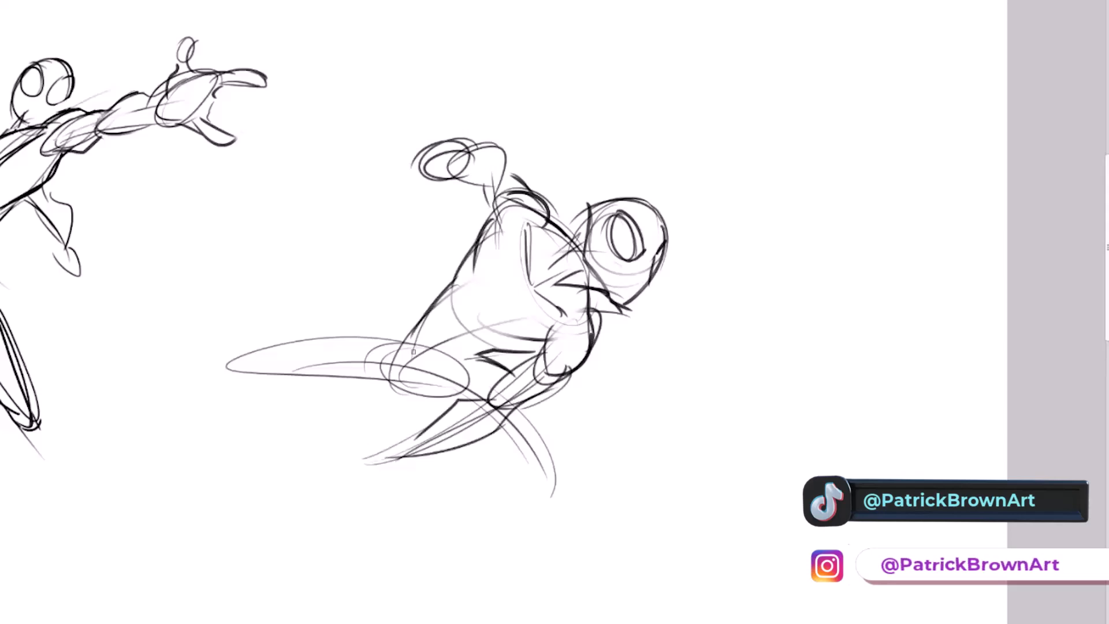
Sketch the swinging figure's torso contours, trailing leg, bent leg and lower arm with rough construction strokes.
drag(523, 422, 514, 522)
drag(466, 454, 557, 491)
drag(563, 381, 355, 507)
drag(475, 246, 551, 342)
drag(448, 286, 543, 348)
drag(445, 345, 231, 375)
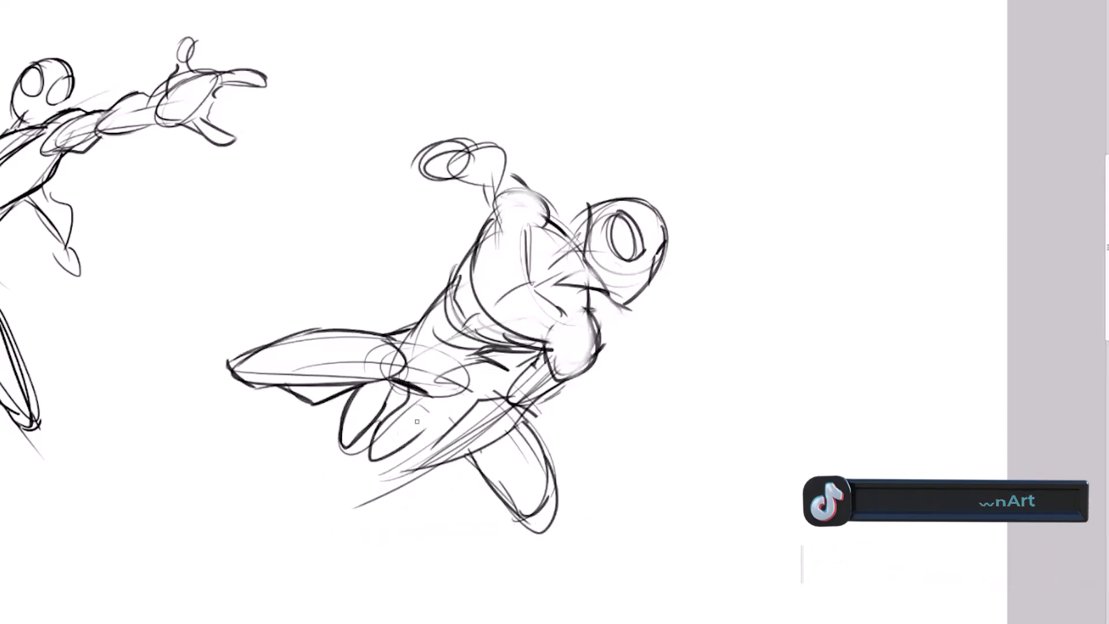
drag(462, 411, 346, 509)
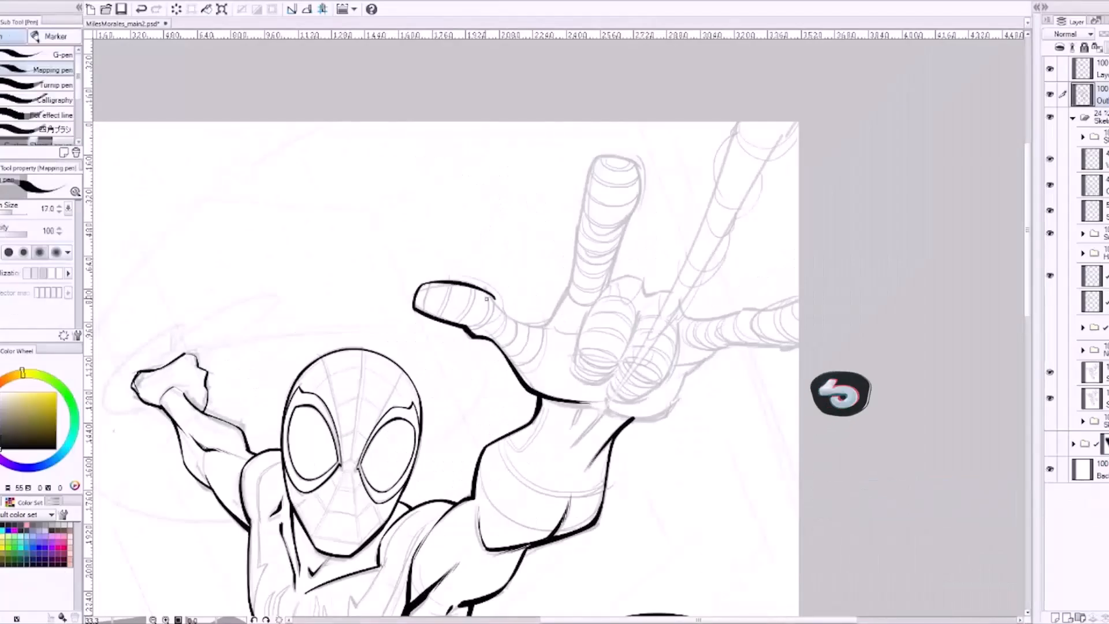
Ink the fingers, knuckles and palm edge of the outstretched hand with the Mapping pen at size 17.
mouse_move(551, 323)
mouse_down()
mouse_move(643, 169)
mouse_move(635, 292)
mouse_up()
drag(665, 315, 797, 301)
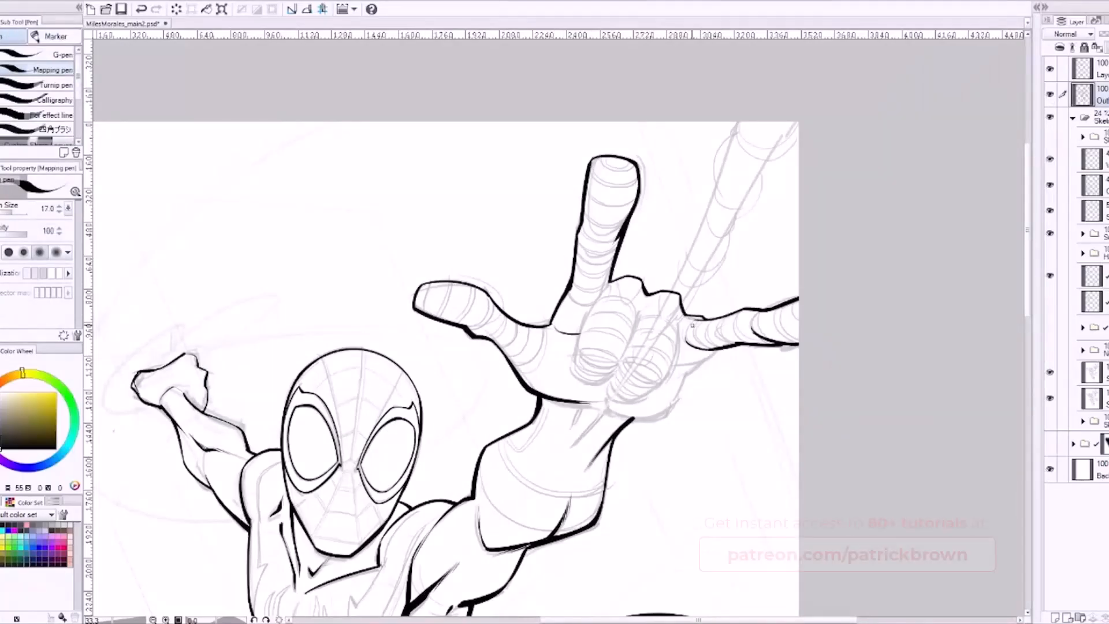
drag(612, 416, 716, 352)
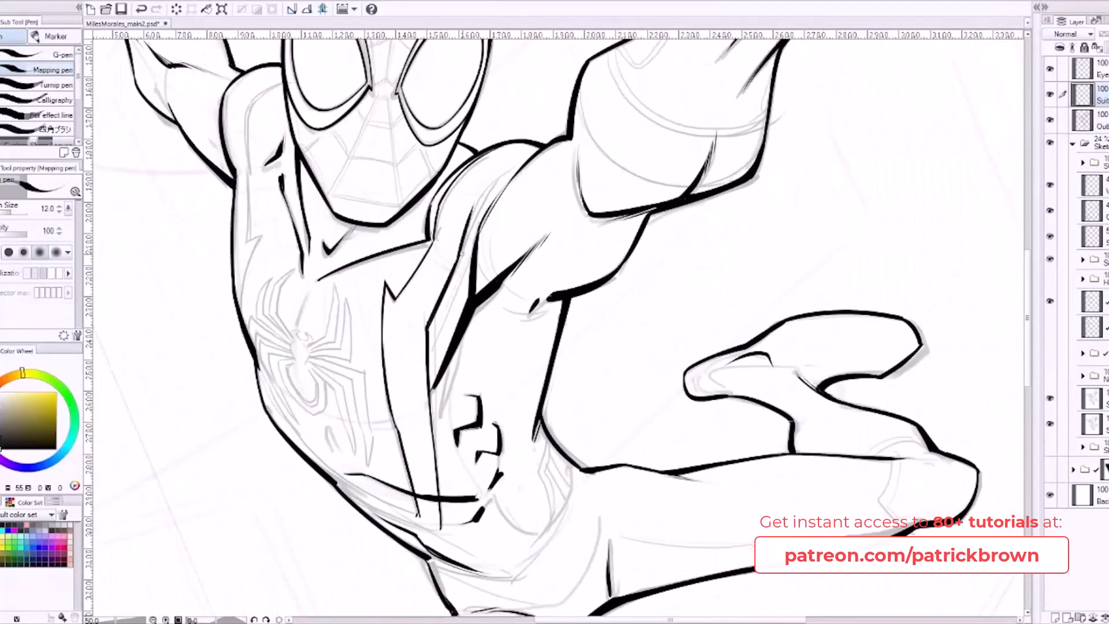
Ink the suit lines around the shoulder and chest at size 12, and outline part of the chest spider emblem at size 6.
drag(429, 173, 523, 356)
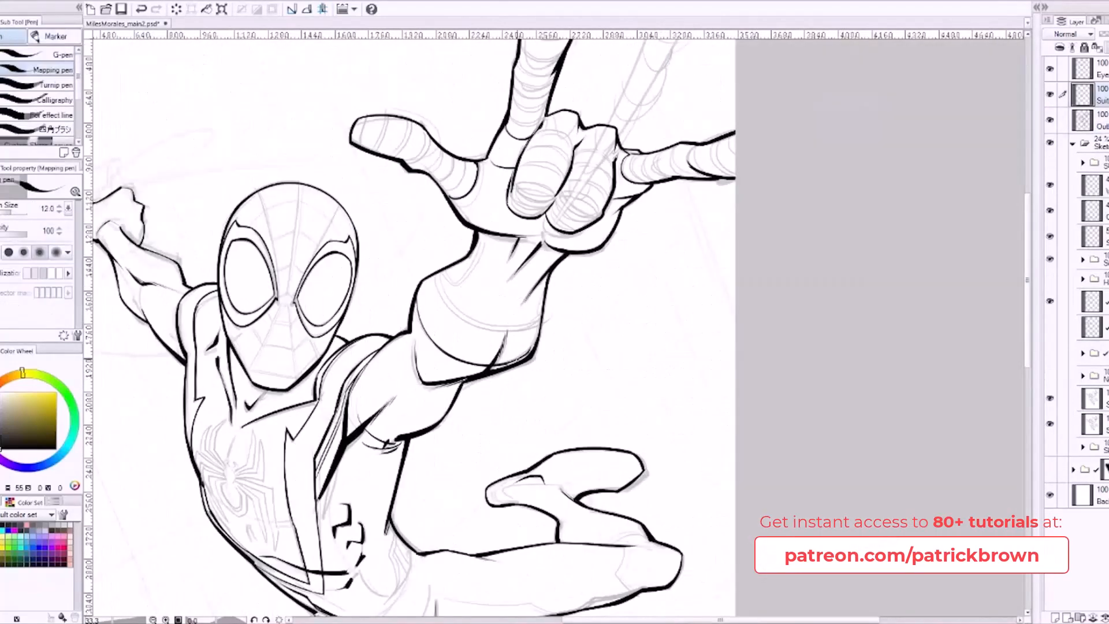
scroll(491, 323, up, 3)
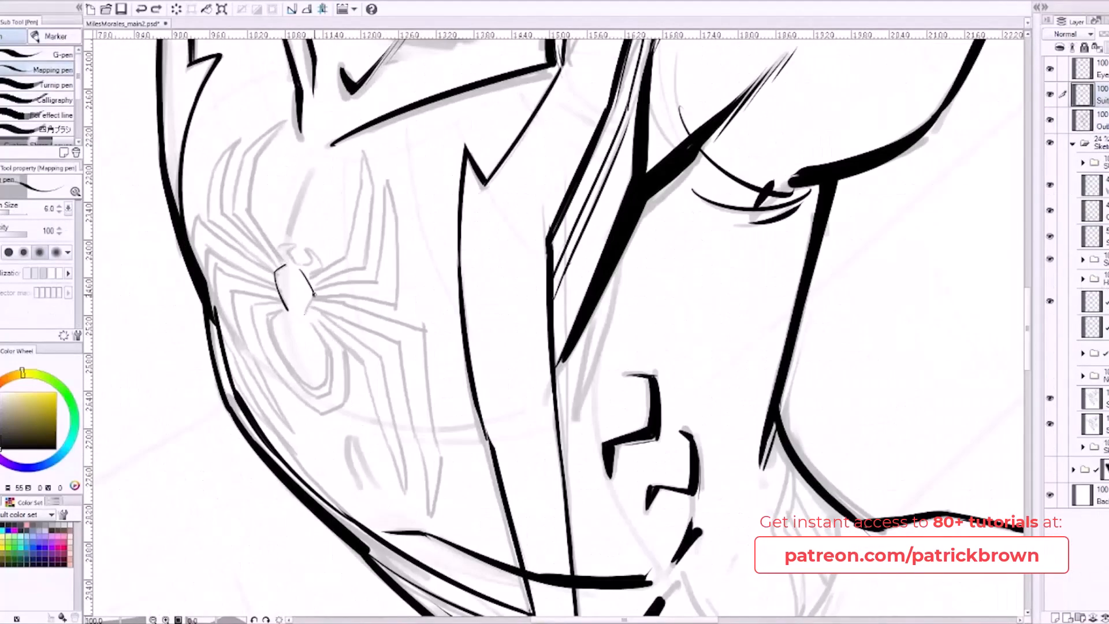
drag(286, 243, 301, 271)
drag(240, 317, 346, 349)
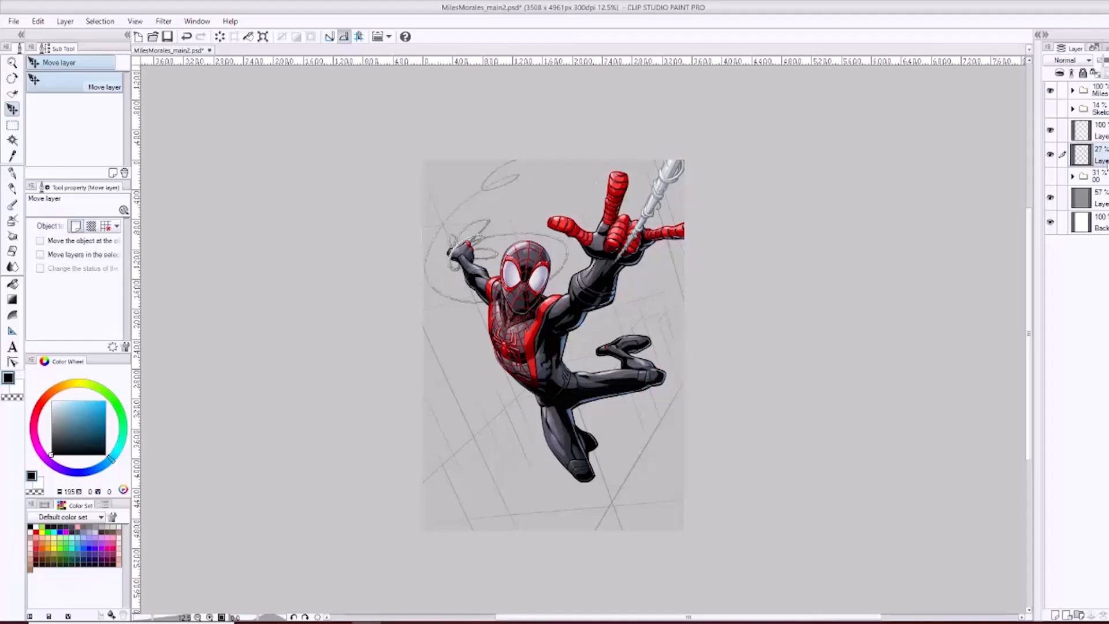
Hide the Miles character folder and the 57% grey layer to isolate the background perspective sketch lines.
scroll(534, 347, up, 3)
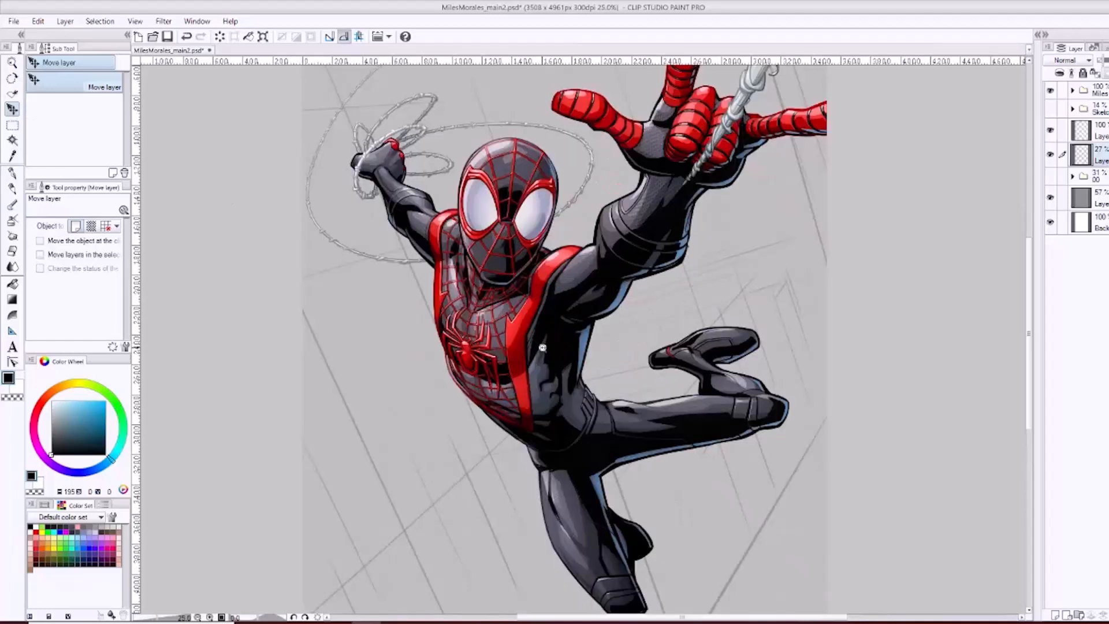
drag(543, 350, 534, 425)
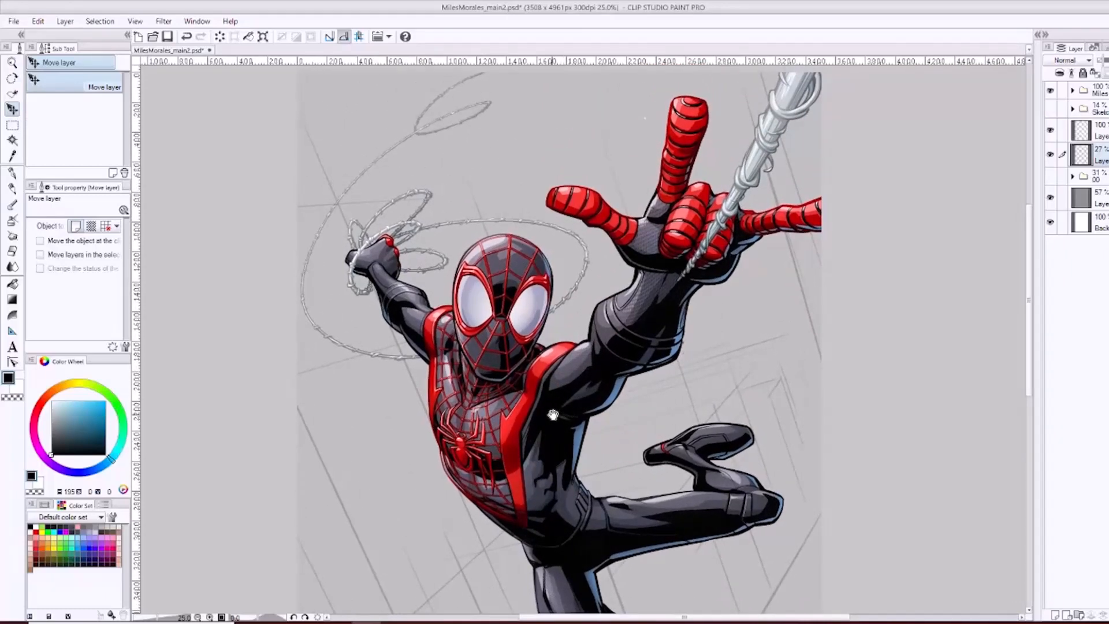
drag(633, 383, 634, 294)
click(1050, 90)
drag(605, 344, 616, 290)
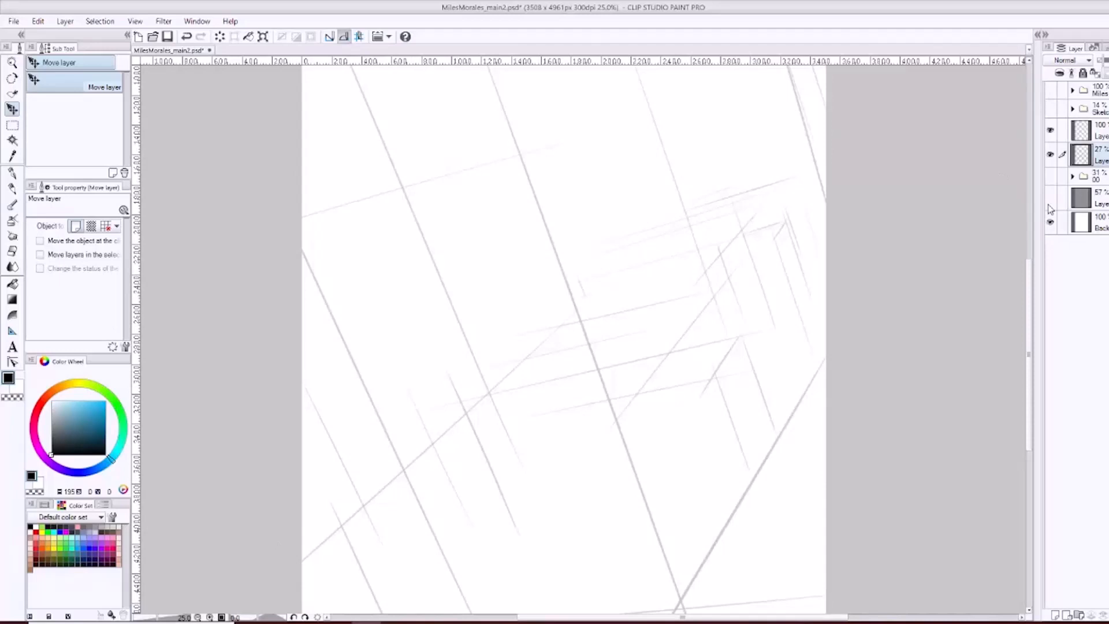
click(1051, 197)
alt+click(597, 331)
drag(598, 340, 593, 332)
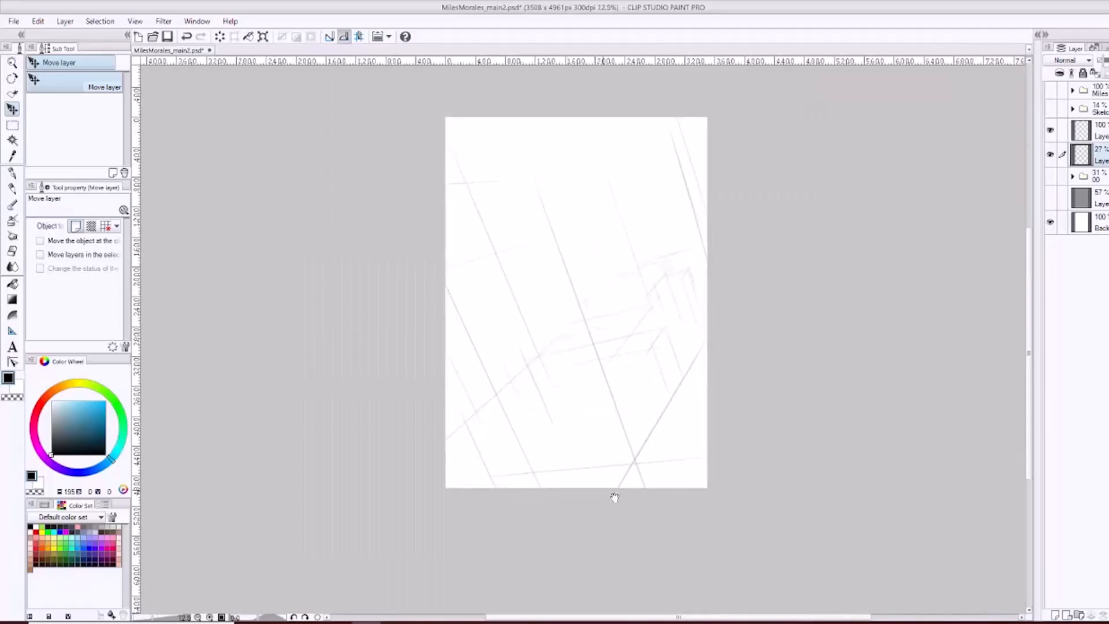
key(alt+])
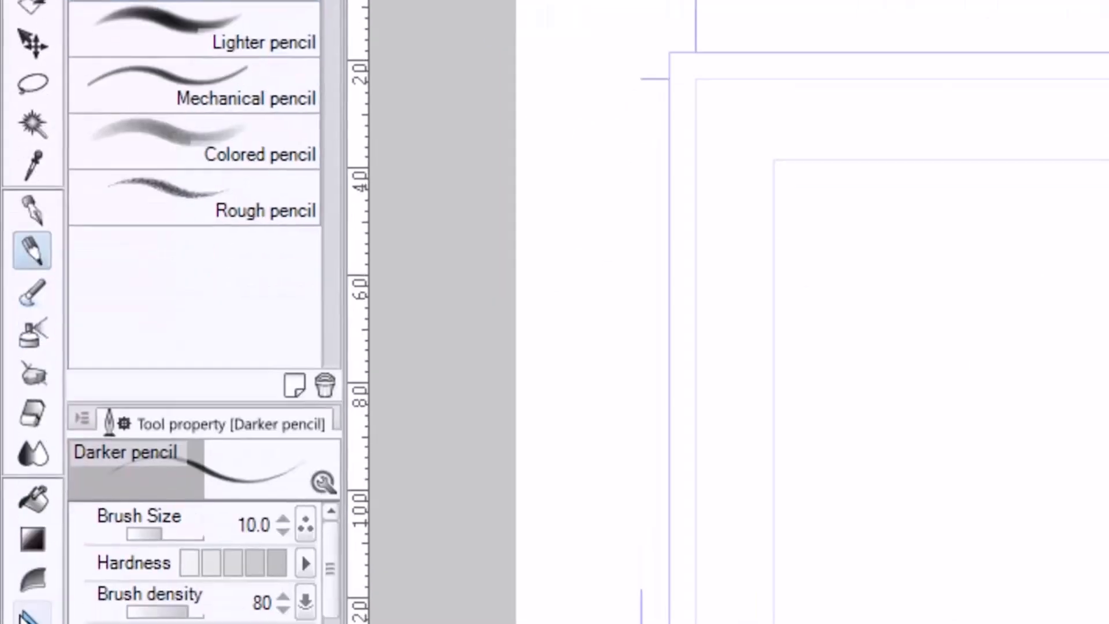
Create a perspective ruler on the new canvas with a vanishing point far below the page, using two lines converging downward.
click(32, 399)
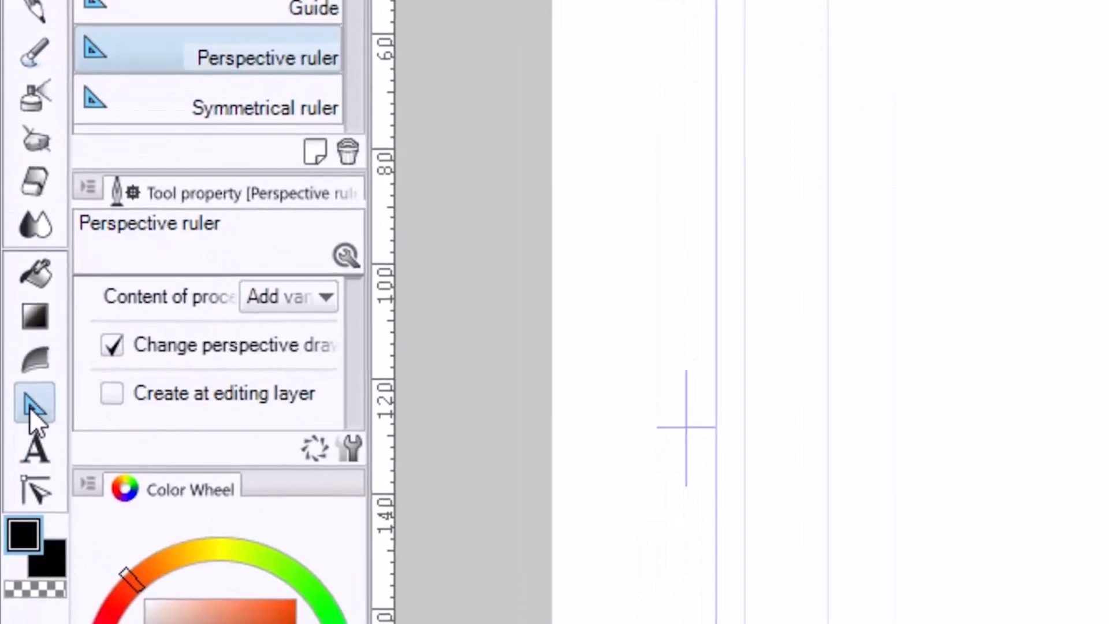
click(97, 59)
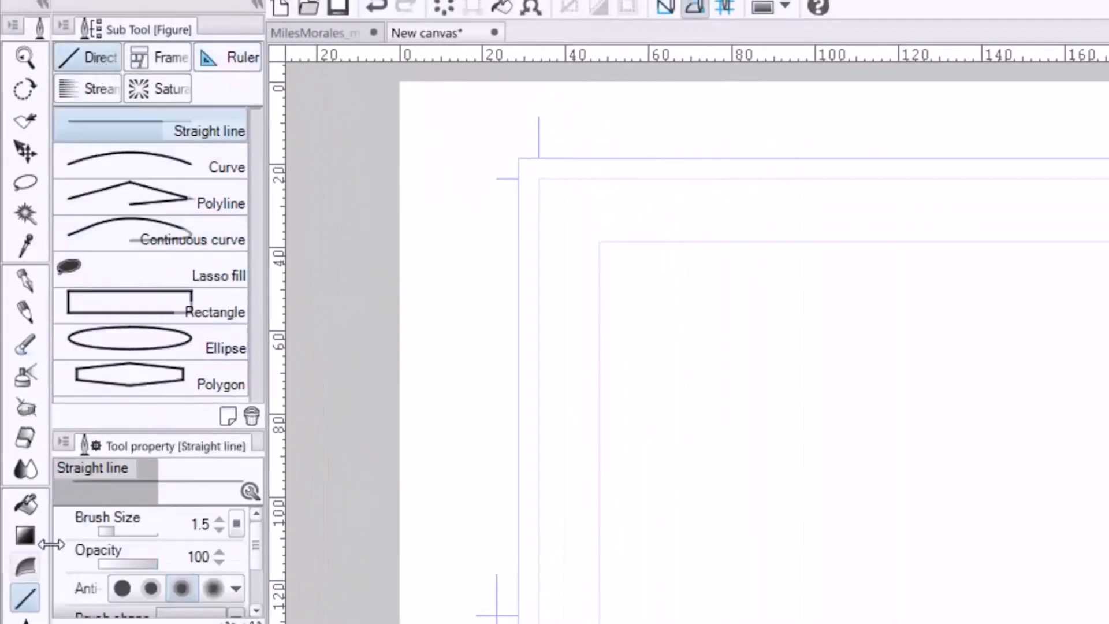
click(25, 601)
click(234, 67)
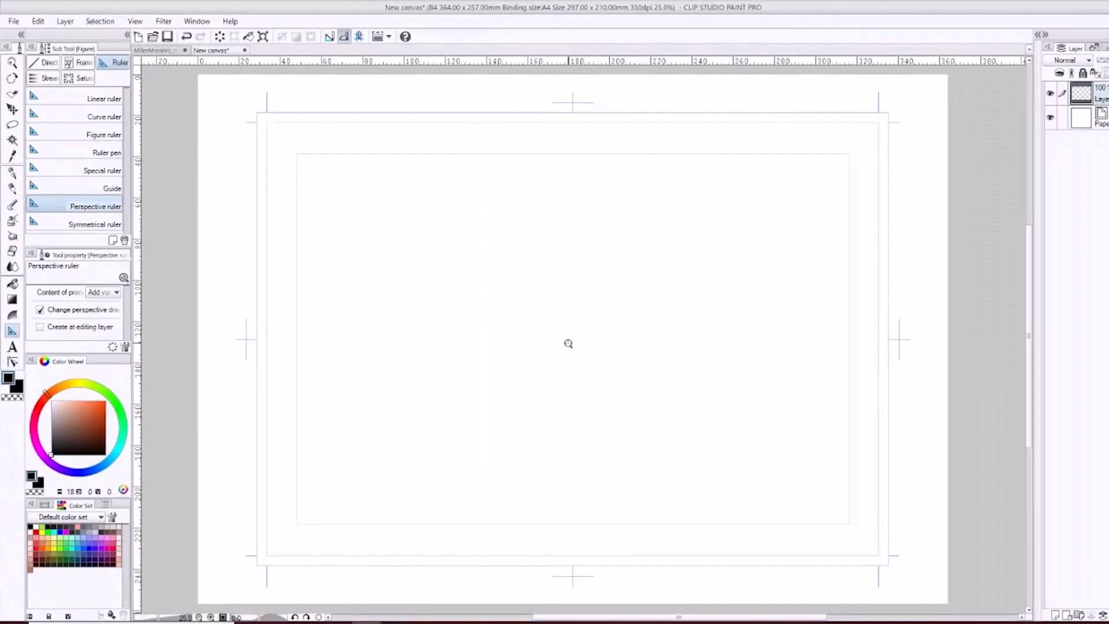
scroll(563, 343, down, 2)
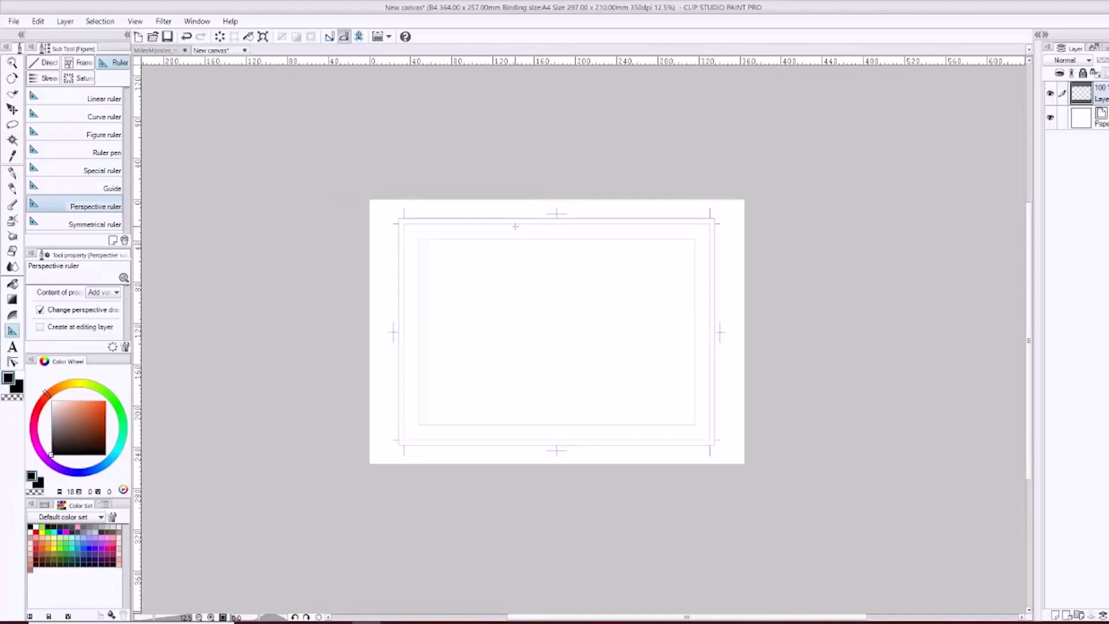
drag(511, 225, 534, 543)
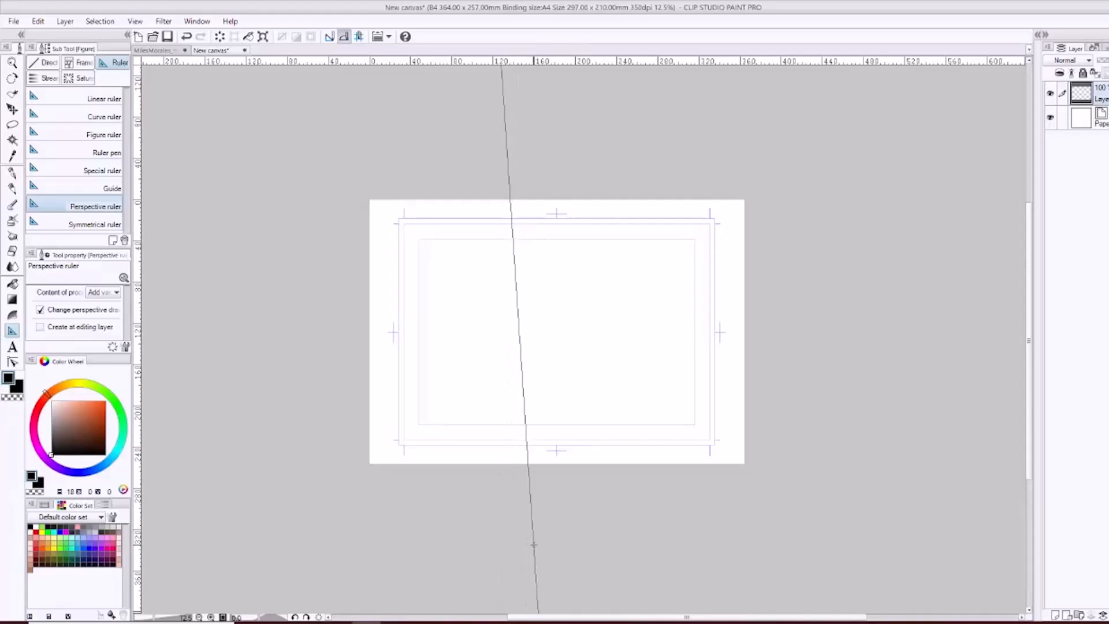
drag(595, 220, 571, 553)
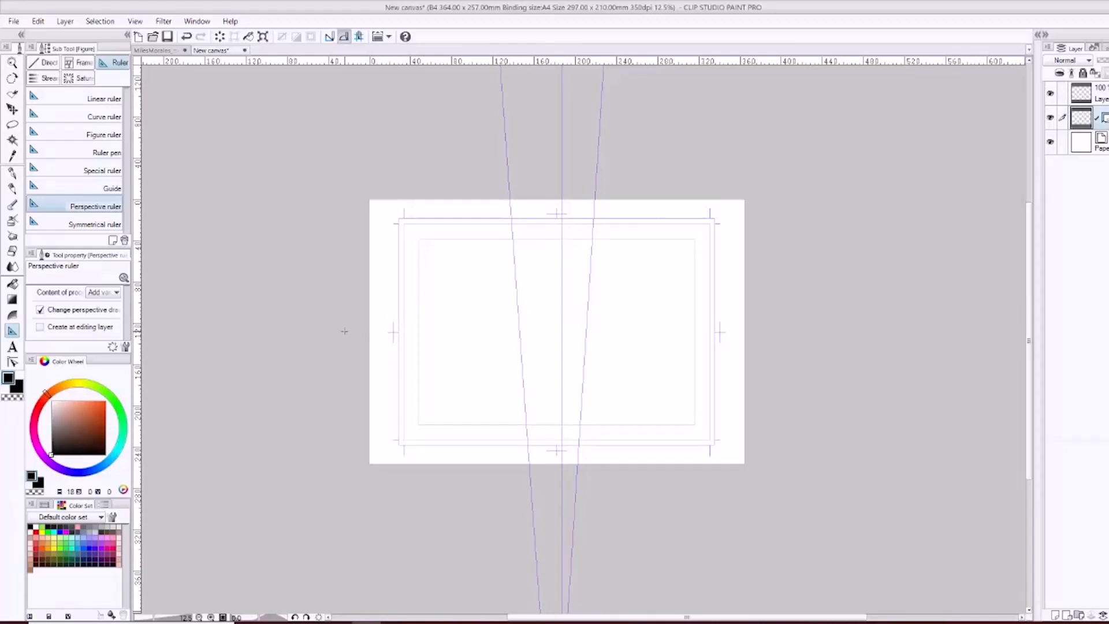
Add two more vanishing points to the perspective ruler, one just outside the page's left edge and one outside its right edge.
drag(343, 331, 531, 264)
drag(368, 319, 579, 454)
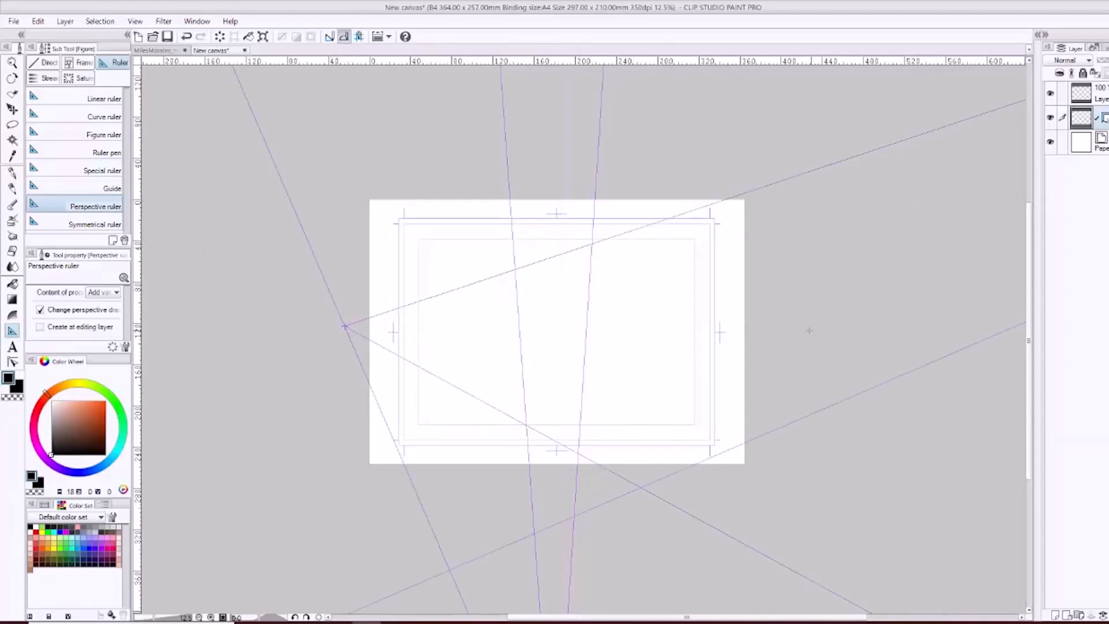
drag(795, 332, 442, 223)
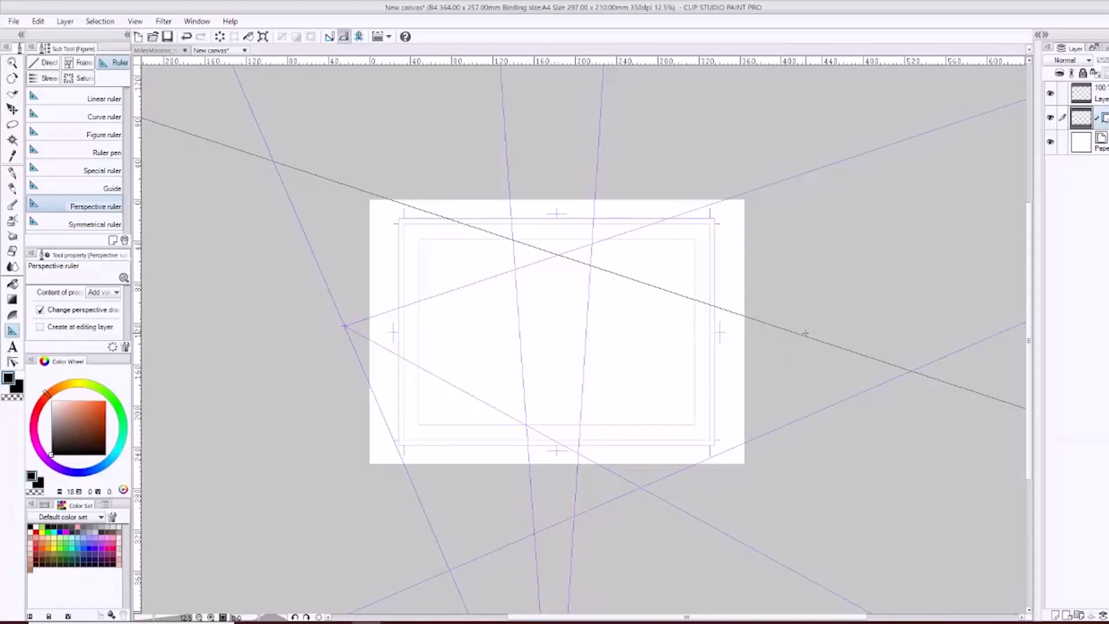
drag(805, 334, 477, 479)
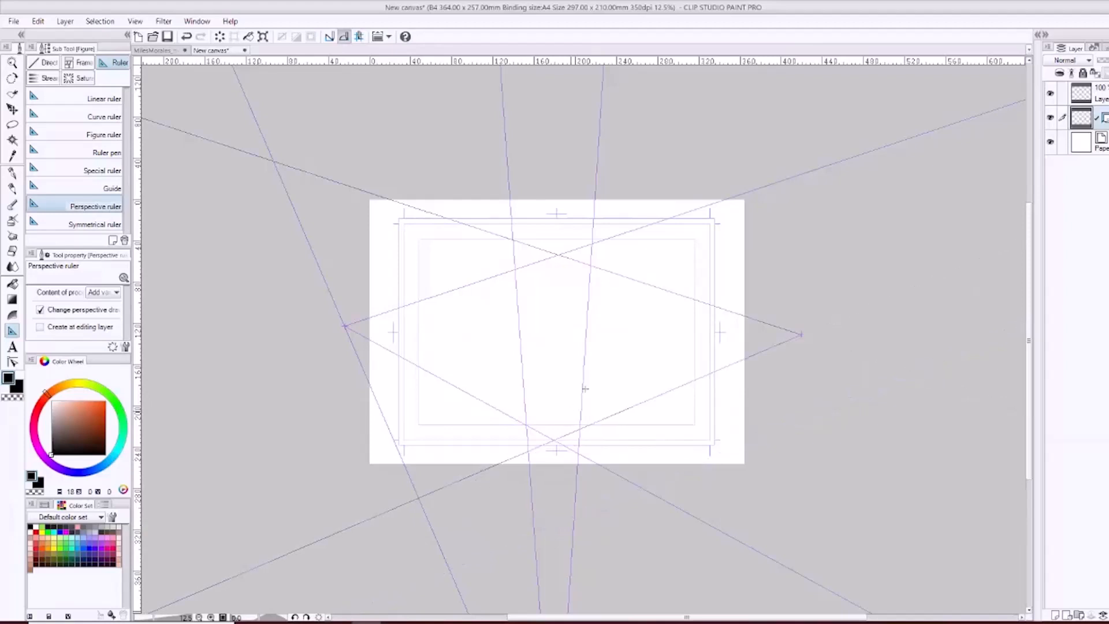
Examine the ruler's three vanishing points around the page, and hide and show the perspective ruler layer.
scroll(422, 345, up, 4)
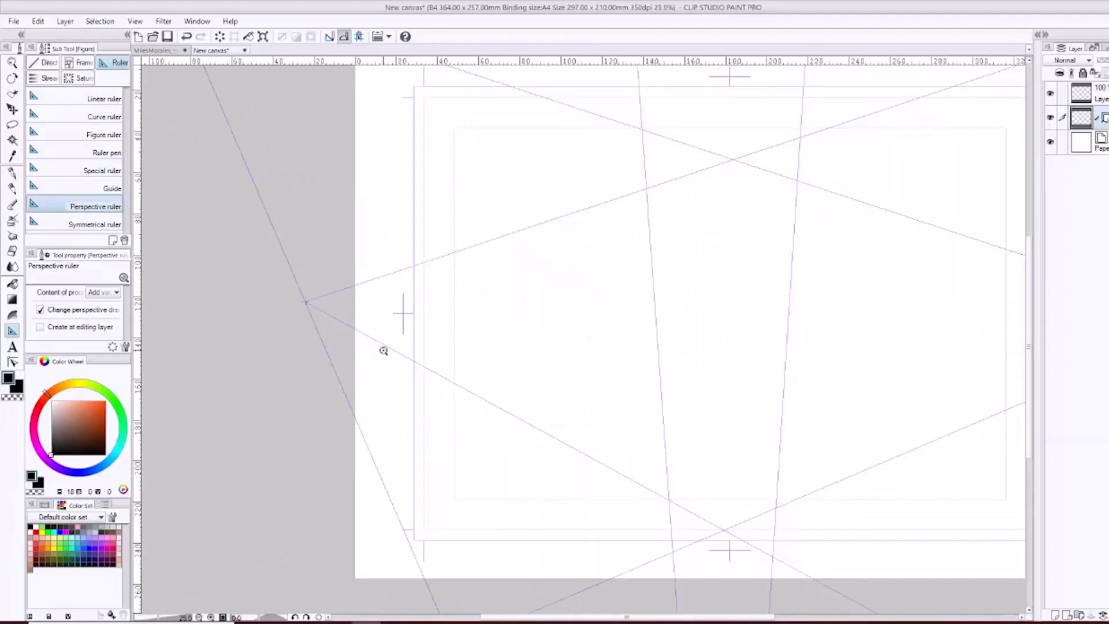
scroll(437, 278, down, 2)
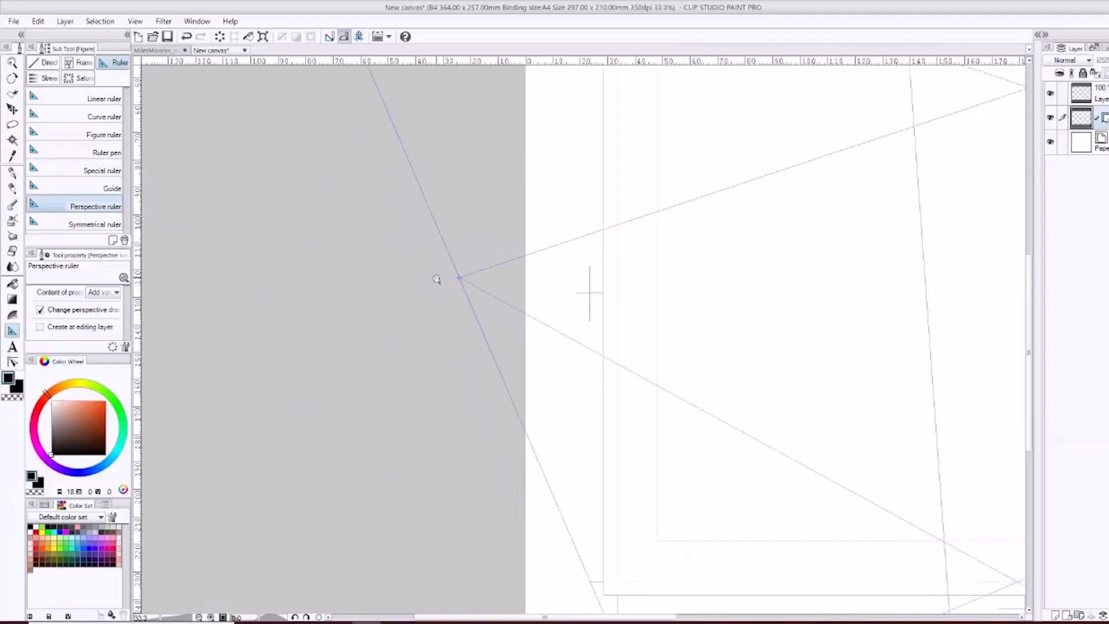
drag(820, 309, 677, 304)
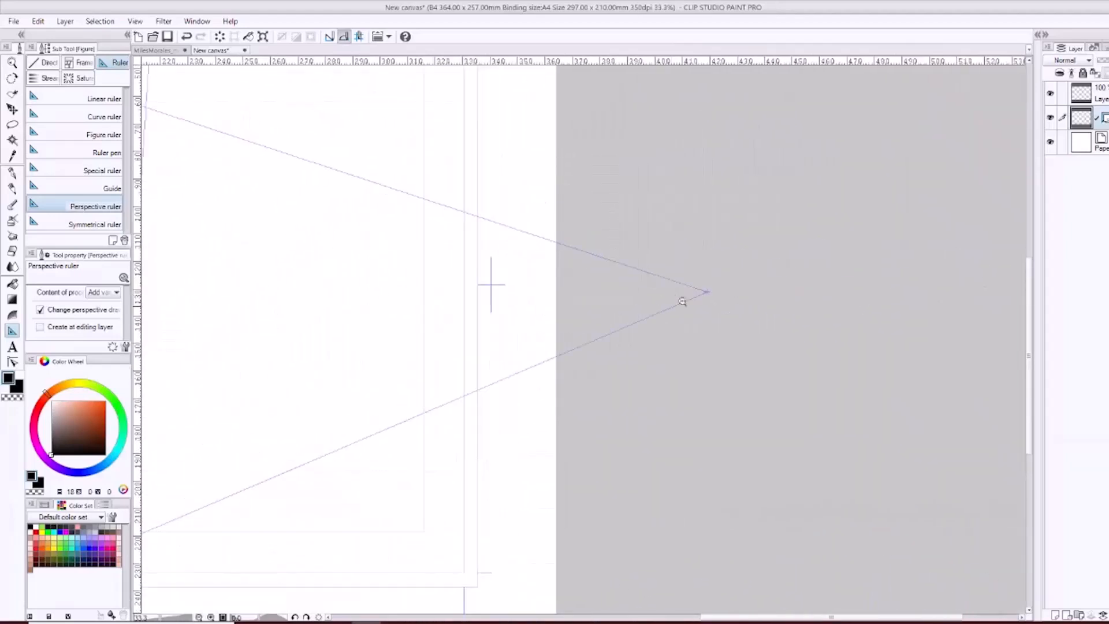
scroll(704, 286, down, 6)
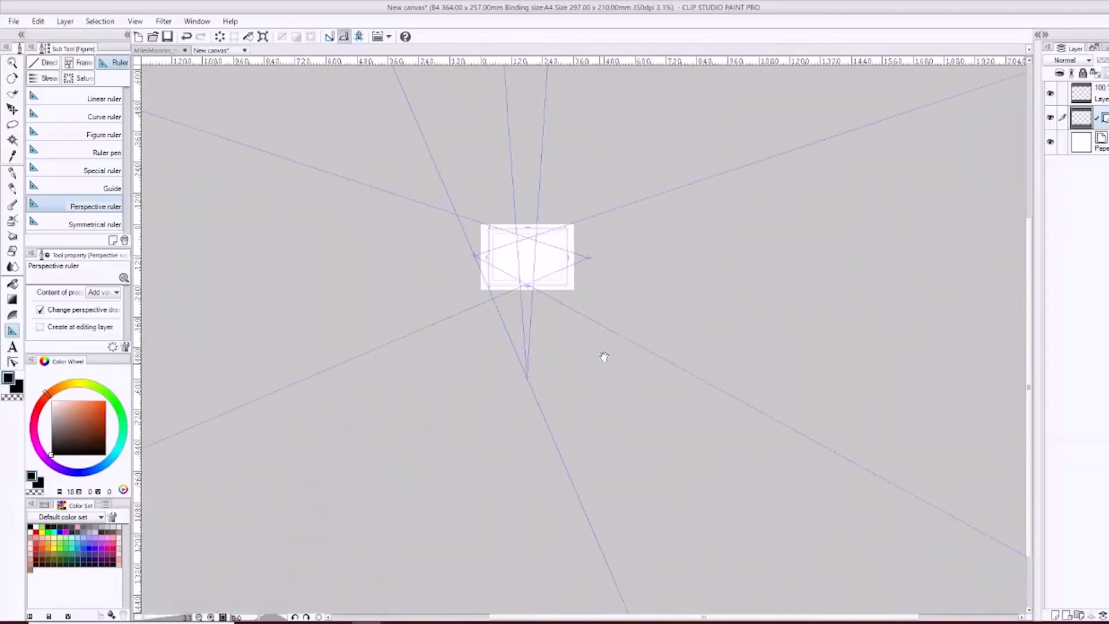
scroll(540, 314, up, 4)
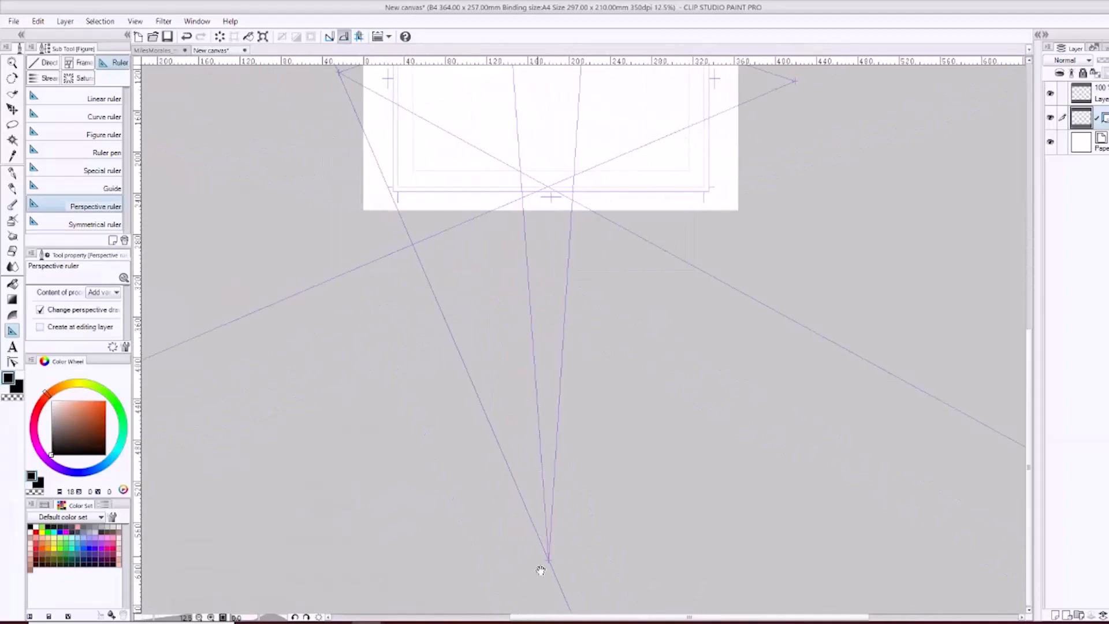
drag(608, 293, 513, 293)
scroll(512, 341, up, 3)
drag(569, 336, 543, 363)
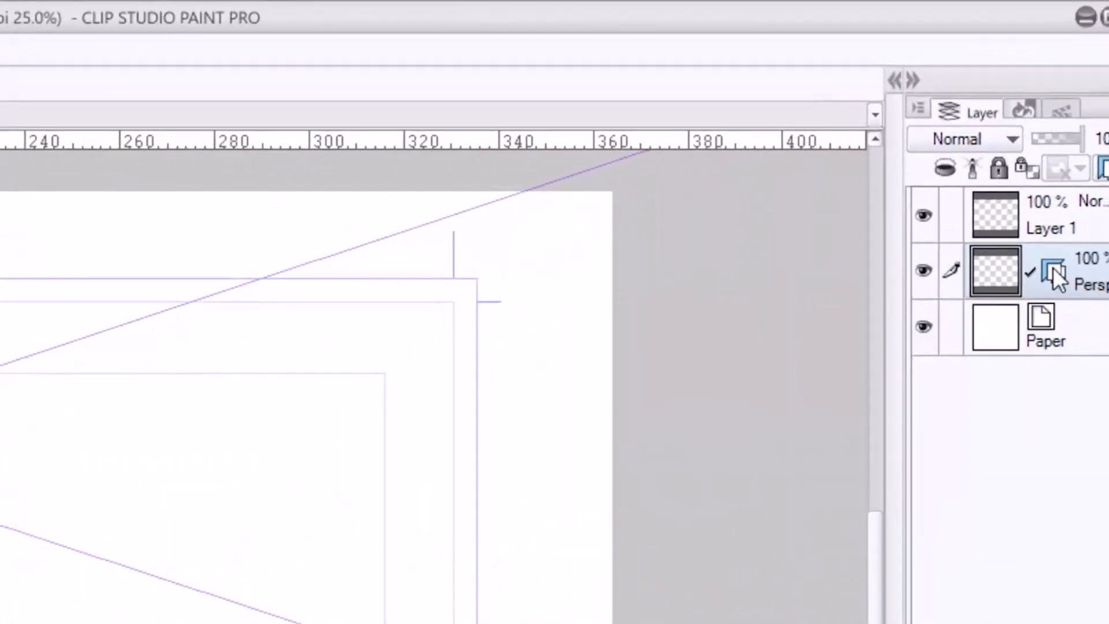
click(923, 273)
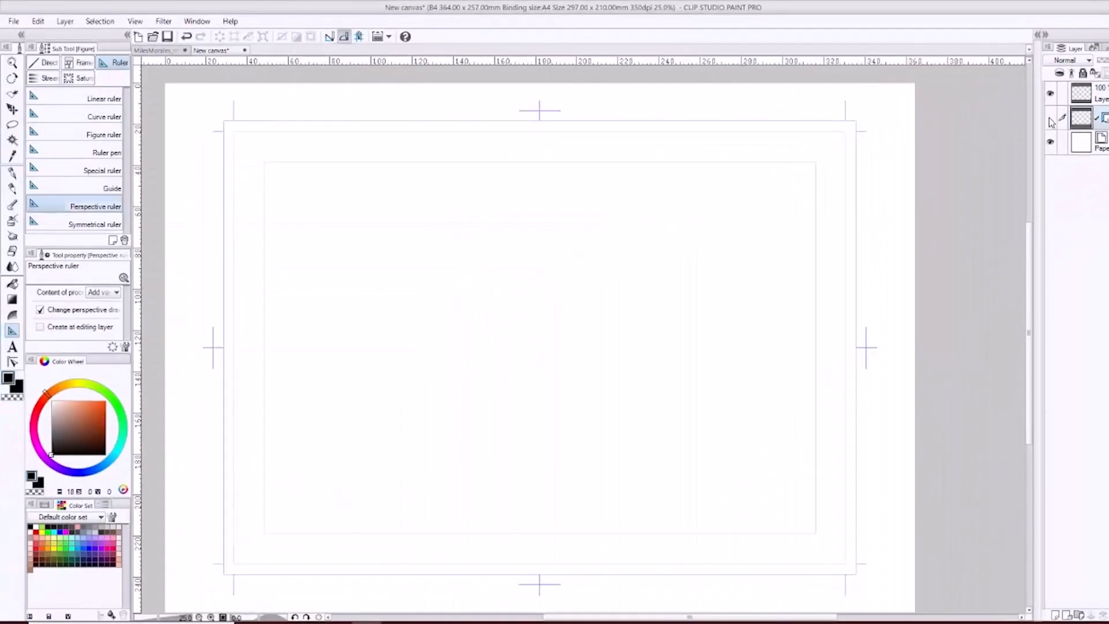
click(1050, 118)
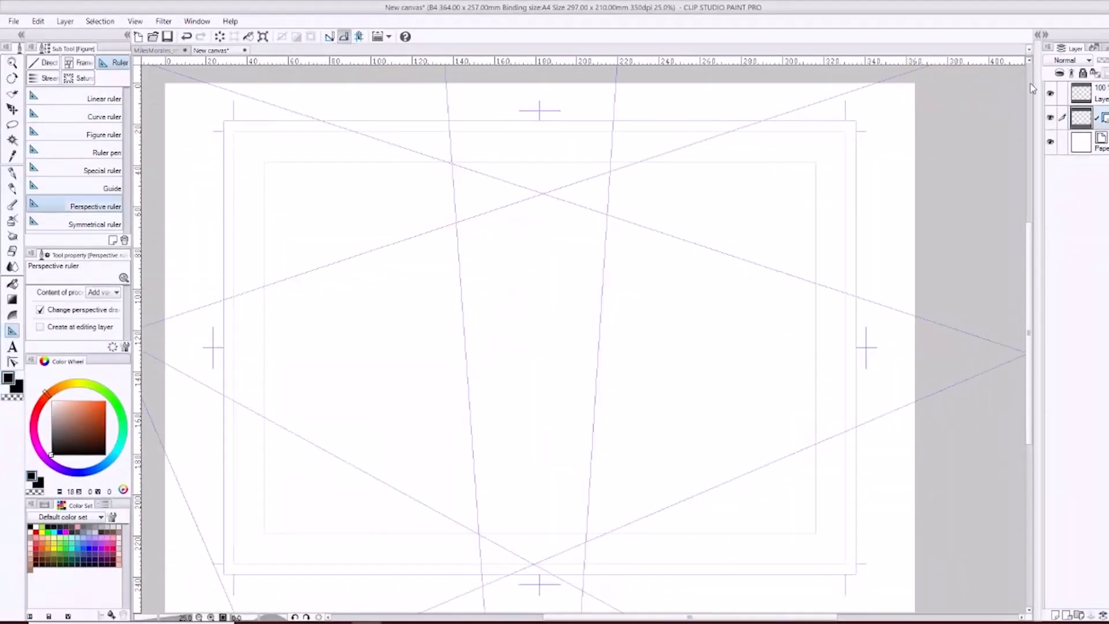
Make Layer 1 active and set up the Darker pencil with a brush size of 7.
click(1100, 95)
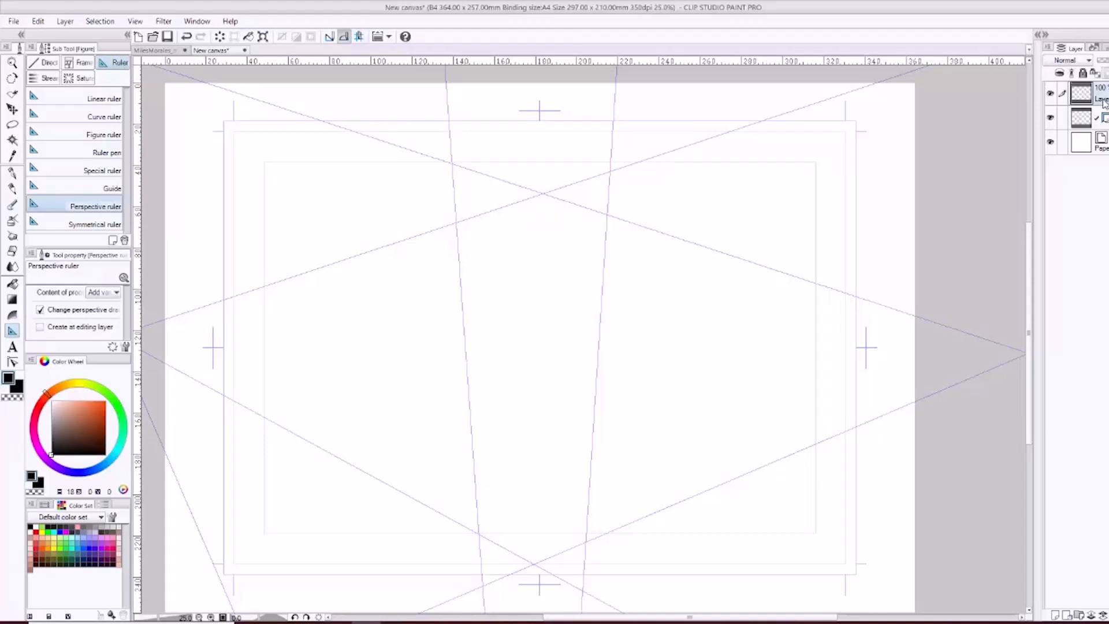
key(p)
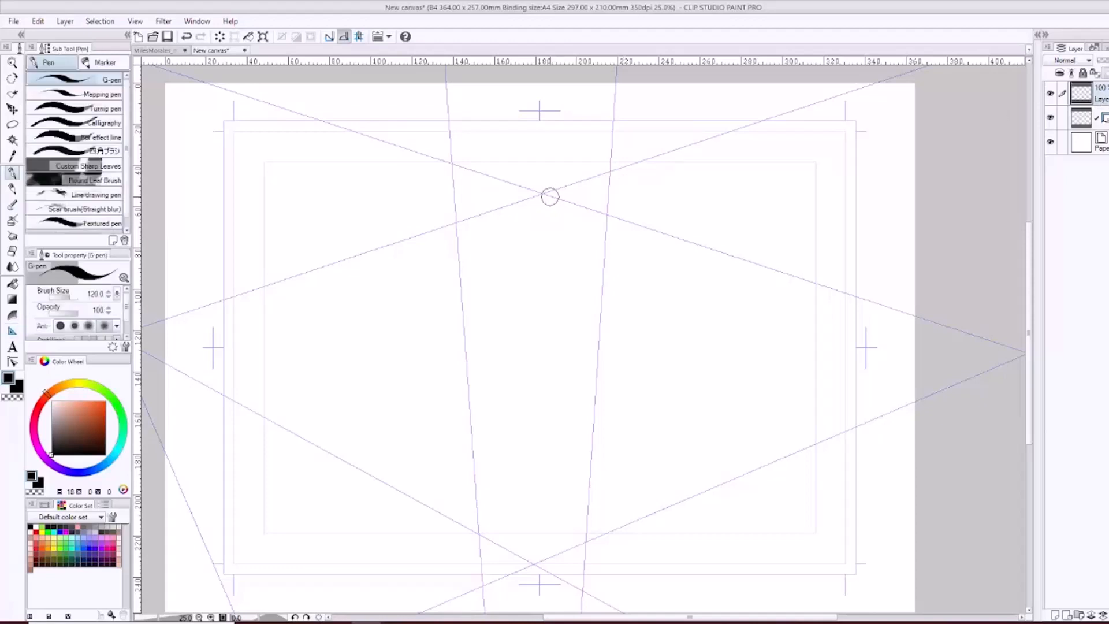
key(p)
key(bracketleft)
key(bracketleft)
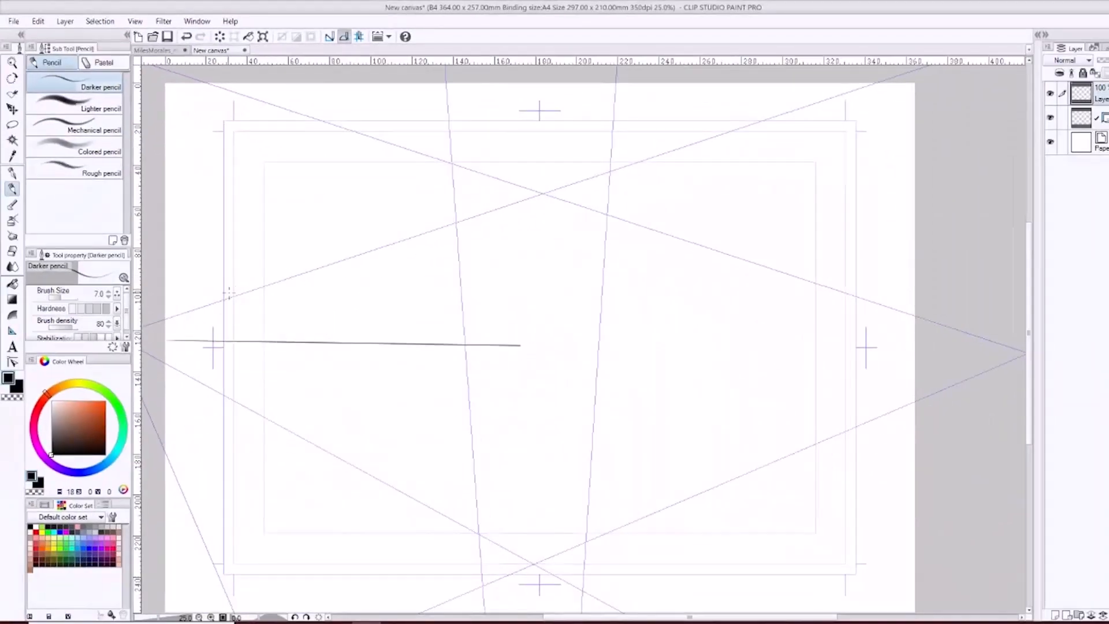
Draw test pencil lines across the page with ruler snapping active, and undo all of them.
drag(229, 293, 601, 94)
drag(266, 384, 788, 552)
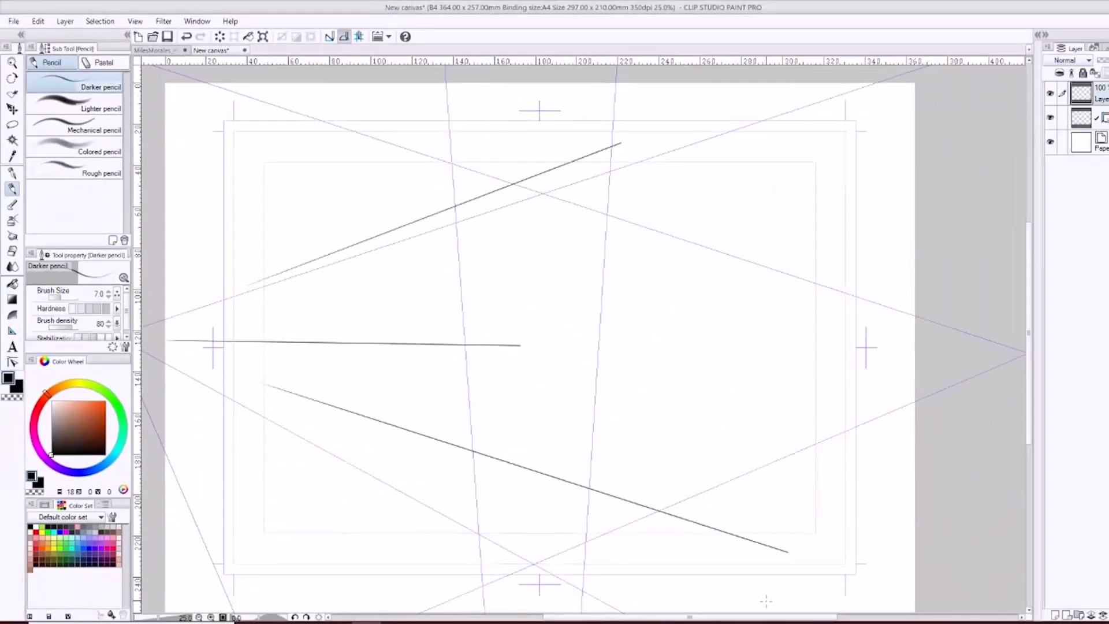
key(ctrl+z)
key(ctrl+z)
key(ctrl+z)
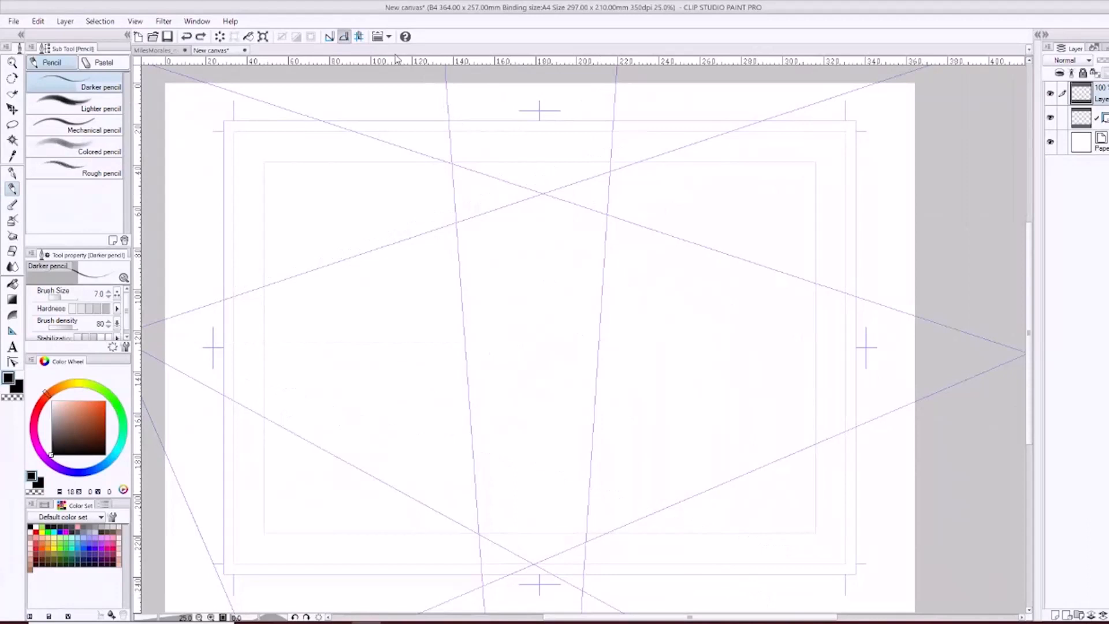
Turn off snapping to the special ruler and draw a freehand looping scribble across the page on Layer 1.
click(345, 38)
mouse_move(221, 332)
mouse_down()
mouse_move(486, 213)
mouse_move(784, 138)
mouse_move(813, 159)
mouse_move(627, 334)
mouse_move(352, 287)
mouse_move(394, 447)
mouse_move(627, 495)
mouse_move(689, 292)
mouse_move(363, 431)
mouse_move(377, 410)
mouse_move(667, 480)
mouse_move(484, 431)
mouse_move(722, 341)
mouse_up()
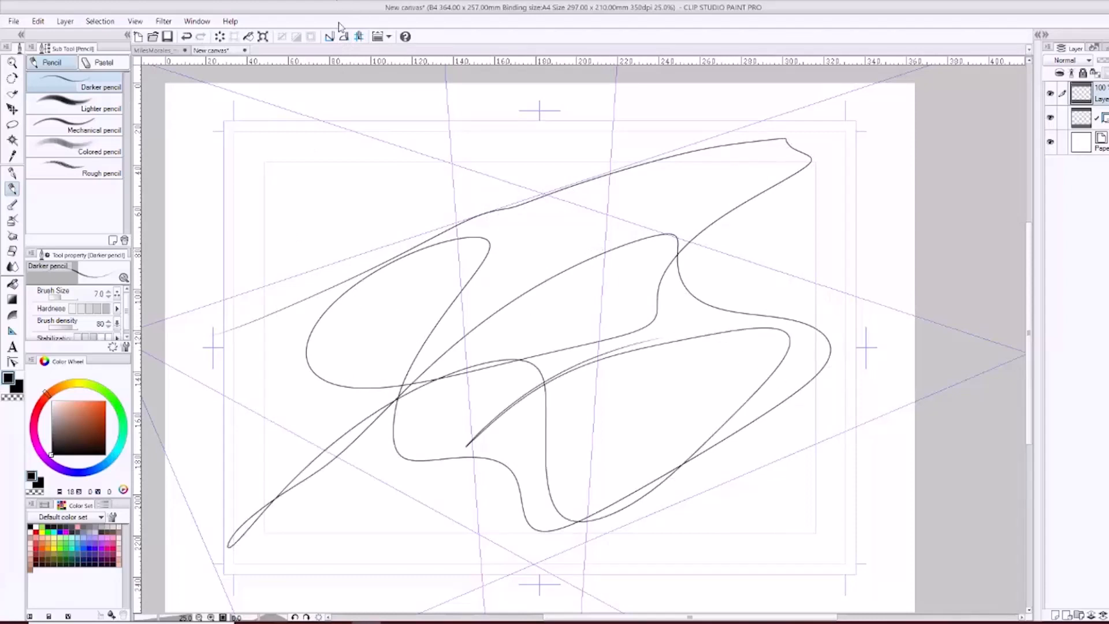
Undo the freehand scribble, re-enable snapping to the special ruler, and set the pencil's brush size to 15.
key(ctrl+z)
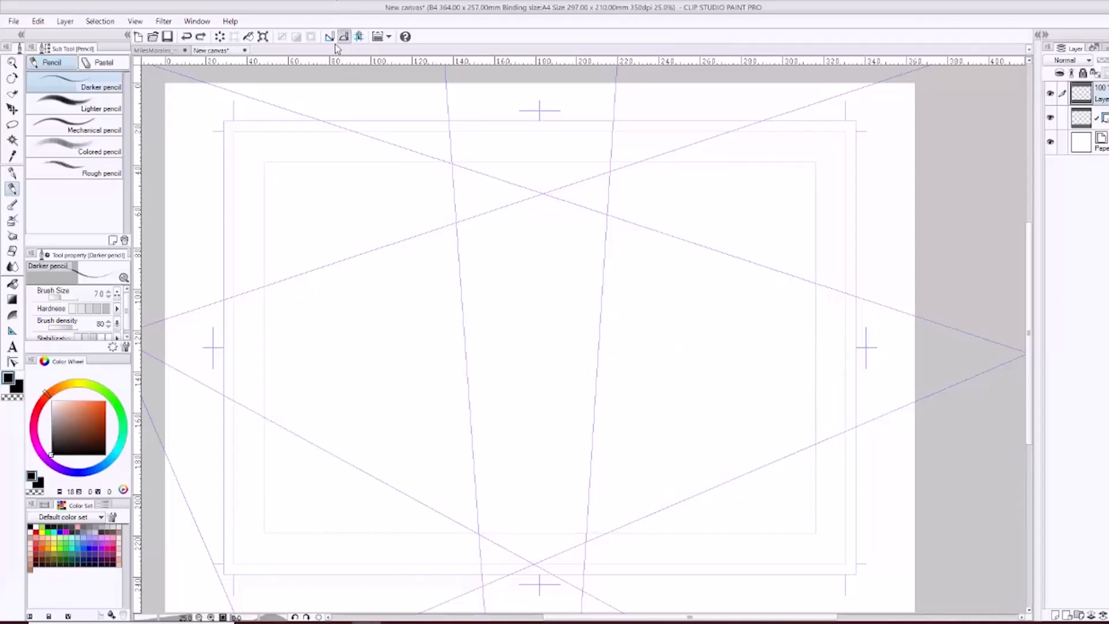
key(bracketright)
key(bracketright)
key(bracketright)
Draw the tall central tower along the perspective guides, with its two outer sides, peaked roof edges and middle corner line.
drag(447, 337, 473, 611)
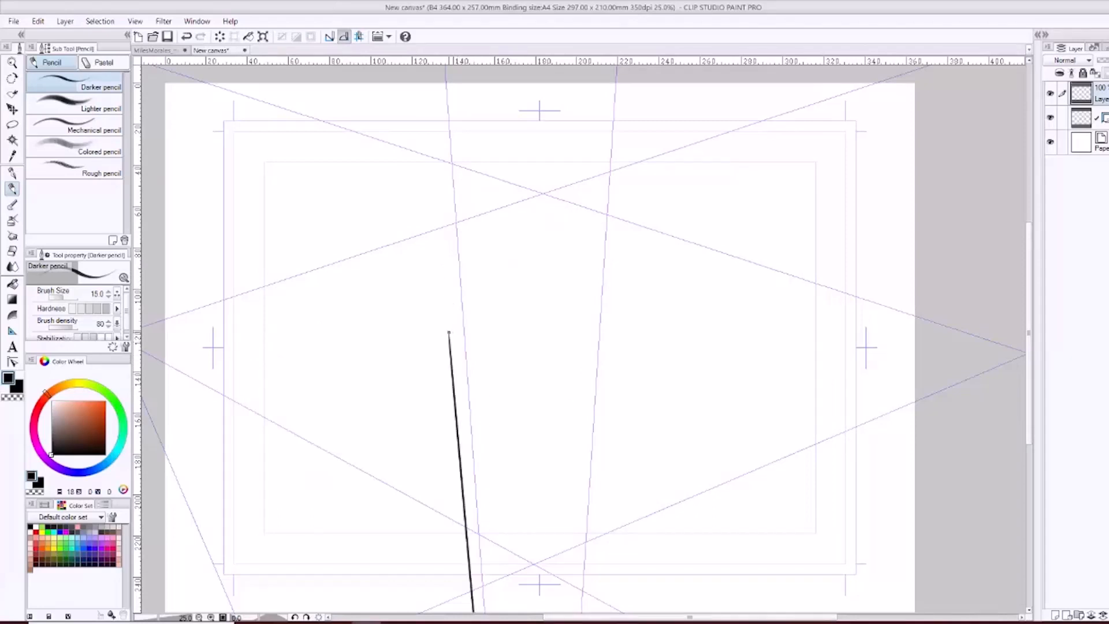
mouse_move(449, 332)
mouse_down()
mouse_move(433, 231)
mouse_move(541, 196)
mouse_move(628, 224)
mouse_move(651, 245)
mouse_move(615, 608)
mouse_up()
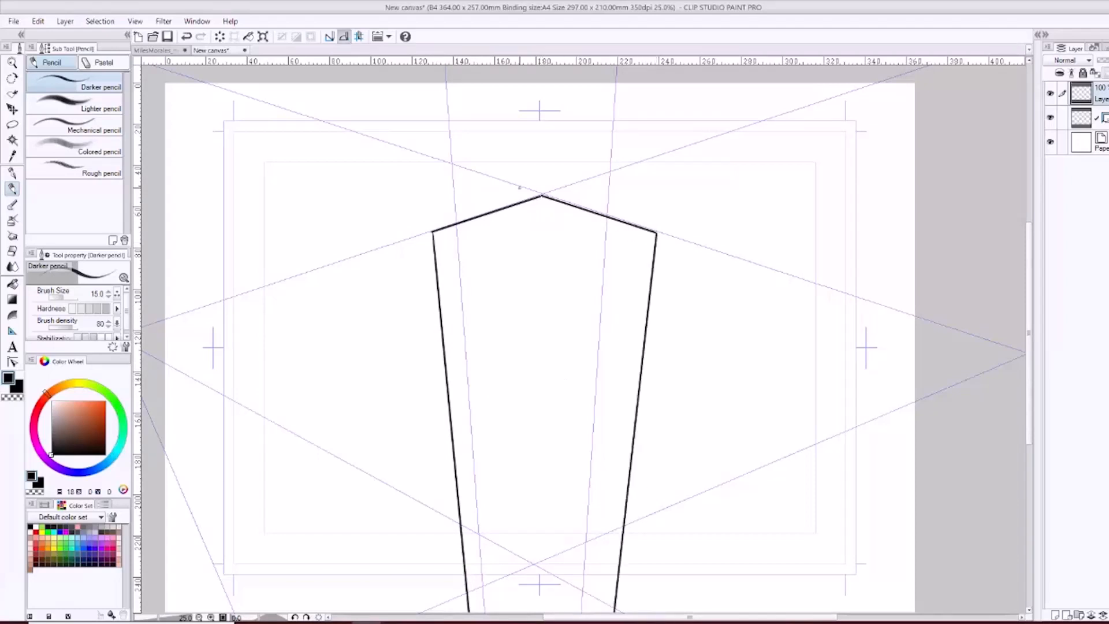
drag(541, 196, 539, 613)
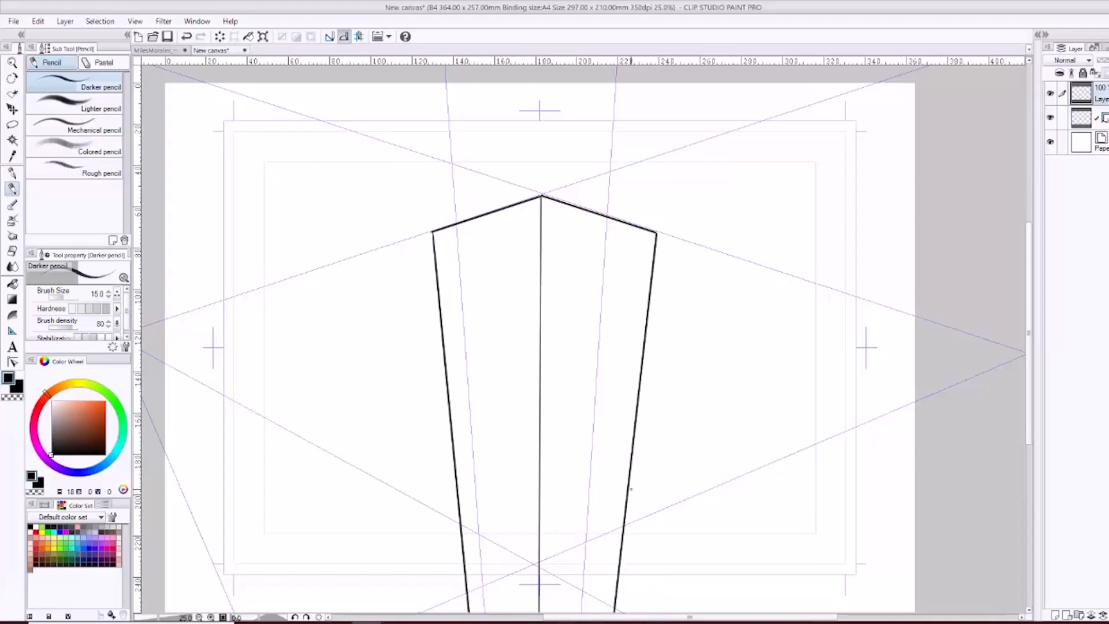
Draw a lower flat-roofed block against the central tower's right side, with a smaller block beneath it.
drag(633, 488, 701, 512)
key(ctrl+z)
mouse_move(640, 479)
mouse_down()
mouse_move(712, 498)
mouse_move(781, 465)
mouse_up()
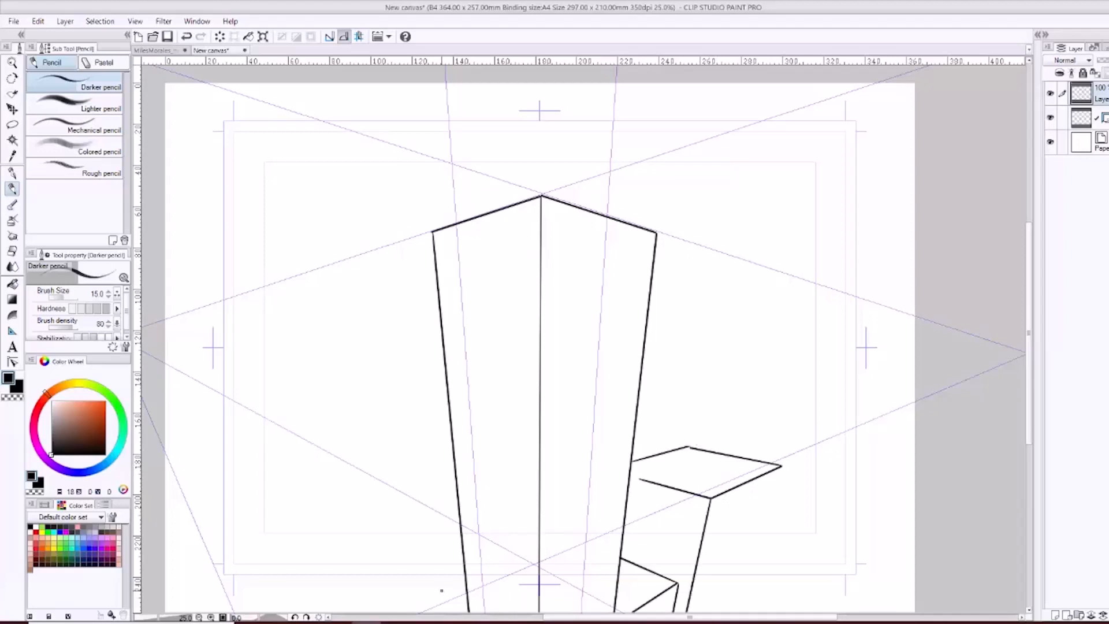
Draw two lower blocks left of the central tower, close the right block's outer edge, and add taller towers behind on both sides.
mouse_move(442, 591)
mouse_down()
mouse_move(428, 403)
mouse_move(447, 396)
mouse_move(377, 393)
mouse_move(437, 382)
mouse_up()
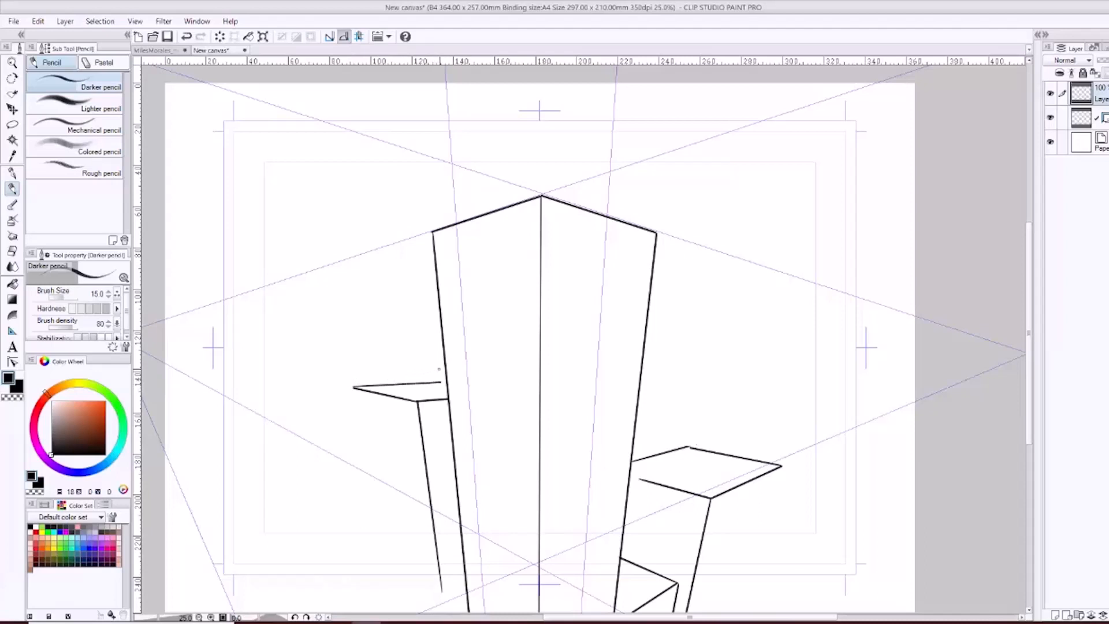
drag(353, 388, 396, 606)
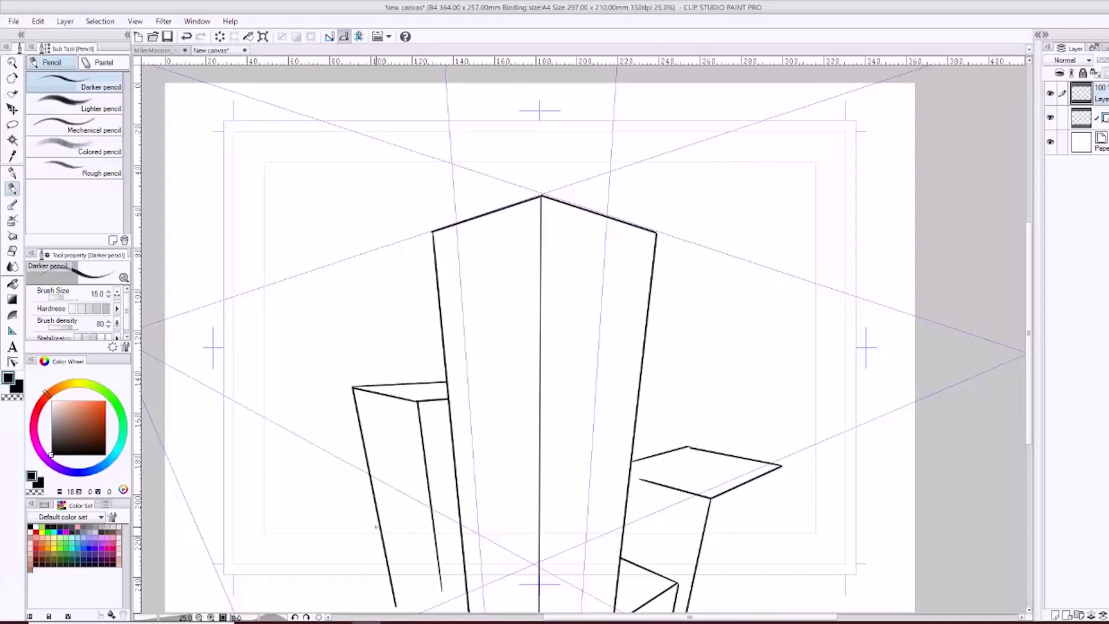
mouse_move(377, 533)
mouse_down()
mouse_move(333, 501)
mouse_move(368, 483)
mouse_move(343, 572)
mouse_move(351, 606)
mouse_up()
drag(378, 534, 392, 610)
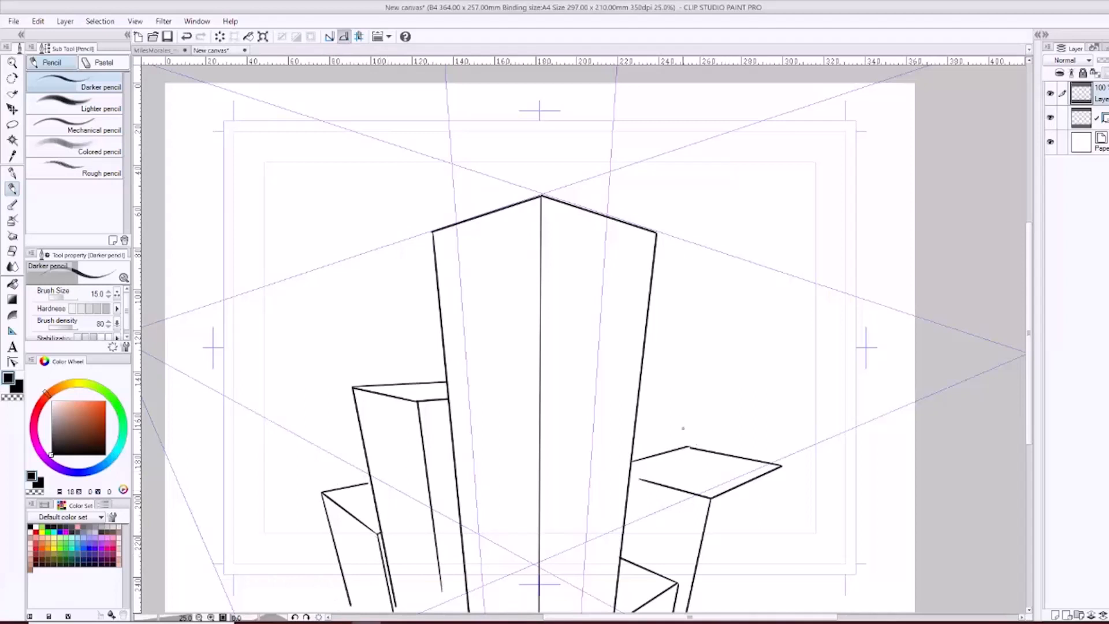
drag(782, 467, 739, 612)
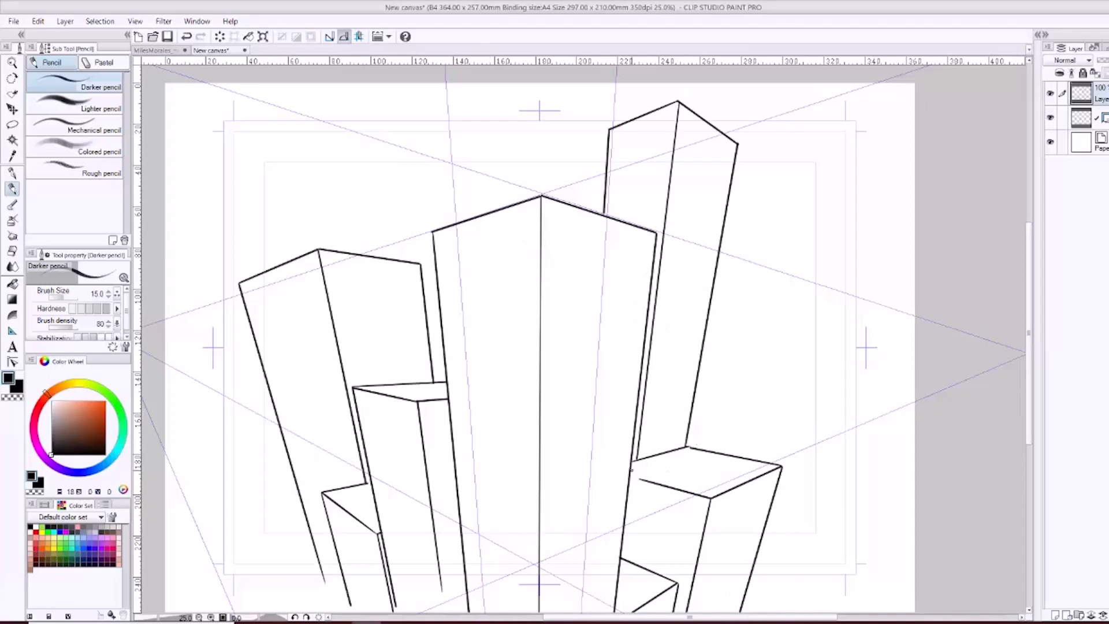
Detail the right block with an inset roof outline and a grid of window lines on its right face.
mouse_move(633, 472)
mouse_down()
mouse_move(711, 490)
mouse_move(760, 468)
mouse_move(667, 457)
mouse_up()
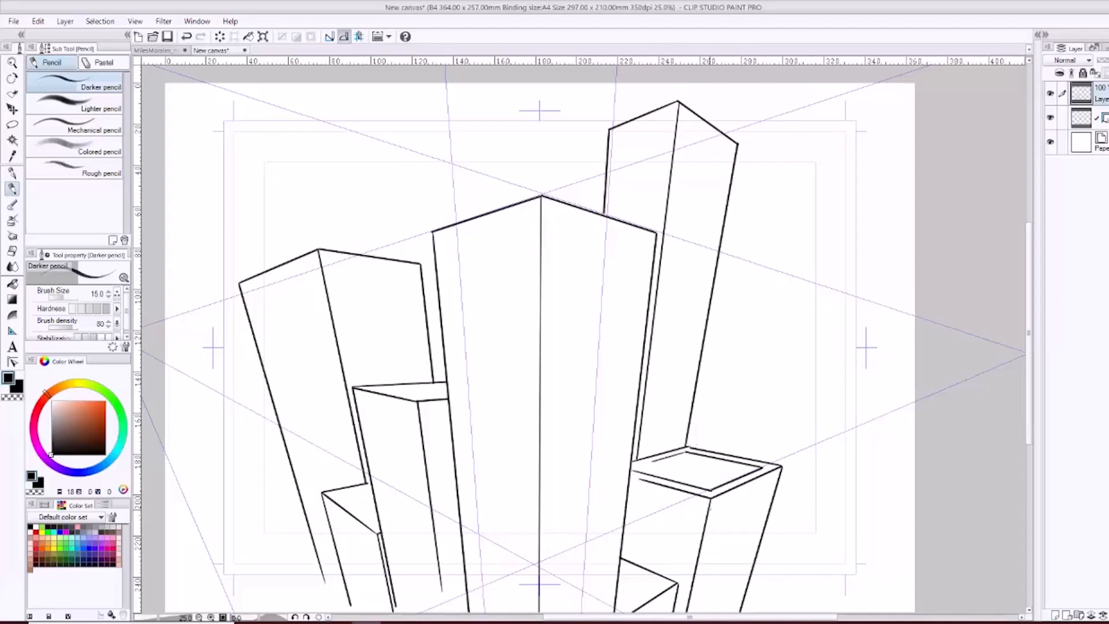
drag(707, 519, 779, 483)
drag(703, 528, 770, 493)
drag(703, 539, 766, 501)
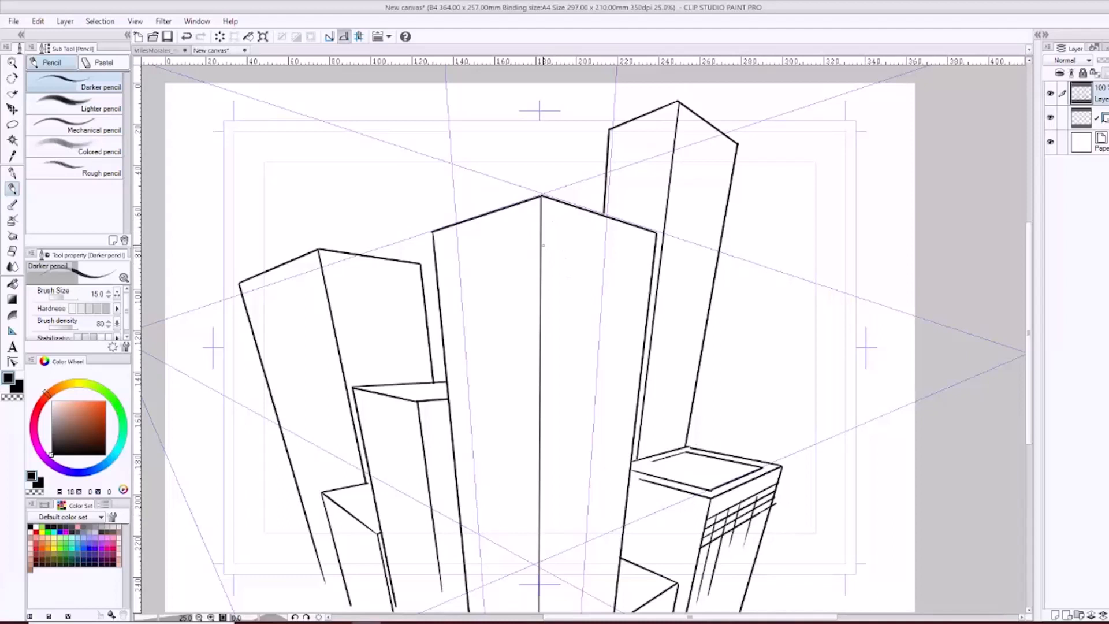
Draw rows of floor lines converging in perspective across the upper part of the central tower's two faces.
drag(542, 242, 645, 265)
drag(543, 252, 624, 269)
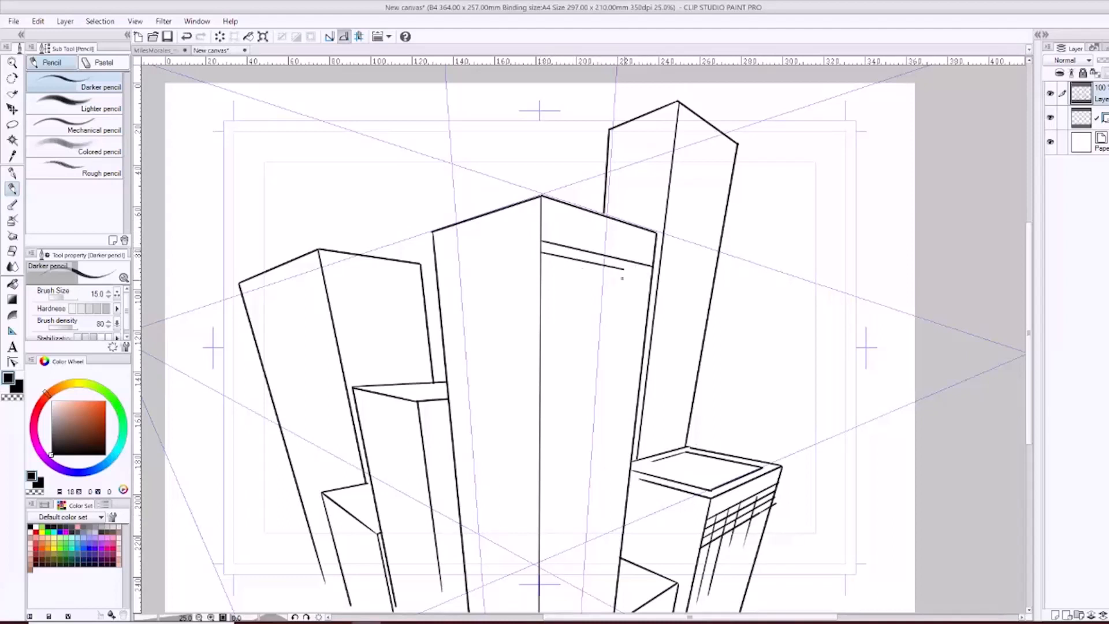
drag(540, 265, 638, 283)
drag(541, 281, 649, 297)
drag(541, 295, 648, 307)
drag(541, 308, 646, 317)
drag(541, 241, 449, 261)
drag(541, 253, 440, 272)
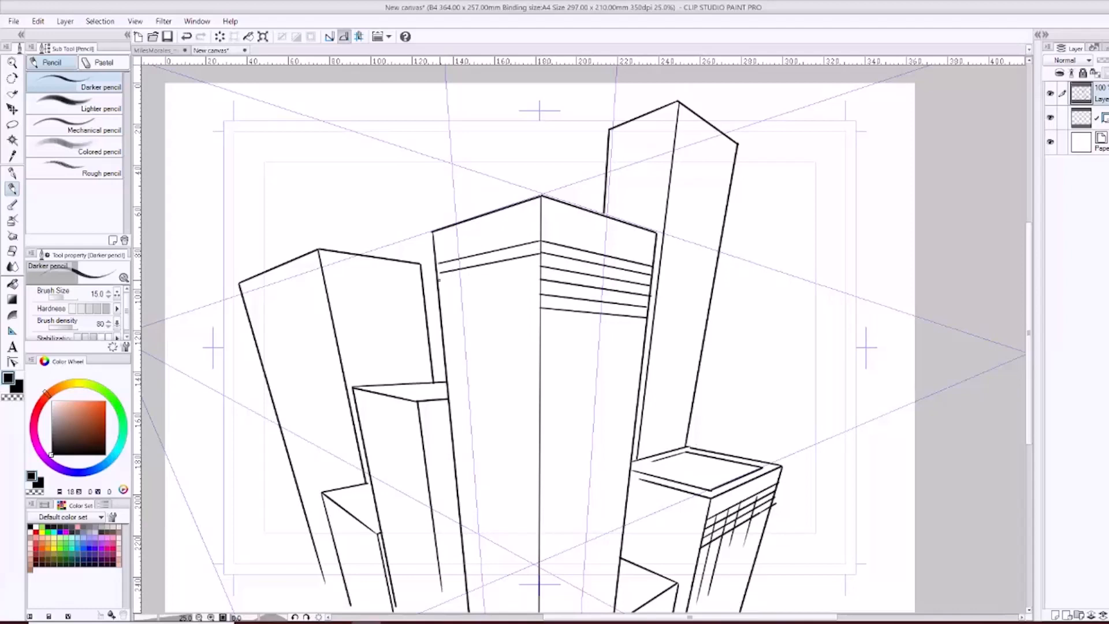
drag(520, 270, 439, 283)
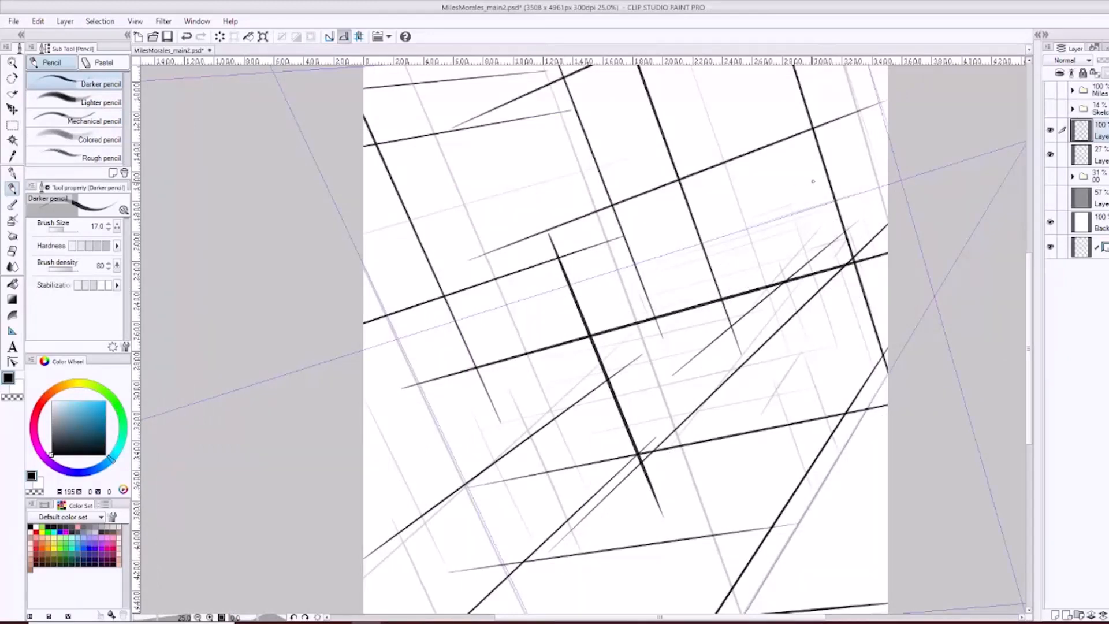
Draw snapped test strokes across the MilesMorales_main2.psd page at brush sizes 17 and 80, and undo both.
drag(813, 182, 393, 420)
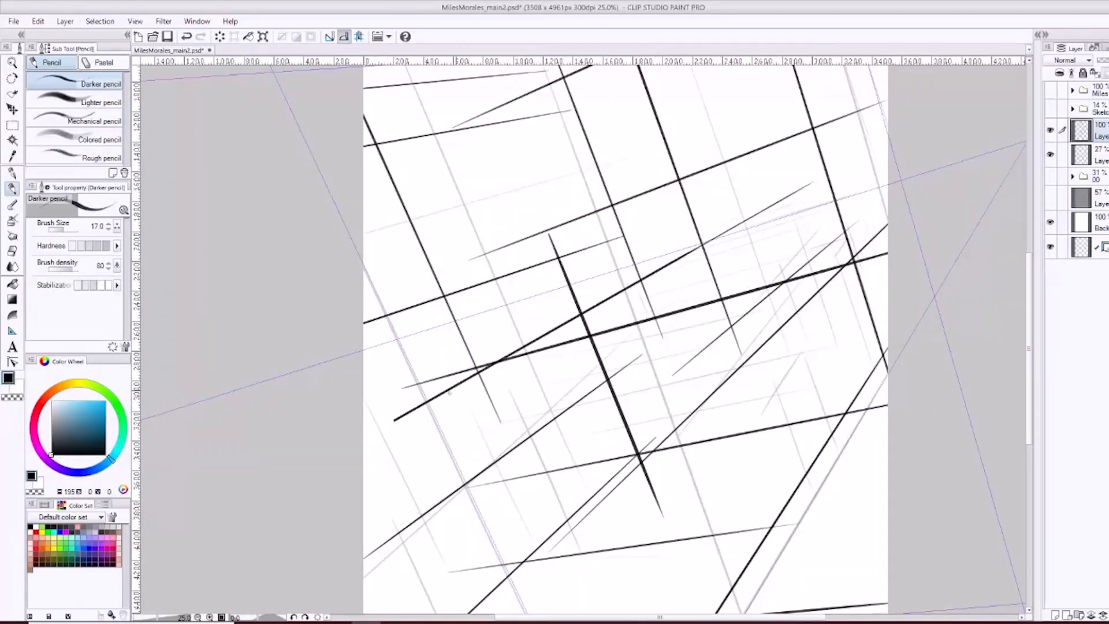
key(])
key(])
key(])
key(])
key(])
key(])
key(])
key(])
key(ctrl+z)
mouse_move(832, 181)
mouse_down()
mouse_move(664, 248)
mouse_move(406, 318)
mouse_up()
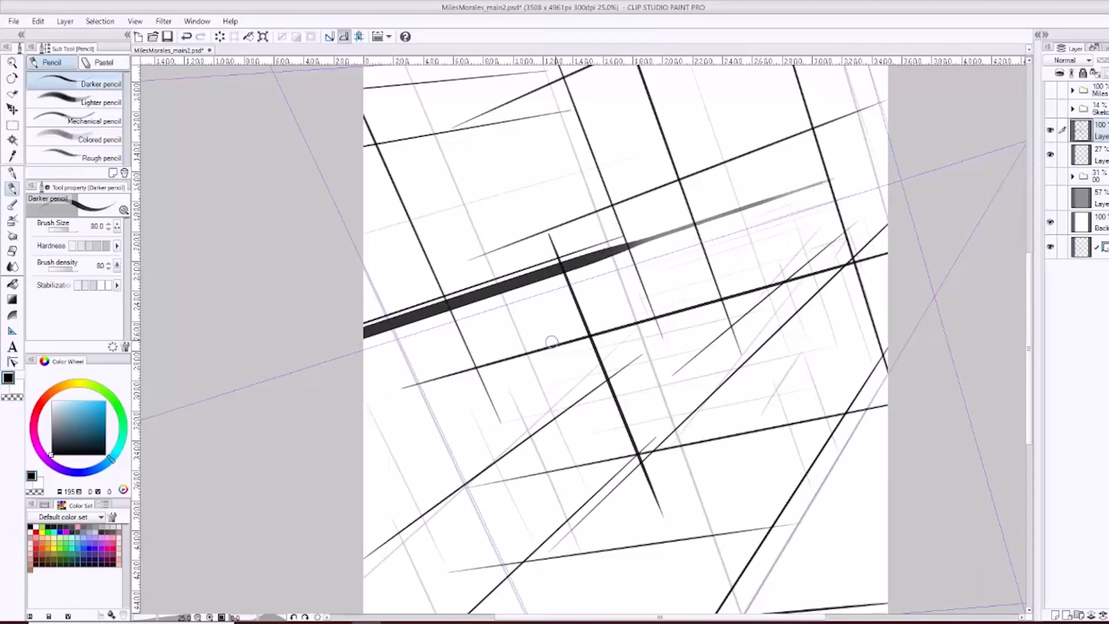
key(ctrl+z)
Set the brush size to 25 and draw snapped lines across the page's middle, undoing all but the first.
key(bracketleft)
key(bracketleft)
key(bracketleft)
key(bracketleft)
key(bracketleft)
key(bracketleft)
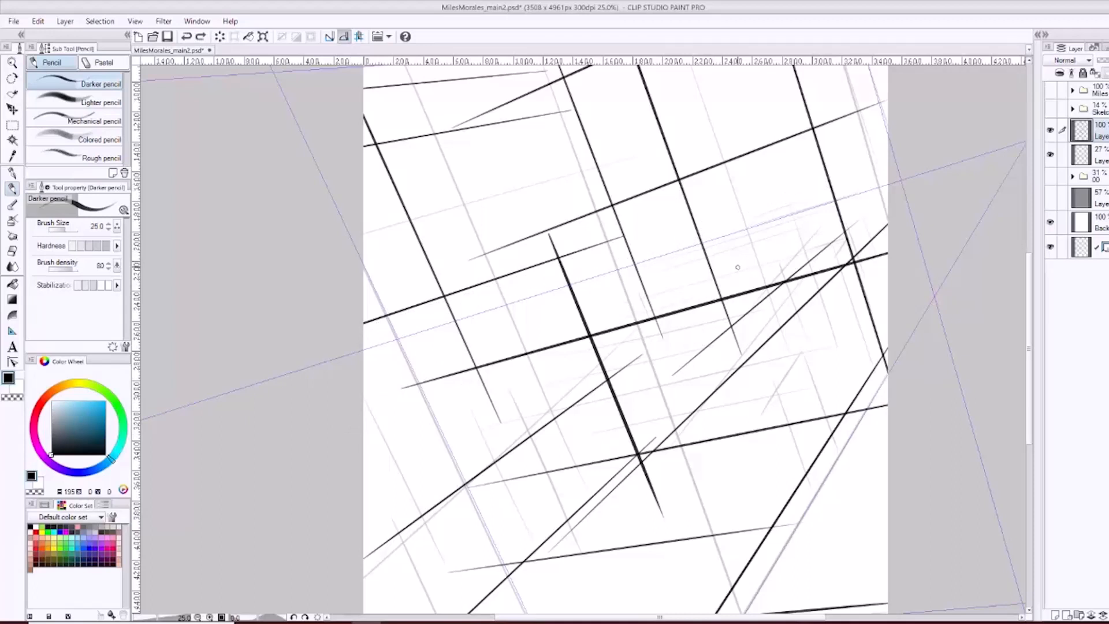
mouse_move(834, 214)
mouse_down()
mouse_move(650, 285)
mouse_move(381, 422)
mouse_up()
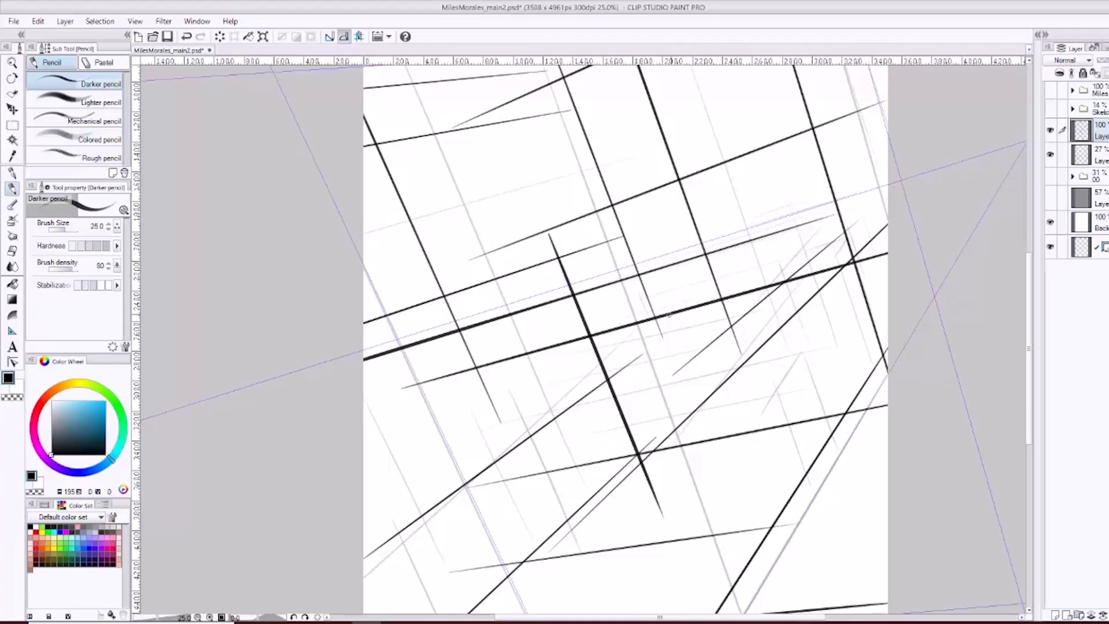
drag(660, 334, 414, 510)
key(ctrl+z)
mouse_move(582, 362)
mouse_down()
mouse_move(370, 501)
mouse_move(803, 217)
mouse_up()
drag(636, 357, 366, 423)
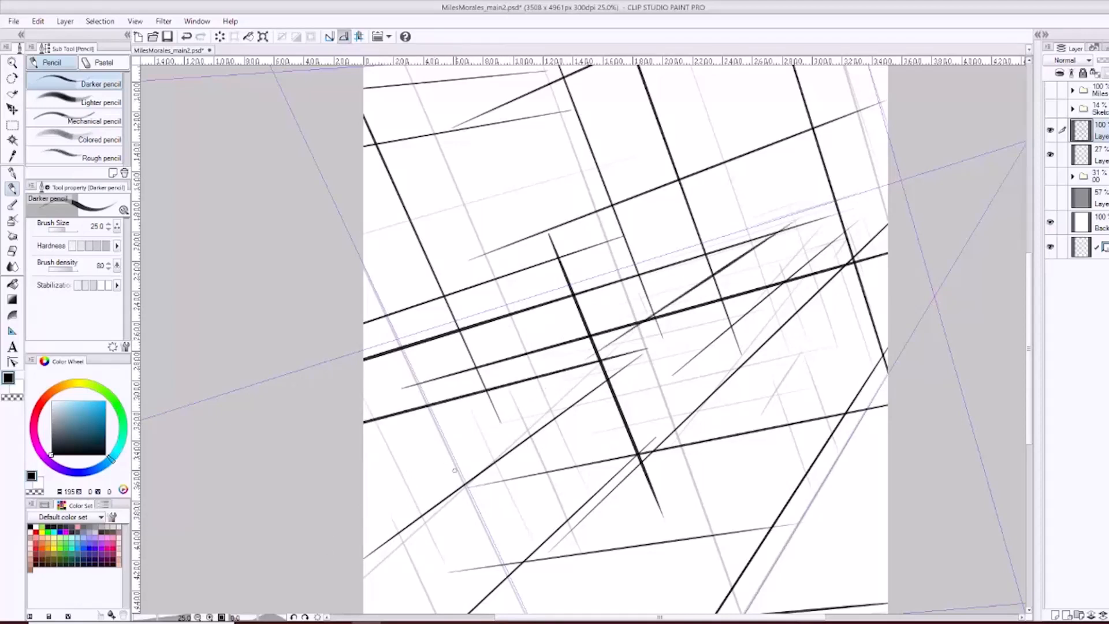
key(ctrl+z)
key(ctrl+z)
Draw a bold diagonal ledge edge at brush size 20 along the sketch guide in the page's lower-right corner.
scroll(632, 398, down, 2)
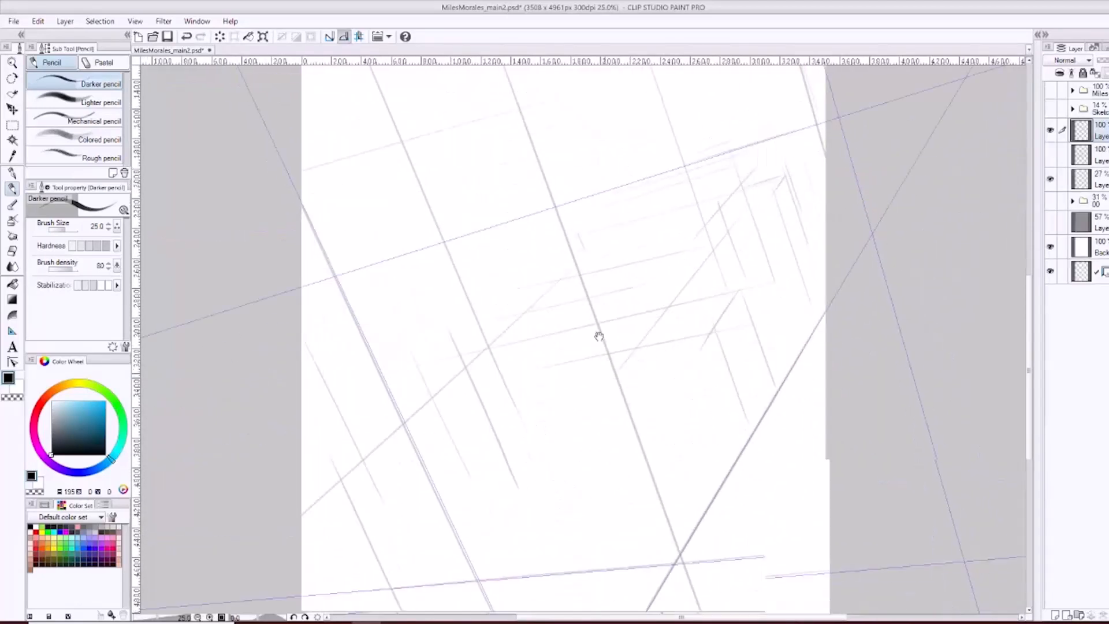
drag(599, 336, 585, 283)
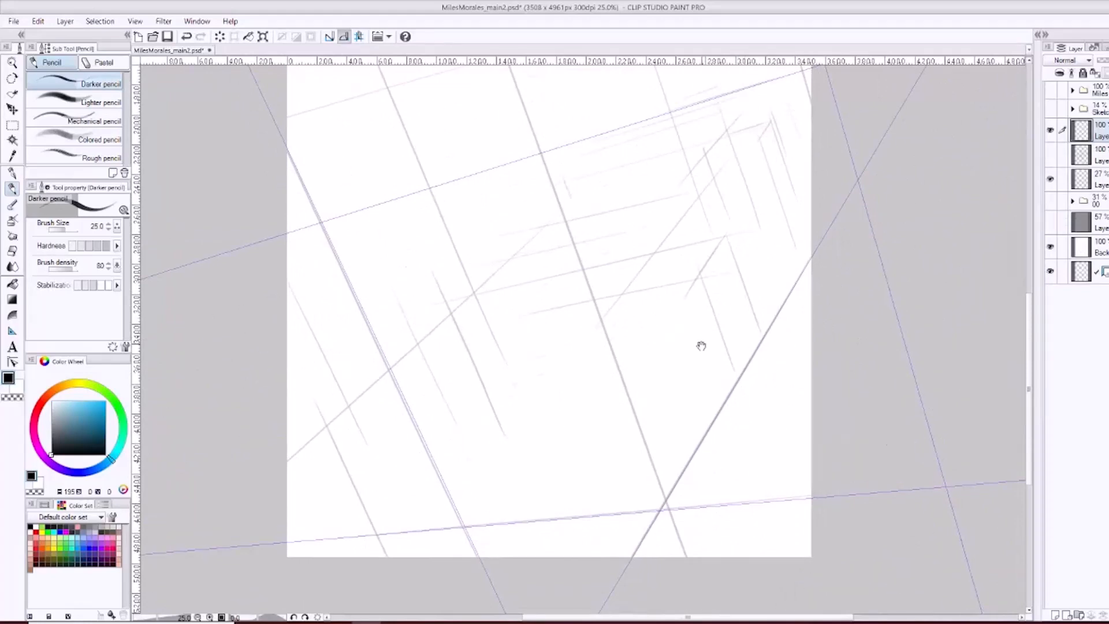
drag(700, 356, 666, 342)
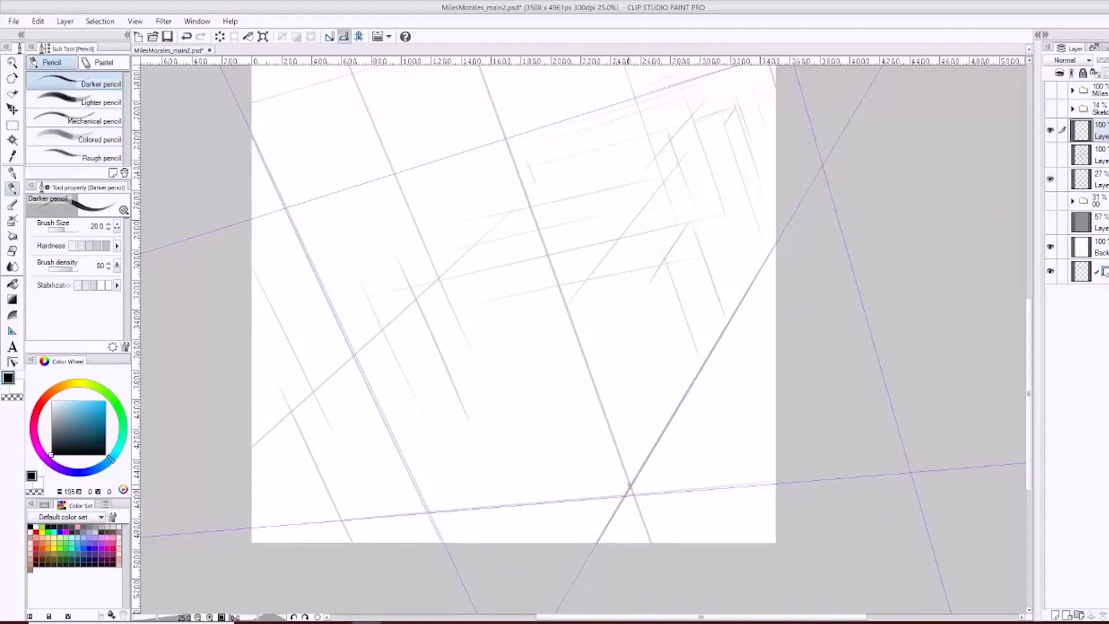
drag(626, 495, 818, 200)
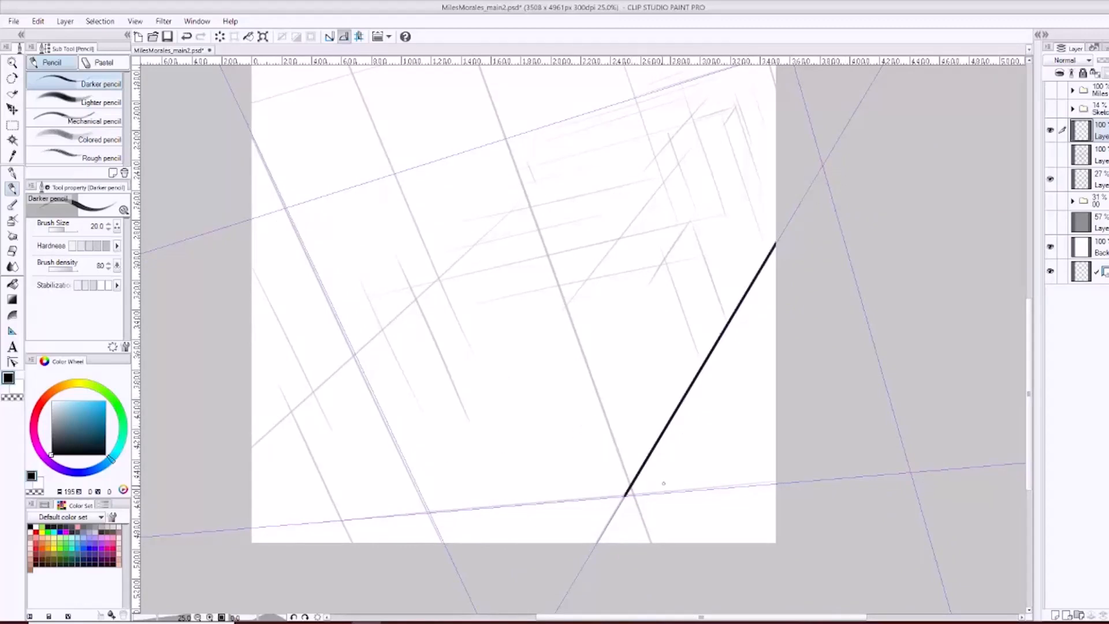
key(ctrl+z)
drag(624, 496, 923, 160)
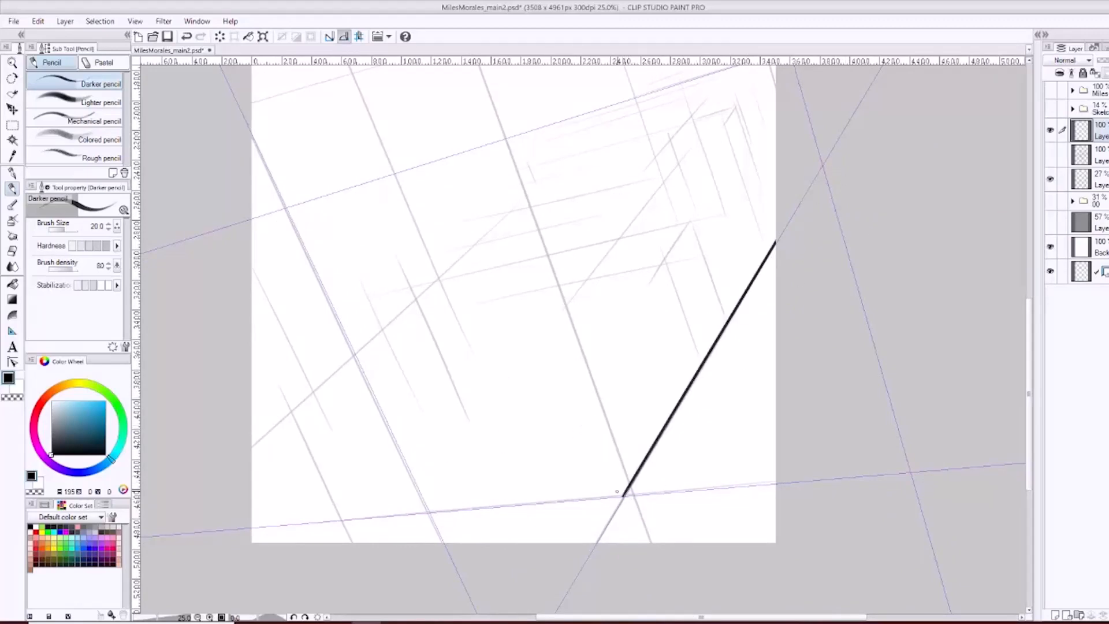
Complete the lower-right ledge with its bottom edges, short corner side and parallel inner border lines.
mouse_move(624, 495)
mouse_down()
mouse_move(631, 514)
mouse_move(776, 496)
mouse_up()
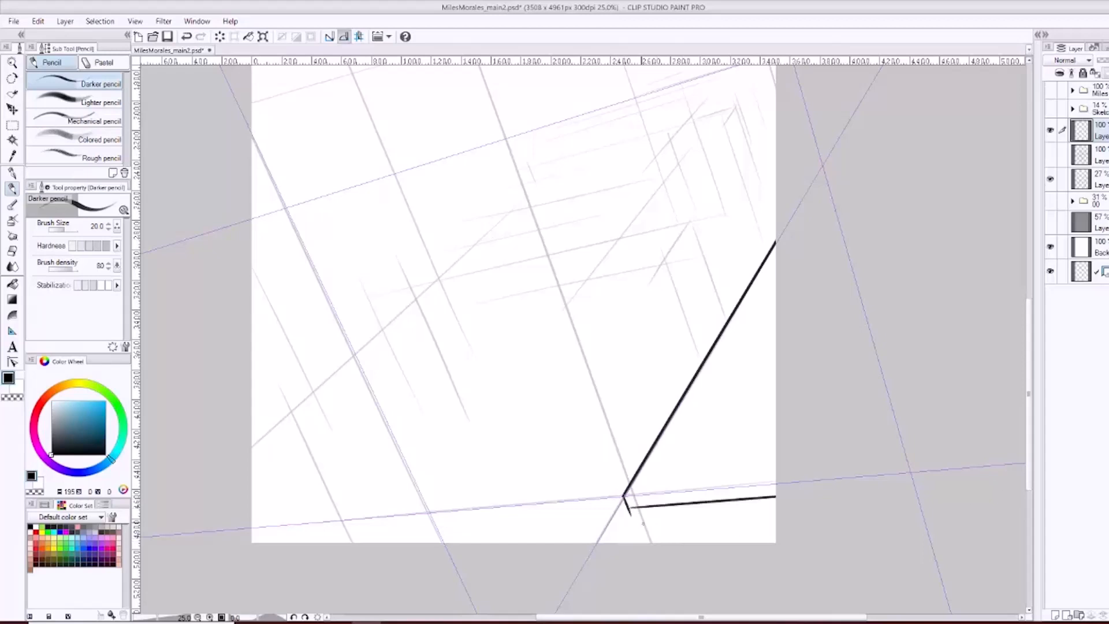
drag(624, 495, 803, 480)
drag(636, 507, 706, 607)
mouse_move(643, 483)
mouse_down()
mouse_move(1026, 454)
mouse_move(785, 239)
mouse_up()
drag(653, 477, 786, 252)
Draw the long slanting building edge along the page's upper-right side, following the faint sketch line.
mouse_move(810, 216)
mouse_down()
mouse_move(827, 305)
mouse_move(680, 399)
mouse_move(744, 386)
mouse_up()
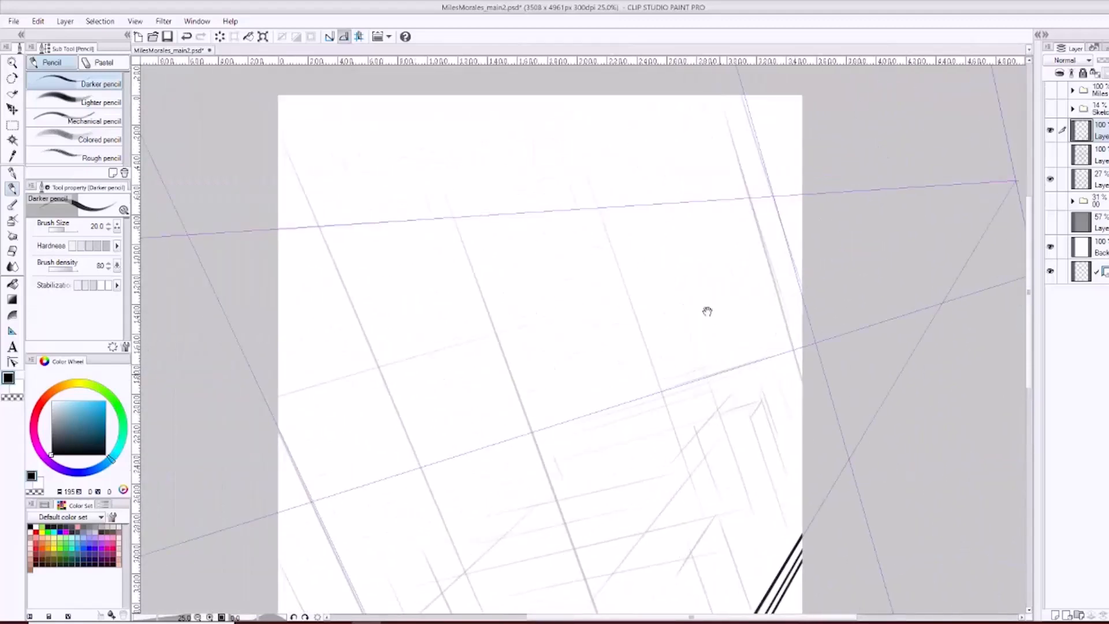
drag(616, 394, 572, 310)
drag(720, 255, 621, 369)
drag(662, 422, 577, 124)
drag(537, 417, 736, 274)
drag(539, 394, 539, 363)
ctrl+alt+click(538, 362)
drag(556, 452, 550, 412)
ctrl+click(551, 412)
Draw the lower-left building's corner with its slanting side edge and two roof edges running off the page.
drag(350, 424, 417, 558)
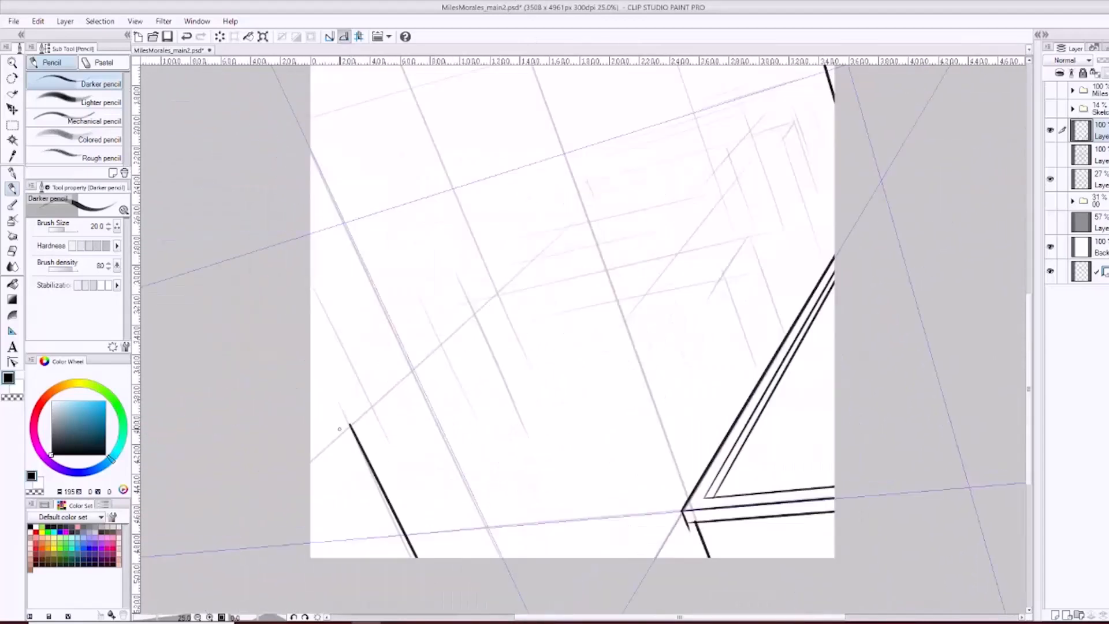
drag(306, 431, 349, 426)
drag(303, 464, 349, 426)
Draw the long slanting building edges down the page's left side over the faint sketch lines.
drag(408, 481, 294, 247)
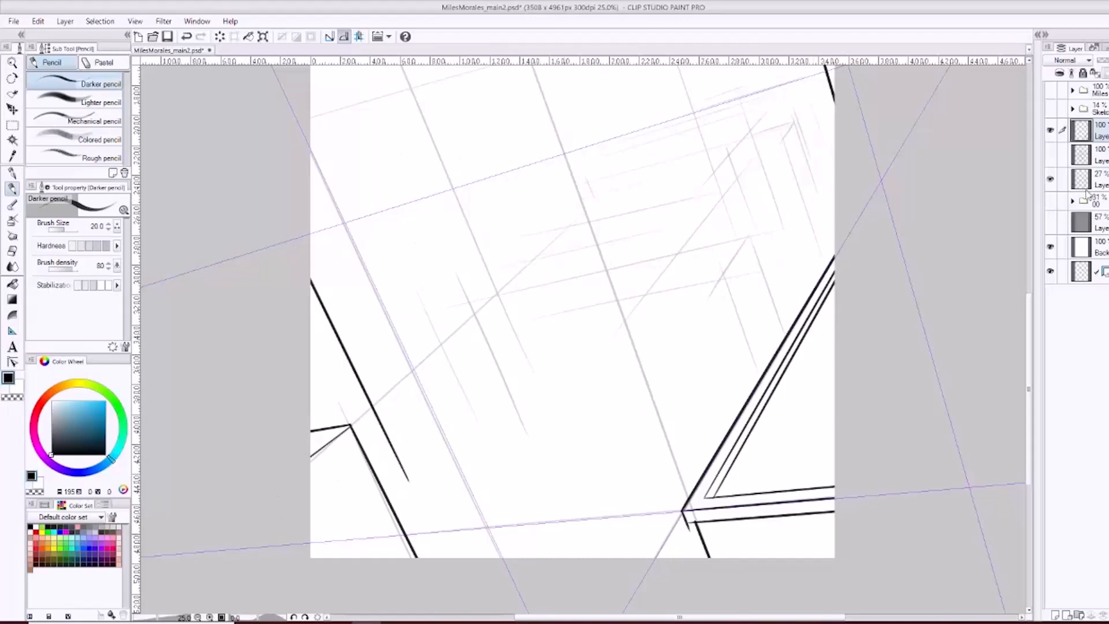
mouse_move(539, 168)
mouse_down()
mouse_move(587, 431)
mouse_move(552, 325)
mouse_move(533, 394)
mouse_move(333, 67)
mouse_up()
drag(370, 440, 332, 356)
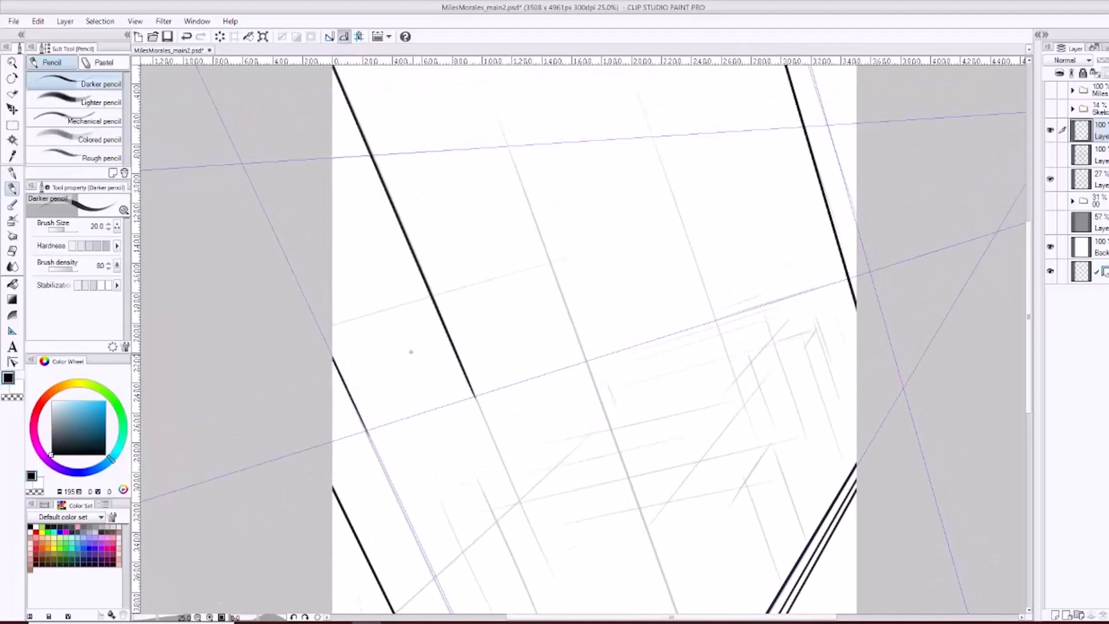
Draw the upper-middle building with its left side, angled top edges and two parallel lines down its right side.
drag(570, 374, 543, 386)
drag(506, 180, 576, 365)
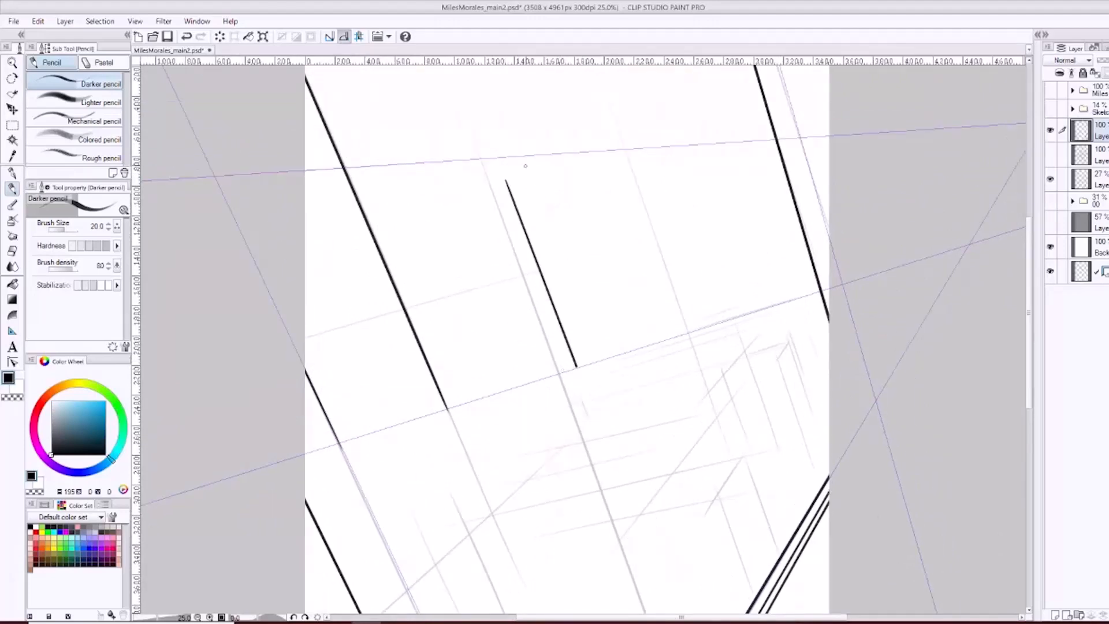
mouse_move(506, 180)
mouse_down()
mouse_move(577, 147)
mouse_move(682, 375)
mouse_up()
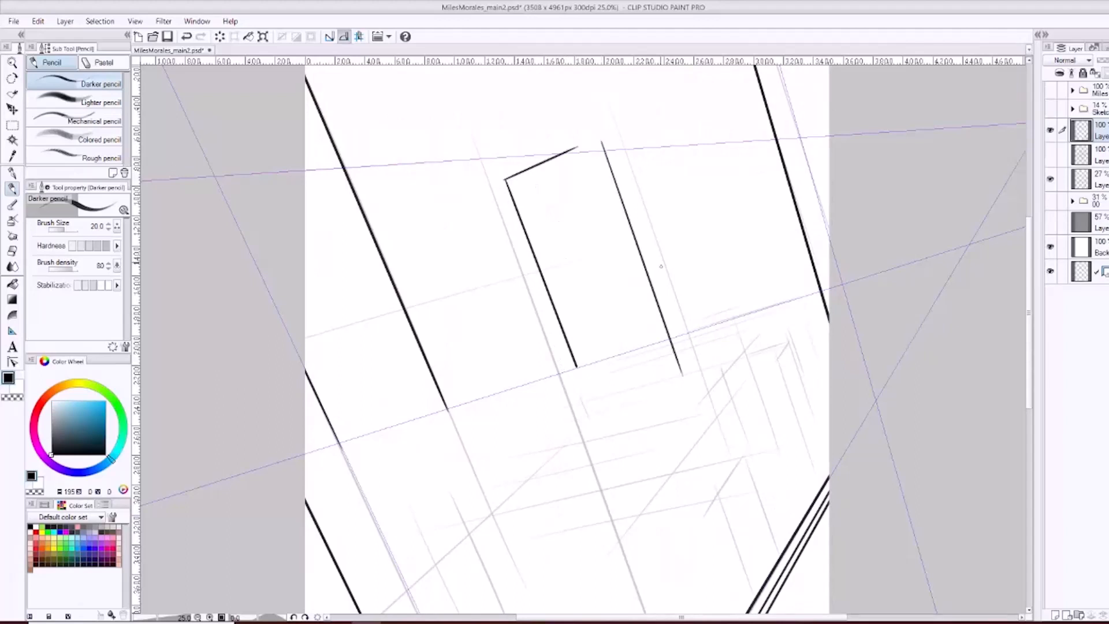
mouse_move(624, 148)
mouse_down()
mouse_move(673, 293)
mouse_move(623, 139)
mouse_up()
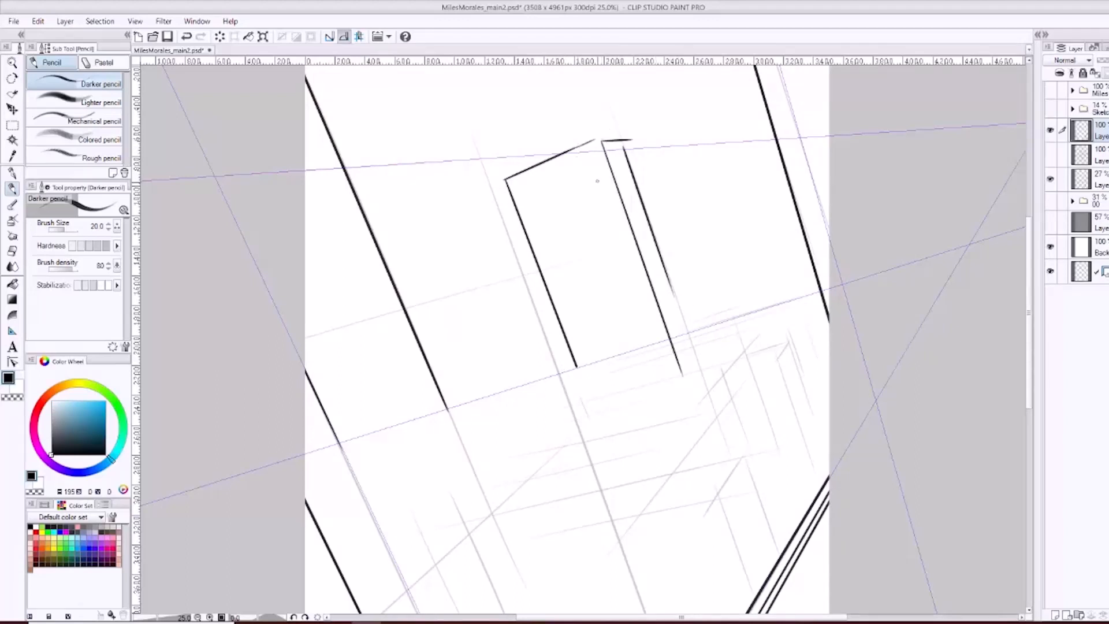
drag(621, 143, 684, 322)
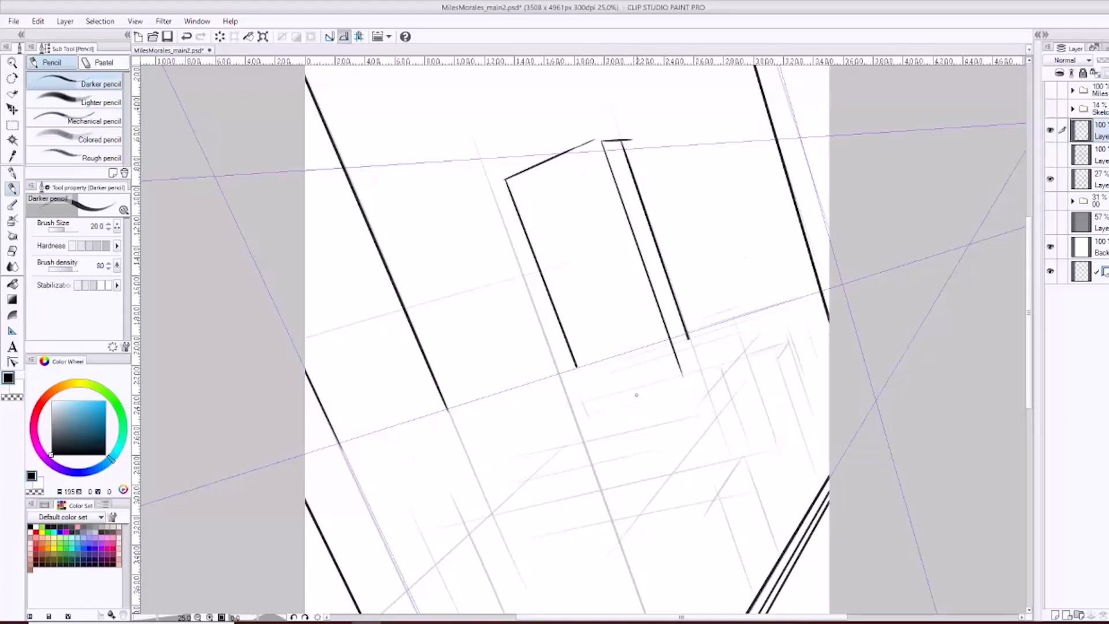
Draw a narrow flat rooftop below the middle building, redraw its back edge, and add a parallel inner line.
drag(637, 395, 734, 368)
mouse_move(630, 398)
mouse_down()
mouse_move(670, 373)
mouse_move(762, 347)
mouse_up()
drag(669, 371, 756, 345)
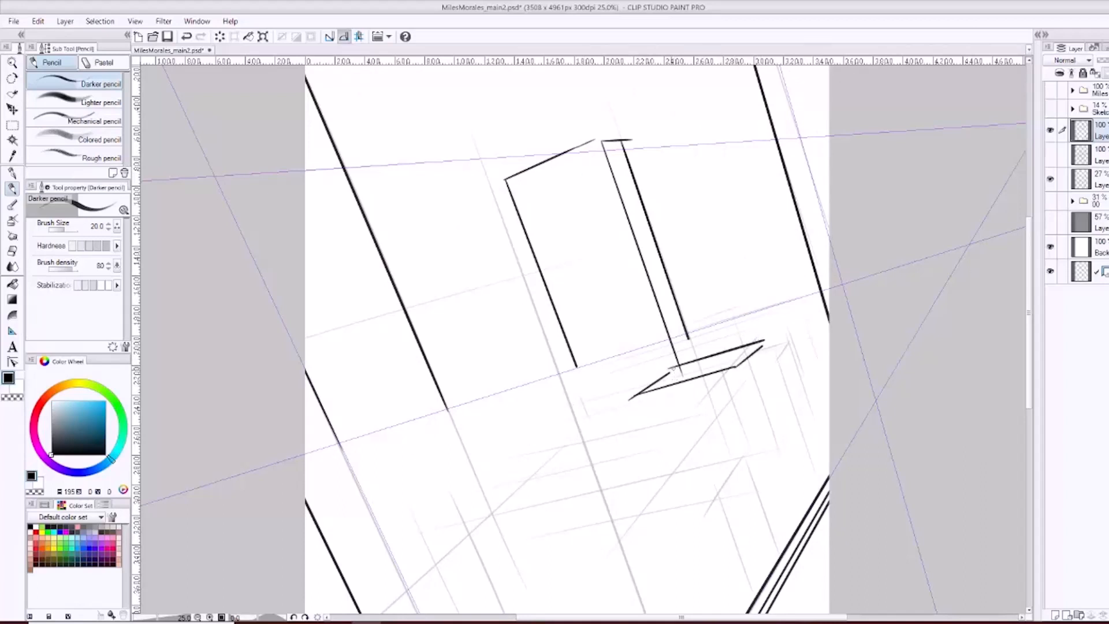
key(ctrl+z)
drag(671, 370, 754, 347)
drag(666, 380, 741, 357)
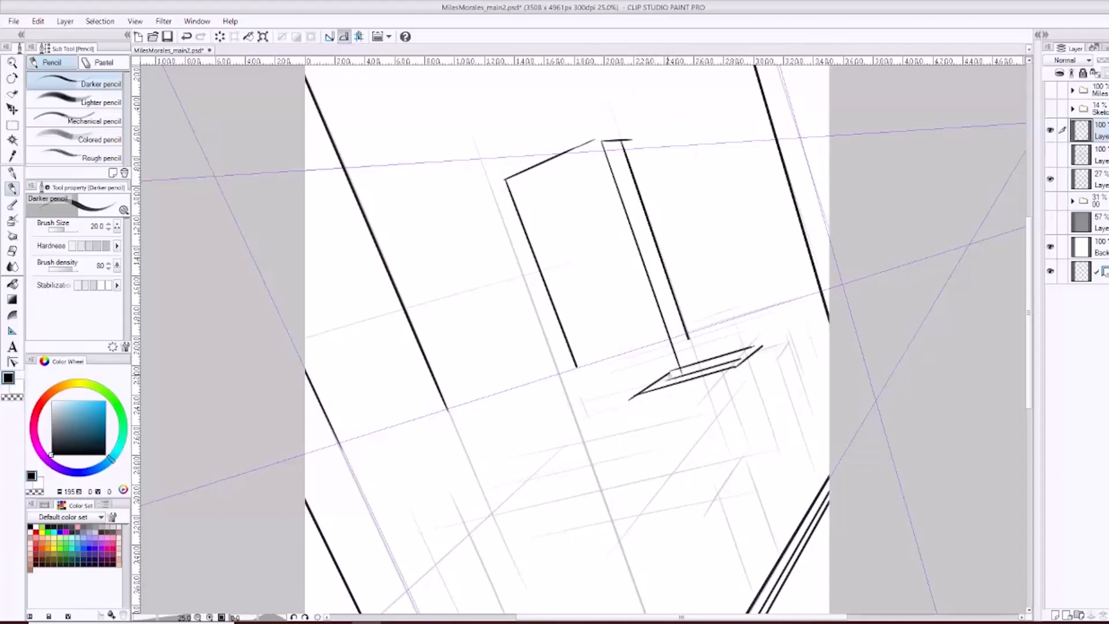
Undo the last stroke and draw a low raised box on top of the narrow rooftop below the middle building.
key(ctrl+z)
mouse_move(665, 379)
mouse_down()
mouse_move(718, 367)
mouse_move(659, 366)
mouse_move(741, 351)
mouse_move(737, 338)
mouse_up()
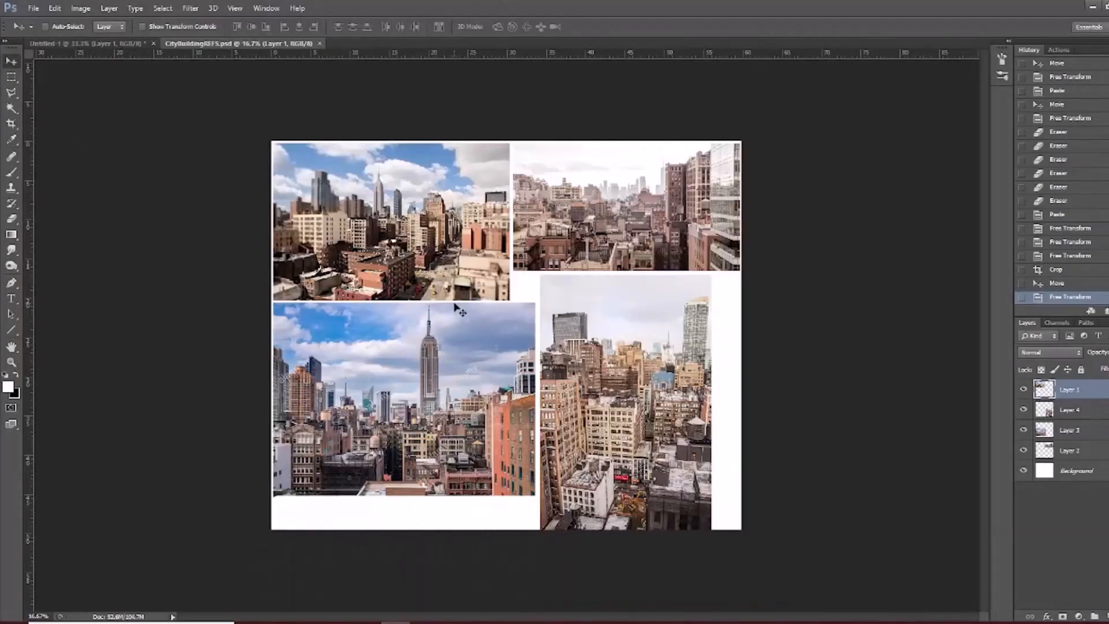
In Photoshop, examine the city photos in CityBuildingREFS.psd for how rooftops, water towers and building blocks are stacked.
scroll(452, 328, up, 1)
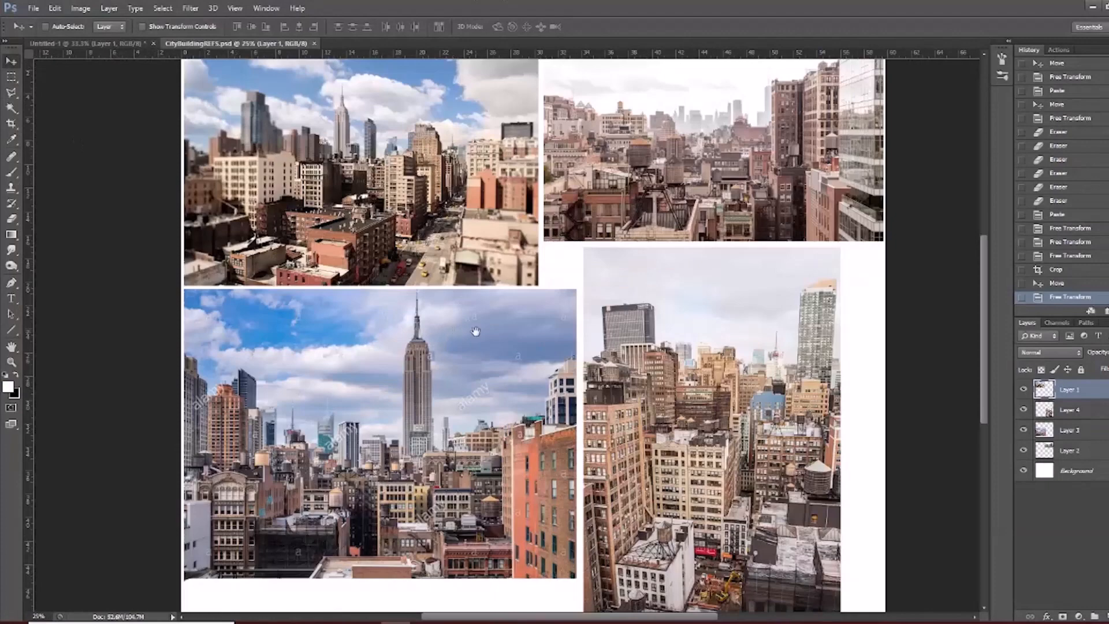
drag(468, 297, 452, 331)
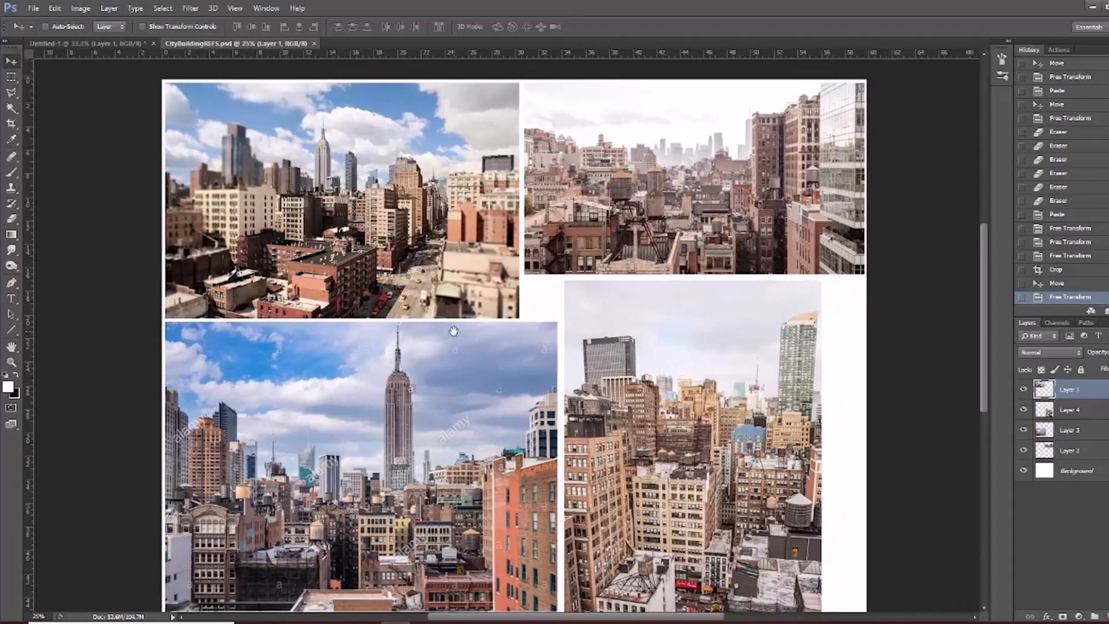
scroll(581, 248, up, 1)
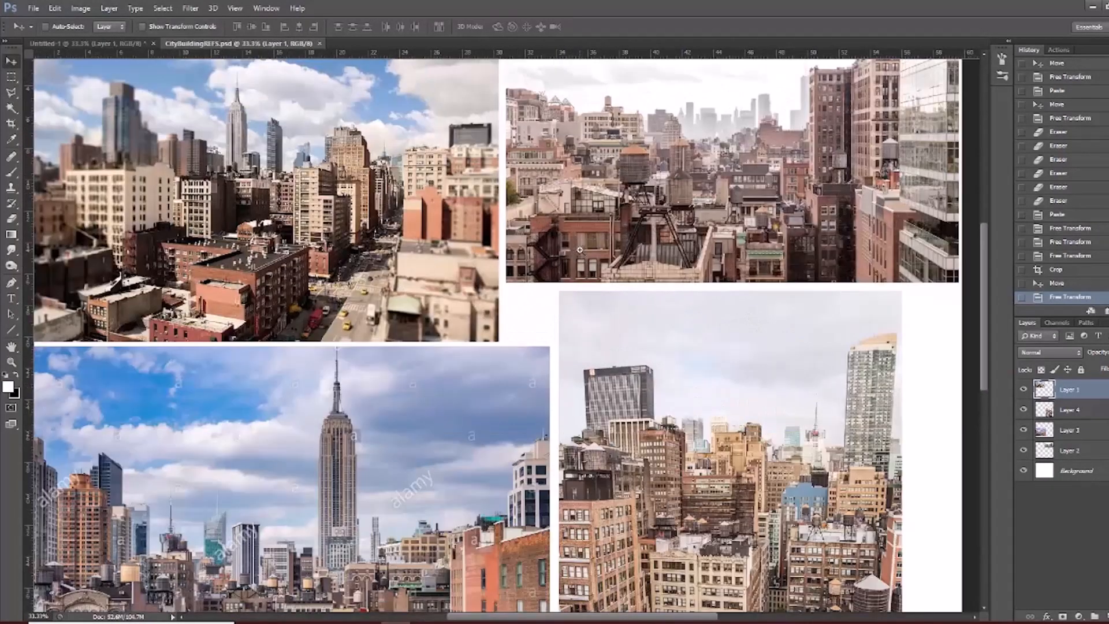
drag(532, 254, 540, 301)
drag(284, 241, 435, 308)
scroll(397, 267, up, 1)
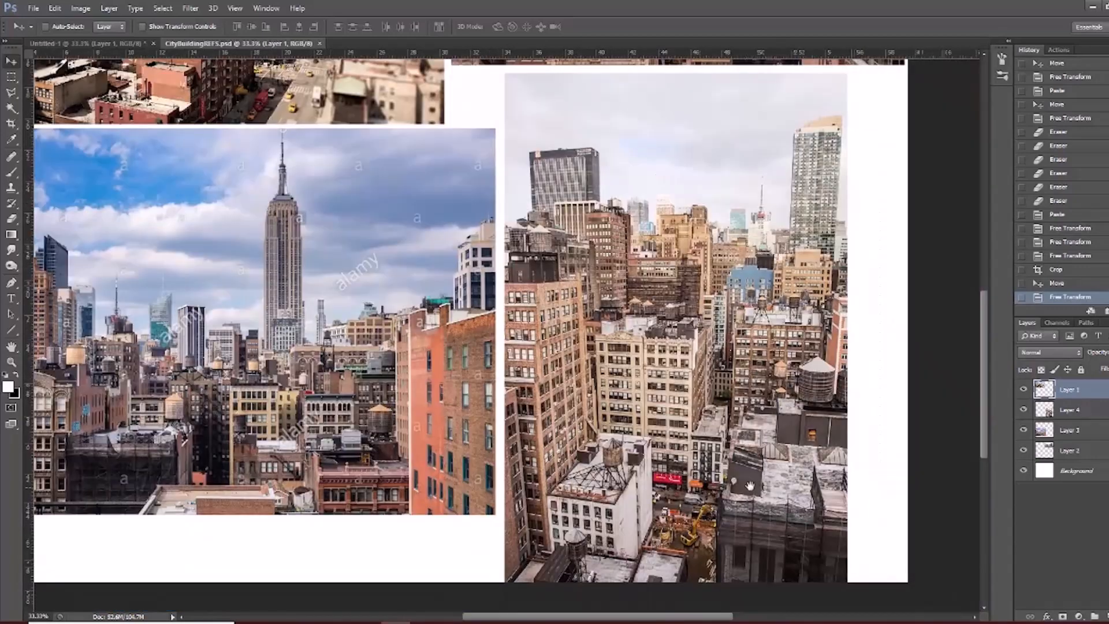
ctrl+click(745, 399)
drag(745, 399, 624, 496)
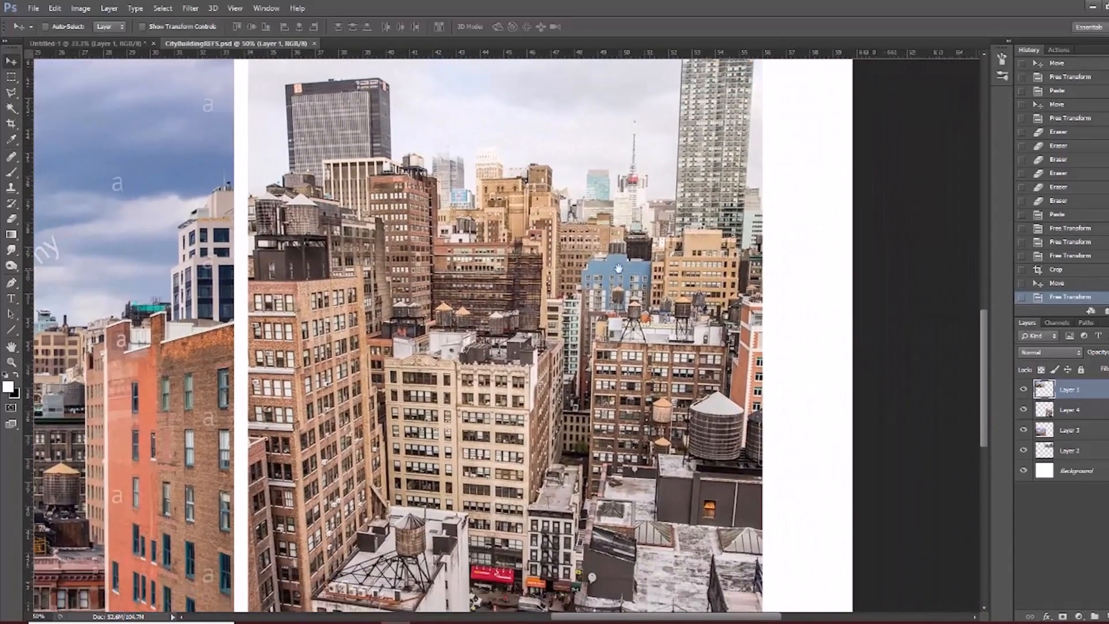
scroll(619, 267, down, 1)
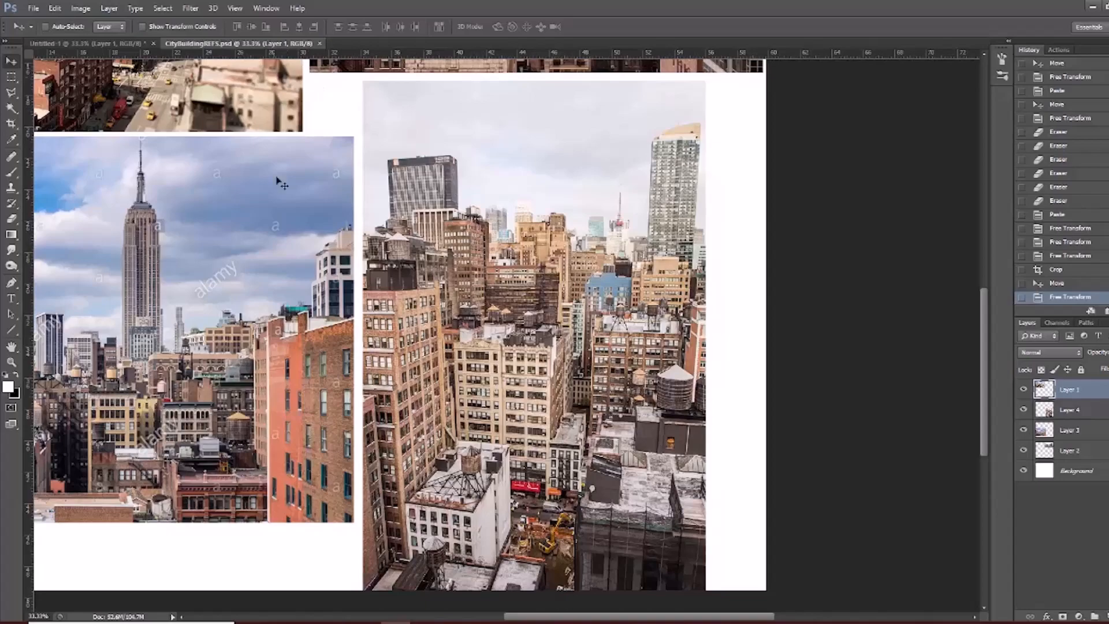
Arrange the Clip Studio Paint window beside the Photoshop reference so the high-angle city photo stays visible while drawing.
mouse_move(366, 622)
click(370, 589)
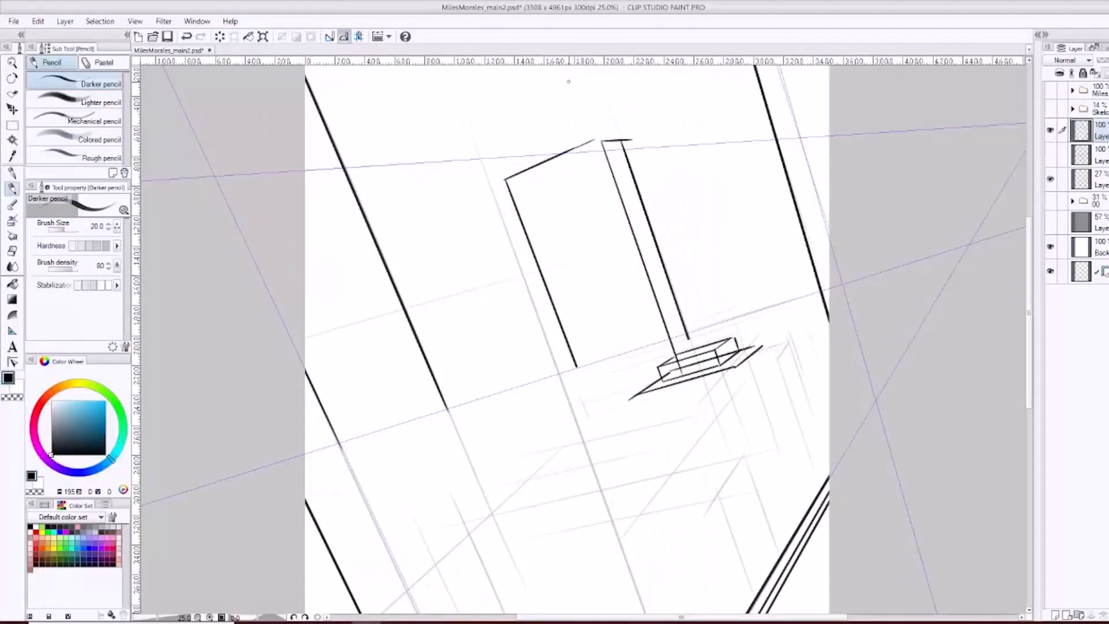
double_click(561, 8)
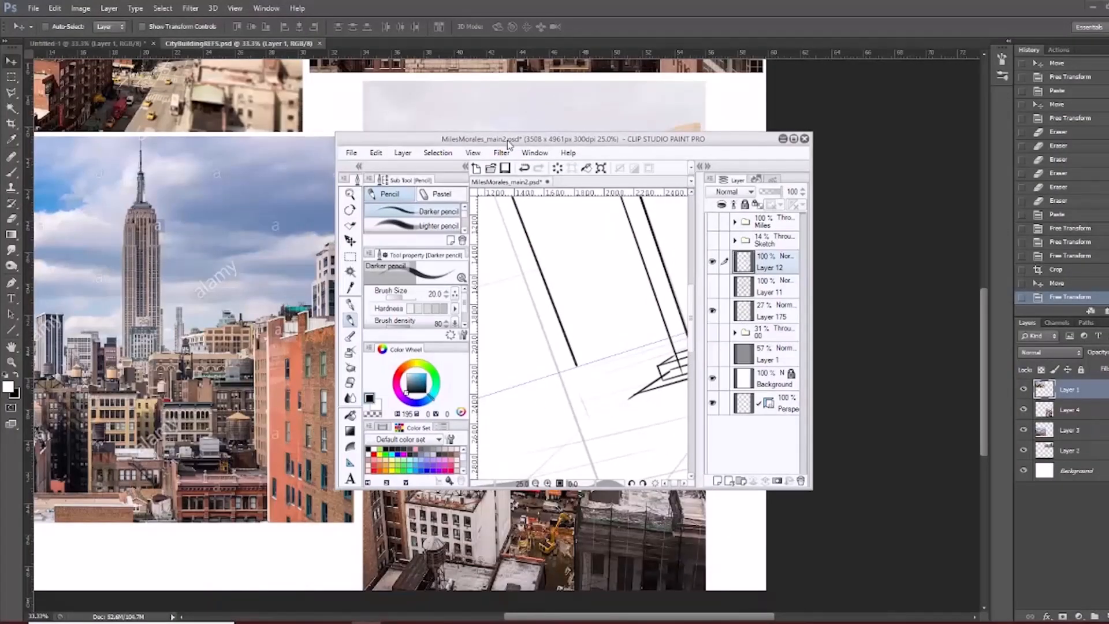
drag(508, 145, 557, 21)
drag(688, 589, 373, 561)
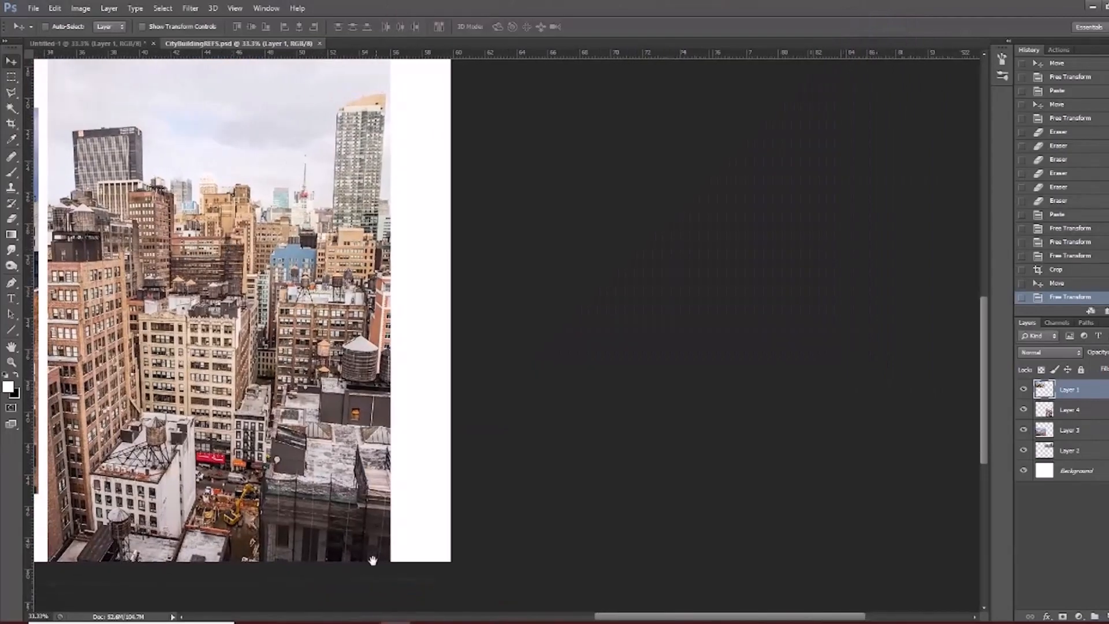
key(alt+Tab)
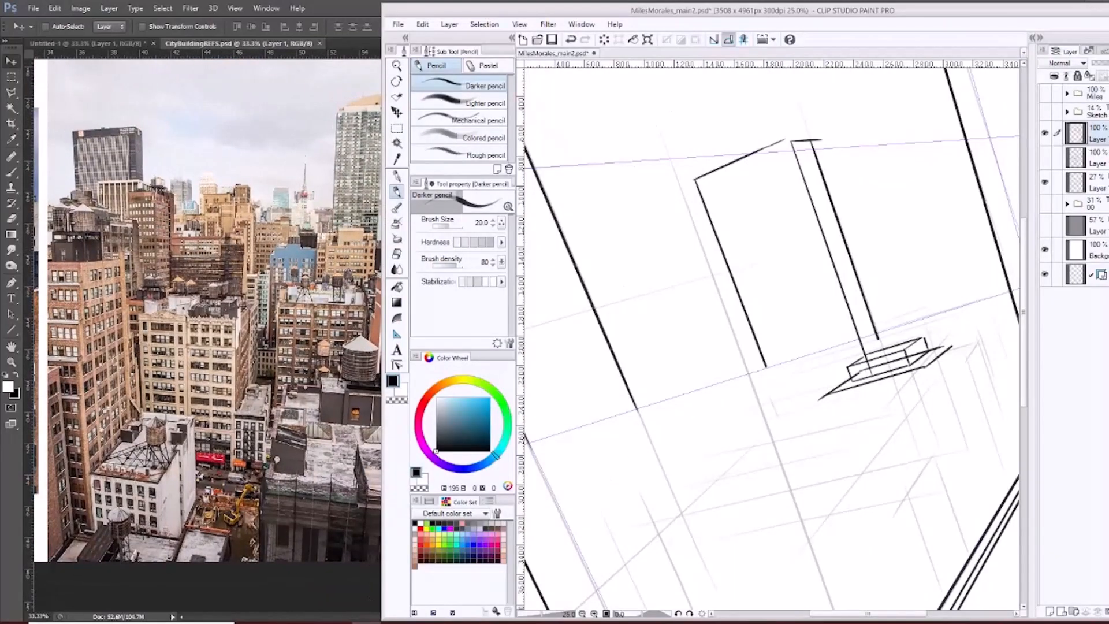
Draw the vertical sides below the narrow rooftop and add the adjoining building's top edge and sides near the page's right edge.
drag(831, 394, 852, 454)
drag(923, 366, 944, 432)
drag(950, 347, 1003, 510)
drag(983, 347, 1018, 461)
drag(965, 364, 996, 455)
drag(955, 354, 983, 347)
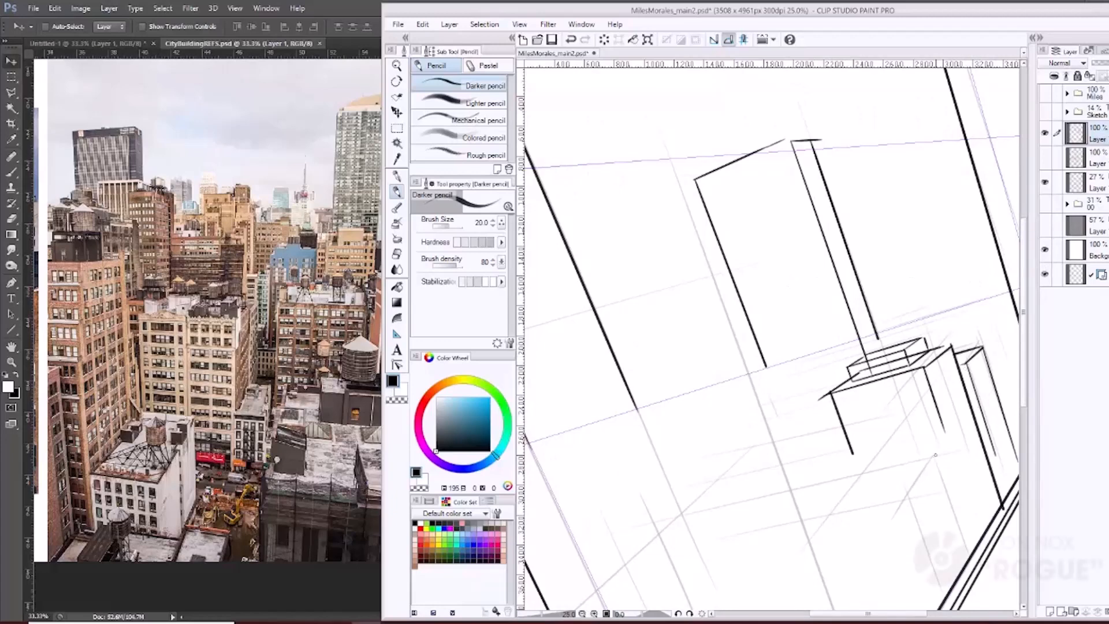
Draw the box-shaped building below the narrow rooftop with its roof edges, front corner and right side, plus the neighbouring roof's slanting edge.
drag(836, 422, 855, 474)
drag(849, 476, 936, 455)
drag(786, 463, 836, 424)
drag(817, 509, 851, 476)
mouse_move(896, 501)
mouse_down()
mouse_move(935, 456)
mouse_move(967, 546)
mouse_up()
drag(805, 517, 900, 498)
drag(900, 500, 931, 590)
Draw the tall lower-left building with three long slanting vertical edges and a front roof edge.
drag(542, 473, 610, 610)
drag(613, 457, 684, 610)
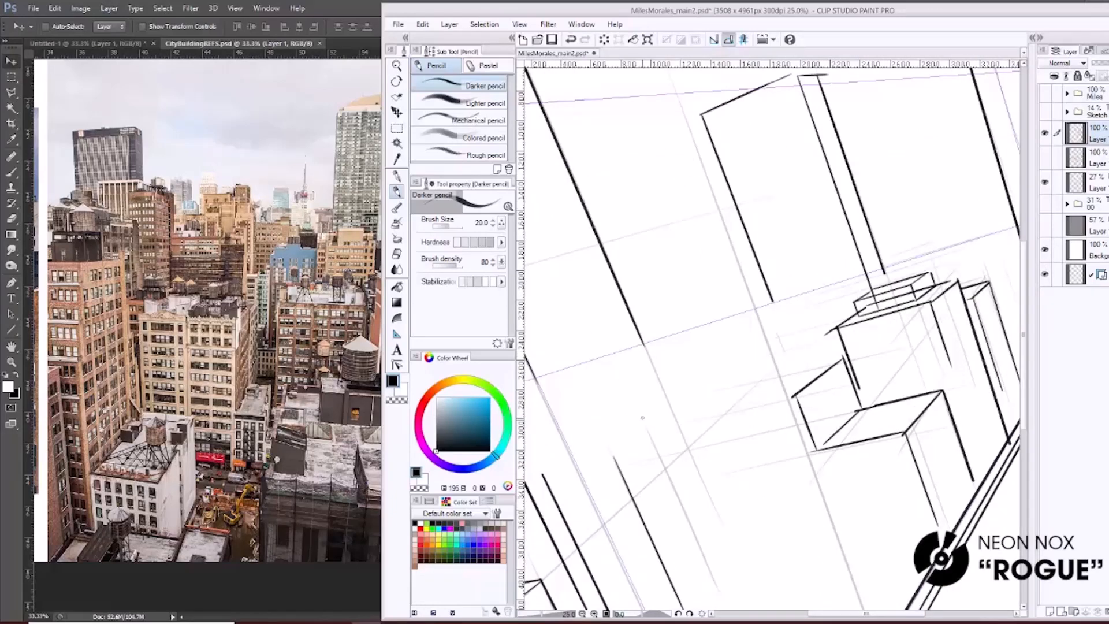
drag(650, 426, 723, 591)
drag(538, 468, 611, 451)
Complete the small middle building's roof and left side, and start the next building below it with roof edges and right side.
mouse_move(803, 376)
mouse_down()
mouse_move(750, 389)
mouse_move(790, 354)
mouse_up()
drag(789, 354, 851, 339)
drag(746, 388, 774, 460)
drag(769, 479, 884, 456)
drag(845, 499, 884, 458)
drag(884, 456, 903, 510)
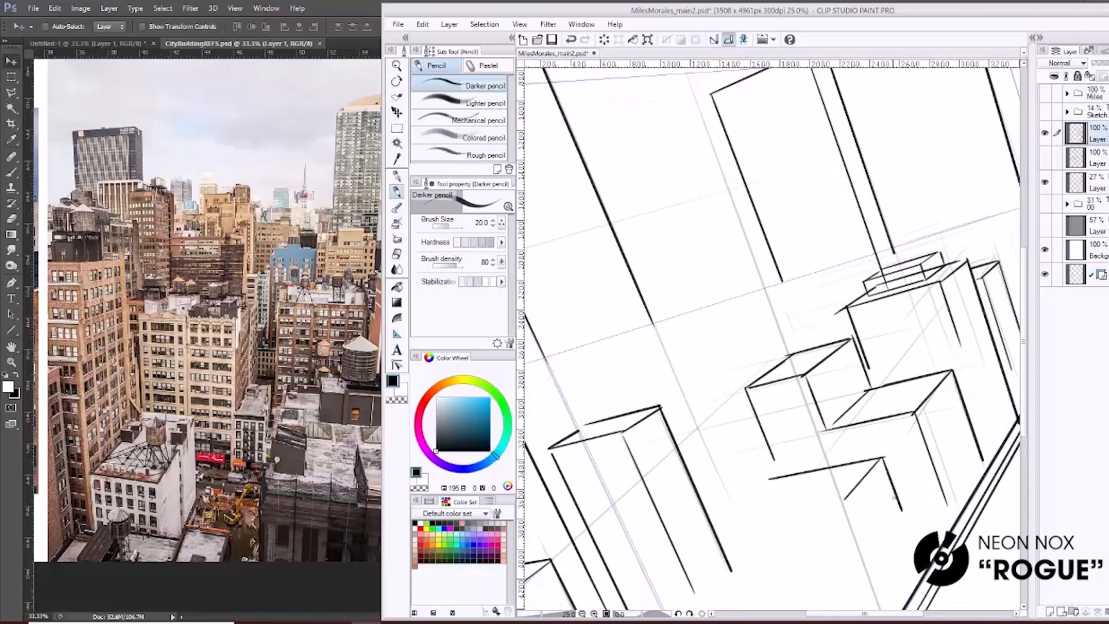
Draw the low stepped rooftops filling the gap between the tall lower-left building and the middle buildings.
key(p)
drag(748, 466, 797, 424)
drag(764, 413, 768, 425)
drag(800, 423, 809, 447)
drag(686, 468, 752, 455)
mouse_move(683, 451)
mouse_down()
mouse_move(723, 444)
mouse_move(695, 427)
mouse_up()
key(p)
drag(764, 412, 695, 428)
drag(766, 425, 799, 419)
key(e)
key(p)
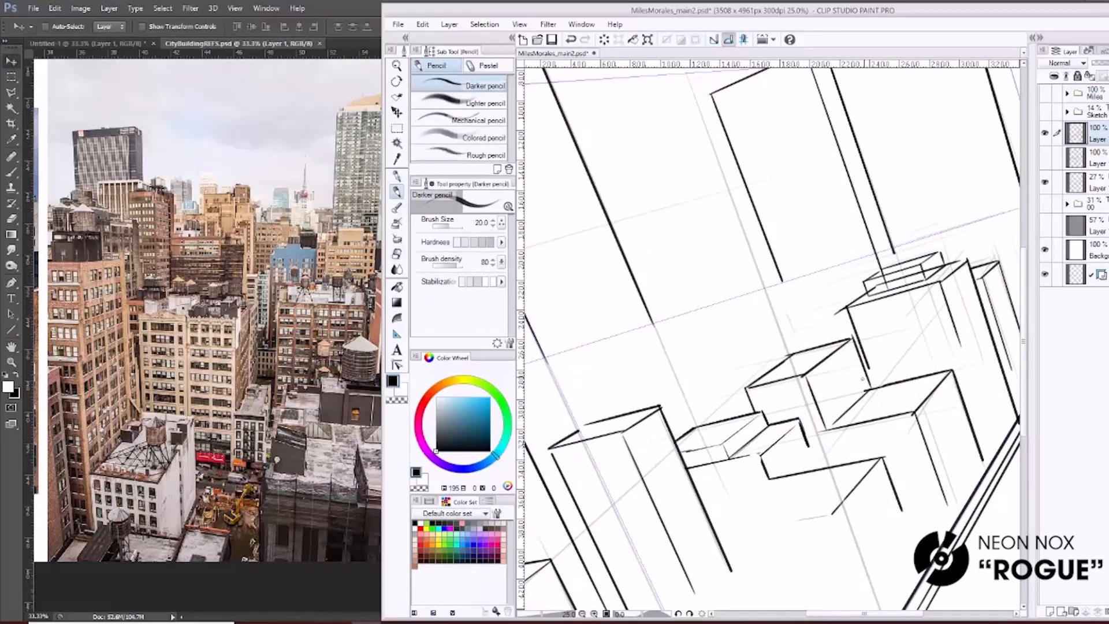
Finish the lower-middle box building with its remaining roof edge and short vertical side edges.
drag(740, 511, 775, 479)
key(e)
key(p)
drag(742, 527, 759, 570)
drag(834, 513, 848, 550)
Draw the foreground rooftops along the bottom of the page, including the overlapping flat roofs and the small lower-left roof.
mouse_move(759, 500)
mouse_down()
mouse_move(765, 379)
mouse_move(778, 380)
mouse_up()
mouse_move(716, 542)
mouse_down()
mouse_move(769, 483)
mouse_move(816, 478)
mouse_up()
drag(789, 501, 828, 452)
drag(716, 543, 792, 536)
drag(829, 453, 890, 444)
drag(648, 494, 712, 487)
drag(712, 487, 640, 560)
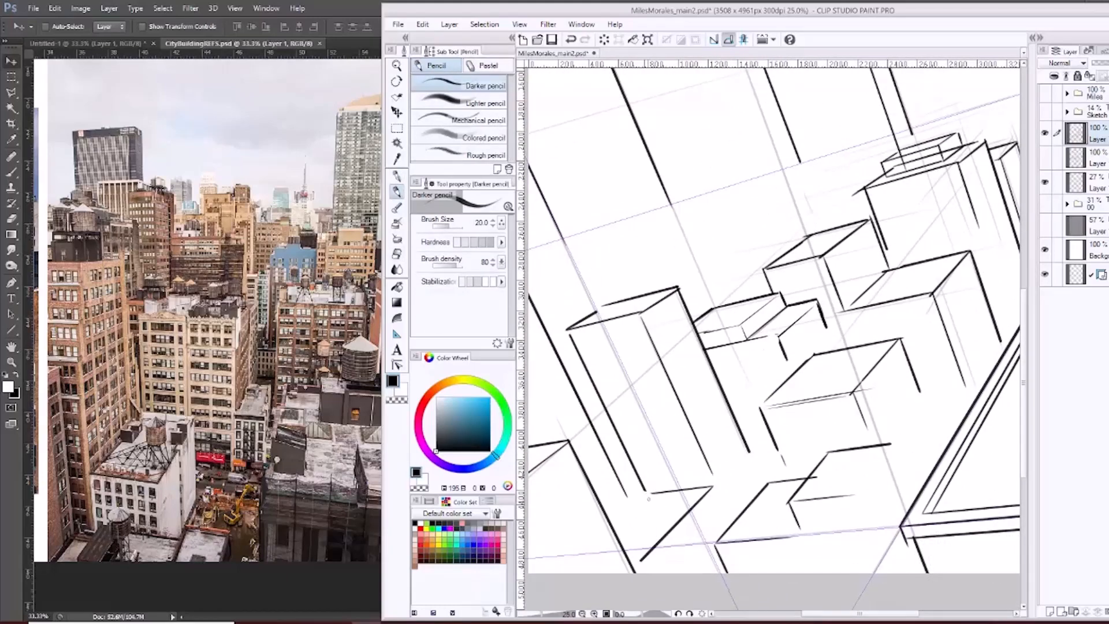
drag(651, 495, 611, 545)
drag(684, 453, 701, 407)
Draw roof and side edges for the mid-distance blocks behind the small middle building.
key(ctrl+minus)
key(ctrl+minus)
key(ctrl+plus)
key(ctrl+plus)
drag(722, 370, 806, 317)
drag(806, 316, 813, 333)
mouse_move(736, 400)
mouse_down()
mouse_move(722, 371)
mouse_move(690, 376)
mouse_up()
drag(659, 311, 702, 414)
Add the smaller rooftops stacked farther back below the tall middle building, undoing one stray stroke.
drag(767, 298, 776, 320)
drag(767, 297, 707, 313)
drag(767, 298, 710, 340)
drag(742, 282, 685, 303)
mouse_move(685, 304)
mouse_down()
mouse_move(695, 331)
mouse_move(742, 282)
mouse_up()
mouse_move(743, 282)
mouse_down()
mouse_move(749, 301)
mouse_move(799, 290)
mouse_move(769, 300)
mouse_move(766, 283)
mouse_up()
key(ctrl+z)
drag(767, 283, 792, 275)
mouse_move(785, 281)
mouse_down()
mouse_move(798, 316)
mouse_move(803, 298)
mouse_up()
Draw the distant flat-topped building right of the tall middle building and the stepped blocks descending along the page's right edge.
mouse_move(810, 293)
mouse_down()
mouse_move(856, 279)
mouse_move(911, 240)
mouse_up()
mouse_move(849, 258)
mouse_down()
mouse_move(923, 232)
mouse_move(935, 270)
mouse_up()
drag(911, 241, 923, 280)
mouse_move(844, 260)
mouse_down()
mouse_move(856, 346)
mouse_move(843, 320)
mouse_up()
drag(904, 277, 914, 305)
mouse_move(904, 275)
mouse_down()
mouse_move(919, 266)
mouse_move(927, 290)
mouse_up()
mouse_move(925, 291)
mouse_down()
mouse_move(936, 287)
mouse_move(962, 366)
mouse_up()
drag(930, 335, 962, 434)
drag(944, 301, 962, 345)
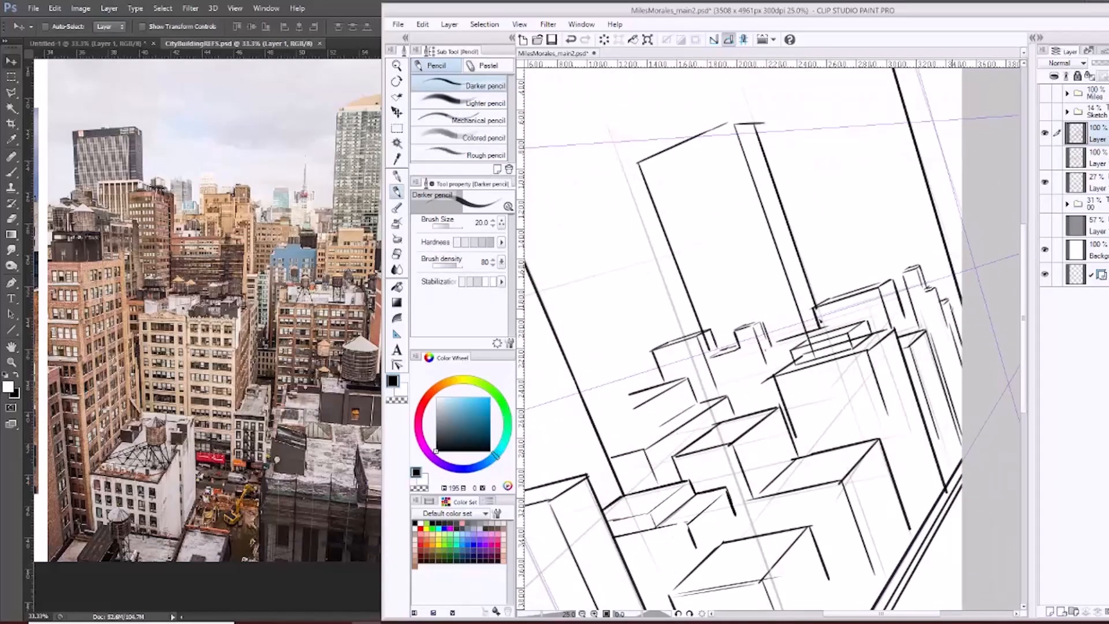
Close the top of the tall middle building and add parallel vertical lines down its right side.
drag(698, 137, 713, 136)
mouse_move(712, 137)
mouse_down()
mouse_move(735, 126)
mouse_move(763, 321)
mouse_up()
key(e)
key(p)
drag(713, 137, 779, 331)
Draw the slim stepped tower beside the long left building edge, with its roof edges, parallel sides and narrow upper section.
mouse_move(638, 339)
mouse_down()
mouse_move(823, 283)
mouse_move(686, 314)
mouse_up()
drag(589, 162, 679, 373)
drag(612, 196, 667, 329)
drag(556, 167, 589, 163)
drag(606, 197, 613, 195)
drag(557, 169, 595, 260)
mouse_move(557, 167)
mouse_down()
mouse_move(548, 172)
mouse_move(580, 161)
mouse_up()
key(ctrl+z)
drag(575, 149, 550, 146)
drag(541, 112, 550, 146)
drag(534, 113, 545, 143)
Add faint far-distance blocks behind the rooftops near the page's upper right edge.
mouse_move(798, 327)
mouse_down()
mouse_move(794, 299)
mouse_move(800, 319)
mouse_up()
drag(874, 247, 927, 230)
drag(874, 247, 877, 266)
mouse_move(928, 230)
mouse_down()
mouse_move(934, 242)
mouse_move(907, 231)
mouse_up()
key(ctrl+z)
mouse_move(940, 184)
mouse_down()
mouse_move(953, 231)
mouse_move(973, 172)
mouse_up()
drag(974, 174, 987, 224)
drag(686, 324, 685, 215)
key(ctrl+minus)
key(ctrl+minus)
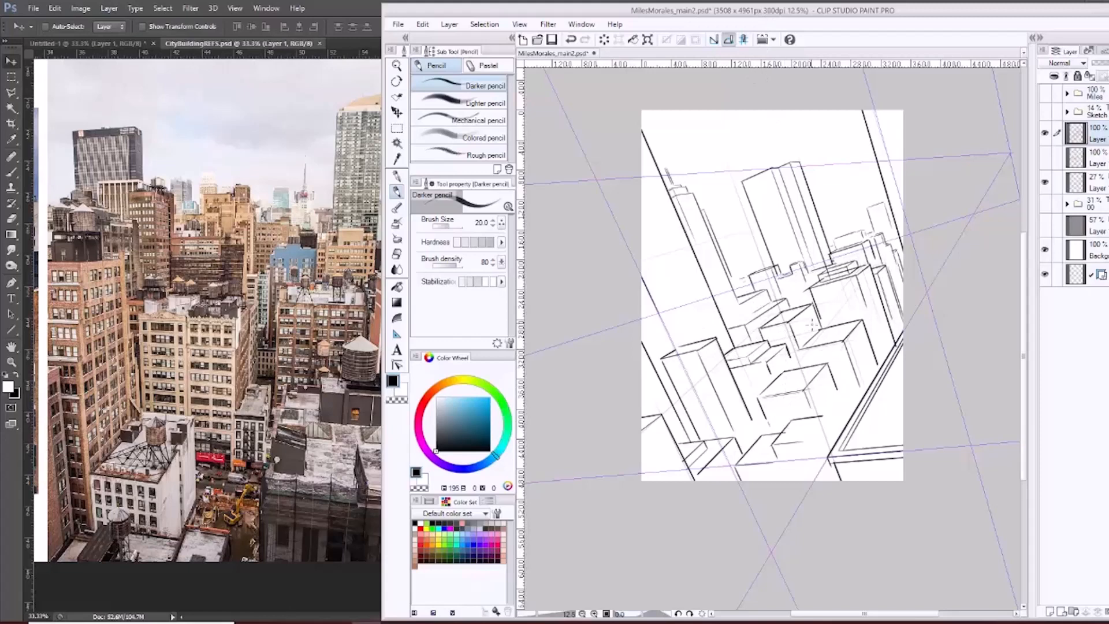
scroll(783, 369, up, 3)
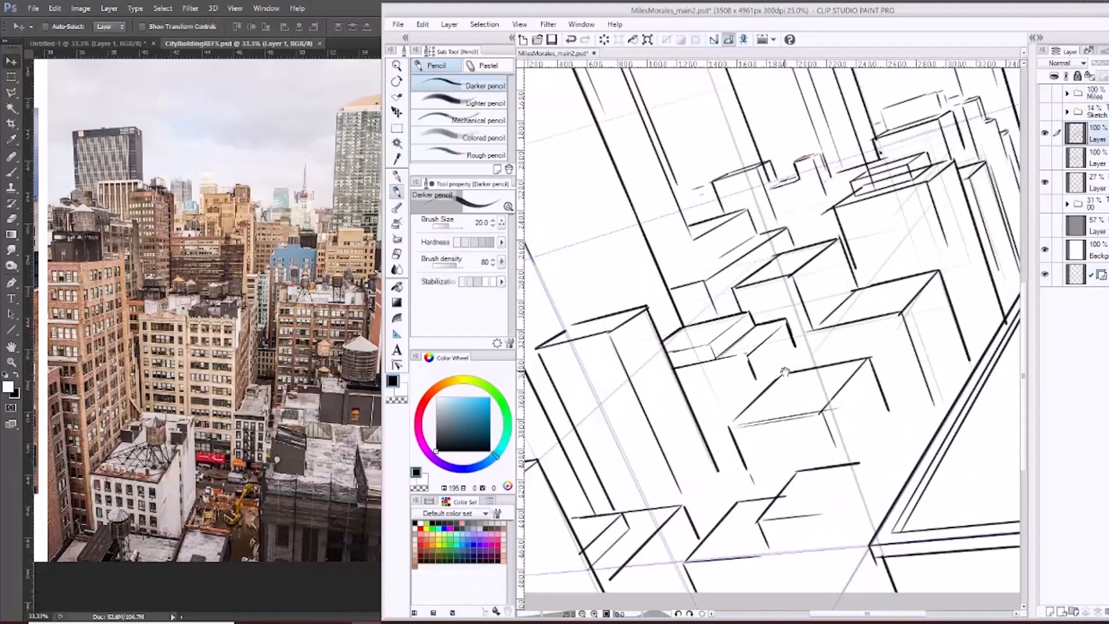
scroll(790, 389, down, 2)
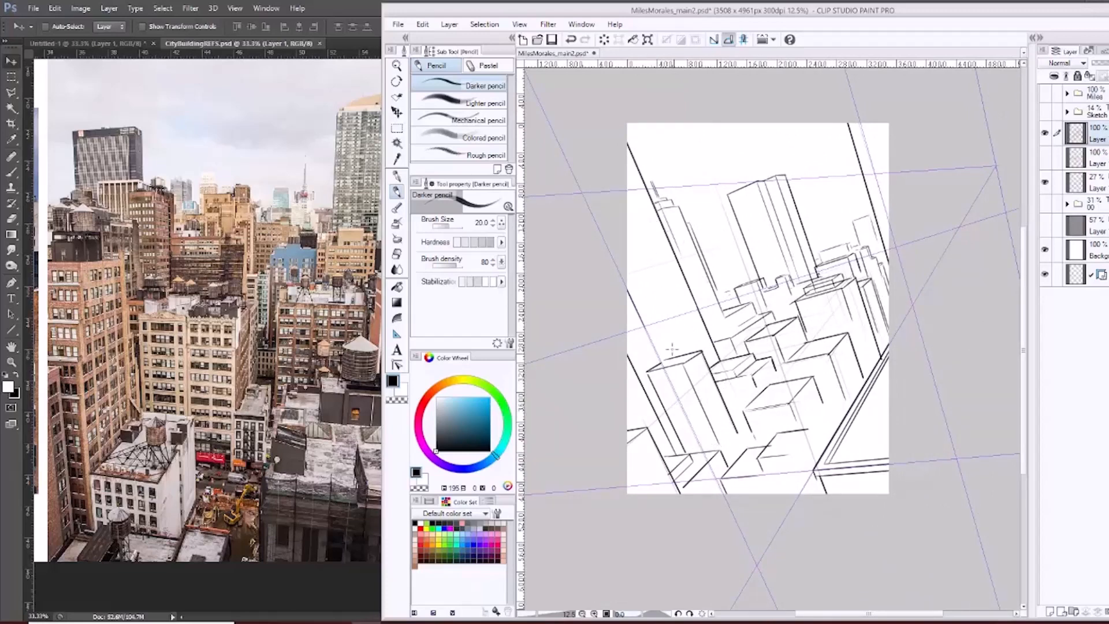
ctrl+click(825, 319)
drag(801, 360, 822, 354)
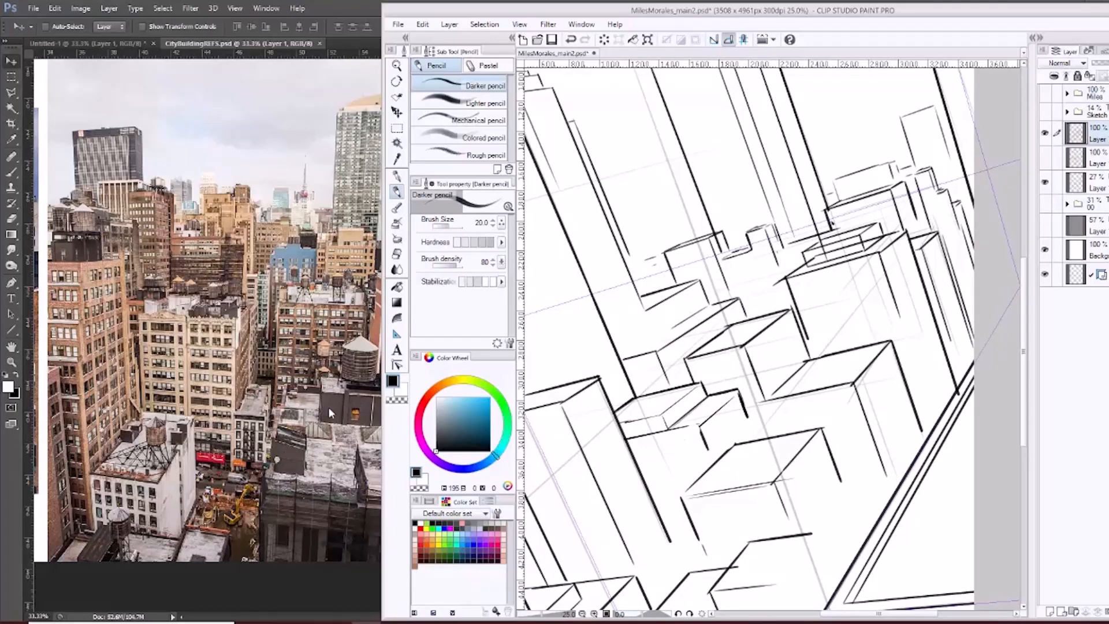
Switch to Photoshop and examine the high-angle city photo up close for water towers, rooftop structures, windows and skyline layers.
click(312, 170)
scroll(350, 423, up, 2)
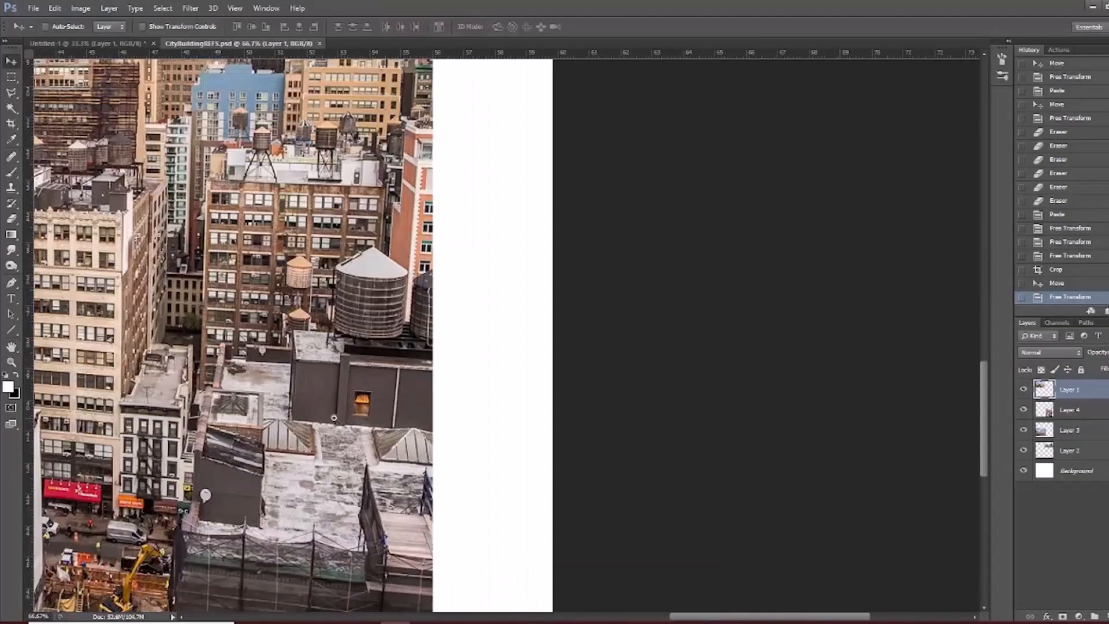
drag(310, 421, 596, 368)
scroll(562, 386, up, 1)
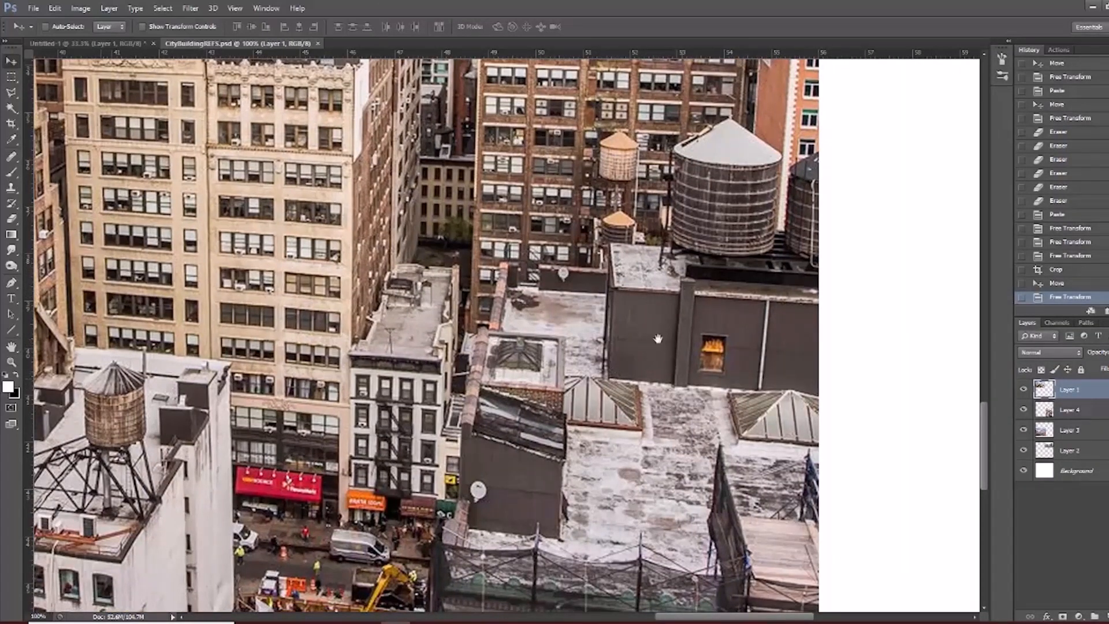
scroll(652, 249, left, 2)
scroll(652, 249, up, 4)
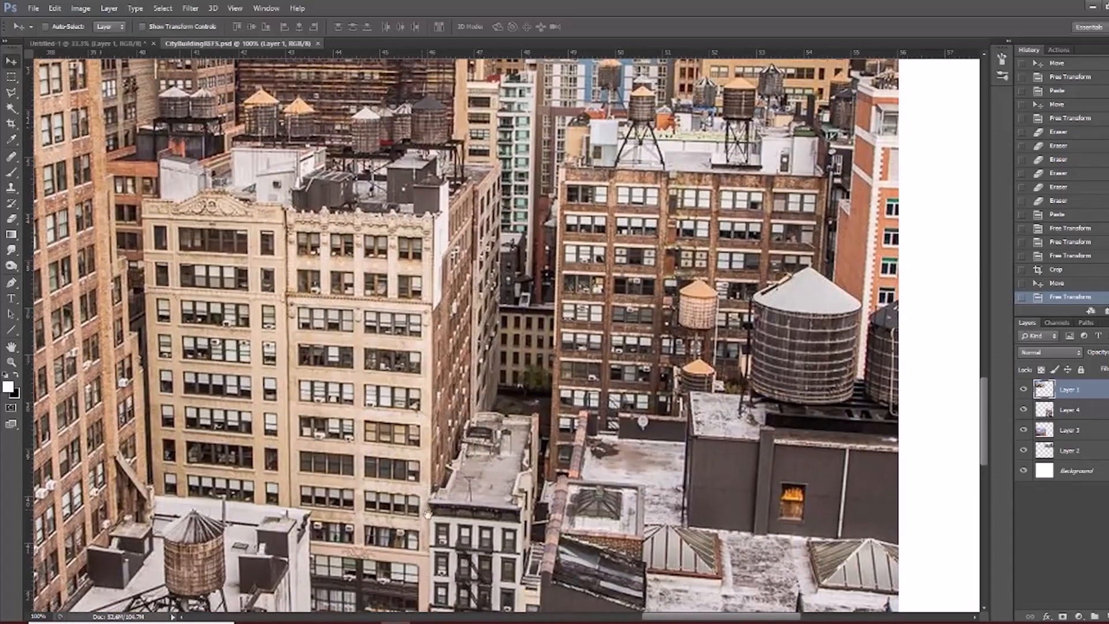
scroll(454, 250, up, 3)
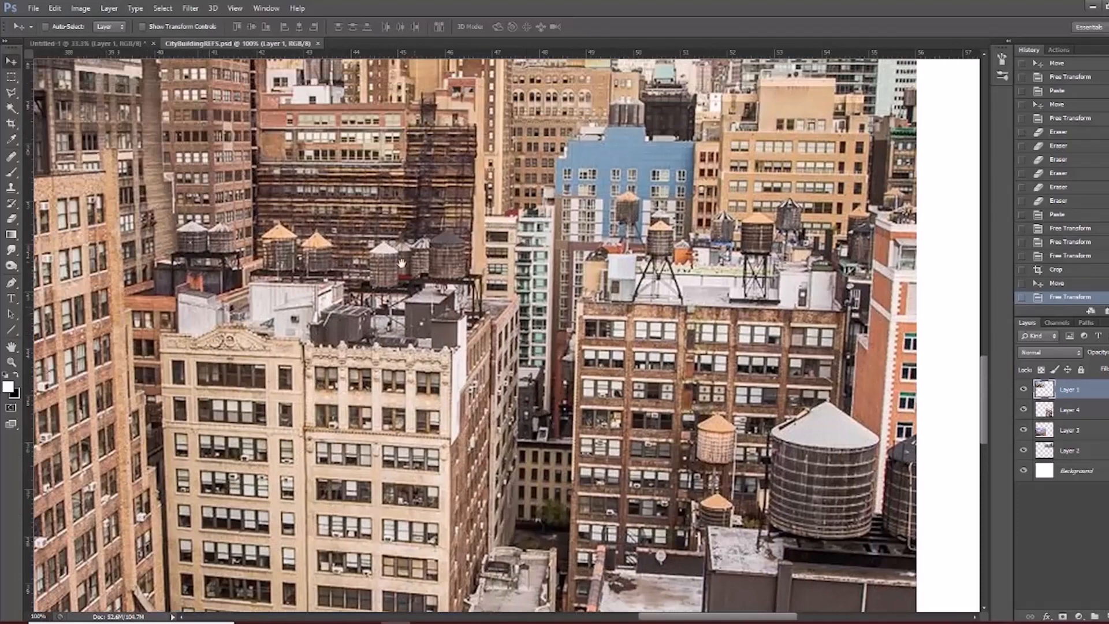
scroll(693, 271, up, 2)
scroll(567, 393, up, 2)
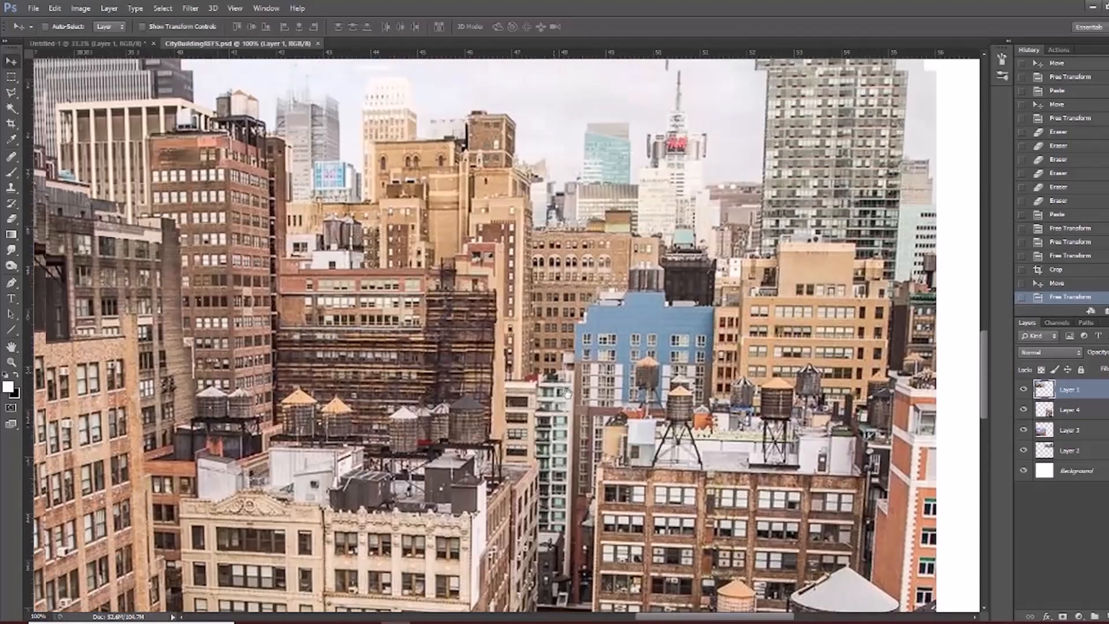
scroll(442, 327, left, 5)
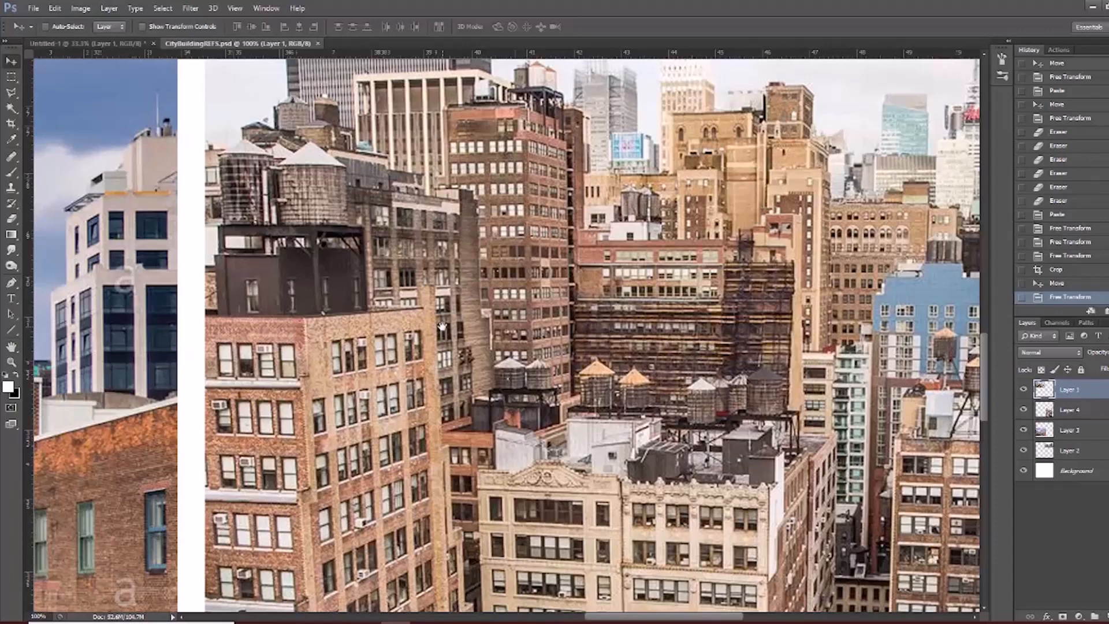
drag(561, 389, 592, 382)
key(ctrl+minus)
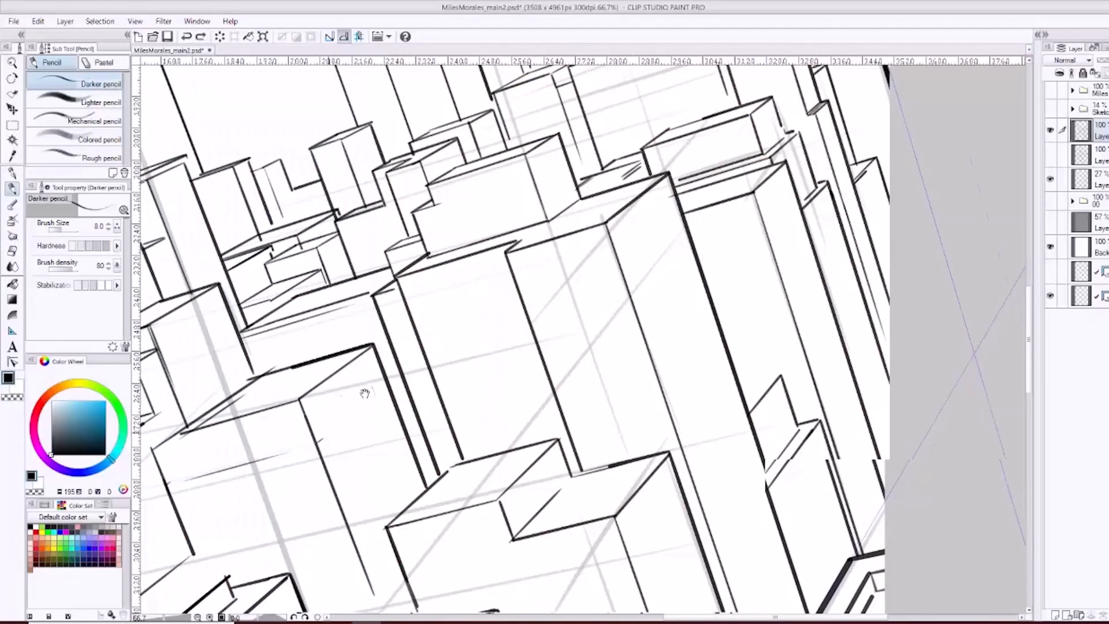
Review the detailed city line art in Clip Studio Paint, from the distant rooftops down to the foreground buildings and ledge.
mouse_move(364, 391)
mouse_down()
mouse_move(397, 364)
mouse_move(409, 416)
mouse_move(529, 267)
mouse_move(468, 412)
mouse_up()
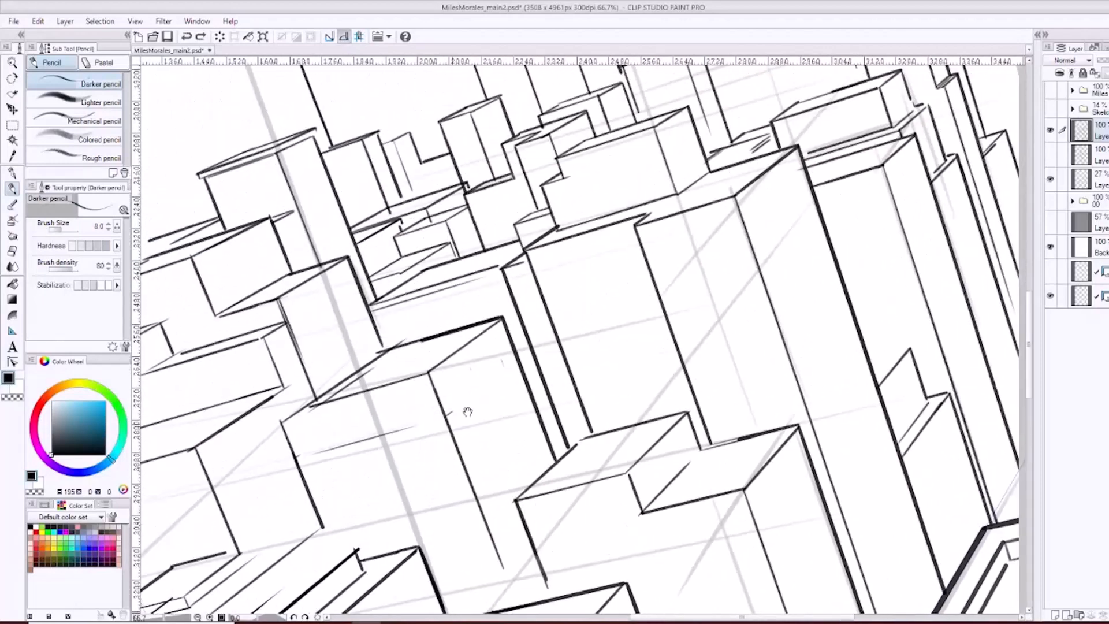
scroll(634, 364, down, 3)
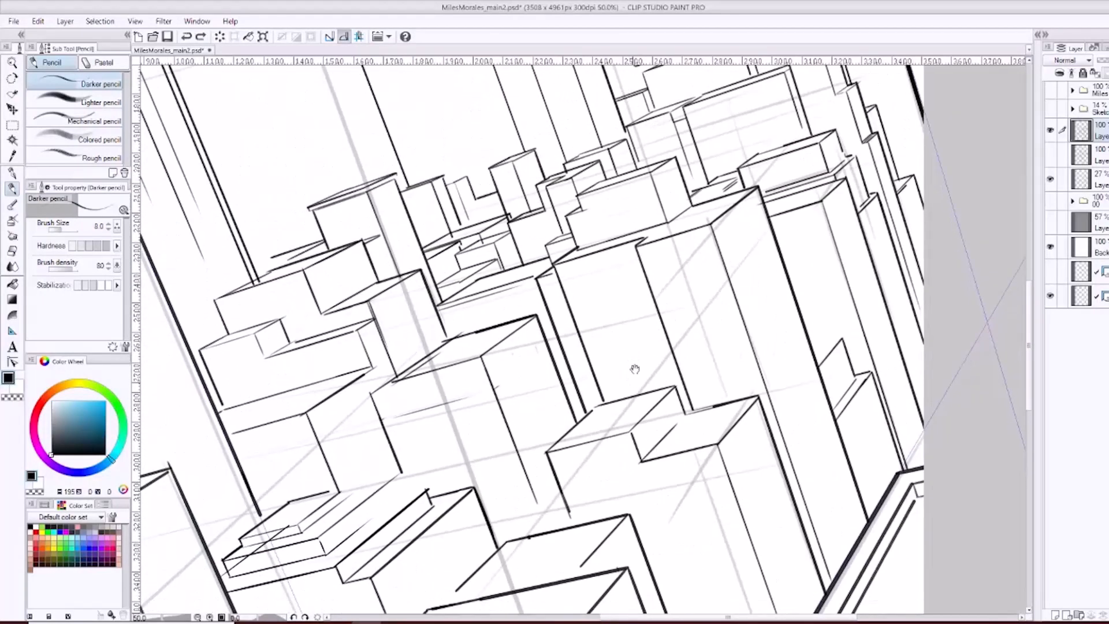
mouse_move(546, 250)
mouse_down()
mouse_move(583, 429)
mouse_move(492, 432)
mouse_move(453, 404)
mouse_up()
drag(464, 478, 562, 247)
drag(504, 421, 571, 288)
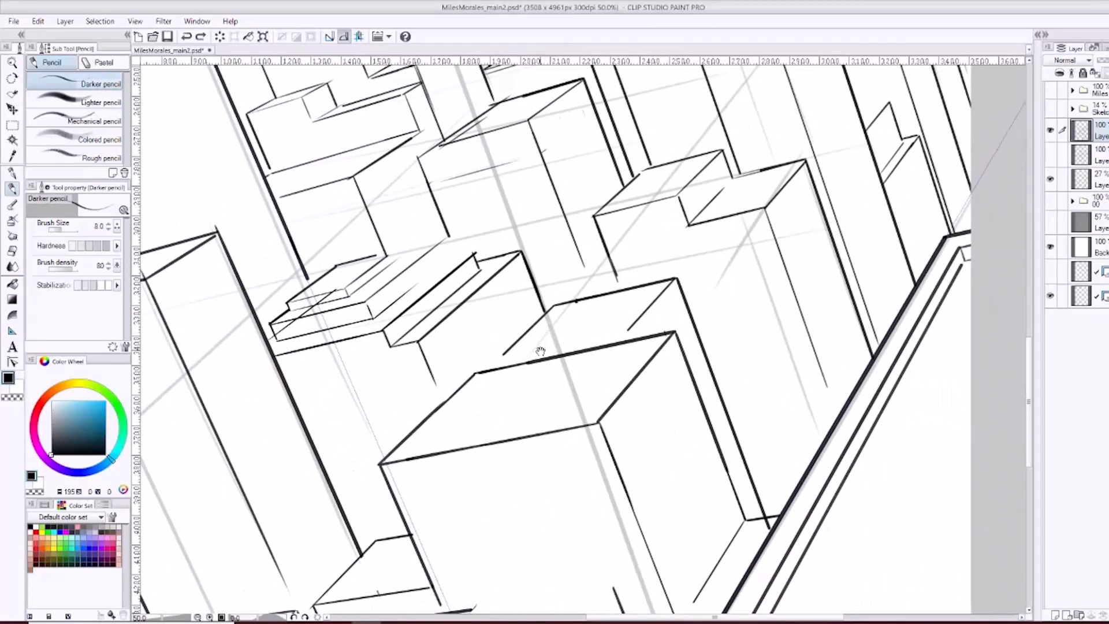
drag(539, 352, 614, 262)
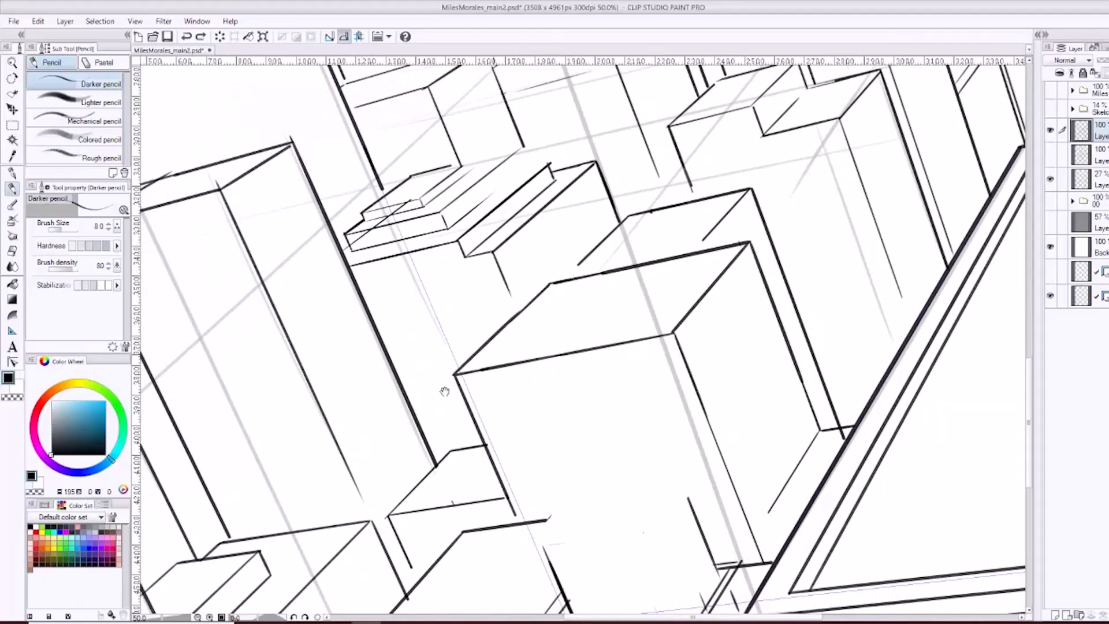
drag(416, 430, 539, 339)
scroll(539, 338, down, 1)
drag(631, 194, 515, 376)
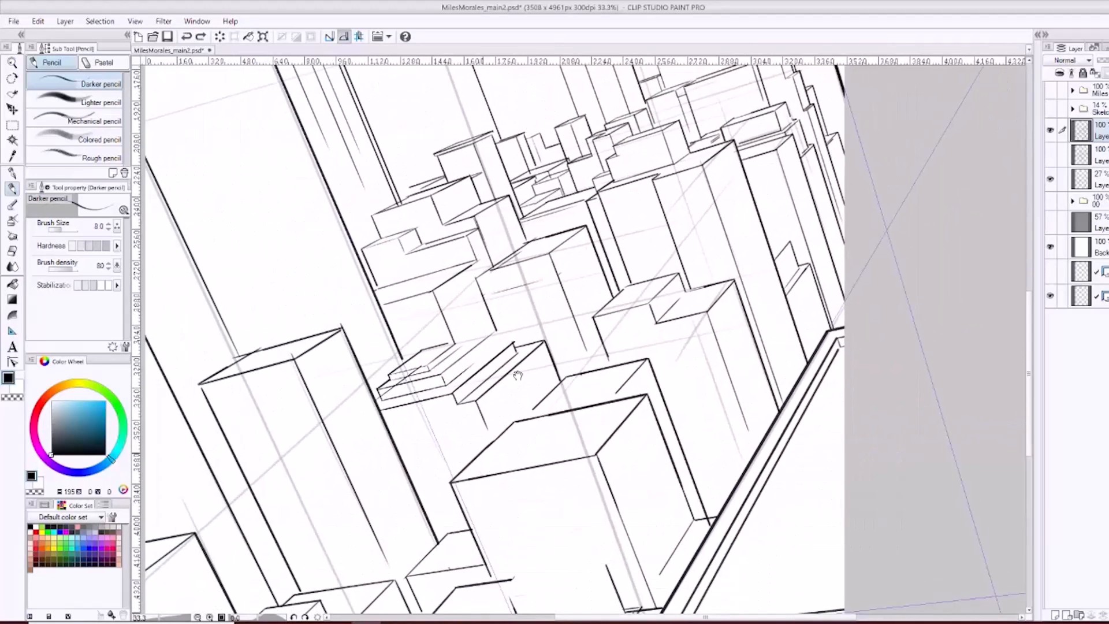
drag(572, 301, 547, 362)
drag(527, 426, 565, 313)
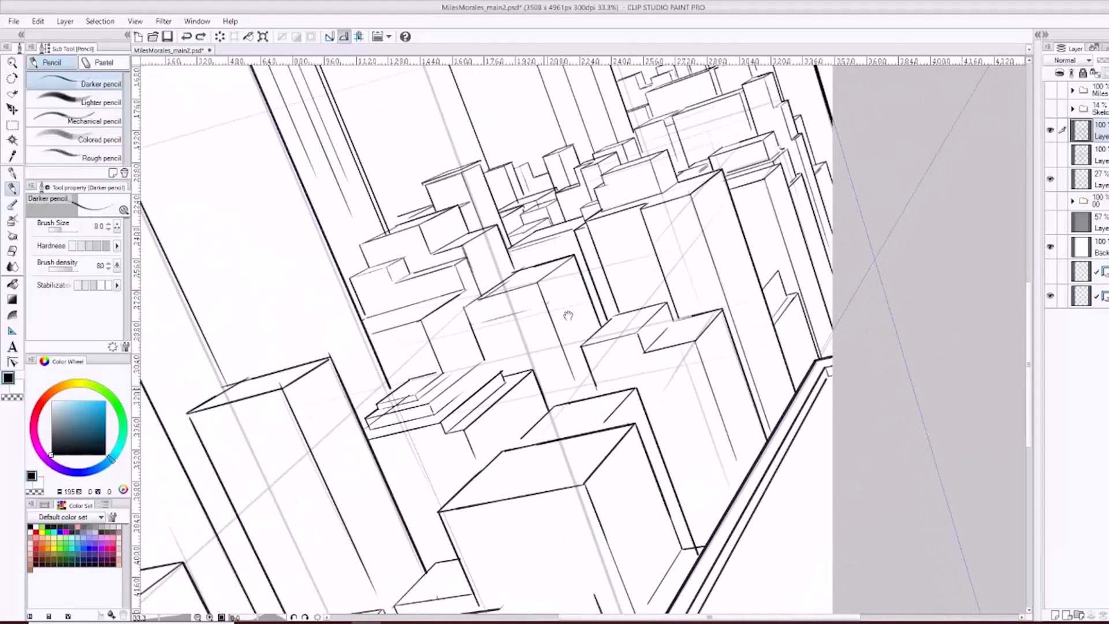
Switch to the Mapping pen for work around the stepped rooftop in the lower middle of the city.
drag(540, 408, 532, 369)
scroll(514, 296, up, 2)
key(p)
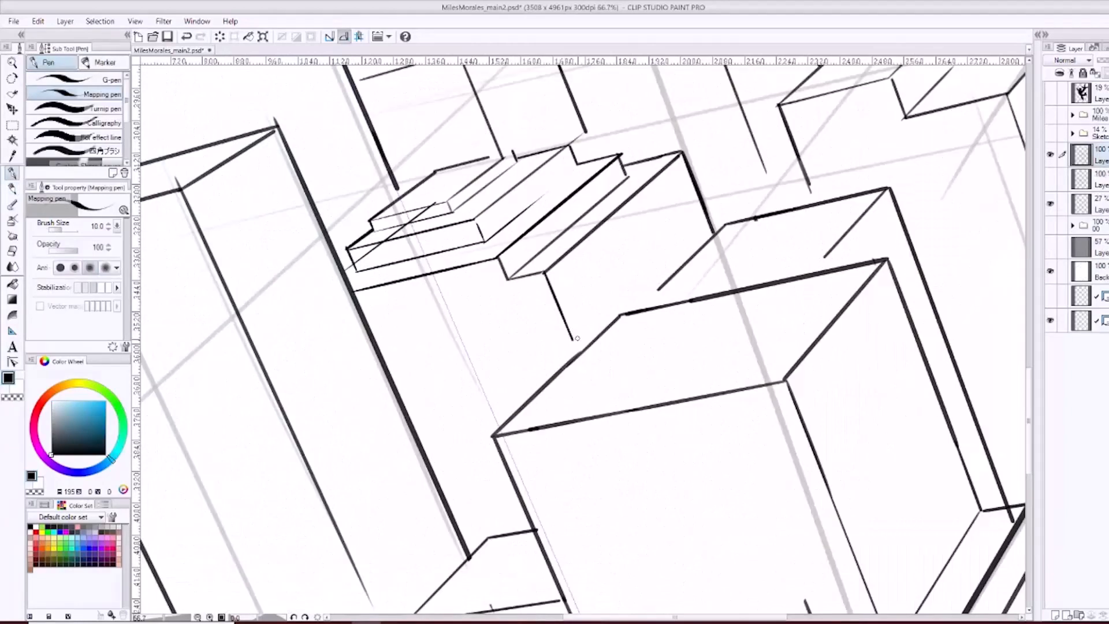
Switch to Photoshop and set the city skyline photo beside the Clip Studio Paint canvas as a rooftop reference.
drag(627, 324, 593, 394)
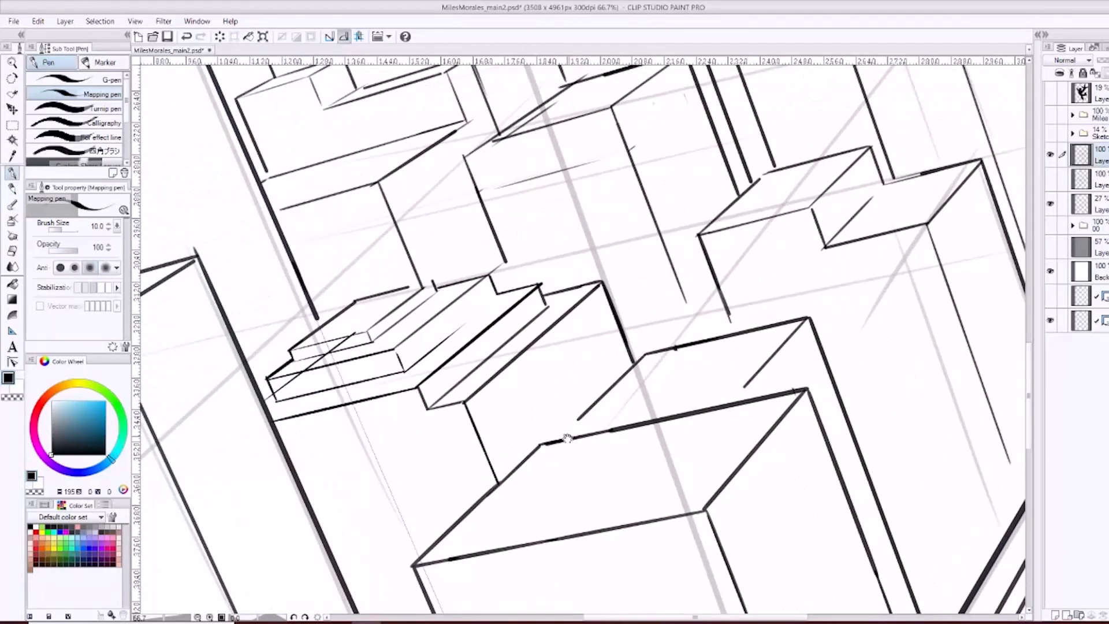
mouse_move(569, 434)
mouse_down()
mouse_move(567, 404)
mouse_move(589, 413)
mouse_move(549, 387)
mouse_up()
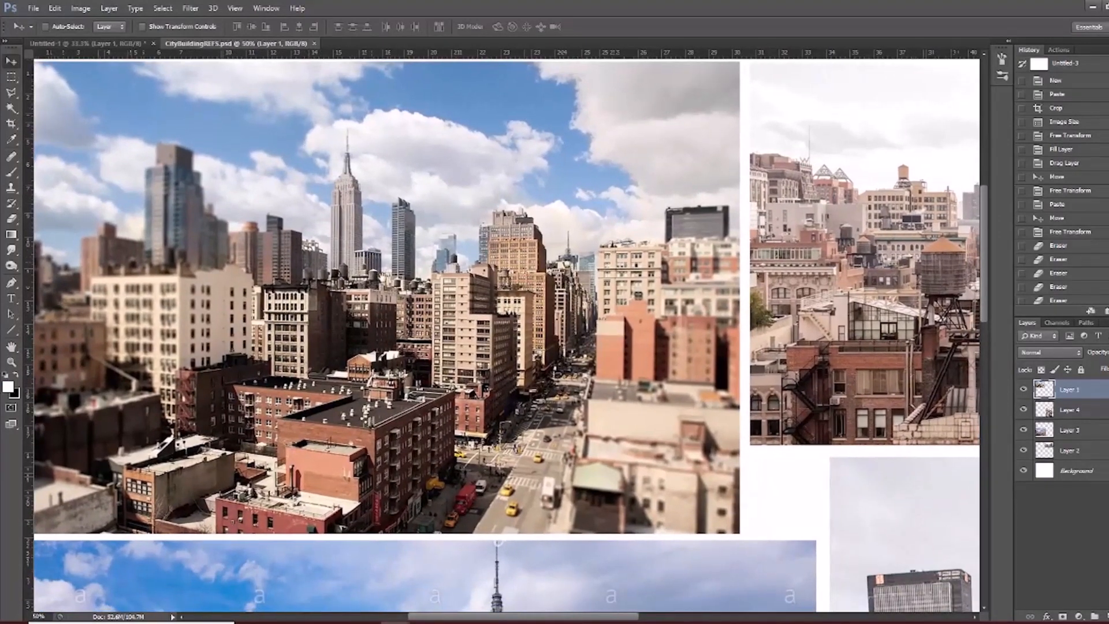
drag(429, 328, 348, 321)
drag(281, 330, 279, 334)
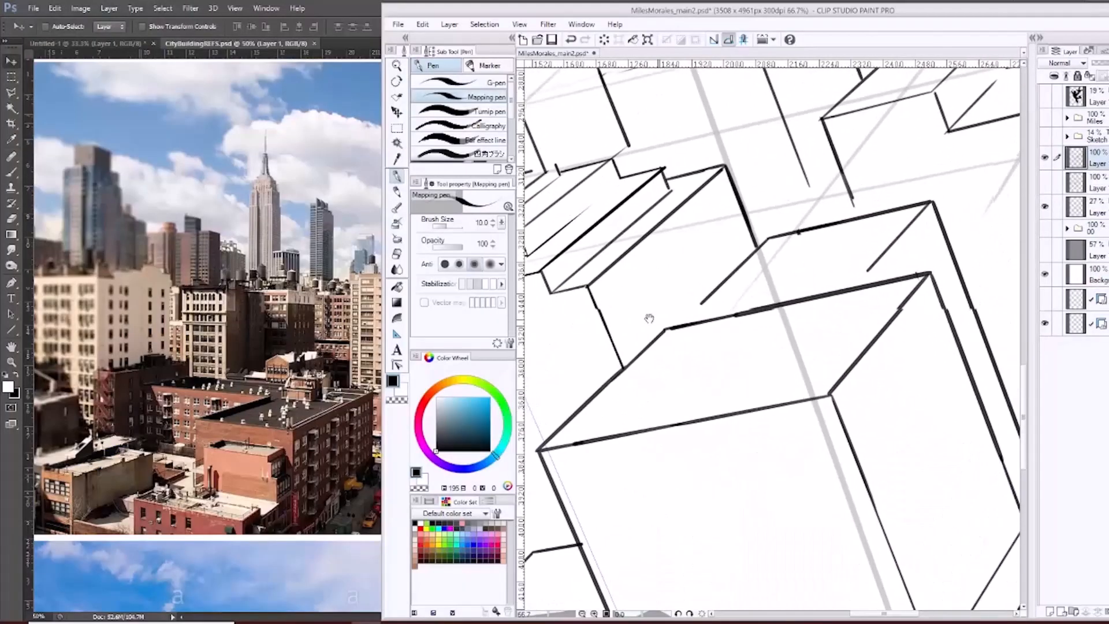
Line an inset parapet on the small notched rooftop right of the city's center, using the Mapping pen at size 6.
mouse_move(649, 318)
mouse_down()
mouse_move(712, 327)
mouse_move(565, 354)
mouse_up()
mouse_move(715, 314)
mouse_down()
mouse_move(700, 317)
mouse_move(661, 408)
mouse_up()
mouse_move(712, 334)
mouse_down()
mouse_move(671, 361)
mouse_move(692, 351)
mouse_up()
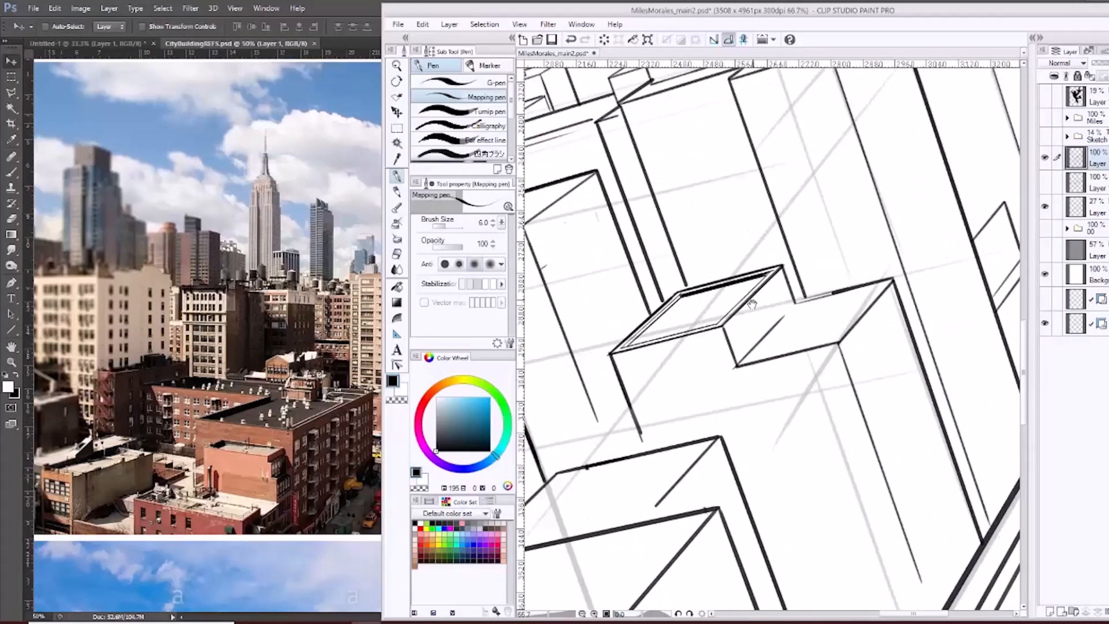
Draw a box structure with a small unit at its base in the notched rooftop's corner, and erase the lines overlapping its faces.
mouse_move(752, 305)
mouse_down()
mouse_move(739, 347)
mouse_move(729, 331)
mouse_move(745, 386)
mouse_move(711, 322)
mouse_up()
key(ctrl+z)
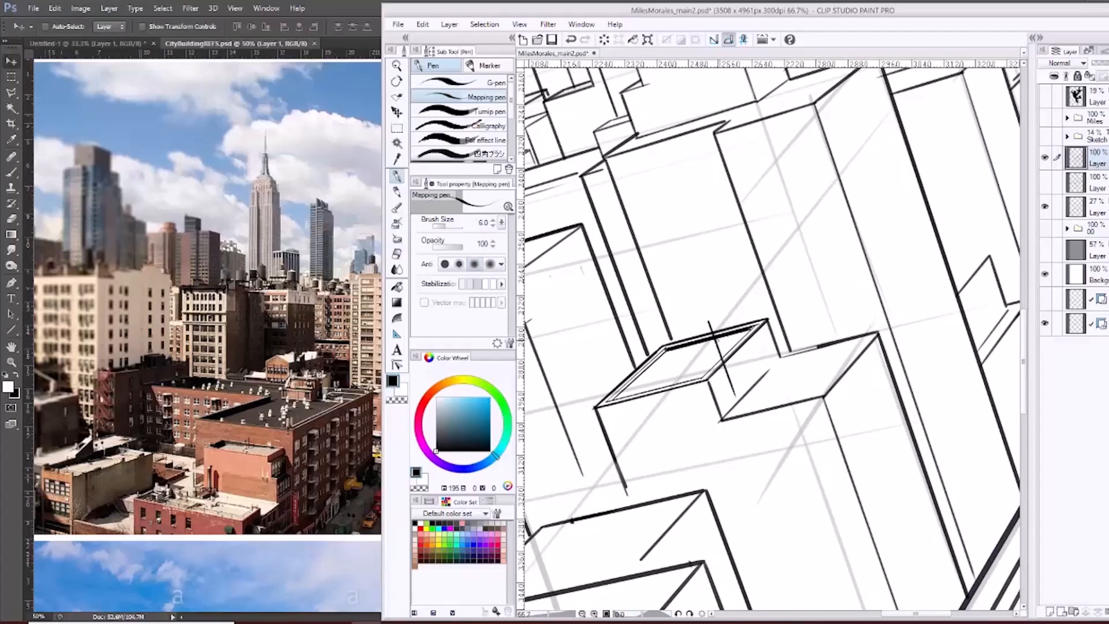
drag(736, 395, 801, 381)
mouse_move(735, 395)
mouse_down()
mouse_move(802, 380)
mouse_move(775, 313)
mouse_up()
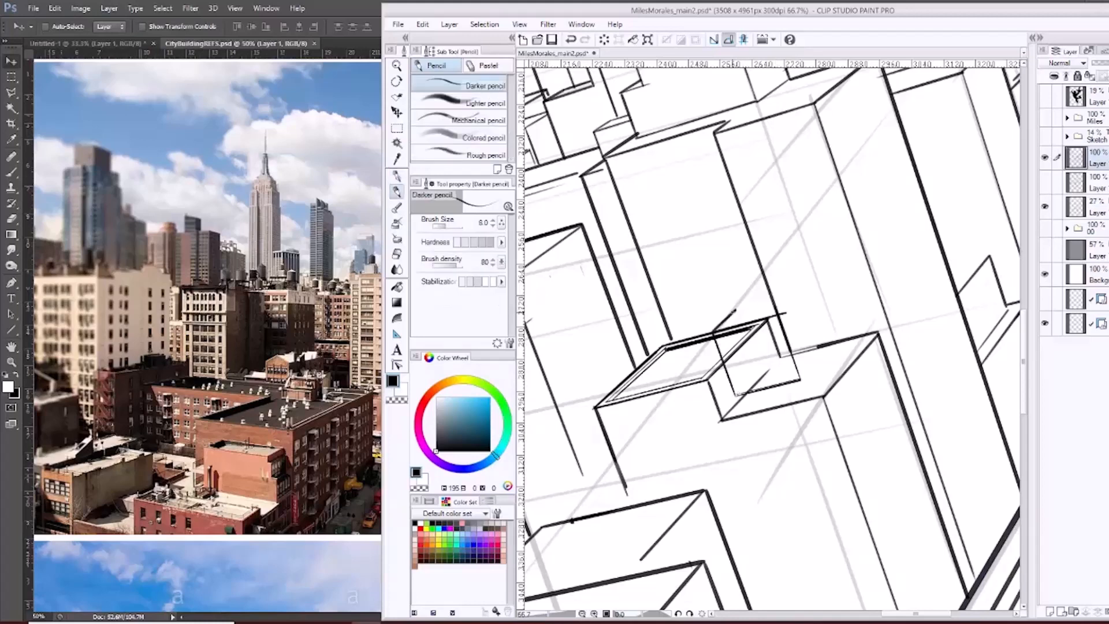
drag(743, 302, 801, 288)
key(ctrl+z)
key(e)
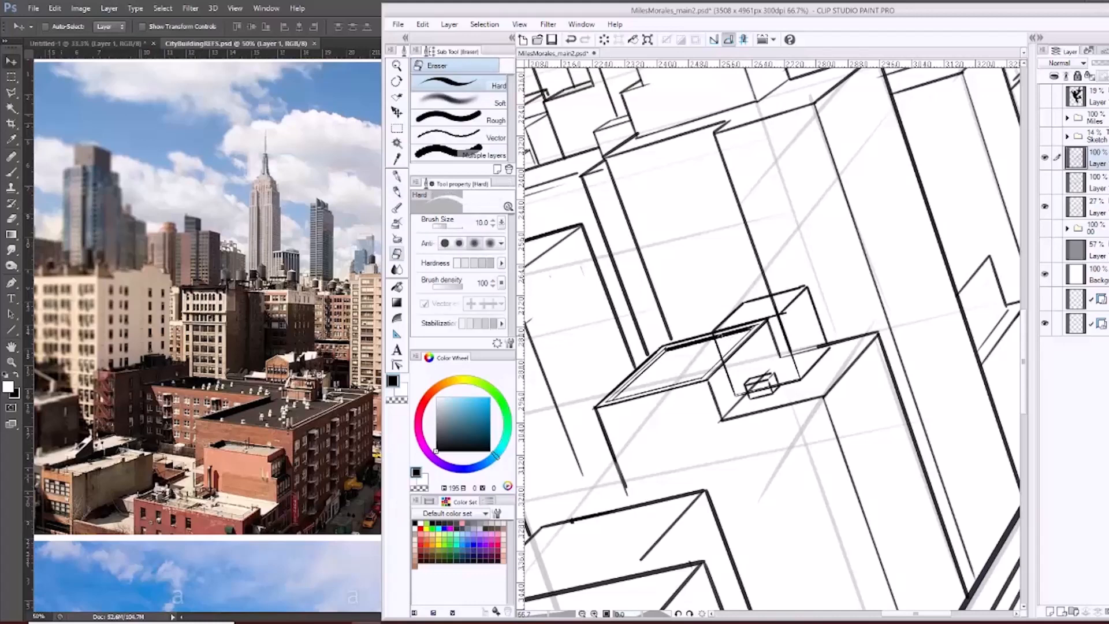
key(bracketright)
key(bracketright)
key(bracketright)
Sketch a tall latticed spire with a pointed tip above the rooftop box on its own layer, using the Darker pencil.
mouse_move(725, 333)
mouse_down()
mouse_move(771, 334)
mouse_move(724, 267)
mouse_move(694, 189)
mouse_up()
key(p)
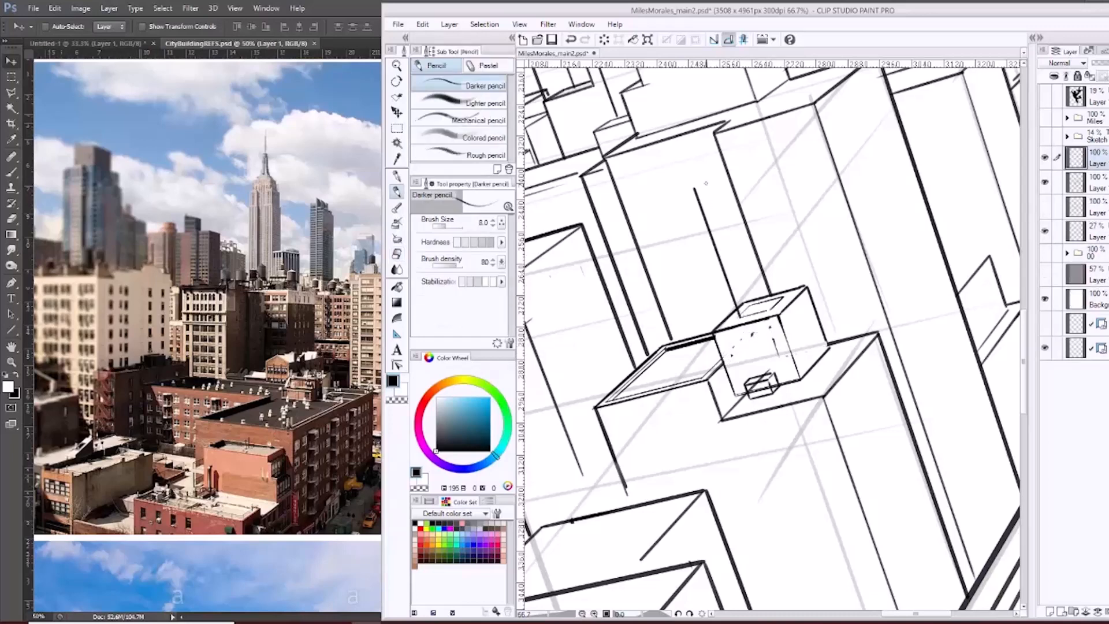
drag(769, 300, 722, 178)
drag(745, 318, 699, 196)
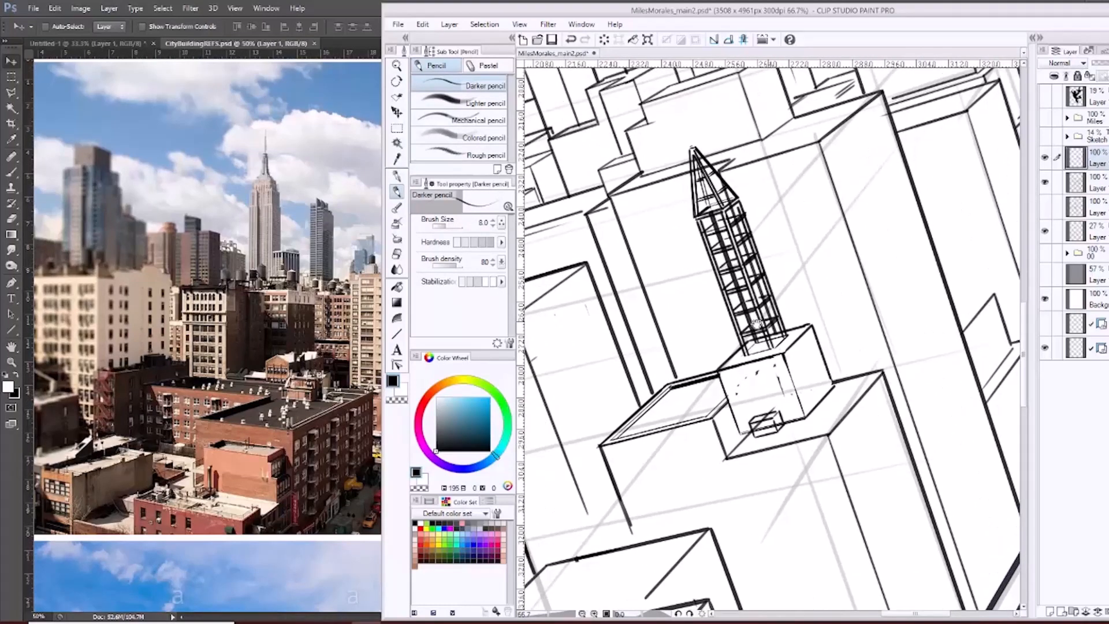
scroll(757, 322, down, 5)
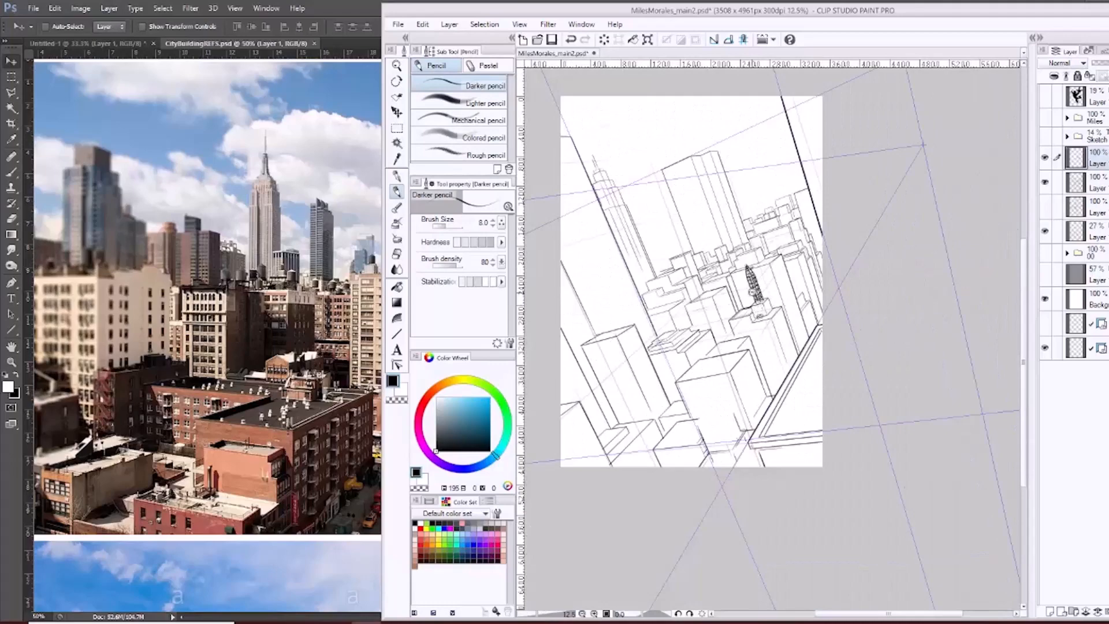
scroll(752, 286, up, 5)
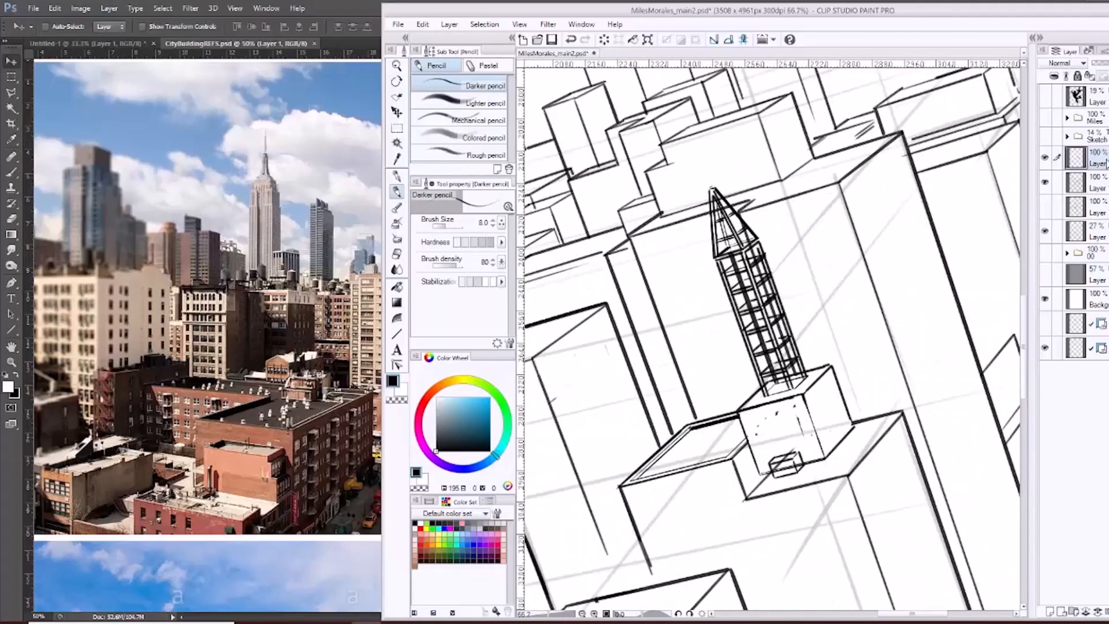
Transform the spire's layer, shifting the spire down onto the top of the rooftop box.
click(1046, 158)
click(1045, 159)
key(ctrl+t)
drag(708, 186, 719, 209)
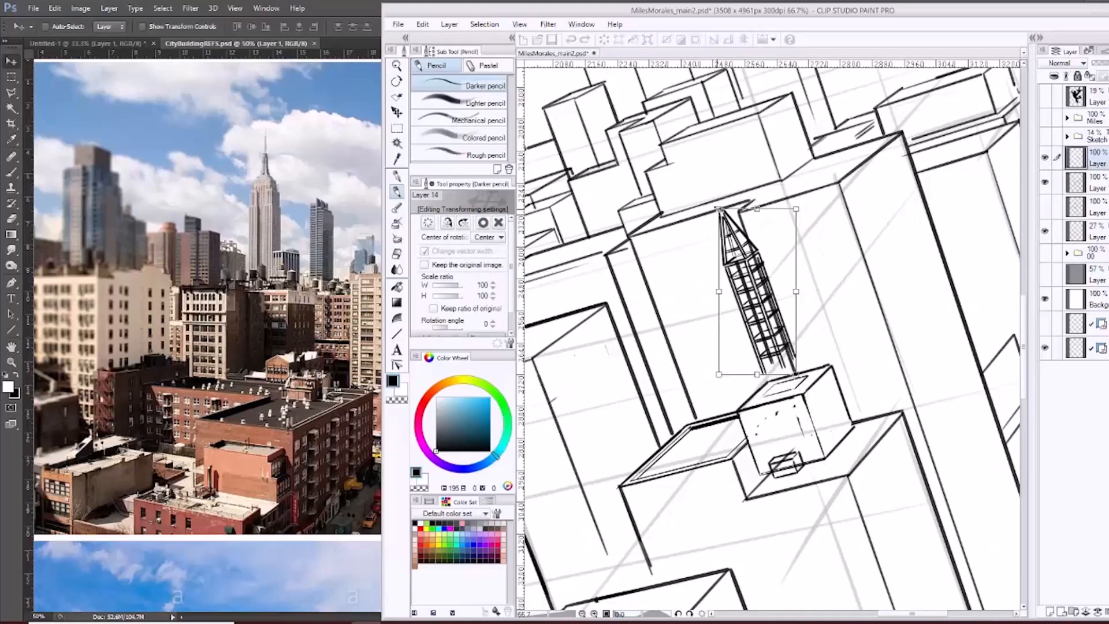
drag(782, 245, 782, 263)
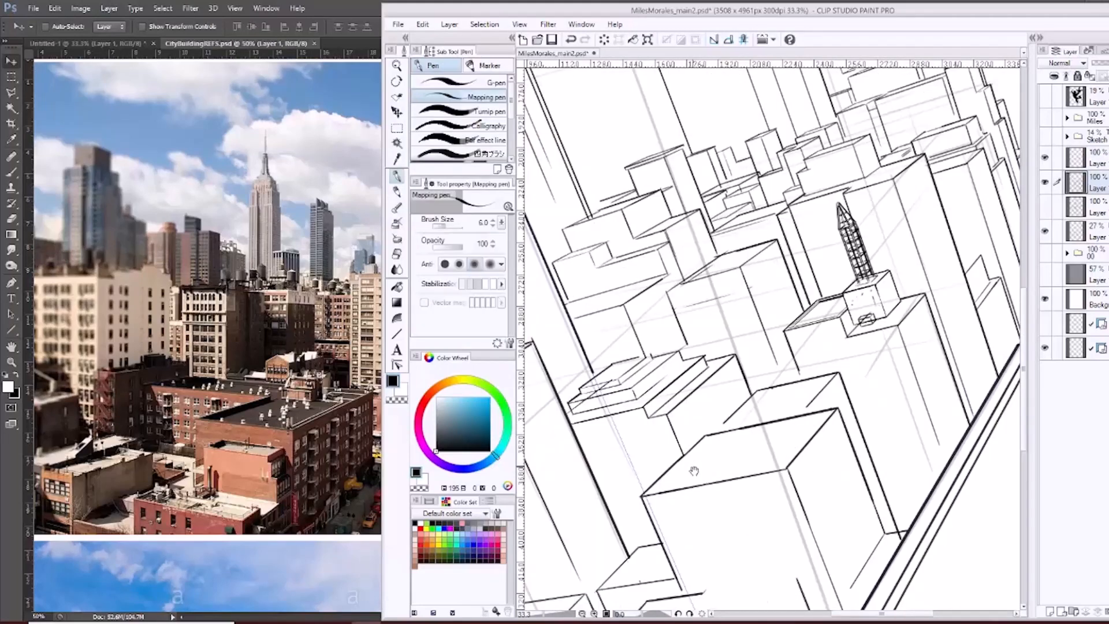
Sketch the curved base of a round water tank freehand at the page's lower edge with the Darker pencil, without ruler snapping.
drag(698, 472, 680, 373)
drag(731, 487, 705, 426)
scroll(702, 452, up, 1)
drag(698, 466, 794, 456)
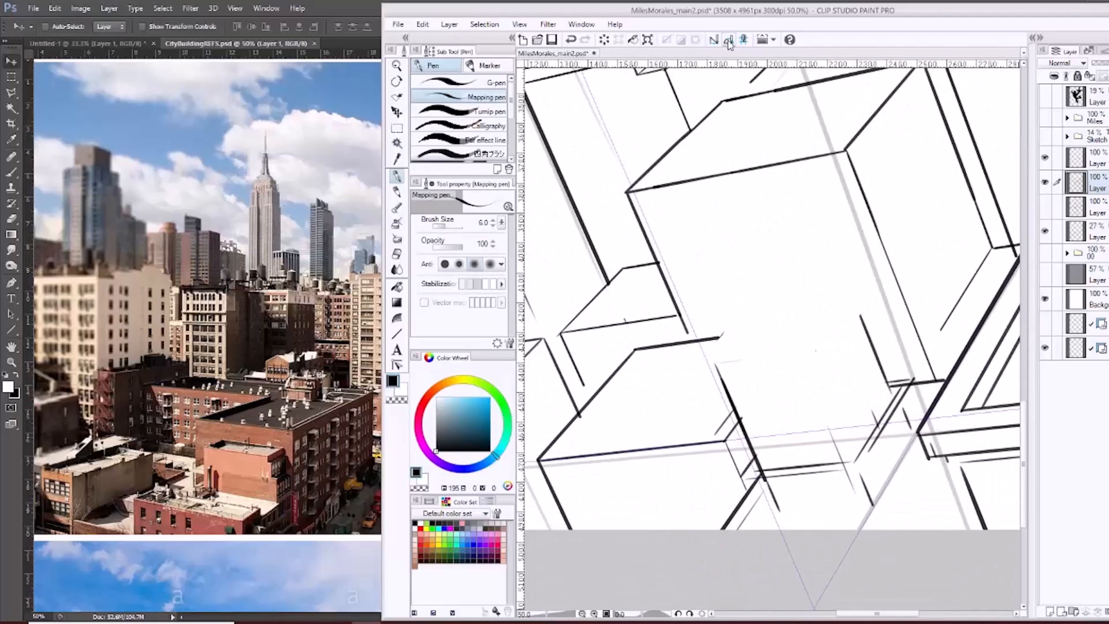
key(p)
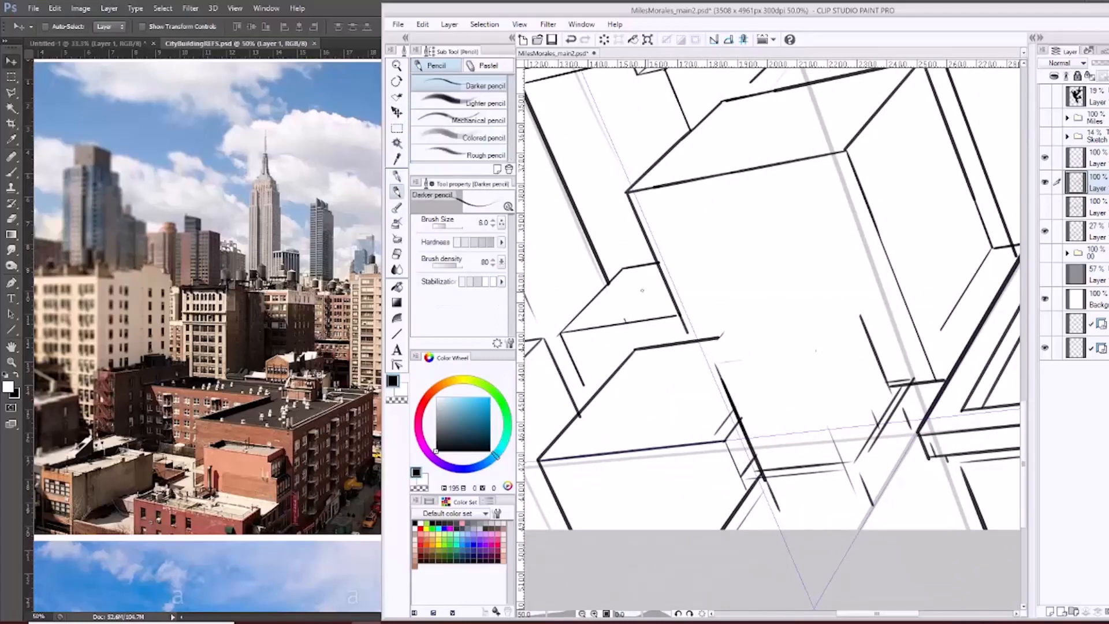
alt+click(805, 433)
drag(772, 446, 845, 429)
key(ctrl+z)
key(ctrl+z)
drag(772, 442, 854, 426)
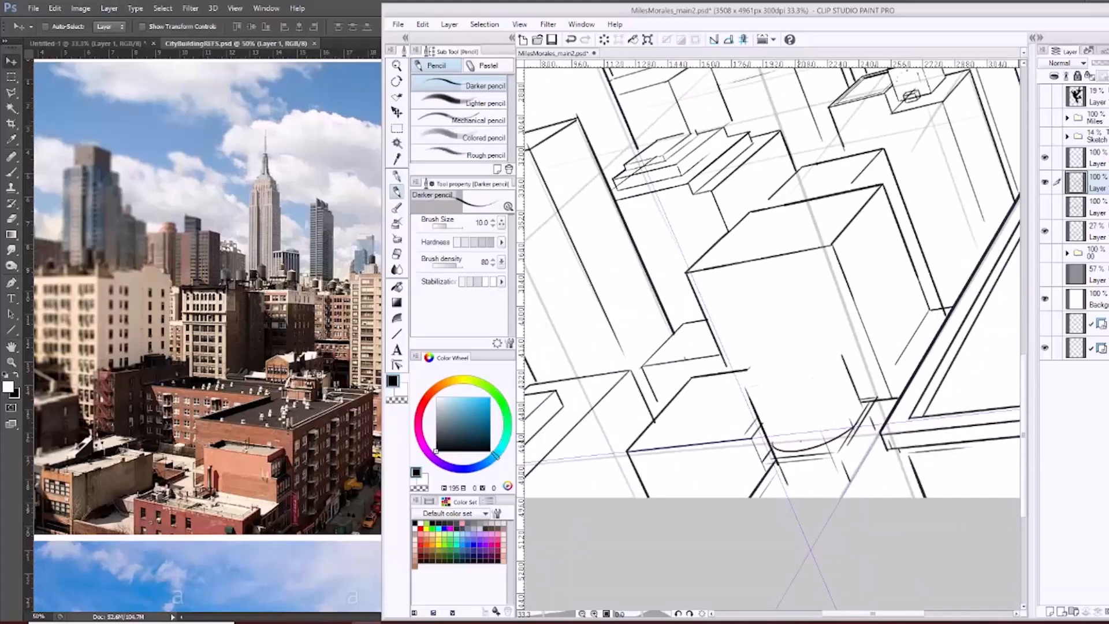
Redraw the water tank's base curve and give the tank side walls and a conical roof.
mouse_move(798, 451)
mouse_down()
mouse_move(845, 436)
mouse_move(859, 406)
mouse_up()
key(ctrl+z)
key(ctrl+z)
drag(839, 442, 861, 399)
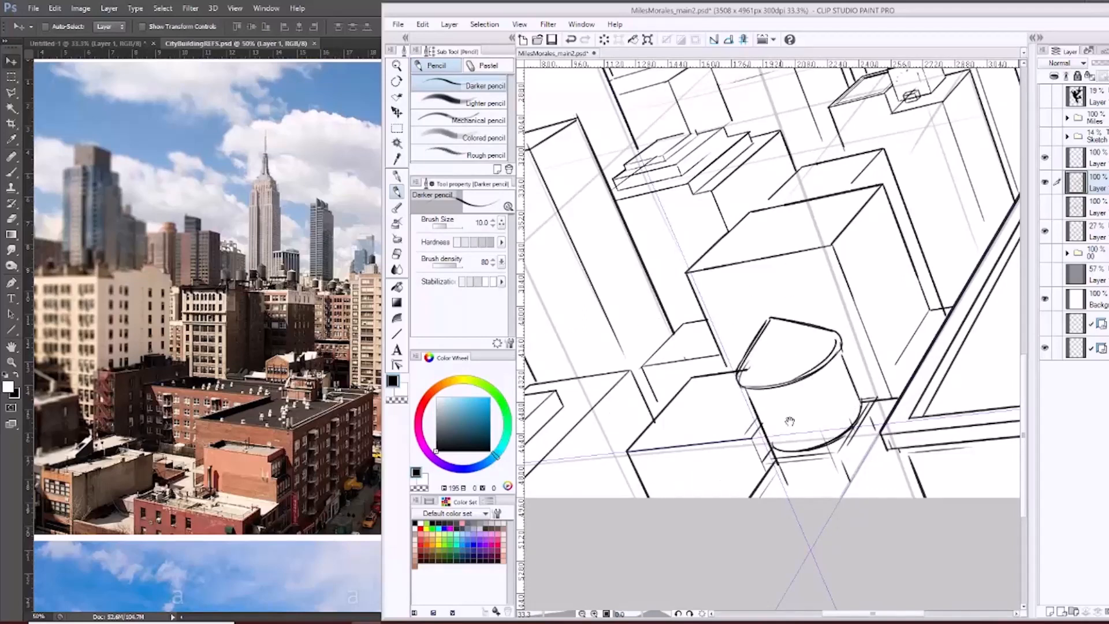
Turn ruler snapping back on and line the straight support frame beneath the water tank.
click(729, 39)
drag(793, 493, 842, 487)
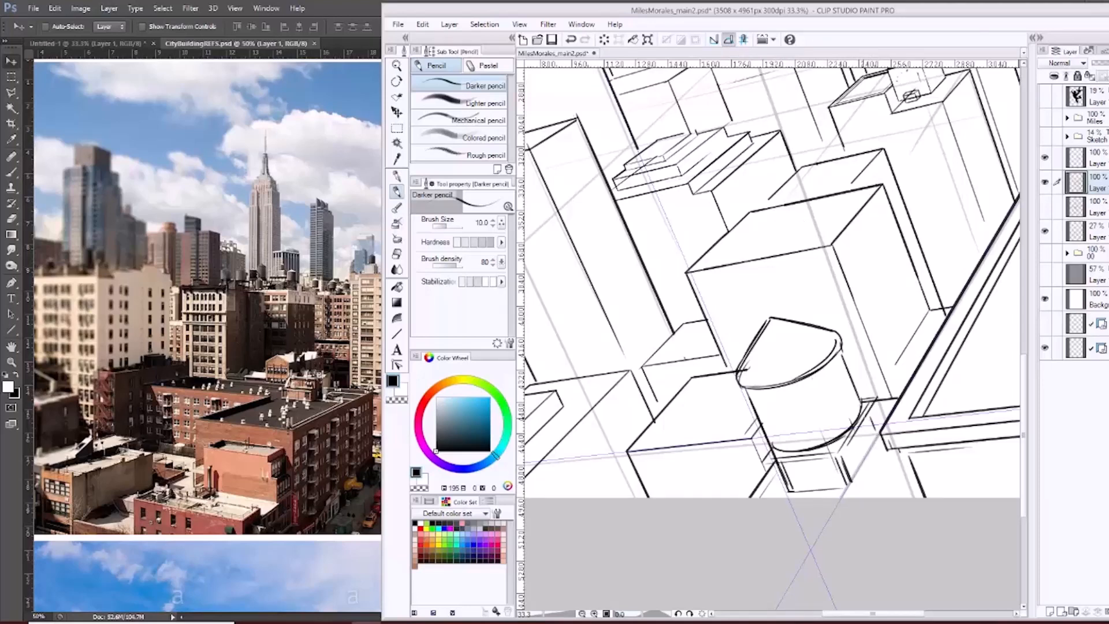
key(ctrl+z)
mouse_move(692, 331)
mouse_down()
mouse_move(869, 359)
mouse_move(754, 375)
mouse_up()
drag(845, 337, 828, 359)
click(882, 280)
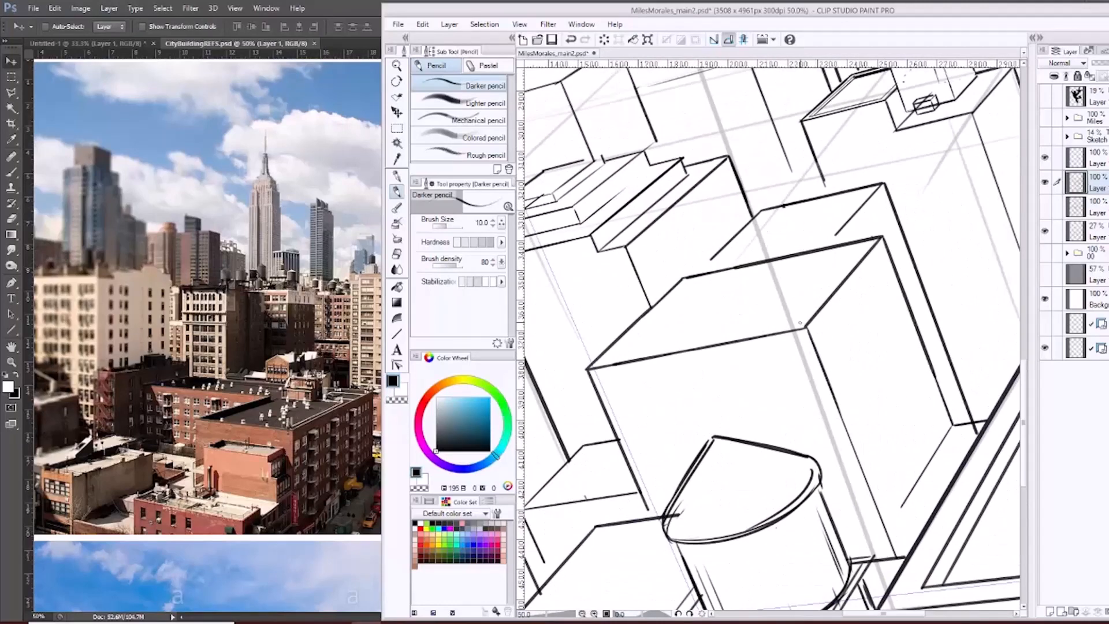
Line an inset parapet around the roof of the large foreground block above the water tank, using the Darker pencil at size 8.
drag(799, 325, 866, 254)
key(bracketleft)
drag(869, 243, 726, 272)
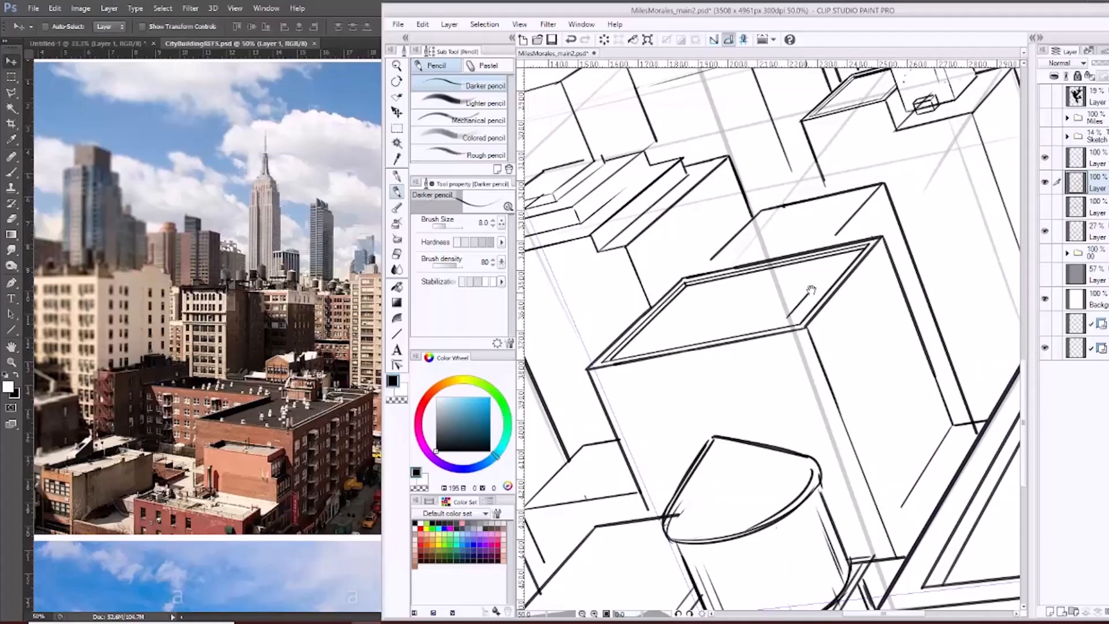
mouse_move(818, 254)
mouse_down()
mouse_move(718, 385)
mouse_move(810, 269)
mouse_up()
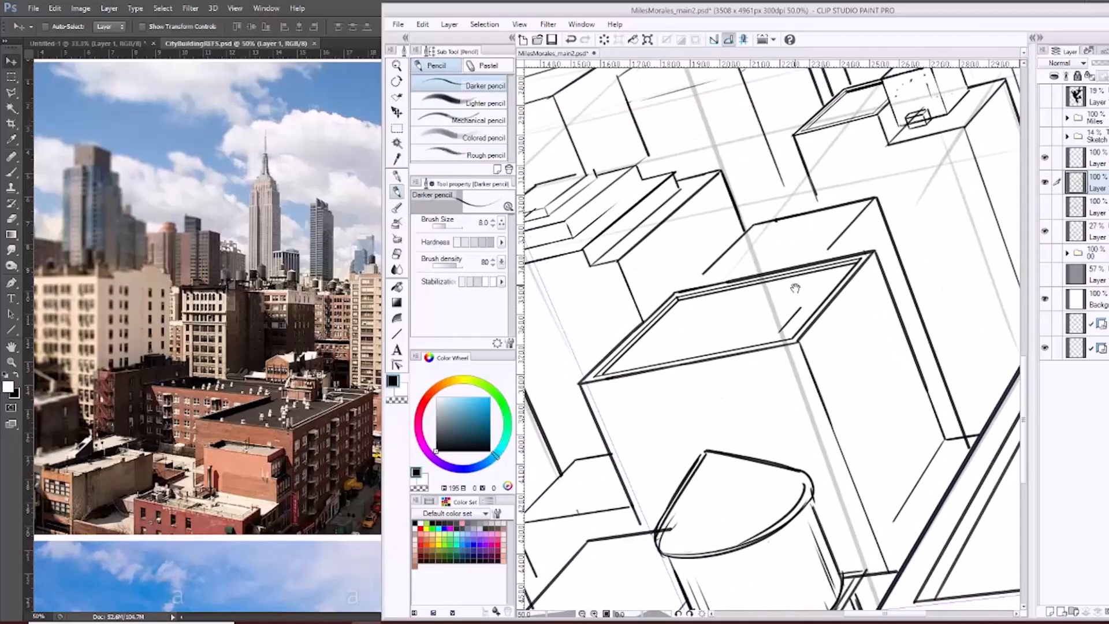
Undo the stray roof strokes and draw a box structure with two small windows inside the large block's parapet.
key(ctrl+z)
key(ctrl+z)
drag(800, 311, 778, 335)
key(ctrl+z)
drag(780, 331, 728, 343)
drag(767, 301, 708, 315)
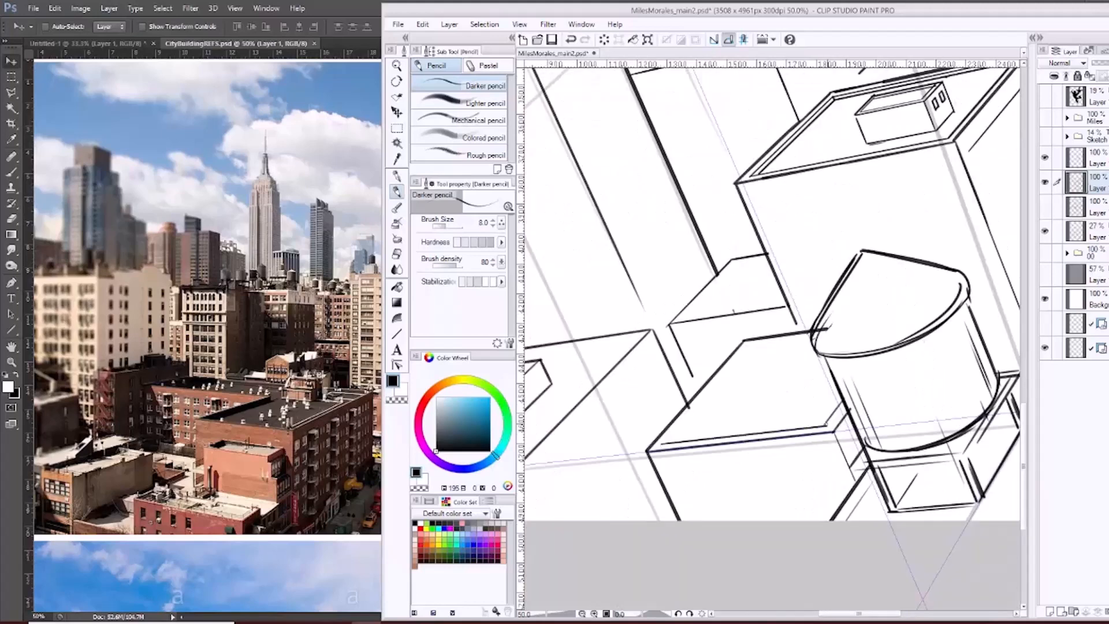
Line an inset parapet along the edges of the low rooftop directly left of the water tank.
drag(663, 443, 748, 347)
drag(748, 347, 811, 338)
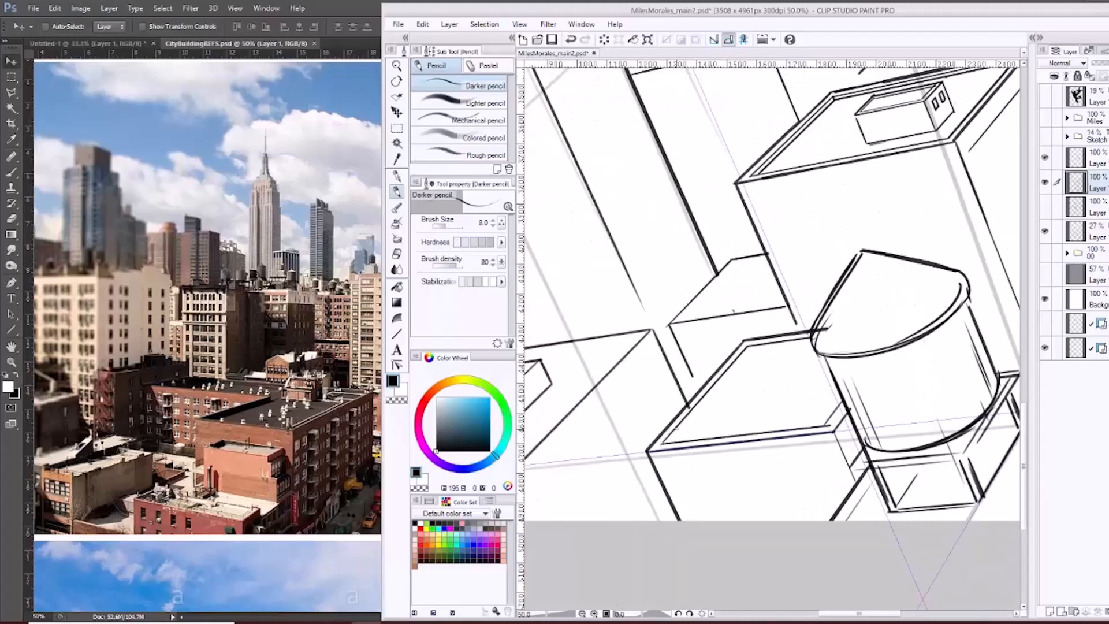
mouse_move(676, 441)
mouse_down()
mouse_move(751, 351)
mouse_move(810, 345)
mouse_up()
Draw a large box unit with a smaller box in front of it on the low rooftop beside the water tank.
mouse_move(737, 380)
mouse_down()
mouse_move(769, 342)
mouse_move(806, 376)
mouse_move(775, 398)
mouse_move(806, 384)
mouse_move(761, 408)
mouse_move(830, 393)
mouse_up()
drag(761, 403, 764, 418)
drag(763, 419, 792, 413)
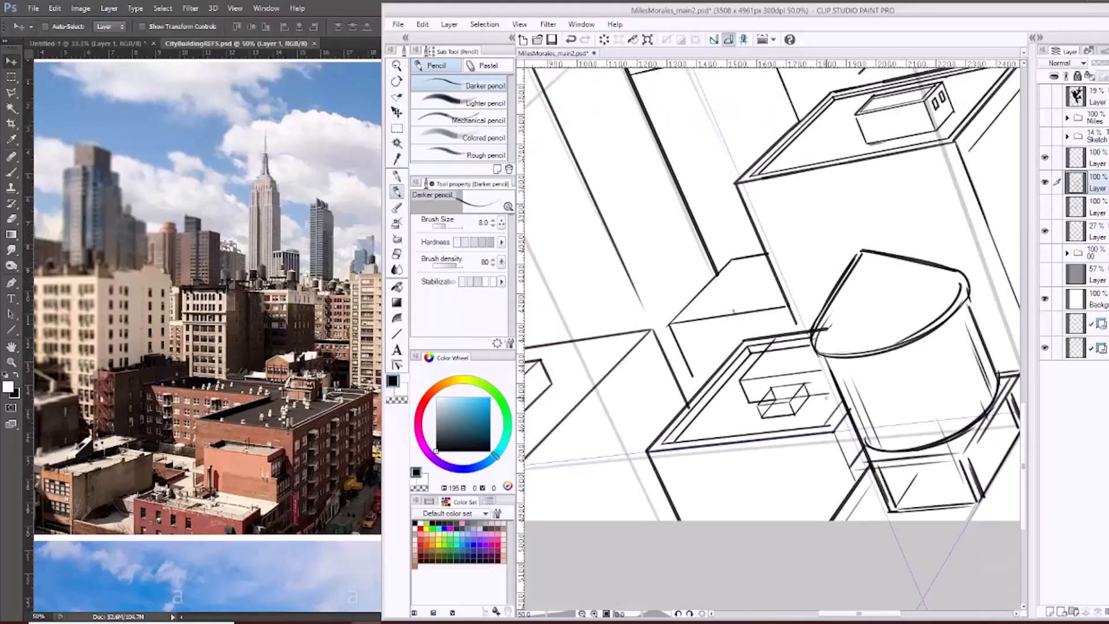
drag(821, 370, 831, 394)
Erase the overlapping edges of the two rooftop boxes and add a small upright vent near the roof's left corner.
key(e)
mouse_move(821, 370)
mouse_down()
mouse_move(829, 360)
mouse_move(768, 353)
mouse_up()
key(p)
key(e)
mouse_move(773, 400)
mouse_down()
mouse_move(761, 413)
mouse_move(804, 395)
mouse_up()
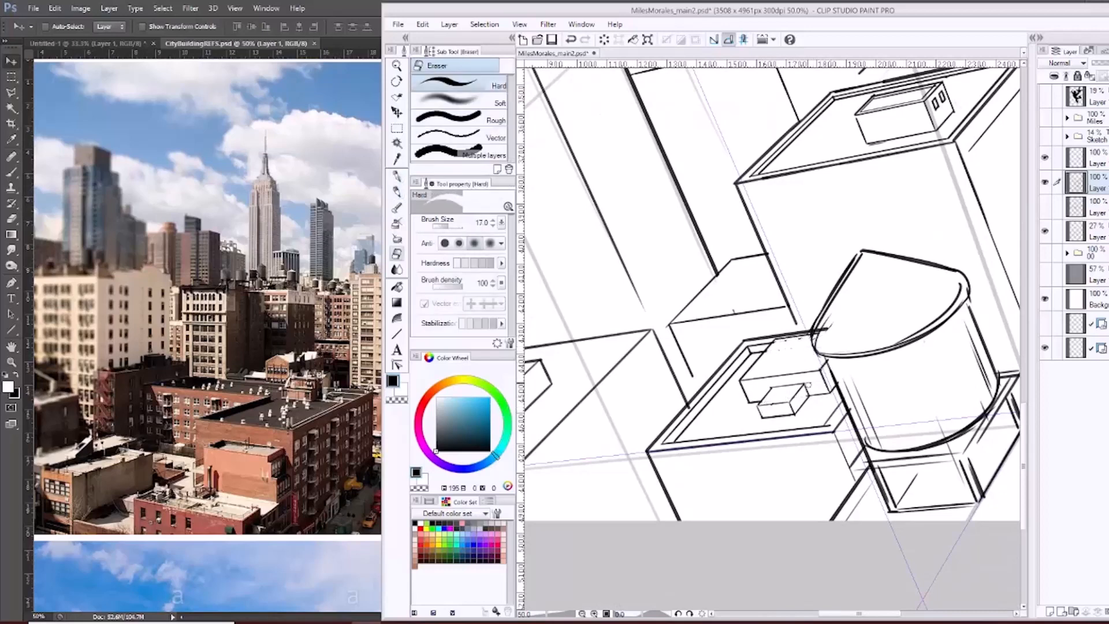
key(p)
key(e)
key(p)
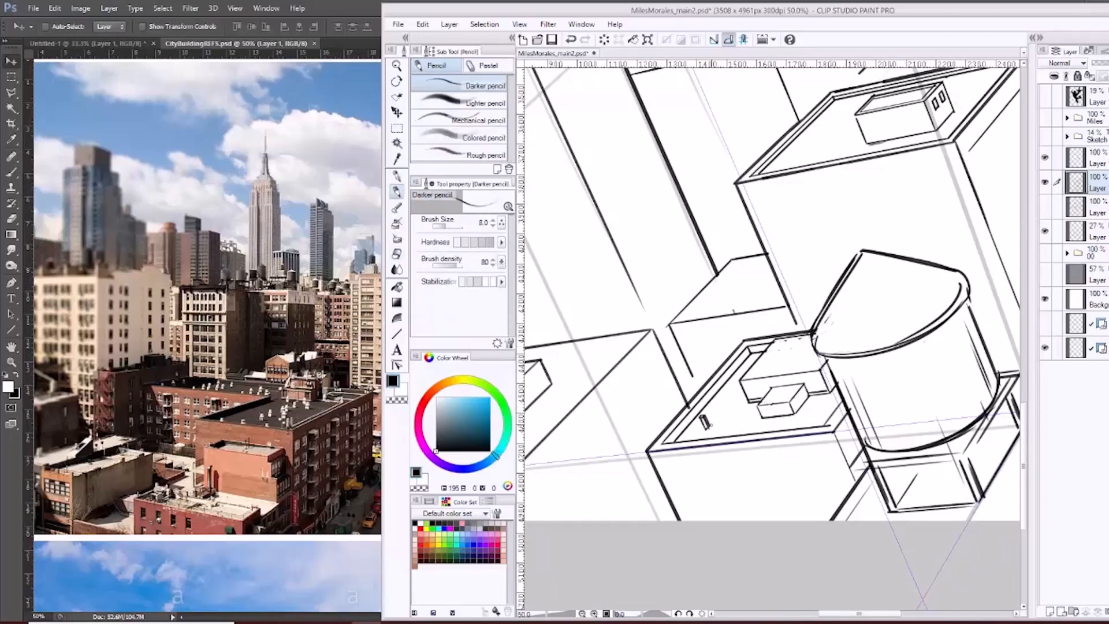
Add inner parapet lines to the angled rooftops in the page's lower left and to the roof at the left edge.
drag(704, 422, 845, 408)
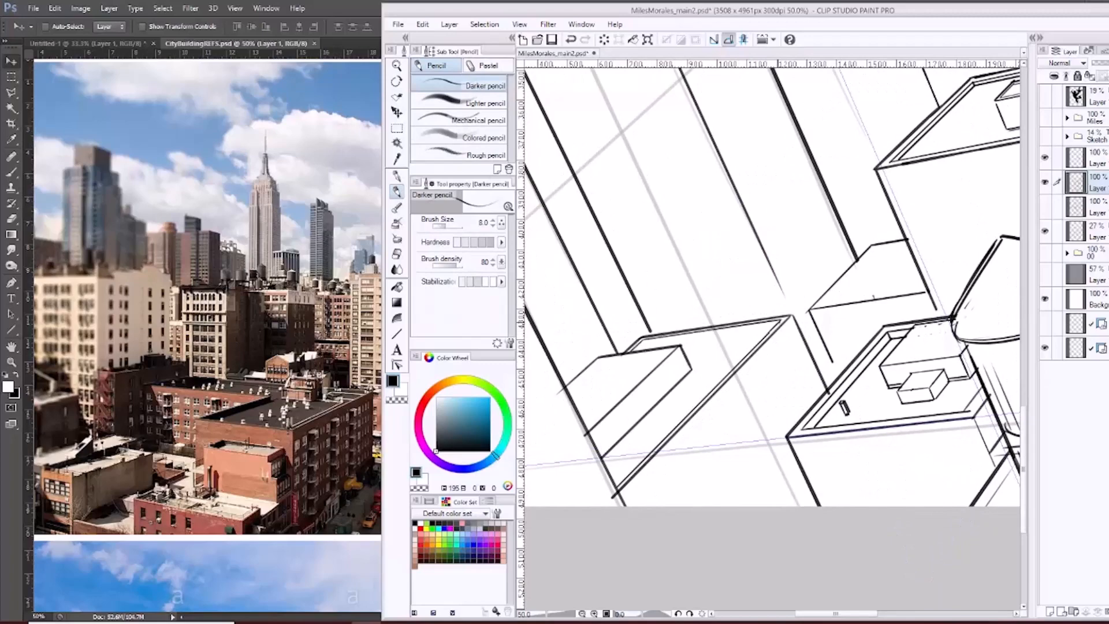
drag(786, 319, 640, 345)
drag(587, 424, 669, 350)
mouse_move(605, 354)
mouse_down()
mouse_move(566, 388)
mouse_move(722, 402)
mouse_up()
drag(621, 266, 565, 311)
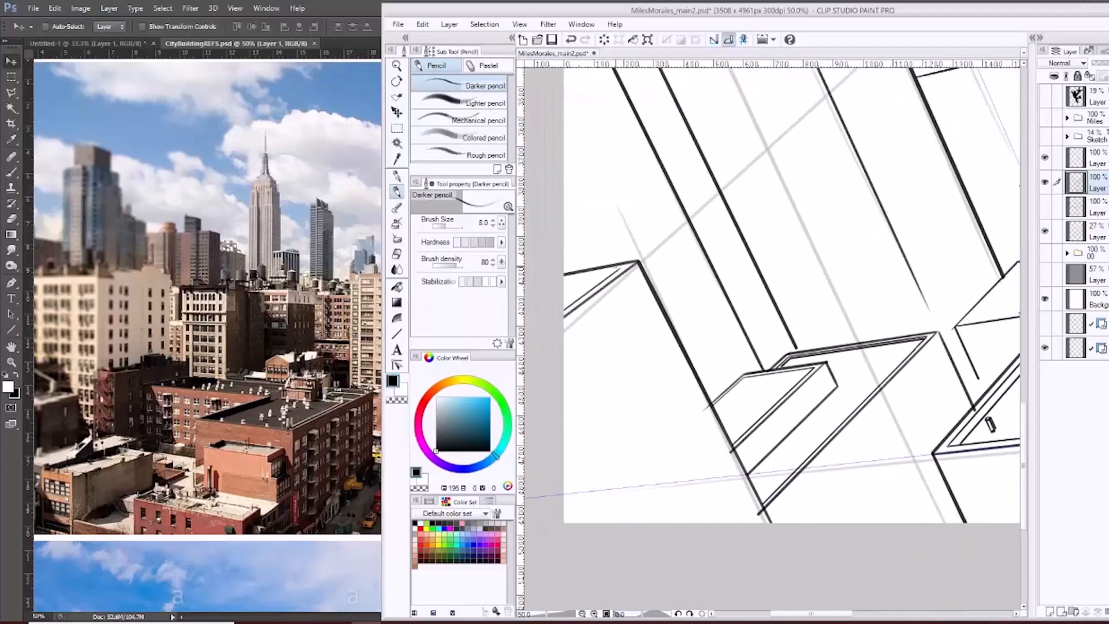
Draw a small box unit with a round fan opening on the upper tier of the stepped rooftop.
drag(866, 346, 569, 325)
key(ctrl+plus)
key(ctrl+plus)
drag(714, 176, 718, 187)
drag(652, 203, 680, 196)
drag(809, 232, 734, 256)
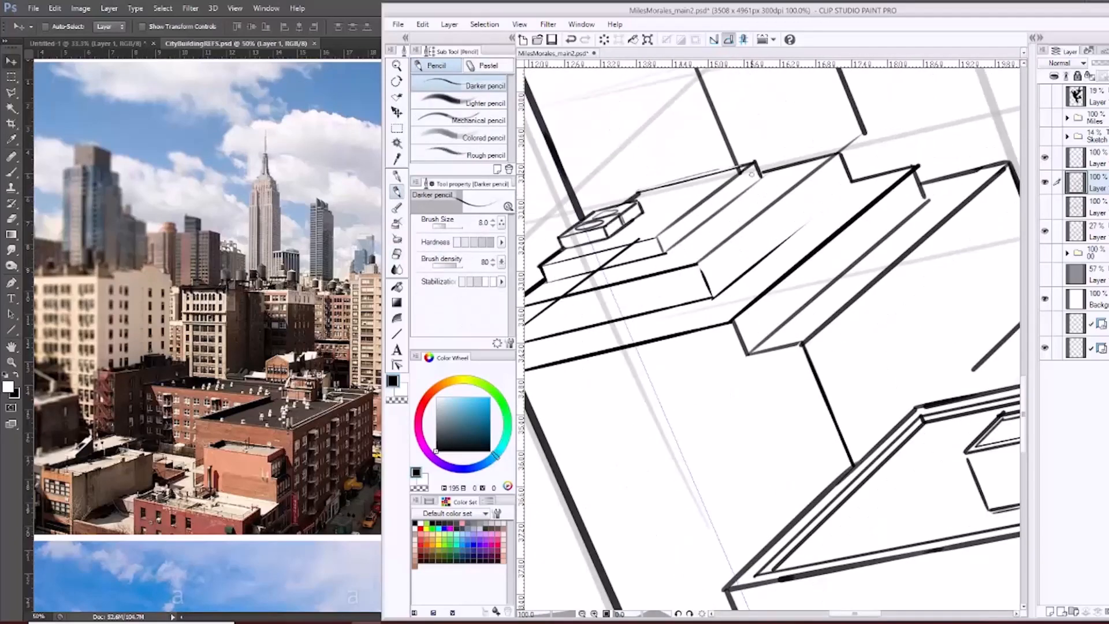
Add a small hut with a pointed roof at the back corner of the stepped rooftop.
drag(772, 154, 779, 178)
drag(779, 178, 806, 171)
key(e)
key(p)
Draw a small box unit on the notched rooftop up and right of the stepped roof, erasing the overlapping lines.
drag(800, 216, 548, 306)
drag(713, 238, 750, 231)
mouse_move(832, 255)
mouse_down()
mouse_move(693, 321)
mouse_move(938, 341)
mouse_up()
key(ctrl+minus)
key(e)
drag(751, 213, 601, 277)
key(p)
key(e)
mouse_move(694, 277)
mouse_down()
mouse_move(737, 264)
mouse_move(776, 205)
mouse_up()
key(p)
drag(614, 303, 612, 287)
mouse_move(650, 221)
mouse_down()
mouse_move(757, 191)
mouse_move(746, 194)
mouse_up()
key(p)
Add low structure lines to the roof of the tiered block above the stepped rooftop, erasing the excess strokes.
mouse_move(751, 243)
mouse_down()
mouse_move(809, 350)
mouse_move(910, 306)
mouse_up()
key(e)
key(p)
mouse_move(694, 278)
mouse_down()
mouse_move(716, 327)
mouse_move(711, 294)
mouse_up()
key(e)
drag(718, 312, 662, 330)
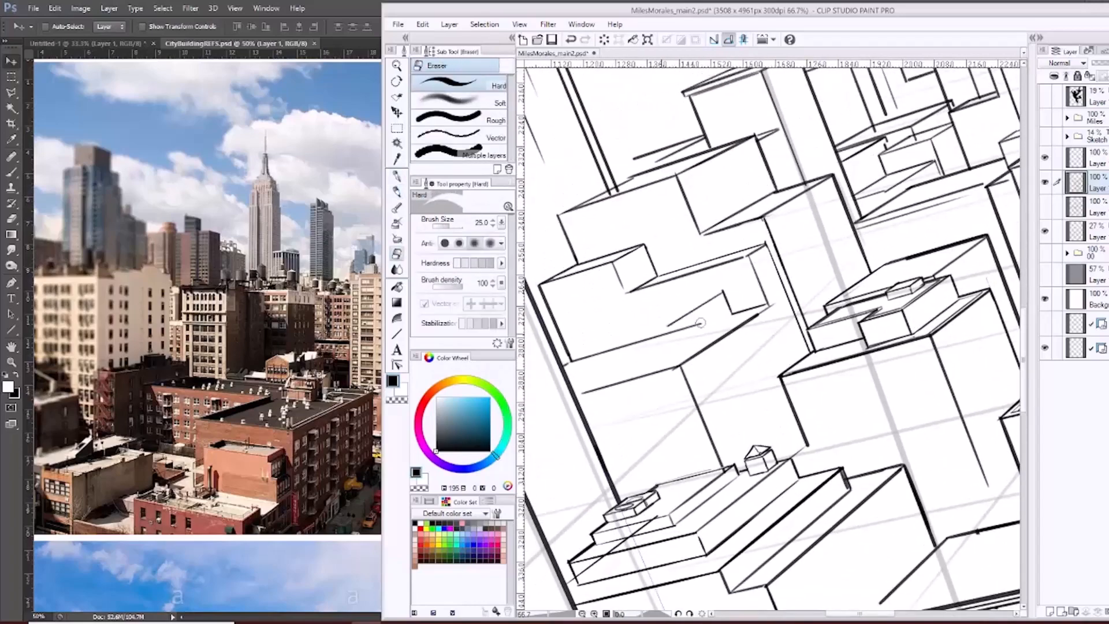
key(p)
drag(563, 358, 659, 325)
scroll(747, 243, up, 1)
drag(693, 267, 734, 254)
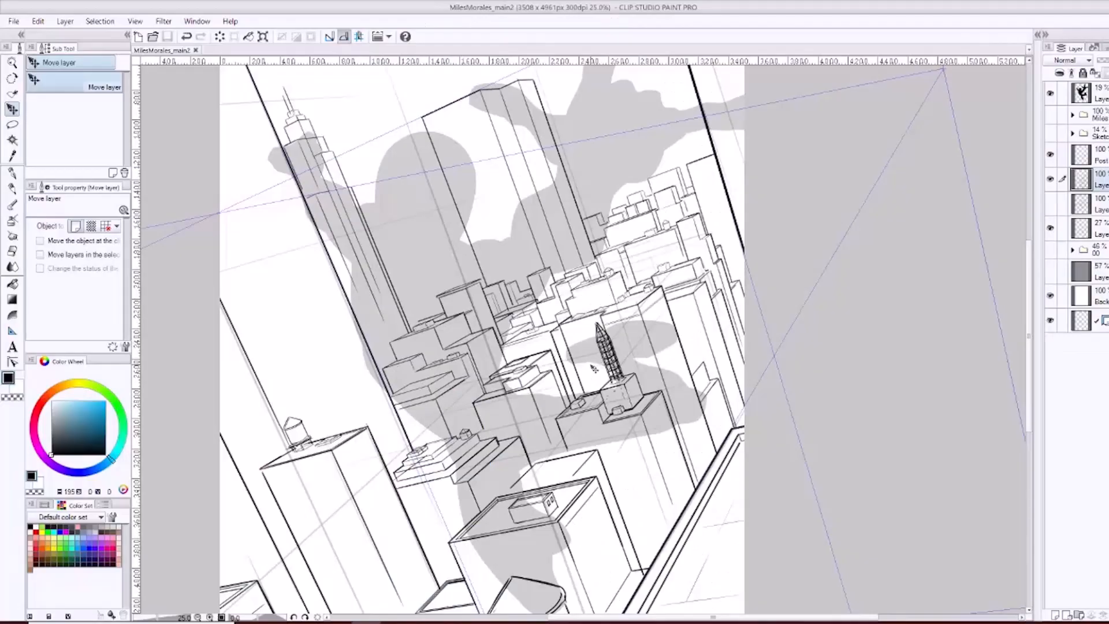
Review the detailed city line art behind the translucent figure silhouette, from the foreground roofs to the distant blocks.
drag(588, 420, 579, 348)
drag(531, 380, 545, 350)
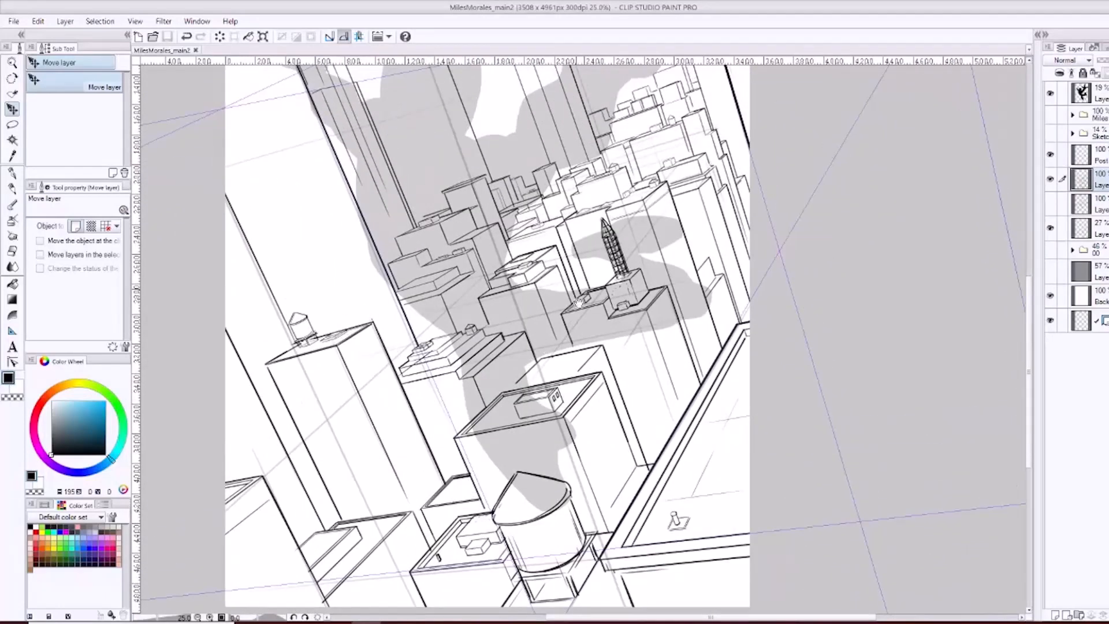
drag(578, 302, 595, 404)
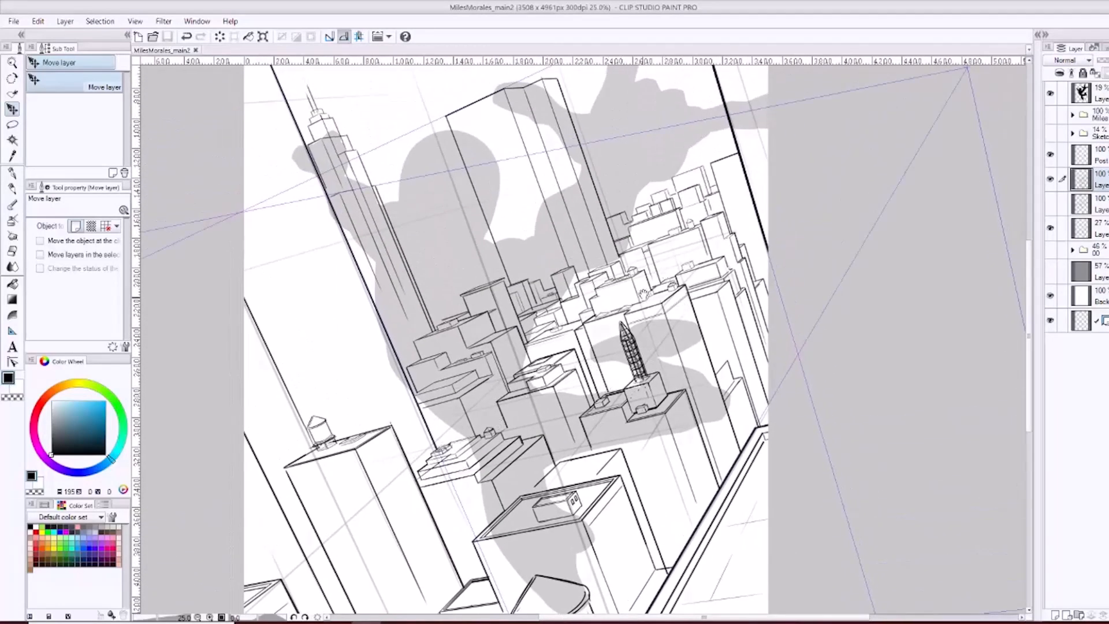
scroll(642, 294, up, 2)
drag(644, 365, 649, 328)
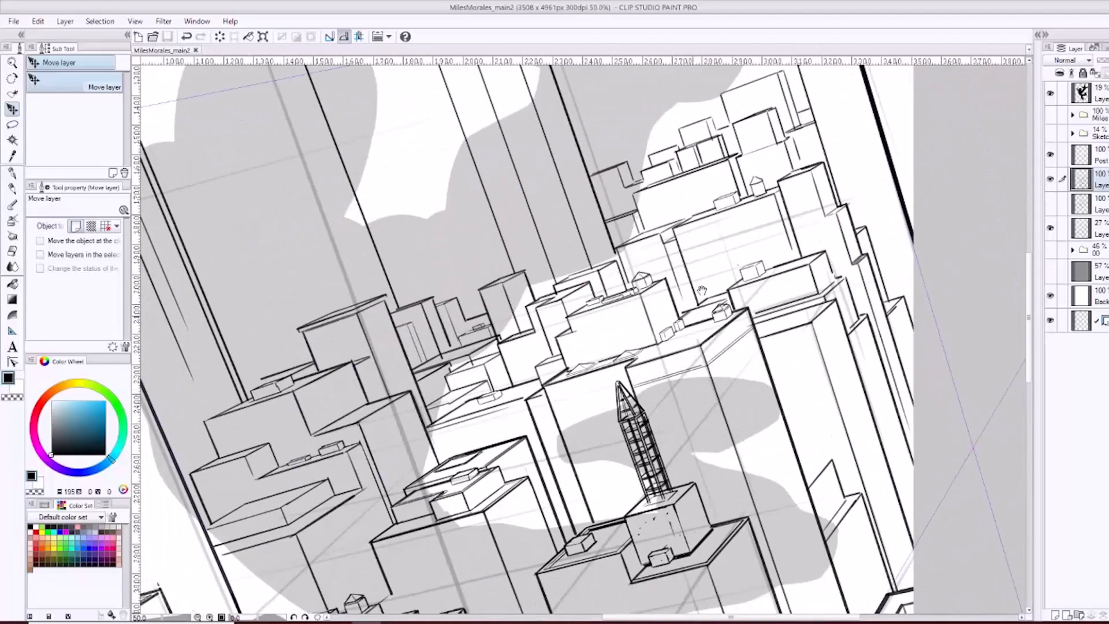
drag(692, 240, 727, 156)
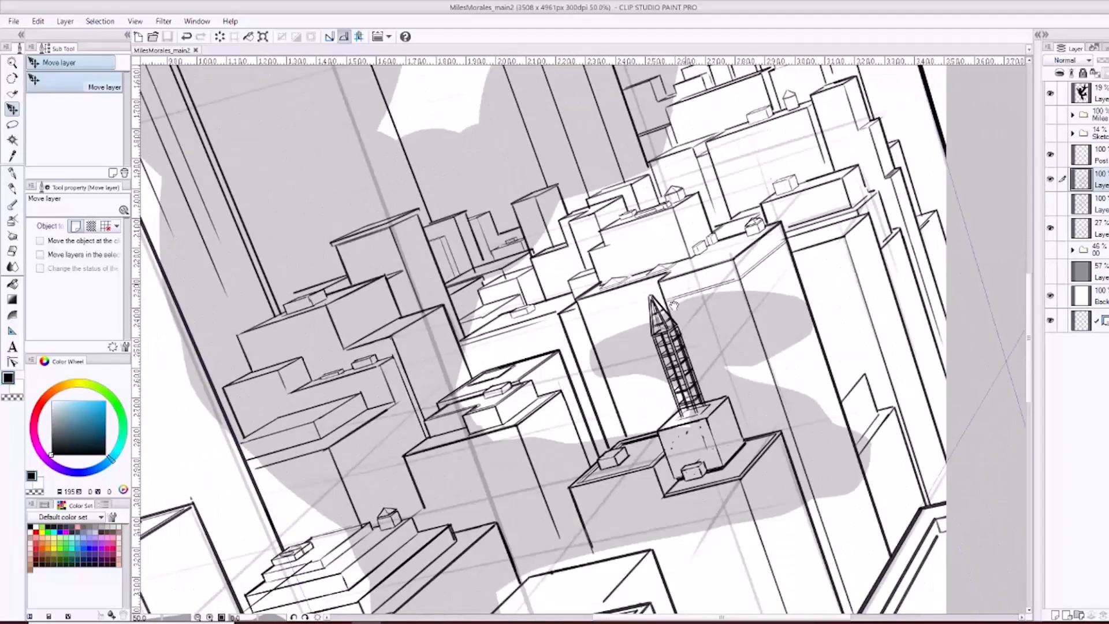
Review the city line art across the page, from the foreground rooftops and spire to the tall background skyscrapers.
drag(386, 438, 483, 246)
drag(168, 318, 286, 286)
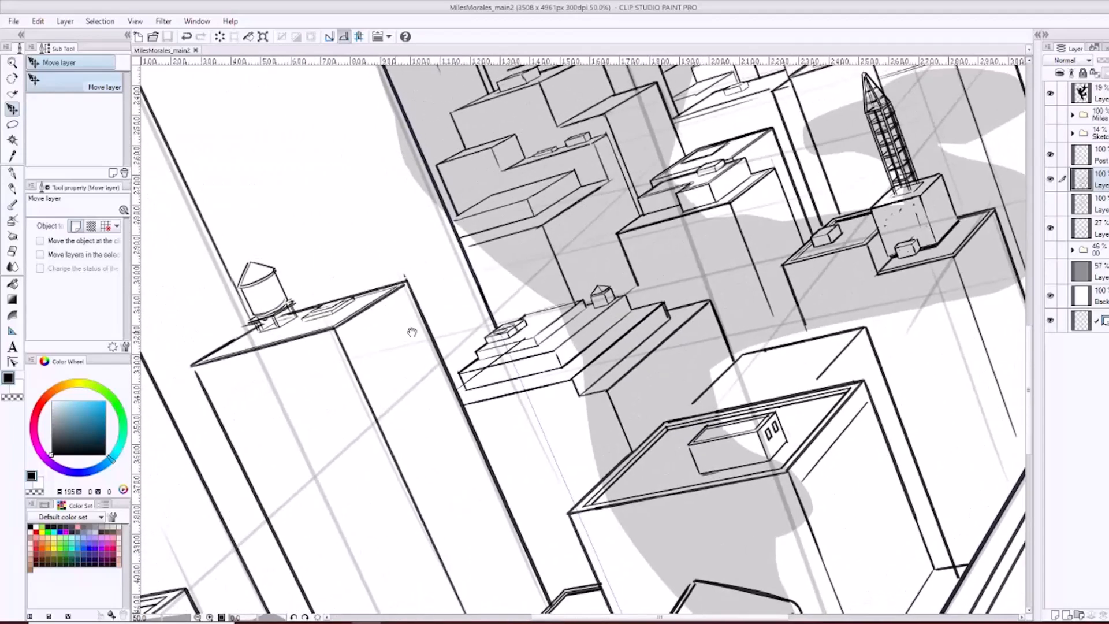
drag(444, 280, 438, 250)
scroll(590, 275, down, 1)
drag(619, 295, 609, 244)
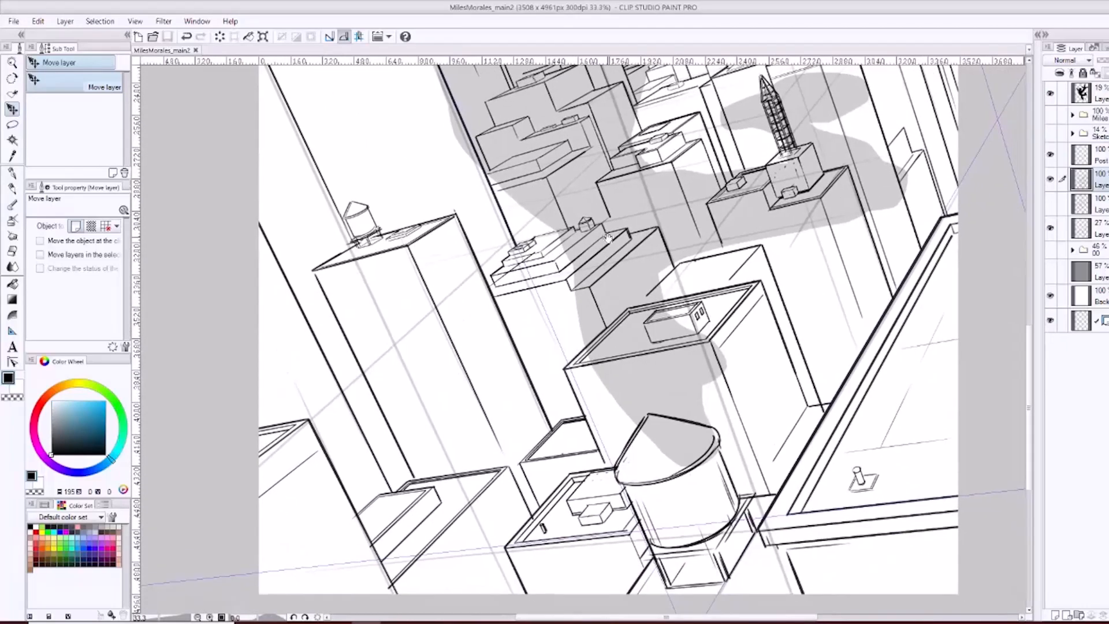
drag(583, 152, 612, 383)
scroll(546, 307, up, 4)
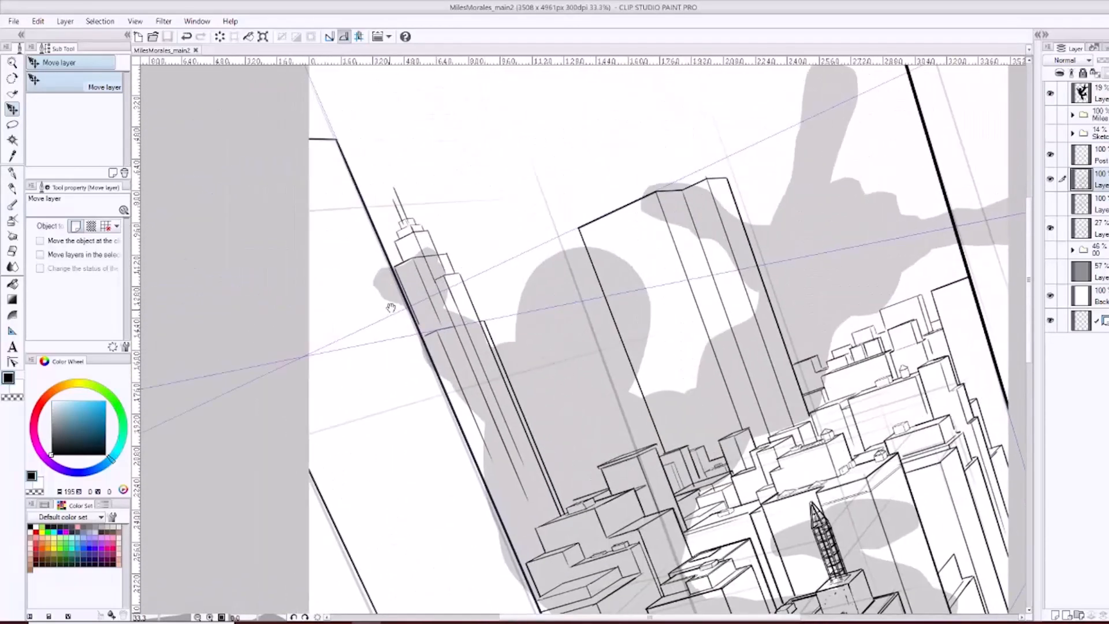
drag(391, 308, 392, 230)
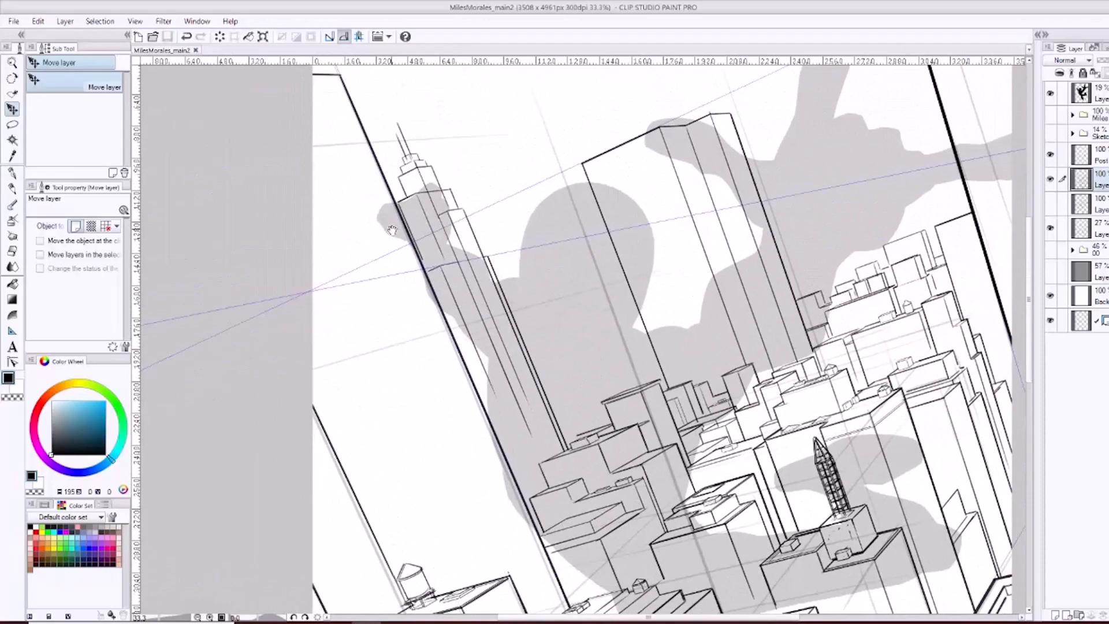
drag(914, 204, 661, 321)
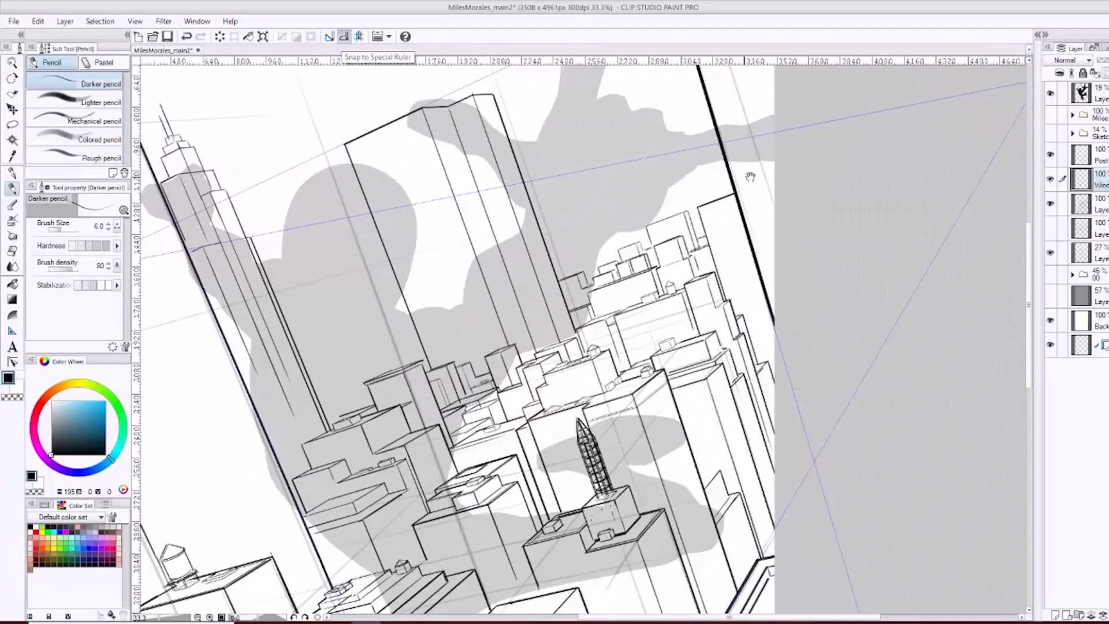
Draw paired vertical window lines in perspective down the face of the tall building at the page's upper-right corner.
drag(750, 177, 643, 271)
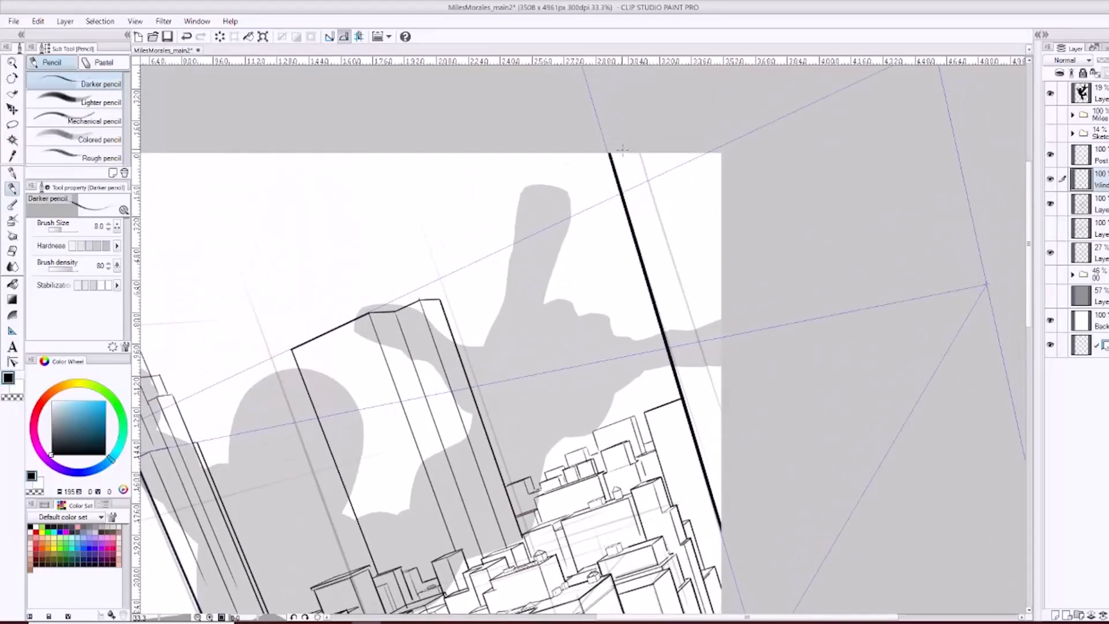
drag(627, 145, 772, 474)
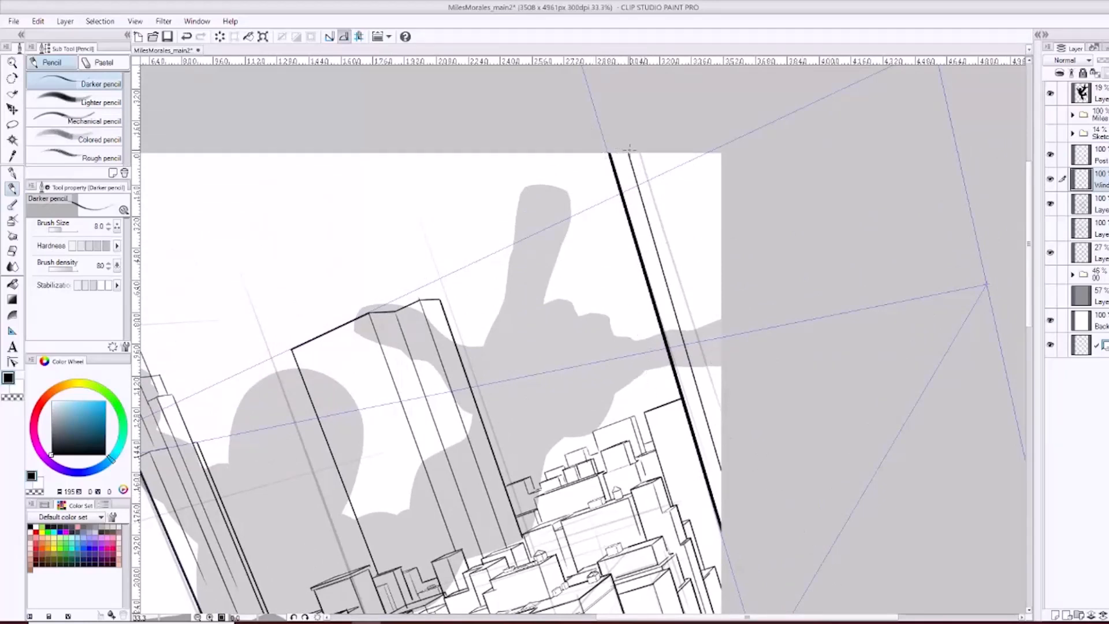
drag(629, 148, 821, 532)
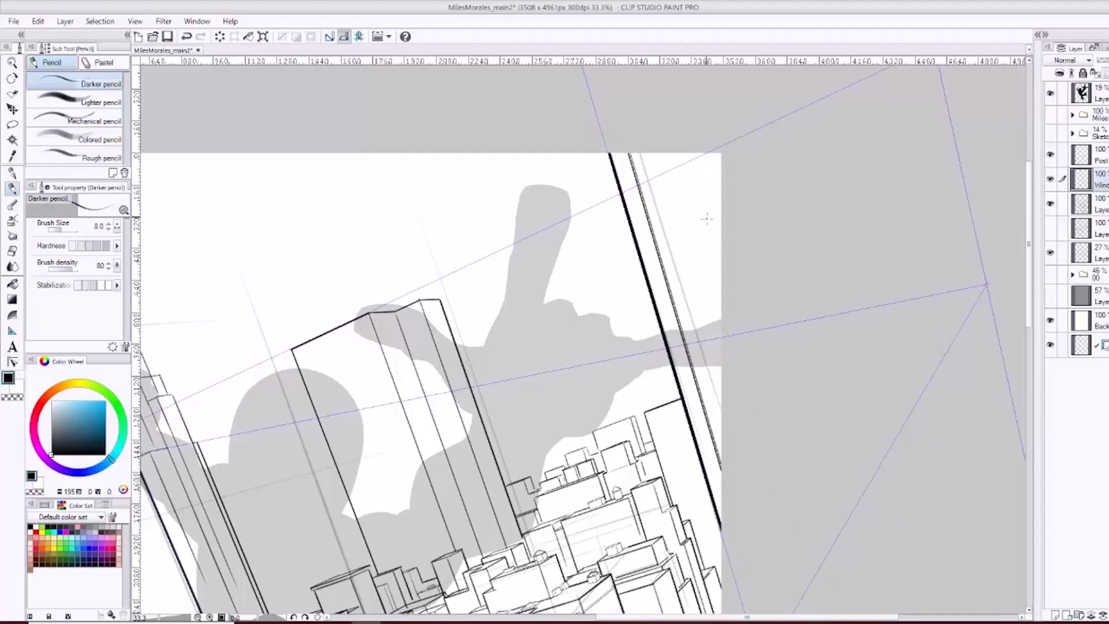
scroll(714, 242, up, 2)
drag(691, 272, 662, 354)
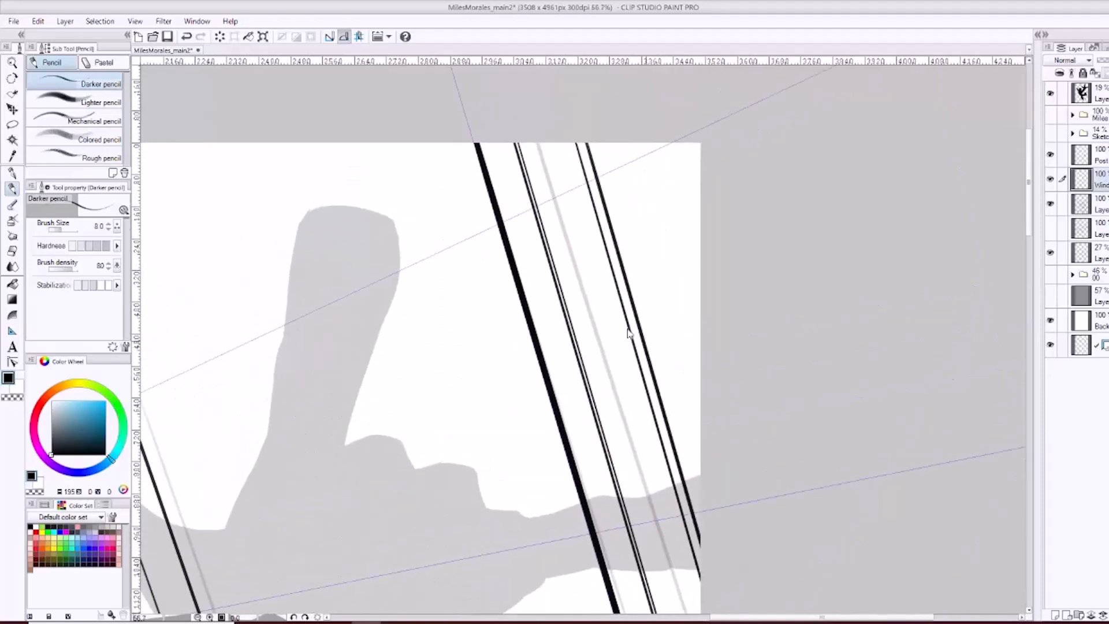
Undo the heavy outer vertical line and redraw it as a thinner, tightly spaced pair toward the page edge.
key(ctrl+z)
scroll(568, 319, up, 3)
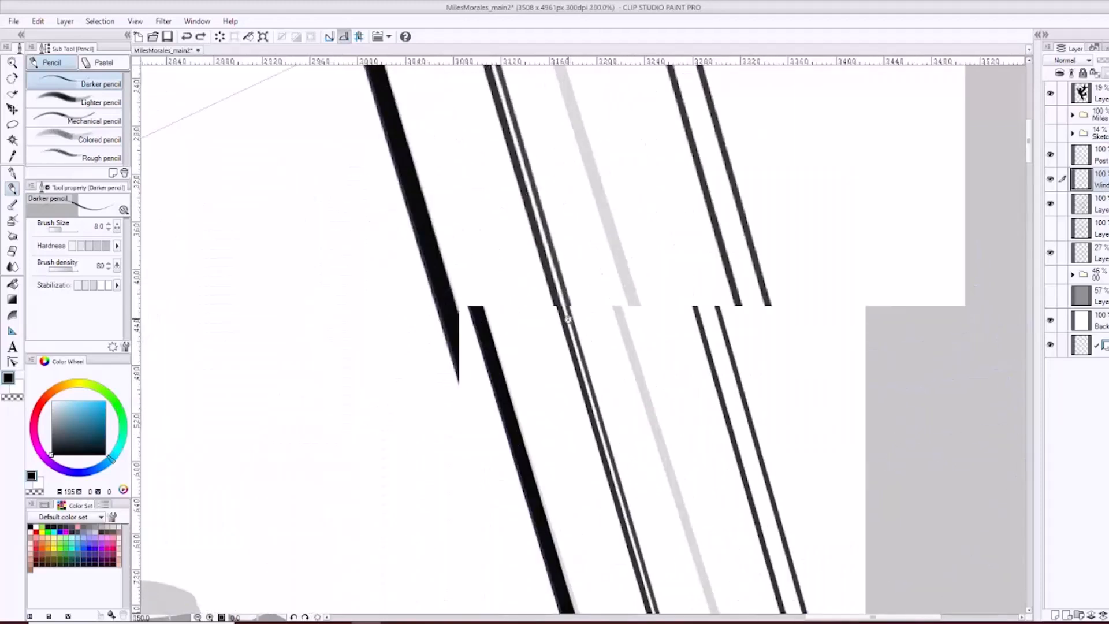
scroll(569, 305, down, 3)
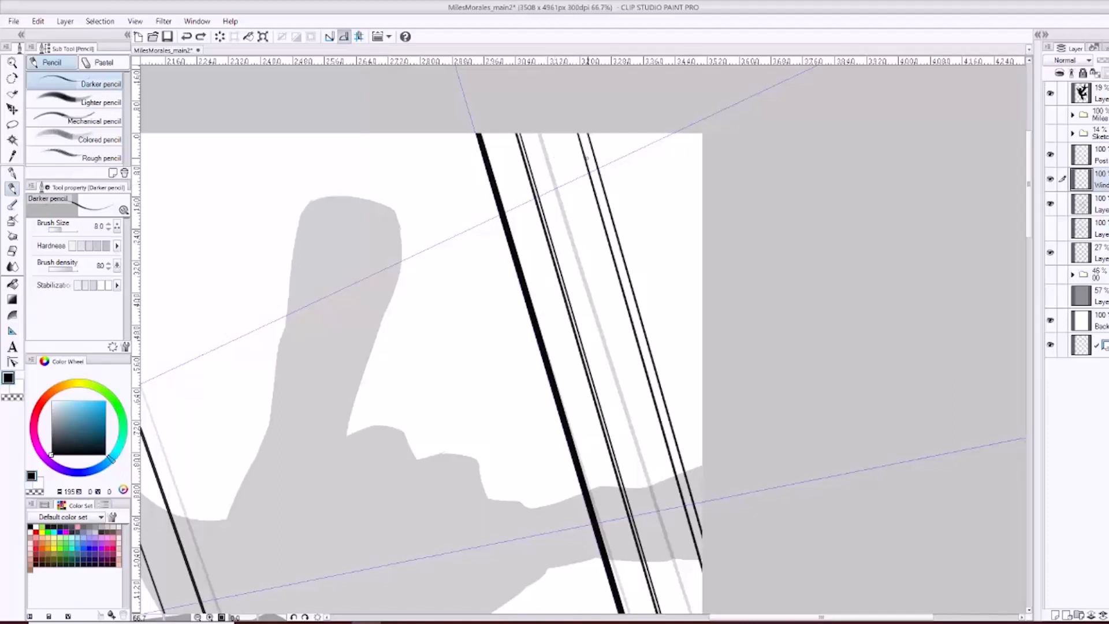
drag(589, 130, 704, 529)
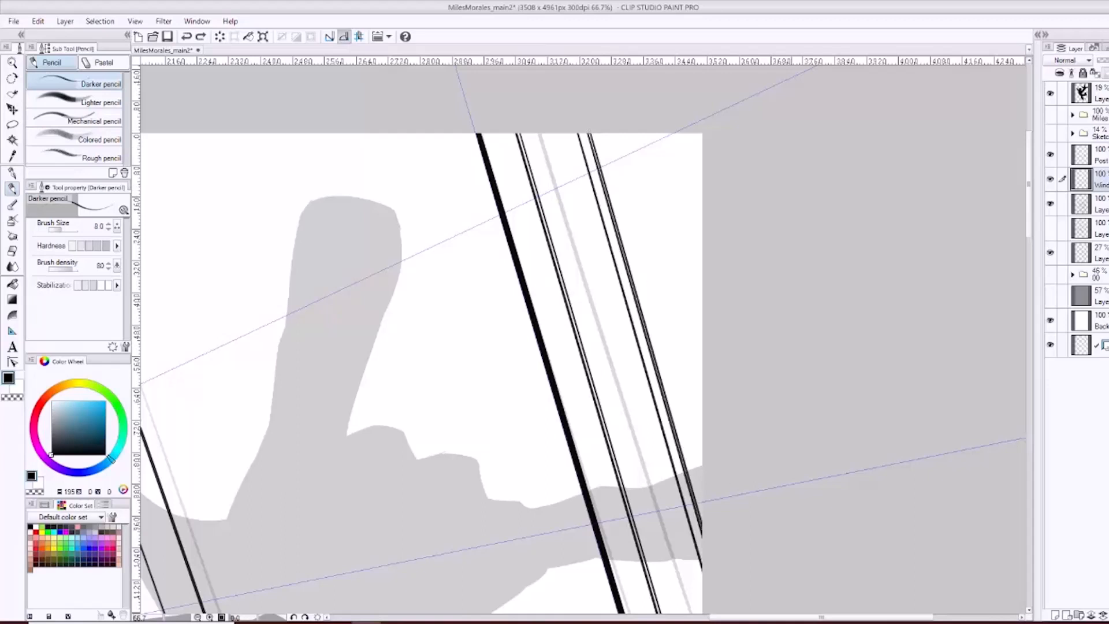
mouse_move(706, 332)
mouse_down()
mouse_move(660, 132)
mouse_move(704, 291)
mouse_up()
key(ctrl+z)
On a new layer, draw paired horizontal floor lines in perspective across the corner building's vertical window lines with a size 7.0 pencil.
key(ctrl+shift+n)
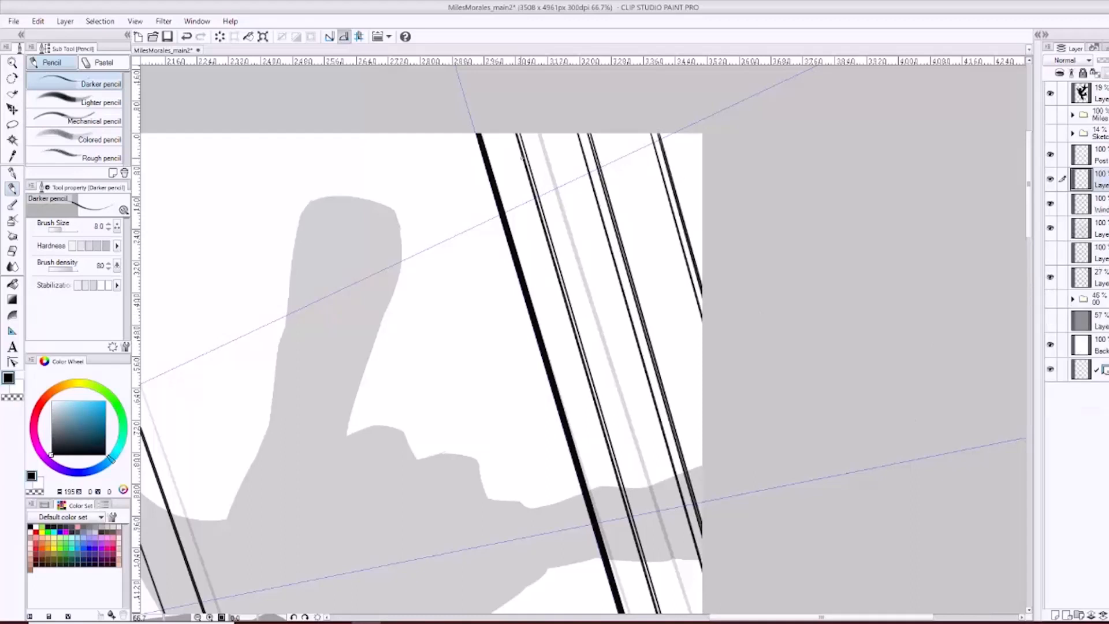
drag(473, 195, 603, 133)
drag(492, 191, 752, 89)
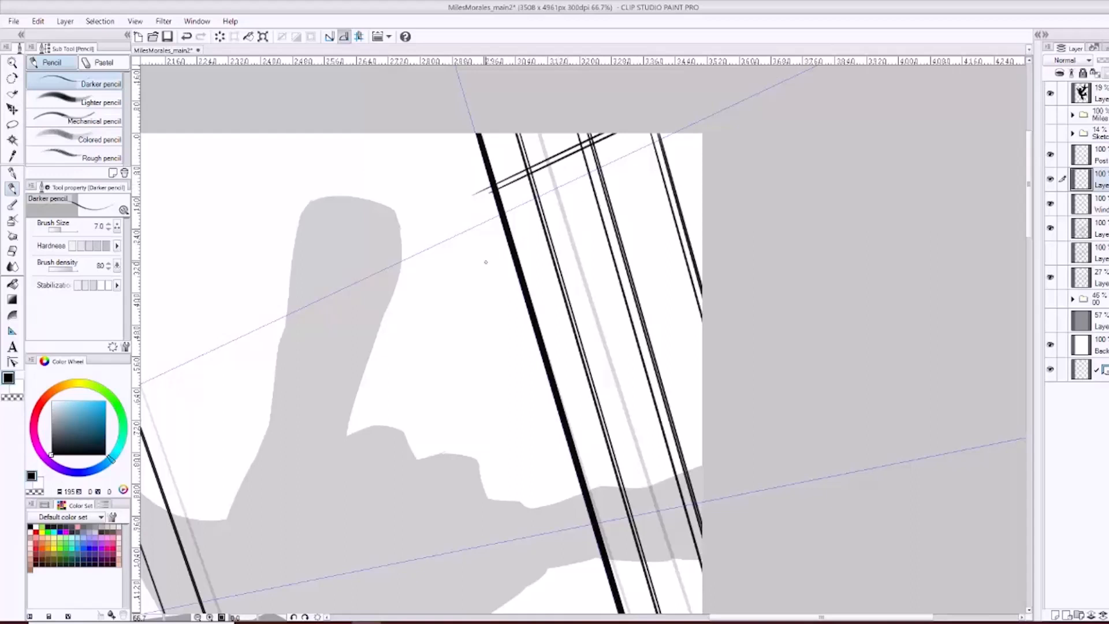
drag(486, 262, 778, 184)
key(ctrl+z)
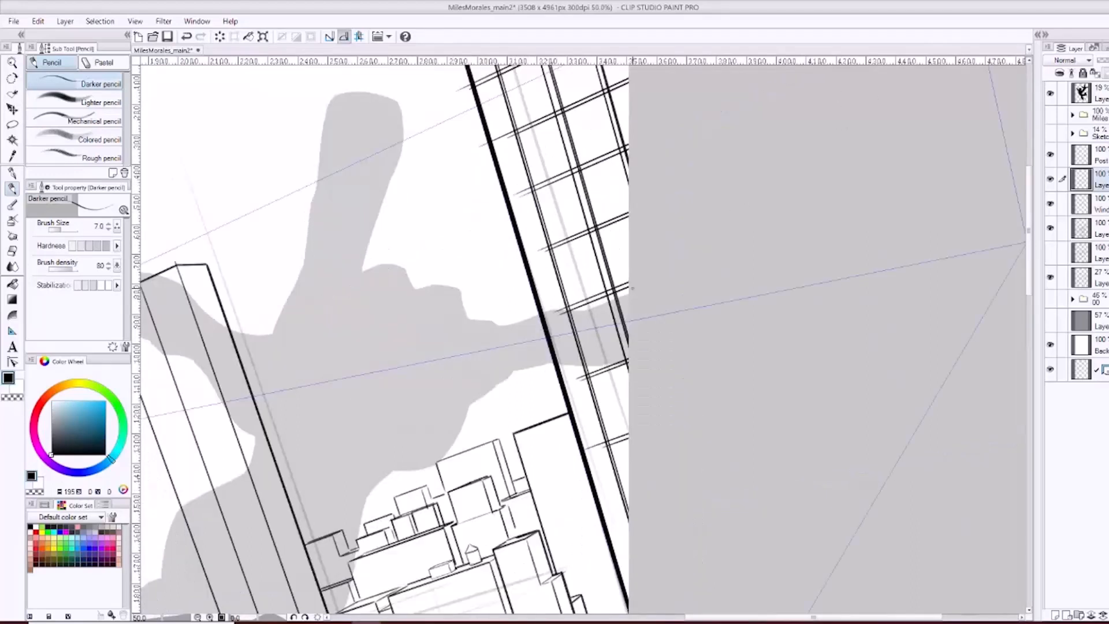
Select the strip beside the building's innermost vertical window line with a polyline selection, delete the overshooting horizontal line ends and deselect.
key(e)
click(15, 128)
click(34, 137)
click(111, 124)
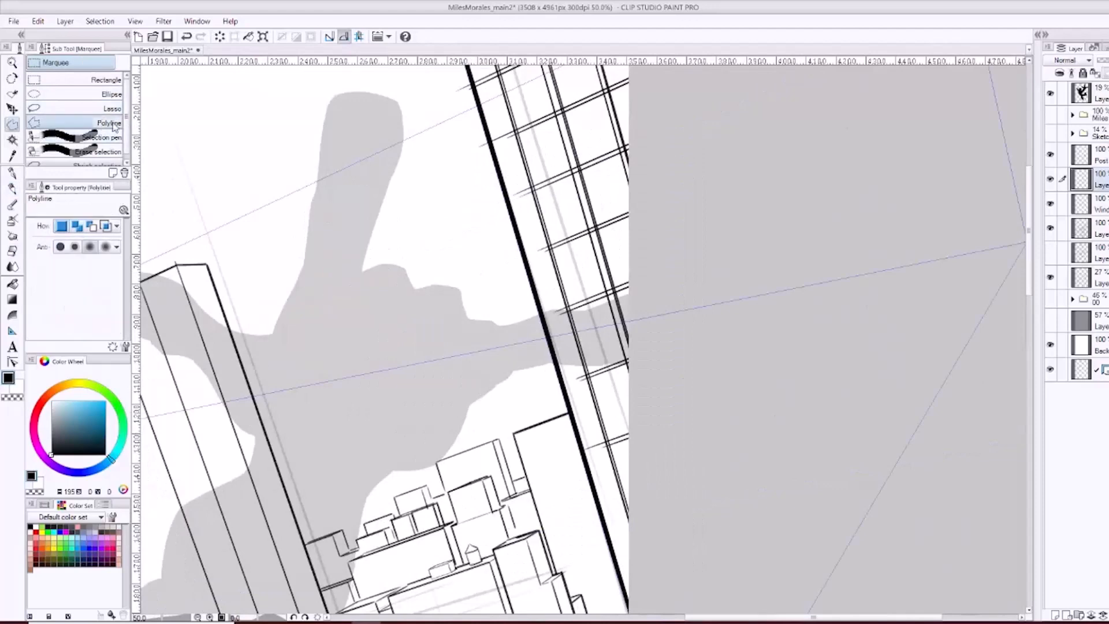
drag(401, 161, 373, 203)
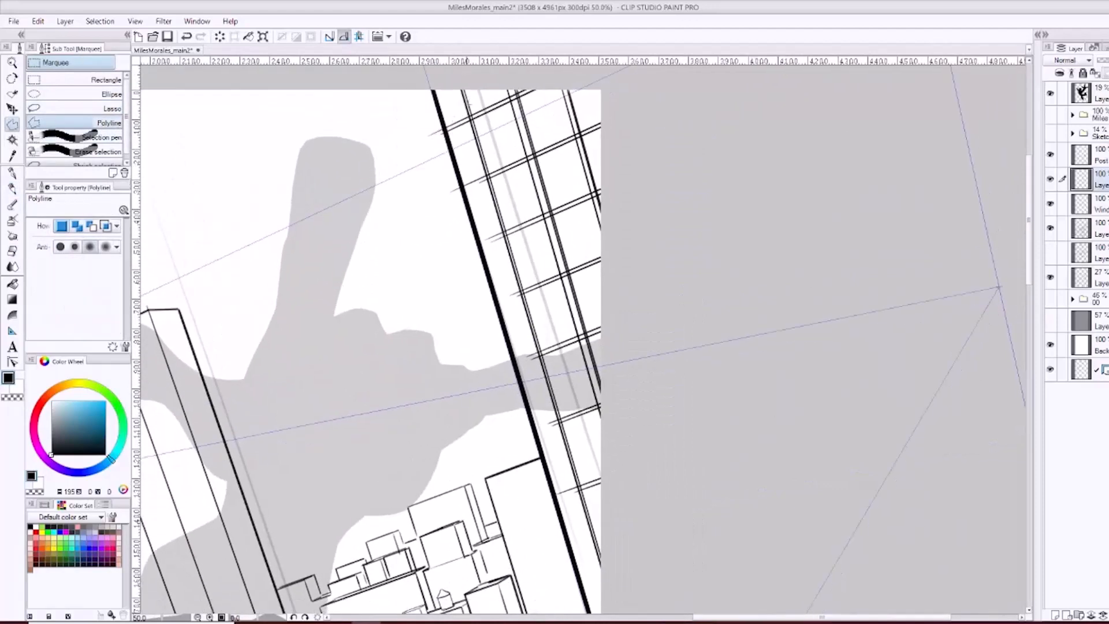
click(466, 97)
click(599, 539)
click(540, 563)
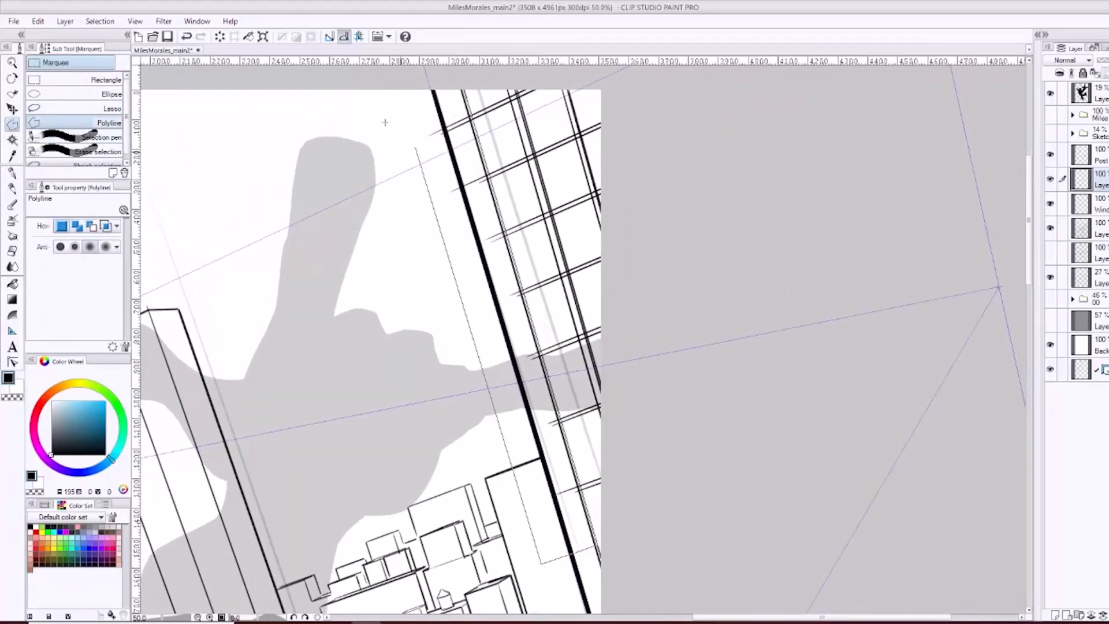
double_click(405, 109)
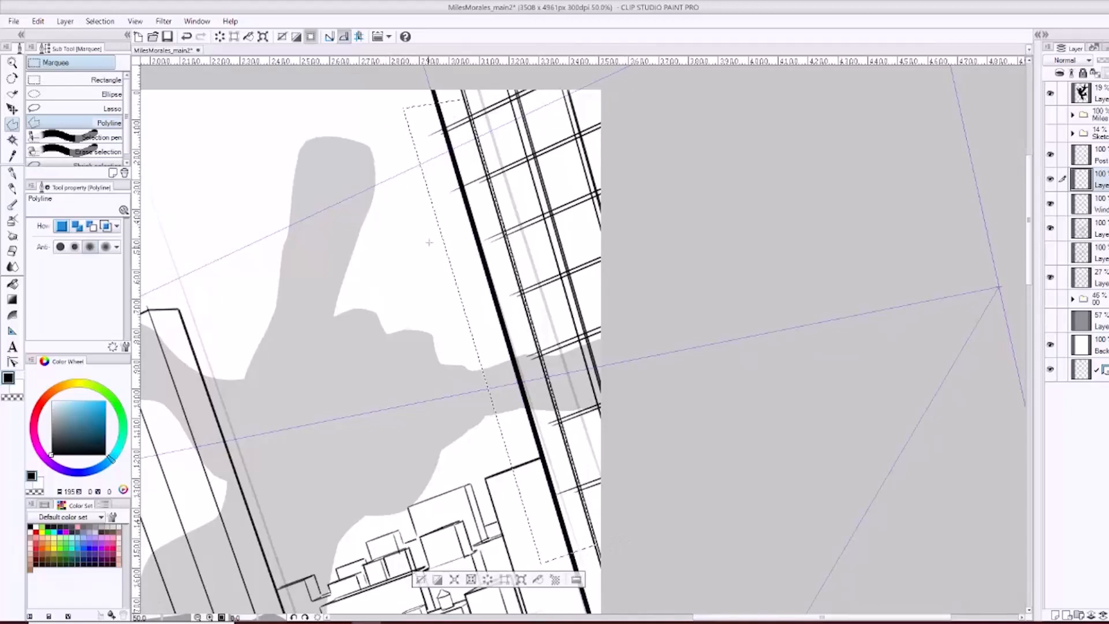
key(Delete)
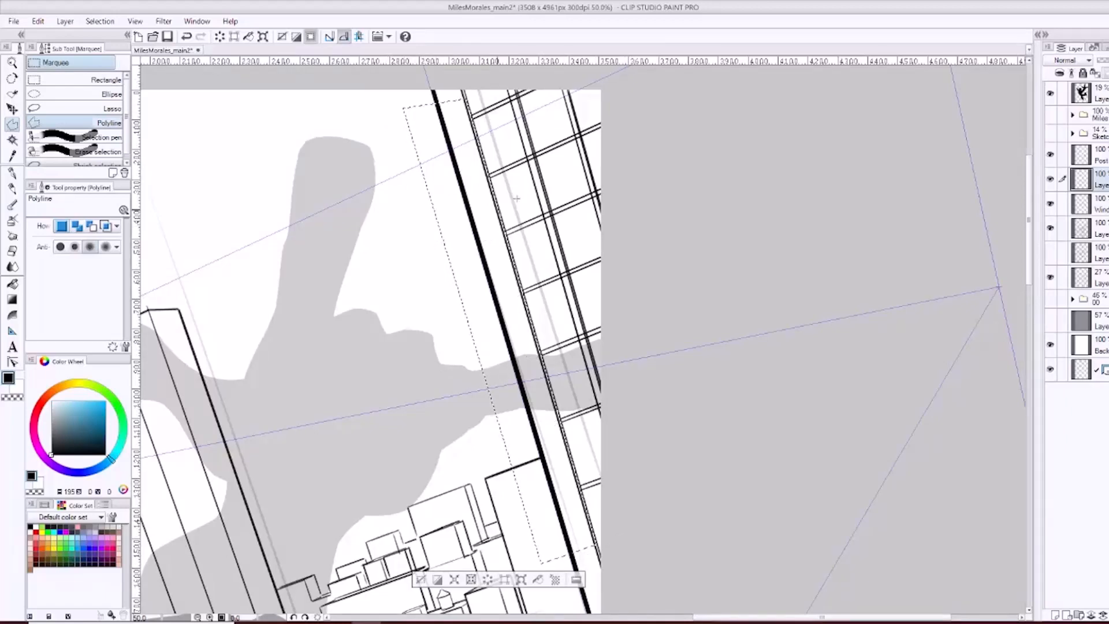
key(ctrl+d)
key(e)
key(ctrl+minus)
key(ctrl+minus)
drag(549, 299, 613, 220)
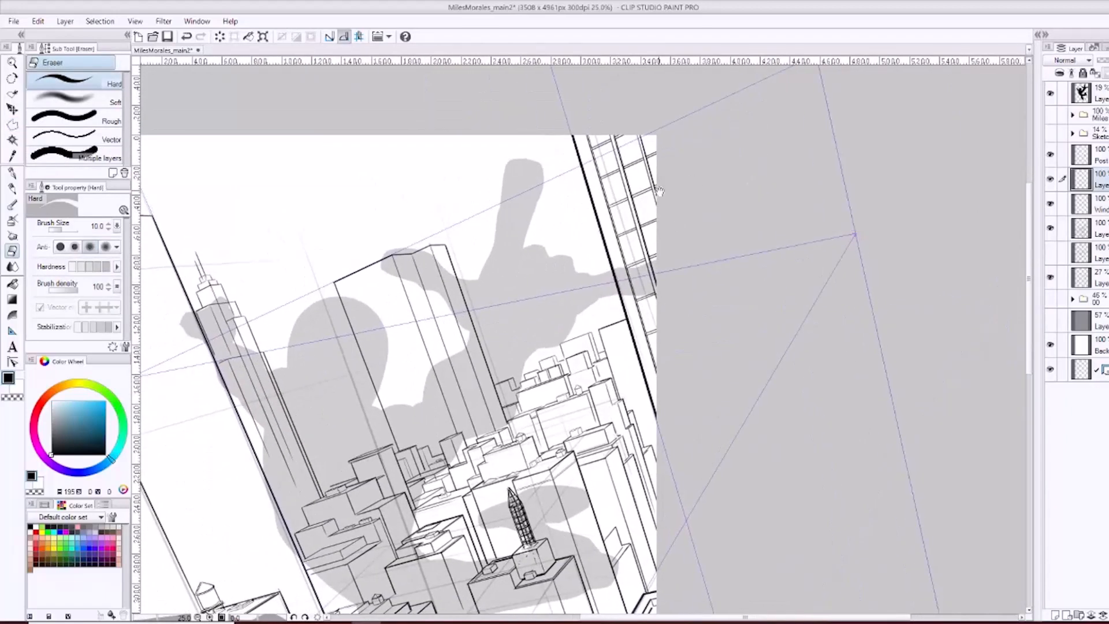
drag(659, 191, 607, 249)
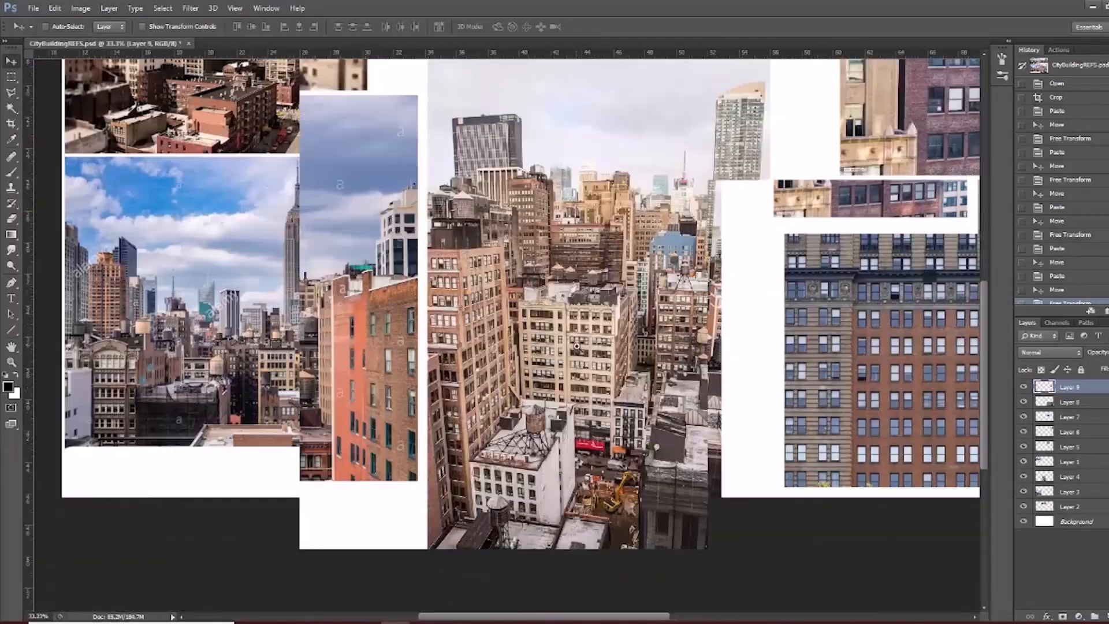
Switch to Photoshop and examine the window spacing, sills and air conditioners on the brick buildings in the central CityBuildingREFS.psd photo.
ctrl+click(576, 346)
ctrl+click(576, 347)
drag(552, 441, 470, 313)
drag(395, 250, 396, 354)
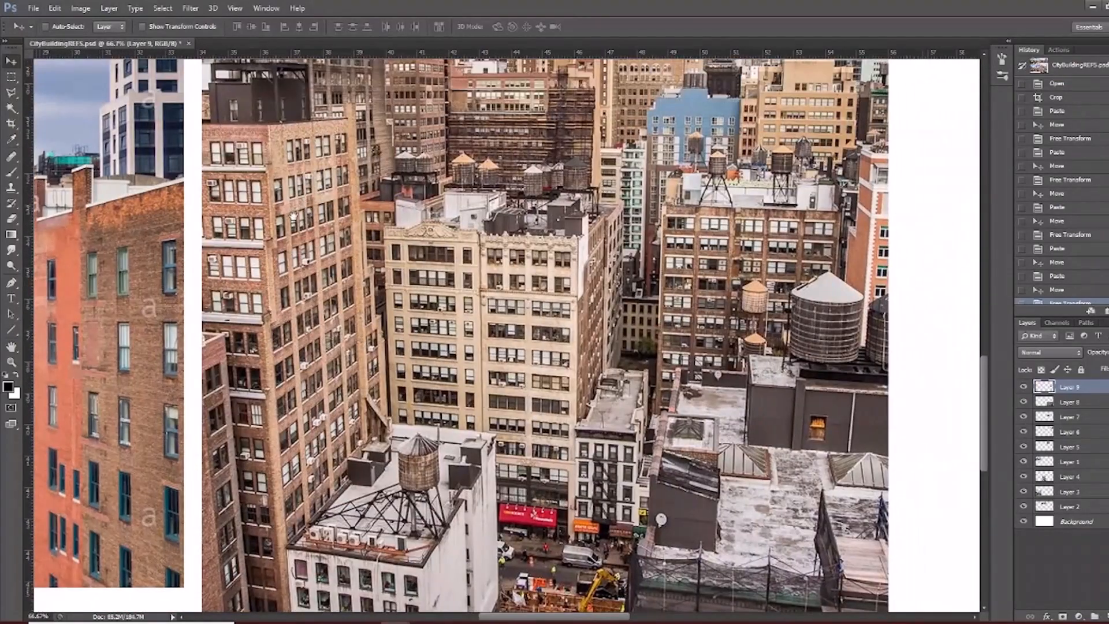
drag(290, 318, 421, 376)
ctrl+click(405, 289)
ctrl+click(413, 303)
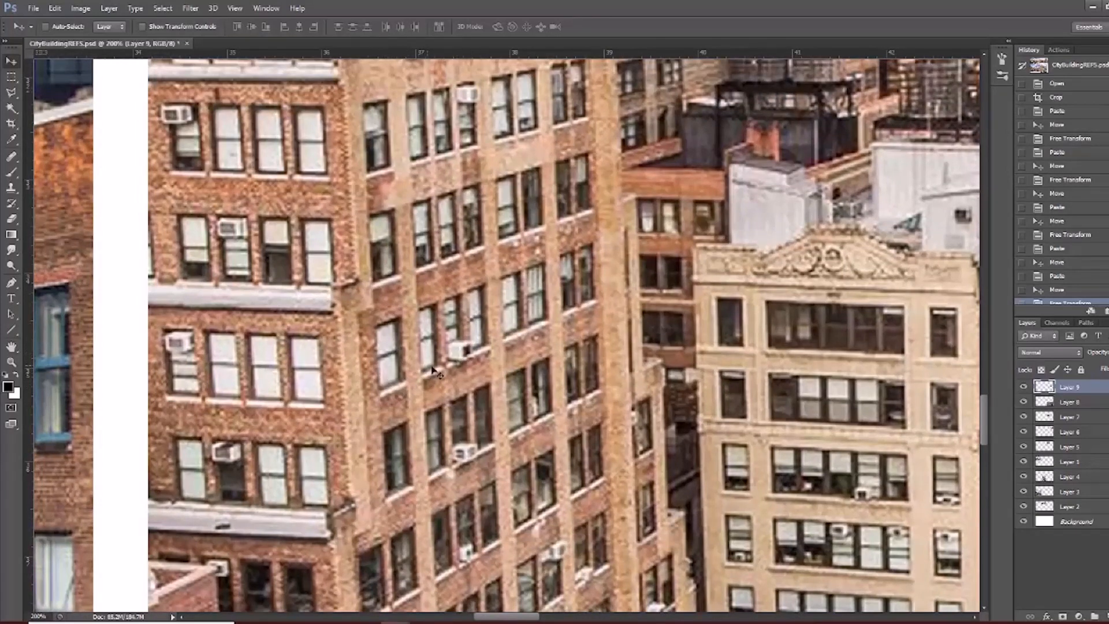
ctrl+click(394, 342)
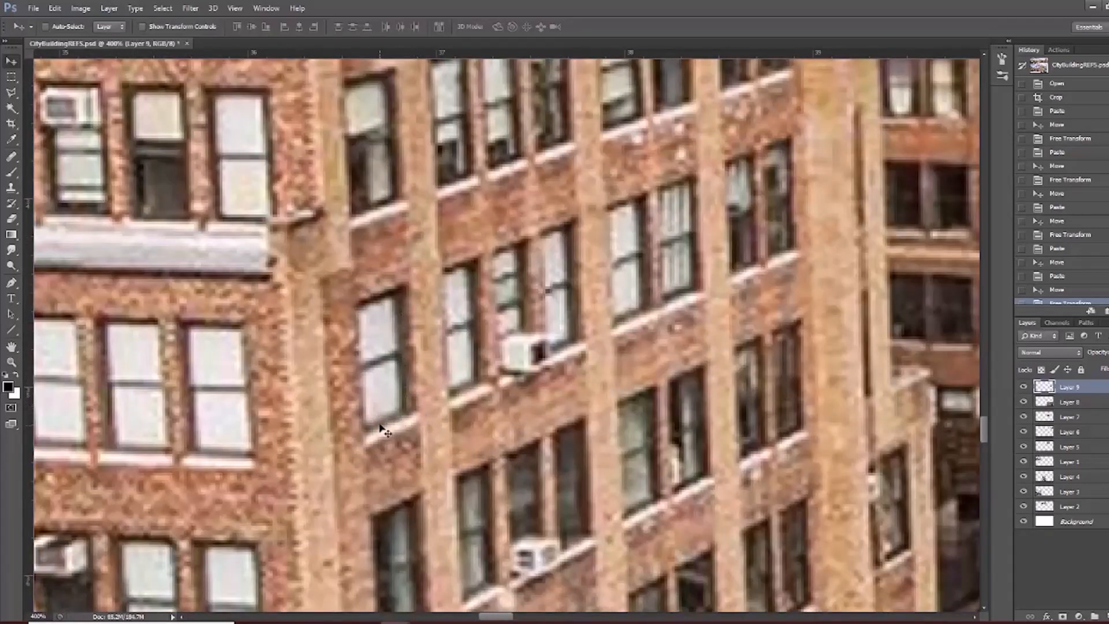
drag(593, 445, 533, 264)
alt+click(609, 345)
alt+click(609, 345)
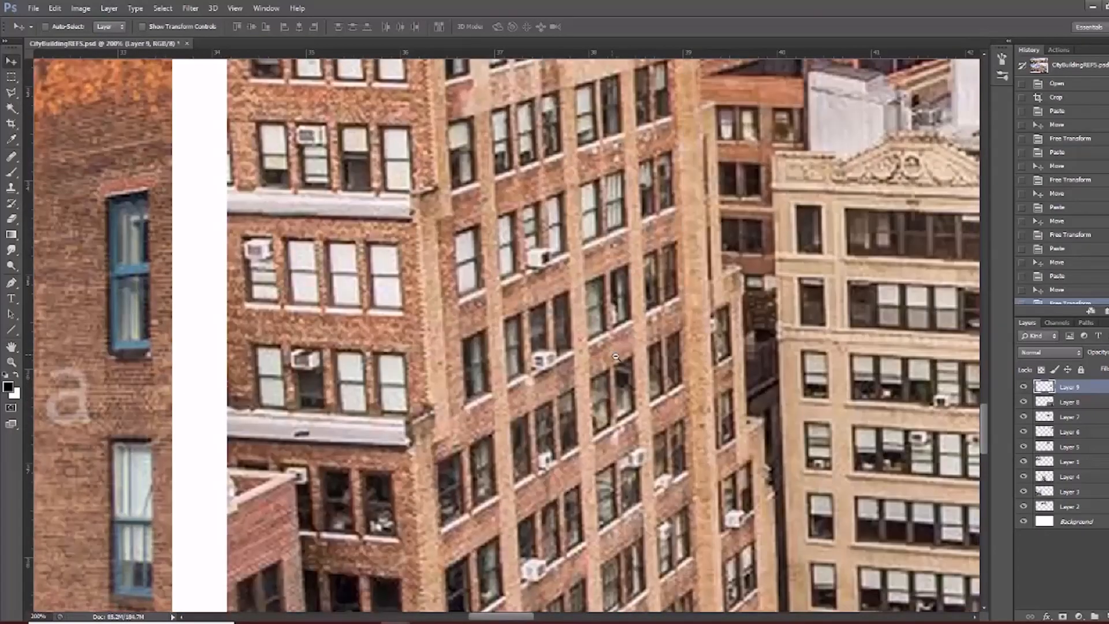
drag(682, 364, 512, 335)
drag(682, 364, 564, 308)
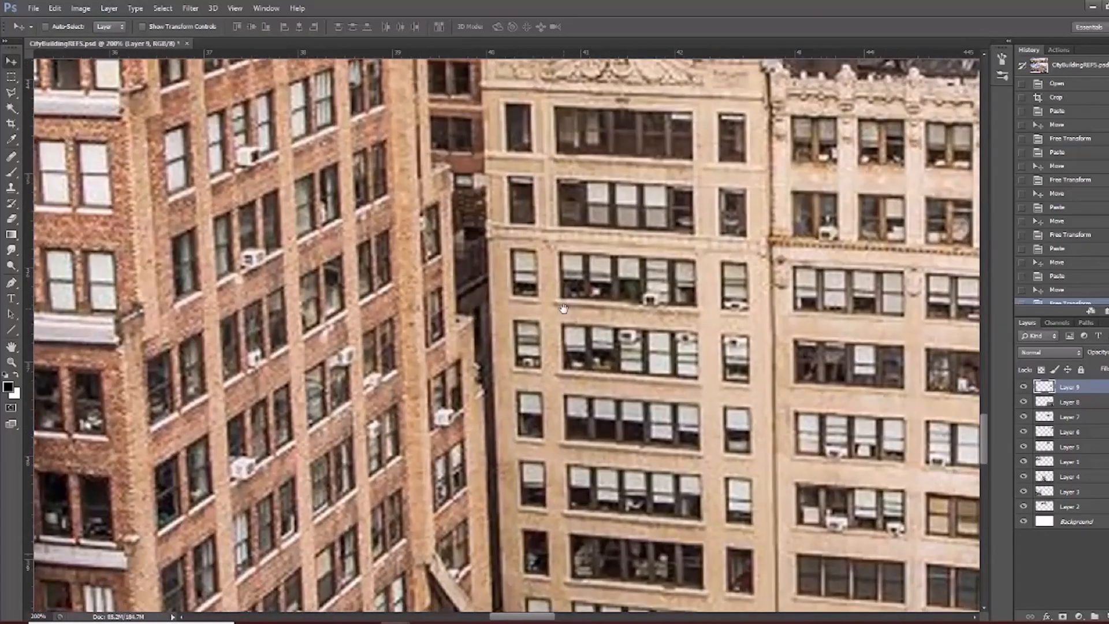
Examine the white building's windows and rooftop water tower, and the paired window rows on the front-facing red-brick facade.
scroll(564, 308, down, 3)
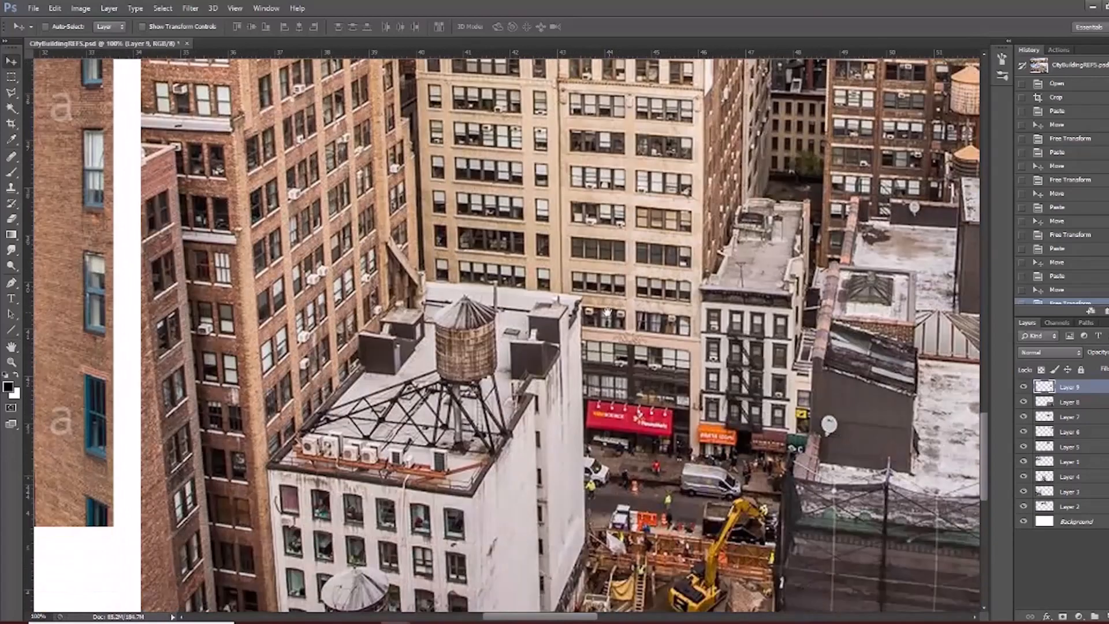
drag(569, 403, 636, 255)
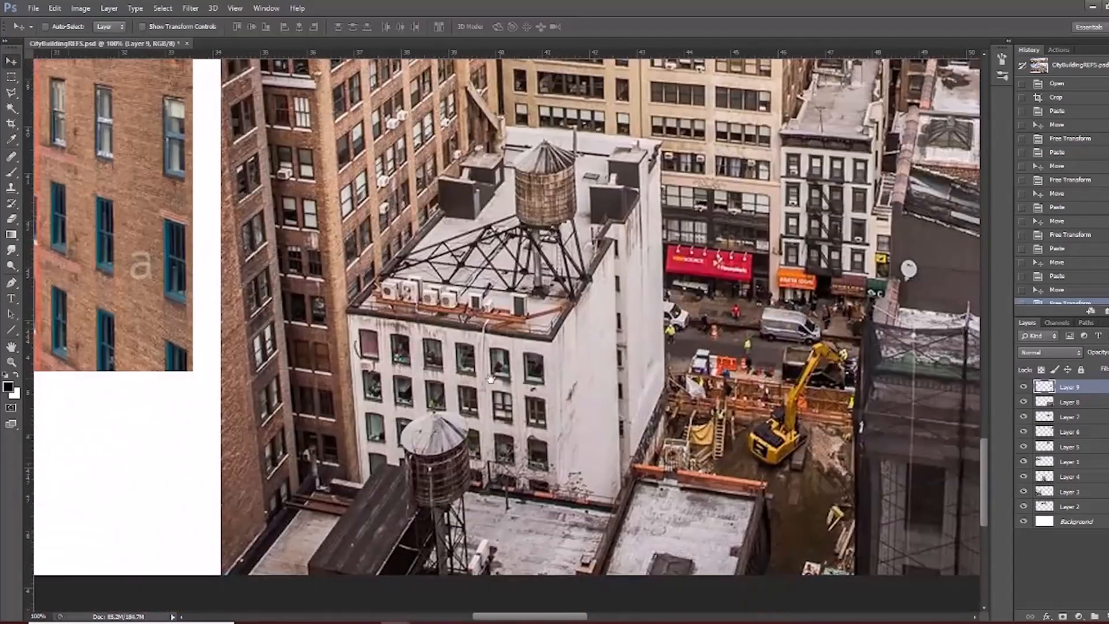
scroll(450, 386, up, 2)
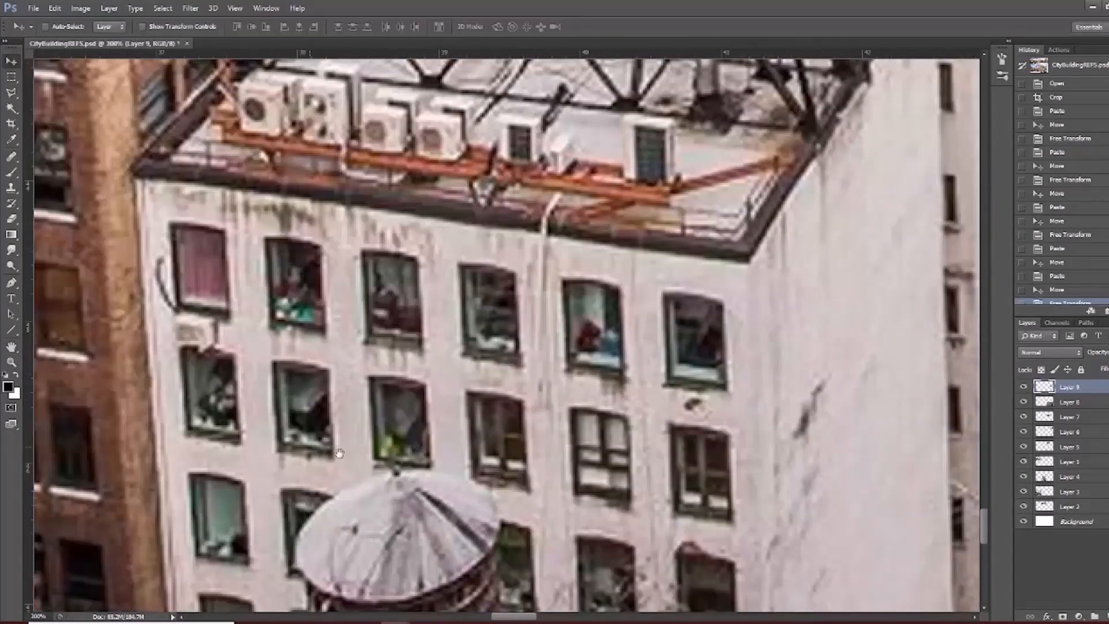
alt+click(464, 386)
drag(448, 237, 435, 525)
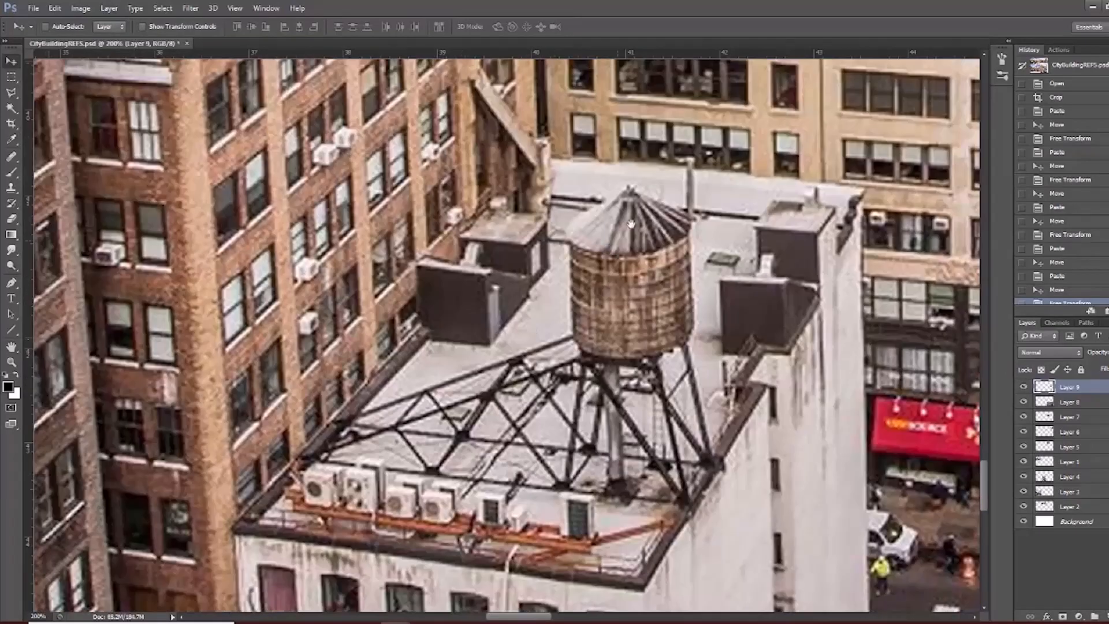
drag(711, 233, 544, 501)
drag(384, 394, 518, 339)
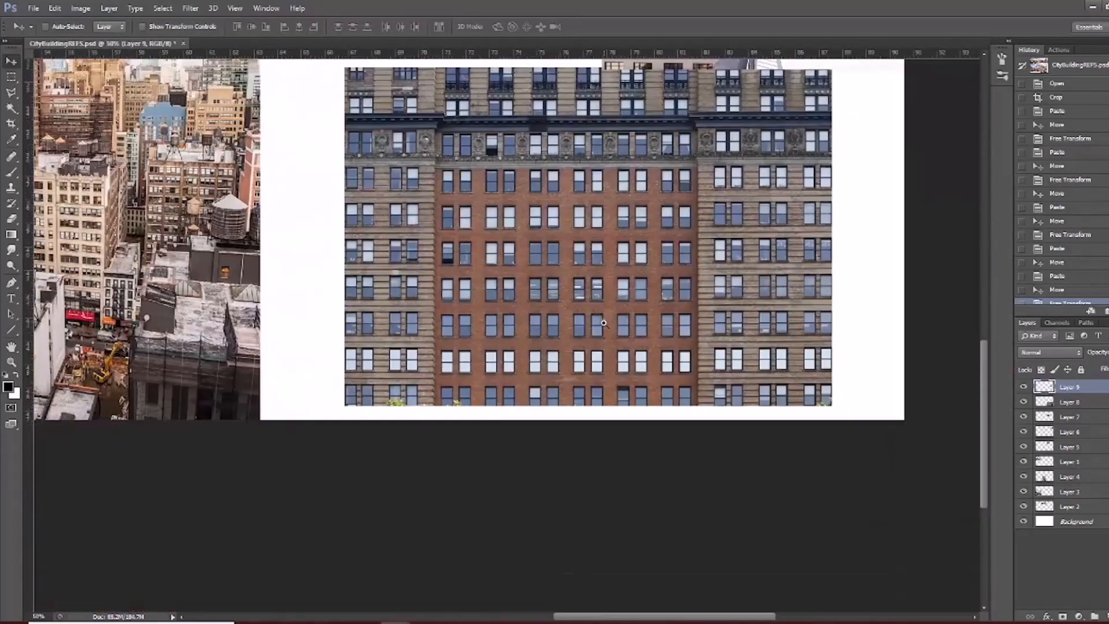
ctrl+click(602, 312)
ctrl+click(601, 312)
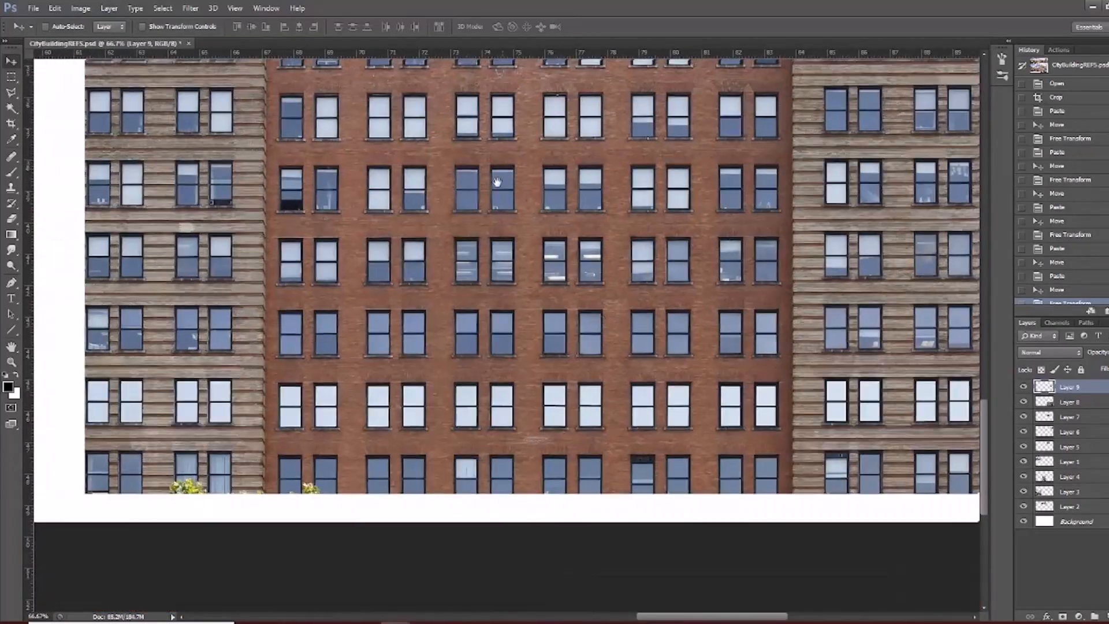
drag(514, 165, 453, 330)
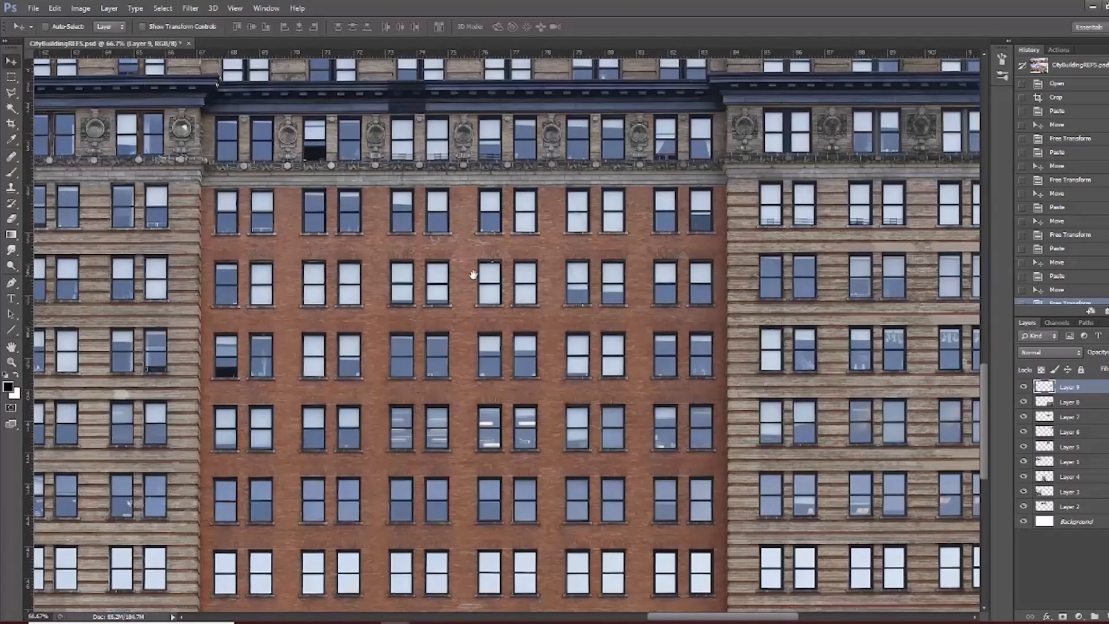
alt+click(580, 244)
key(m)
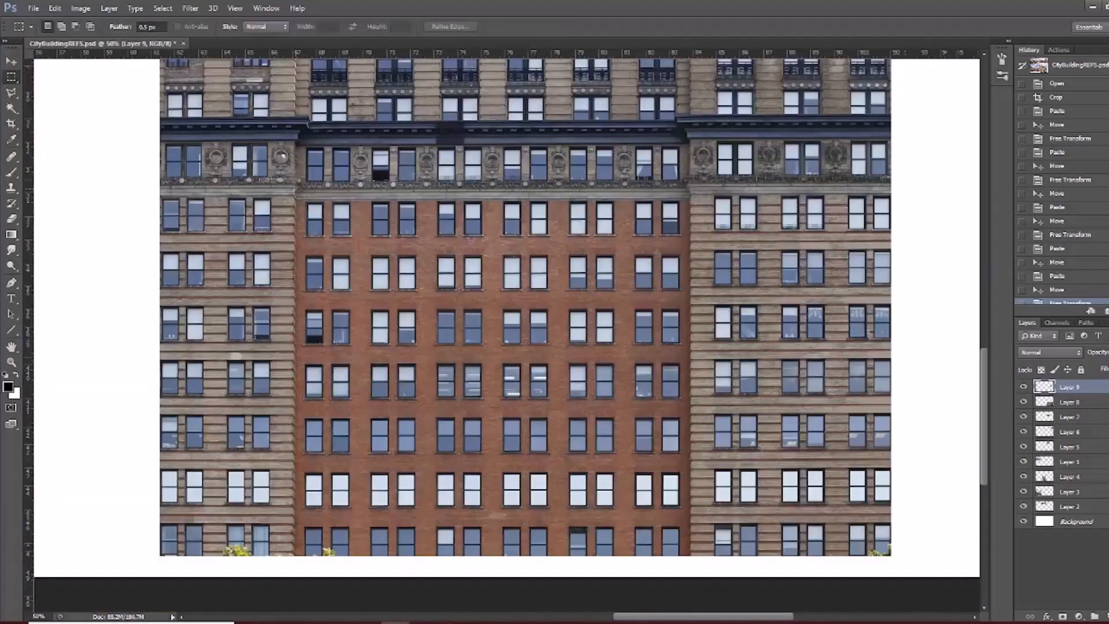
Select the red-brick facade in the reference photo with a rectangular marquee and adjust its midtones with Levels on Layer 8.
drag(296, 187, 689, 557)
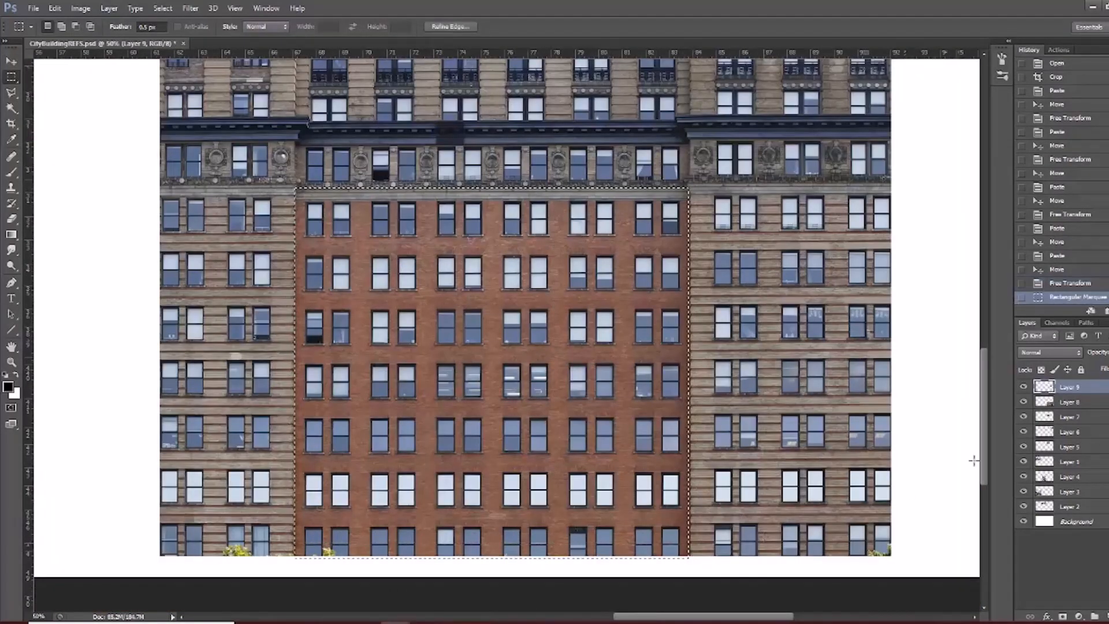
click(1056, 403)
key(ctrl+l)
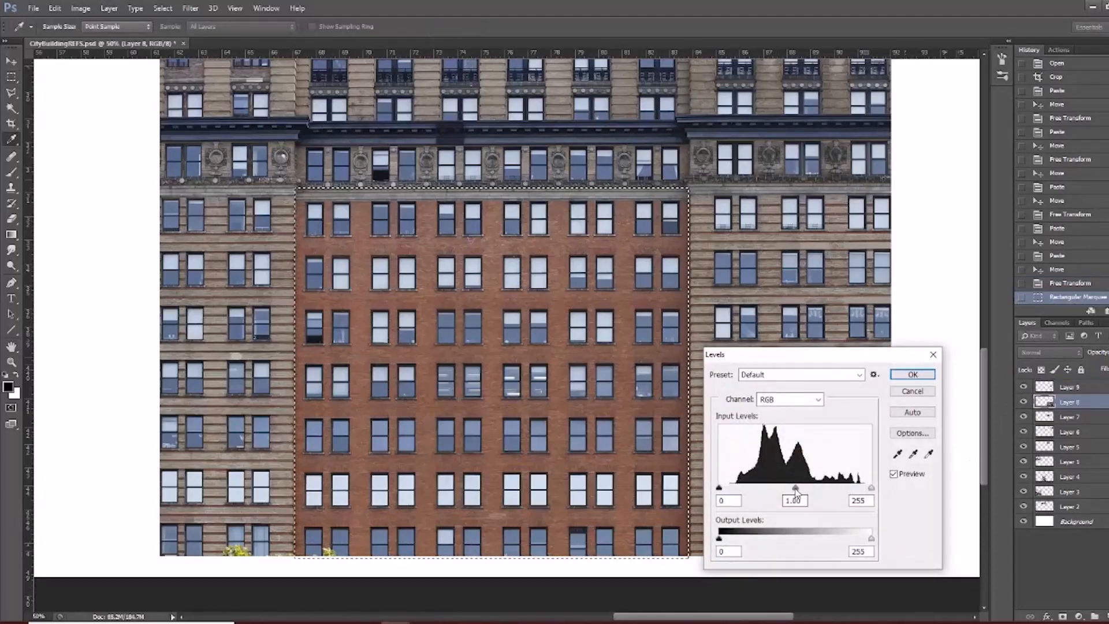
mouse_move(795, 490)
mouse_down()
mouse_move(782, 489)
mouse_move(796, 489)
mouse_up()
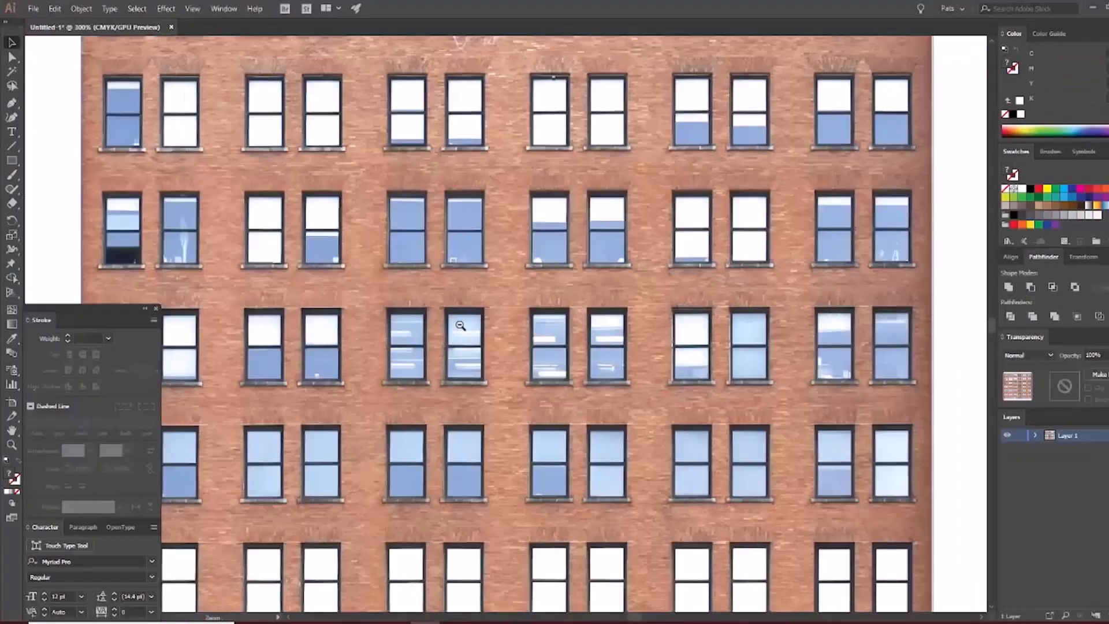
In Illustrator, scale the pasted red-brick facade photo down proportionally and reposition it on the artboard.
alt+click(459, 330)
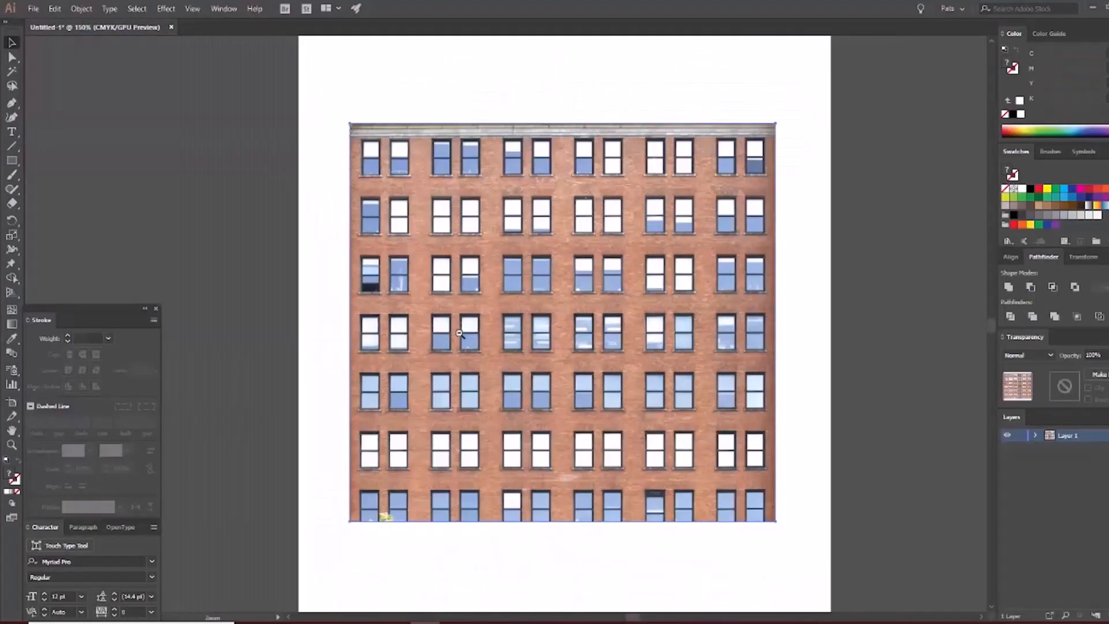
drag(511, 319, 527, 301)
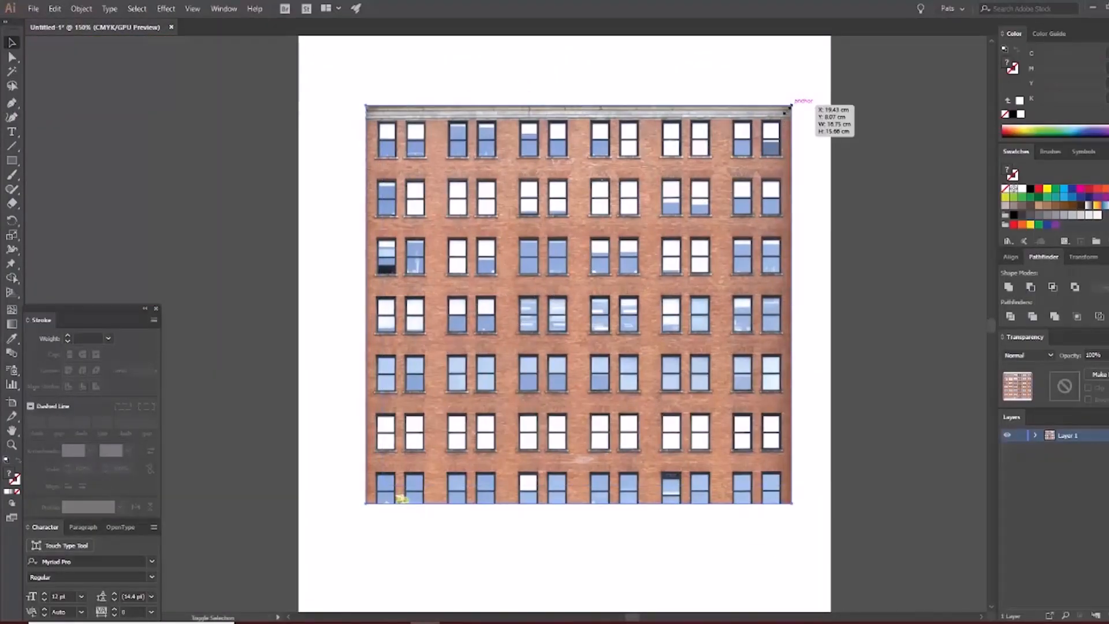
drag(788, 110, 633, 256)
drag(562, 330, 717, 260)
Lower the facade photo's opacity so it serves as a faint tracing guide, and deselect it.
key(ctrl+equal)
key(ctrl+equal)
click(1104, 355)
drag(1101, 374, 1092, 378)
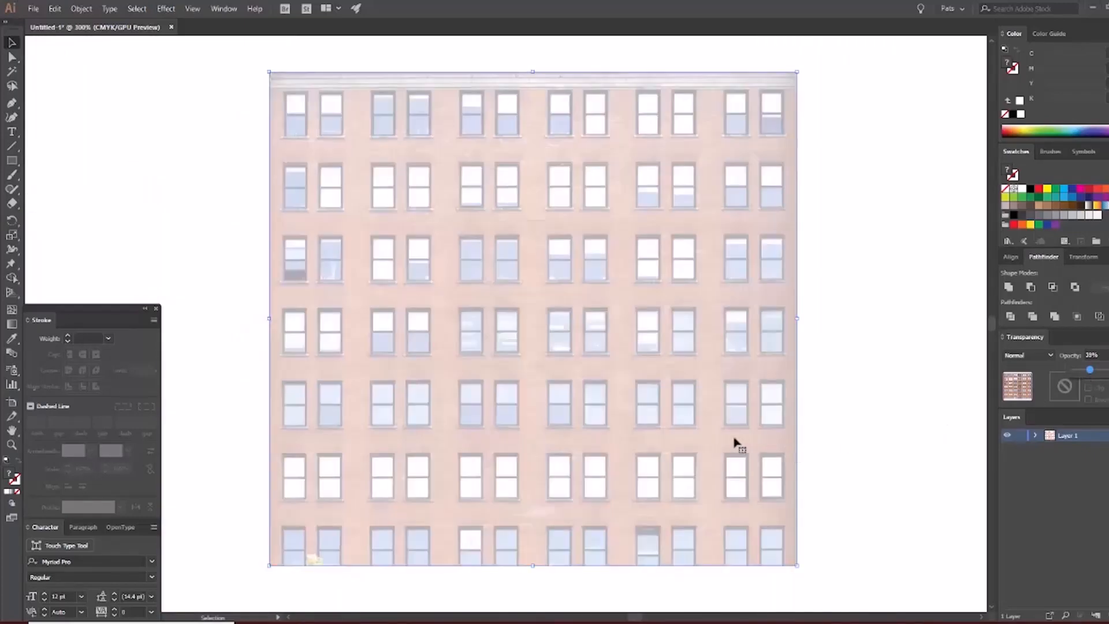
click(252, 202)
Trace the facade's top-left window with an unfilled black rectangle and set its stroke weight to 0.75 pt.
key(m)
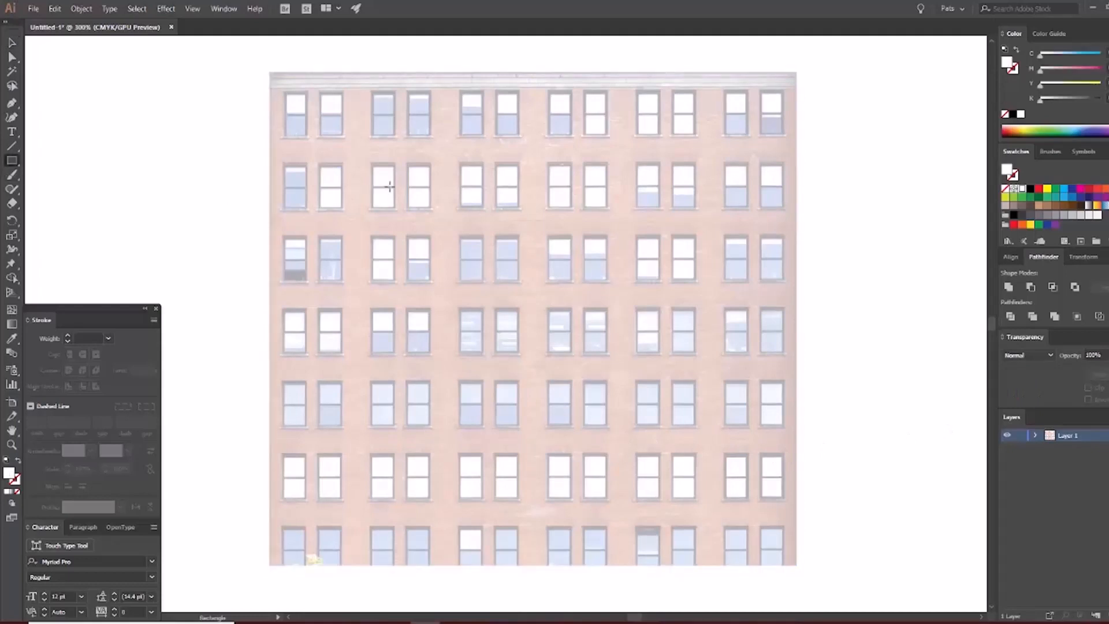
ctrl+click(291, 161)
ctrl+click(295, 161)
drag(726, 396, 413, 326)
ctrl+click(344, 231)
drag(454, 296, 392, 290)
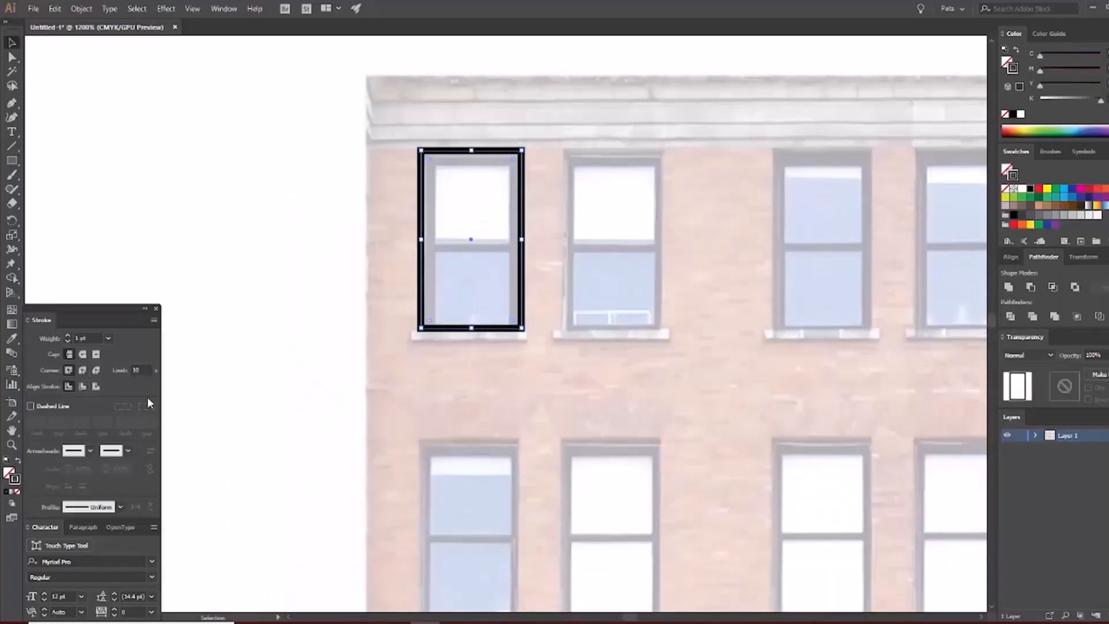
click(108, 339)
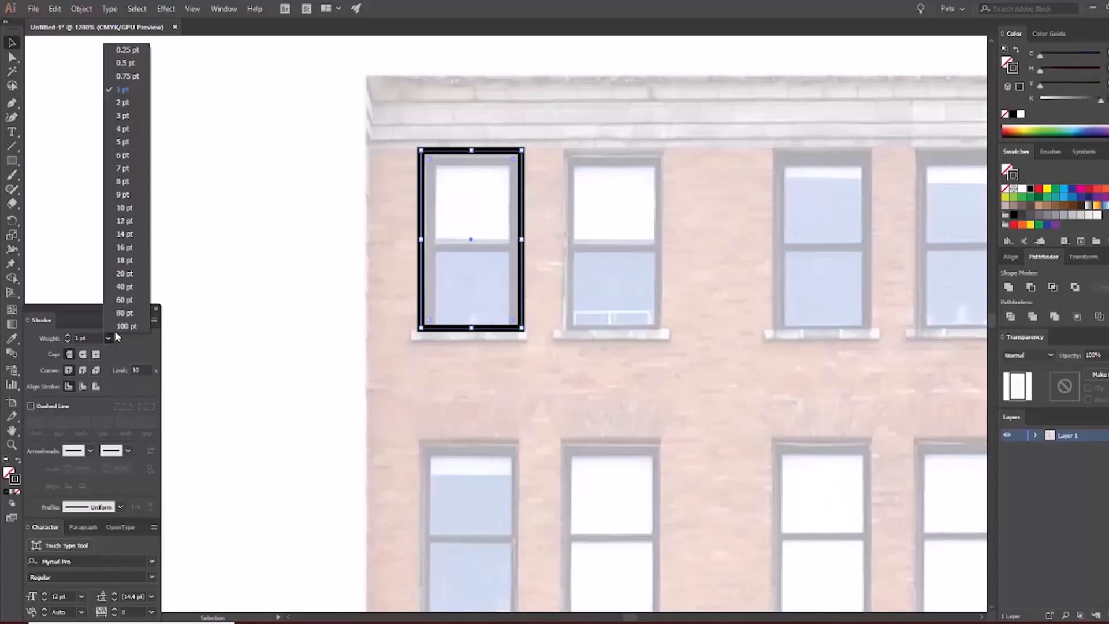
click(126, 76)
Copy the window outline downward and reshape it into a sill, adding an inner frame and middle bar to the window.
key(ctrl+equal)
key(m)
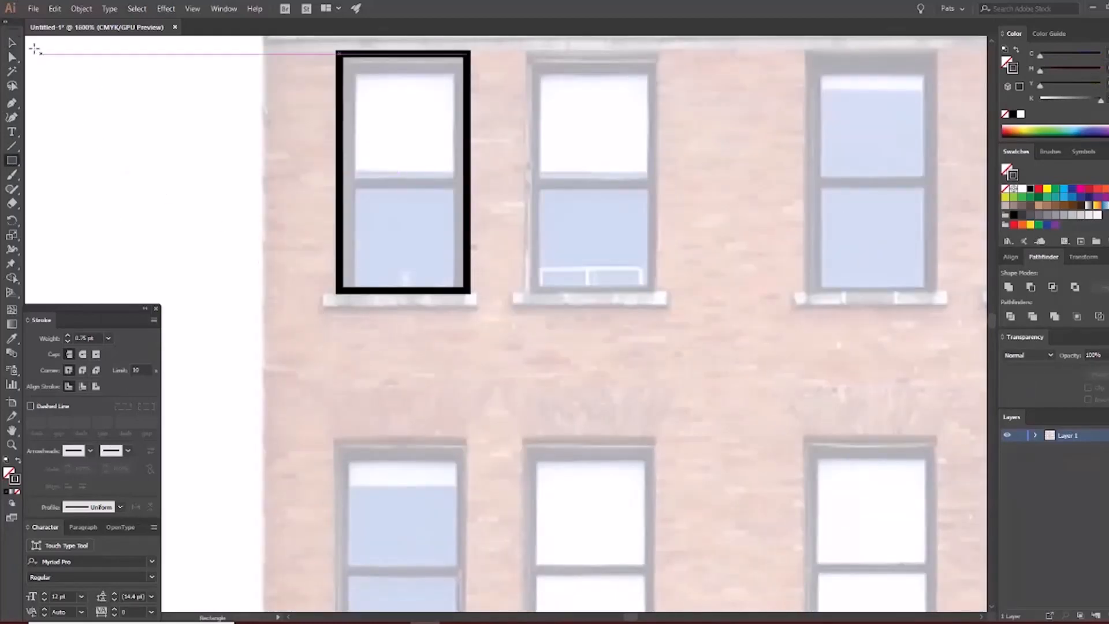
key(a)
key(v)
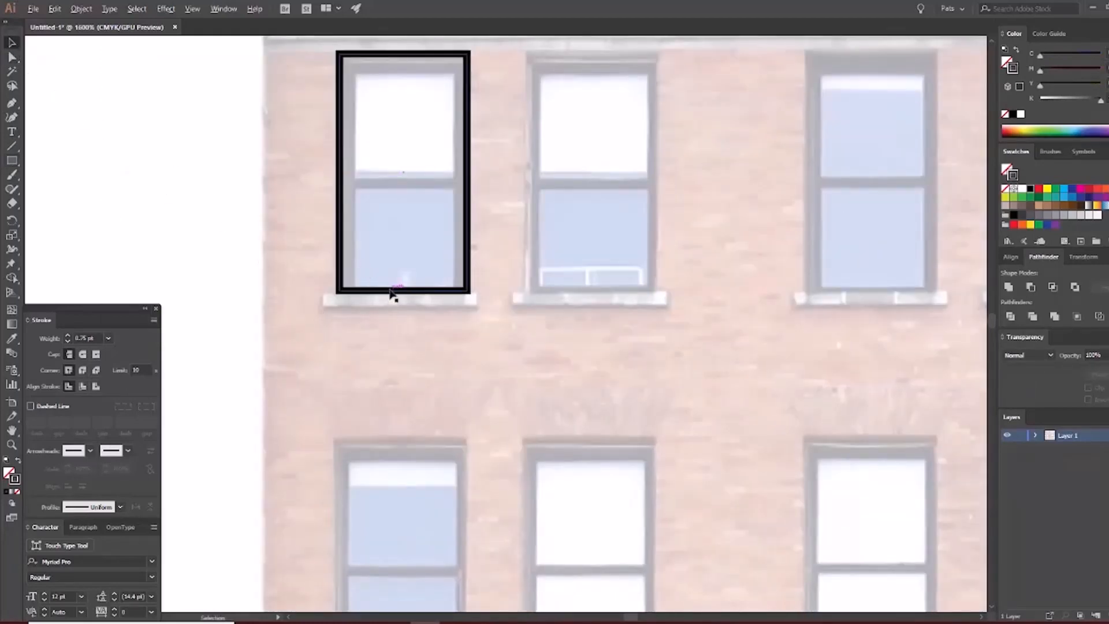
drag(393, 291, 391, 310)
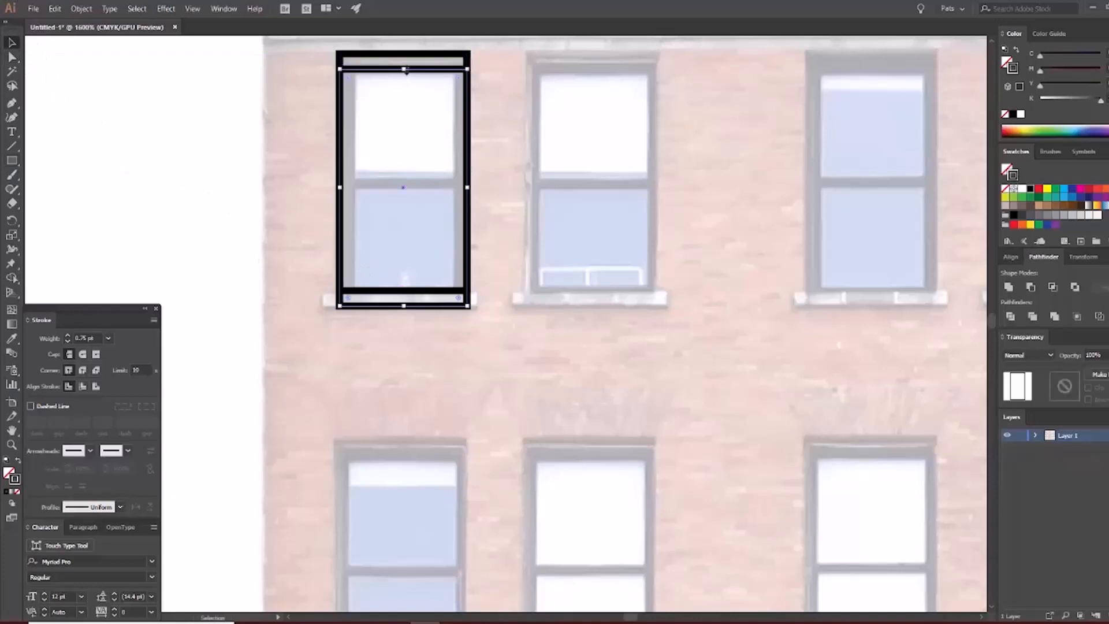
drag(406, 70, 323, 298)
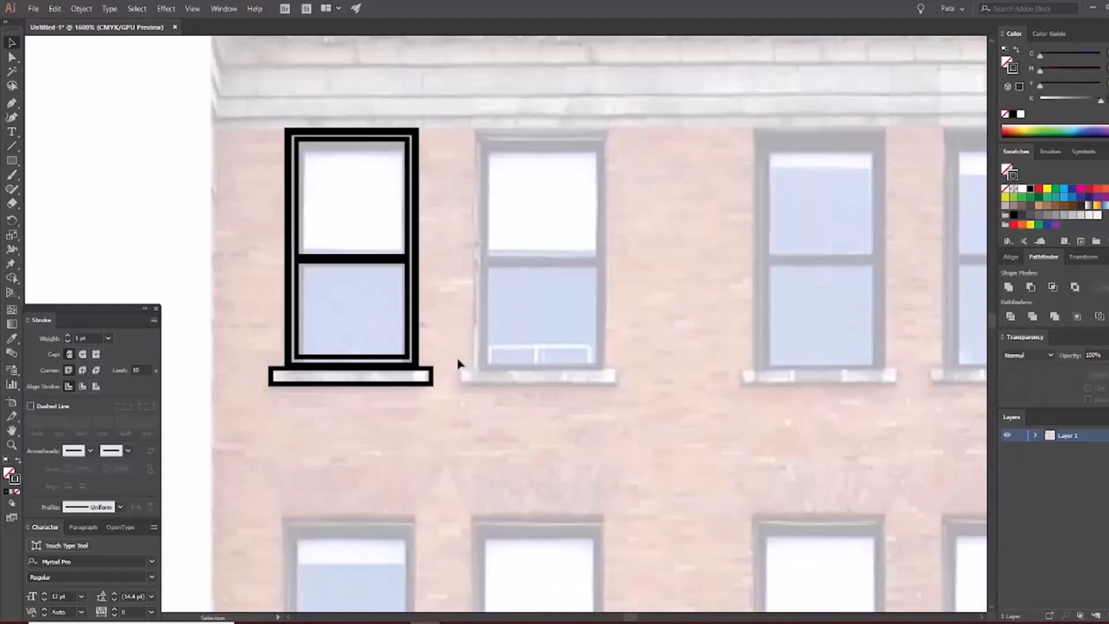
Expand the fill and stroke of the whole traced window and unite its parts into one shape.
drag(477, 437, 228, 99)
click(77, 8)
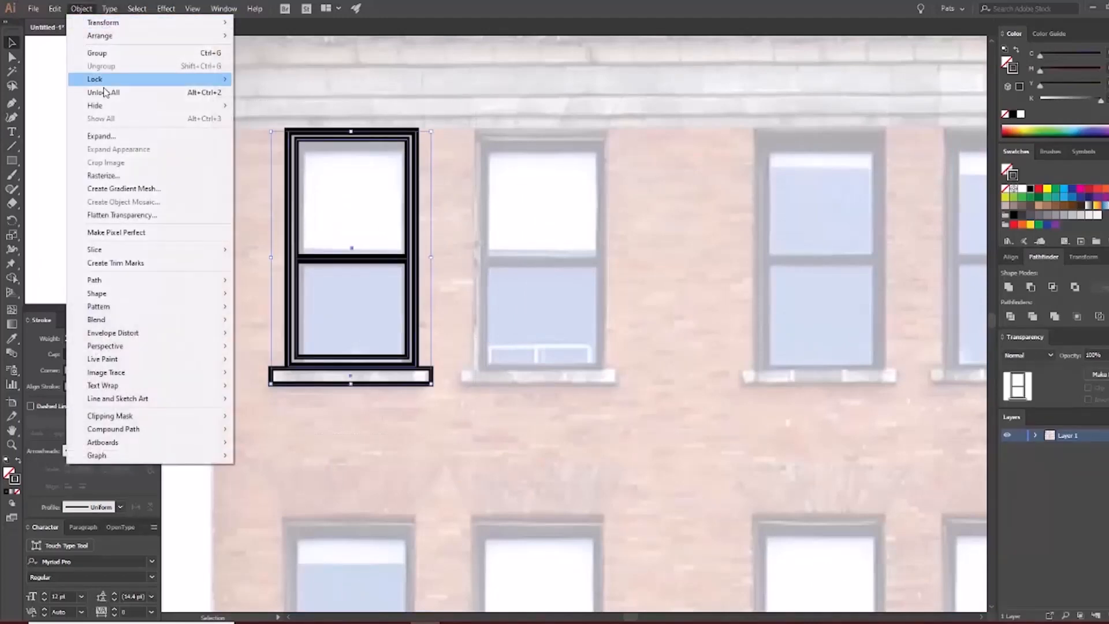
click(109, 140)
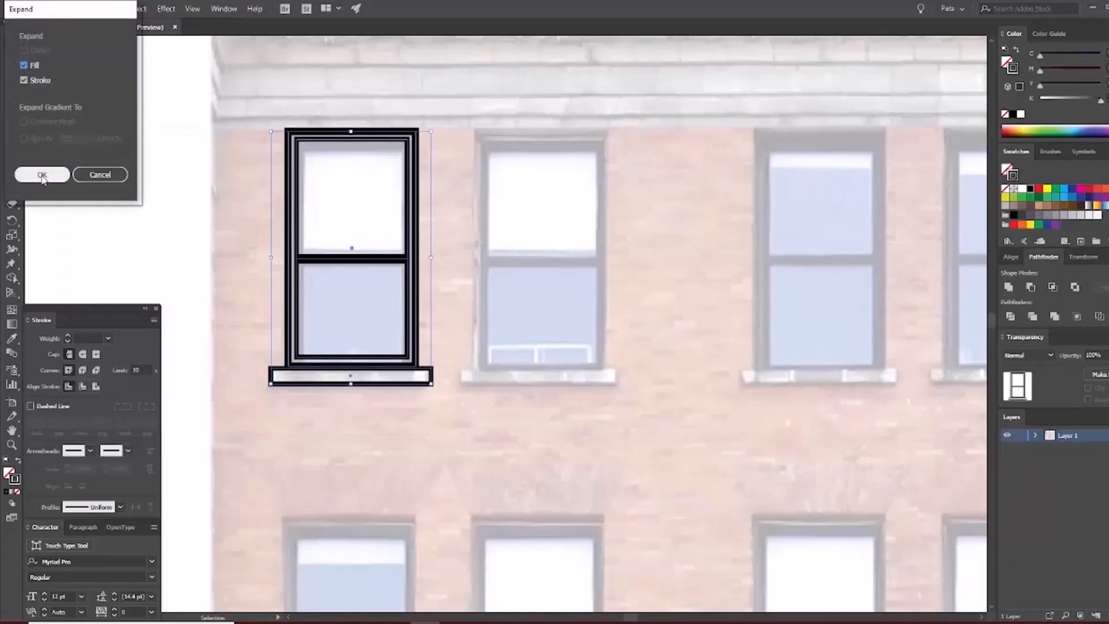
click(41, 174)
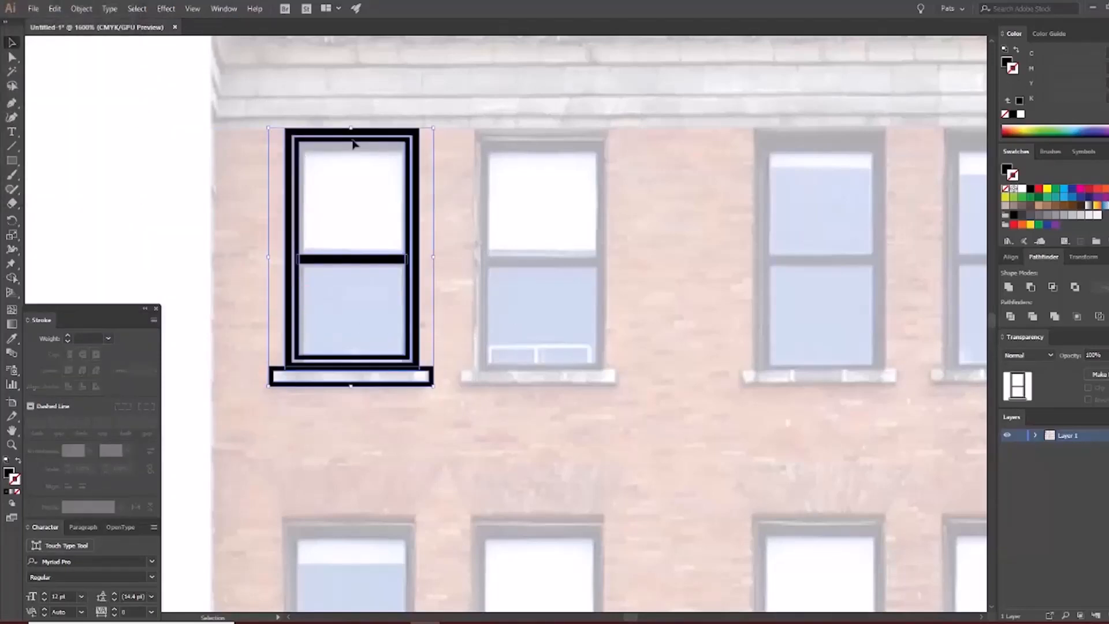
click(1009, 289)
click(461, 340)
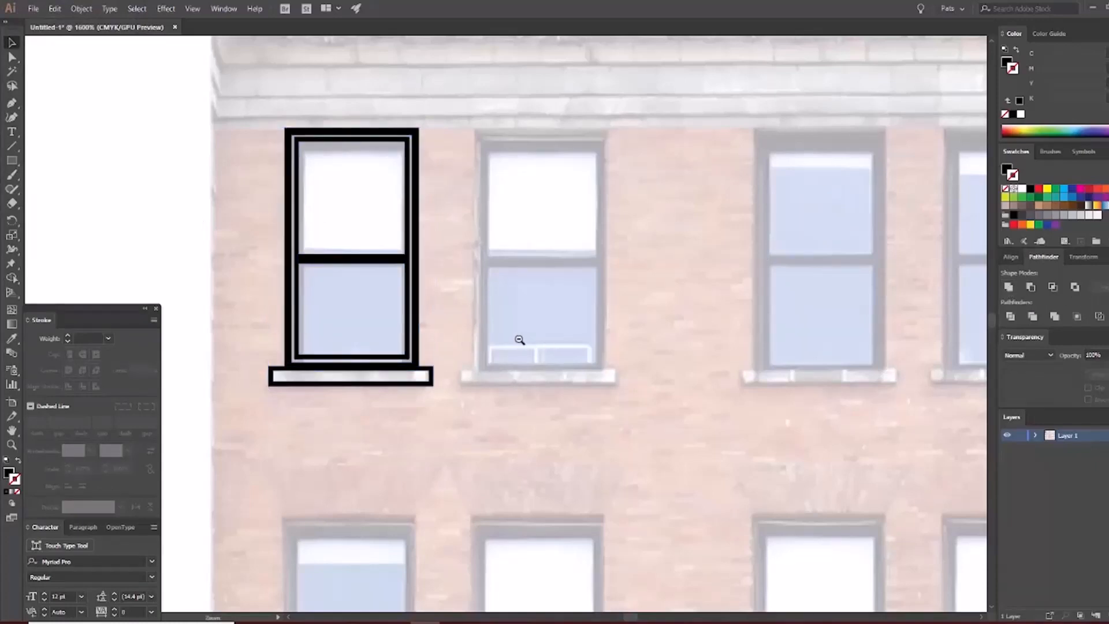
Duplicate the traced window onto its neighbour and copy the pair onto the second row.
key(ctrl+minus)
drag(549, 346, 482, 355)
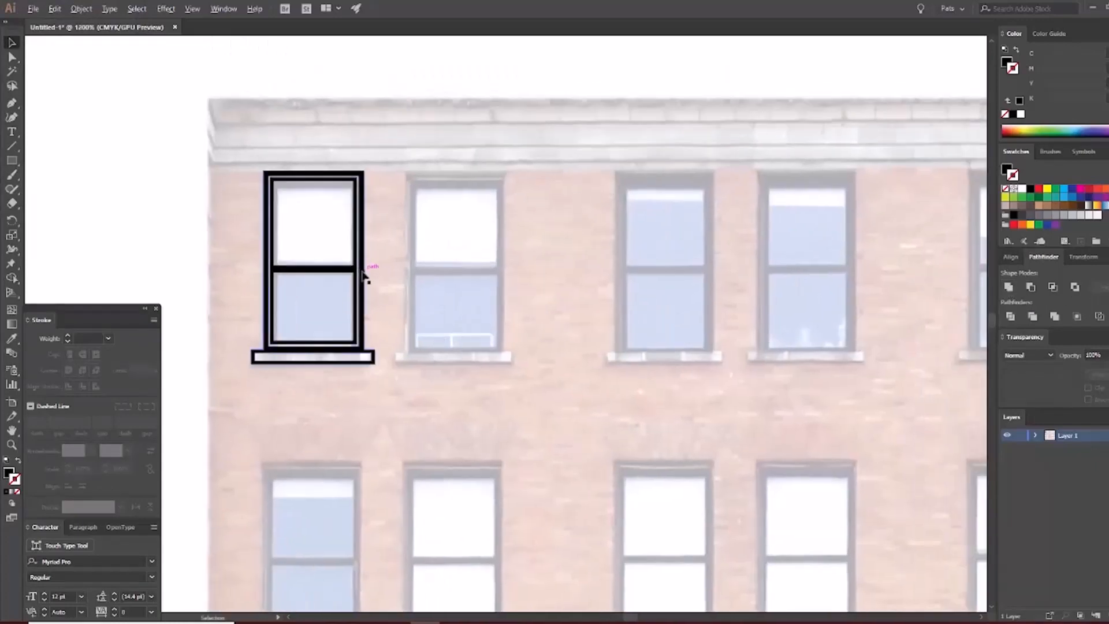
drag(362, 274, 508, 285)
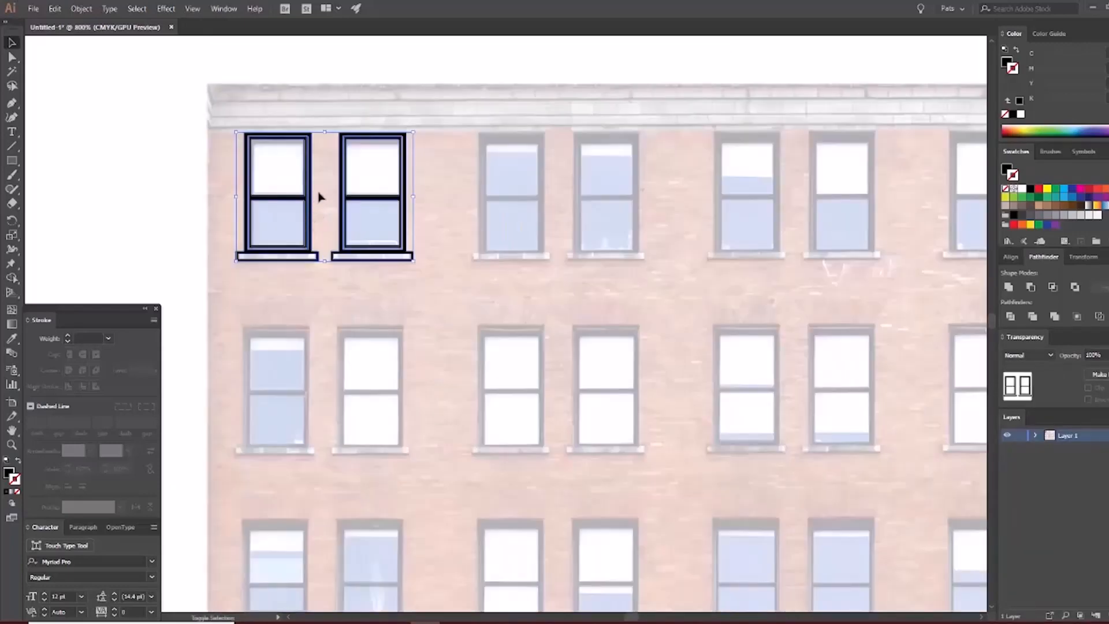
drag(310, 143, 325, 335)
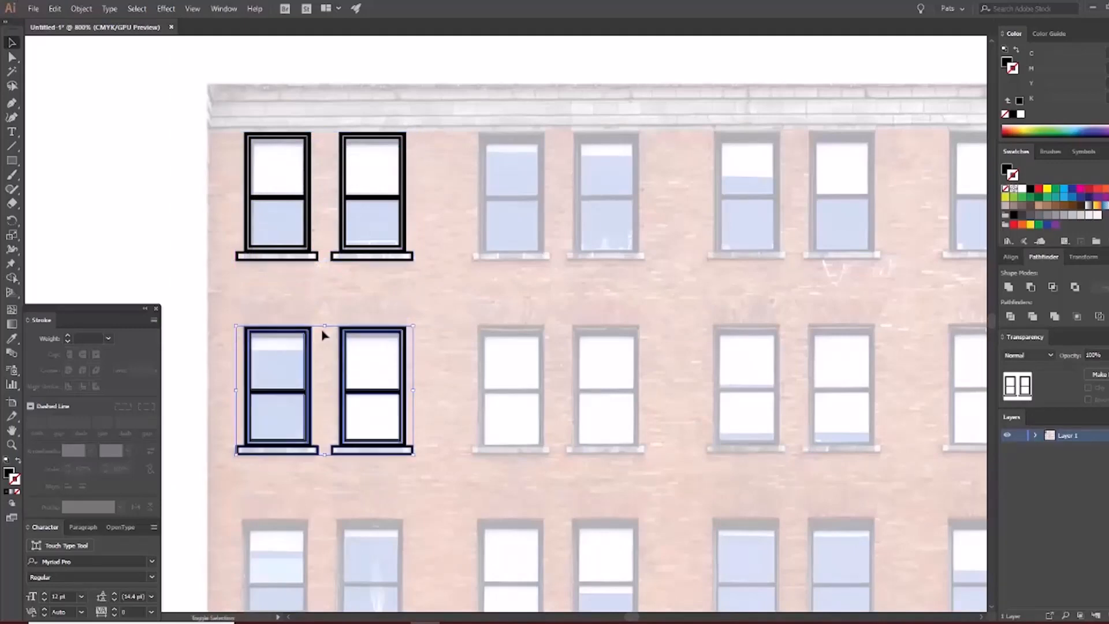
Repeat the downward copy of the window pair to fill the first column past the photo's lower edge.
drag(410, 469, 473, 310)
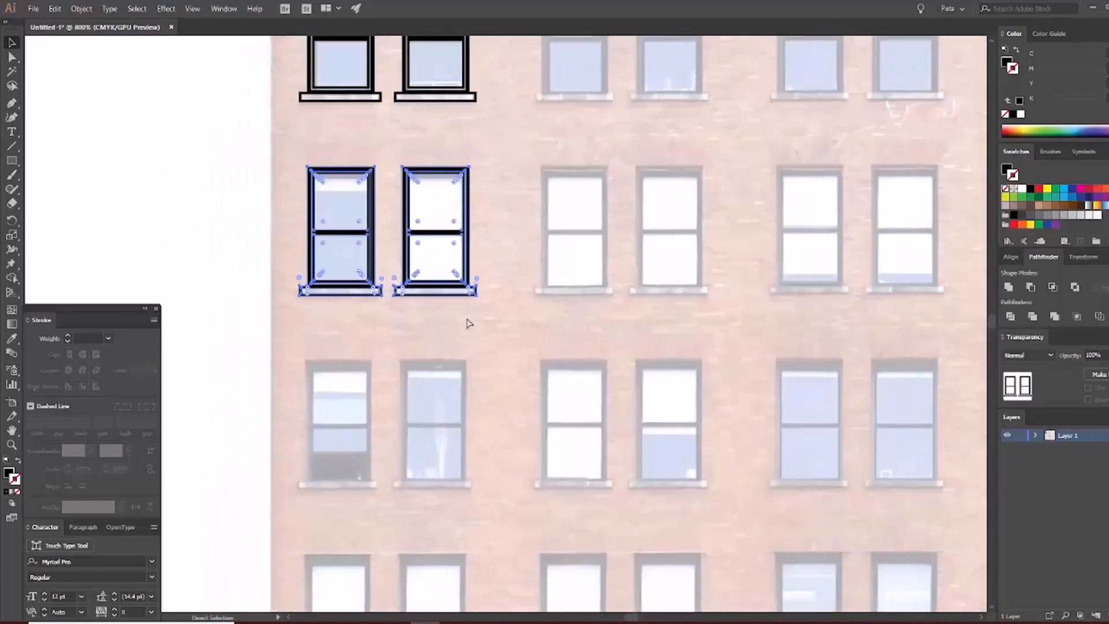
key(ctrl+d)
key(ctrl+d)
scroll(503, 312, down, 3)
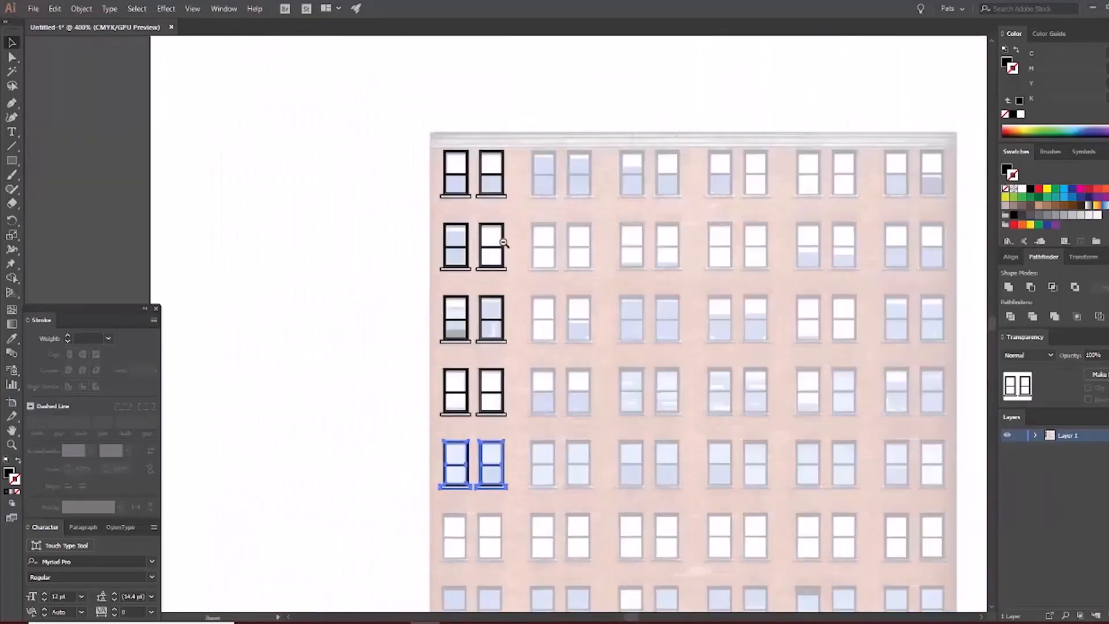
key(ctrl+d)
key(ctrl+d)
key(ctrl+d)
key(ctrl+d)
scroll(507, 300, down, 5)
scroll(508, 300, right, 2)
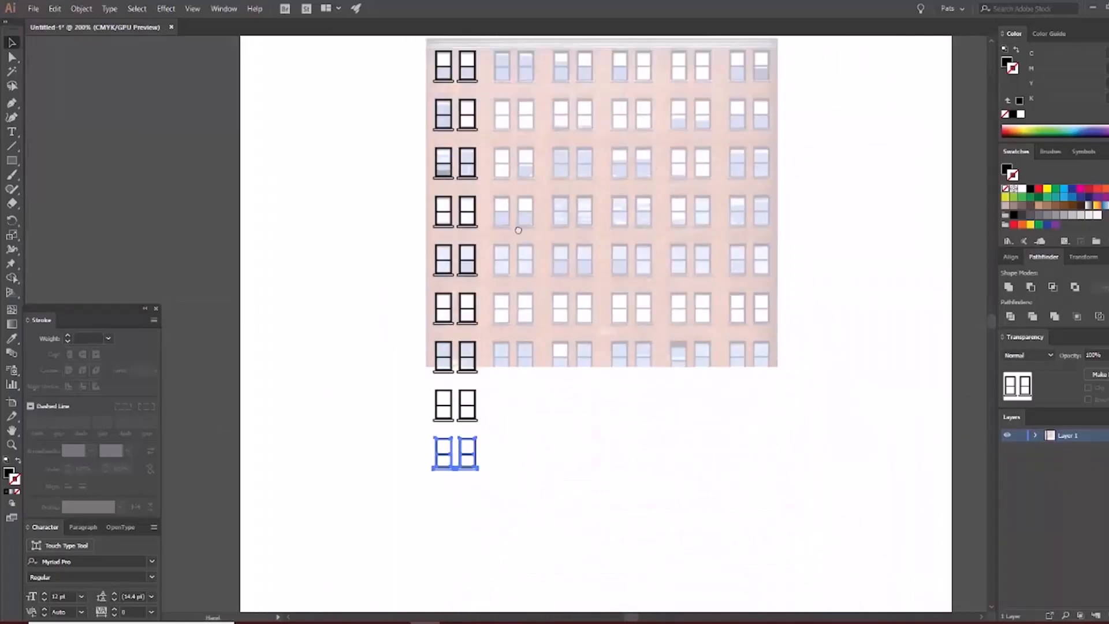
Extend the column of window pairs further down, select it all and copy it onto the facade's second column.
drag(505, 337, 416, 541)
key(ctrl+a)
ctrl+click(381, 289)
ctrl+click(382, 290)
ctrl+click(382, 290)
drag(733, 379, 200, 163)
scroll(403, 186, up, 1)
drag(425, 248, 661, 279)
Repeat the sideways copy of the window column until the grid has eight columns of window pairs.
scroll(690, 436, down, 4)
scroll(641, 349, left, 3)
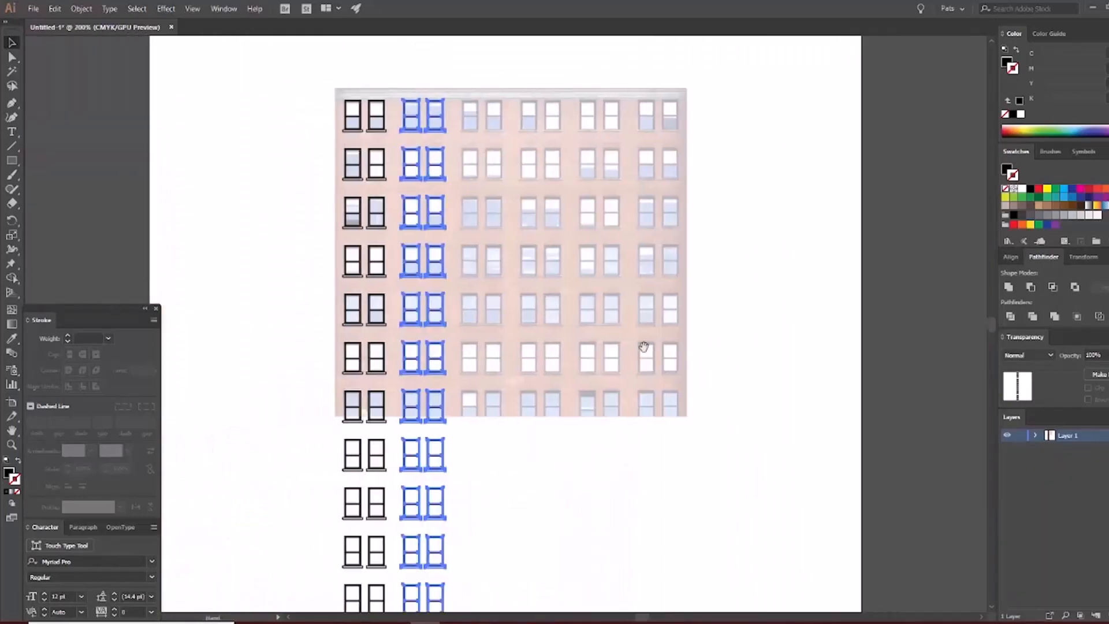
key(ctrl+d)
key(ctrl+d)
key(ctrl+d)
key(ctrl+d)
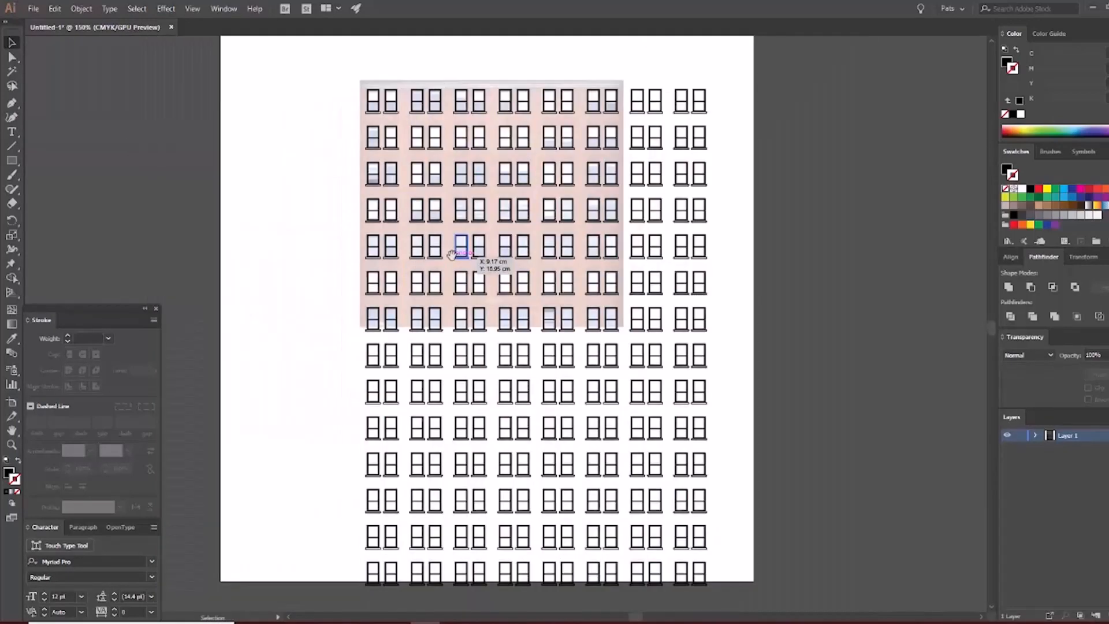
Copy the whole window grid and paste it as pixels into MilesMorales_main2_WindowsTest.psd in Photoshop.
drag(721, 496, 732, 588)
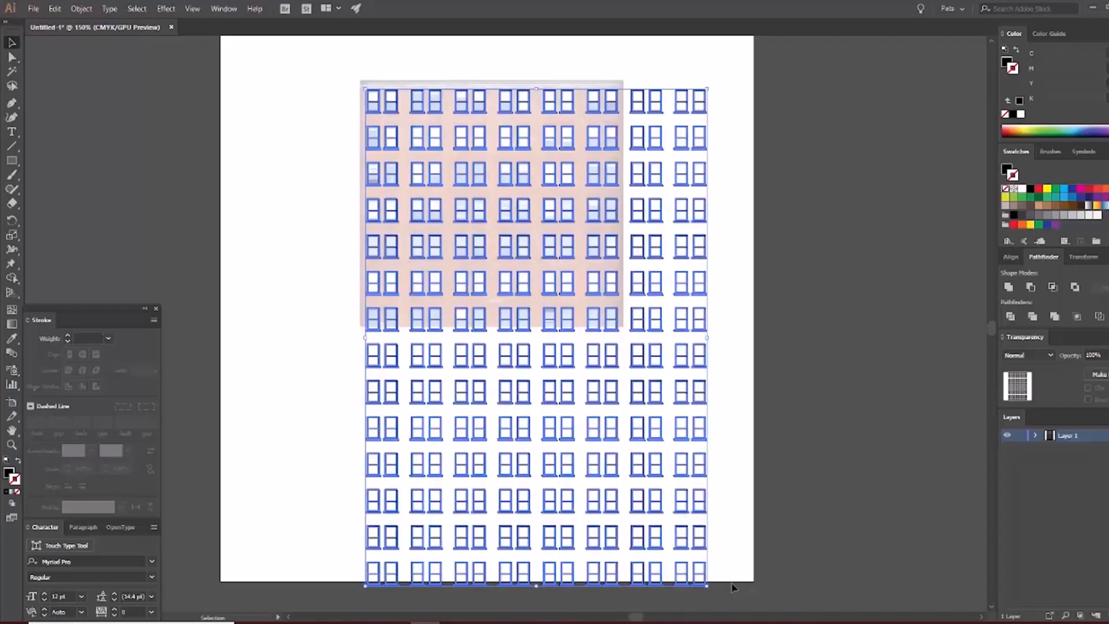
key(alt+Tab)
key(ctrl+v)
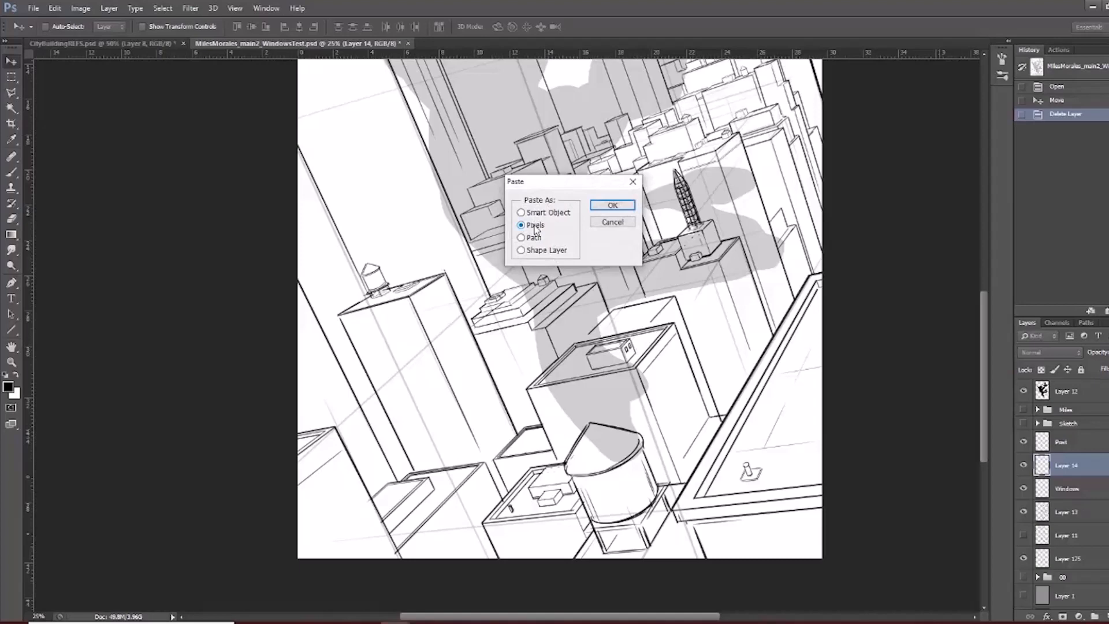
click(612, 206)
Rename the pasted grid layer Windows, duplicate it and hide the original.
double_click(1068, 465)
text(Windows)
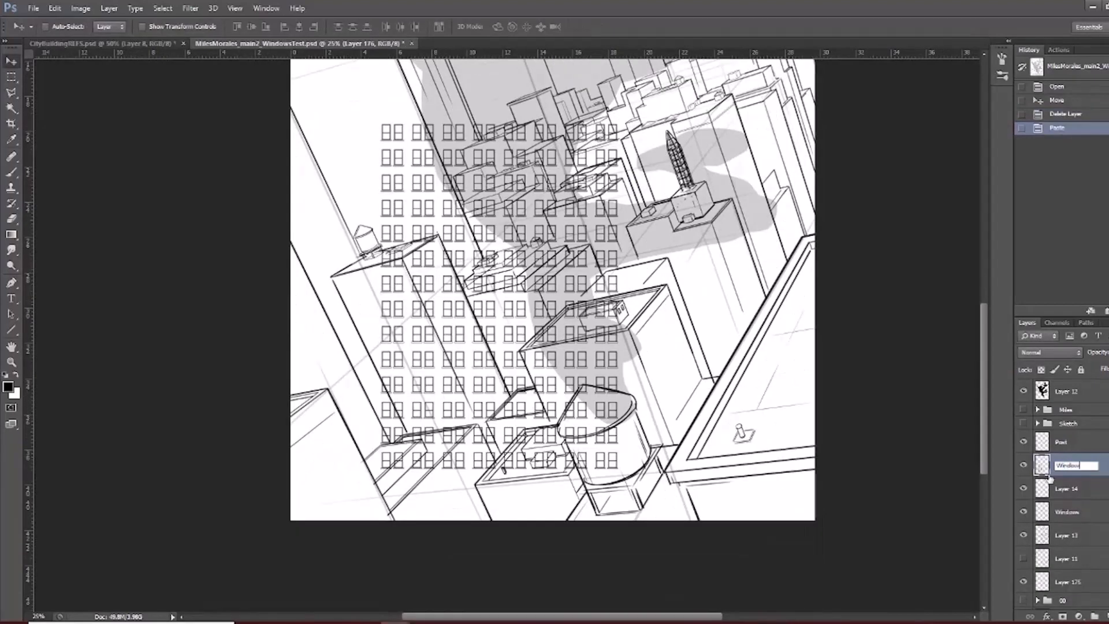
key(Return)
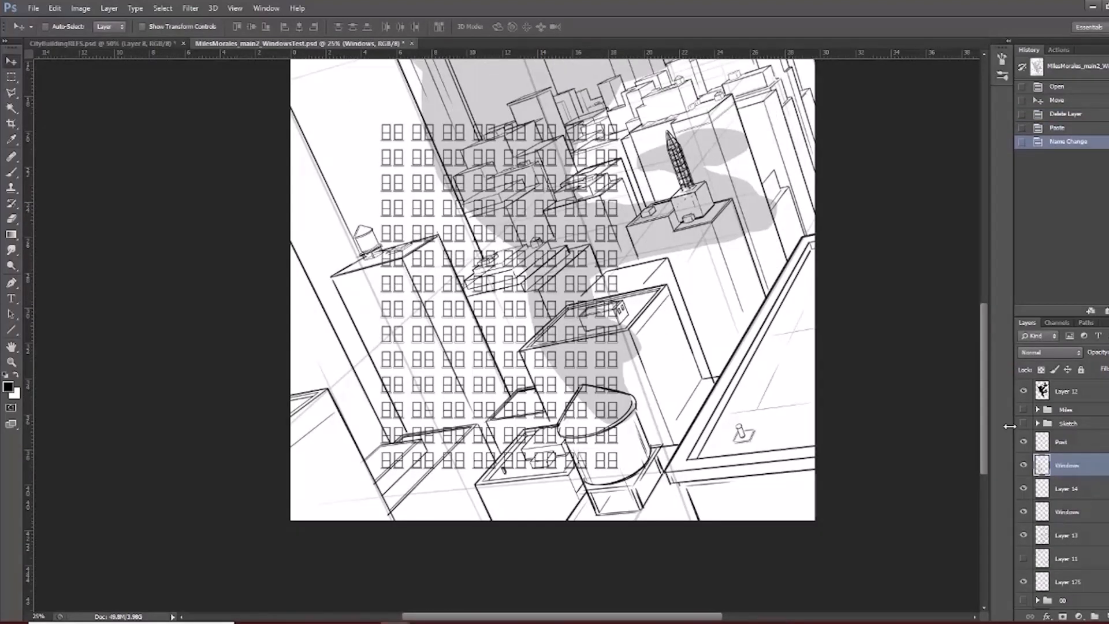
key(ctrl+j)
click(1023, 488)
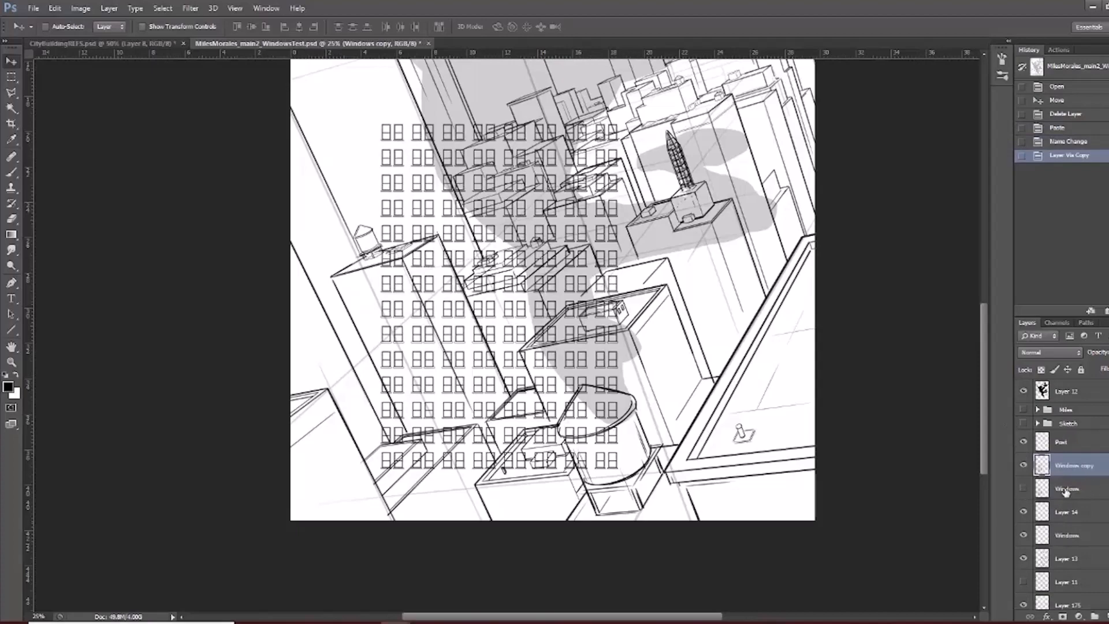
Scale the Windows copy grid to about 55%, rotate it about -19.5° and move it onto the tall water-tower building.
key(ctrl+plus)
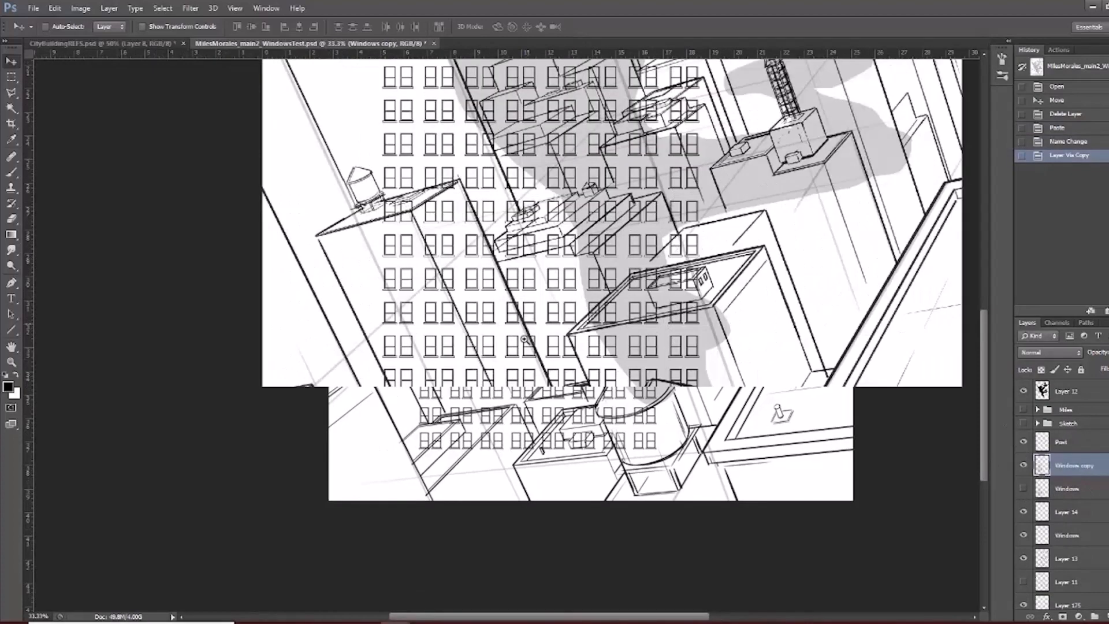
drag(482, 415, 508, 352)
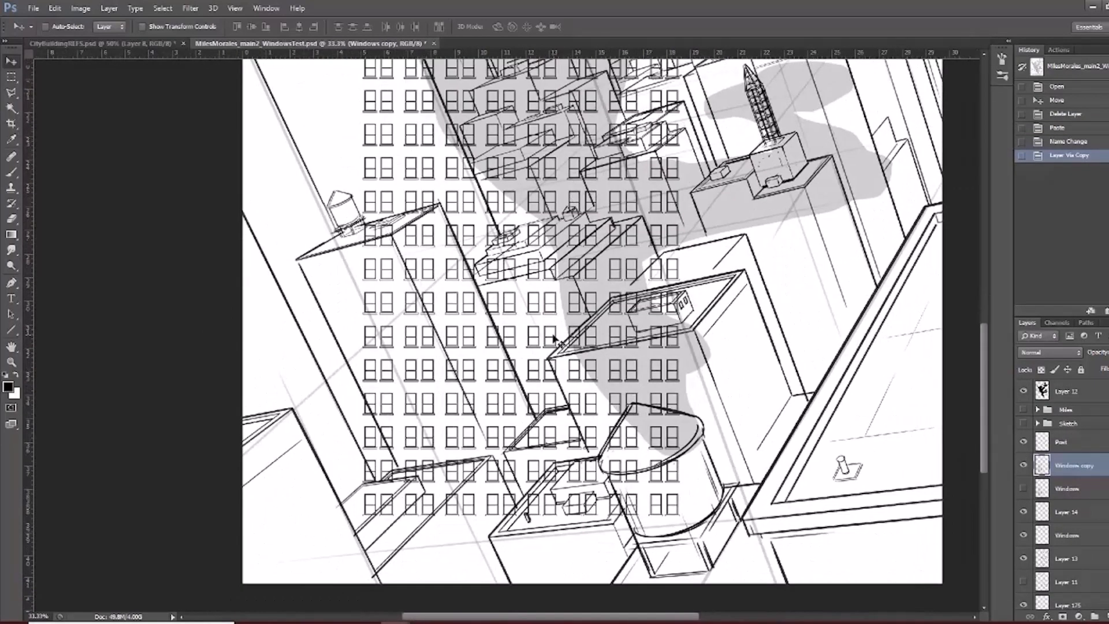
key(ctrl+t)
drag(630, 225, 625, 131)
drag(648, 94, 508, 300)
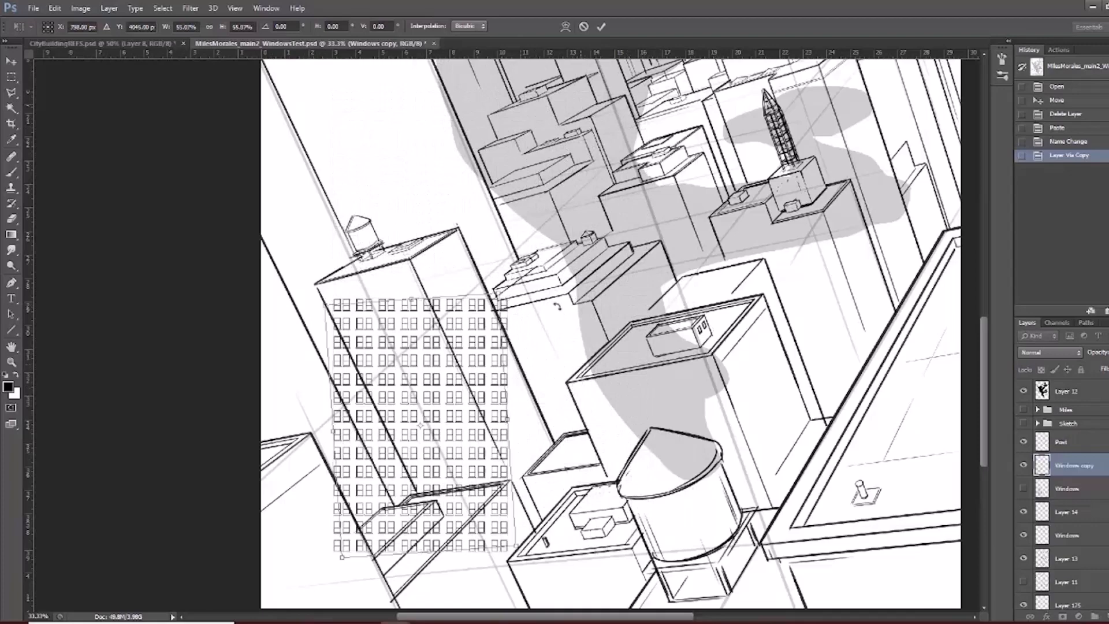
drag(590, 376, 581, 323)
key(ctrl+plus)
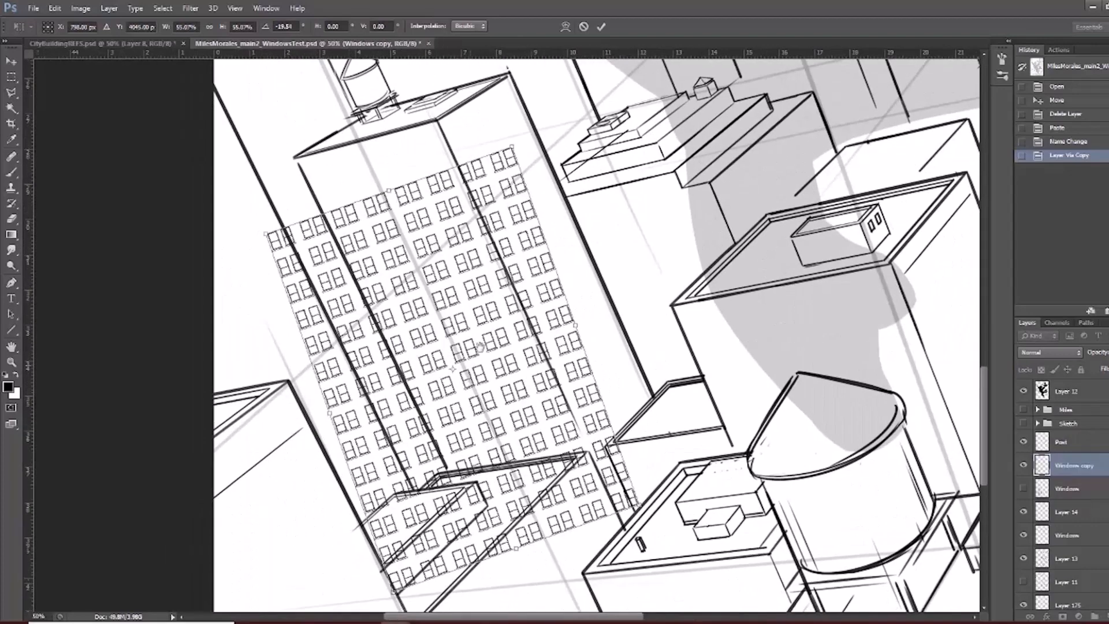
drag(452, 294, 482, 229)
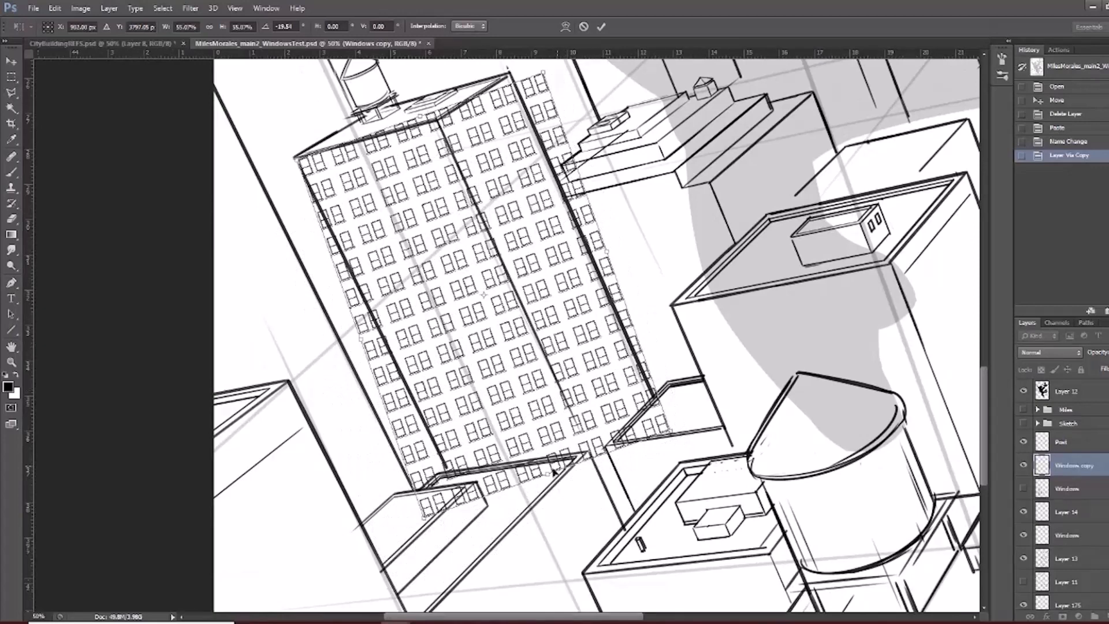
Squeeze and skew the window grid so its sides and top follow the edges of the water-tower building's front face.
drag(550, 478, 562, 403)
drag(620, 218, 509, 270)
scroll(497, 340, up, 1)
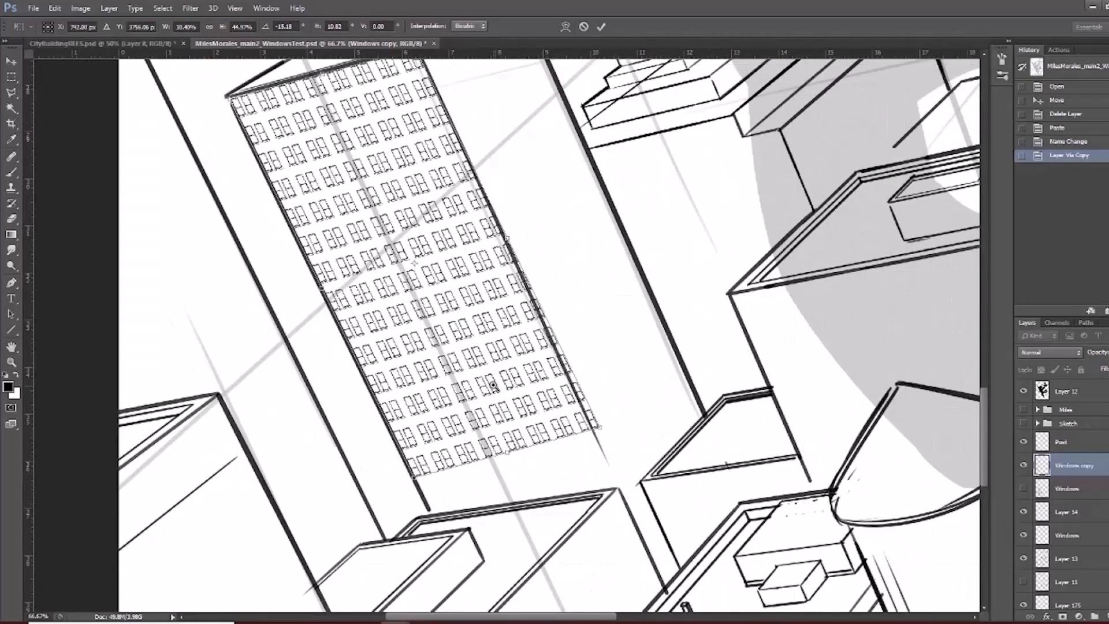
scroll(483, 325, up, 3)
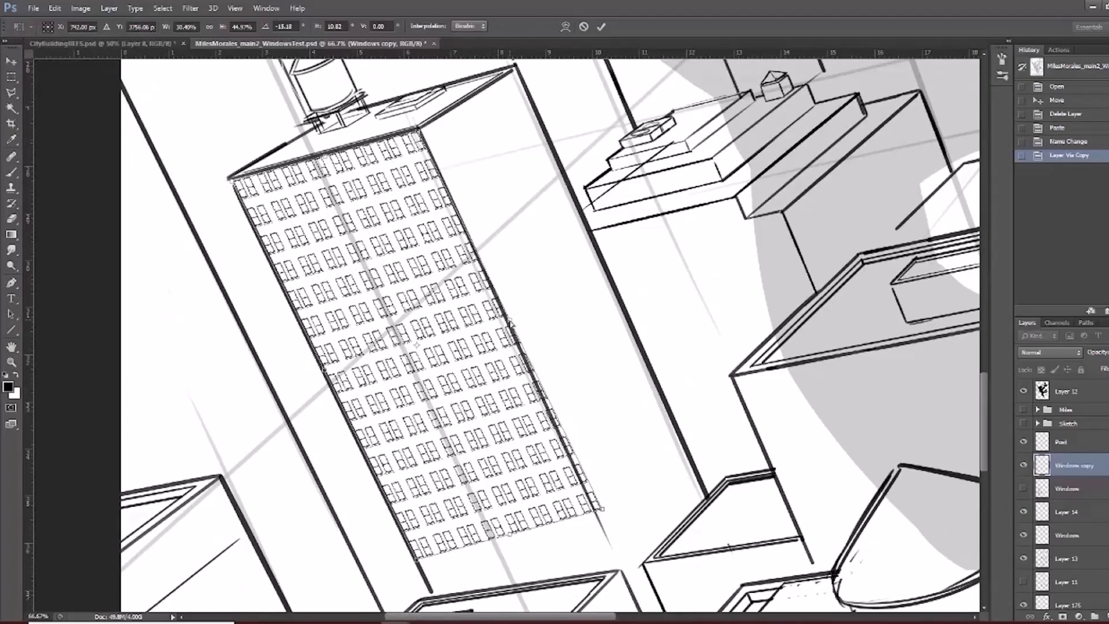
drag(508, 322, 641, 316)
key(ctrl+z)
mouse_move(578, 442)
mouse_down()
mouse_move(555, 375)
mouse_move(632, 439)
mouse_move(715, 352)
mouse_move(465, 277)
mouse_move(479, 239)
mouse_move(624, 425)
mouse_move(572, 404)
mouse_move(572, 382)
mouse_move(595, 445)
mouse_move(569, 414)
mouse_move(575, 426)
mouse_up()
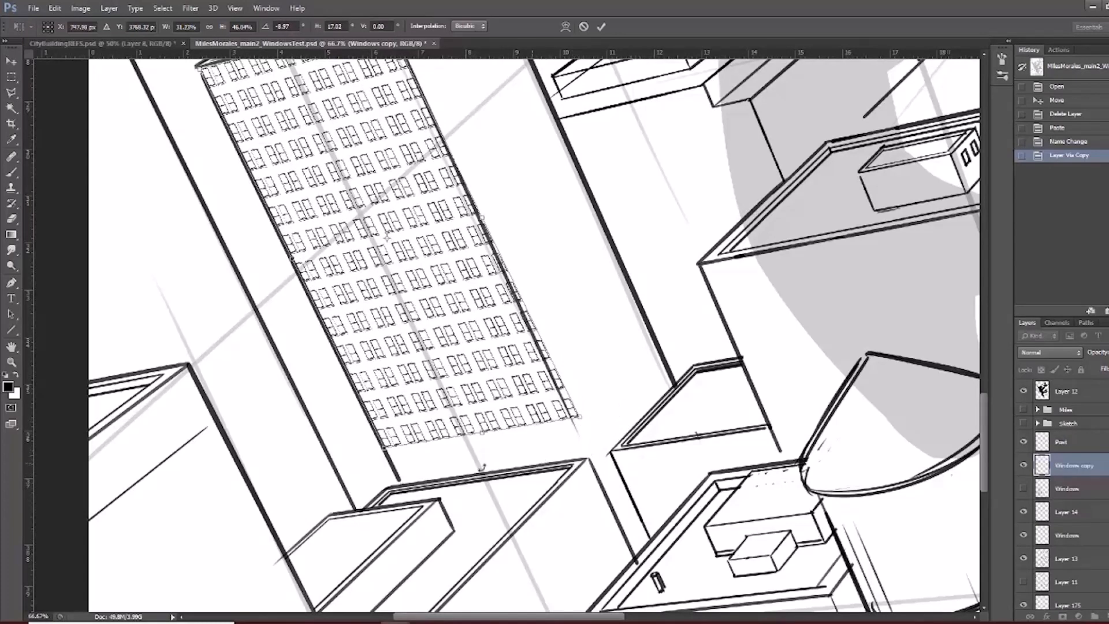
drag(501, 383, 507, 449)
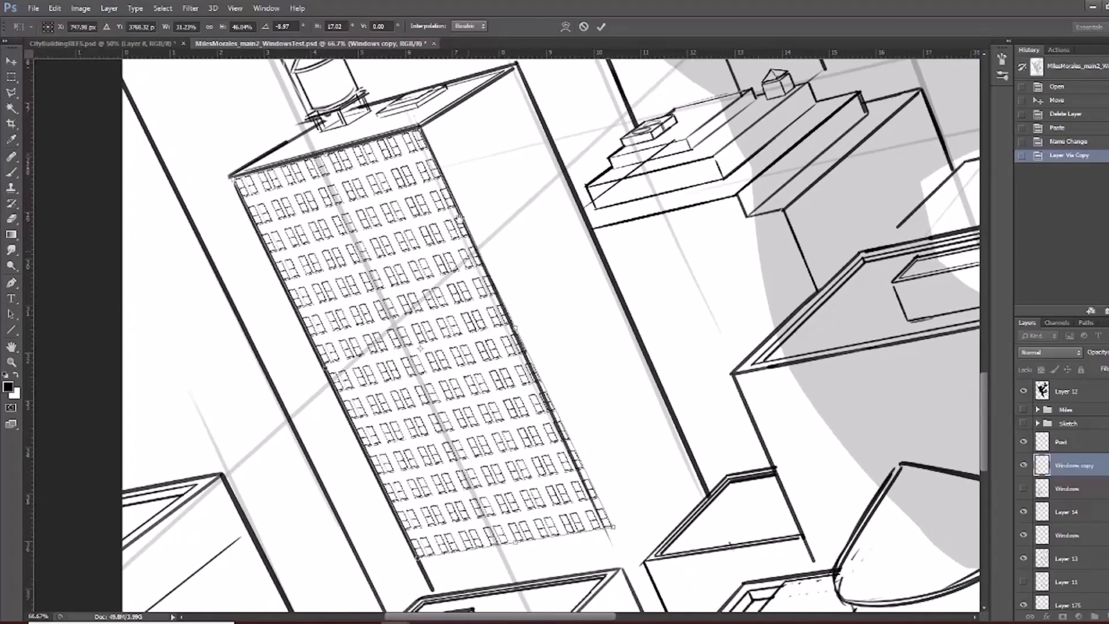
drag(436, 336, 437, 333)
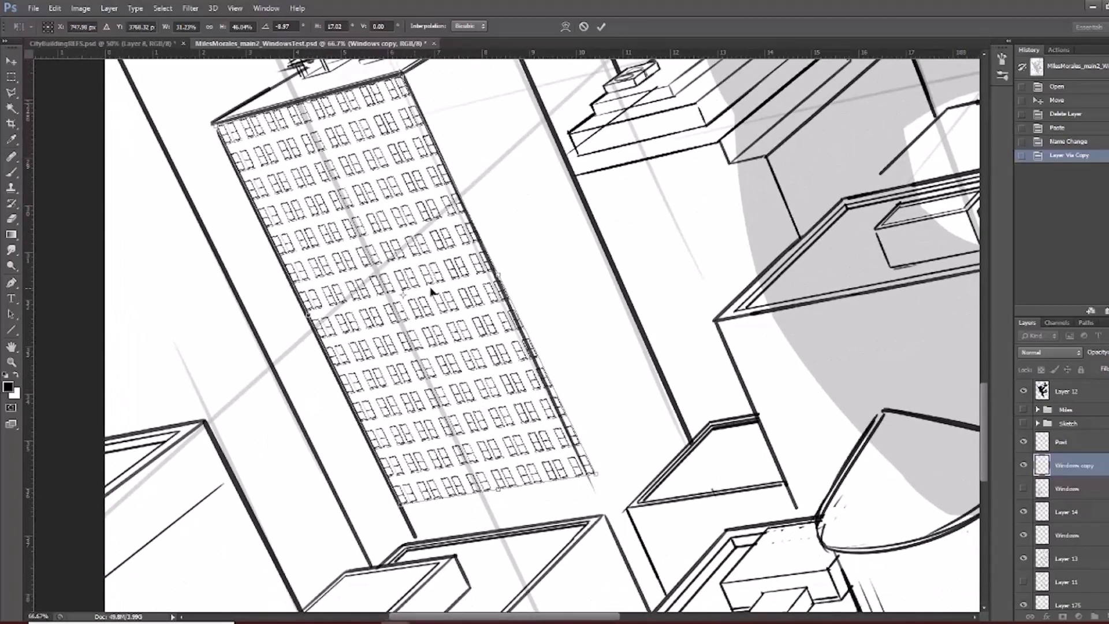
scroll(446, 317, down, 1)
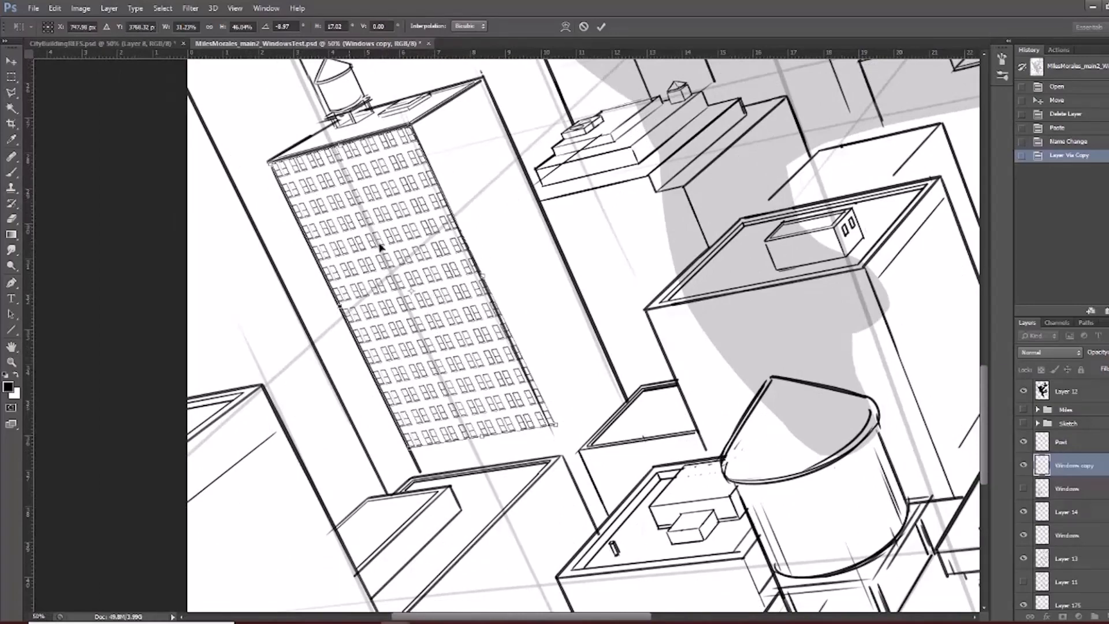
scroll(427, 356, up, 1)
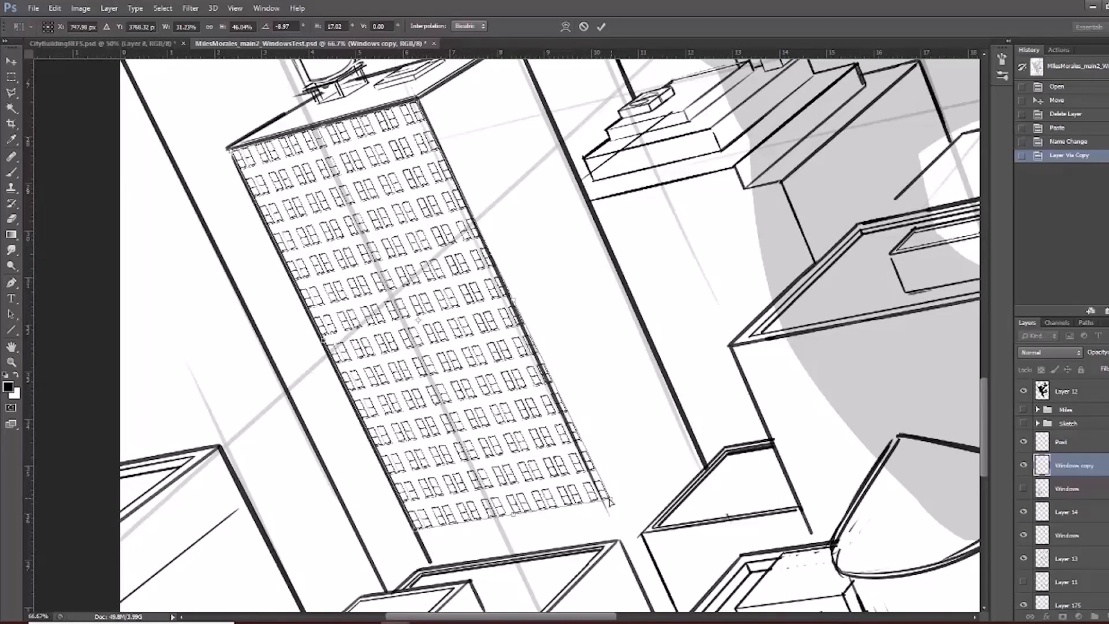
drag(610, 502, 604, 502)
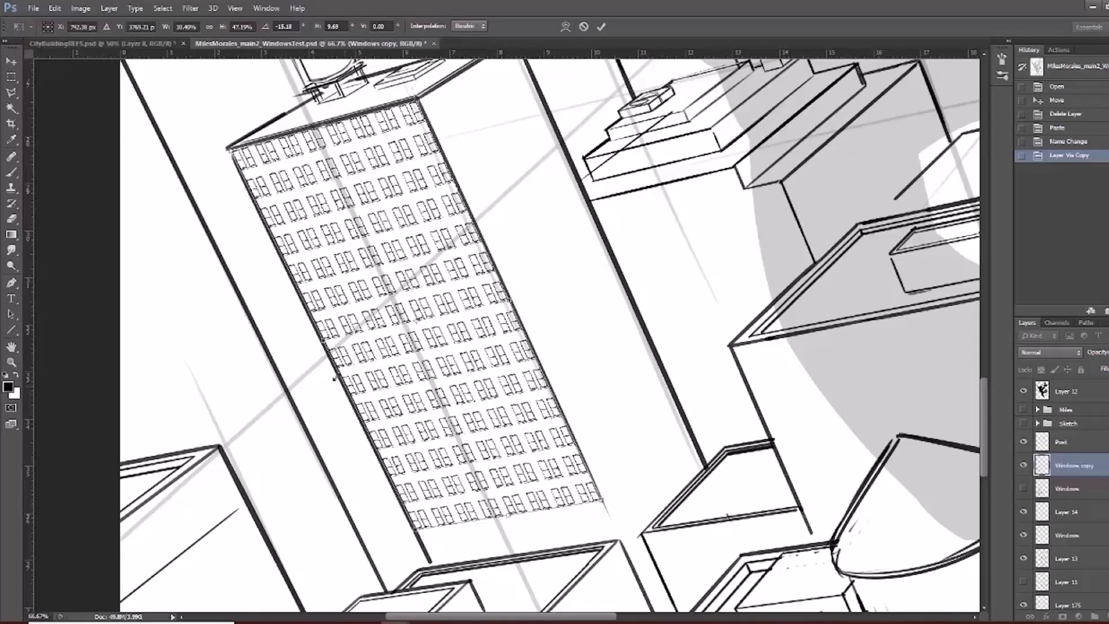
Leave a margin inside the front face's outer edges, stretch the grid down to the lower rooftop and apply the transform.
mouse_move(325, 338)
mouse_down()
mouse_move(354, 325)
mouse_move(337, 335)
mouse_up()
drag(341, 128, 312, 144)
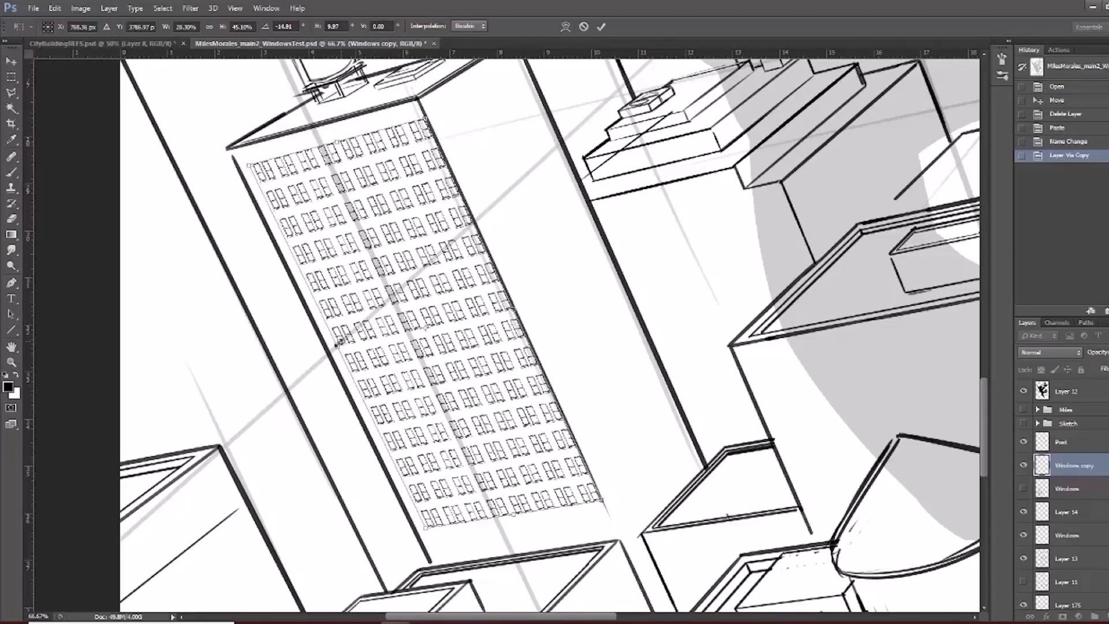
drag(339, 344, 336, 341)
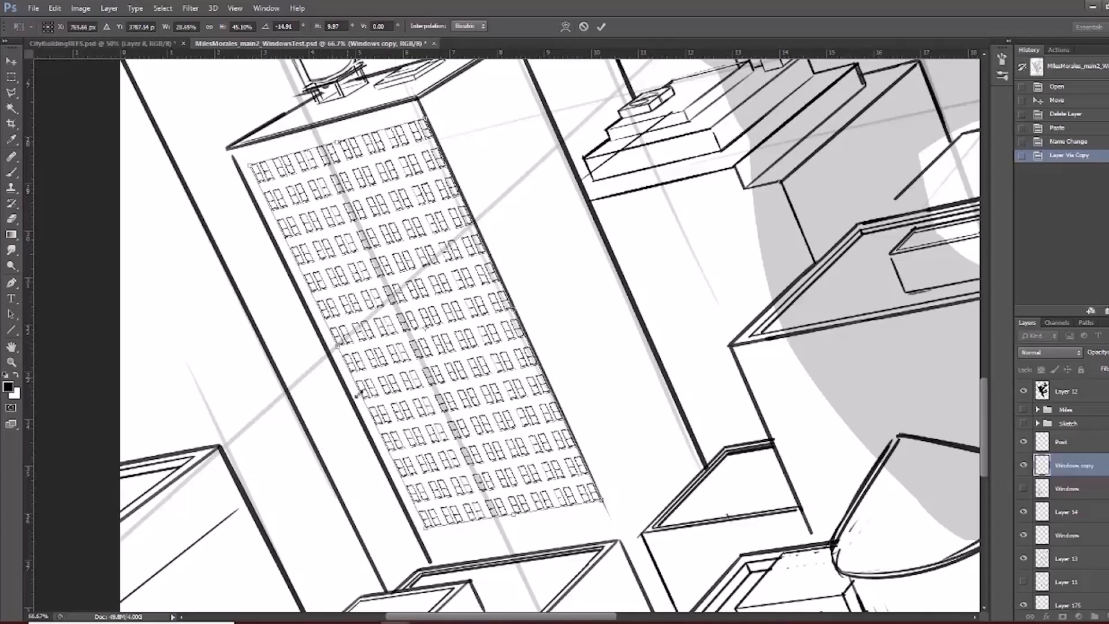
drag(510, 309, 501, 311)
drag(508, 514, 543, 551)
key(Return)
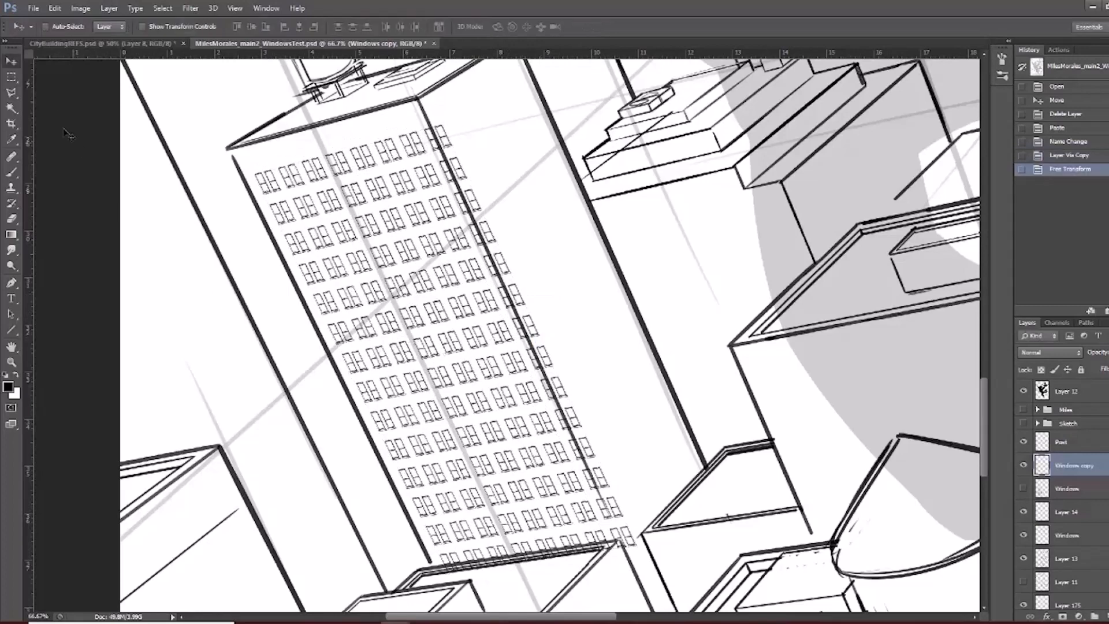
Select the window column overrunning the front face's corner edge with the Polygonal Lasso, delete it and deselect.
key(l)
click(417, 123)
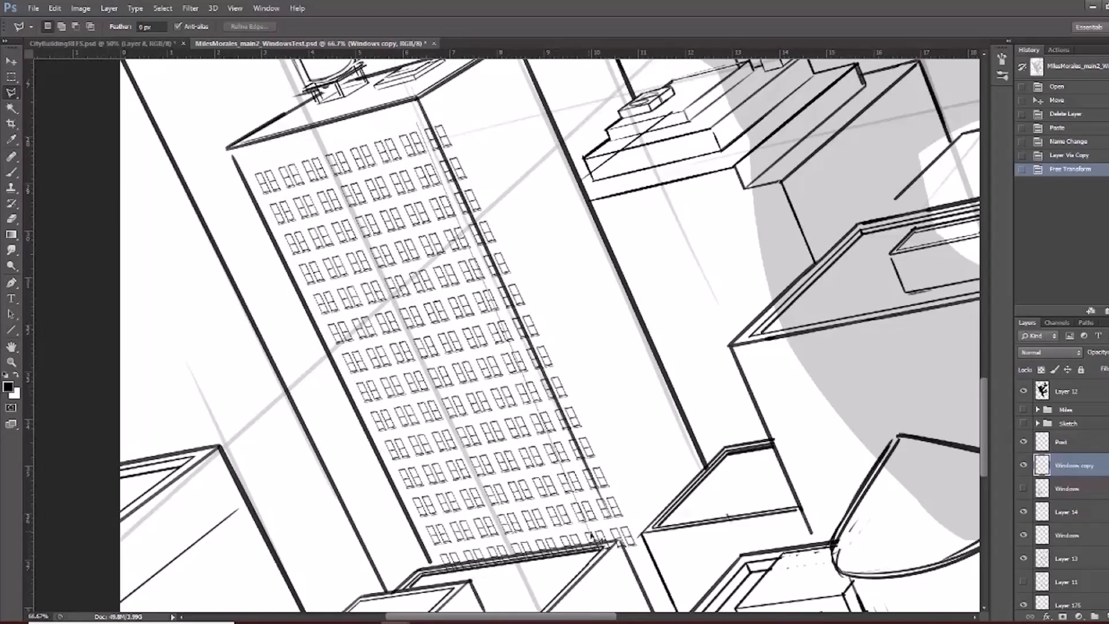
click(620, 559)
click(653, 556)
click(520, 168)
click(426, 99)
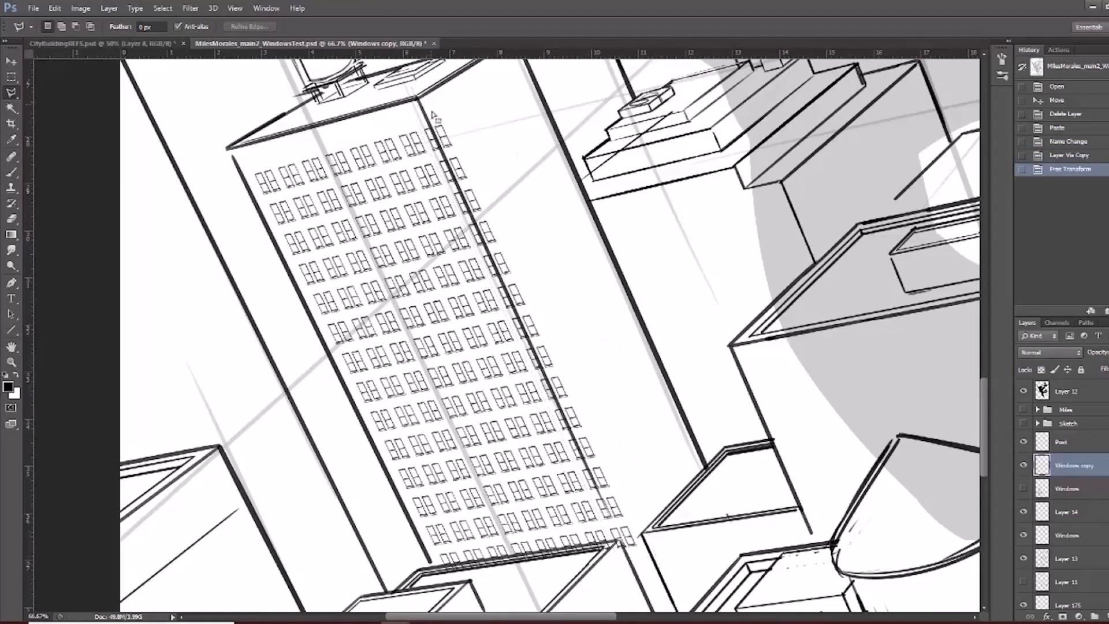
click(417, 123)
key(Delete)
key(ctrl+d)
key(v)
key(ctrl+minus)
key(ctrl+minus)
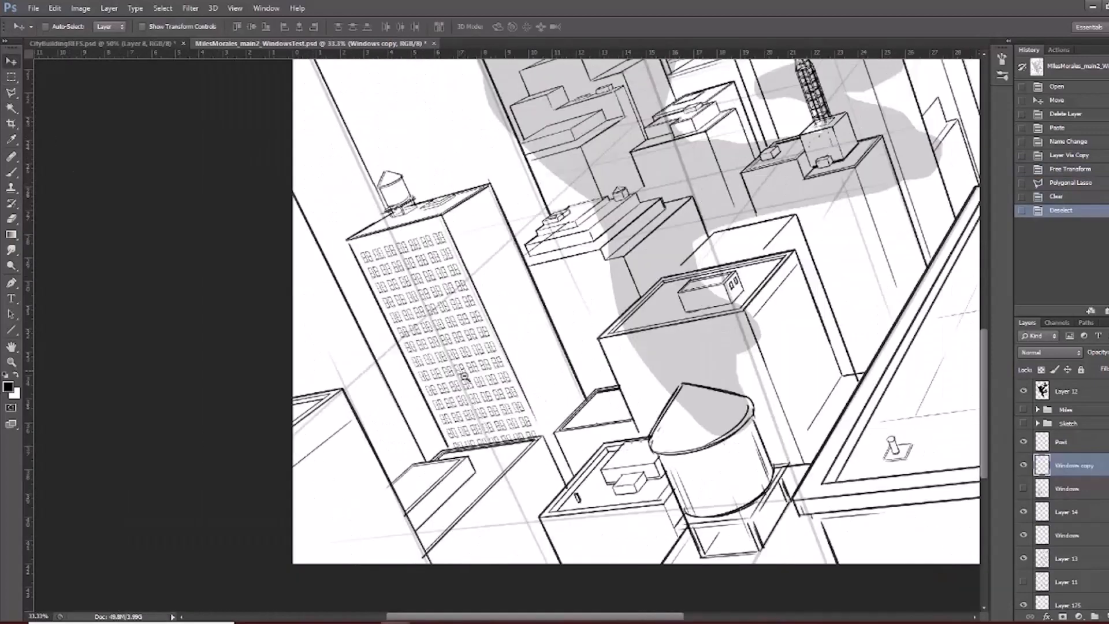
Duplicate the original Windows grid below the fitted layer, remove its surplus columns and scale the copy to about 34%.
drag(464, 389, 435, 368)
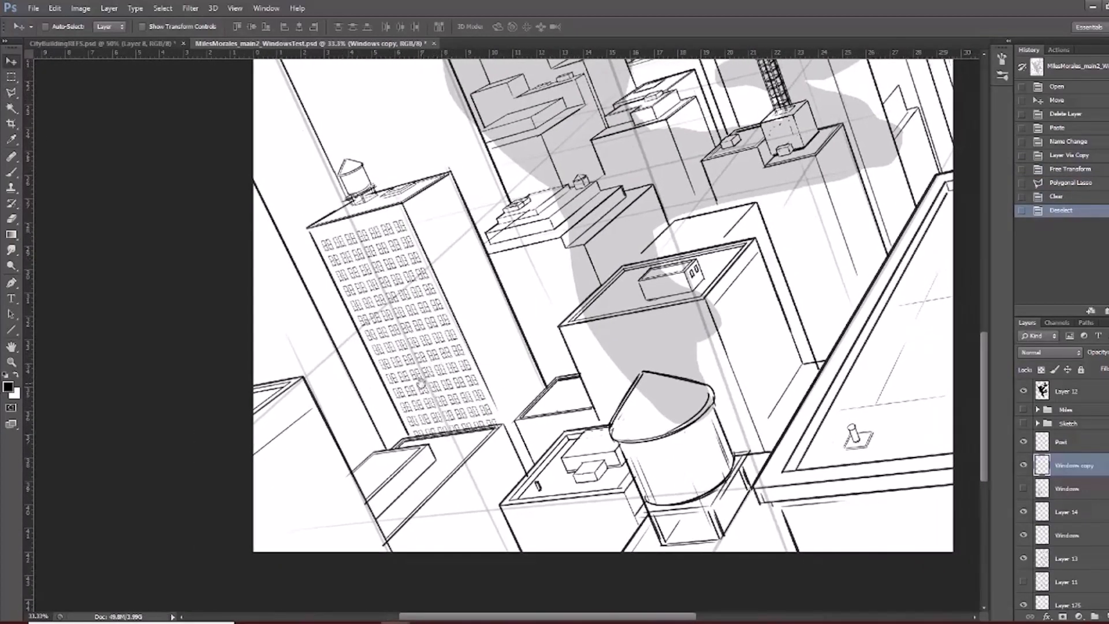
key(ctrl+plus)
key(ctrl+plus)
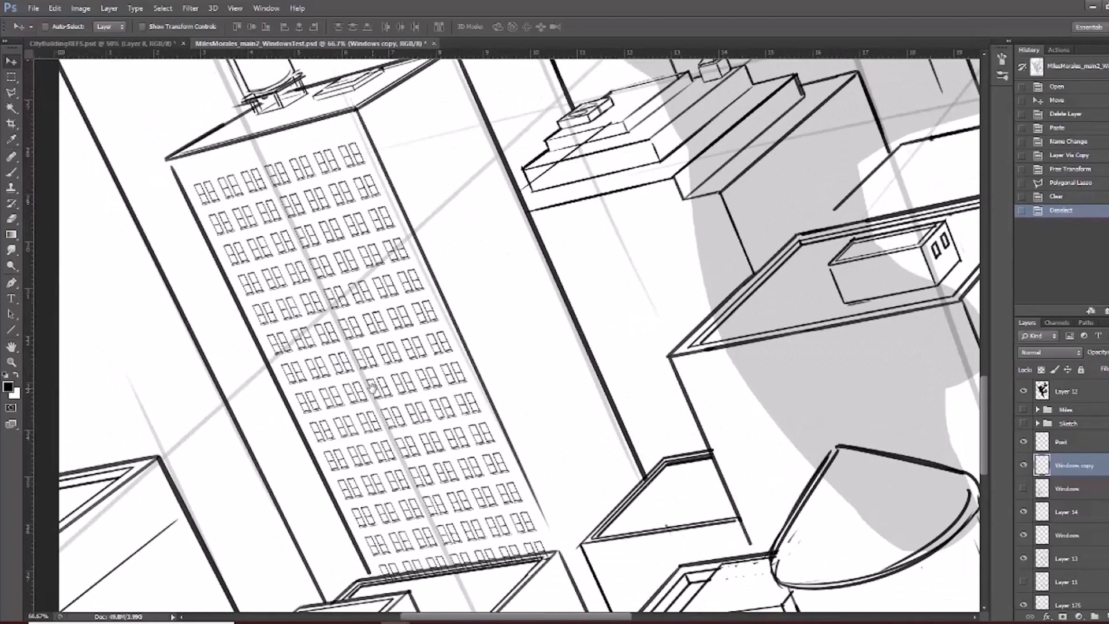
key(ctrl+minus)
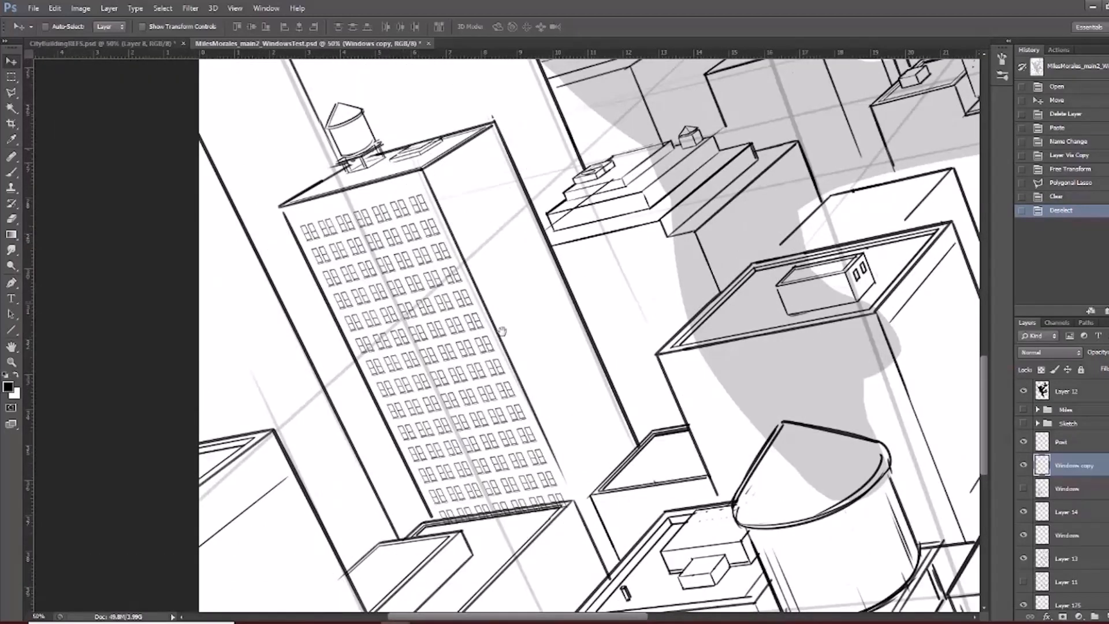
alt+drag(1071, 494, 1078, 483)
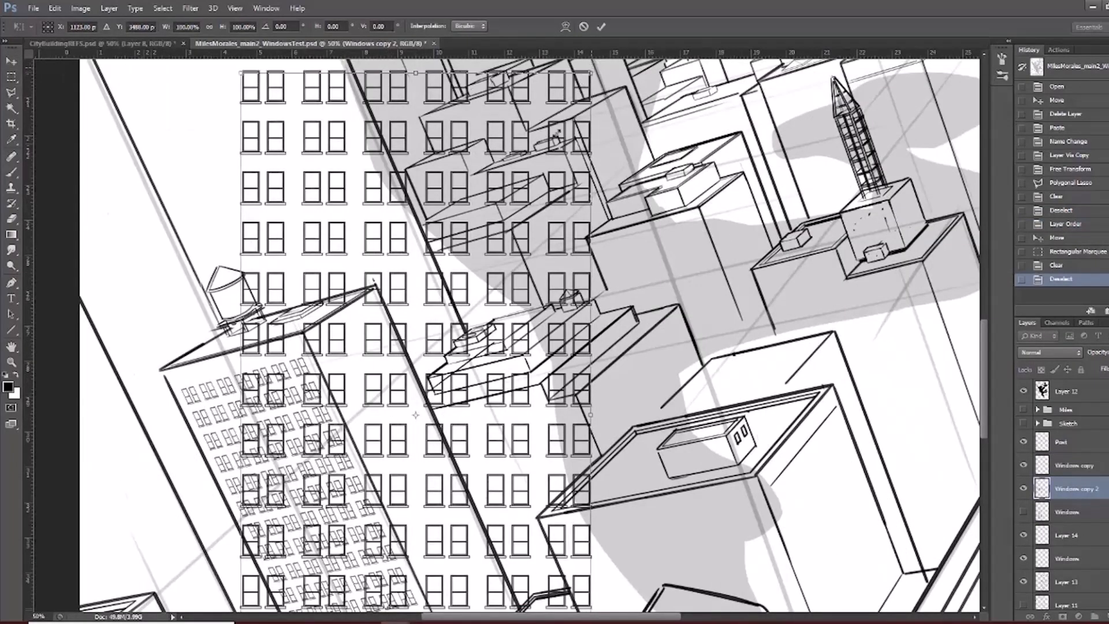
drag(556, 134, 476, 299)
drag(436, 439, 505, 293)
ctrl+click(505, 293)
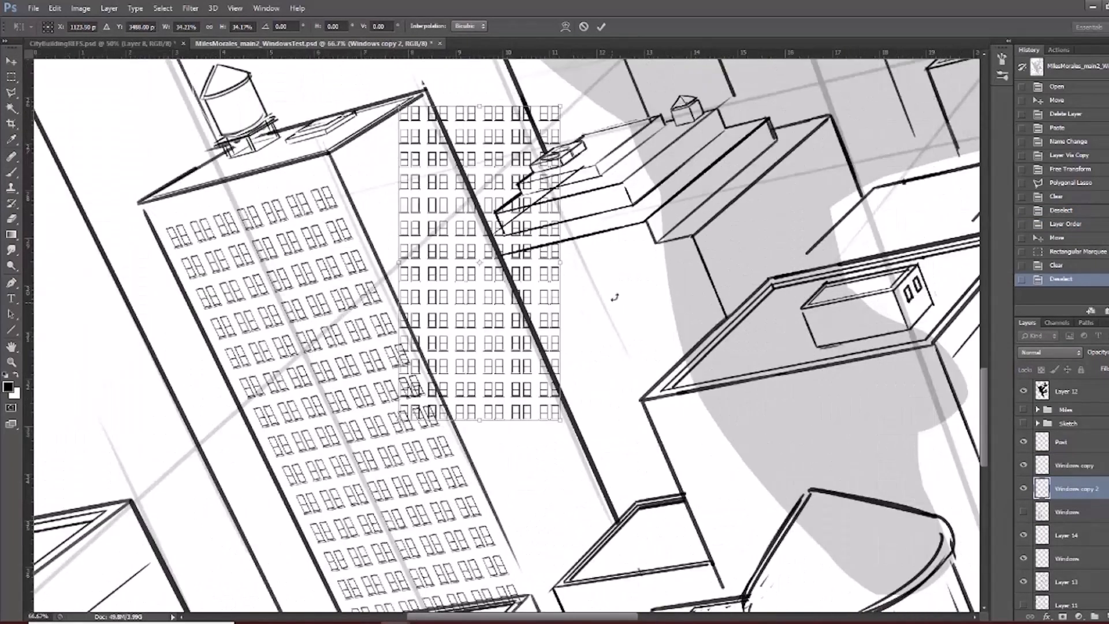
Rotate and distort the second window grid to fit the perspective of the water-tower building's side face.
drag(614, 297, 505, 244)
drag(549, 398, 623, 534)
drag(568, 555, 515, 415)
mouse_move(572, 393)
mouse_down()
mouse_move(568, 373)
mouse_move(558, 398)
mouse_up()
drag(428, 202, 425, 305)
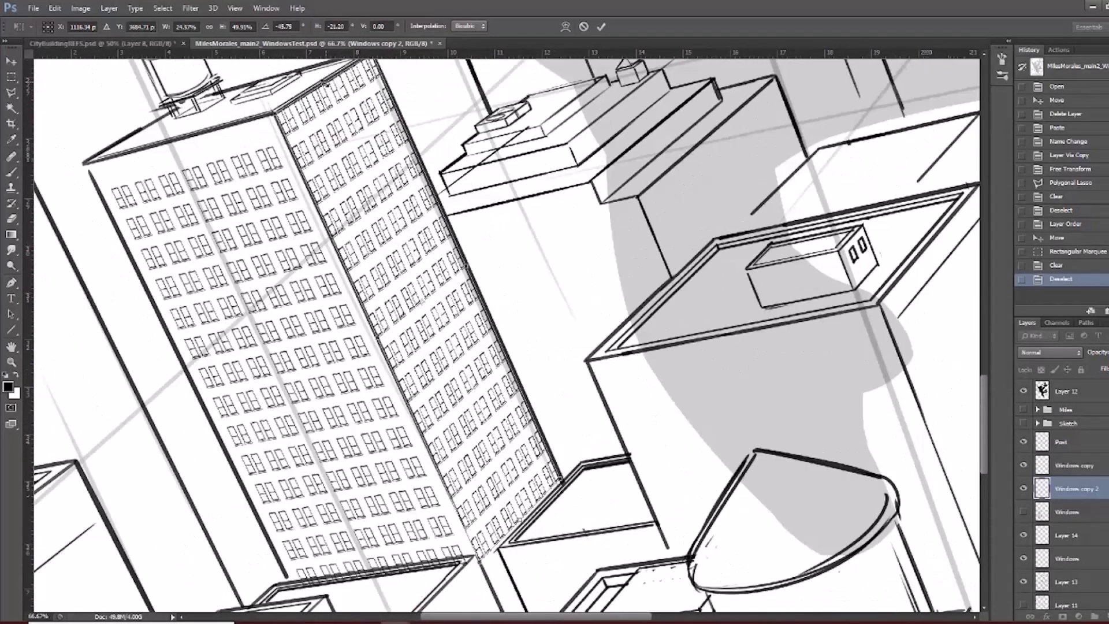
Lower the side grid to leave a margin under the roofline, apply the transform and trim the surplus windows.
drag(325, 82, 335, 109)
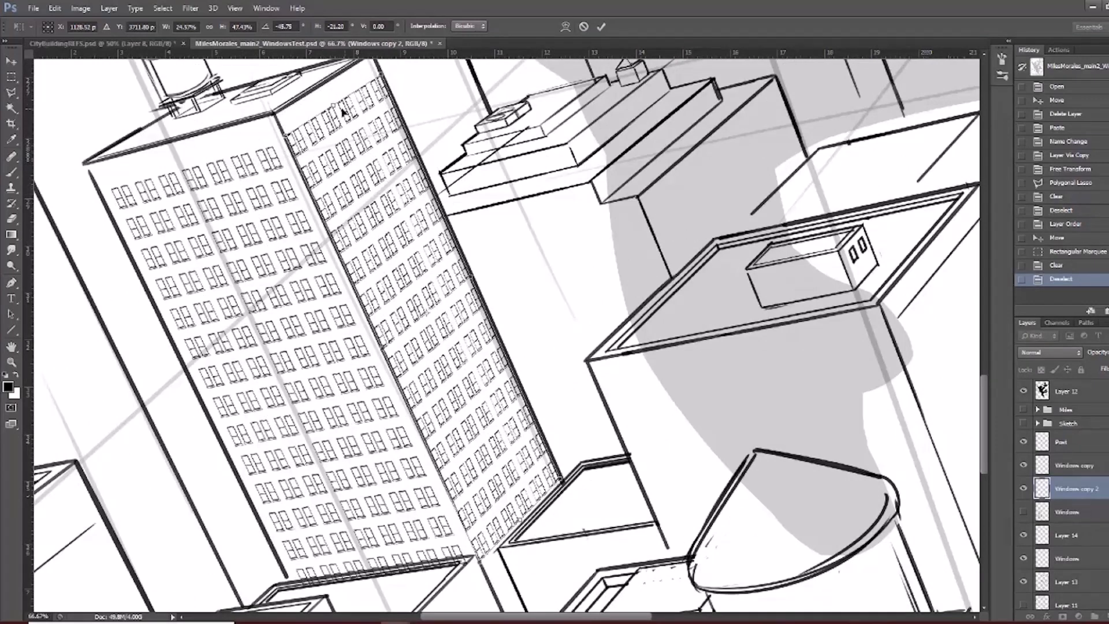
drag(330, 106, 366, 94)
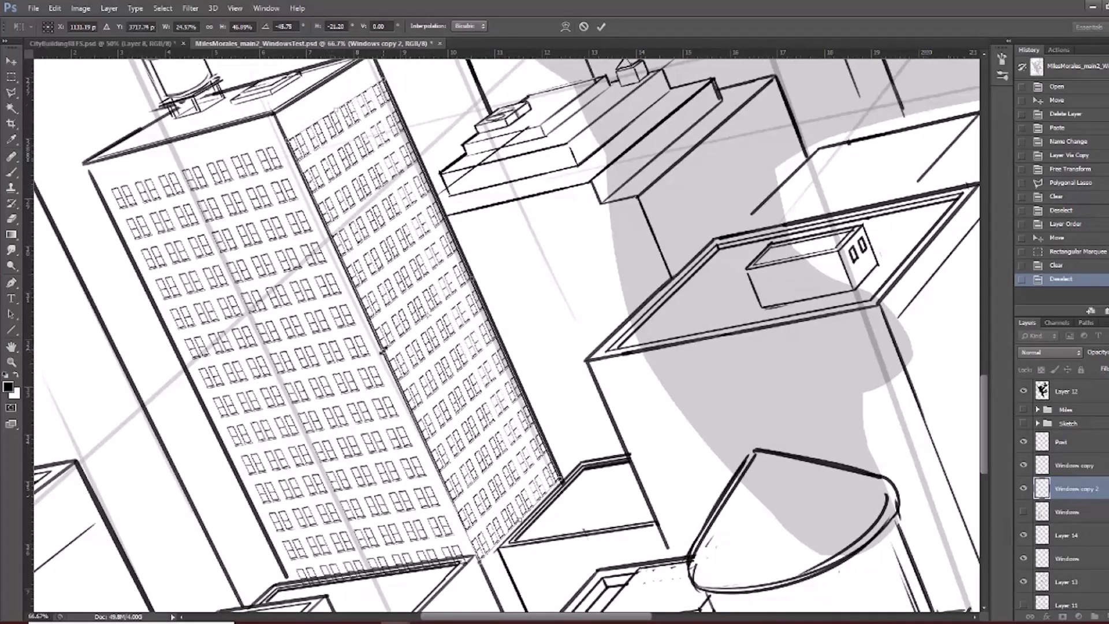
drag(383, 351, 393, 322)
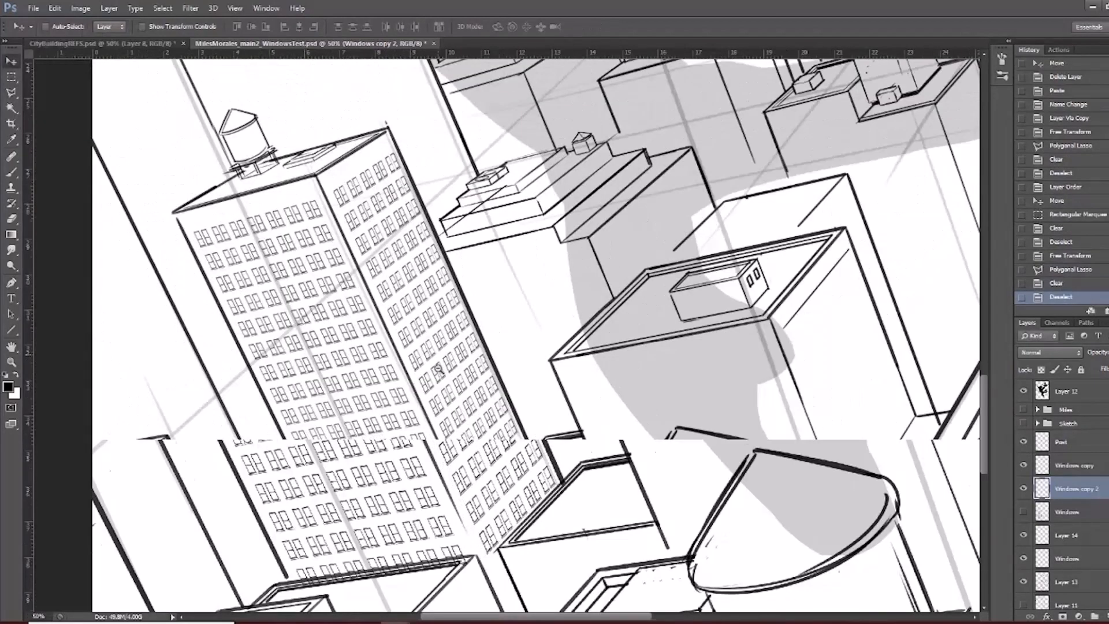
Duplicate the side-face window grid and fit the copy over the narrow wall strip between the lower rooftops.
mouse_move(580, 550)
mouse_down()
mouse_move(471, 426)
mouse_move(458, 368)
mouse_up()
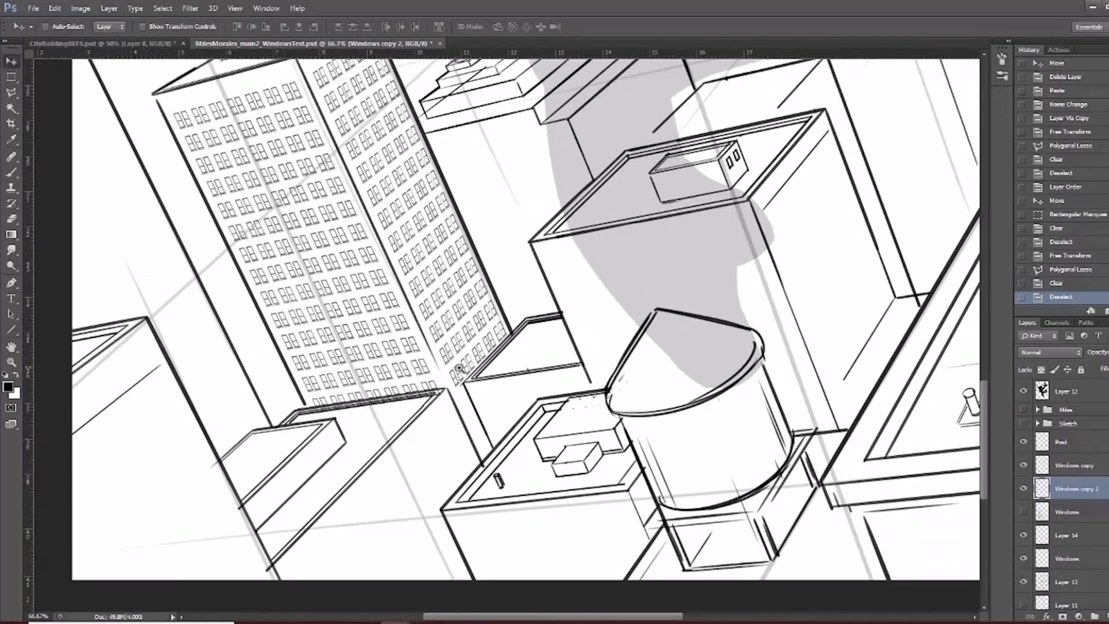
scroll(458, 368, up, 5)
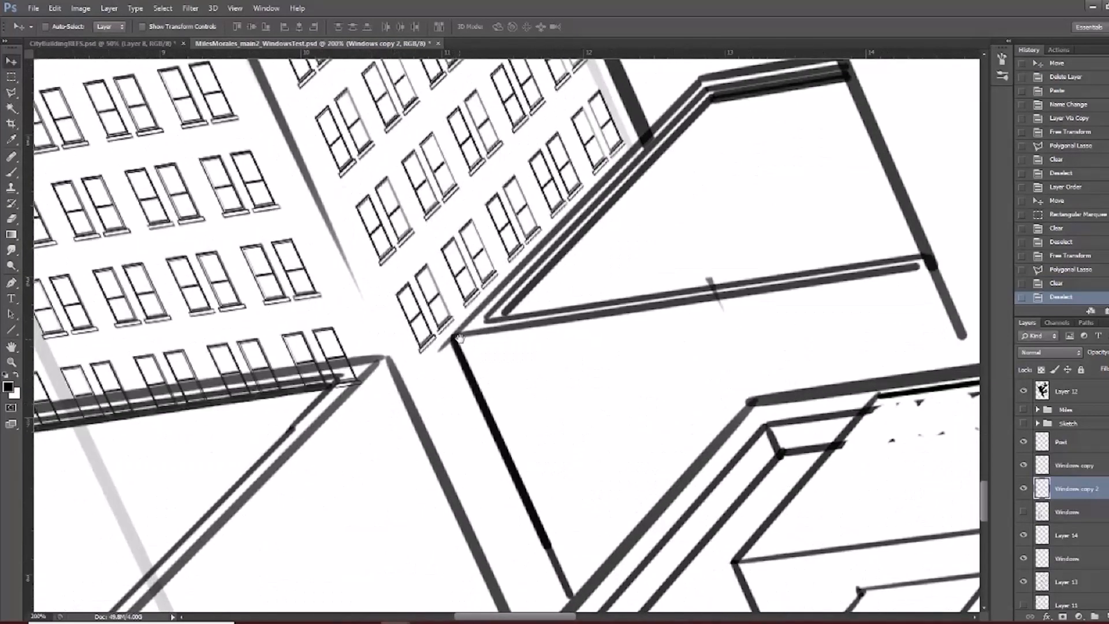
scroll(480, 339, down, 1)
drag(470, 338, 442, 265)
scroll(441, 265, up, 1)
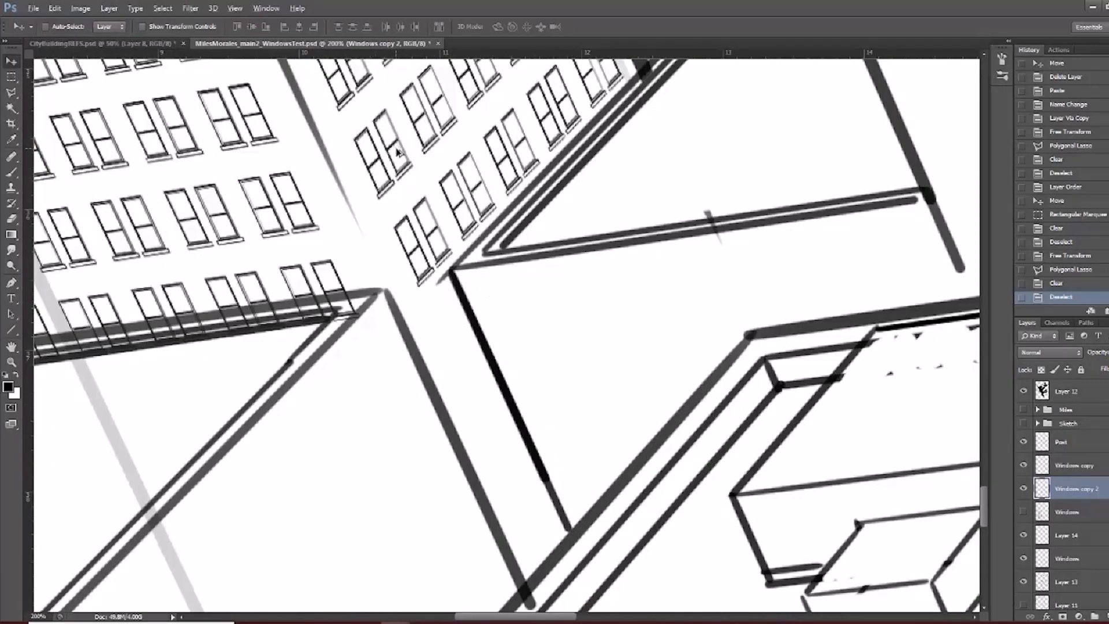
mouse_move(398, 151)
mouse_down()
mouse_move(449, 195)
mouse_move(560, 430)
mouse_move(534, 410)
mouse_up()
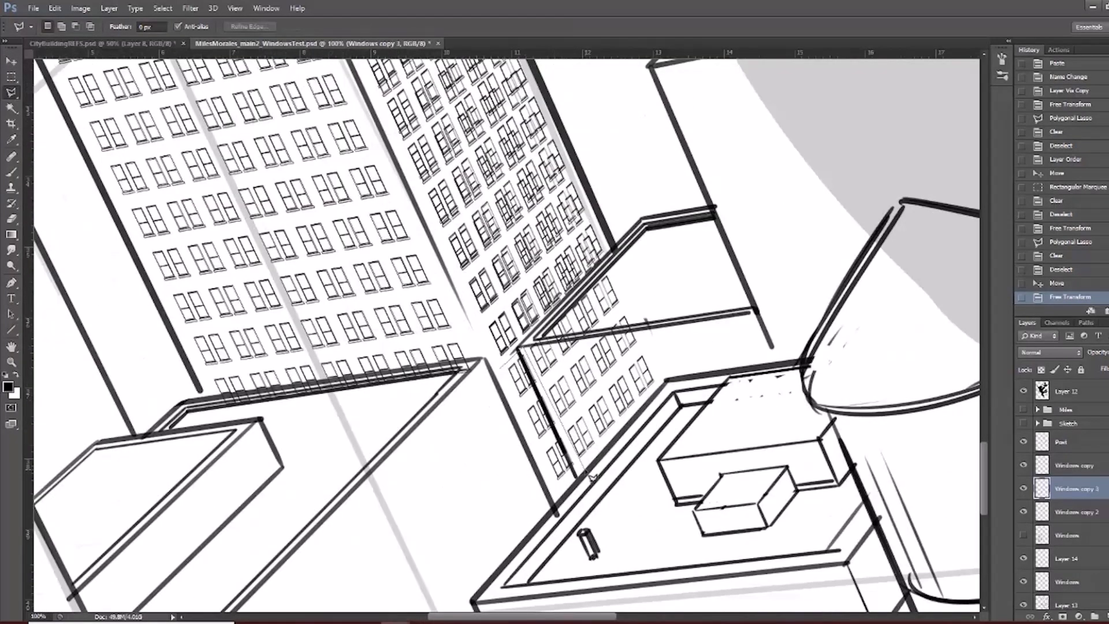
Copy the lassoed windows of the narrow wall strip to a new layer, delete Windows copy 3 and compare the new layer's visibility.
double_click(541, 498)
key(ctrl+j)
key(v)
click(1076, 510)
key(Delete)
click(1023, 483)
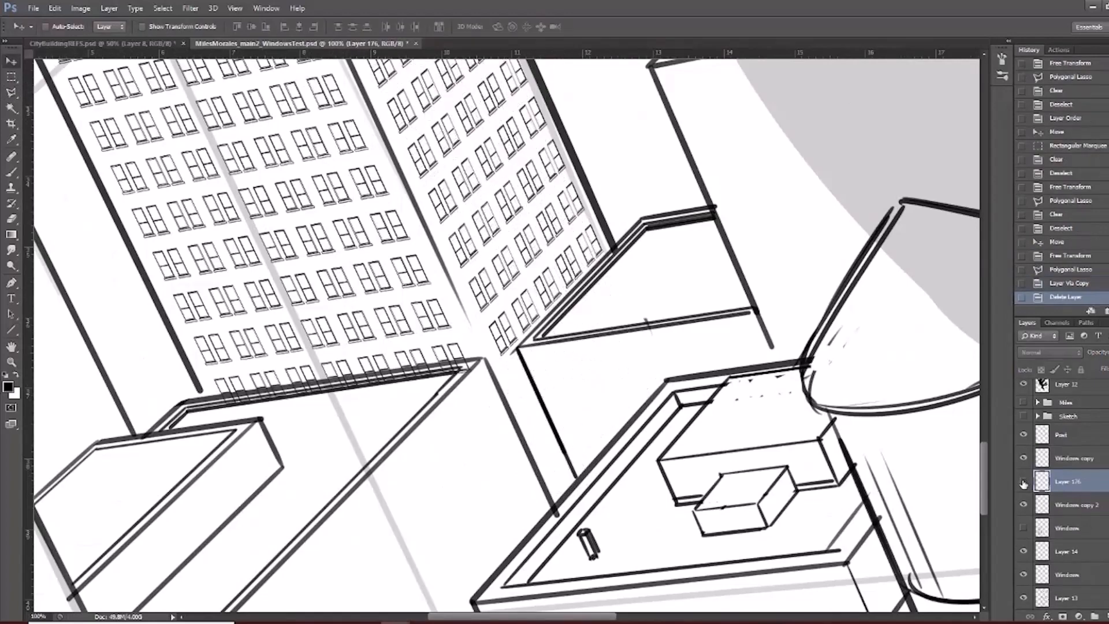
click(1023, 484)
Erase the window parts overlapping the narrow wall strip's edge line and merge layers Windows copy, Layer 176 and Windows copy 2.
scroll(557, 492, up, 2)
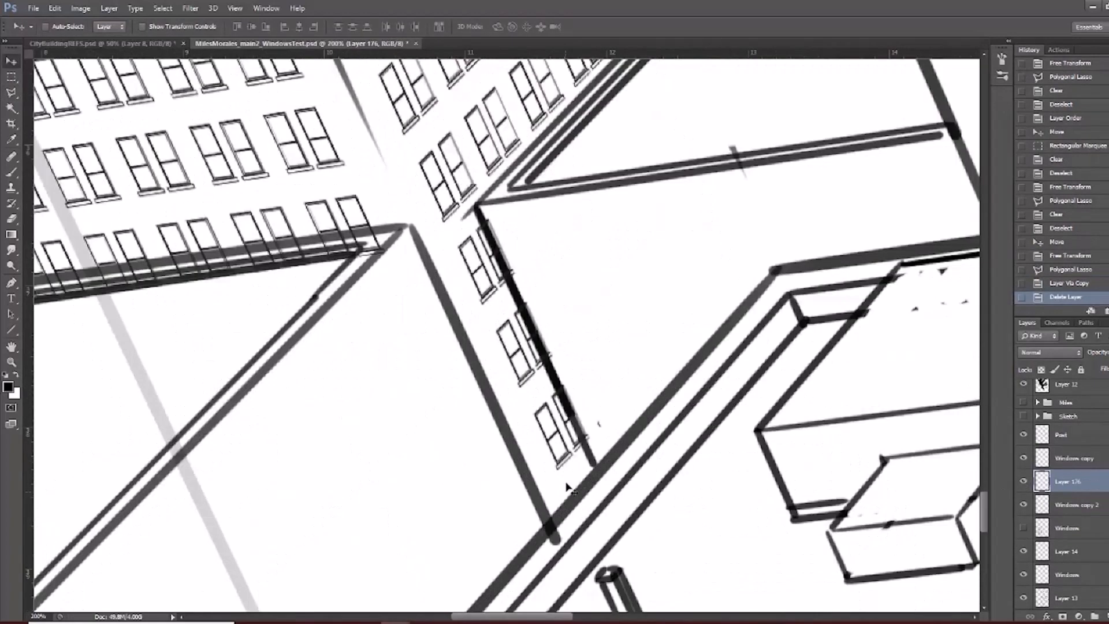
key(e)
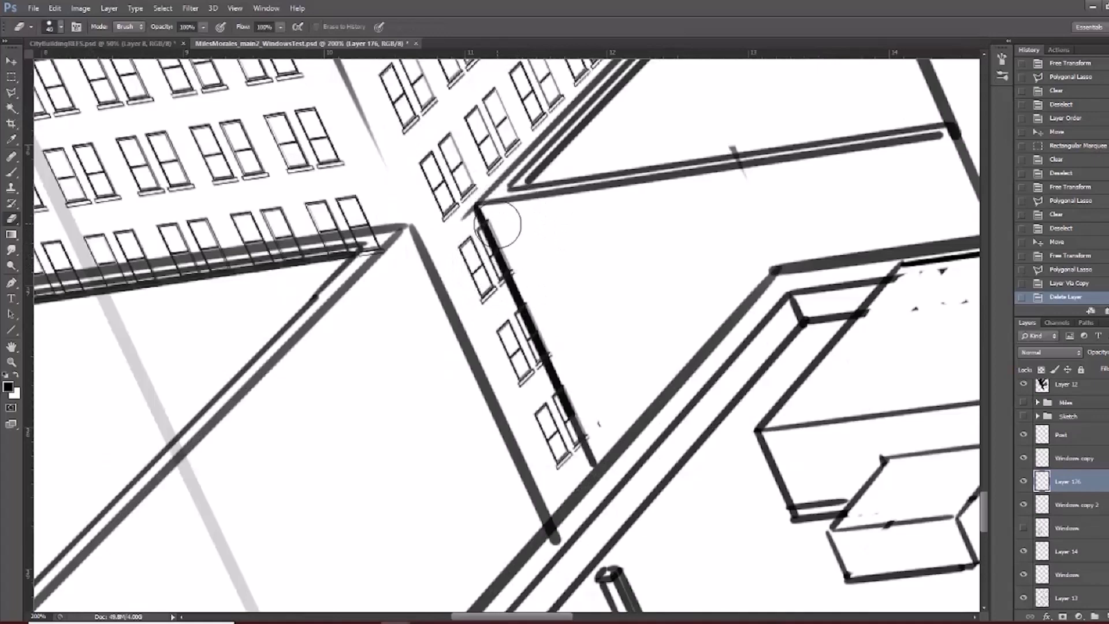
drag(503, 226, 554, 330)
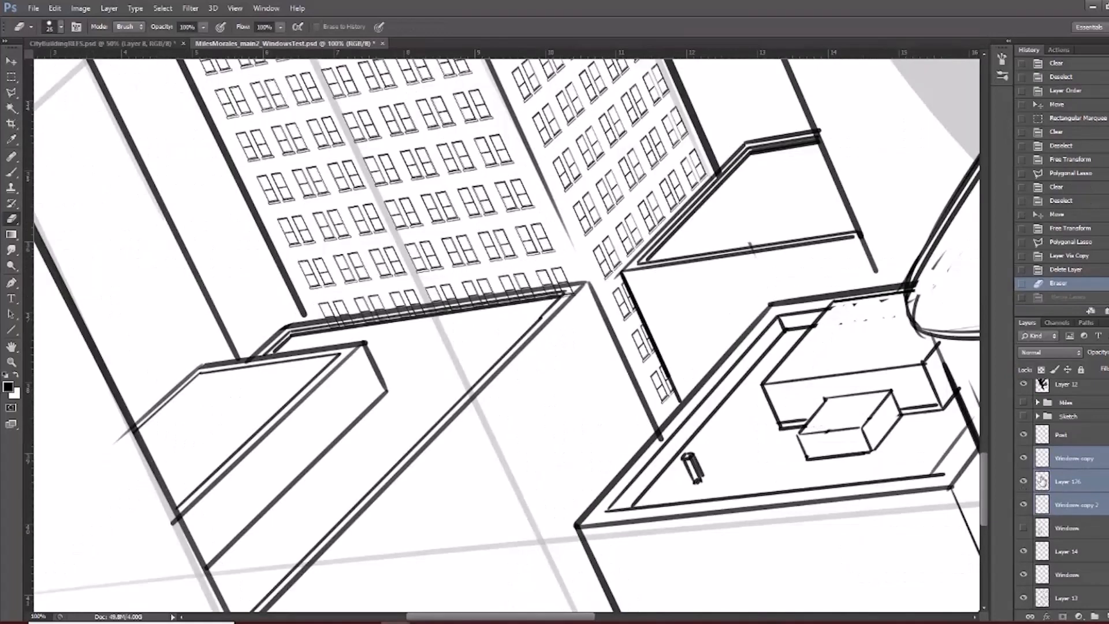
click(1064, 465)
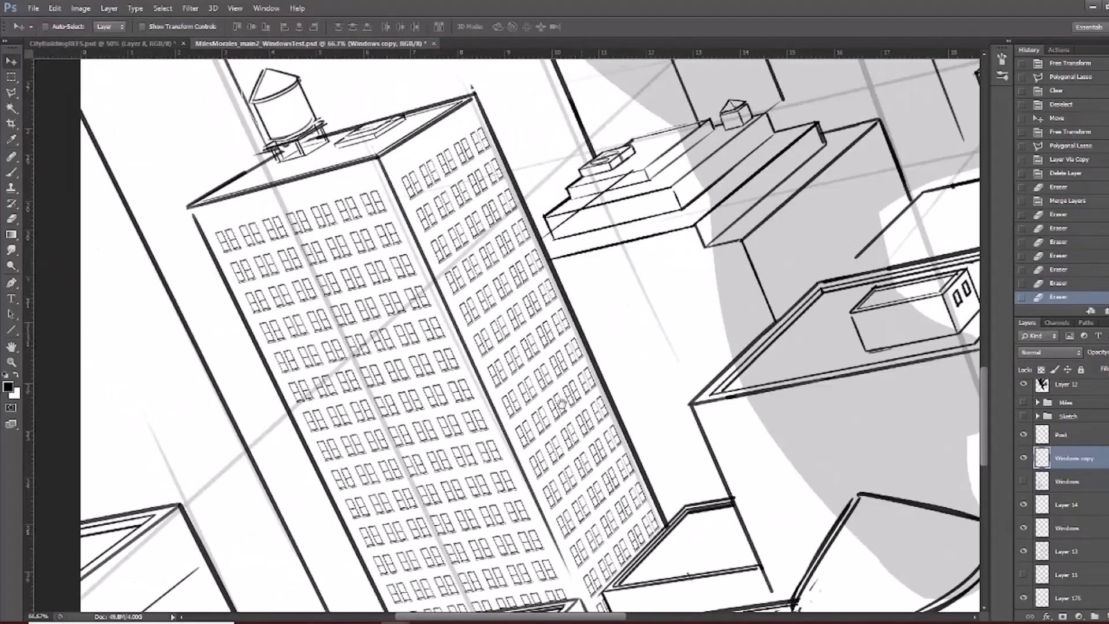
scroll(543, 209, up, 3)
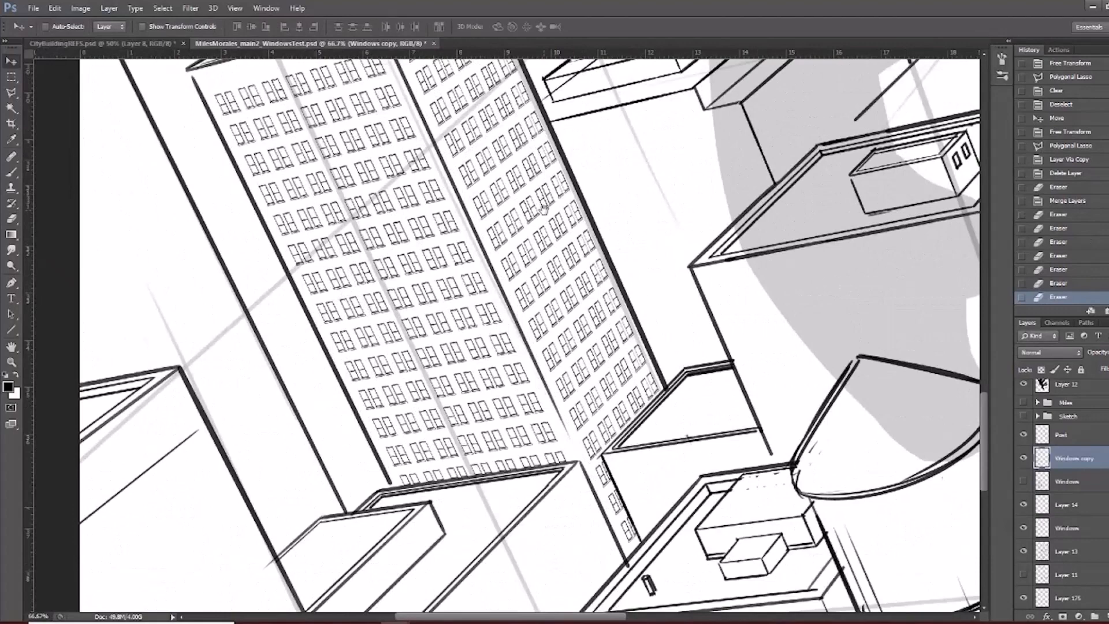
drag(649, 248, 547, 336)
alt+click(547, 337)
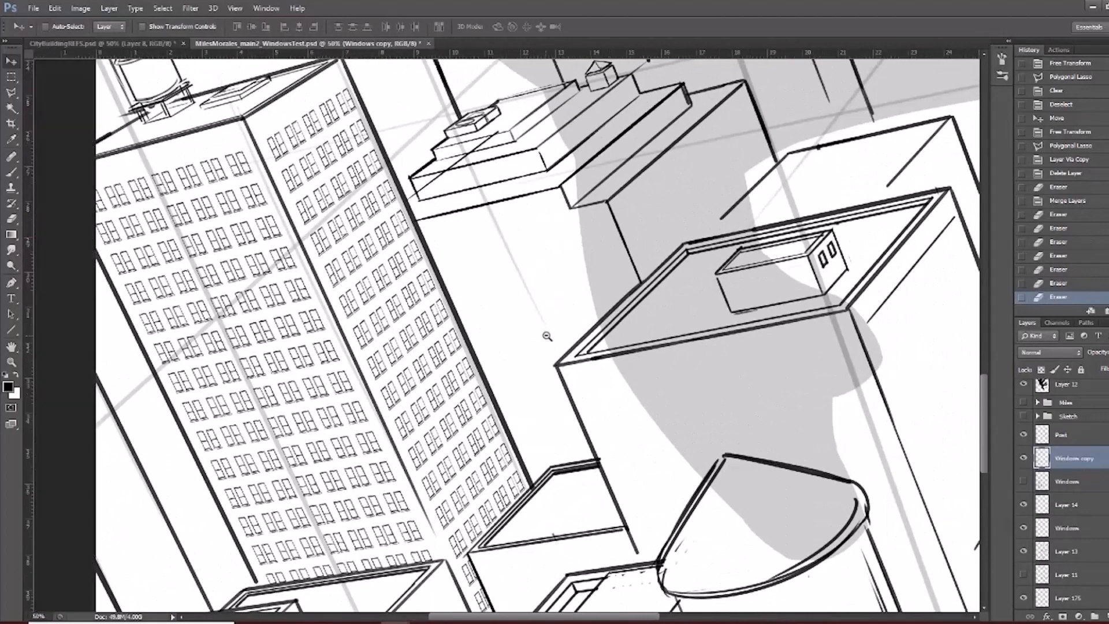
alt+click(547, 337)
drag(449, 269, 366, 444)
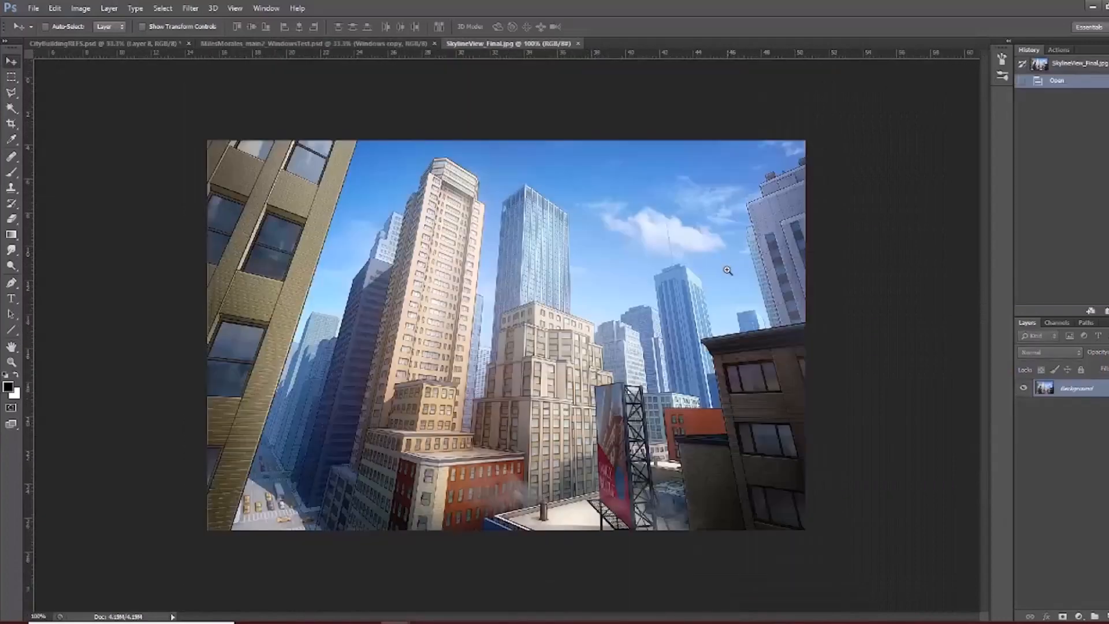
Examine the vertical window strips on the towers in SkylineView_Final.jpg and return to the comic page.
scroll(727, 270, up, 5)
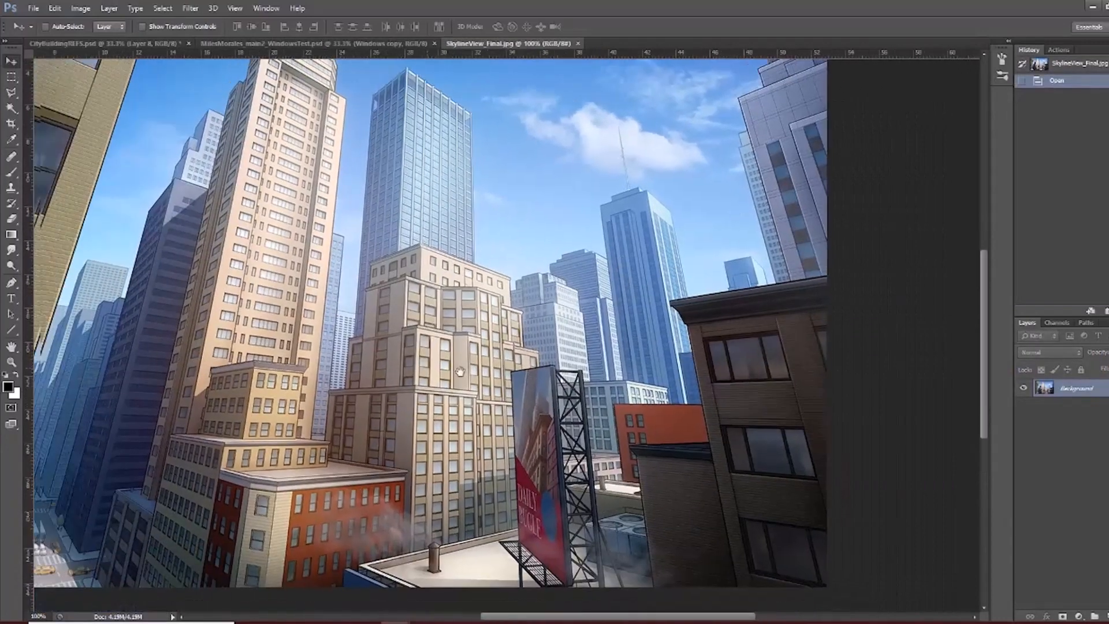
drag(460, 371, 578, 390)
drag(644, 262, 346, 367)
scroll(618, 294, up, 2)
drag(615, 297, 565, 311)
scroll(620, 328, down, 2)
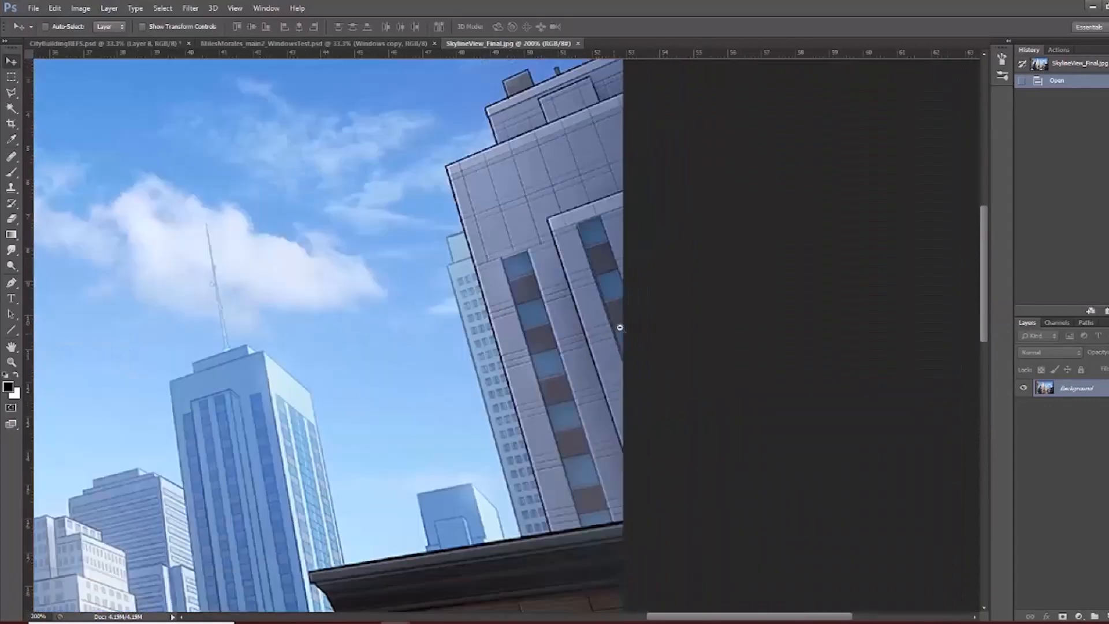
scroll(539, 296, down, 1)
scroll(555, 297, down, 2)
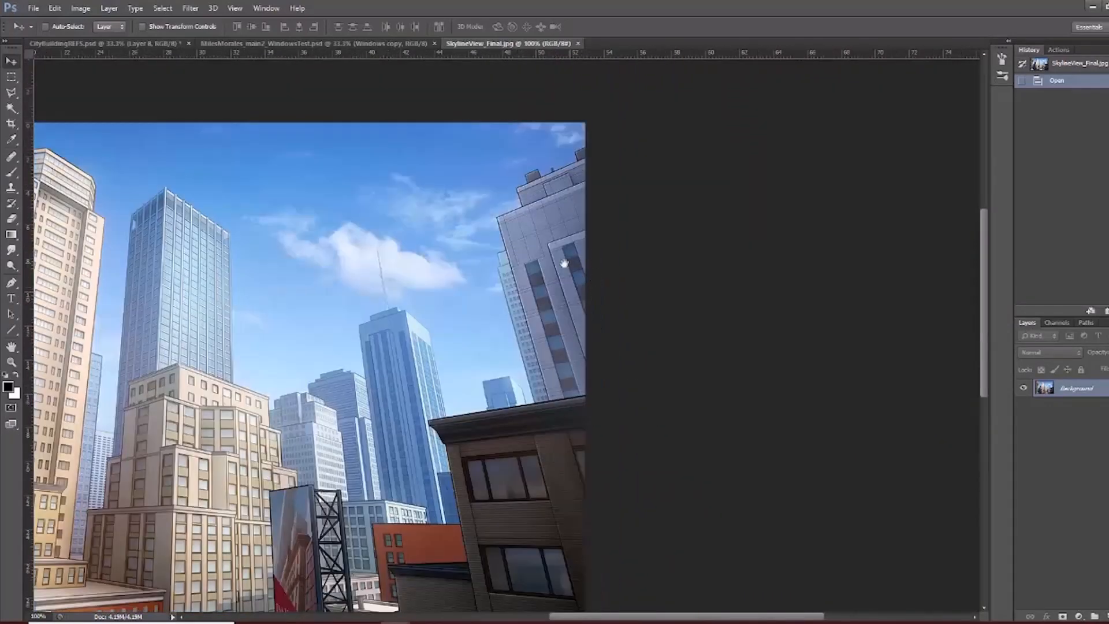
click(233, 46)
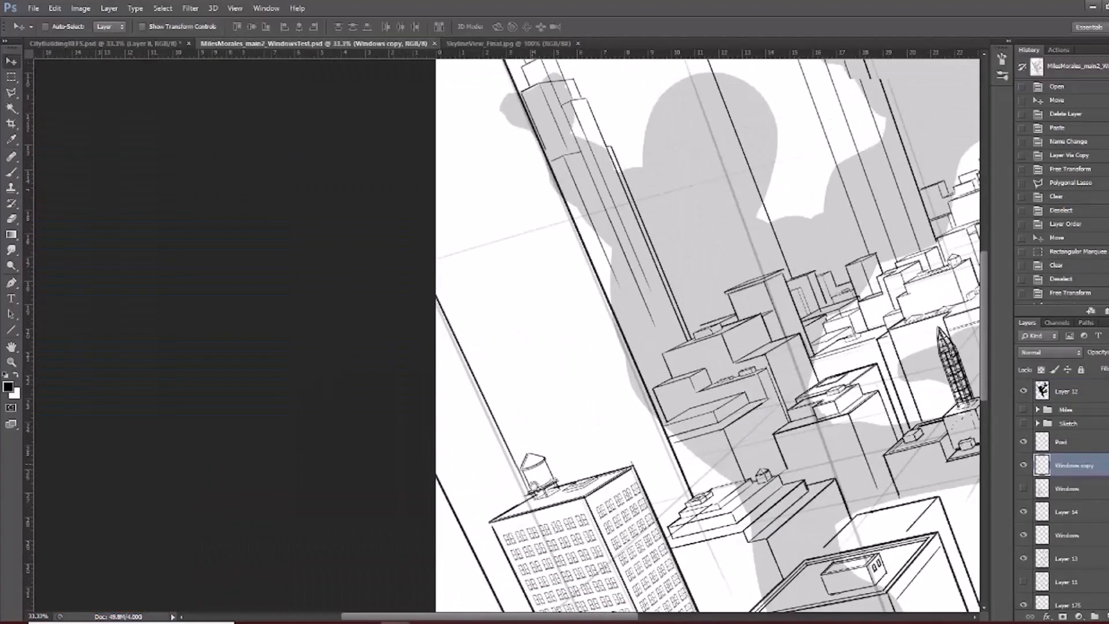
drag(599, 409, 414, 377)
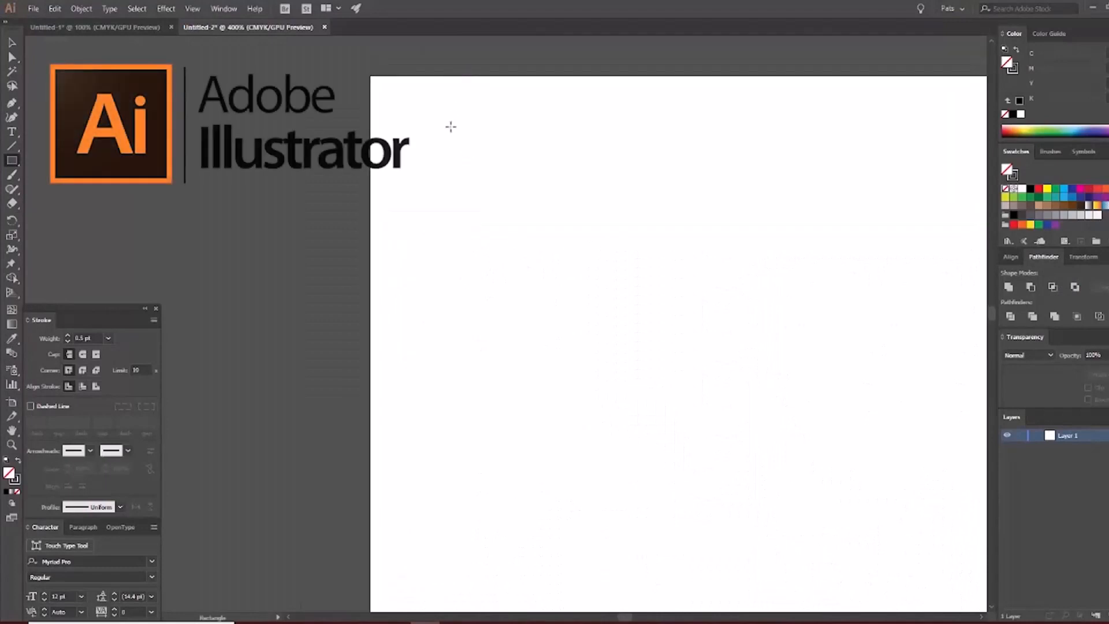
Switch to Illustrator and draw a tall, narrow, unfilled rectangle with a 0.5 pt stroke down the artboard's height.
drag(446, 118, 472, 117)
key(space)
drag(466, 60, 477, 524)
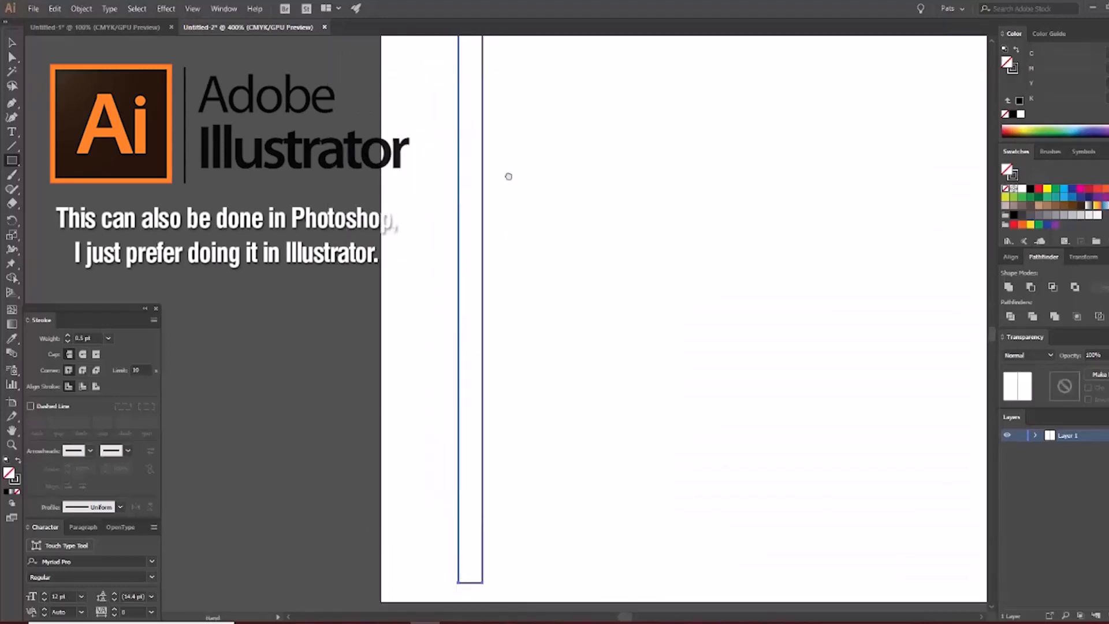
drag(531, 47, 510, 501)
drag(500, 189, 551, 496)
drag(484, 243, 547, 492)
drag(579, 255, 570, 497)
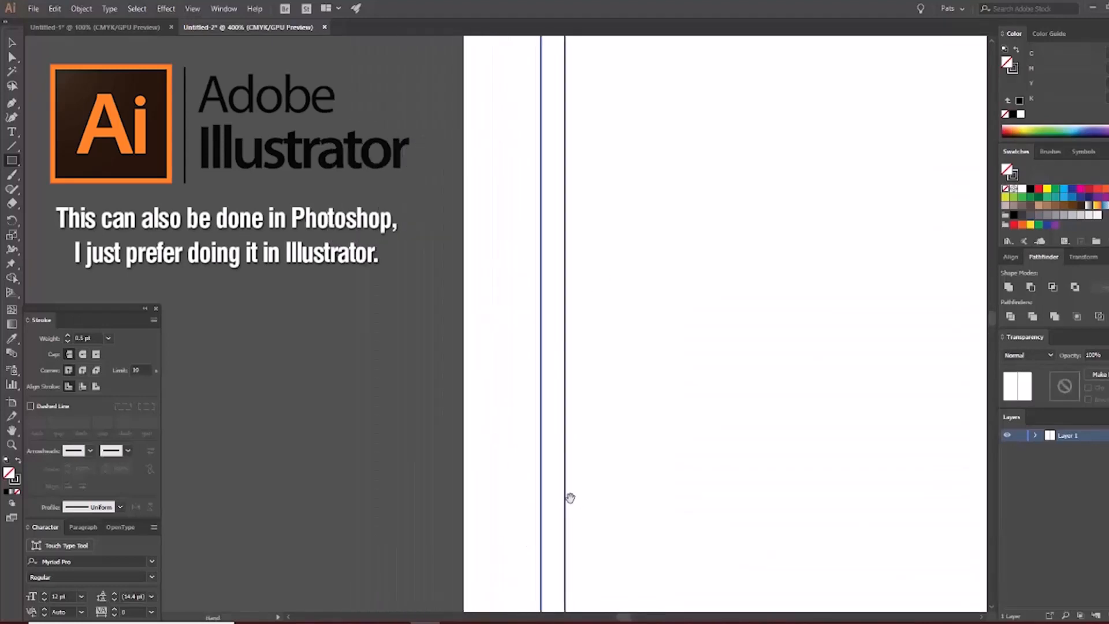
drag(554, 208, 538, 460)
ctrl+alt+click(551, 322)
alt+click(553, 321)
alt+click(552, 321)
alt+click(552, 319)
drag(501, 416, 530, 153)
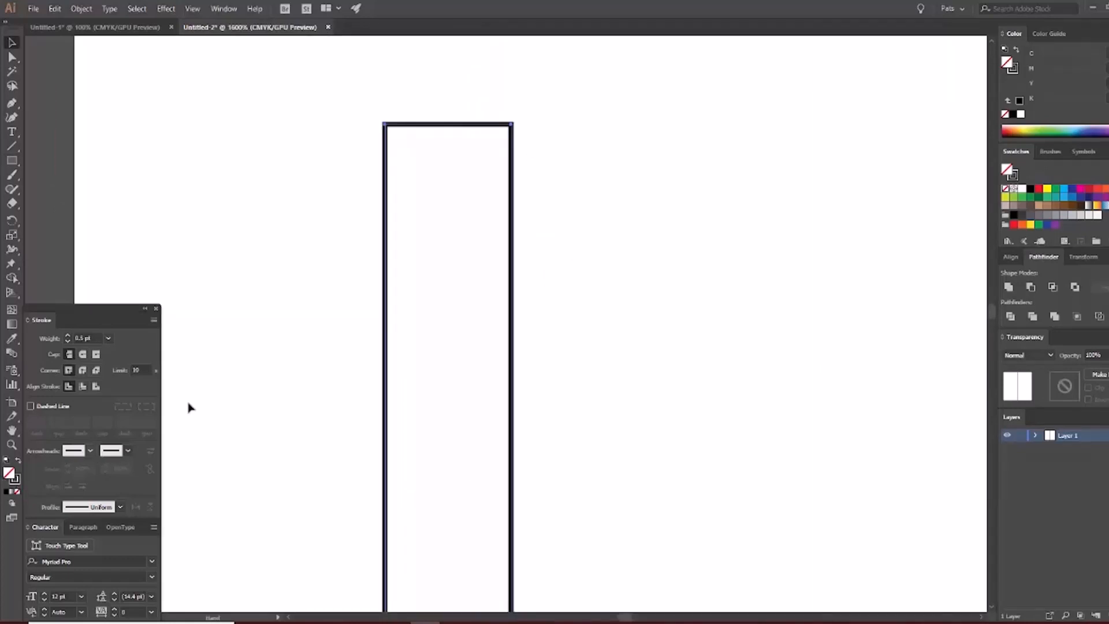
Thicken the tall rectangle's top and right edges using a 0.75 pt stroke weight.
click(508, 328)
click(547, 300)
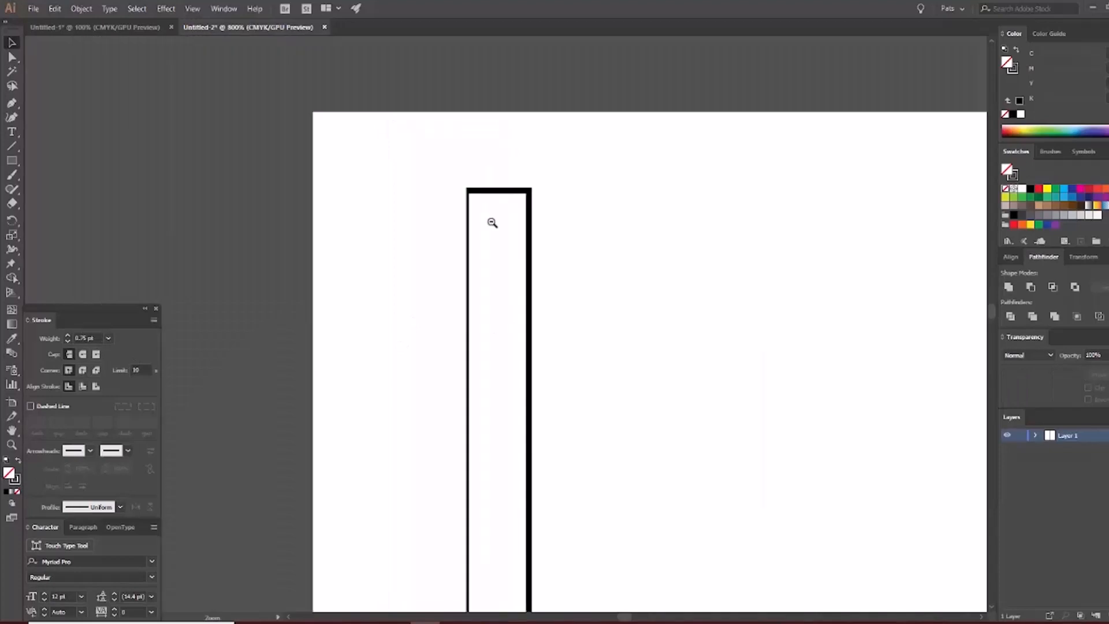
mouse_move(486, 281)
mouse_down()
mouse_move(491, 182)
mouse_move(487, 279)
mouse_up()
ctrl+click(487, 280)
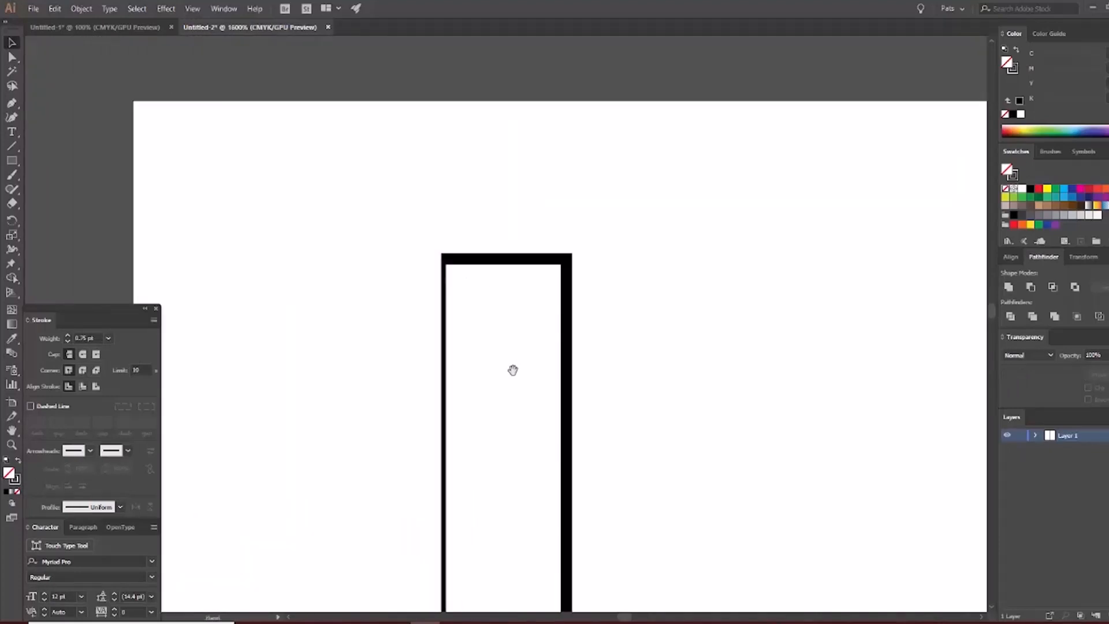
Expand the fill and stroke of the thickened rectangle outline and unite the resulting shapes.
click(525, 261)
click(79, 8)
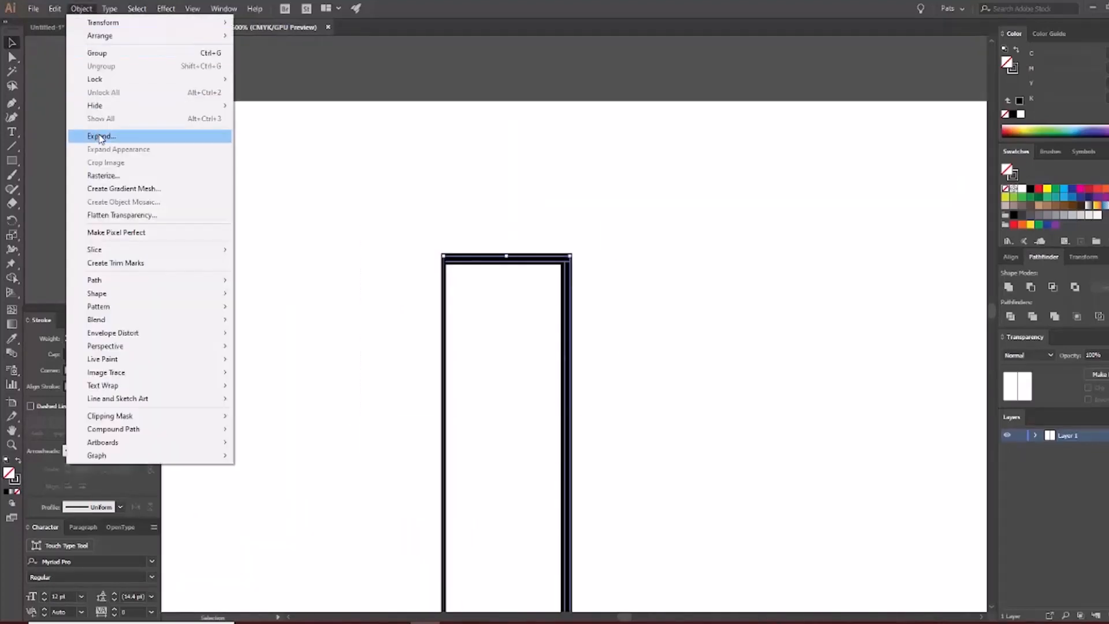
click(101, 139)
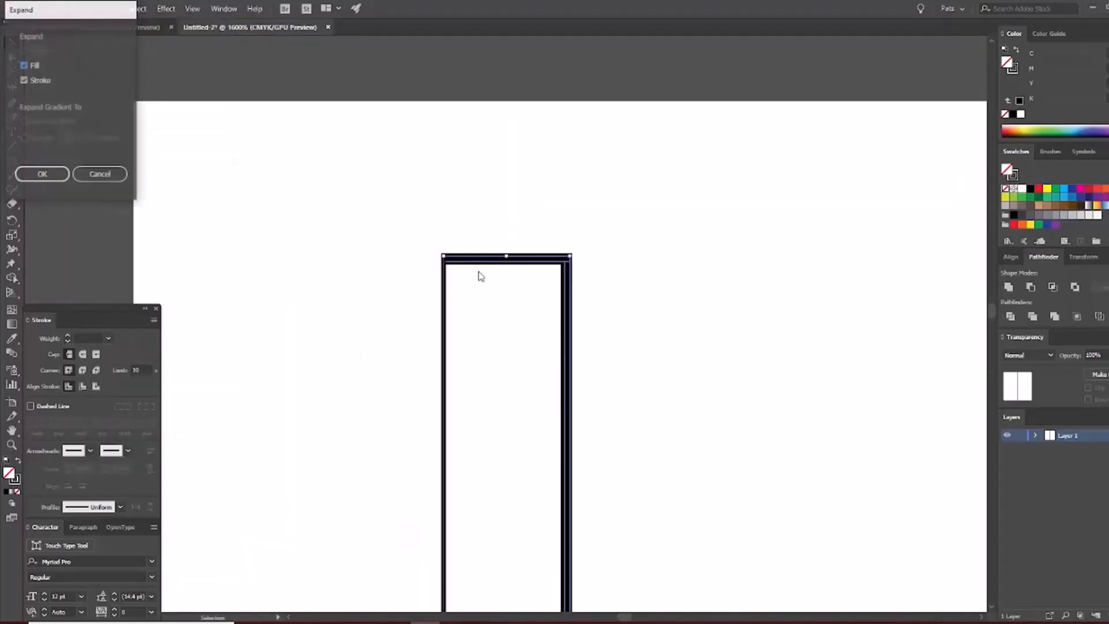
click(40, 175)
click(1009, 287)
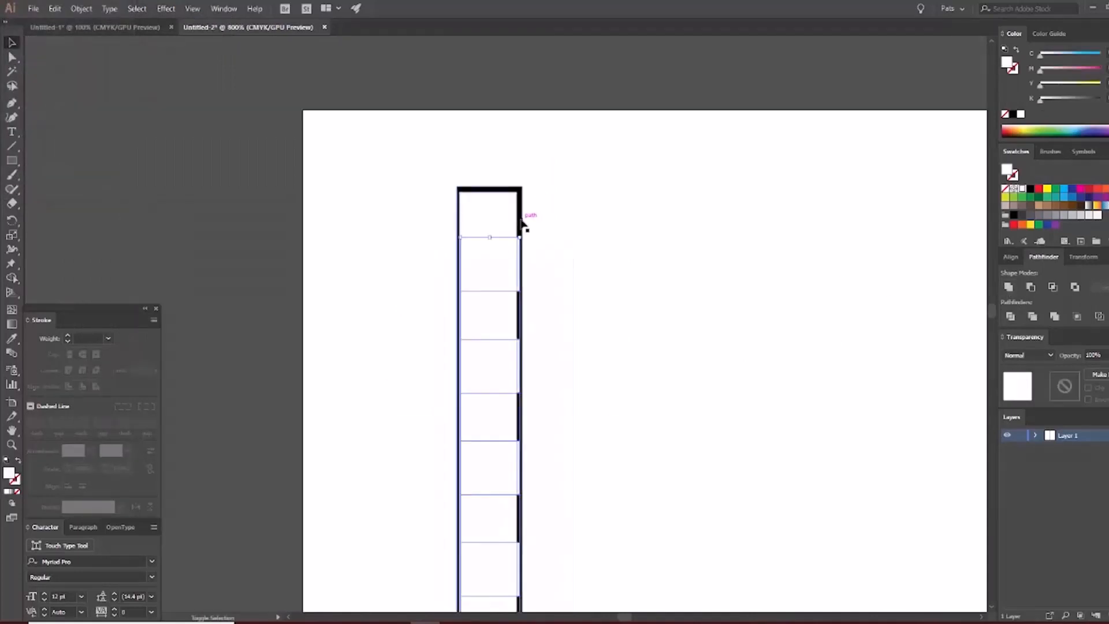
Subtract the evenly spaced white blocks from the black frame with Minus Front to notch its thick right edge.
shift+click(521, 224)
click(1032, 287)
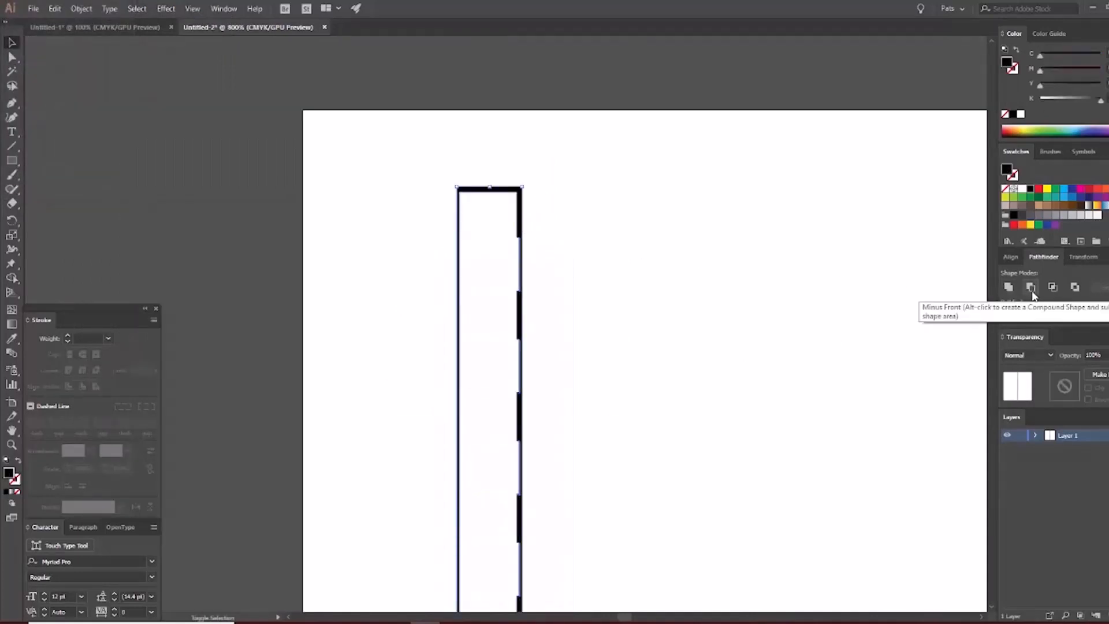
key(ctrl+minus)
Draw a 0.5 pt horizontal line across the strip at a notch's upper edge and copy it to the lower edge, repeating along the strip.
ctrl+click(507, 318)
ctrl+click(507, 318)
ctrl+click(507, 318)
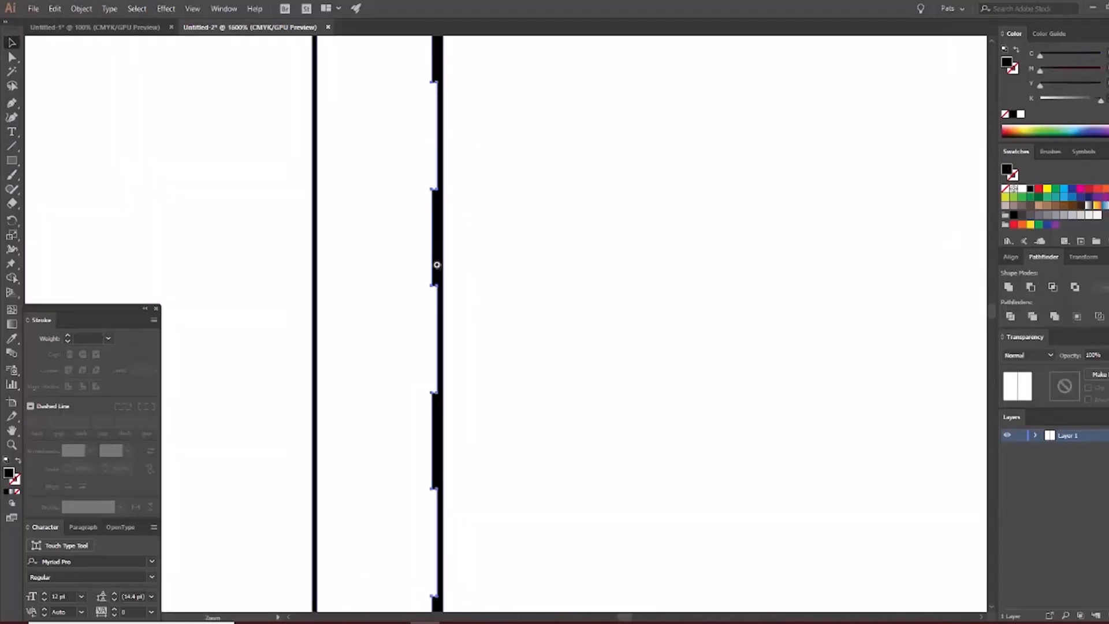
ctrl+click(433, 223)
drag(438, 213, 493, 496)
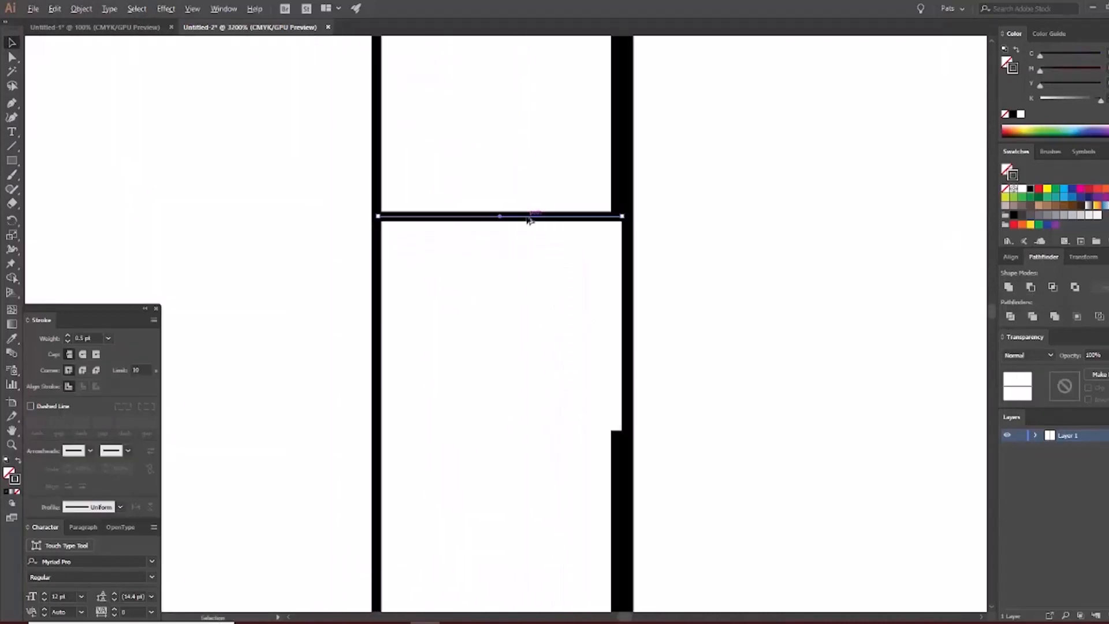
drag(529, 217, 519, 432)
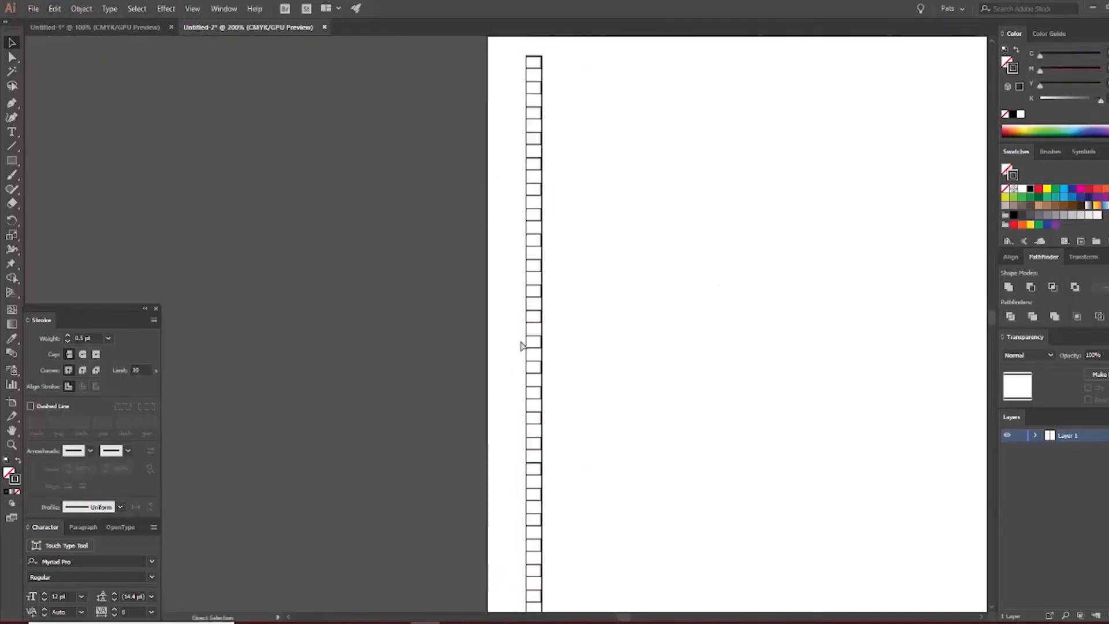
Select the whole ladder-like window strip and expand its fill and stroke into solid shapes.
key(ctrl+a)
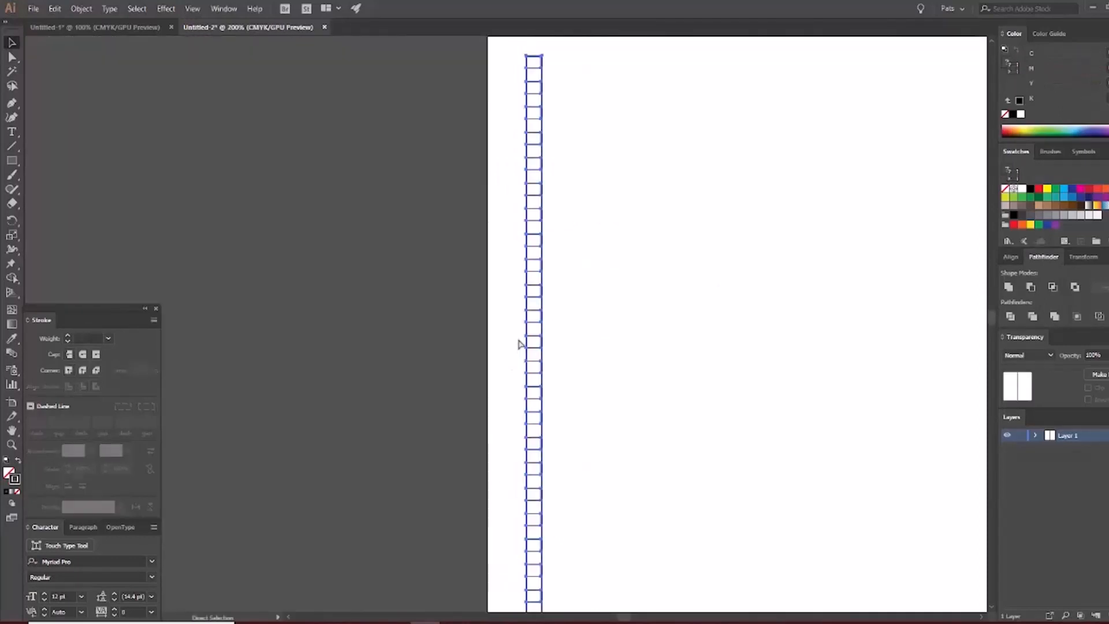
click(81, 8)
click(77, 137)
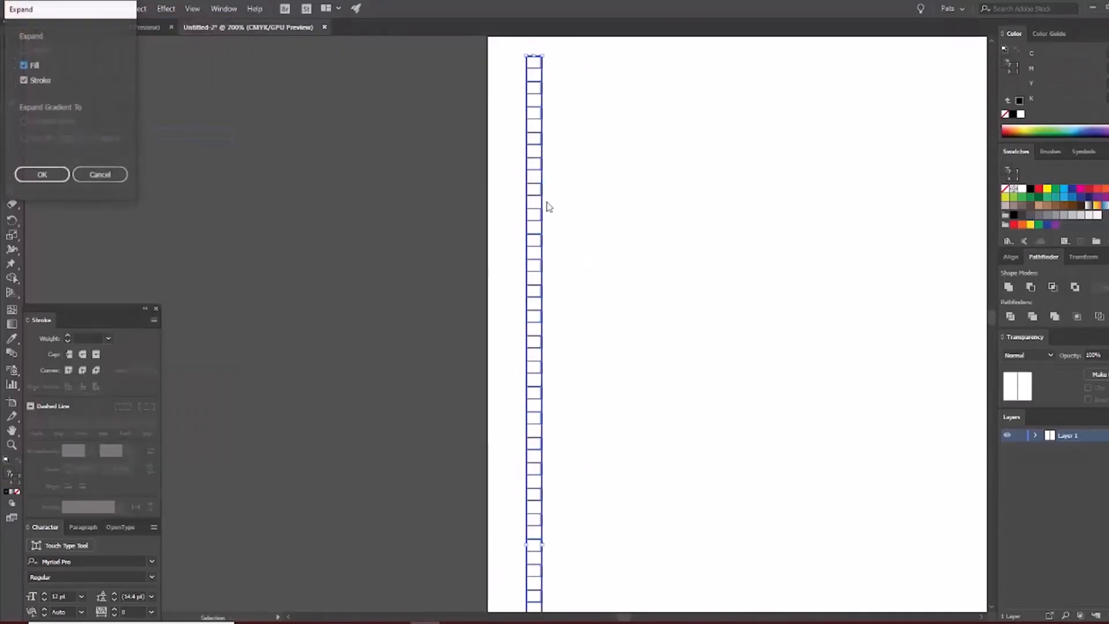
click(42, 174)
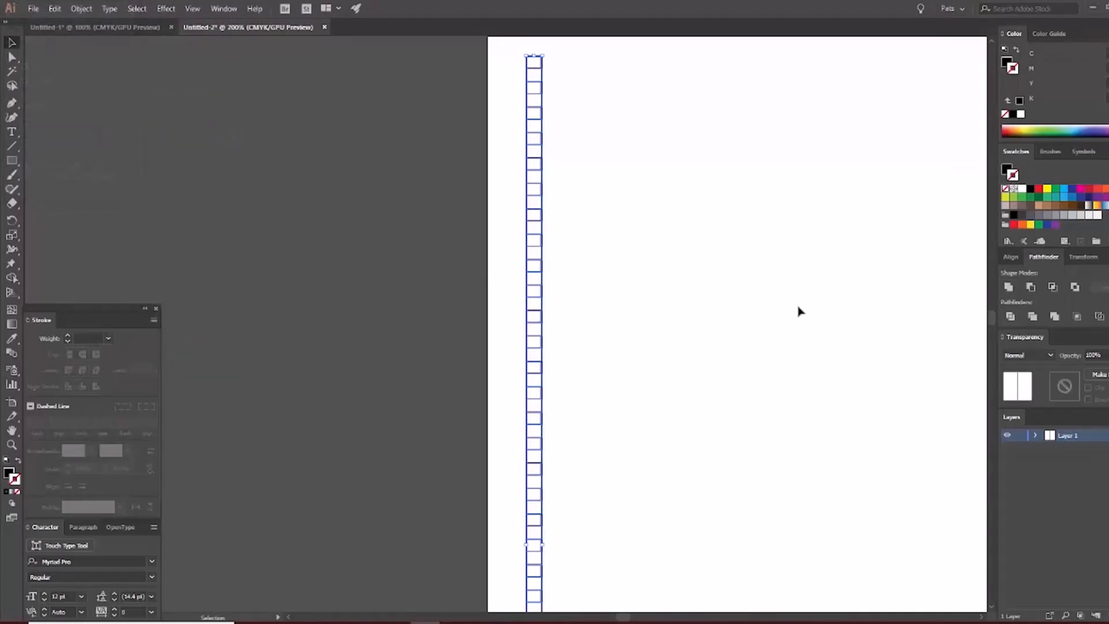
key(ctrl+space)
ctrl+click(561, 184)
ctrl+click(561, 184)
ctrl+click(561, 185)
drag(328, 418, 641, 149)
ctrl+click(562, 296)
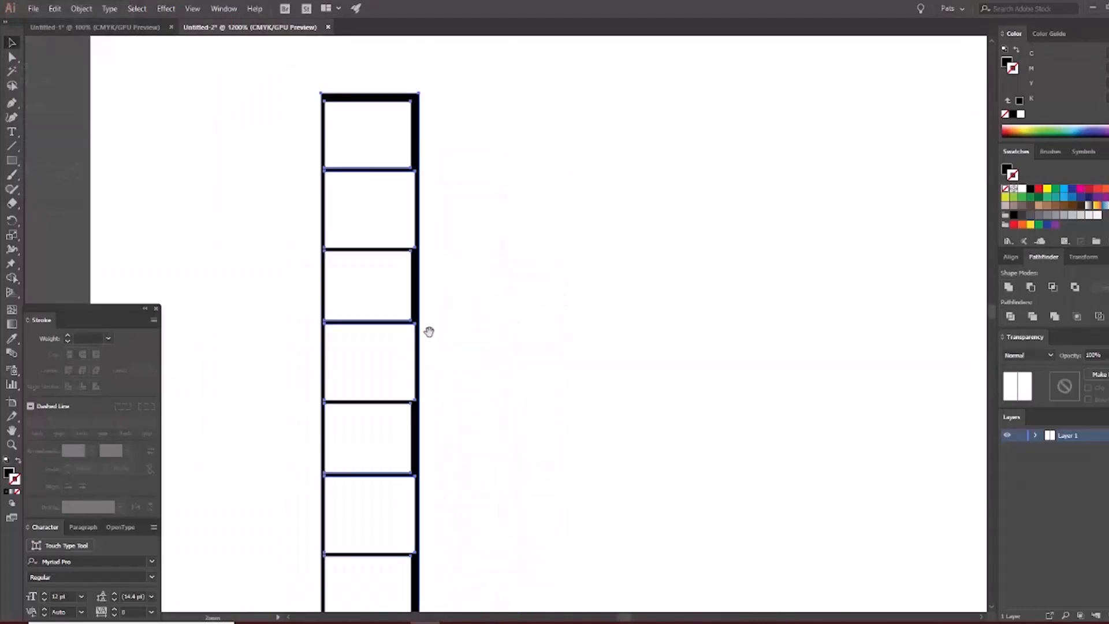
drag(393, 332, 502, 324)
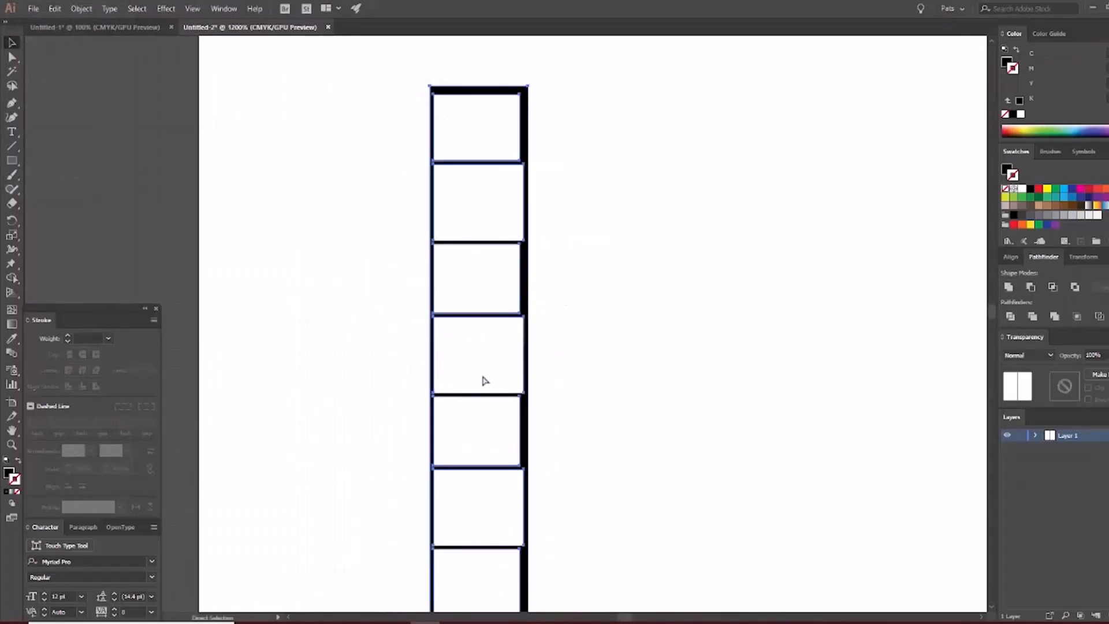
Copy the window strip sideways with a narrow gap and repeat the duplication to make eleven evenly spaced columns.
key(ctrl+minus)
drag(460, 282, 542, 289)
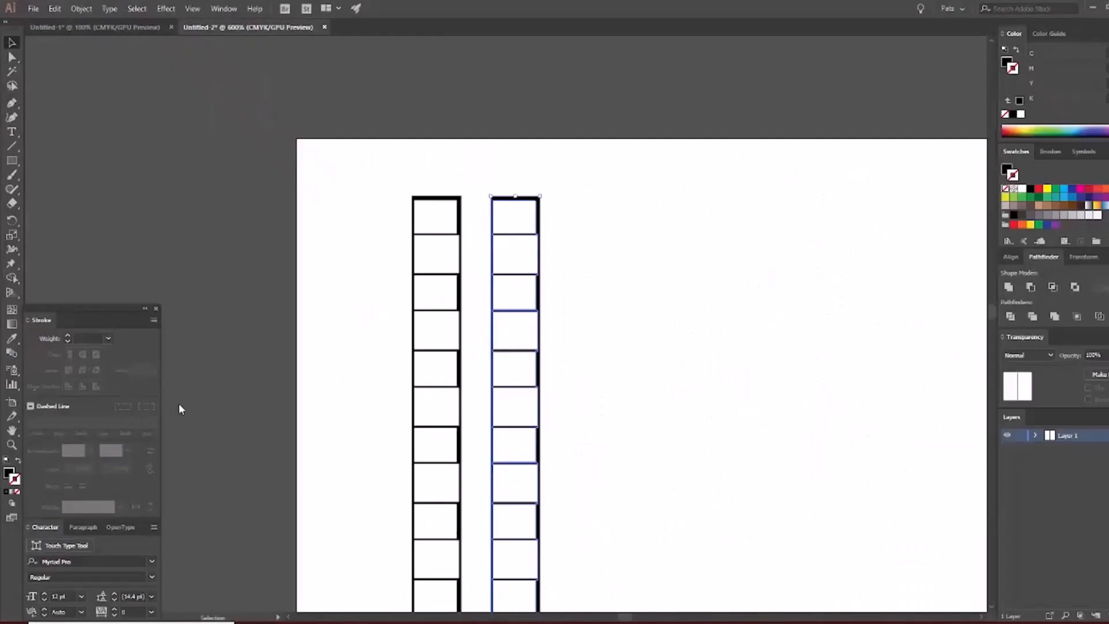
key(ctrl+minus)
key(ctrl+d)
key(ctrl+d)
key(ctrl+d)
key(ctrl+d)
key(ctrl+d)
key(ctrl+d)
key(ctrl+d)
key(ctrl+d)
key(ctrl+d)
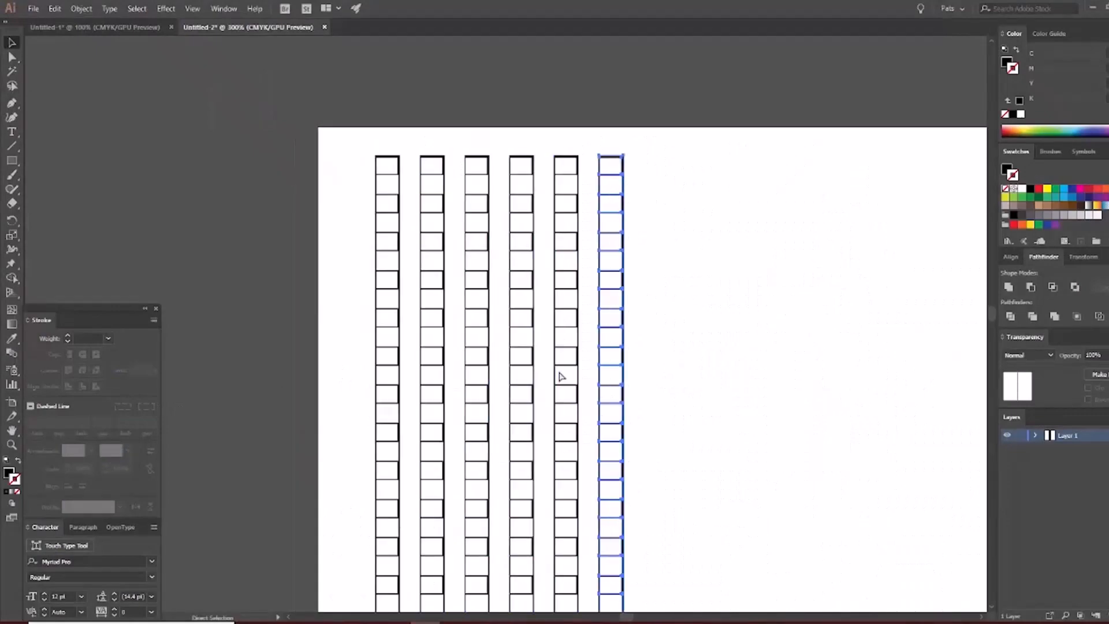
Copy all the window columns, paste them into the comic page in Photoshop as pixels and duplicate the pasted layer.
key(ctrl+a)
key(ctrl+1)
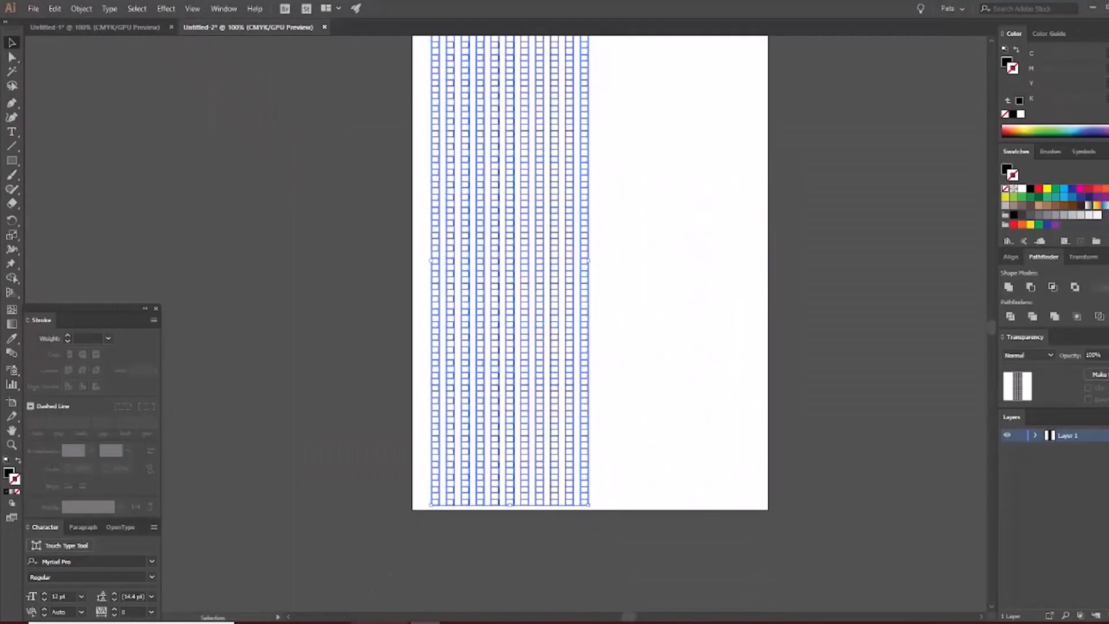
mouse_move(376, 621)
click(315, 572)
drag(414, 252, 477, 255)
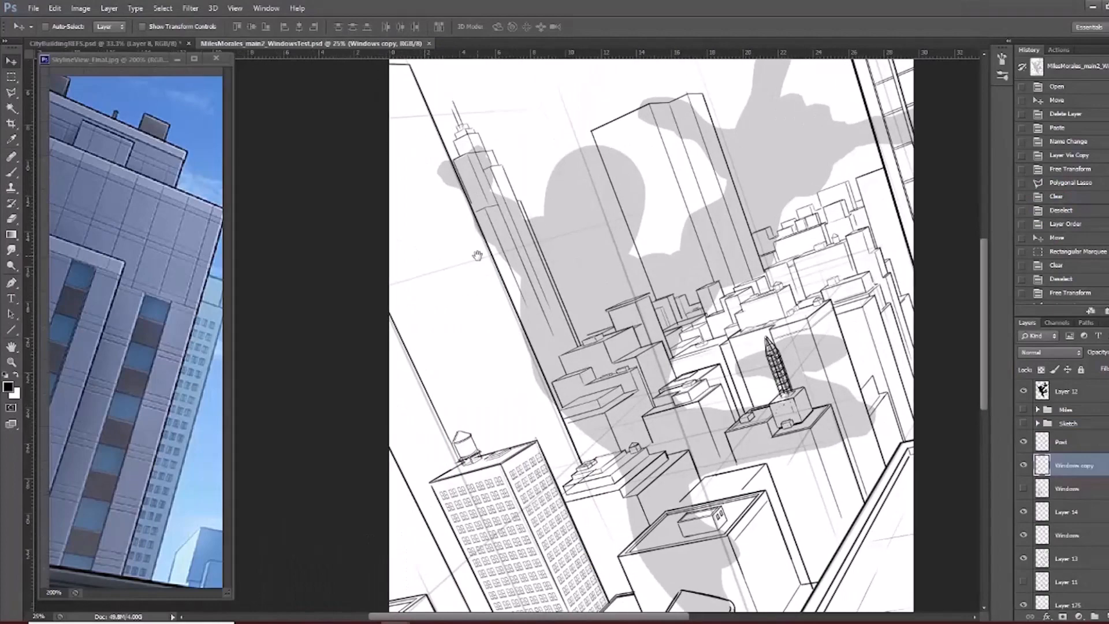
key(ctrl+v)
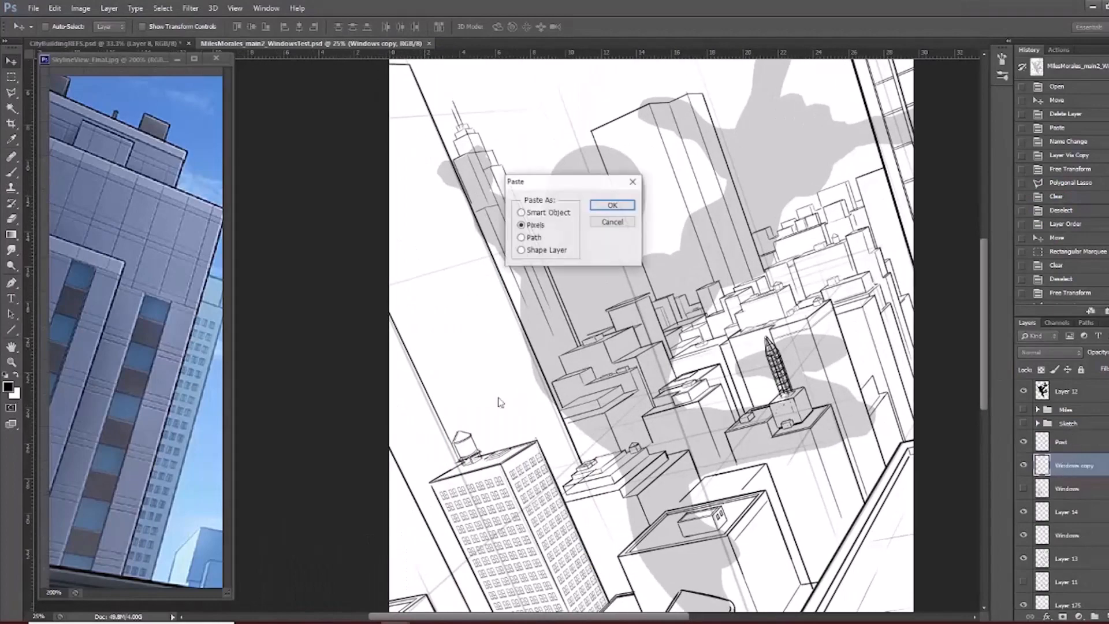
click(605, 208)
drag(500, 274, 471, 391)
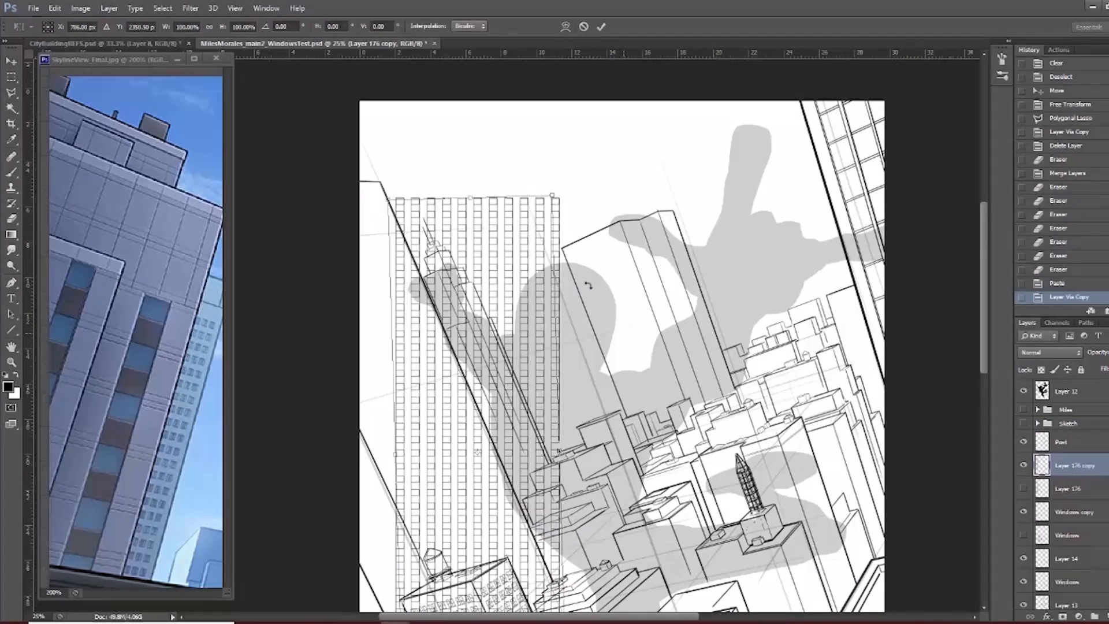
Rotate and scale the duplicated window-column grid to follow the slanted edges of the tall tower at the page's left.
mouse_move(587, 285)
mouse_down()
mouse_move(574, 283)
mouse_move(578, 297)
mouse_up()
drag(466, 185, 454, 240)
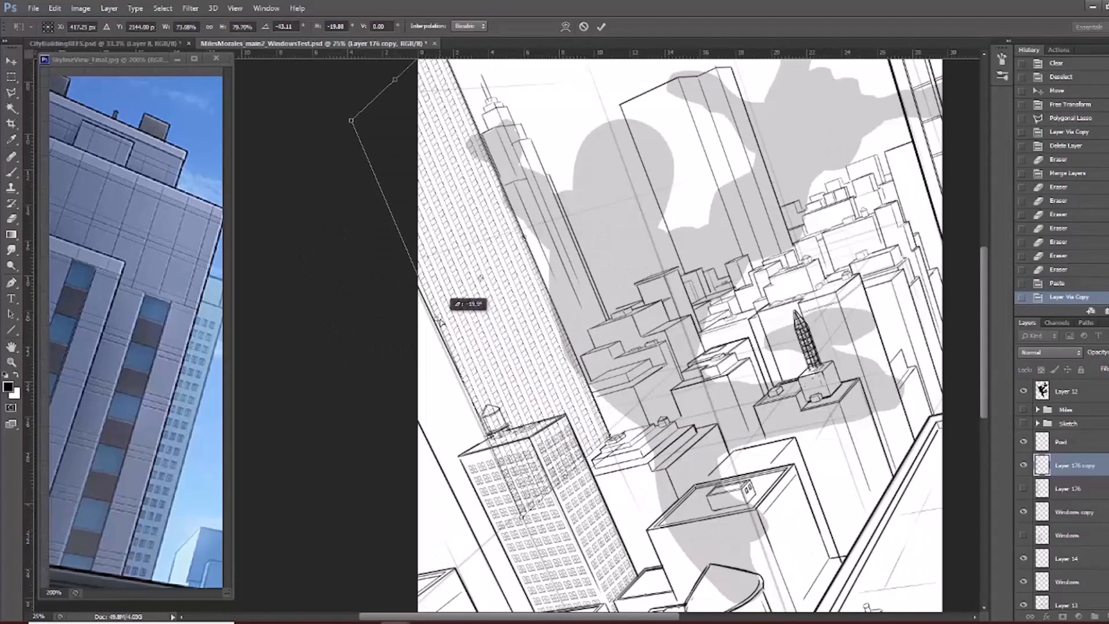
drag(440, 322, 440, 322)
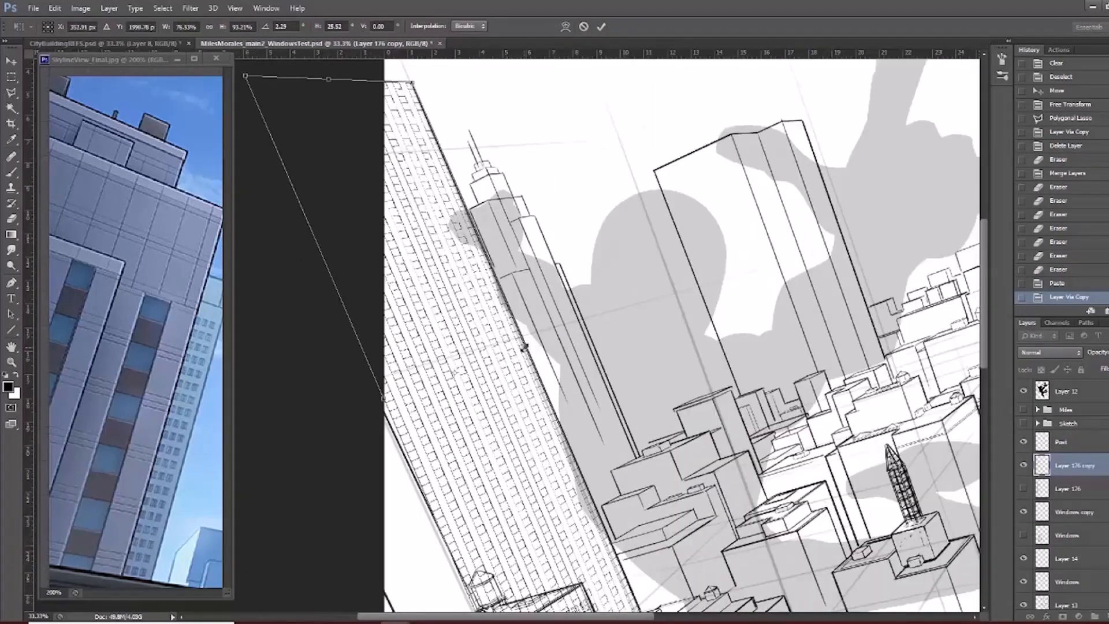
drag(524, 347, 684, 325)
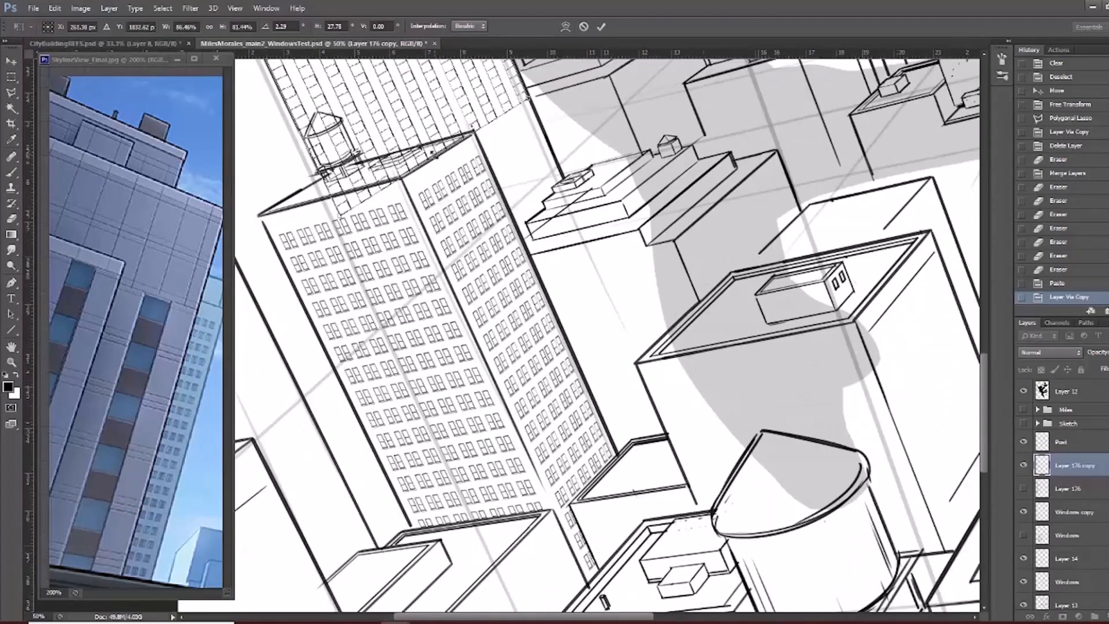
Distort the window grid to the tall tower's perspective and clear the windows spilling past the face's edges.
drag(404, 174, 520, 255)
drag(548, 281, 559, 483)
drag(432, 123, 510, 346)
drag(404, 202, 542, 436)
drag(472, 248, 531, 427)
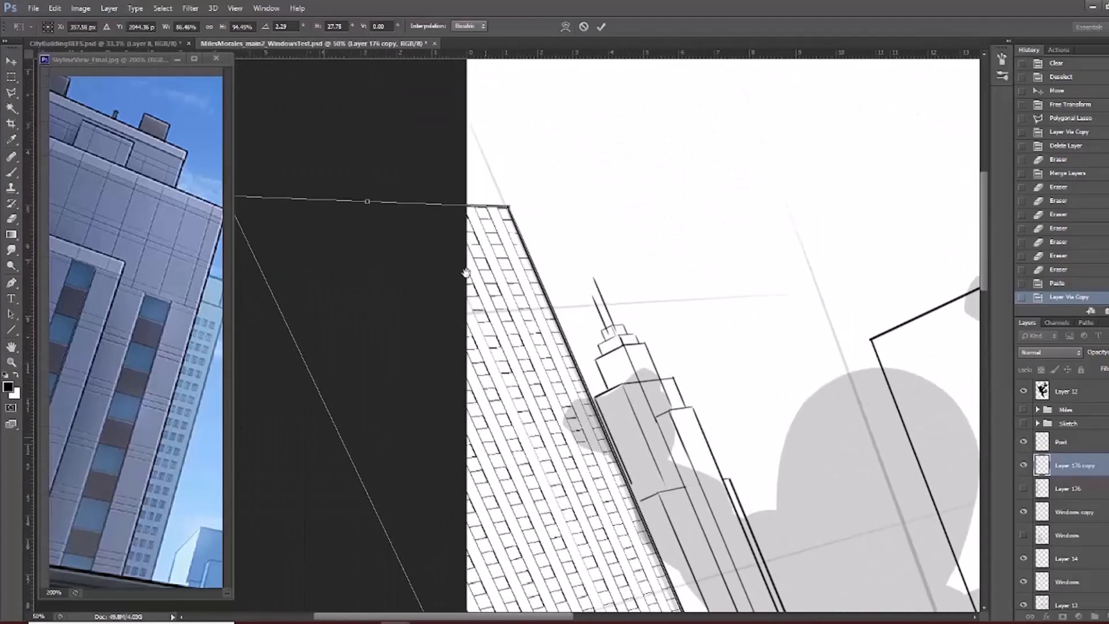
drag(365, 199, 389, 251)
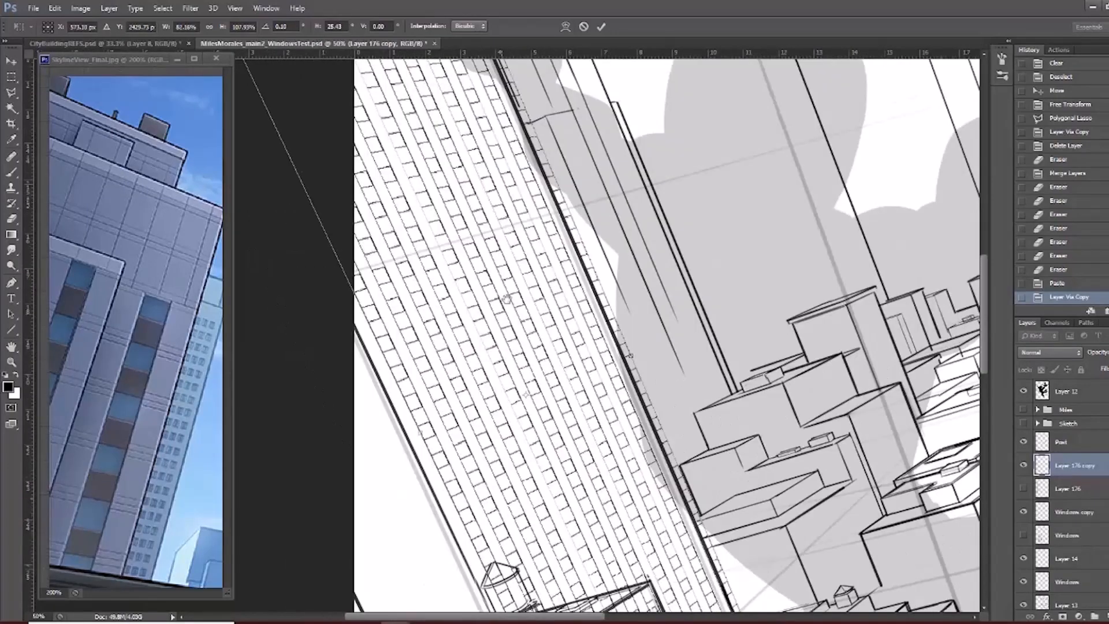
drag(464, 245, 419, 64)
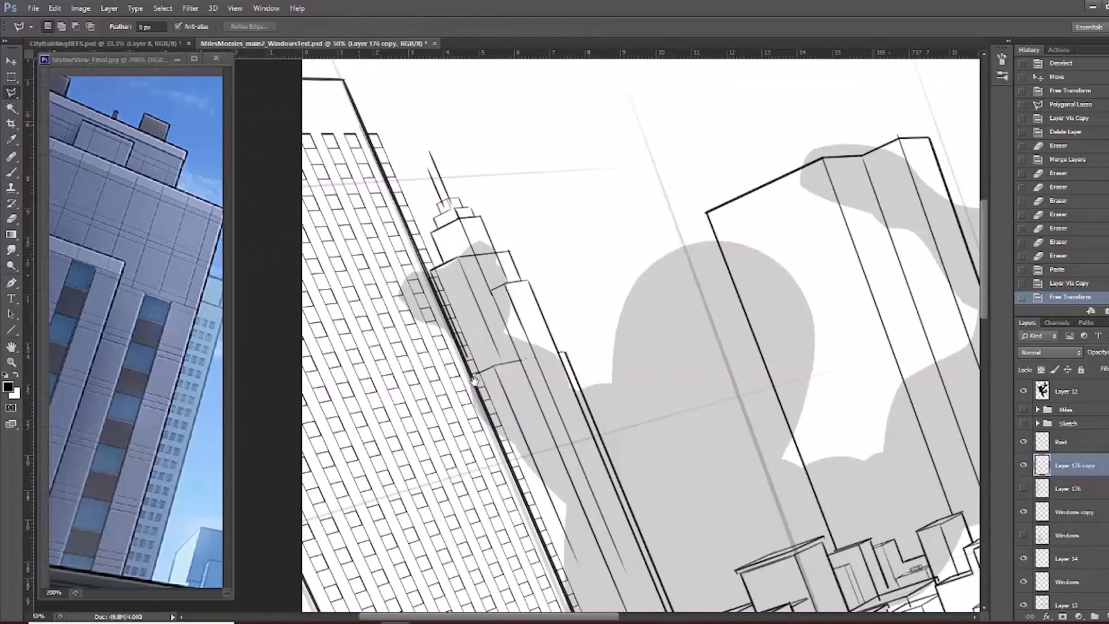
drag(474, 380, 393, 143)
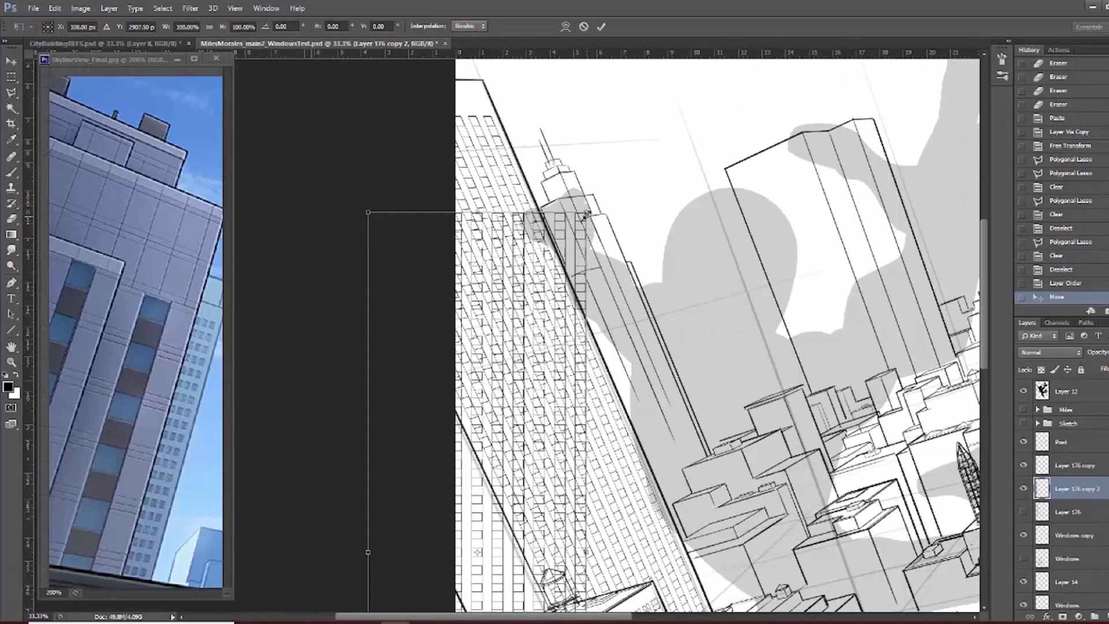
Rotate, stretch and fit the second window-grid copy onto the tower's adjoining left face and clear the excess windows.
drag(586, 215, 543, 290)
drag(657, 572, 572, 226)
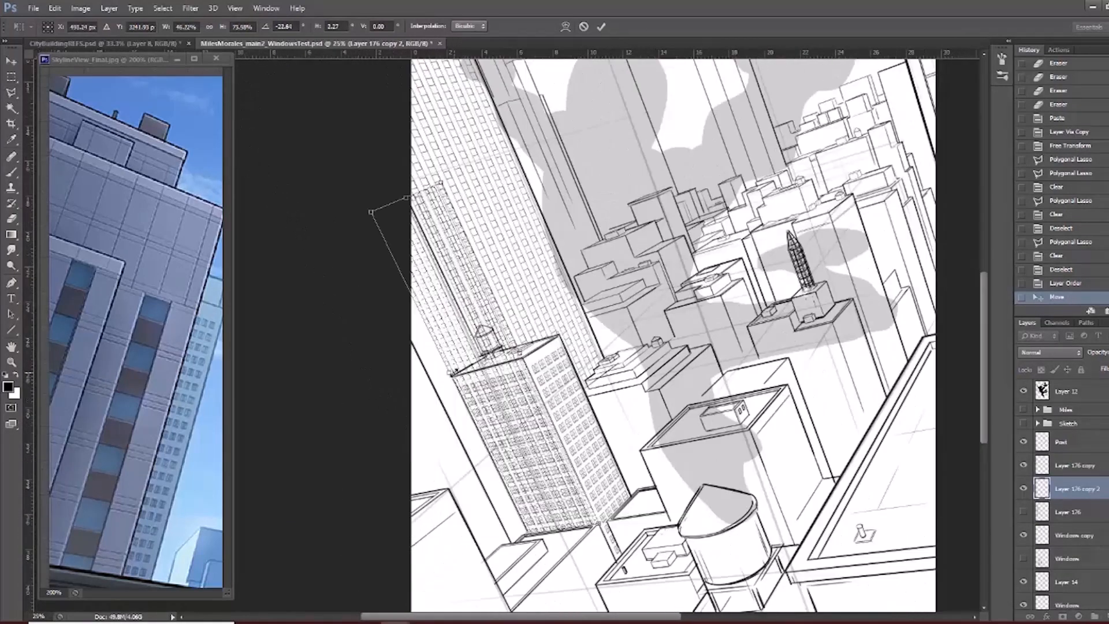
drag(456, 371, 360, 398)
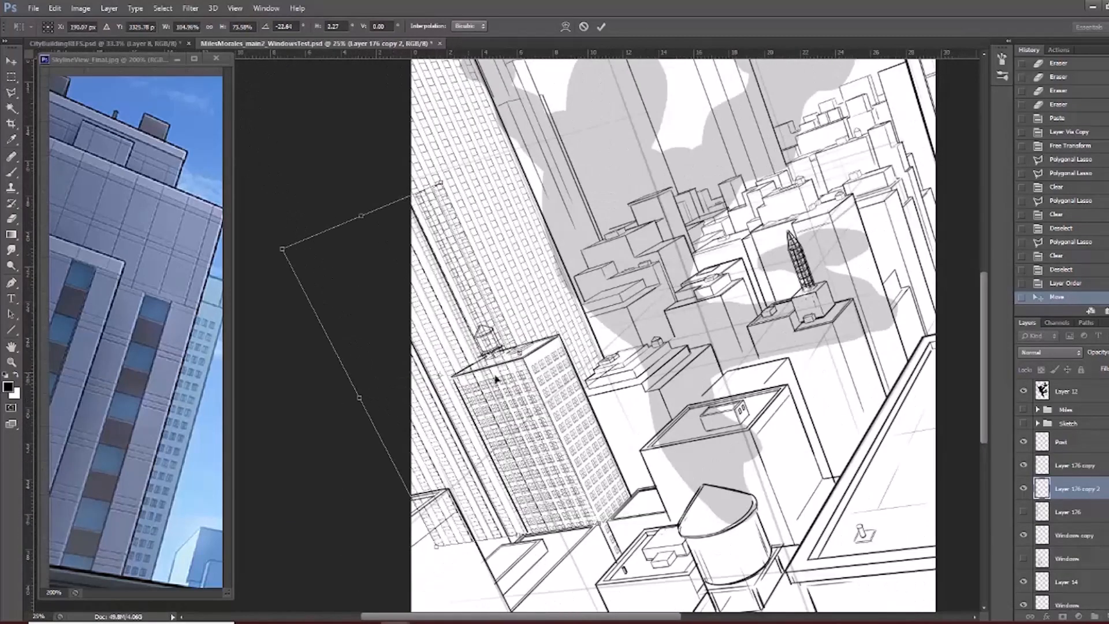
drag(519, 353, 485, 363)
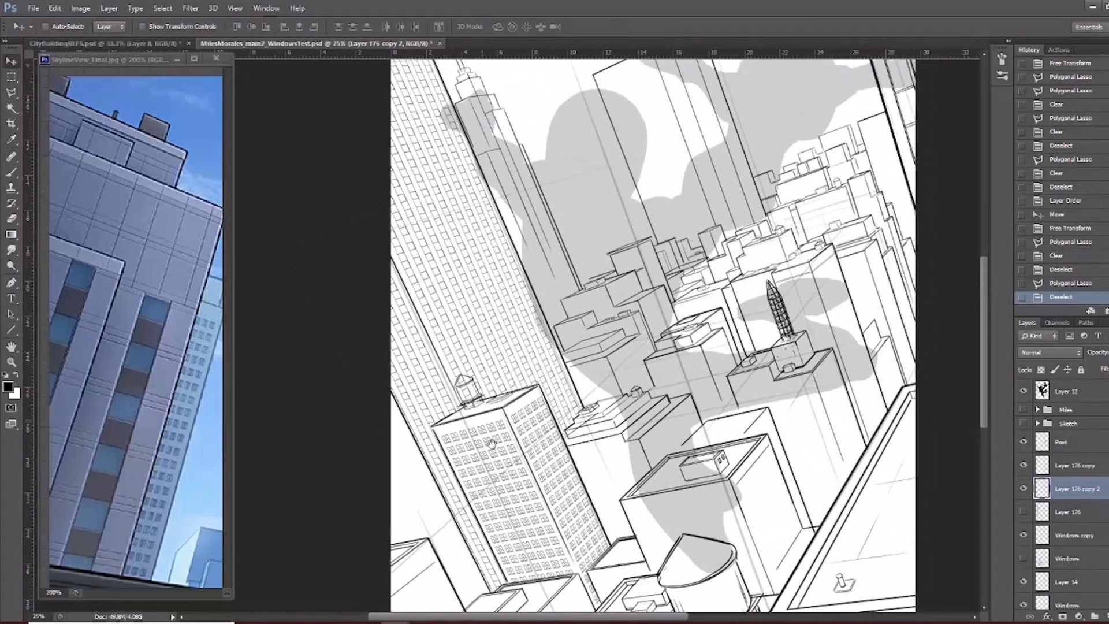
drag(537, 444, 494, 303)
drag(451, 214, 490, 345)
scroll(502, 379, up, 2)
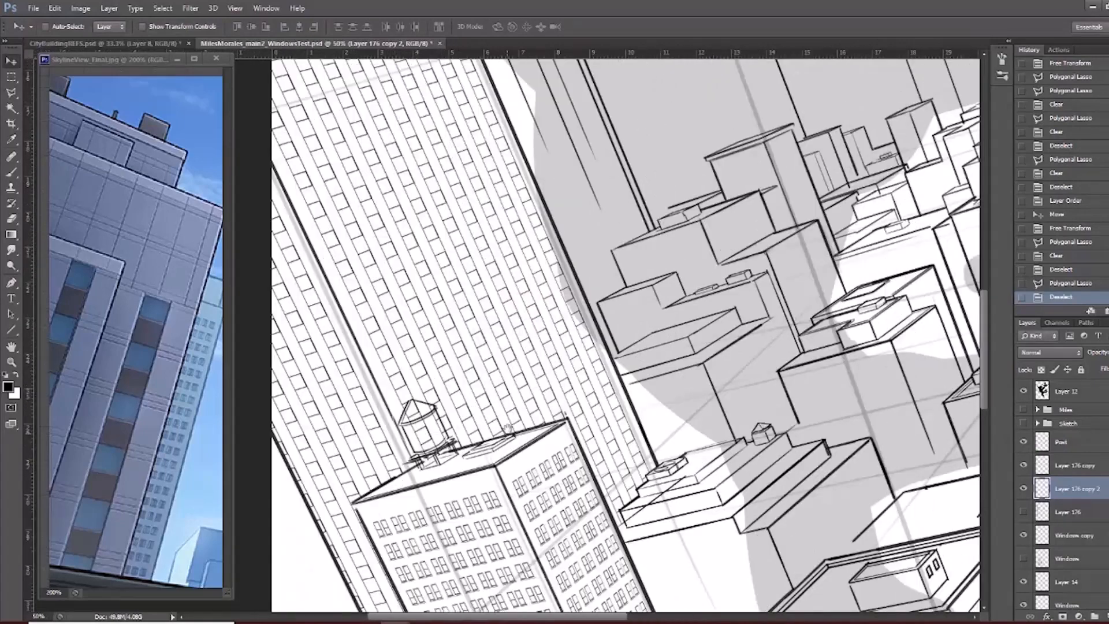
drag(504, 428, 523, 320)
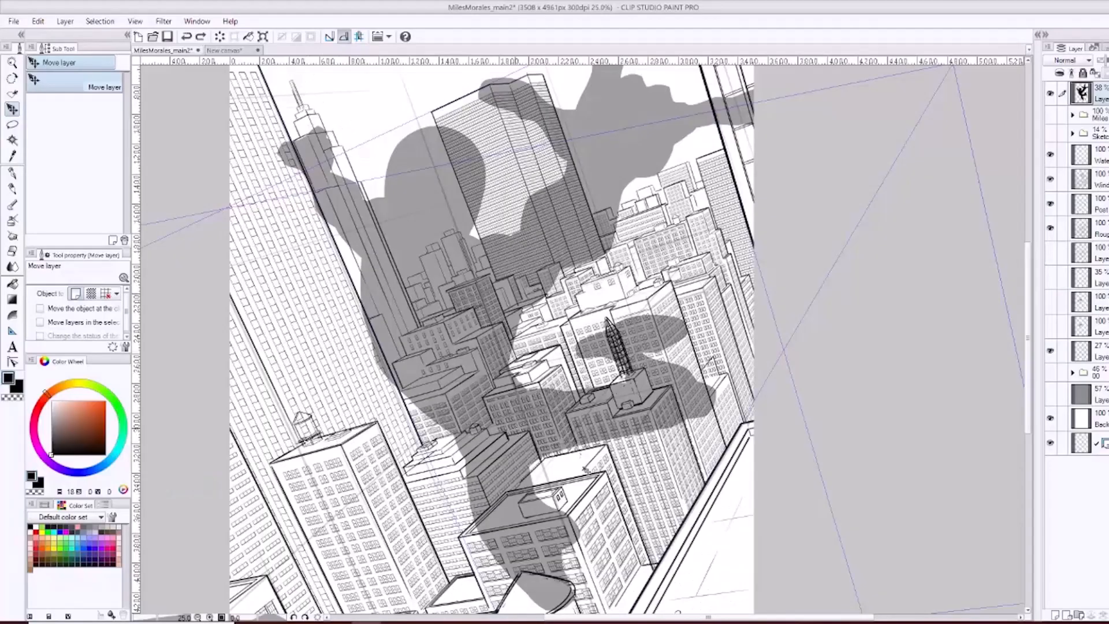
In Clip Studio Paint, hide the gray figure silhouette layer covering the city in MilesMorales_main2.
scroll(562, 473, up, 4)
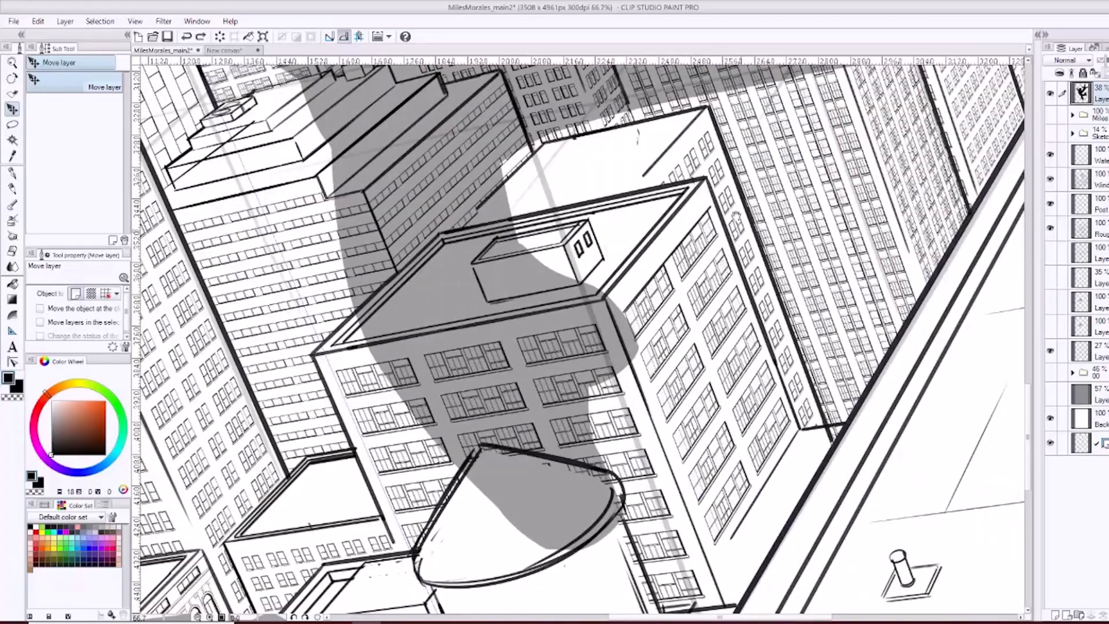
drag(736, 216, 625, 307)
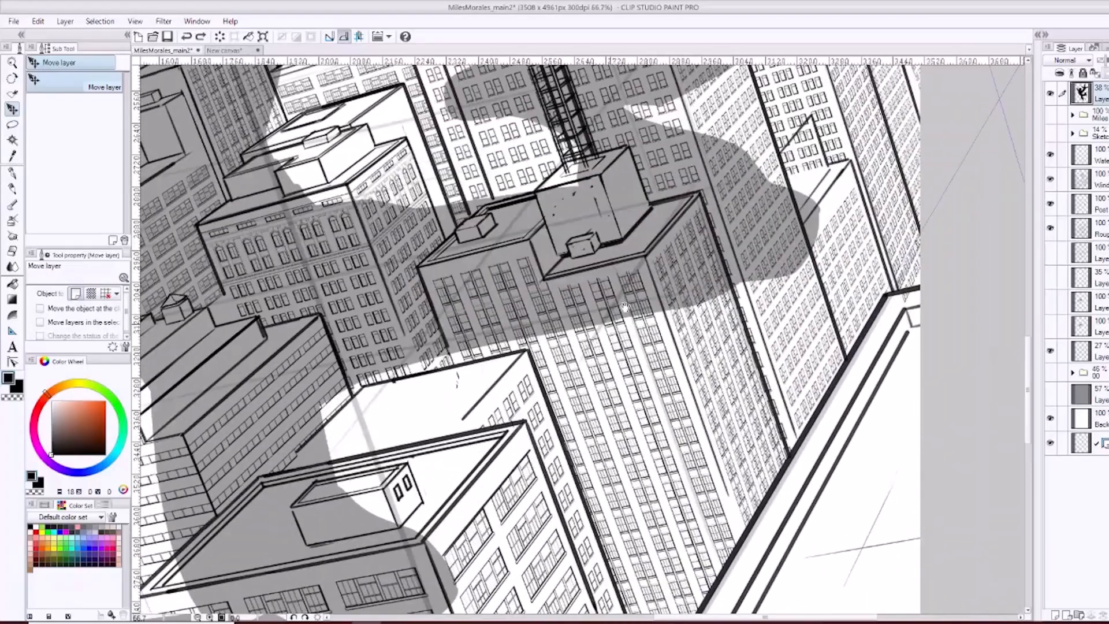
drag(505, 260, 908, 437)
click(1051, 93)
drag(607, 199, 815, 139)
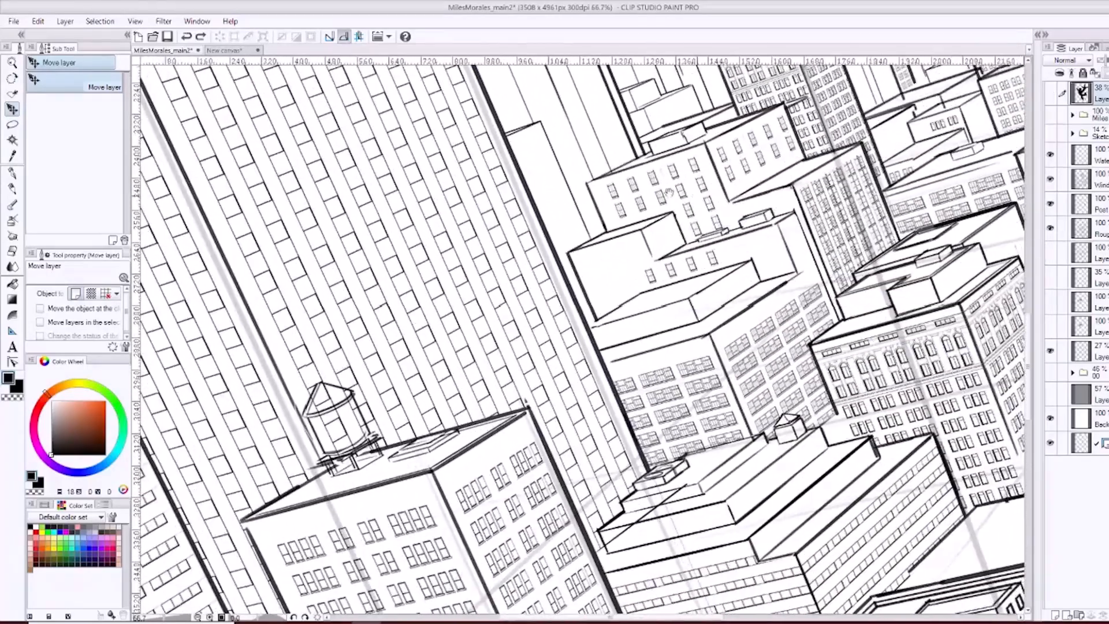
Examine the window grids fitted to the building faces across the city, from the tall tower to the spire rooftop.
drag(546, 360, 509, 453)
drag(572, 246, 540, 436)
drag(737, 222, 426, 426)
drag(588, 231, 582, 398)
drag(721, 456, 391, 261)
drag(616, 462, 620, 191)
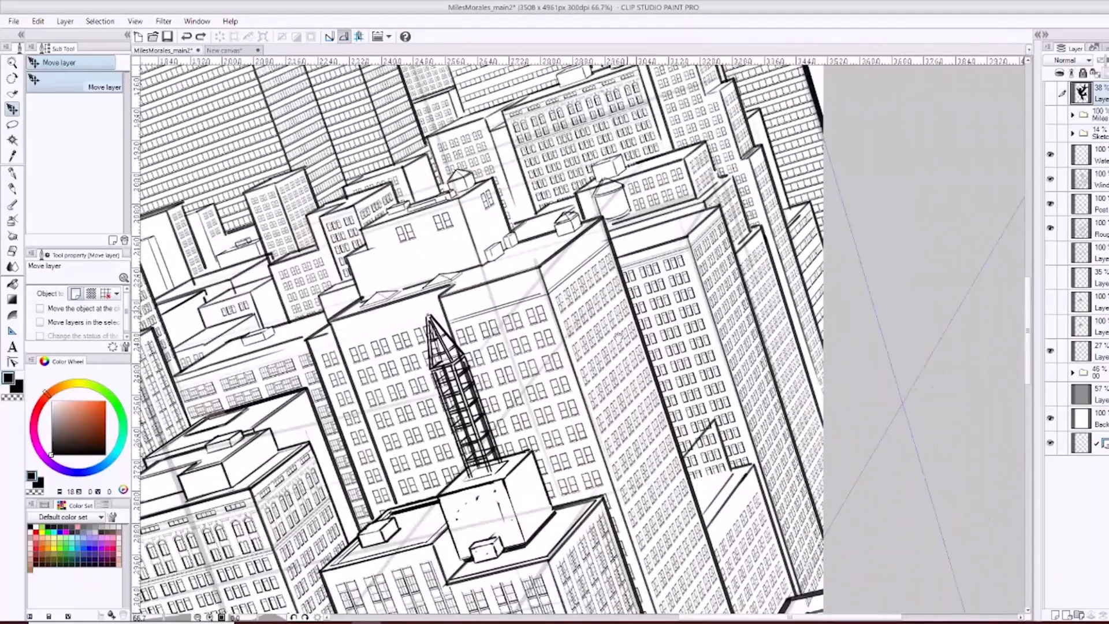
drag(501, 447, 641, 211)
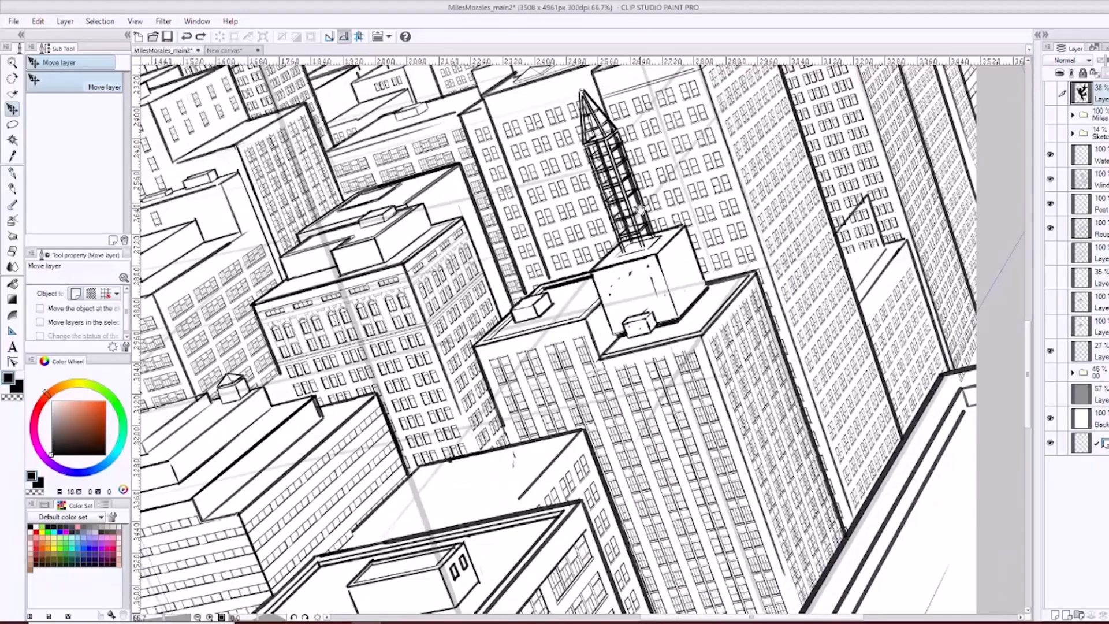
drag(466, 492, 630, 318)
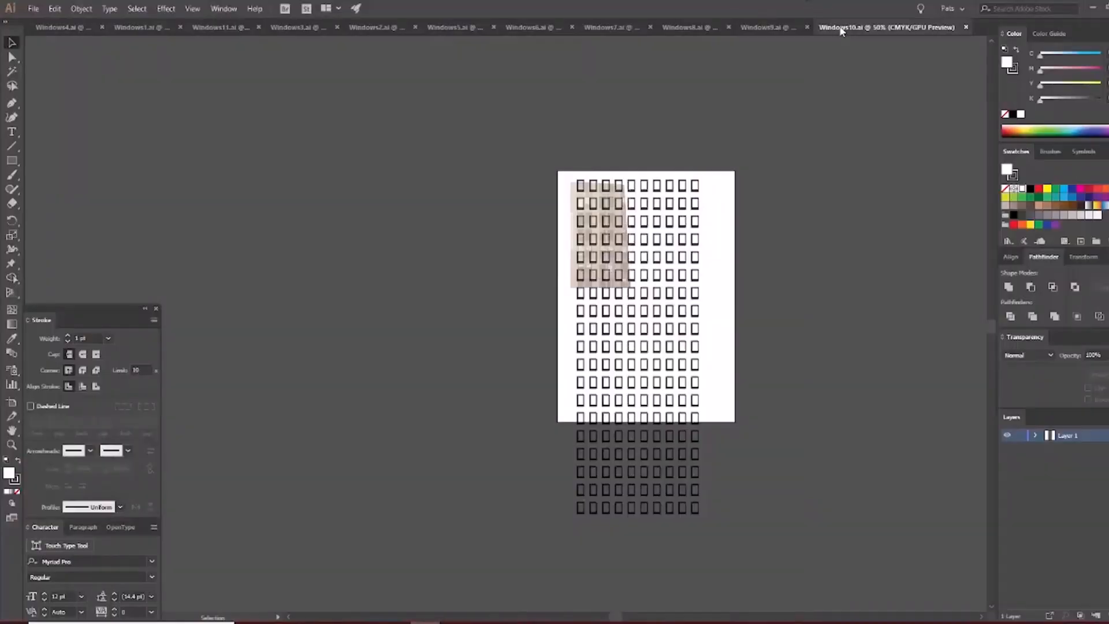
Switch to Windows10.ai in Illustrator and examine its grid of single windows against the faded building photo.
drag(686, 294, 627, 315)
ctrl+click(627, 315)
ctrl+click(627, 315)
ctrl+click(627, 315)
drag(321, 300, 794, 365)
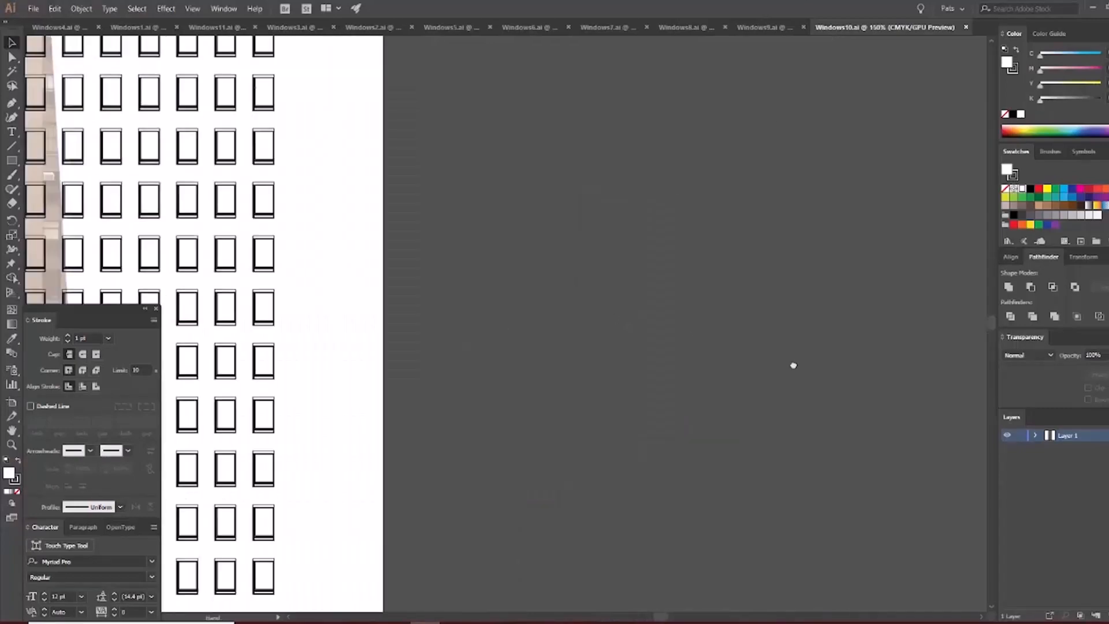
drag(278, 197, 636, 277)
drag(447, 285, 643, 332)
ctrl+click(566, 262)
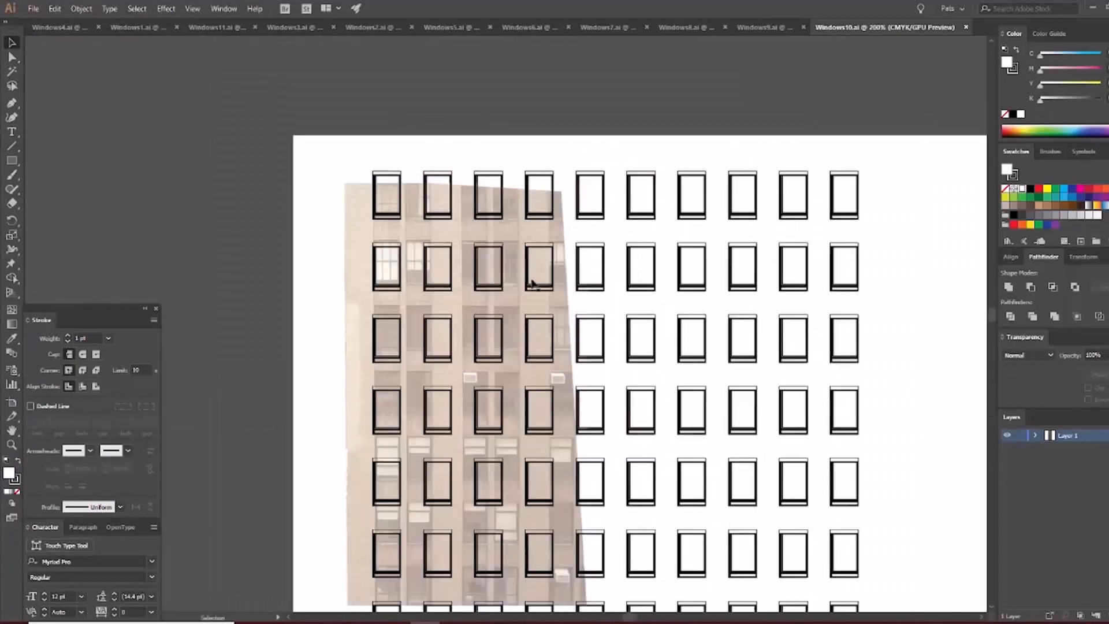
drag(603, 237, 520, 244)
ctrl+alt+click(531, 242)
ctrl+alt+click(536, 248)
drag(545, 381, 515, 148)
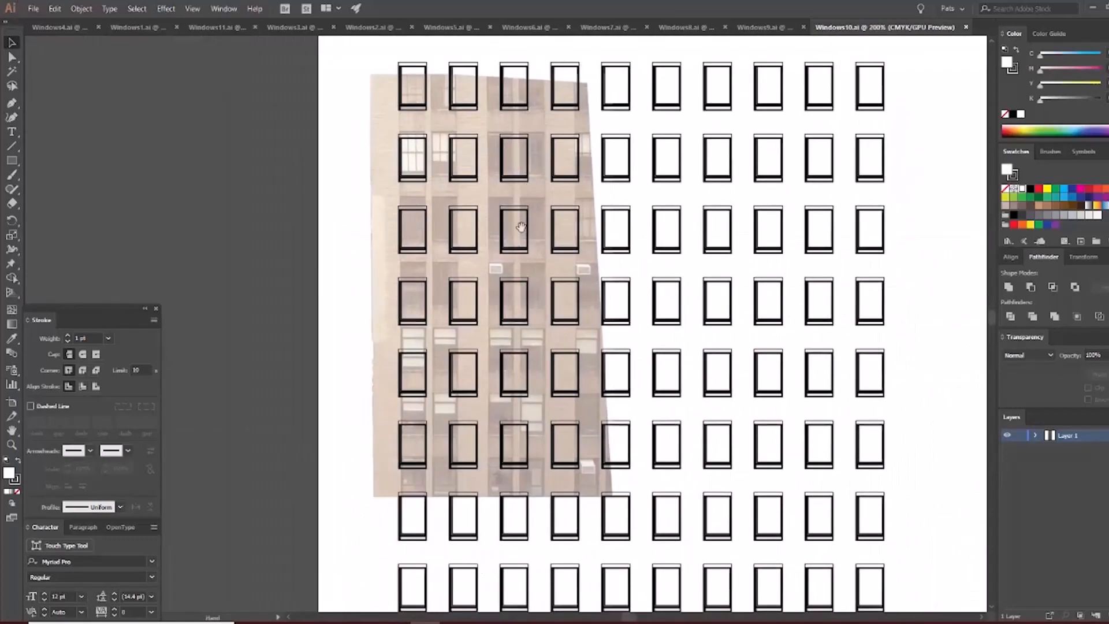
drag(582, 124, 555, 160)
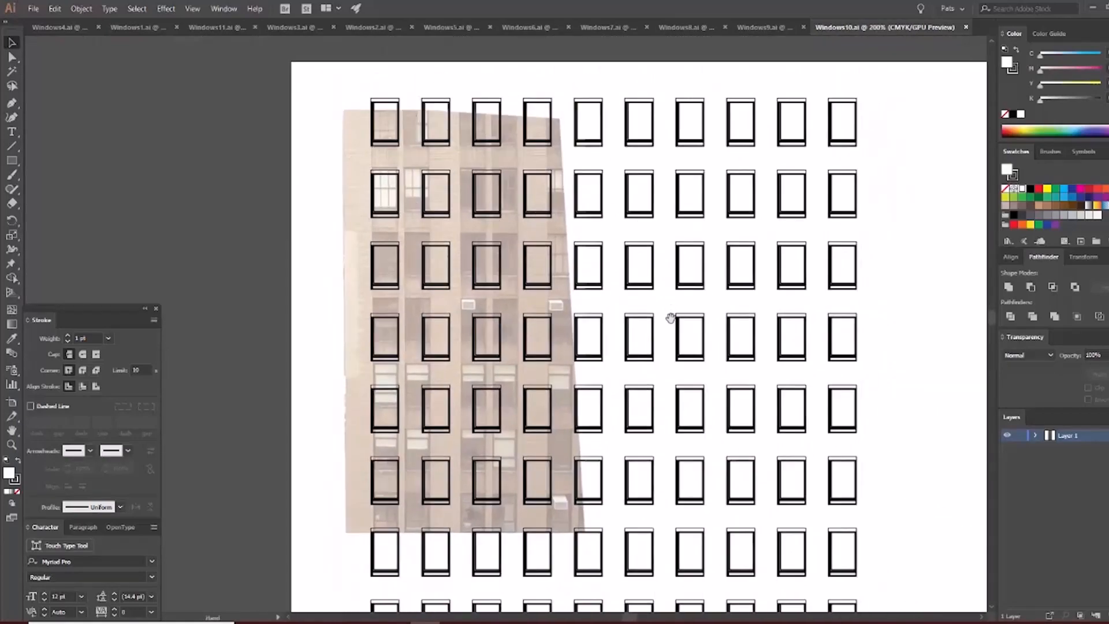
drag(670, 320, 590, 186)
drag(687, 213, 625, 301)
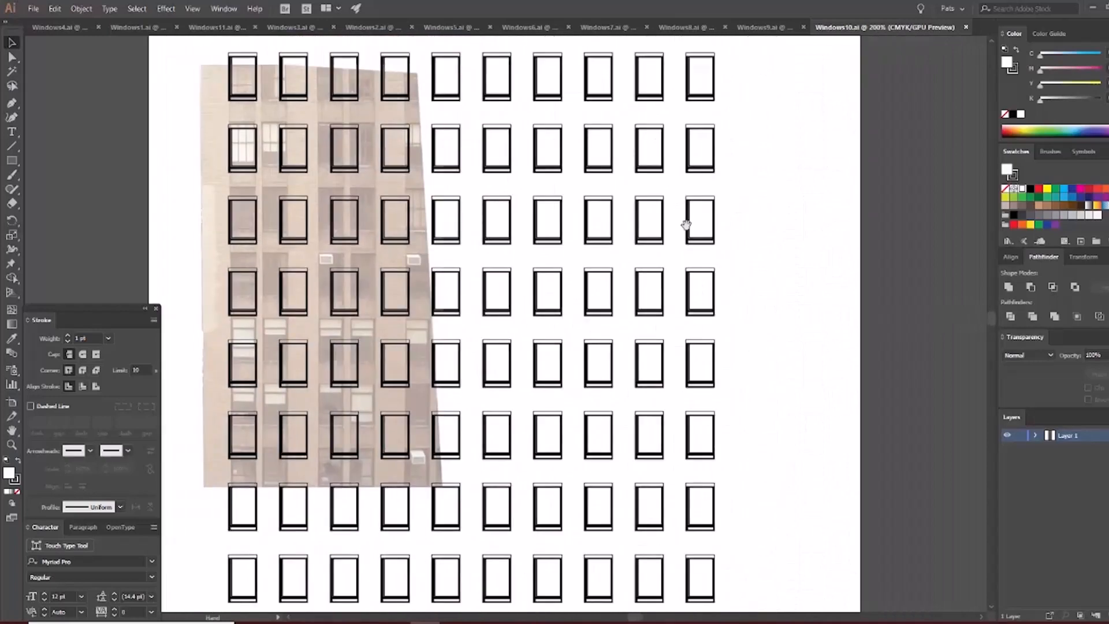
Switch to Windows9.ai and examine its grid of paired windows up close.
click(760, 28)
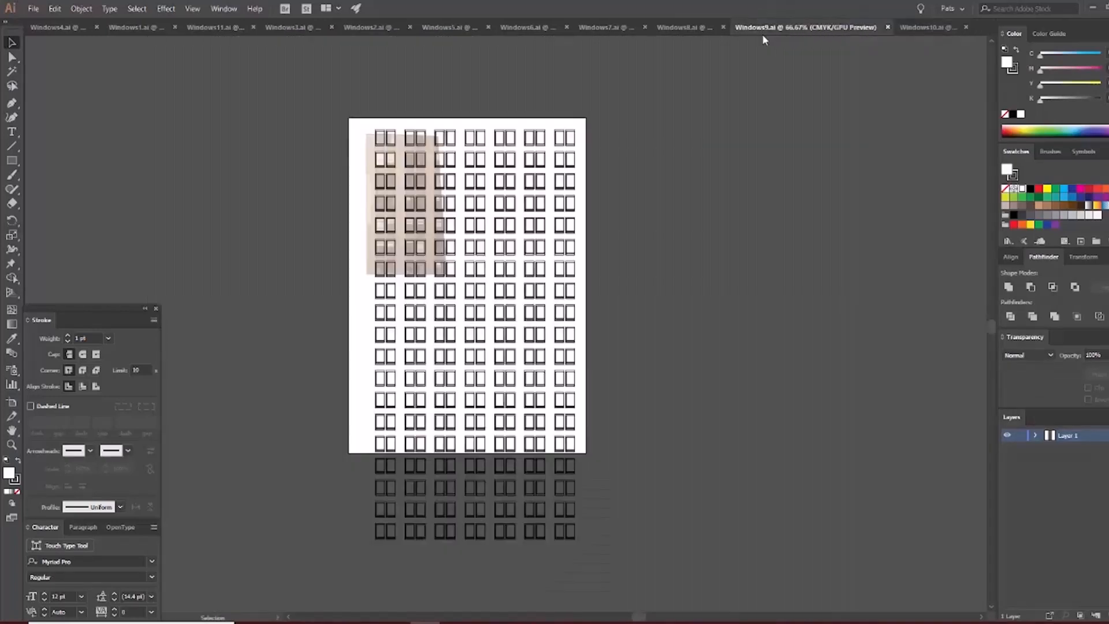
ctrl+click(543, 264)
drag(548, 301, 673, 260)
ctrl+click(558, 242)
drag(554, 255, 541, 215)
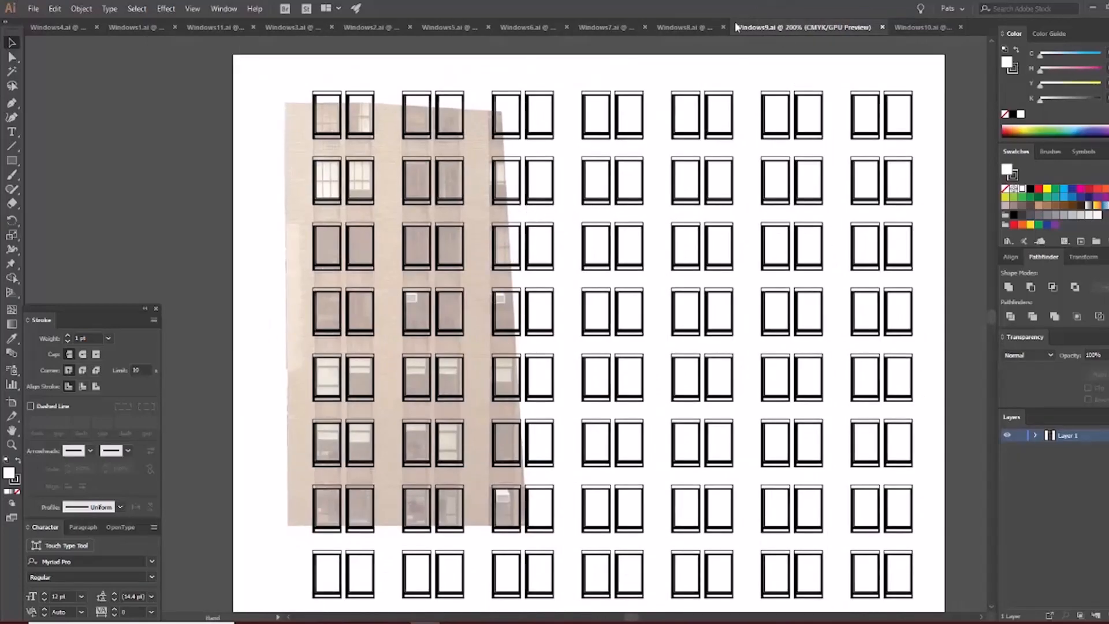
Switch to Windows8.ai and examine its paired window columns joined by continuous vertical lines.
click(684, 28)
ctrl+click(522, 254)
ctrl+click(522, 254)
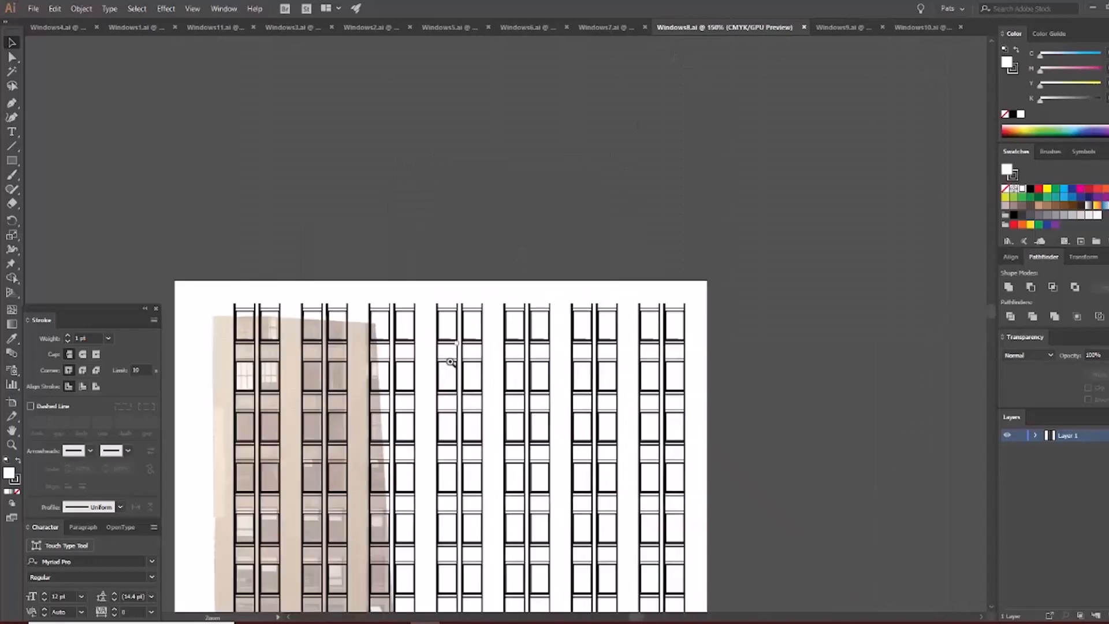
ctrl+click(452, 373)
drag(434, 401, 498, 240)
Switch to Windows7.ai and examine its horizontal bands of narrow windows up close.
click(604, 27)
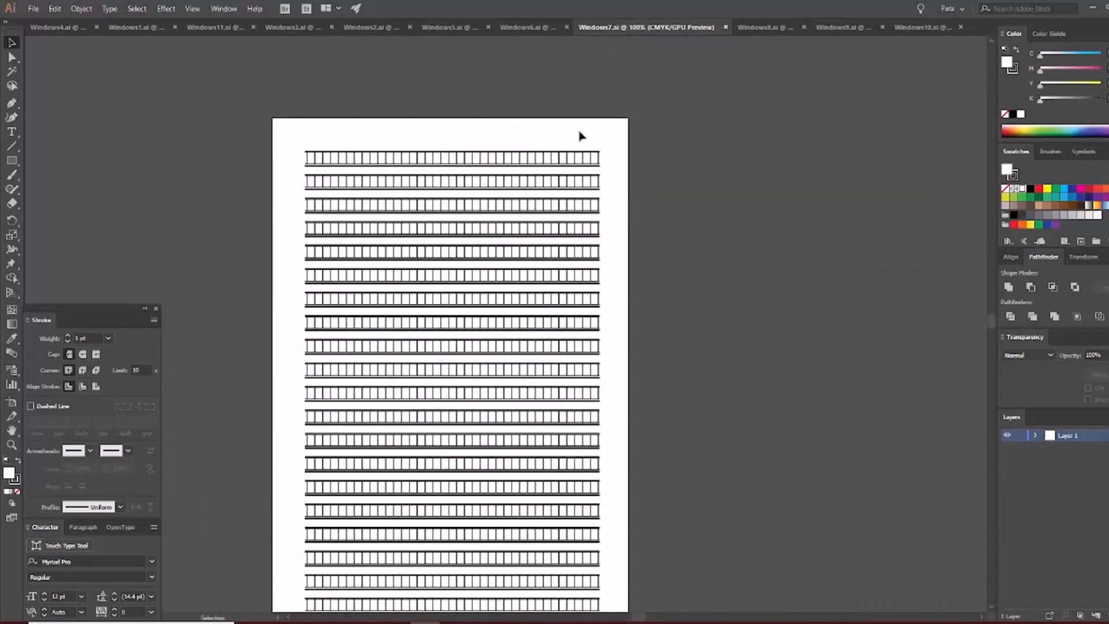
ctrl+click(467, 294)
ctrl+click(468, 294)
ctrl+click(471, 294)
drag(444, 363, 373, 514)
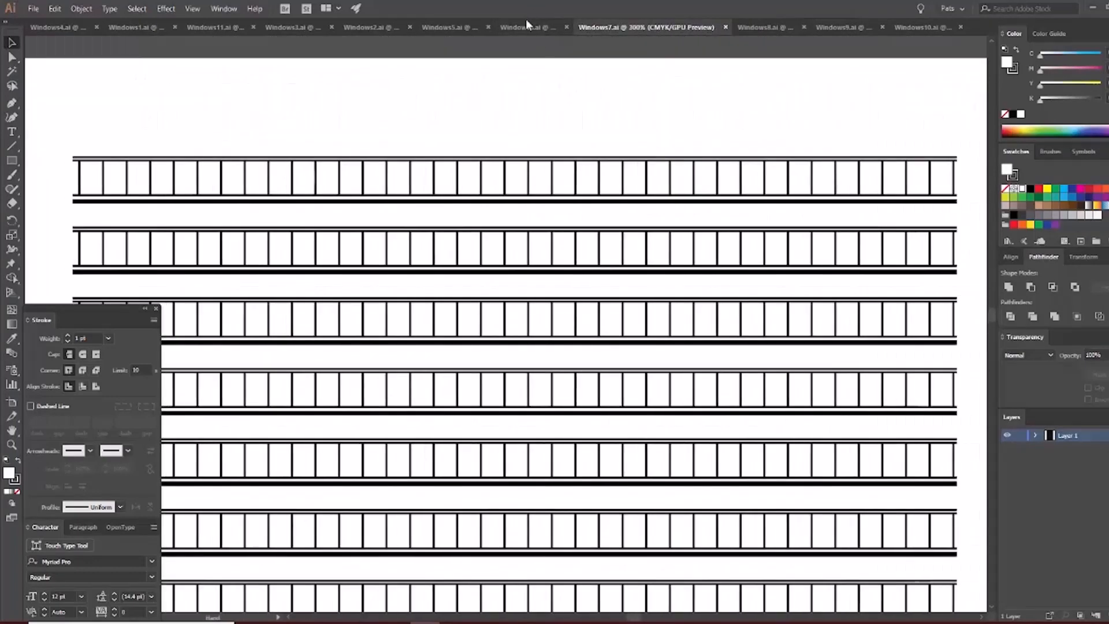
Switch to Windows6.ai and examine the pane and frame detail of its paired window columns over the brick photo.
click(528, 29)
drag(614, 325, 557, 289)
ctrl+click(557, 288)
ctrl+click(557, 288)
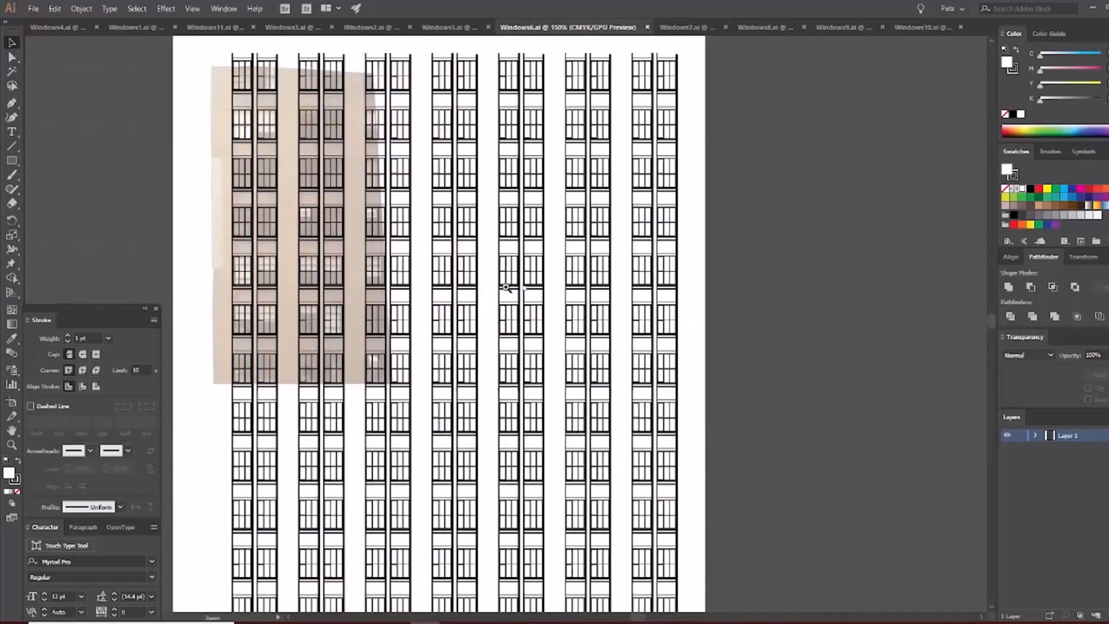
drag(460, 240, 516, 306)
ctrl+click(515, 306)
drag(433, 258, 498, 283)
ctrl+click(498, 283)
drag(427, 286, 532, 292)
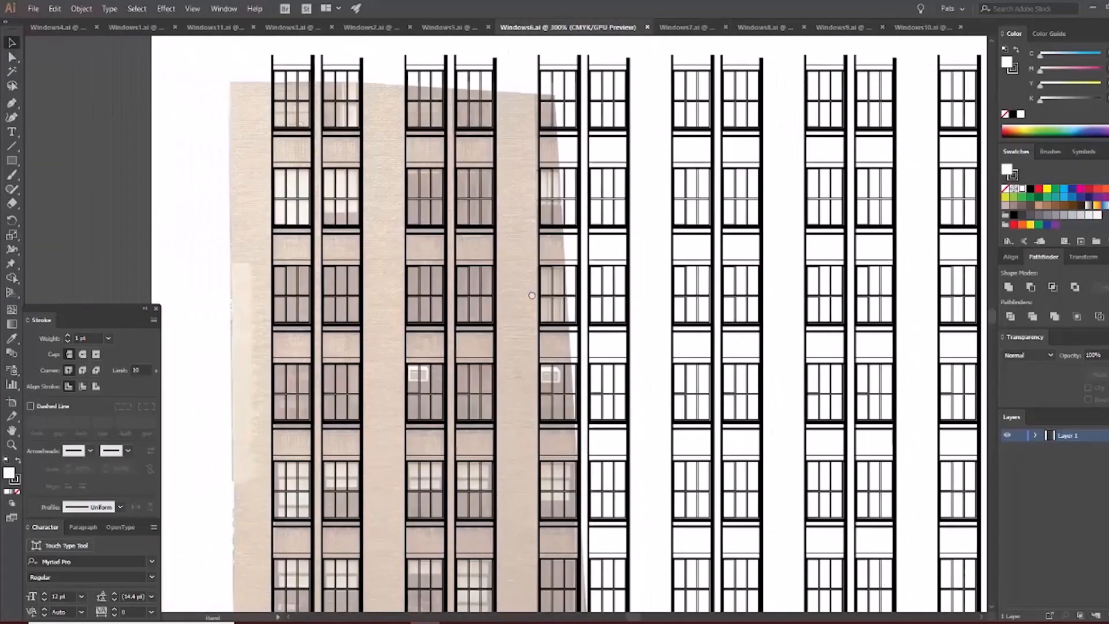
drag(455, 221, 523, 250)
ctrl+click(523, 250)
drag(454, 291, 518, 252)
ctrl+click(518, 253)
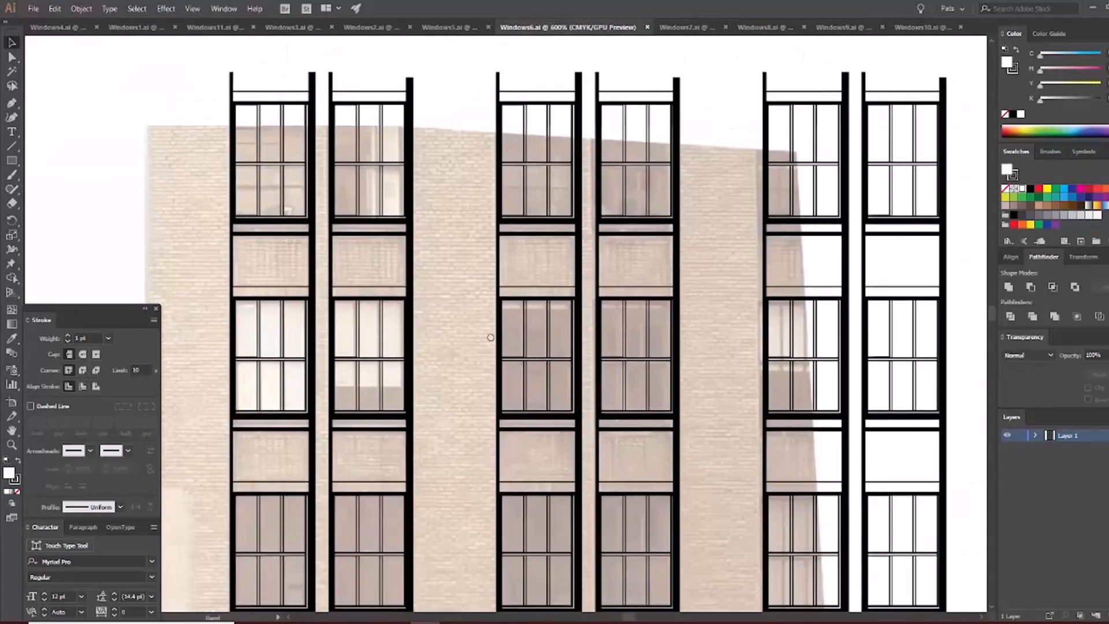
drag(527, 325, 519, 271)
ctrl+click(511, 291)
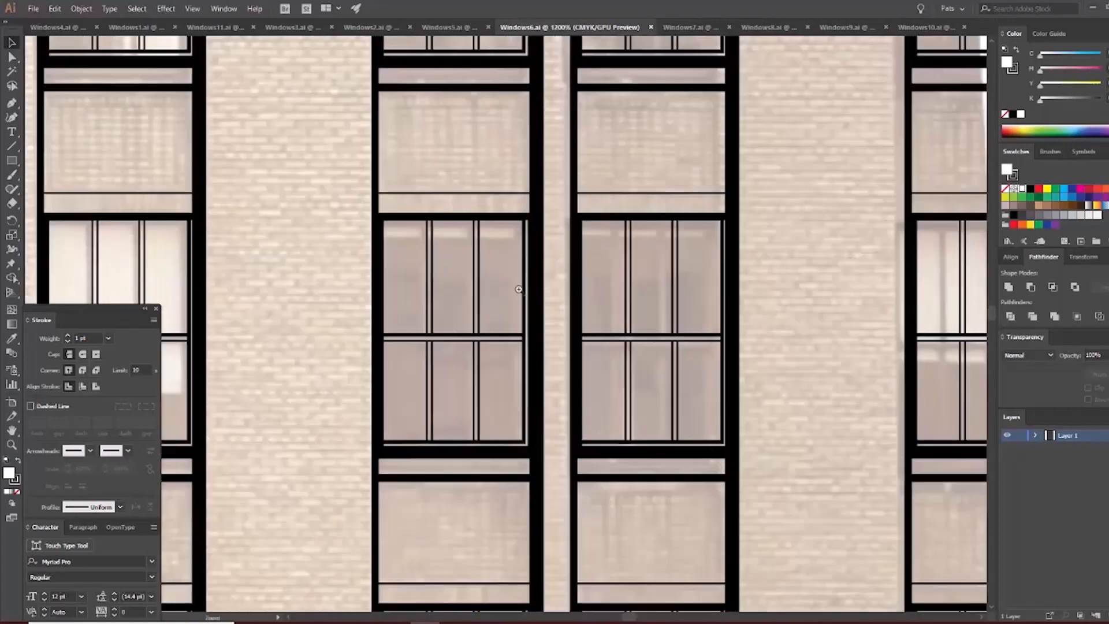
Compare the Windows6.ai columns at overview and close range with the brick facade photo beneath them.
ctrl+alt+click(467, 298)
ctrl+alt+click(467, 298)
ctrl+alt+click(468, 298)
ctrl+alt+click(469, 298)
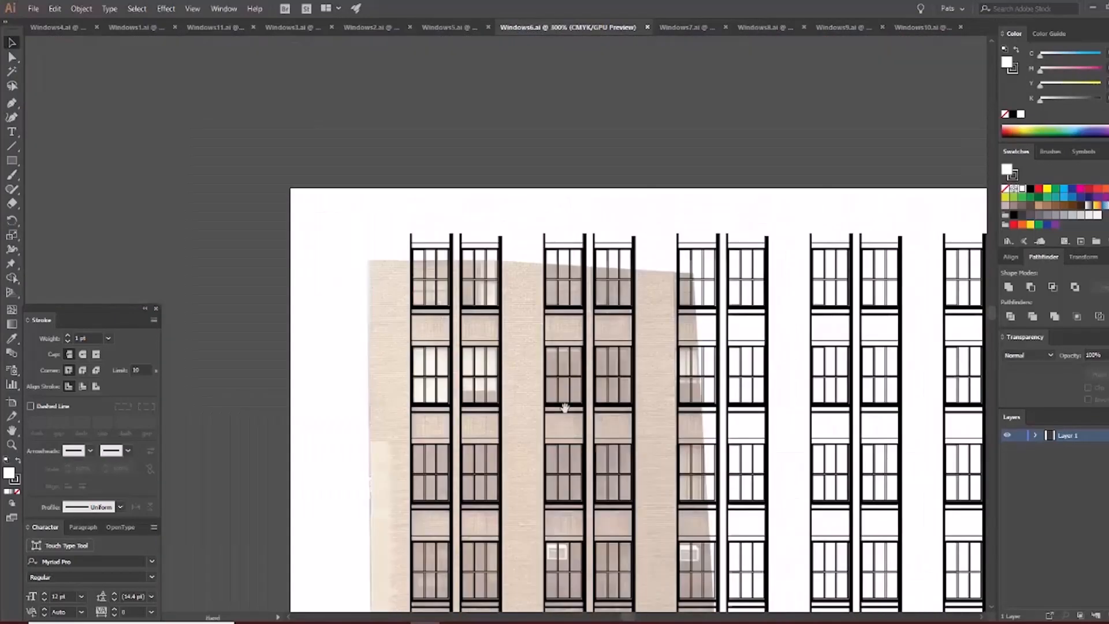
drag(564, 404, 506, 269)
ctrl+click(514, 251)
click(509, 287)
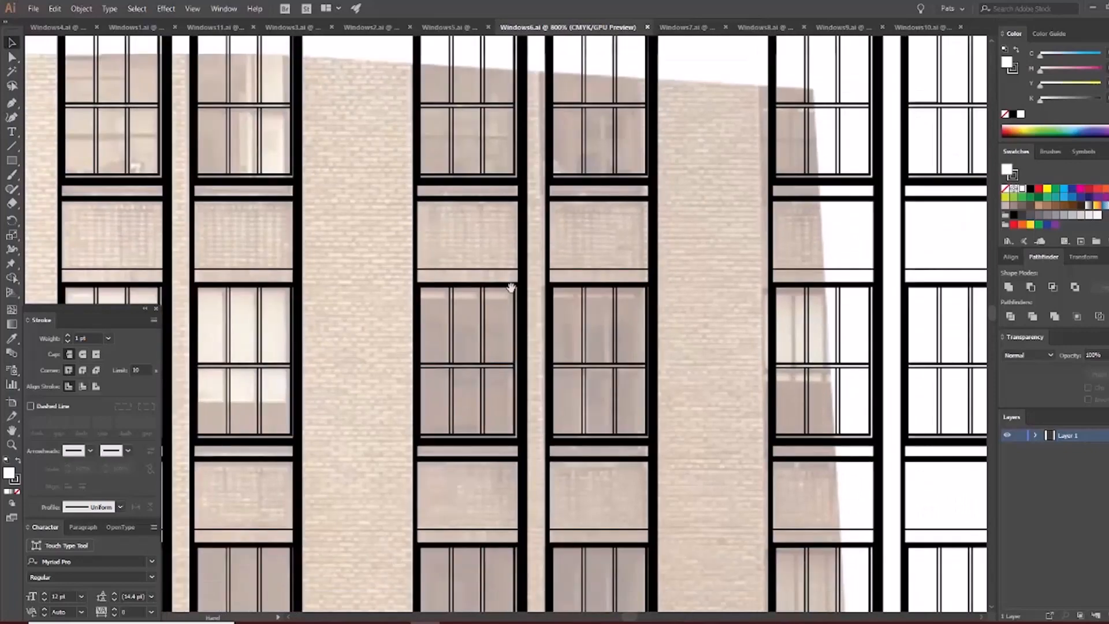
ctrl+alt+click(588, 273)
ctrl+alt+click(589, 273)
ctrl+alt+click(588, 272)
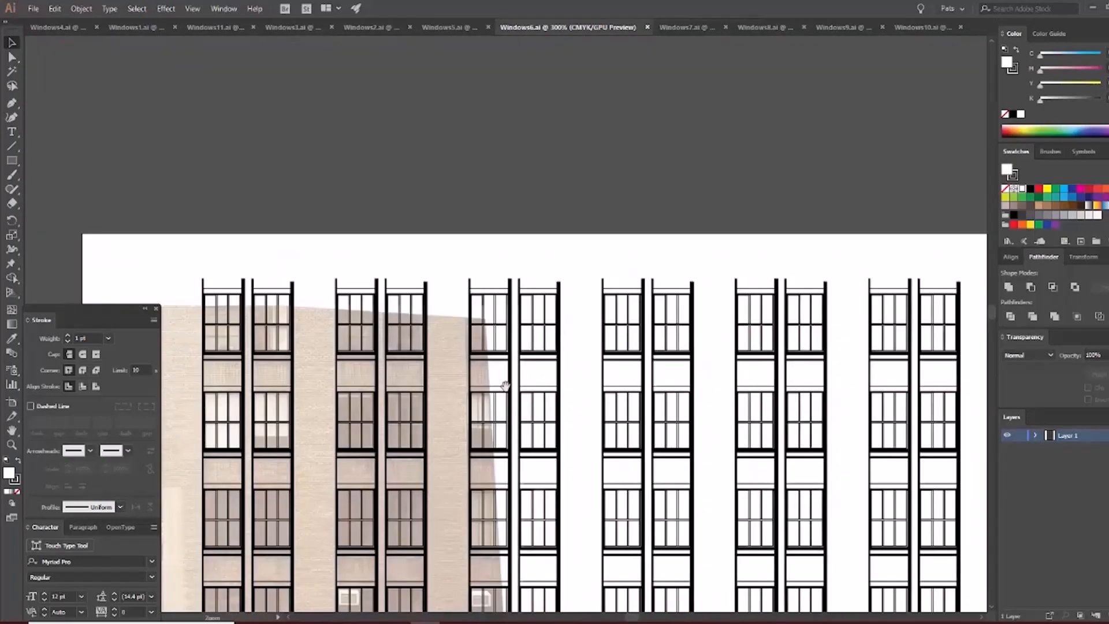
Finish checking the Windows6.ai columns and examine the rows of multi-pane windows in Windows5.ai.
drag(417, 489, 449, 246)
ctrl+alt+click(480, 261)
drag(506, 353, 659, 150)
click(443, 27)
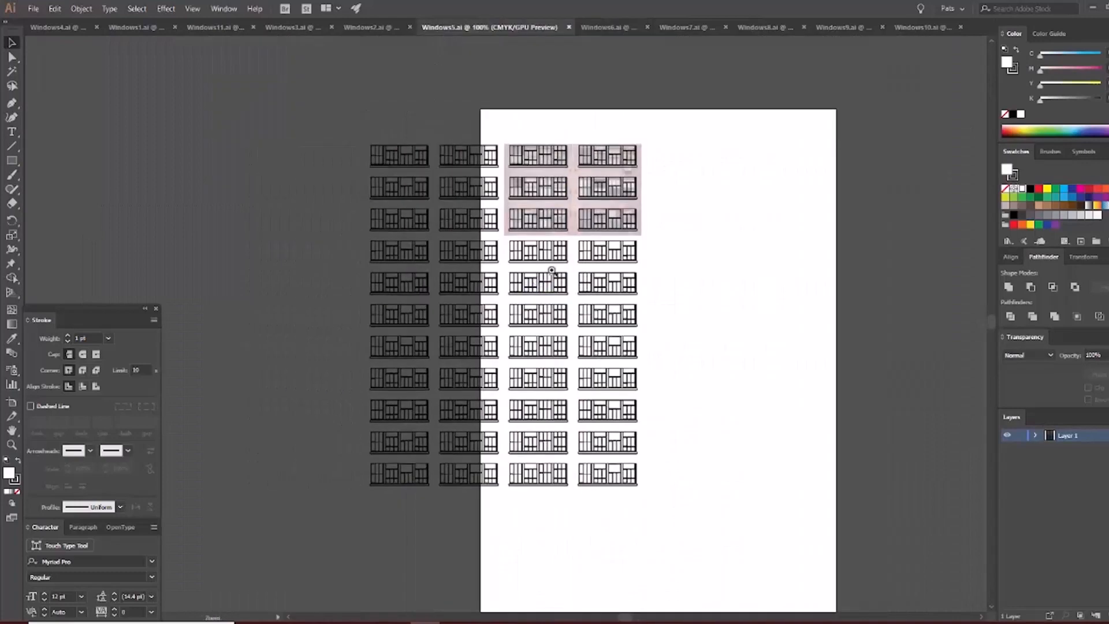
scroll(658, 150, up, 5)
drag(271, 341, 469, 286)
Look over the Windows2.ai and Windows3.ai templates and examine the paired horizontal lines of Windows11.ai up close.
click(366, 26)
click(301, 27)
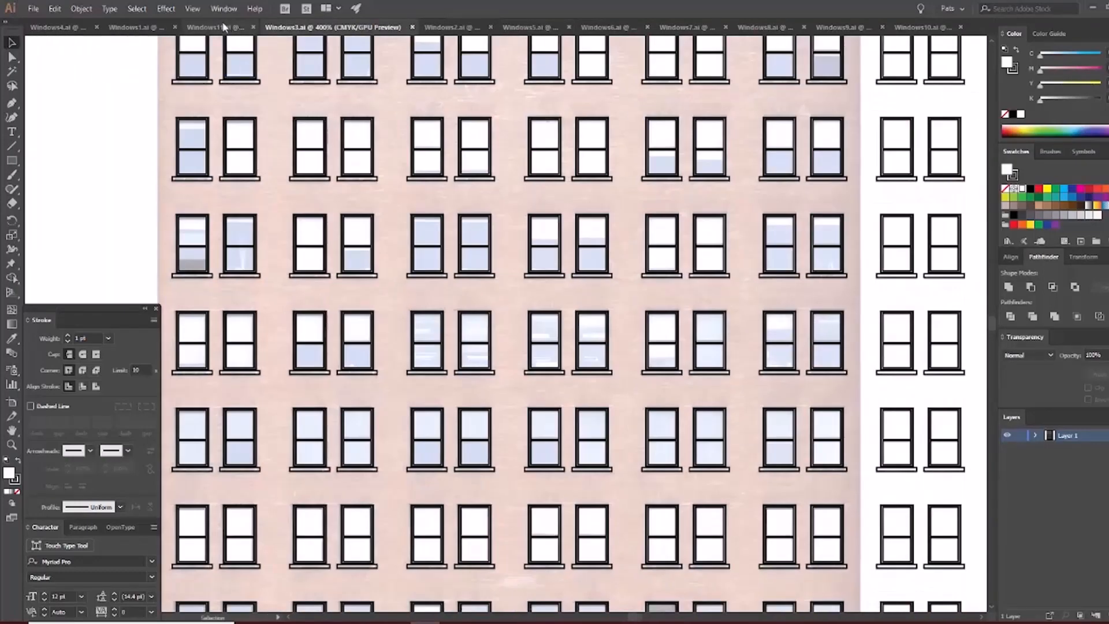
click(213, 27)
ctrl+click(366, 267)
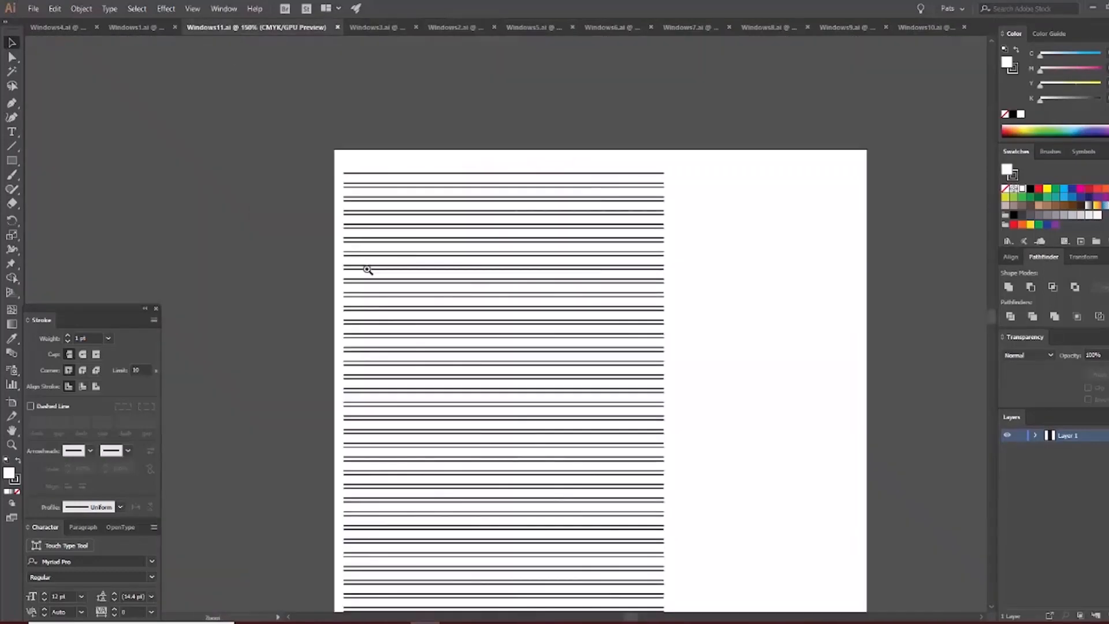
ctrl+click(366, 268)
ctrl+click(366, 267)
drag(665, 277, 515, 228)
Switch to Windows1.ai and examine its arched windows, cornice and triple-window rows over the facade photo.
click(154, 29)
ctrl+click(514, 230)
ctrl+click(515, 229)
ctrl+click(515, 230)
drag(452, 371, 174, 180)
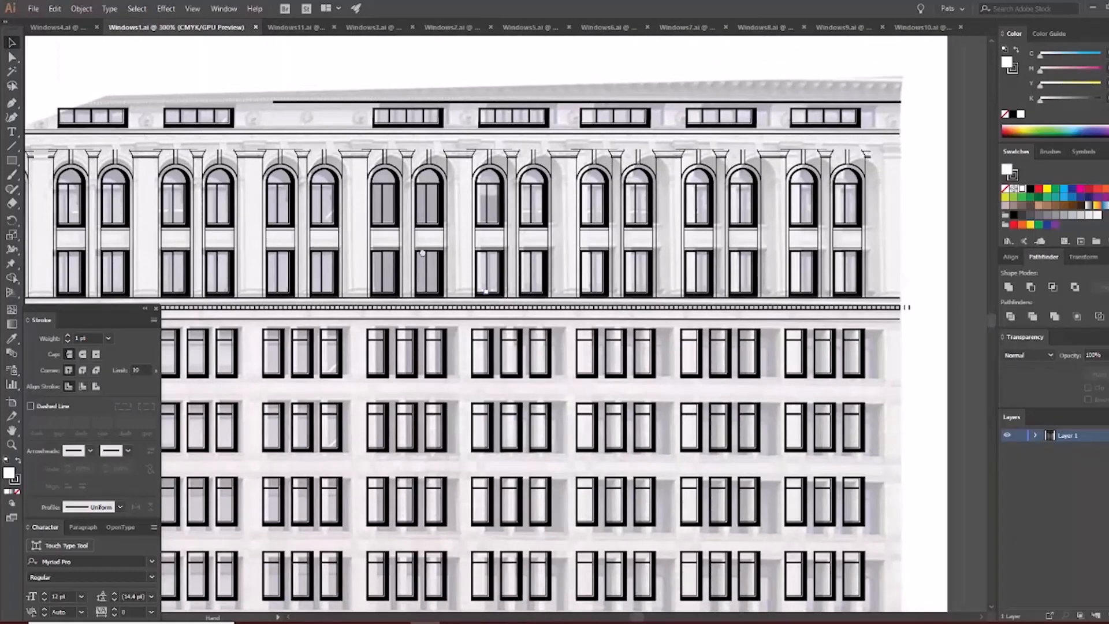
key(ctrl+minus)
key(ctrl+minus)
Switch to Windows4.ai and examine its rows of four-pane windows between continuous horizontal lines.
click(75, 26)
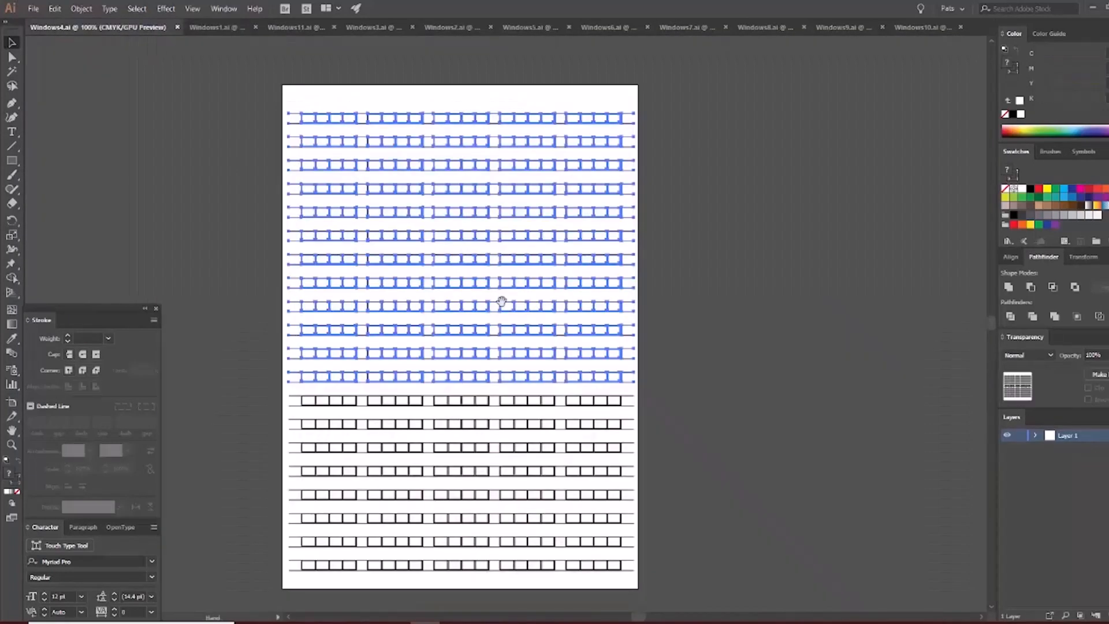
drag(502, 301, 522, 349)
key(ctrl+plus)
drag(463, 409, 606, 149)
drag(500, 373, 444, 236)
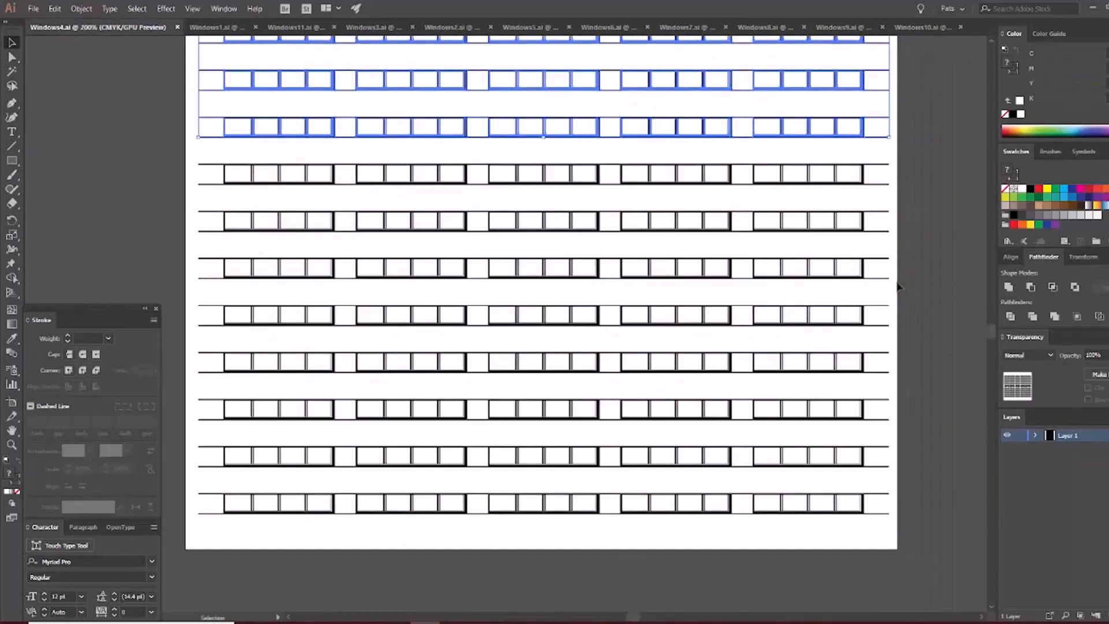
click(897, 285)
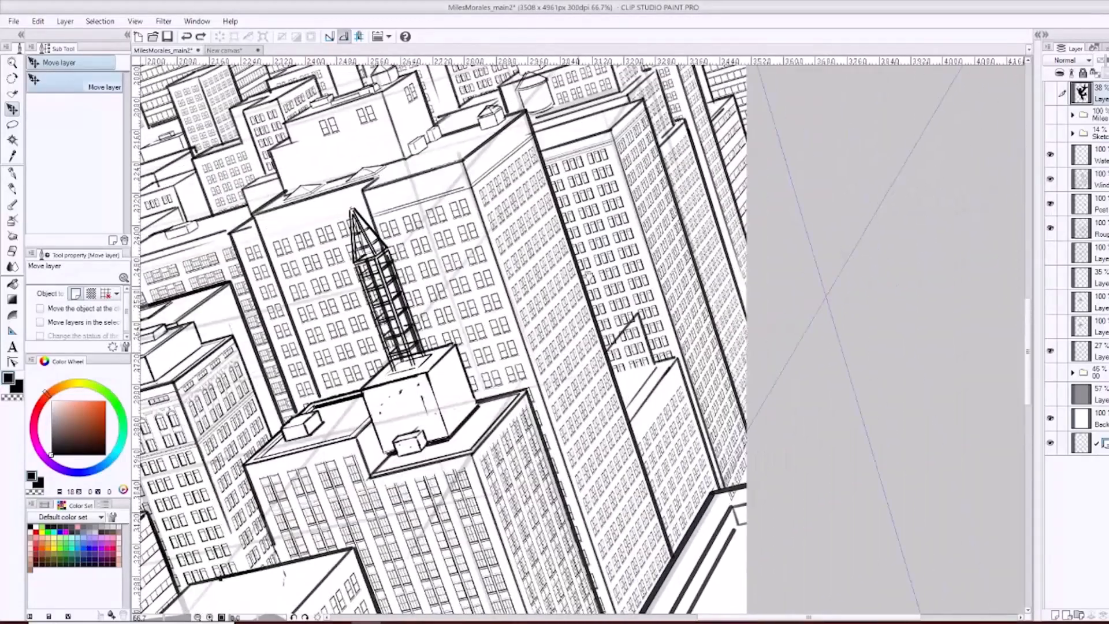
Switch to Clip Studio Paint and examine the windowed buildings around the spire and upper skyline of MilesMorales_main2.
drag(588, 276, 481, 416)
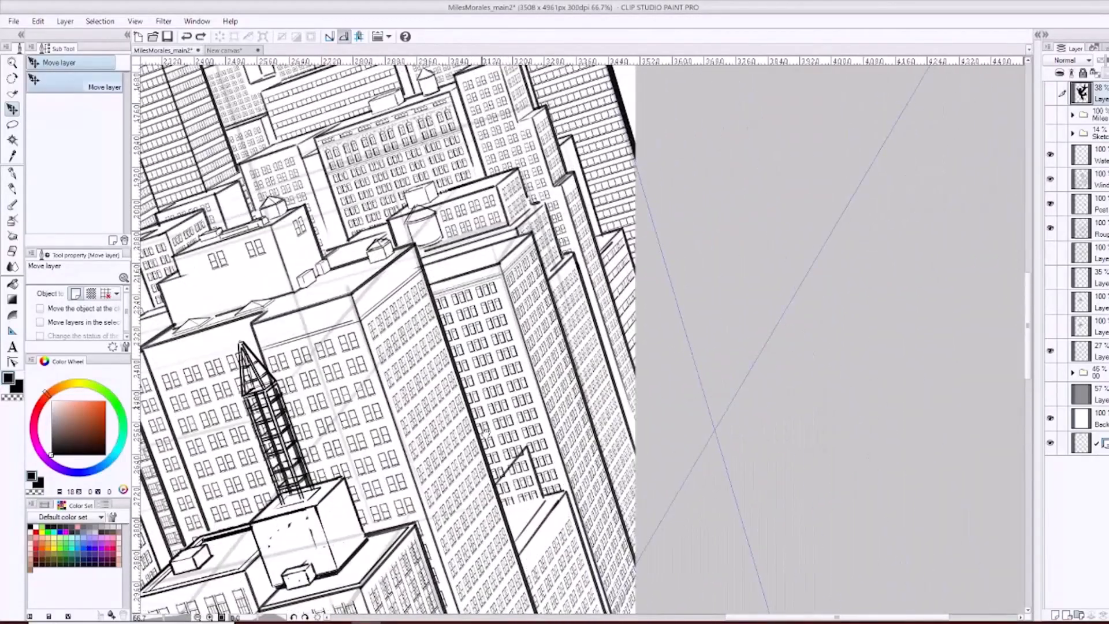
drag(508, 248, 499, 406)
click(462, 293)
scroll(463, 293, up, 2)
drag(690, 214, 592, 316)
scroll(532, 331, down, 2)
drag(410, 430, 623, 256)
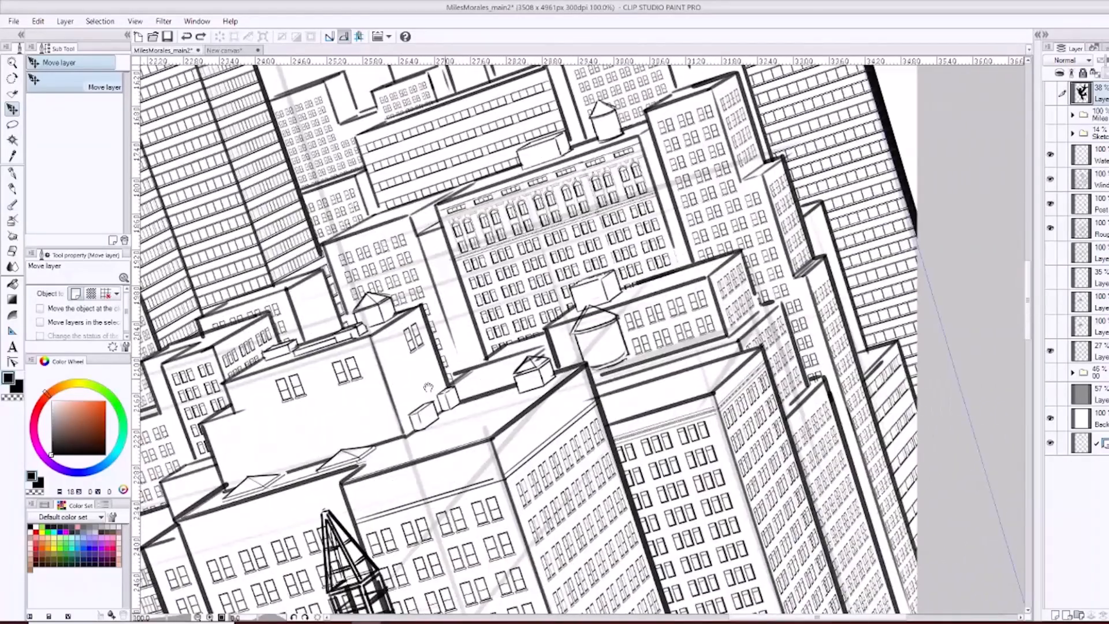
drag(428, 386, 564, 257)
drag(525, 153, 684, 170)
Examine the window grids on the lower towers and around the foreground water tower.
scroll(556, 363, down, 2)
drag(312, 564, 503, 341)
drag(327, 468, 550, 271)
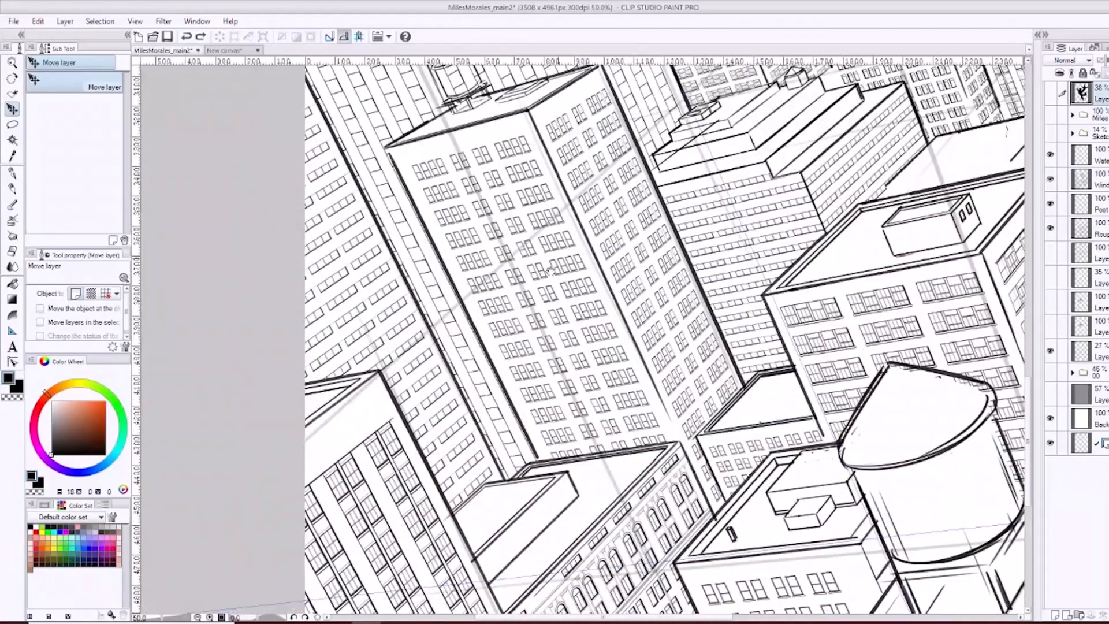
drag(652, 436, 506, 284)
drag(679, 288, 527, 335)
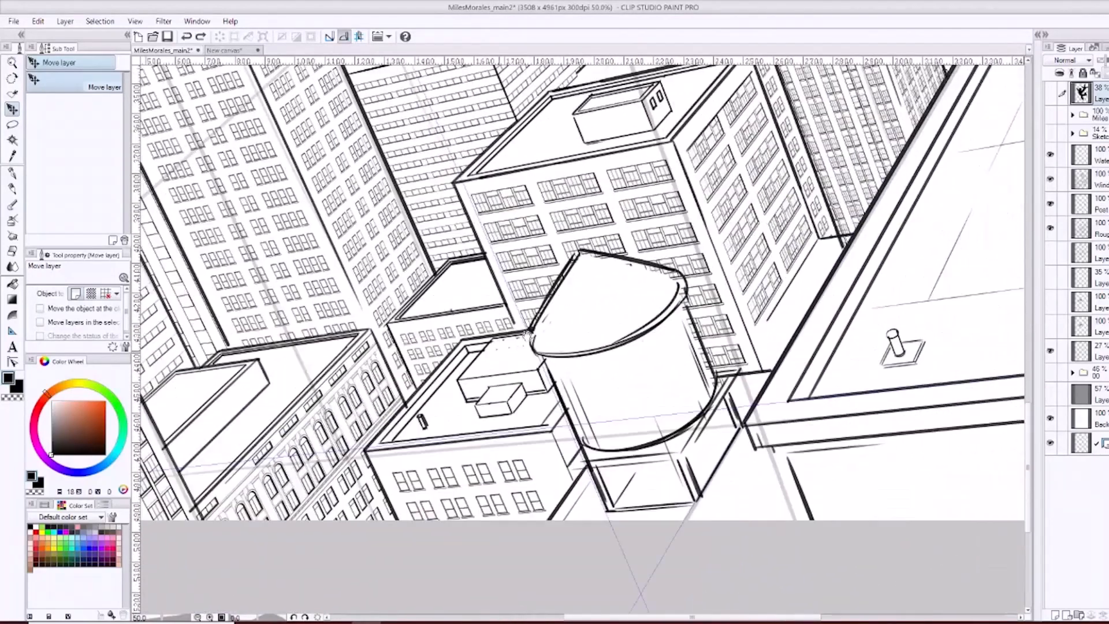
scroll(568, 293, down, 1)
drag(721, 204, 675, 364)
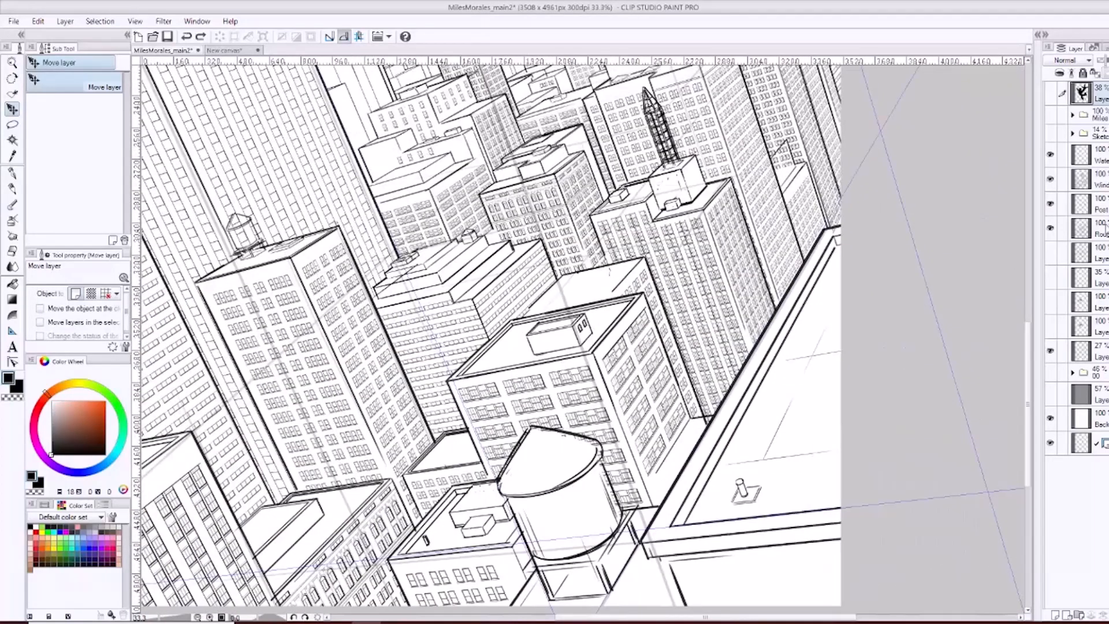
Lower the Rough layer's opacity to 43% and hide the Post layer.
click(1105, 232)
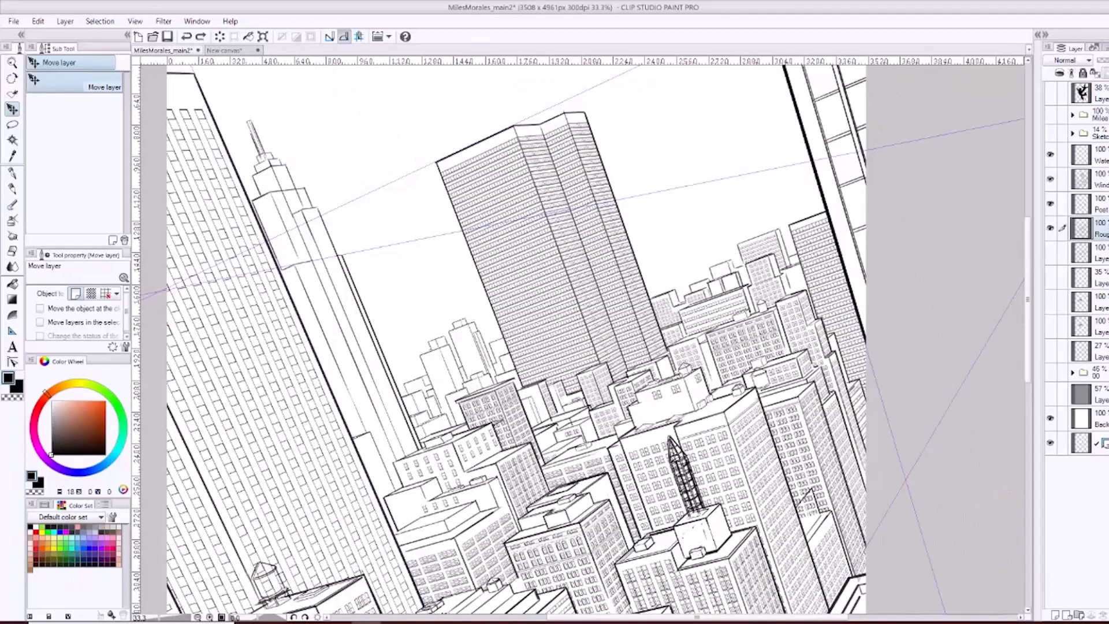
click(1105, 61)
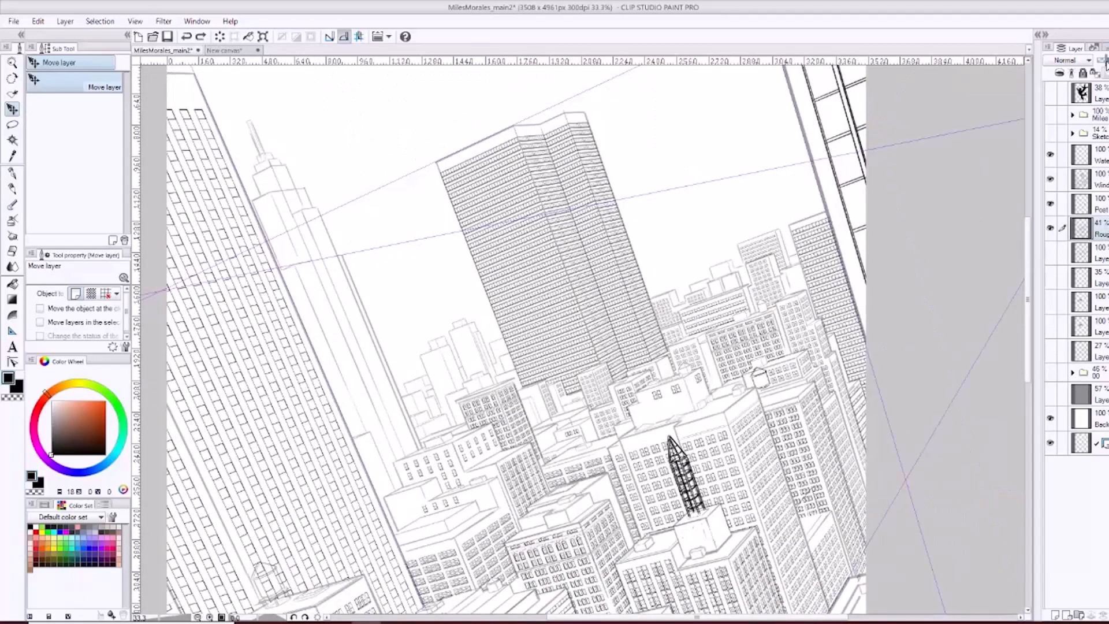
drag(1106, 59, 1108, 59)
click(1052, 205)
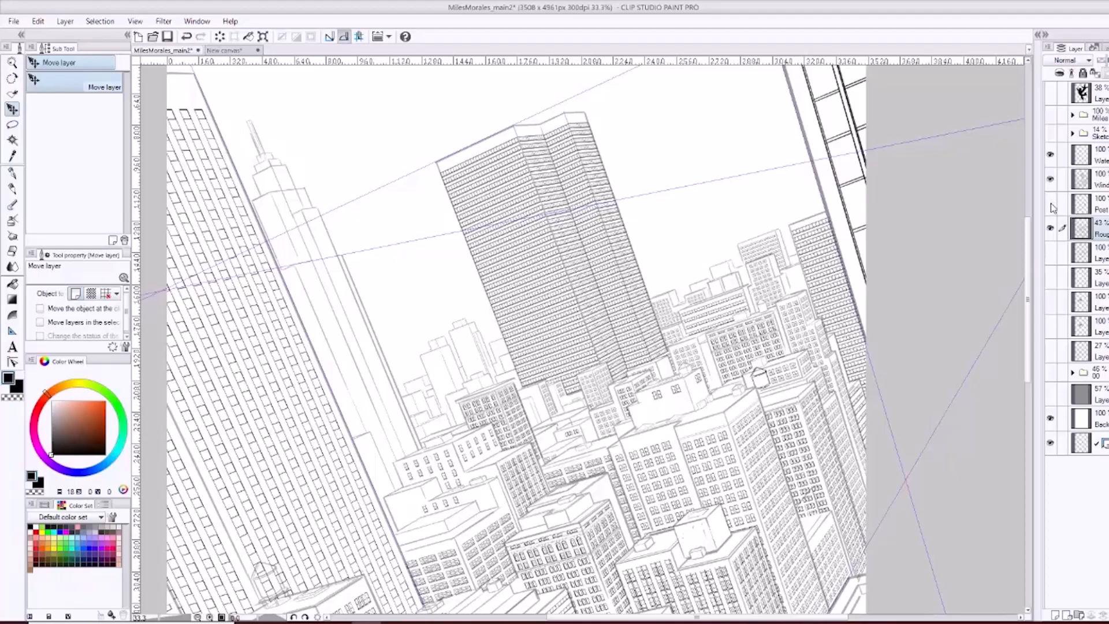
Check the faded building lines up close and reduce the Rough layer's opacity to 24%.
drag(677, 462, 635, 243)
drag(626, 174, 593, 320)
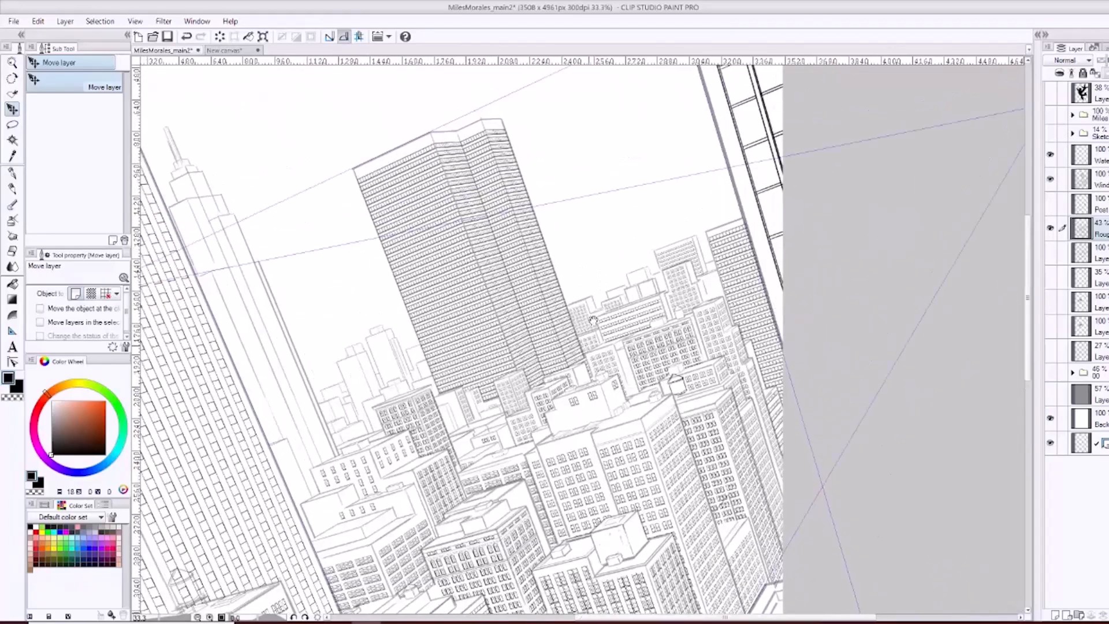
drag(527, 287, 611, 242)
scroll(312, 332, up, 3)
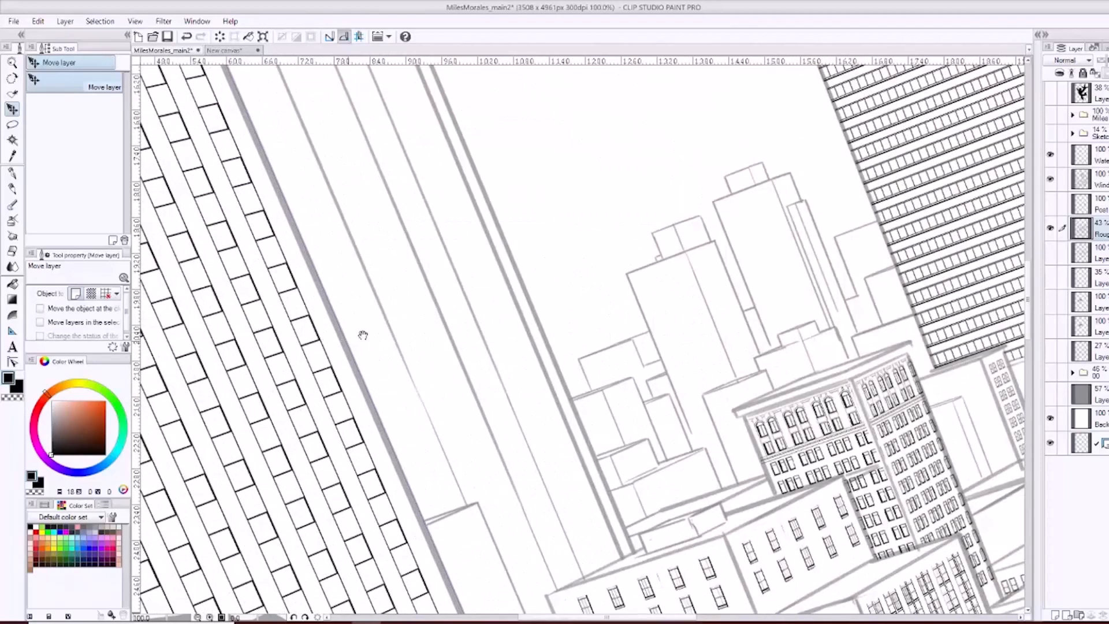
drag(362, 334, 561, 268)
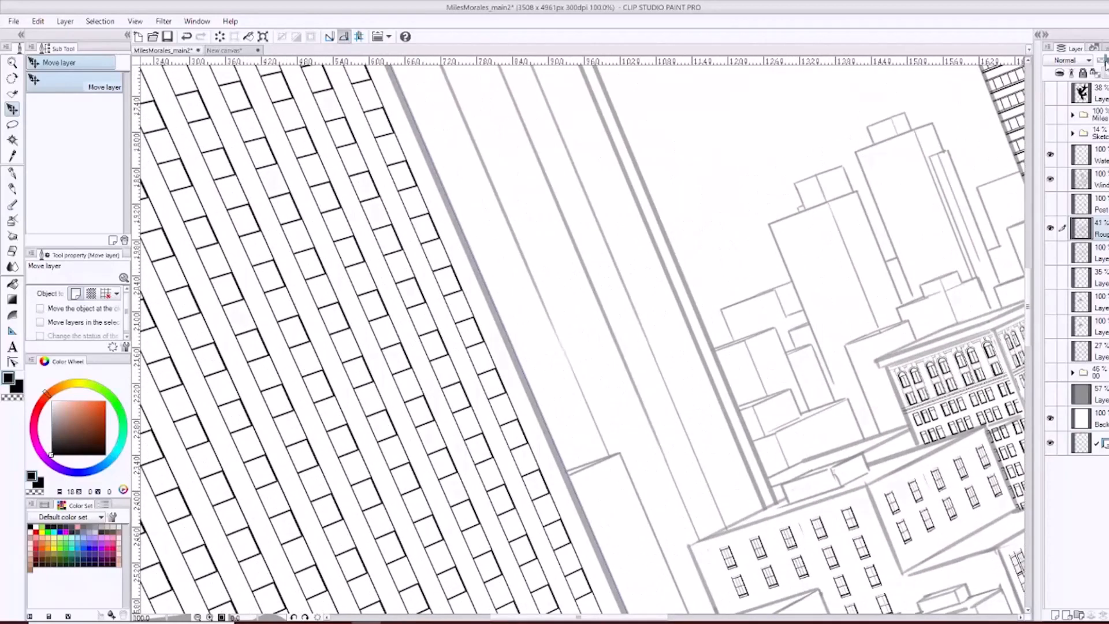
drag(1106, 62, 1103, 61)
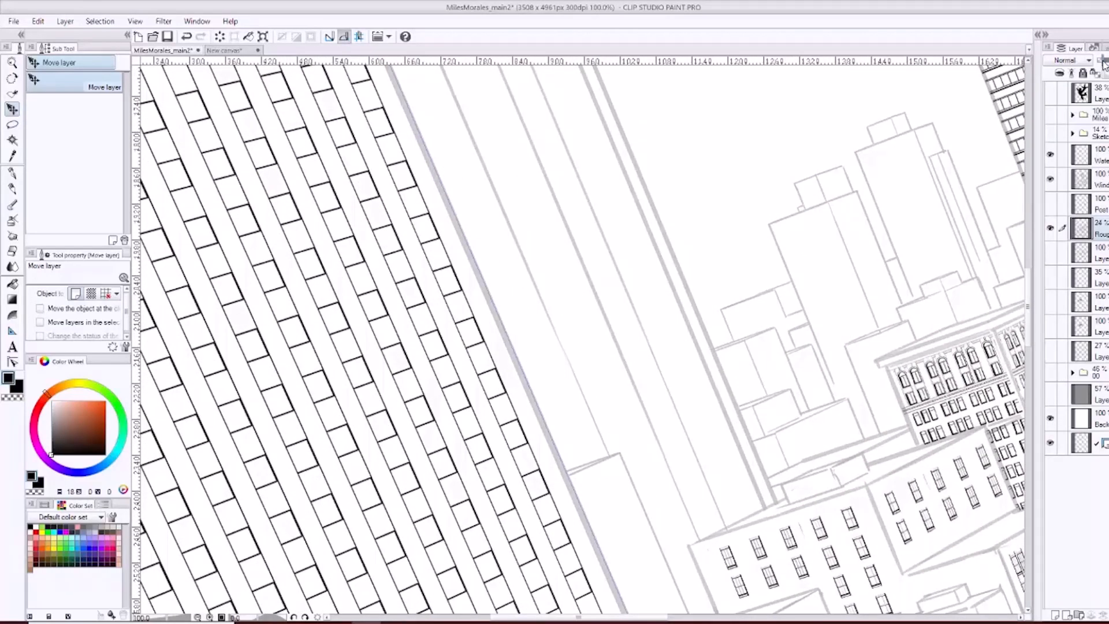
Create a new layer above the Water layer and name it Outlines.
click(1105, 156)
right_click(1105, 157)
click(971, 154)
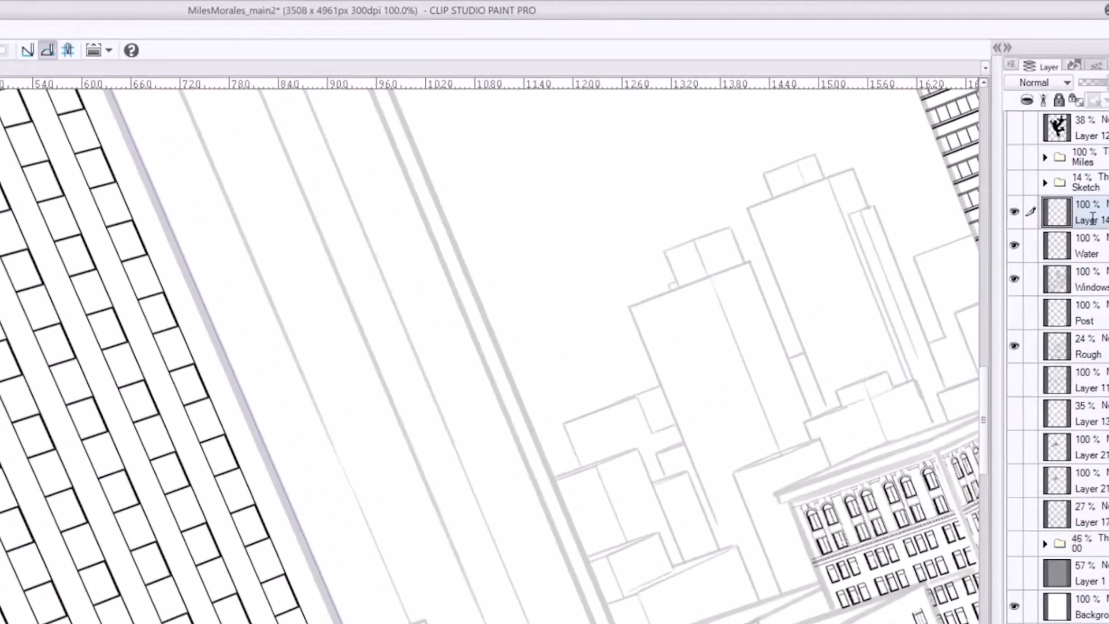
double_click(1091, 220)
text(Out)
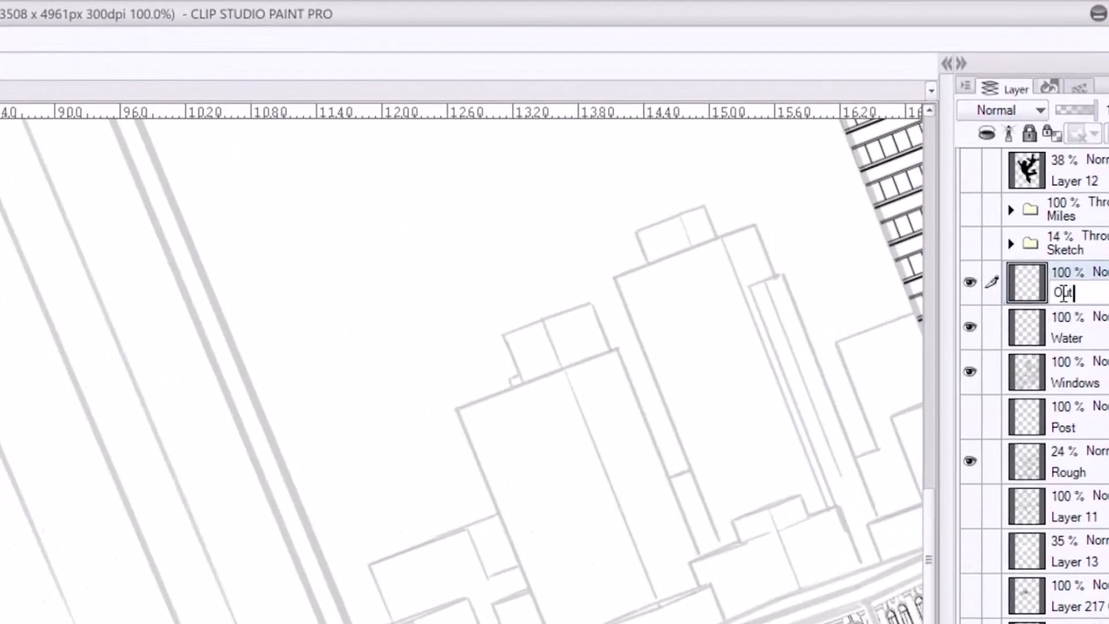
text(lines)
key(Return)
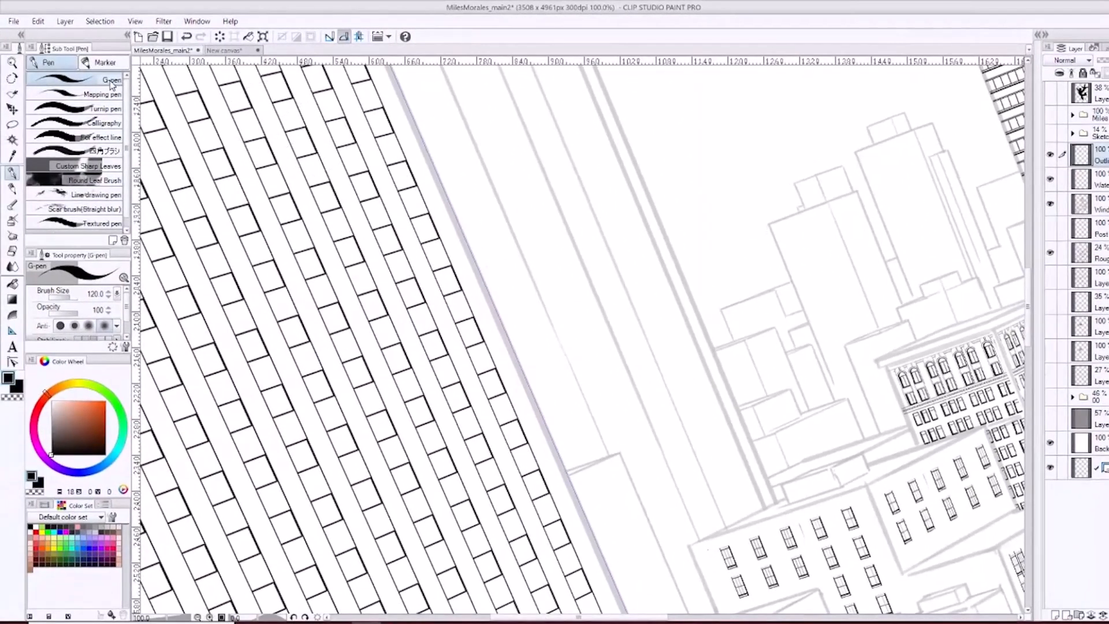
Set the G-pen's brush size to 8 with a discarded test stroke, and enlarge the tool property area.
key(bracketleft)
key(bracketleft)
key(bracketleft)
key(bracketleft)
key(bracketleft)
key(bracketleft)
key(bracketleft)
key(bracketleft)
key(bracketleft)
key(bracketleft)
key(bracketleft)
drag(191, 139, 269, 107)
key(ctrl+z)
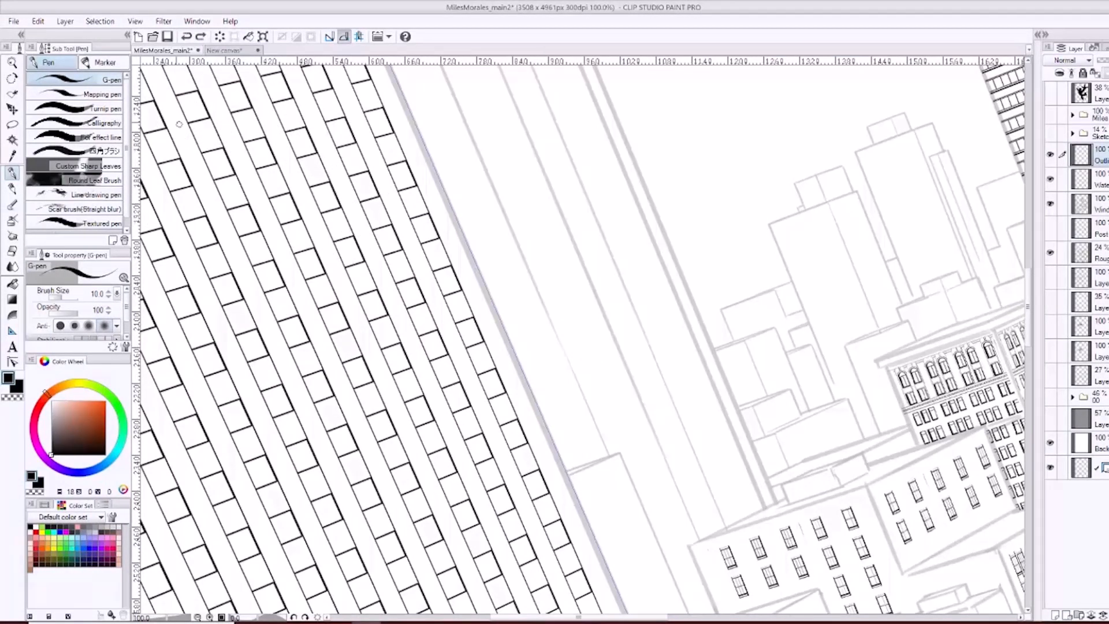
key(bracketleft)
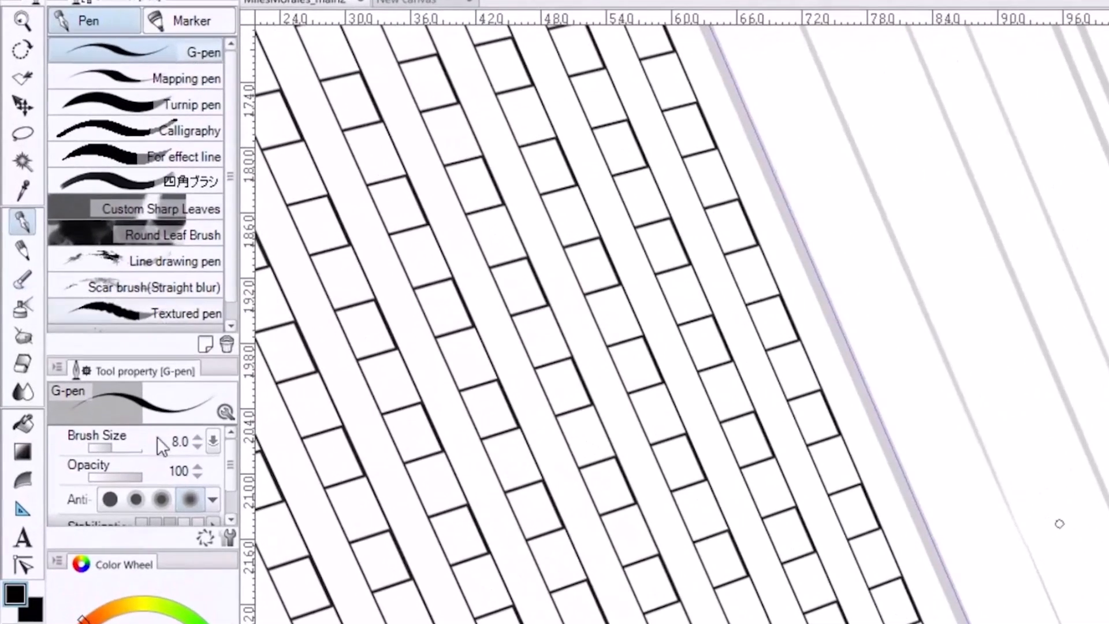
drag(163, 546, 163, 621)
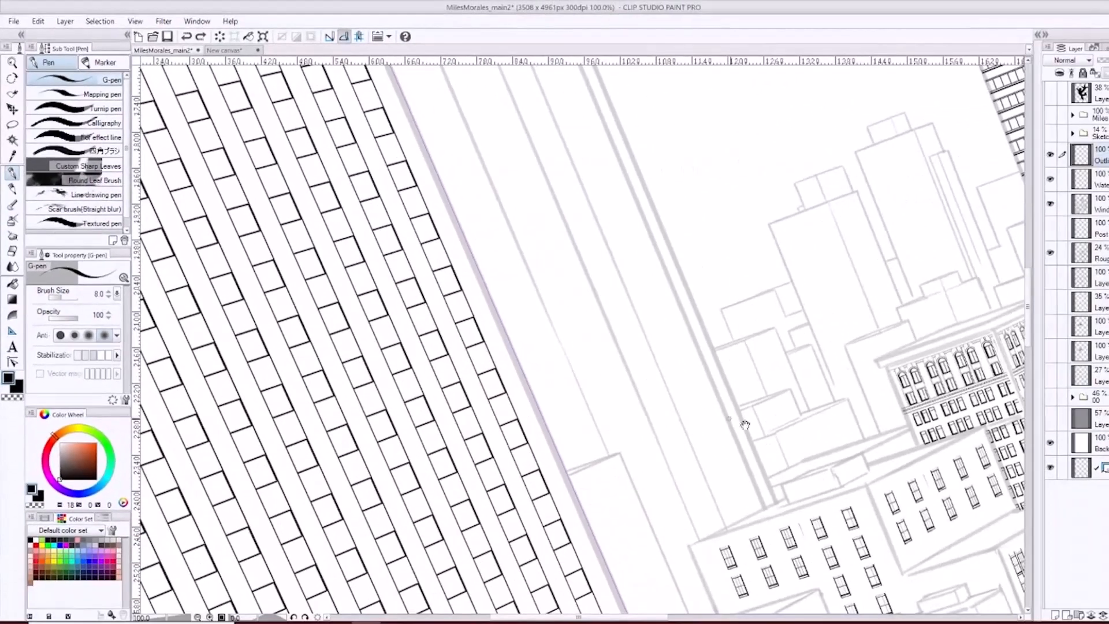
Ink the left roof edge of the wide-windowed building behind the water tower with the G-pen at size 6.
drag(809, 439, 571, 301)
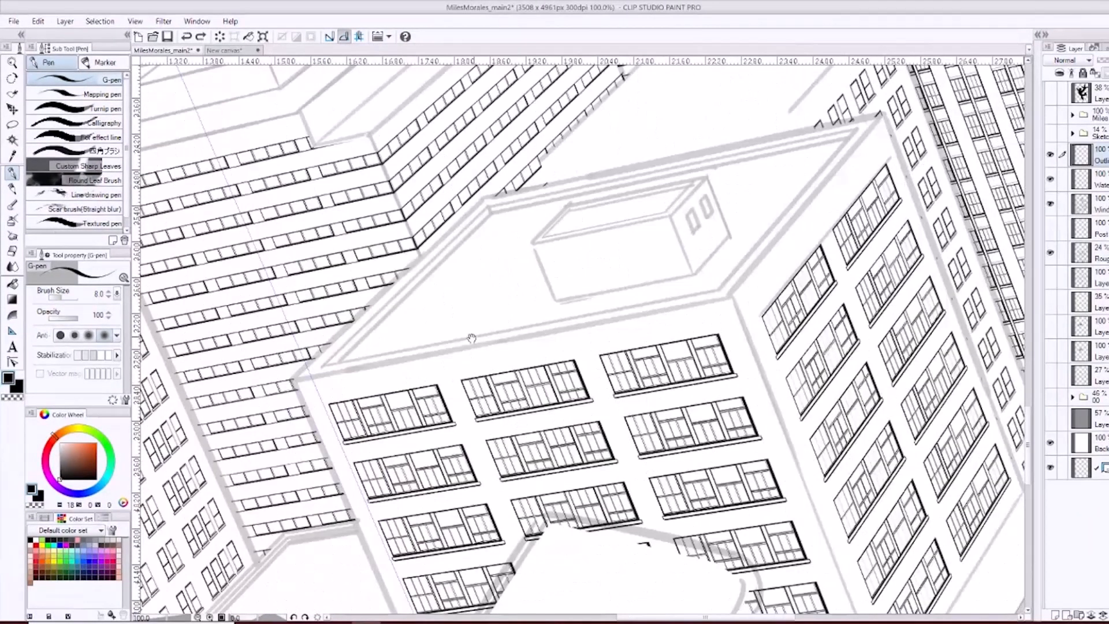
scroll(472, 338, up, 4)
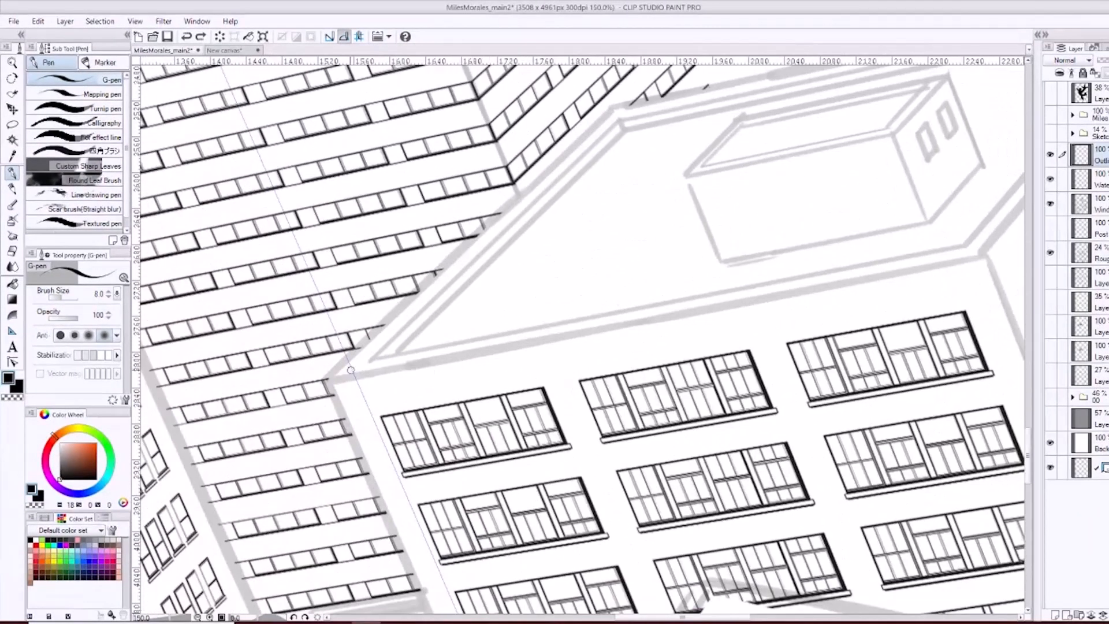
key(bracketleft)
key(bracketleft)
drag(326, 380, 644, 145)
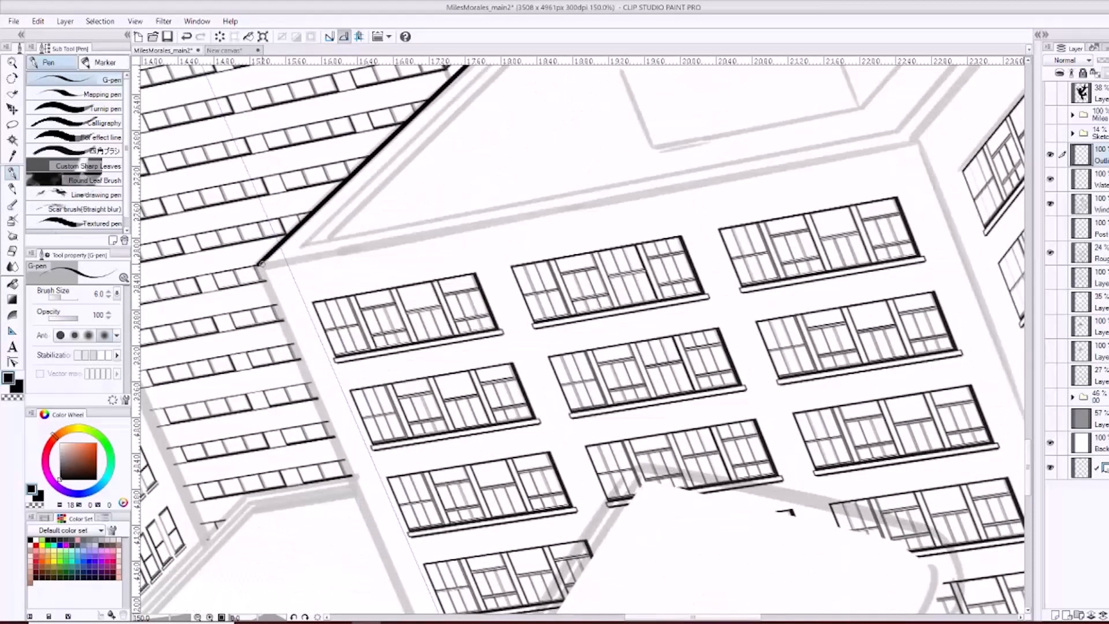
Ink the same building's left vertical edge down from the roof corner, redoing the stroke at brush size 7.
drag(257, 266, 398, 586)
scroll(428, 372, down, 2)
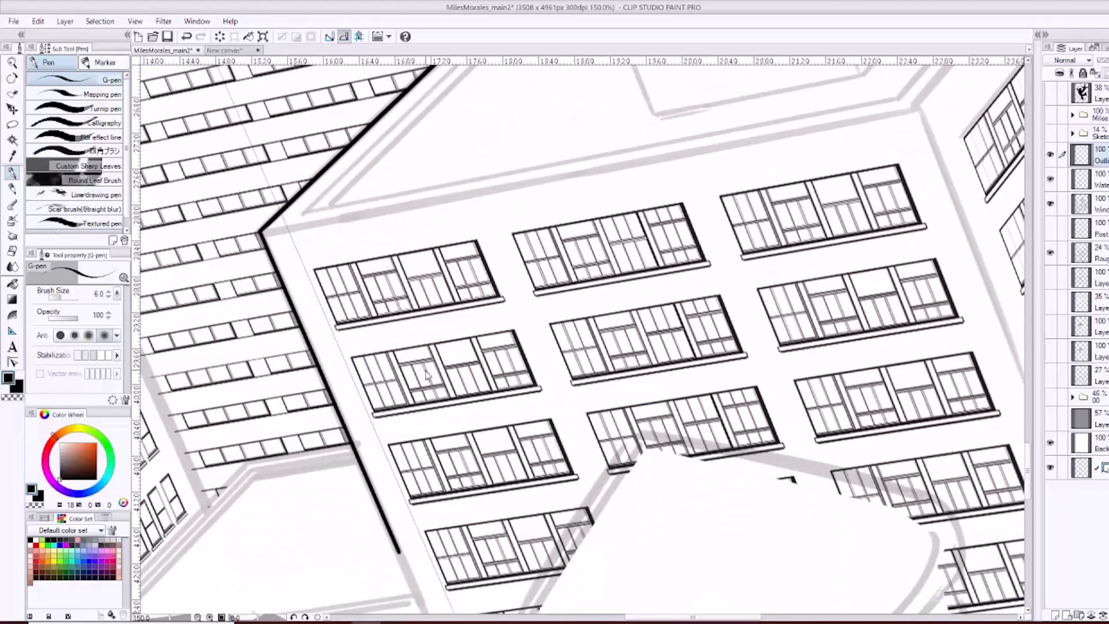
key(ctrl+z)
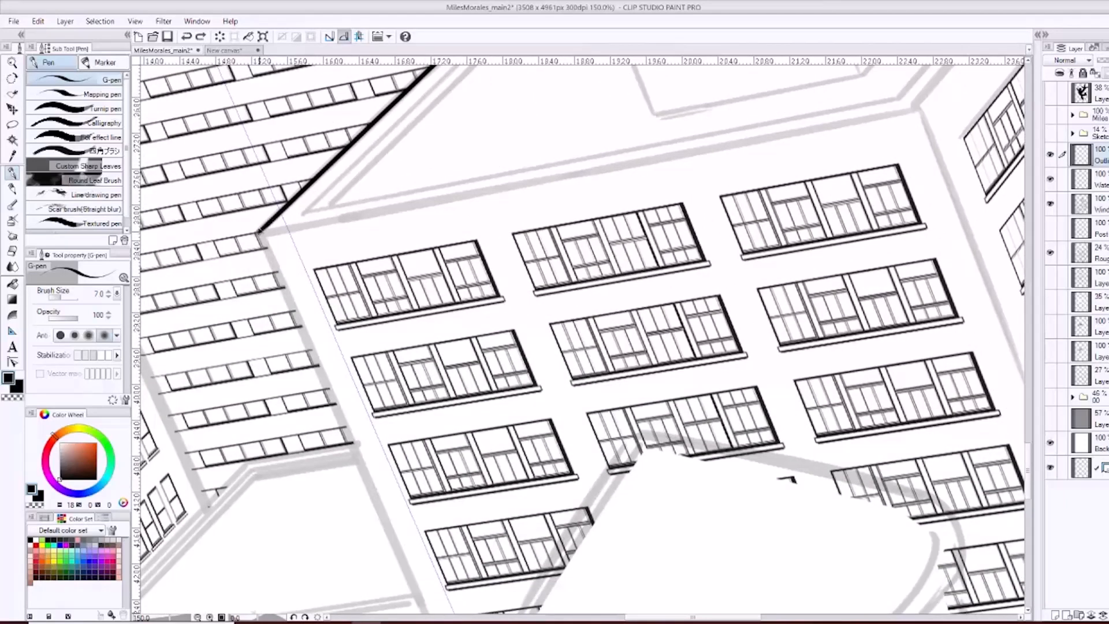
drag(258, 231, 422, 604)
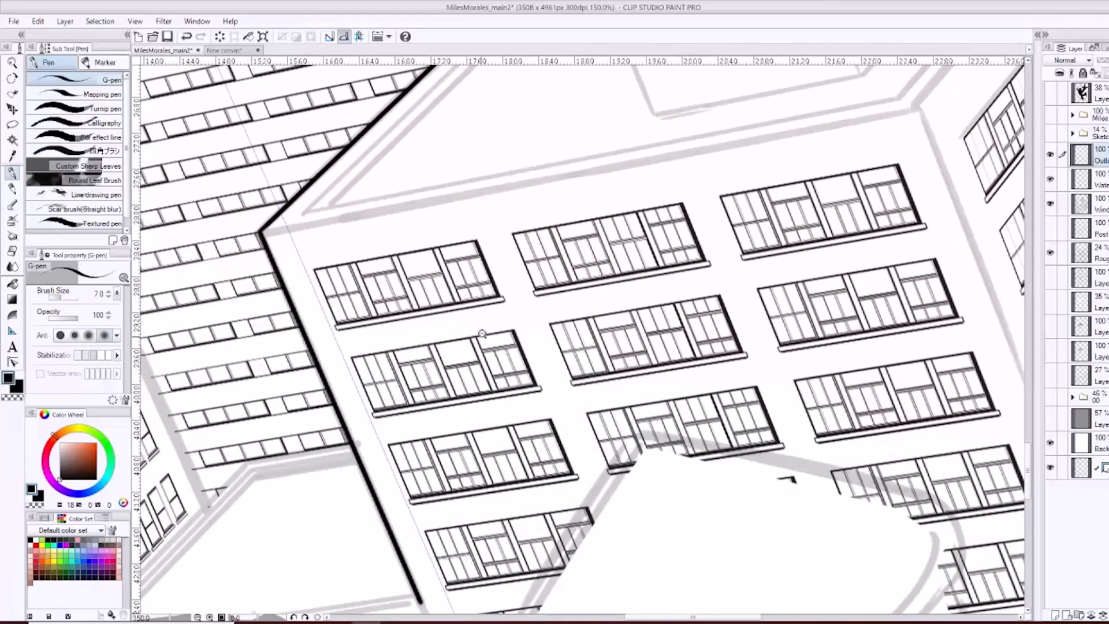
Temporarily show the Miles folder to check how the figure's leg overlaps the inked building edges.
alt+click(482, 333)
alt+click(482, 333)
alt+click(483, 332)
drag(475, 301, 498, 599)
alt+click(546, 386)
drag(534, 332, 510, 130)
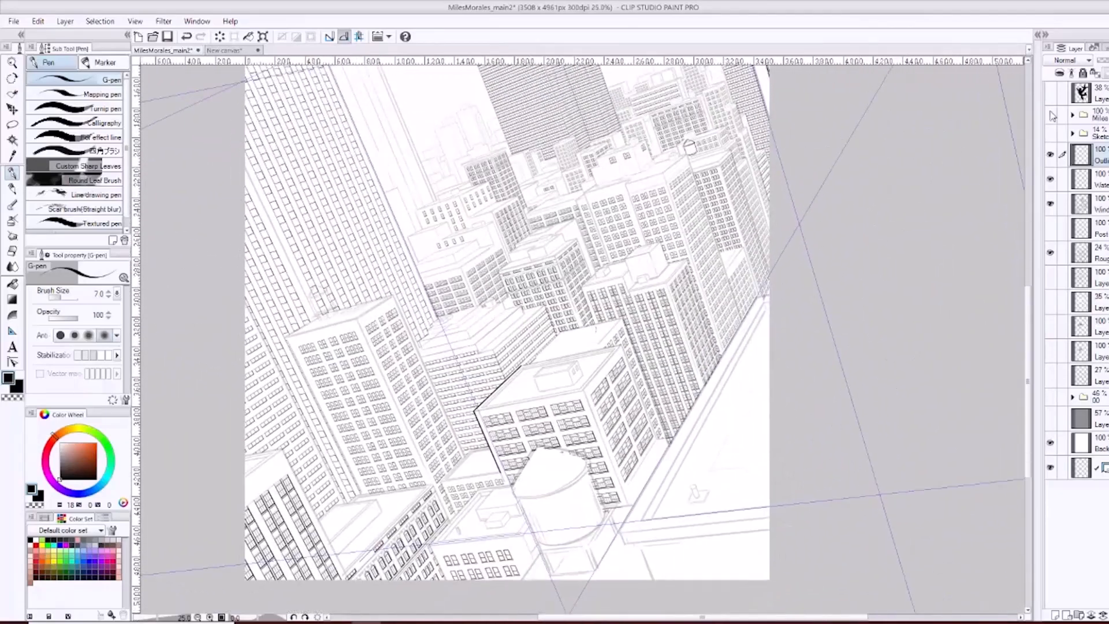
click(1050, 92)
click(1051, 93)
click(1050, 115)
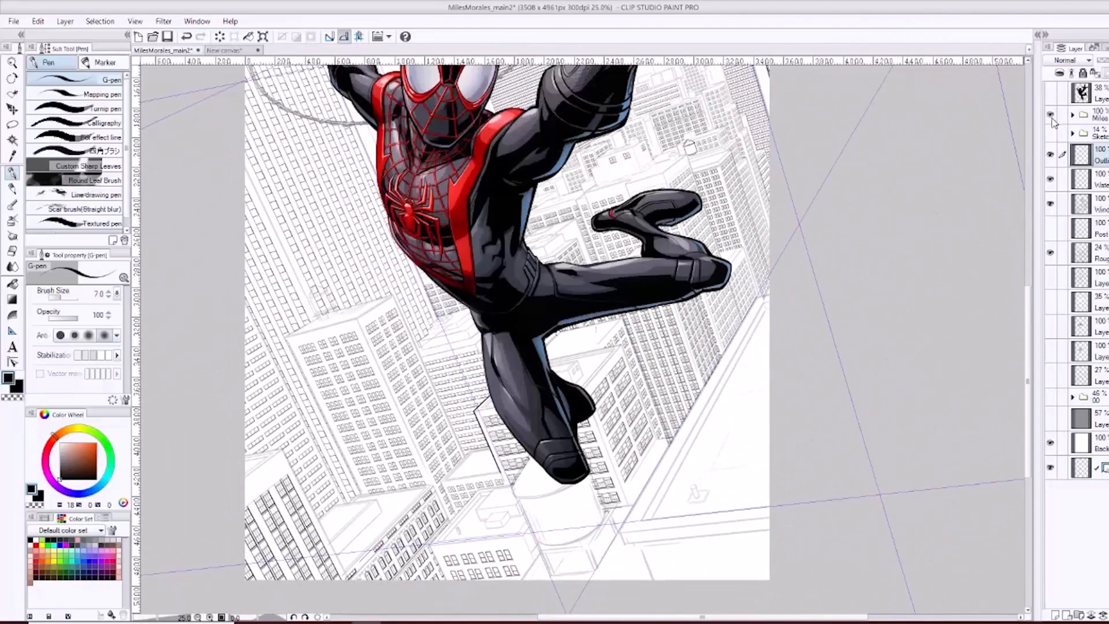
scroll(504, 408, up, 5)
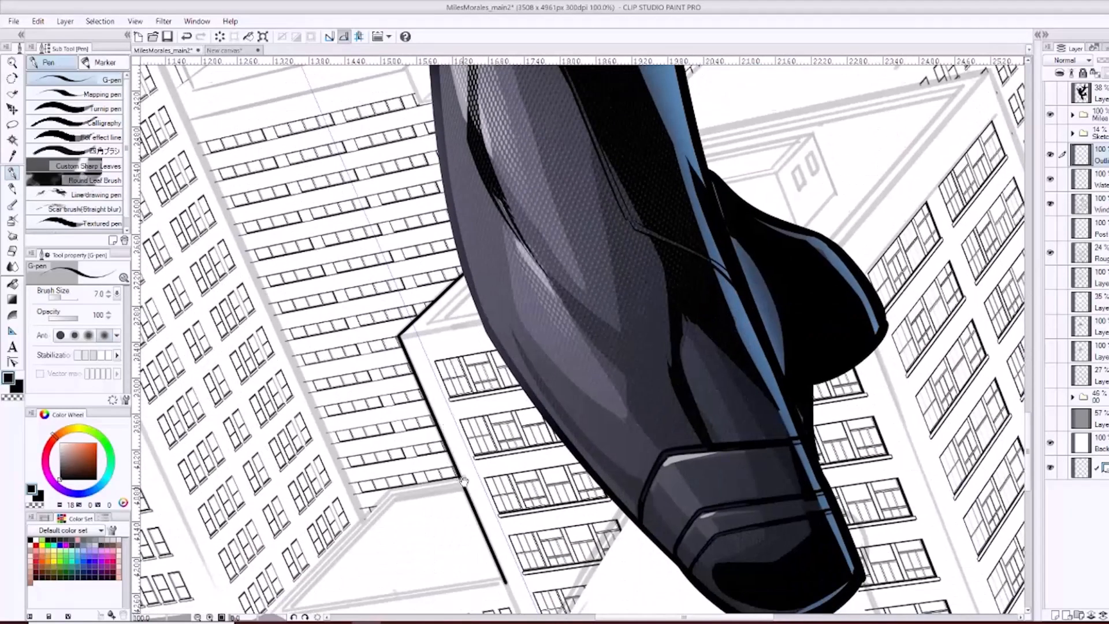
mouse_move(464, 480)
mouse_down()
mouse_move(469, 341)
mouse_move(472, 462)
mouse_up()
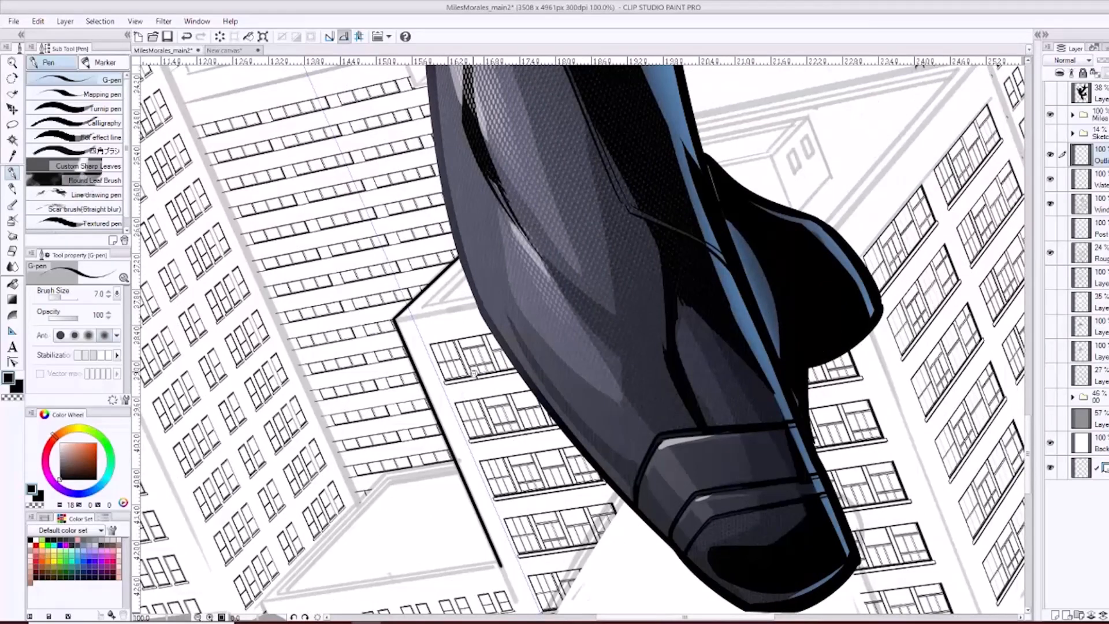
scroll(474, 372, down, 4)
click(1051, 115)
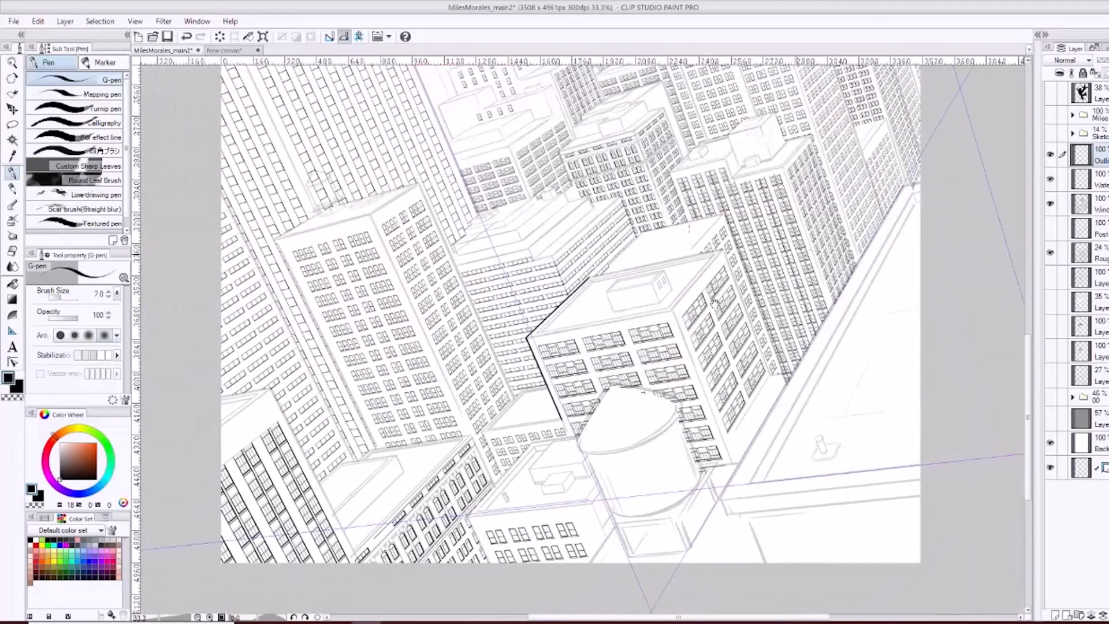
Extend the building's left vertical edge down to the lower neighbouring roofline with the G-pen at size 6.
scroll(569, 345, up, 5)
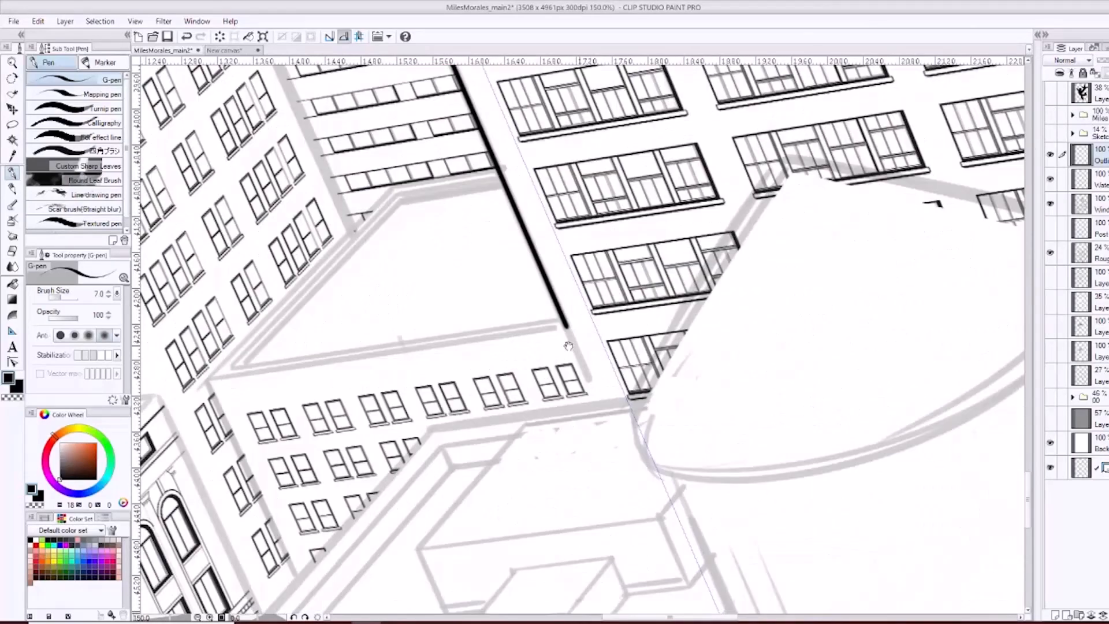
mouse_move(568, 346)
mouse_down()
mouse_move(469, 434)
mouse_move(502, 483)
mouse_up()
drag(471, 328, 434, 294)
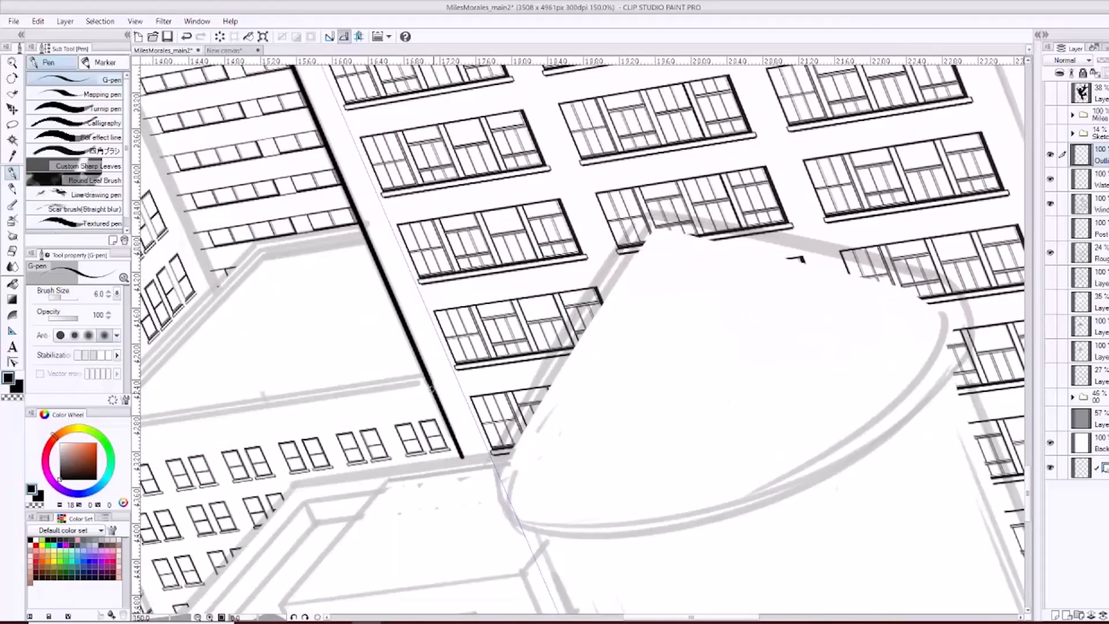
drag(430, 388, 465, 453)
drag(510, 97, 399, 404)
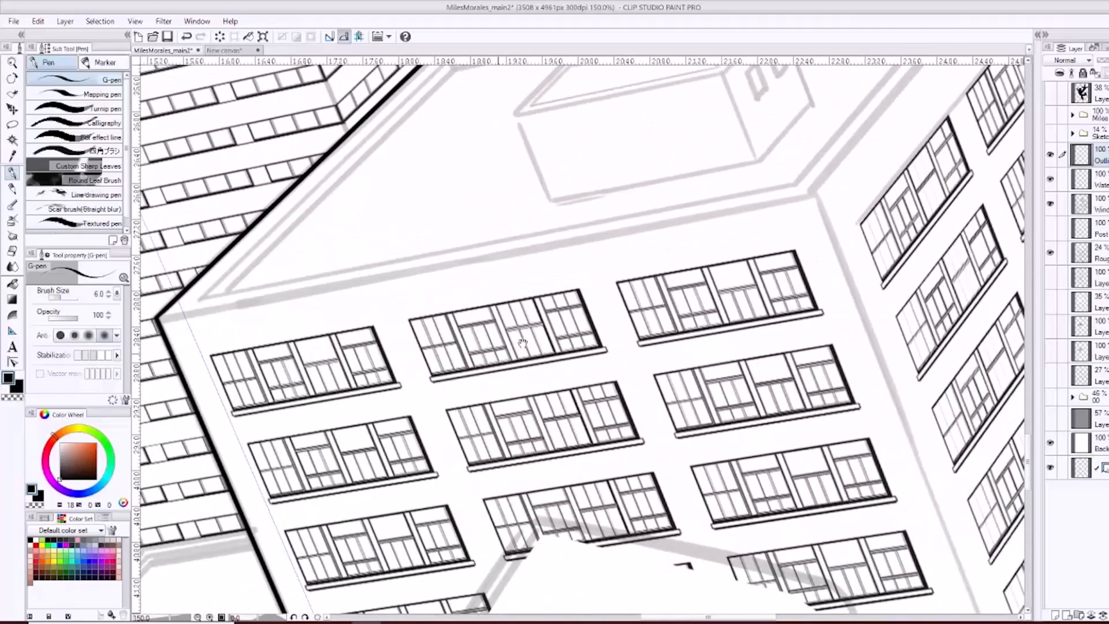
drag(585, 247, 580, 378)
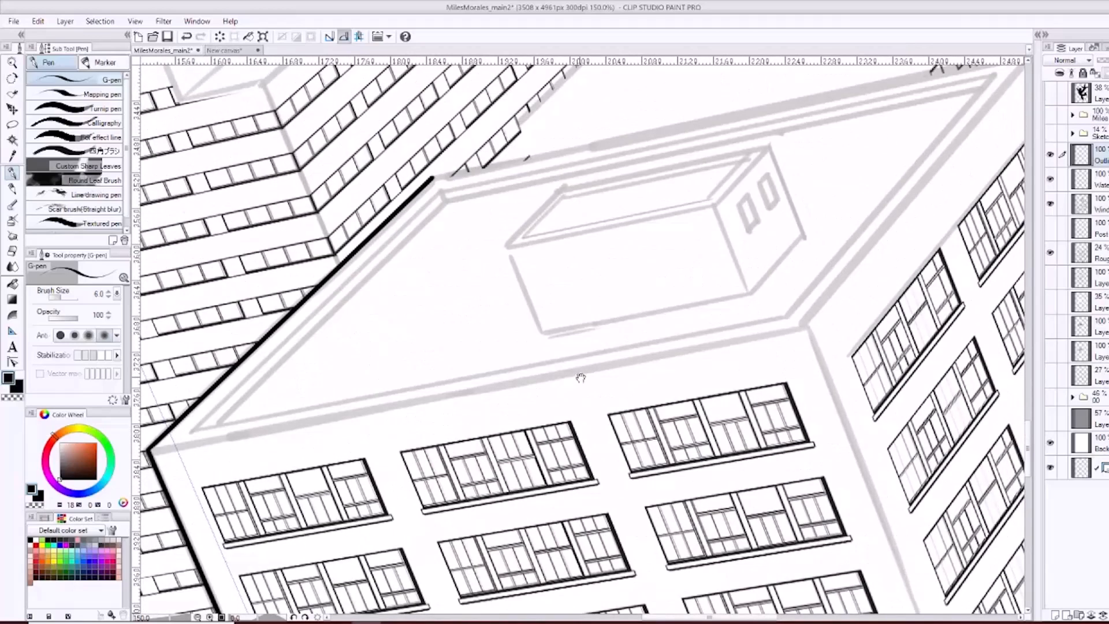
Try to ink the large building's front roof edge with the G-pen at brush size 6.
drag(451, 455, 388, 283)
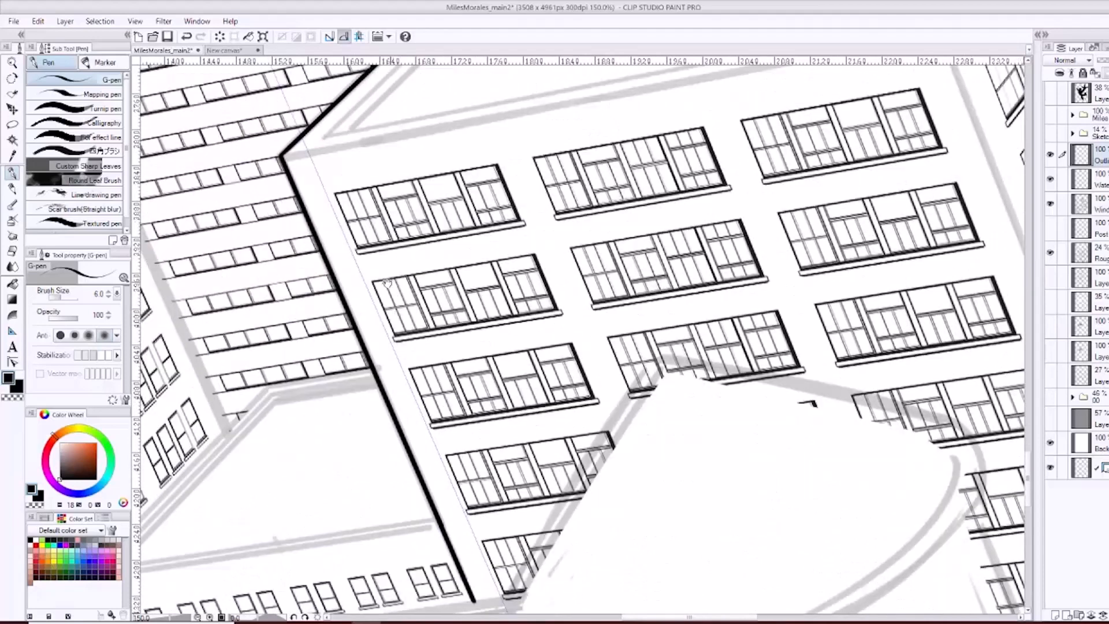
drag(394, 332, 356, 337)
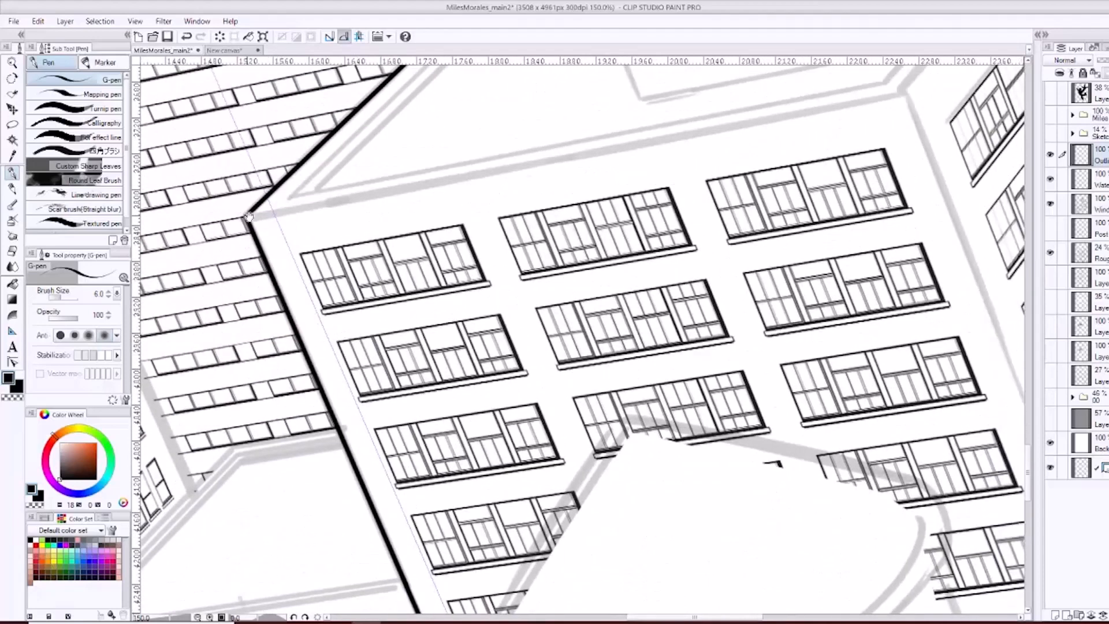
drag(280, 267, 280, 320)
drag(279, 245, 279, 352)
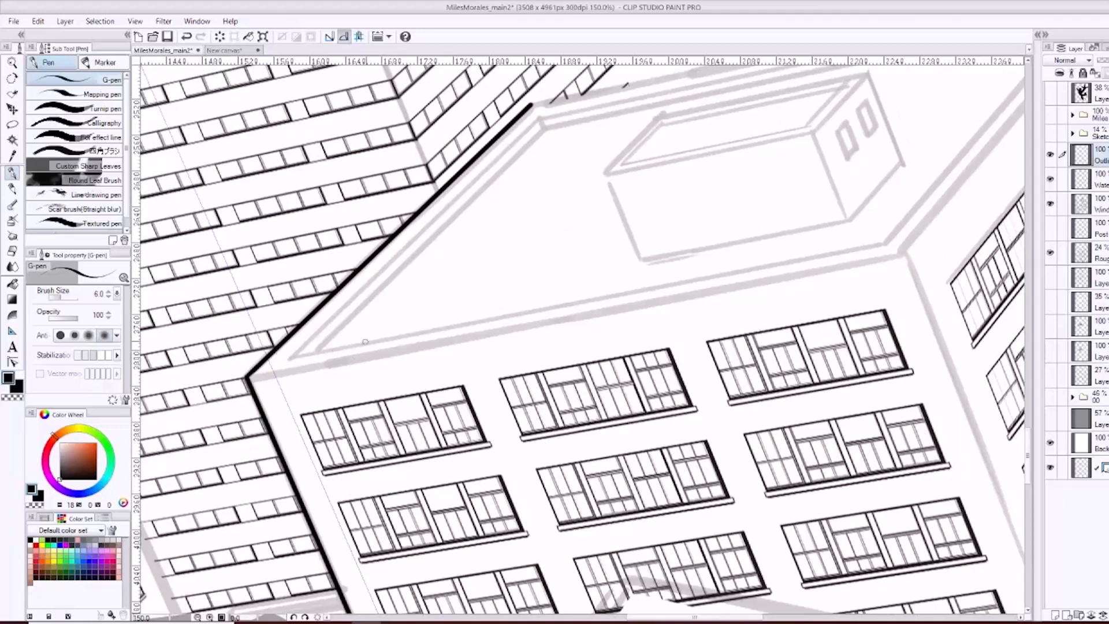
key(bracketleft)
key(bracketleft)
key(bracketright)
key(bracketright)
drag(249, 378, 909, 276)
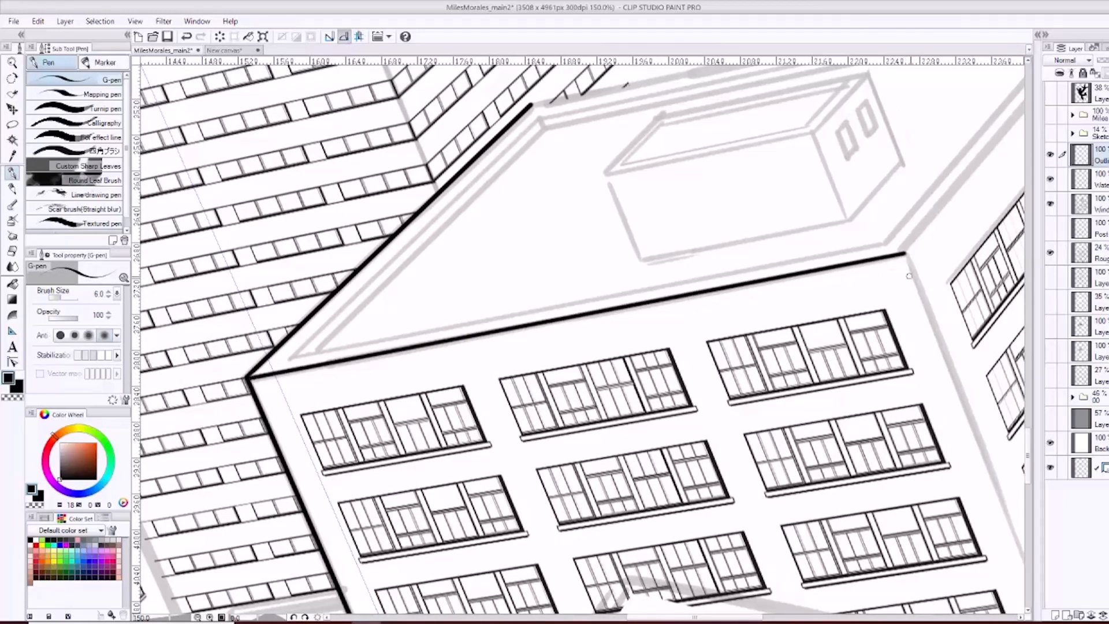
key(ctrl+z)
Ink the large building's front and right outer roof edges with the G-pen at brush size 4.
key(bracketleft)
key(bracketleft)
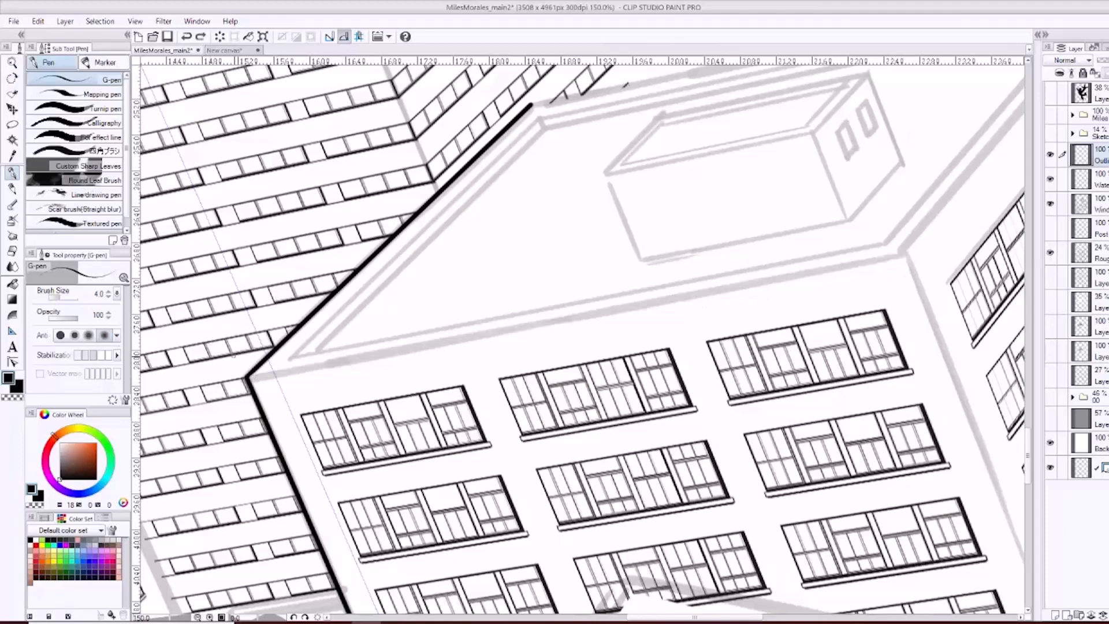
mouse_move(248, 378)
mouse_down()
mouse_move(903, 266)
mouse_move(553, 391)
mouse_move(769, 138)
mouse_up()
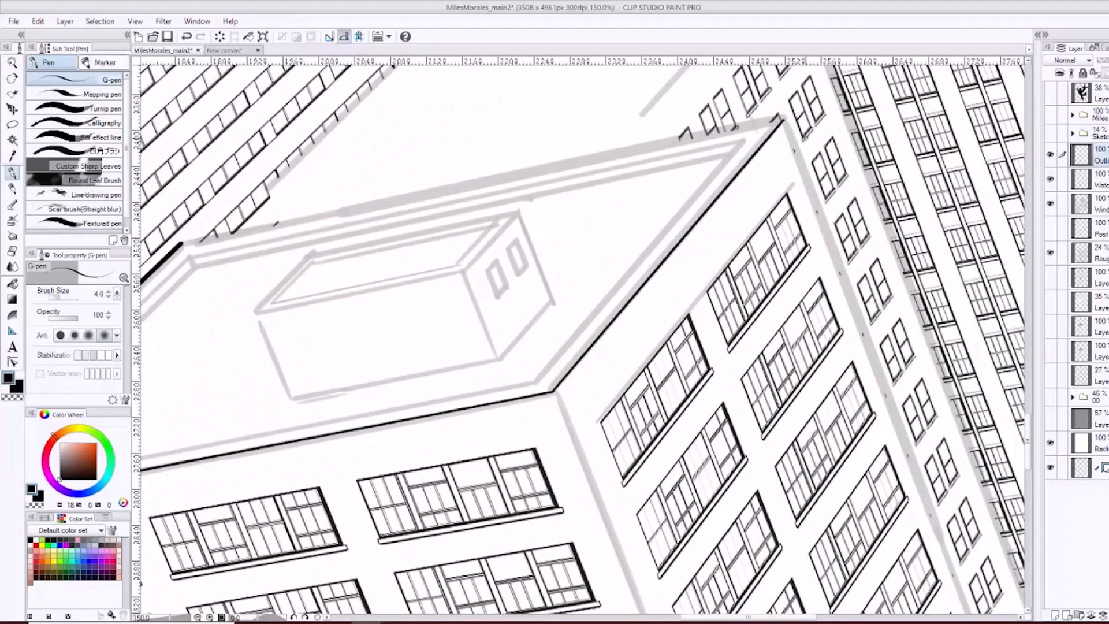
Ink a parallel inner line along the front and right roof edges to give the parapet its thickness.
drag(625, 352, 687, 196)
drag(506, 292, 658, 327)
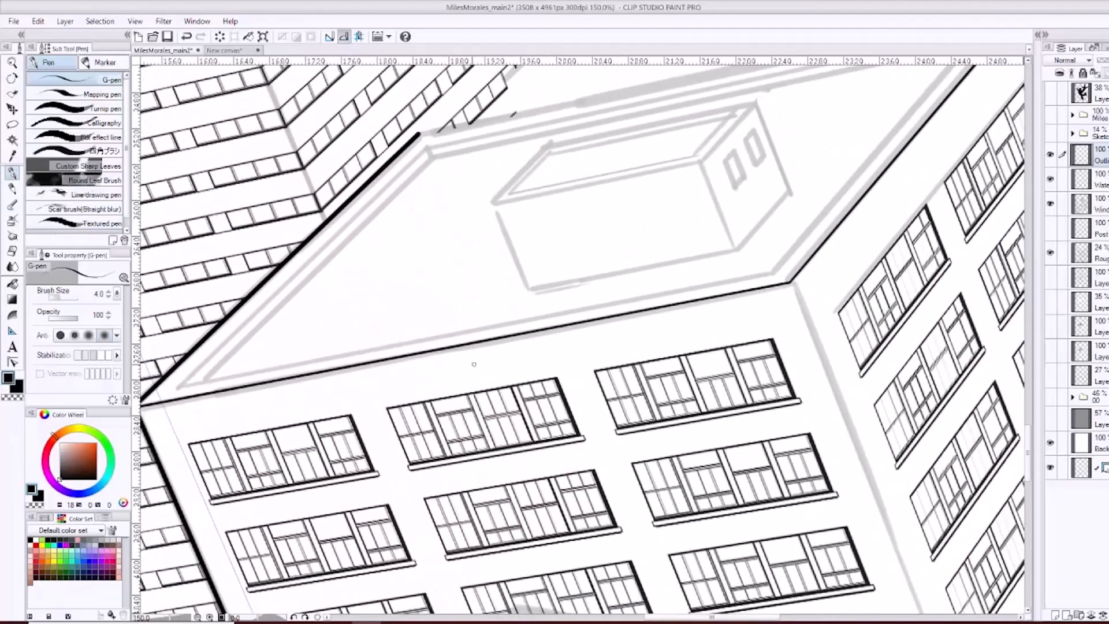
mouse_move(180, 384)
mouse_down()
mouse_move(234, 387)
mouse_move(815, 280)
mouse_move(540, 358)
mouse_move(722, 146)
mouse_up()
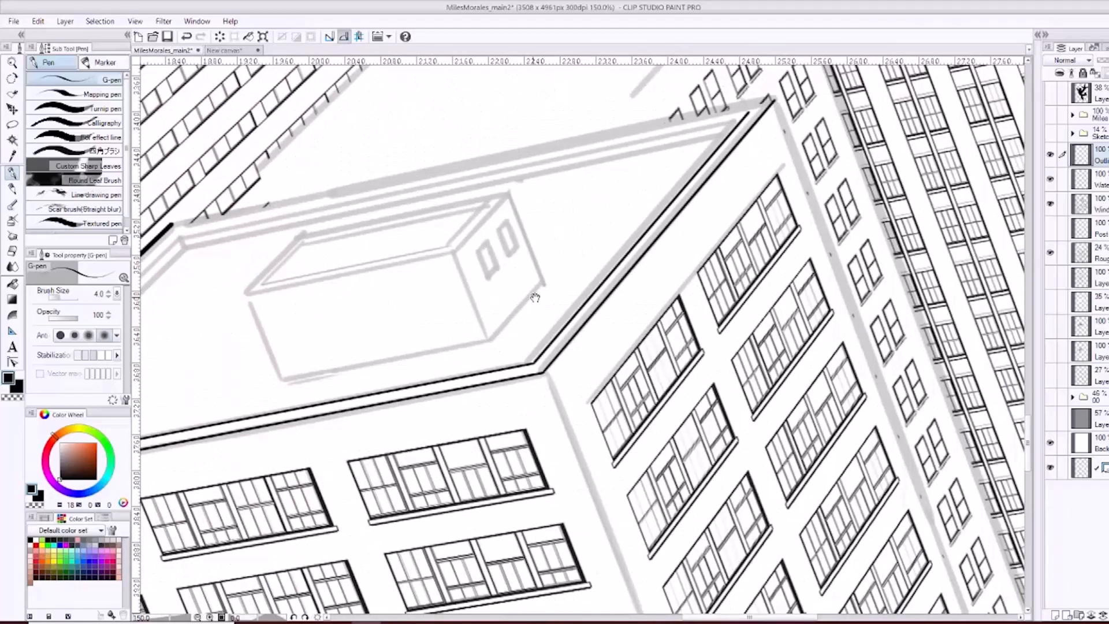
Ink the large building's back roof edge as a heavier line at brush size 7.
drag(535, 298, 564, 381)
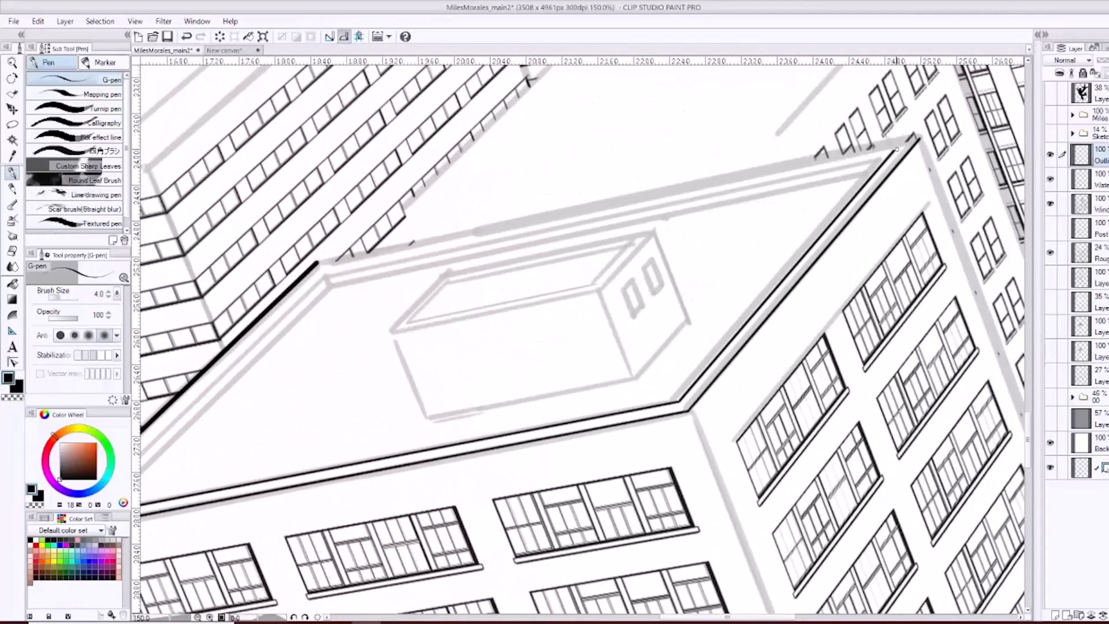
key(bracketright)
key(bracketright)
key(bracketright)
drag(918, 137, 320, 271)
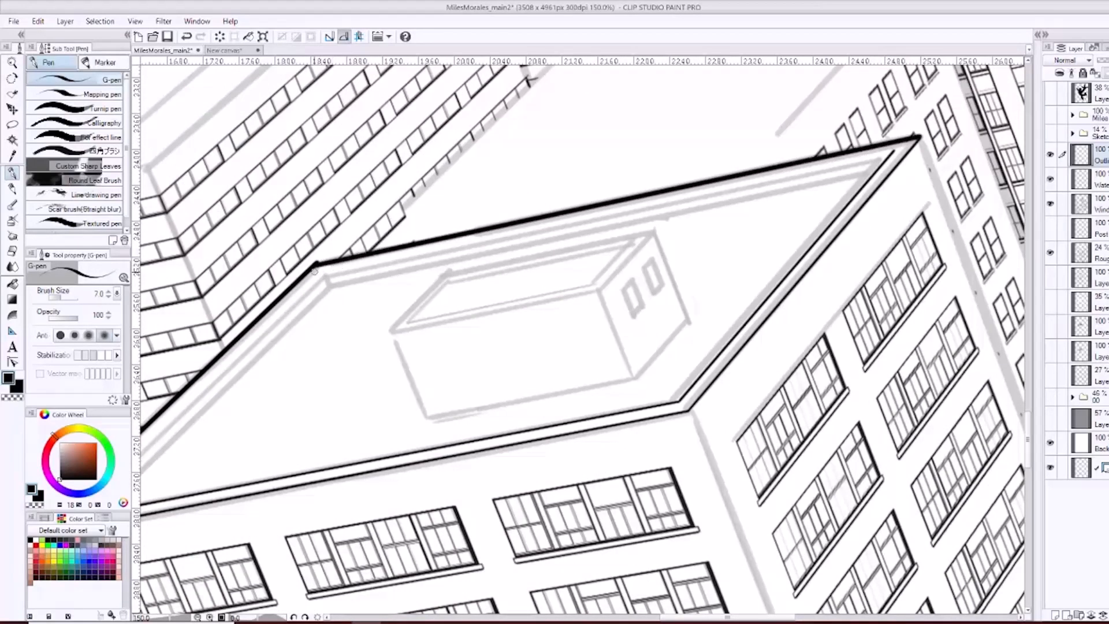
Ink the large building's vertical corner edges and the outline of the rooftop box over the sketch.
drag(702, 222, 257, 187)
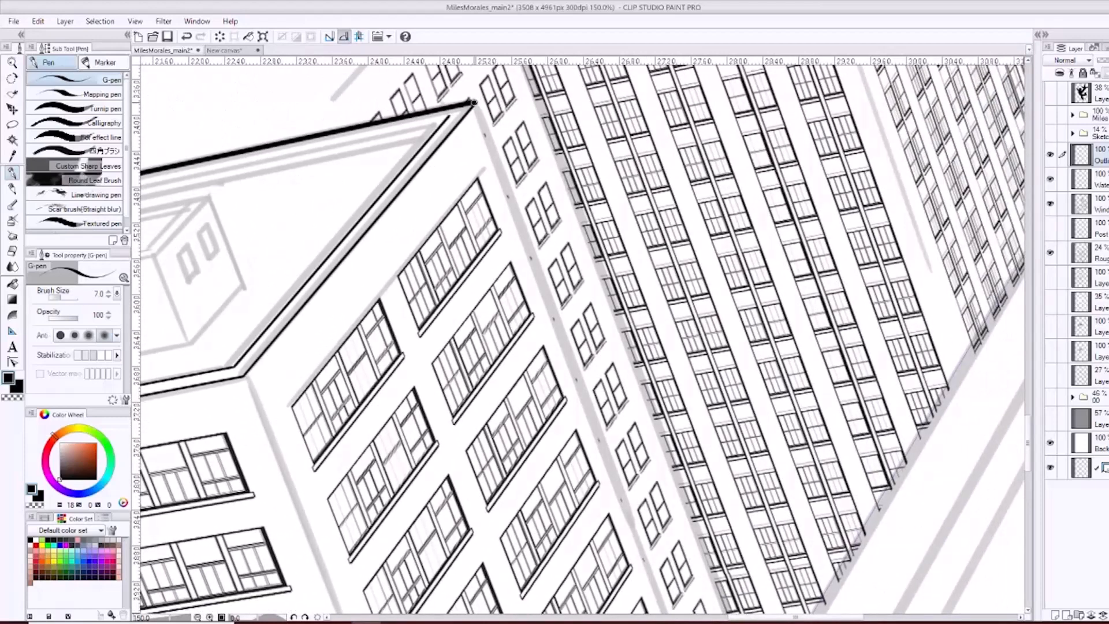
drag(473, 102, 647, 563)
drag(722, 539, 601, 413)
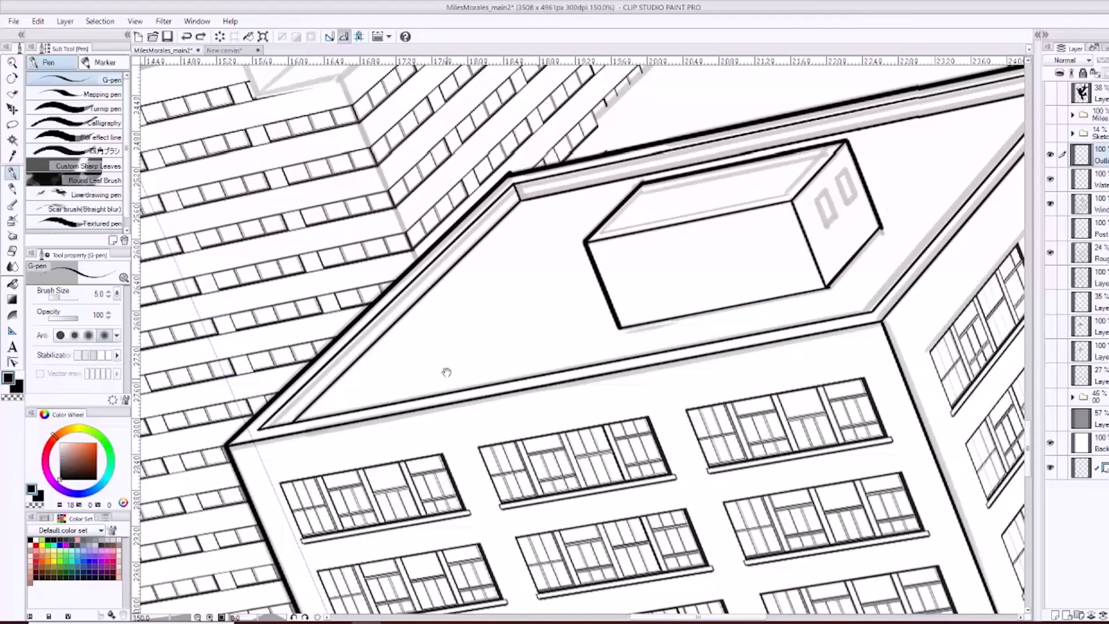
Ink the smaller neighbouring building's front roof edge and left vertical corner at brush size 7.
drag(535, 327, 515, 296)
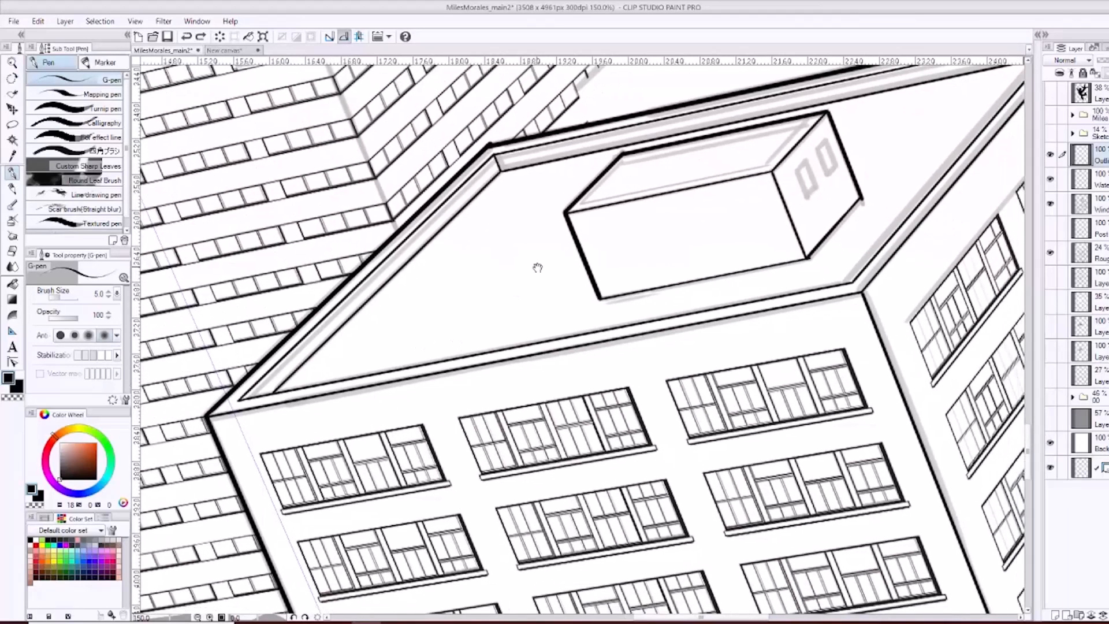
drag(405, 378, 636, 128)
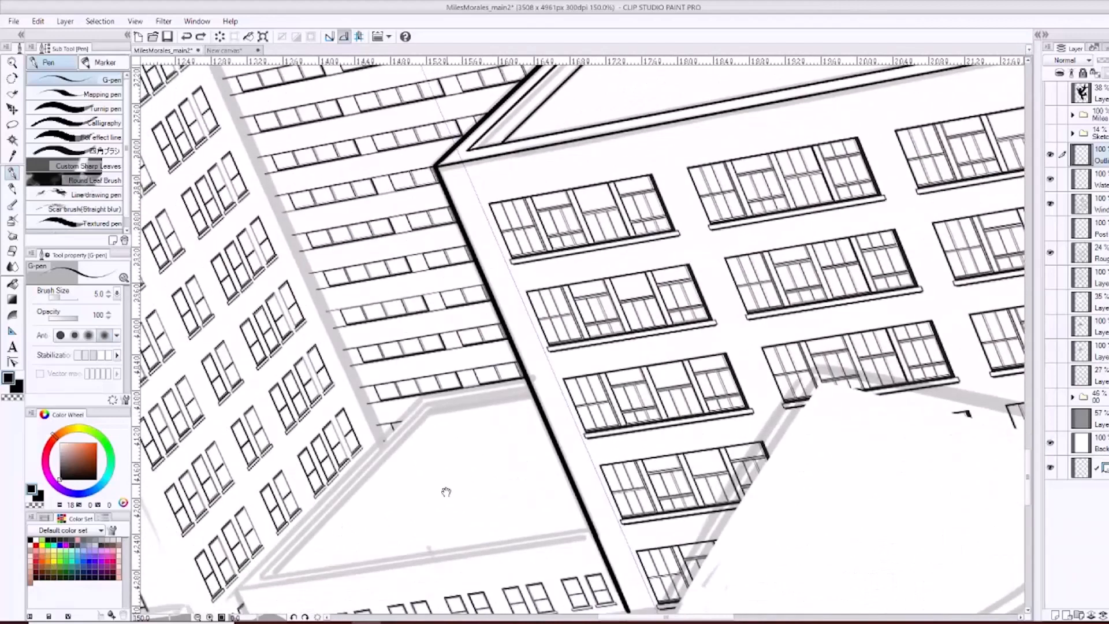
drag(446, 491, 504, 270)
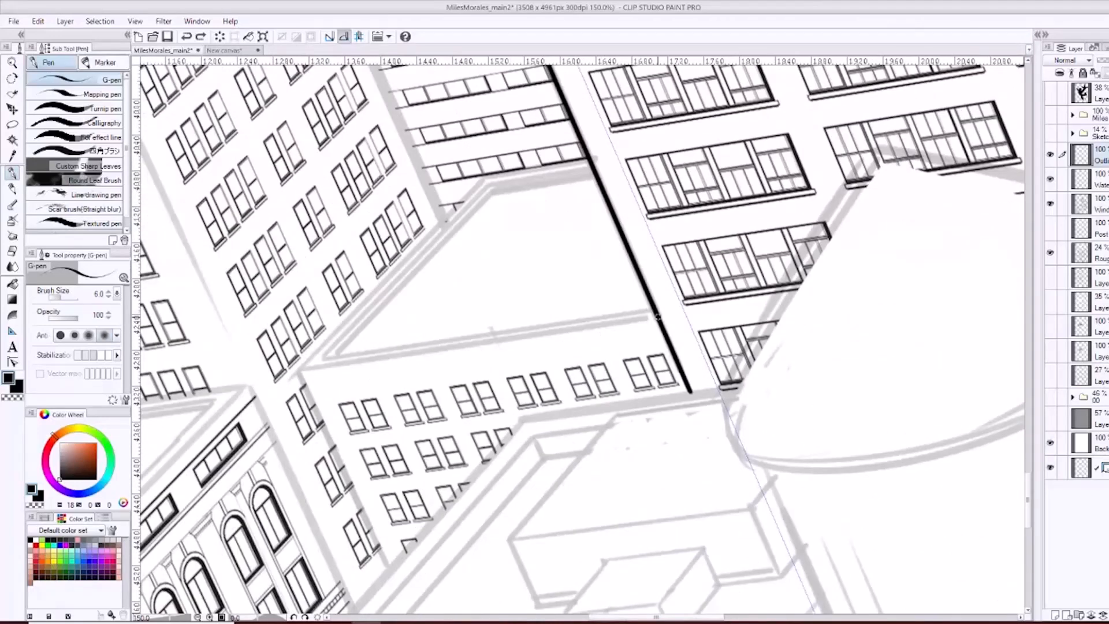
mouse_move(657, 317)
mouse_down()
mouse_move(301, 388)
mouse_move(377, 471)
mouse_up()
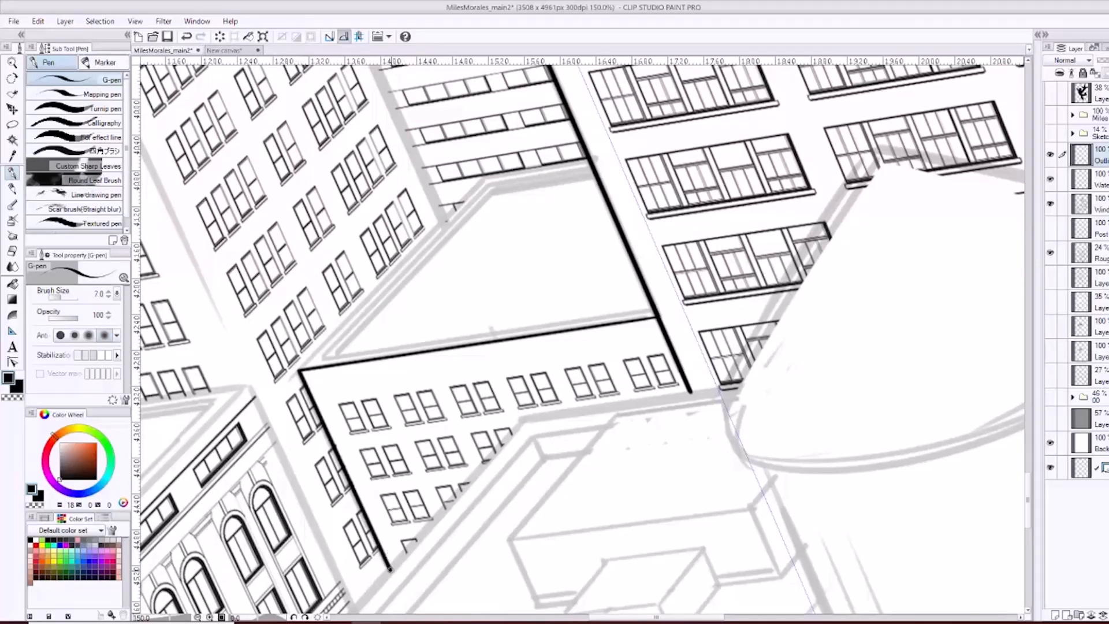
drag(390, 570, 391, 572)
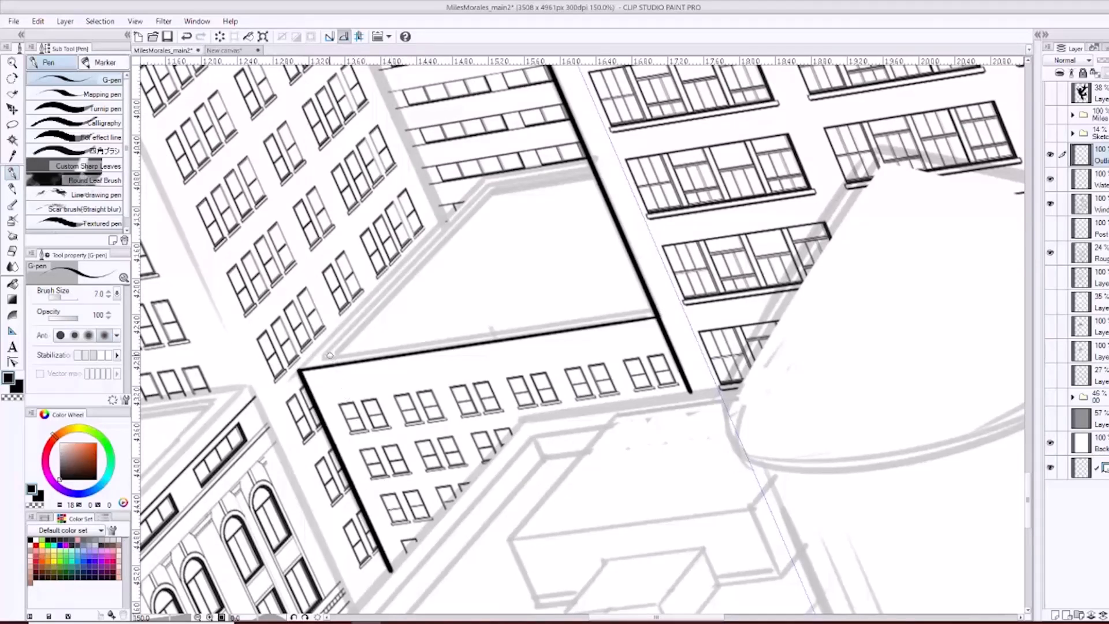
Ink the smaller building's slanted left roof edge and the start of its back edge at brush size 6.
drag(299, 370, 475, 188)
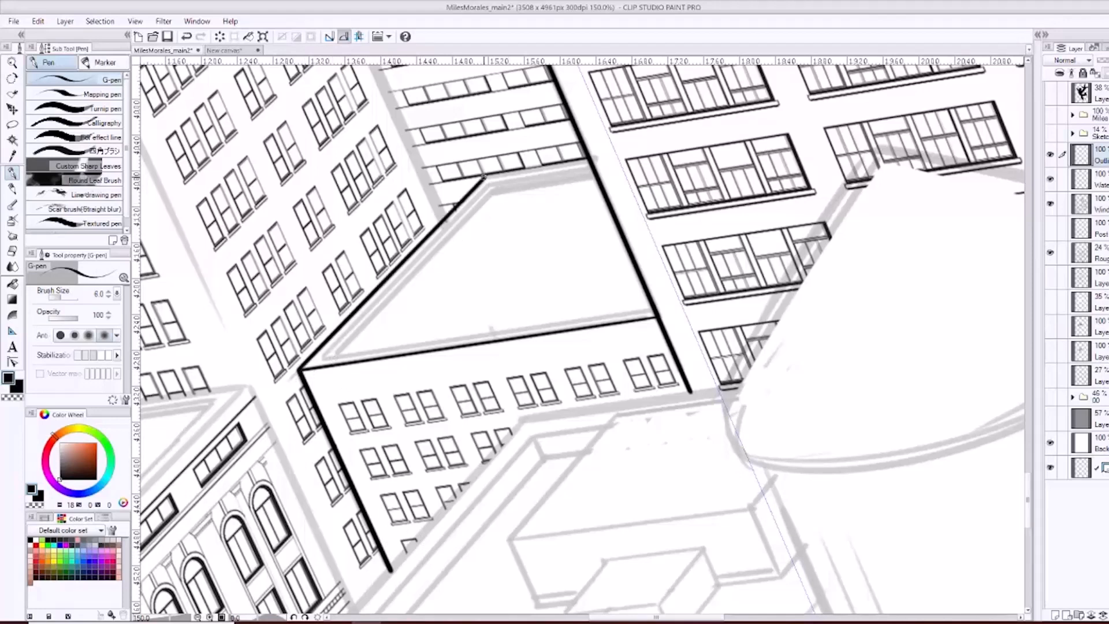
key(ctrl+z)
drag(483, 179, 546, 168)
drag(515, 218, 463, 365)
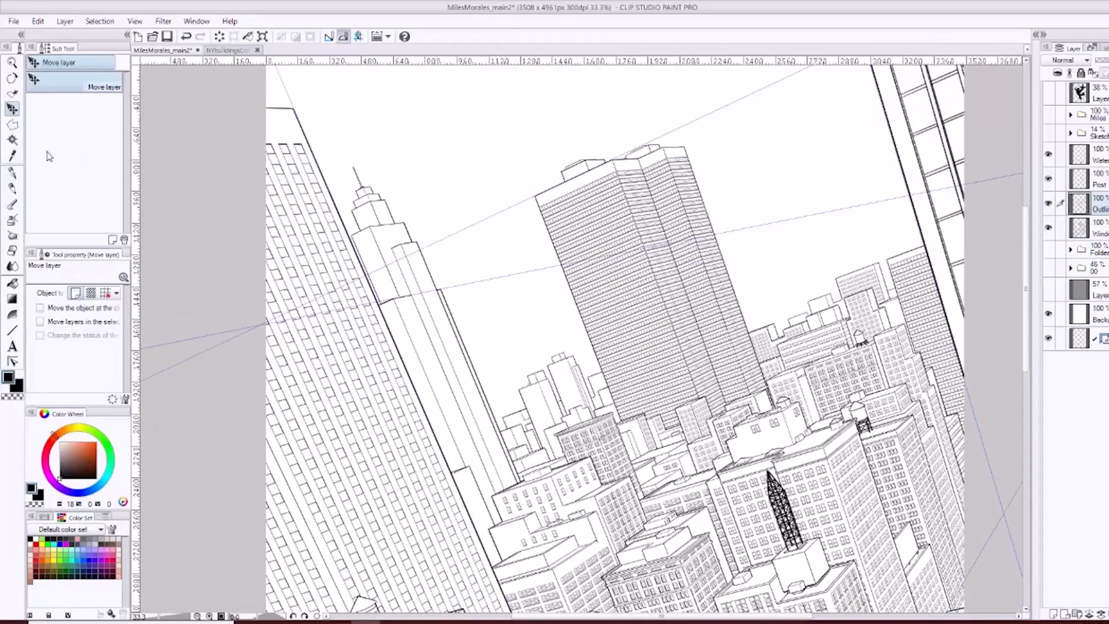
Auto-select the sky using the referred layers and invert the selection so it covers the buildings.
click(13, 141)
drag(493, 128, 482, 205)
click(487, 217)
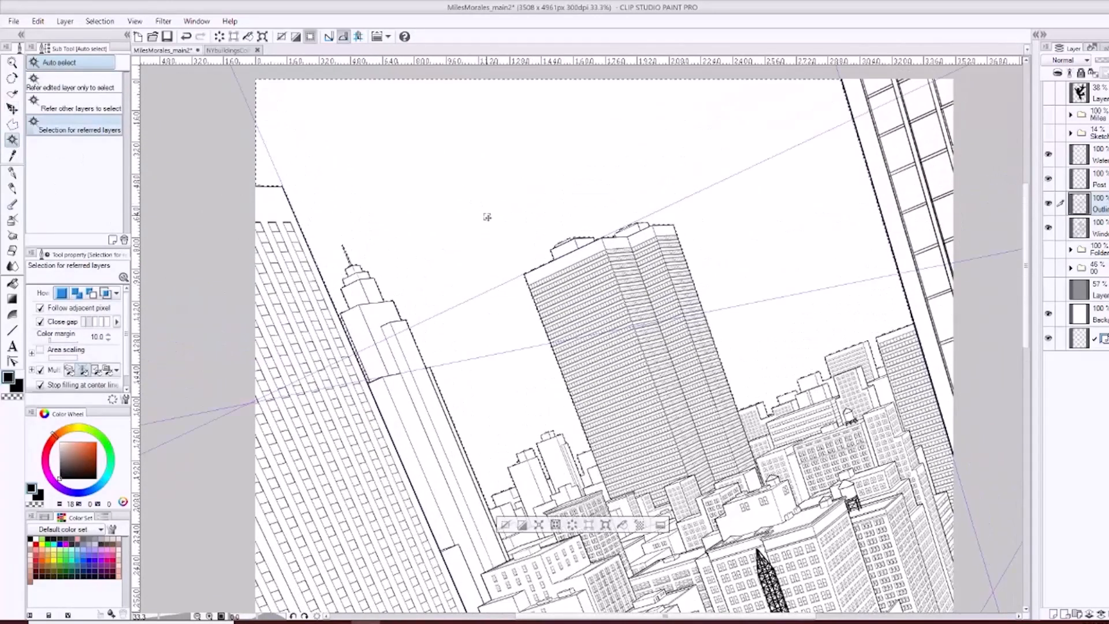
click(475, 260)
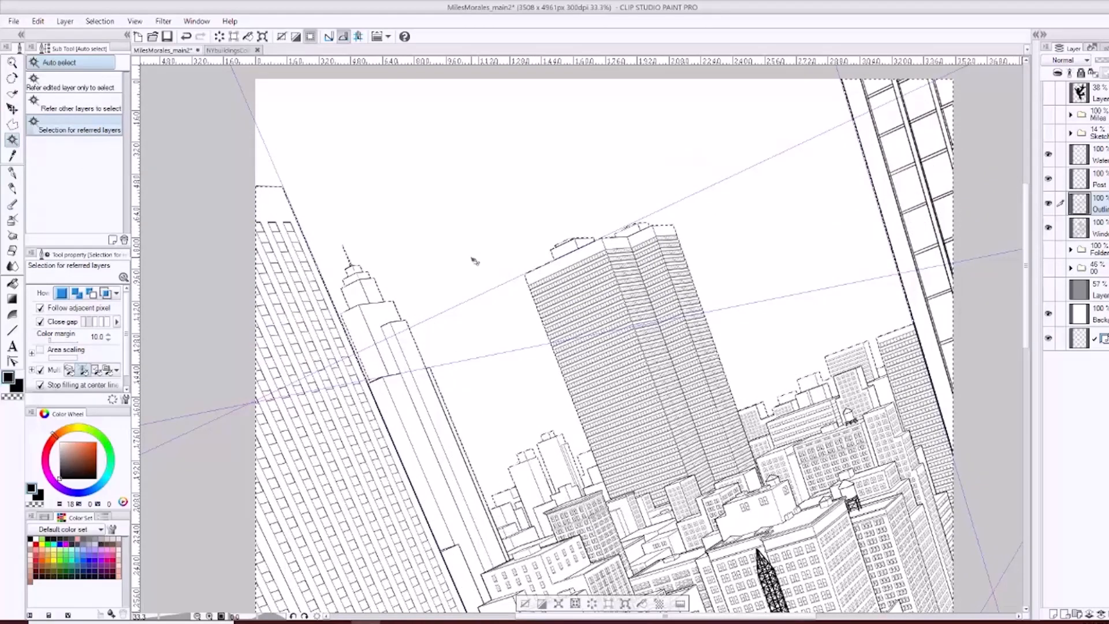
drag(554, 379, 564, 293)
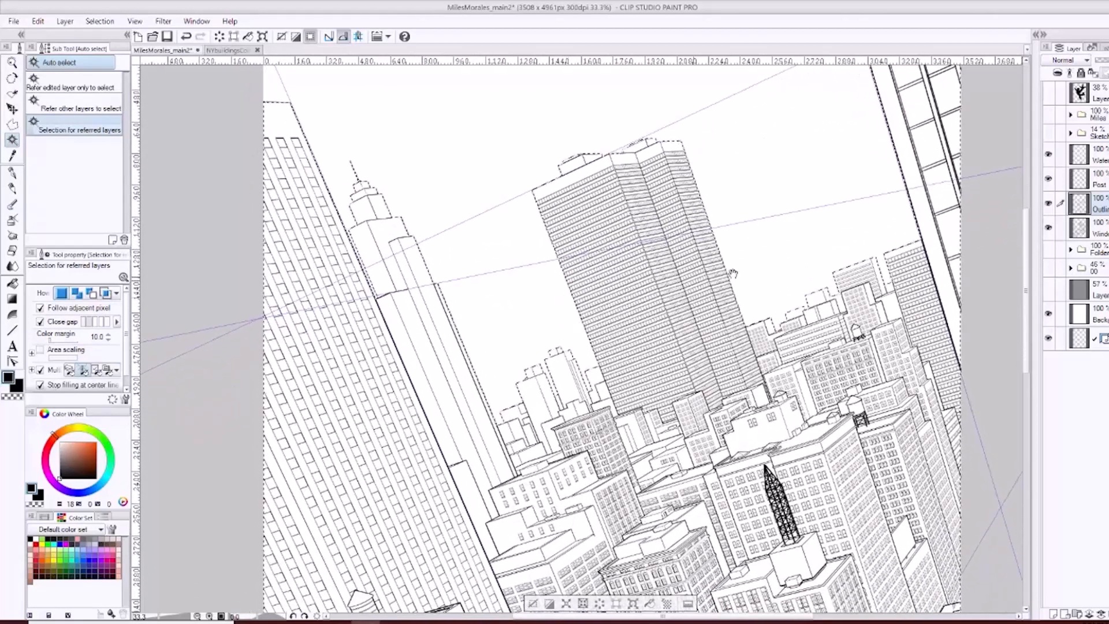
Add a new raster layer directly beneath the Windows layer and name it Fill.
right_click(1106, 230)
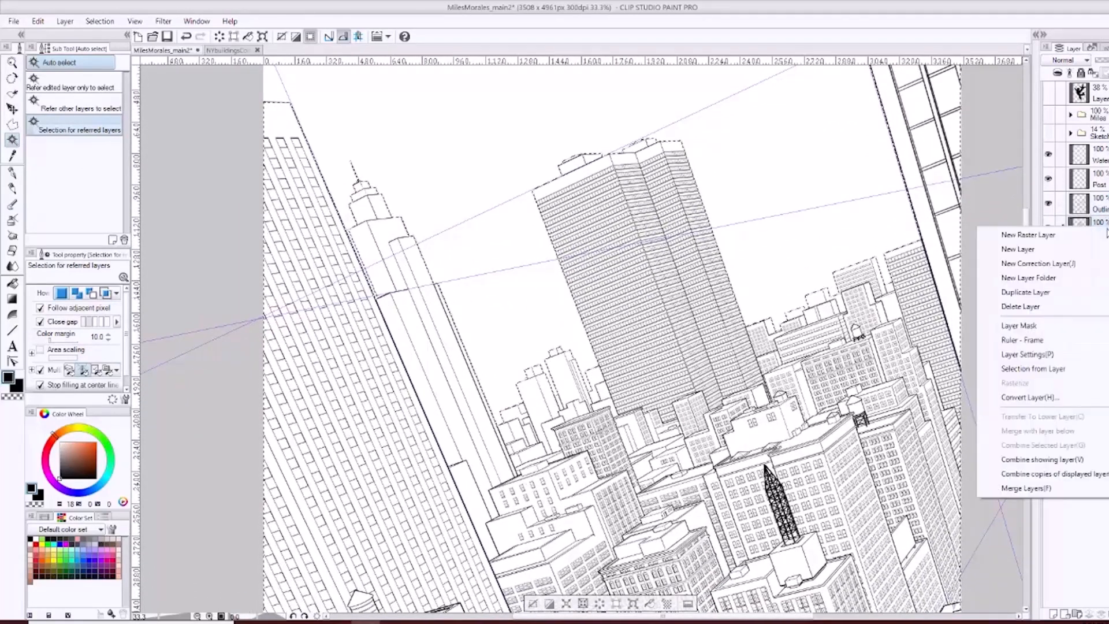
click(1066, 236)
drag(1108, 232, 1108, 260)
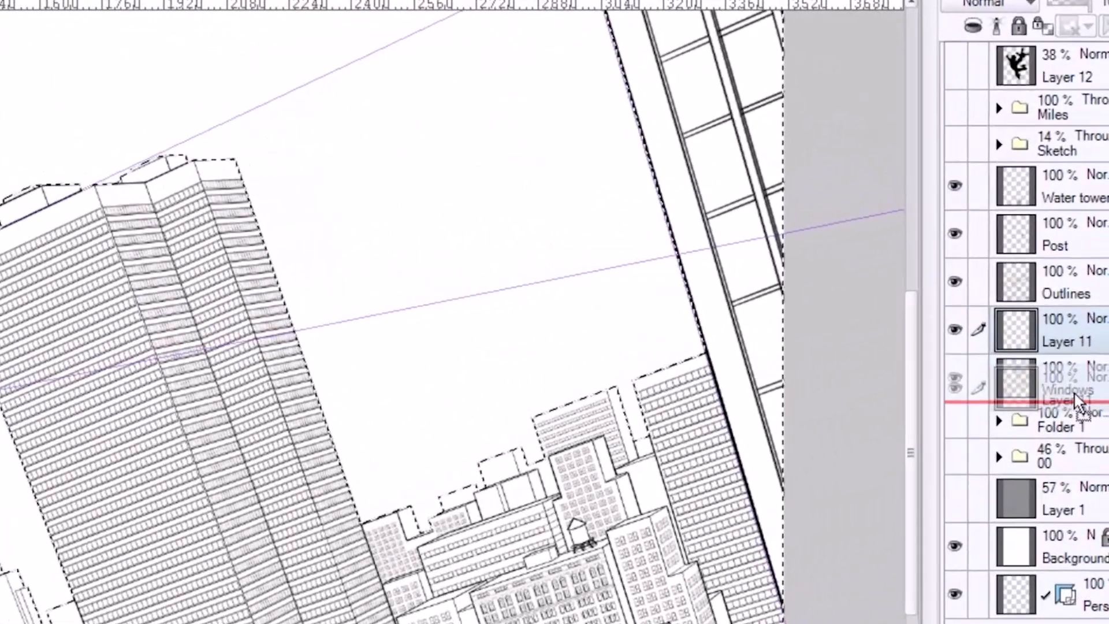
drag(1075, 394, 1065, 390)
double_click(1063, 390)
text(Fr)
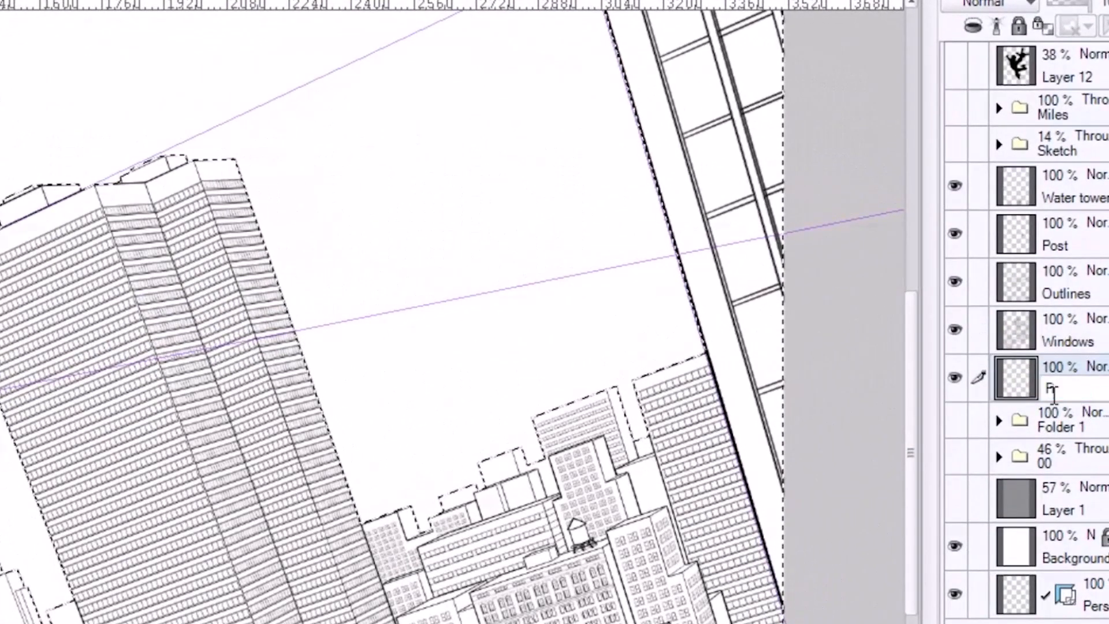
text(ll)
key(Return)
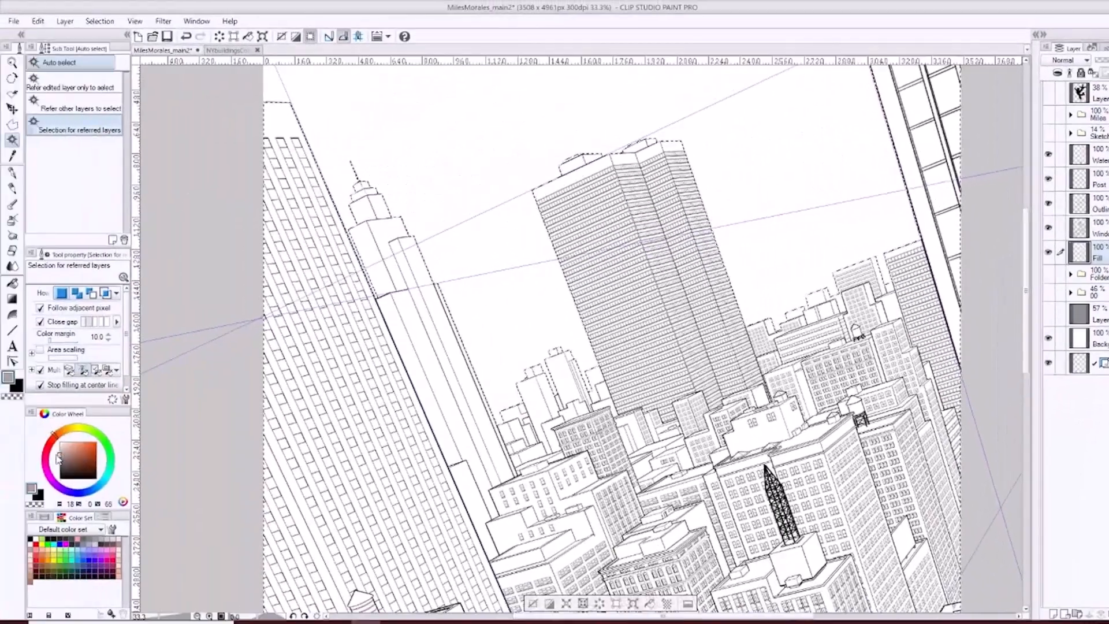
Fill the selected buildings on the Fill layer with a light brownish grey.
drag(57, 455, 63, 452)
drag(465, 409, 456, 291)
key(alt+Delete)
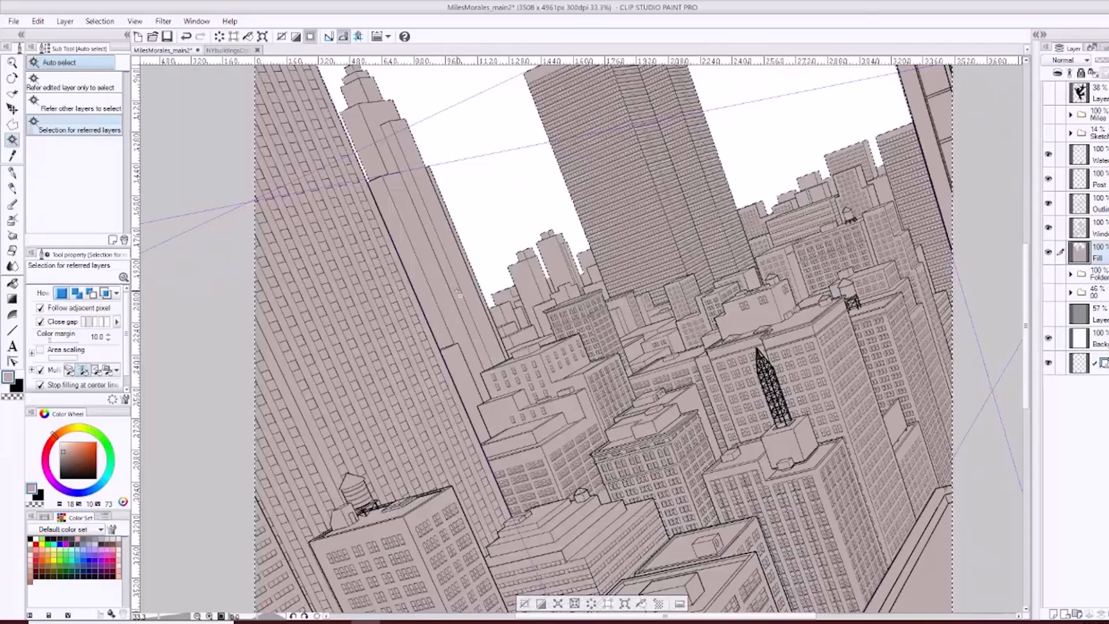
Raise the building fill's brightness by 20 with Hue/Saturation/Luminosity and clear the selection.
key(ctrl+u)
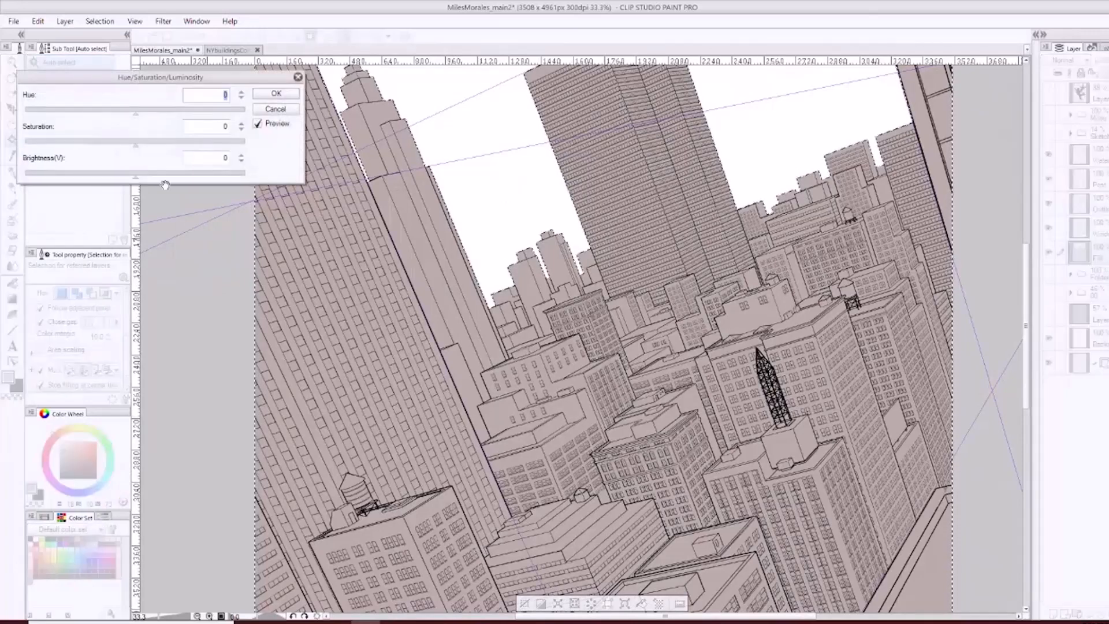
drag(136, 180, 160, 183)
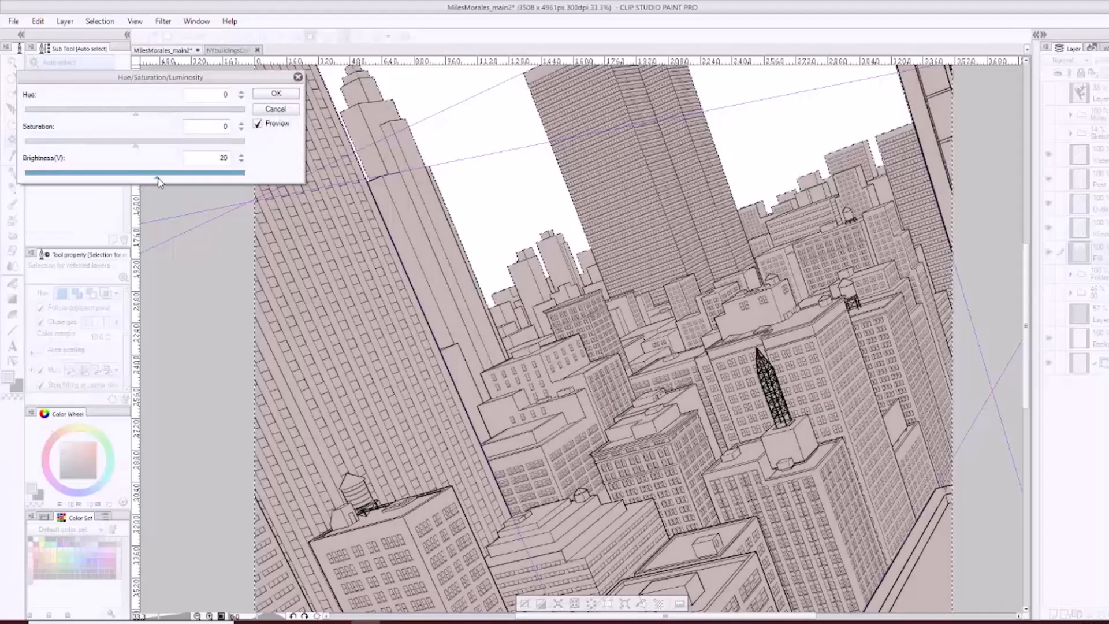
click(285, 96)
drag(601, 278, 597, 342)
scroll(597, 341, down, 4)
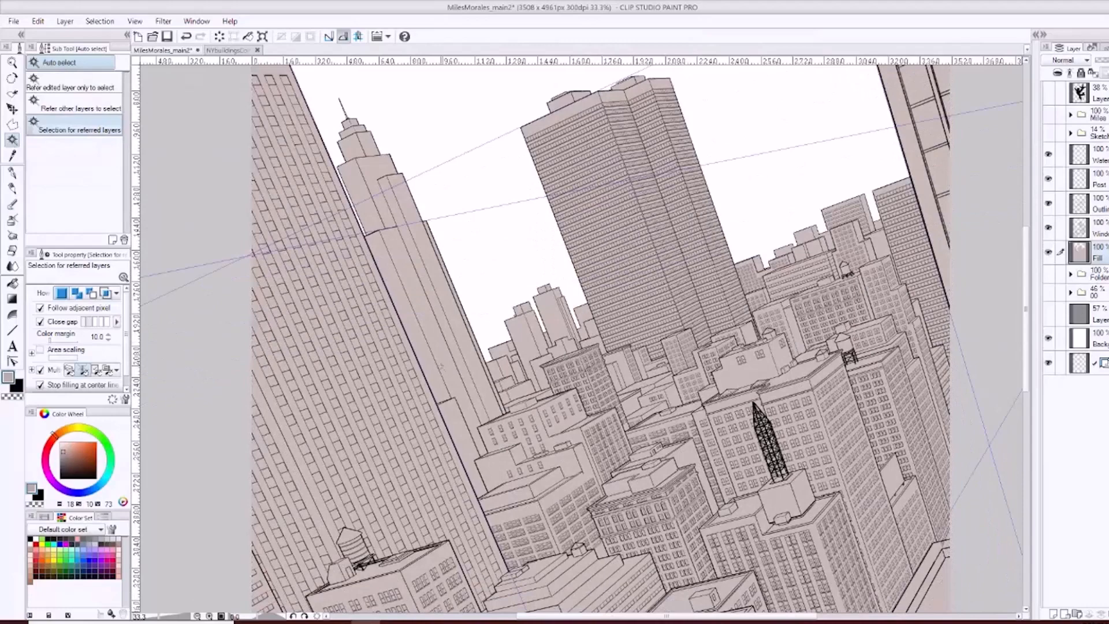
Add a raster layer beneath the Fill layer and fill it with a medium sky blue.
click(12, 108)
scroll(487, 178, down, 1)
right_click(1097, 252)
click(1100, 260)
drag(1086, 252, 1069, 289)
drag(90, 497, 106, 486)
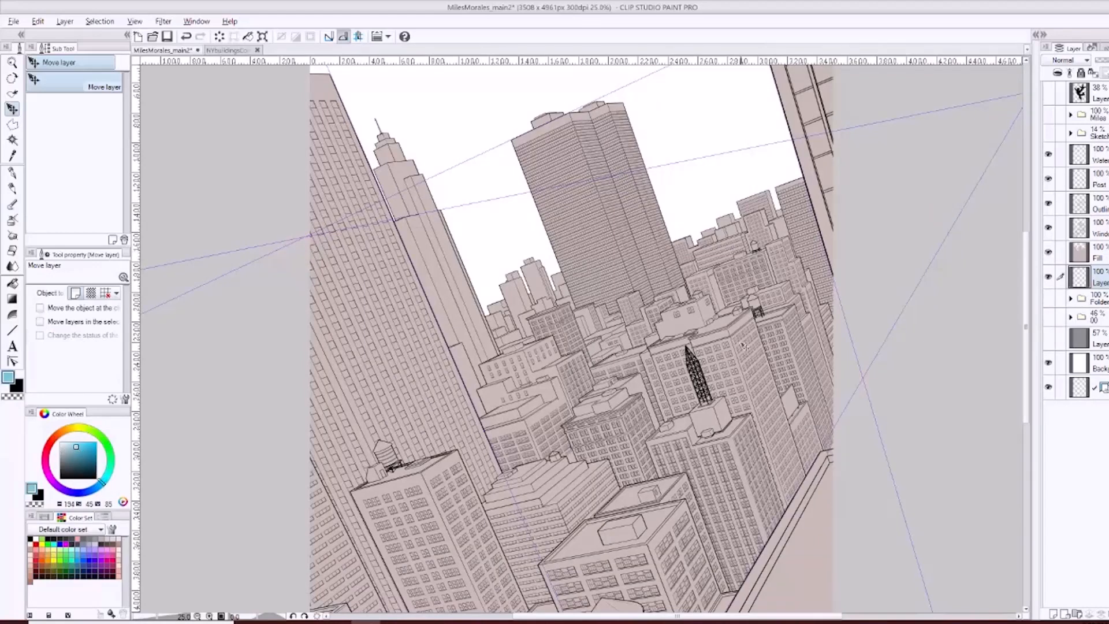
key(alt+BackSpace)
Airbrush a paler blue over the lower sky with a very large Soft brush to form a gradient.
drag(558, 241, 551, 324)
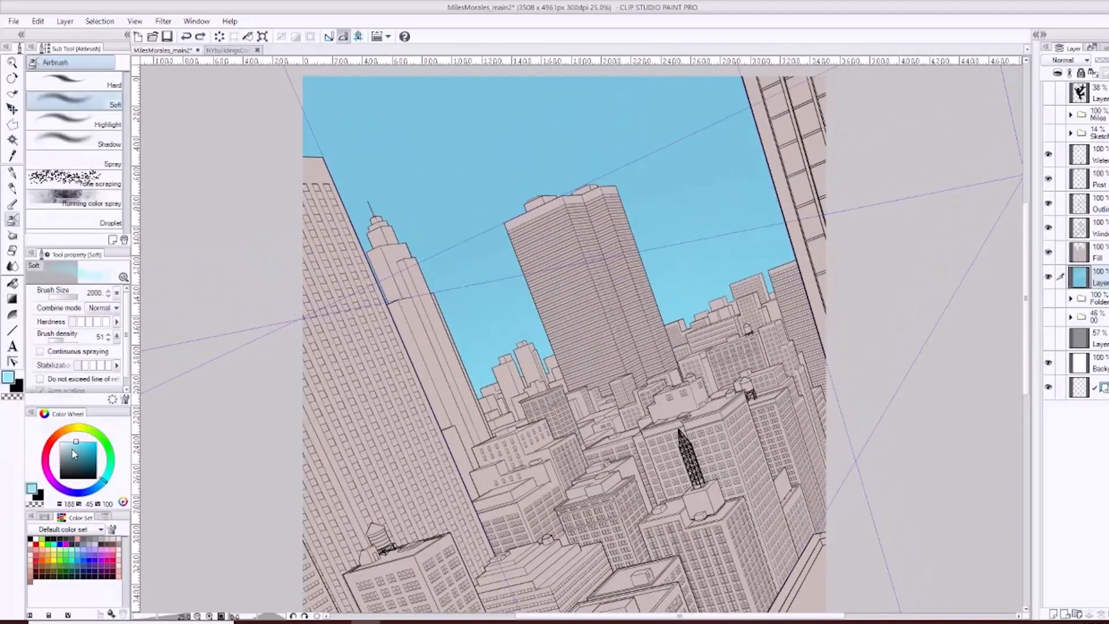
drag(75, 450, 68, 442)
mouse_move(270, 372)
mouse_down()
mouse_move(693, 220)
mouse_move(817, 514)
mouse_up()
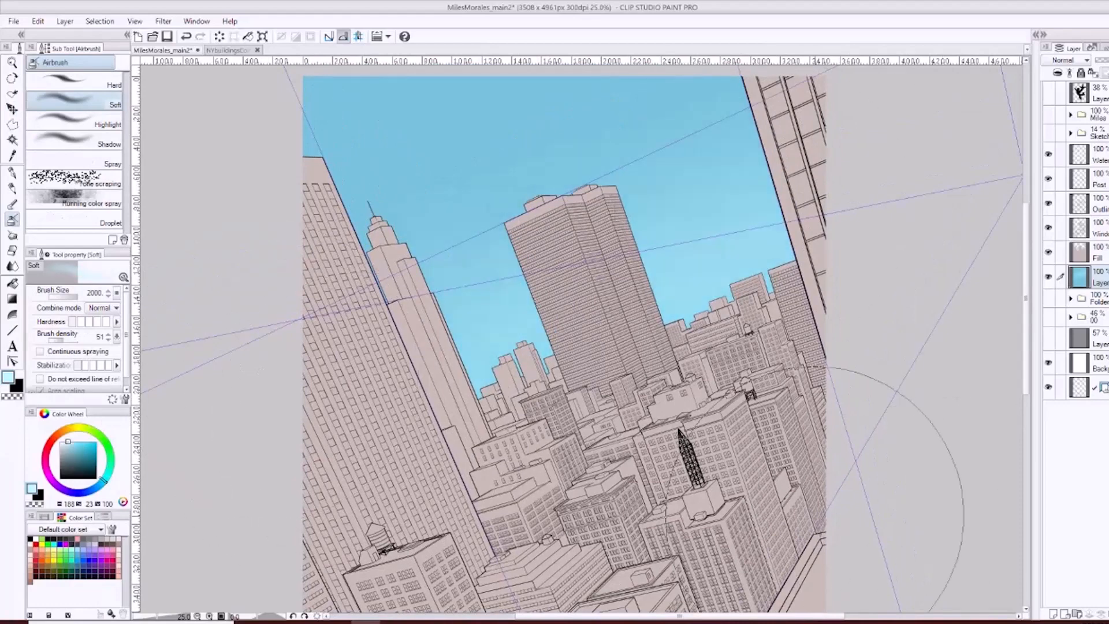
Increase the sky layer's brightness slightly with Hue/Saturation/Luminosity.
drag(492, 350, 486, 378)
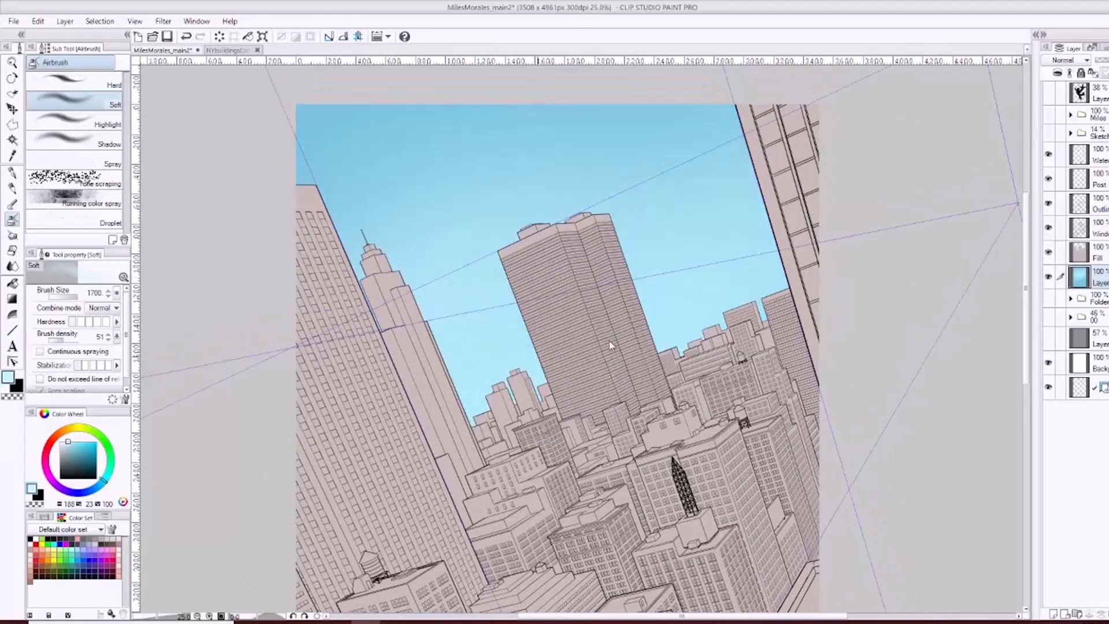
key(ctrl+u)
drag(140, 182, 145, 181)
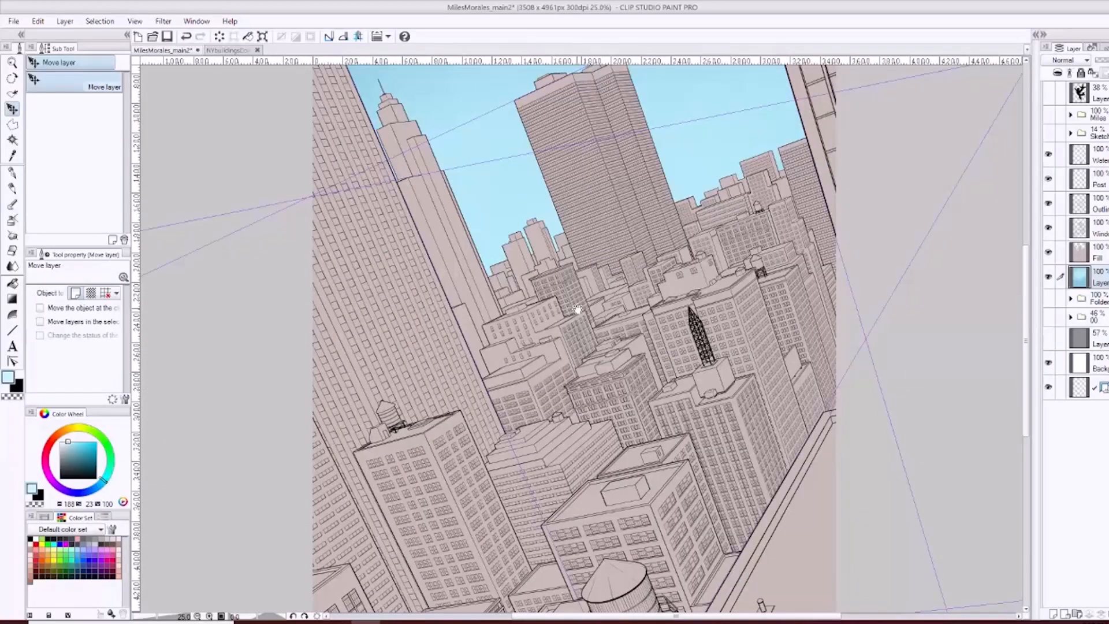
Study the building colours in the train and Spider-Man city images of the NYbuildingsColours reference document.
click(1090, 255)
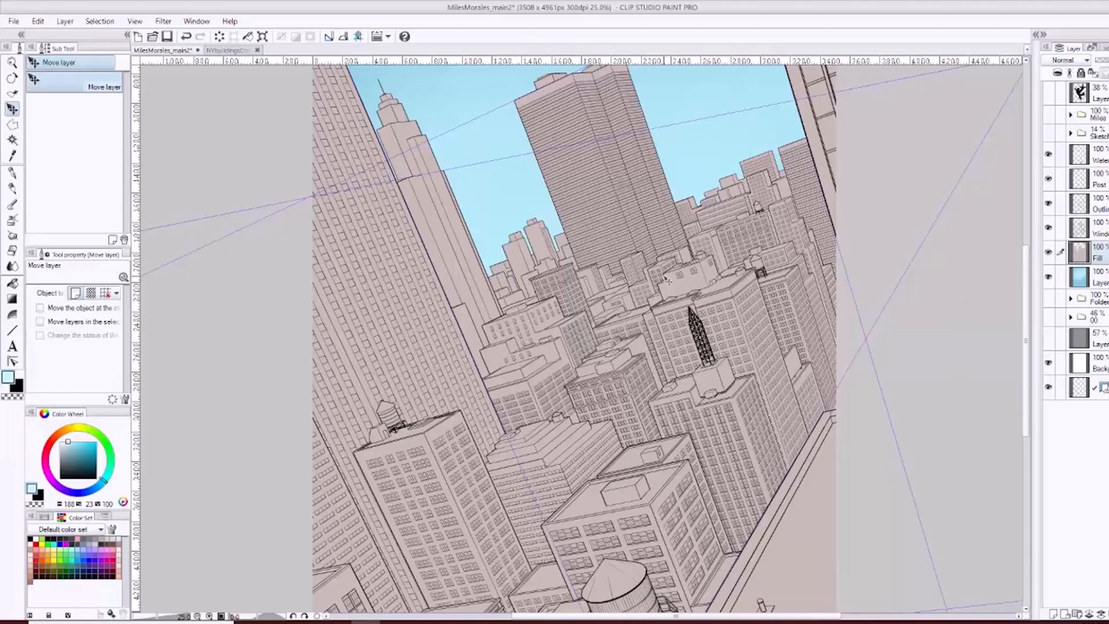
click(12, 124)
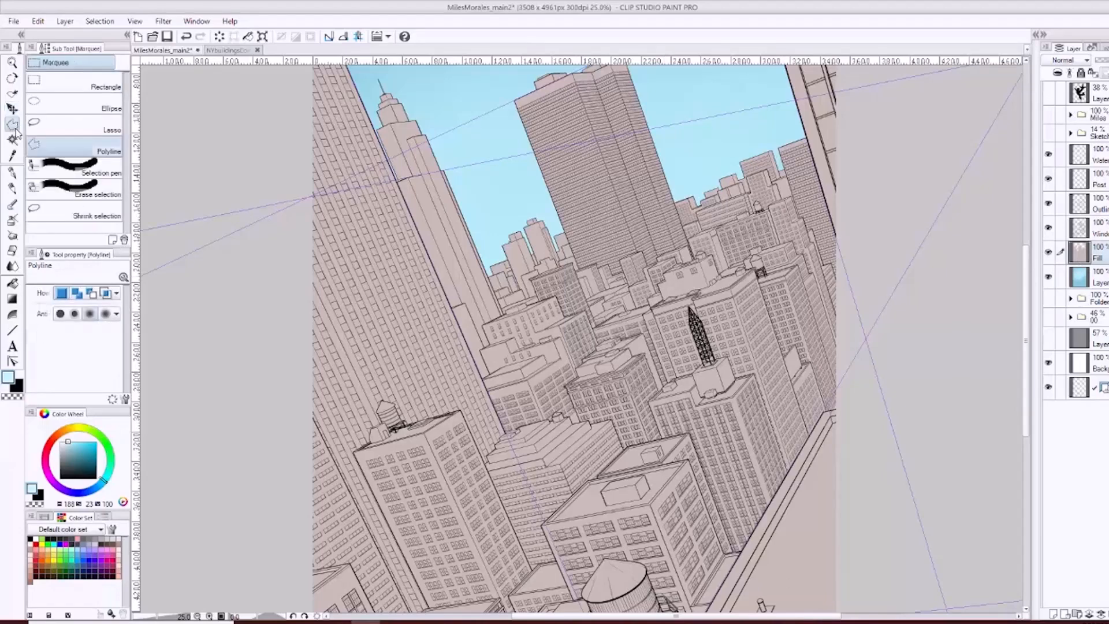
click(230, 51)
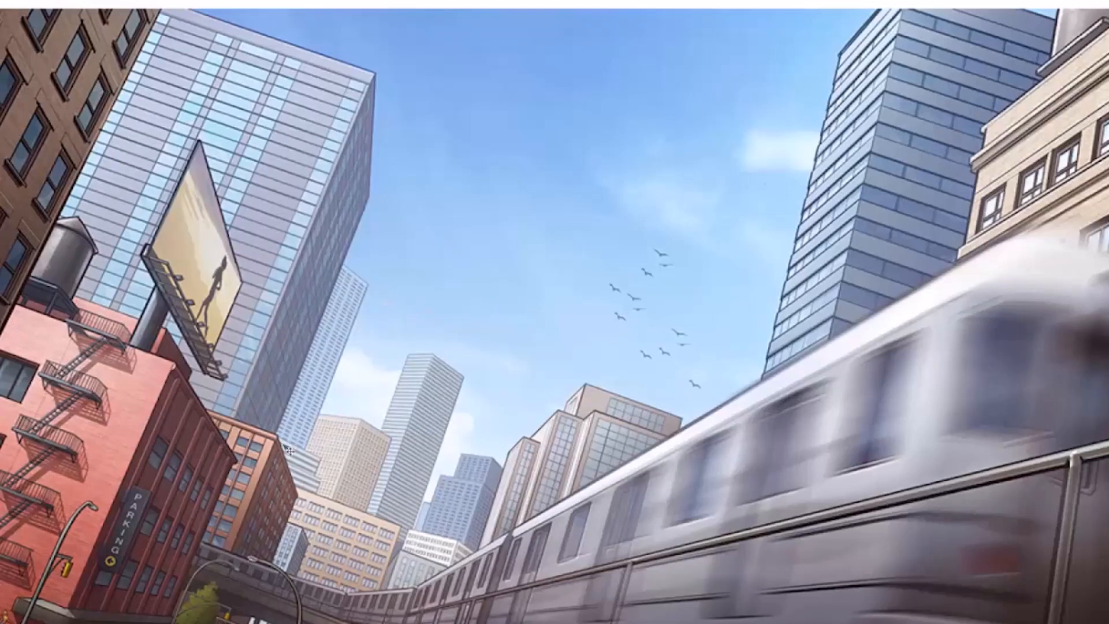
alt+click(582, 366)
drag(695, 318, 390, 368)
drag(721, 400, 670, 399)
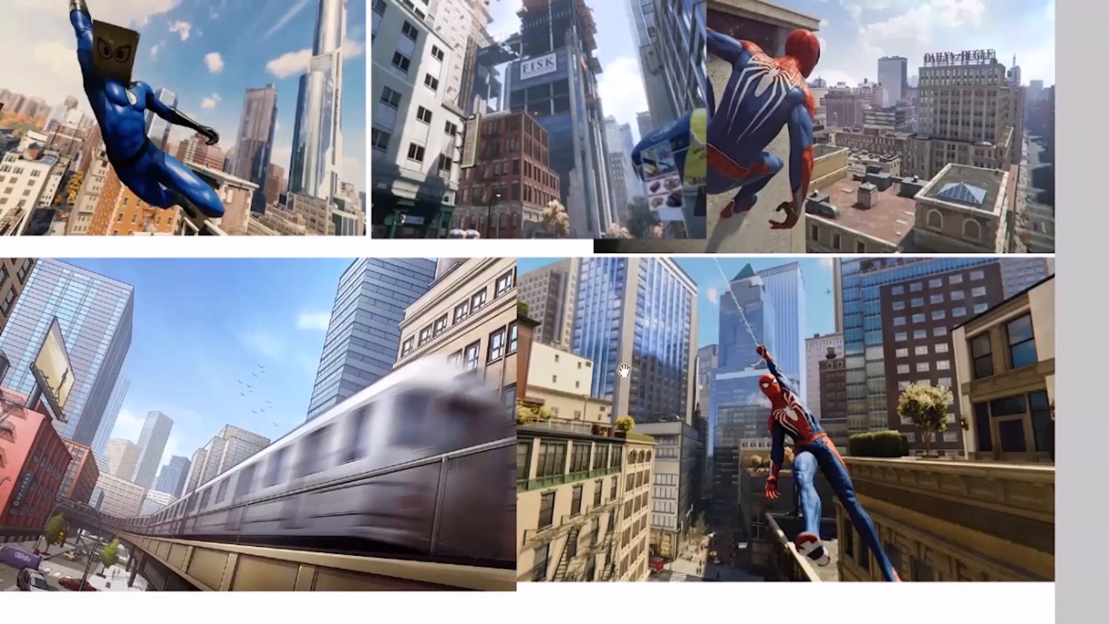
ctrl+click(205, 202)
drag(29, 232, 489, 491)
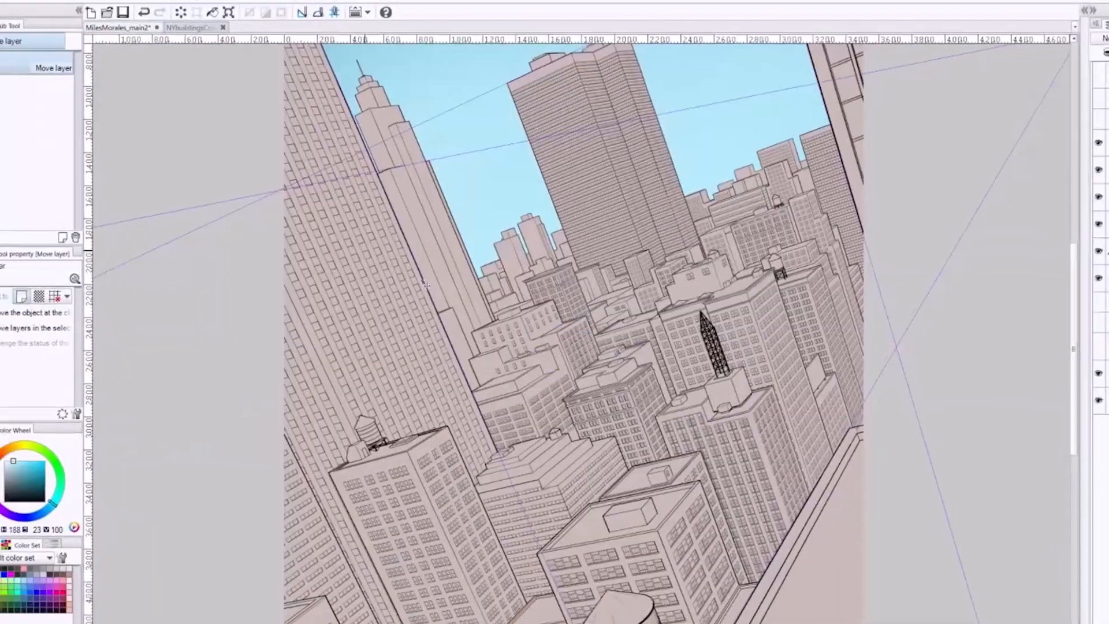
Add a new raster layer directly above the Fill layer in the MilesMorales_main2 illustration.
drag(582, 442, 542, 365)
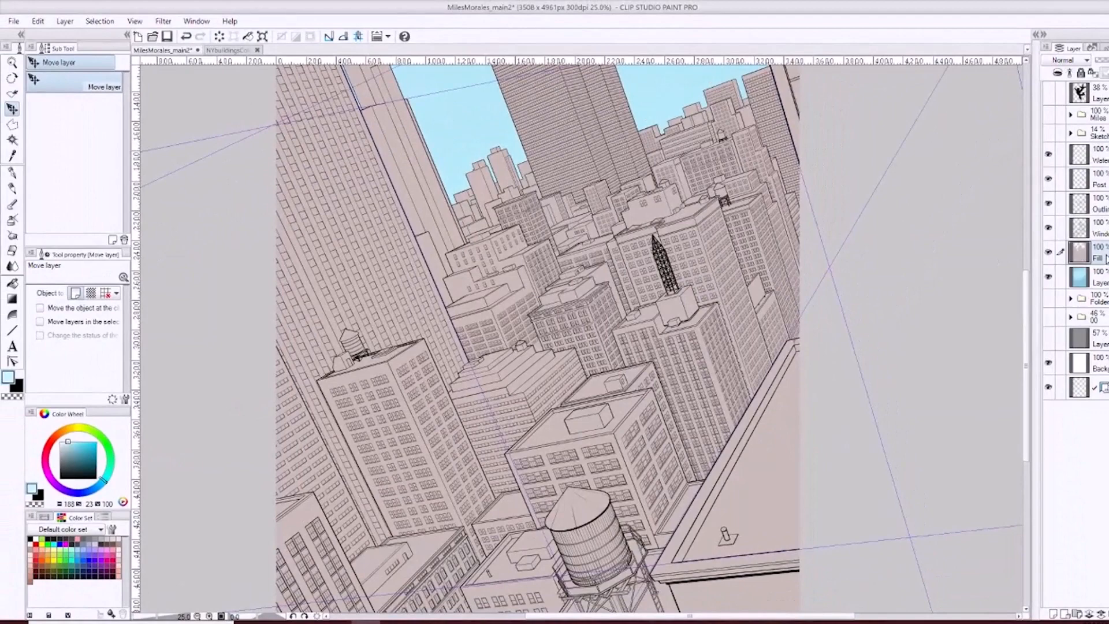
right_click(1107, 255)
click(1096, 264)
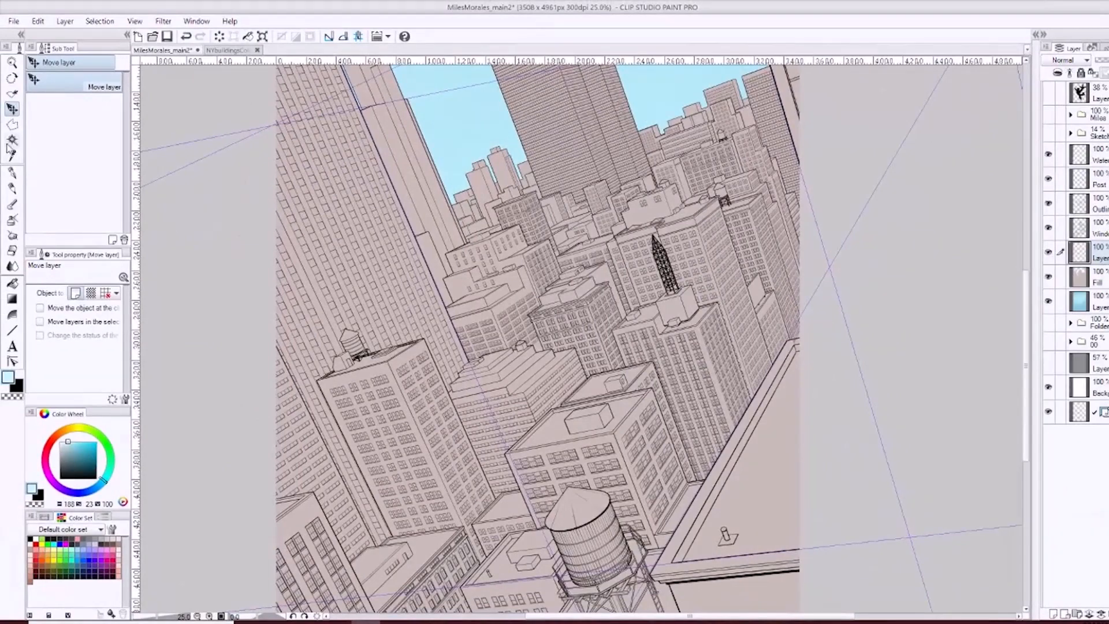
Outline the foreground rooftop building beside the water tower with a Polyline selection, following its ledge and the canvas edge.
click(12, 126)
scroll(569, 451, up, 5)
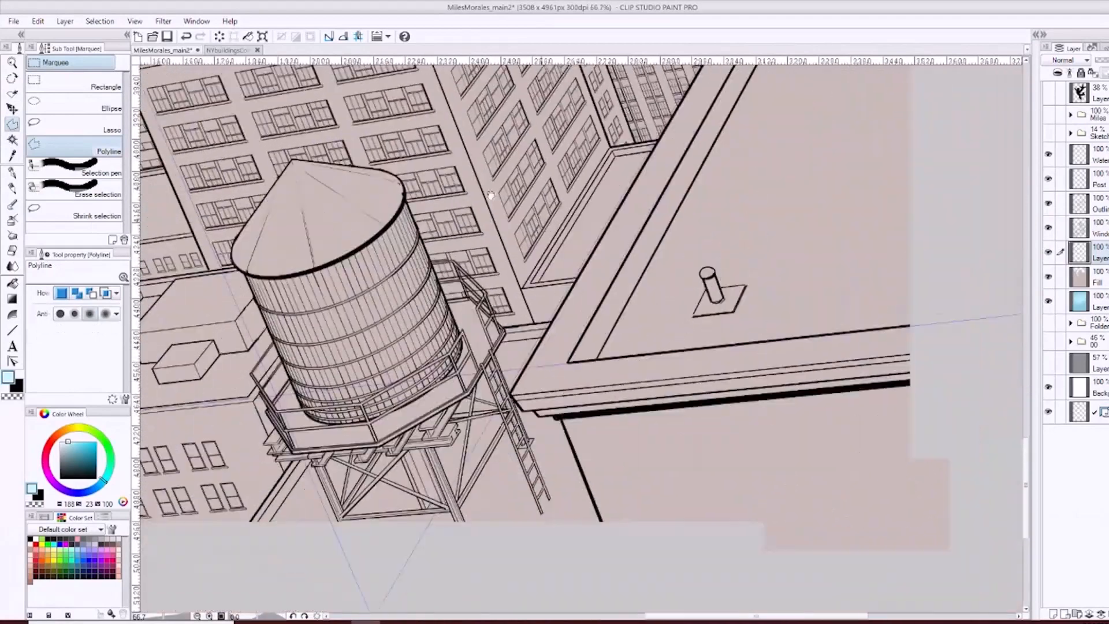
drag(491, 195, 420, 161)
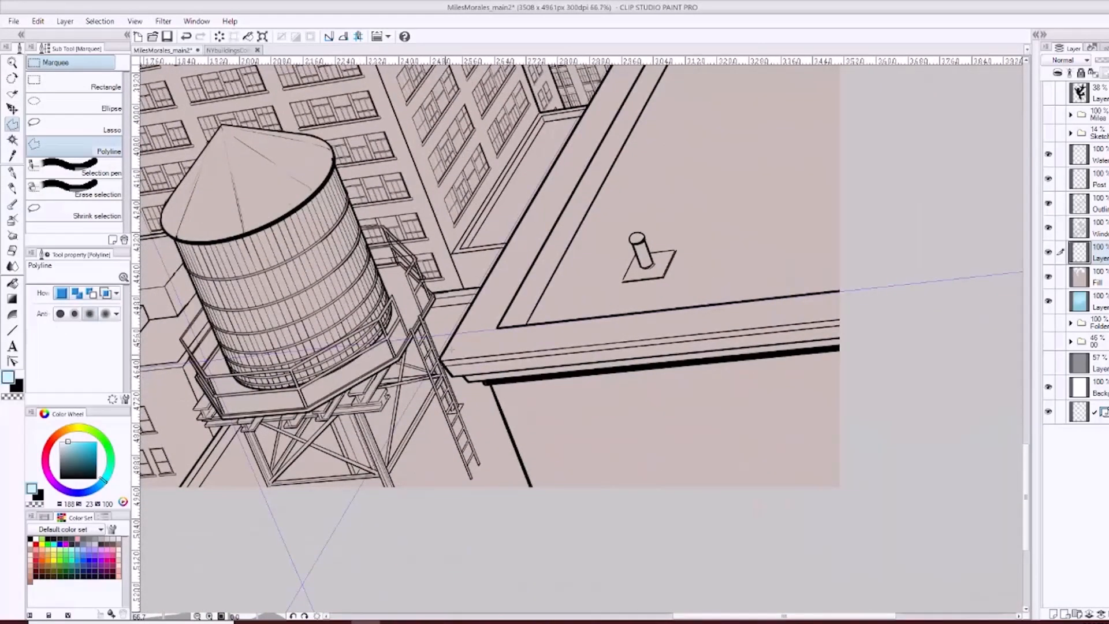
scroll(453, 350, up, 2)
click(427, 461)
drag(586, 250, 413, 574)
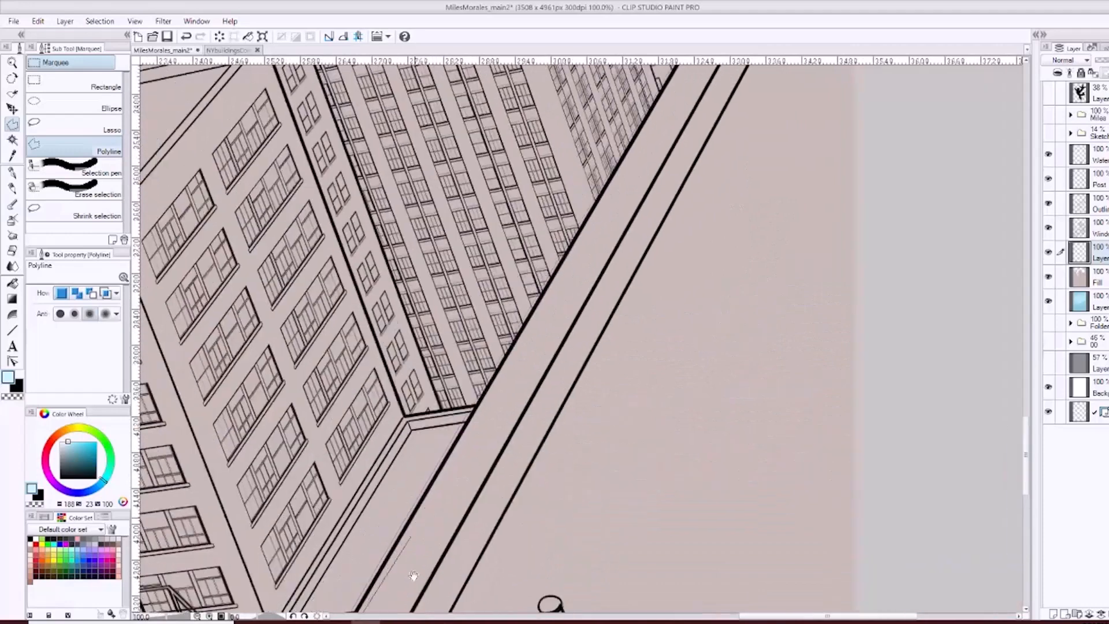
drag(631, 259, 476, 592)
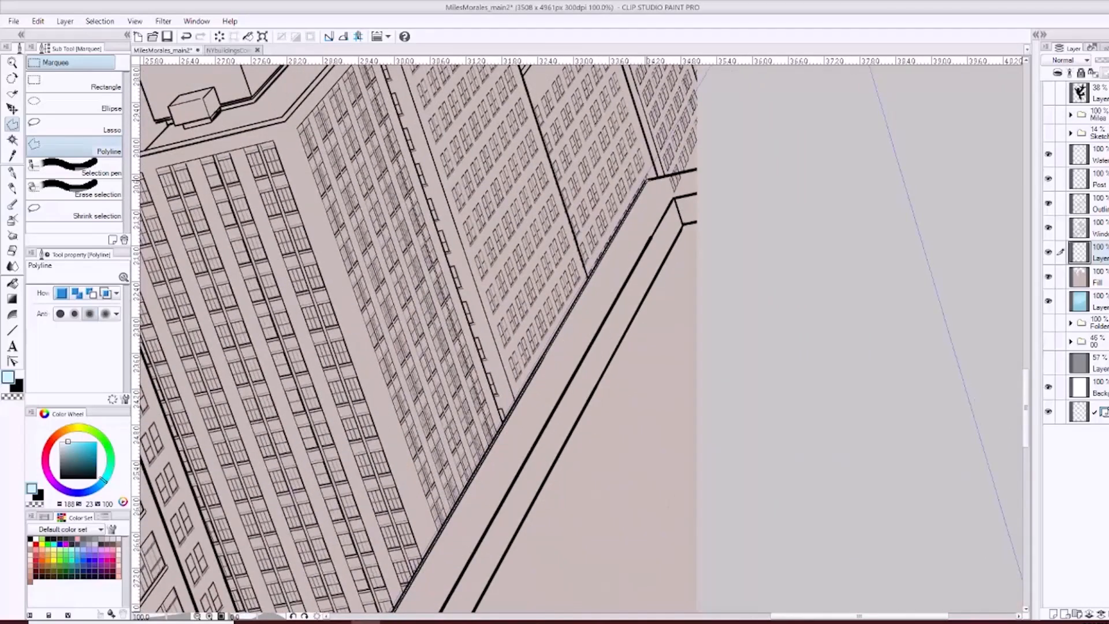
click(715, 166)
drag(751, 543, 729, 70)
drag(706, 572, 697, 96)
click(404, 461)
click(212, 383)
Sample a pale beige from the train picture's building in NYbuildingsColours and fill the selected foreground rooftop building with it.
drag(149, 221, 453, 397)
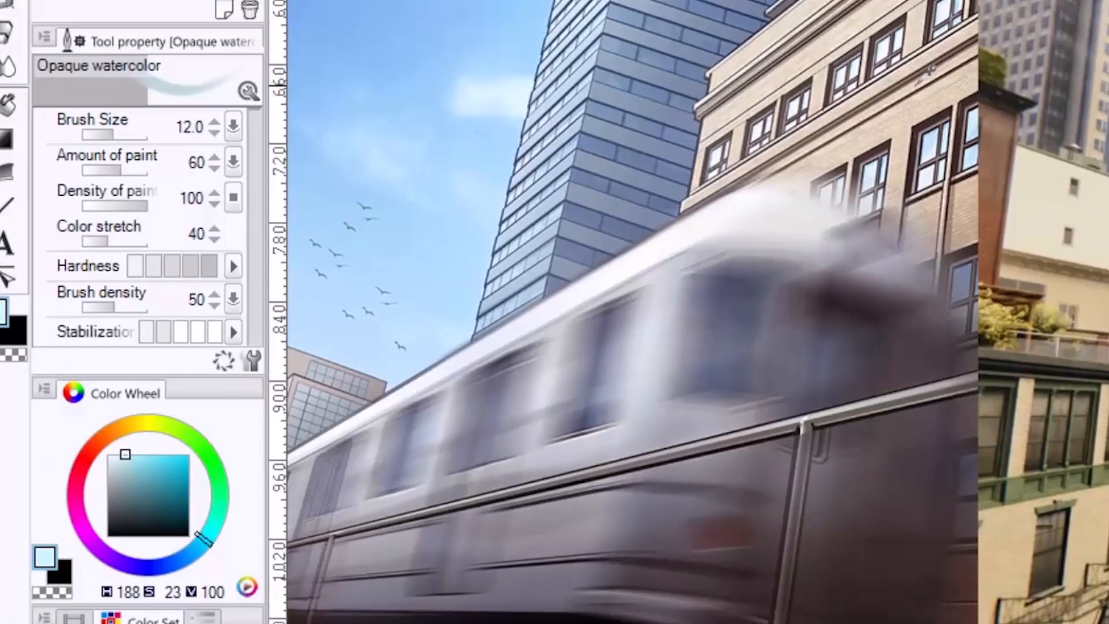
click(119, 467)
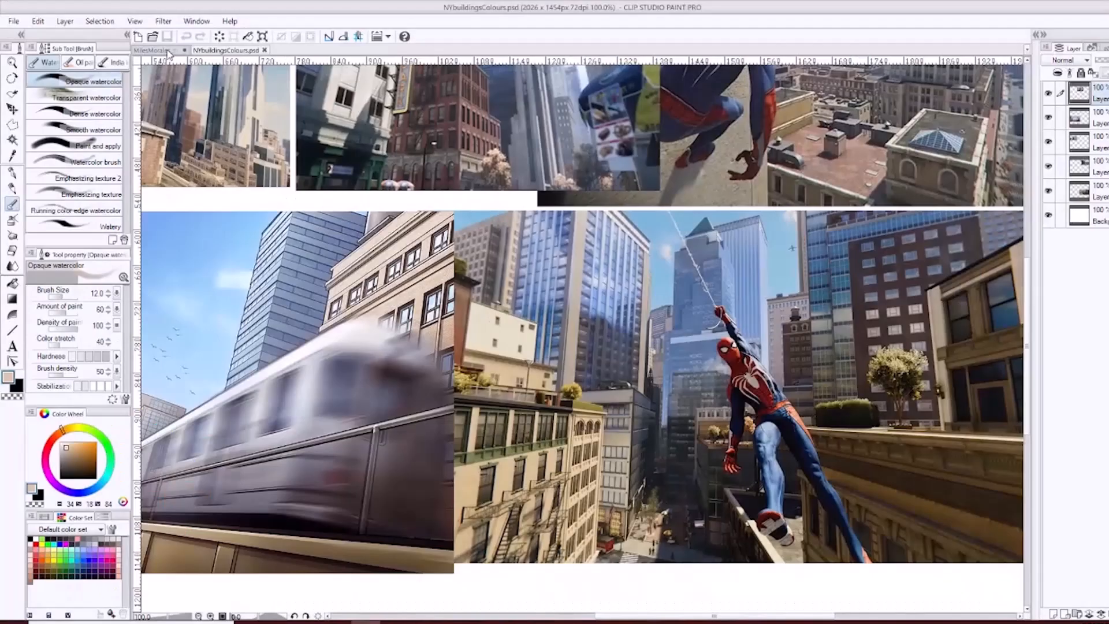
click(168, 52)
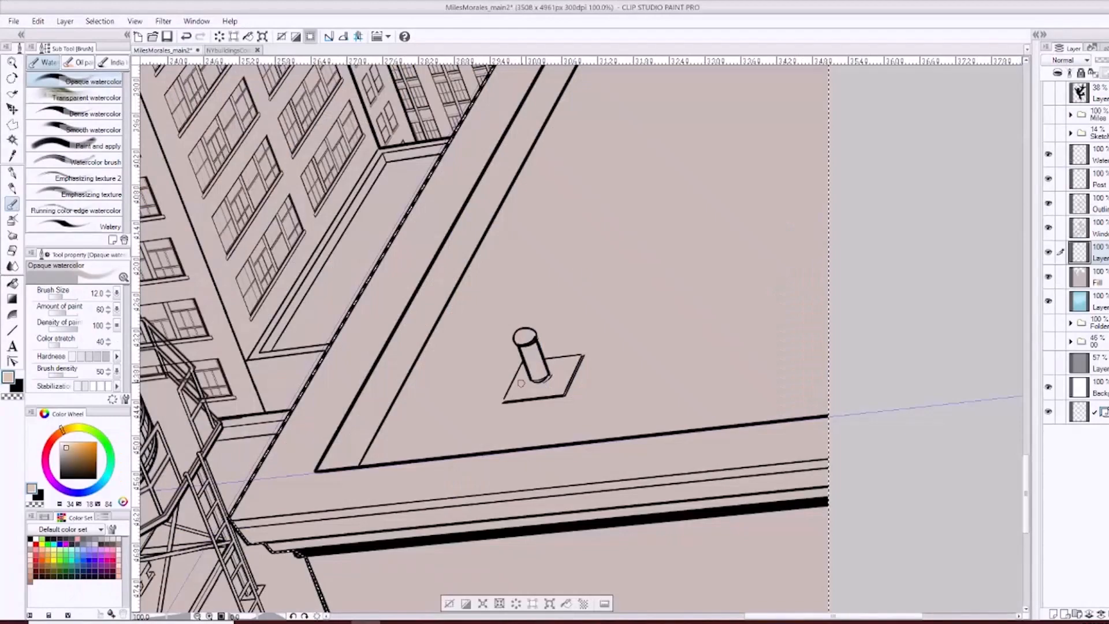
key(alt+Delete)
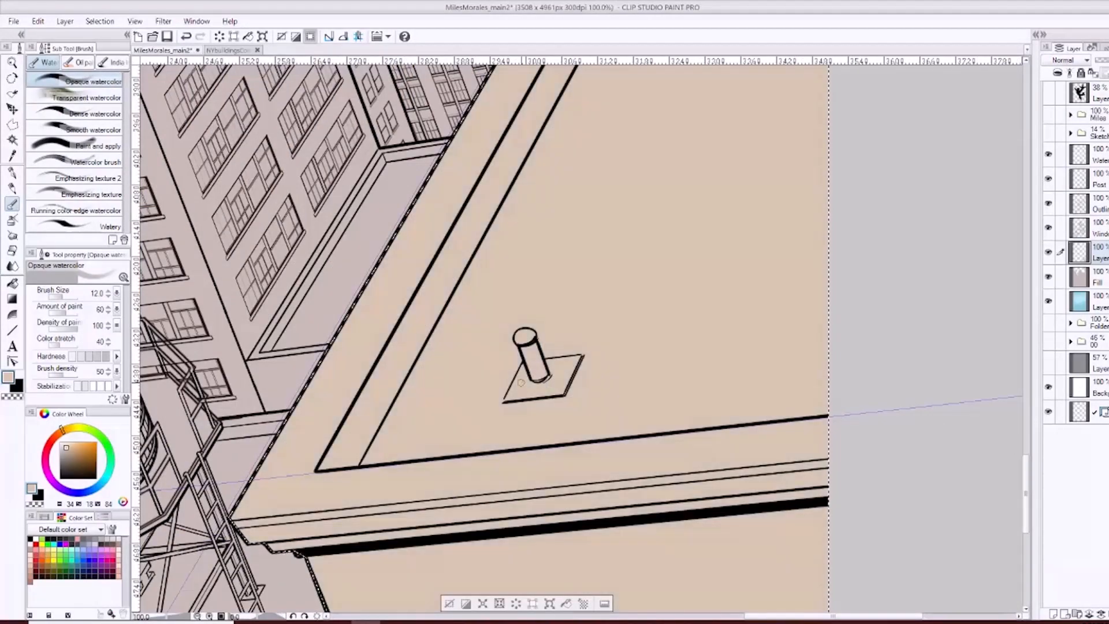
Add another raster layer between the Fill layer and the beige rooftop layer for the next building.
scroll(520, 383, down, 4)
drag(530, 334, 550, 394)
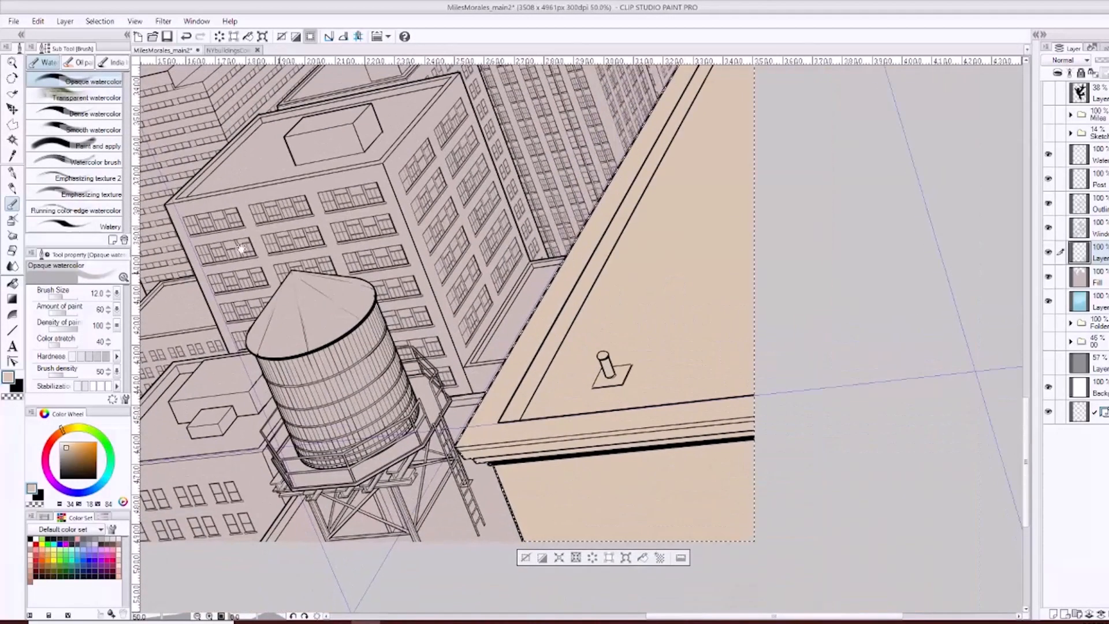
key(m)
drag(529, 345, 661, 365)
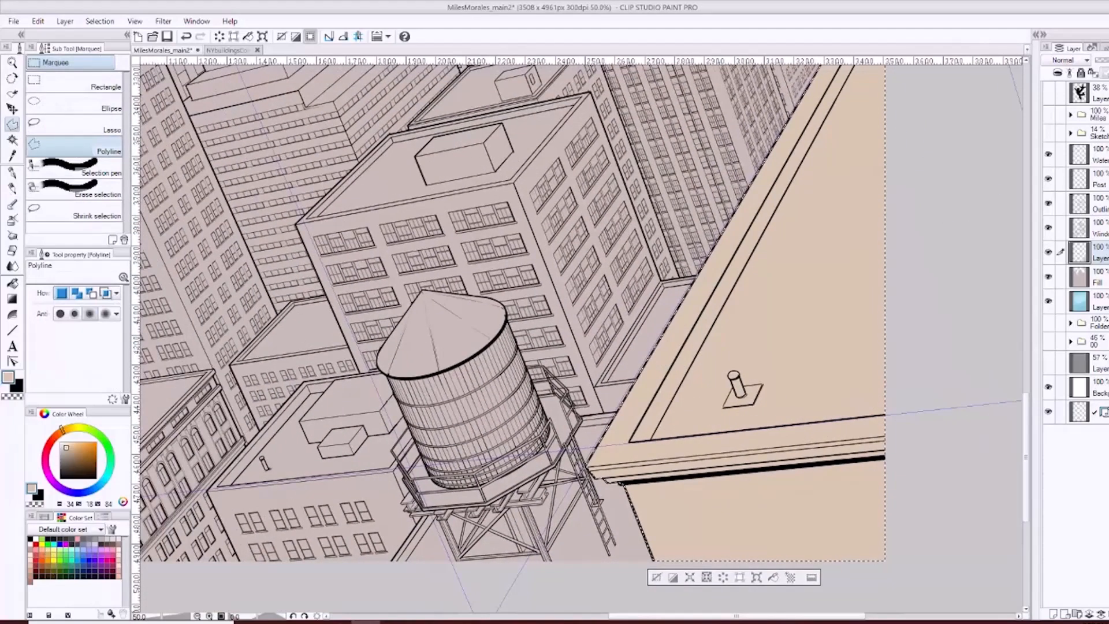
right_click(1102, 281)
click(1103, 284)
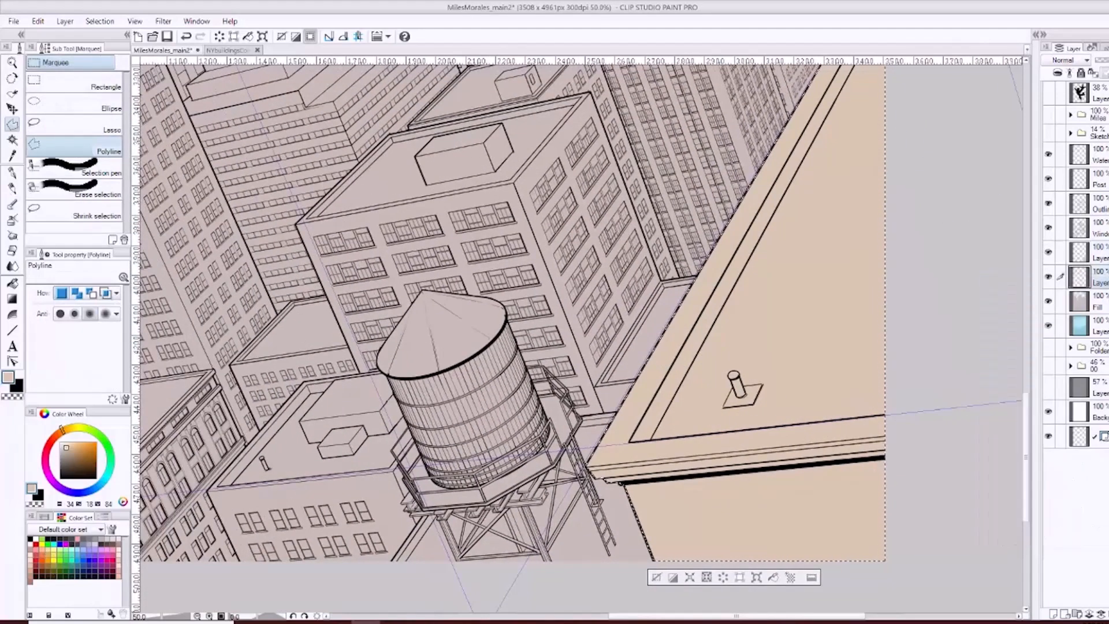
drag(516, 290, 568, 372)
scroll(533, 302, up, 1)
scroll(415, 368, up, 1)
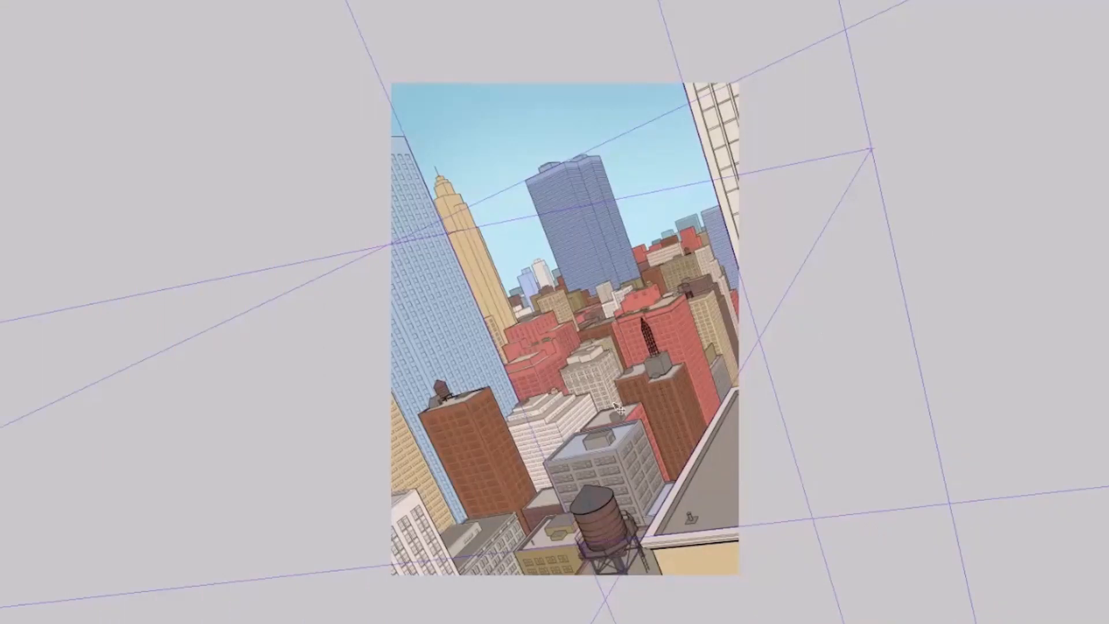
Inspect the flat colours on the city buildings, from the water tower and foreground roofs to the red and brown towers.
scroll(608, 420, up, 3)
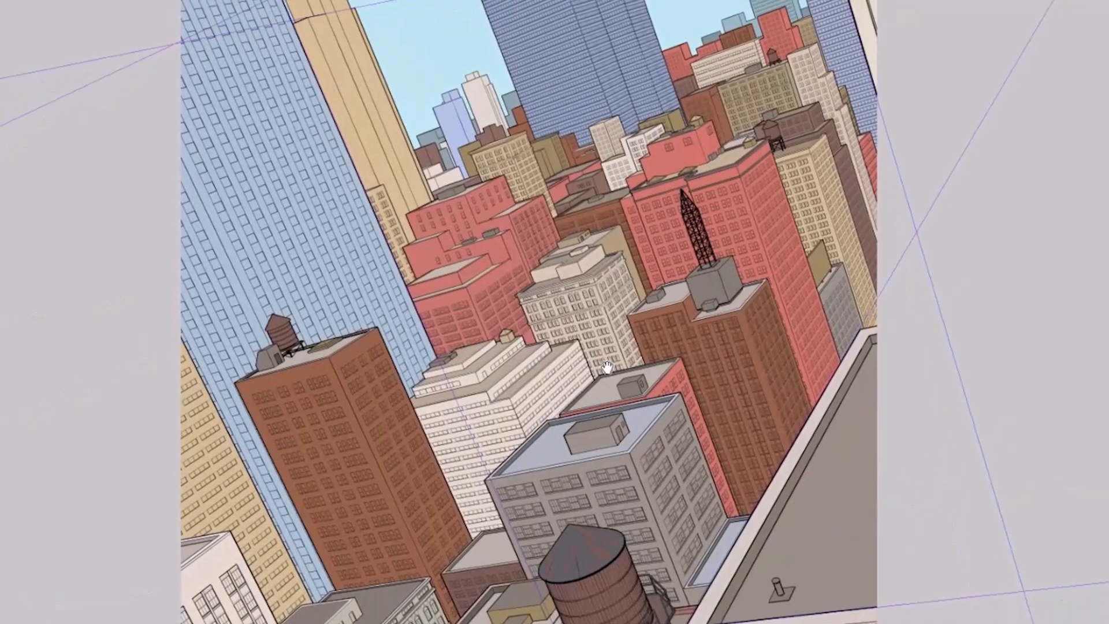
click(592, 397)
drag(620, 418, 664, 350)
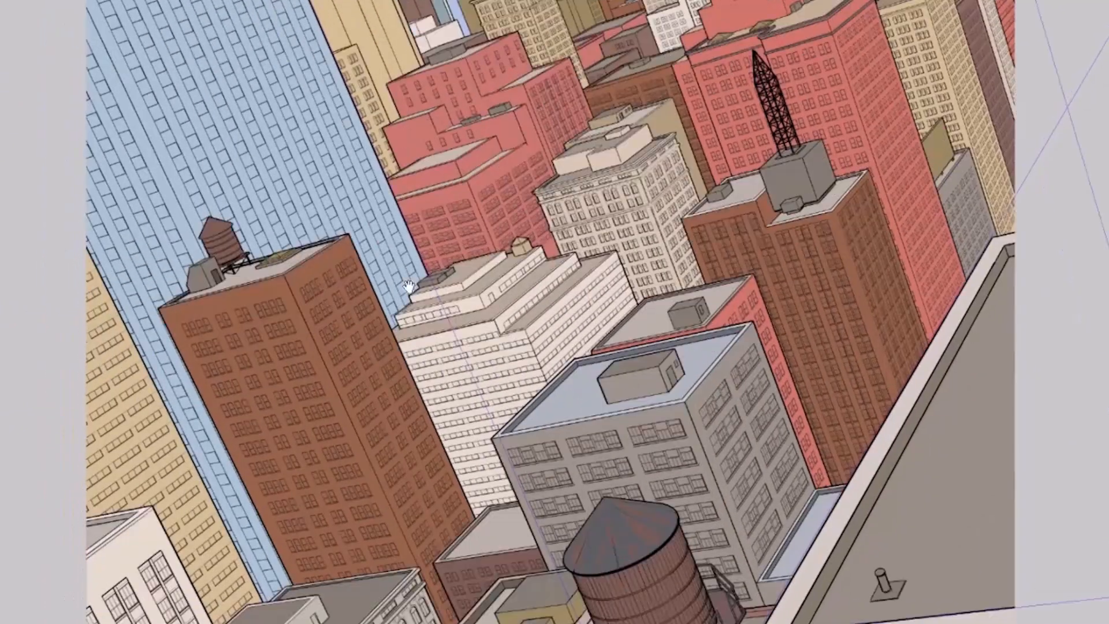
drag(599, 444, 595, 384)
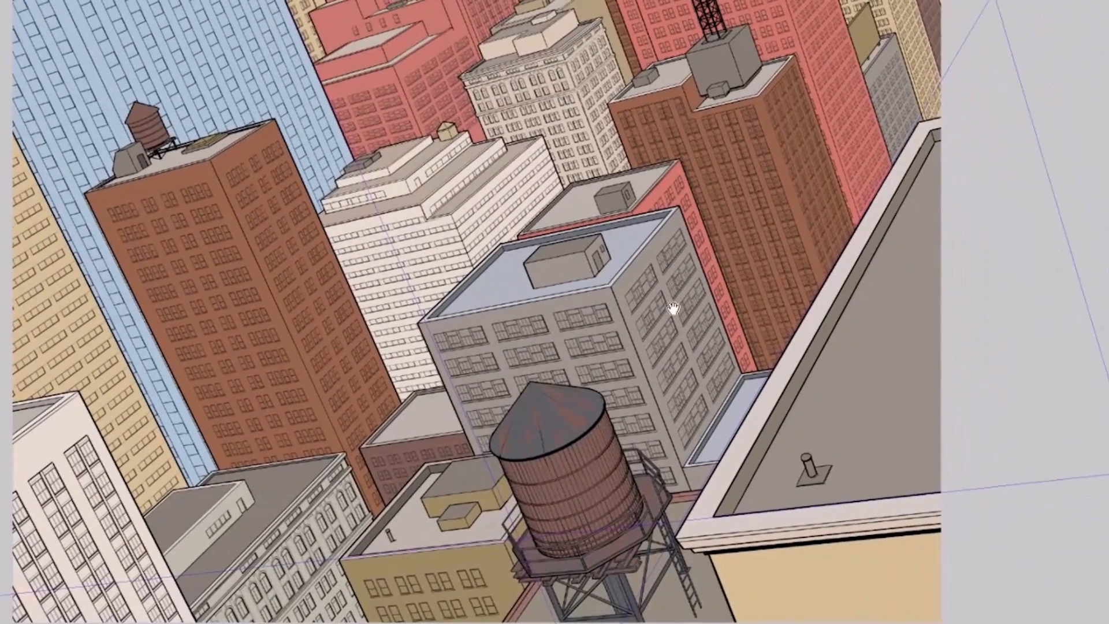
click(658, 325)
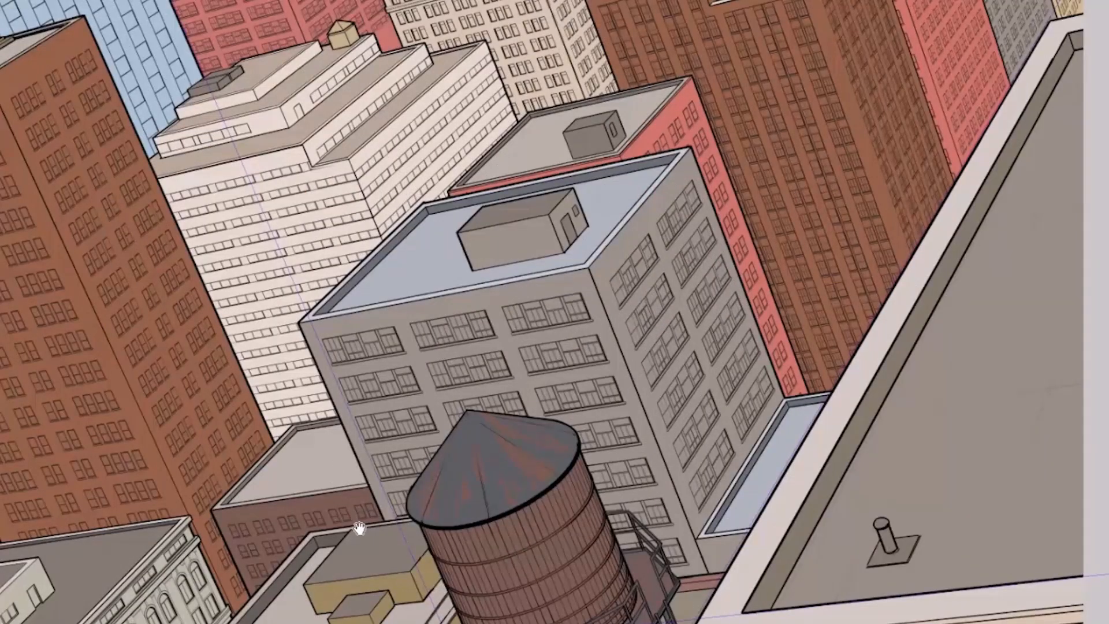
drag(399, 416, 556, 384)
drag(390, 379, 510, 400)
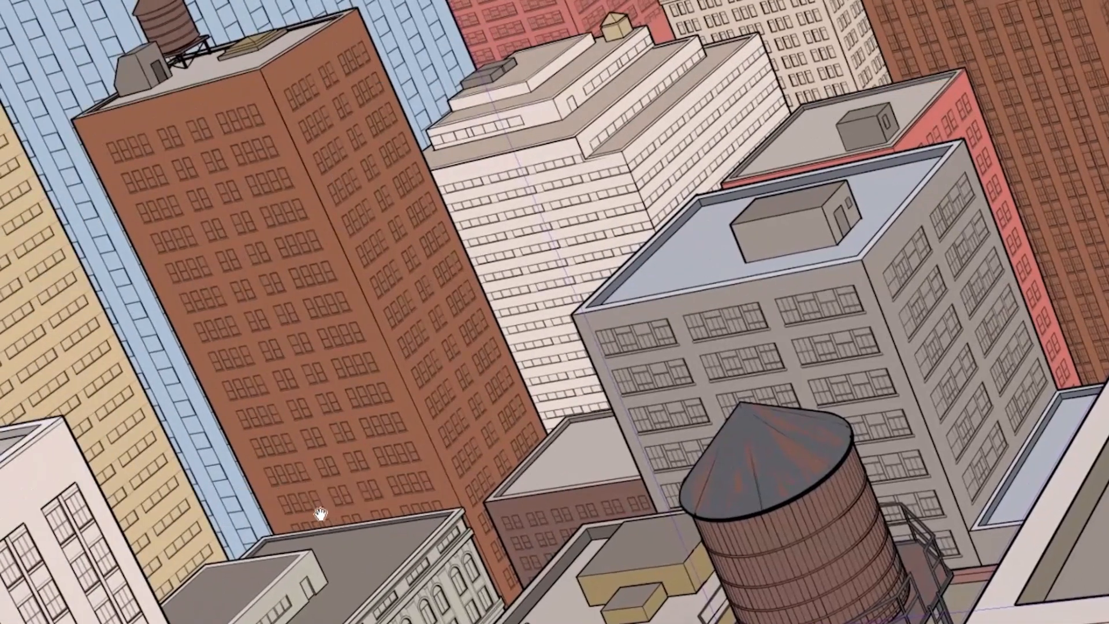
drag(464, 235, 554, 214)
drag(1051, 81, 718, 411)
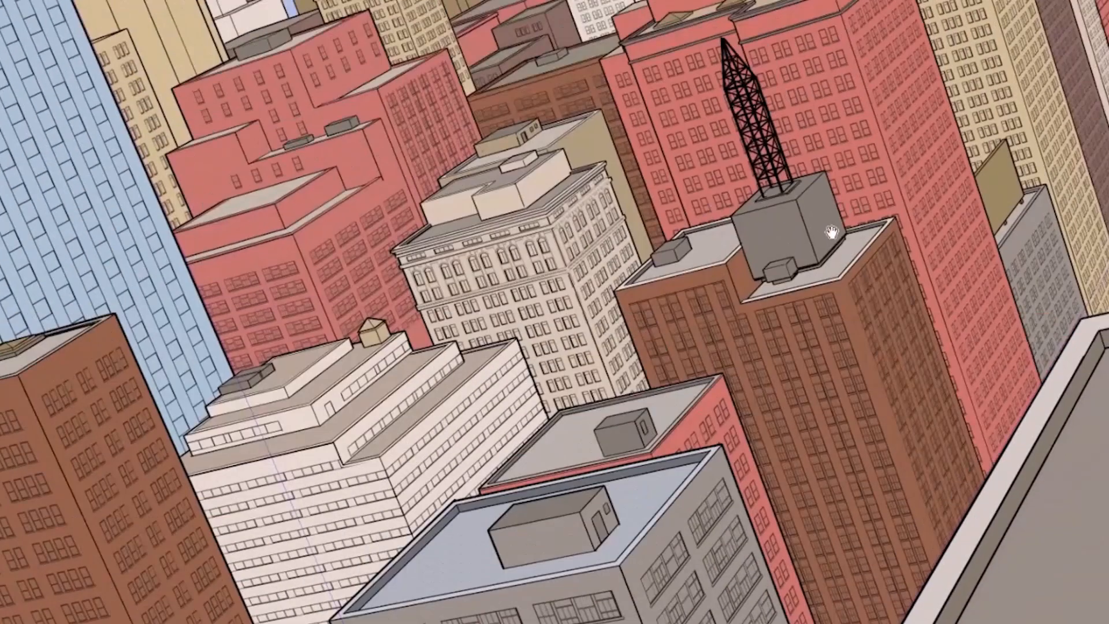
drag(832, 231, 575, 267)
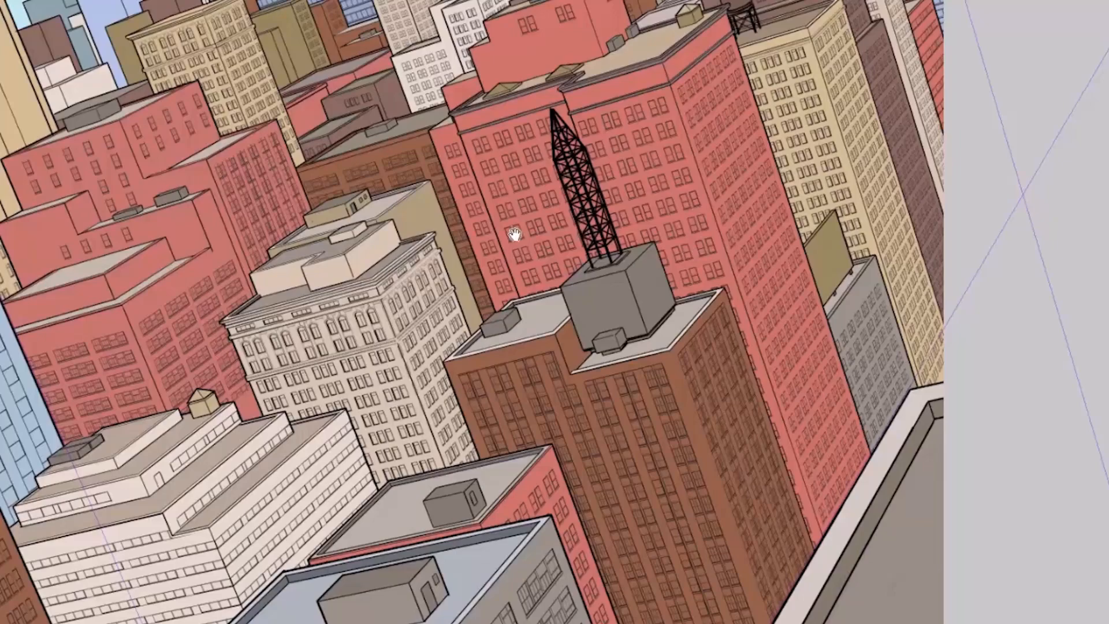
drag(515, 235, 670, 228)
drag(616, 366, 603, 239)
drag(722, 224, 681, 298)
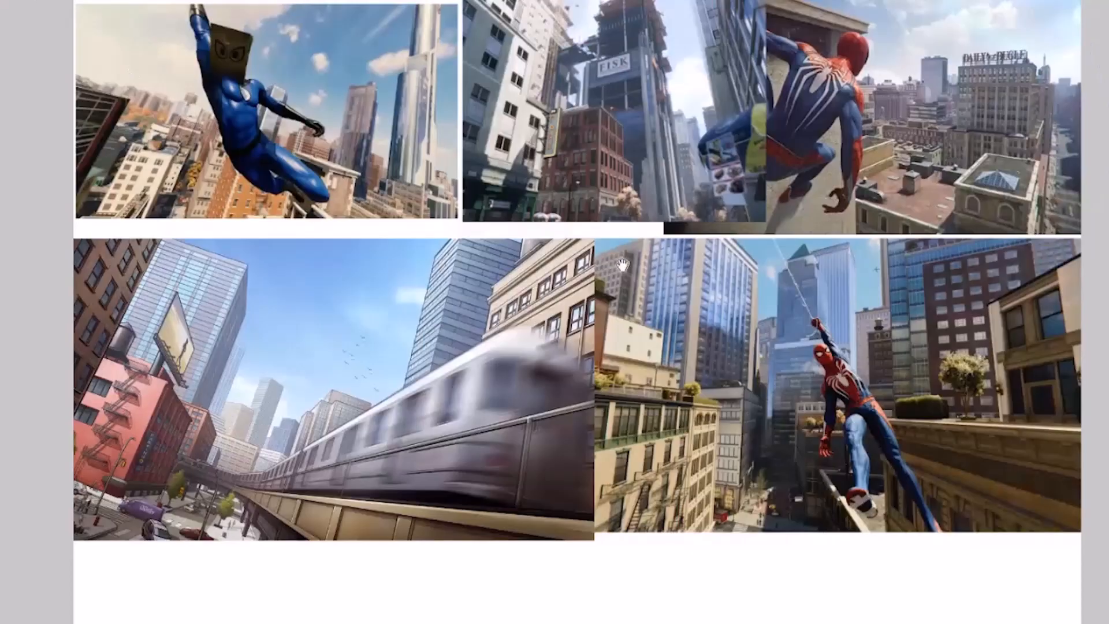
Examine the Spider-Man street scene and the aerial rooftop photo for building and roof colours.
ctrl+click(820, 361)
drag(820, 362, 623, 376)
ctrl+click(646, 397)
ctrl+click(651, 438)
drag(652, 470, 632, 397)
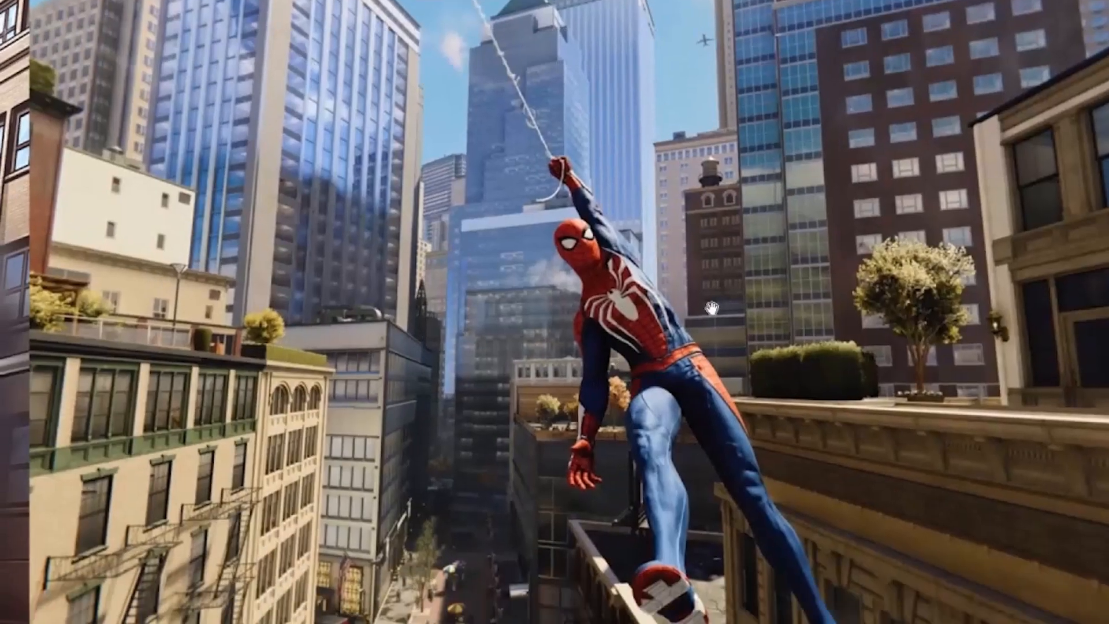
drag(301, 53, 305, 91)
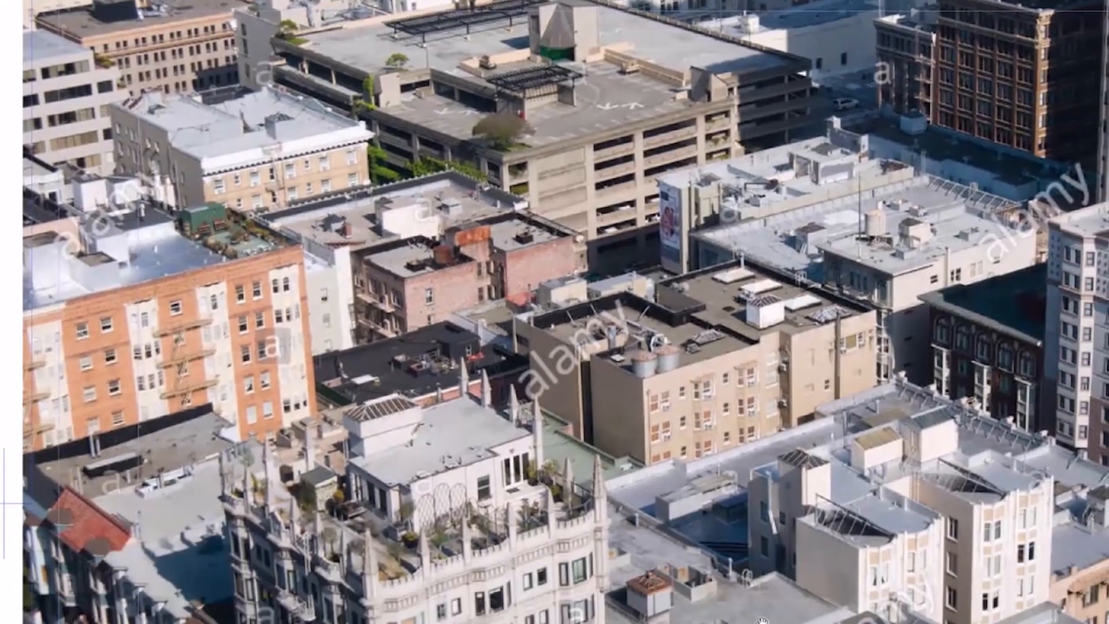
drag(818, 518, 781, 520)
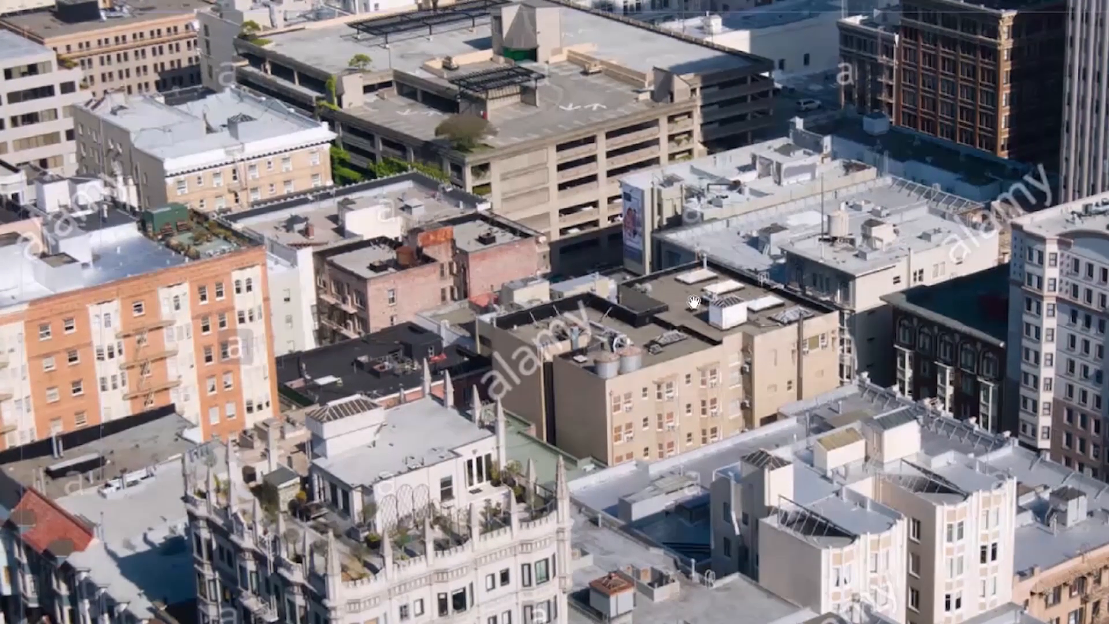
scroll(675, 308, up, 2)
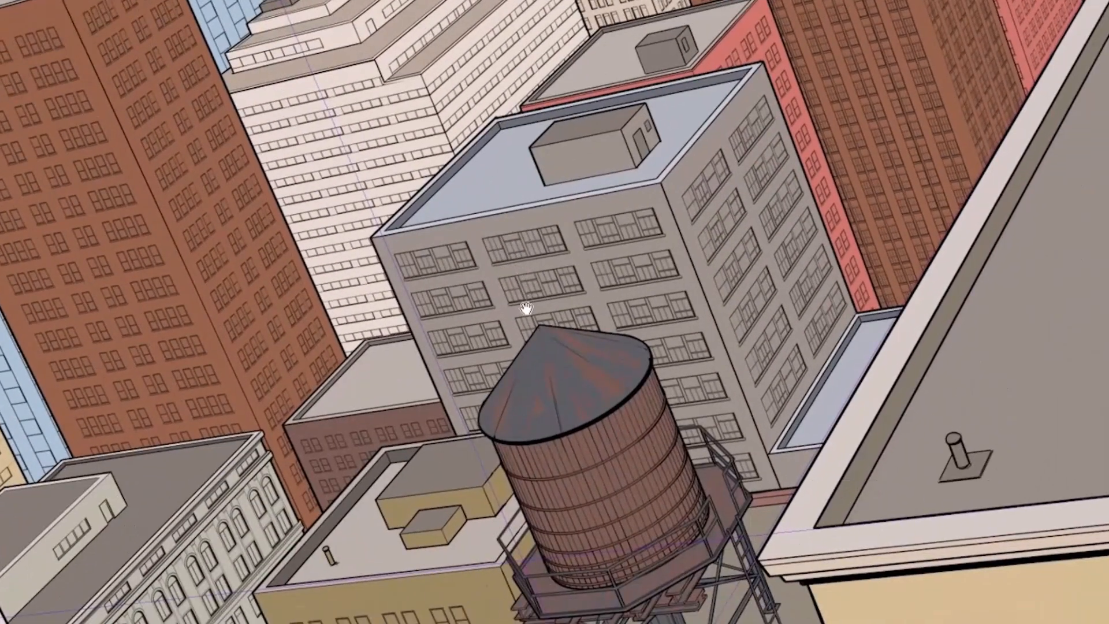
Compare the roof and wall colours around the water tower with those of the buildings further back in the illustration.
scroll(541, 320, down, 1)
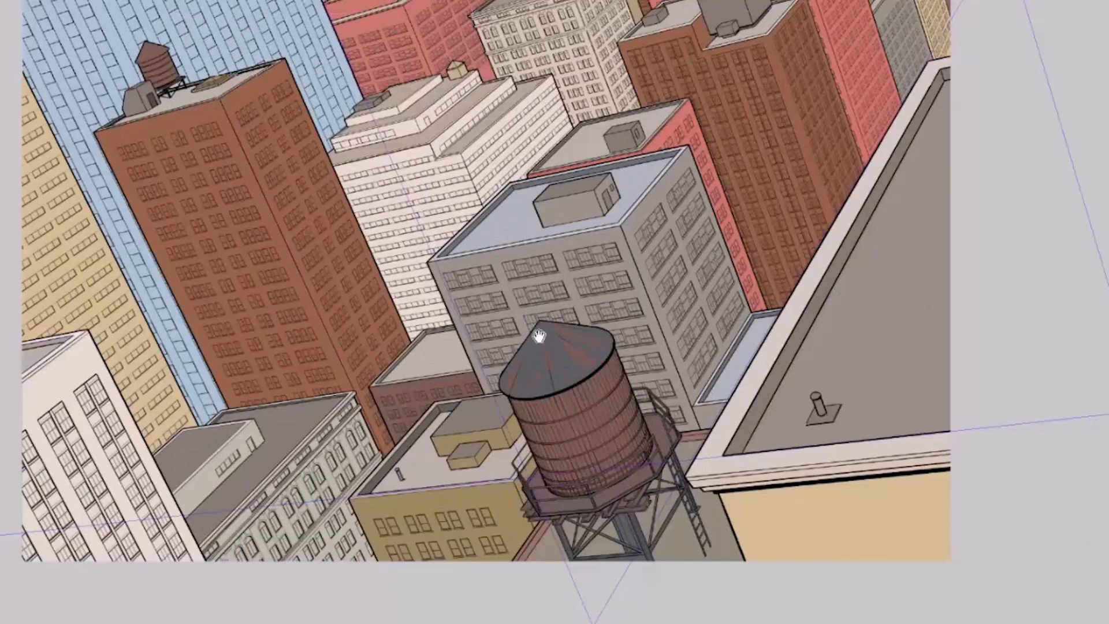
drag(533, 250, 582, 409)
drag(582, 366, 576, 387)
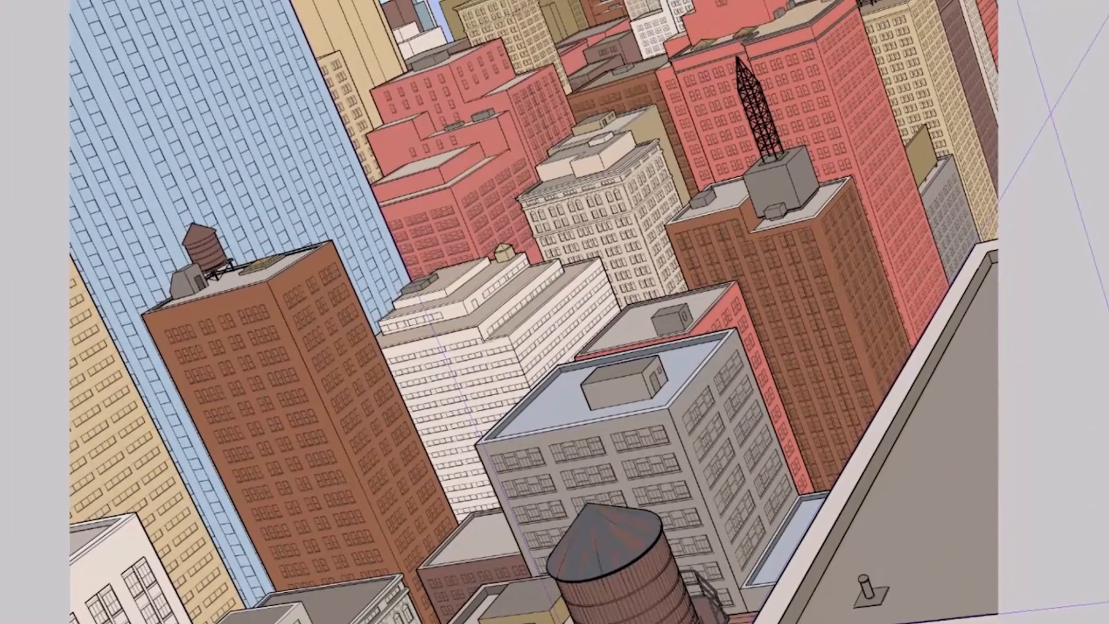
drag(889, 371, 730, 376)
scroll(670, 428, down, 1)
drag(671, 428, 712, 369)
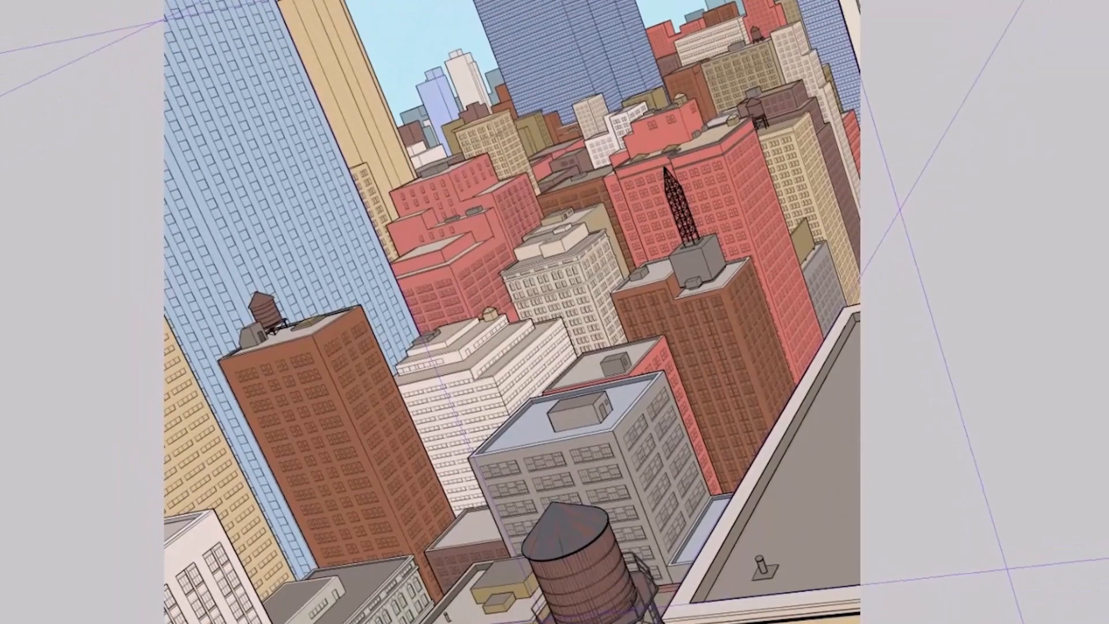
key(ctrl+z)
key(ctrl+y)
drag(532, 305, 546, 309)
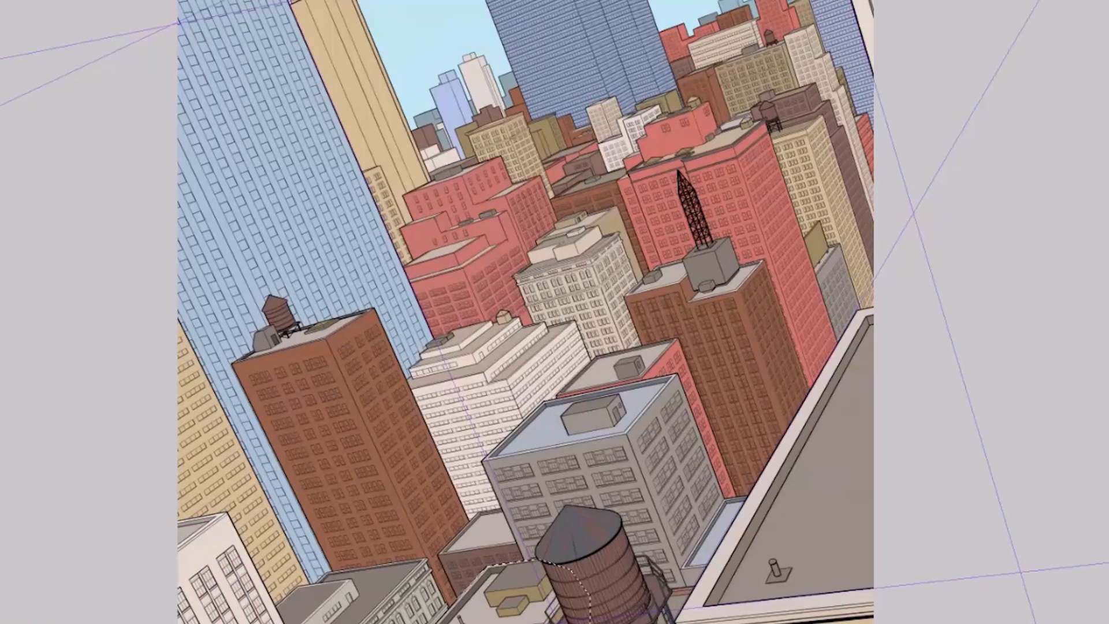
Examine the uncoloured windows and flat walls of the buildings, from the water tower and neighbouring roofs up to the skyline.
drag(493, 573, 580, 378)
scroll(599, 424, up, 4)
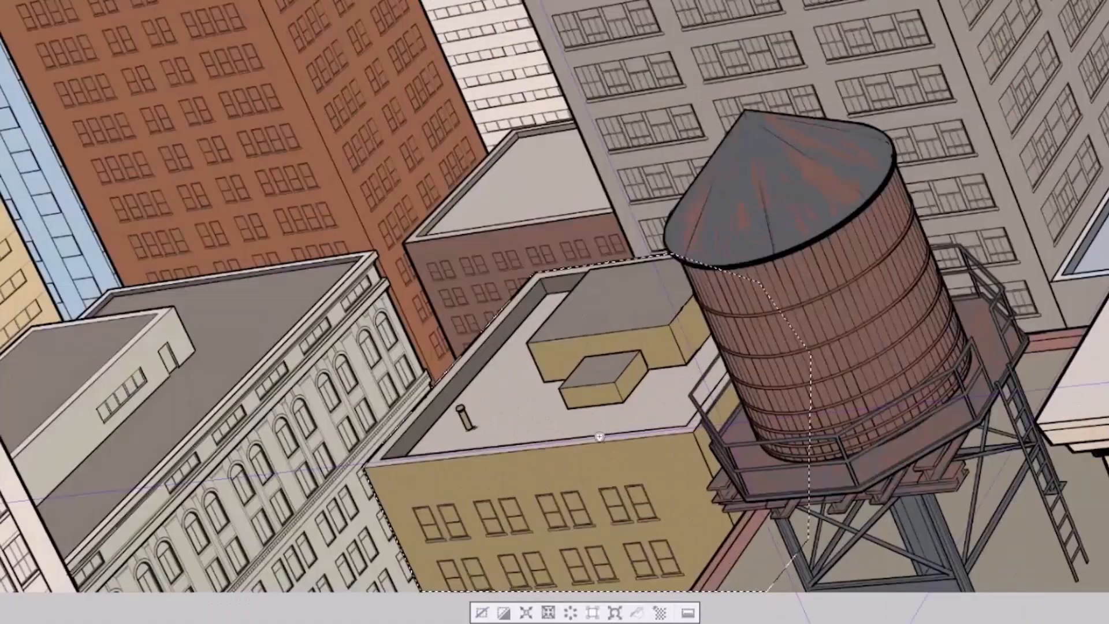
drag(599, 424, 603, 251)
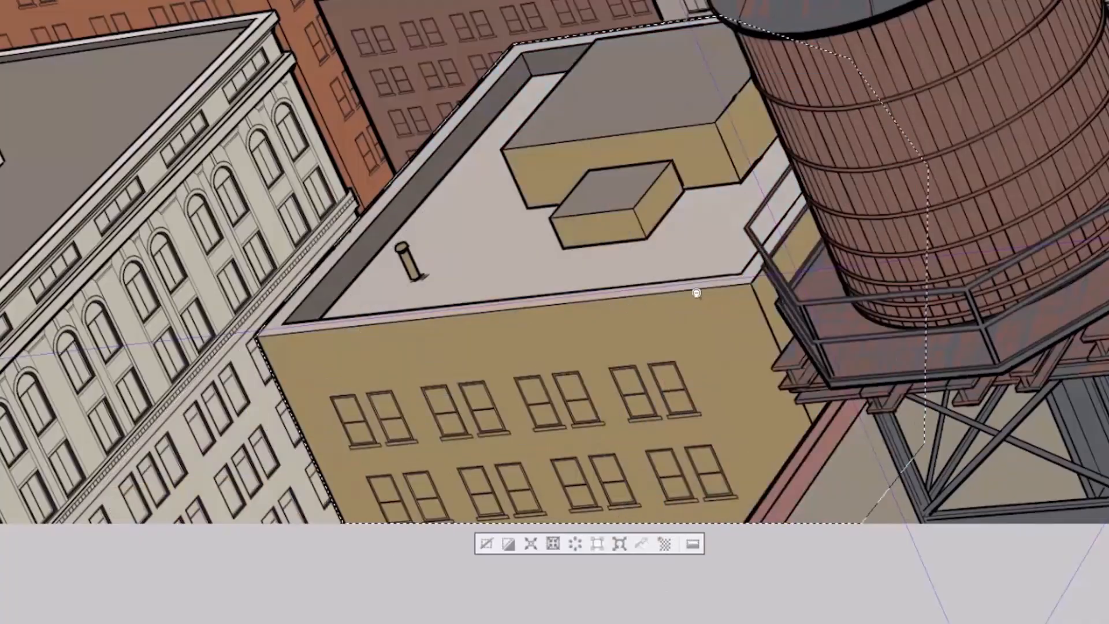
scroll(699, 287, down, 3)
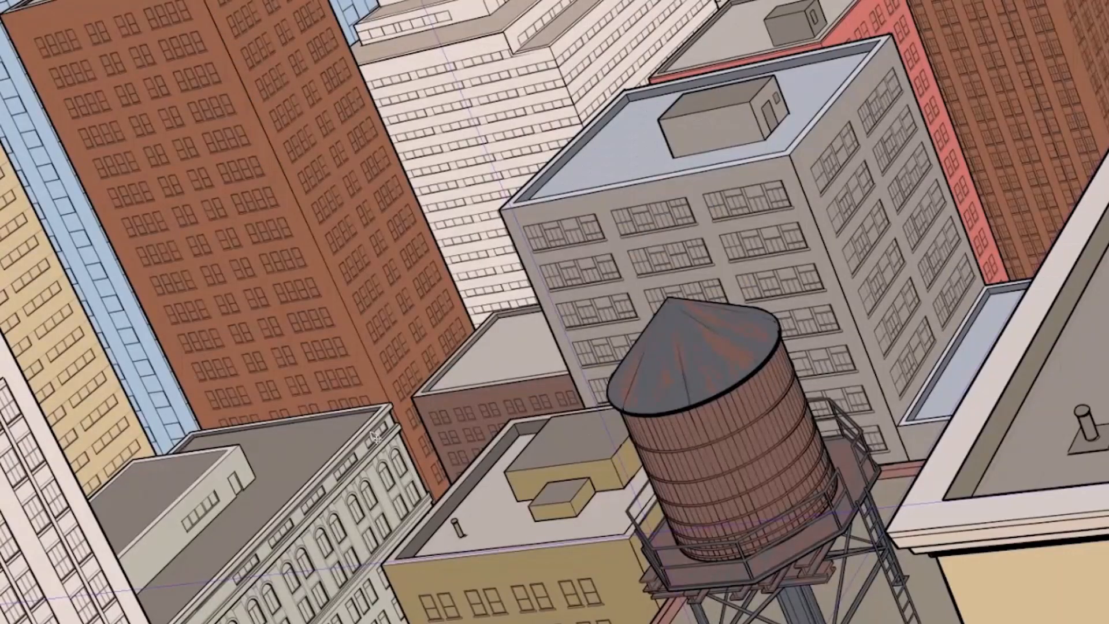
drag(713, 207, 569, 402)
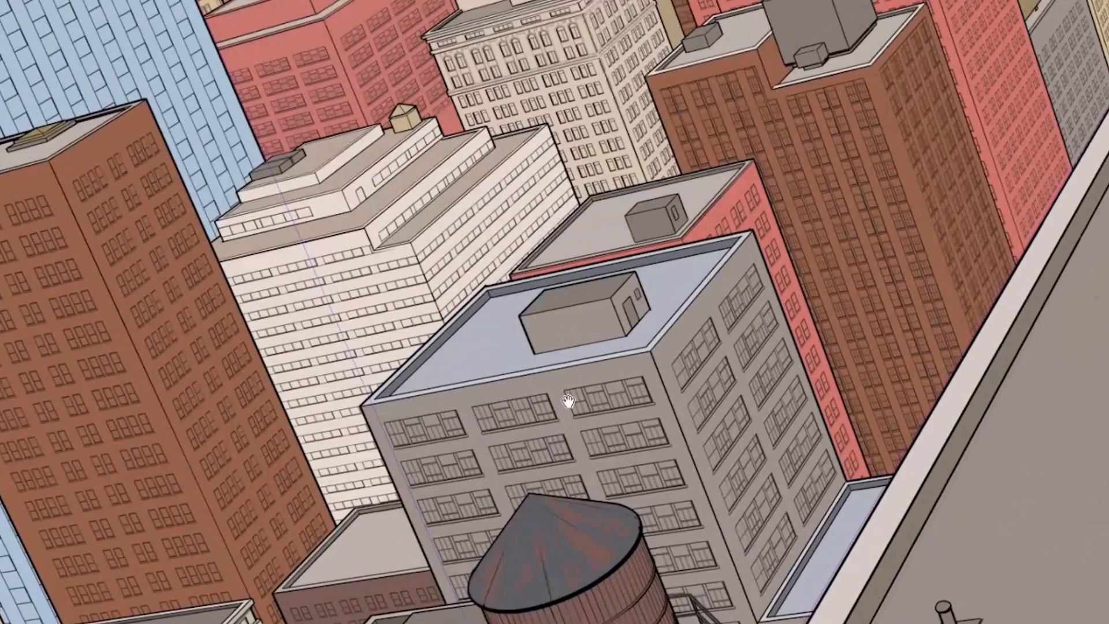
scroll(676, 226, down, 5)
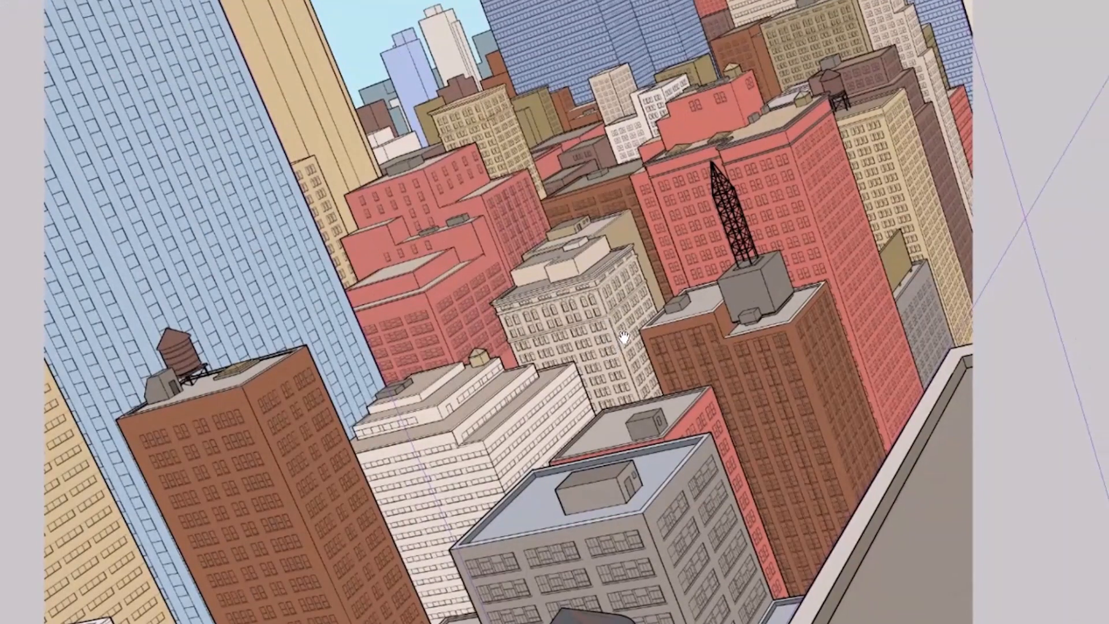
drag(551, 203, 542, 326)
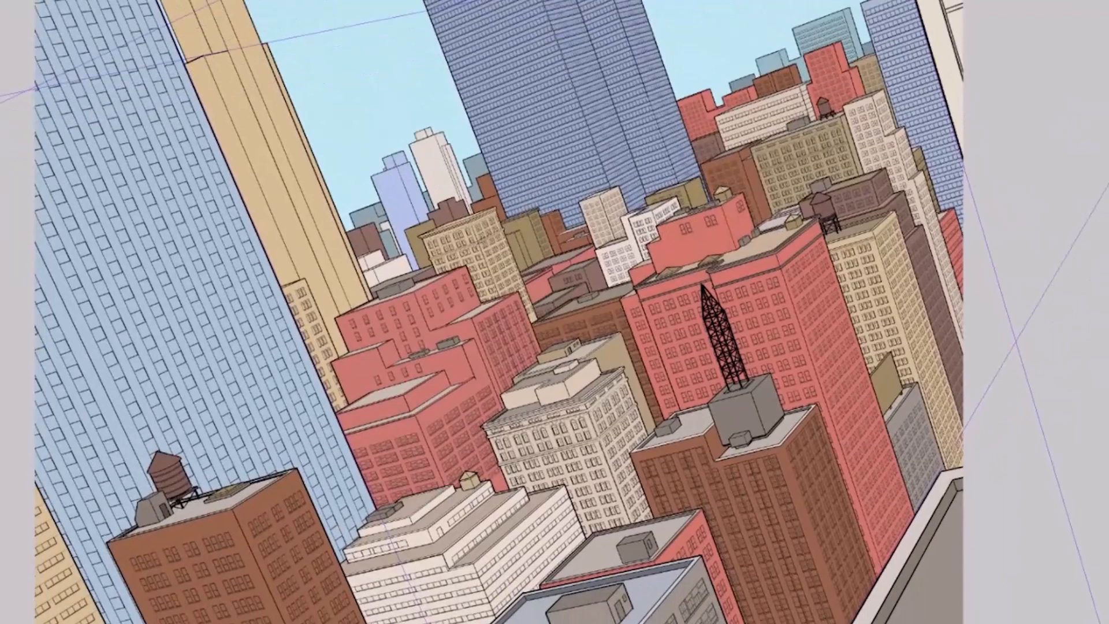
scroll(629, 513, up, 6)
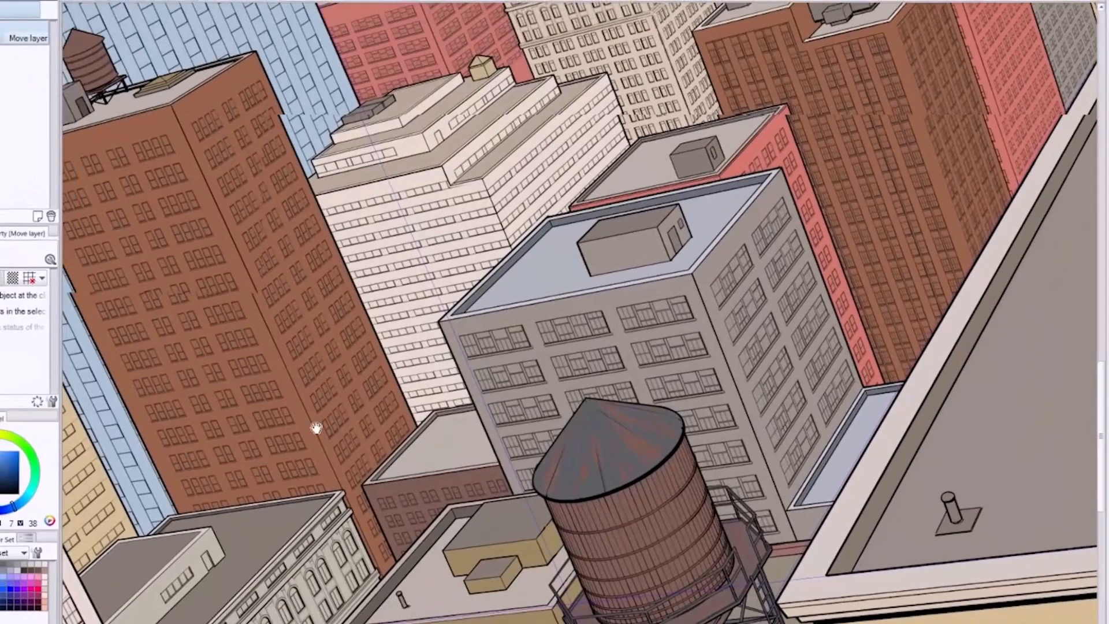
drag(300, 431, 496, 432)
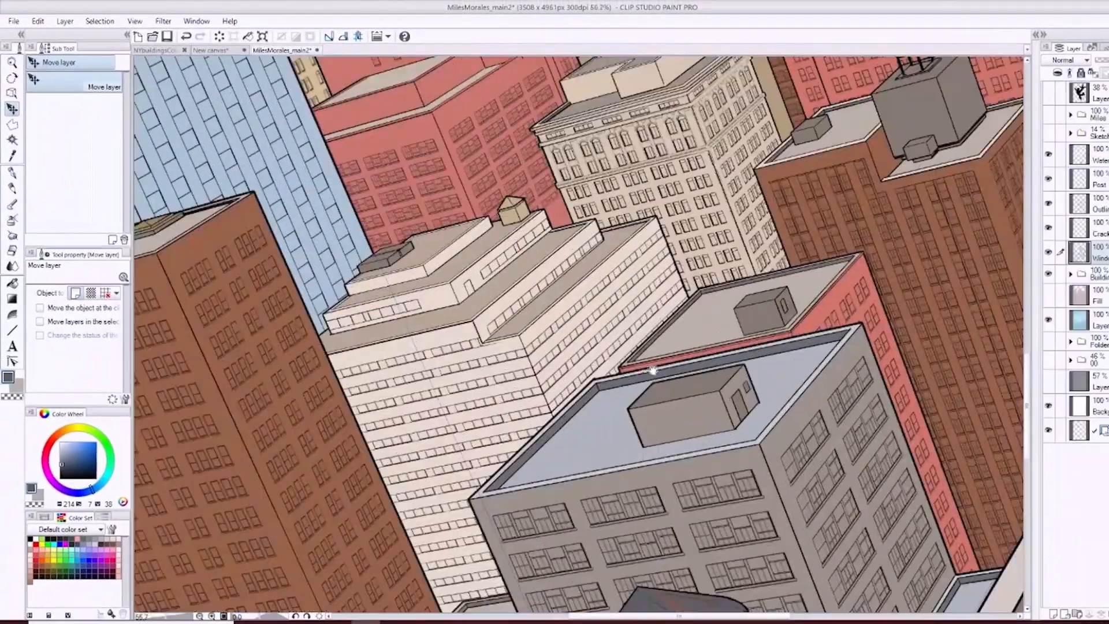
drag(651, 366, 622, 340)
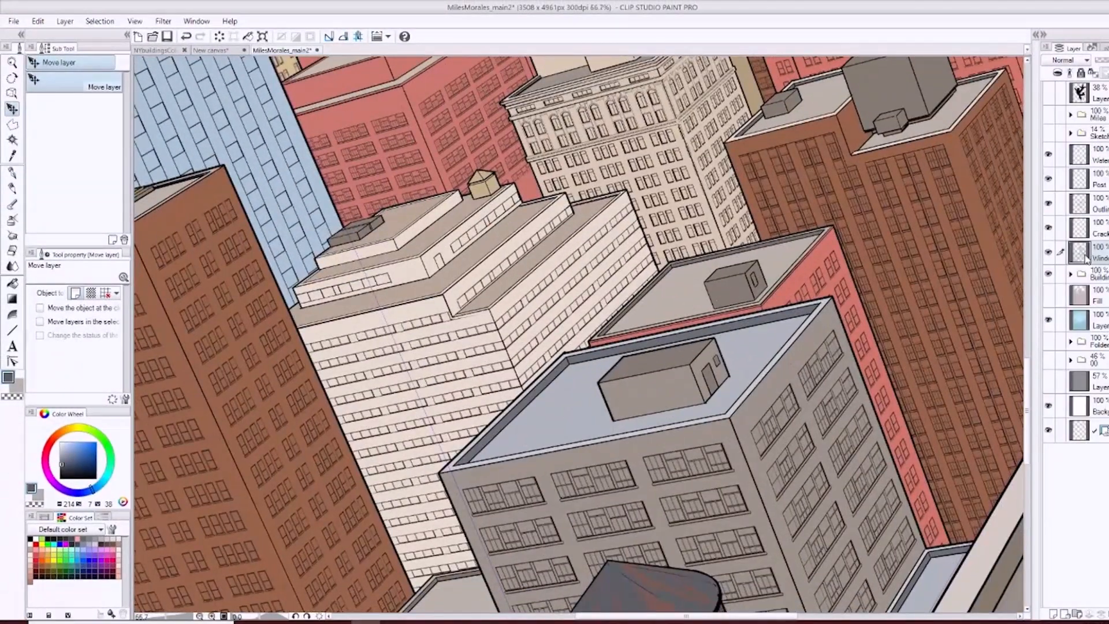
drag(811, 325, 715, 235)
drag(710, 382, 674, 293)
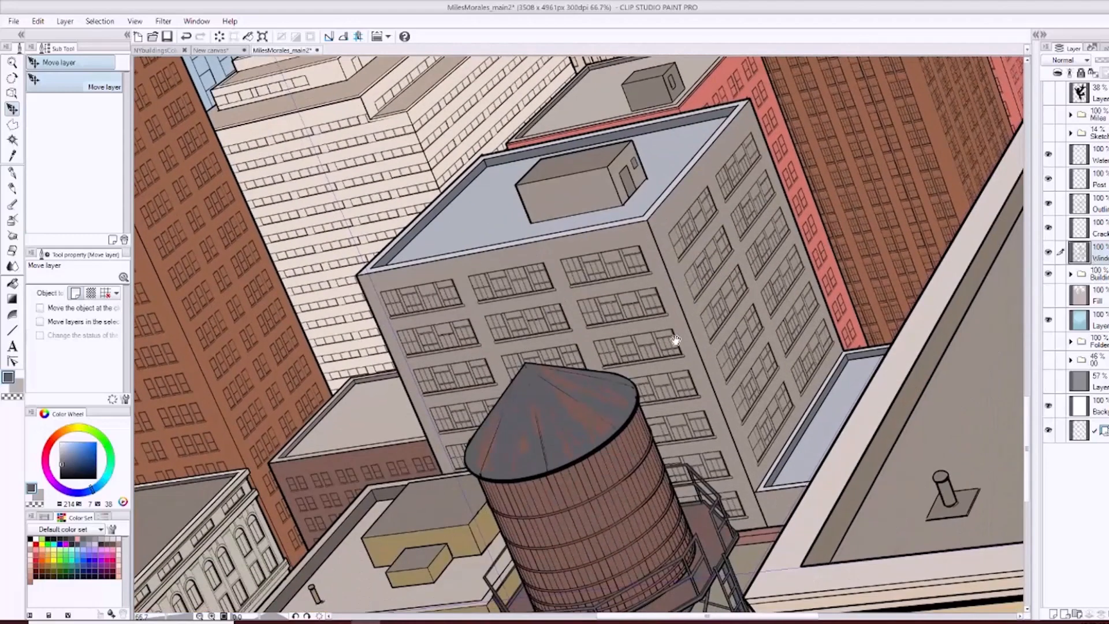
Create an Auto select selection from the referred layers that traces the windows of all the city buildings, and check it across the skyline.
click(13, 141)
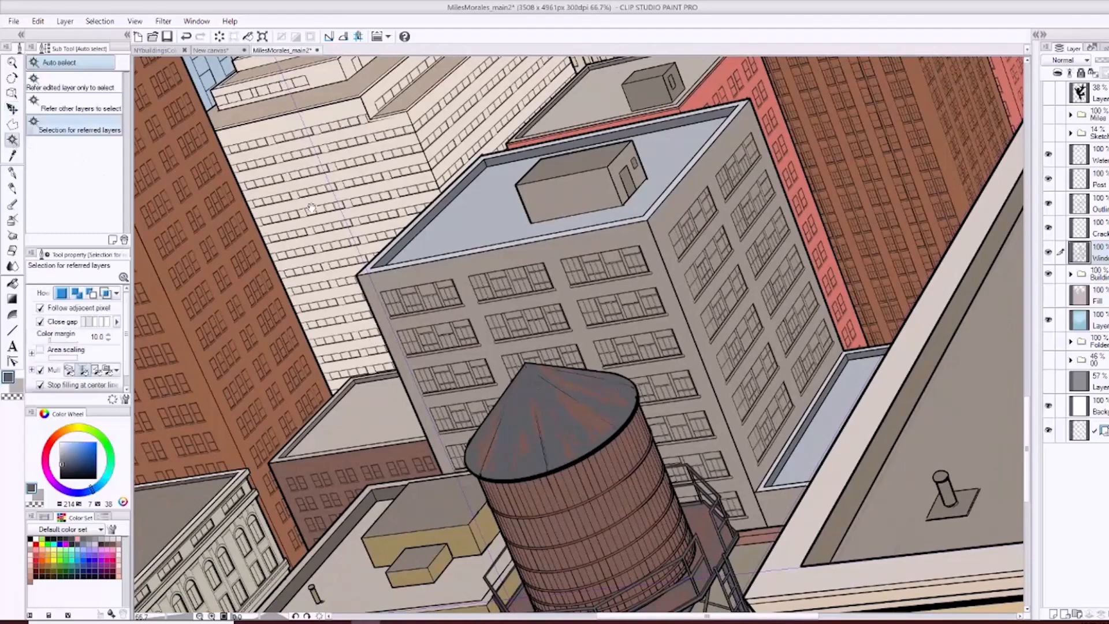
drag(312, 208, 491, 425)
drag(382, 69, 416, 305)
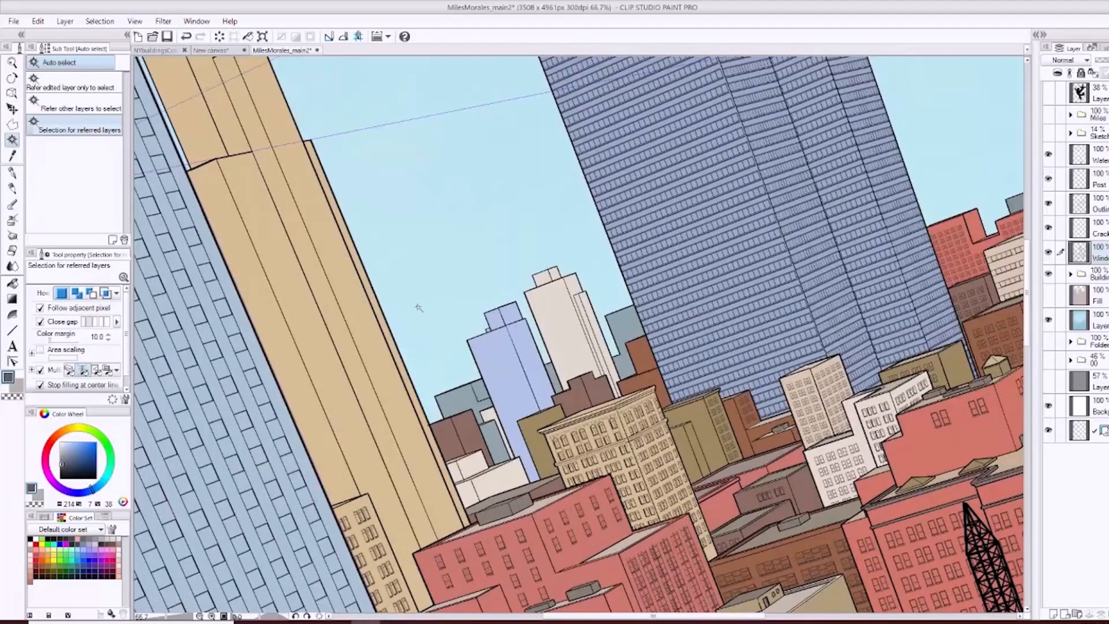
click(415, 306)
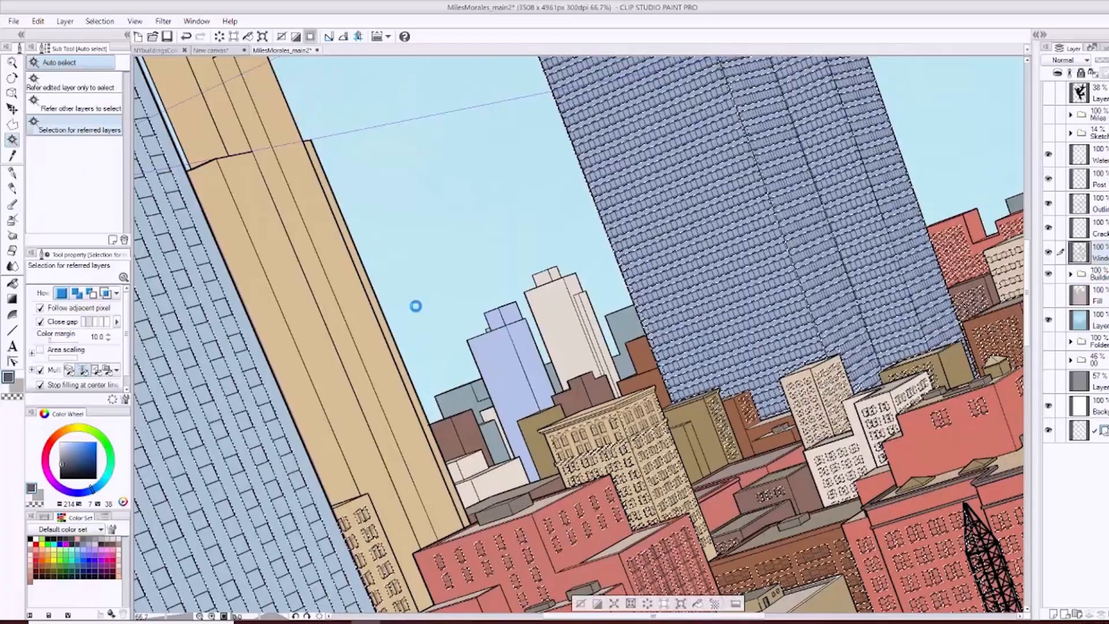
drag(615, 440, 520, 233)
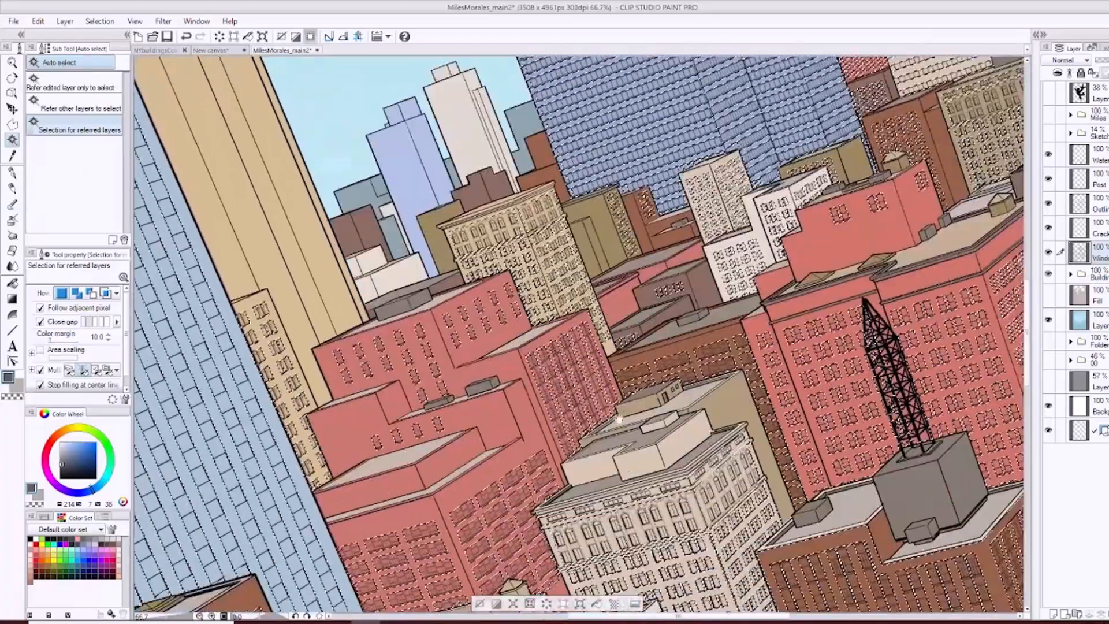
drag(902, 427, 495, 355)
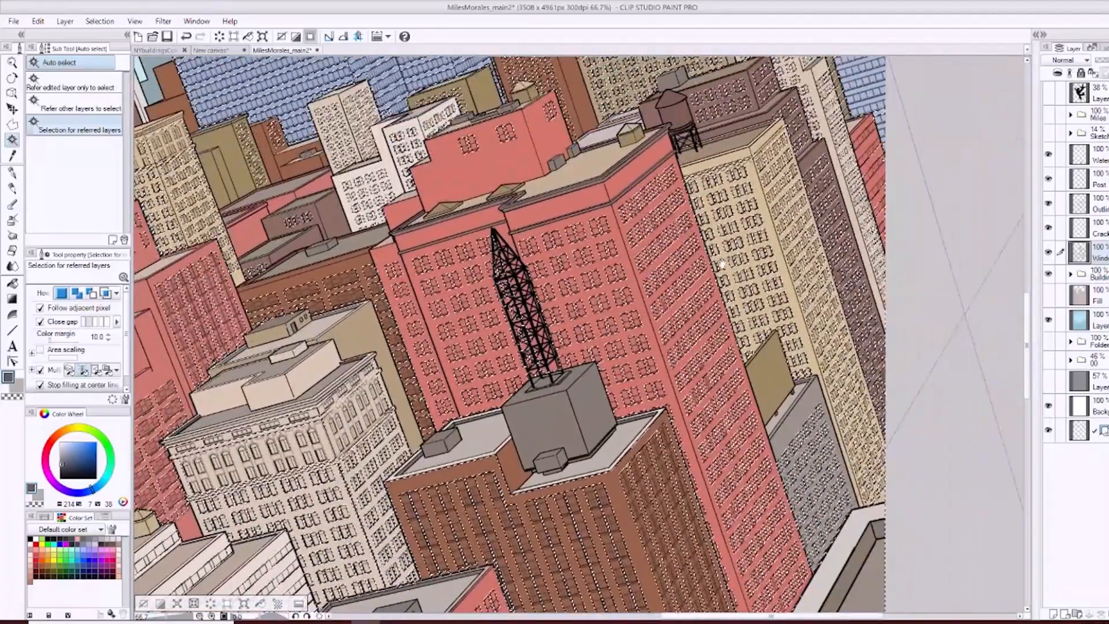
drag(731, 265, 588, 427)
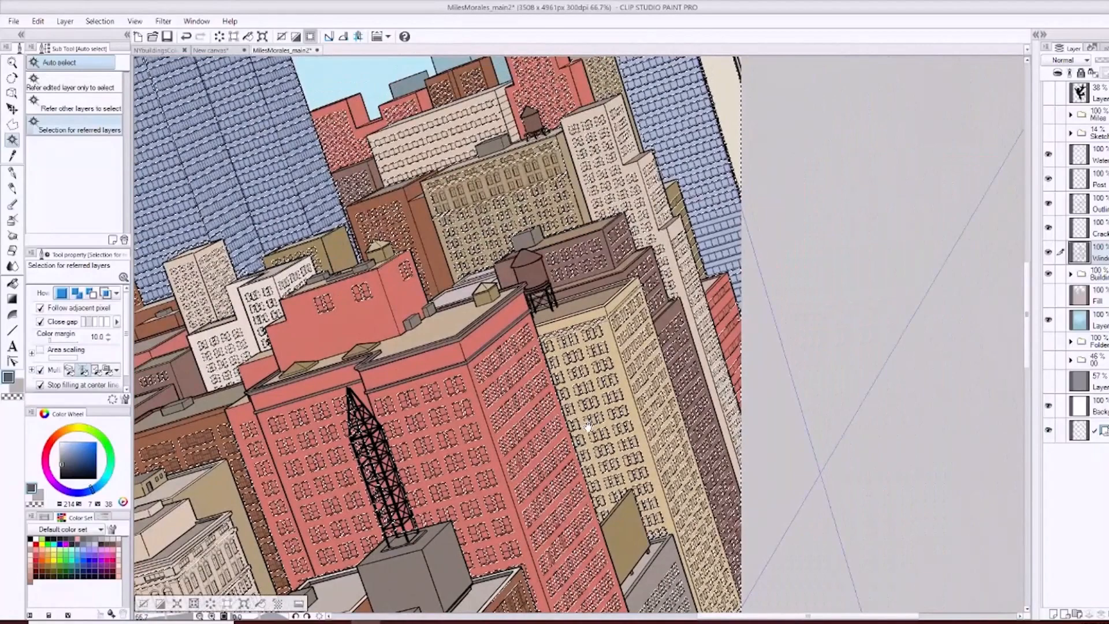
drag(507, 150, 605, 525)
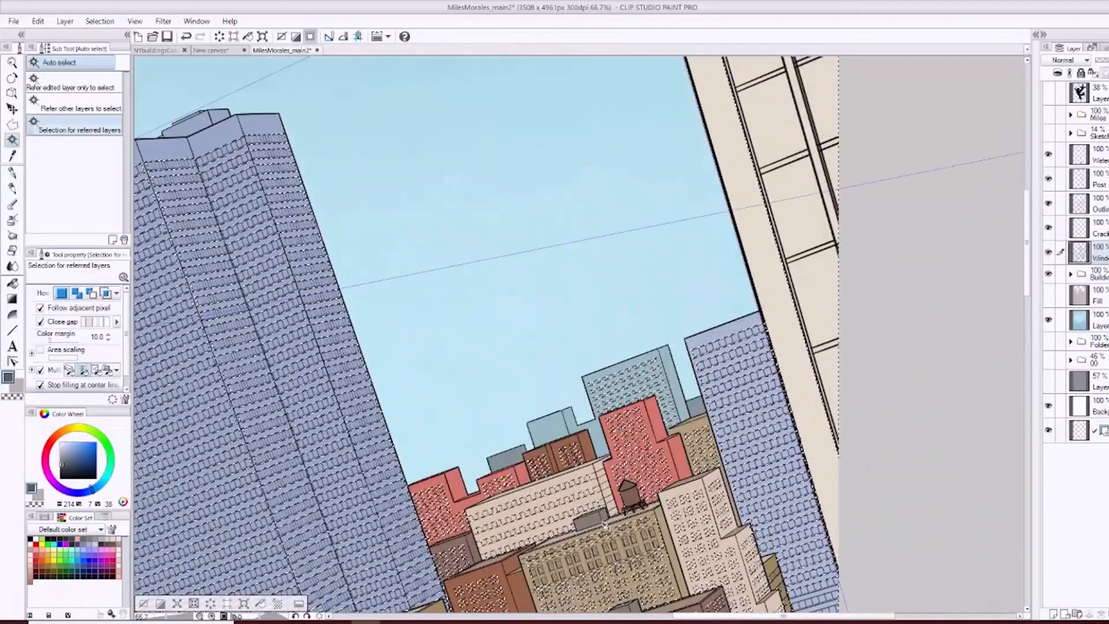
drag(223, 397, 323, 195)
Shrink the selected area by 1 px.
click(99, 21)
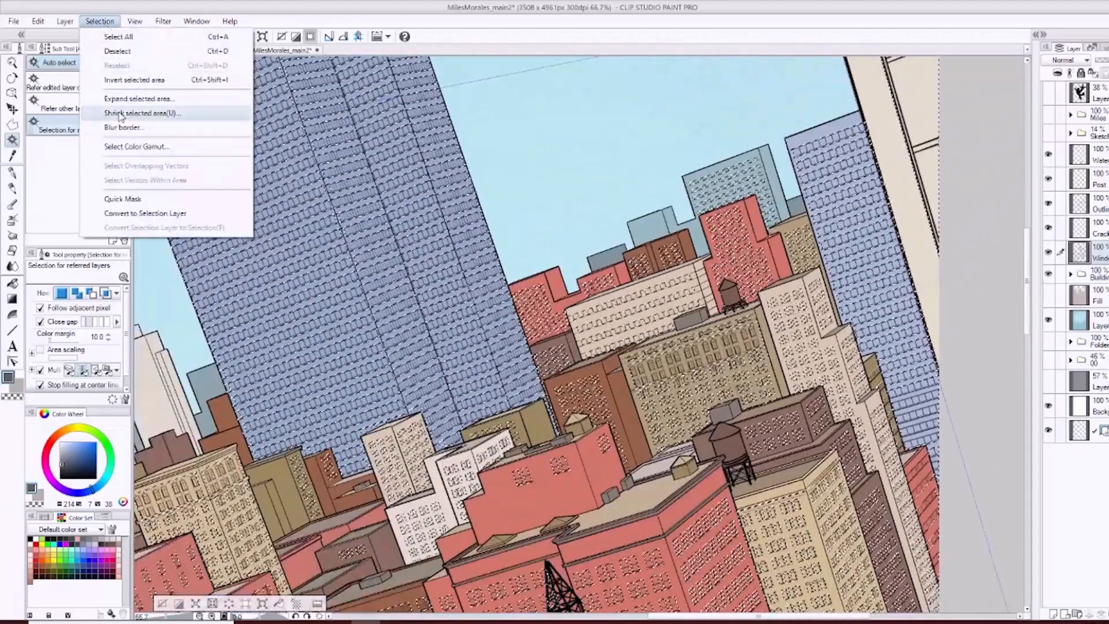
click(122, 112)
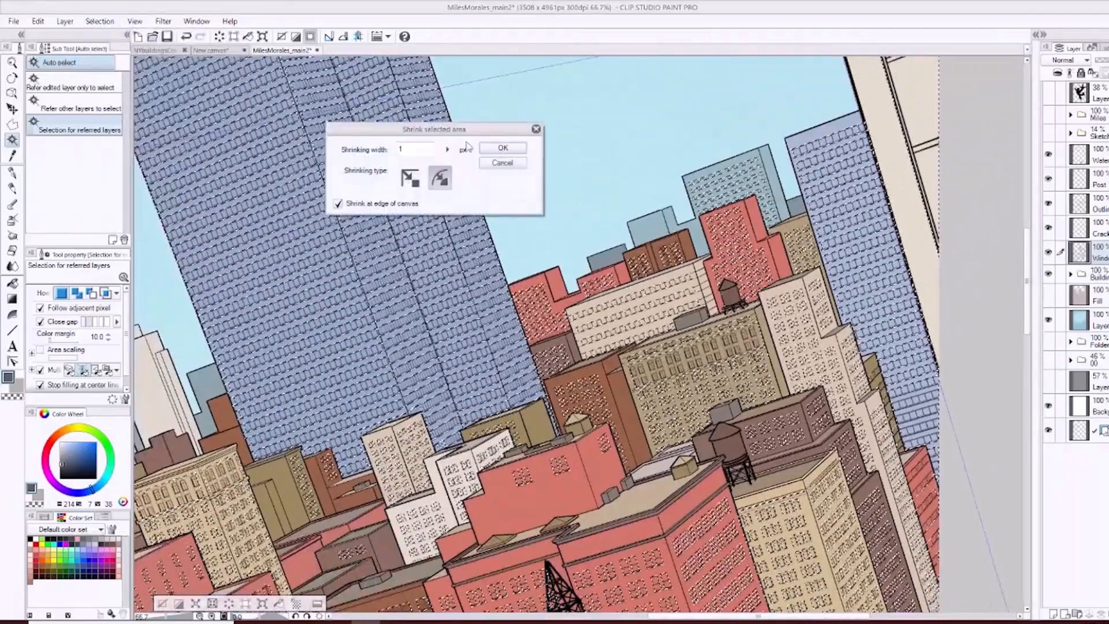
click(507, 146)
Add a new raster layer and place it directly below the Windows line layer, above the Buildings folder.
right_click(1105, 254)
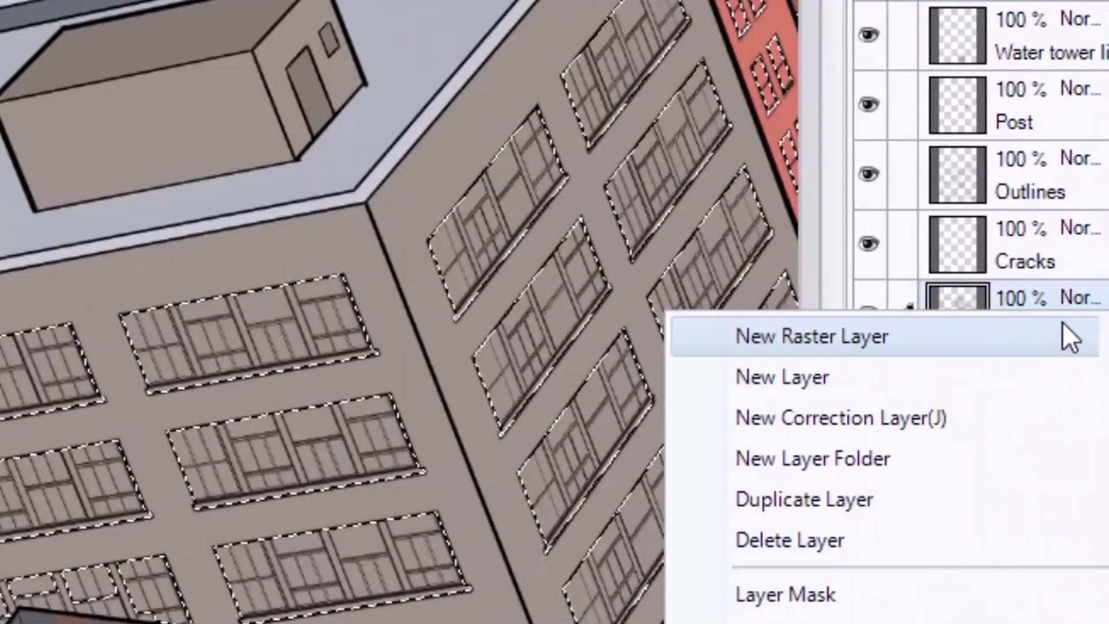
click(1106, 261)
drag(1079, 338, 1066, 414)
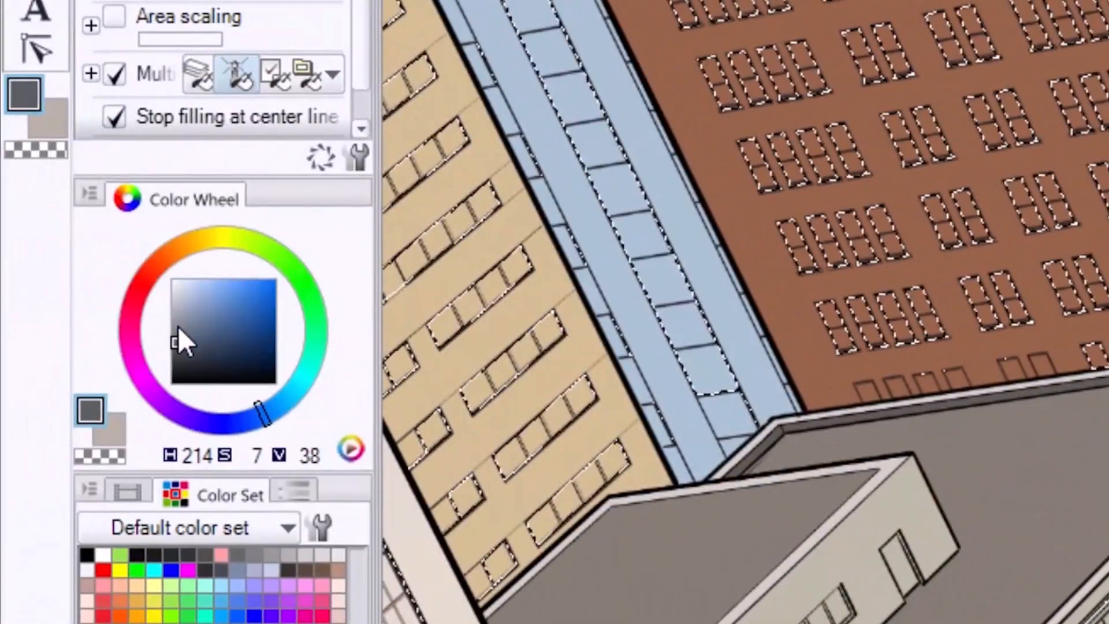
Fill the selected windows with a grey-blue of hue 214, saturation 15 and value 58.
click(172, 328)
drag(171, 328, 186, 324)
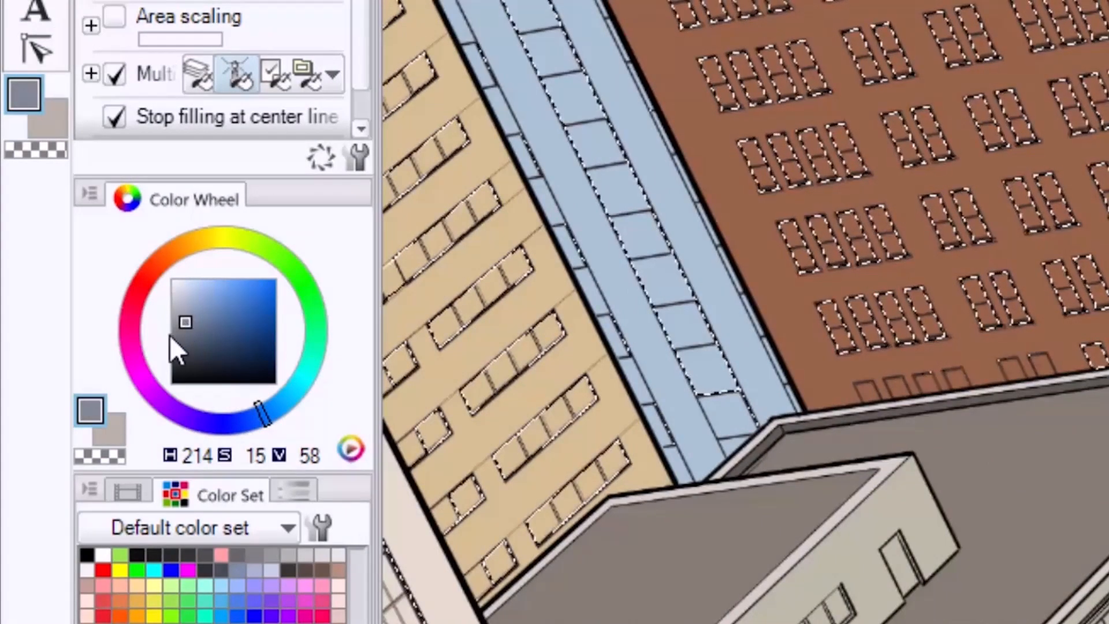
key(alt+Delete)
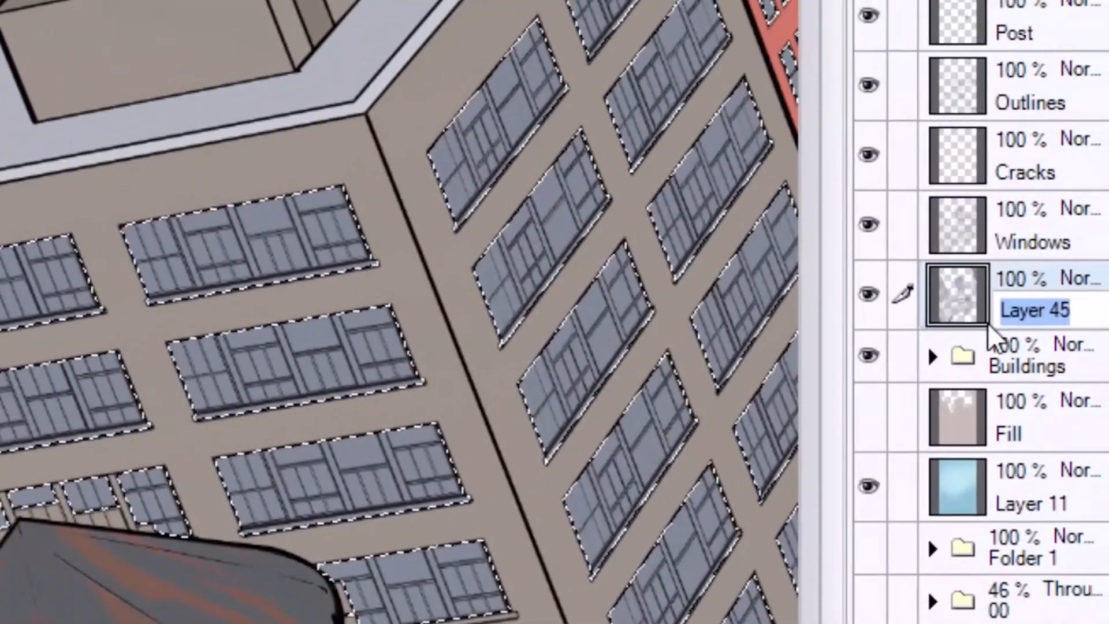
Rename the window colour layer as Windows fill and clear the selection.
text(Windows fu)
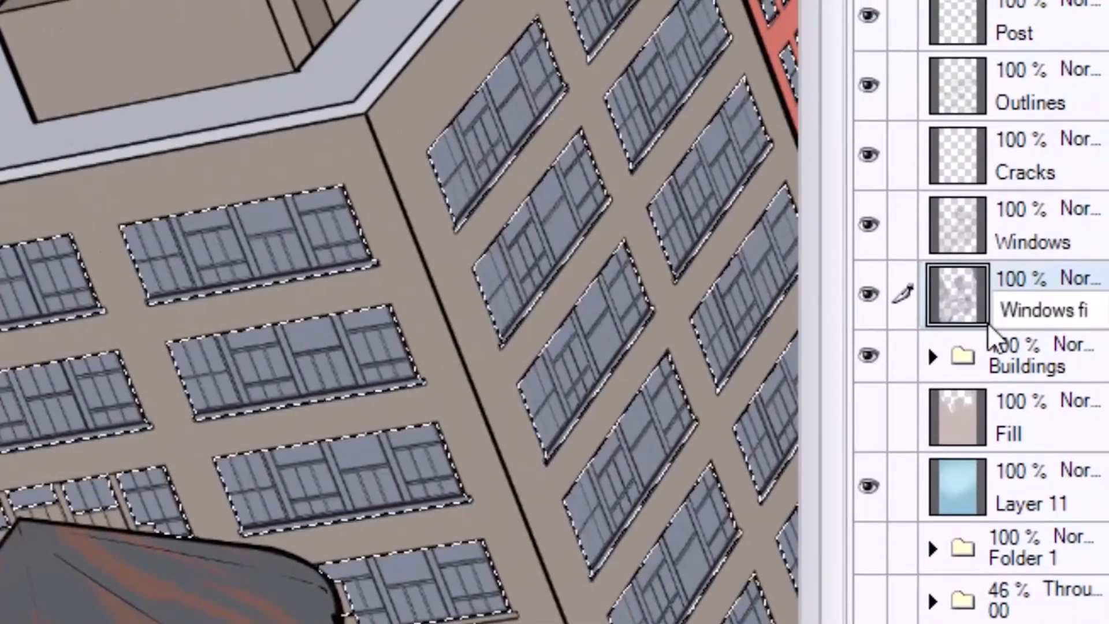
text(ll)
key(Return)
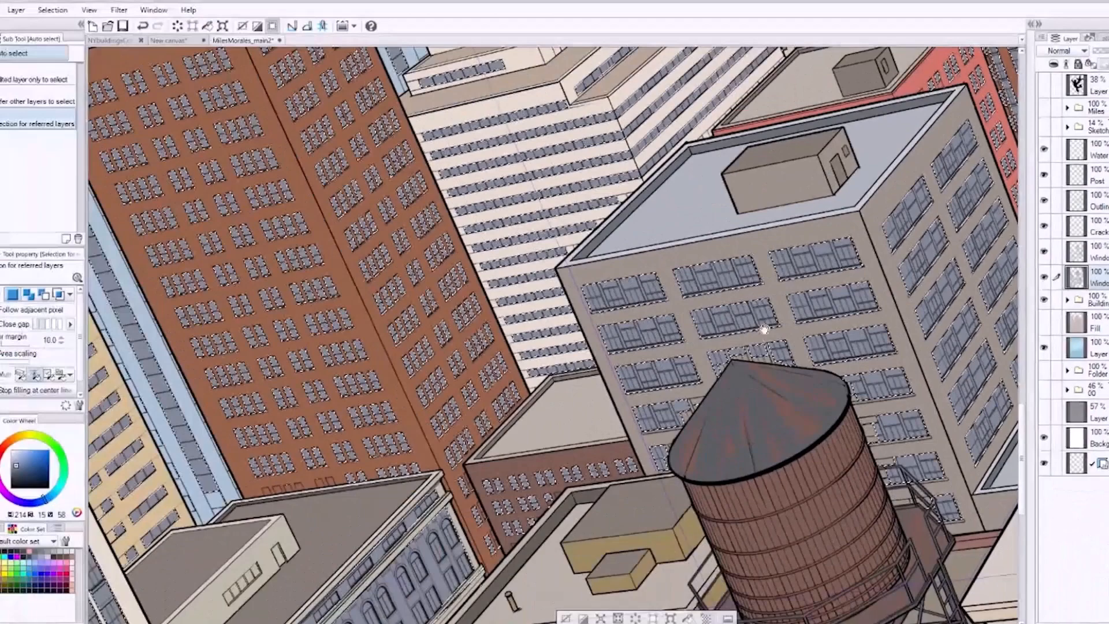
drag(765, 329, 563, 356)
key(ctrl+d)
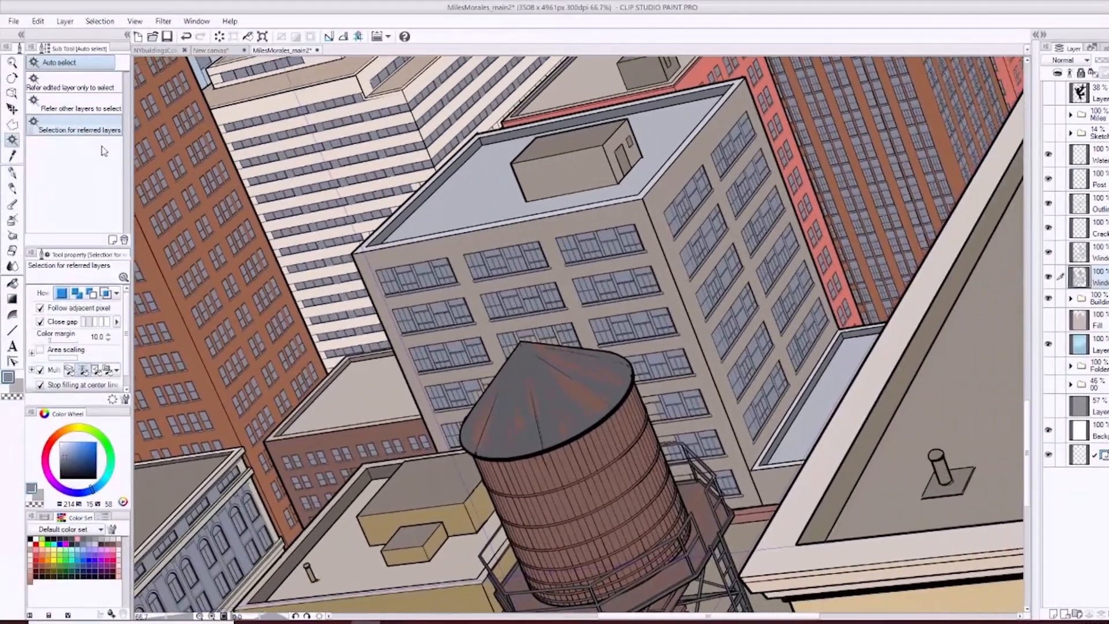
Inspect the grey-blue window fill on the grey building behind the water tower for gaps and overspill.
click(13, 109)
drag(670, 336, 624, 381)
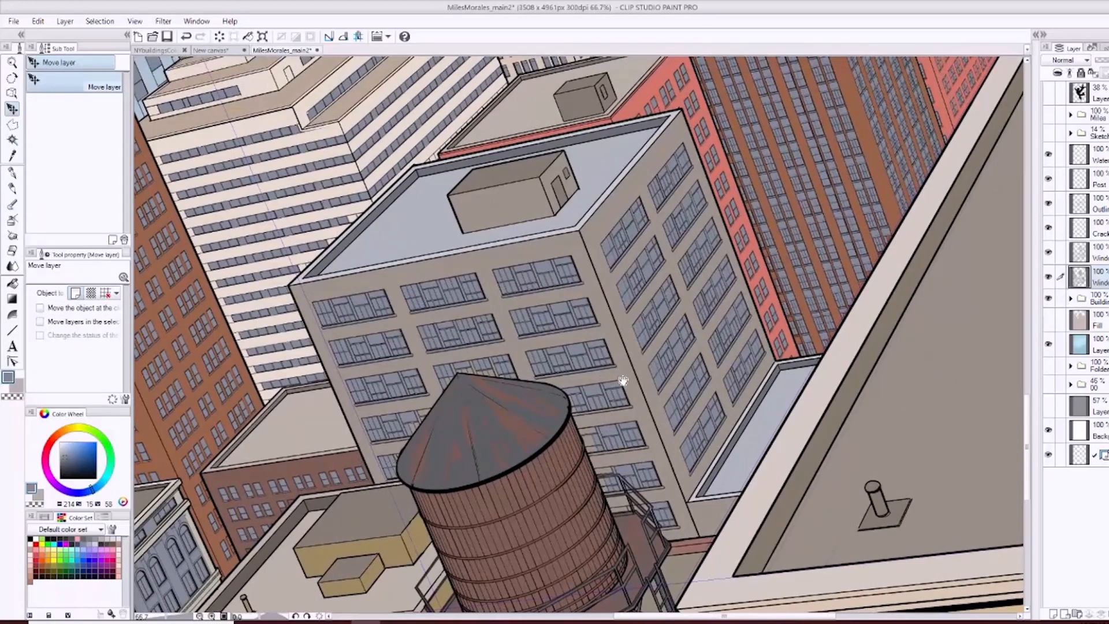
drag(640, 238, 628, 381)
drag(638, 473, 629, 347)
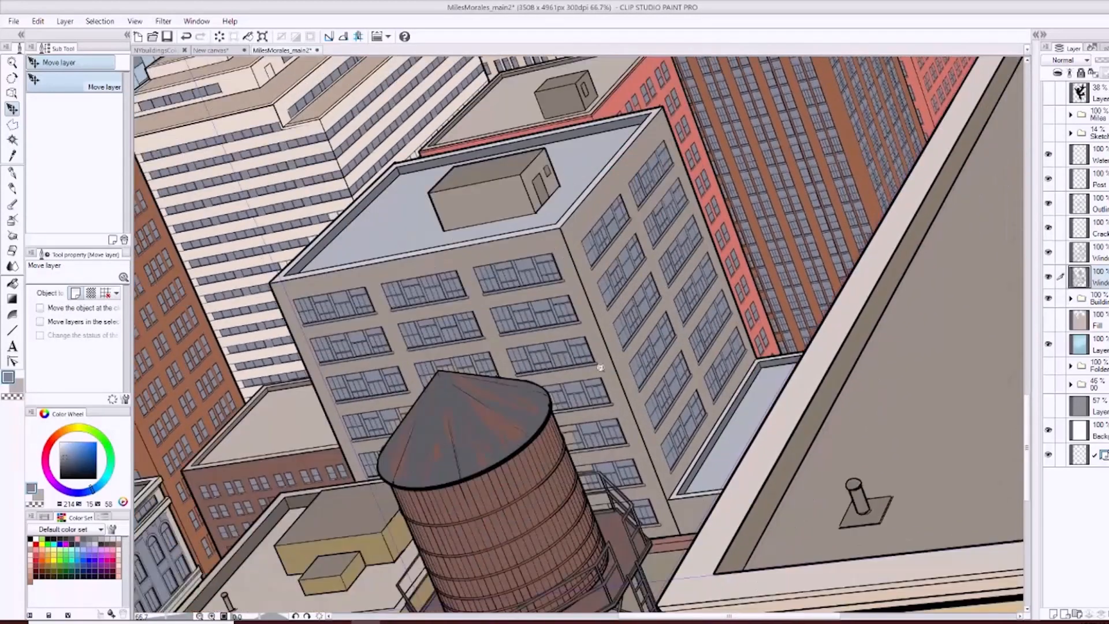
ctrl+click(606, 363)
drag(556, 414, 653, 403)
scroll(571, 357, up, 1)
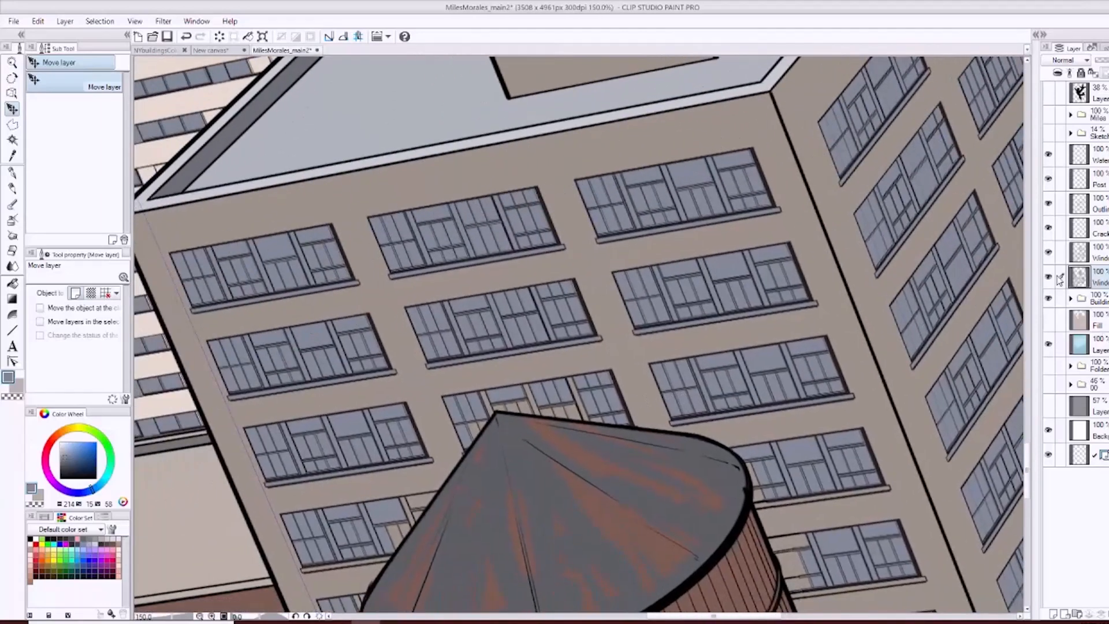
drag(514, 424, 553, 373)
Erase the grey-blue window-fill overspill from the flat roof of the brown building with the antenna mast, using the hard eraser.
key(p)
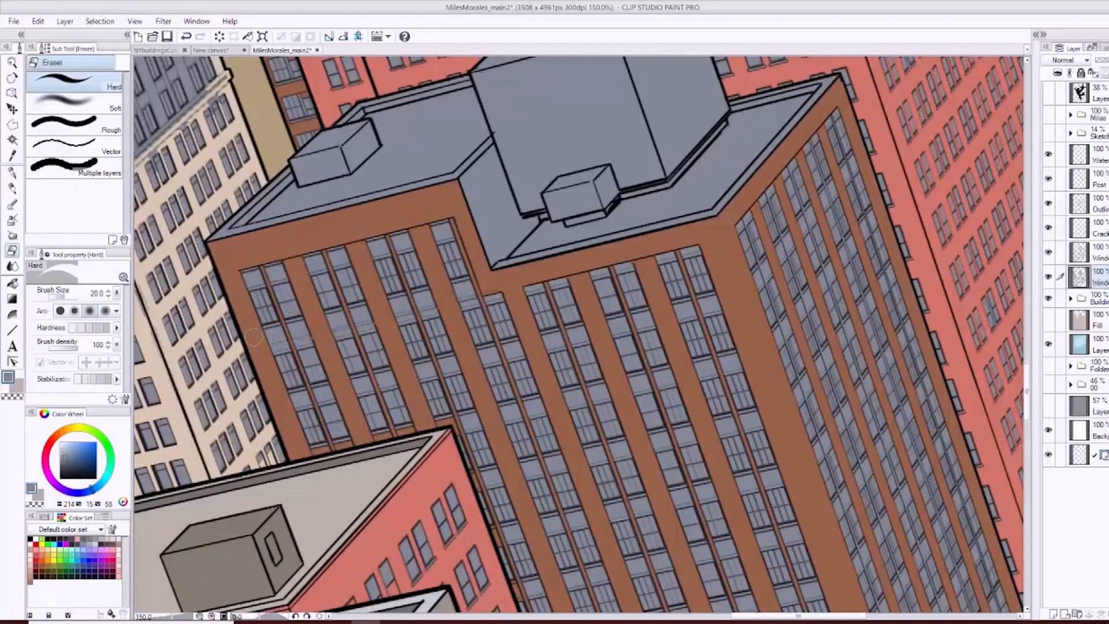
drag(254, 337, 286, 328)
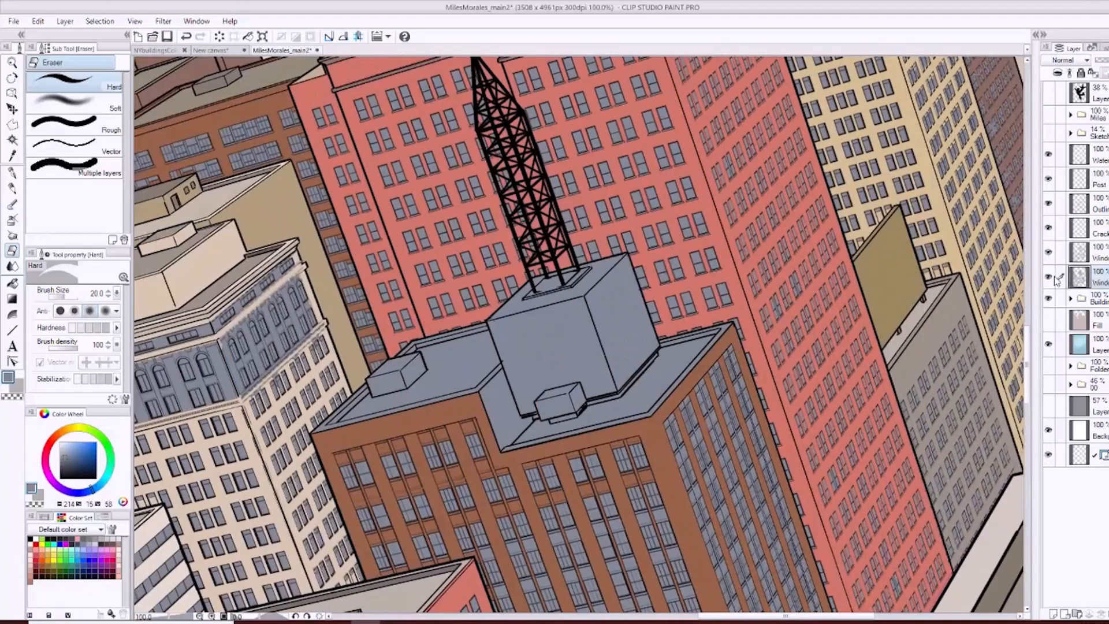
click(1050, 278)
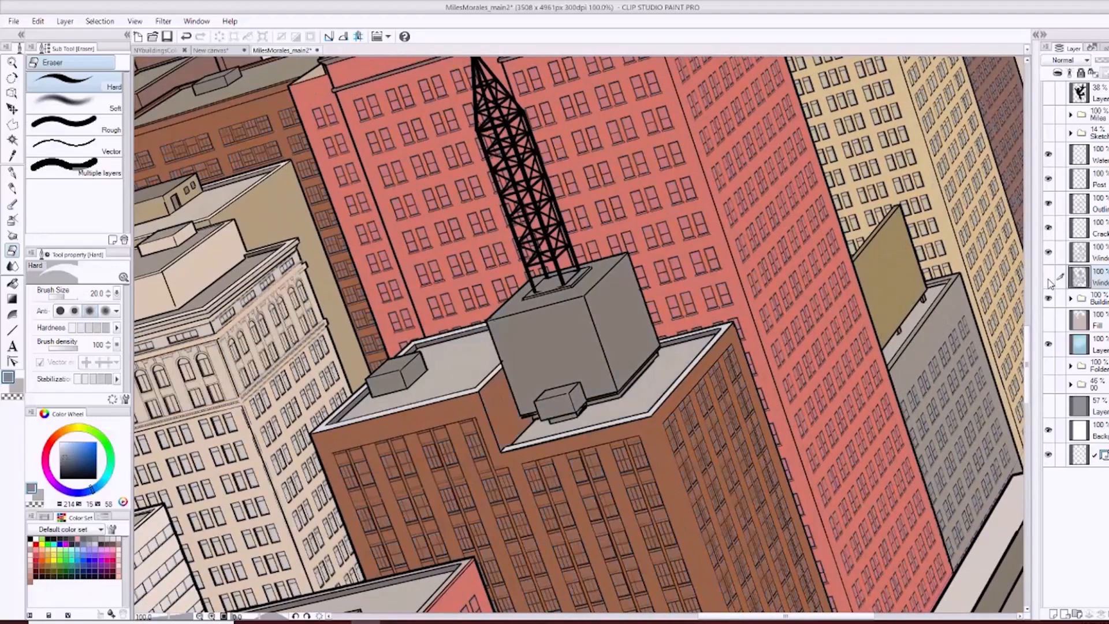
click(1049, 278)
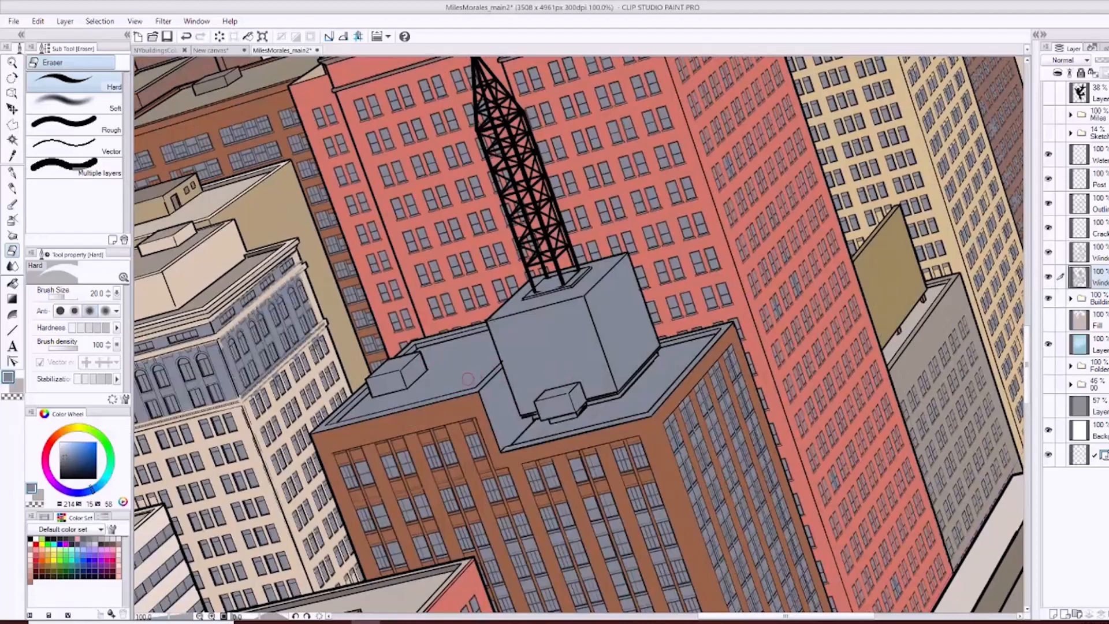
drag(457, 372, 335, 431)
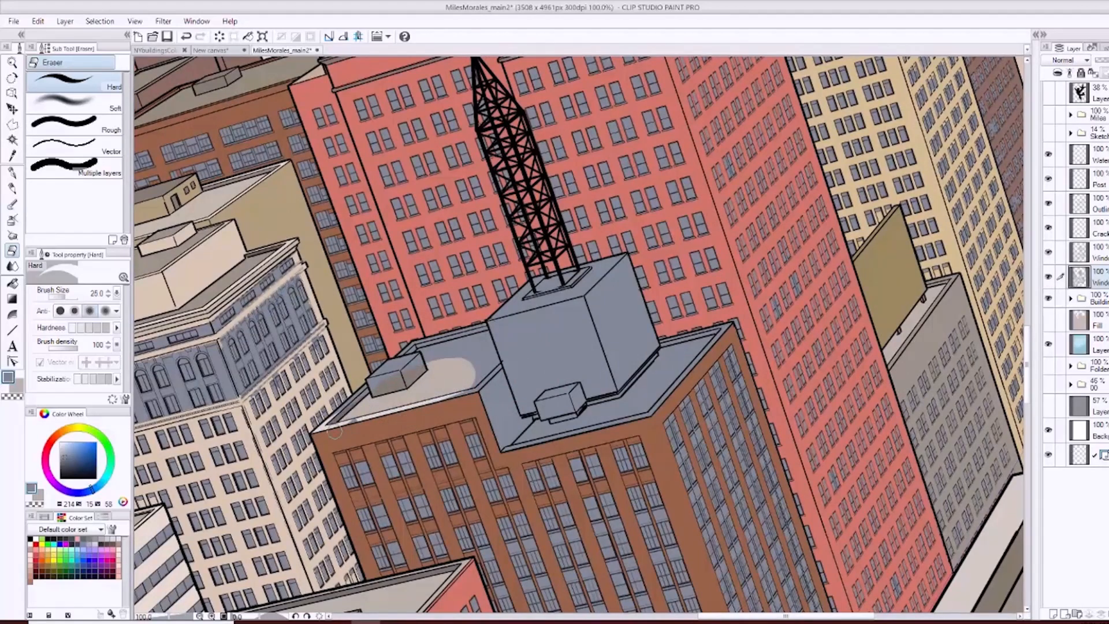
drag(472, 391, 685, 285)
drag(398, 276, 479, 421)
drag(502, 458, 466, 383)
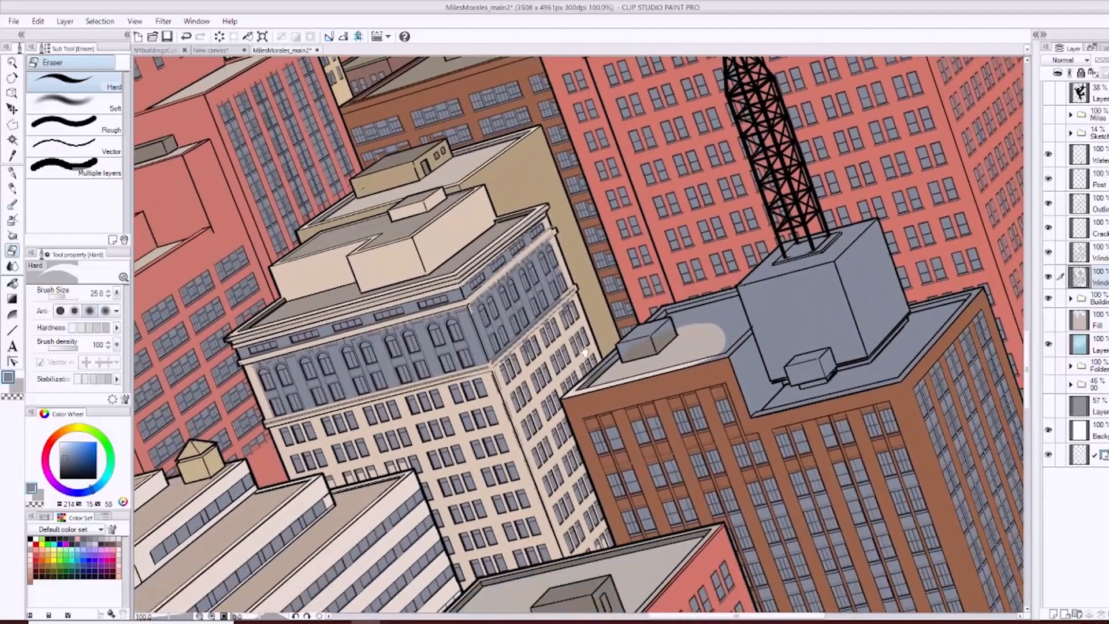
drag(585, 351, 590, 341)
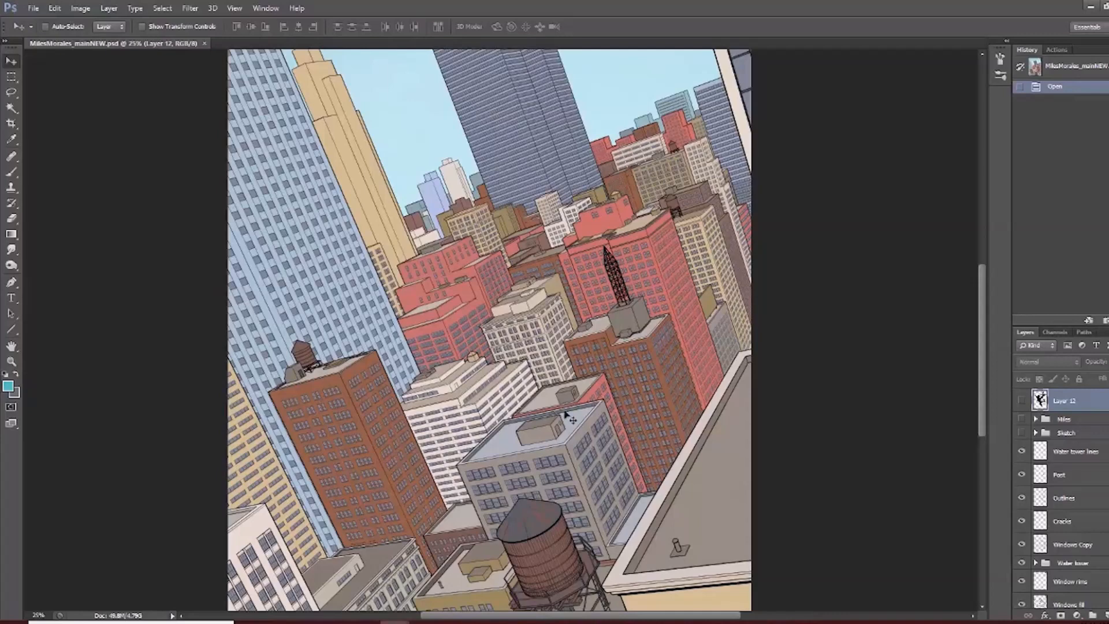
Switch to MilesMorales_mainNEW.psd in Photoshop and examine the flat building colours and window fills across the whole cityscape.
drag(550, 471, 558, 431)
drag(489, 224, 551, 495)
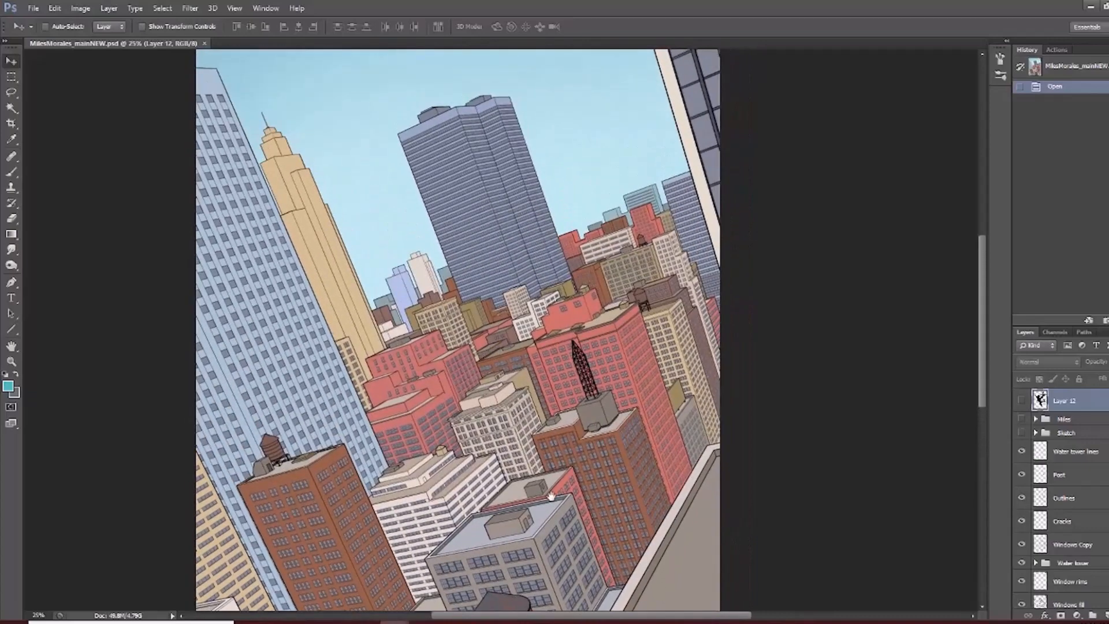
click(504, 408)
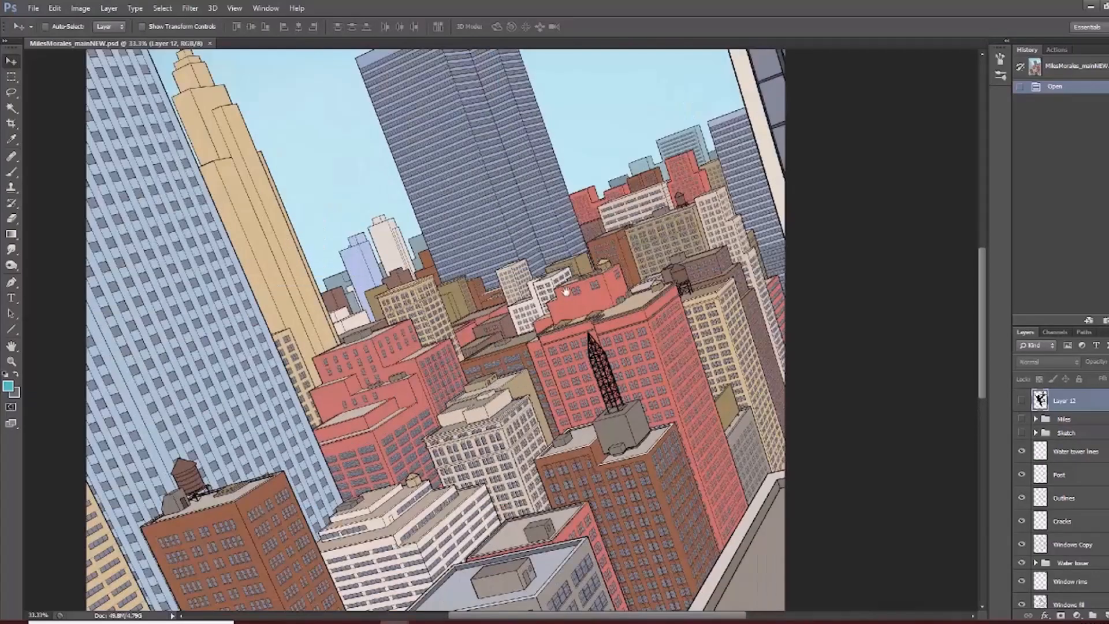
drag(277, 536, 269, 414)
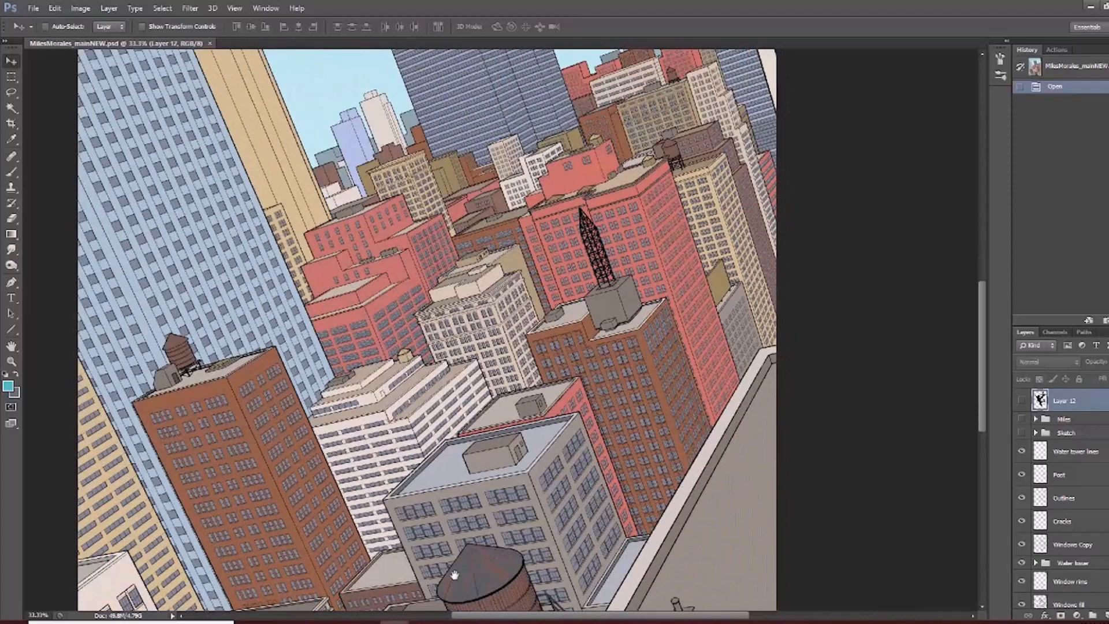
drag(454, 247, 483, 312)
click(327, 261)
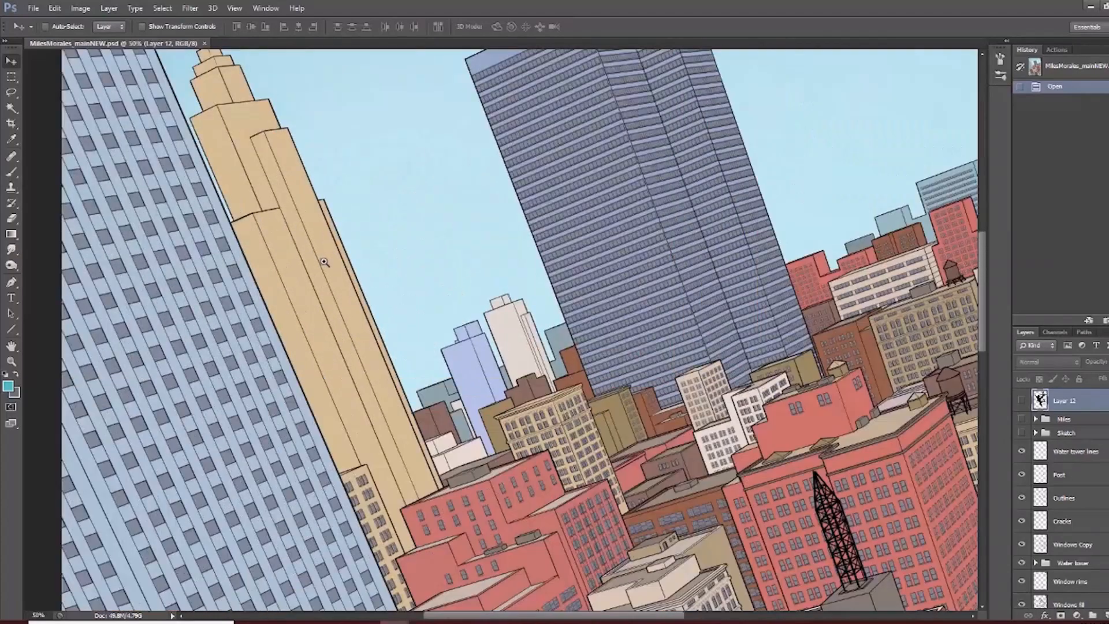
drag(471, 372, 369, 246)
alt+click(659, 439)
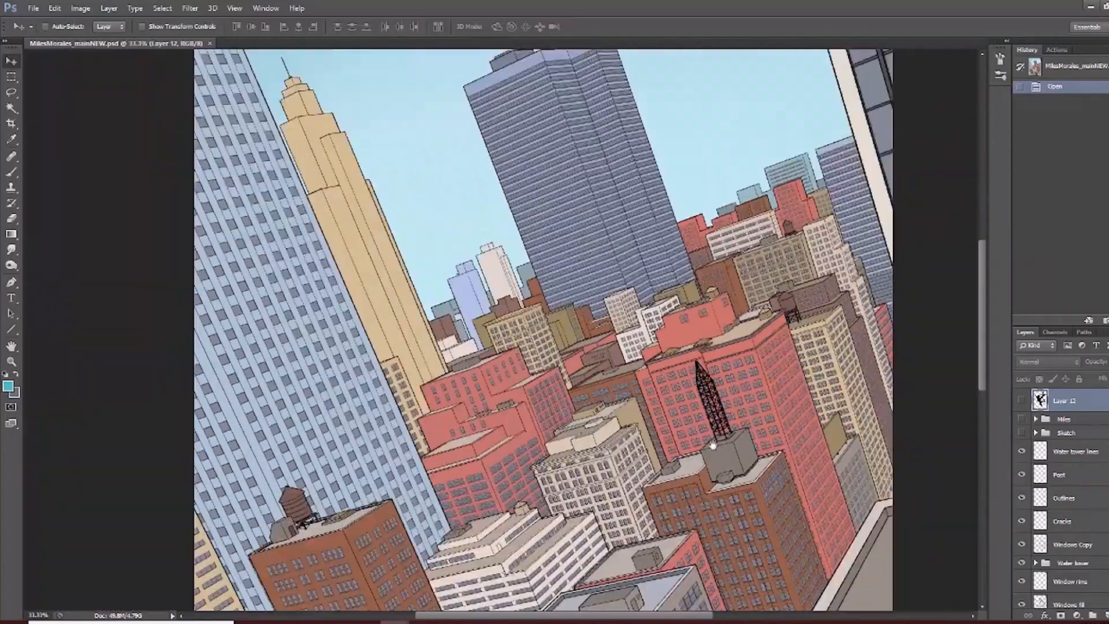
drag(716, 586, 684, 241)
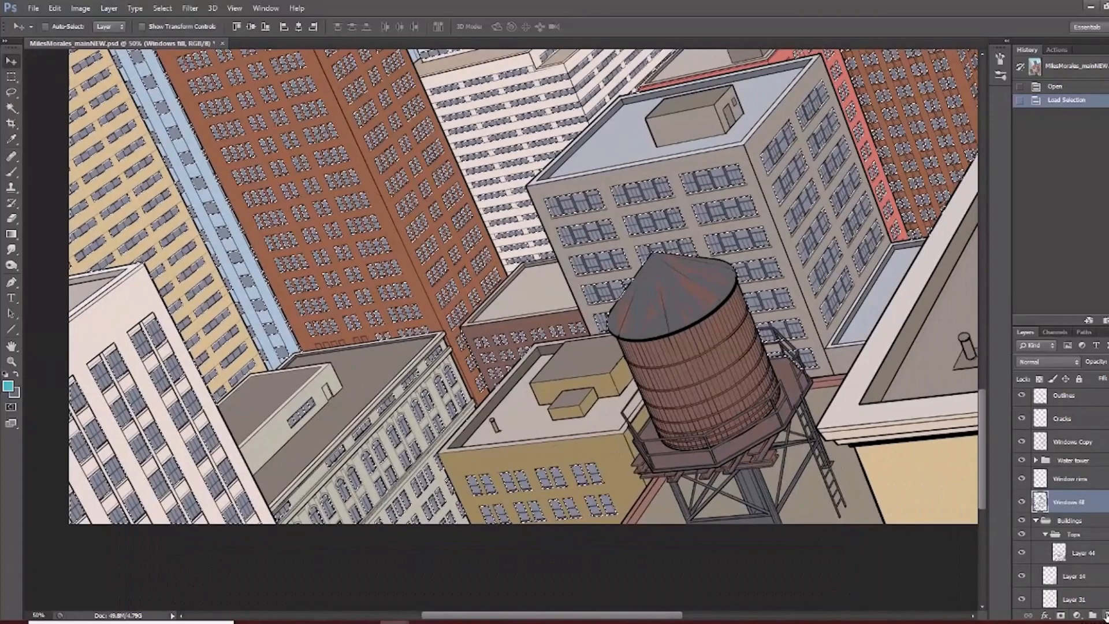
Add a new layer directly above the Windows fill layer, keeping the window shapes selected, and activate the Brush tool.
click(1105, 614)
key(b)
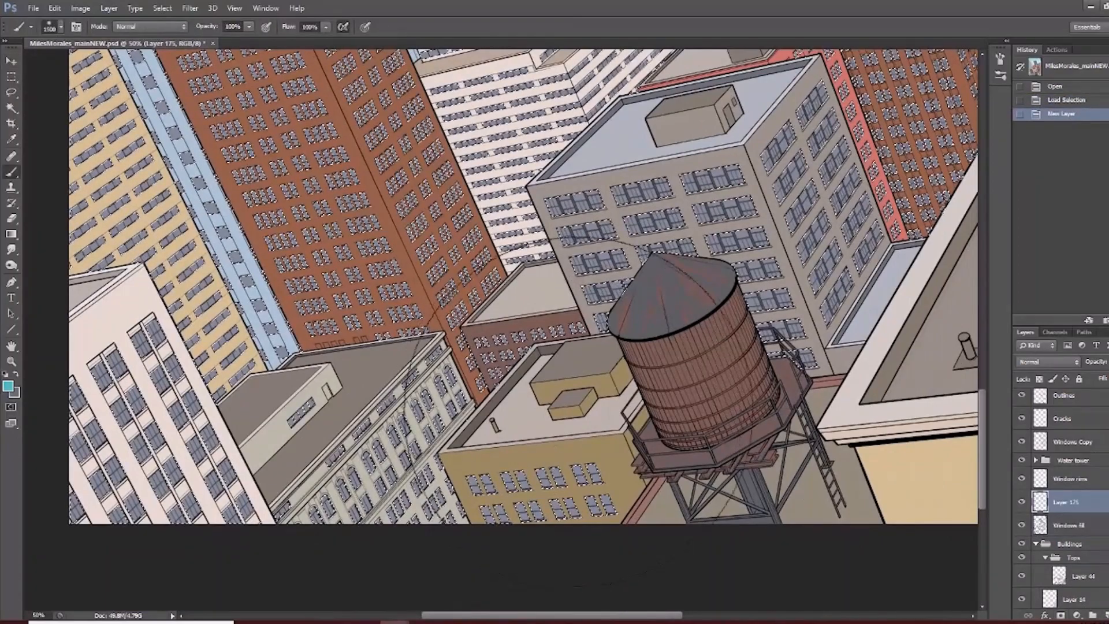
drag(606, 373, 505, 489)
Choose the 150 px hard round brush preset with 100% hardness and reduce the brush size to 70 px.
key(bracketleft)
key(bracketleft)
key(bracketleft)
key(bracketleft)
key(bracketleft)
key(bracketleft)
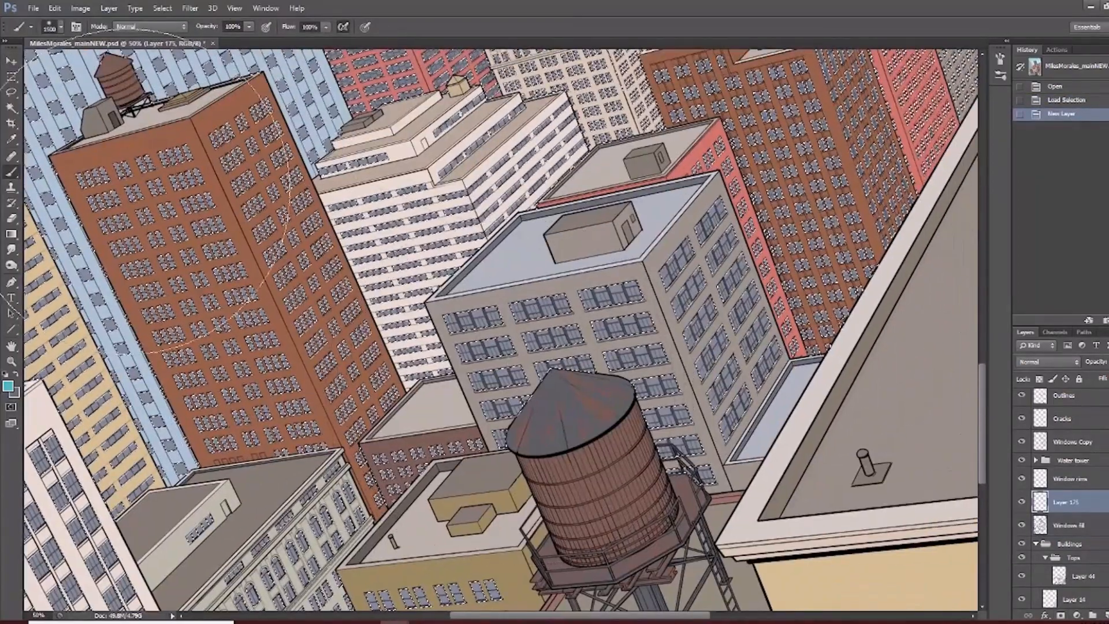
click(60, 26)
click(102, 162)
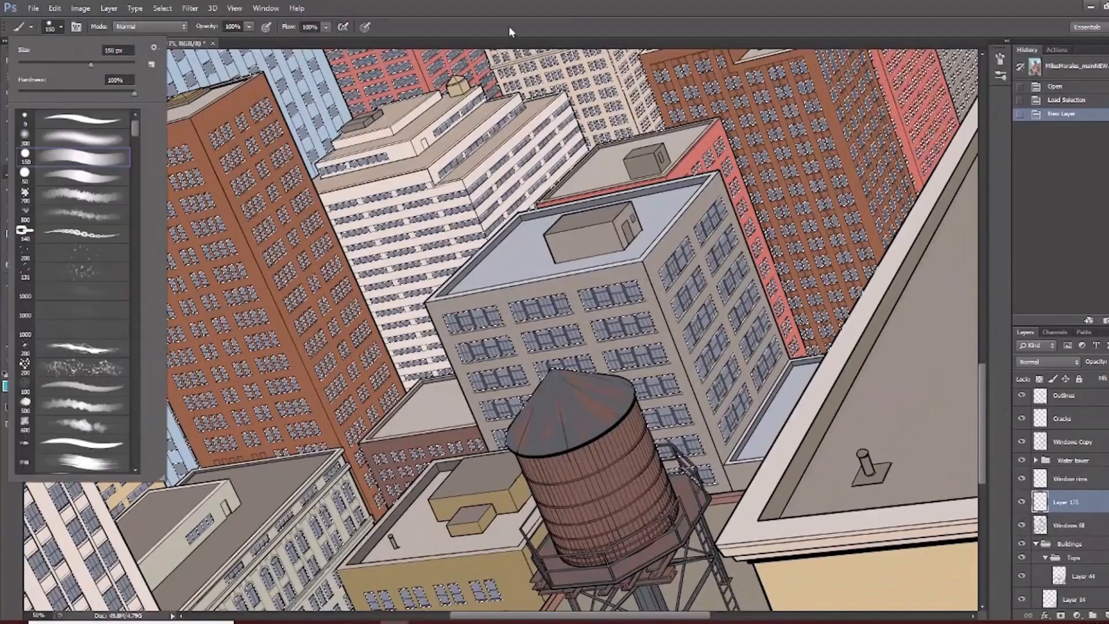
click(509, 28)
key(bracketleft)
key(bracketleft)
key(bracketleft)
key(bracketleft)
key(bracketleft)
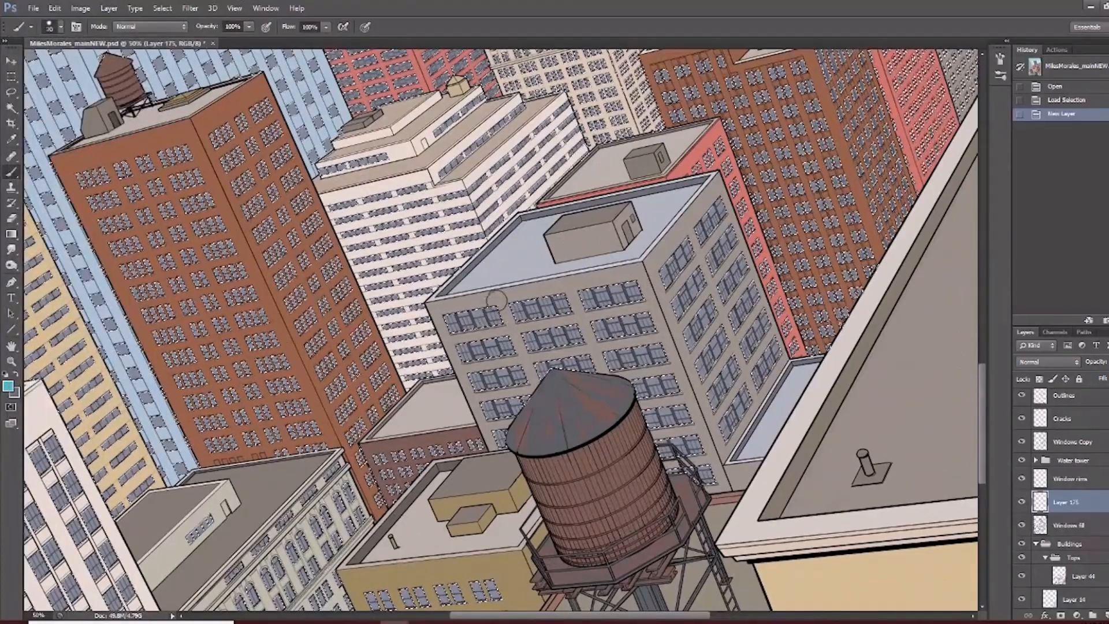
click(61, 27)
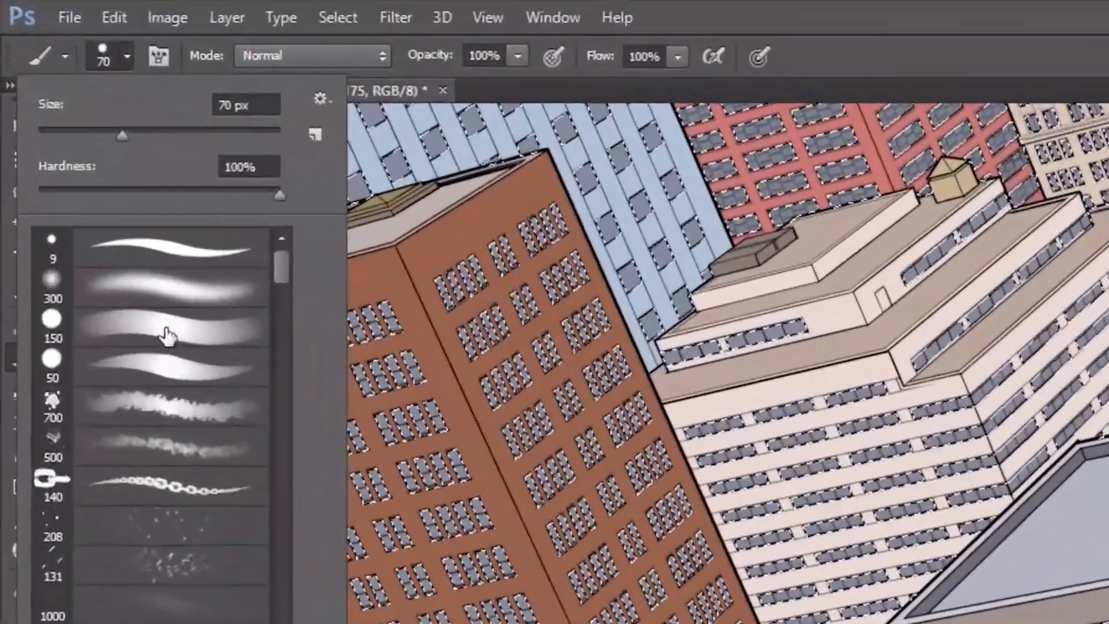
click(78, 164)
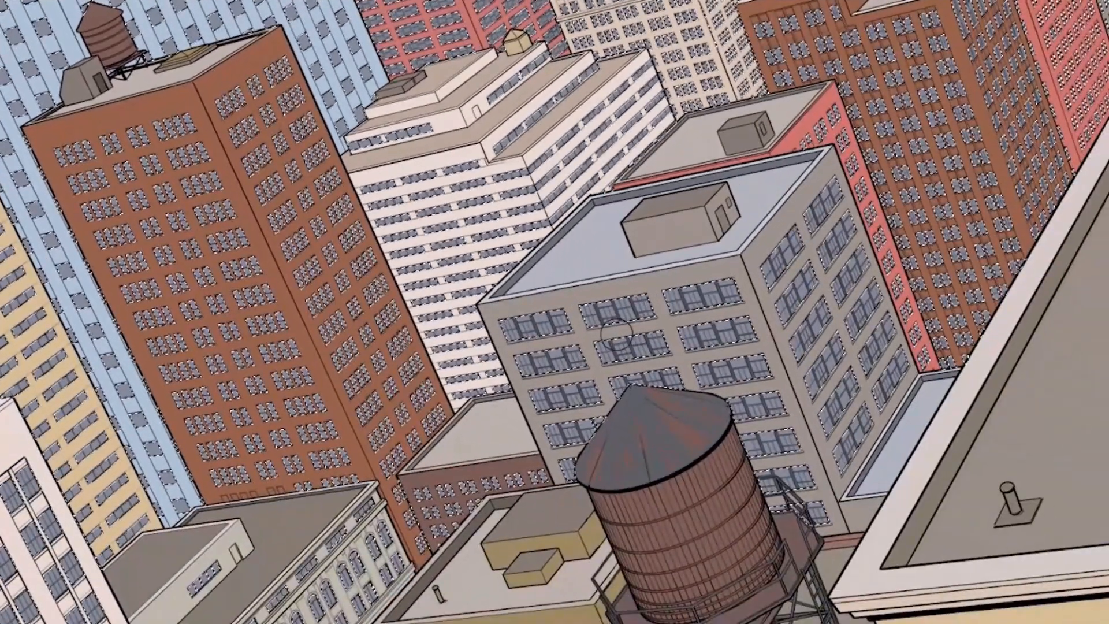
key(z)
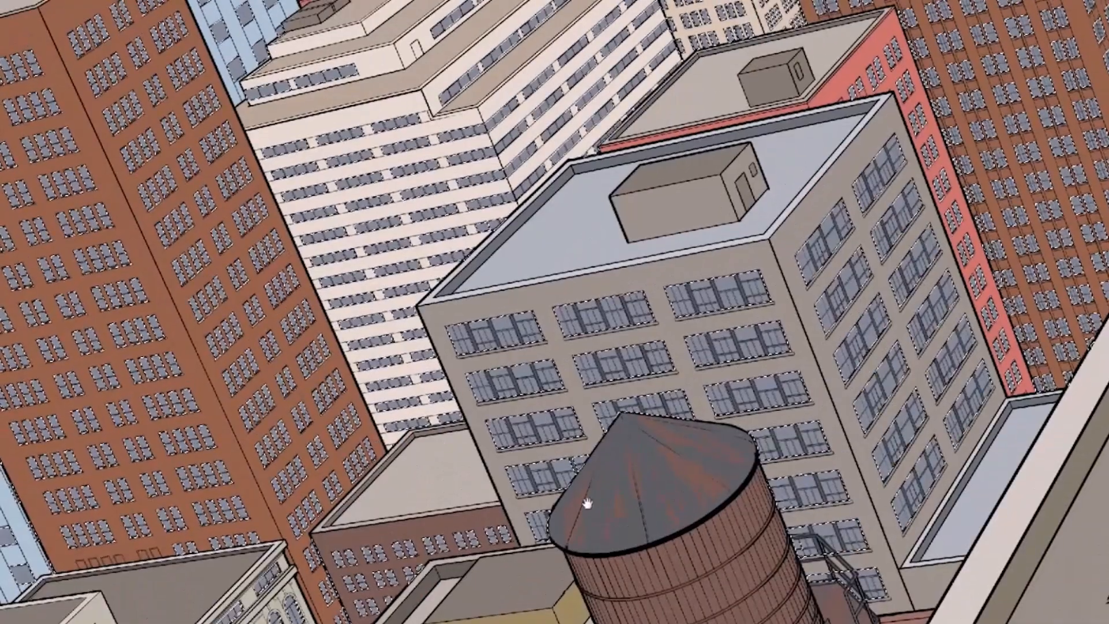
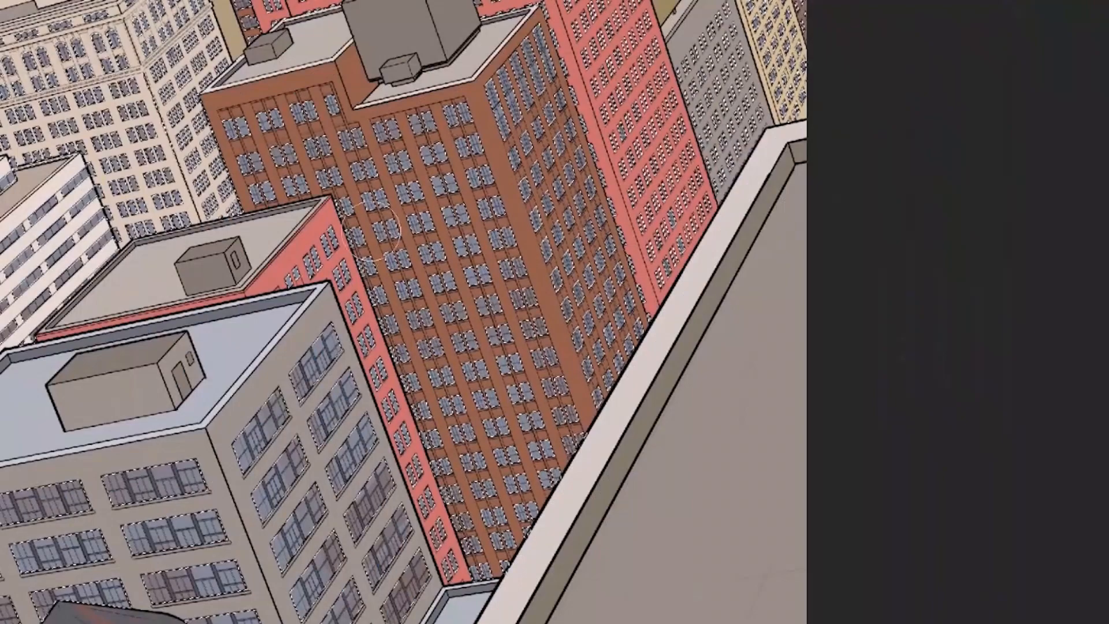
Paint a reddish tint over columns and rows of selected windows on the brown building with the antenna mast.
drag(476, 475, 500, 543)
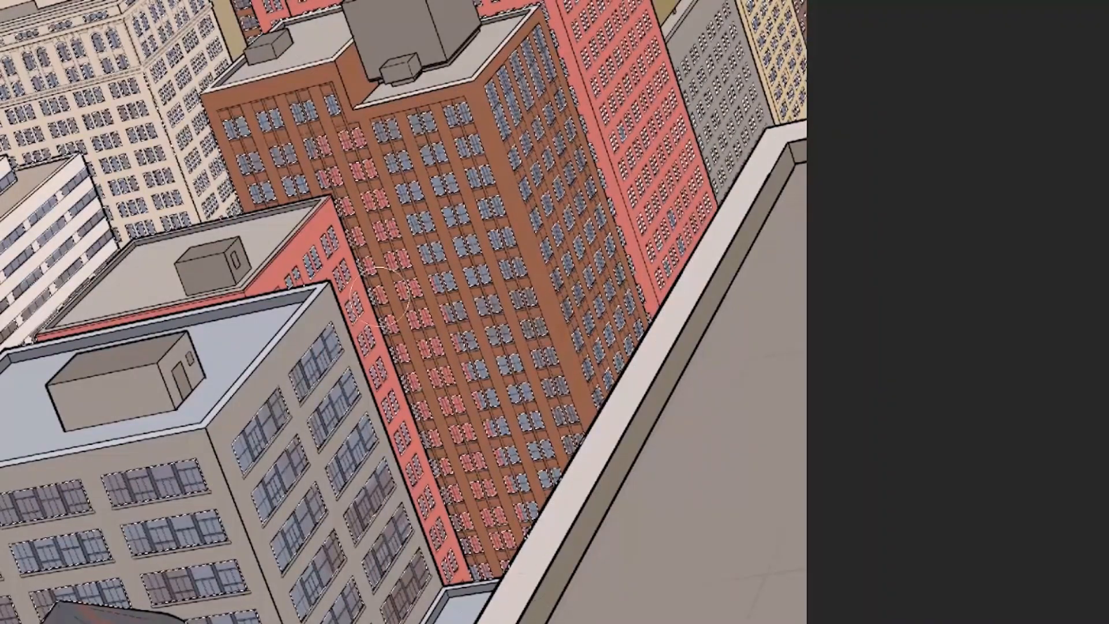
drag(312, 162, 255, 176)
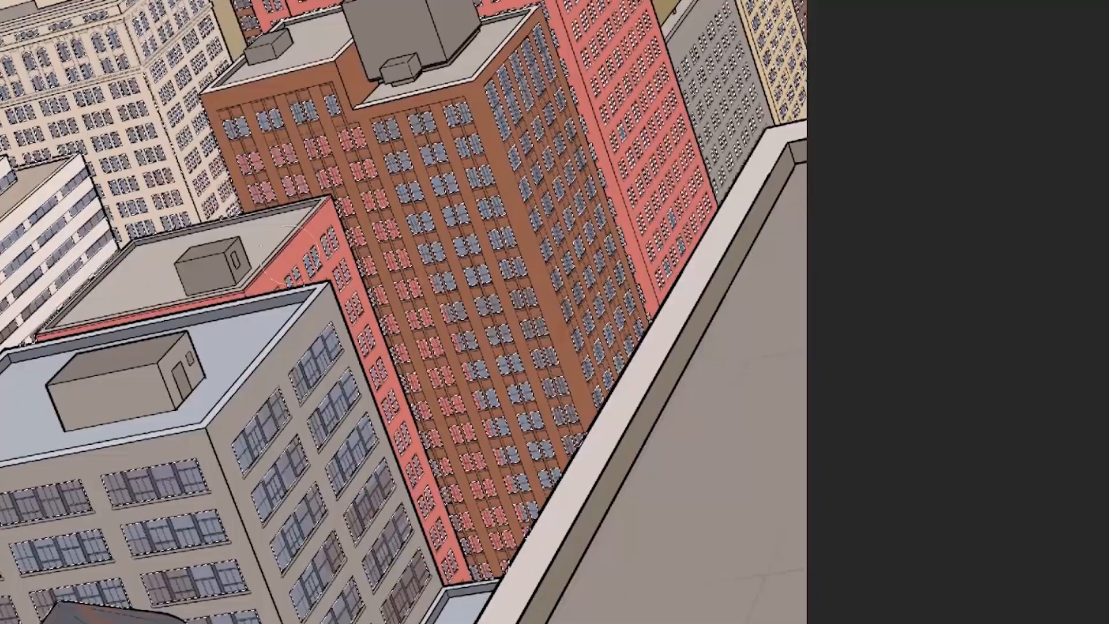
drag(430, 254, 415, 489)
drag(495, 293, 407, 623)
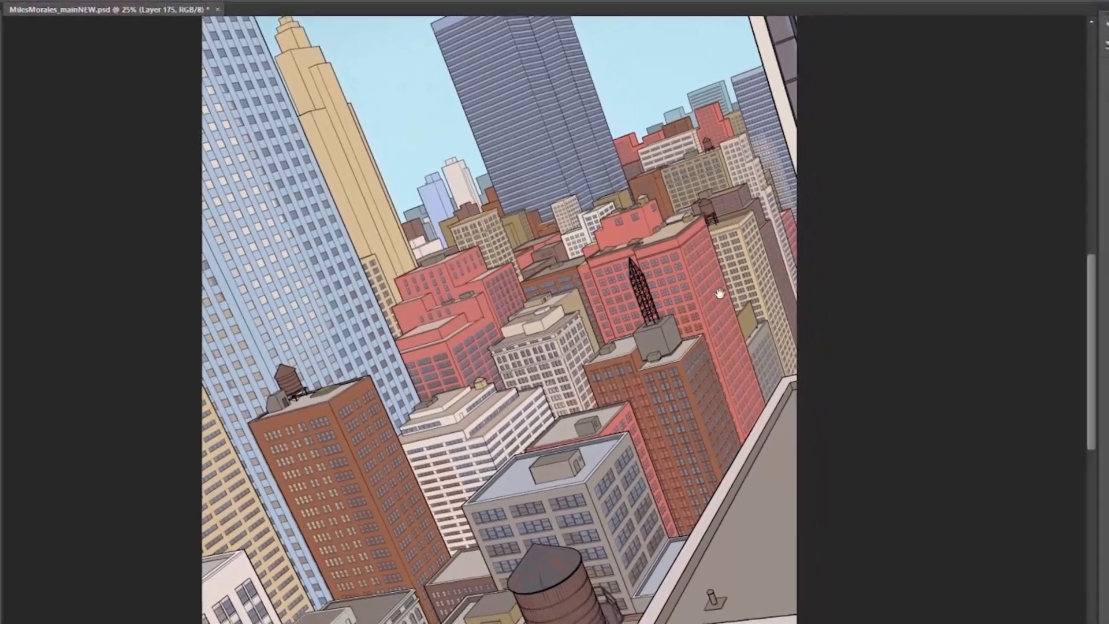
mouse_move(720, 293)
mouse_down()
mouse_move(665, 309)
mouse_move(729, 361)
mouse_up()
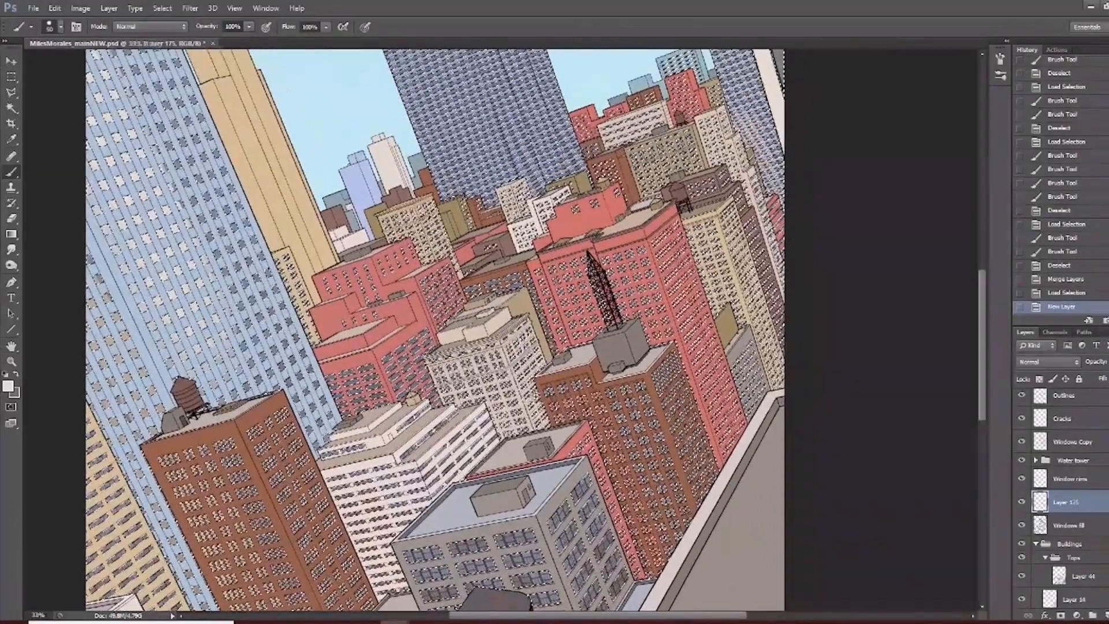
key(ctrl+plus)
drag(362, 522, 481, 409)
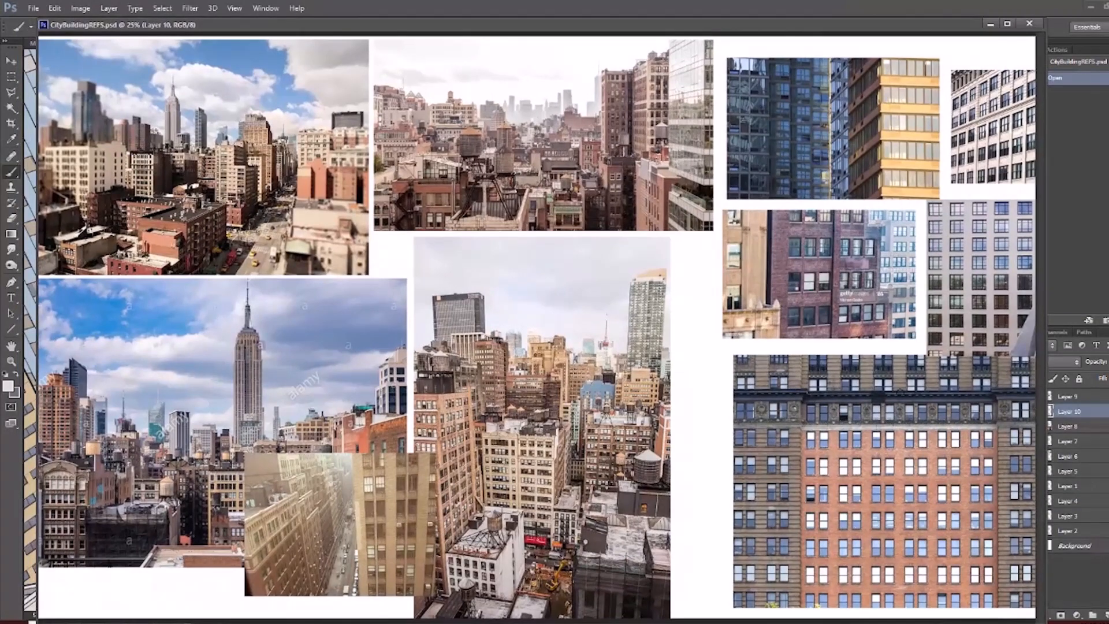
In the CityBuildingREFS.psd reference sheet, examine how the window colours vary on the dark purple-brown brick building.
ctrl+click(793, 279)
ctrl+click(793, 279)
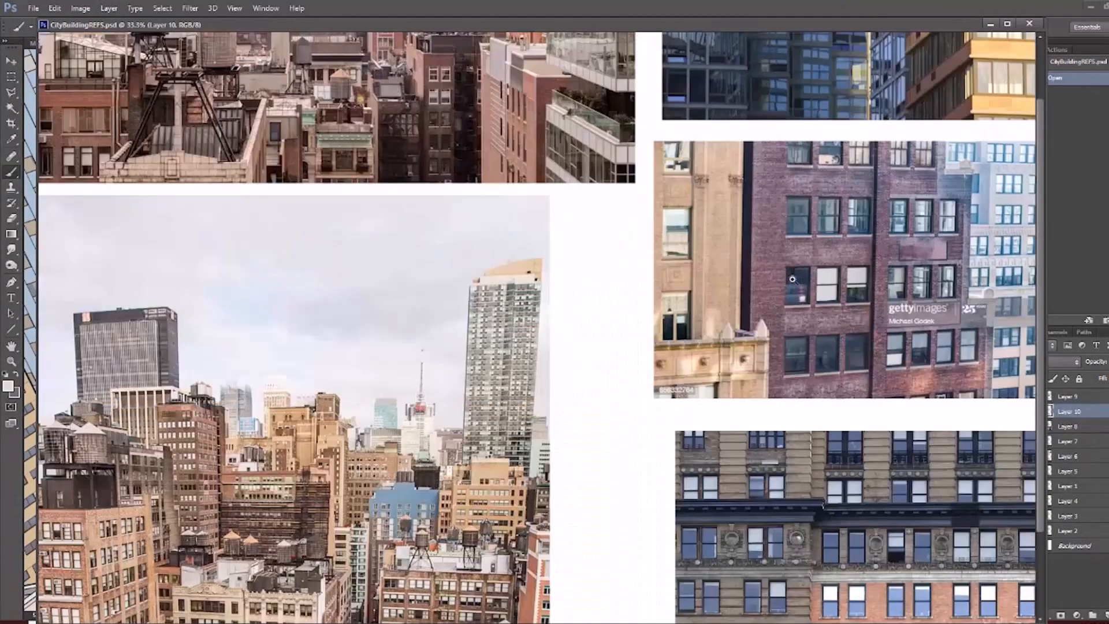
ctrl+click(792, 279)
ctrl+click(792, 279)
drag(854, 304, 642, 339)
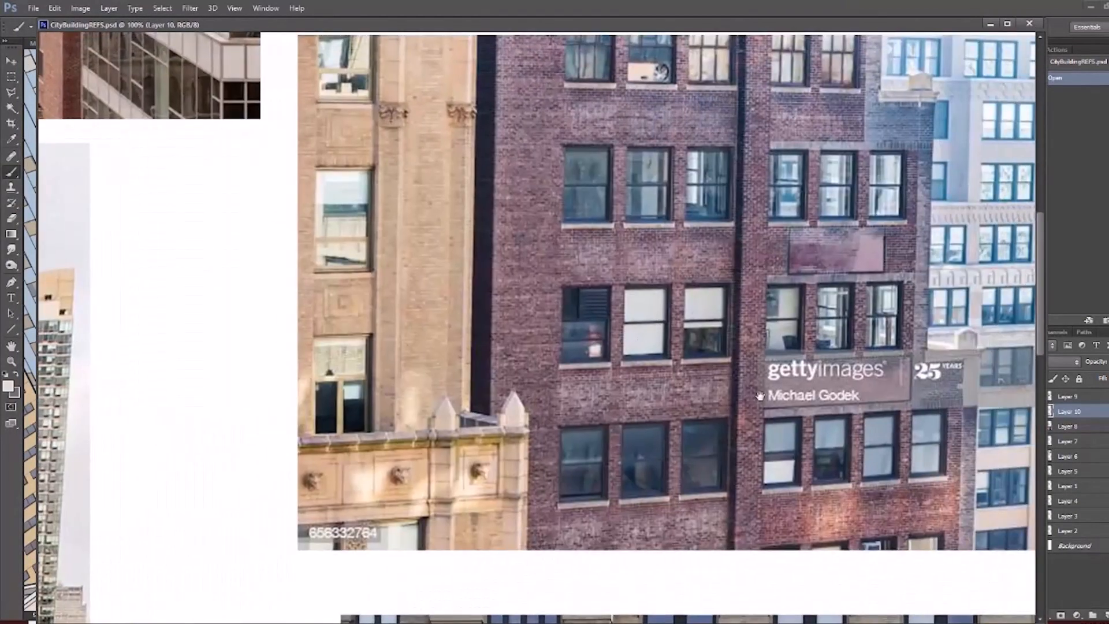
drag(736, 376, 740, 339)
Examine the light and dark window variation on the cream facade in the tall rooftop reference photo.
alt+click(697, 362)
alt+click(454, 350)
drag(454, 350, 791, 221)
drag(371, 508, 450, 278)
ctrl+click(450, 340)
ctrl+click(450, 340)
ctrl+click(450, 340)
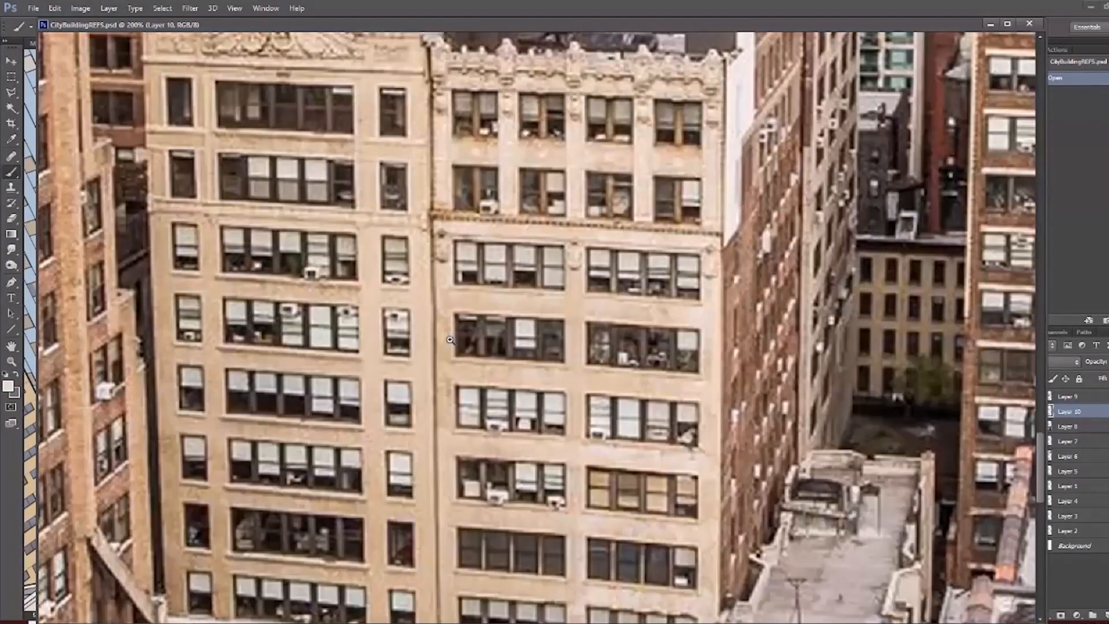
drag(385, 361, 389, 307)
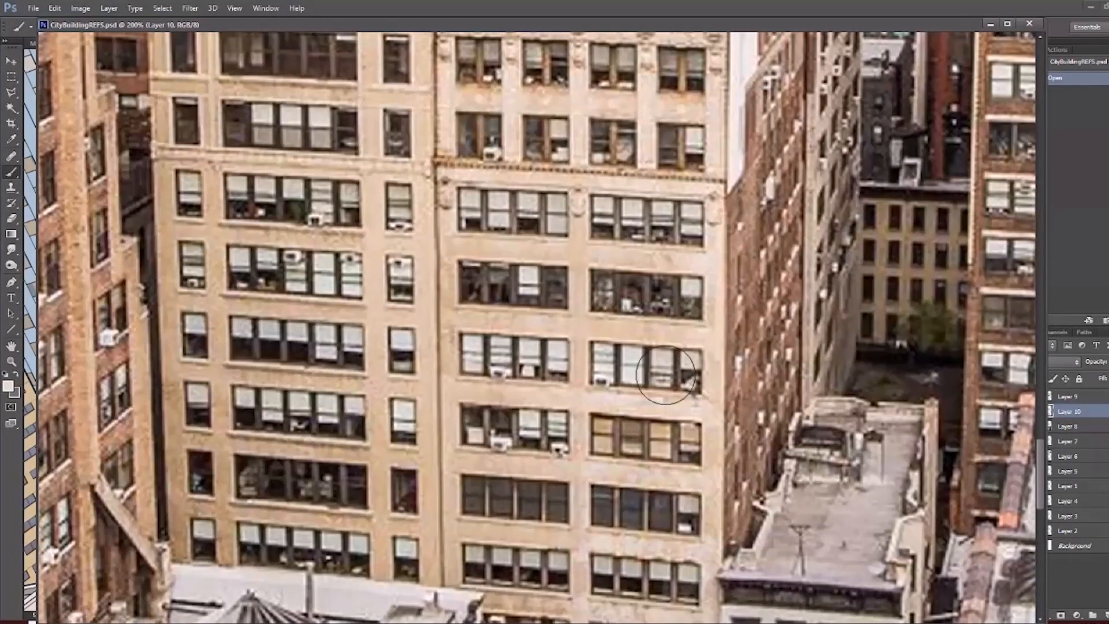
Examine the window tones on the tan brick building in the street-canyon reference photo and dock the reference document as a tab.
scroll(472, 236, down, 3)
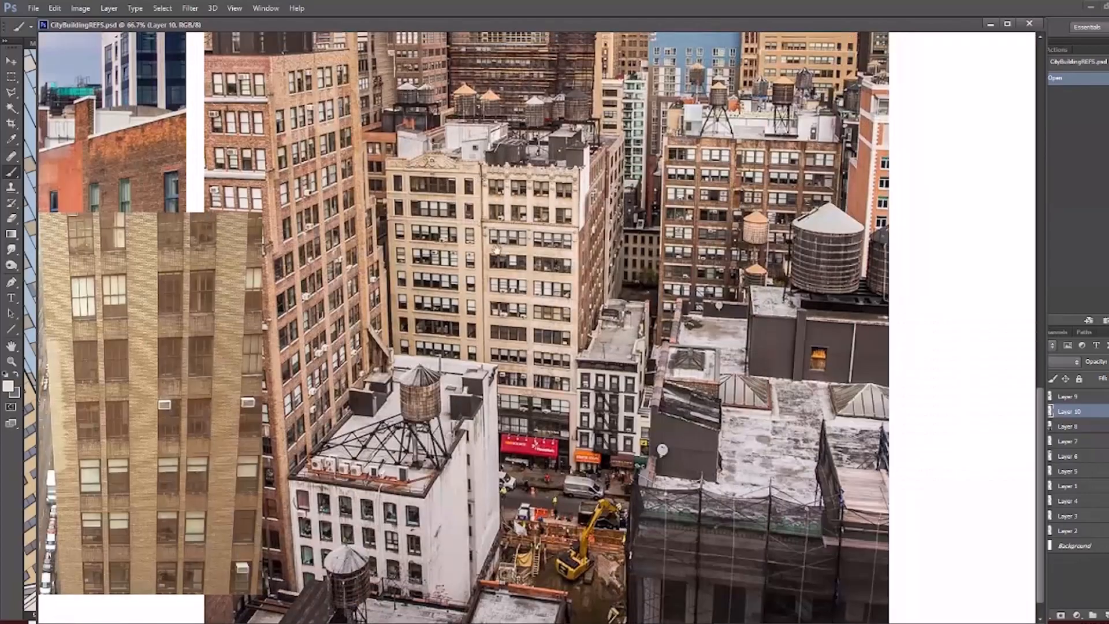
scroll(454, 243, up, 1)
scroll(455, 243, up, 3)
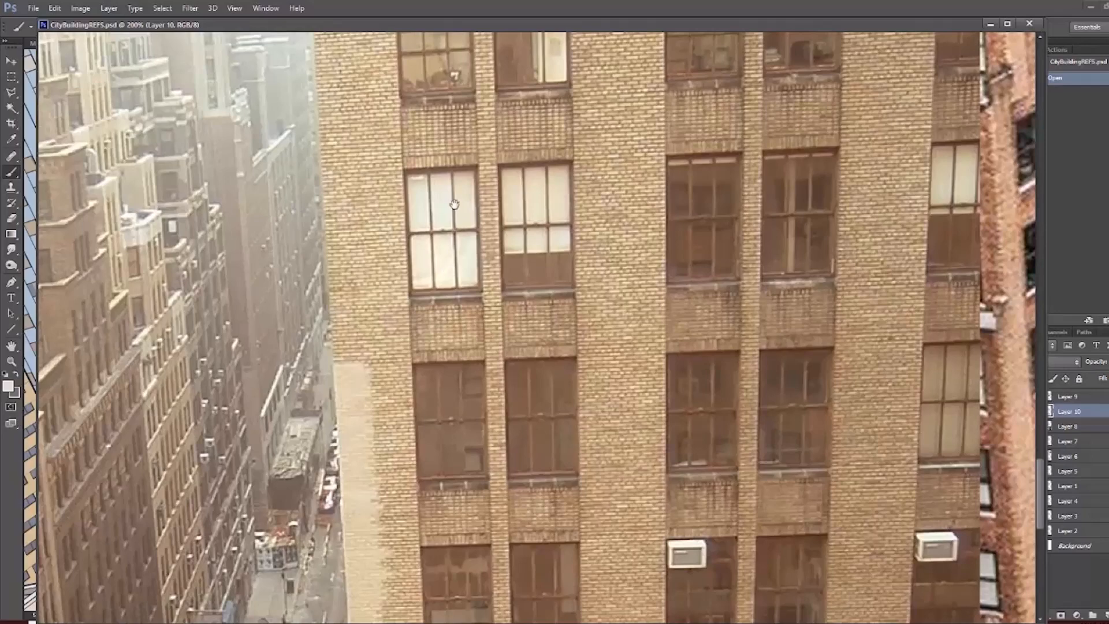
scroll(524, 224, down, 3)
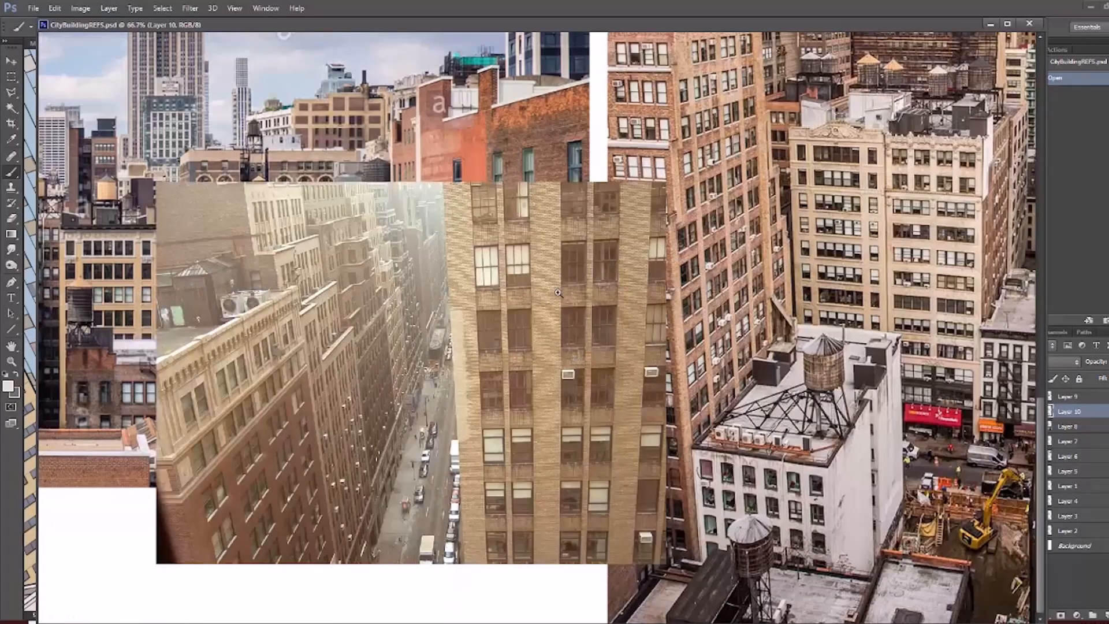
scroll(558, 293, down, 1)
scroll(590, 70, down, 1)
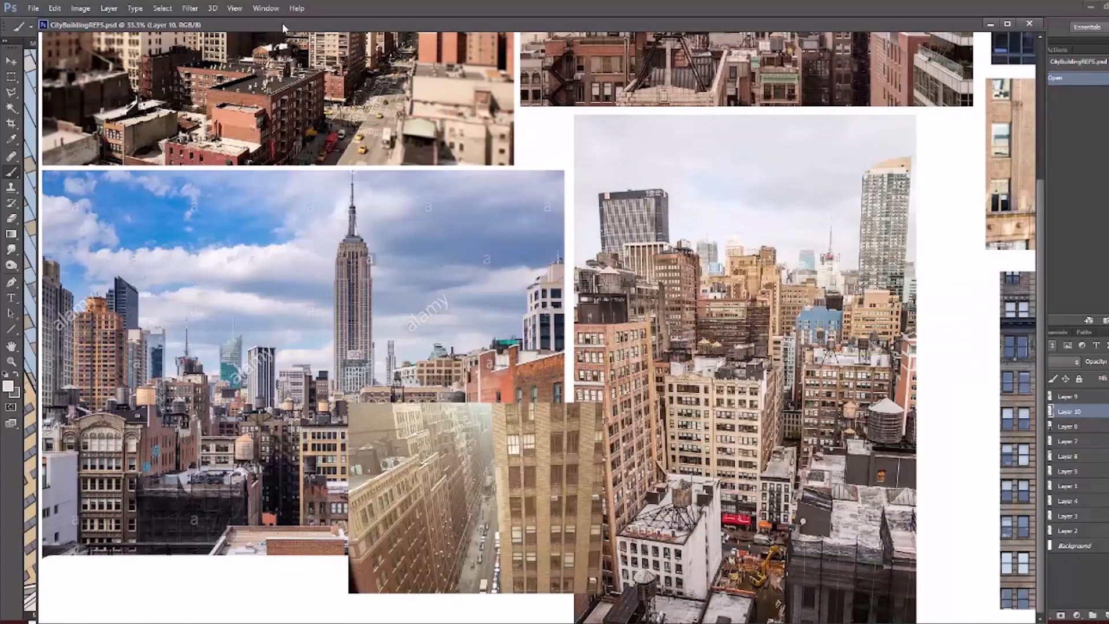
drag(282, 23, 321, 43)
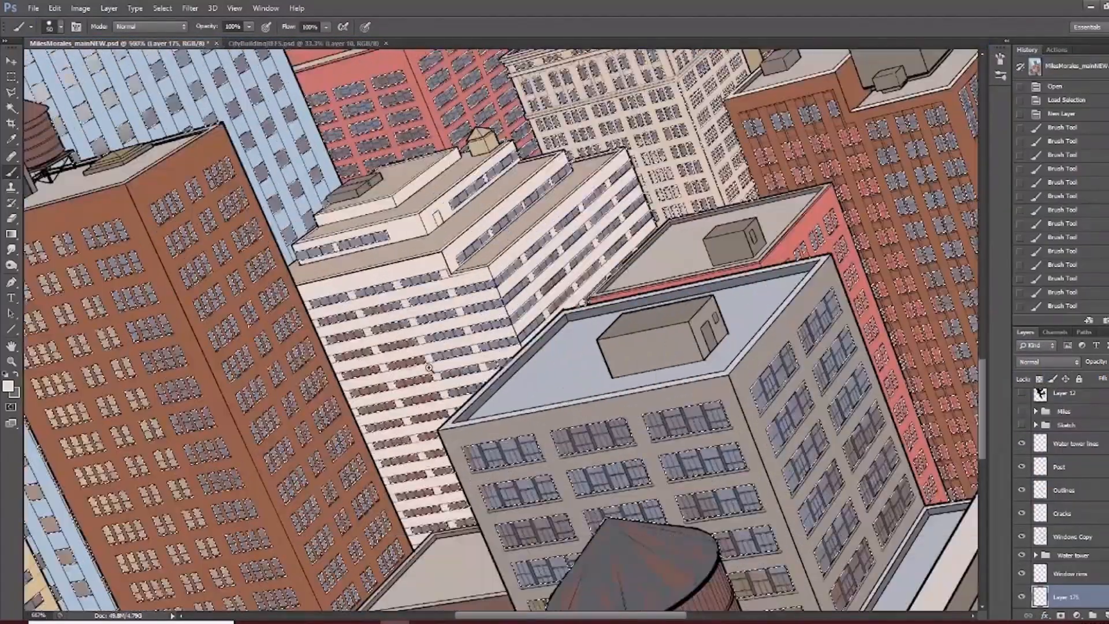
Using a smaller brush, paint pale blinds over panes in the third window row of the grey building's front face.
key(bracketleft)
key(bracketleft)
key(bracketleft)
key(bracketleft)
key(bracketleft)
key(bracketleft)
key(bracketleft)
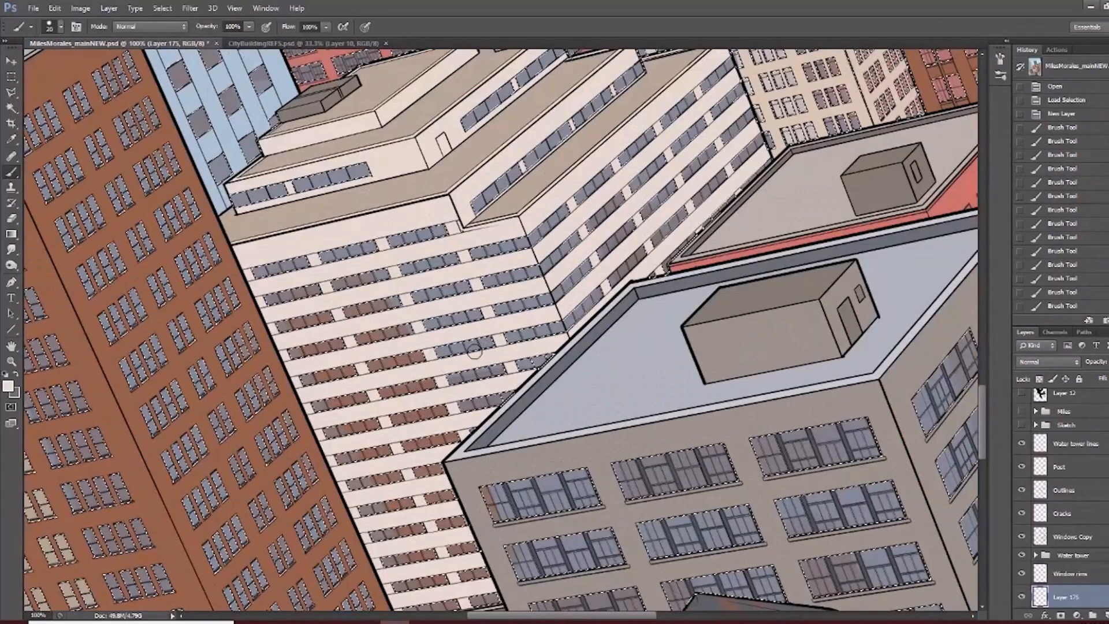
drag(596, 498, 477, 311)
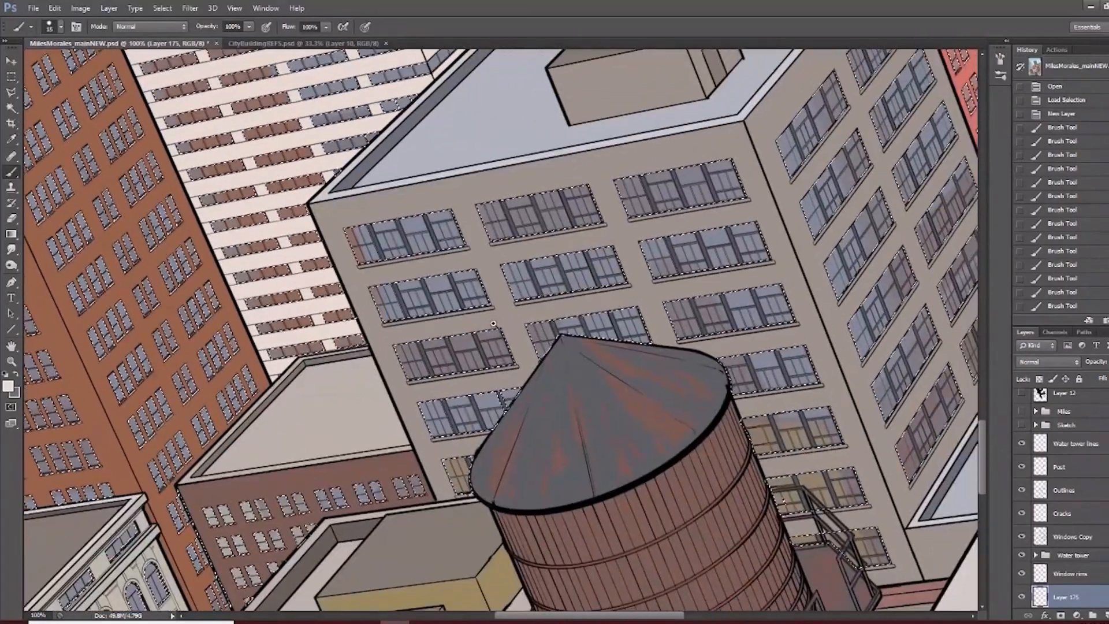
key(ctrl+plus)
key(ctrl+minus)
key(bracketright)
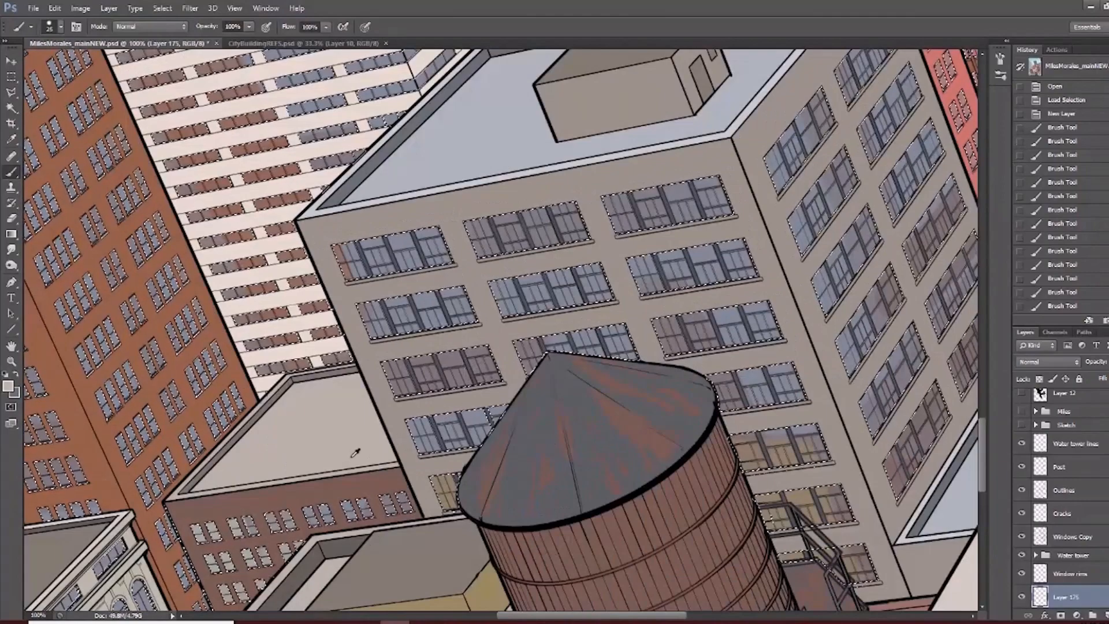
drag(397, 312, 437, 321)
key(ctrl+z)
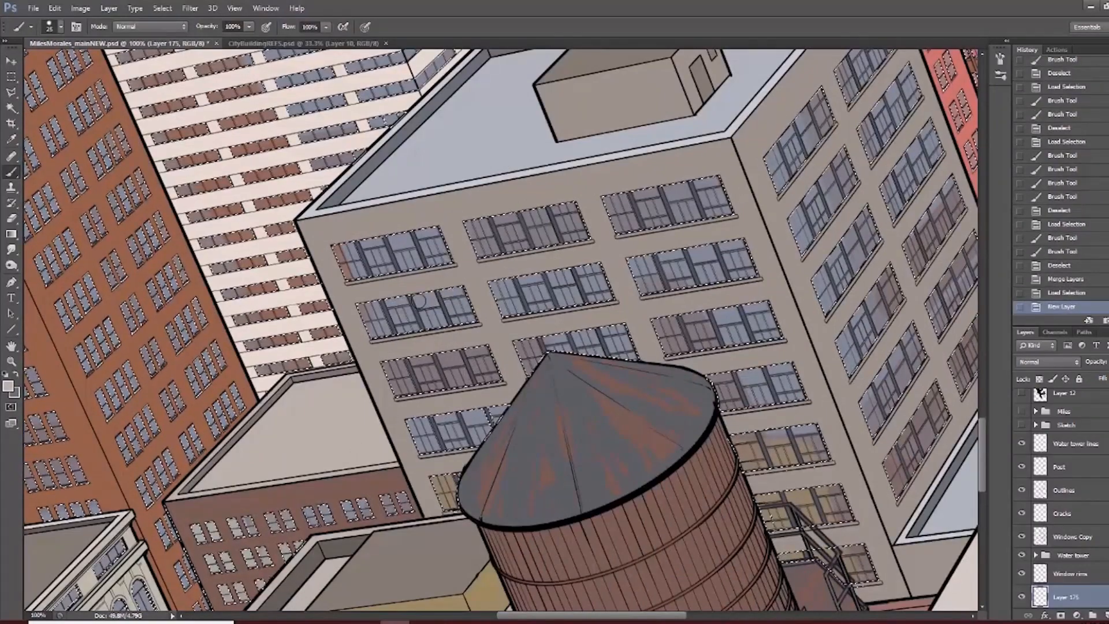
scroll(1086, 578, down, 3)
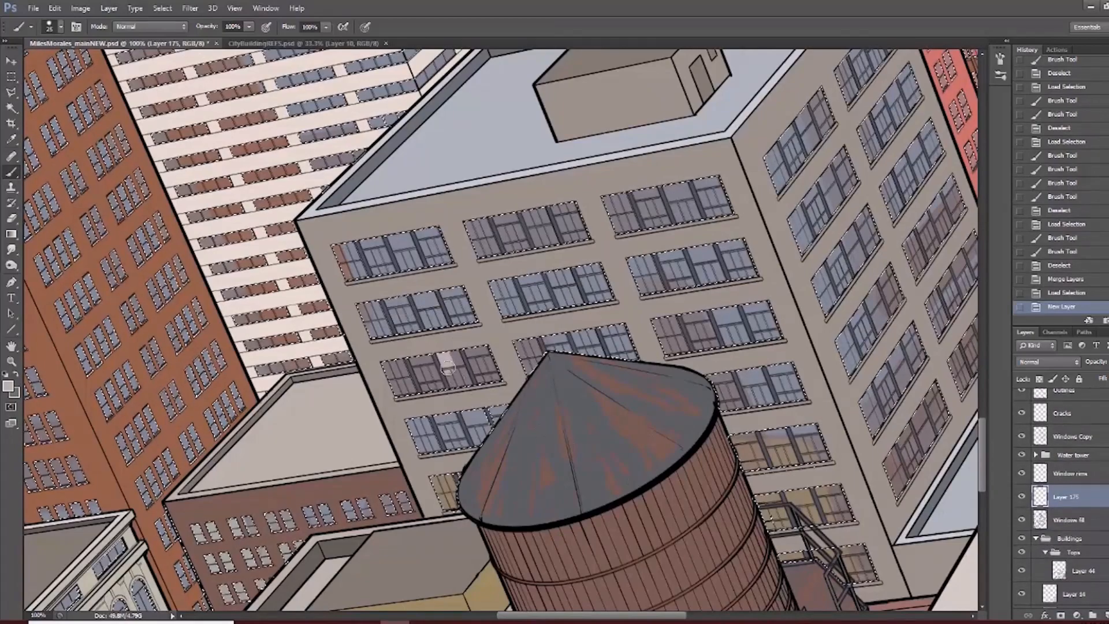
mouse_move(453, 358)
mouse_down()
mouse_move(448, 383)
mouse_move(458, 359)
mouse_move(443, 374)
mouse_move(500, 365)
mouse_move(483, 368)
mouse_move(474, 350)
mouse_move(507, 365)
mouse_up()
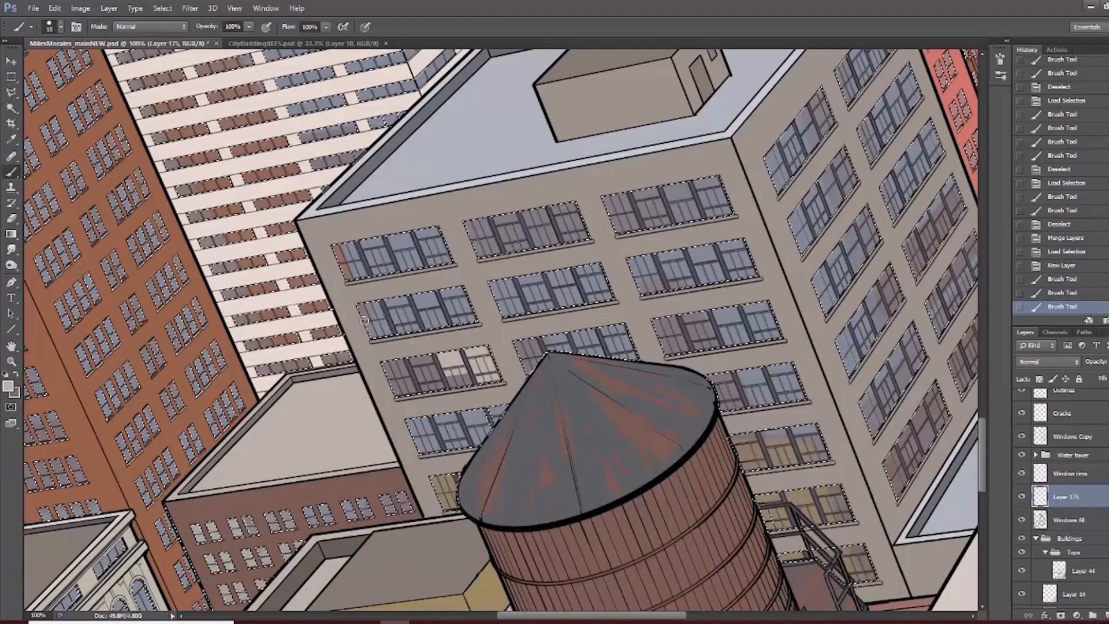
Paint pale blinds over scattered panes in the top two window rows of the grey building's front face.
mouse_move(372, 311)
mouse_down()
mouse_move(376, 321)
mouse_move(430, 323)
mouse_up()
drag(433, 296, 438, 325)
mouse_move(647, 260)
mouse_down()
mouse_move(634, 270)
mouse_move(647, 274)
mouse_up()
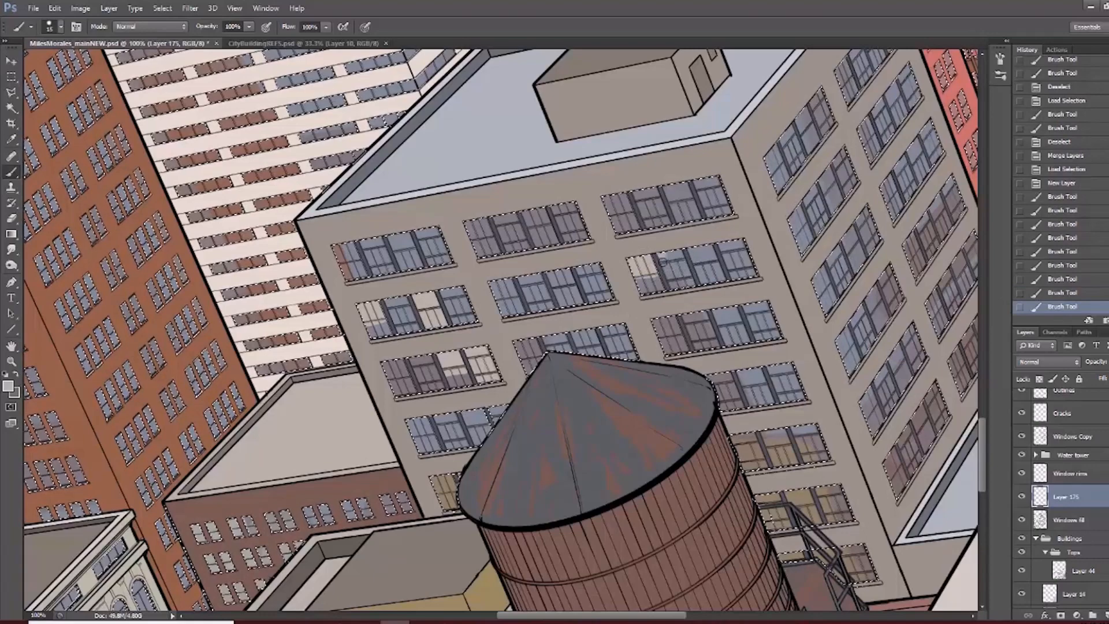
click(678, 252)
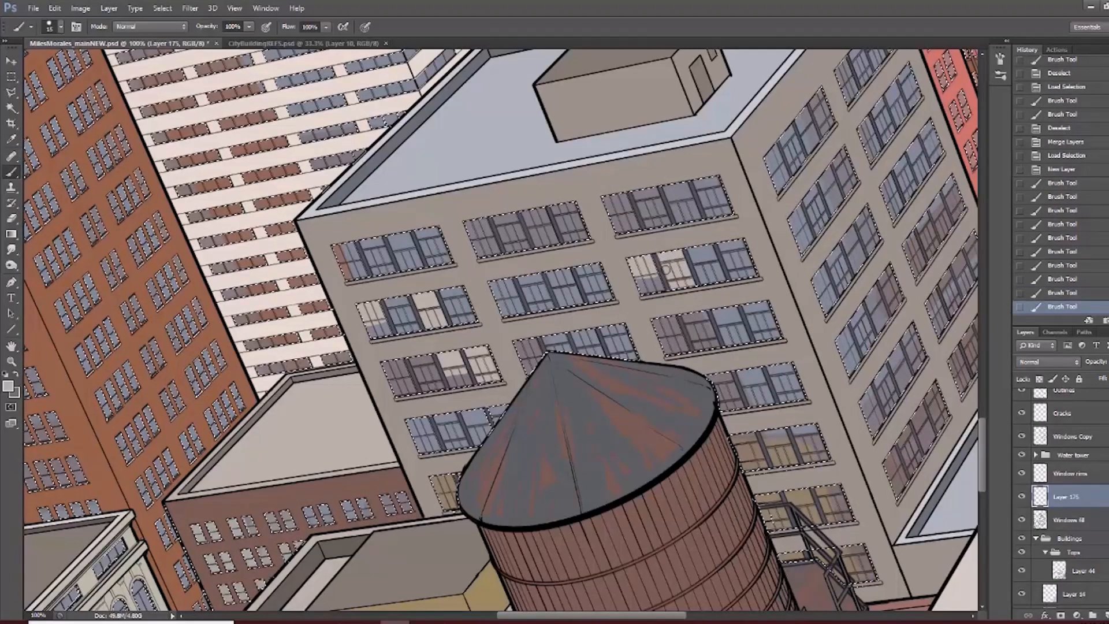
drag(601, 251, 562, 239)
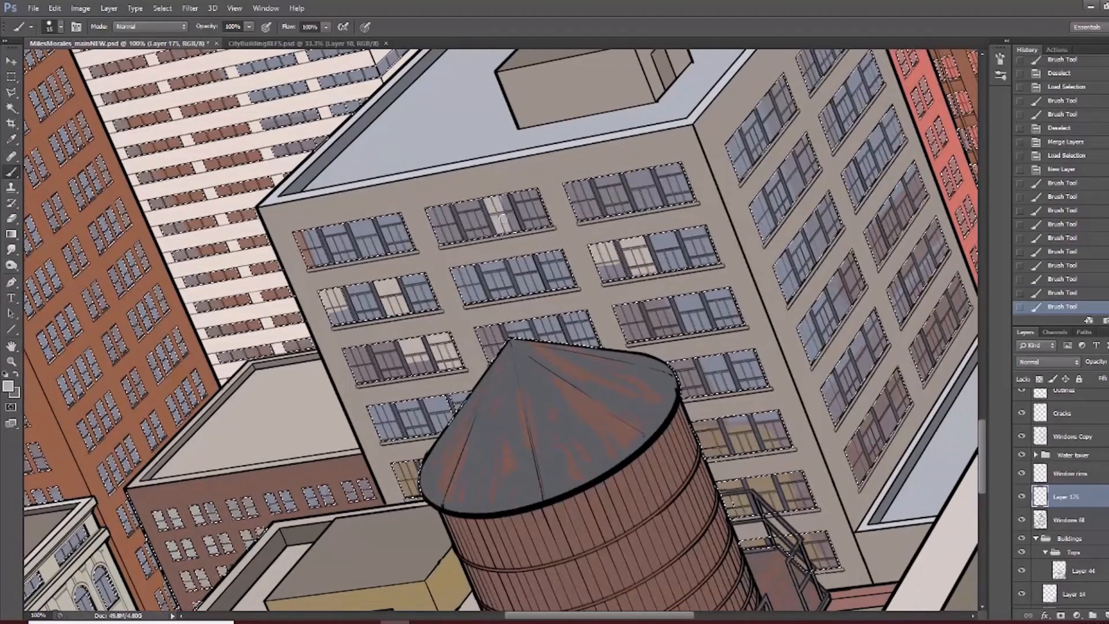
click(519, 227)
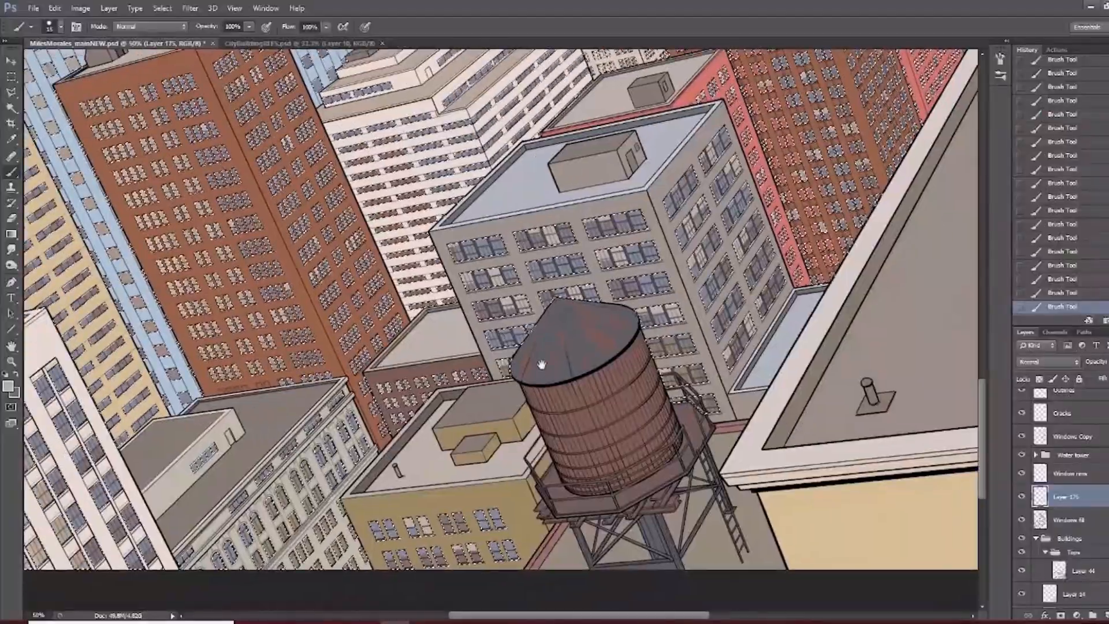
Examine the varied window and blind colours across the grey, white, brown and light-blue buildings.
drag(609, 307, 550, 417)
ctrl+click(574, 388)
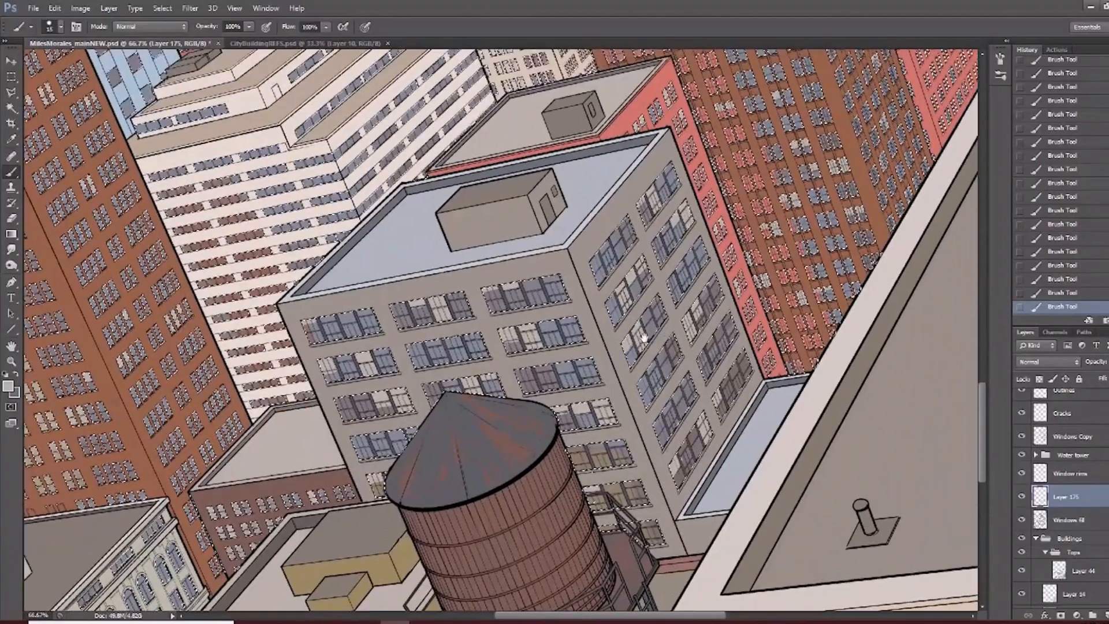
scroll(643, 336, up, 1)
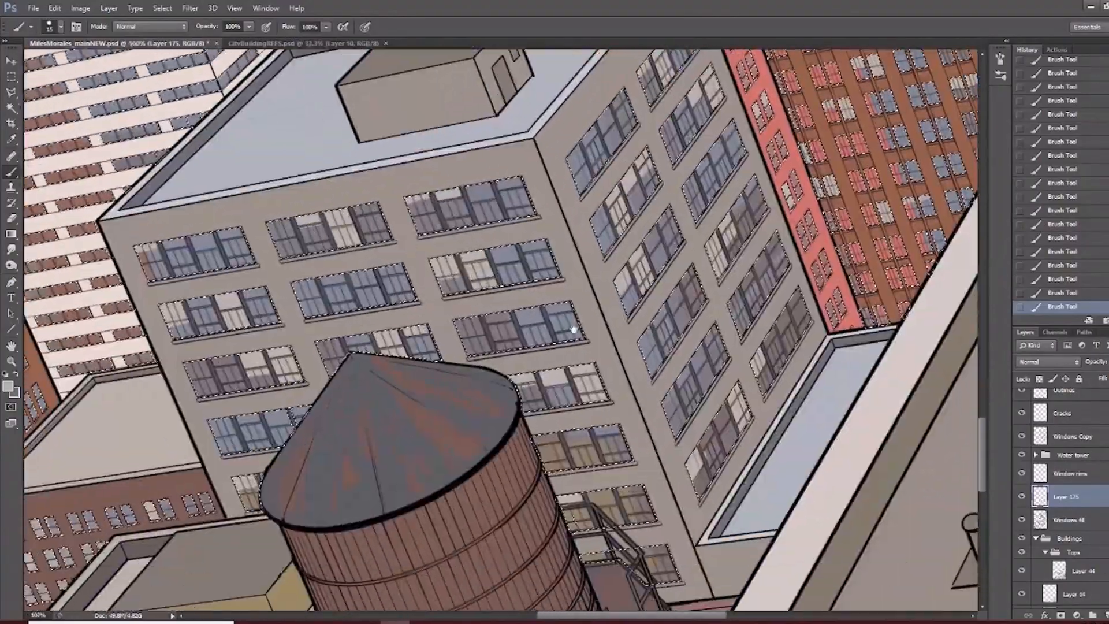
drag(688, 233, 478, 428)
drag(681, 178, 606, 417)
drag(219, 457, 577, 349)
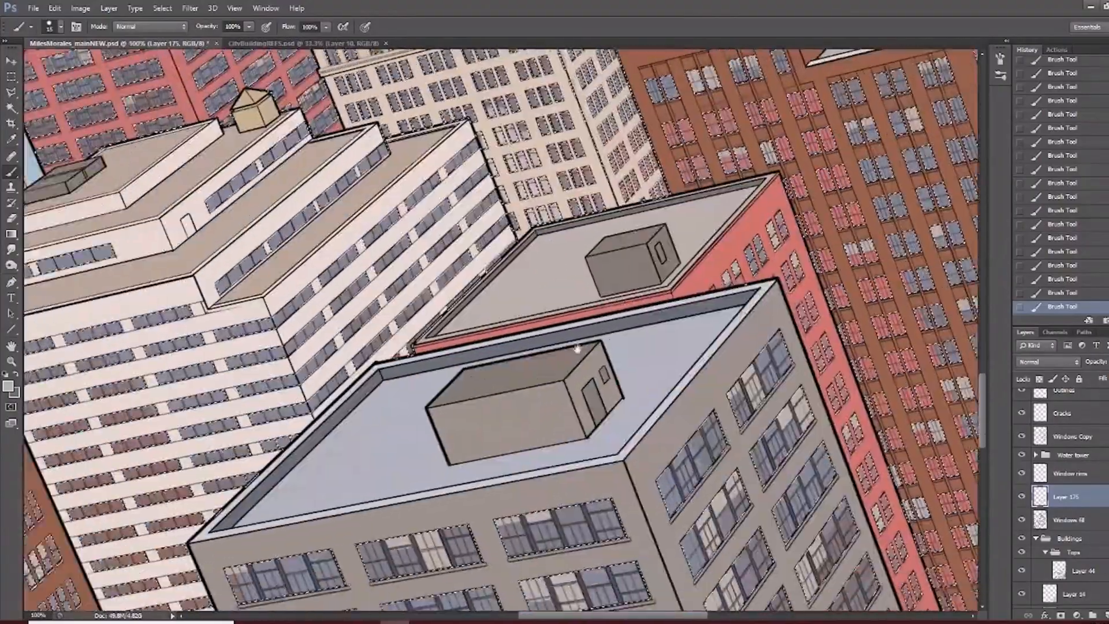
drag(408, 393, 667, 297)
scroll(465, 317, down, 1)
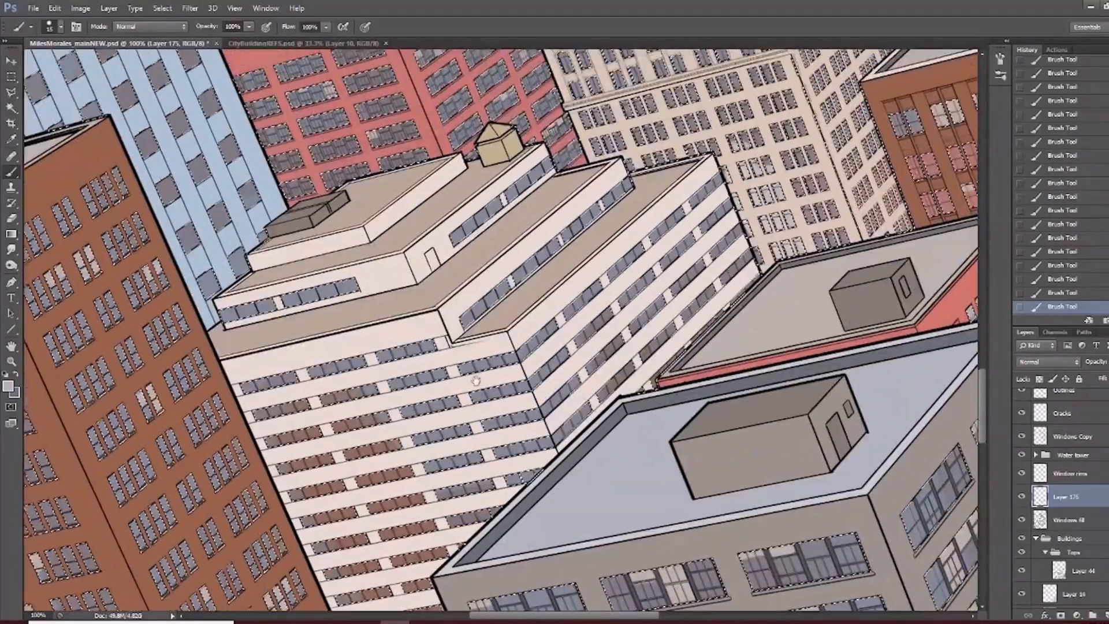
scroll(455, 335, up, 1)
scroll(455, 335, down, 1)
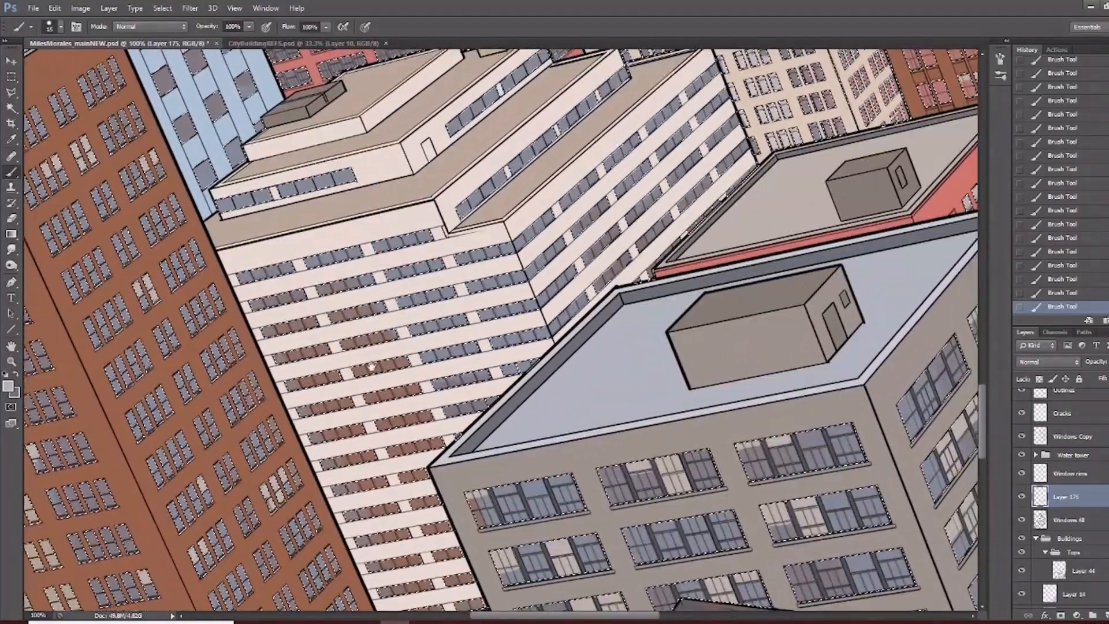
scroll(502, 266, up, 1)
scroll(502, 288, down, 1)
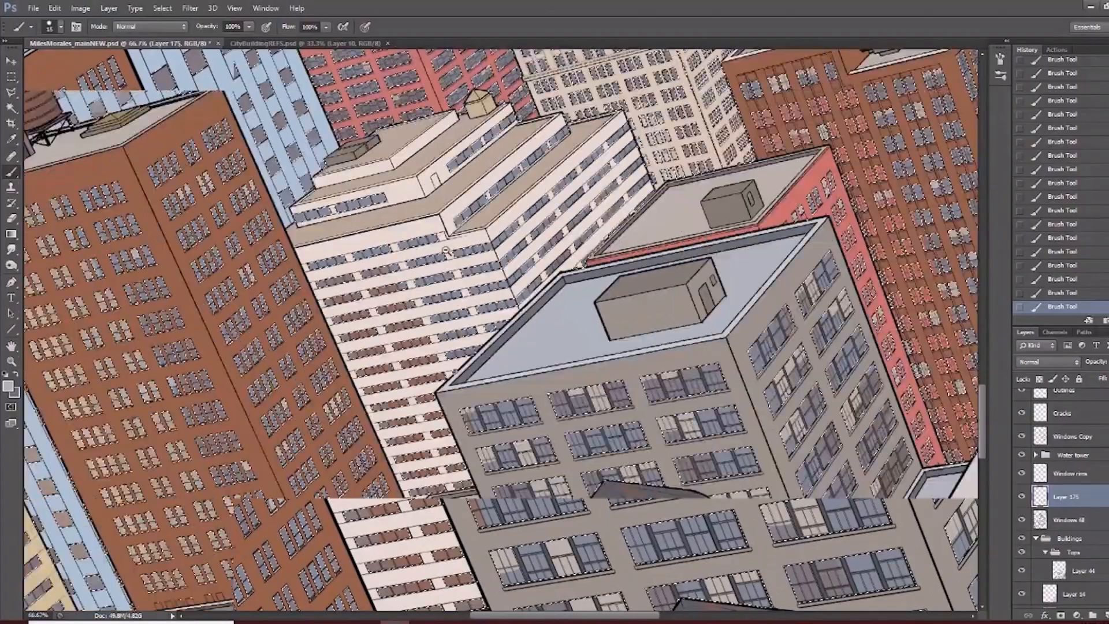
drag(227, 146, 303, 235)
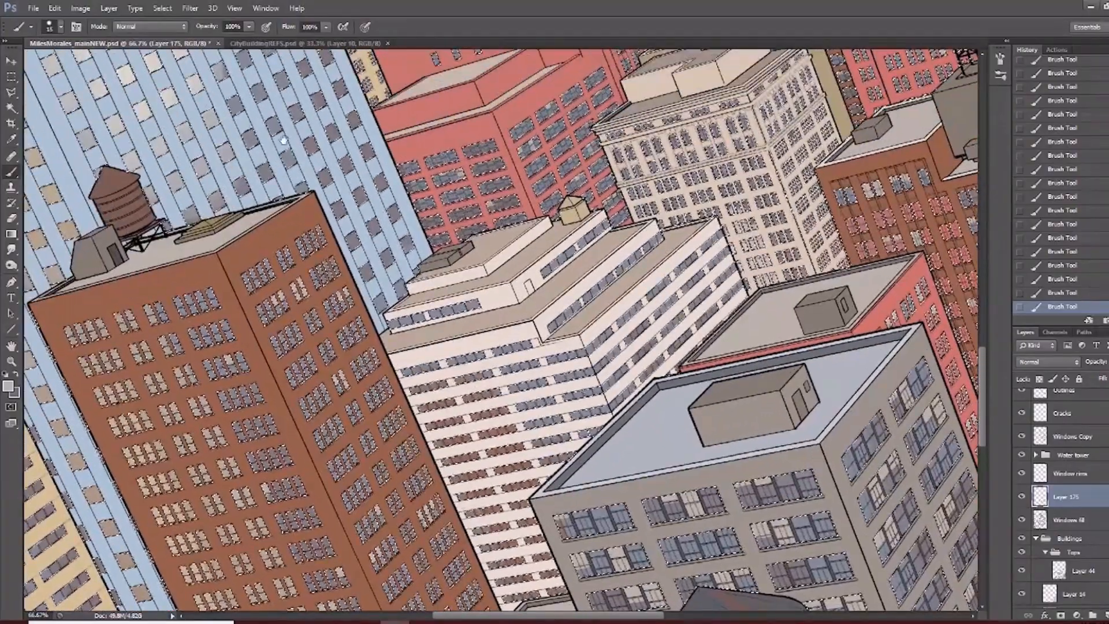
drag(282, 148, 446, 489)
drag(411, 389, 672, 499)
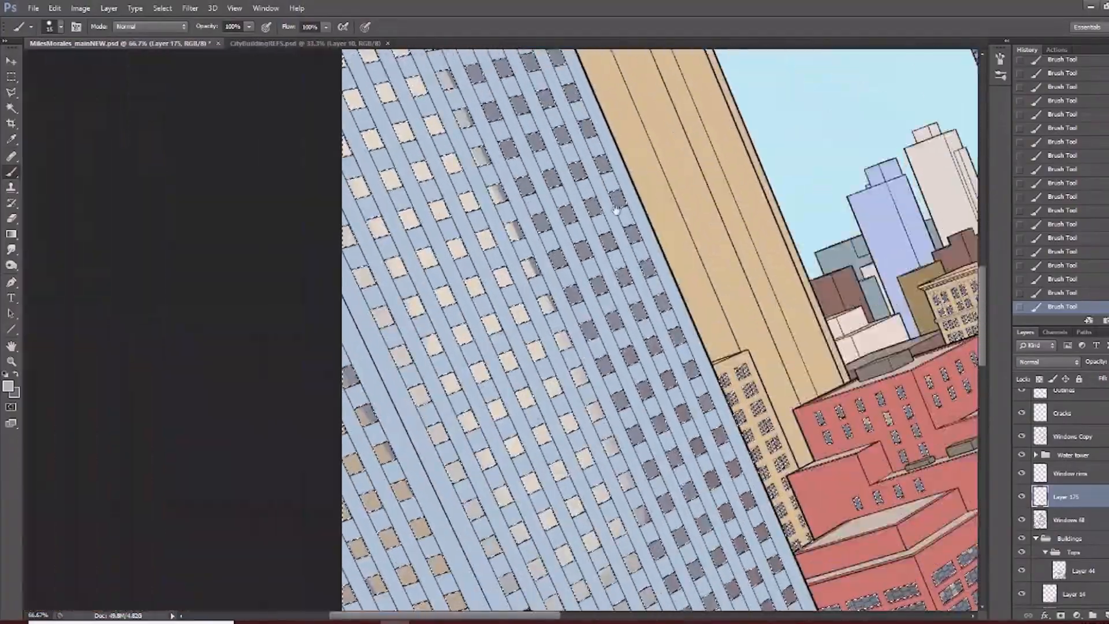
drag(713, 412, 418, 372)
scroll(733, 381, right, 10)
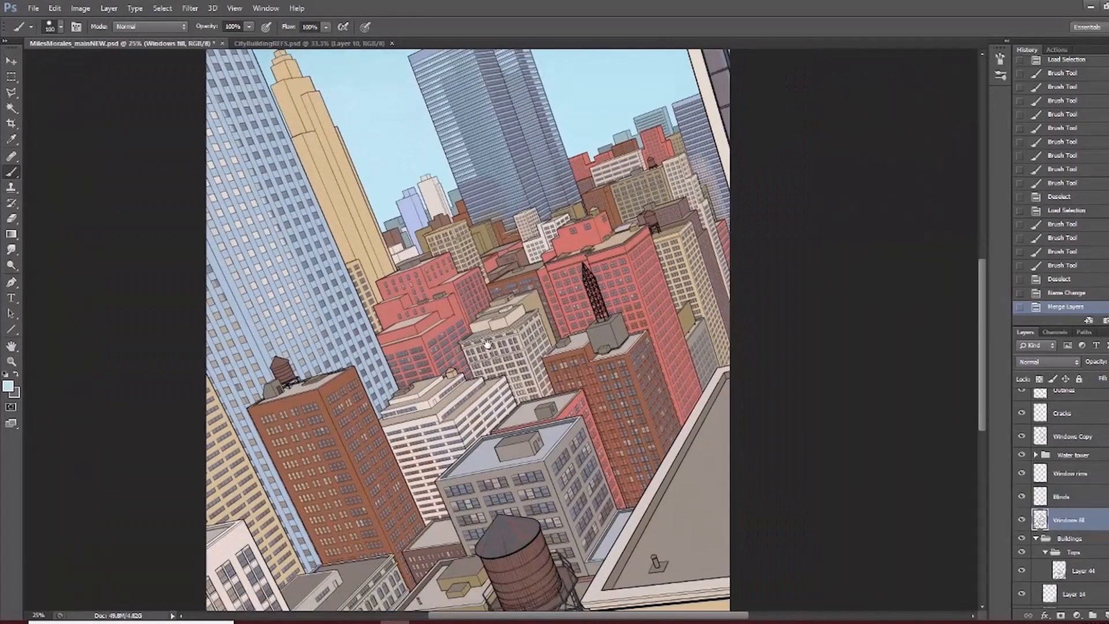
Load Layer 16 as a selection to check which part of the cityscape it covers.
drag(487, 394, 501, 342)
scroll(528, 404, up, 1)
drag(514, 408, 531, 430)
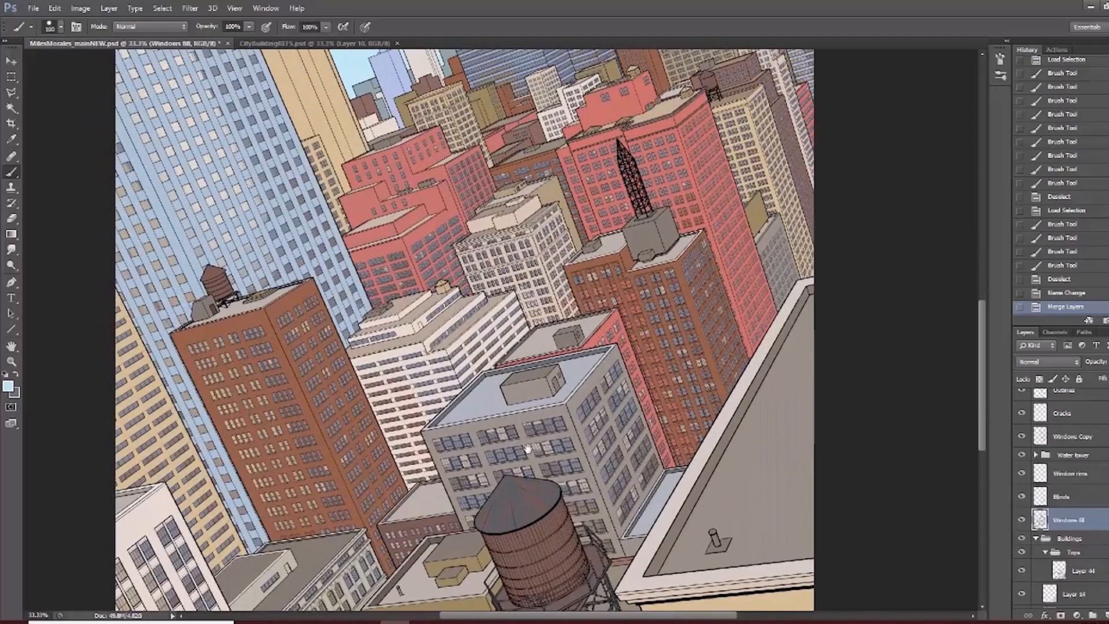
click(11, 93)
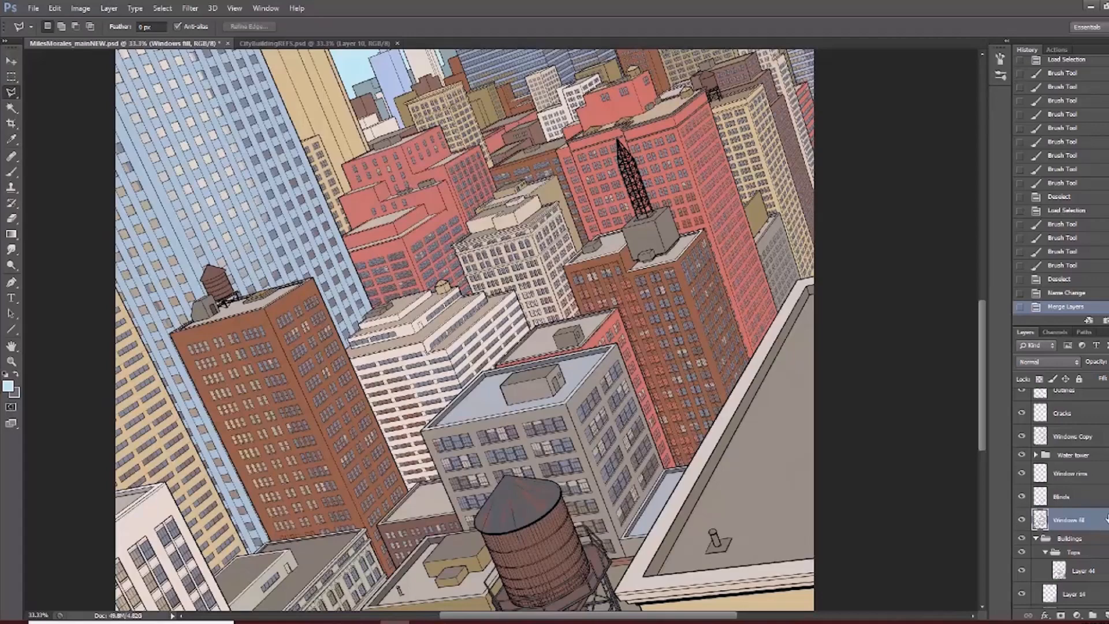
scroll(1086, 497, down, 3)
click(1050, 460)
ctrl+click(1050, 461)
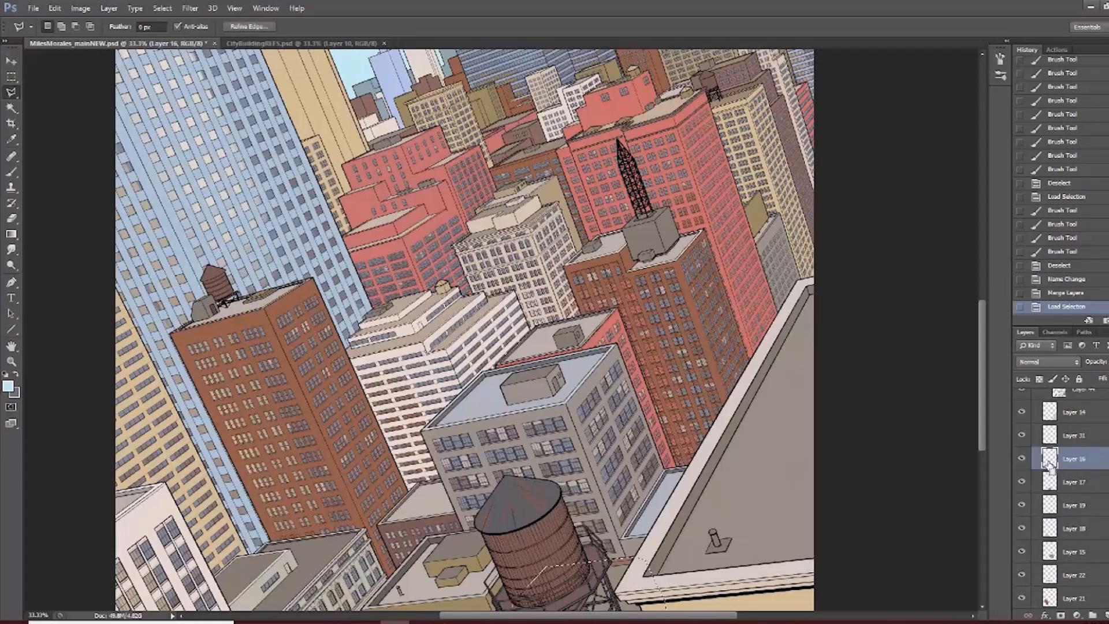
drag(692, 446, 635, 234)
drag(456, 276, 471, 403)
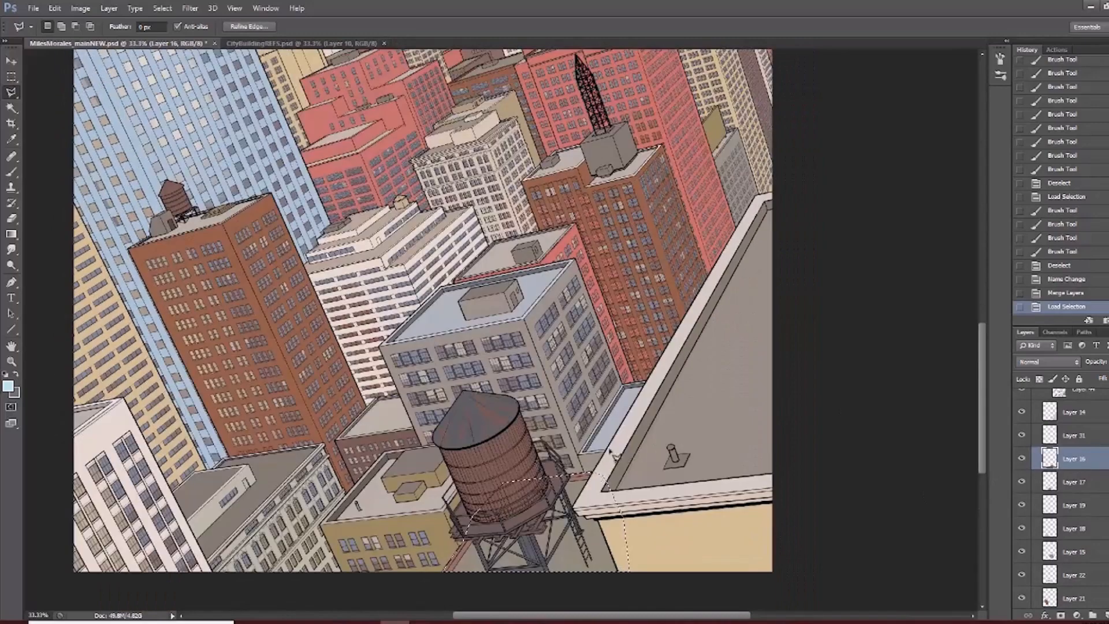
drag(459, 409, 518, 403)
scroll(1052, 456, up, 2)
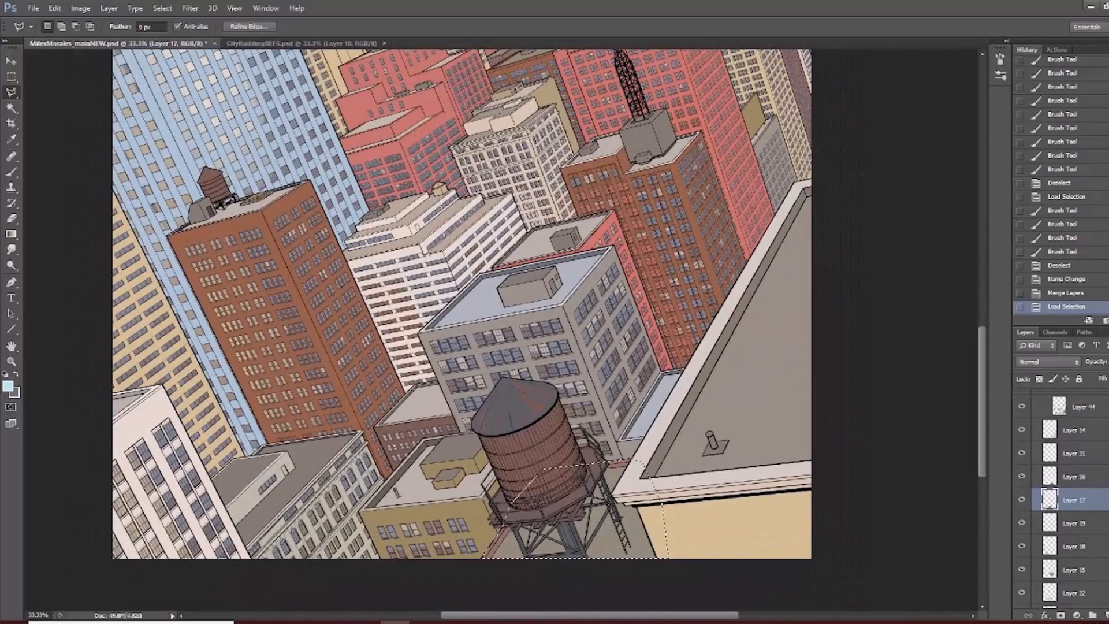
Make Layer 14 active, load its outline to identify the tan wall beneath the foreground roof, and clear the selection.
click(1053, 454)
ctrl+click(1052, 455)
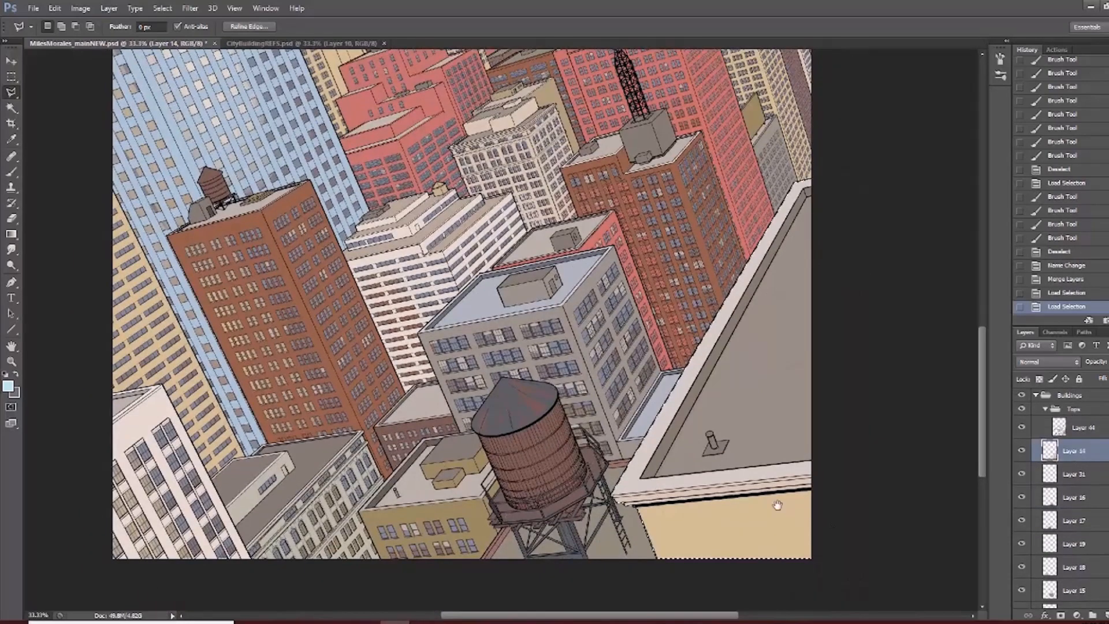
drag(776, 503, 681, 407)
key(ctrl+d)
Darken the lower part of the tan wall with the Burn tool, using a 1200 px brush, Highlights range and 50% exposure.
key(shift+o)
click(32, 283)
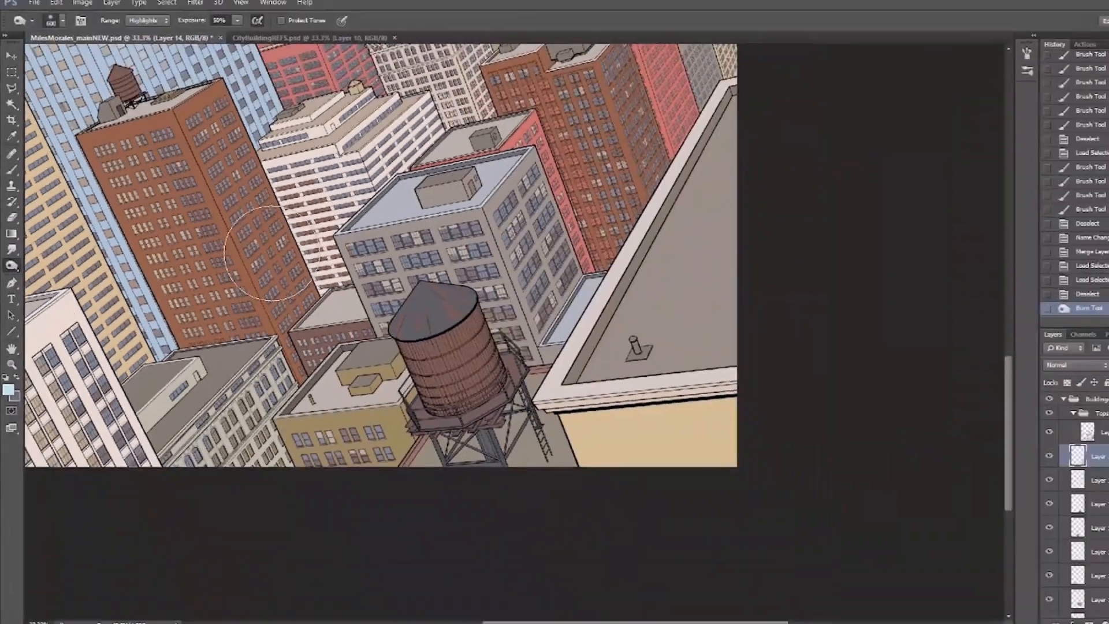
key(bracketright)
key(bracketright)
key(bracketright)
key(bracketright)
key(bracketright)
key(bracketright)
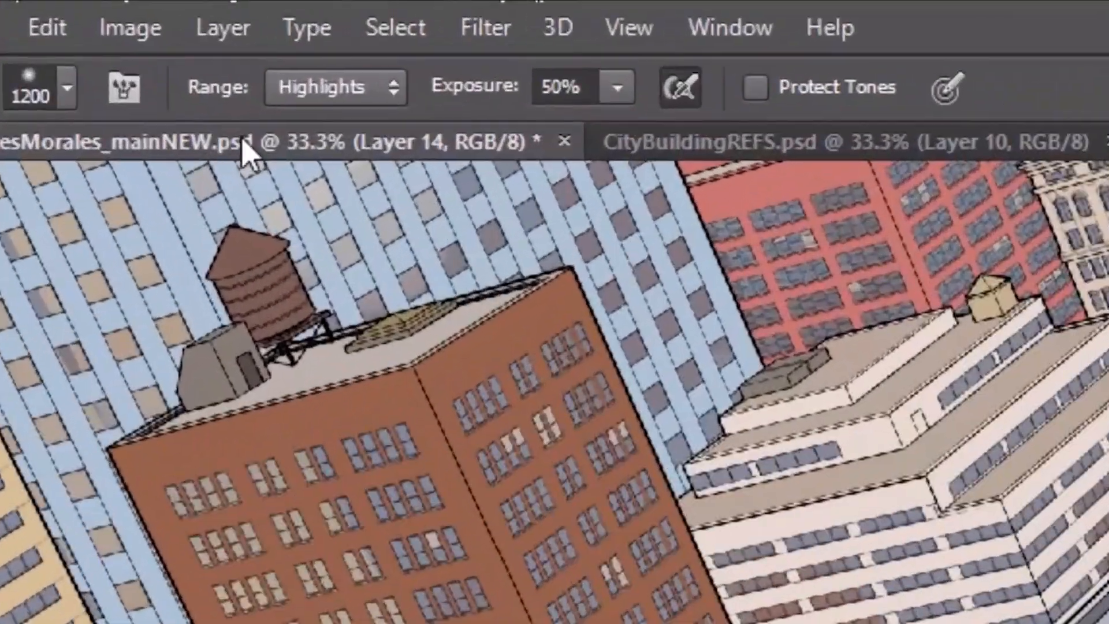
click(144, 26)
click(363, 218)
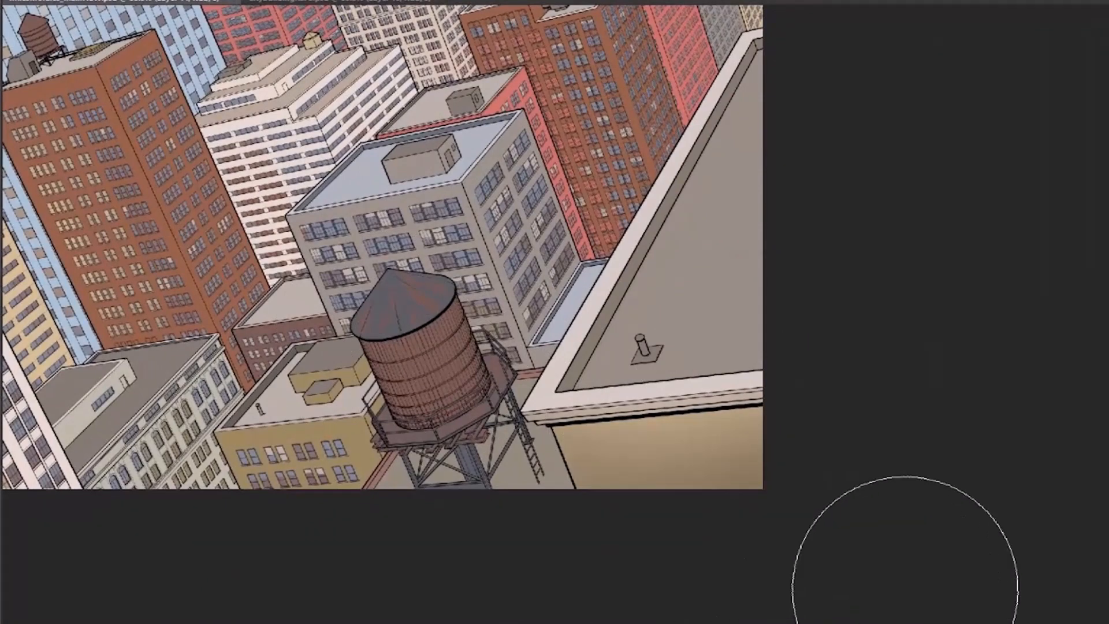
drag(855, 447, 1008, 512)
mouse_move(621, 437)
mouse_down()
mouse_move(653, 391)
mouse_move(627, 431)
mouse_up()
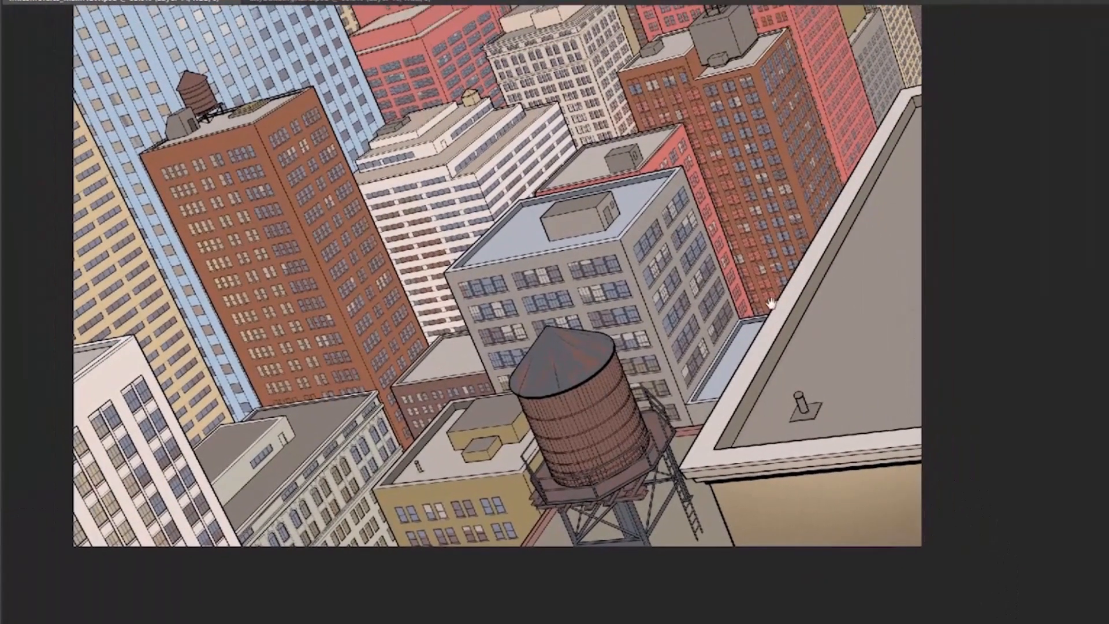
Burn a darker gradient into the lower part of the olive-yellow building's front beside the water tower, using a smaller brush.
drag(645, 387, 677, 338)
drag(820, 395, 805, 452)
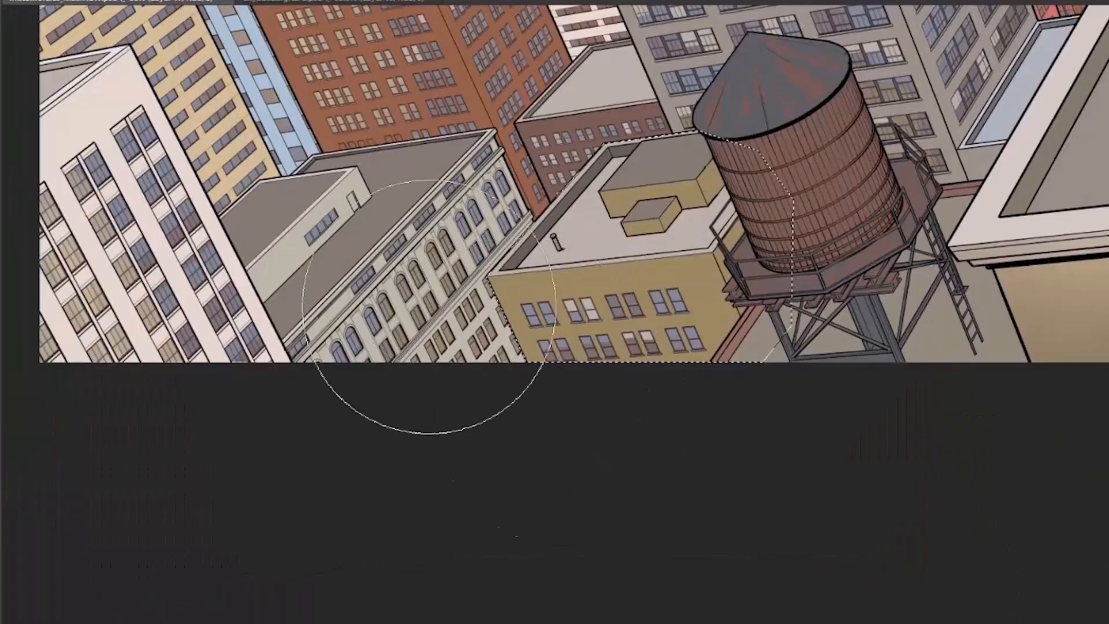
drag(430, 307, 744, 87)
key(ctrl+d)
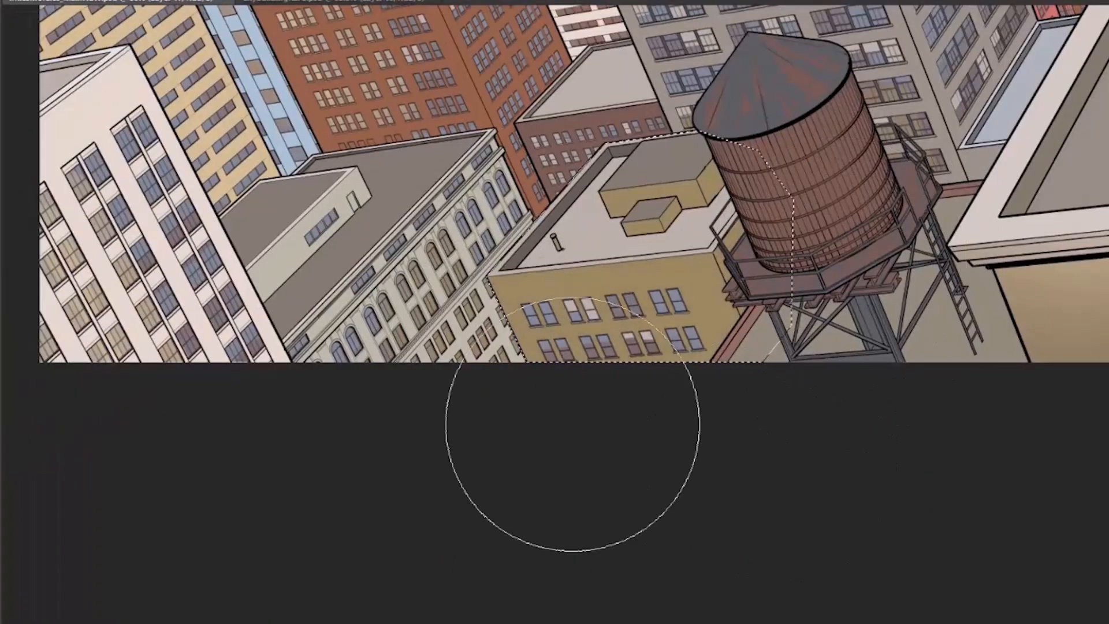
key([)
key([)
drag(746, 390, 604, 508)
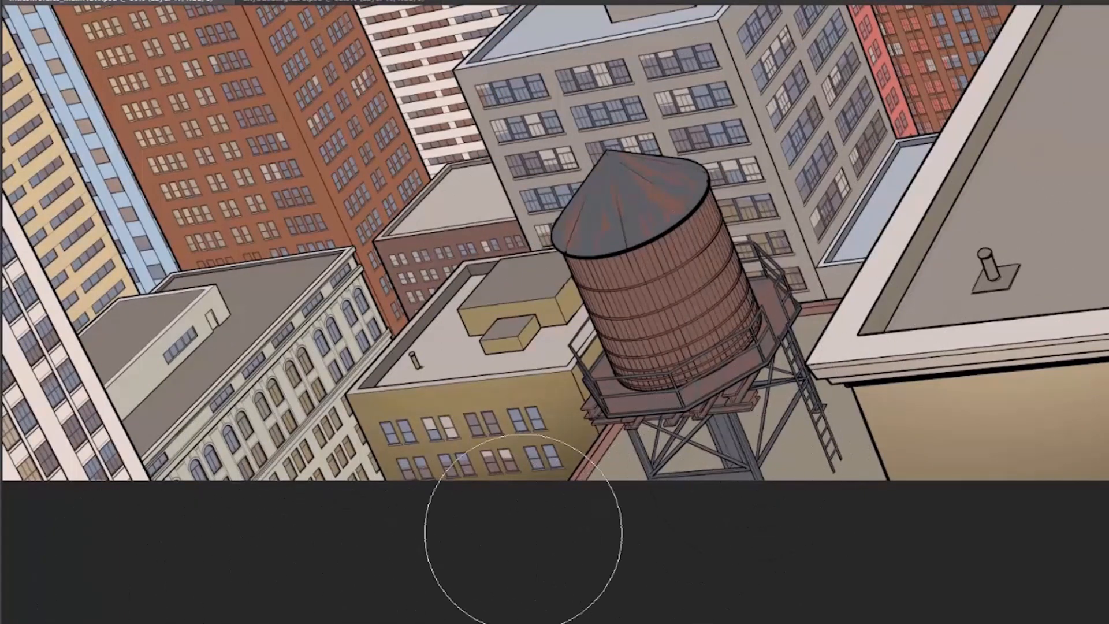
drag(669, 317, 857, 373)
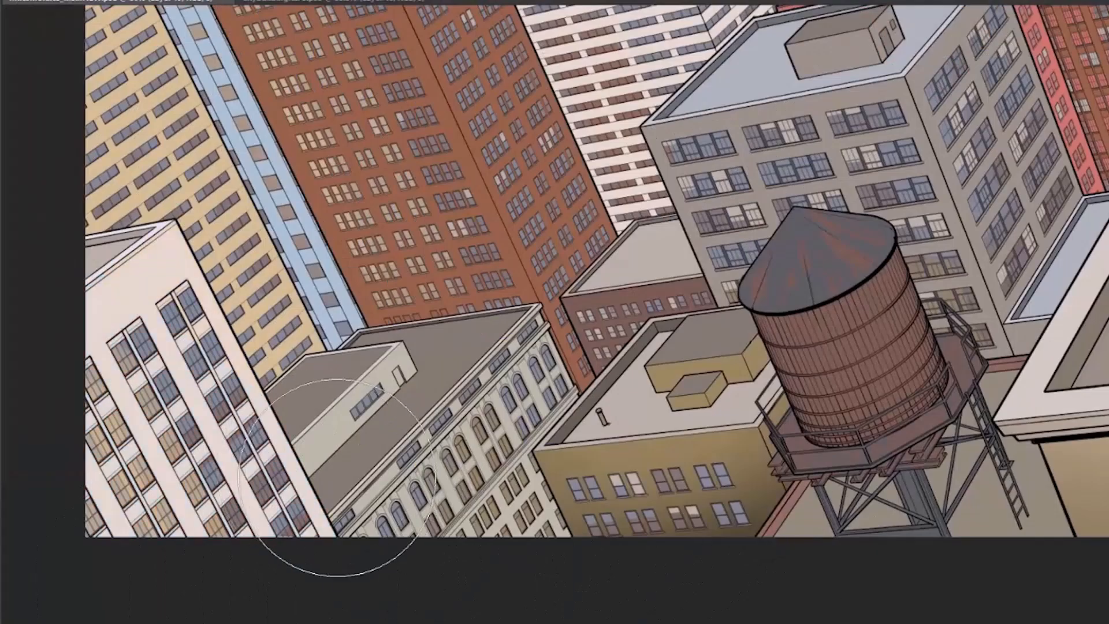
drag(339, 535, 455, 456)
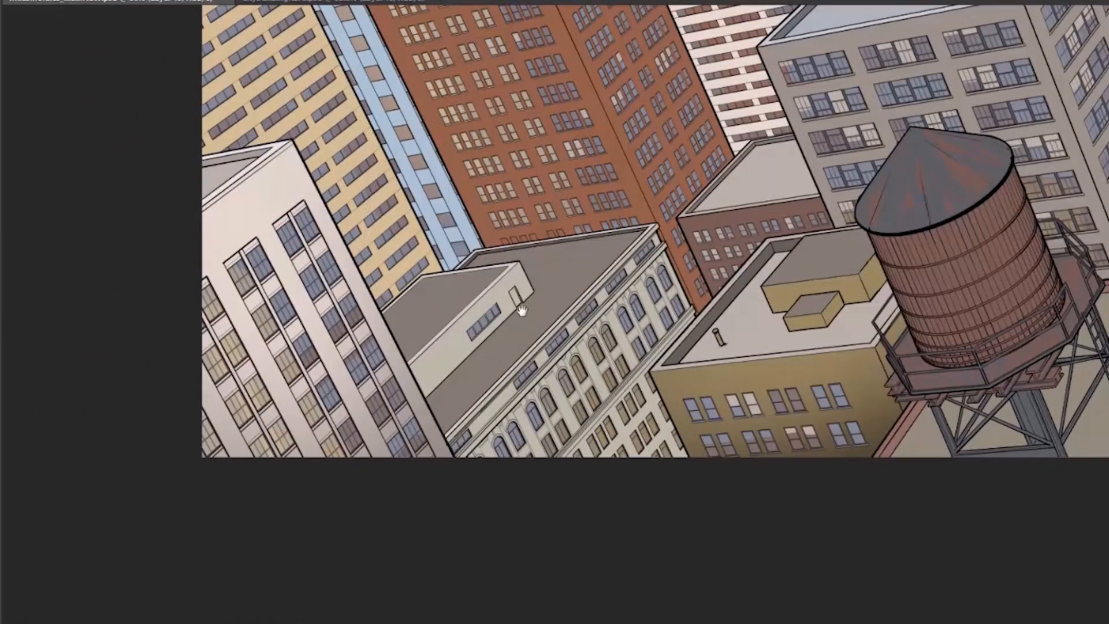
drag(601, 433, 633, 470)
drag(706, 290, 649, 396)
drag(719, 362, 597, 437)
drag(835, 480, 802, 406)
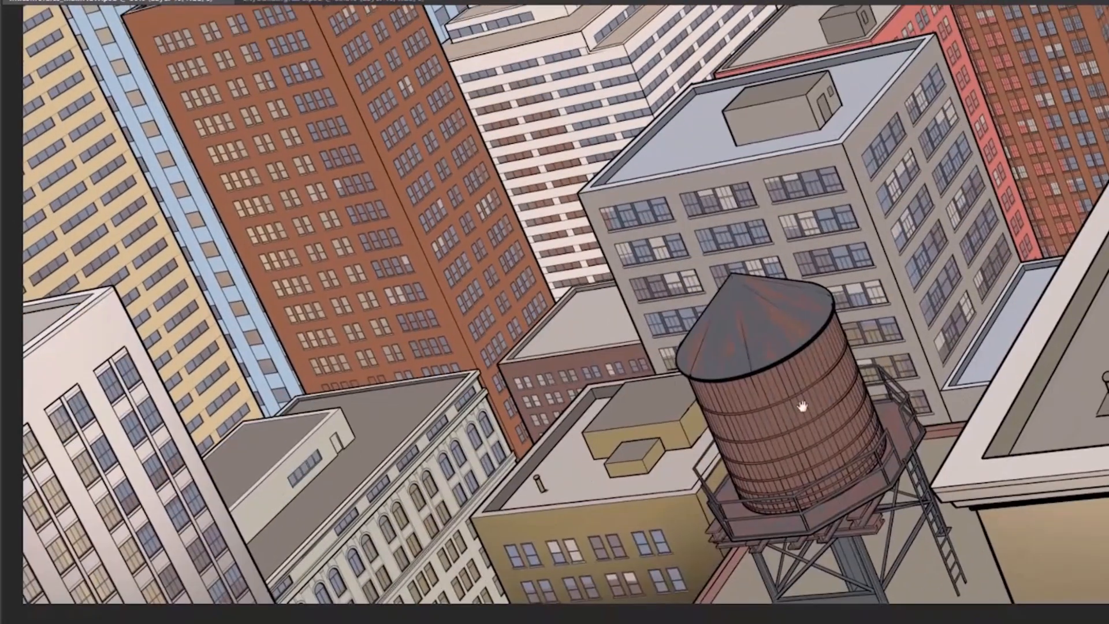
Review the shading across the whole cityscape and switch to the Polygonal Lasso tool.
key(ctrl+0)
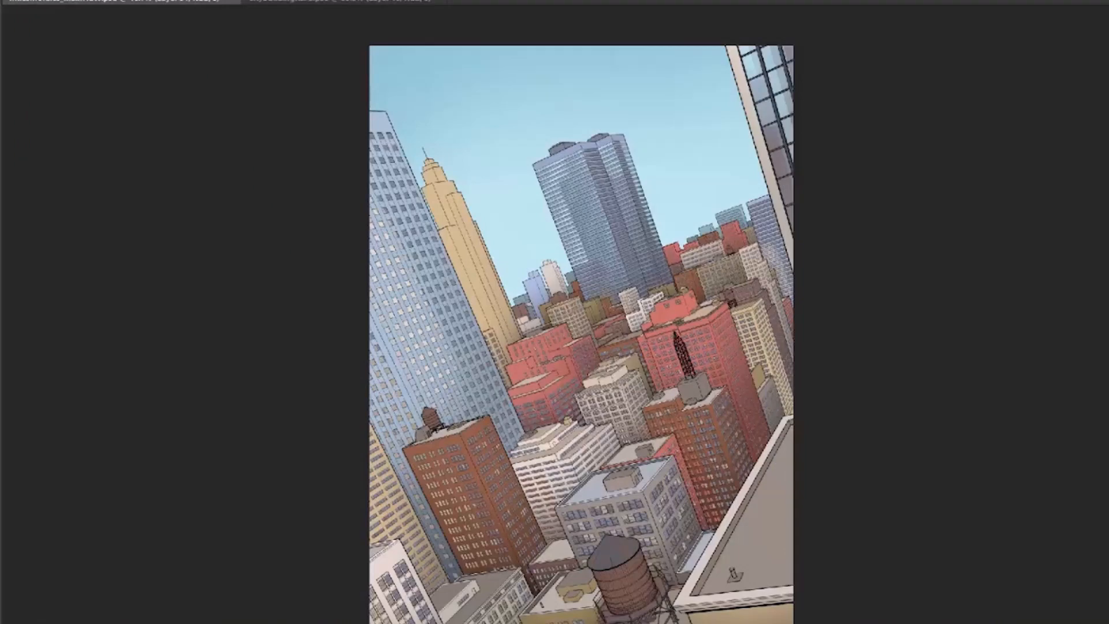
drag(710, 484, 758, 467)
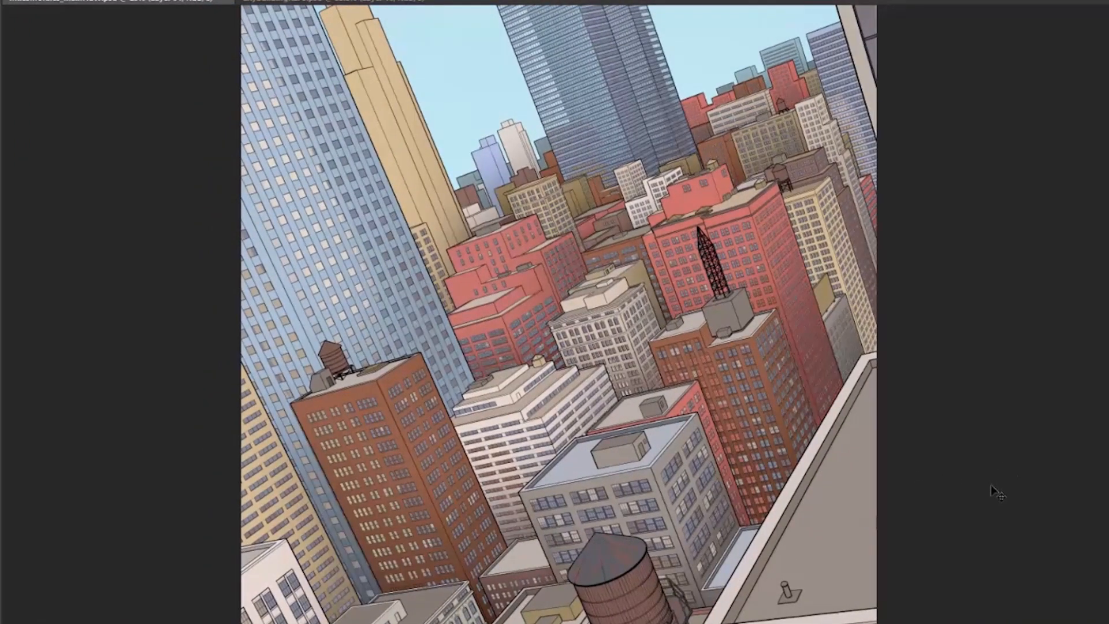
scroll(630, 494, up, 1)
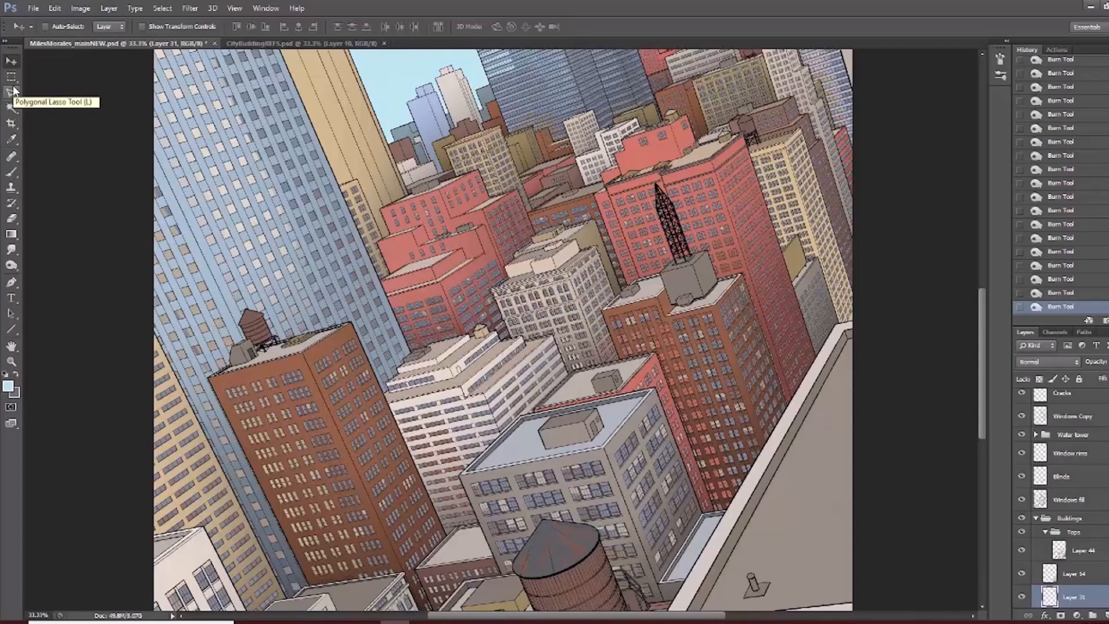
scroll(543, 449, down, 3)
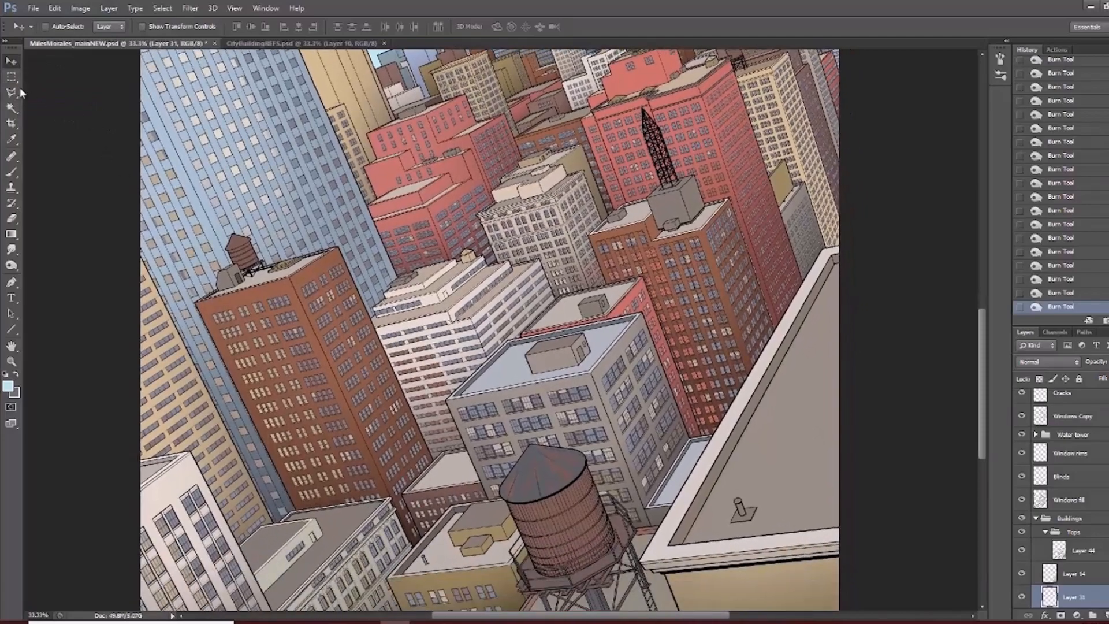
click(11, 92)
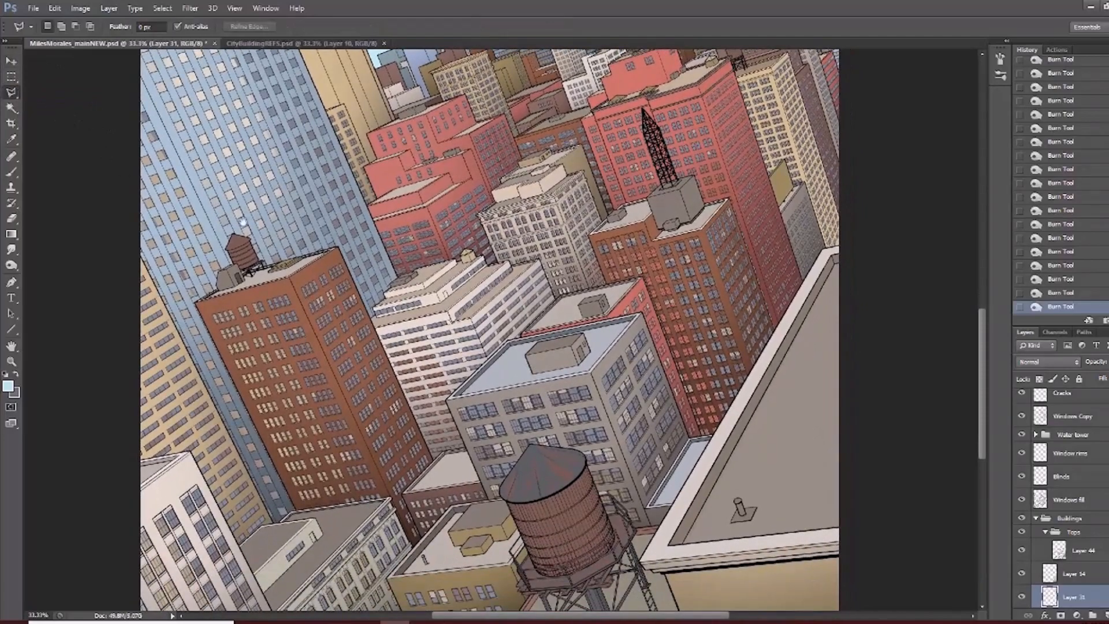
scroll(489, 512, down, 1)
scroll(487, 488, up, 4)
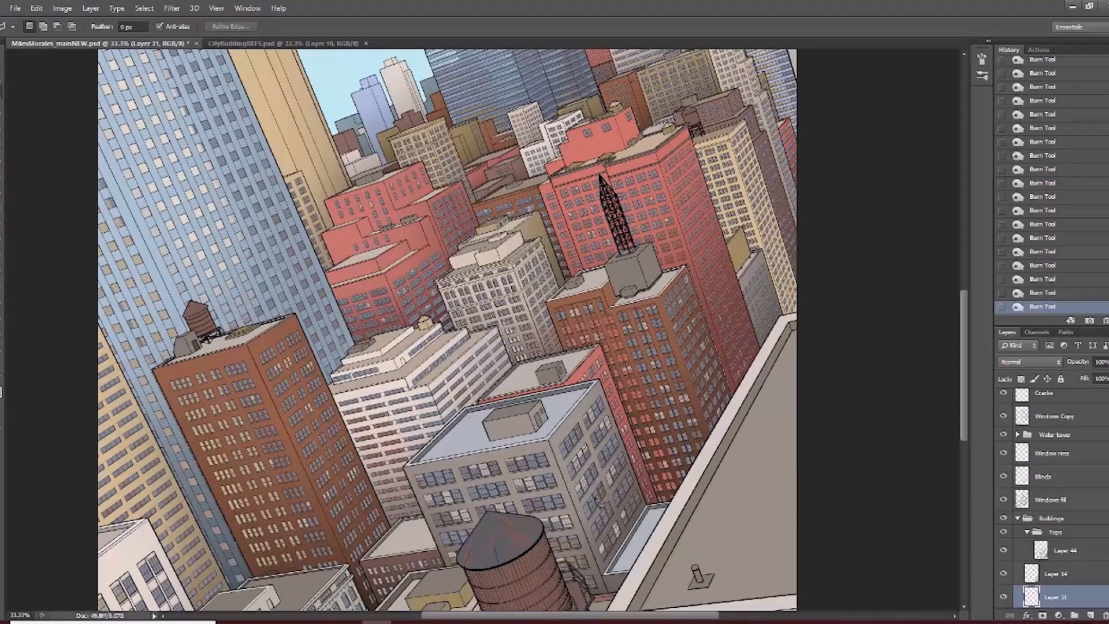
scroll(593, 494, up, 2)
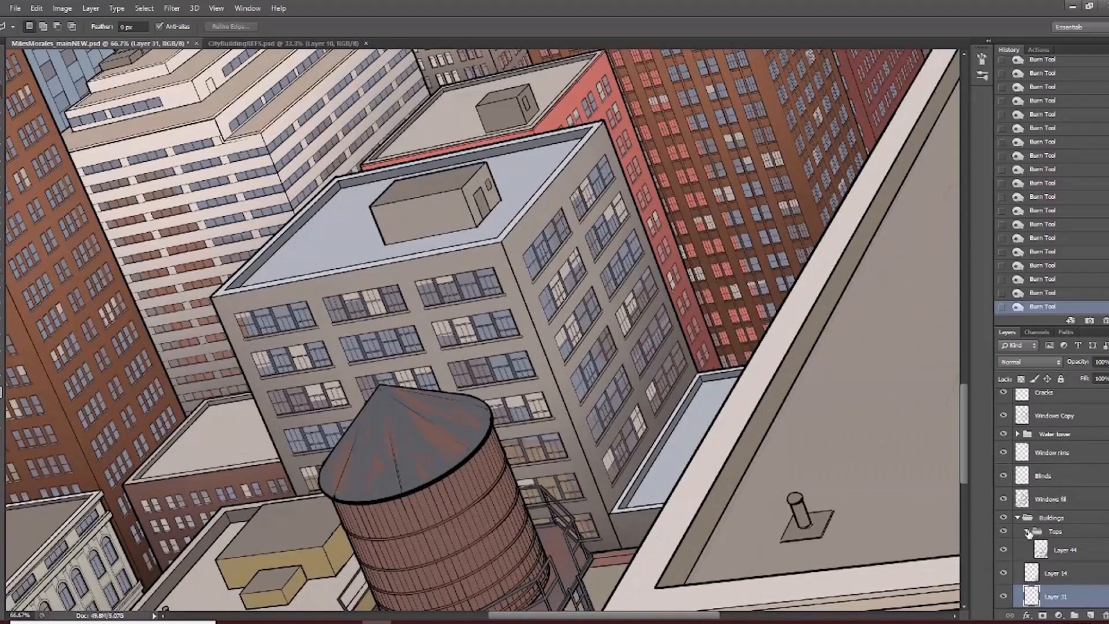
Collapse the Tops and Buildings groups and make the Cracks layer active.
click(1027, 532)
click(1019, 518)
click(1069, 518)
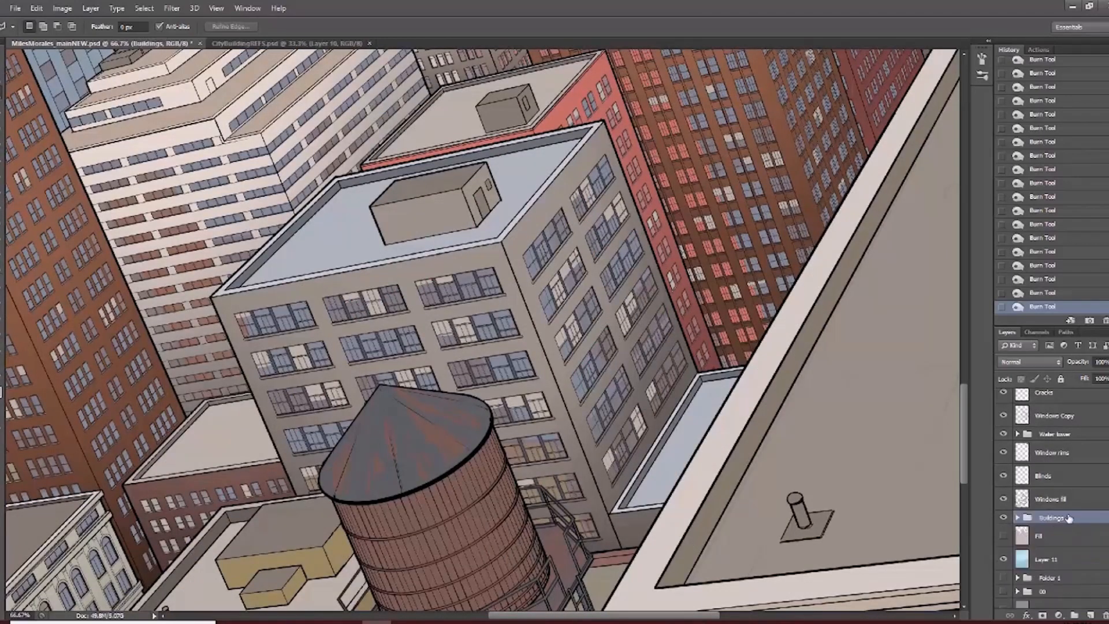
scroll(1060, 478, up, 4)
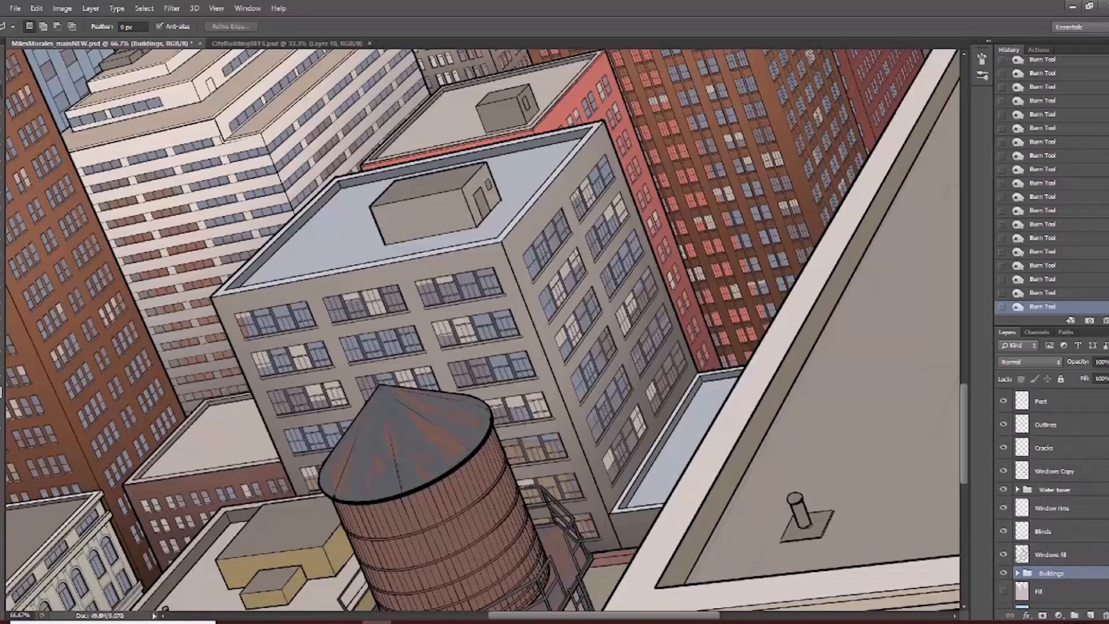
click(1050, 456)
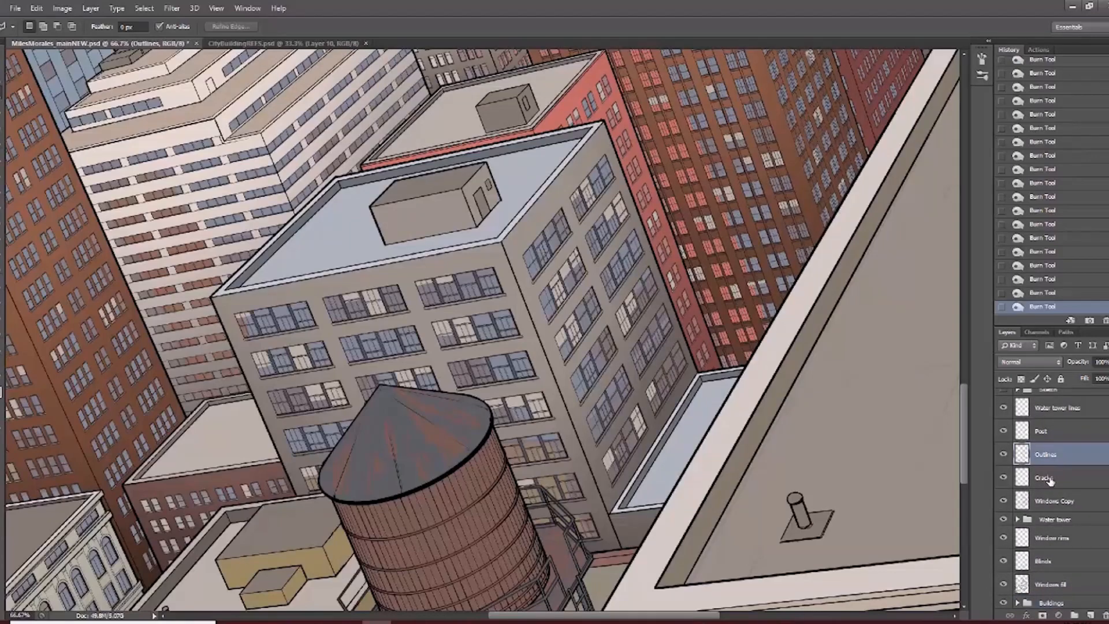
click(1051, 479)
click(1048, 461)
click(1062, 480)
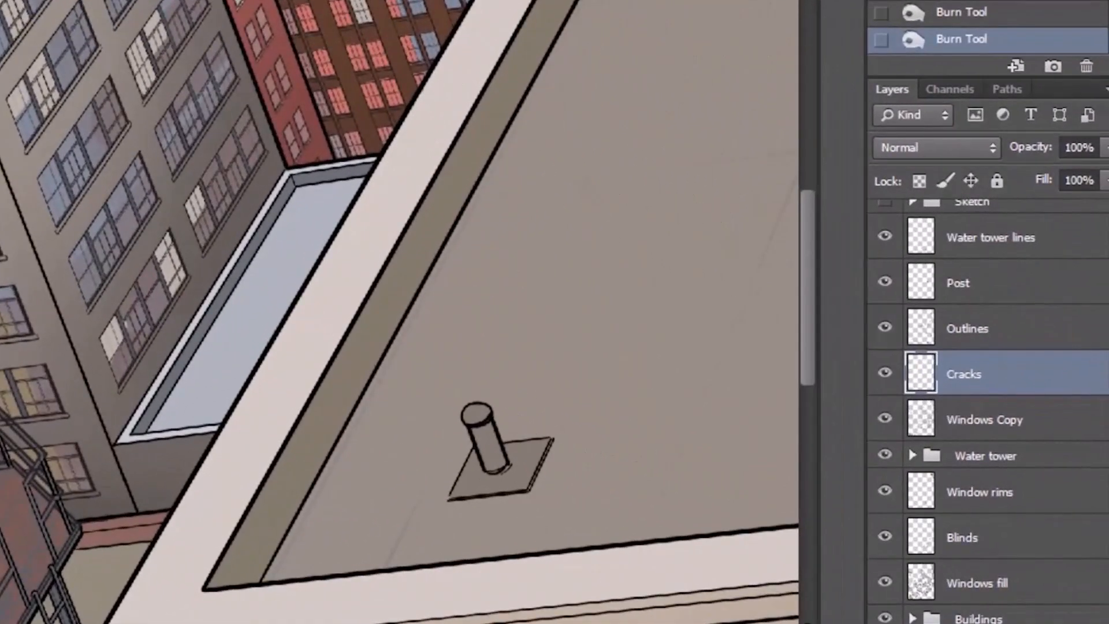
Add a new layer directly above Cracks, name it Darken, and set its blend mode to Multiply.
key(ctrl+shift+alt+n)
double_click(982, 374)
text(D)
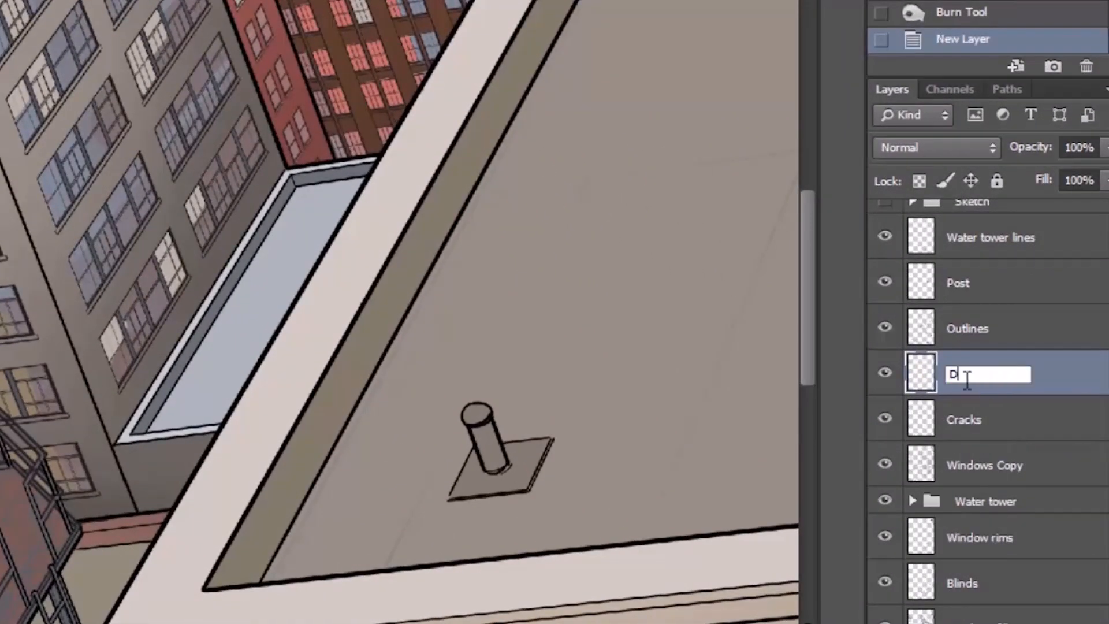
text(arken)
key(Return)
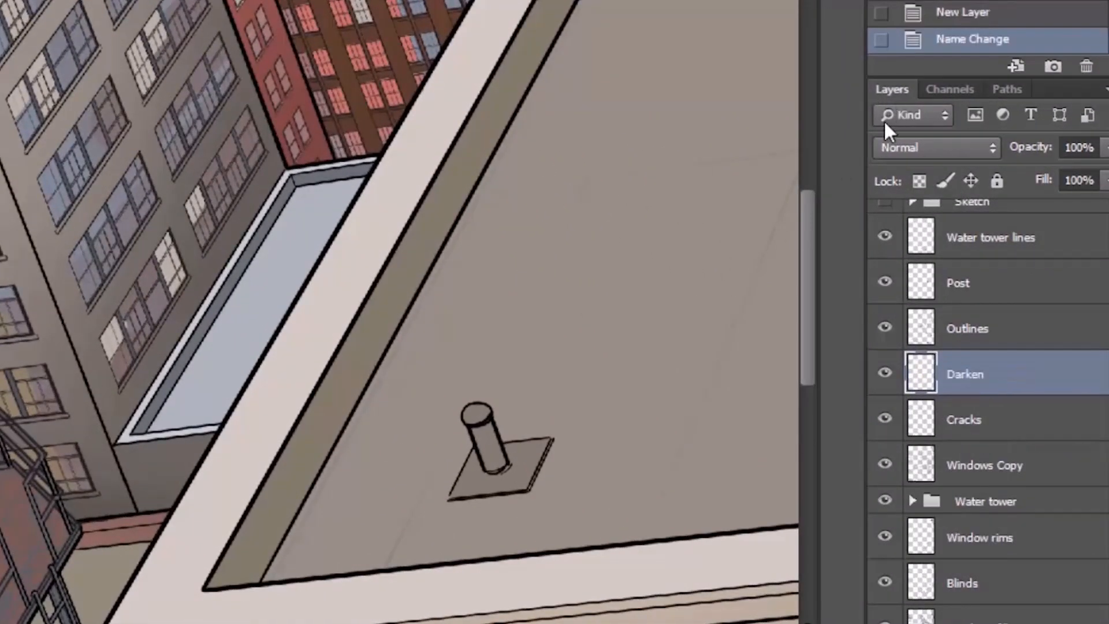
click(936, 147)
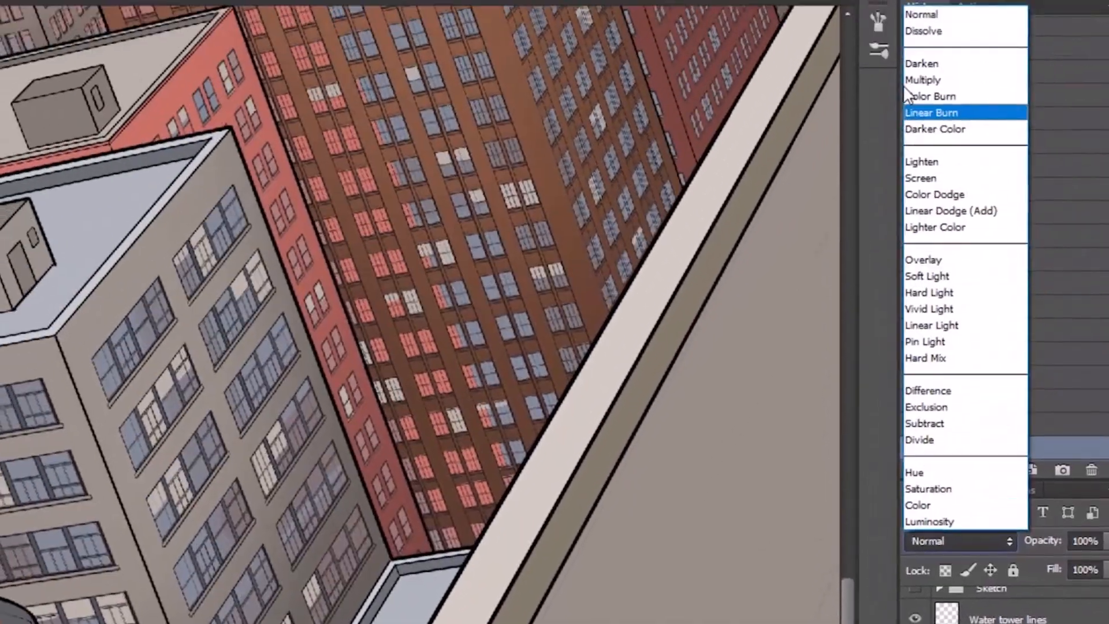
click(921, 81)
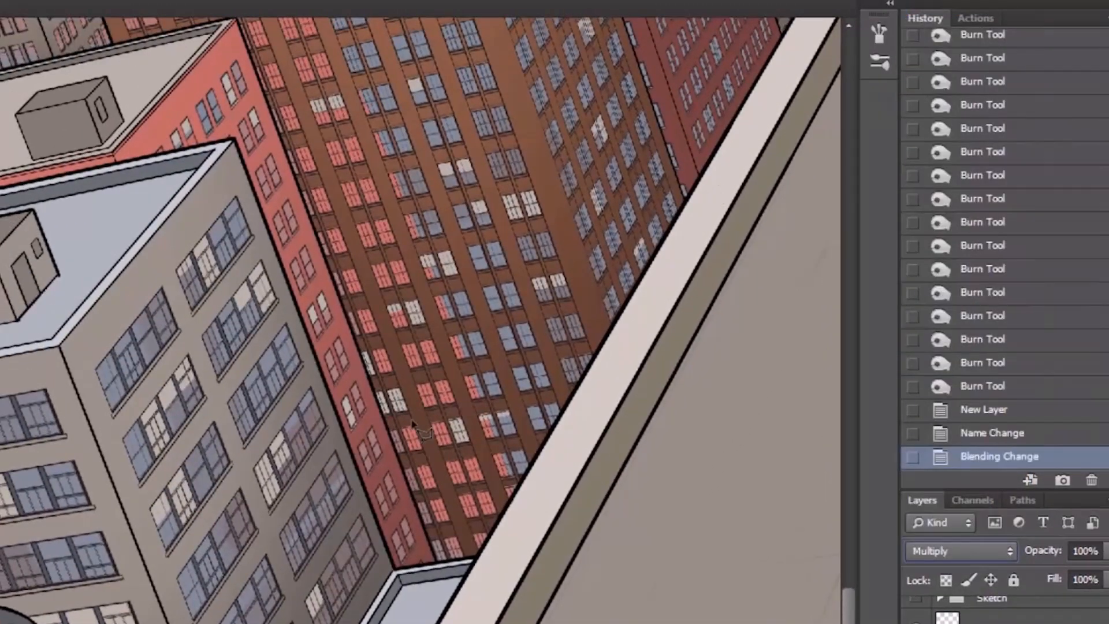
Outline the narrow side wall of the grey building behind the water tower with a polygonal selection.
drag(265, 507, 207, 623)
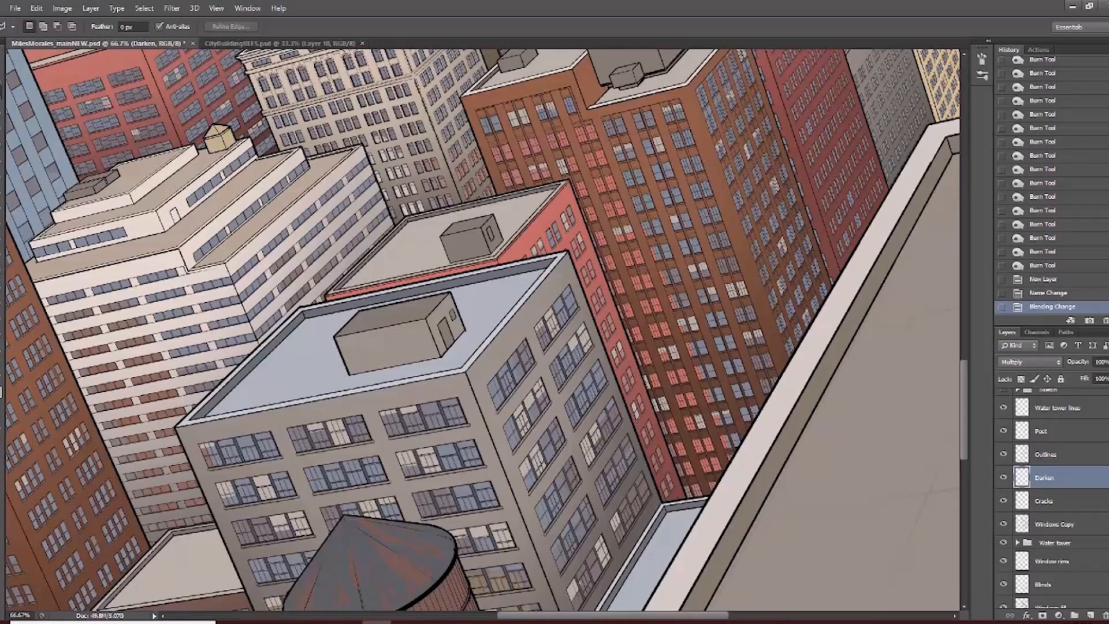
drag(548, 481, 524, 323)
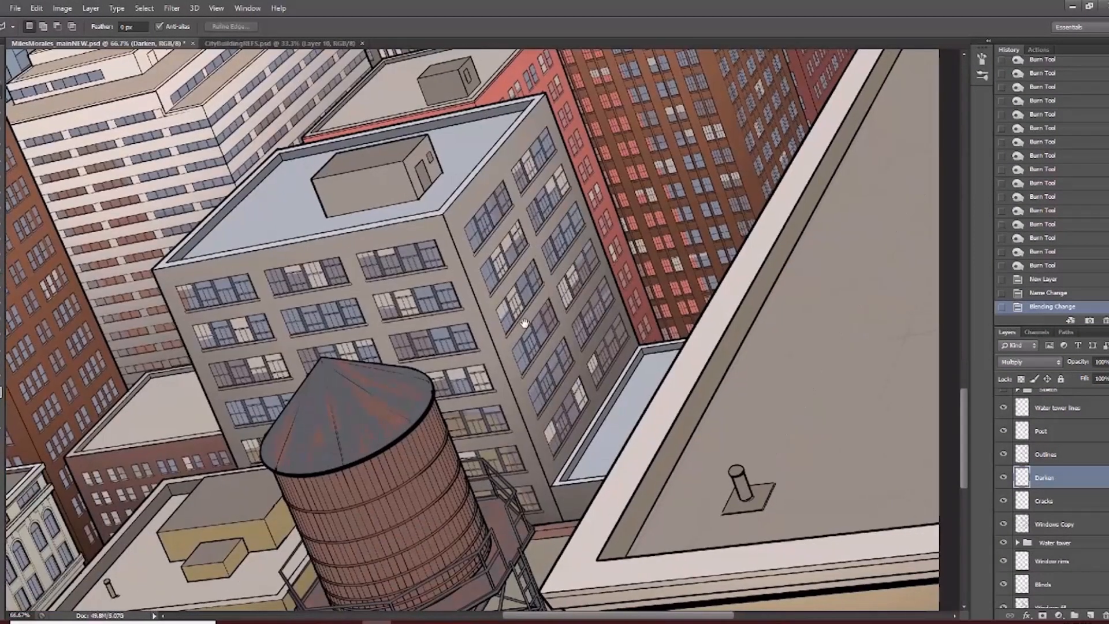
scroll(525, 324, up, 1)
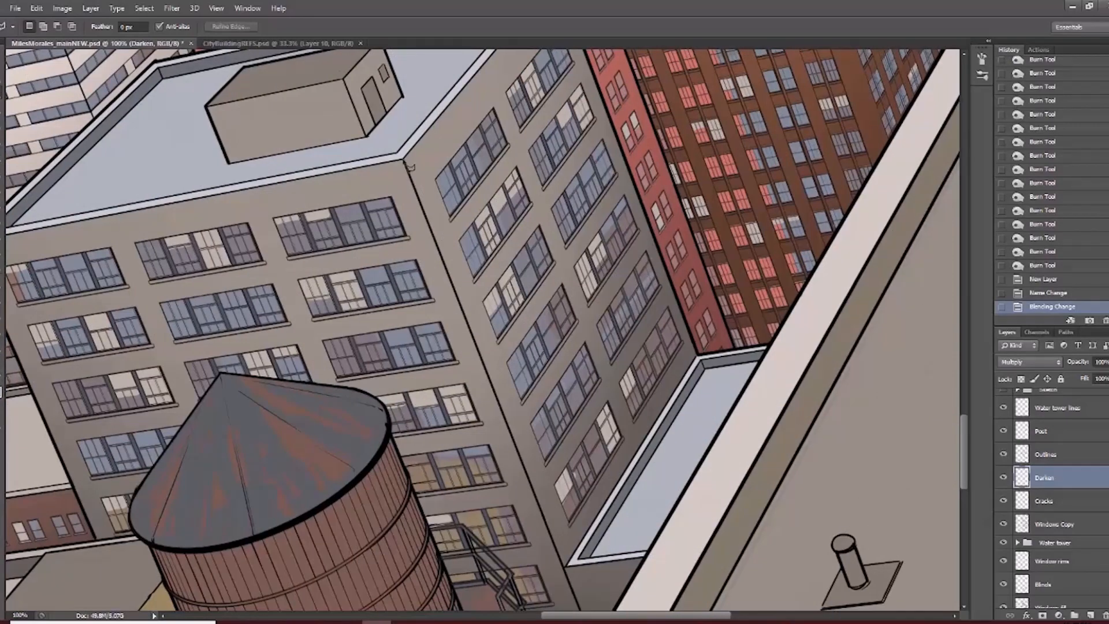
click(407, 164)
drag(565, 569, 562, 350)
click(562, 348)
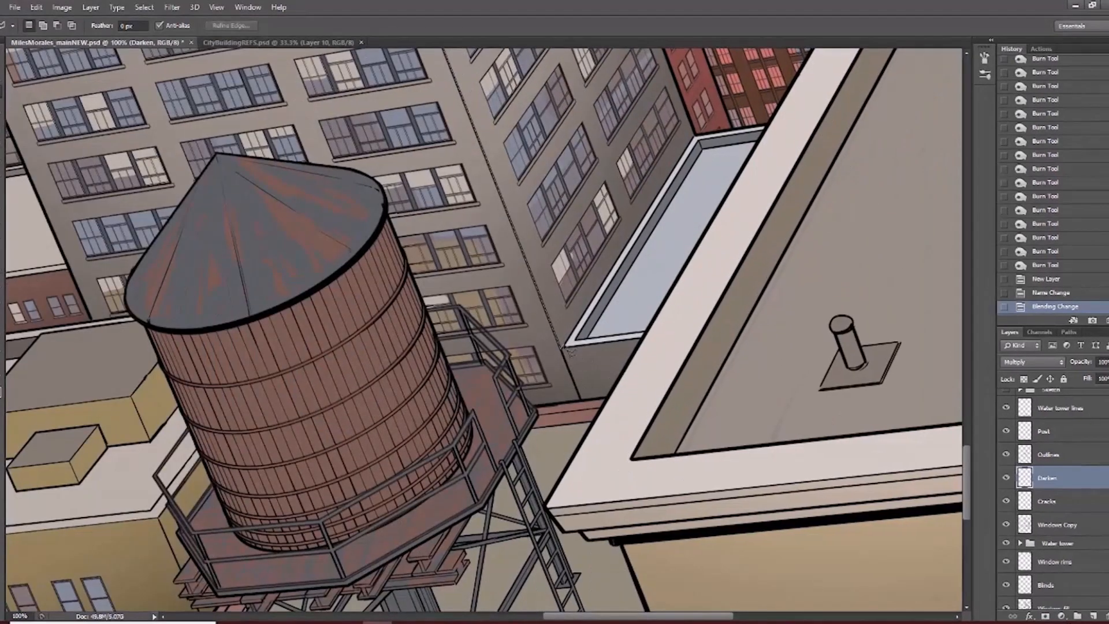
drag(607, 286, 502, 493)
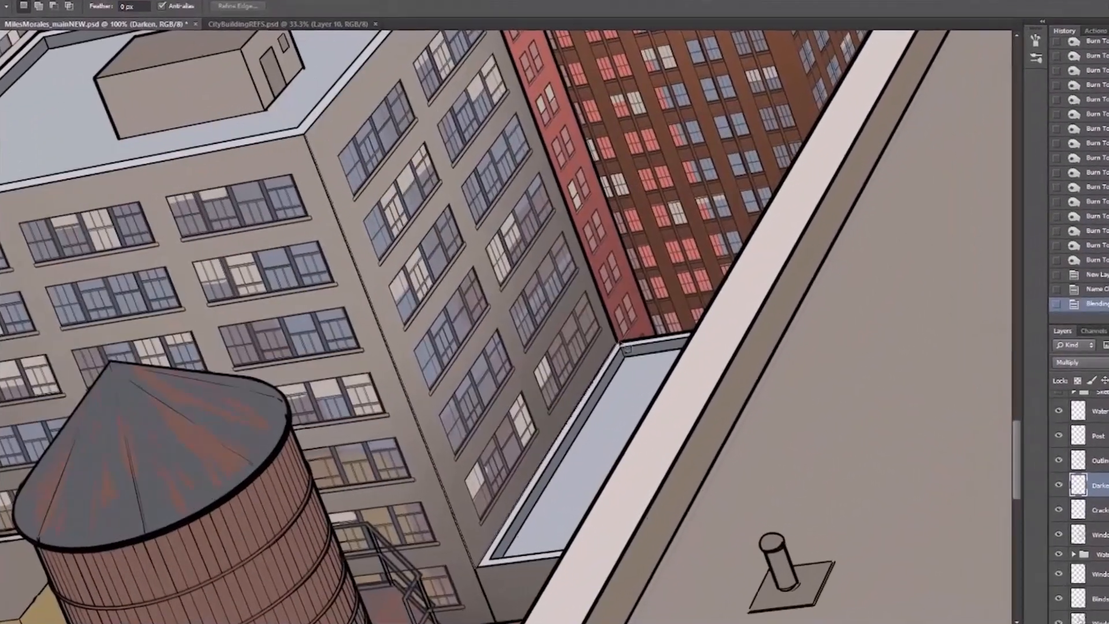
click(620, 344)
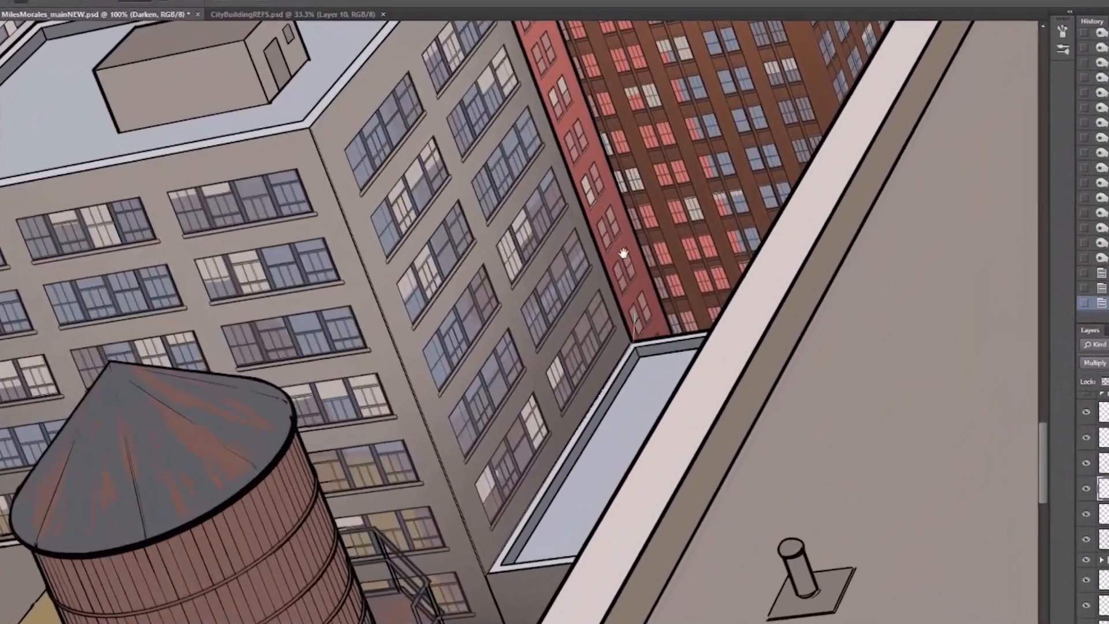
drag(608, 261, 613, 433)
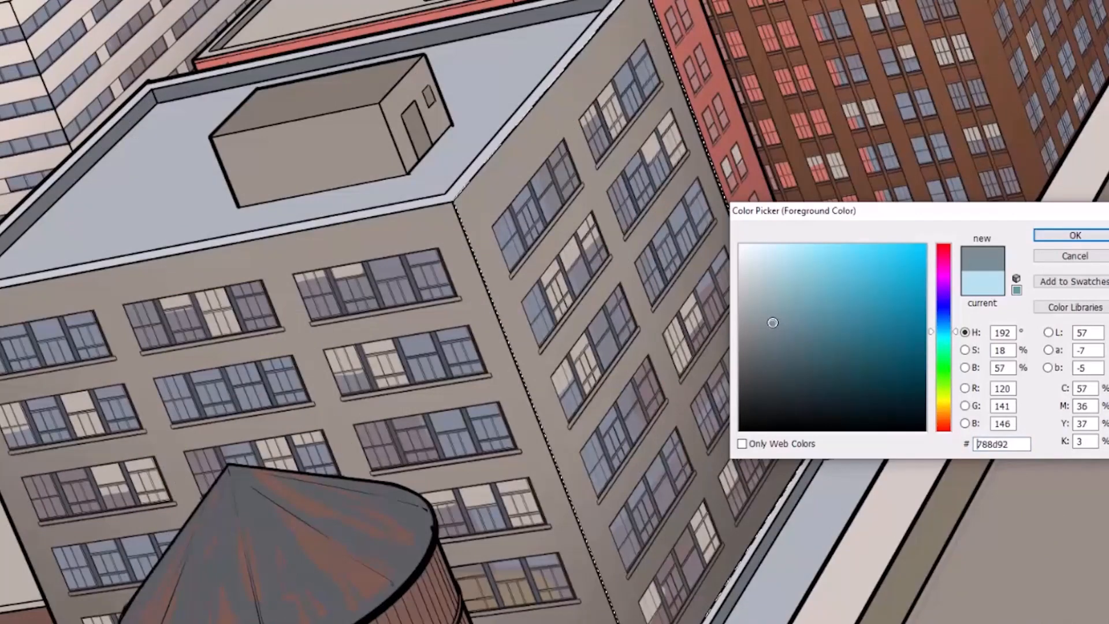
Fill the selected wall with grey-blue #788d92 on the Darken layer and reduce the fill's saturation with Hue/Saturation.
click(1074, 236)
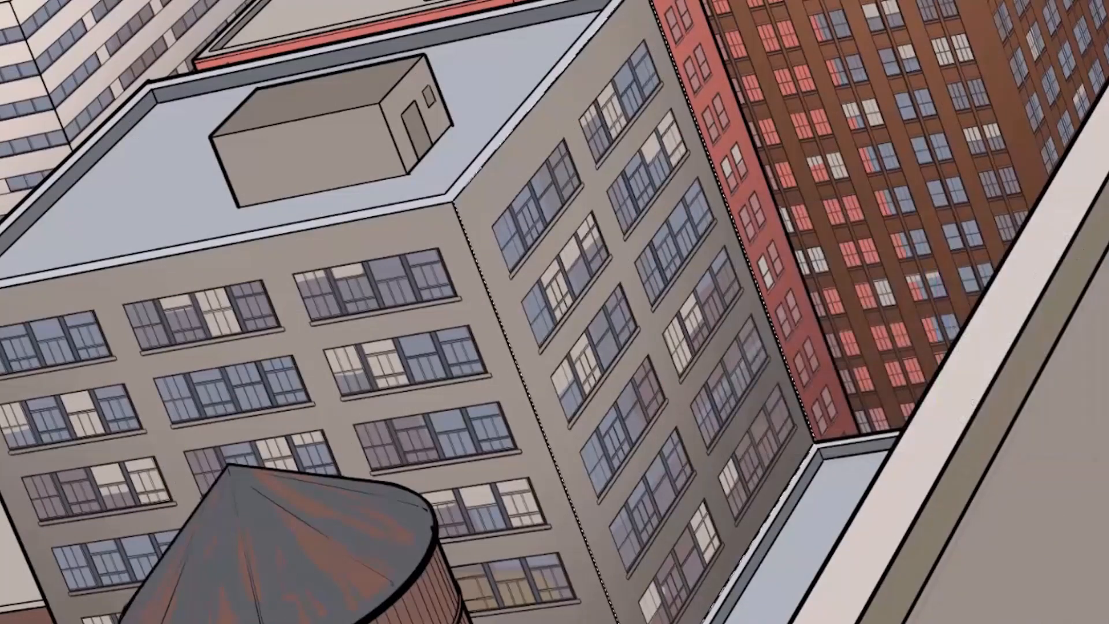
key(alt+BackSpace)
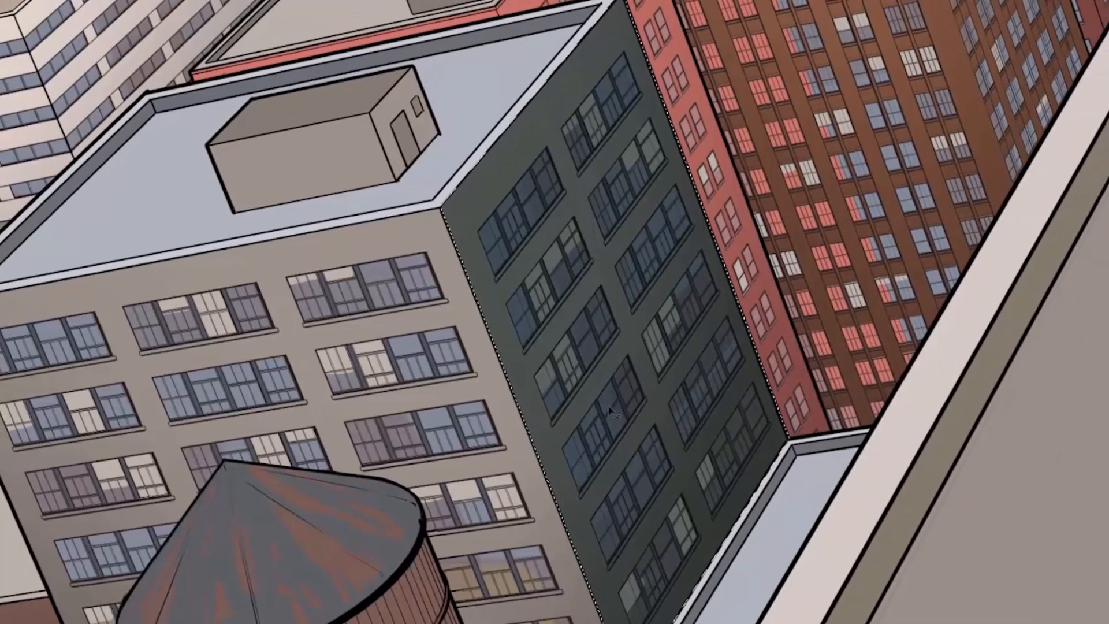
key(ctrl+u)
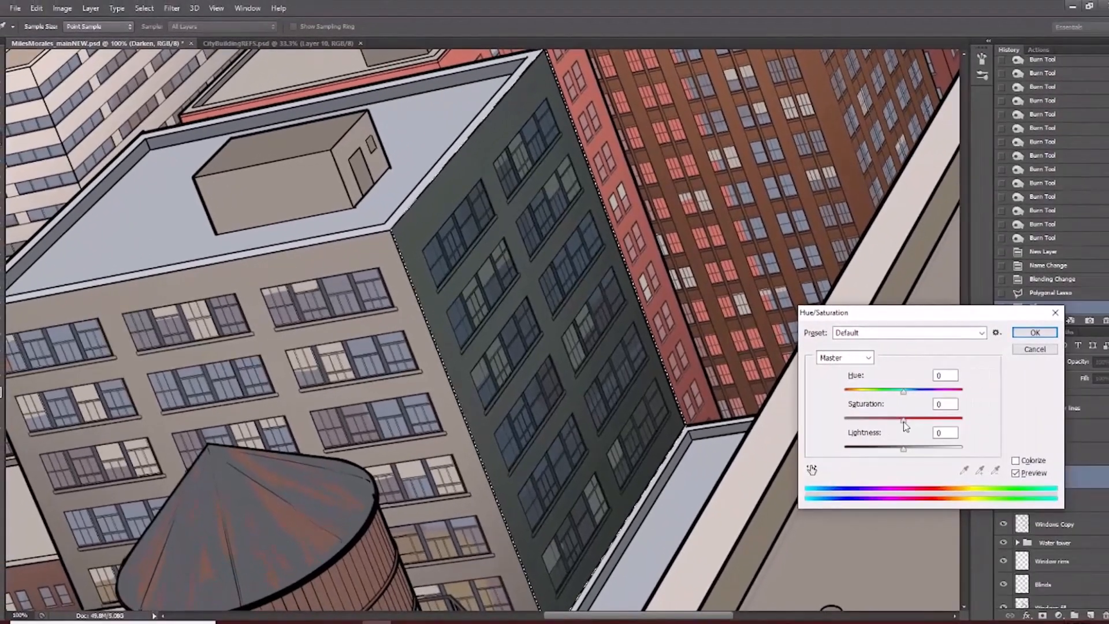
drag(904, 422, 871, 426)
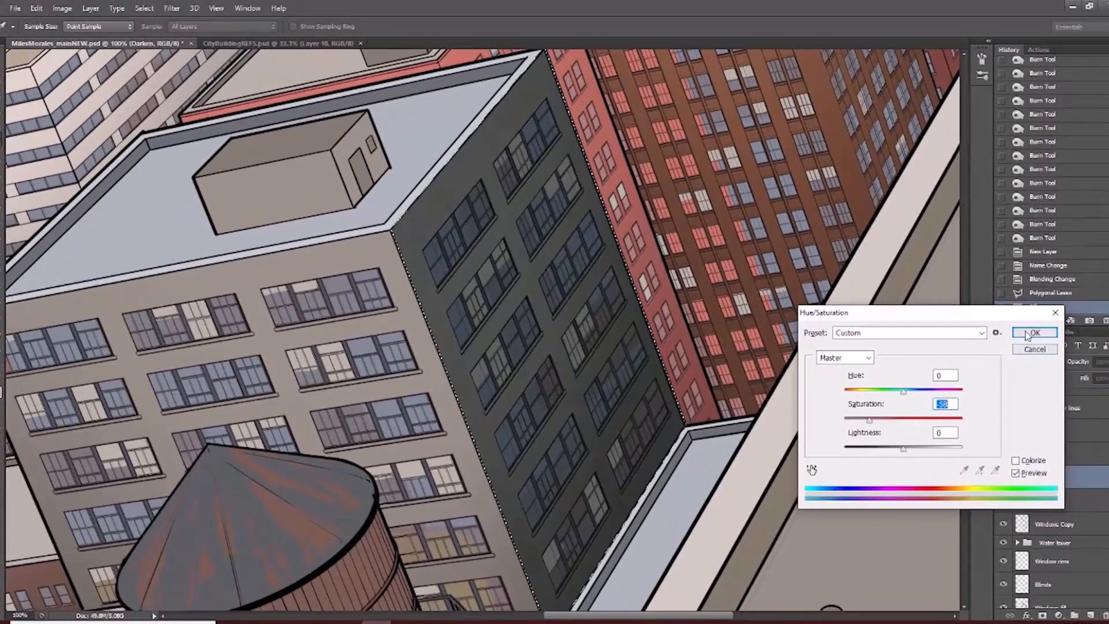
click(1034, 333)
Try the Darken layer in Normal blend mode to view the flat shadow colour, and return it to Multiply.
click(1032, 362)
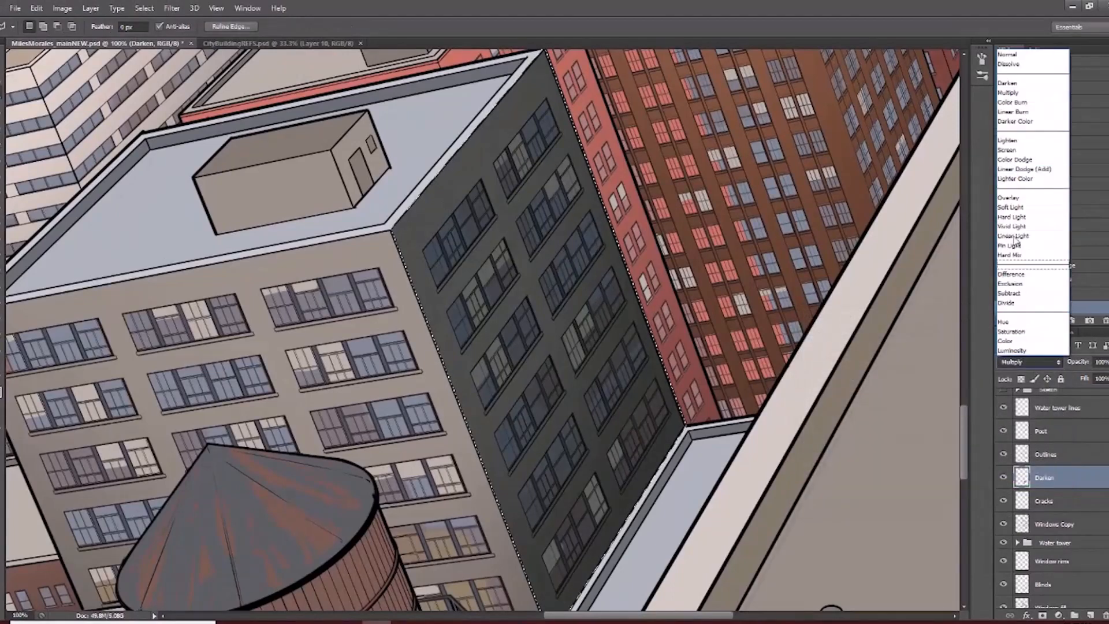
click(1007, 55)
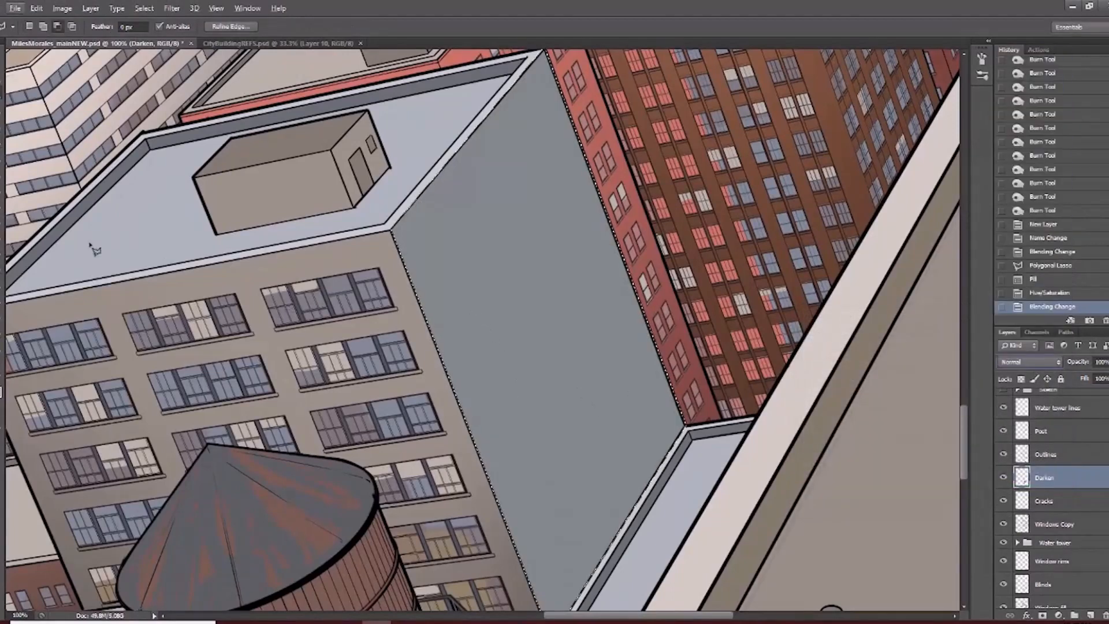
key(b)
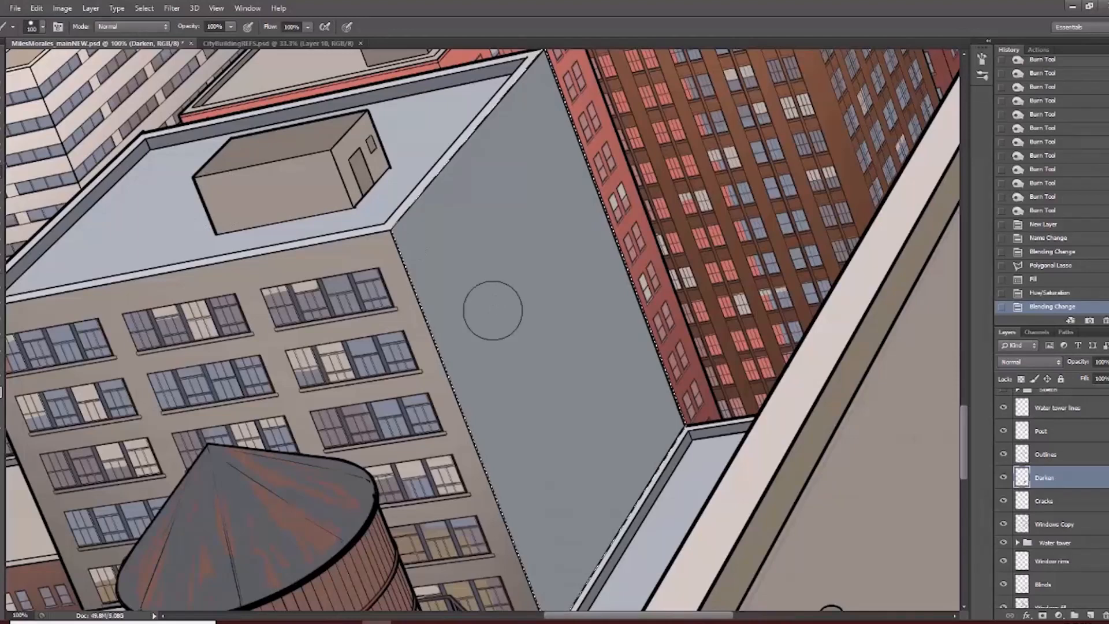
click(1022, 362)
click(1012, 100)
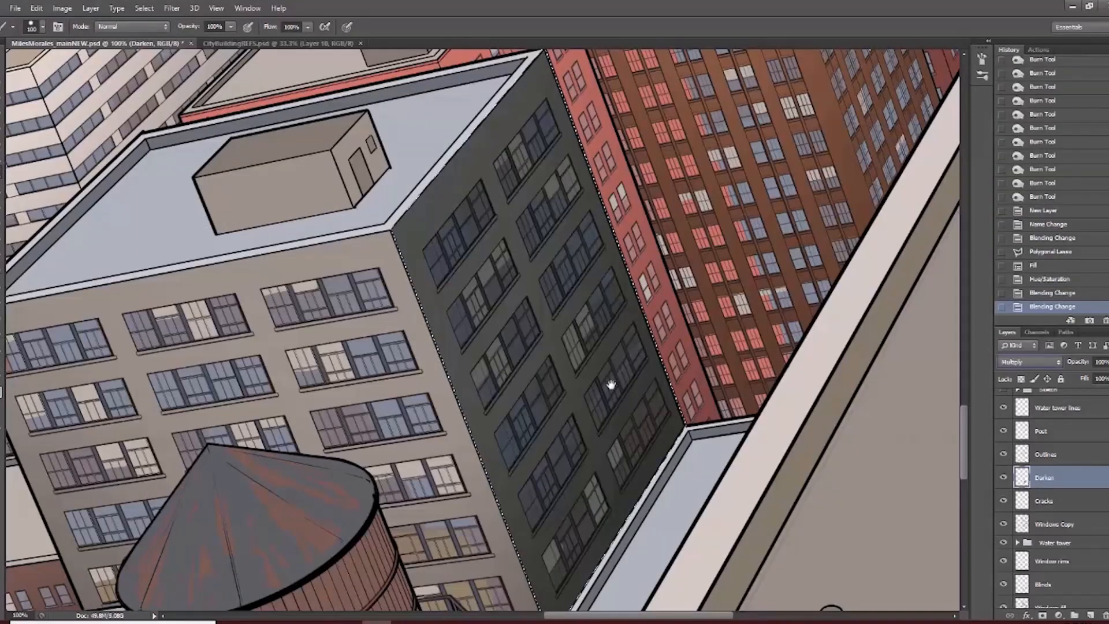
Clear the selection around the grey building's shaded wall and return to the lasso tool.
drag(612, 386, 596, 361)
alt+click(603, 371)
alt+click(602, 371)
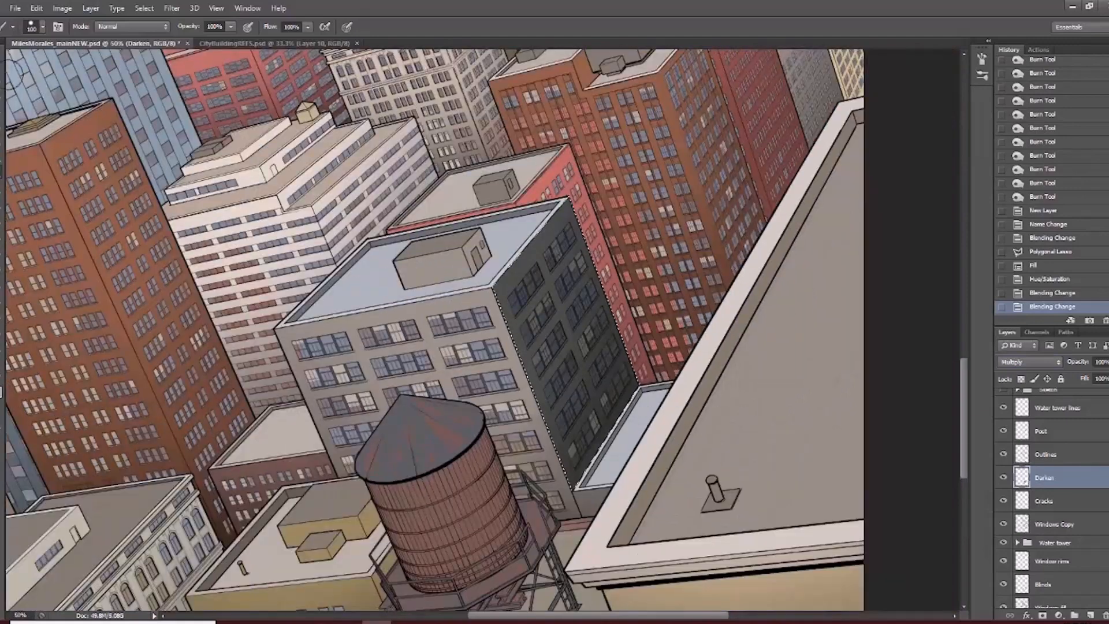
key(l)
key(ctrl+d)
drag(565, 378, 560, 368)
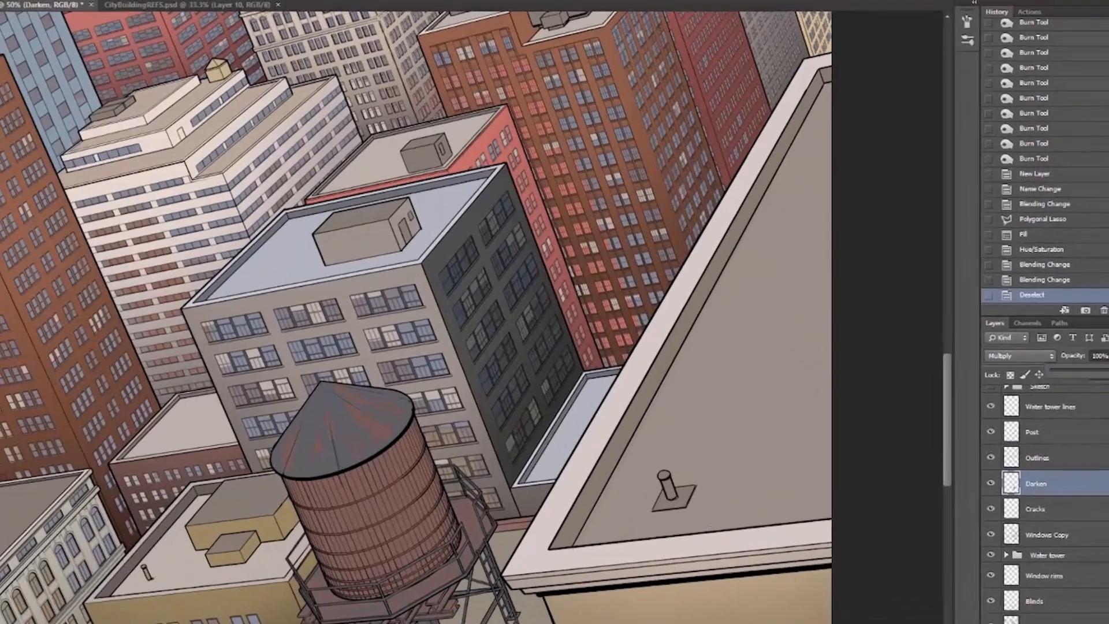
Try lowering the Darken layer's opacity to 61% and return it to 100%.
click(1108, 361)
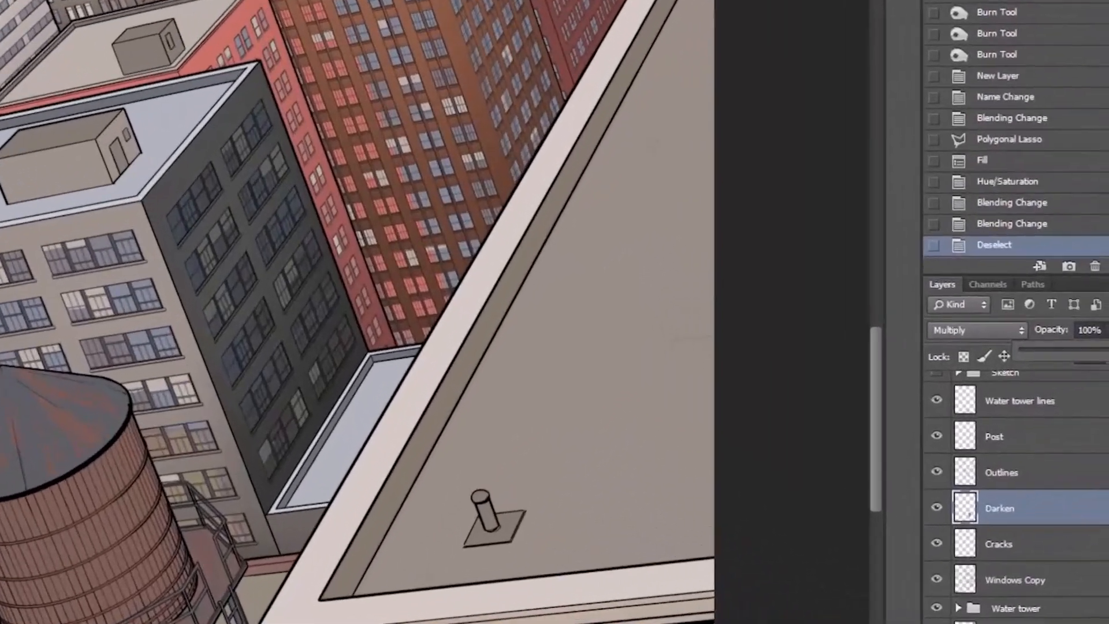
drag(1108, 375, 1103, 375)
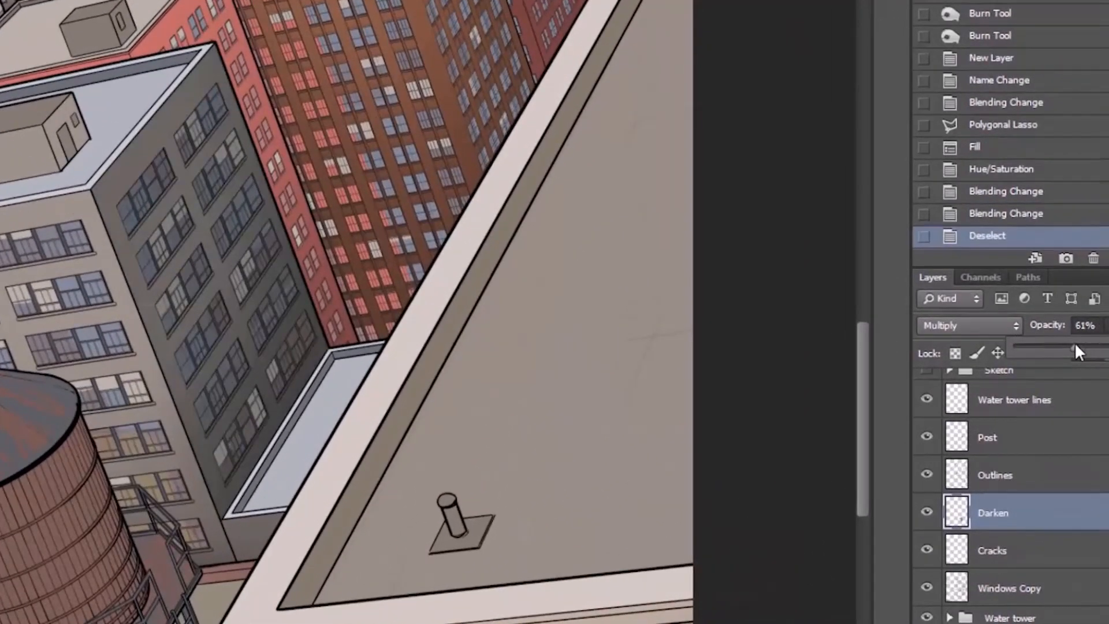
drag(1075, 345, 1108, 347)
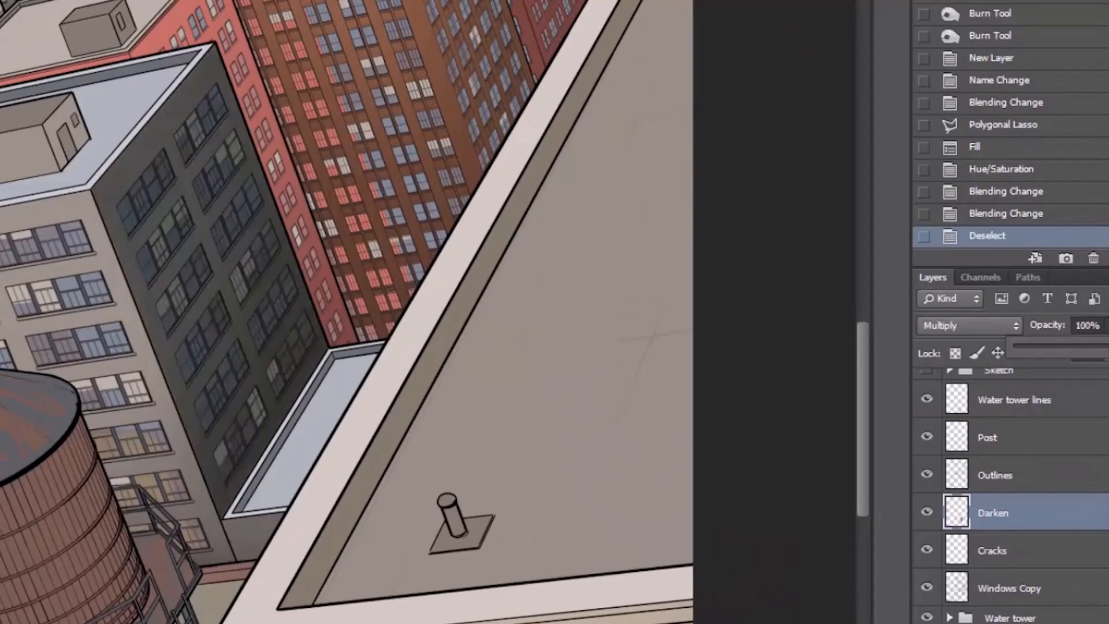
key(Return)
Select the door wall of the grey building's rooftop box, fill it with the shadow colour on the Darken layer, and deselect.
drag(52, 453, 25, 376)
key(ctrl+plus)
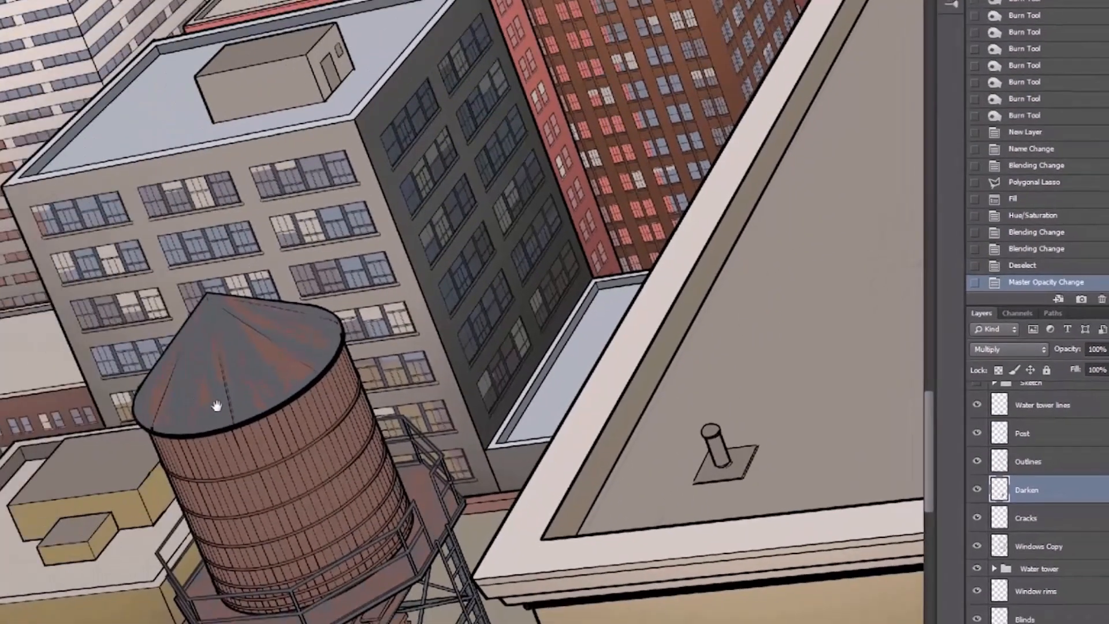
drag(217, 406, 465, 485)
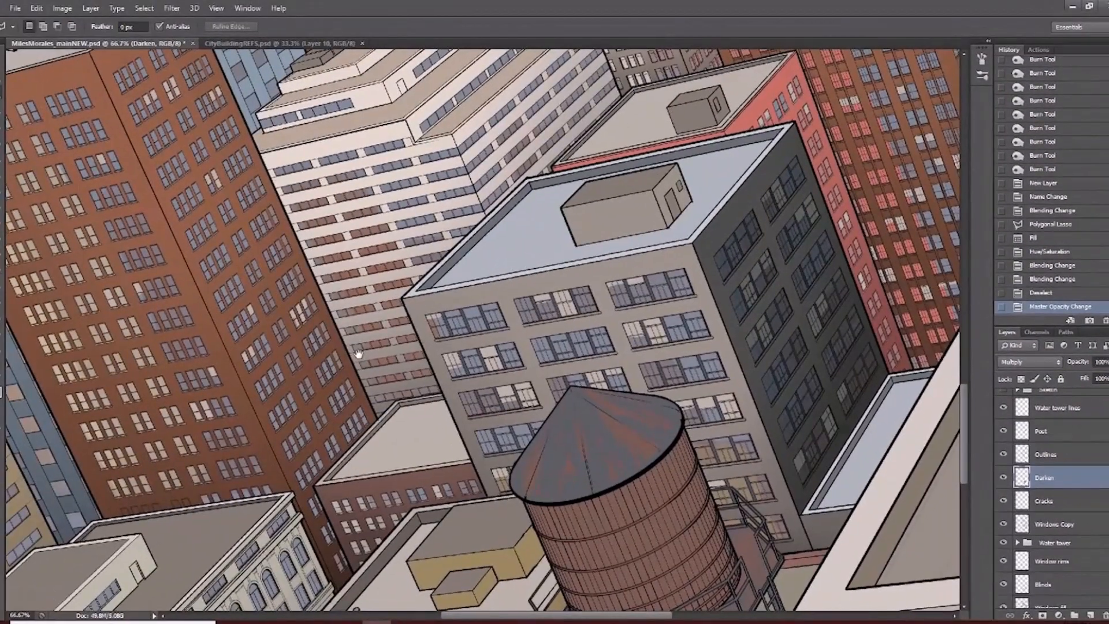
drag(637, 219, 526, 304)
scroll(632, 325, up, 1)
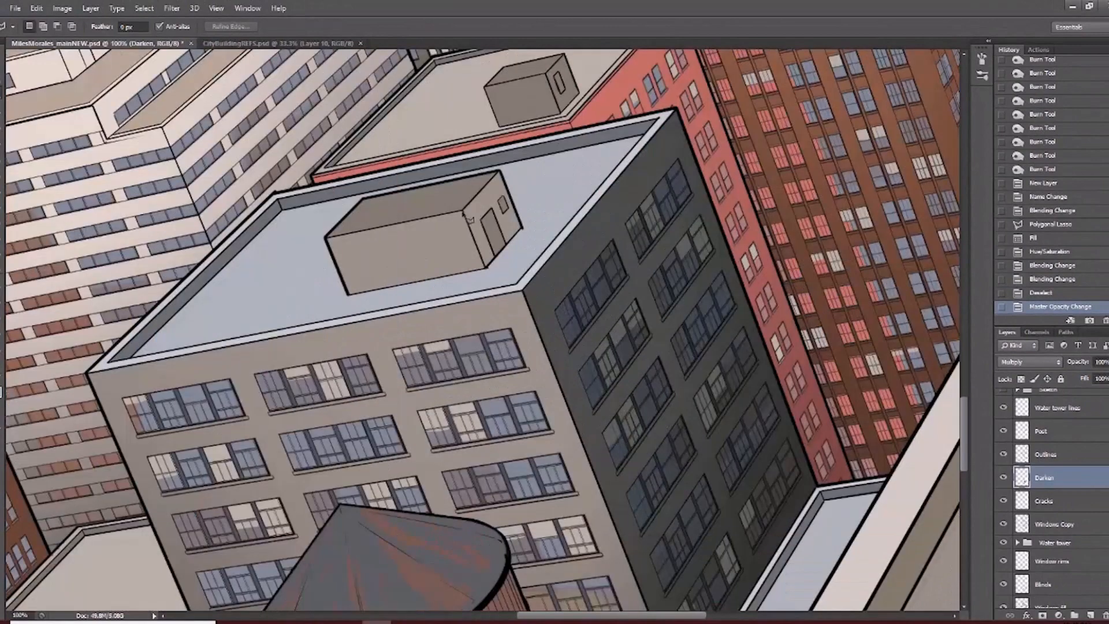
click(523, 227)
double_click(502, 176)
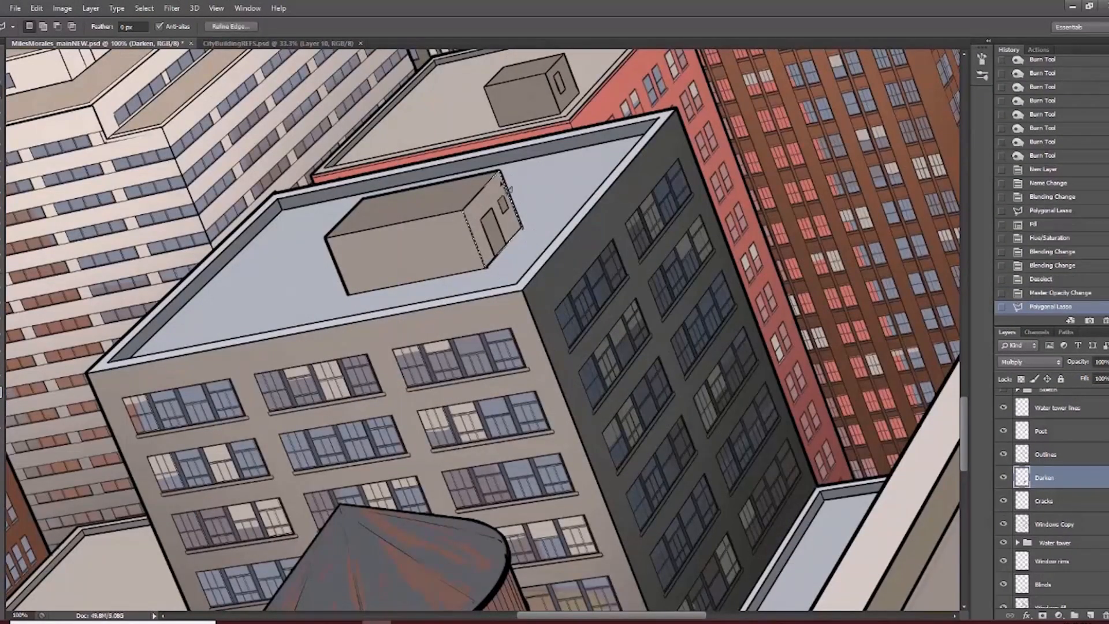
key(alt+BackSpace)
scroll(549, 292, up, 5)
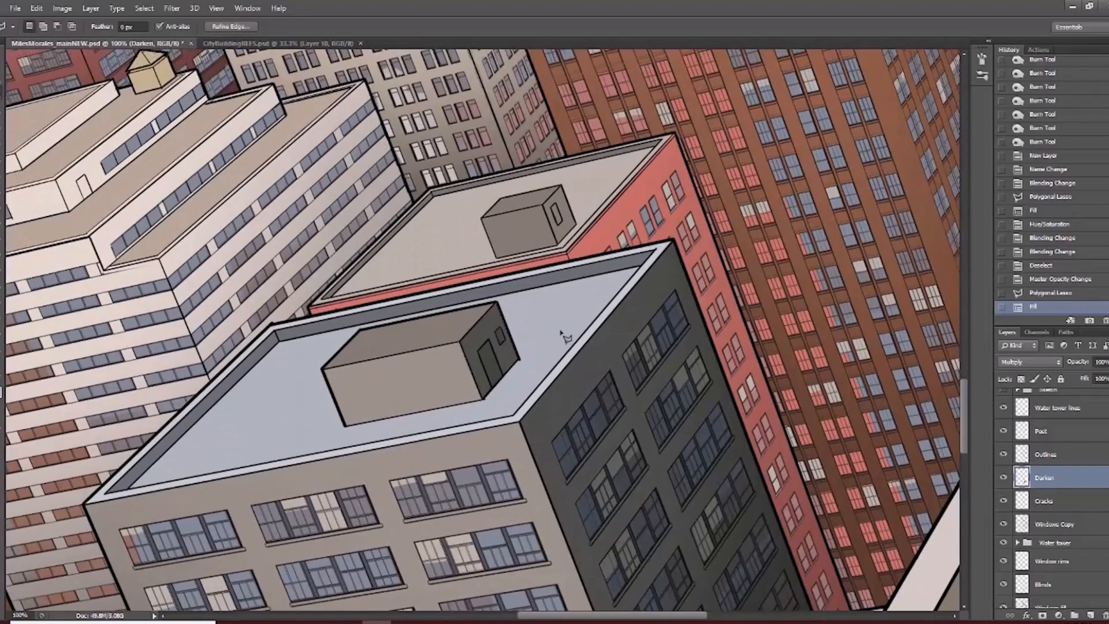
key(ctrl+d)
Show the Miles group temporarily to examine the lighting on the figure against the city background.
alt+click(567, 338)
alt+click(566, 338)
alt+click(567, 338)
drag(465, 256, 498, 314)
alt+click(516, 360)
key(v)
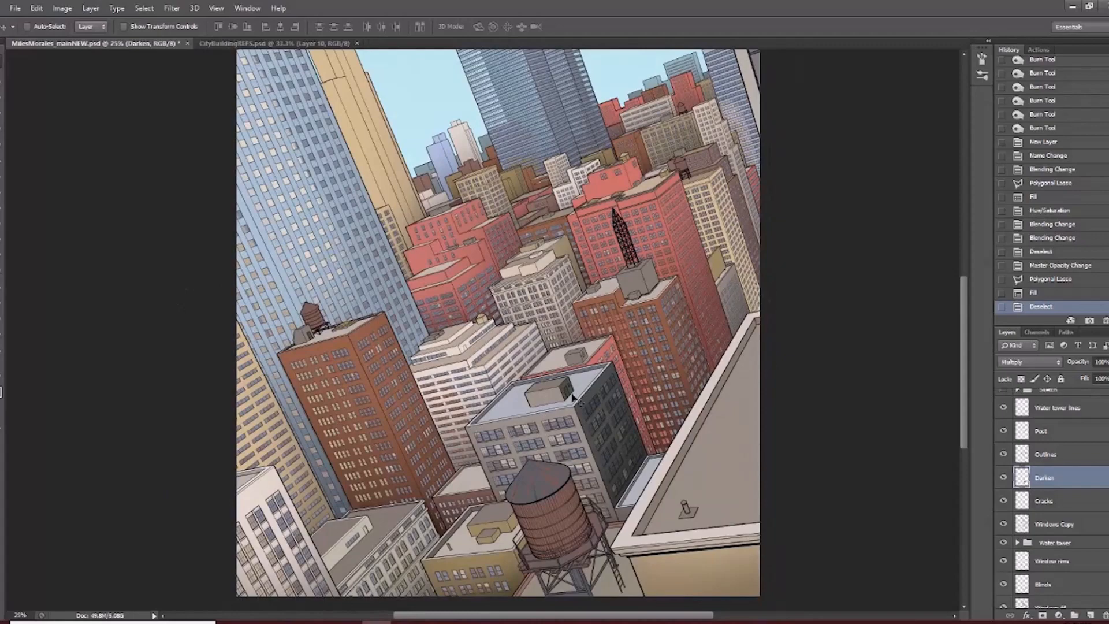
scroll(1051, 497, up, 2)
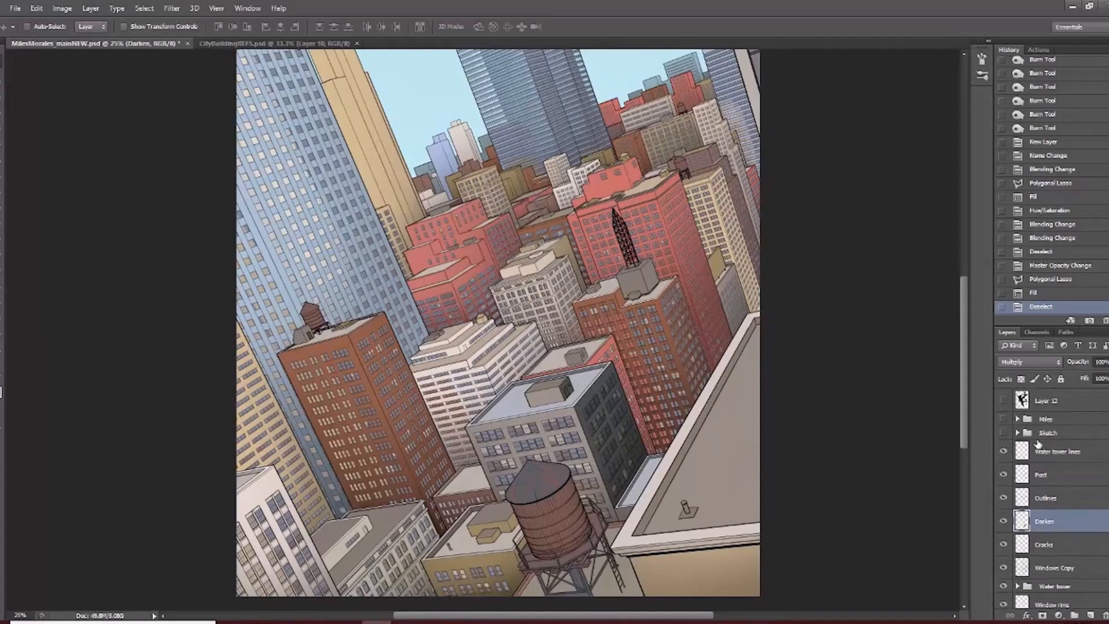
click(1005, 422)
key(ctrl+plus)
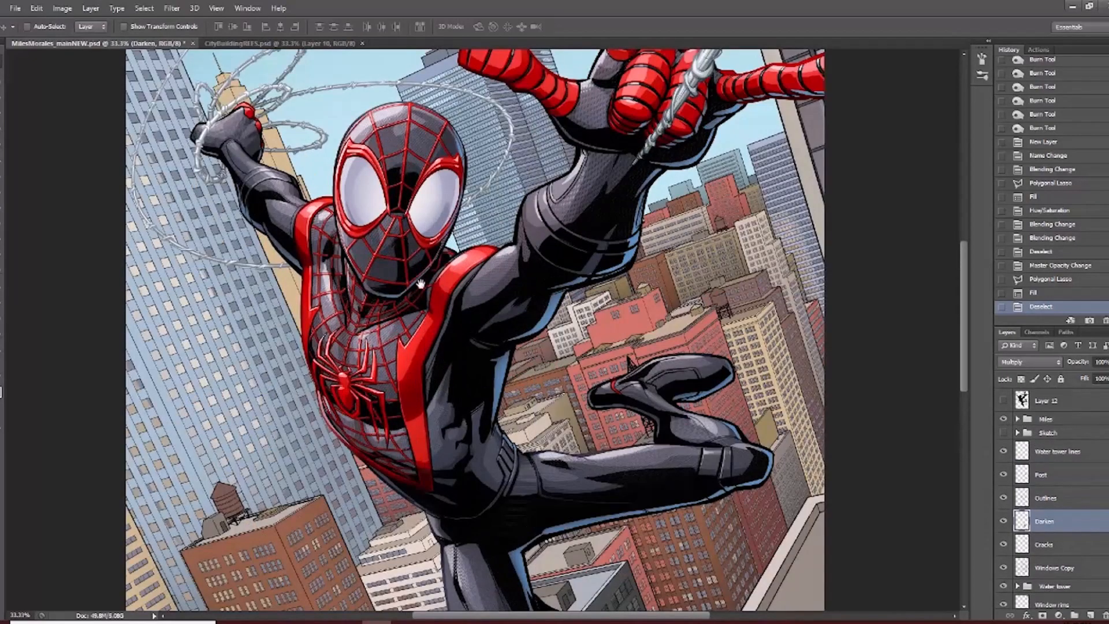
drag(348, 104, 359, 137)
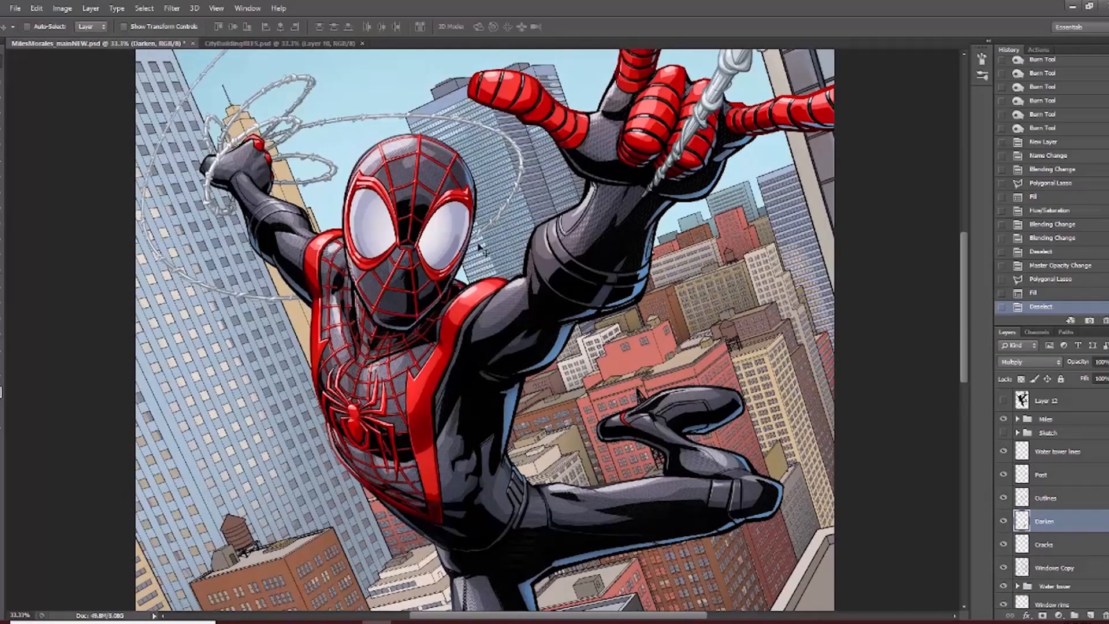
key(ctrl+plus)
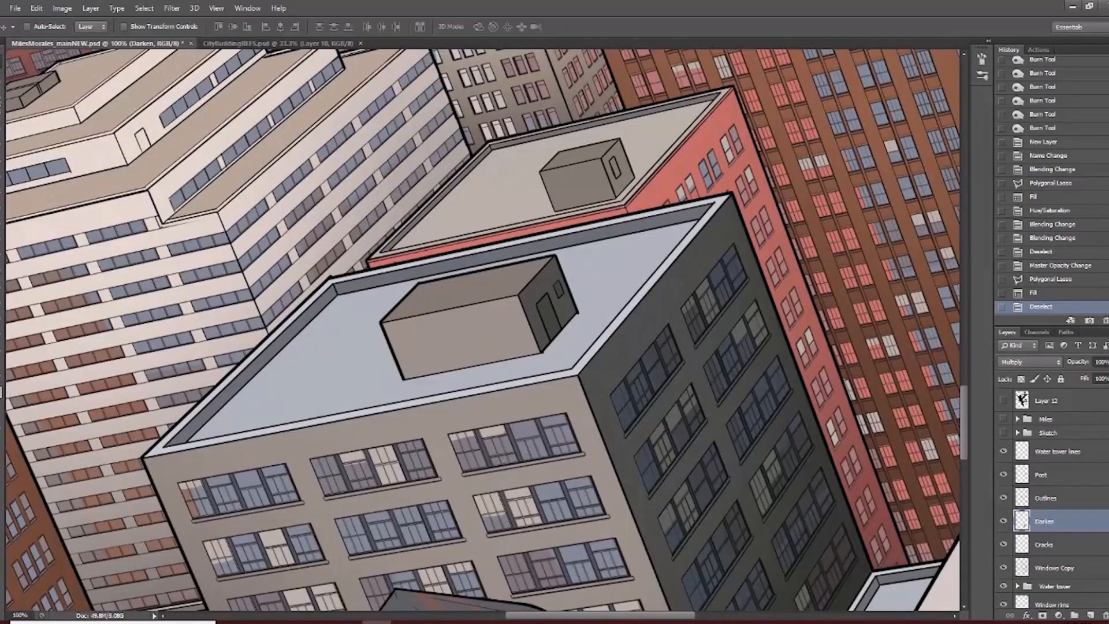
key(l)
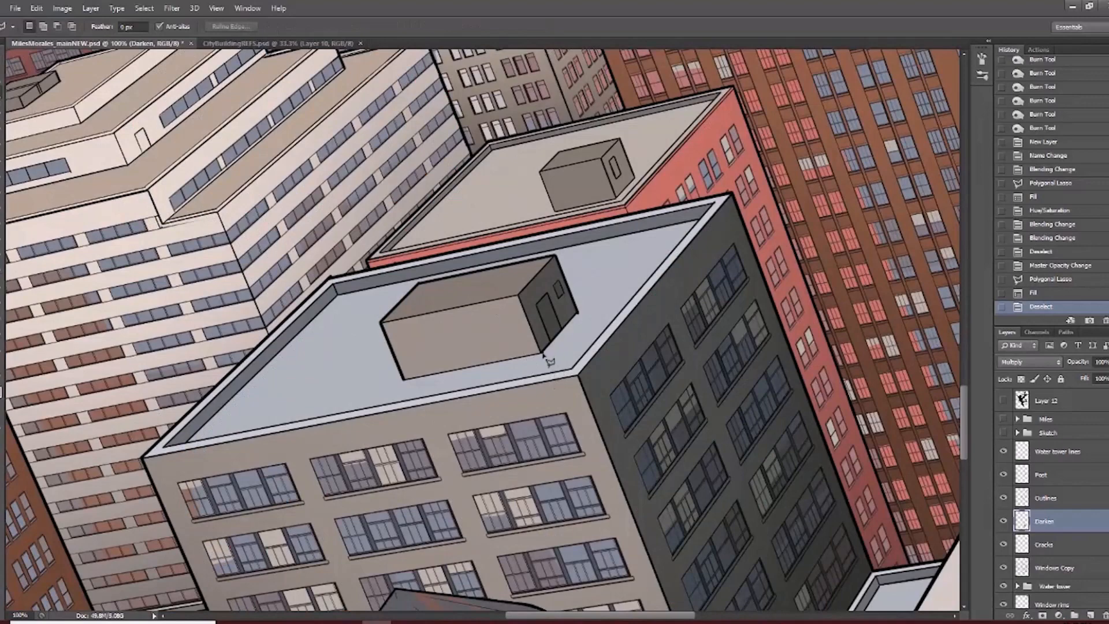
click(544, 353)
click(625, 295)
double_click(661, 258)
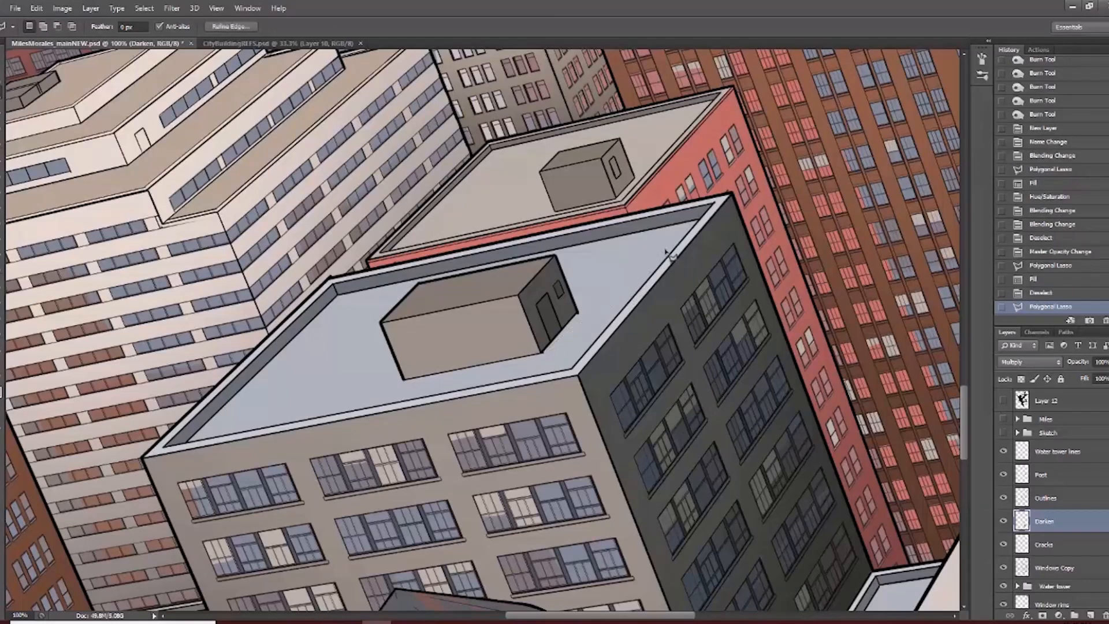
key(ctrl+d)
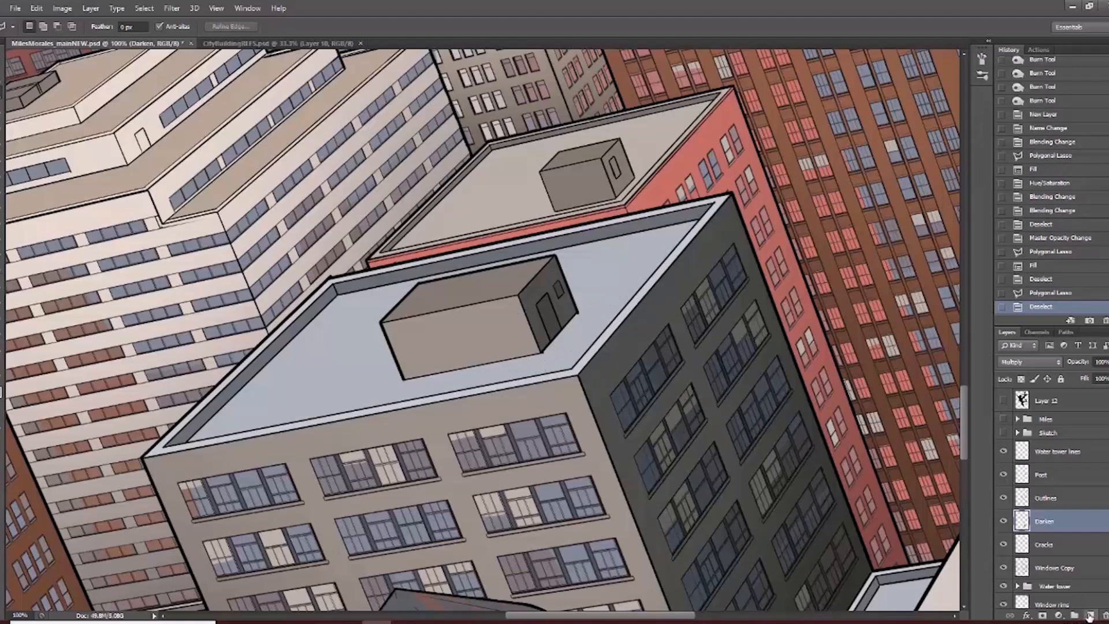
Create a new layer above Darken and outline the rooftop box's top face with a polygonal selection.
key(ctrl+shift+alt+n)
click(382, 321)
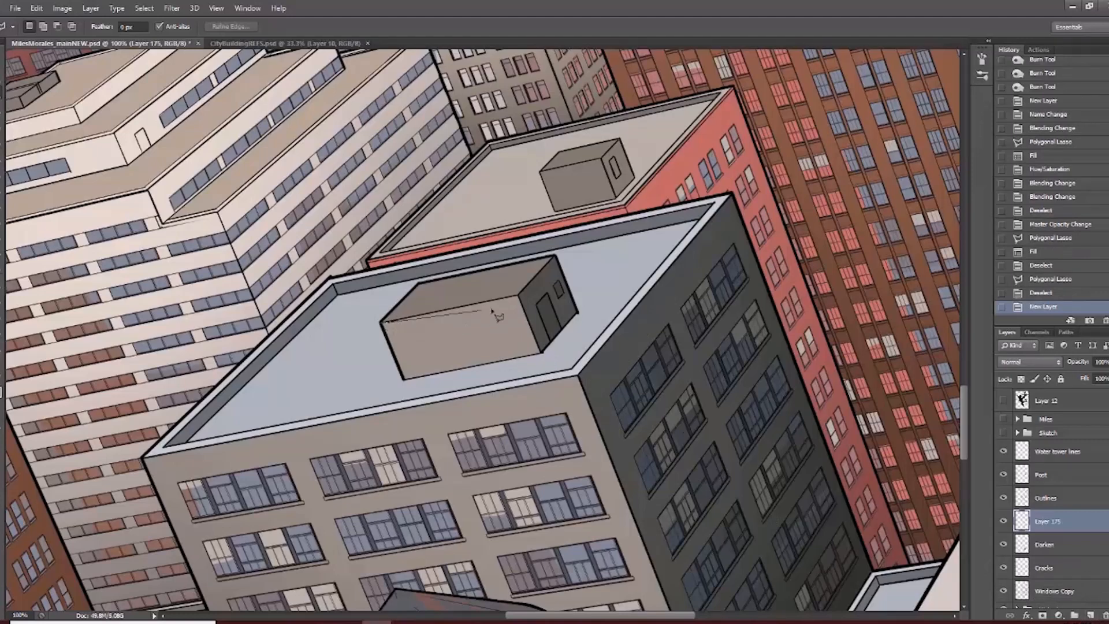
click(558, 259)
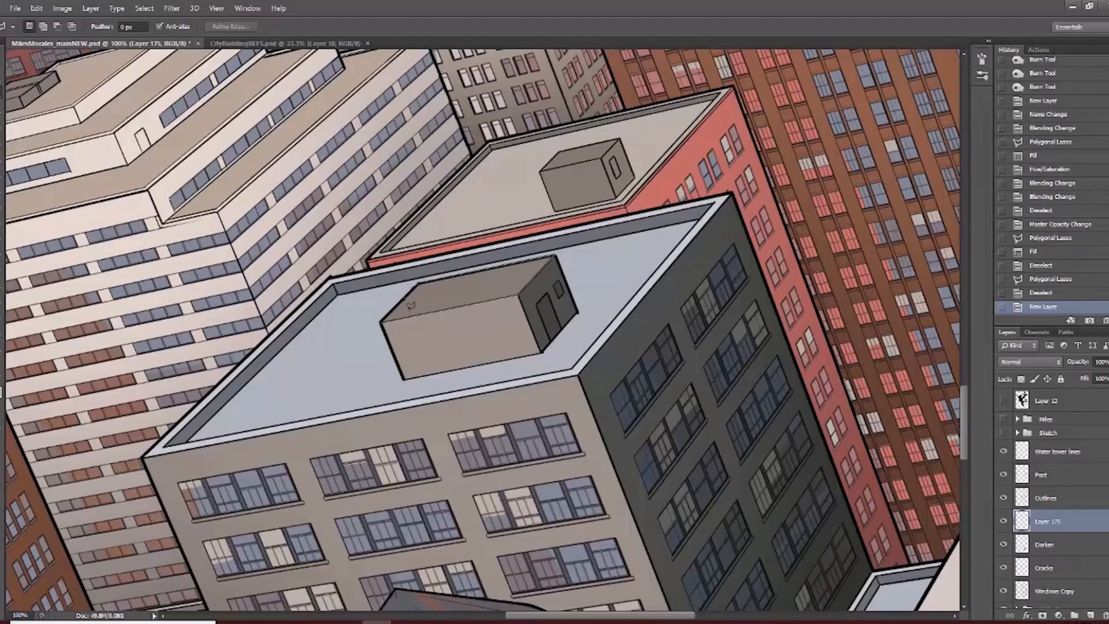
click(385, 325)
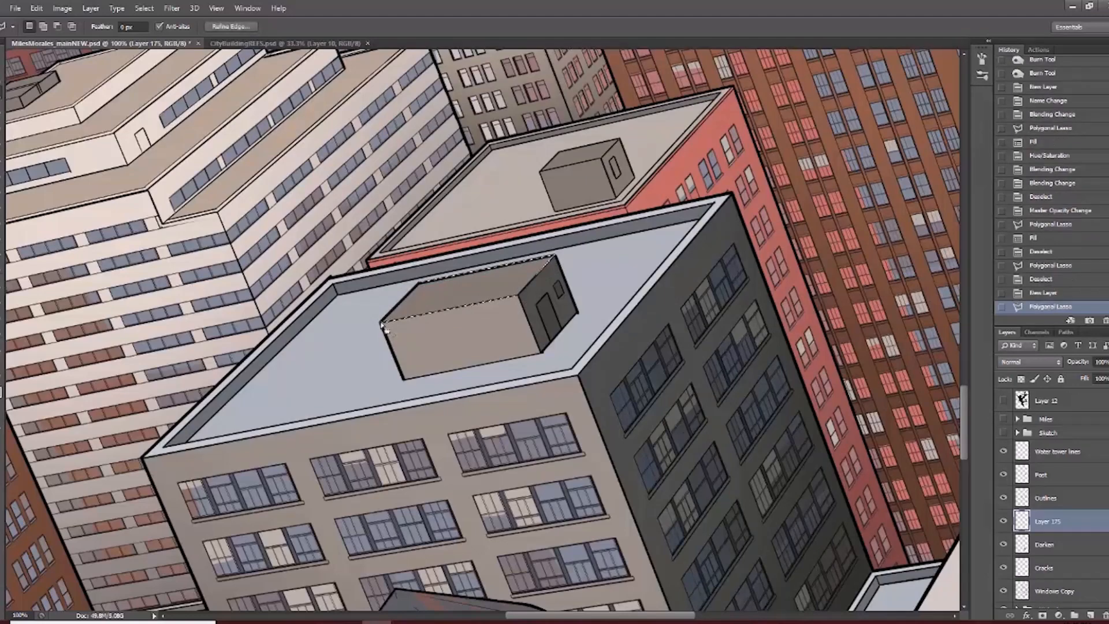
ctrl+click(501, 275)
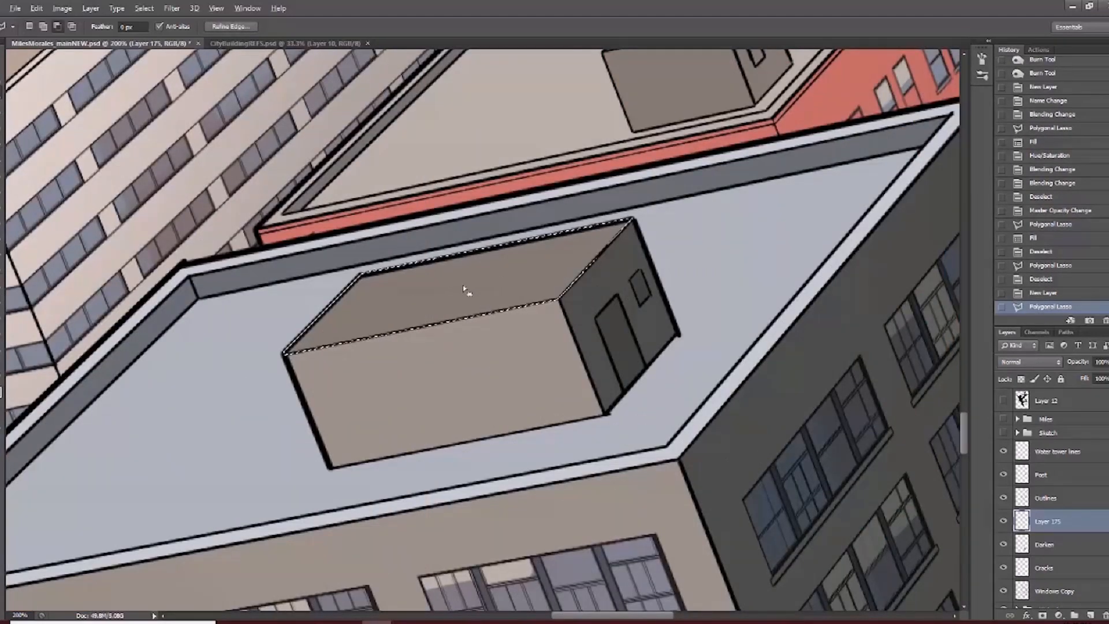
Set the new layer's blend mode to Multiply and fill the selected top face with the shadow colour.
click(1013, 362)
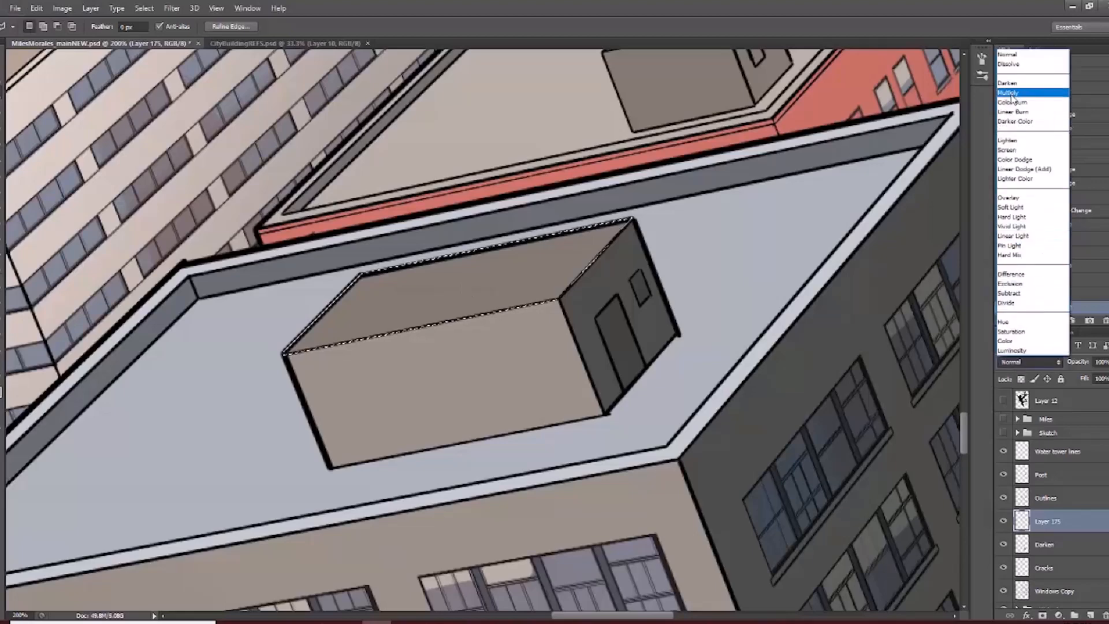
click(1009, 94)
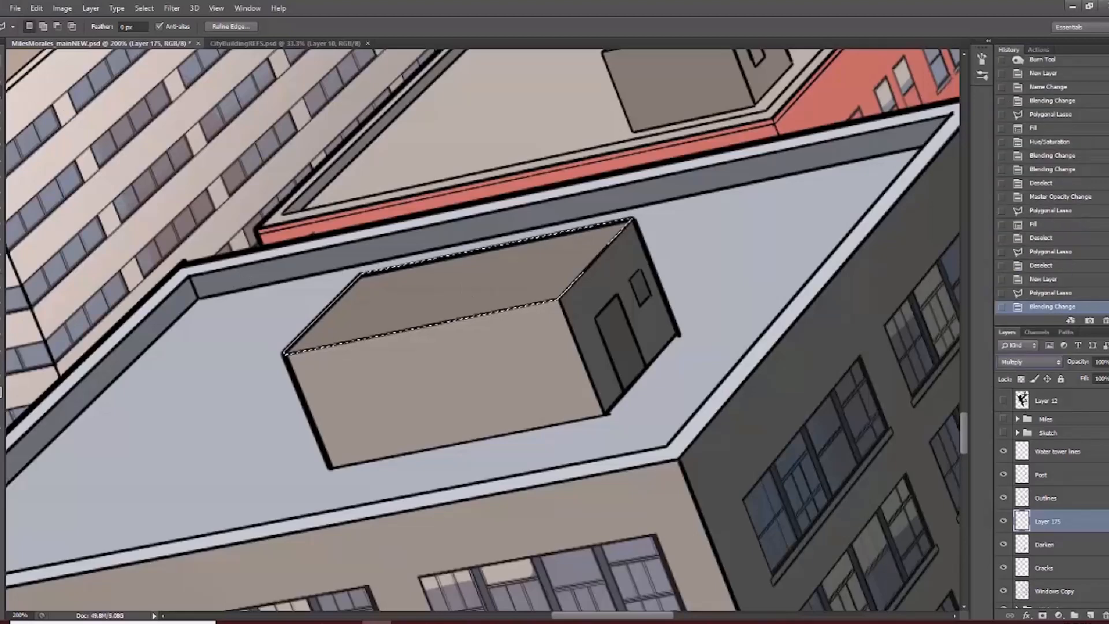
key(alt+BackSpace)
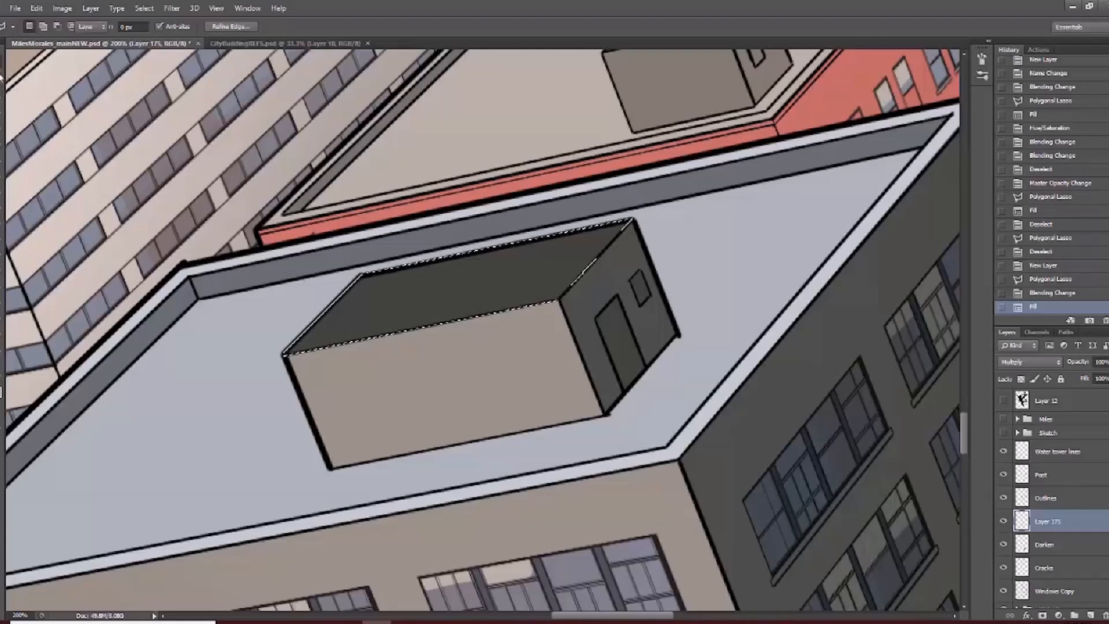
Move the filled shape onto the roof beside the box's door wall as a cast shadow and deselect it.
key(v)
drag(425, 310, 469, 408)
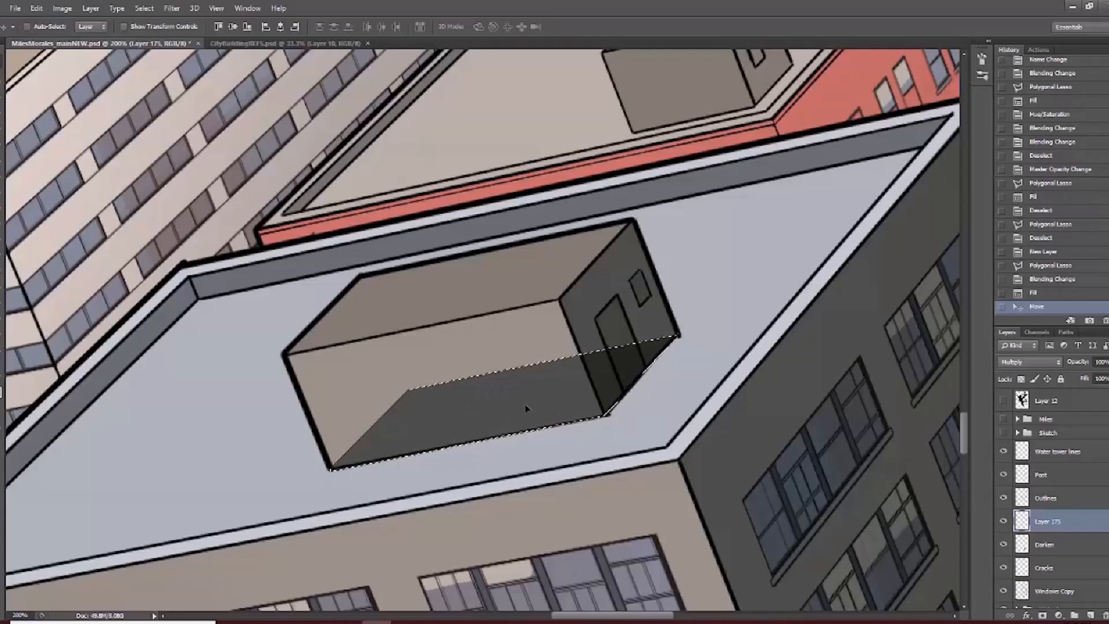
drag(526, 408, 679, 328)
key(ctrl+d)
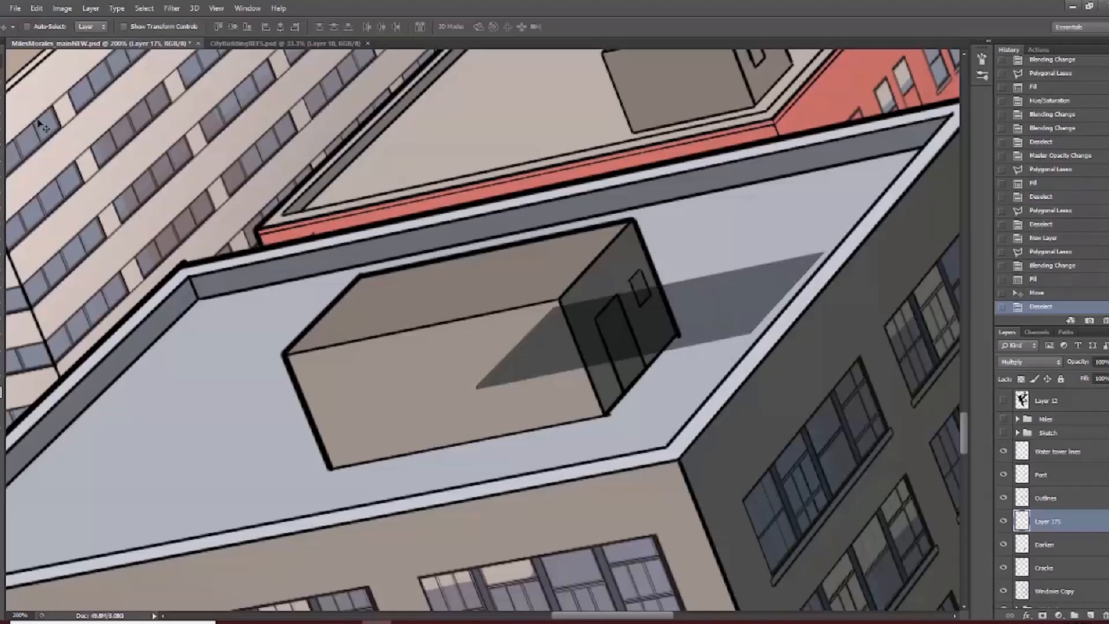
Outline the gap between the cast shadow and the base of the box's door wall and fill it with the shadow colour.
key(l)
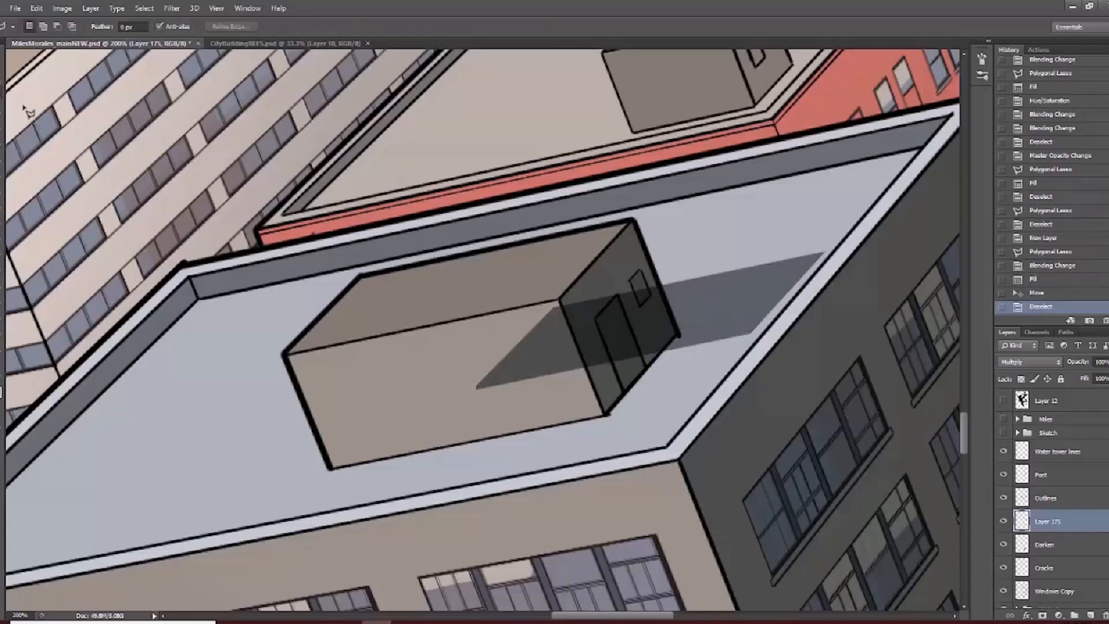
click(608, 414)
click(679, 334)
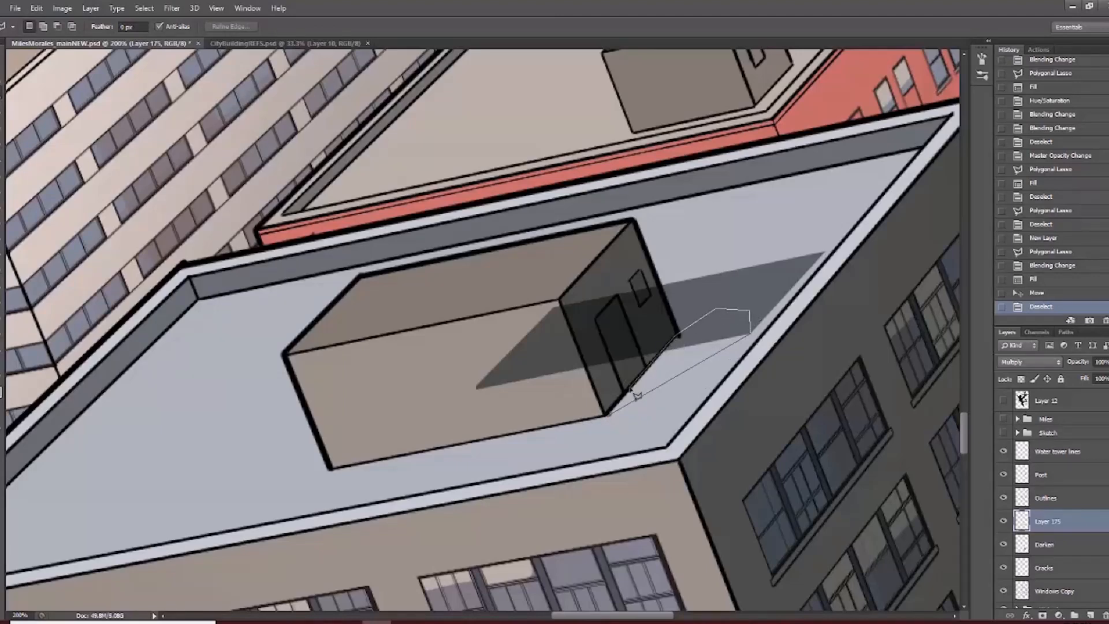
click(609, 414)
key(alt+BackSpace)
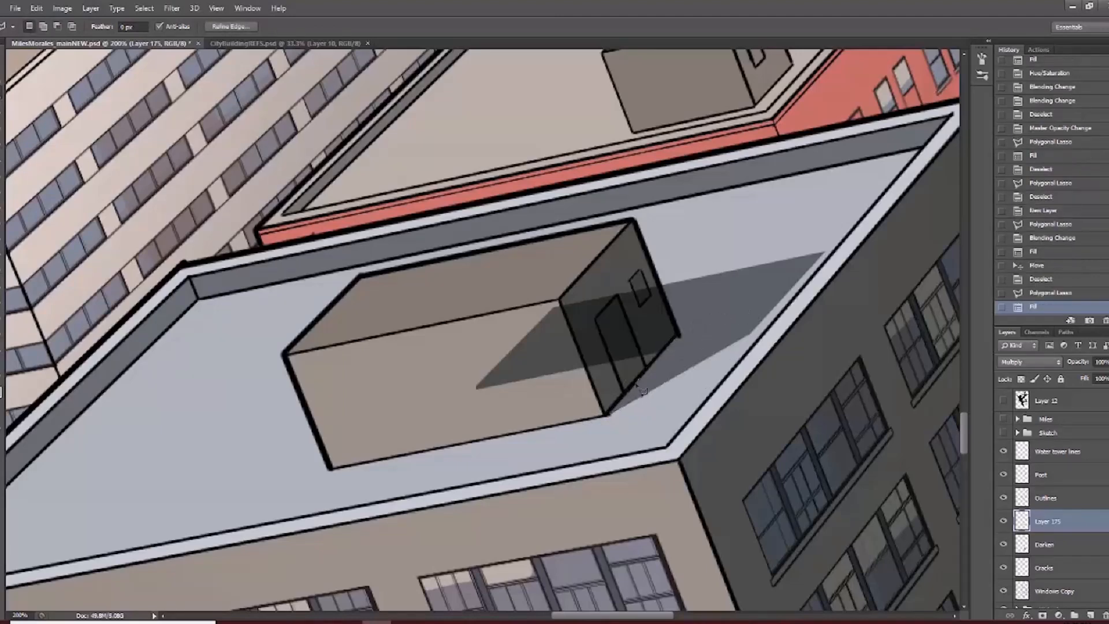
Select the part of the cast shadow overlapping the rooftop box, delete it from the layer, and deselect.
click(658, 276)
click(479, 315)
click(429, 407)
double_click(485, 414)
key(Delete)
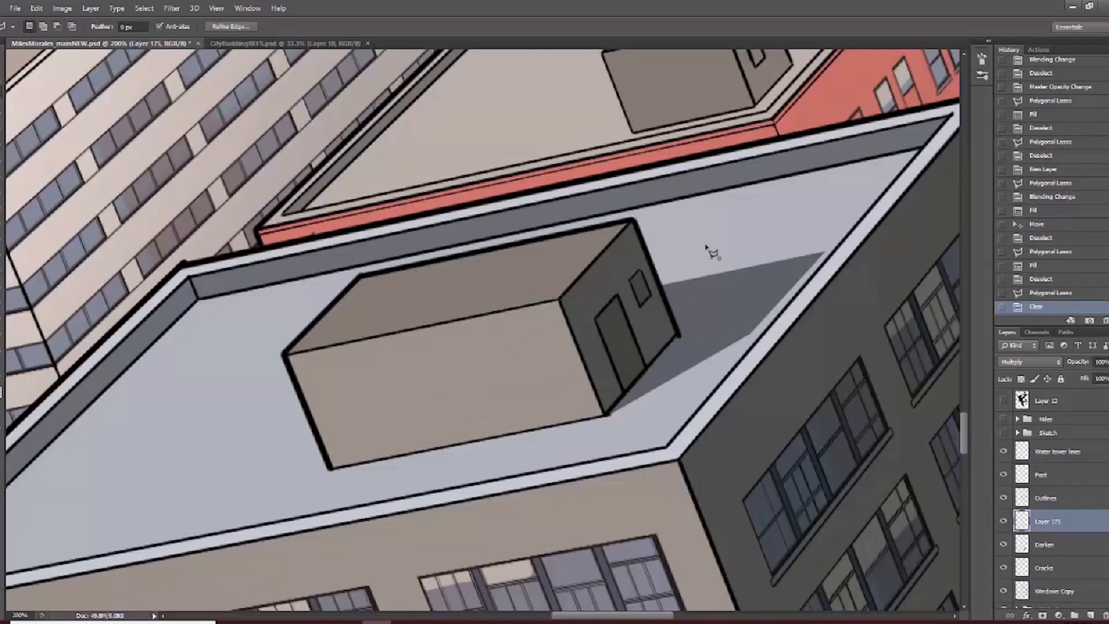
key(ctrl+d)
Examine the rooftop box's cast shadow up close and in the context of the surrounding buildings.
scroll(684, 335, down, 3)
drag(598, 324, 535, 312)
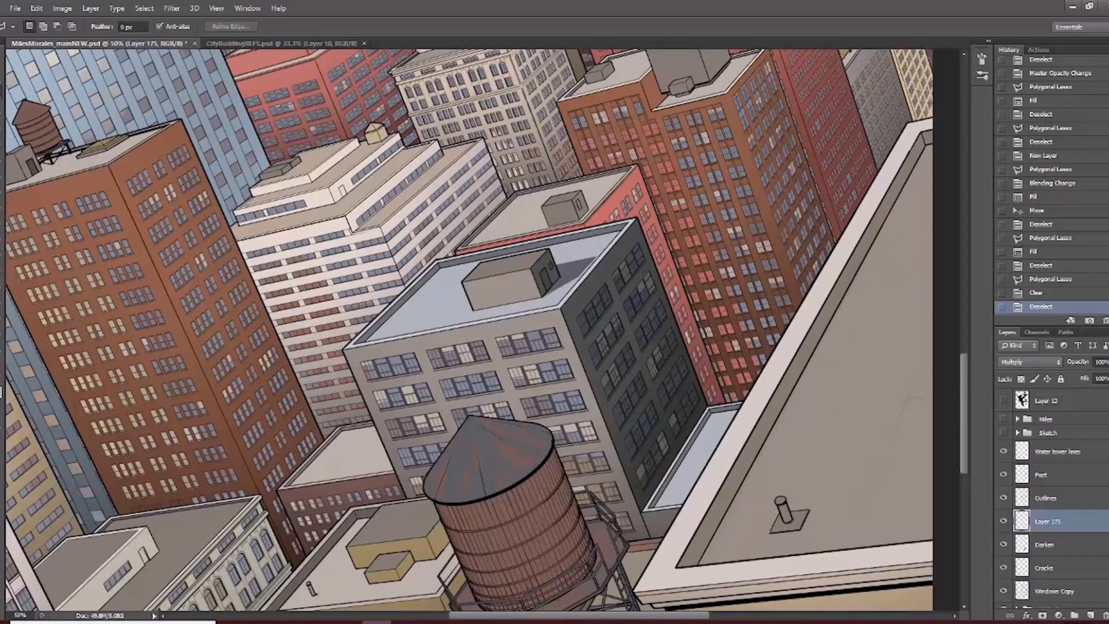
key(v)
scroll(589, 387, up, 2)
scroll(536, 184, up, 2)
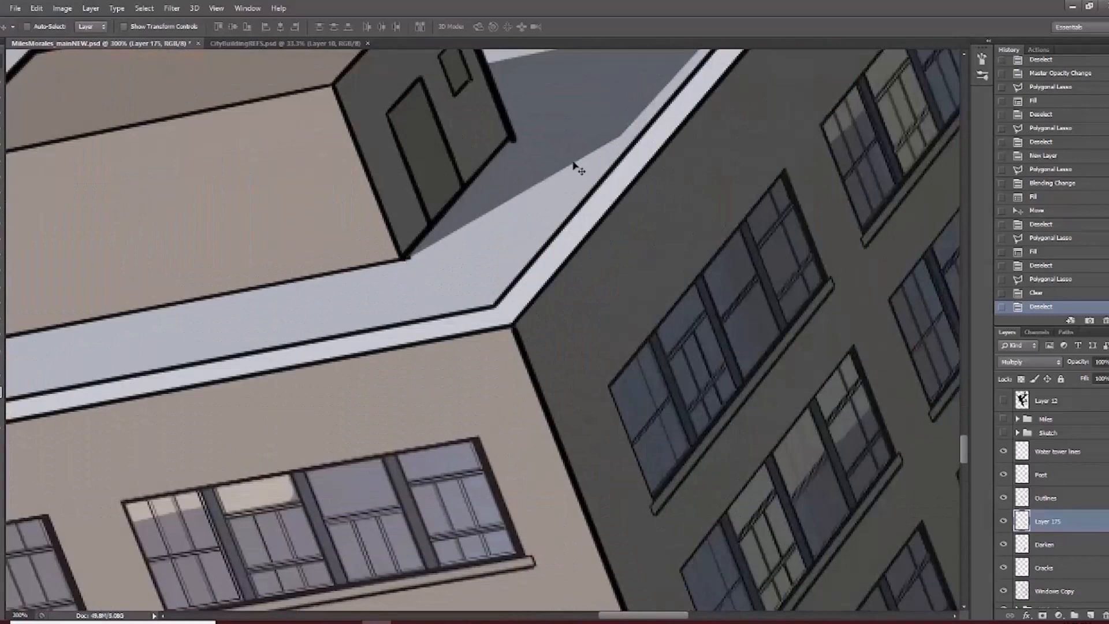
alt+click(589, 197)
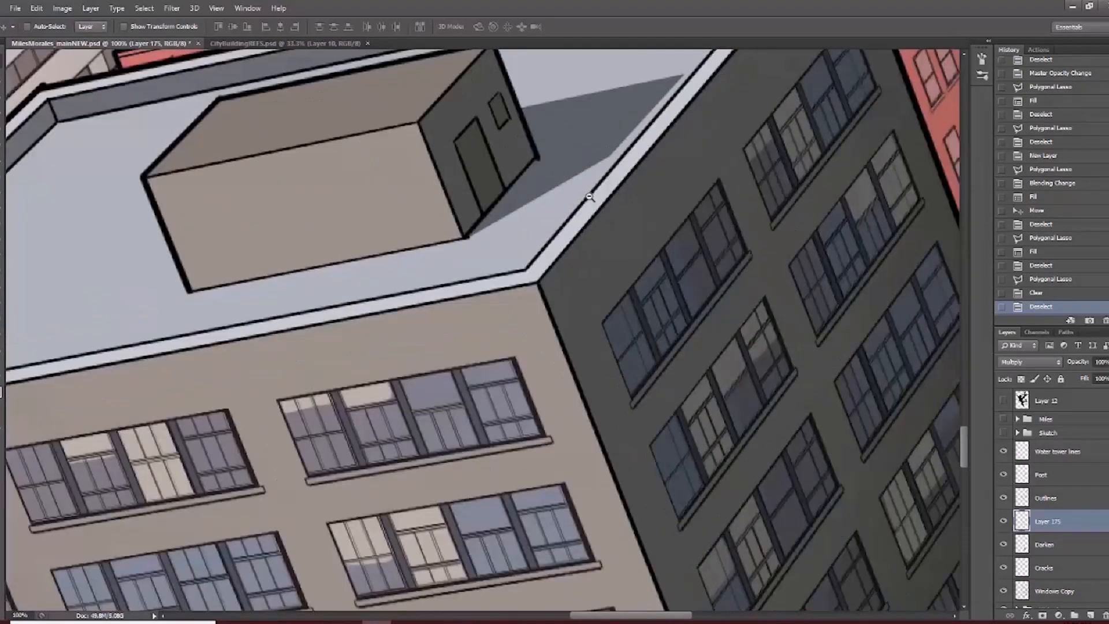
alt+click(589, 197)
Outline a polygonal shadow area on the narrow pale-blue roof beside the grey building and fill it on the Darken layer.
key(l)
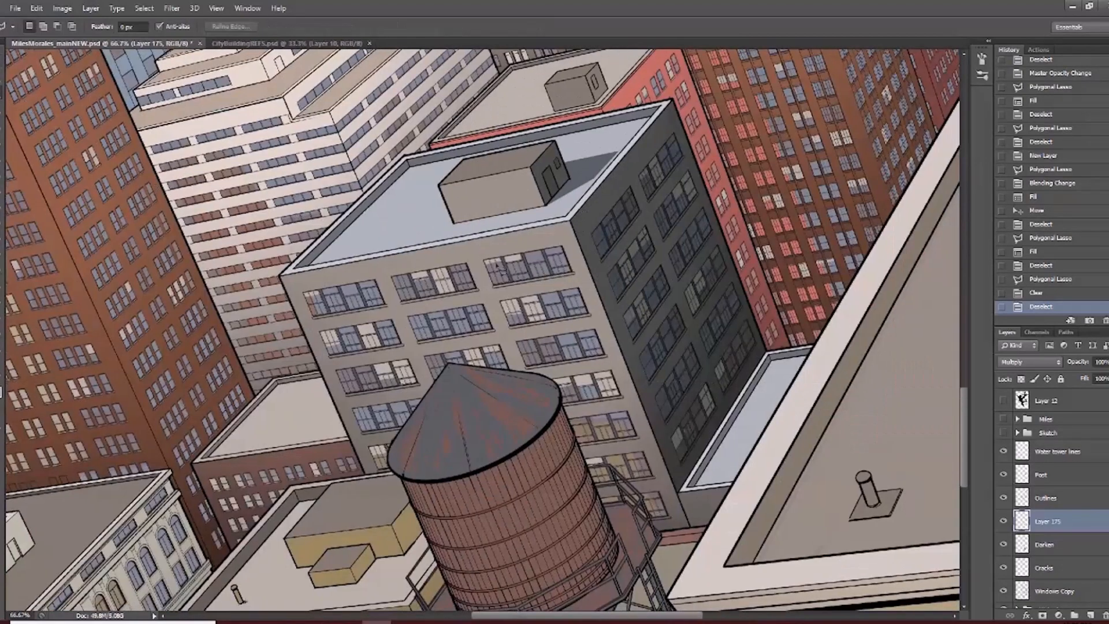
click(695, 483)
click(750, 455)
click(811, 347)
click(773, 357)
click(695, 483)
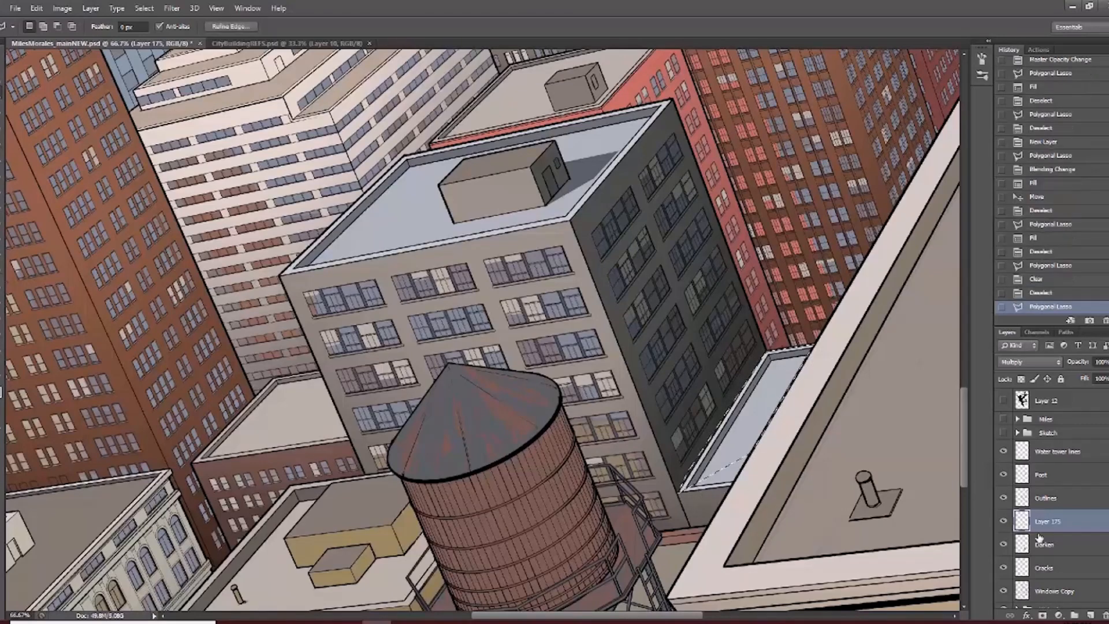
click(1020, 549)
key(alt+BackSpace)
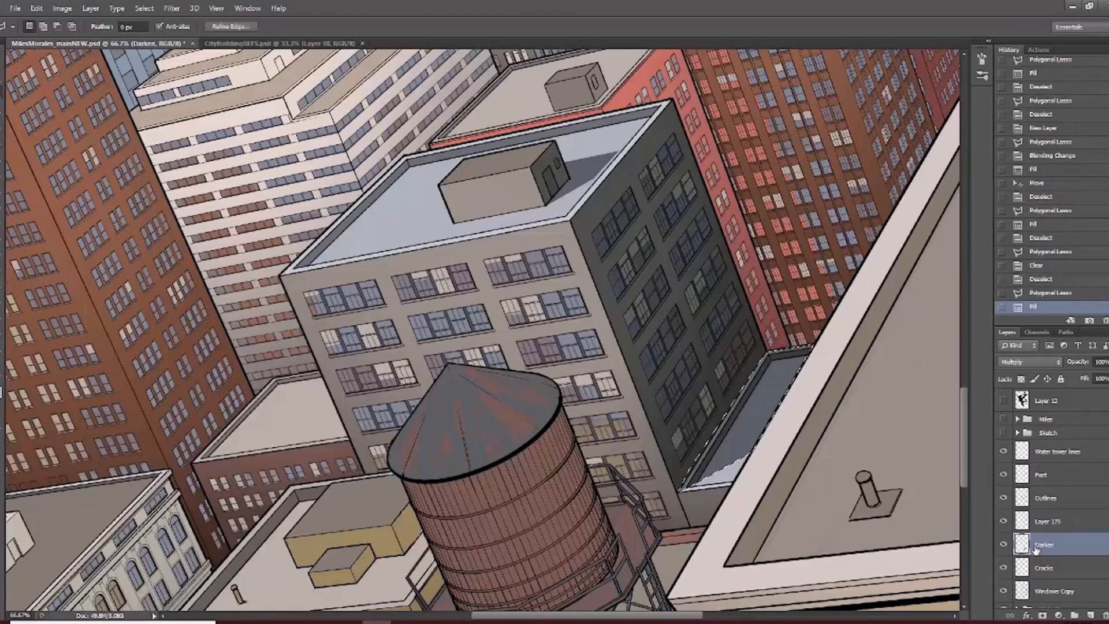
Outline the narrow shadow cast by the parapet along the grey building's pale-blue roof and fill it on the Darken layer.
key(ctrl+d)
drag(644, 408, 651, 380)
drag(602, 328, 607, 359)
drag(484, 258, 480, 269)
scroll(448, 274, up, 1)
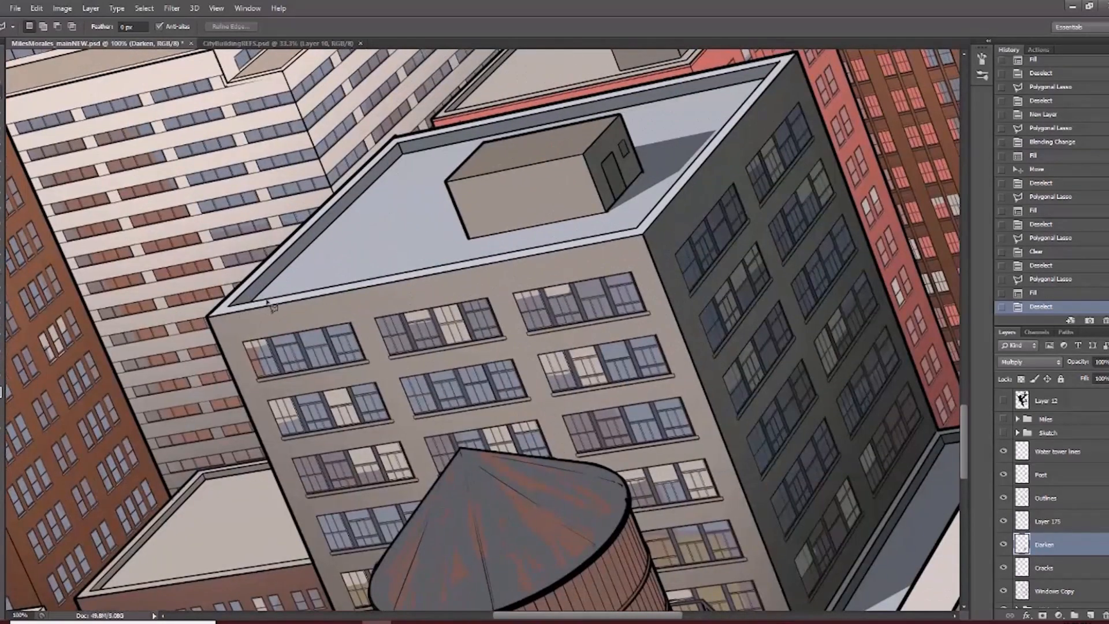
click(266, 300)
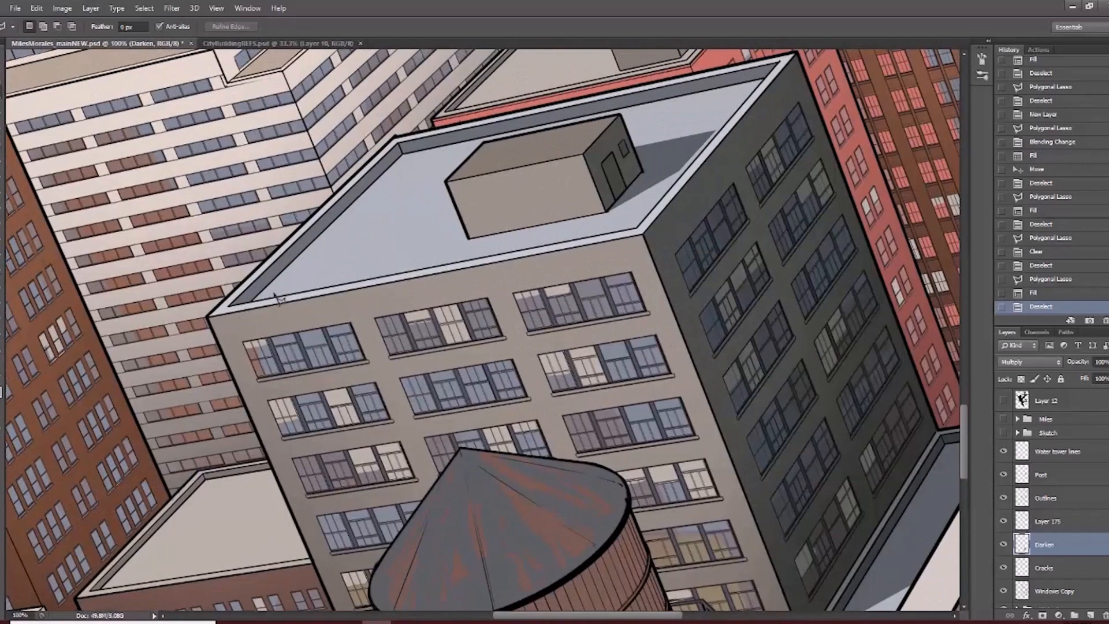
click(406, 148)
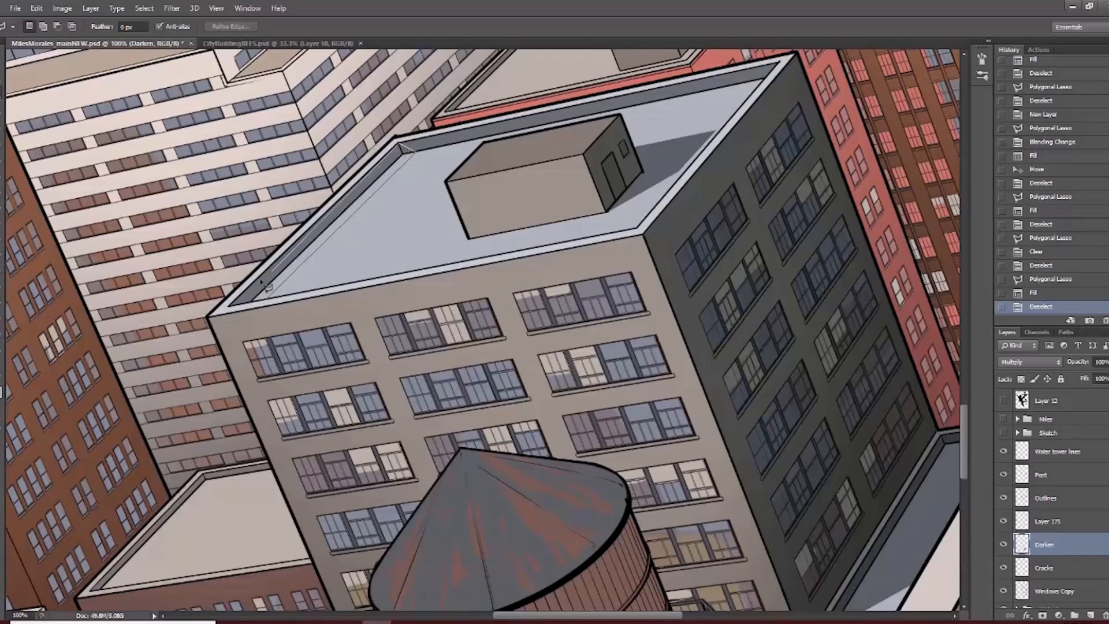
click(236, 312)
key(alt+BackSpace)
Outline and fill the shaded sides and adjoining cast shadows of the two yellow rooftop boxes beside the water tower.
click(228, 326)
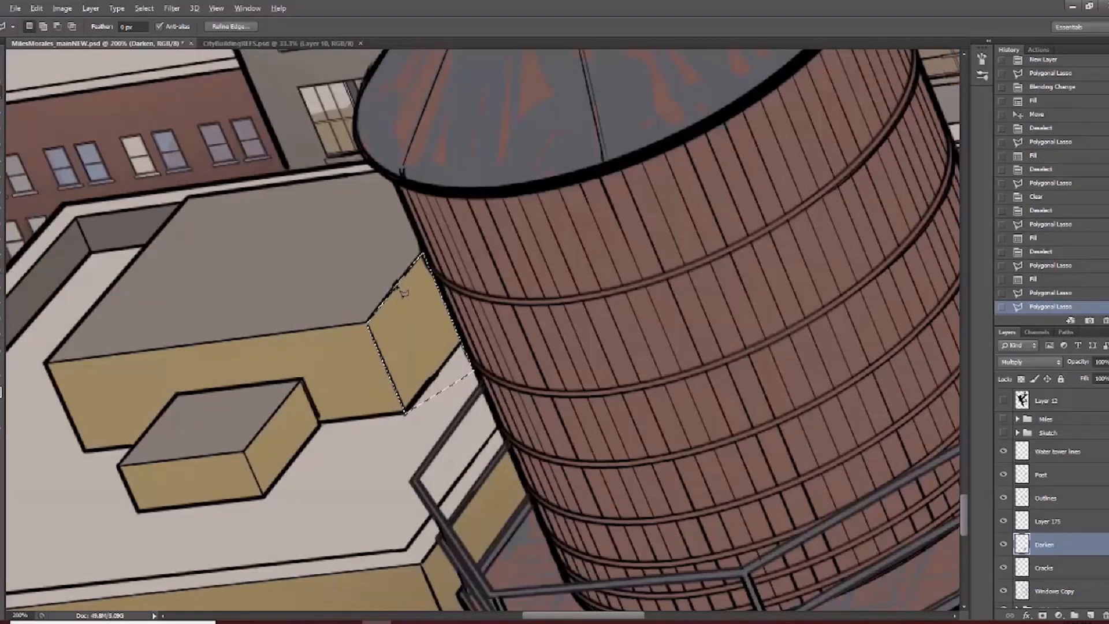
key(alt+BackSpace)
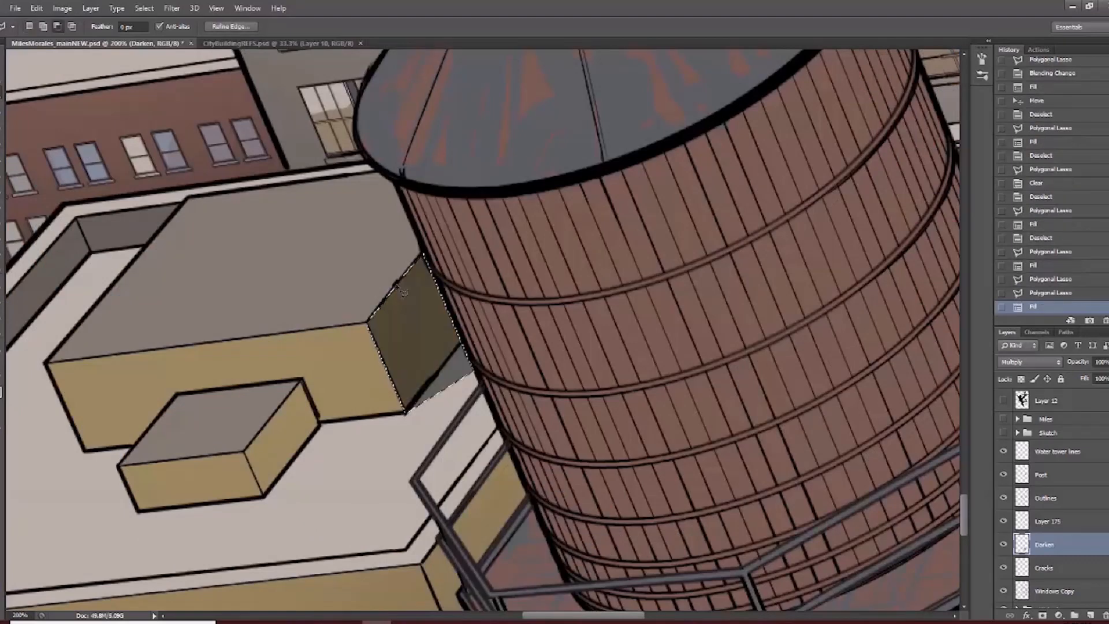
click(266, 495)
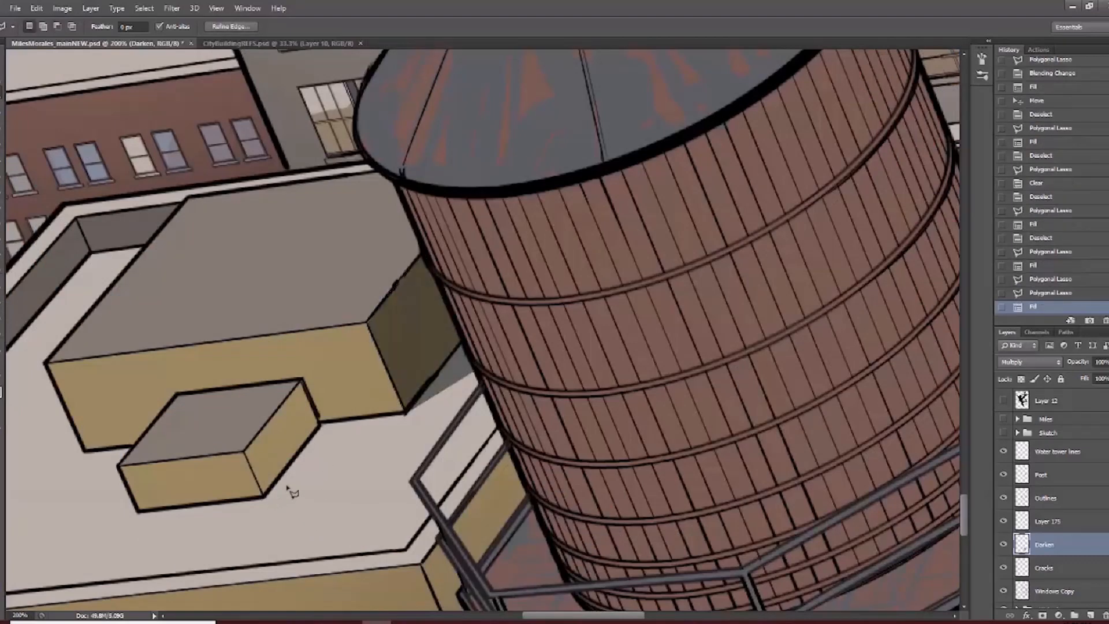
click(378, 417)
click(304, 382)
click(245, 451)
click(265, 495)
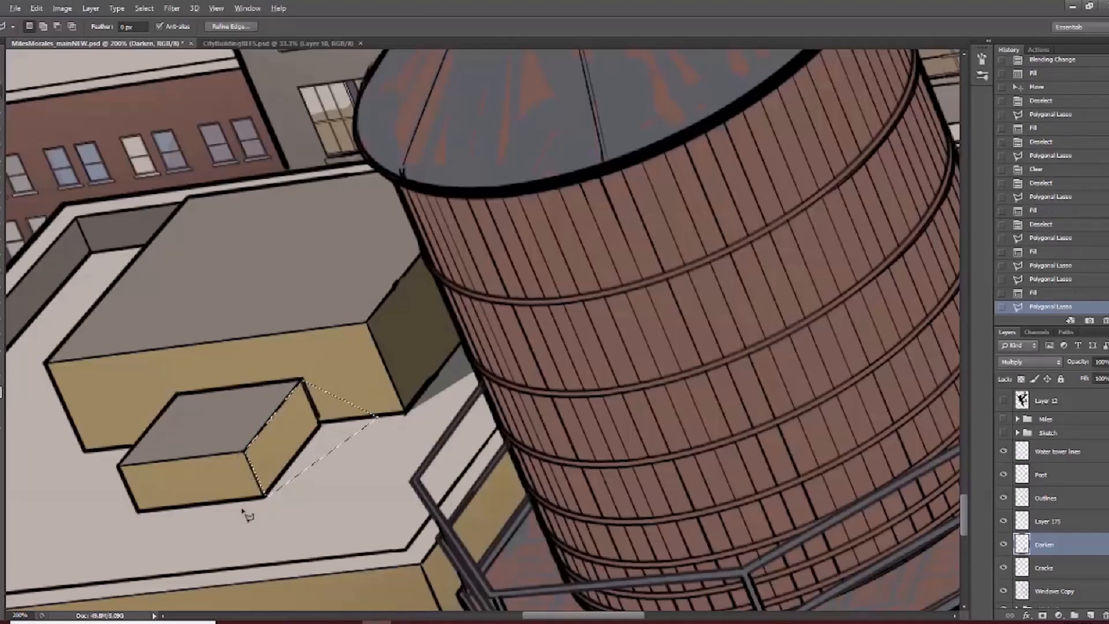
key(alt+BackSpace)
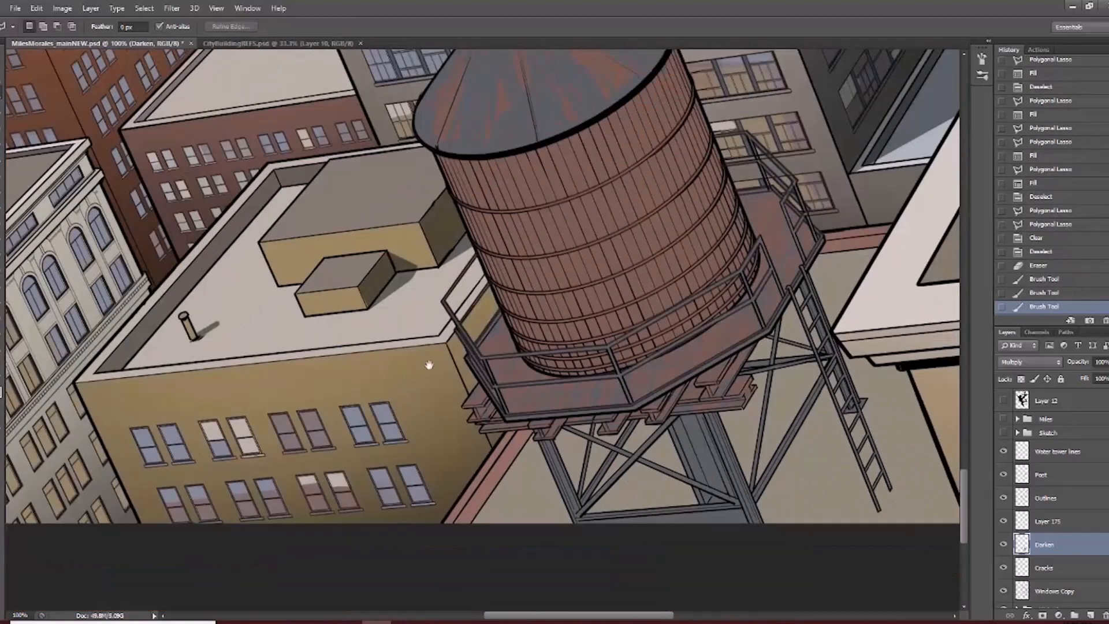
Select the yellow building's shaded side wall behind the water tower, excluding the tower's railing and platform beams.
click(449, 345)
click(484, 430)
click(493, 449)
click(481, 389)
click(466, 357)
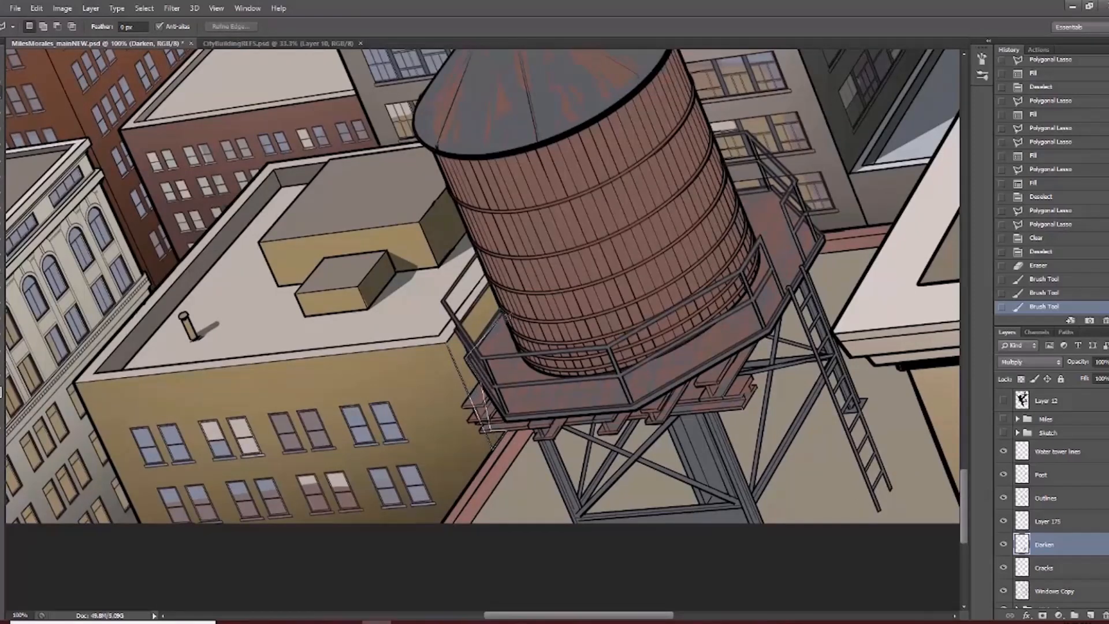
click(500, 309)
double_click(490, 285)
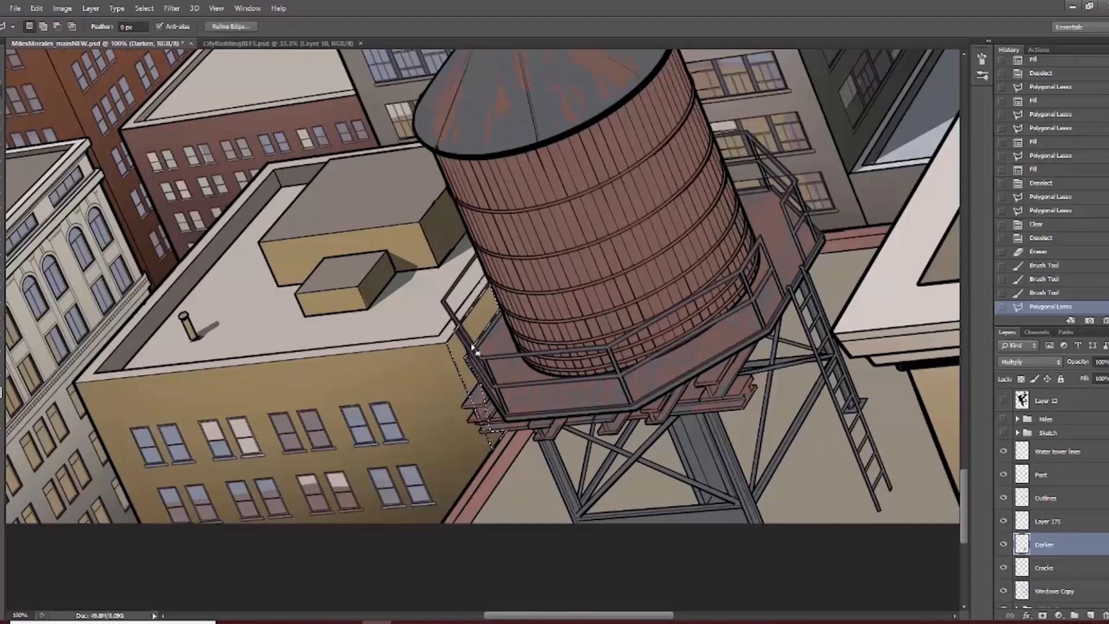
scroll(484, 399, up, 1)
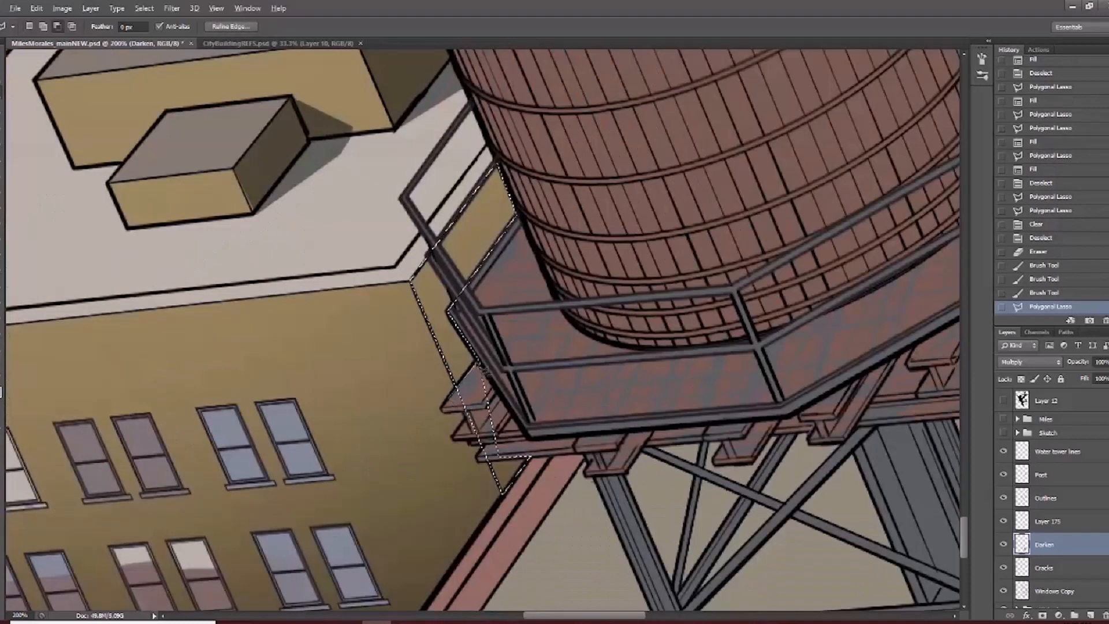
click(480, 370)
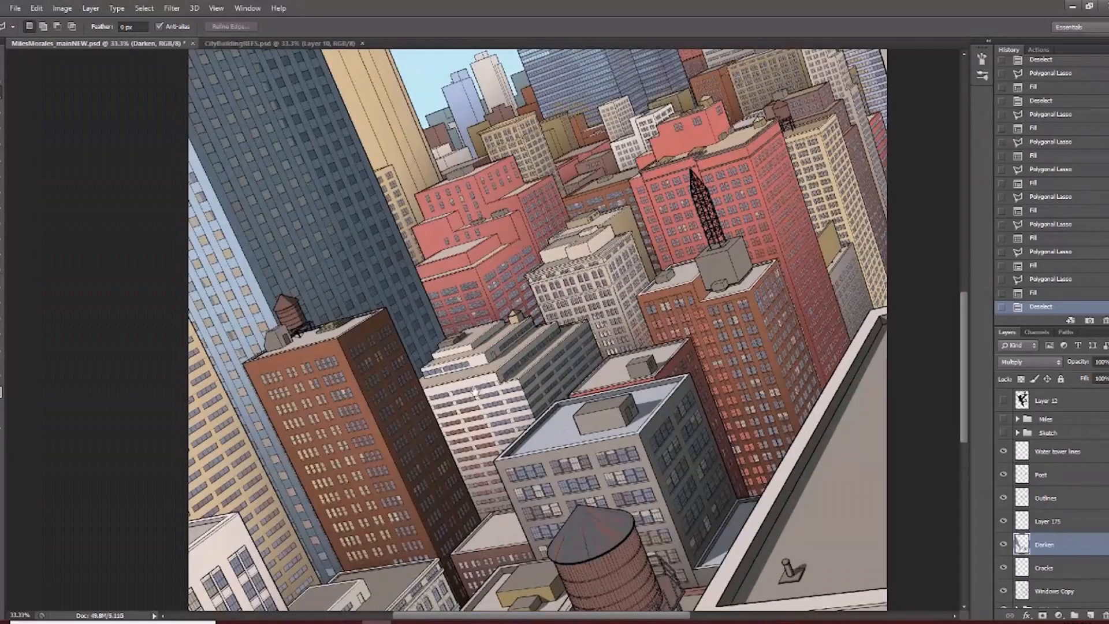
Outline the brown building's cast shadow across the white stepped building's facade and setbacks, fill it, and deselect.
click(473, 407)
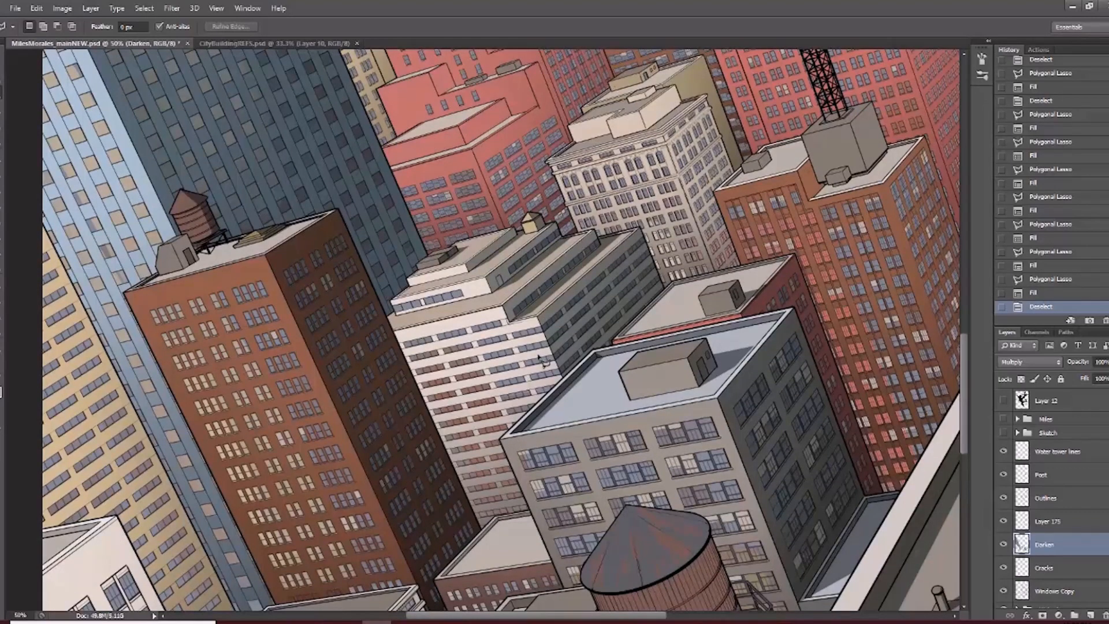
click(540, 393)
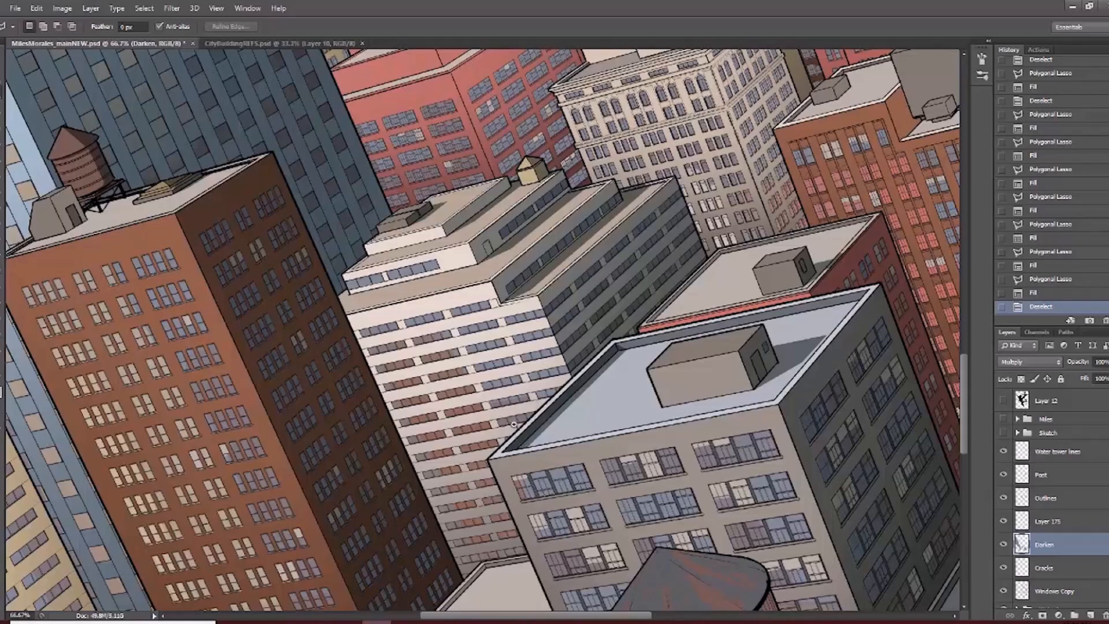
click(520, 413)
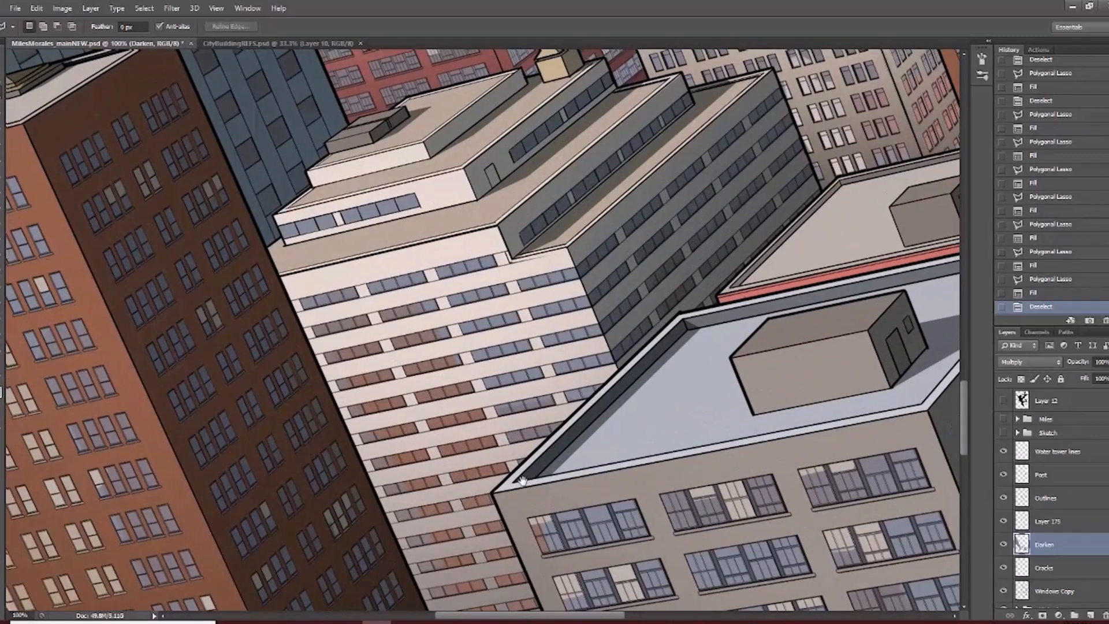
mouse_move(523, 481)
mouse_down()
mouse_move(508, 470)
mouse_move(520, 447)
mouse_up()
drag(488, 581, 463, 475)
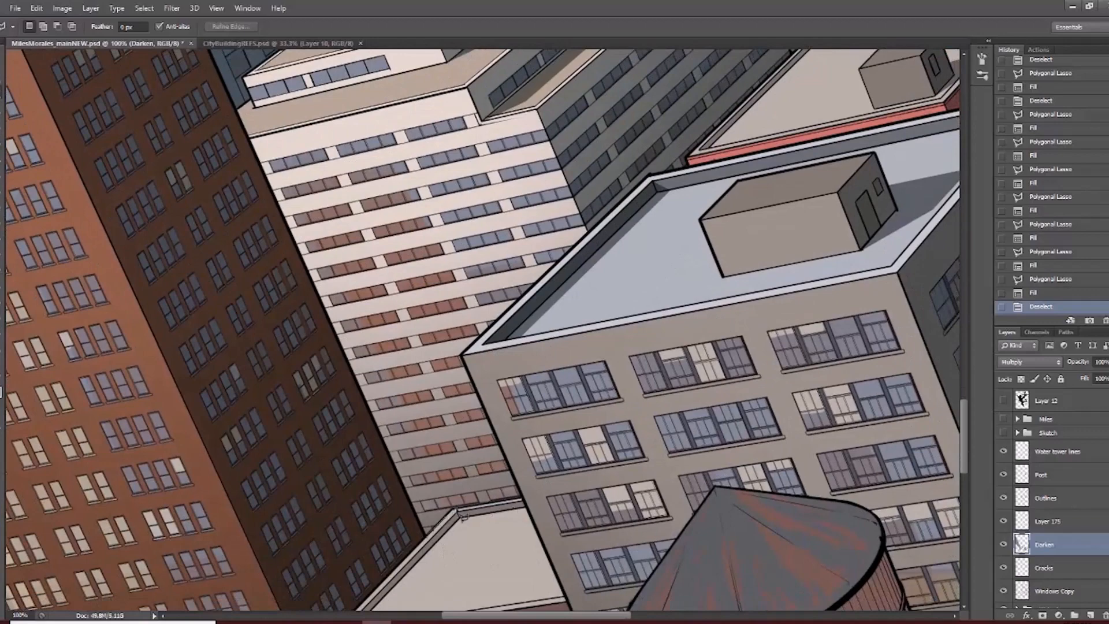
click(456, 510)
click(521, 499)
mouse_move(468, 364)
mouse_down()
mouse_move(693, 469)
mouse_move(582, 407)
mouse_up()
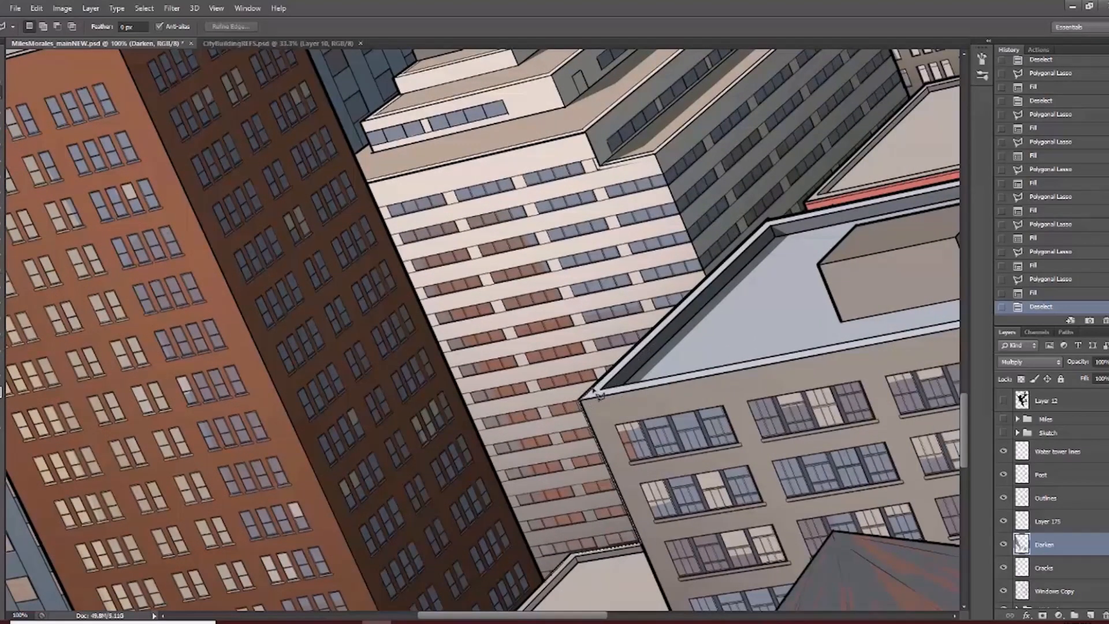
drag(585, 364, 572, 464)
click(556, 449)
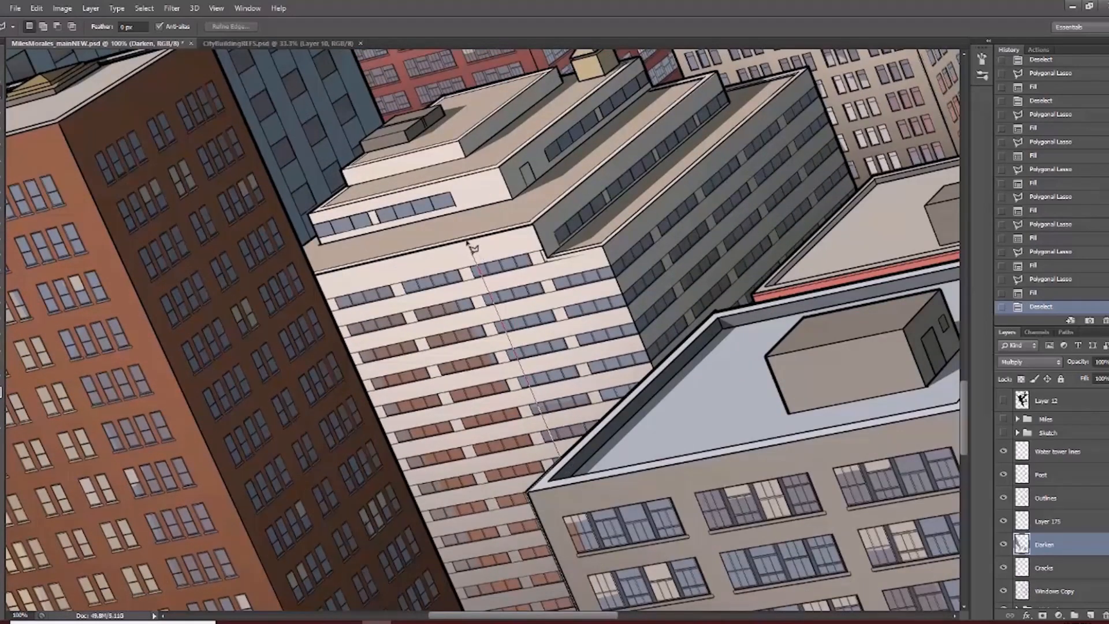
mouse_move(469, 246)
mouse_down()
mouse_move(497, 277)
mouse_move(740, 393)
mouse_up()
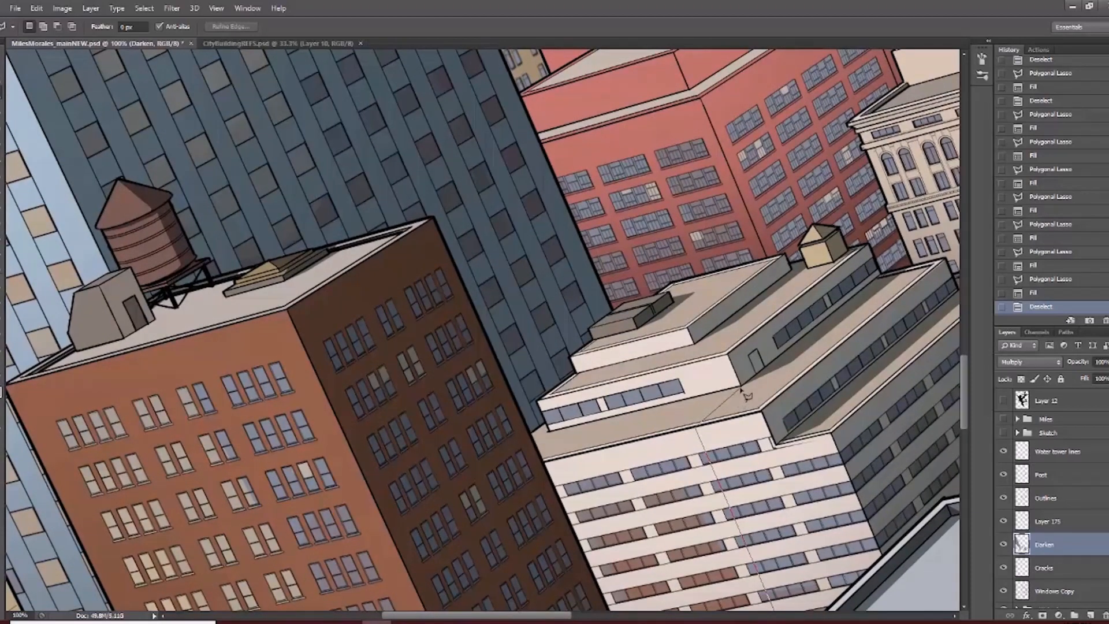
click(737, 342)
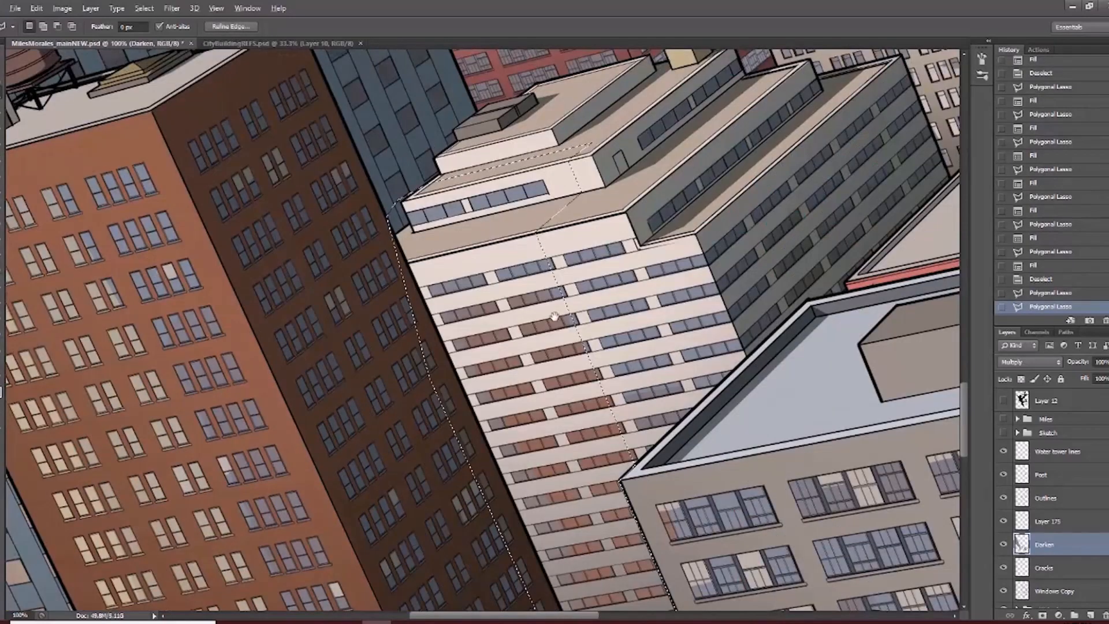
key(alt+BackSpace)
drag(554, 317, 546, 299)
key(ctrl+d)
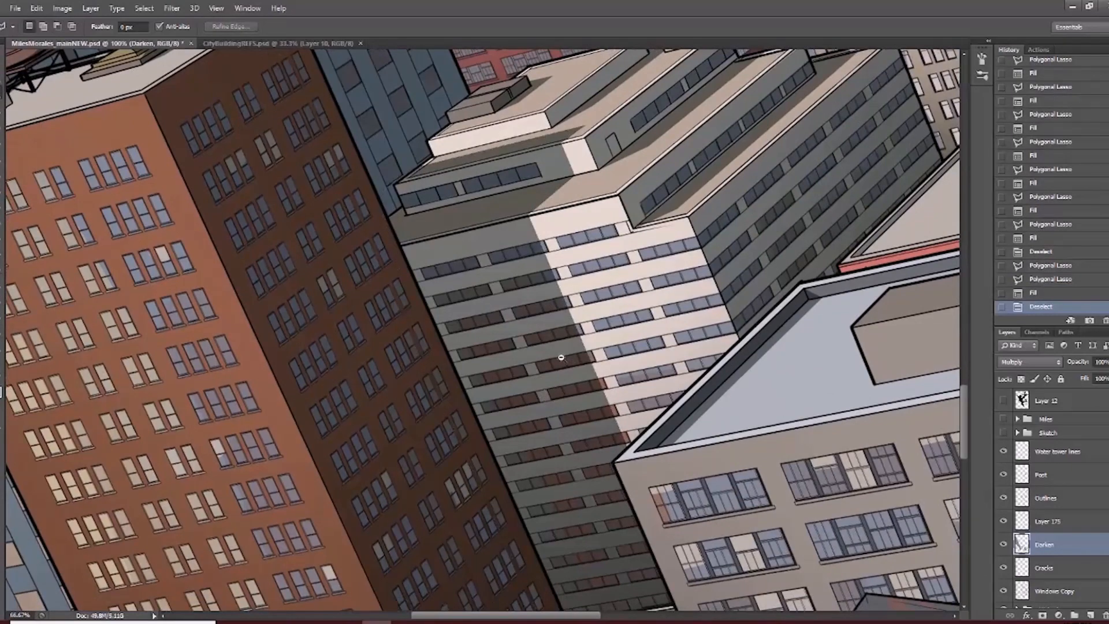
Outline a large cast shadow across the red buildings and the cream building, fill it on the Darken copy layer, and deselect.
scroll(558, 371, down, 2)
drag(558, 401, 546, 379)
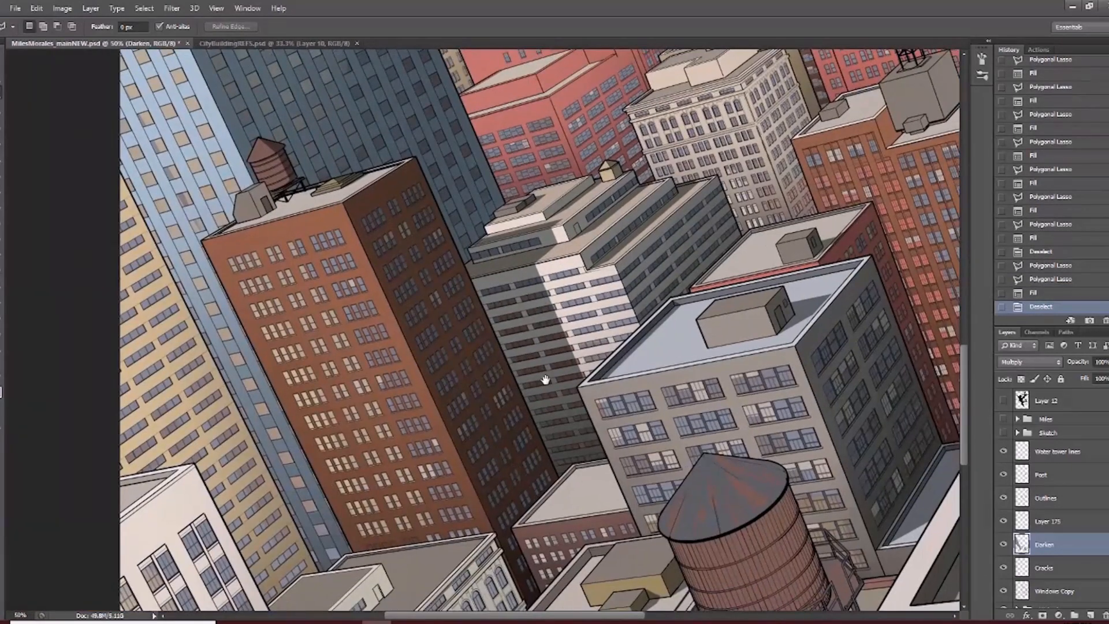
drag(508, 264, 490, 284)
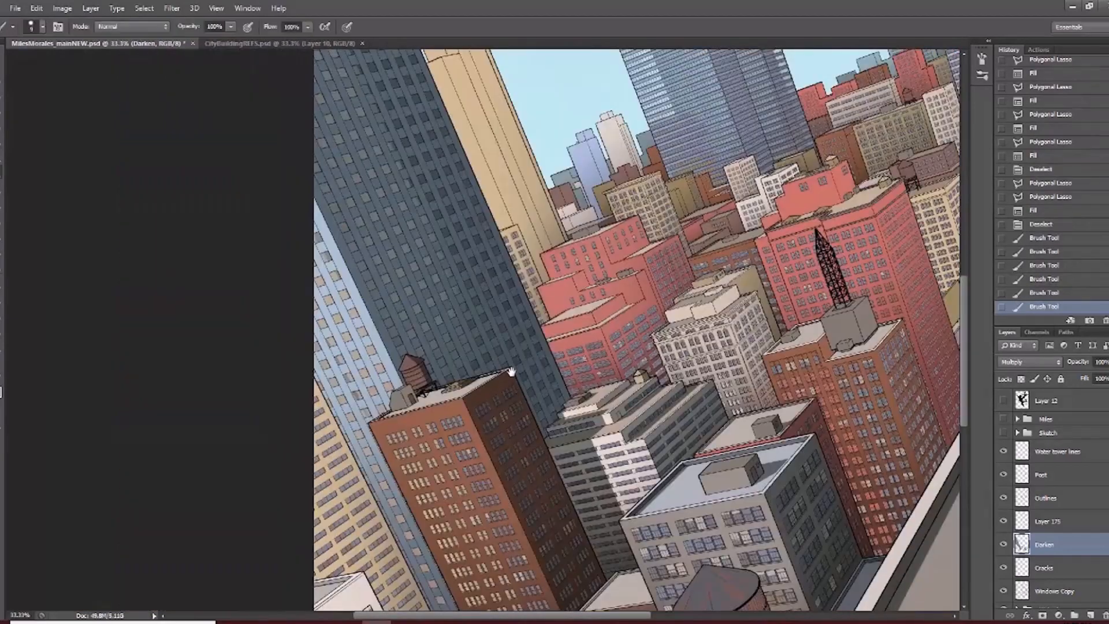
key(l)
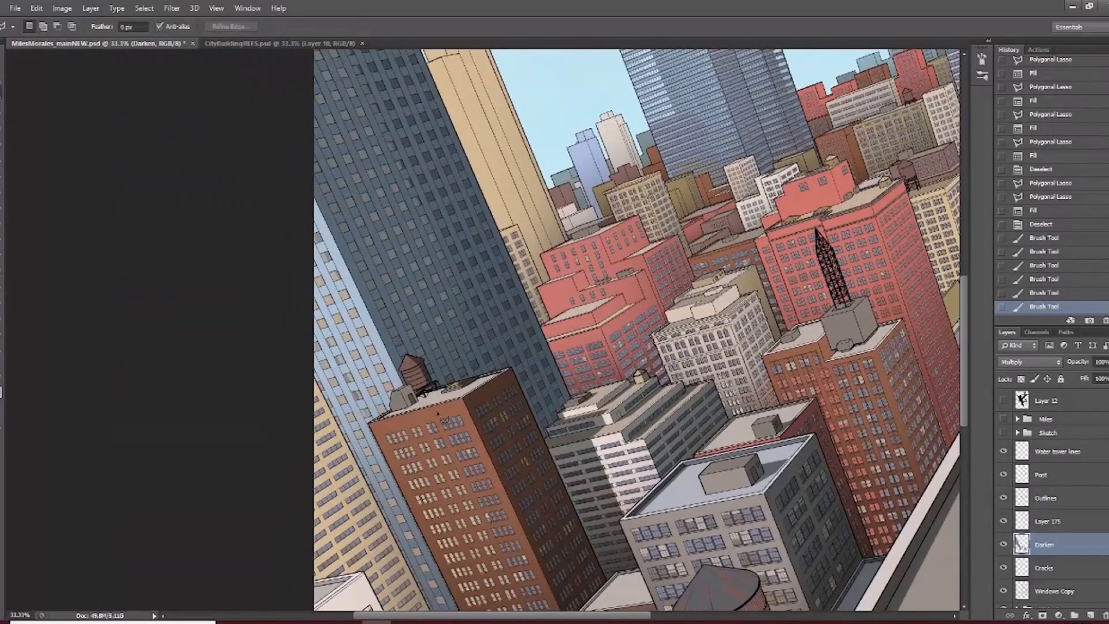
scroll(574, 430, up, 1)
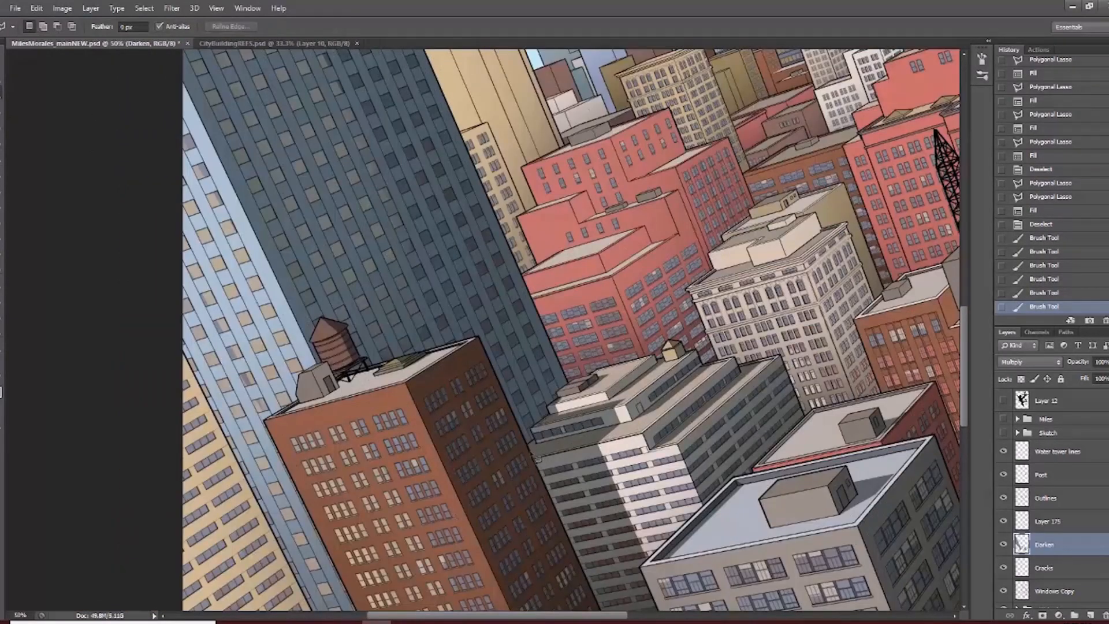
click(537, 446)
scroll(713, 368, up, 1)
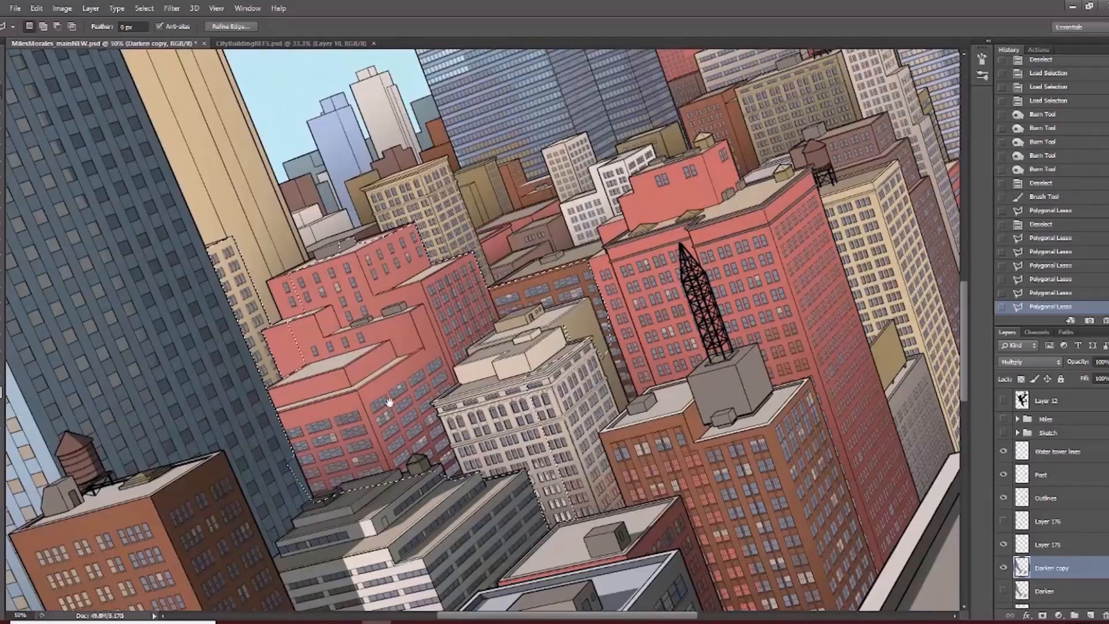
key(alt+BackSpace)
key(ctrl+d)
key(ctrl+minus)
key(ctrl+minus)
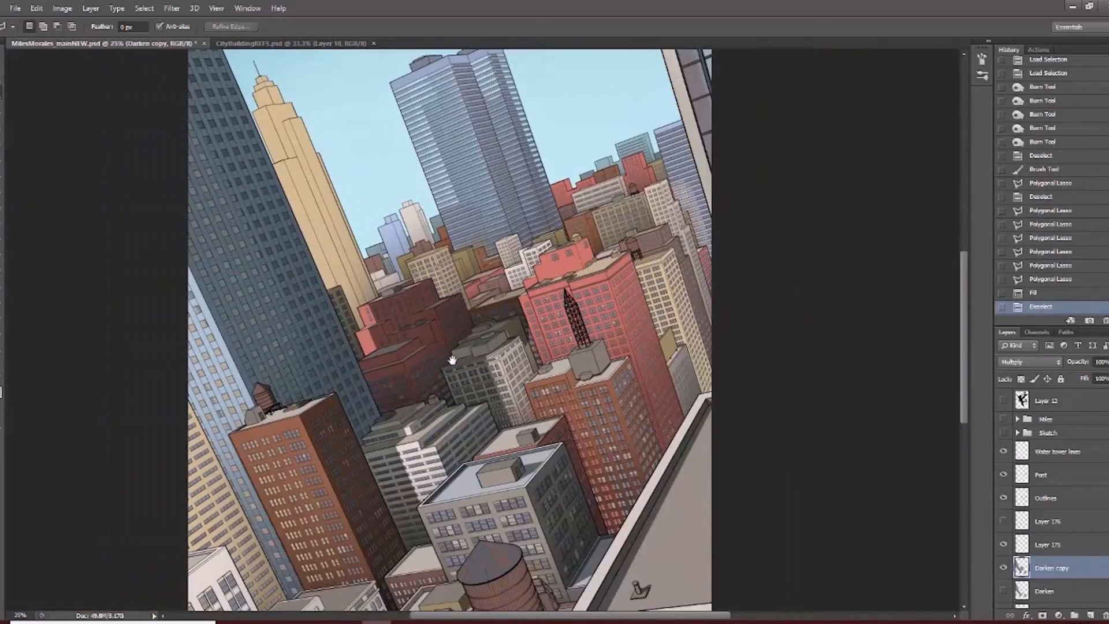
drag(442, 402, 472, 431)
scroll(446, 393, up, 1)
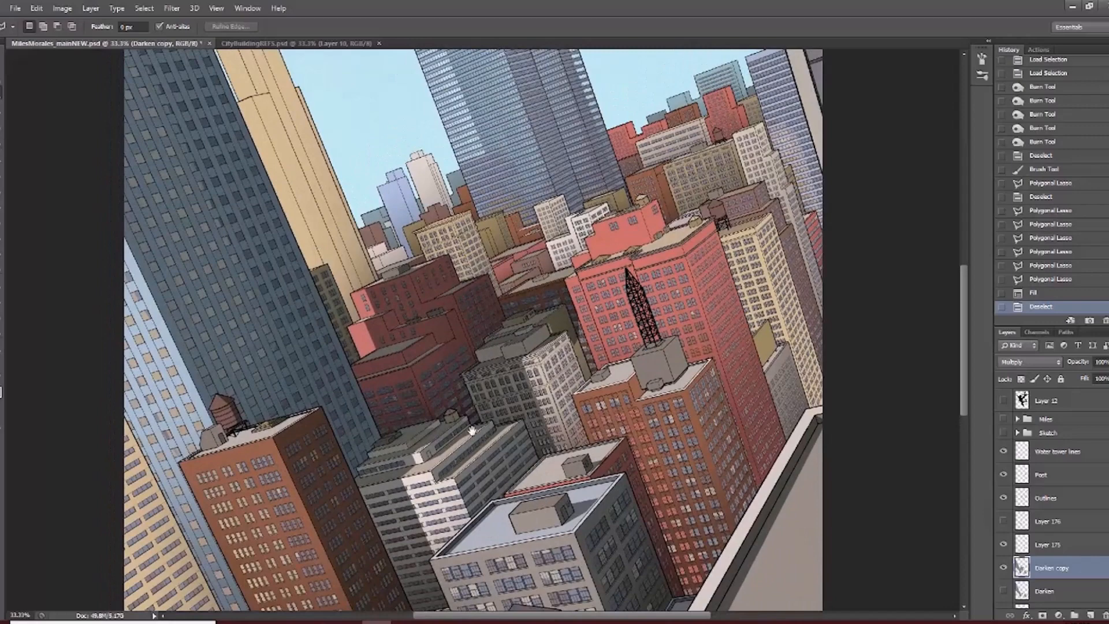
key(v)
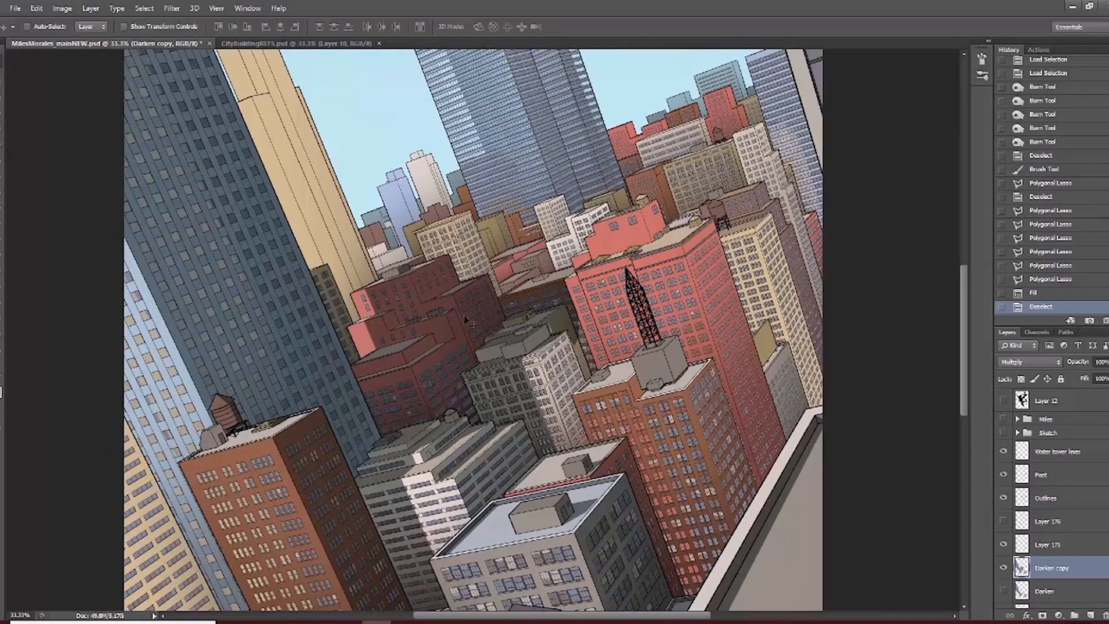
ctrl+click(465, 367)
drag(461, 384, 487, 380)
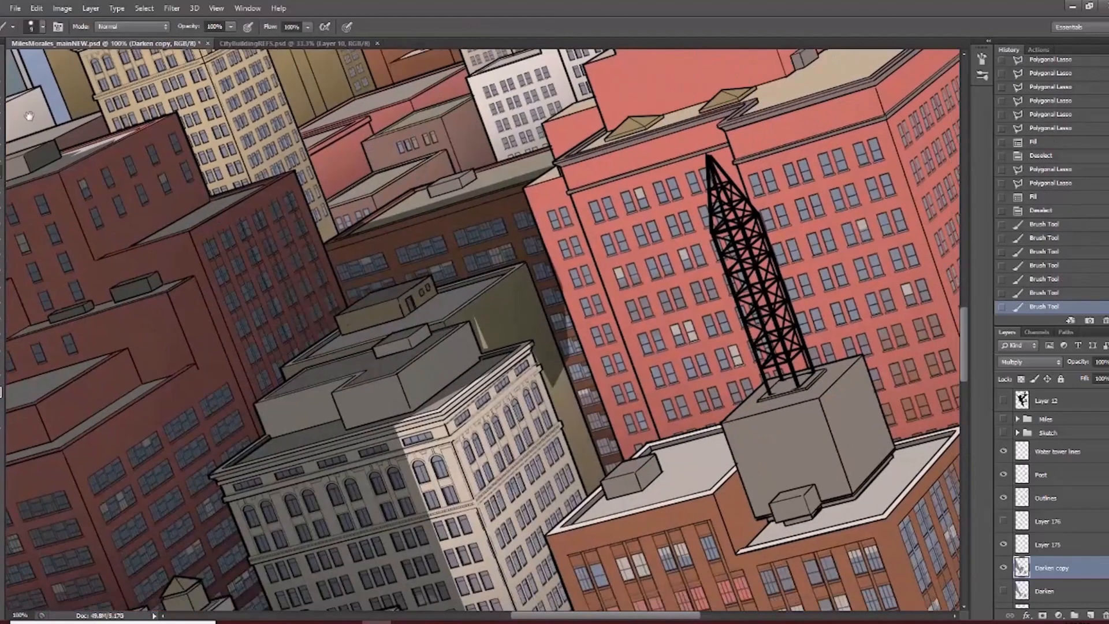
Outline the unshaded sliver on the olive building's wall, just behind the cream building's rooftop, with the Polygonal Lasso.
key(l)
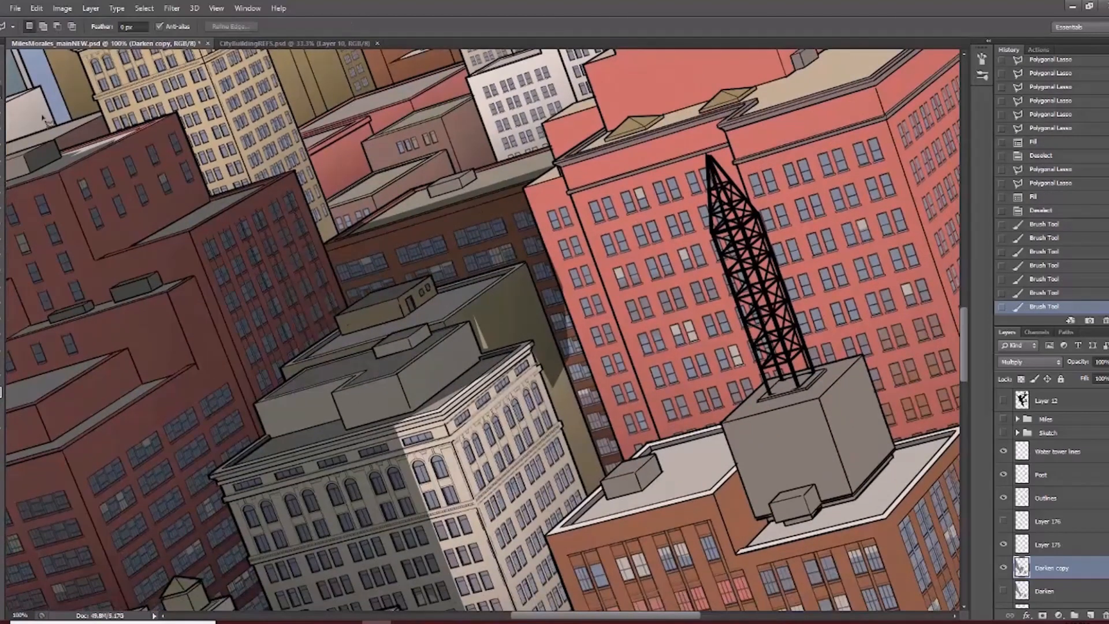
scroll(458, 324, up, 1)
scroll(458, 323, up, 1)
click(418, 237)
click(455, 227)
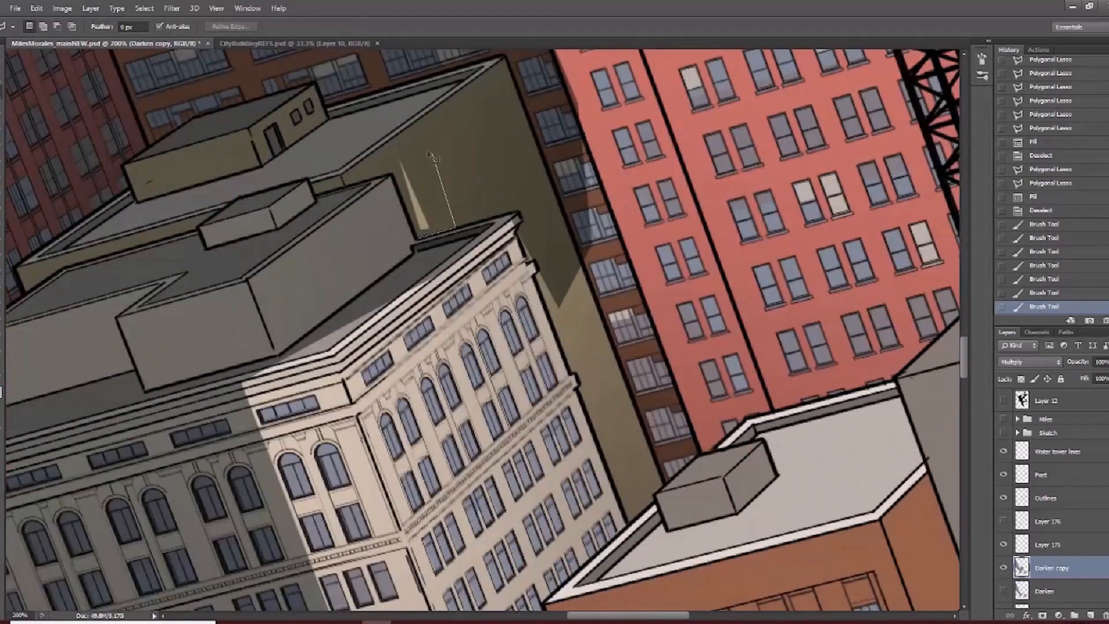
click(426, 150)
click(394, 147)
double_click(386, 166)
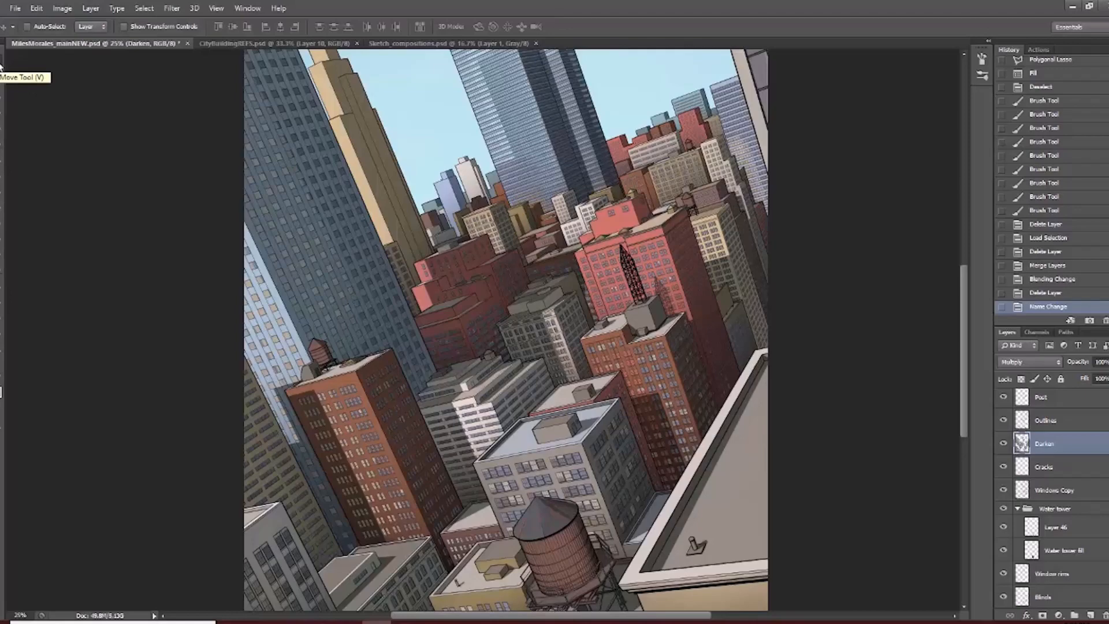
Hide the Darken layer and examine the cityscape without its shadows.
click(1003, 444)
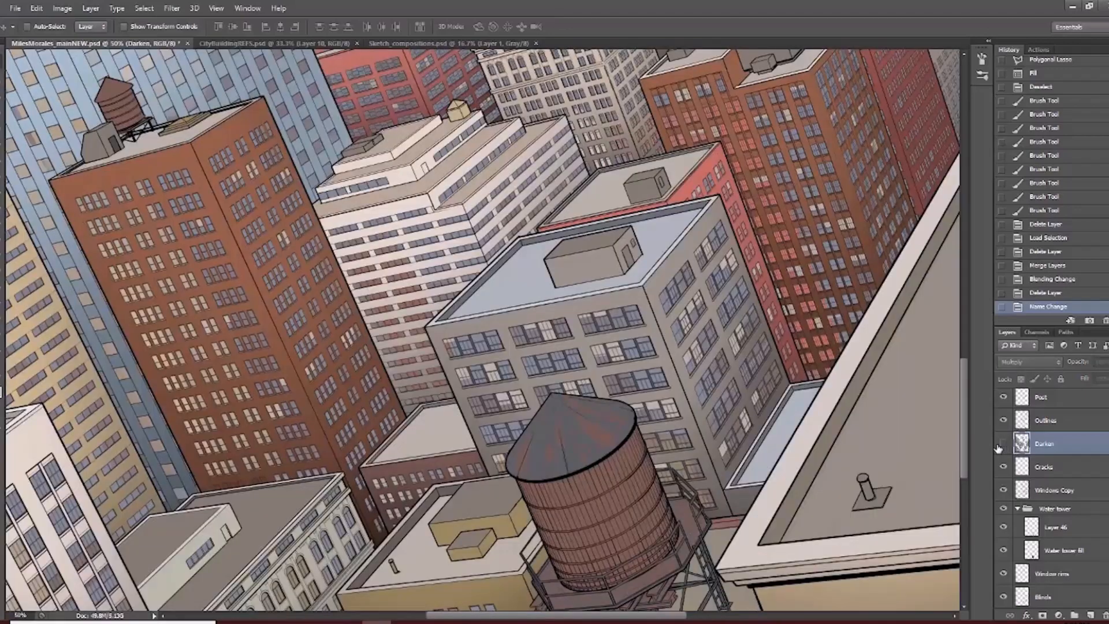
drag(638, 322, 582, 421)
scroll(589, 413, down, 2)
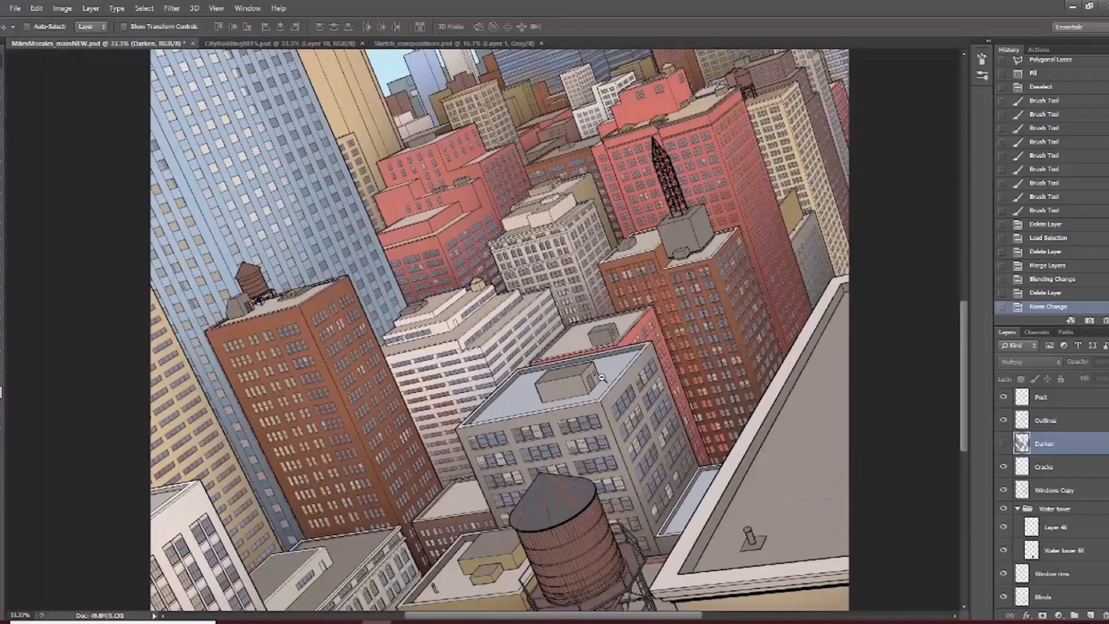
Toggle the Darken layer's visibility to compare the cityscape with and without its shadows, leaving the layer shown.
drag(632, 394, 620, 415)
click(1003, 443)
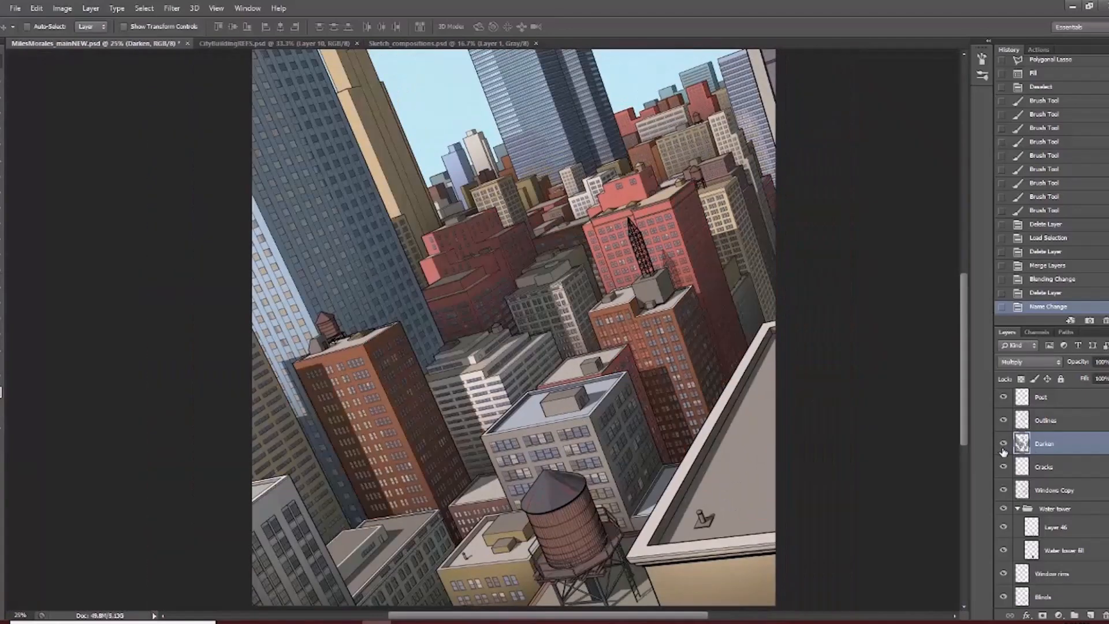
click(1003, 443)
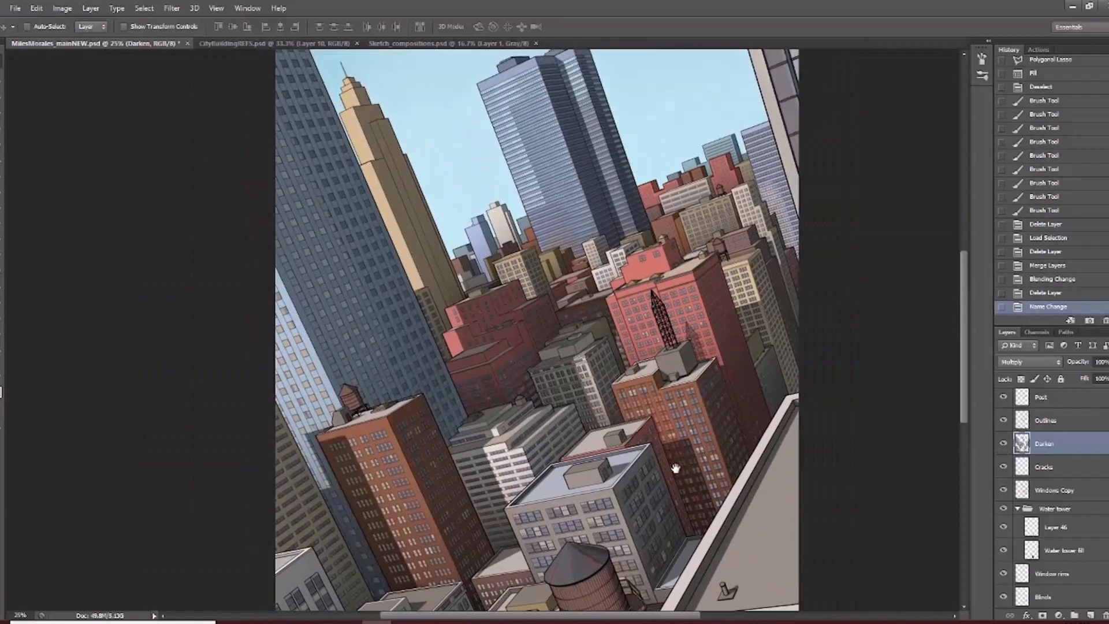
click(1004, 443)
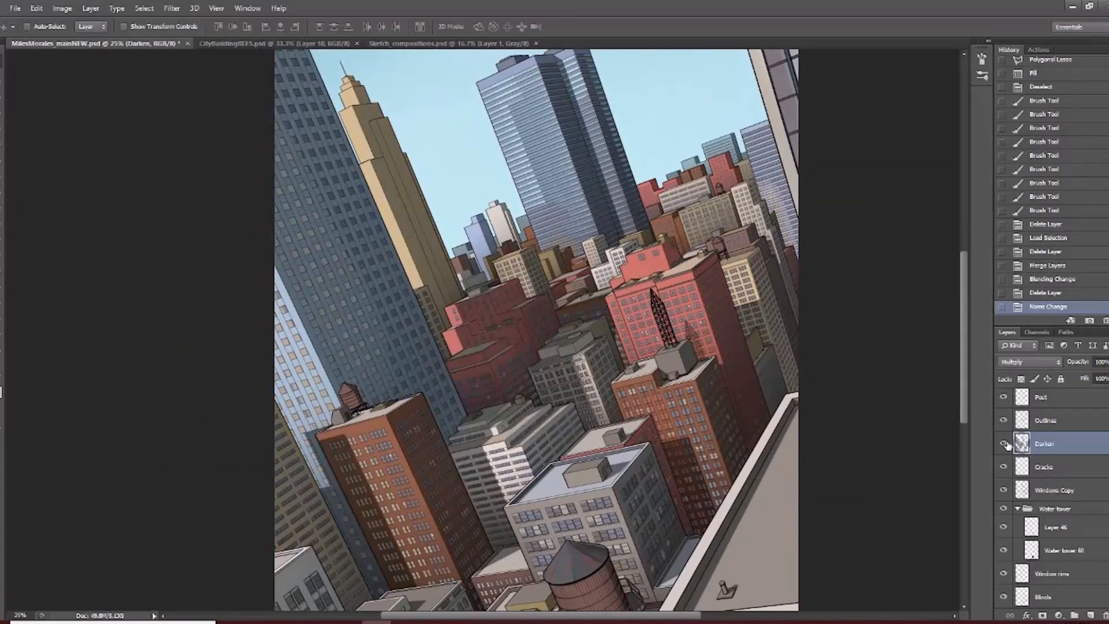
Collapse the Water tower group, expand the Buildings group, and select Layer 44 inside its Tops subgroup.
drag(598, 482, 593, 371)
scroll(593, 373, up, 1)
mouse_move(587, 414)
mouse_down()
mouse_move(598, 396)
mouse_move(580, 420)
mouse_up()
click(1058, 514)
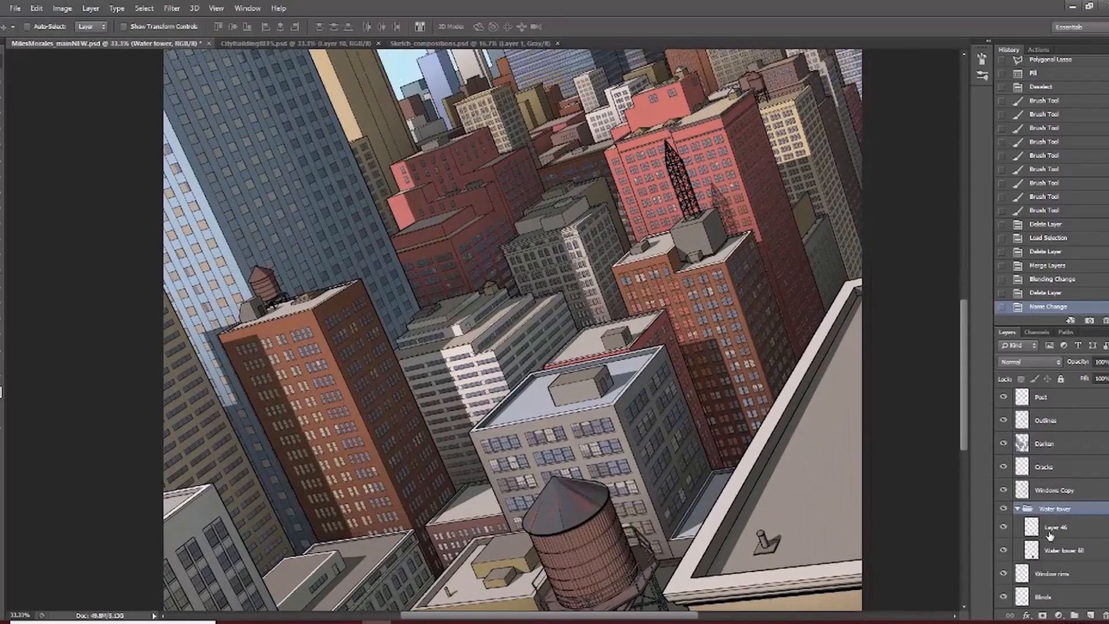
click(1019, 511)
scroll(1028, 497, down, 3)
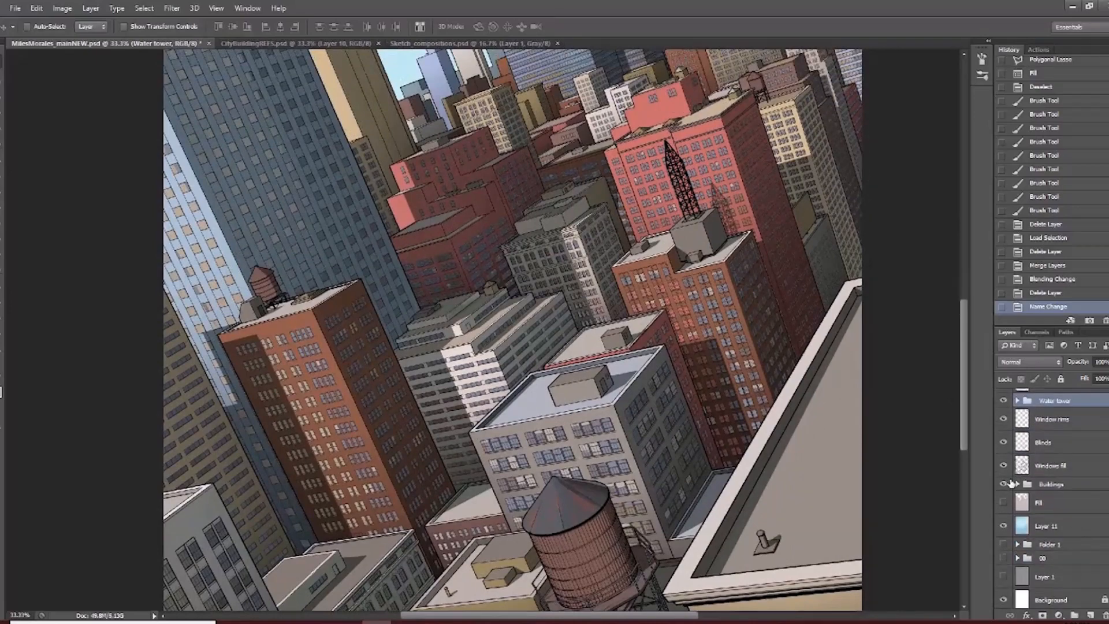
click(1018, 484)
click(1056, 515)
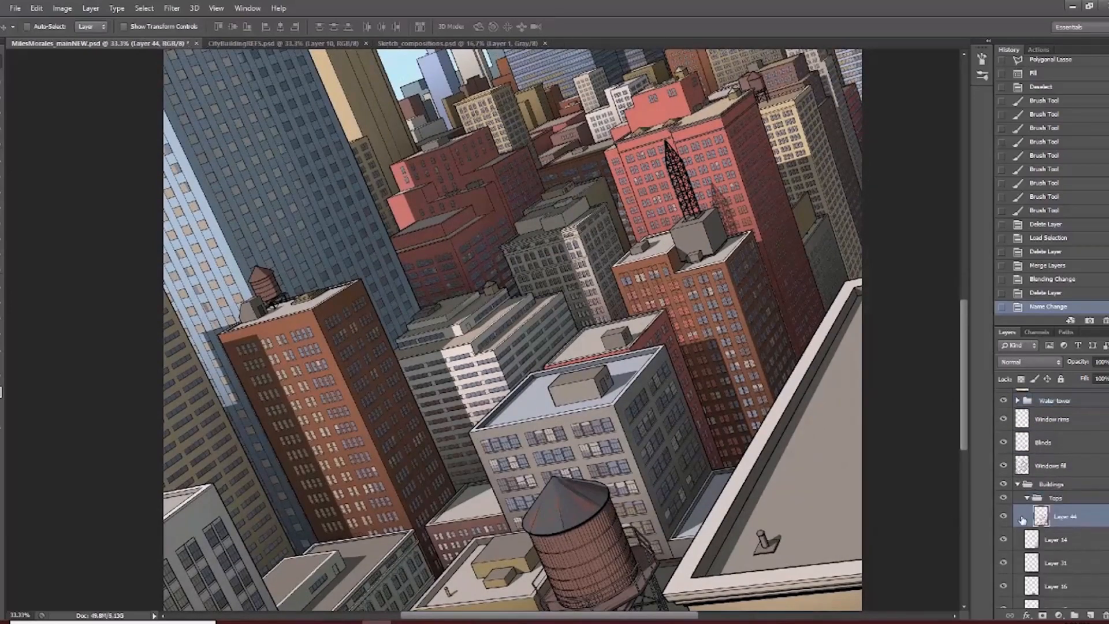
Burn soft shading into the blue-grey flat roof behind the water tower, using a reduced Burn tool brush.
click(3, 270)
ctrl+click(544, 452)
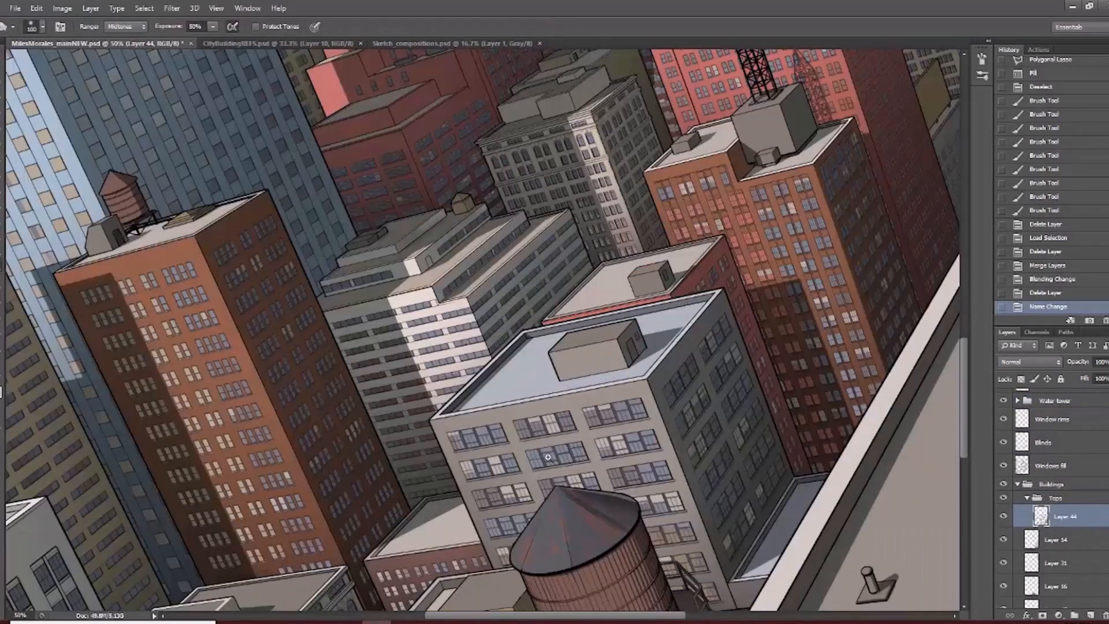
drag(599, 402, 526, 403)
scroll(526, 404, up, 1)
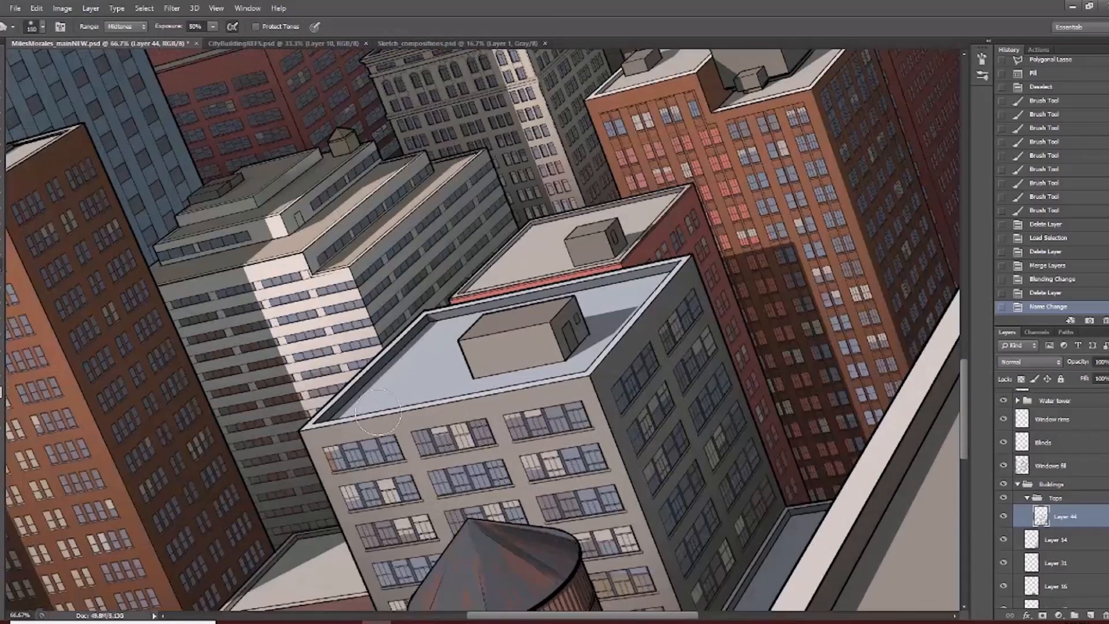
drag(642, 284, 411, 347)
key([)
key([)
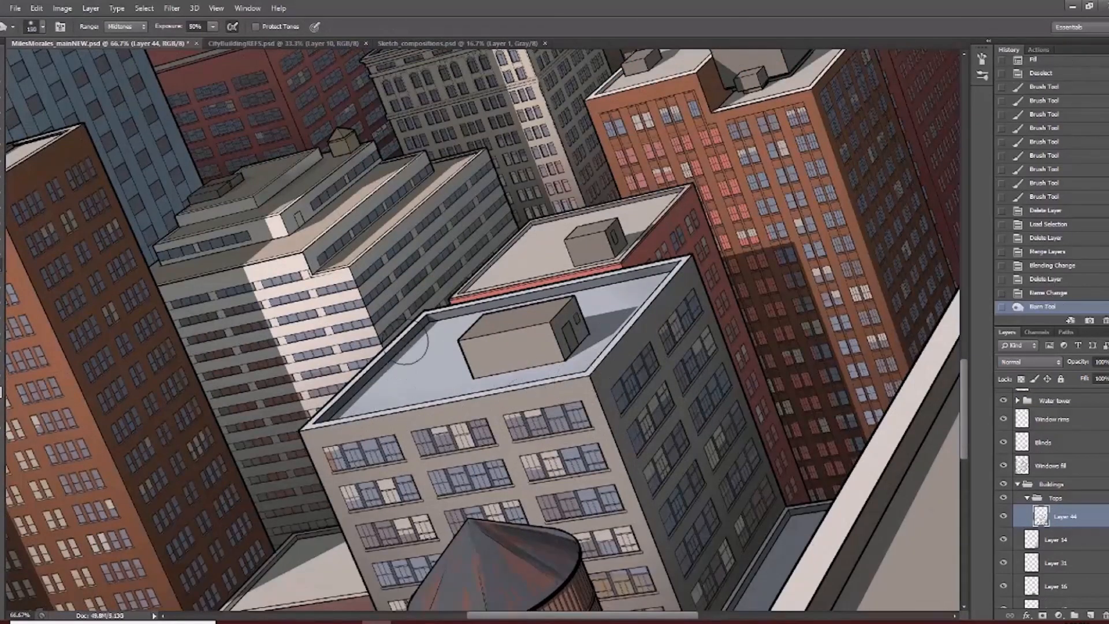
drag(564, 306, 301, 424)
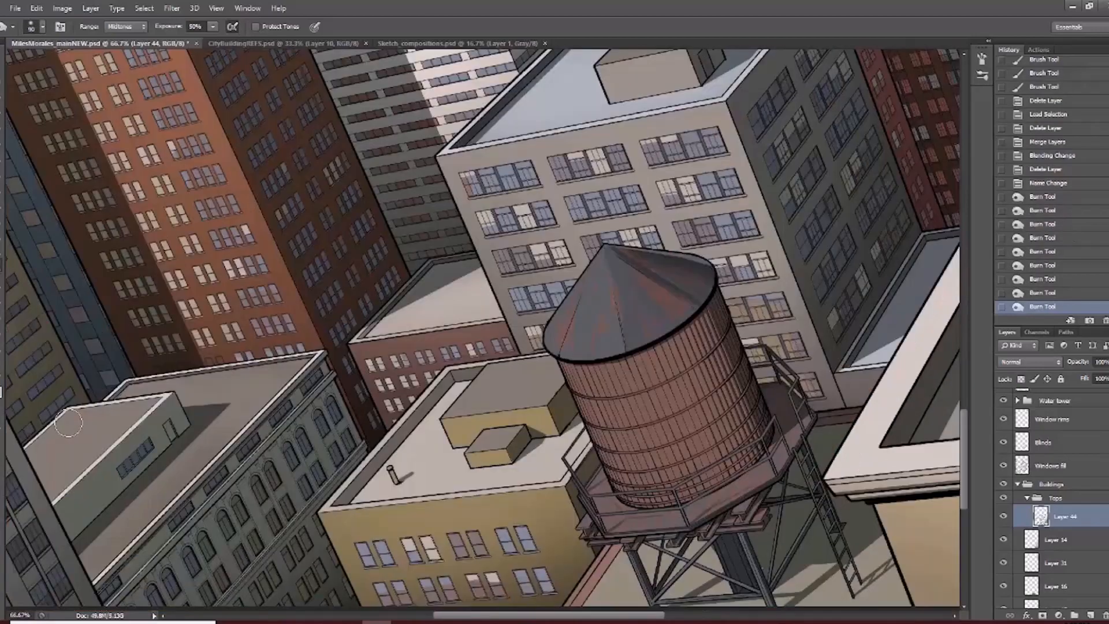
Burn gradual shading into the grey-green building's rooftop and the large foreground roof beyond the water tower.
mouse_move(46, 439)
mouse_down()
mouse_move(113, 434)
mouse_move(47, 527)
mouse_up()
mouse_move(544, 479)
mouse_down()
mouse_move(336, 421)
mouse_move(310, 453)
mouse_up()
drag(111, 444, 466, 348)
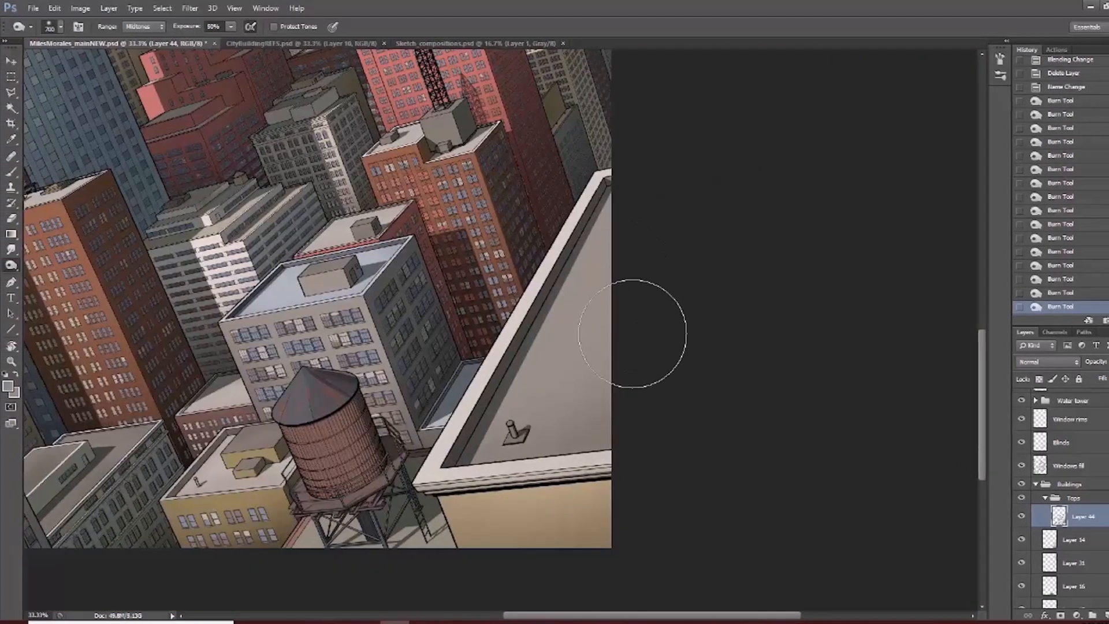
mouse_move(613, 335)
mouse_down()
mouse_move(621, 427)
mouse_move(512, 382)
mouse_move(491, 399)
mouse_up()
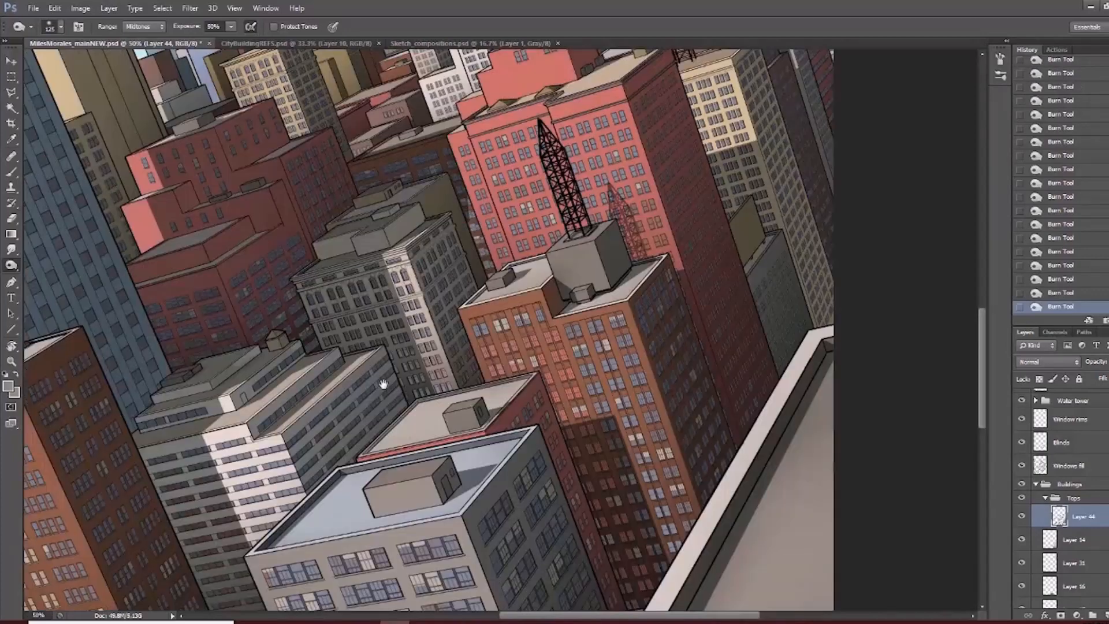
Burn soft shading into the rooftops of the middle-distance red, brown and cream buildings.
drag(383, 386, 477, 523)
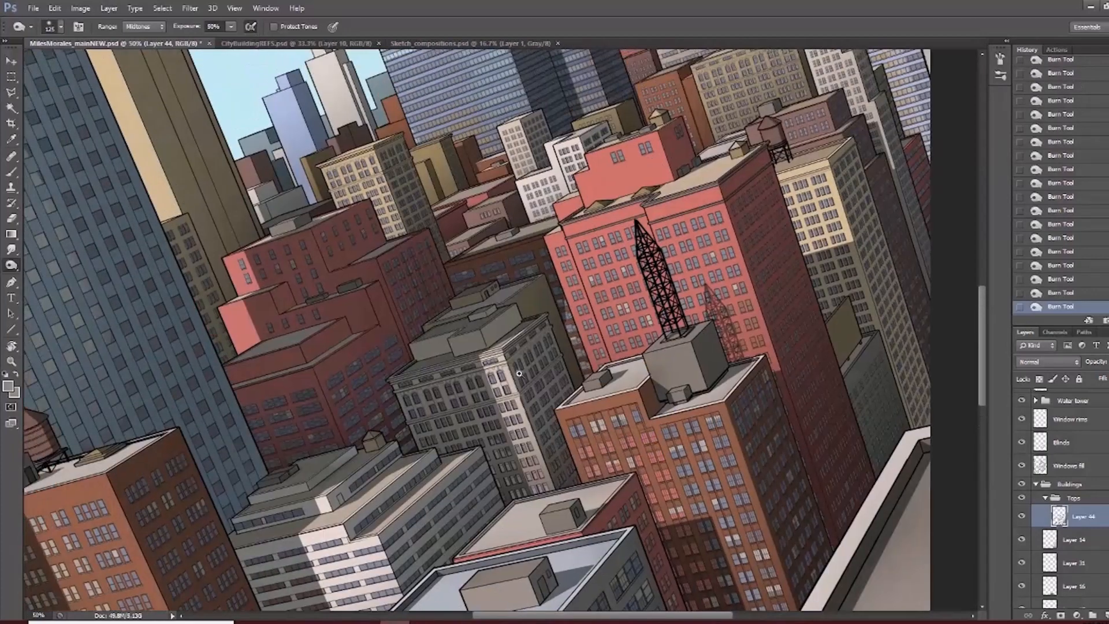
key(ctrl+plus)
drag(513, 328, 315, 524)
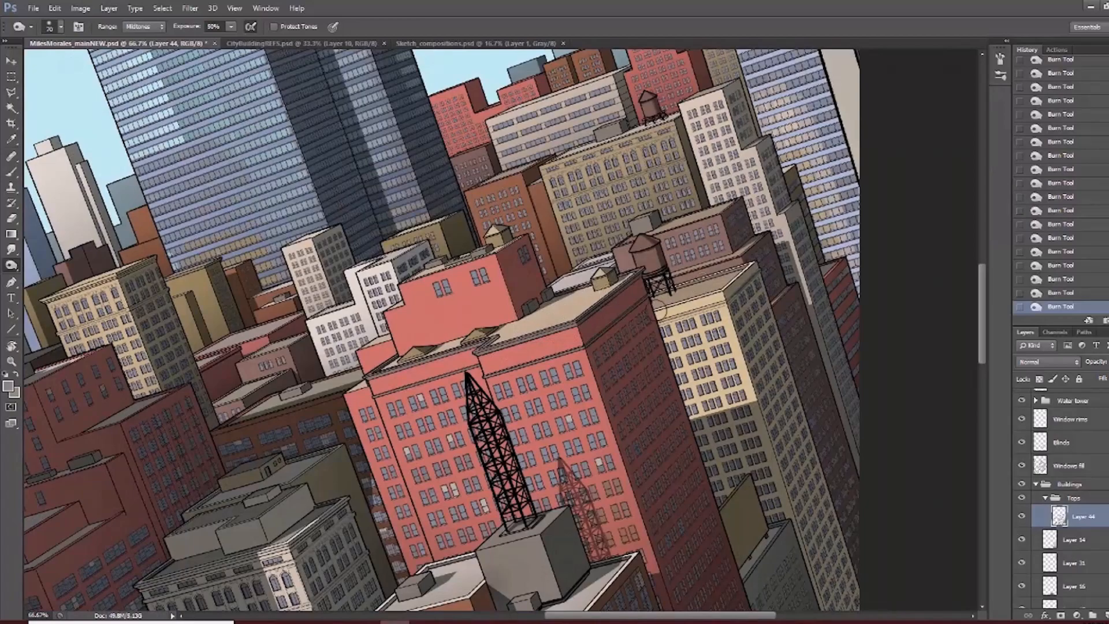
drag(465, 448, 581, 332)
drag(315, 504, 497, 253)
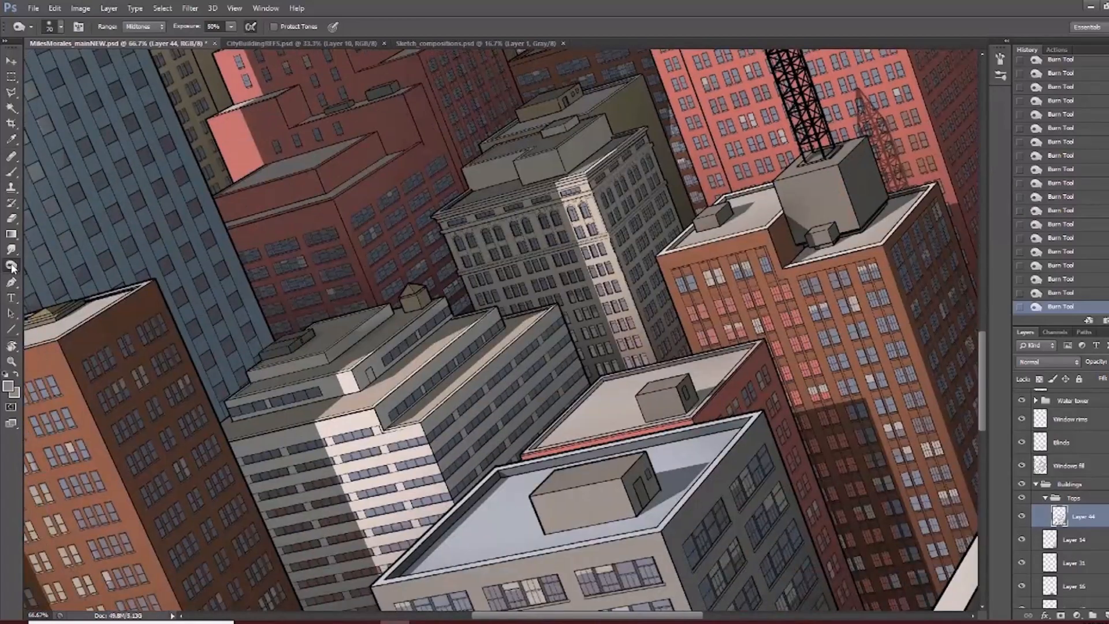
Switch to the Dodge tool with its range set to Midtones.
right_click(12, 267)
click(52, 264)
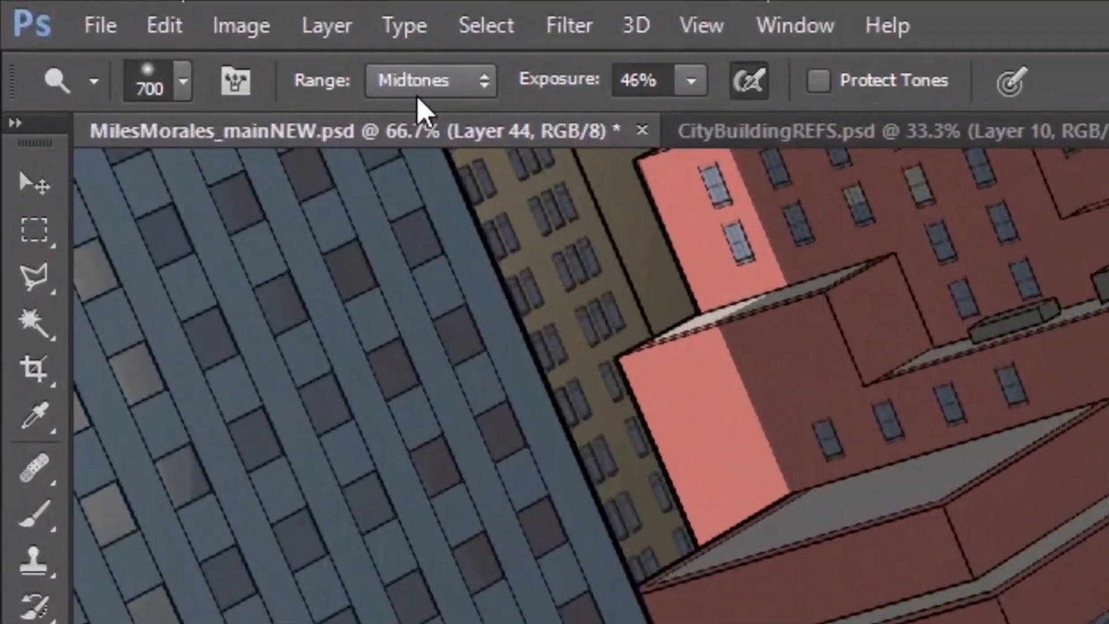
click(418, 88)
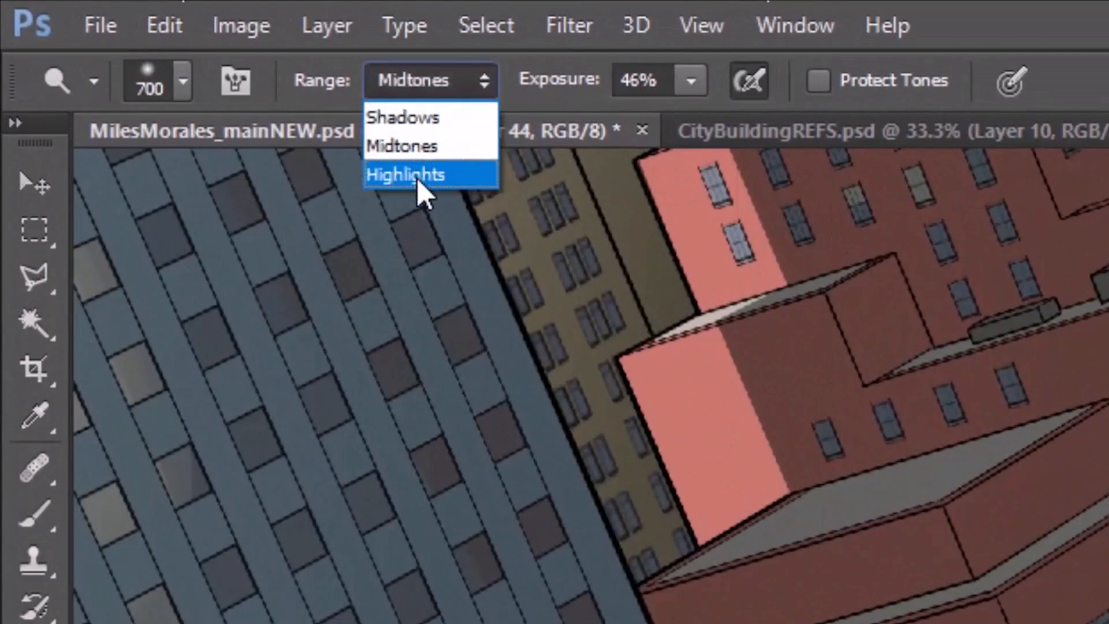
click(414, 145)
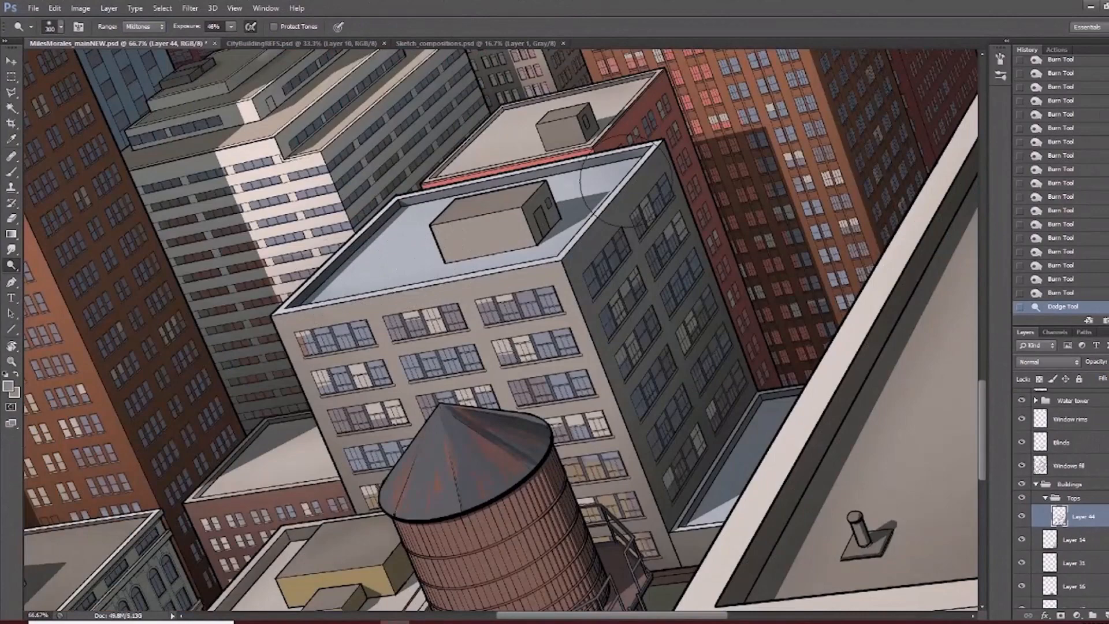
Dodge the sunlit areas of the blue-grey roof and the neighbouring rooftops with a smaller brush.
key(bracketleft)
key(bracketleft)
mouse_move(411, 243)
mouse_down()
mouse_move(383, 261)
mouse_move(411, 242)
mouse_move(398, 297)
mouse_up()
key(ctrl+z)
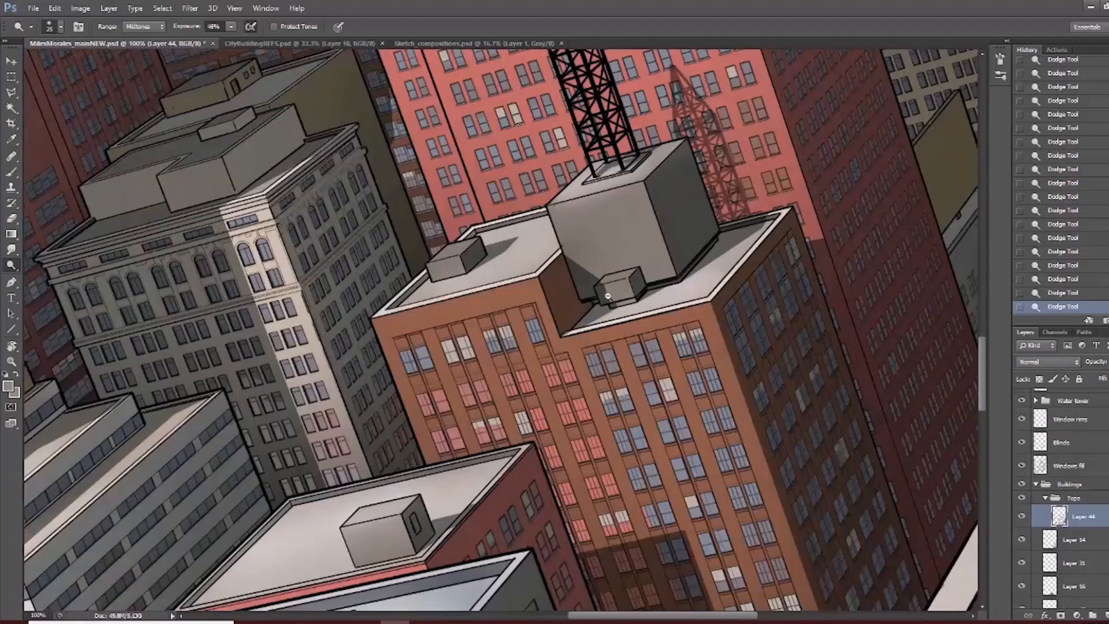
alt+click(608, 295)
alt+click(608, 296)
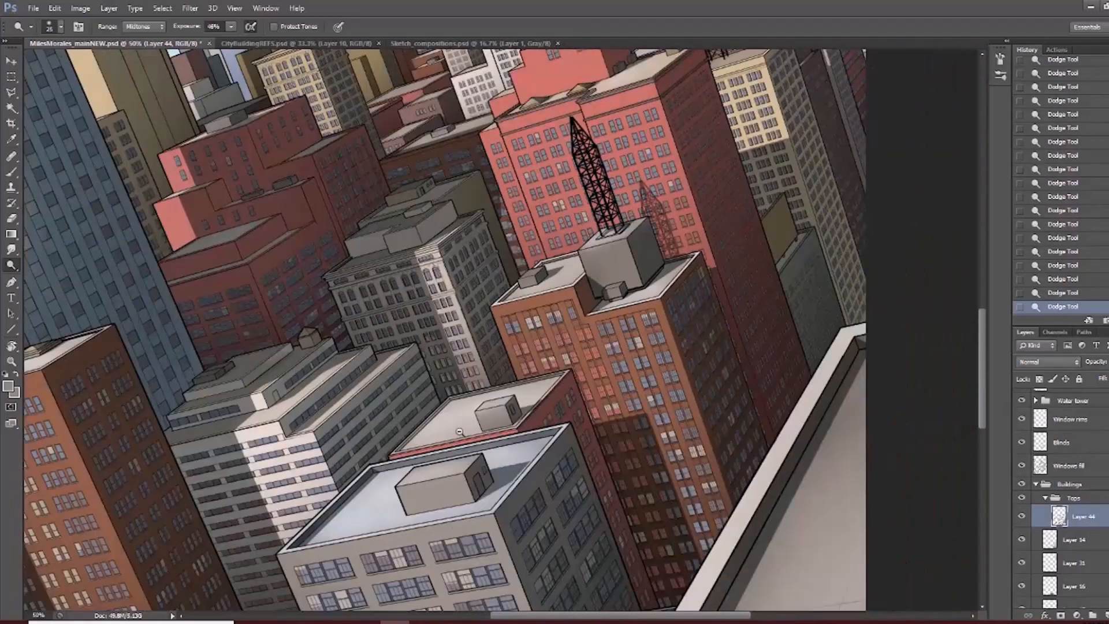
drag(376, 532, 498, 405)
alt+click(496, 417)
drag(503, 453, 442, 390)
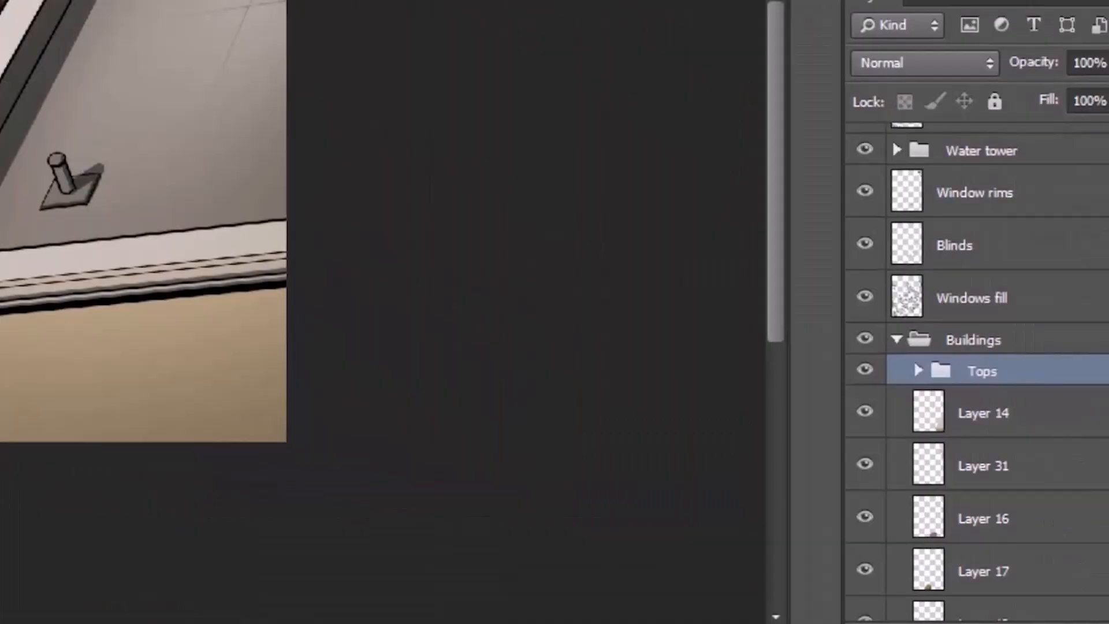
Add a new layer directly above the Darken layer and set its blending mode to Screen.
scroll(1086, 456, up, 5)
click(1069, 478)
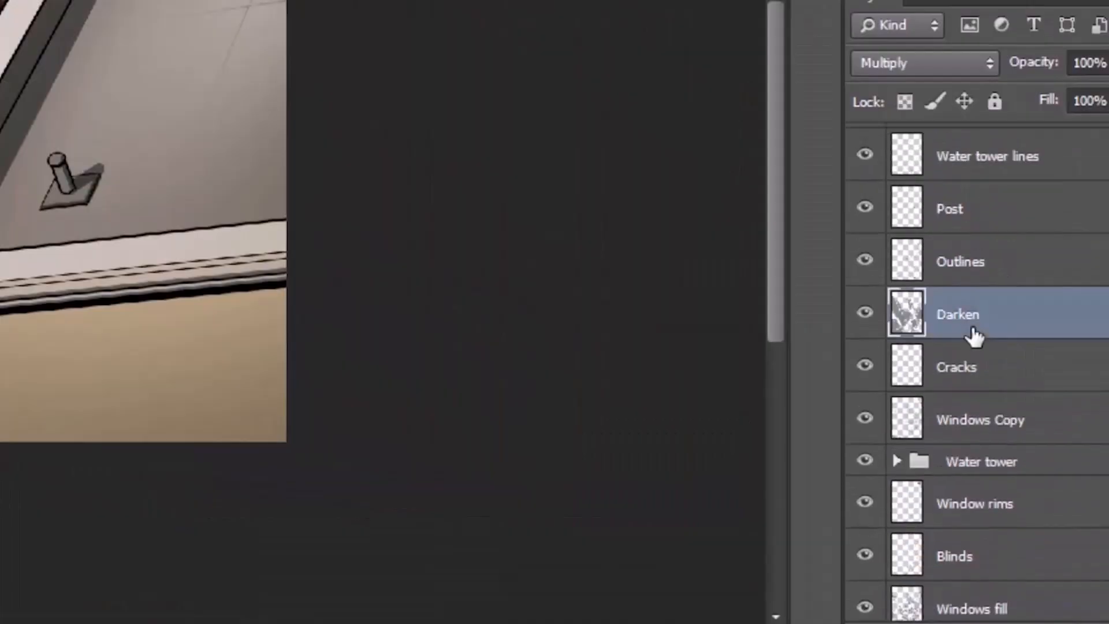
click(1068, 622)
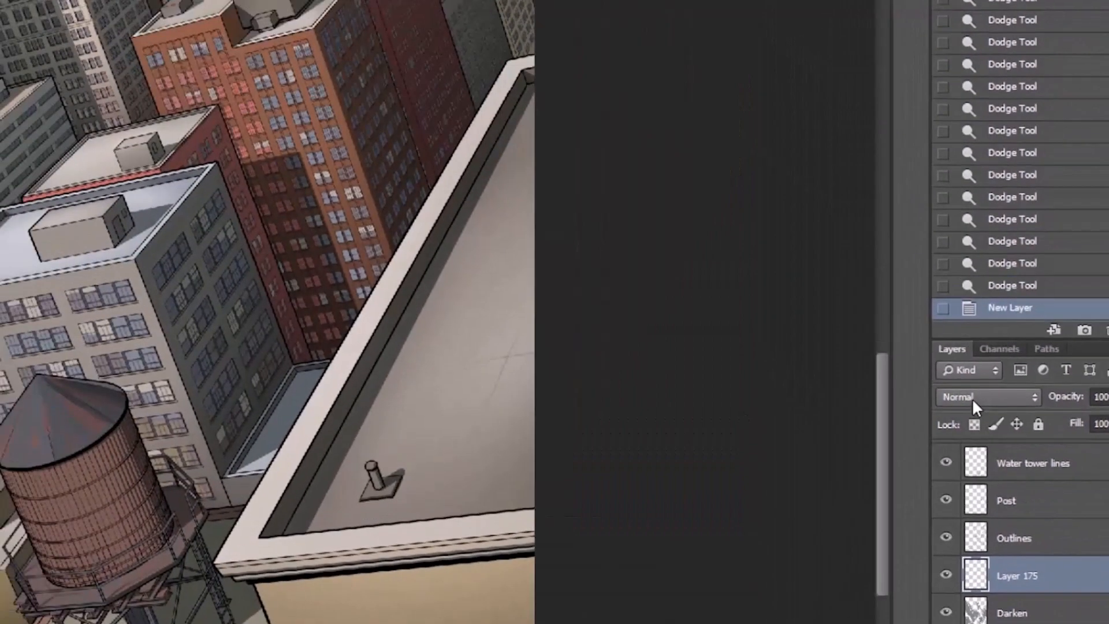
click(906, 63)
click(973, 89)
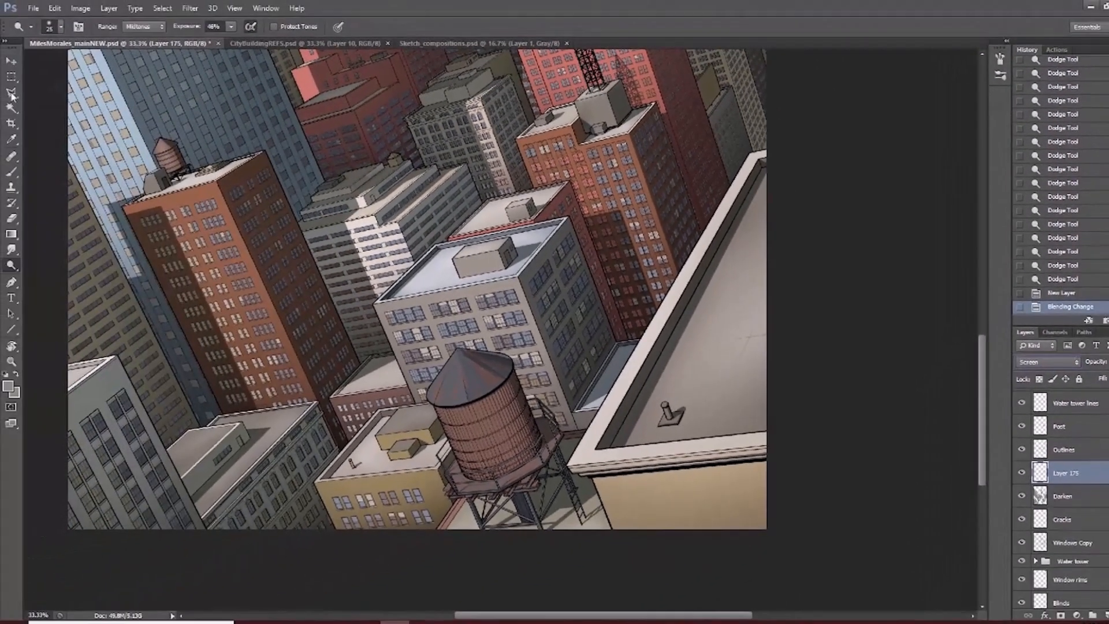
Outline the front panel of the foreground water tower's conical roof with the Polygonal Lasso.
click(12, 94)
drag(360, 347, 371, 287)
key(ctrl+plus)
mouse_move(394, 335)
mouse_down()
mouse_move(456, 361)
mouse_move(453, 390)
mouse_up()
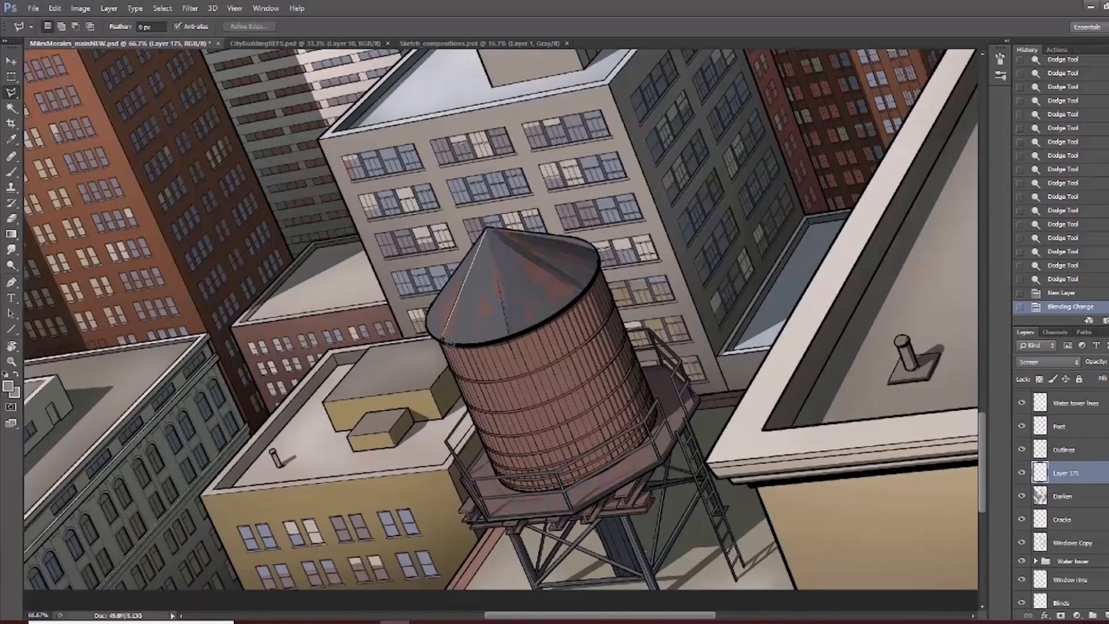
click(443, 344)
click(466, 345)
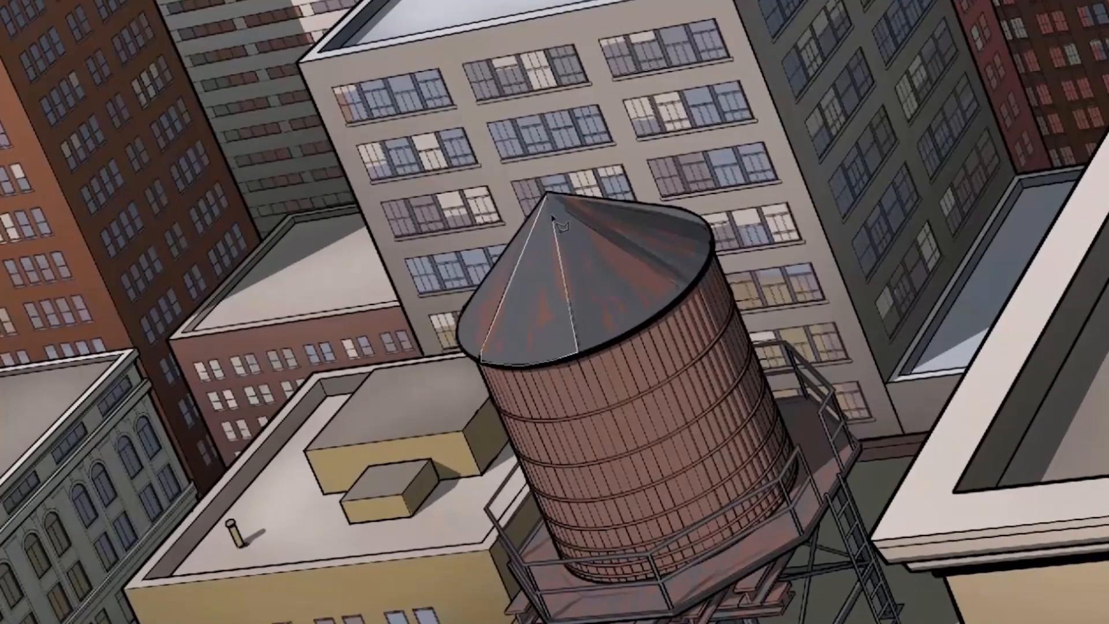
double_click(549, 196)
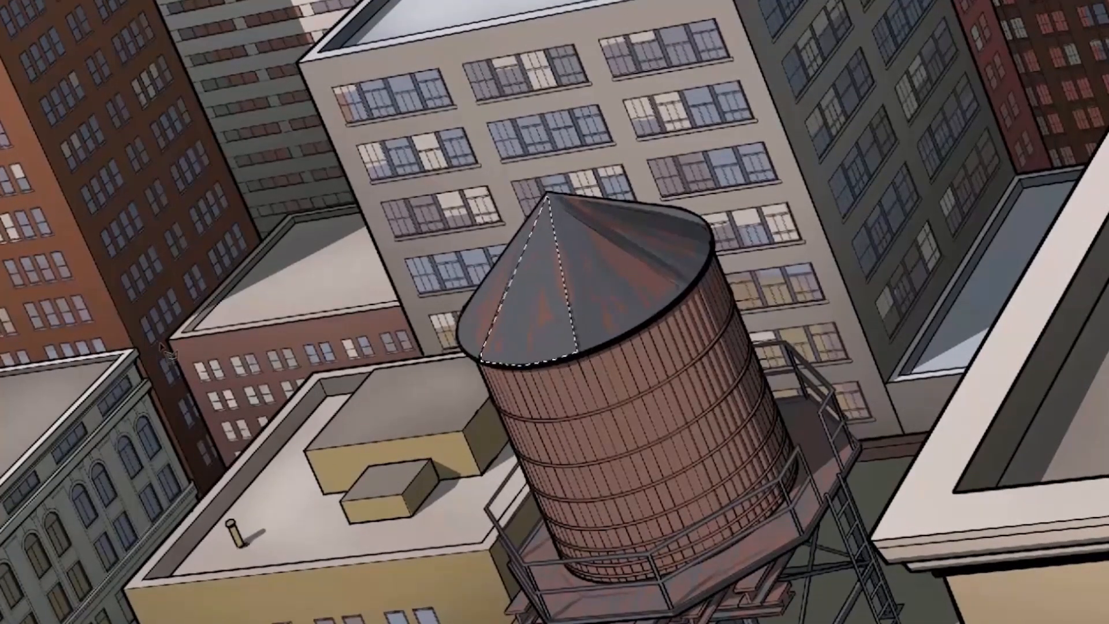
Choose a soft round 150 px brush for painting light within the water tower roof selection.
click(60, 27)
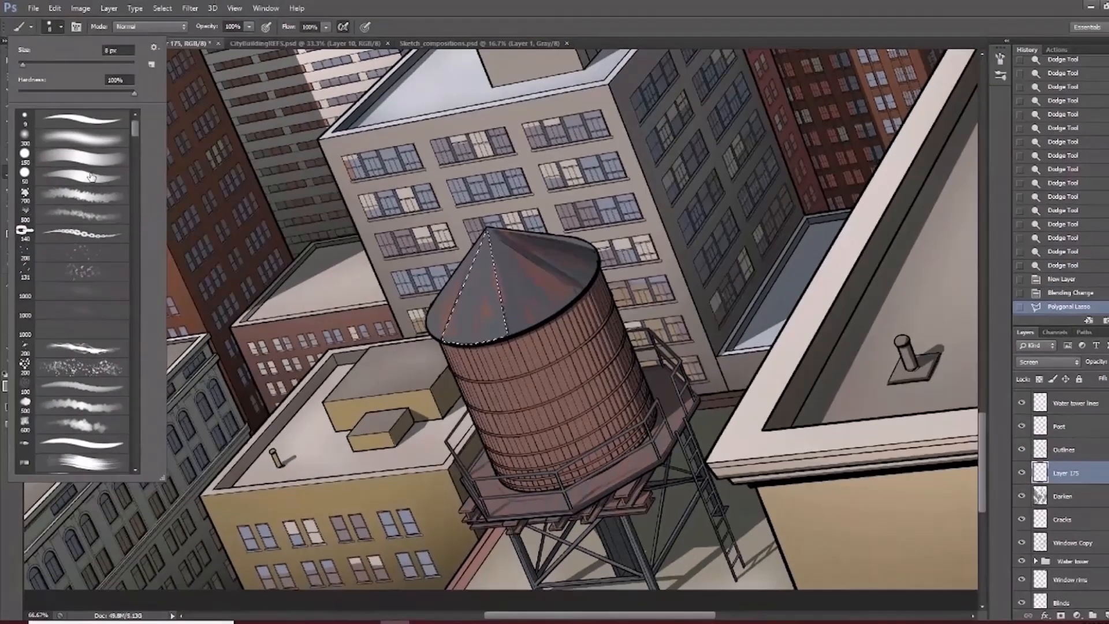
click(93, 166)
click(462, 55)
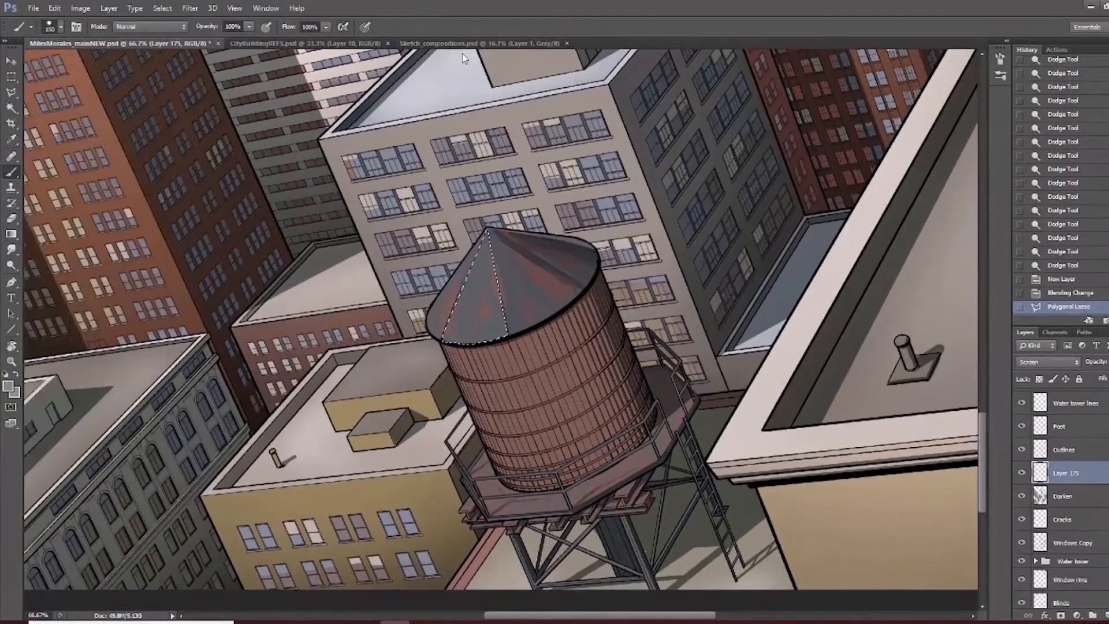
drag(509, 400, 513, 491)
key(ctrl+minus)
drag(551, 388, 512, 365)
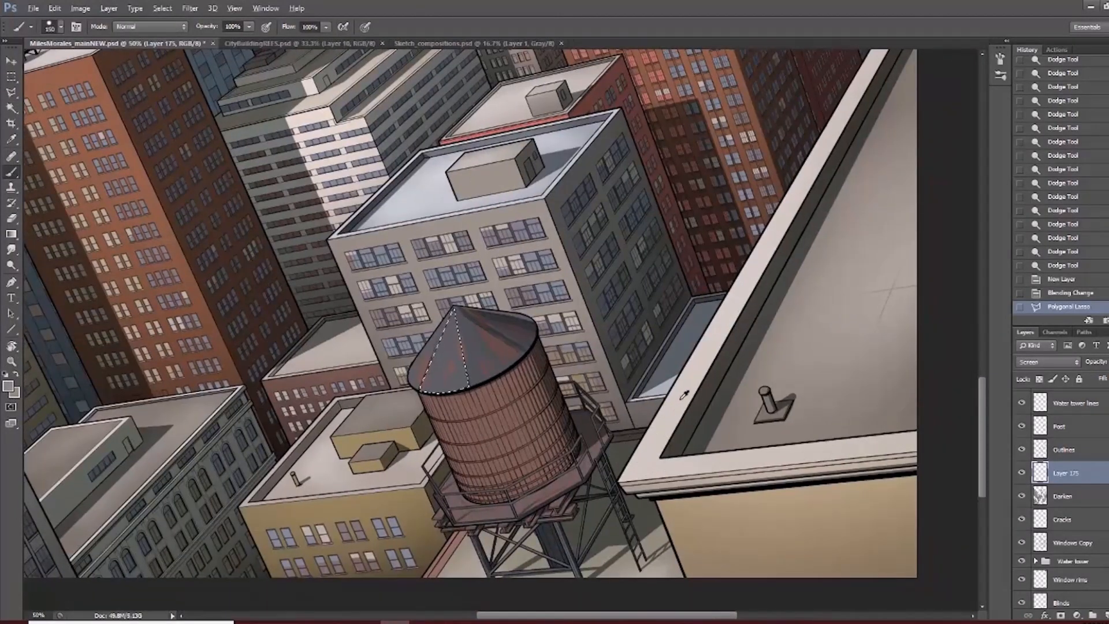
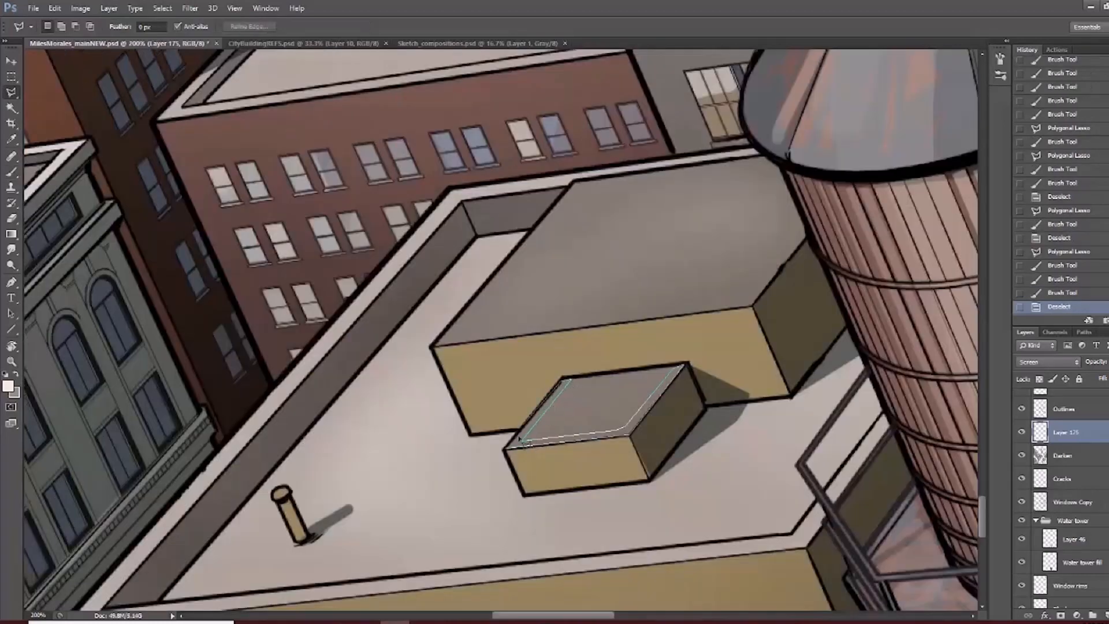
Outline narrow strips along the top edges of the small and large rooftop boxes on the yellow building with the Polygonal Lasso.
click(521, 442)
click(435, 346)
click(754, 304)
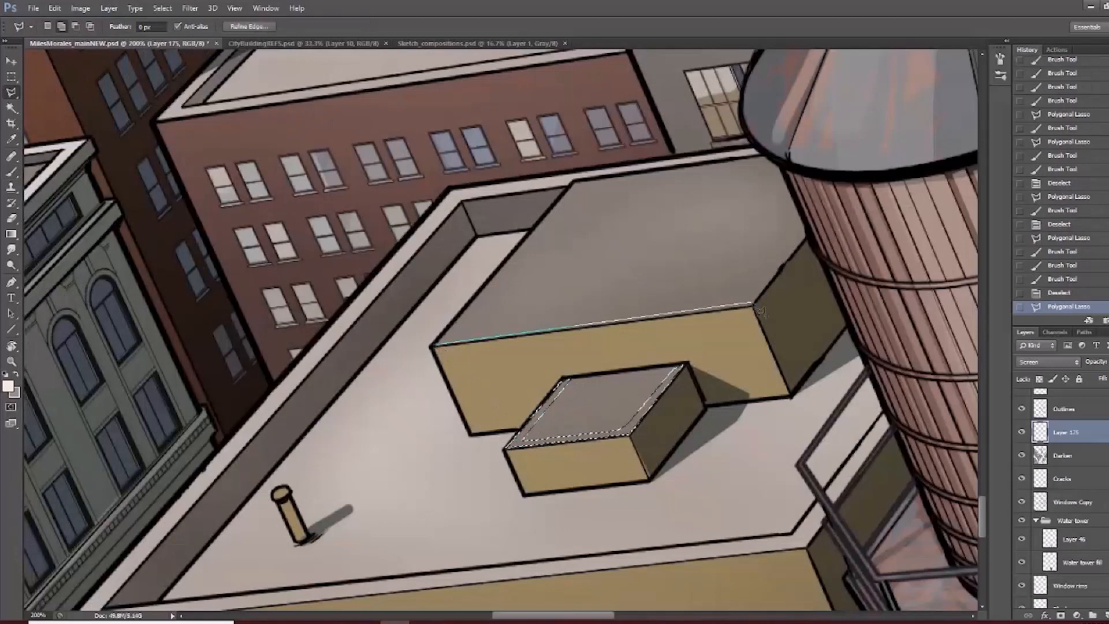
click(808, 235)
click(806, 226)
click(432, 347)
Brush soft highlights inside the selected edges of both rooftop boxes on the Screen layer.
key(b)
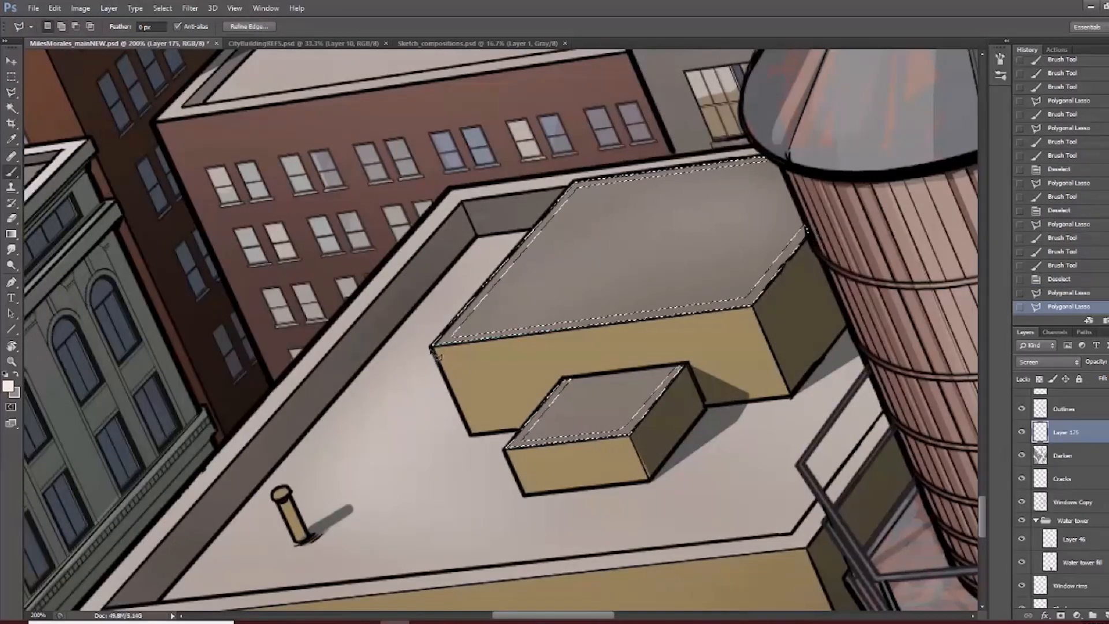
mouse_move(538, 399)
mouse_down()
mouse_move(590, 433)
mouse_move(704, 388)
mouse_up()
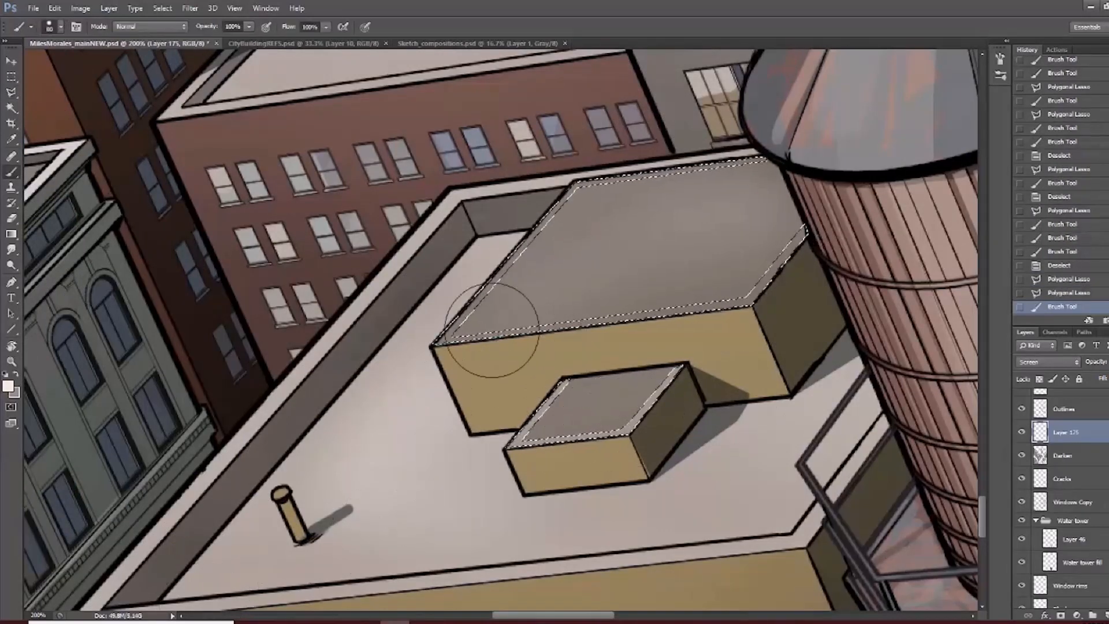
mouse_move(492, 329)
mouse_down()
mouse_move(470, 322)
mouse_move(924, 104)
mouse_up()
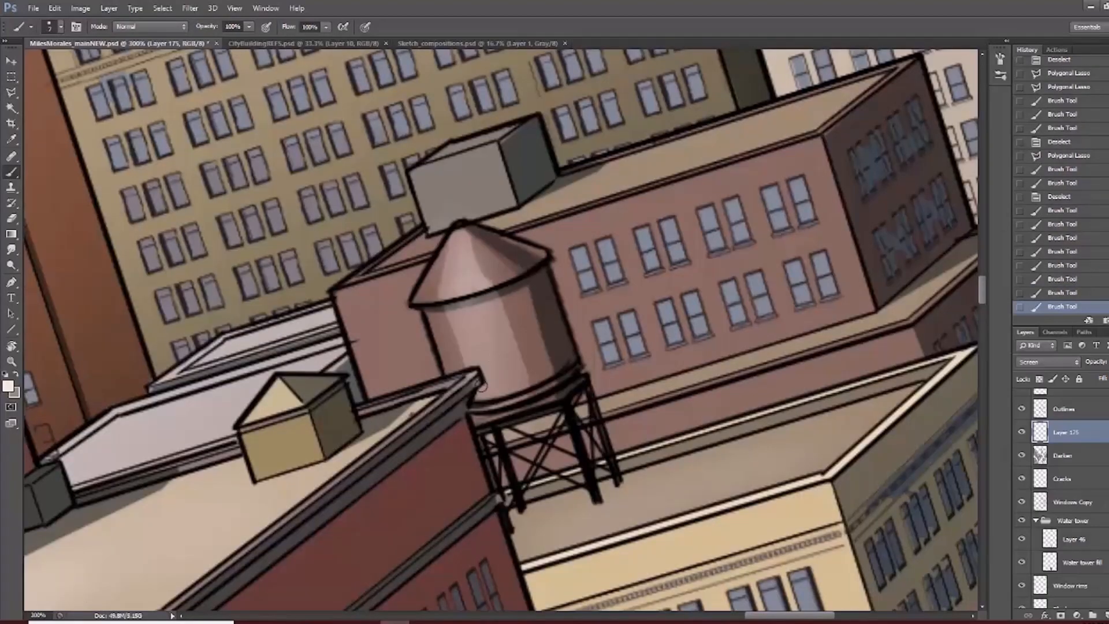
Brush a soft highlight down the body of the small water tower in front of the red building on the Screen layer.
drag(443, 421, 535, 327)
drag(547, 57, 487, 231)
drag(640, 108, 535, 339)
drag(412, 129, 481, 336)
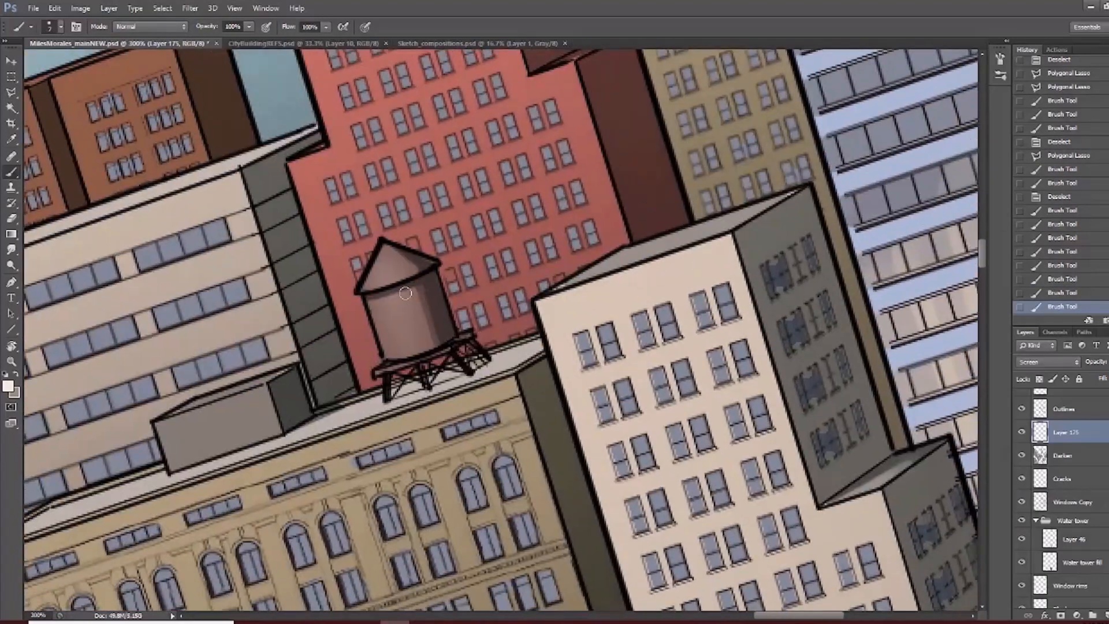
mouse_move(404, 357)
mouse_down()
mouse_move(384, 296)
mouse_move(417, 358)
mouse_move(396, 291)
mouse_move(379, 283)
mouse_move(384, 249)
mouse_up()
mouse_move(407, 313)
mouse_down()
mouse_move(398, 347)
mouse_move(622, 118)
mouse_up()
key(ctrl+minus)
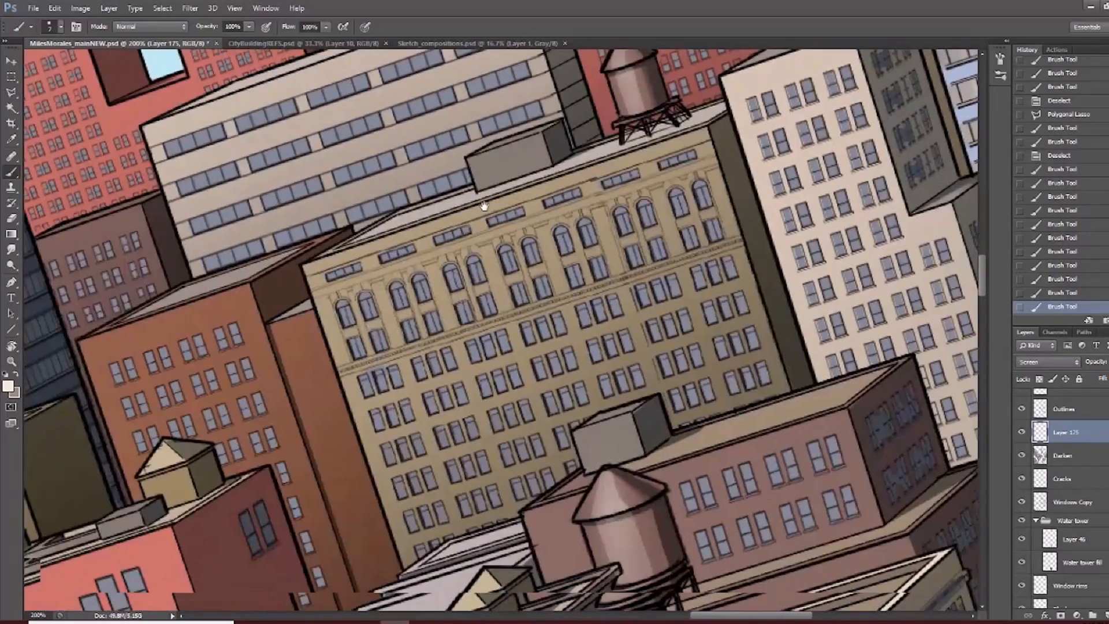
Paint light highlights on the small box atop the brown building and on the small grey box atop the stepped grey building.
drag(463, 475, 409, 329)
scroll(566, 321, up, 1)
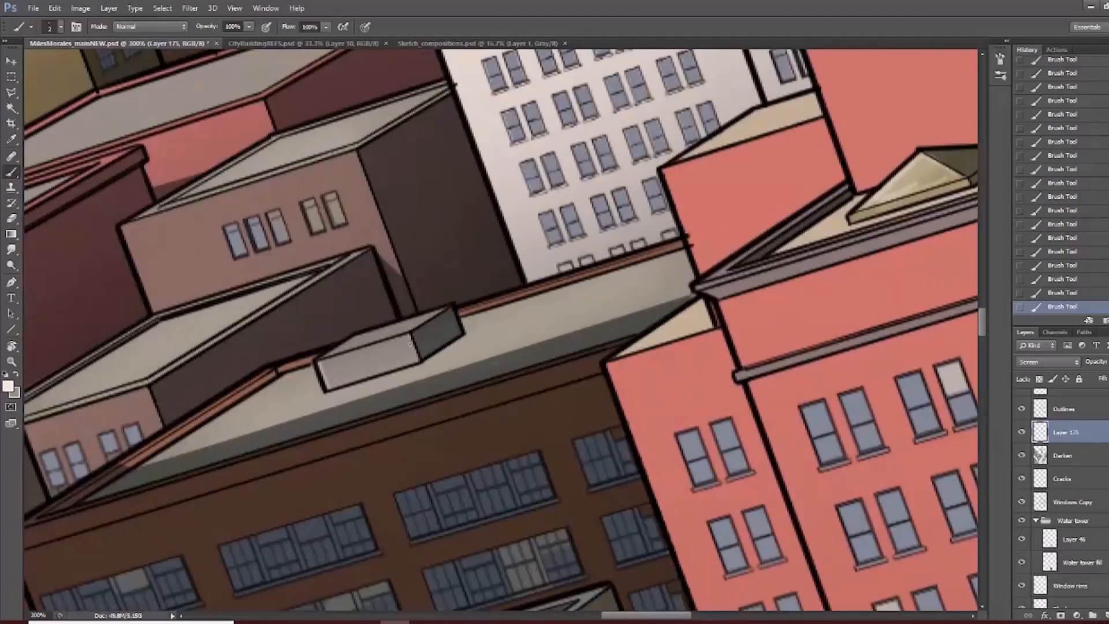
drag(325, 357, 432, 318)
drag(369, 414, 432, 150)
drag(345, 465, 454, 243)
mouse_move(347, 340)
mouse_down()
mouse_move(398, 309)
mouse_move(438, 311)
mouse_up()
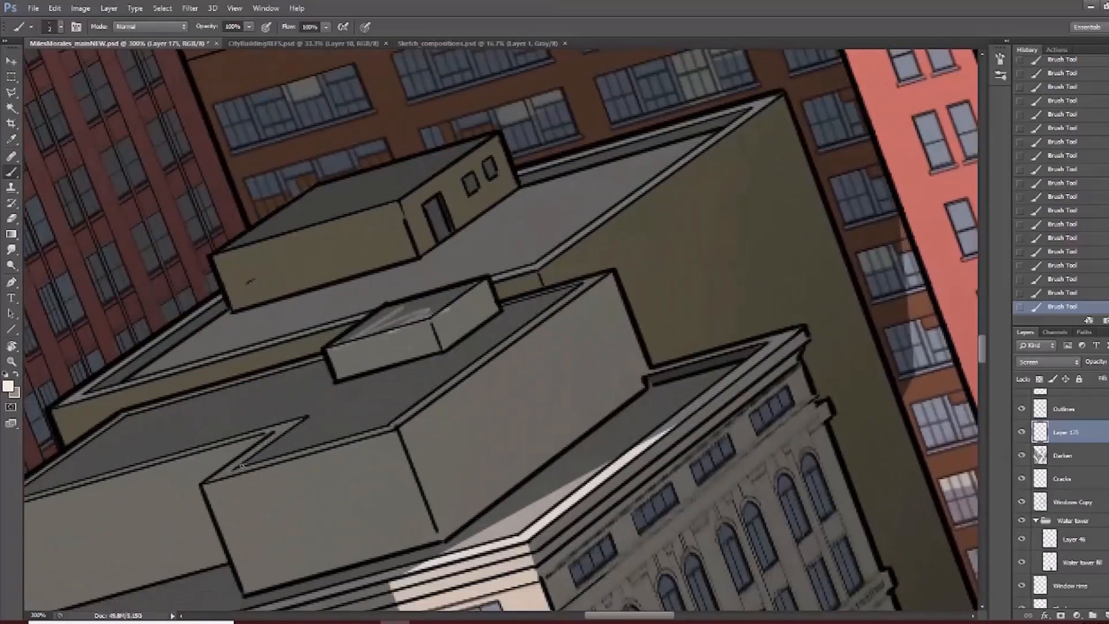
Brush highlights along the stepped grey building's roof corners and the top edge of the olive rooftop block.
drag(274, 453, 294, 446)
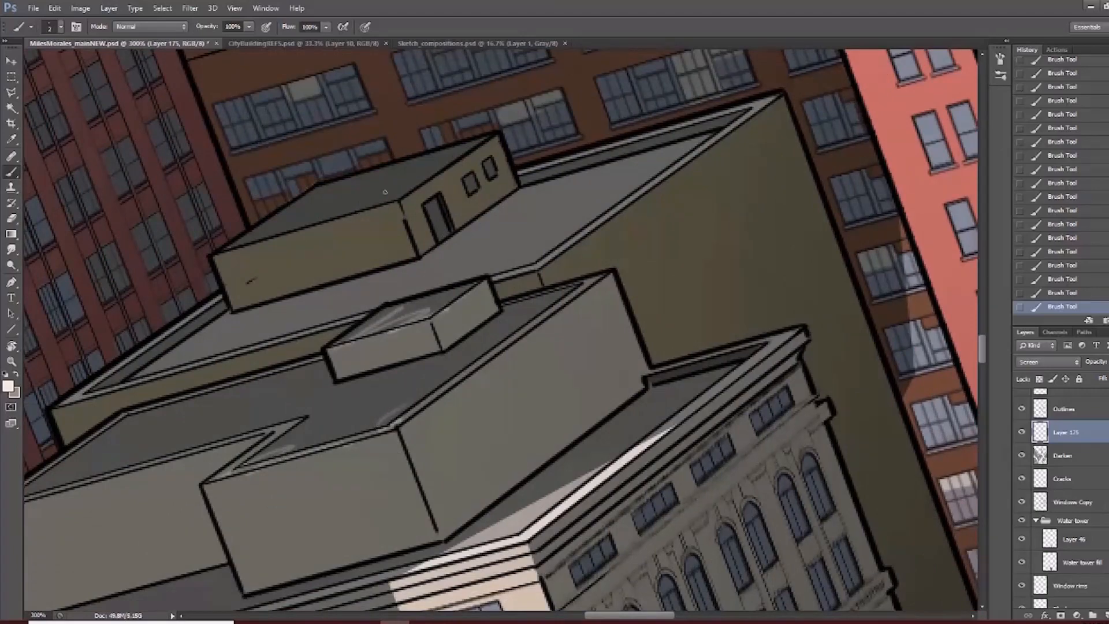
key(ctrl+z)
drag(331, 217, 395, 197)
drag(674, 312, 445, 175)
drag(314, 459, 299, 237)
drag(785, 382, 505, 312)
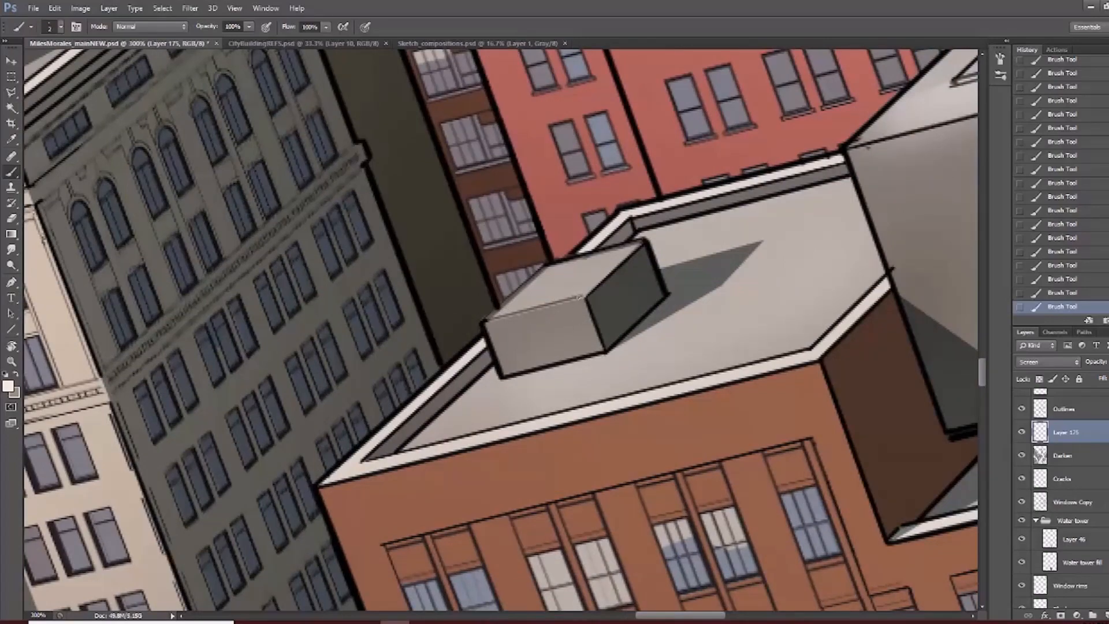
key(ctrl+0)
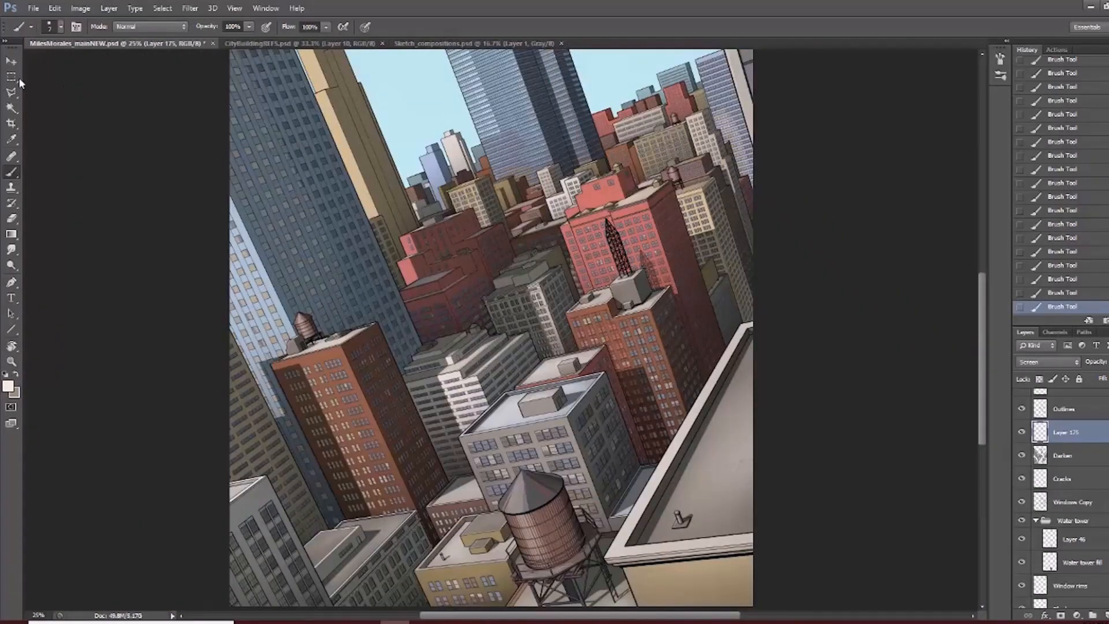
click(12, 62)
drag(575, 305, 535, 318)
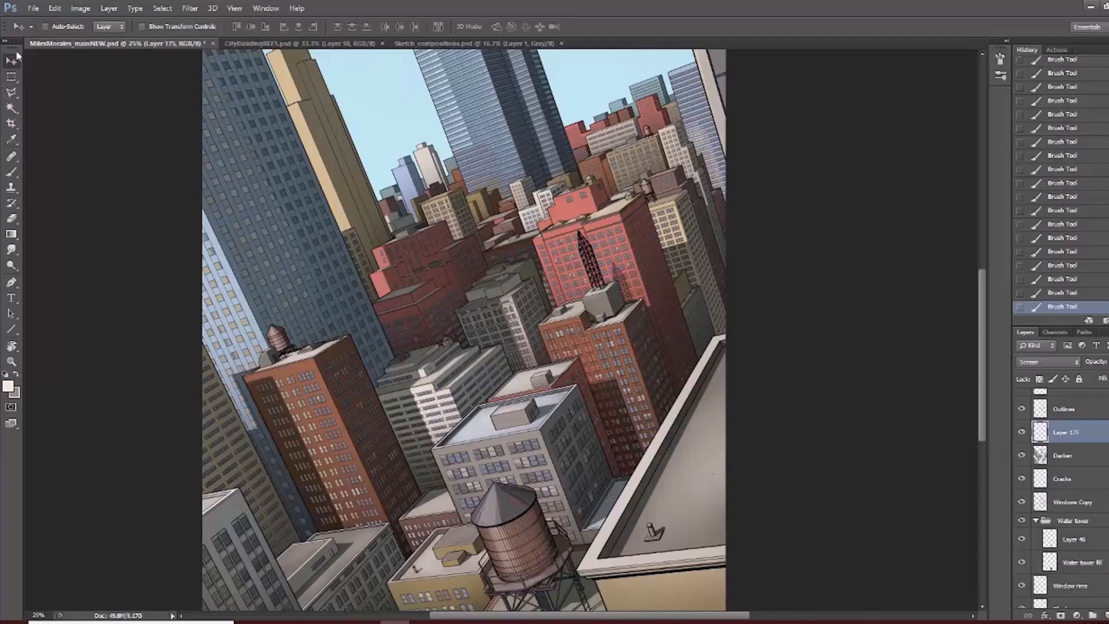
drag(501, 452, 479, 389)
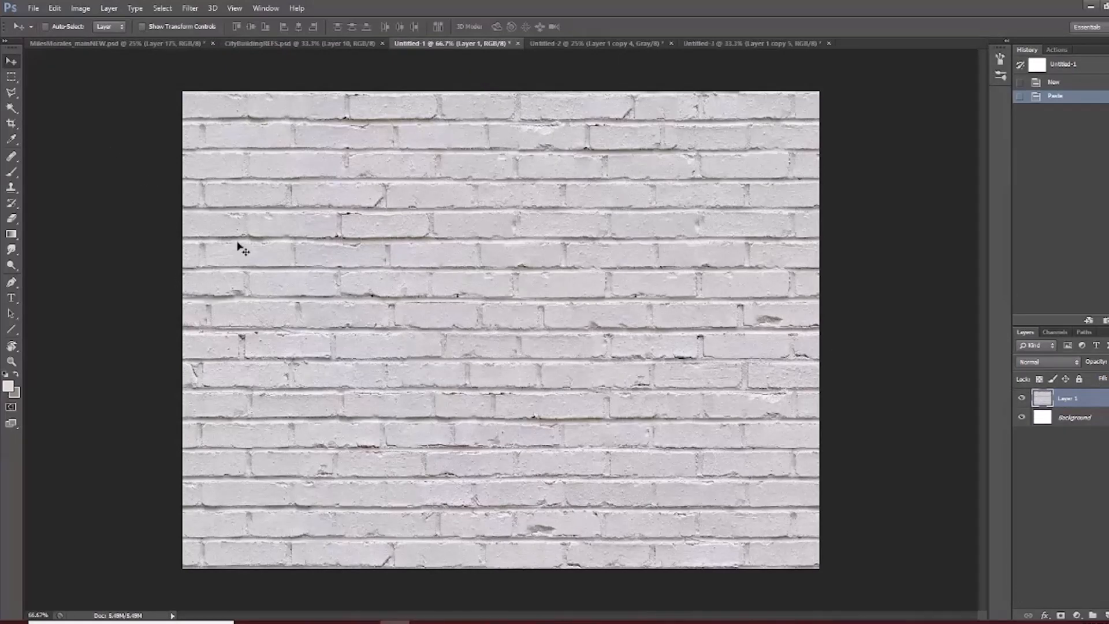
Increase the resolution of the white brick texture document in Untitled-1 in pixels per inch, with resampling and constrained proportions.
click(79, 8)
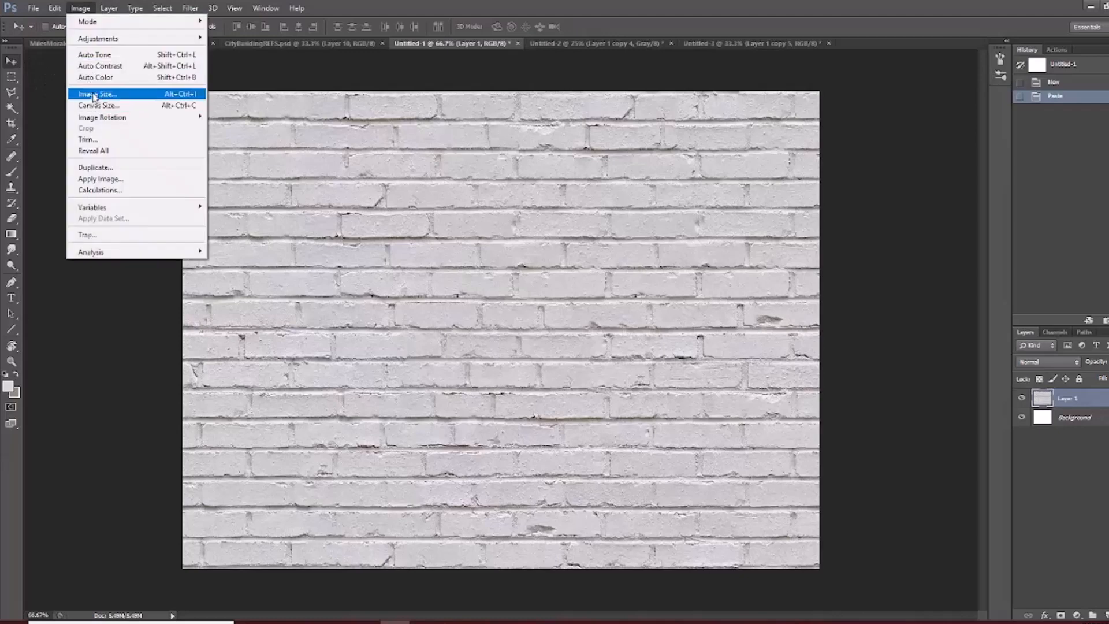
click(94, 94)
double_click(716, 351)
text(300)
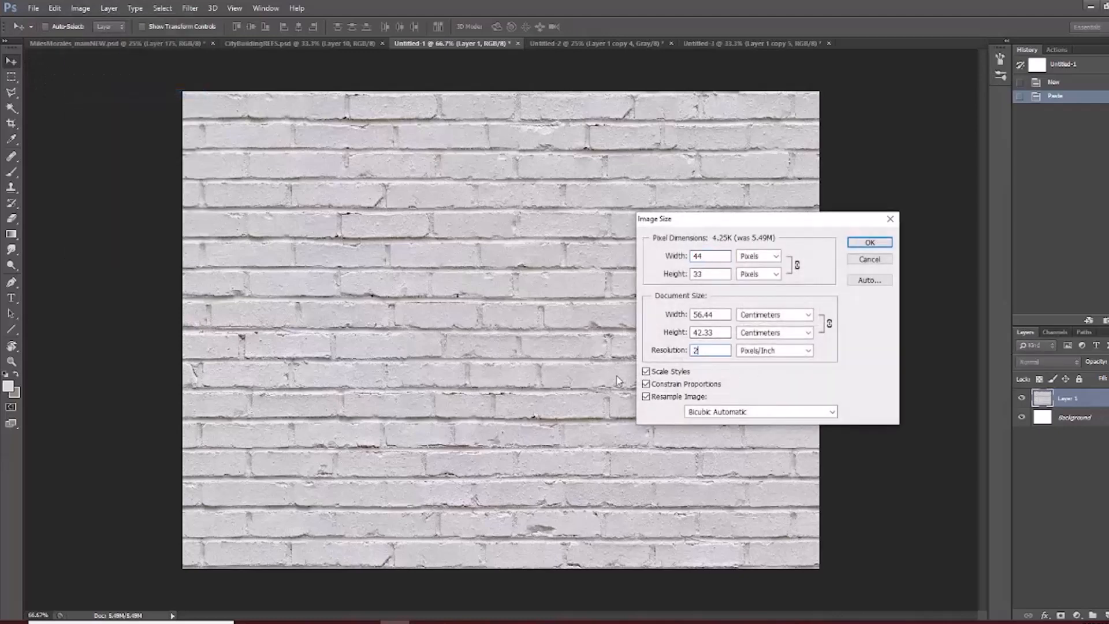
key(Return)
alt+click(580, 364)
alt+click(580, 363)
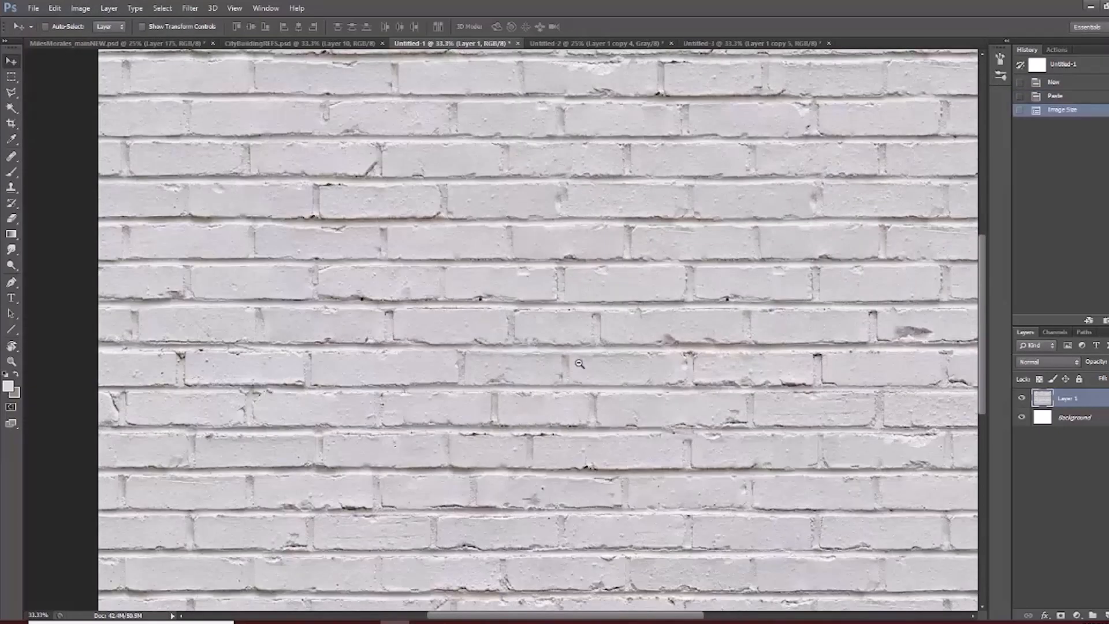
alt+click(583, 367)
alt+click(587, 374)
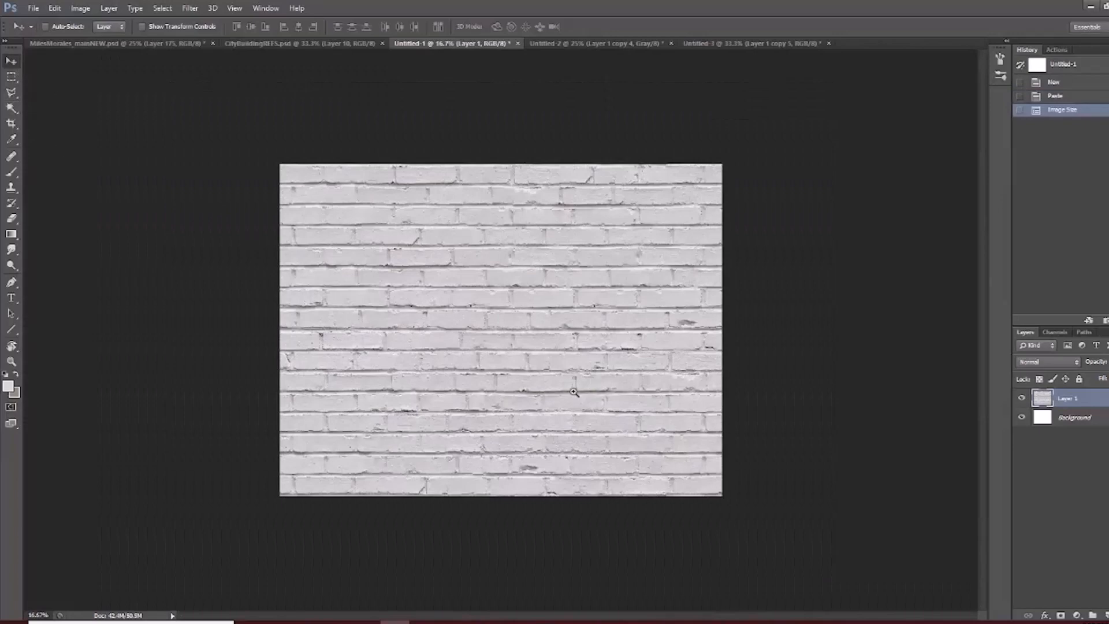
click(573, 391)
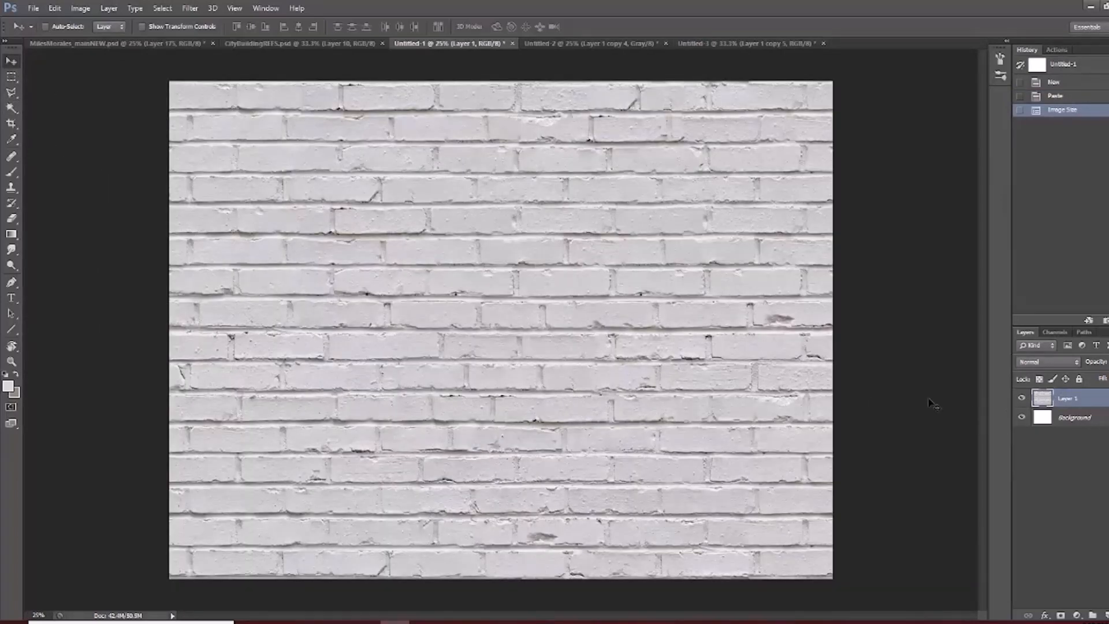
Scale the brick layer proportionally to about 25% in the upper-left corner of the canvas.
key(ctrl+t)
drag(832, 580, 310, 233)
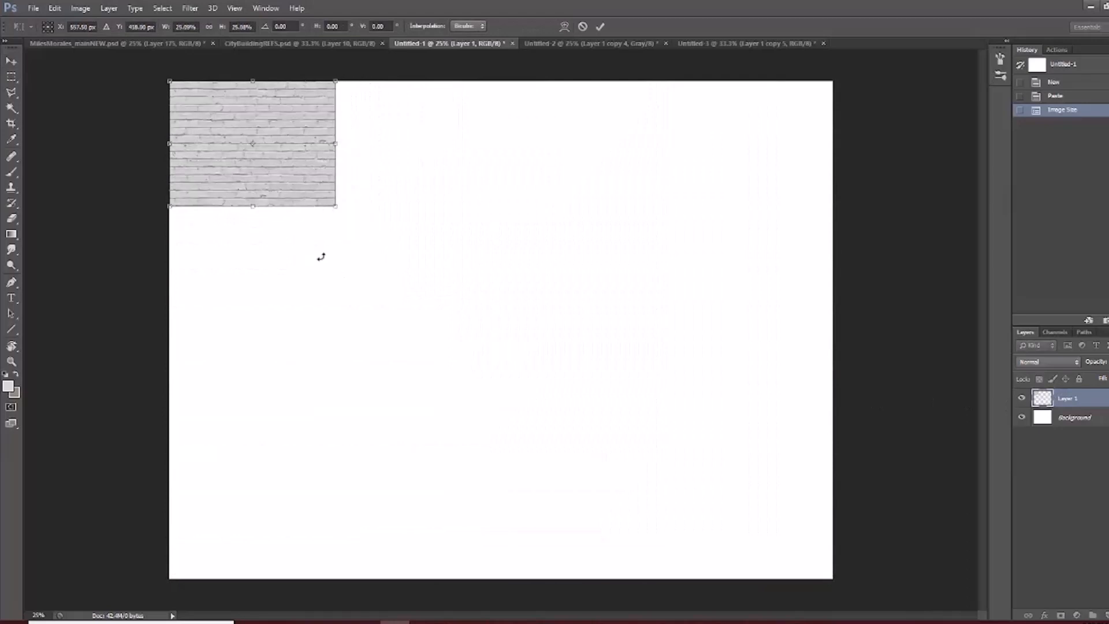
key(Return)
click(271, 145)
drag(252, 204, 312, 312)
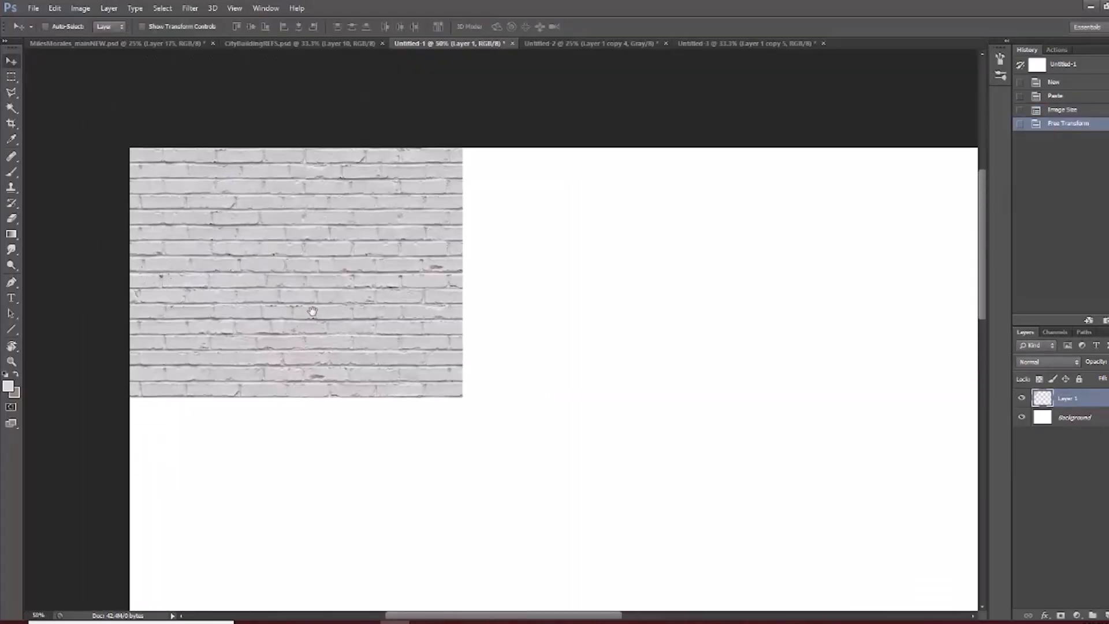
Brighten the scaled brick texture with Levels, setting the white input level to 242.
key(ctrl+l)
drag(869, 487, 858, 488)
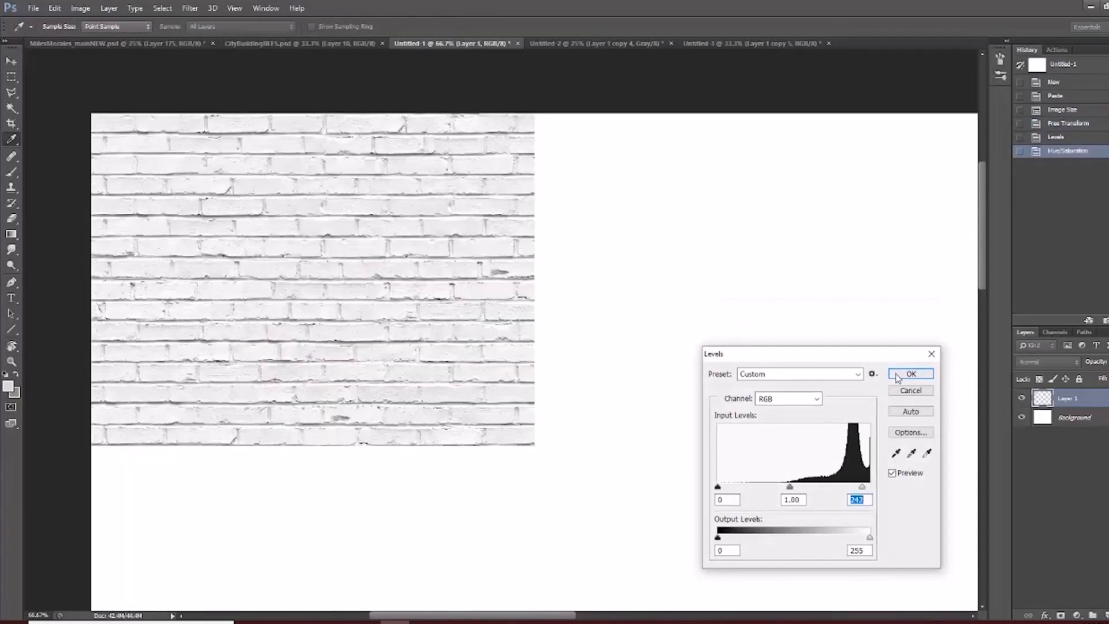
key(Return)
Place a copy of the brick patch directly to its right to extend the brick row.
key(v)
mouse_move(308, 254)
mouse_down()
mouse_move(601, 275)
mouse_move(592, 272)
mouse_up()
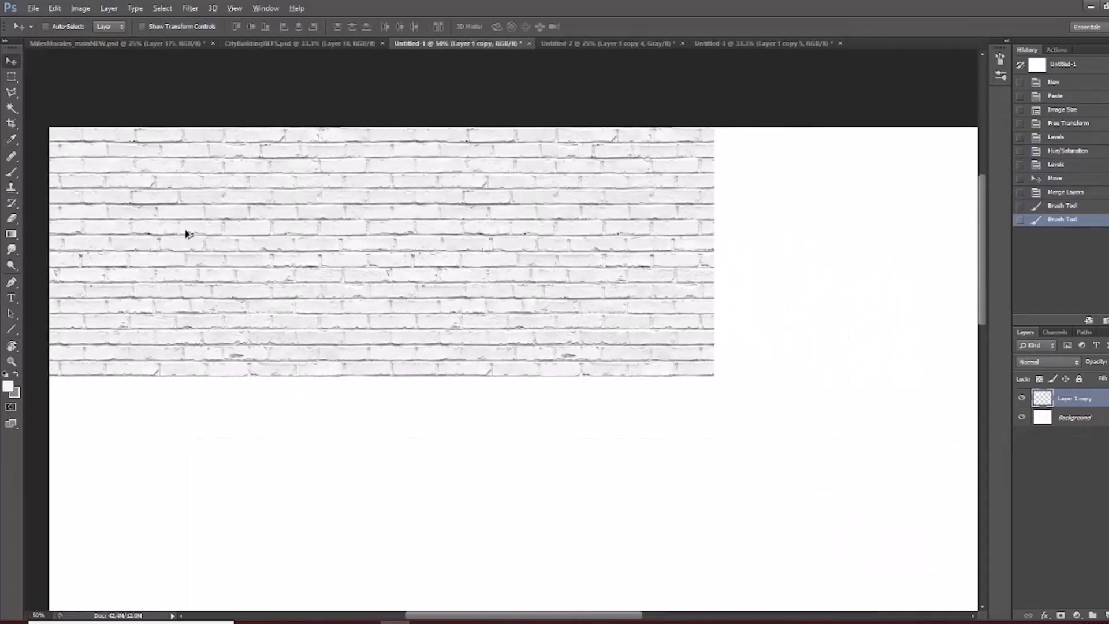
drag(817, 231, 824, 239)
key(ctrl+z)
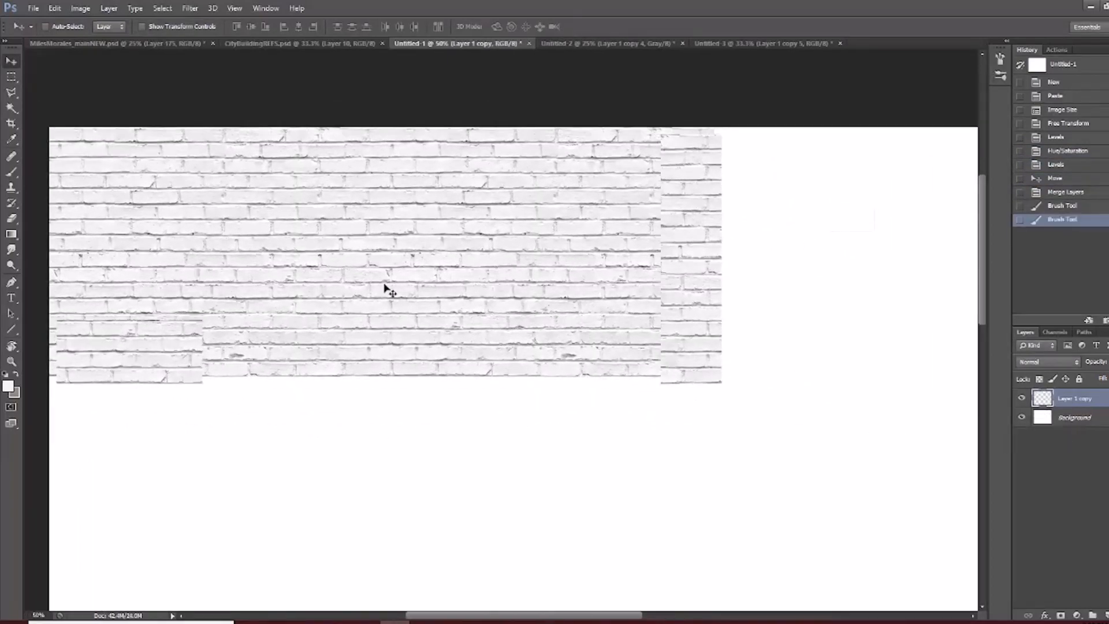
Copy the widened brick row farther to the right, align its seam with the original and merge the brick layers.
drag(101, 210, 737, 211)
drag(675, 280, 309, 301)
drag(317, 292, 398, 275)
key(ctrl+plus)
drag(376, 346, 383, 347)
shift+click(1076, 417)
key(ctrl+e)
key(ctrl+minus)
key(ctrl+minus)
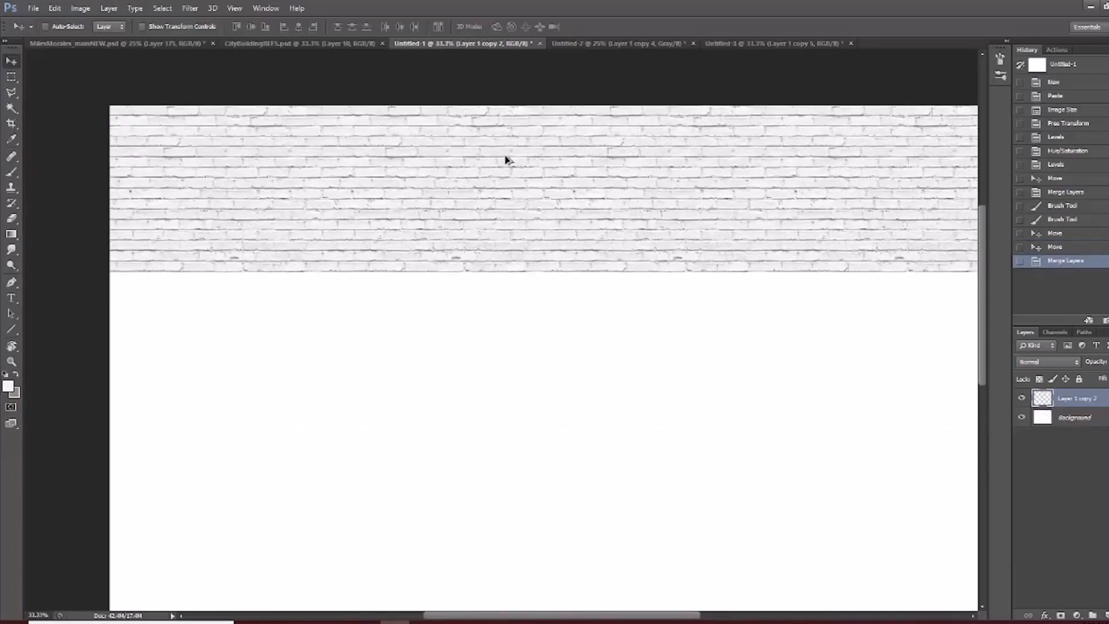
Copy the brick rows downward to cover the canvas, then duplicate the merged brick layer.
drag(508, 153, 511, 325)
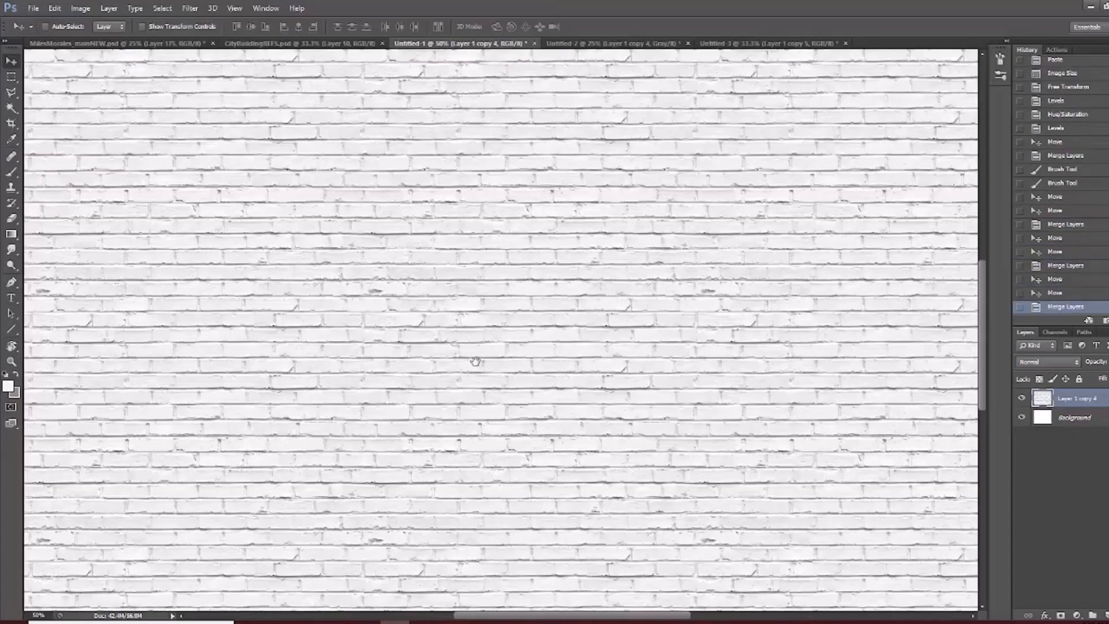
drag(476, 361, 492, 417)
ctrl+click(524, 373)
key(ctrl+j)
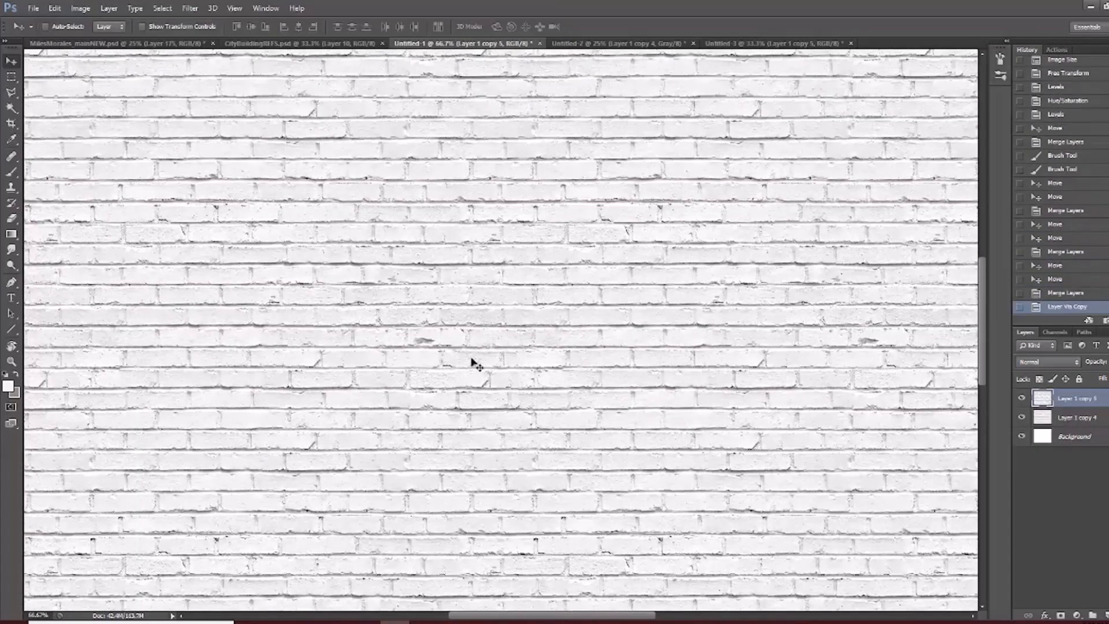
drag(362, 250, 410, 426)
ctrl+click(391, 314)
drag(367, 282, 390, 323)
Open the Cutout filter for the duplicated brick layer and inspect its effect on the pattern at several preview magnifications.
click(190, 8)
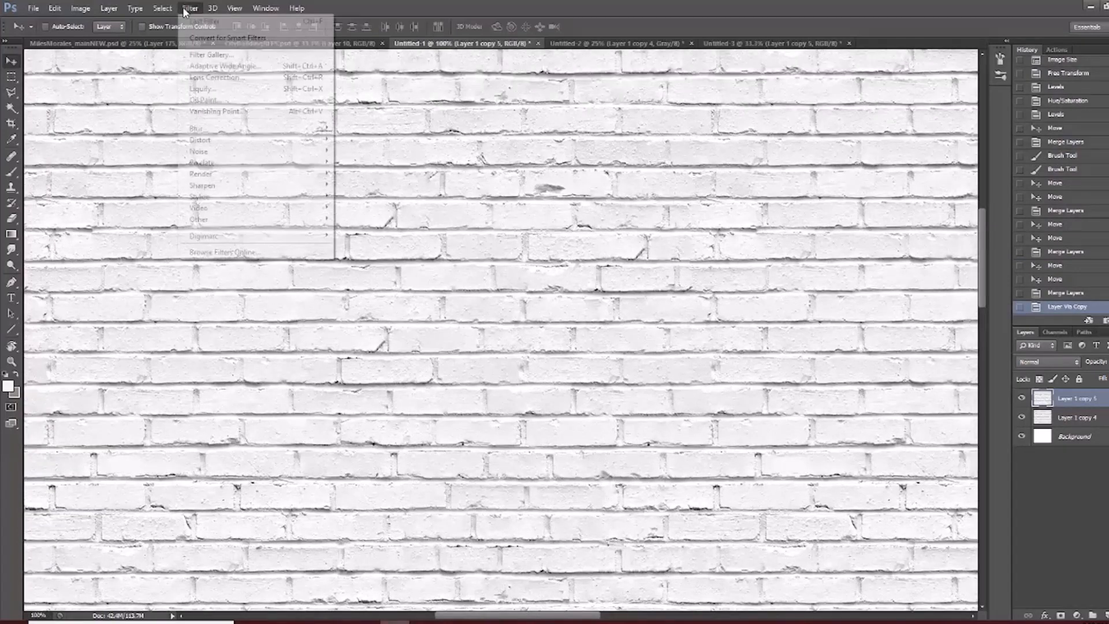
key(Escape)
key(ctrl+alt+f)
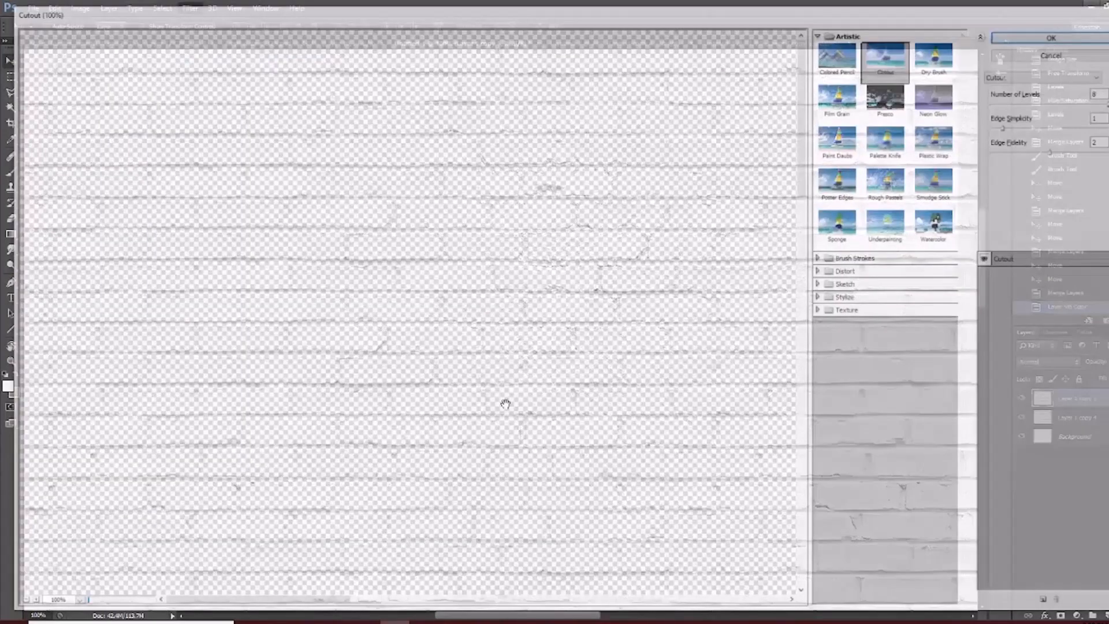
click(18, 603)
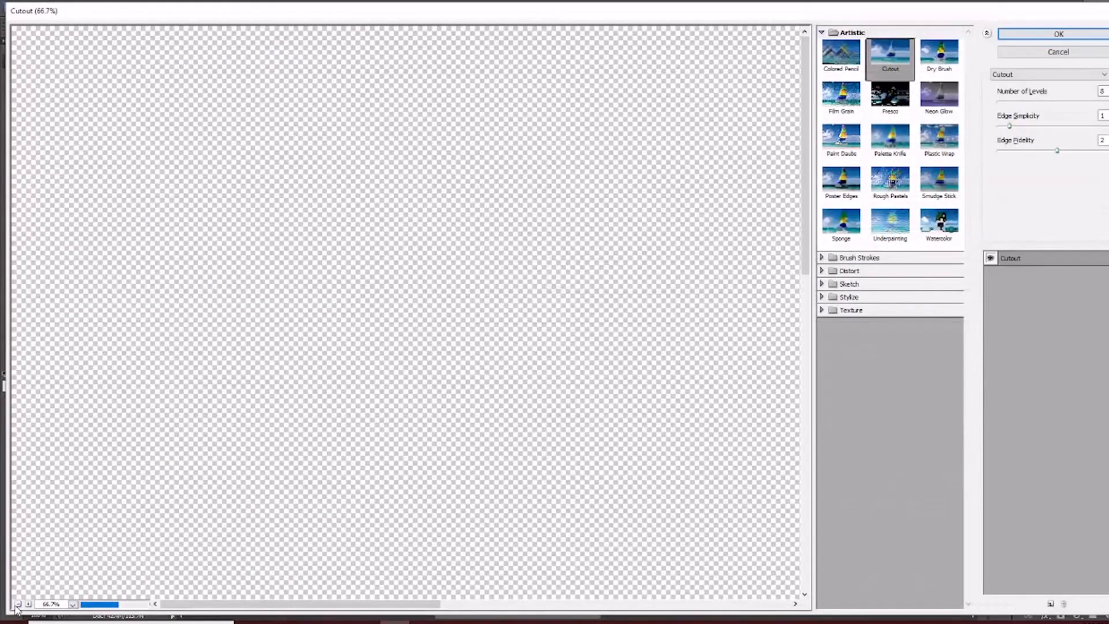
click(18, 604)
click(18, 604)
drag(637, 289, 376, 342)
click(28, 604)
click(28, 603)
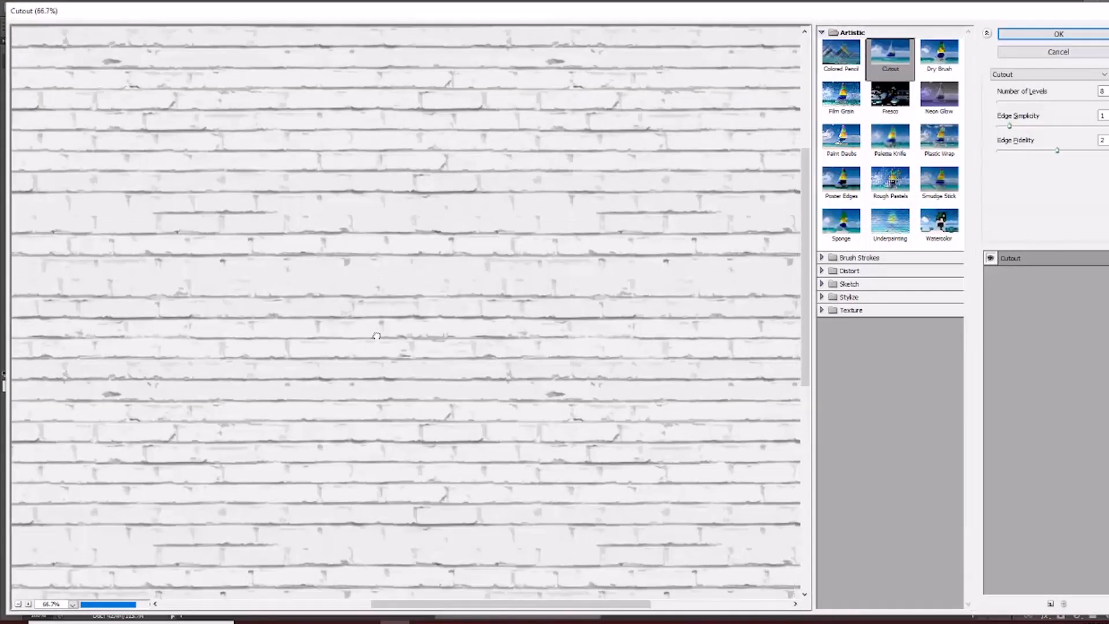
drag(453, 245, 435, 364)
Apply the Cutout filter with Number of Levels 7, Edge Simplicity 4 and a reduced Edge Fidelity.
click(18, 604)
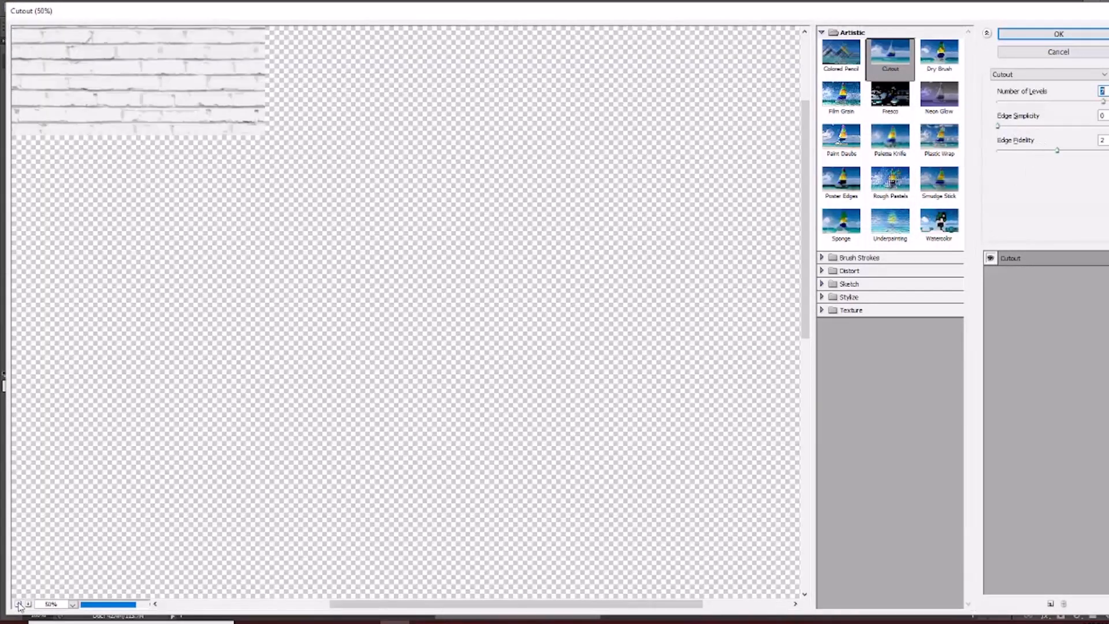
drag(429, 265, 393, 307)
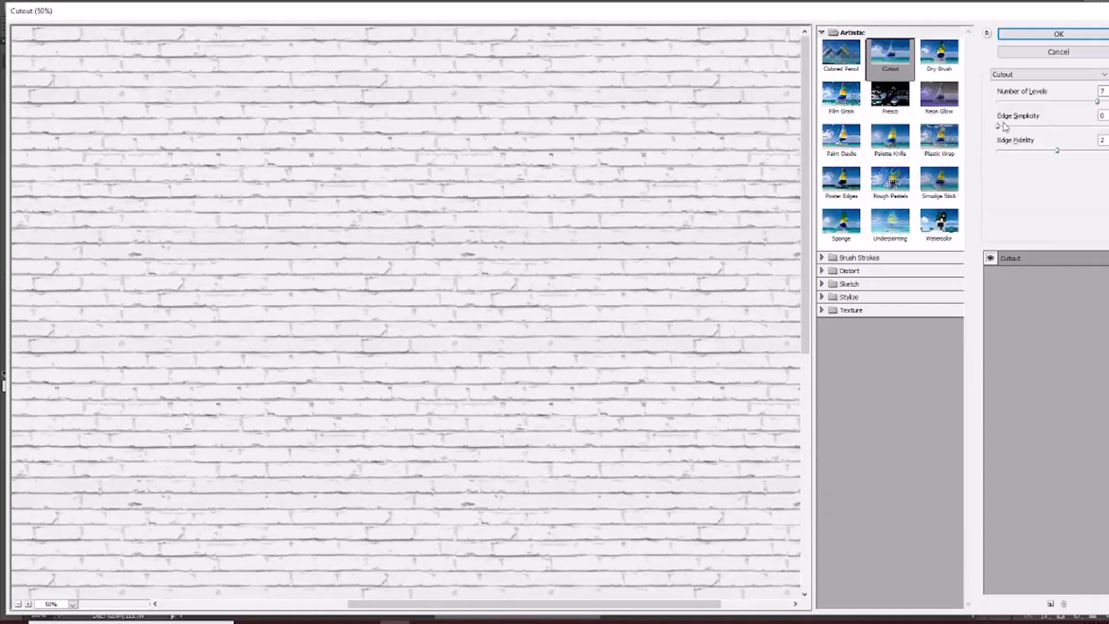
drag(1004, 126, 1044, 128)
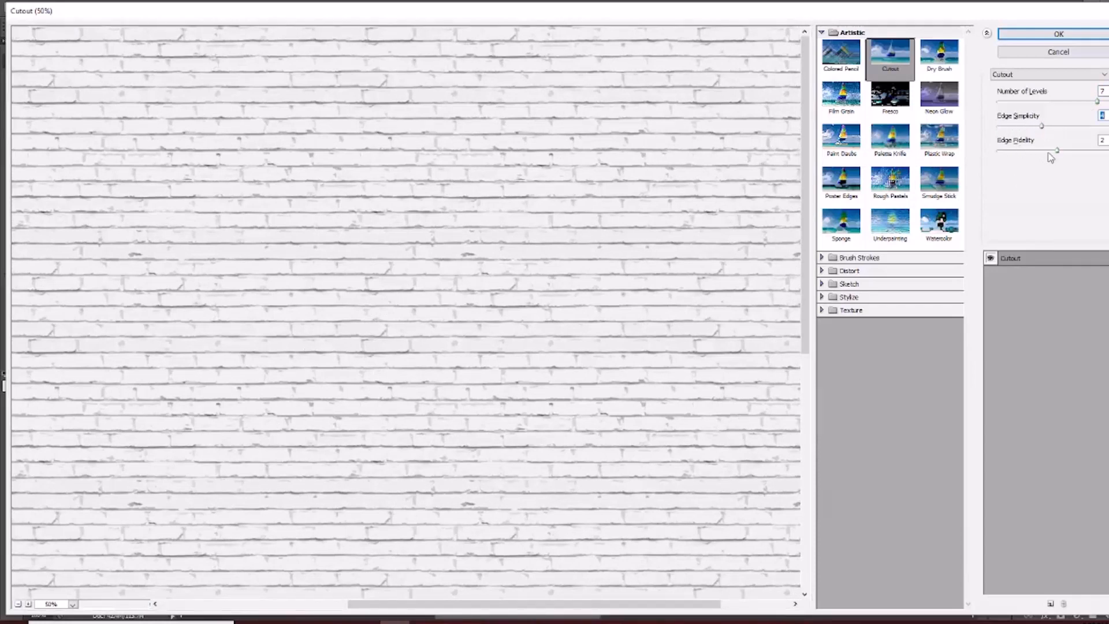
drag(1056, 152, 1010, 153)
click(1060, 37)
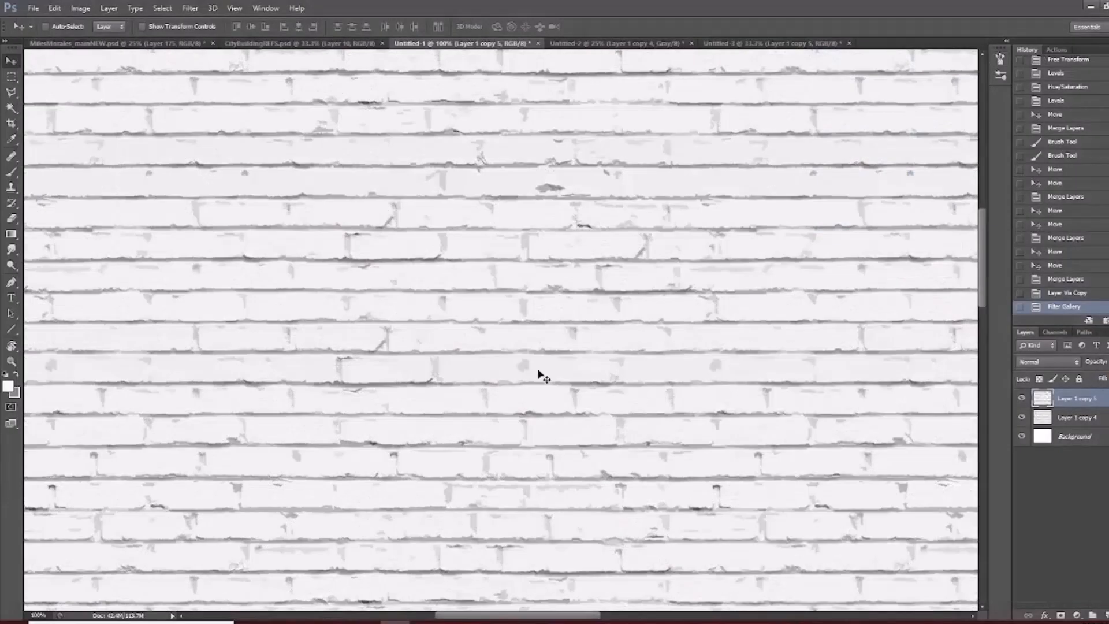
key(ctrl+z)
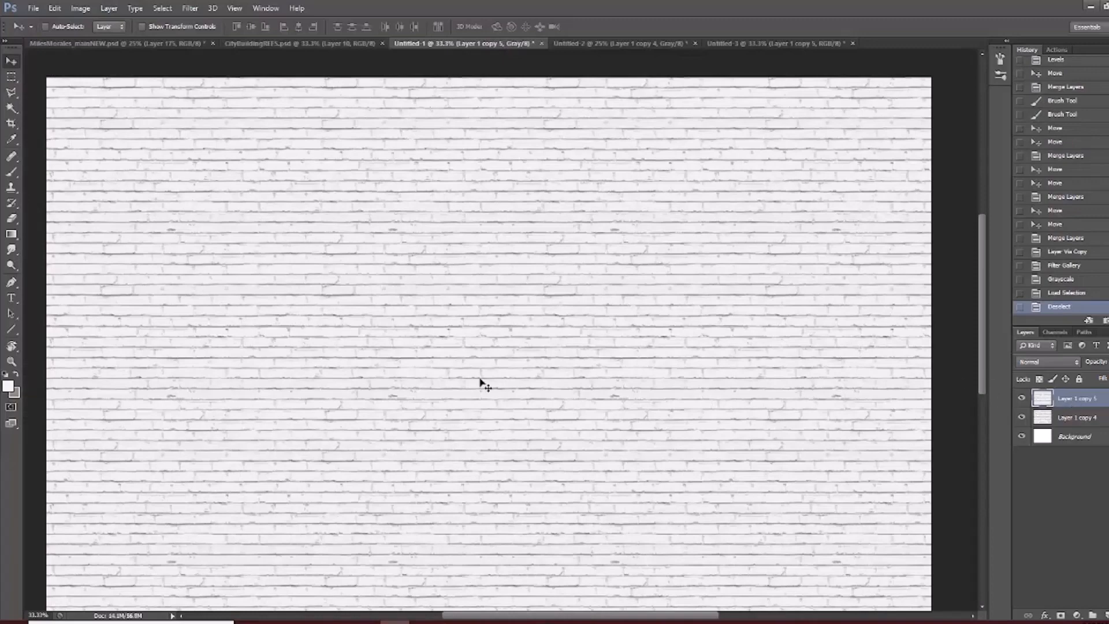
Bring the filtered brick layer into the MilesMorales_mainNEW illustration and scale it to about 59% over the foreground buildings.
drag(479, 382, 535, 429)
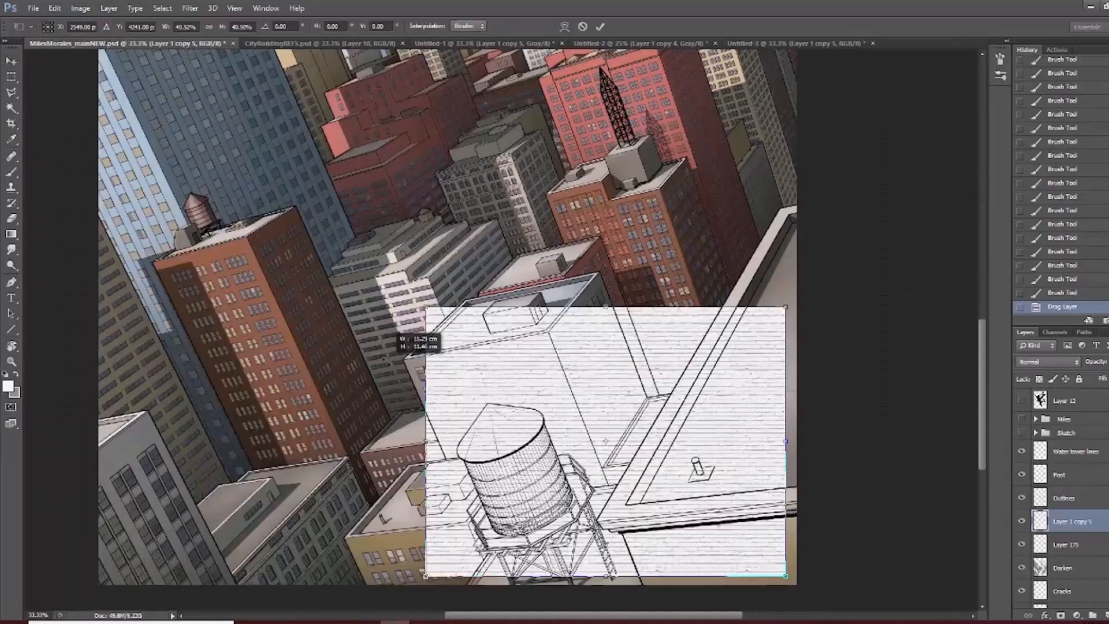
drag(383, 356, 310, 287)
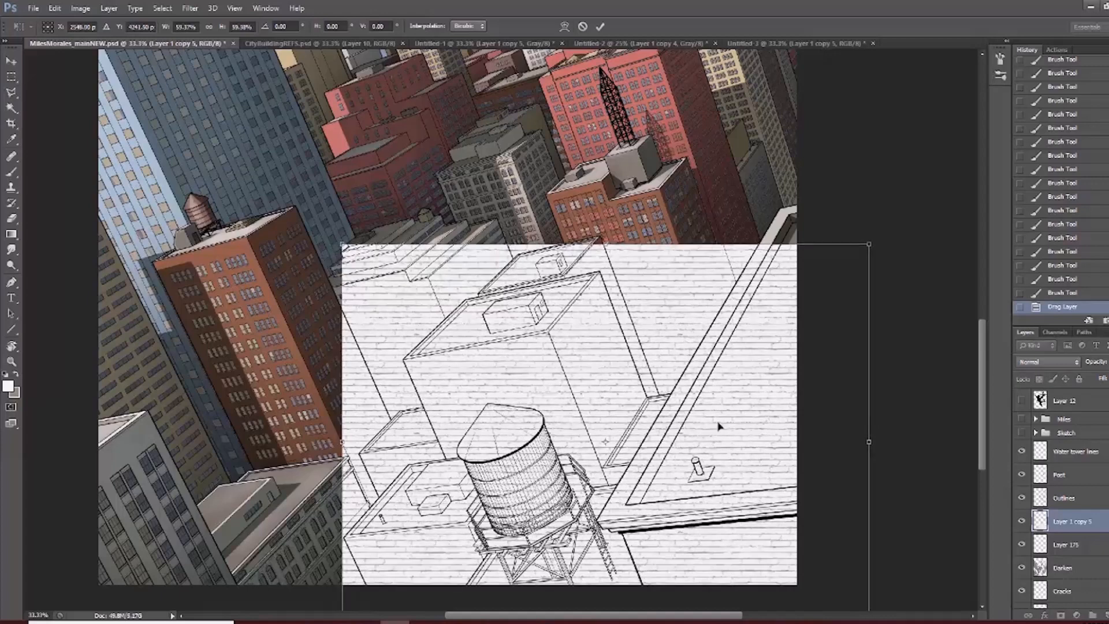
key(Return)
scroll(1085, 402, down, 3)
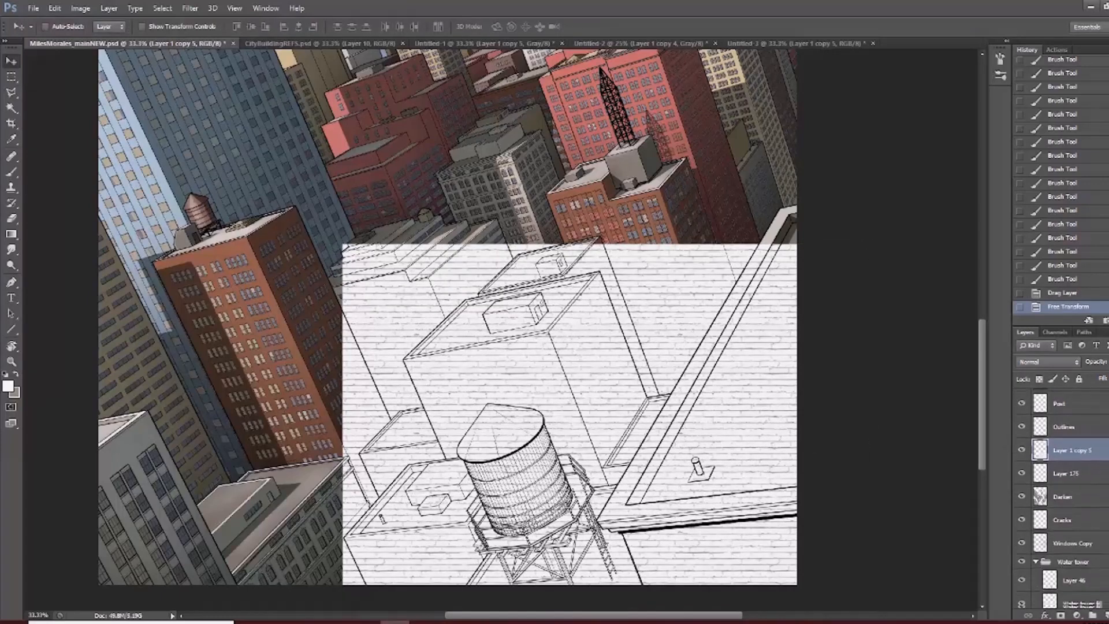
scroll(1063, 497, up, 1)
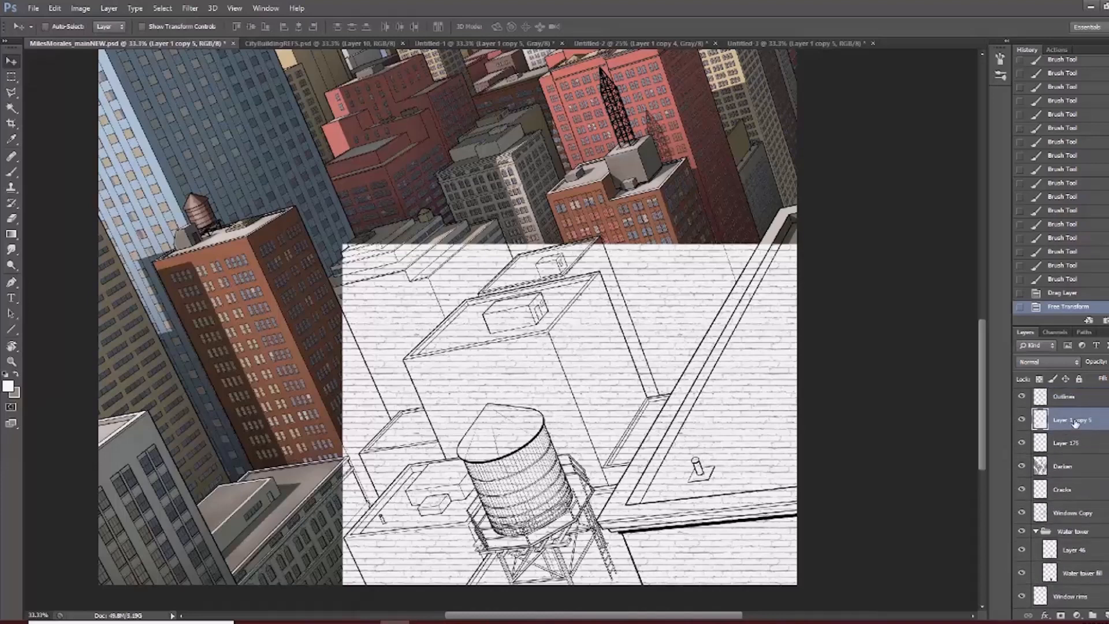
Move the brick layer down the stack into the Buildings group, directly beneath the Tops group.
drag(1075, 424, 1082, 511)
scroll(611, 314, up, 1)
drag(489, 420, 570, 405)
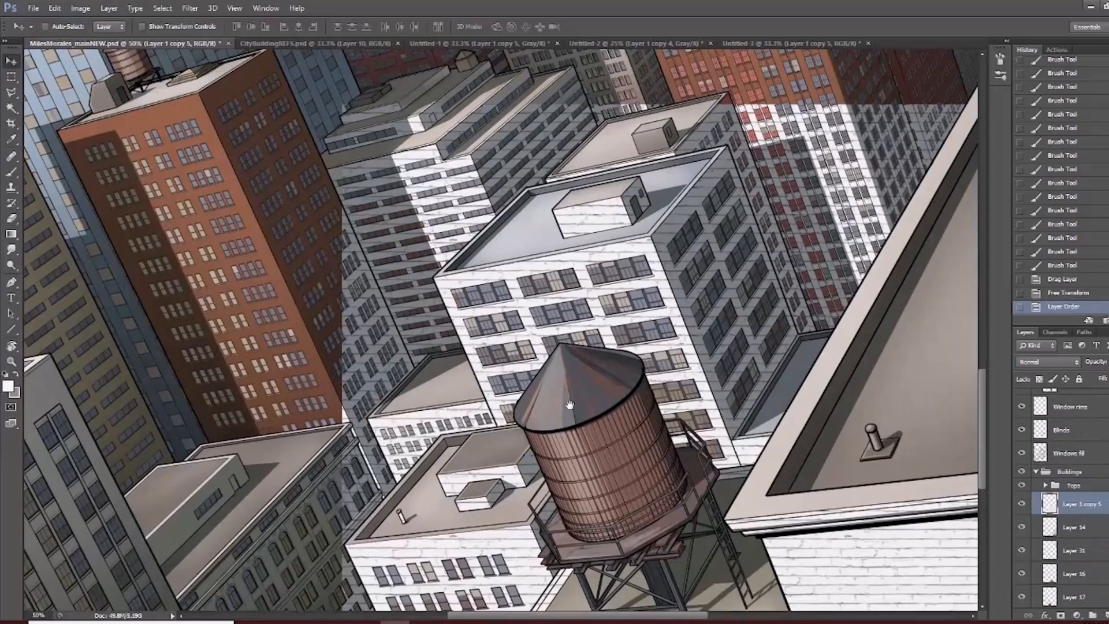
Duplicate the brick layer, keeping the original hidden, and scale the copy to about 45% over the central buildings.
key(ctrl+j)
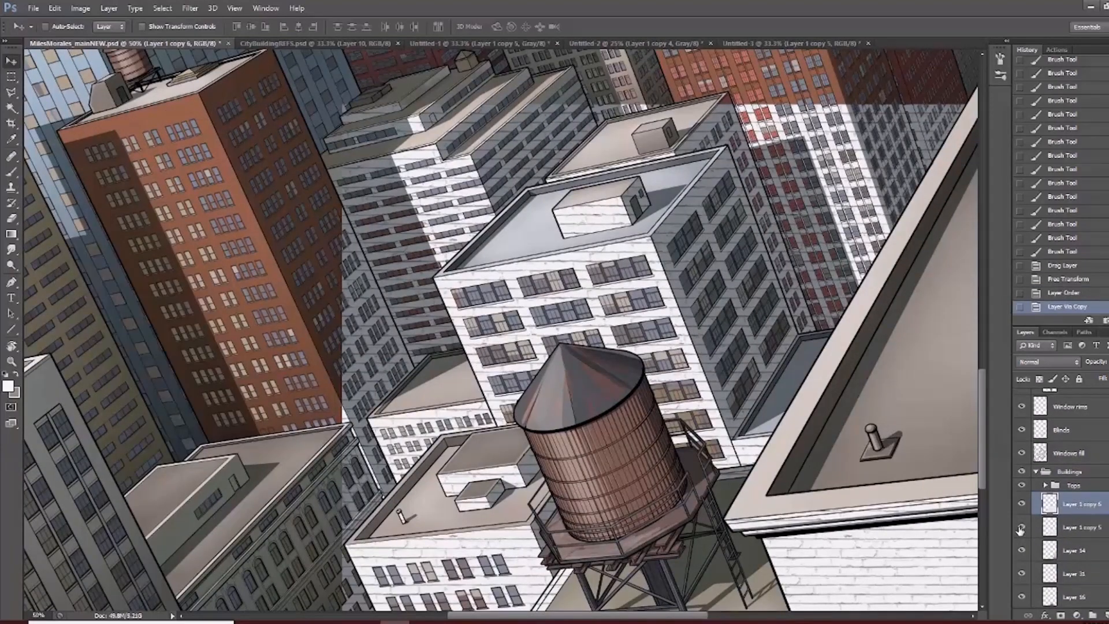
drag(678, 287, 335, 260)
key(ctrl+t)
drag(388, 340, 556, 380)
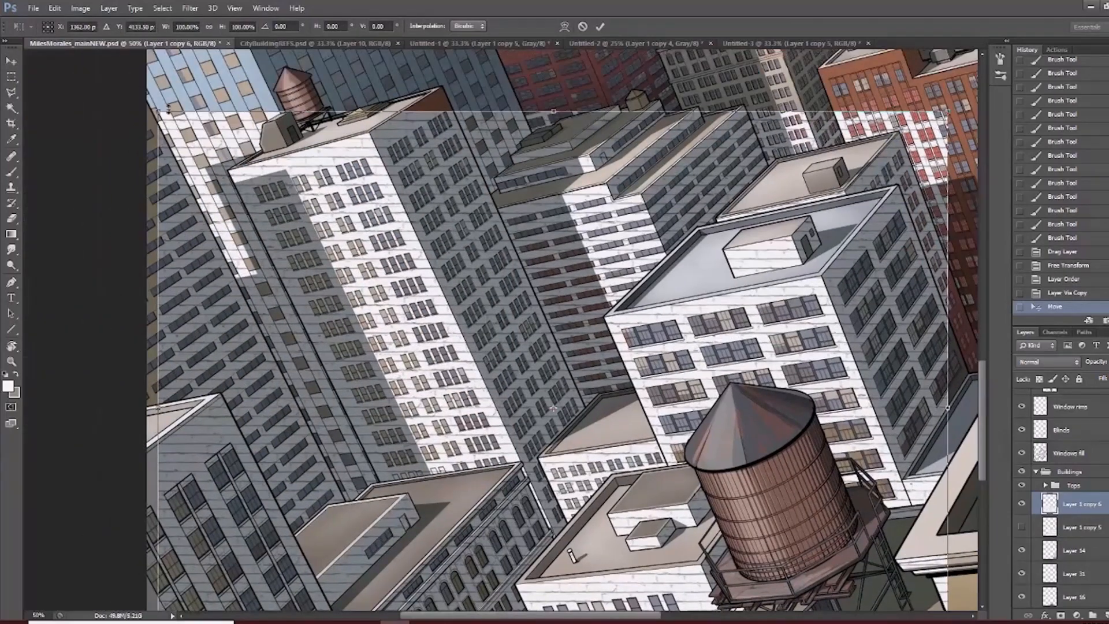
drag(157, 113, 374, 274)
drag(346, 312, 347, 312)
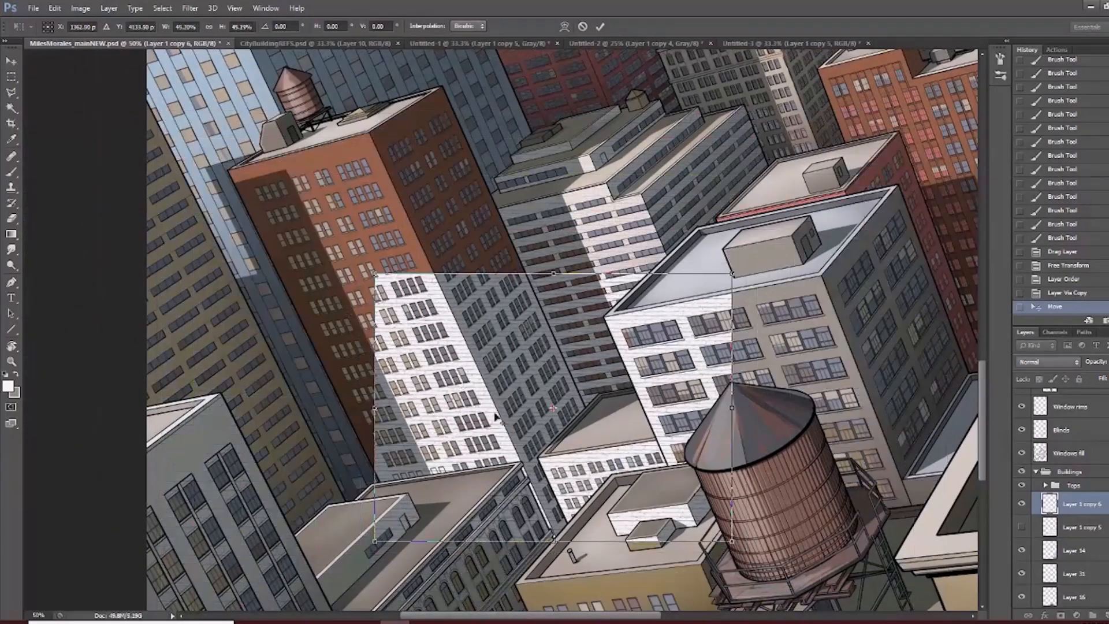
Rotate and skew the brick copy to follow the perspective of the windowed front wall behind the water tower.
scroll(493, 433, up, 1)
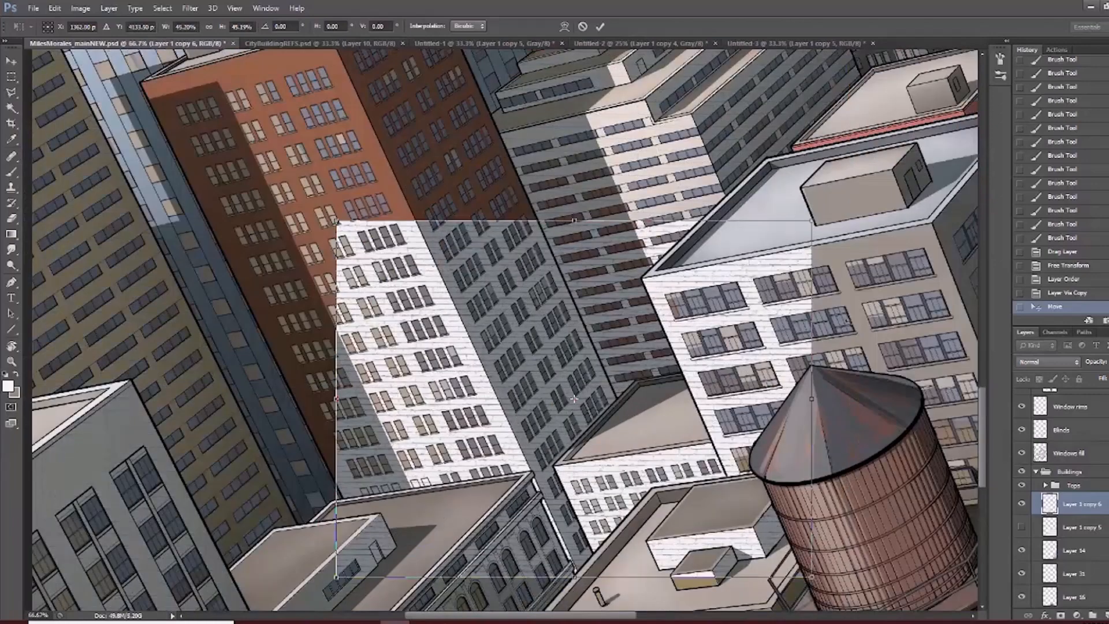
drag(838, 327, 826, 280)
drag(455, 367, 456, 373)
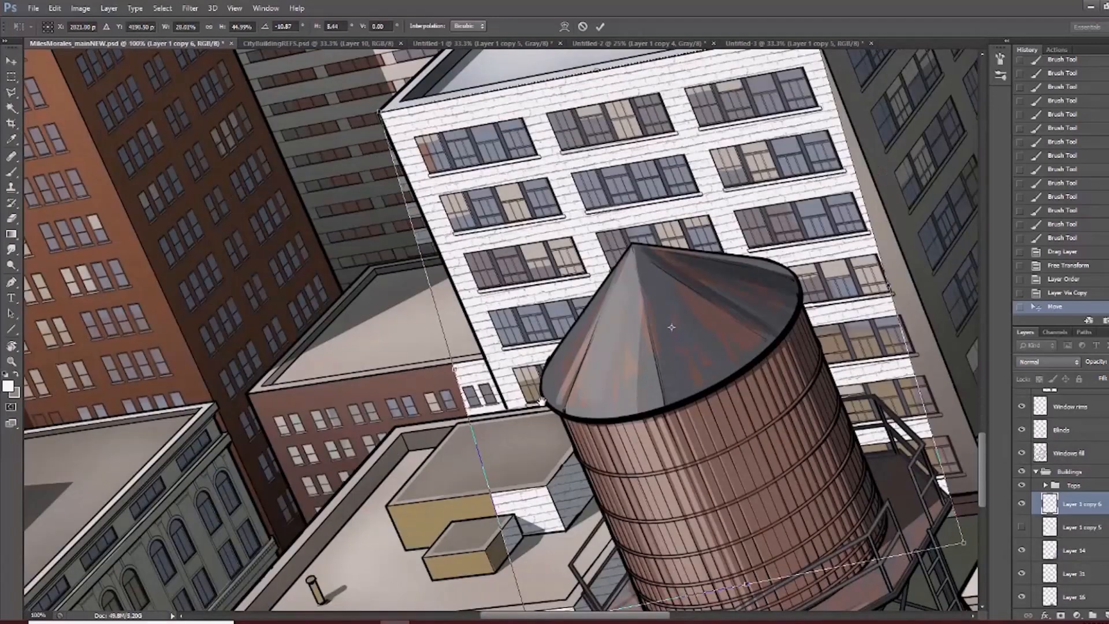
Reshape the white brick texture copy over the front facade of the building behind the water tower.
drag(799, 521, 572, 480)
drag(518, 541, 553, 488)
drag(333, 527, 324, 492)
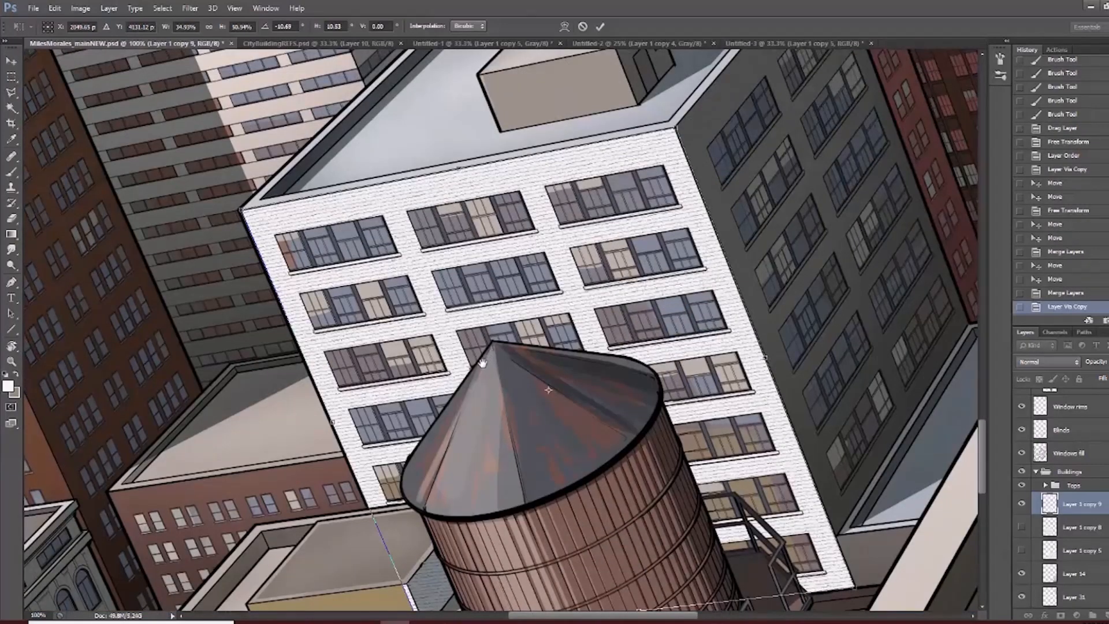
Widen the newest brick texture copy to about 47.6% so it extends across the building's shaded side.
drag(486, 392, 387, 332)
ctrl+click(370, 144)
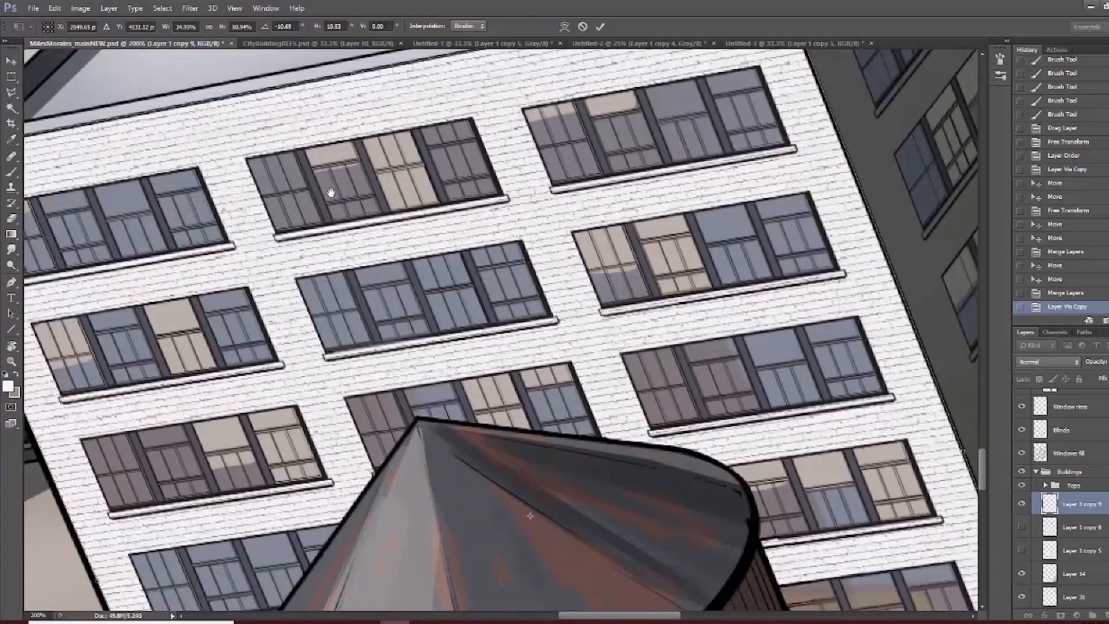
drag(270, 286, 367, 198)
alt+click(461, 341)
drag(742, 367, 820, 317)
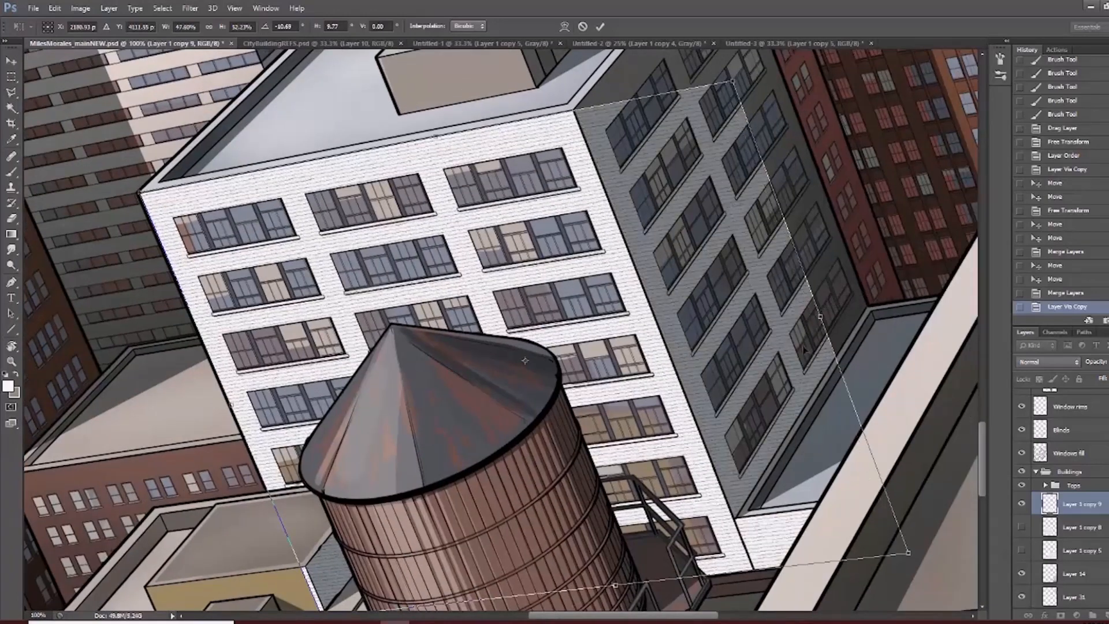
key(ctrl+plus)
alt+click(503, 323)
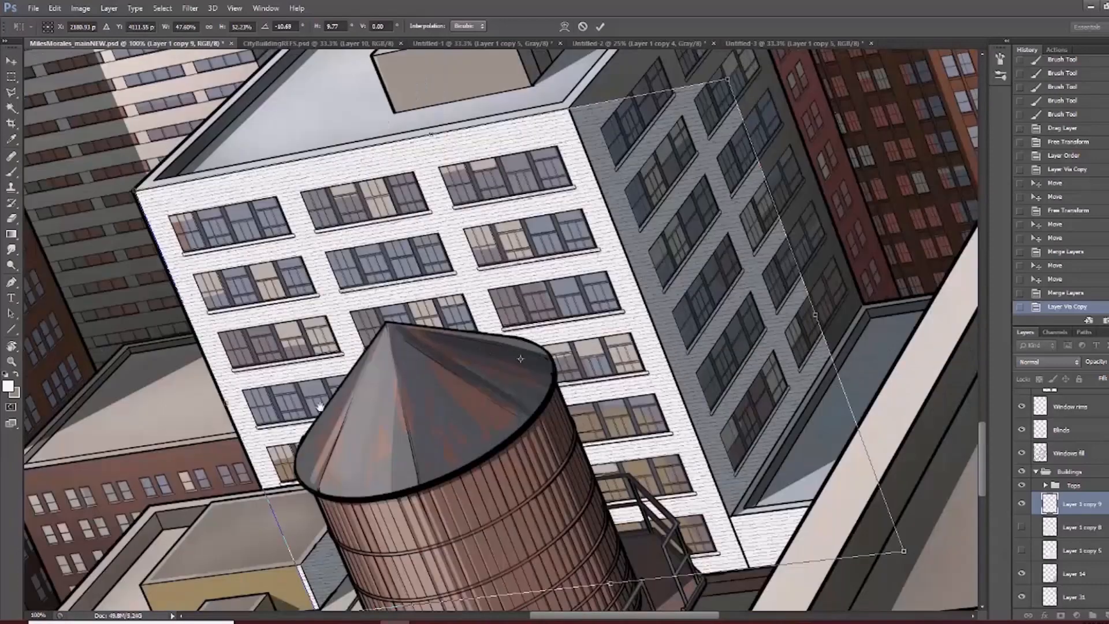
Stretch the brick texture copy past the building's left edge to about 57.2% width and apply the transform.
drag(321, 408, 427, 357)
drag(334, 358, 307, 369)
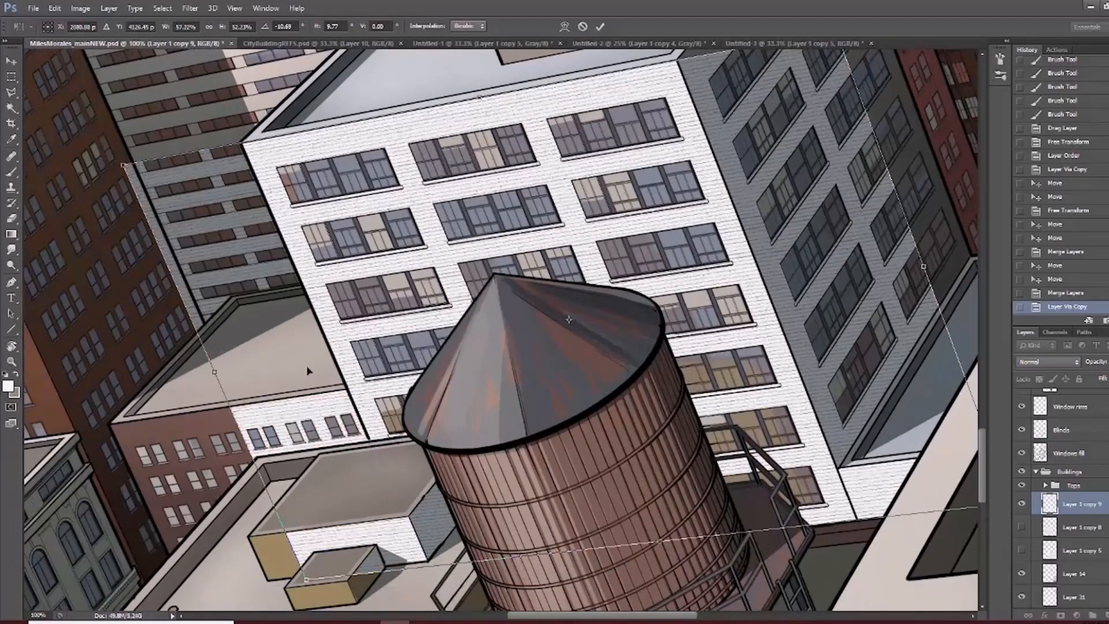
drag(422, 336, 386, 366)
drag(587, 583, 563, 470)
key(Return)
drag(398, 262, 265, 461)
key(ctrl+minus)
drag(444, 386, 508, 329)
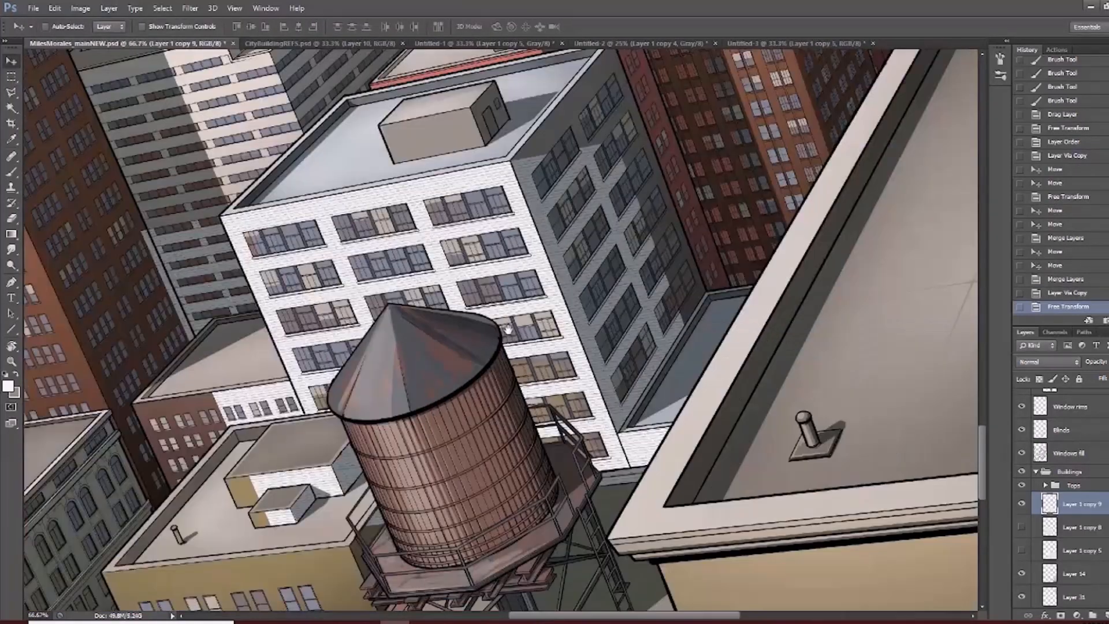
drag(590, 212, 601, 201)
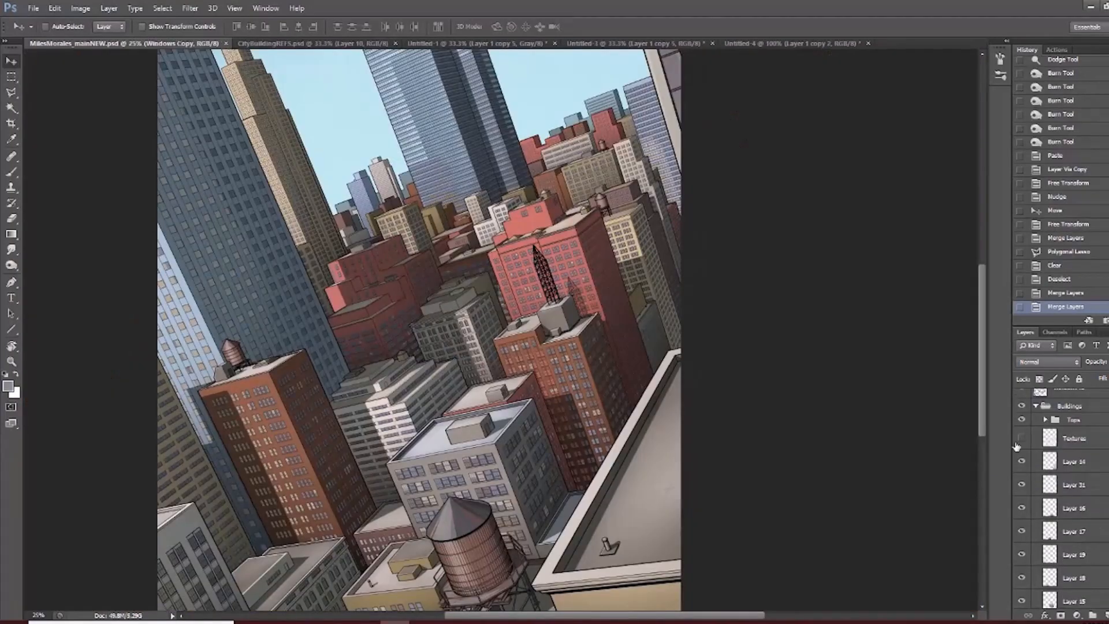
Show the Textures layer in the Buildings group and make it the active layer.
click(1021, 440)
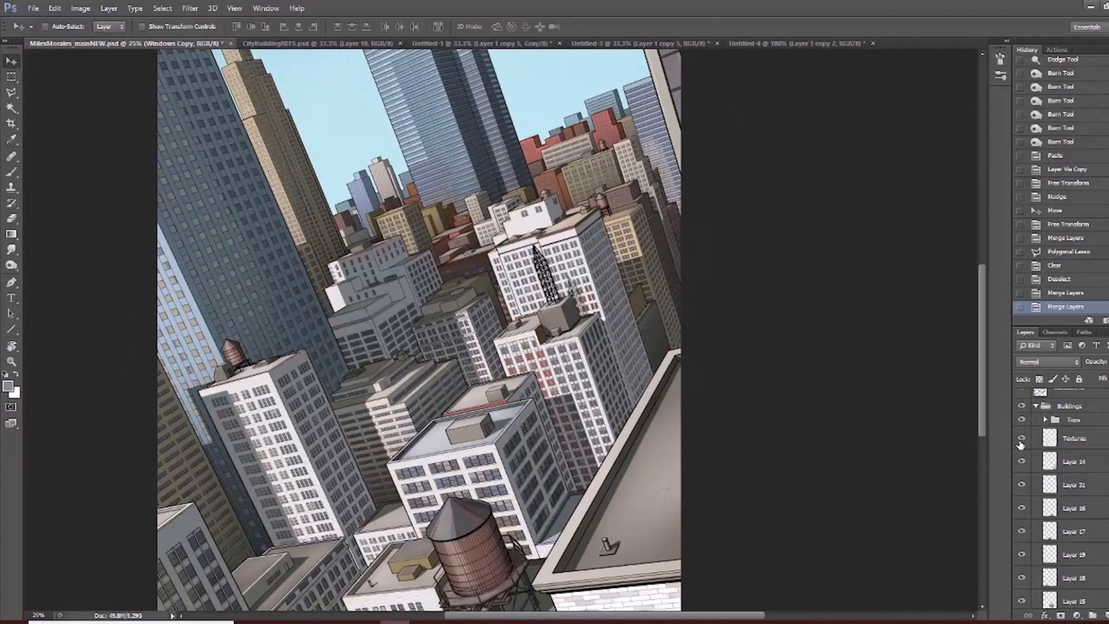
click(1067, 439)
scroll(498, 451, up, 2)
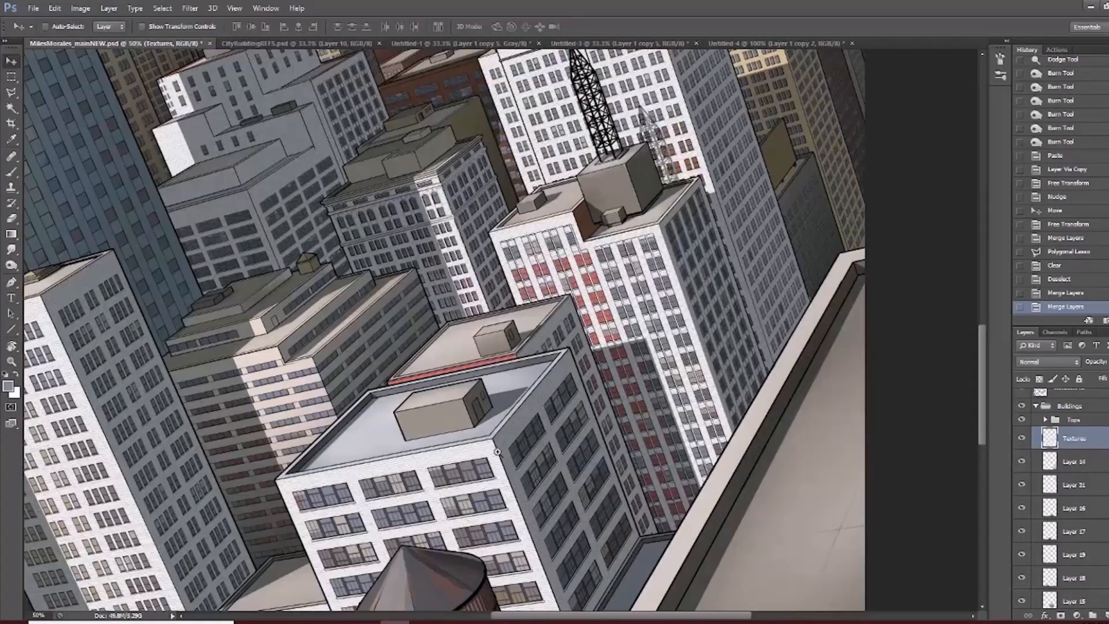
scroll(498, 452, up, 1)
scroll(520, 327, up, 1)
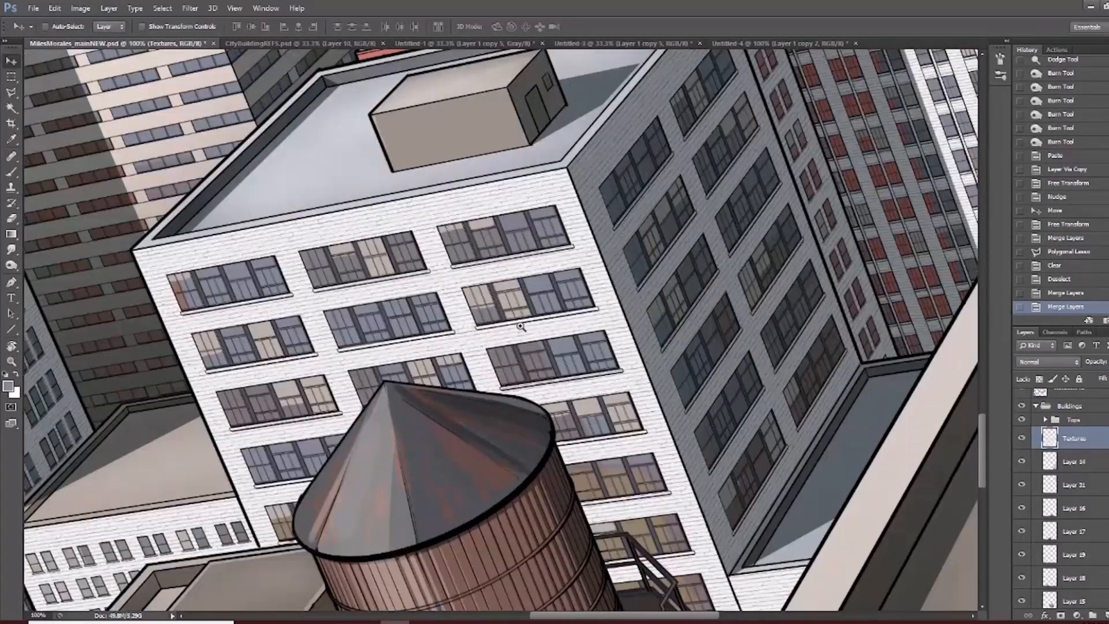
Examine the brick texture up close on the building behind the water tower and on the neighbouring red-windowed towers.
ctrl+click(521, 326)
drag(508, 373, 642, 541)
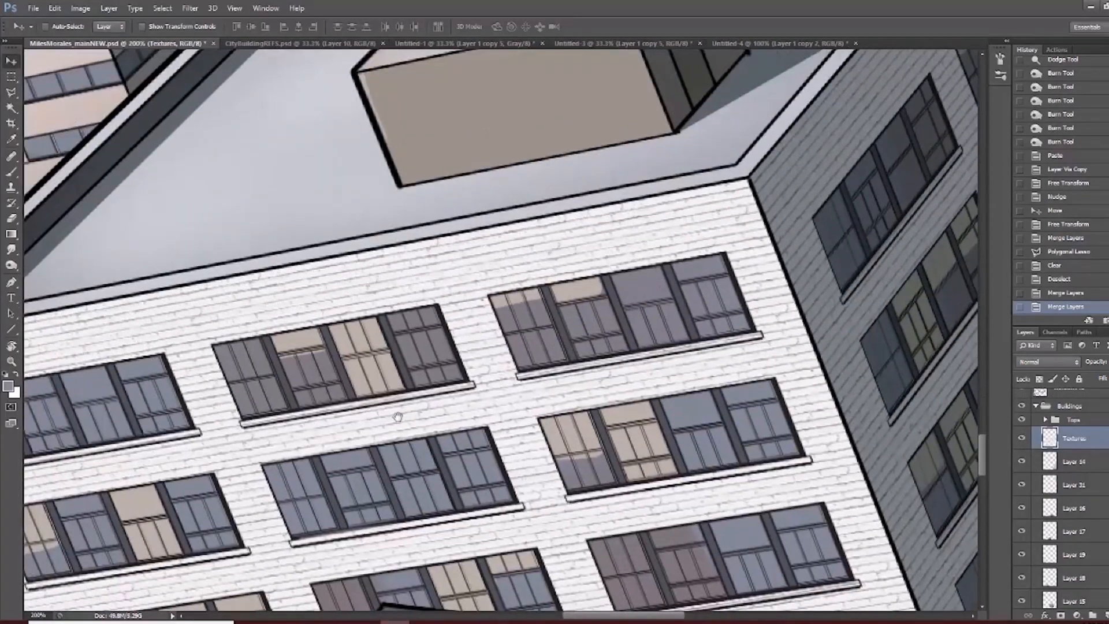
mouse_move(834, 263)
mouse_down()
mouse_move(480, 372)
mouse_move(316, 461)
mouse_up()
drag(441, 316, 462, 334)
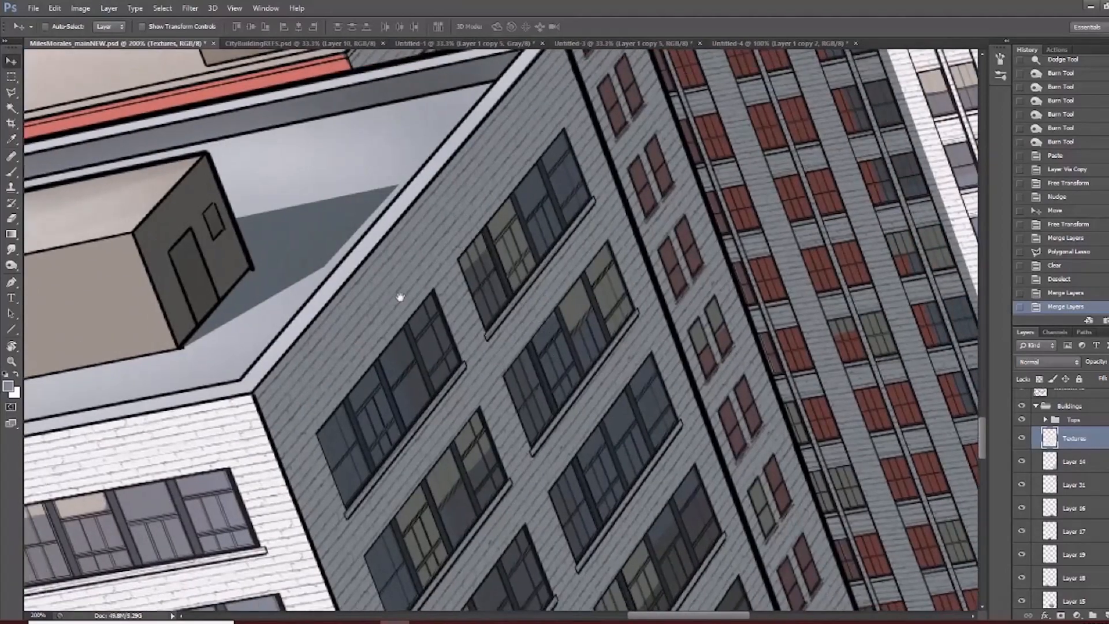
drag(572, 435, 549, 368)
alt+click(592, 346)
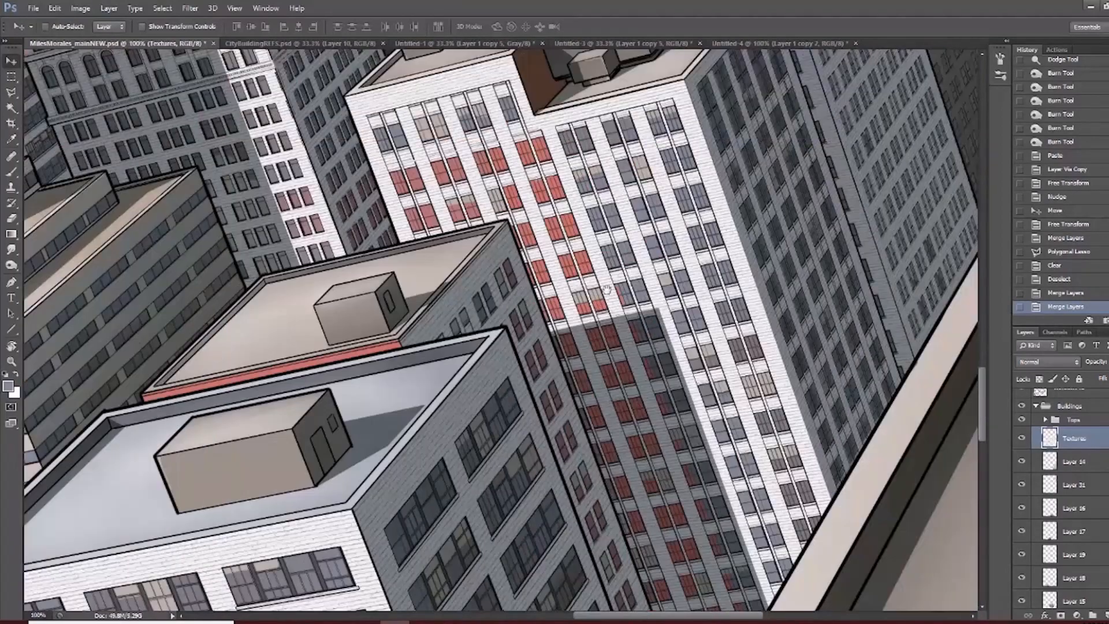
drag(641, 244, 595, 358)
drag(738, 248, 635, 343)
drag(577, 247, 577, 357)
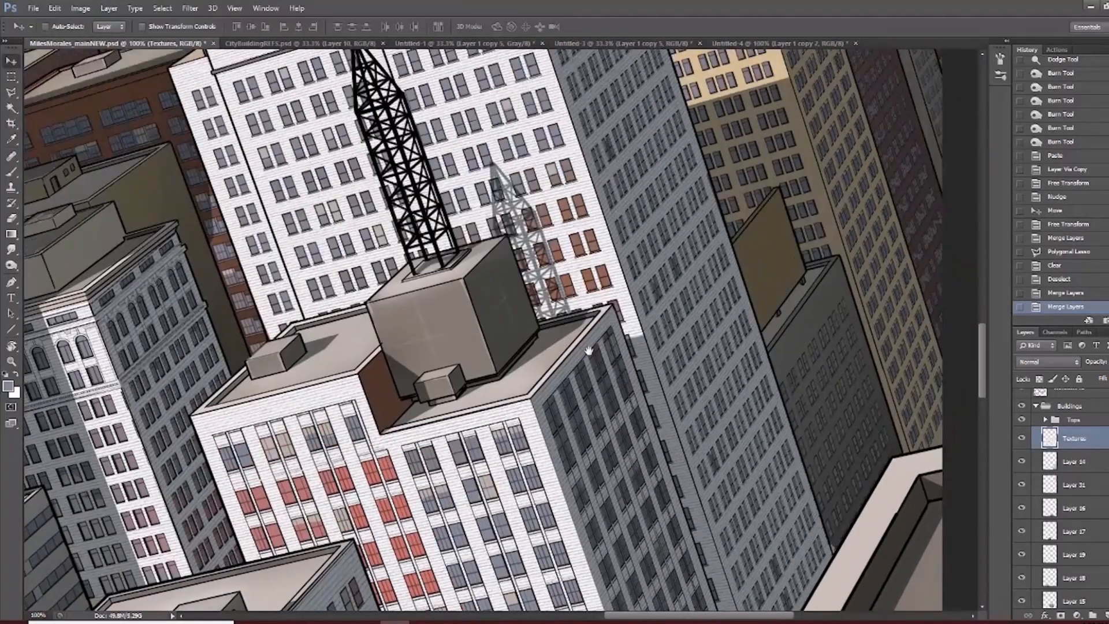
drag(409, 364, 487, 345)
drag(167, 496, 451, 292)
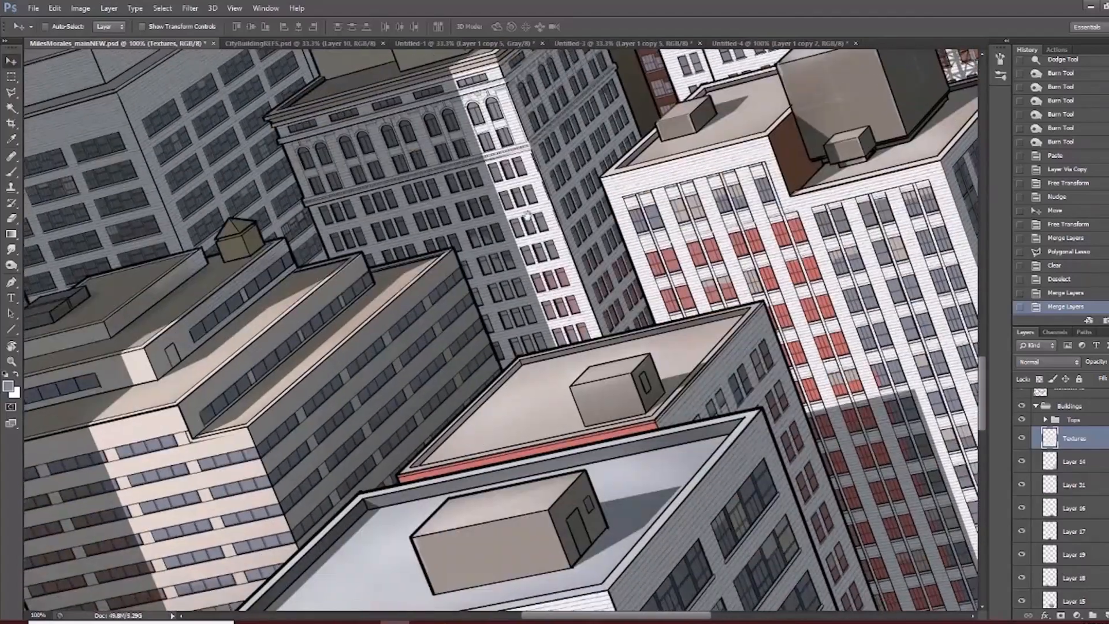
Examine the brick texture on the stepped building, the tall white tower and the arched-window buildings.
drag(265, 376, 398, 242)
ctrl+click(406, 348)
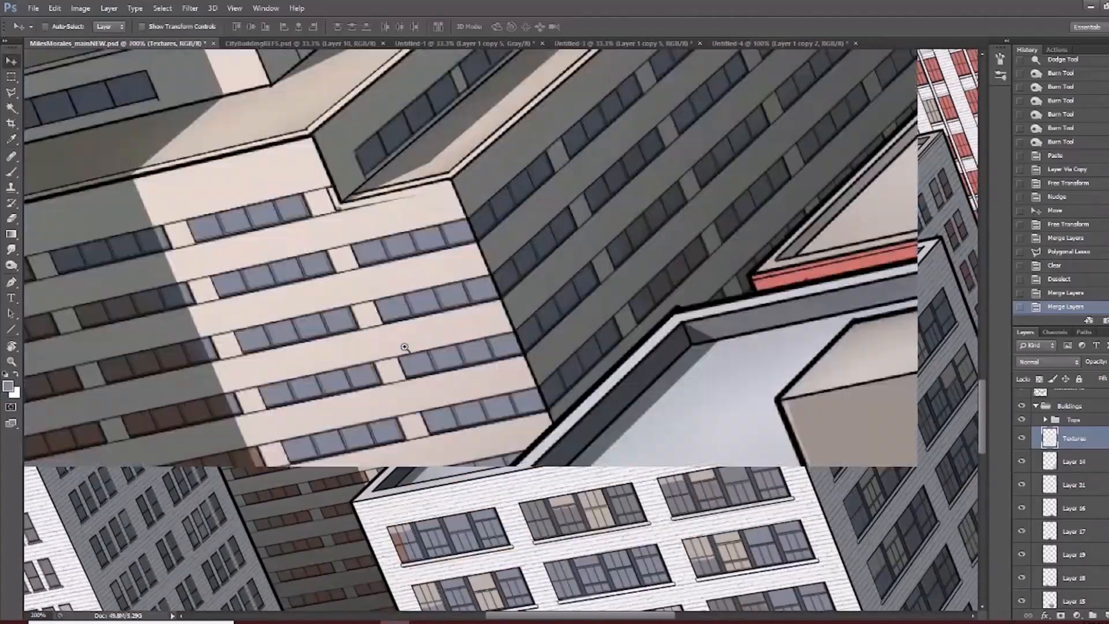
key(ctrl+minus)
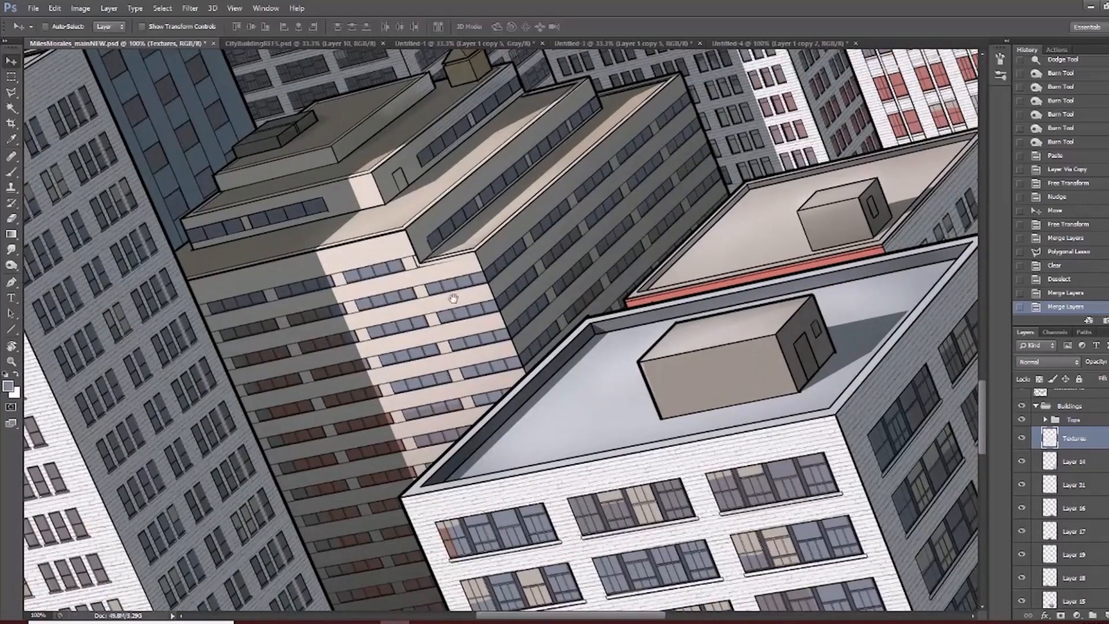
drag(451, 298, 445, 333)
drag(283, 362, 552, 270)
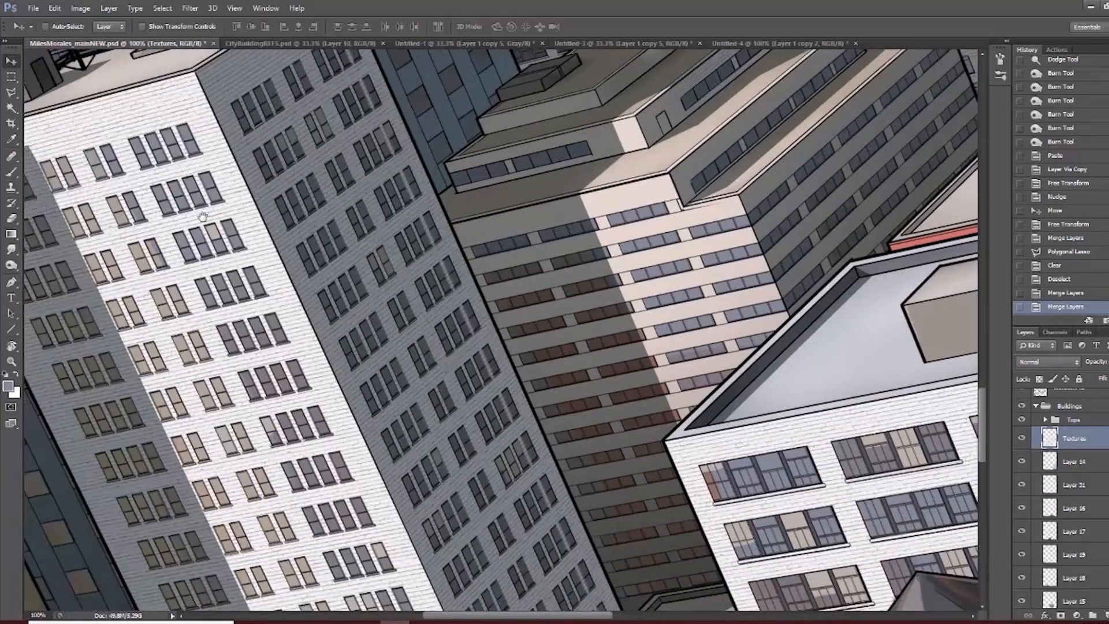
drag(598, 421, 552, 350)
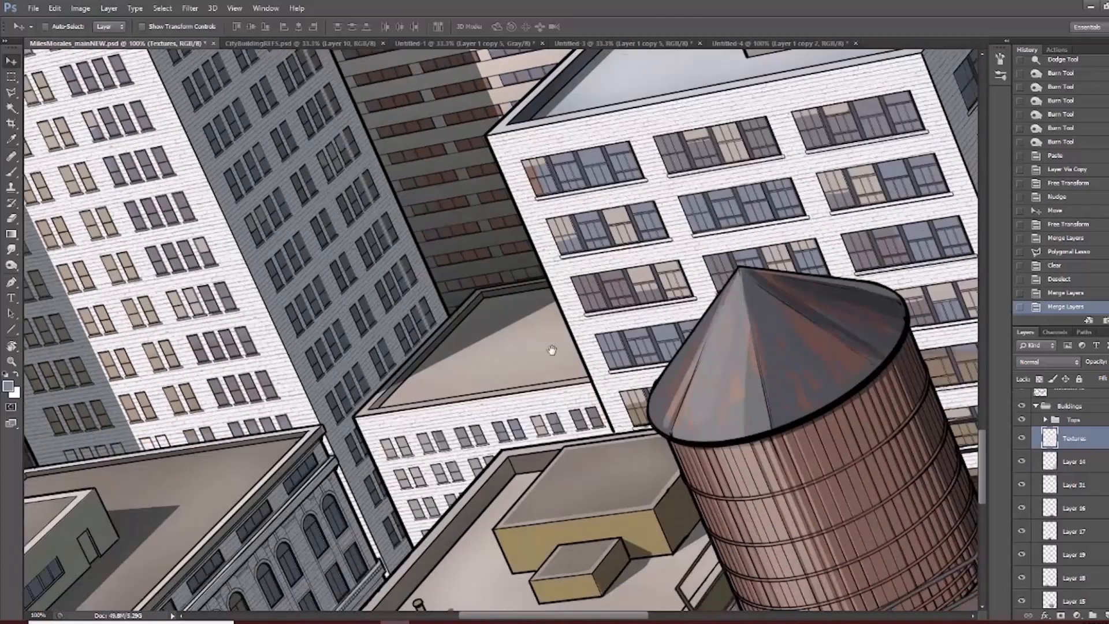
drag(271, 432, 502, 276)
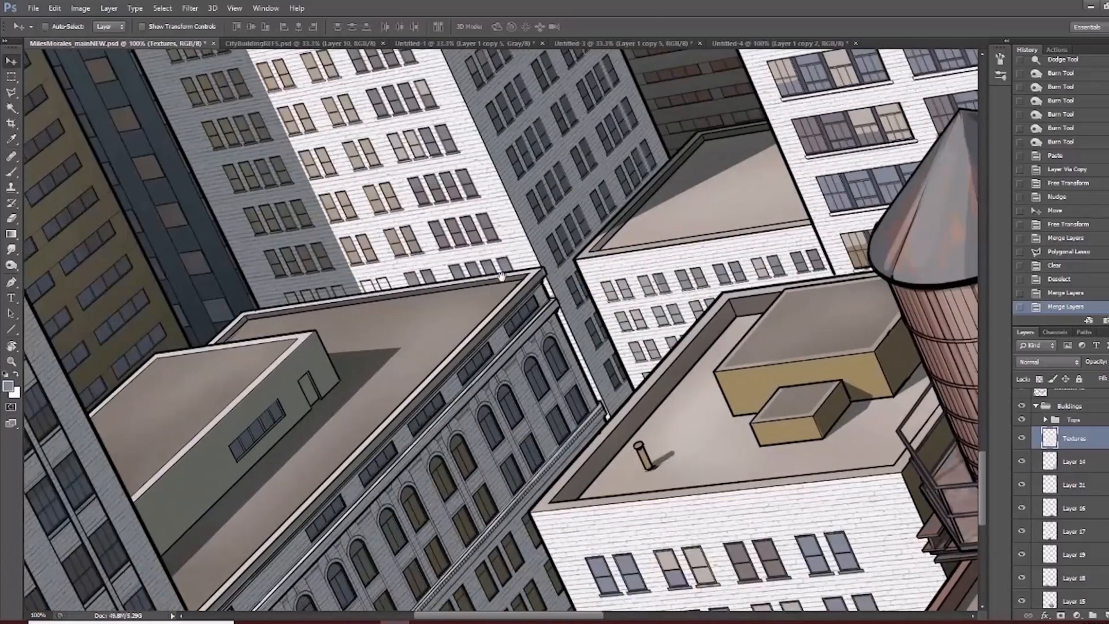
drag(294, 441, 542, 317)
drag(321, 348, 495, 409)
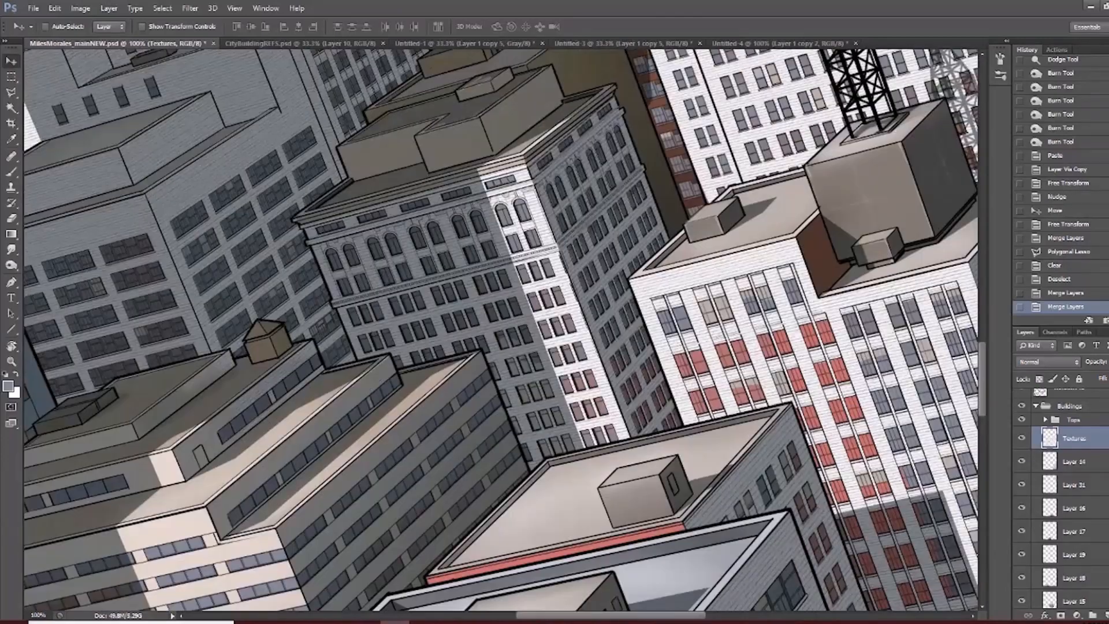
Expand the Tops group and show its two Texture layers.
scroll(1047, 484, up, 3)
click(1045, 487)
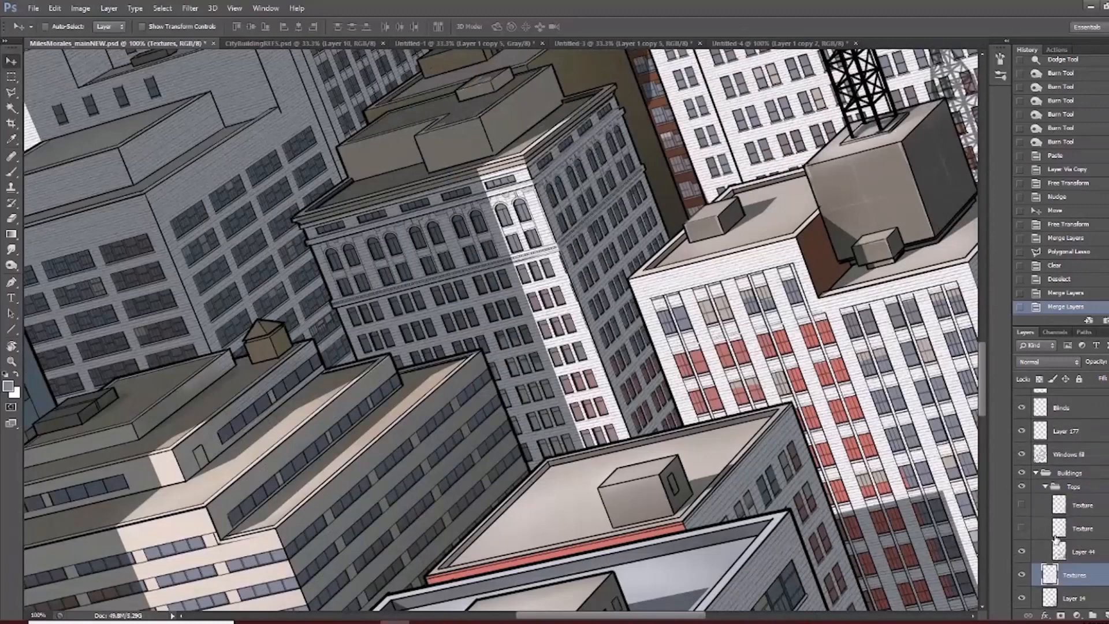
click(1022, 506)
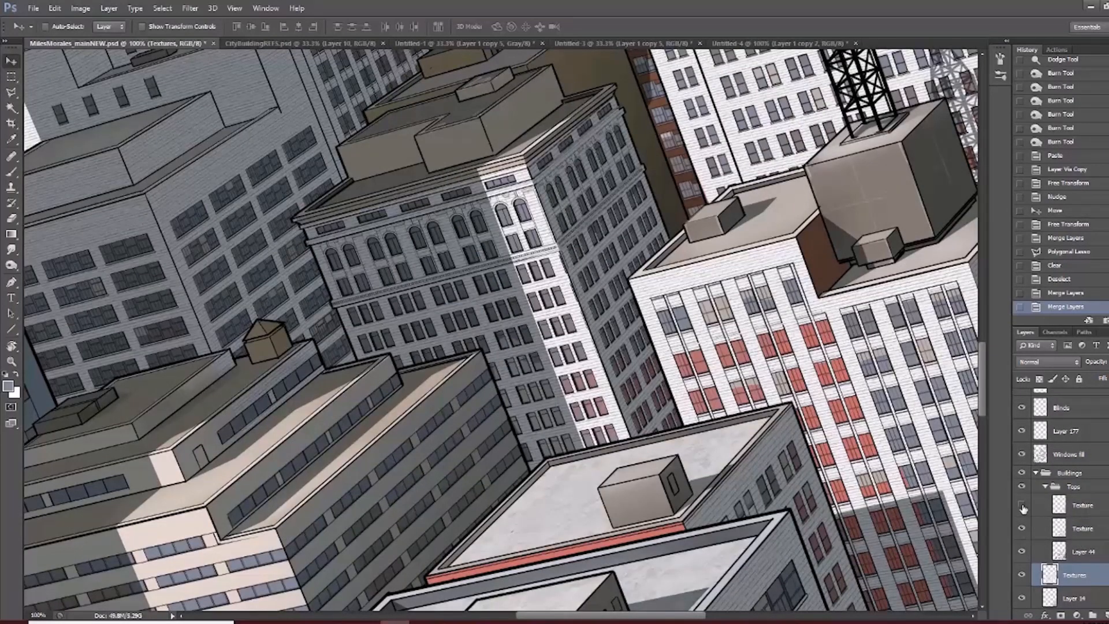
Inspect the concrete rooftop texture up close, comparing the roof with and without the Texture layers.
drag(744, 533, 635, 275)
drag(264, 423, 447, 385)
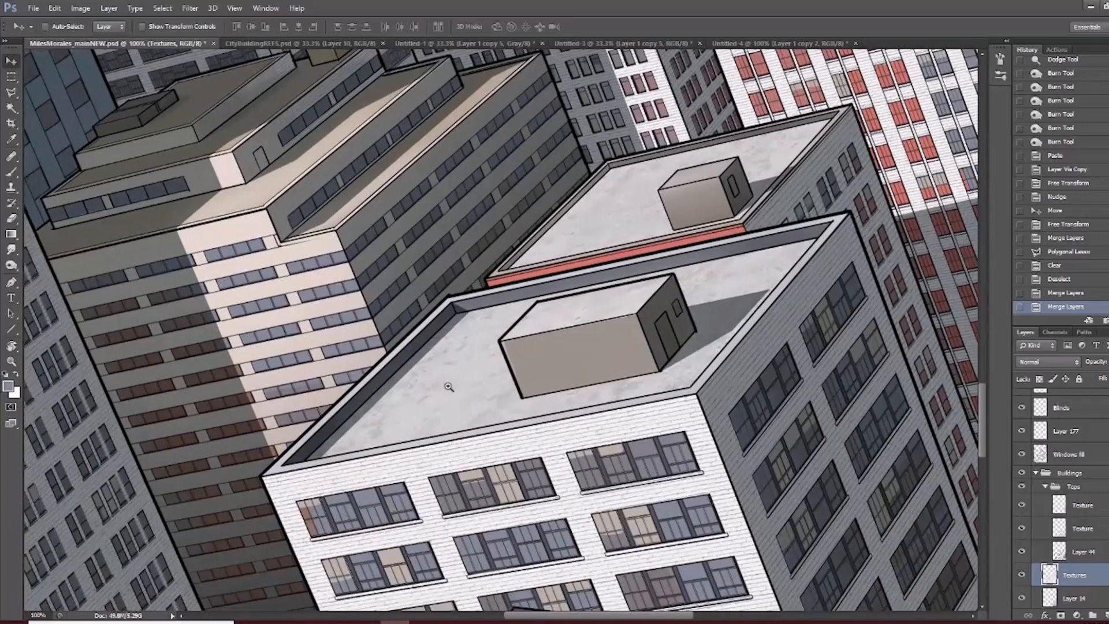
ctrl+click(449, 388)
ctrl+click(449, 388)
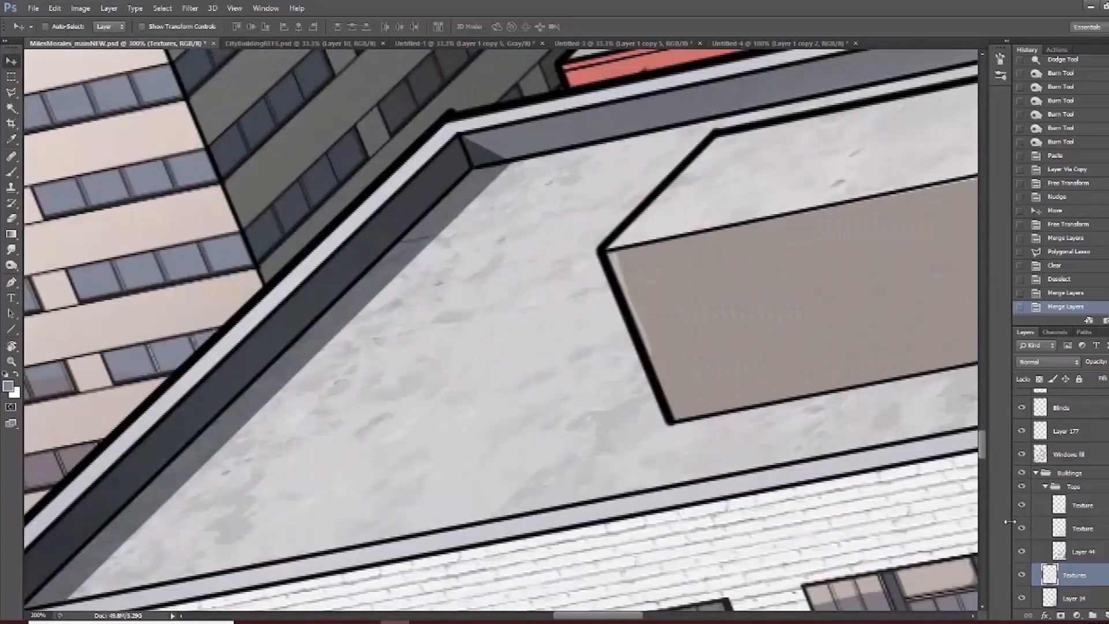
mouse_move(1021, 506)
mouse_down()
mouse_move(1023, 529)
mouse_move(1025, 507)
mouse_up()
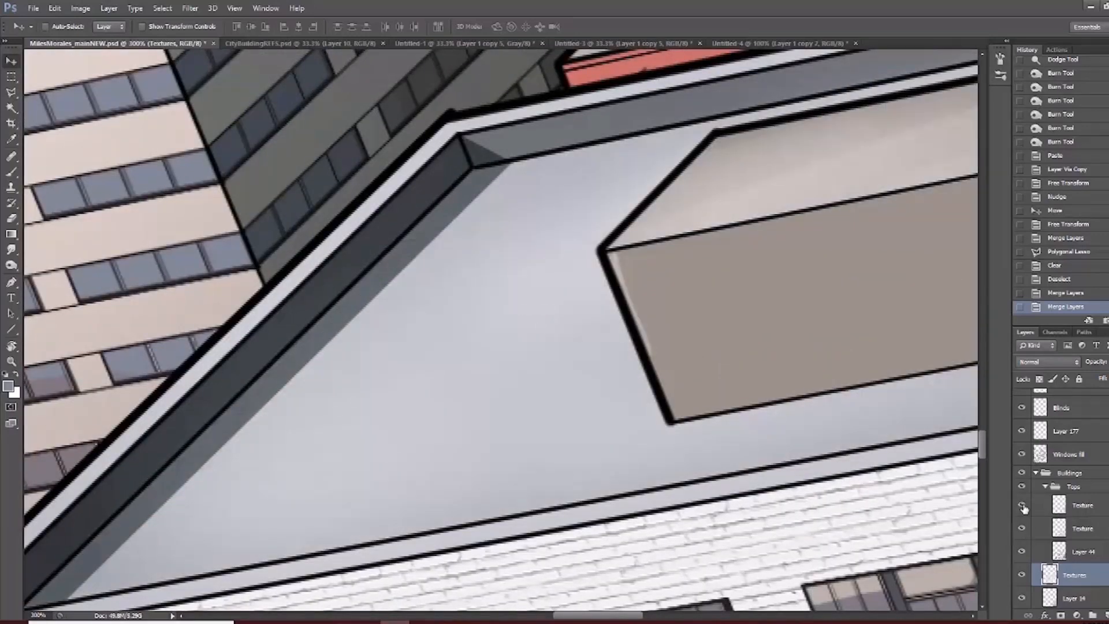
scroll(514, 380, down, 5)
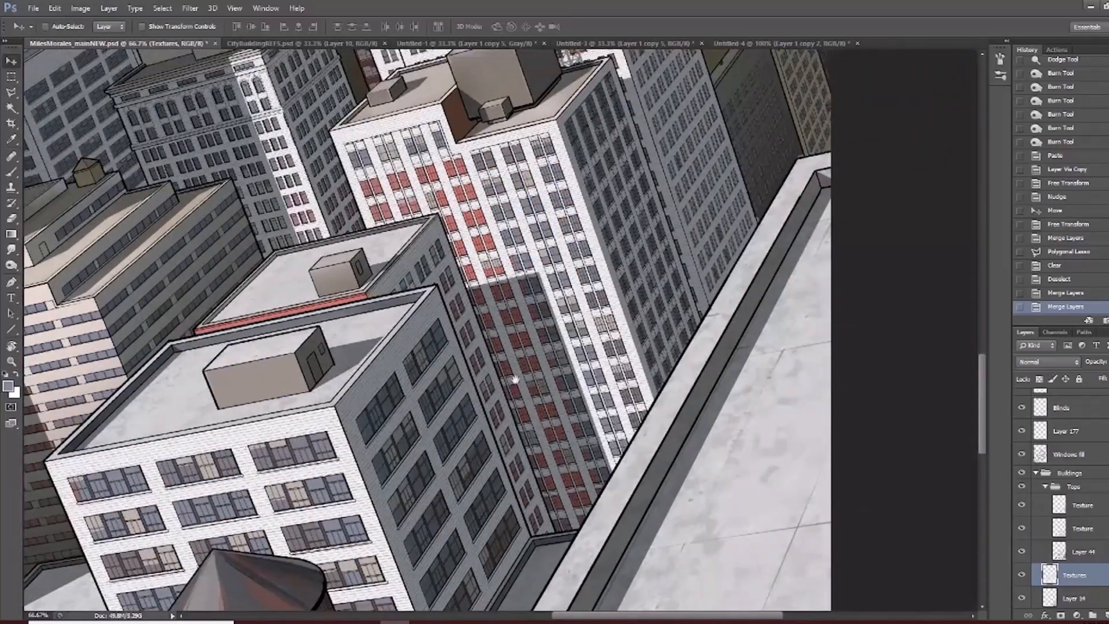
drag(754, 454, 658, 317)
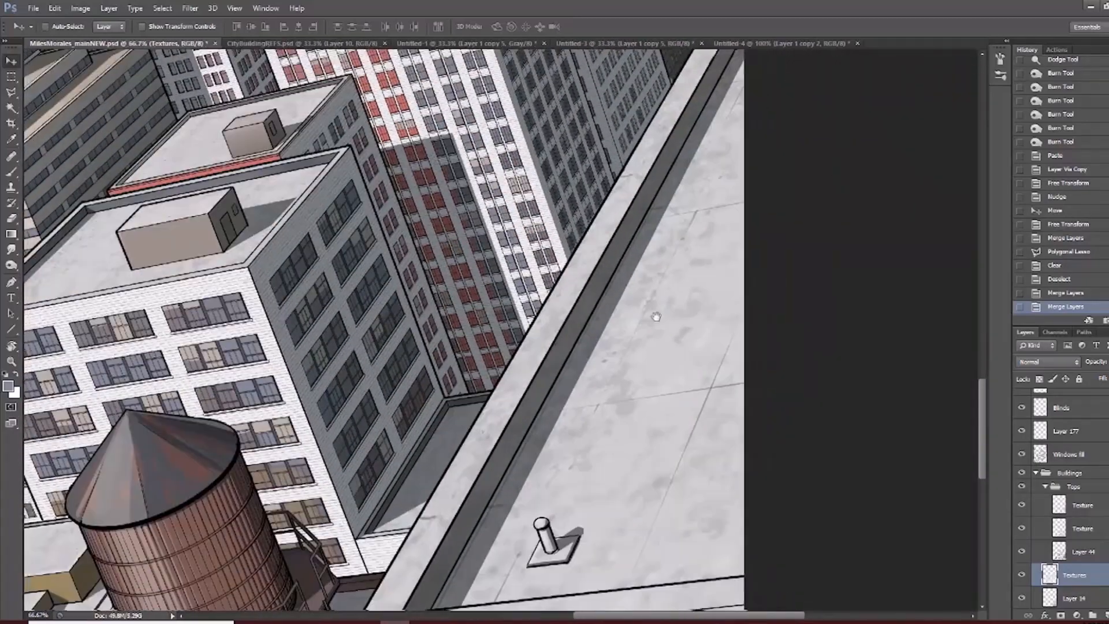
drag(639, 404, 644, 356)
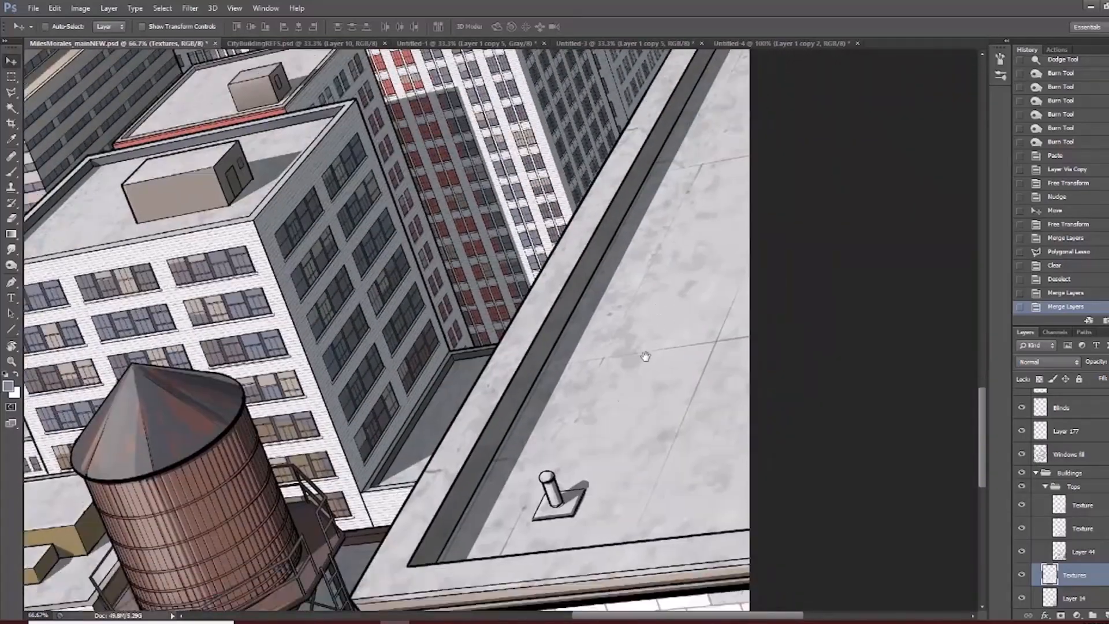
Select the lower Texture layer in the Tops group and examine the concrete texture on the large foreground rooftop.
click(1081, 535)
drag(481, 455, 641, 365)
drag(552, 422, 533, 418)
drag(757, 314, 646, 397)
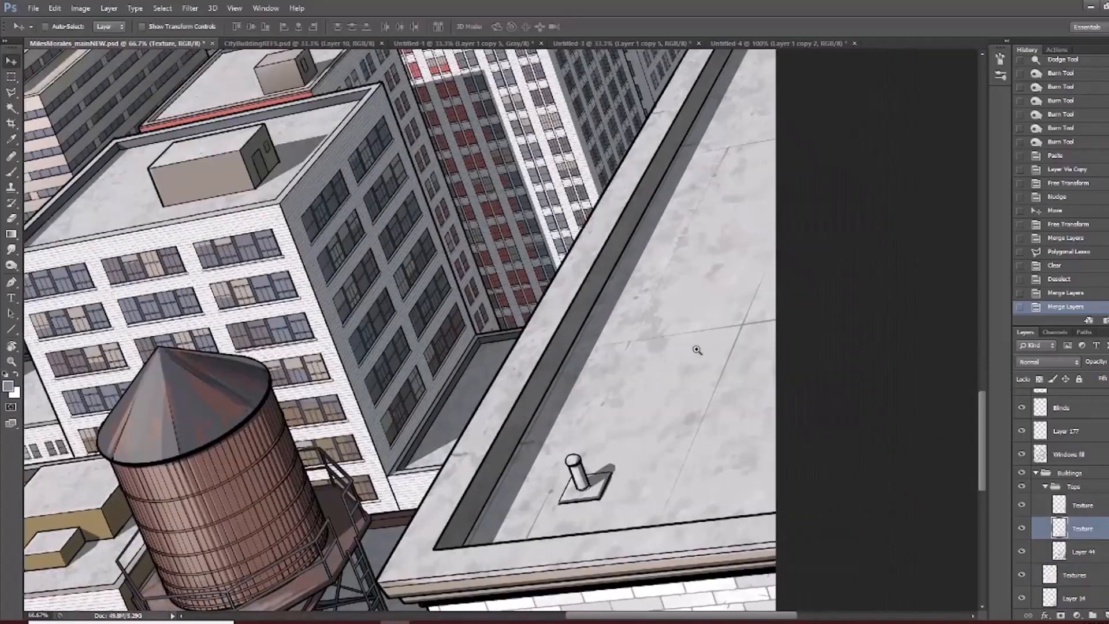
ctrl+click(697, 349)
drag(507, 459, 570, 329)
drag(621, 271, 642, 416)
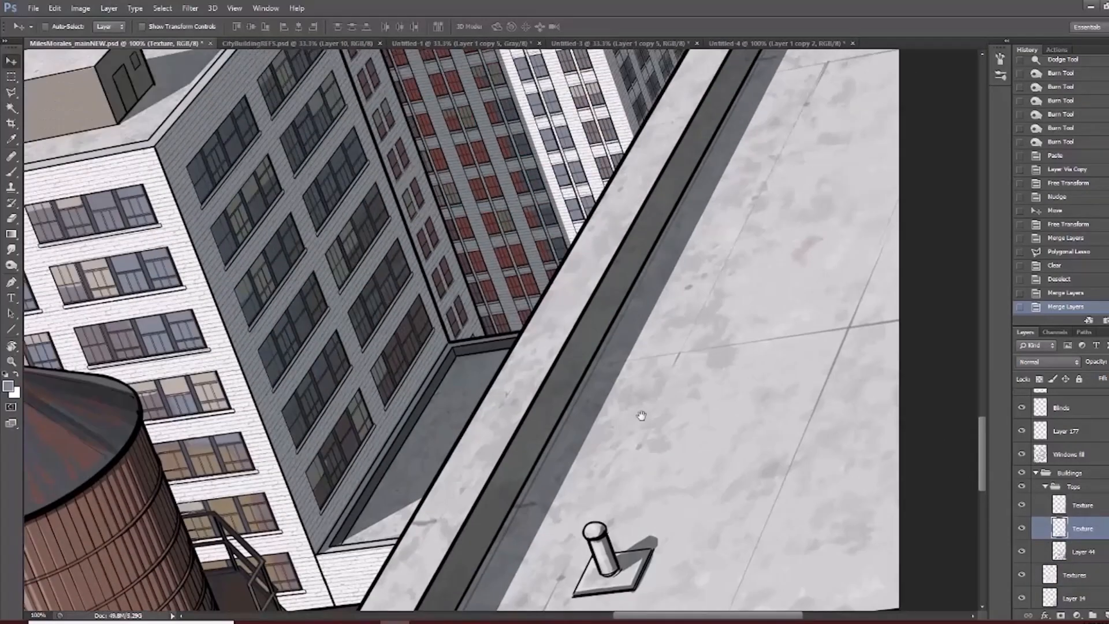
drag(689, 299, 624, 428)
key(ctrl+minus)
key(ctrl+minus)
drag(727, 333, 663, 413)
drag(819, 460, 801, 341)
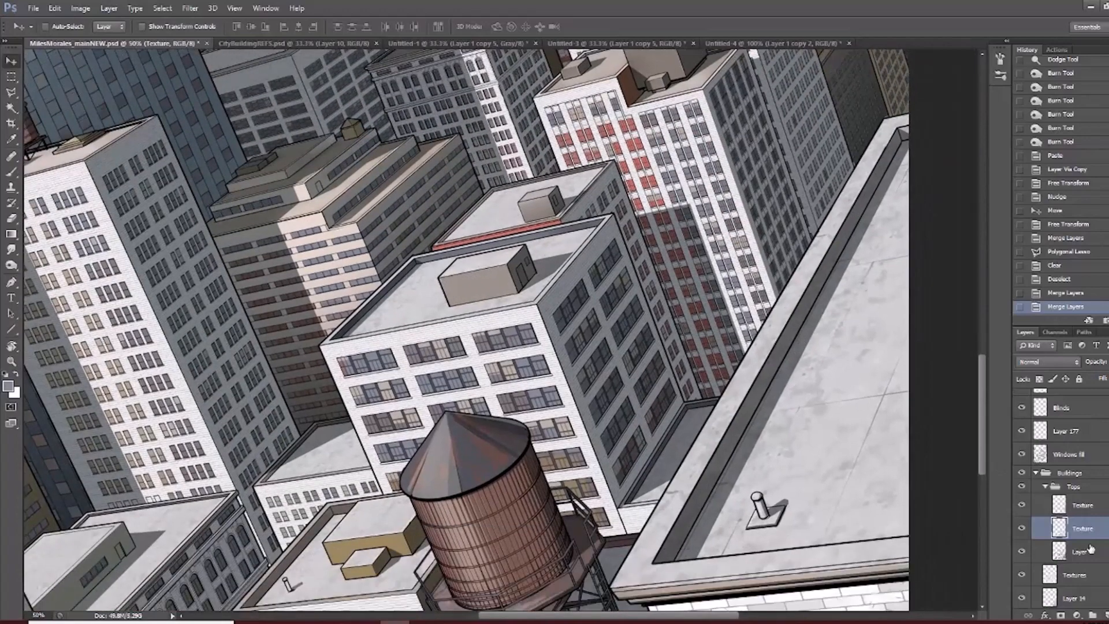
Compare the rooftops with the lower Texture layer hidden and shown, and set its blending mode to Multiply.
click(1022, 529)
click(1022, 530)
click(1037, 363)
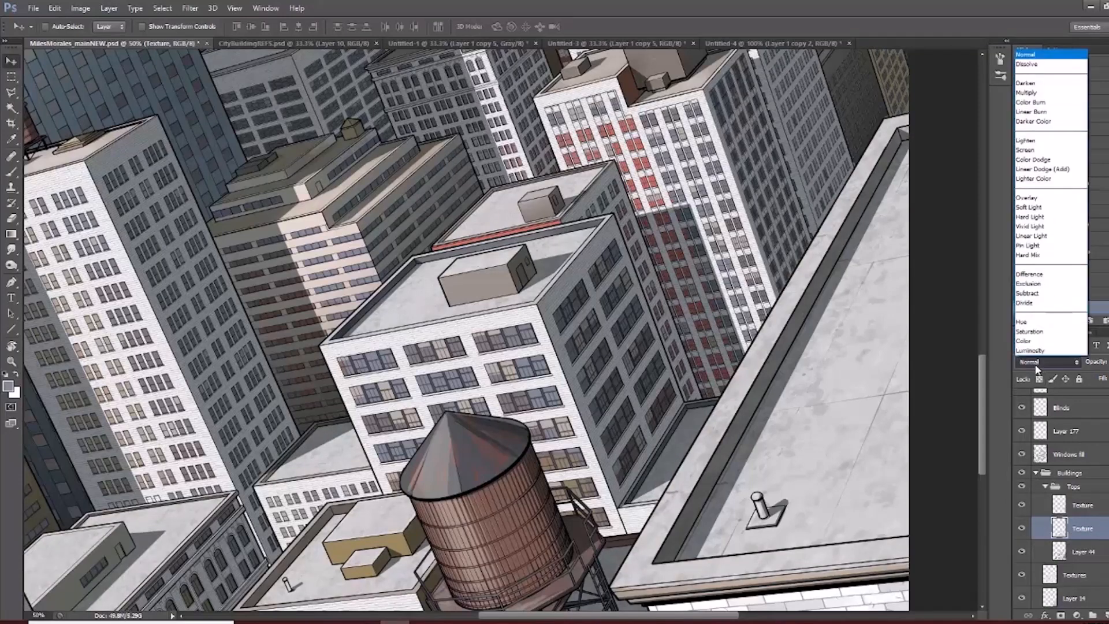
click(1028, 100)
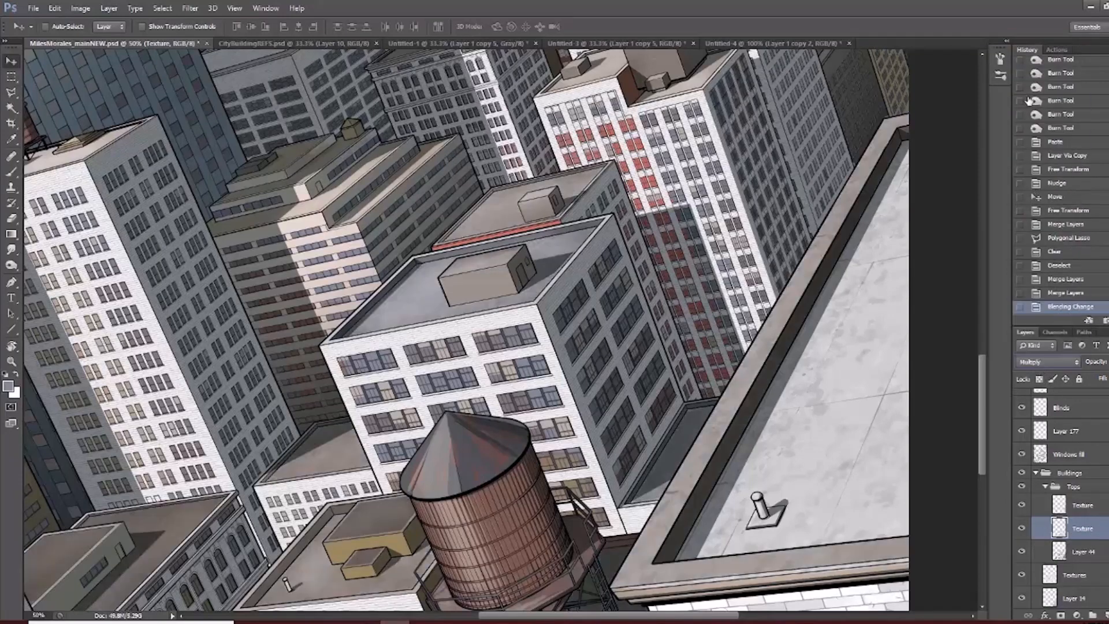
drag(432, 509, 595, 451)
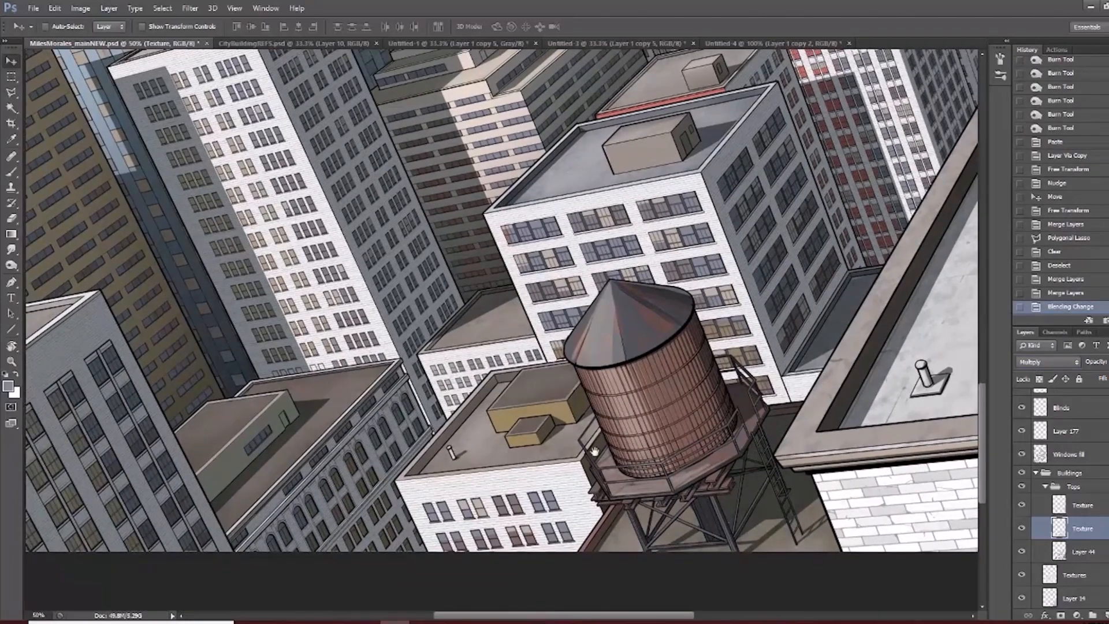
Duplicate the lower Texture layer with the original hidden, and brighten the copy with Levels by lowering the white input level.
click(1023, 527)
click(1023, 529)
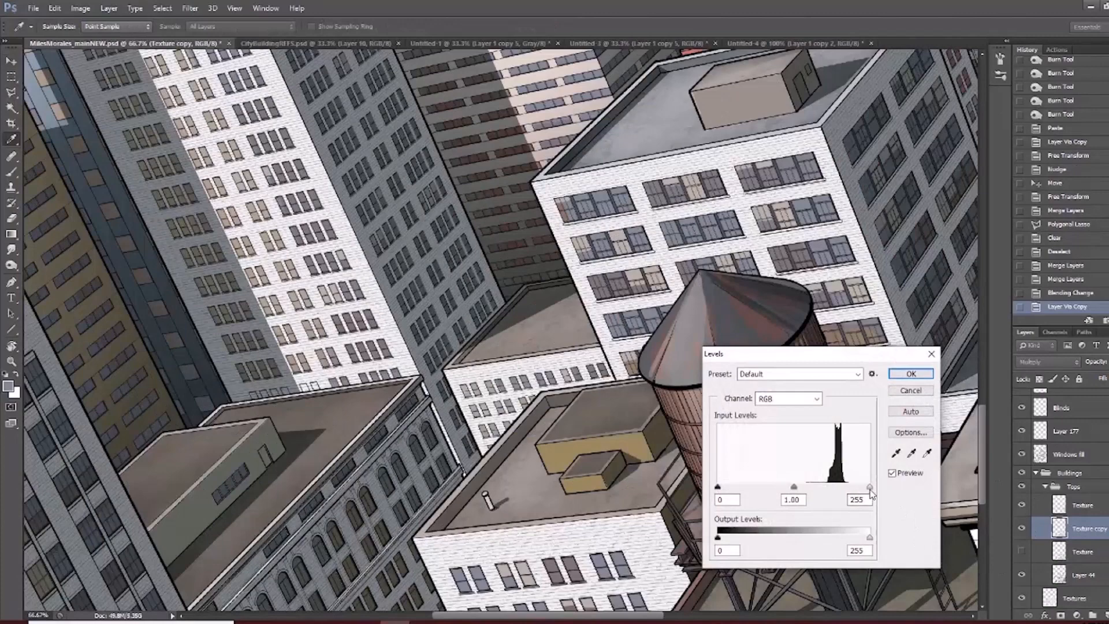
drag(870, 488, 860, 489)
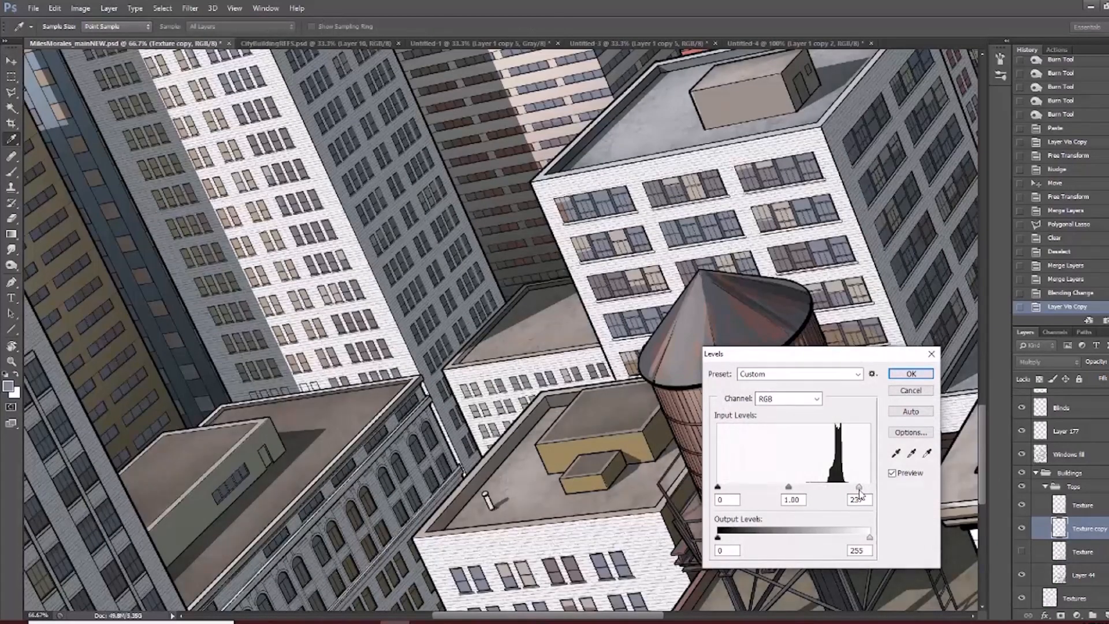
click(910, 374)
key(v)
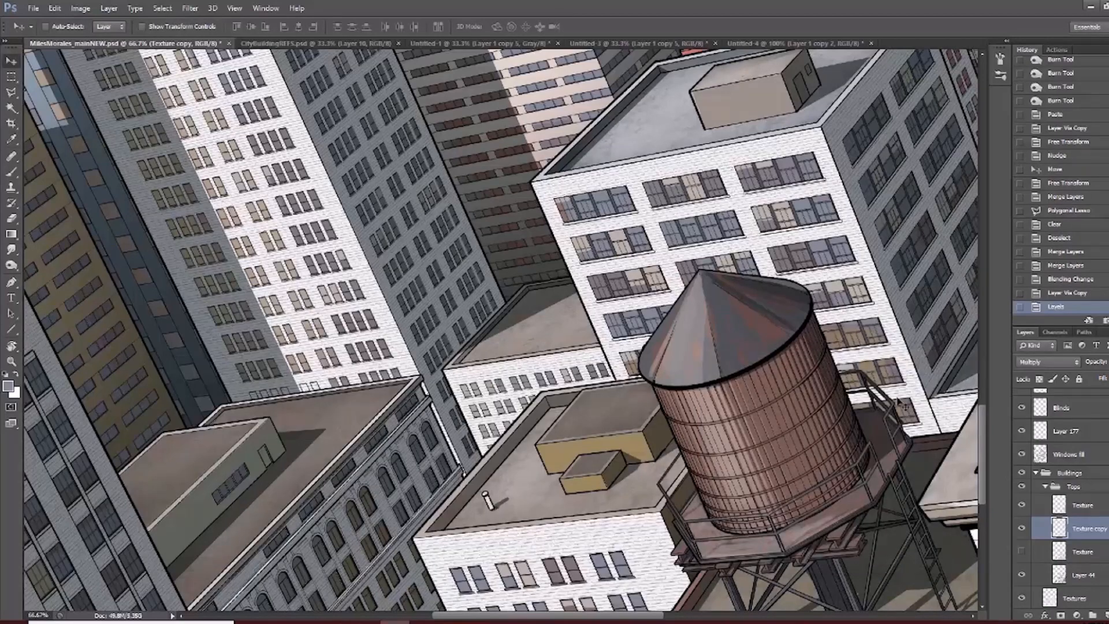
Set the Texture copy layer's opacity to 50%, judging it on the flat grey rooftop behind the water tower.
key(ctrl+plus)
drag(790, 103, 562, 394)
key(5)
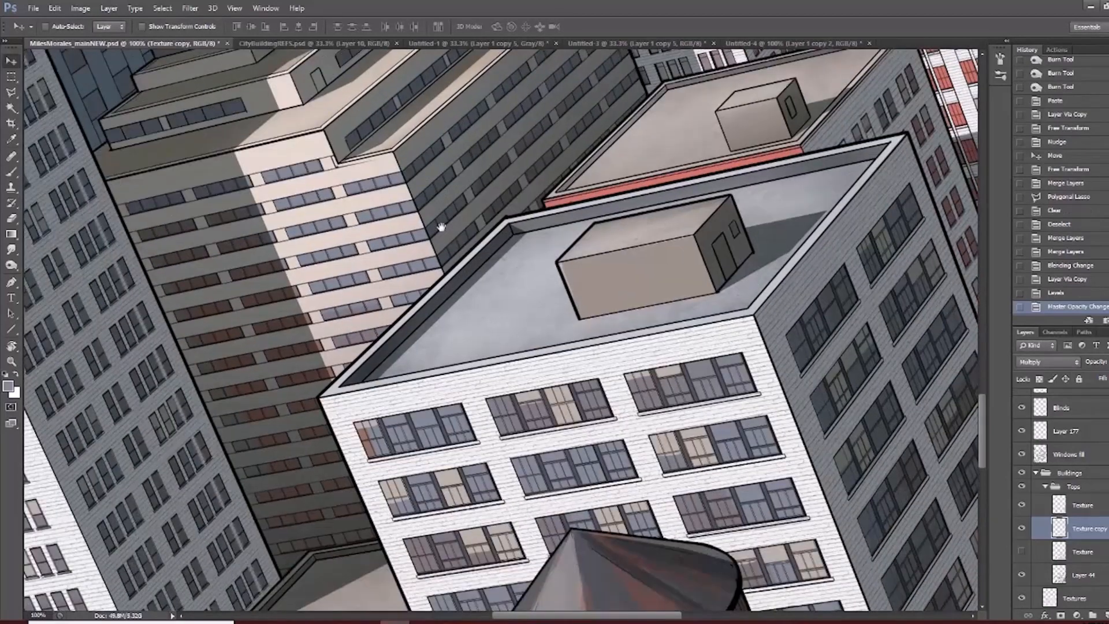
Sharpen the Texture copy layer with Unsharp Mask, raising the Amount and keeping a 1.0 pixel radius.
click(190, 8)
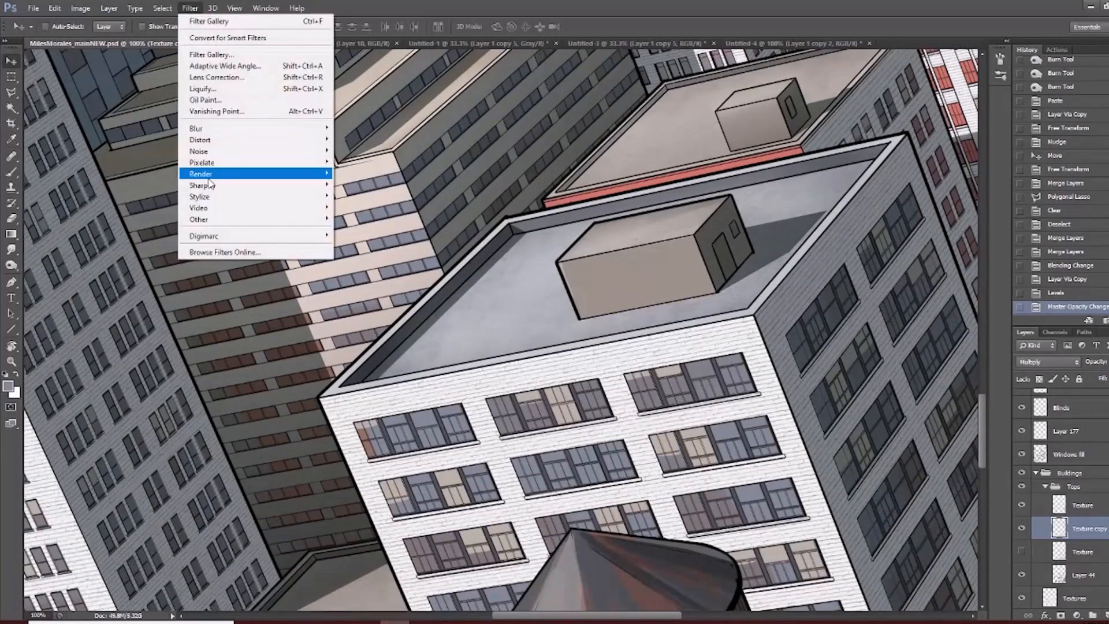
mouse_move(210, 189)
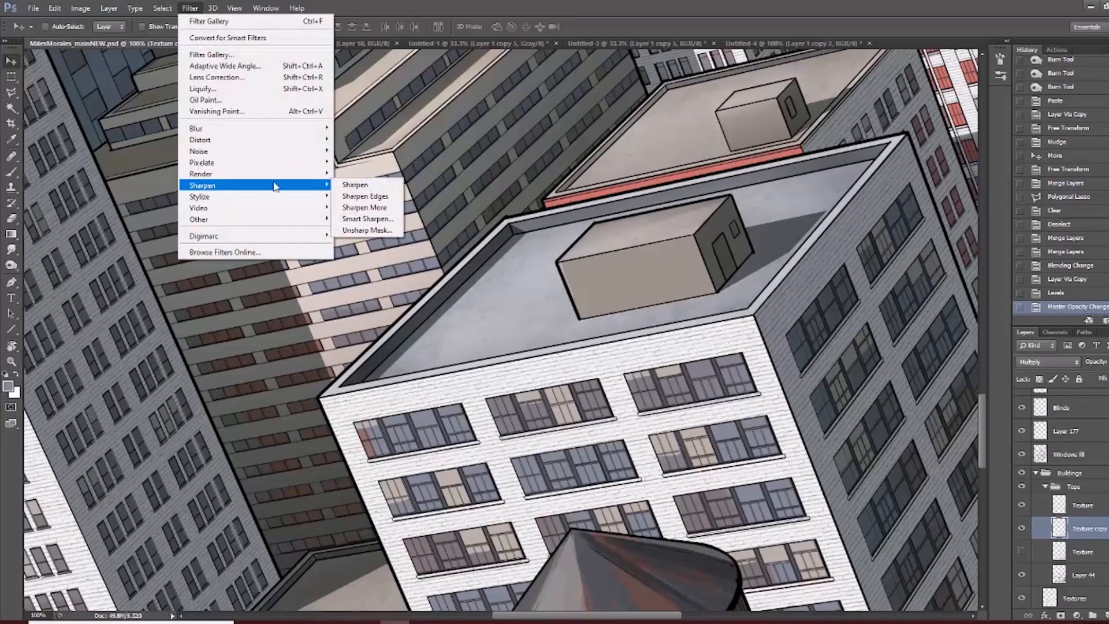
click(367, 230)
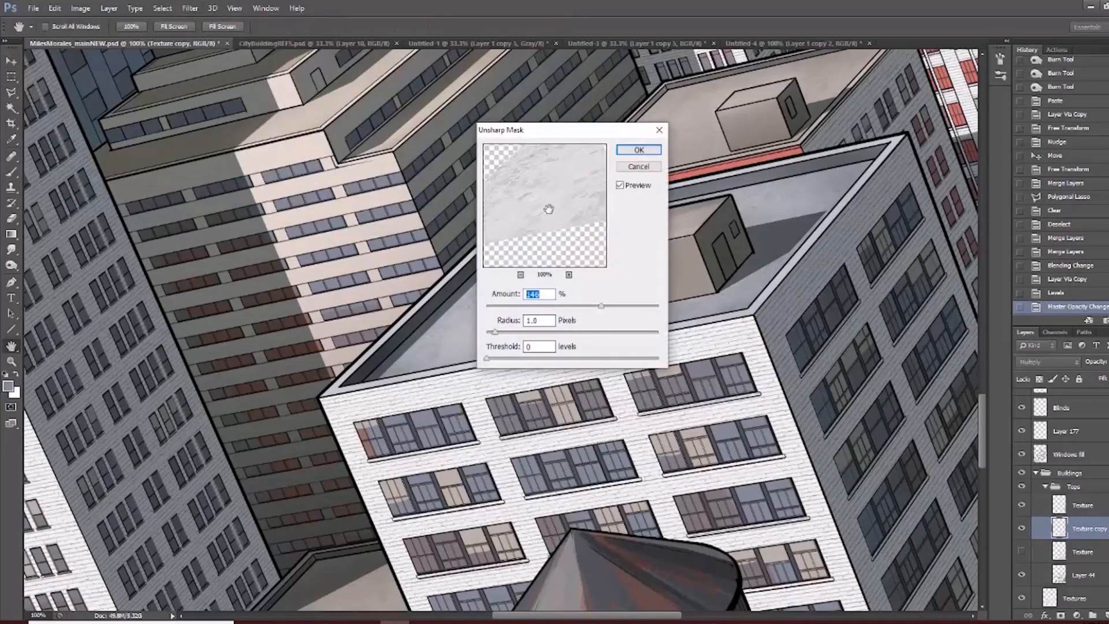
drag(549, 209, 559, 234)
click(569, 275)
click(569, 275)
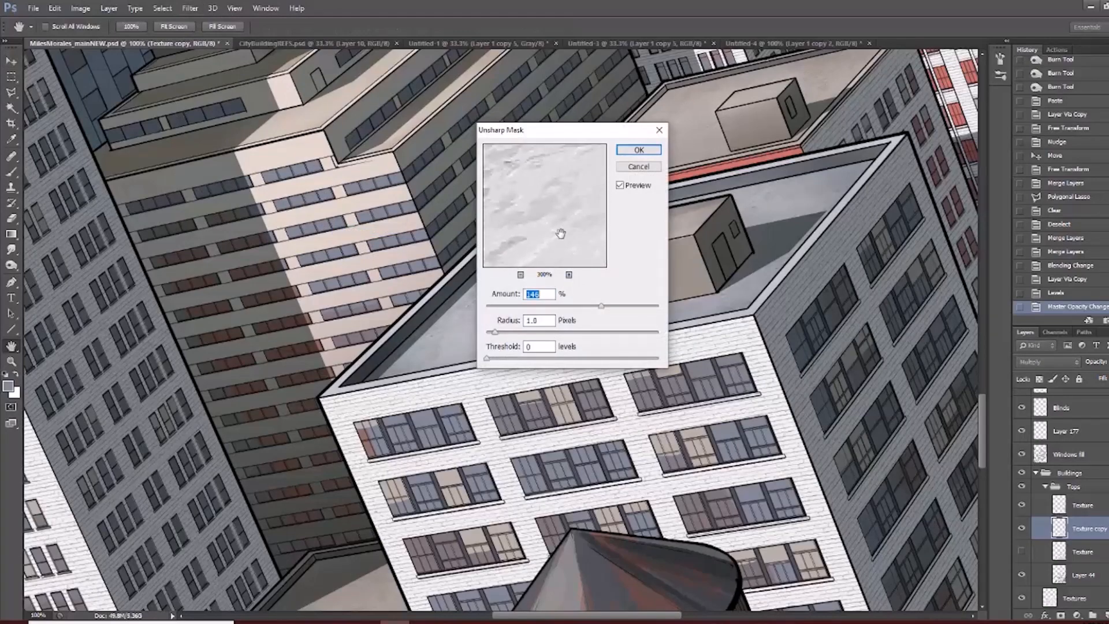
drag(602, 306, 625, 305)
click(639, 149)
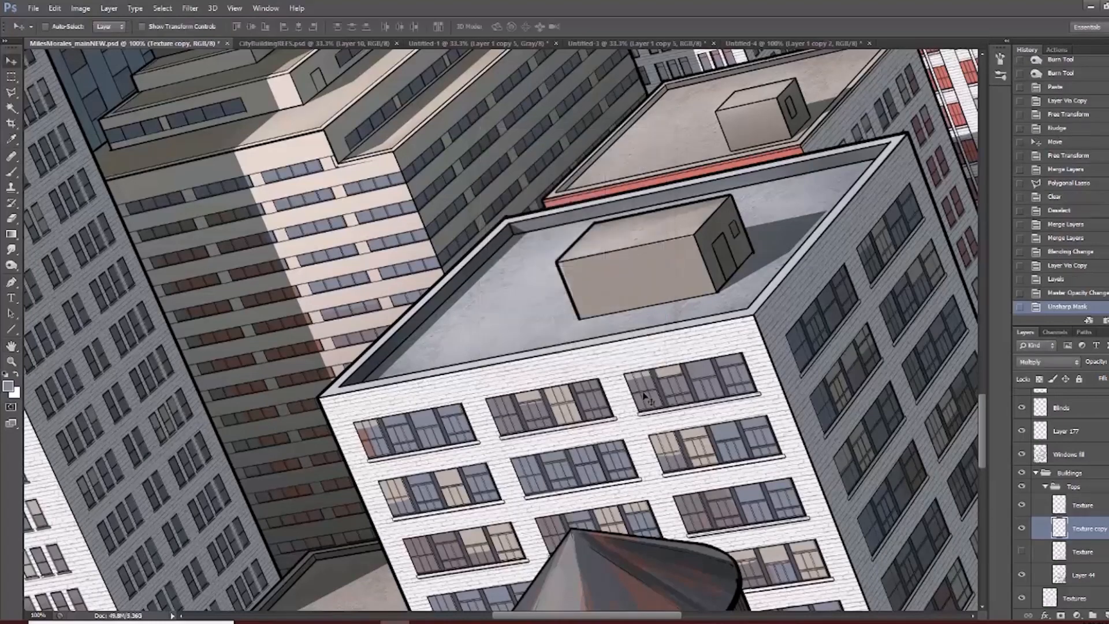
Reapply the same Unsharp Mask to the upper Texture layer on the large foreground rooftop.
click(485, 337)
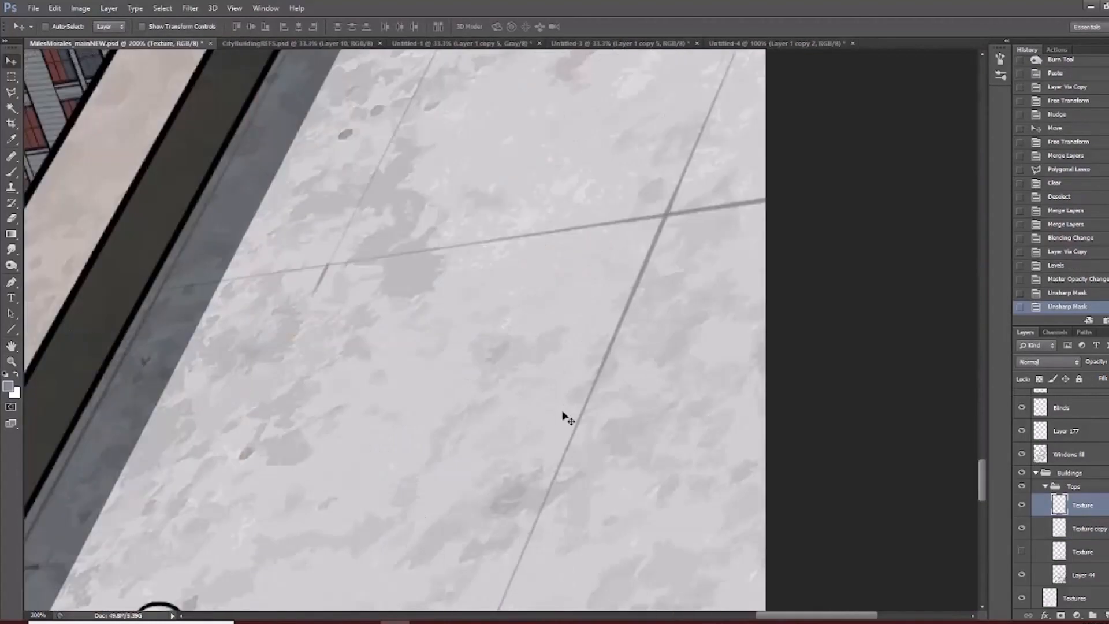
key(ctrl+f)
alt+click(557, 410)
alt+click(557, 409)
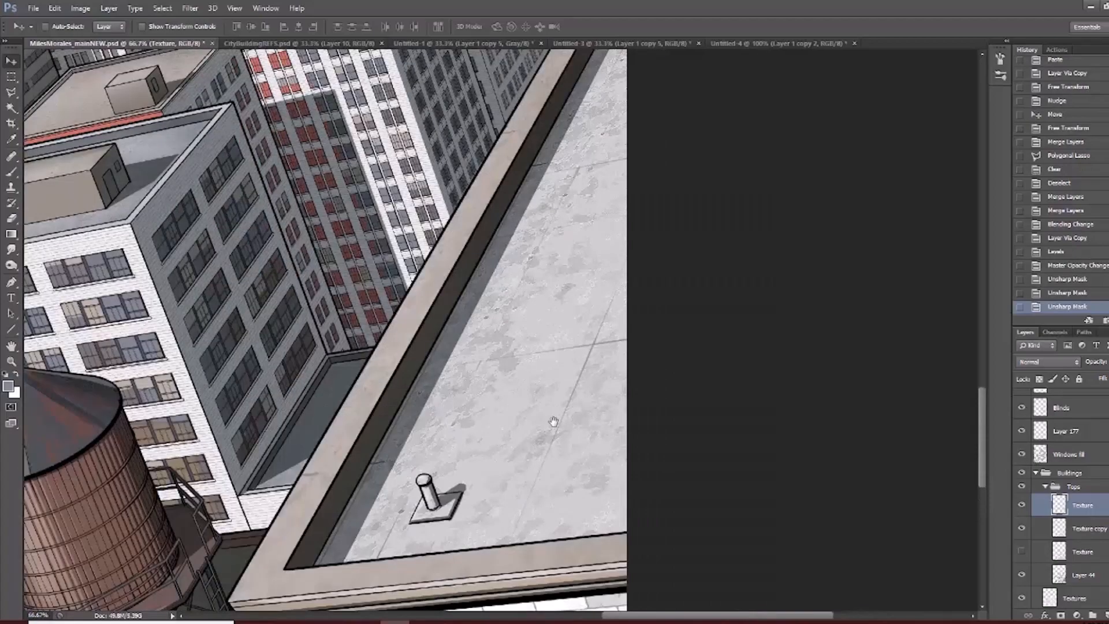
Select the Texture copy layer and compare the rooftops with it hidden and shown.
drag(553, 424, 550, 444)
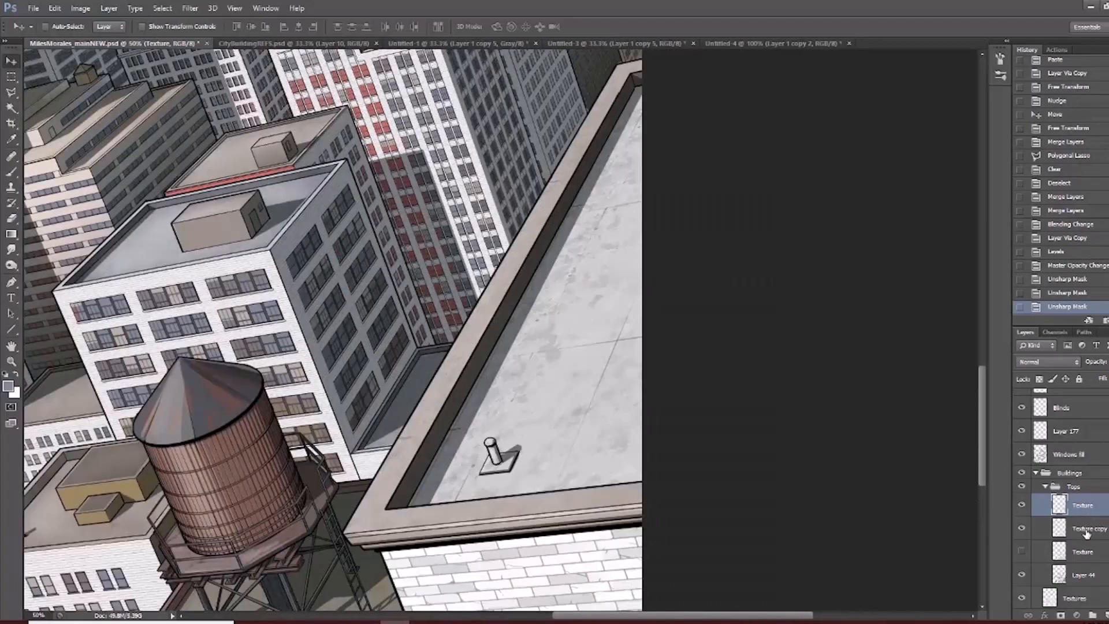
click(1086, 533)
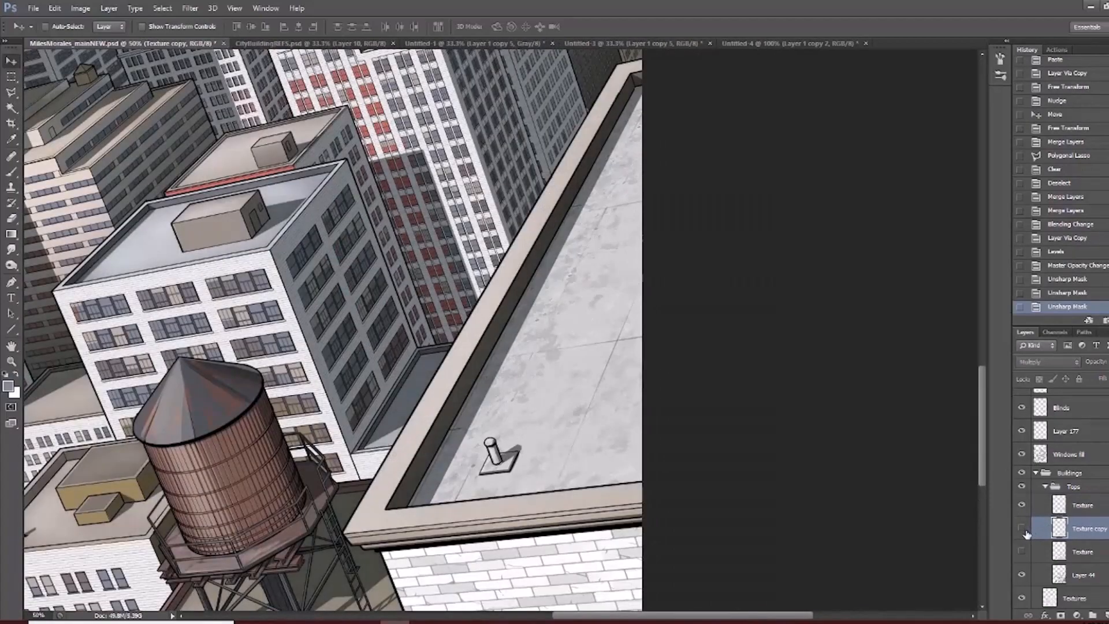
drag(358, 468, 823, 508)
Collapse the Tops group and set the blending mode of the brick Textures layer to Multiply.
click(1046, 486)
click(1077, 514)
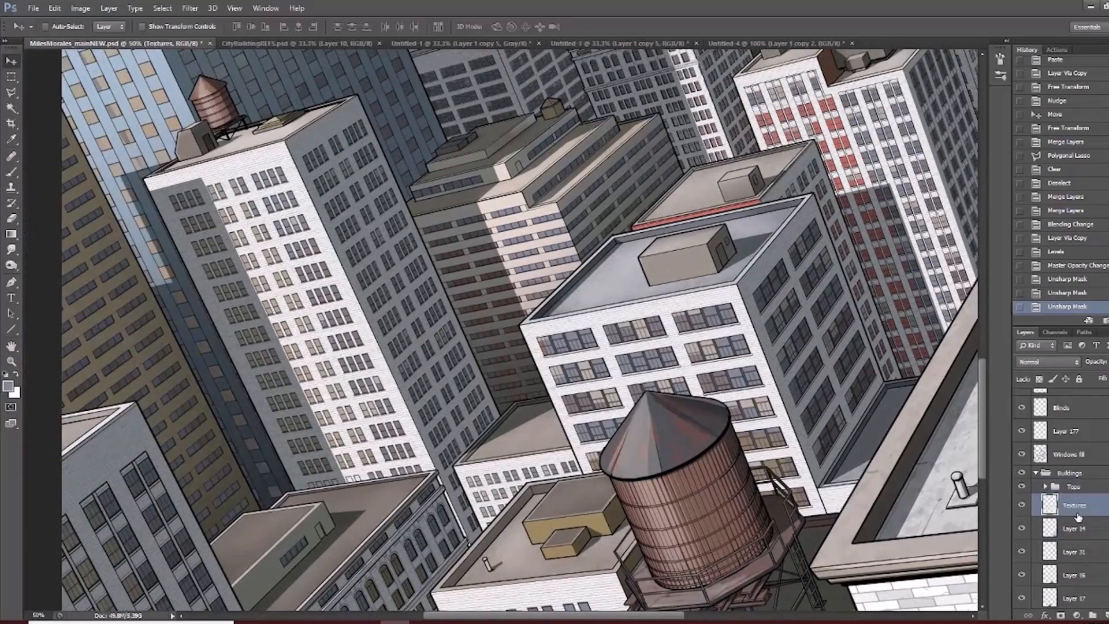
click(1022, 509)
click(1021, 509)
click(1035, 362)
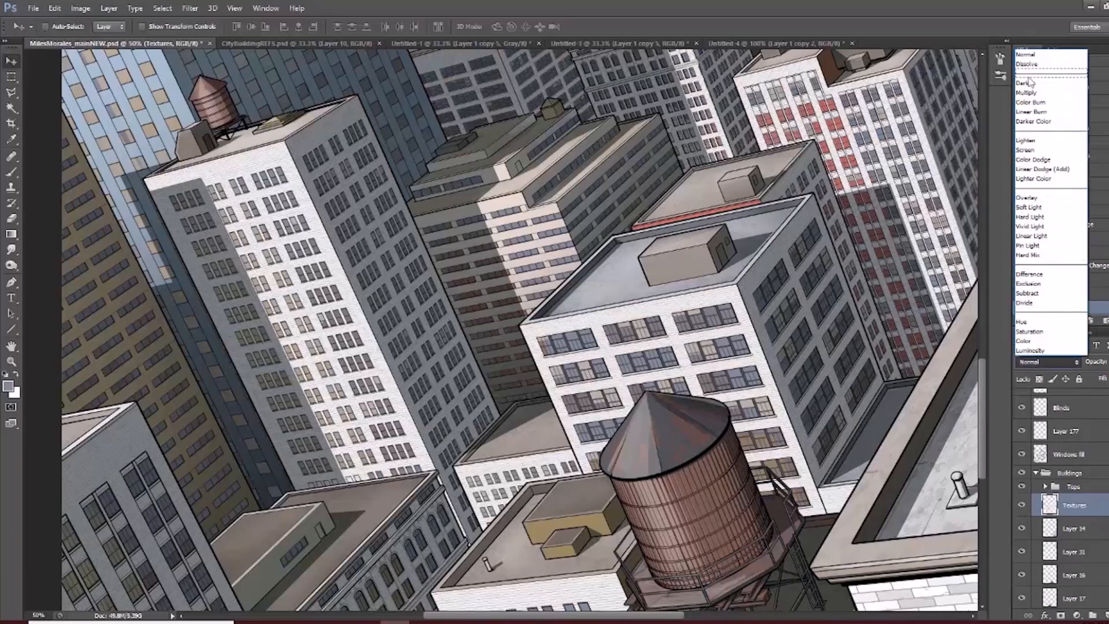
click(1040, 95)
drag(707, 406, 558, 401)
alt+click(513, 415)
alt+click(518, 403)
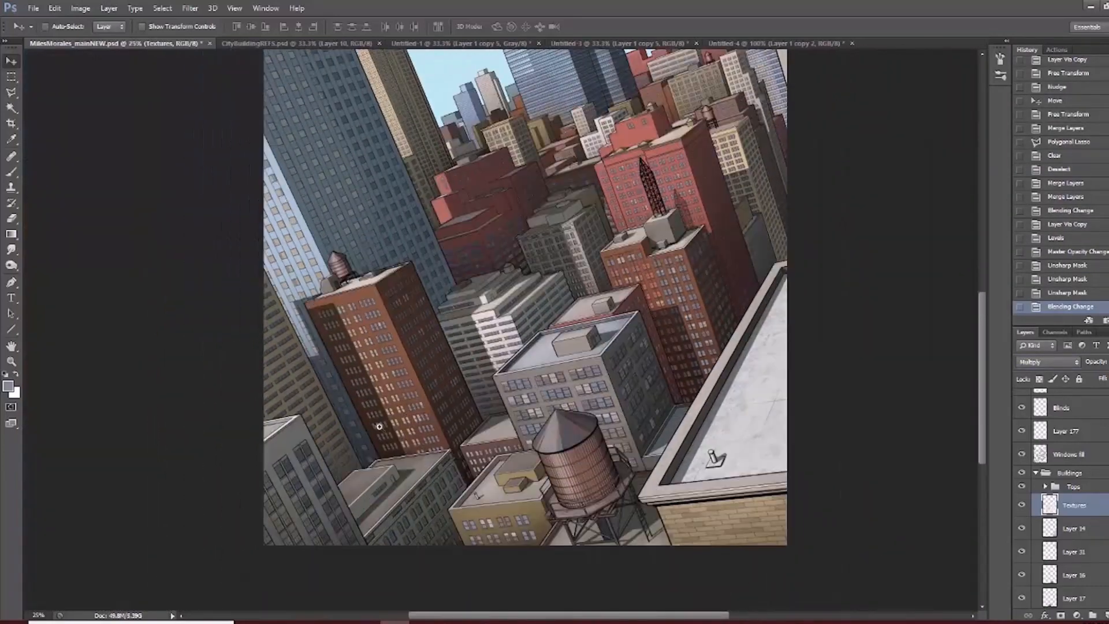
Sharpen the brick Textures layer with Unsharp Mask, adjusting the Amount and keeping a 1.0 pixel radius.
ctrl+click(380, 428)
ctrl+click(380, 428)
ctrl+click(379, 429)
ctrl+click(380, 428)
drag(473, 280, 481, 572)
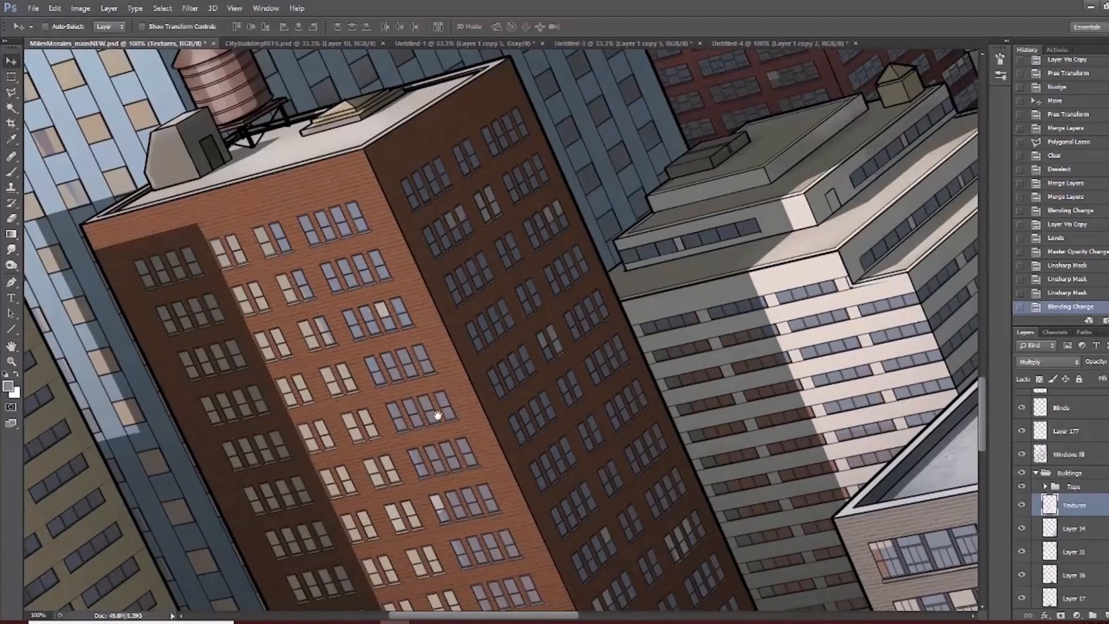
click(190, 8)
mouse_move(231, 185)
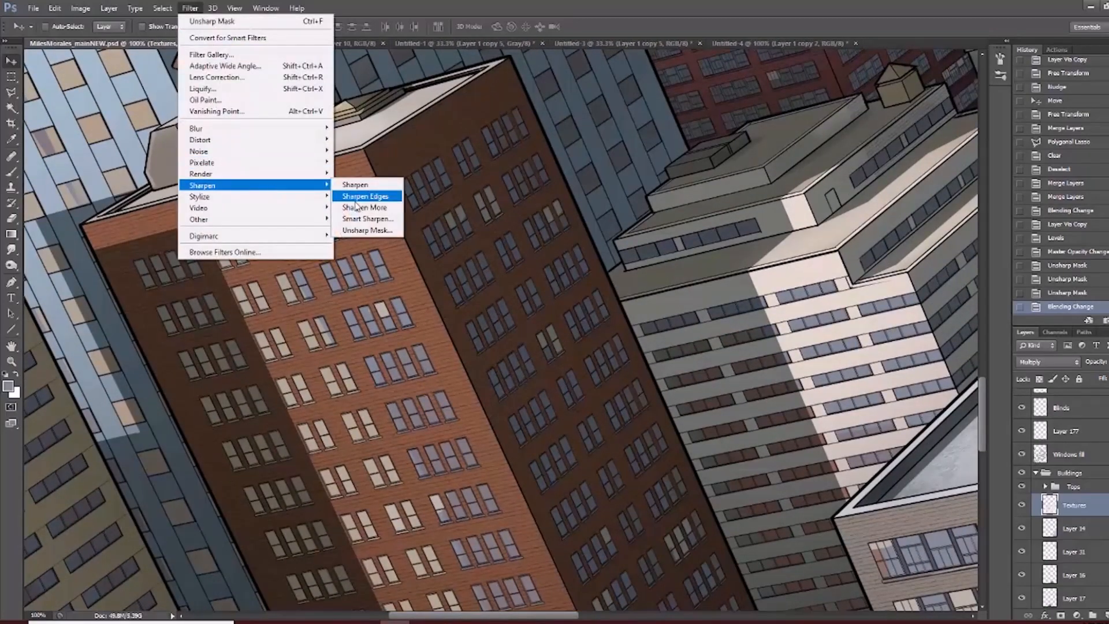
click(370, 229)
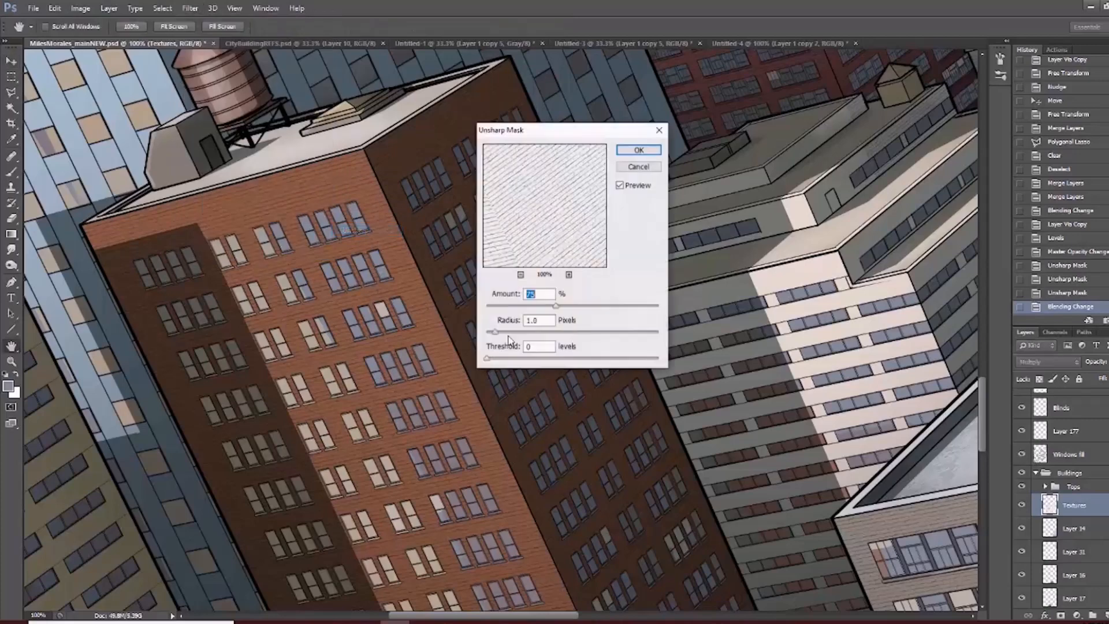
double_click(568, 275)
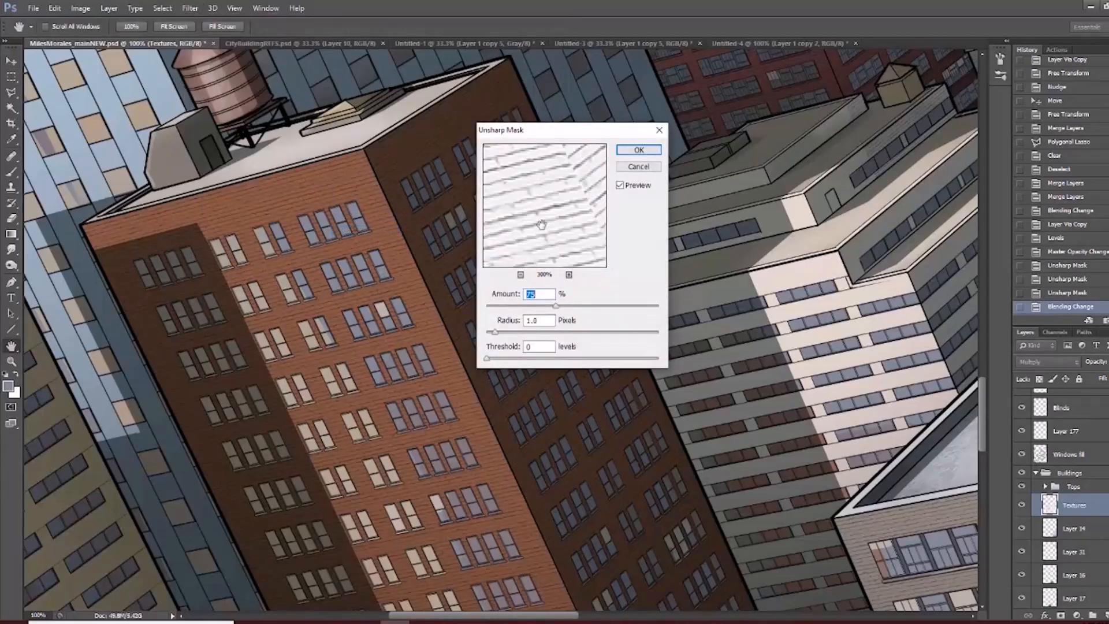
drag(541, 225, 577, 212)
drag(568, 306, 588, 307)
click(638, 152)
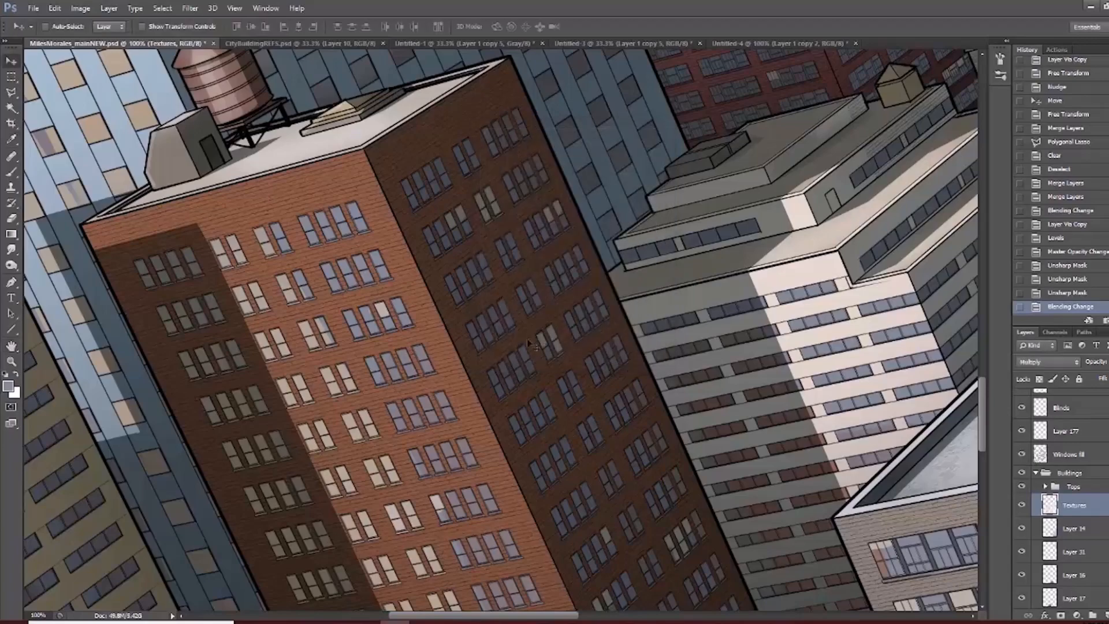
Examine the sharpened bricks on the building behind the water tower, comparing the facade with the Textures layer hidden and shown.
drag(514, 512, 421, 229)
drag(681, 390, 434, 352)
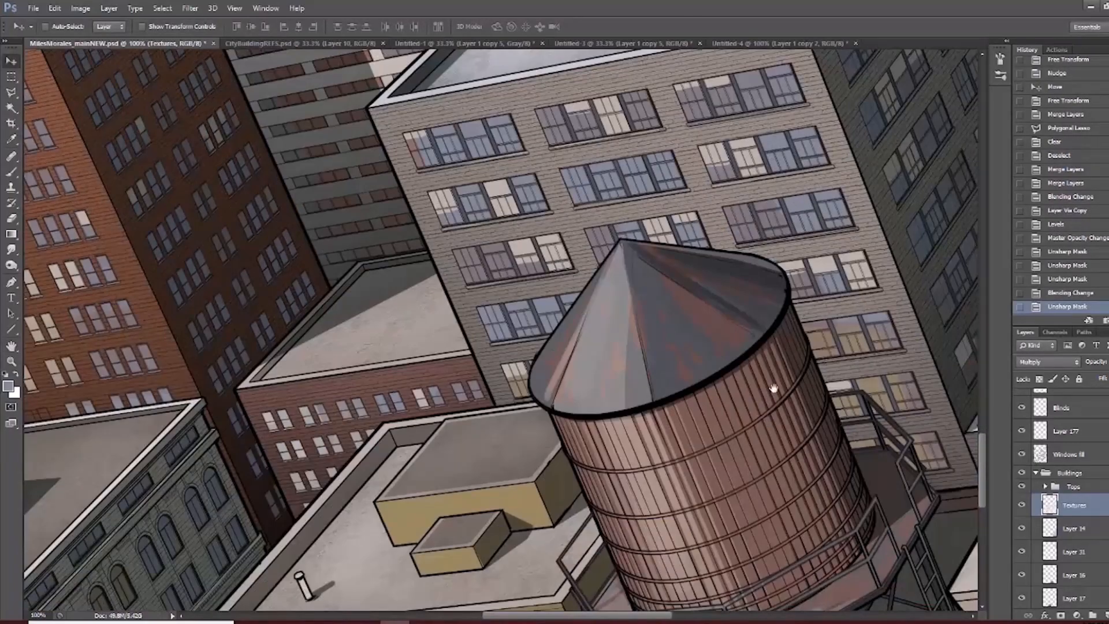
drag(805, 309, 503, 565)
ctrl+click(483, 341)
drag(485, 400, 629, 288)
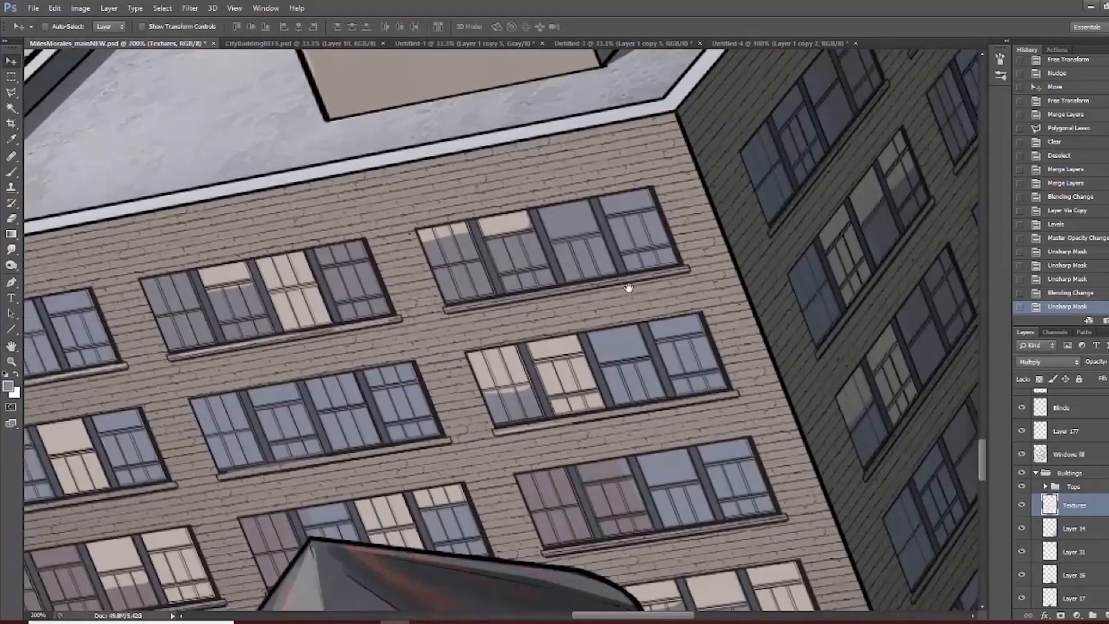
click(1020, 505)
click(1020, 505)
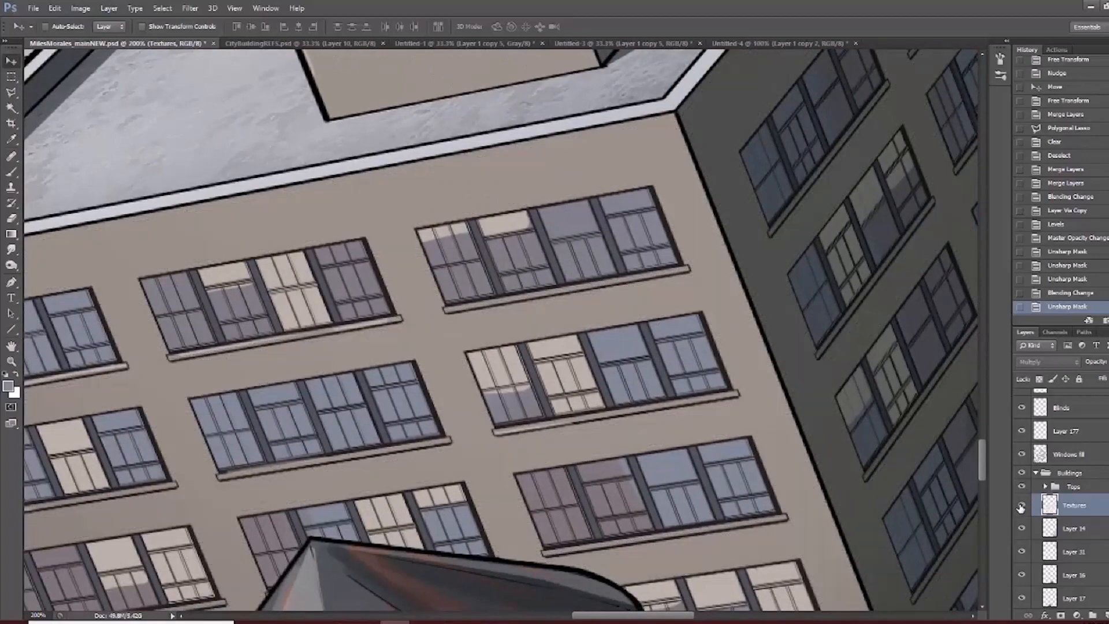
Lower the opacity of the Textures layer to soften the brick lines on the facades.
key(ctrl+minus)
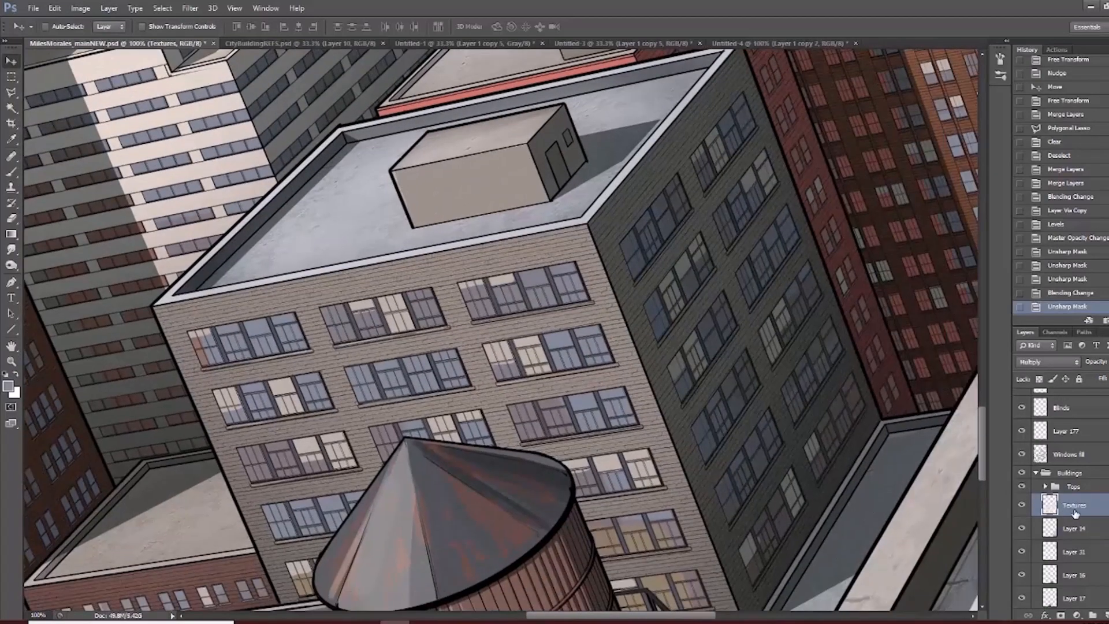
click(1108, 362)
drag(1108, 379, 1107, 379)
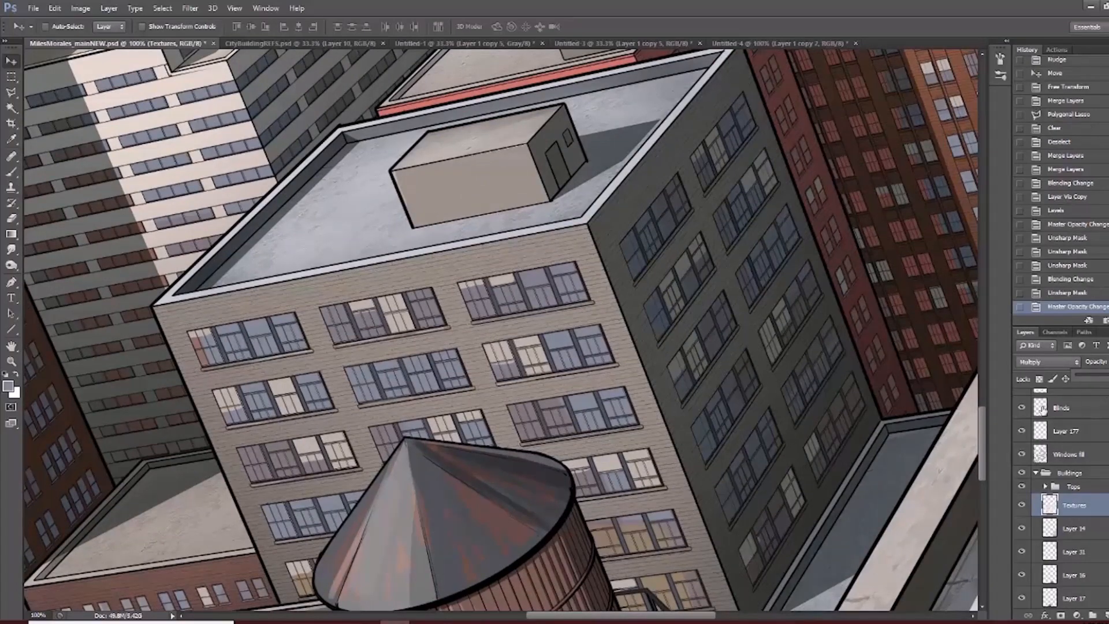
Inspect the softened bricks on the yellow, grey and orange buildings, comparing them with the Textures layer hidden and shown.
drag(434, 484, 606, 262)
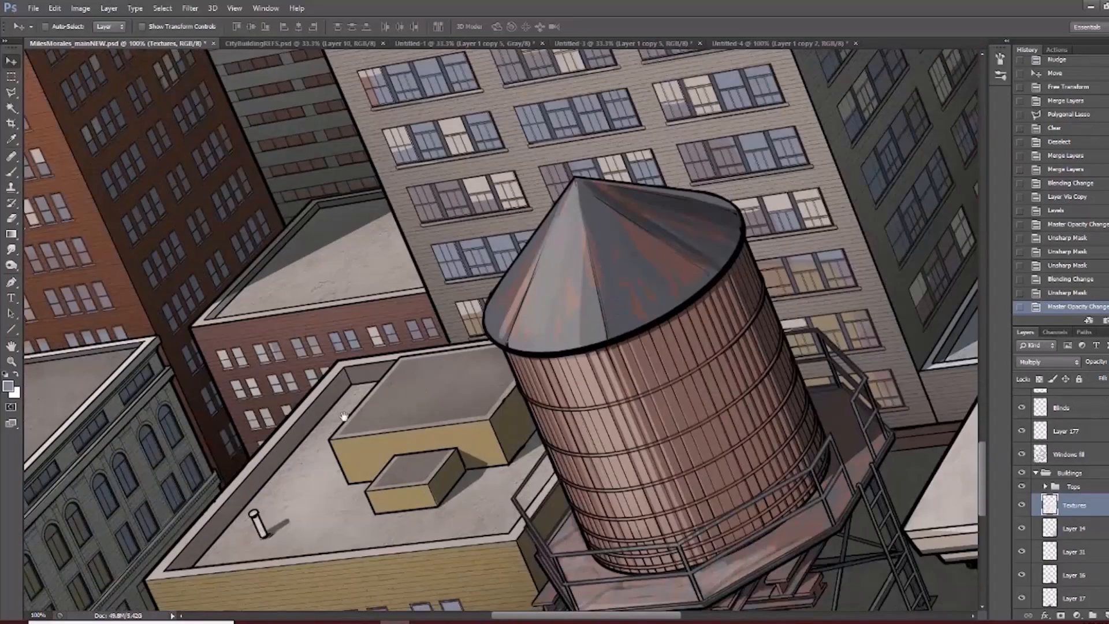
drag(265, 431, 559, 358)
drag(302, 420, 456, 333)
scroll(456, 333, down, 1)
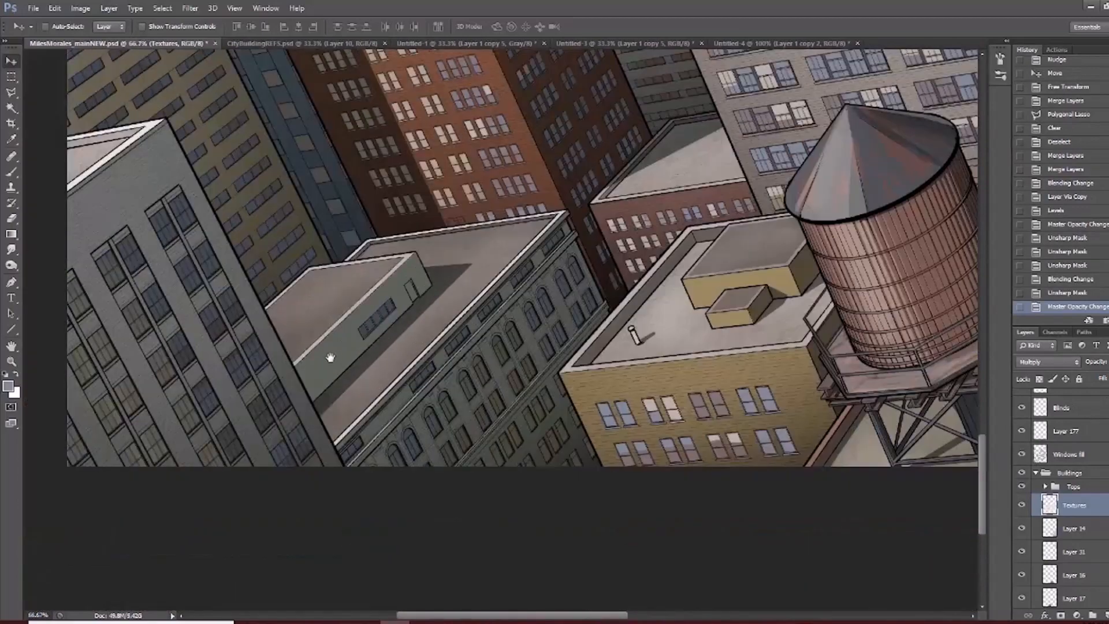
drag(331, 358, 480, 426)
click(1021, 506)
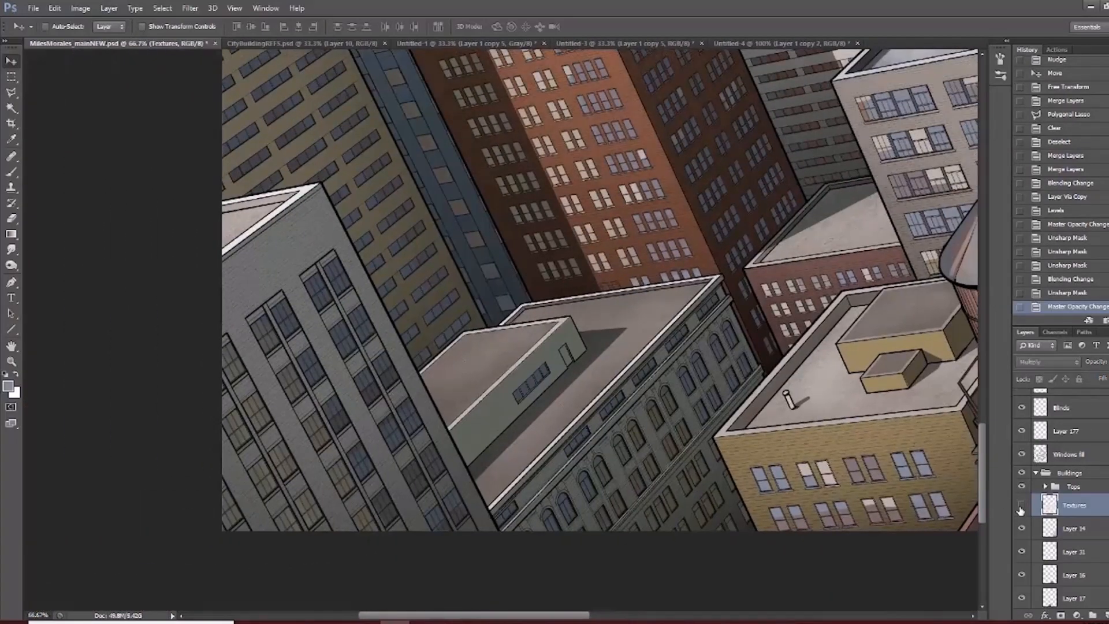
click(1022, 506)
drag(577, 394, 508, 421)
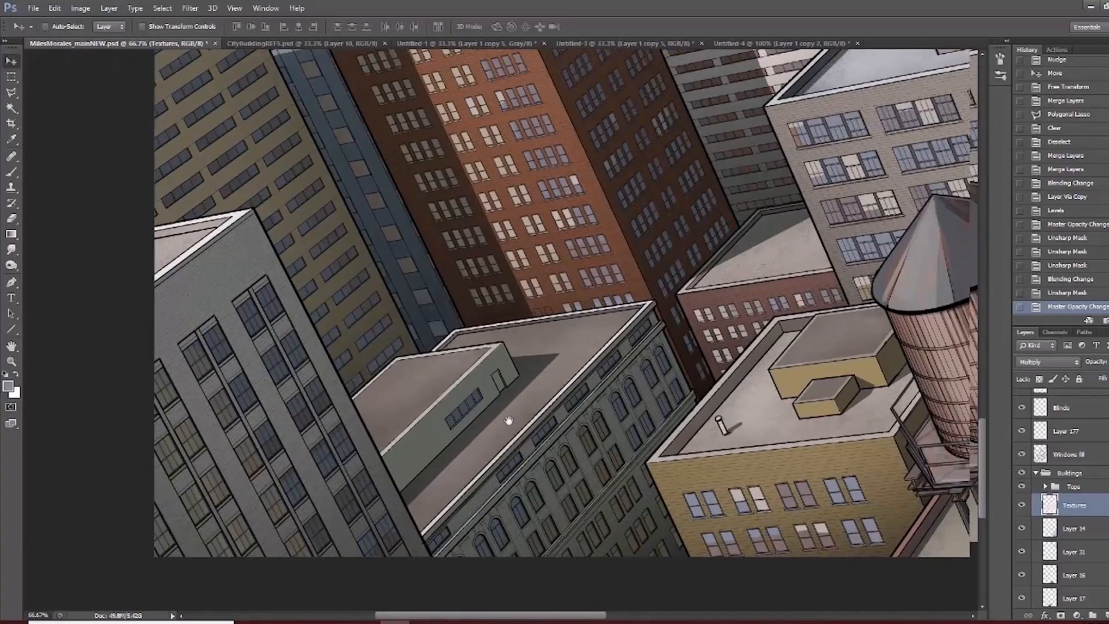
drag(655, 187, 528, 451)
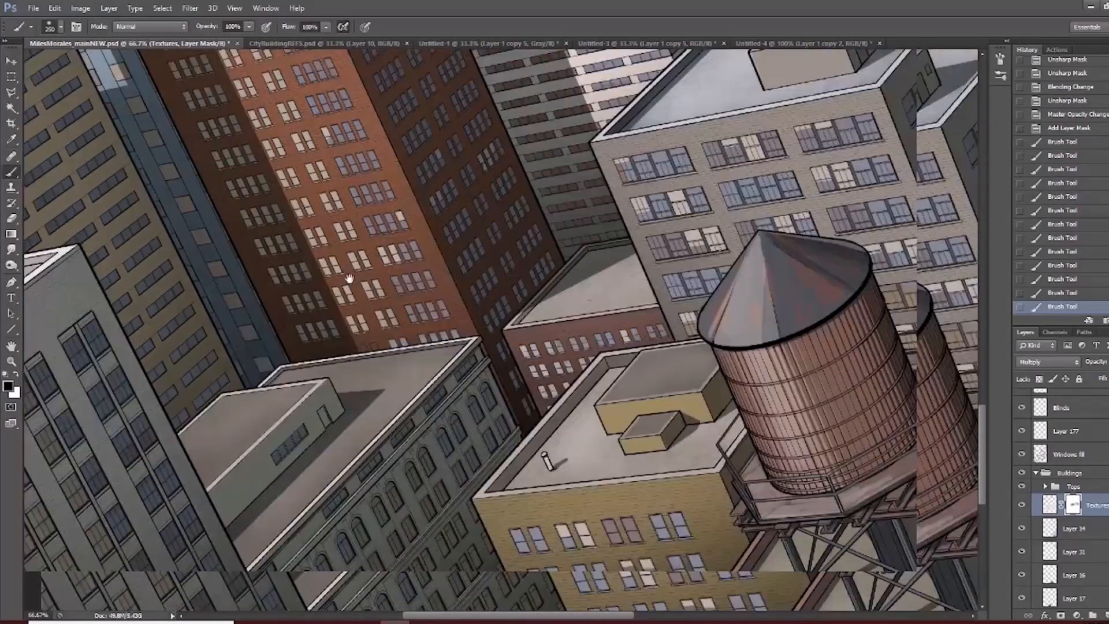
Examine the large bricks on the tan foreground wall, comparing it with the Textures layer hidden and shown.
drag(350, 279, 184, 164)
drag(743, 431, 278, 330)
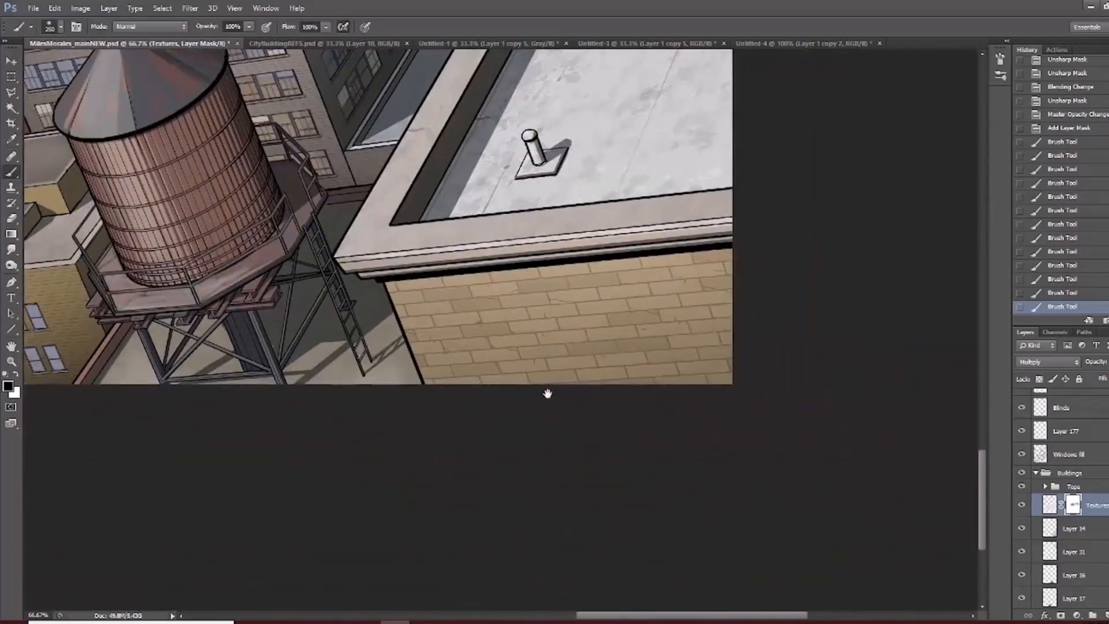
drag(548, 394, 484, 410)
key(ctrl+plus)
drag(551, 304, 513, 384)
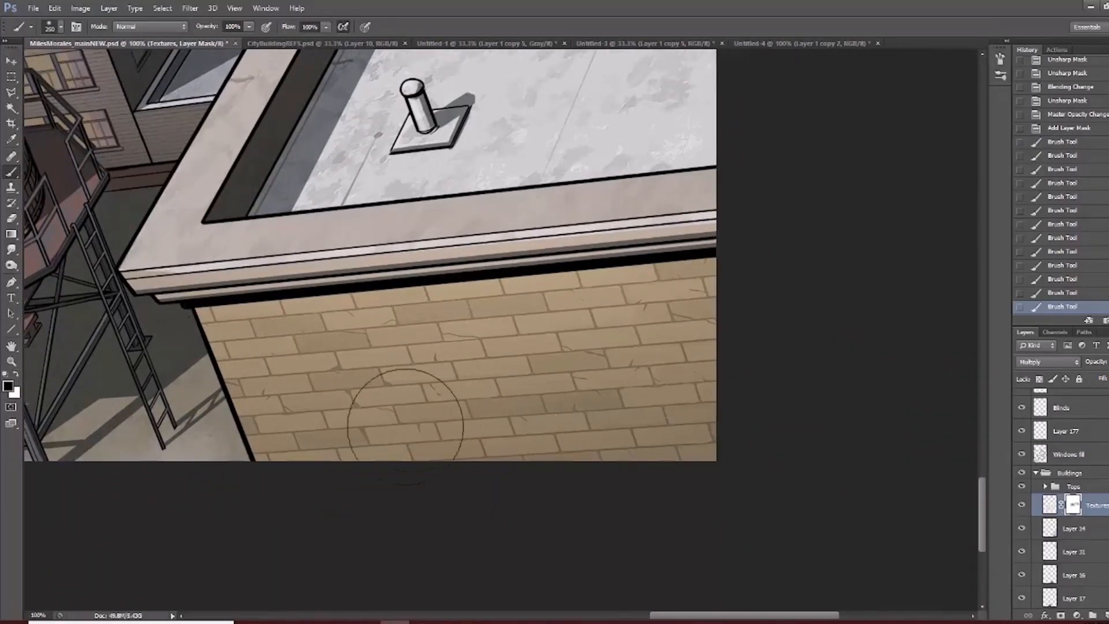
click(1049, 505)
click(1022, 506)
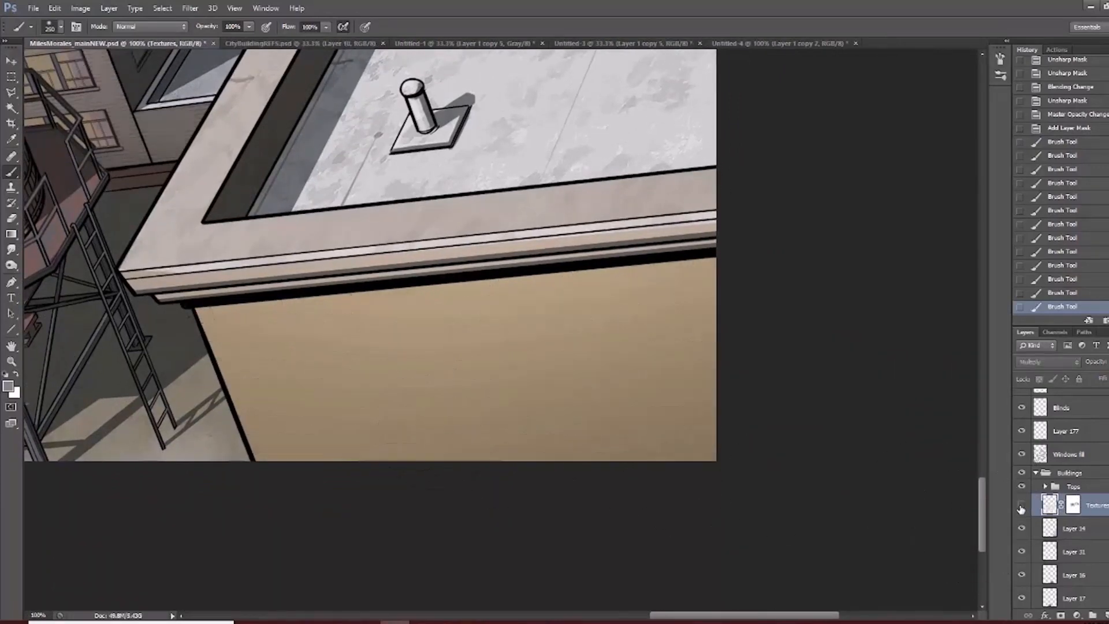
click(1022, 506)
Add a new layer above the Textures layer and choose a hard round 9 px brush at 100% hardness.
key(ctrl+alt+shift+n)
click(60, 27)
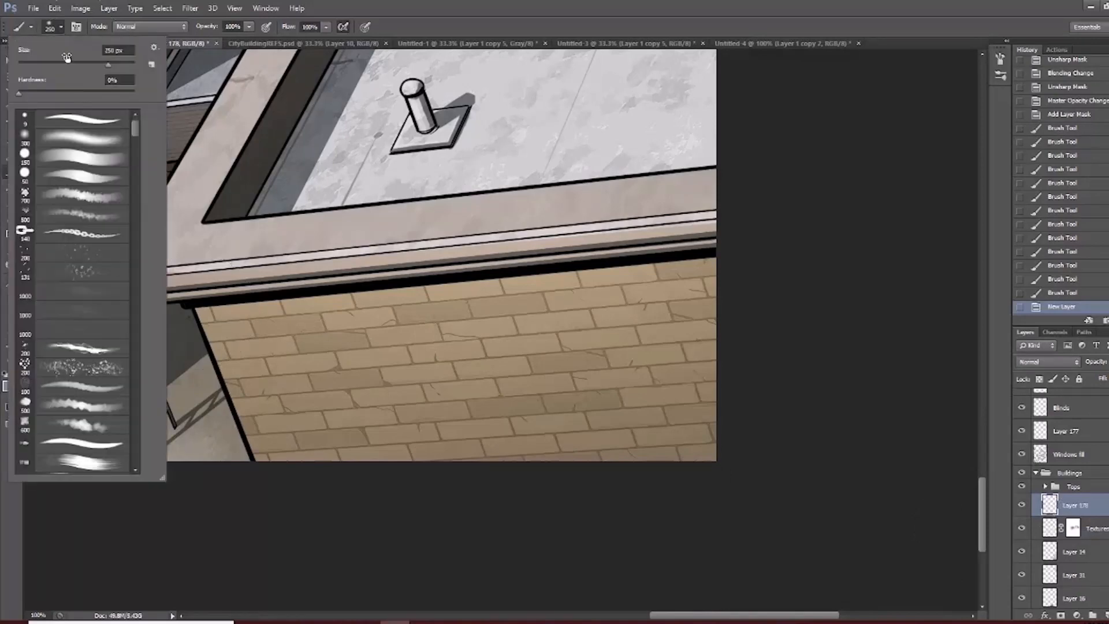
click(87, 118)
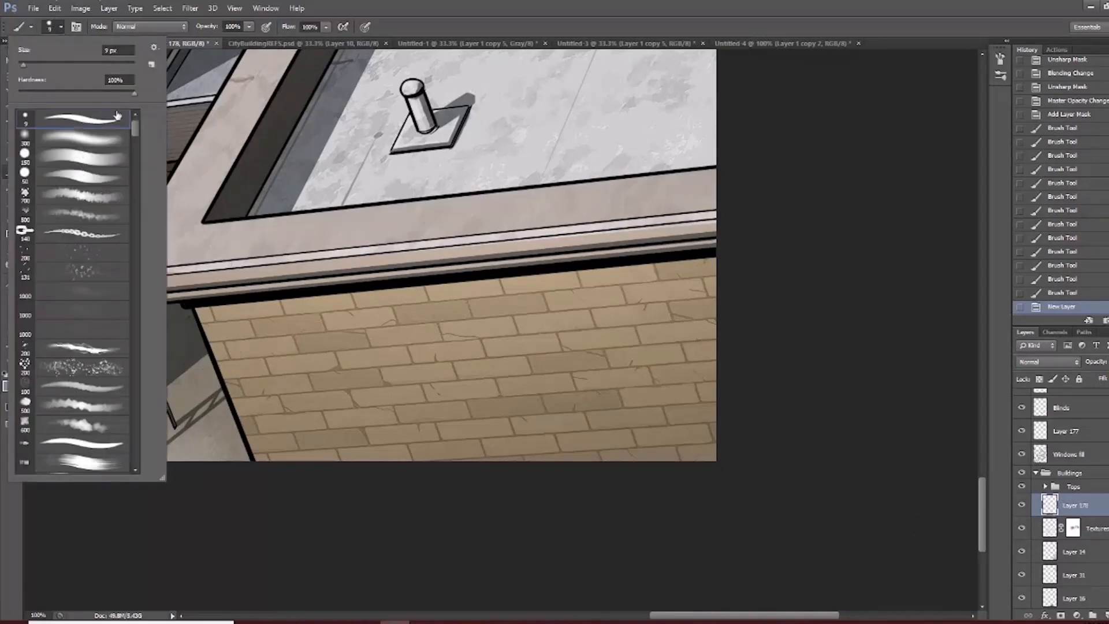
click(438, 27)
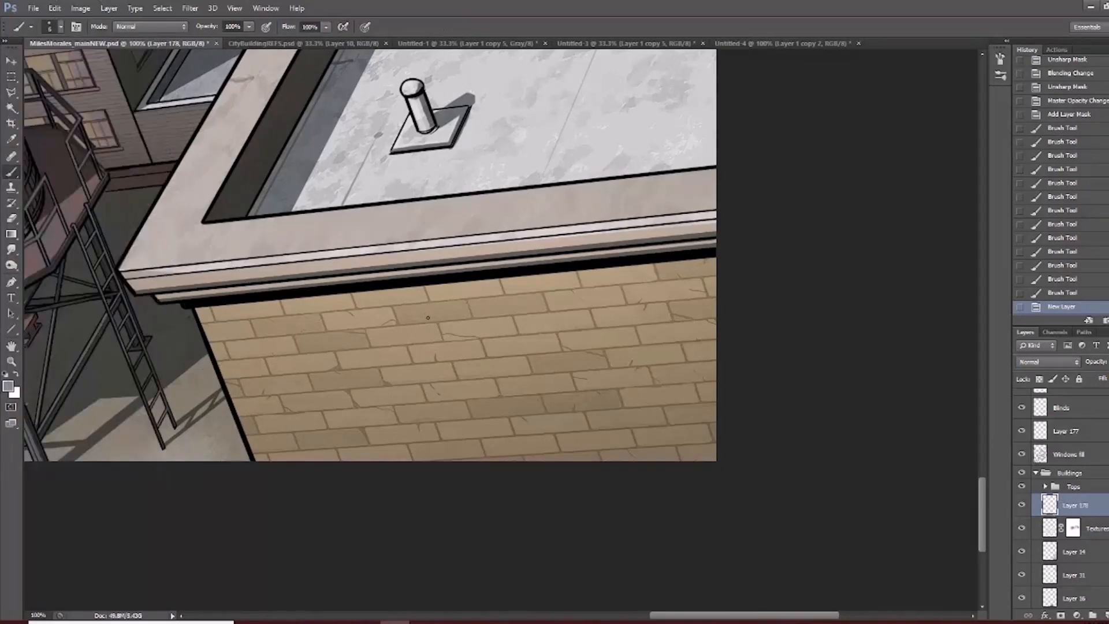
Set the foreground colour to a lighter tan based on the bricks of the foreground wall.
scroll(394, 352, up, 1)
drag(350, 395, 379, 391)
drag(271, 412, 326, 420)
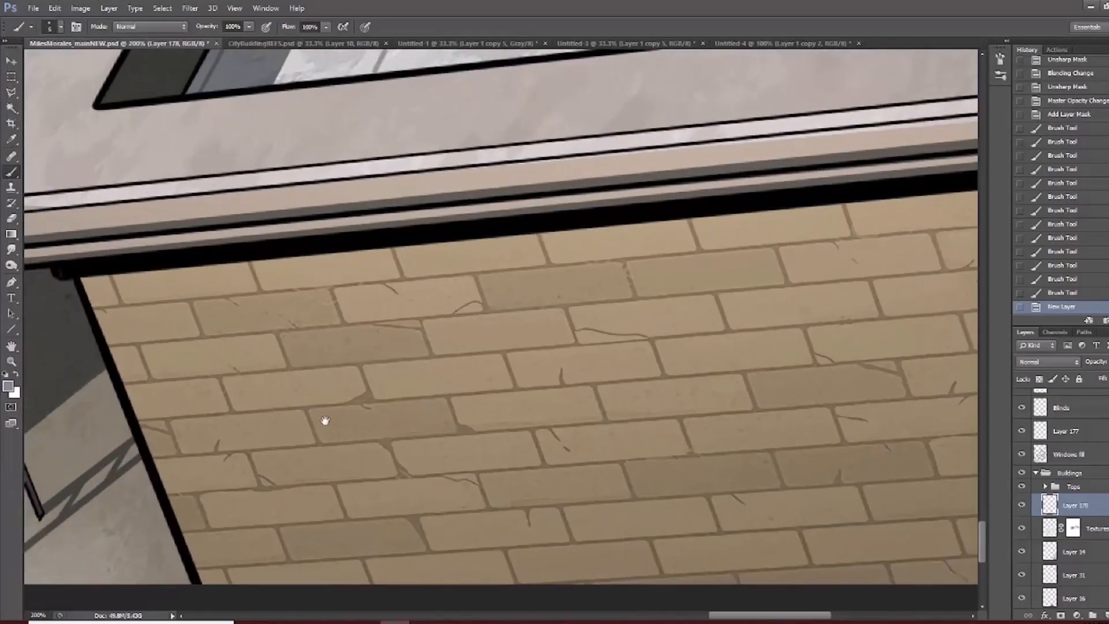
click(10, 389)
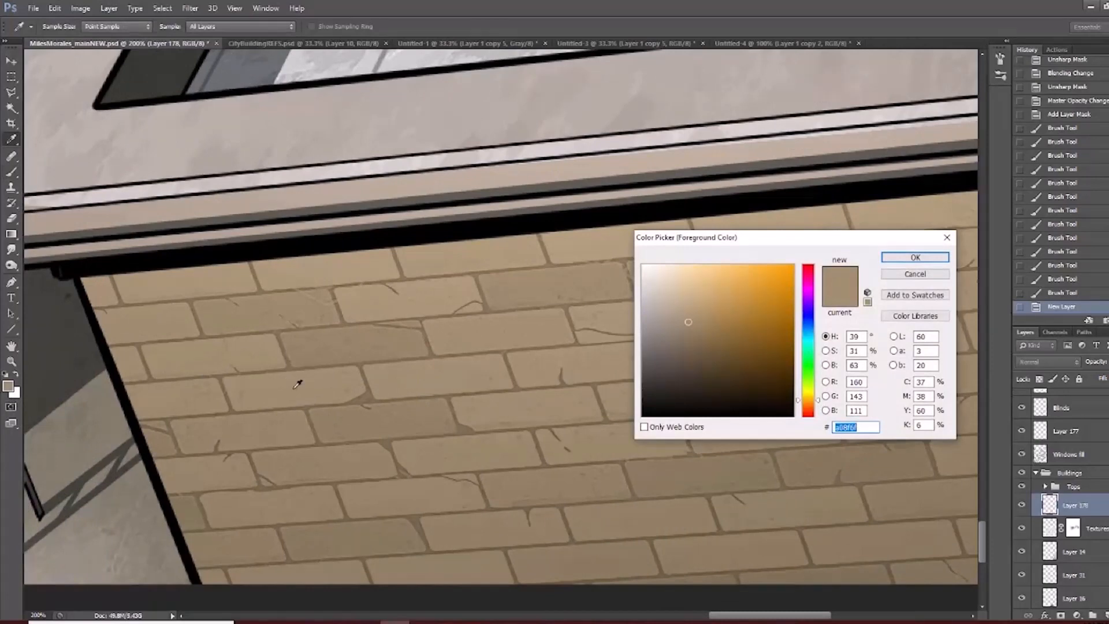
drag(688, 321, 685, 300)
click(905, 258)
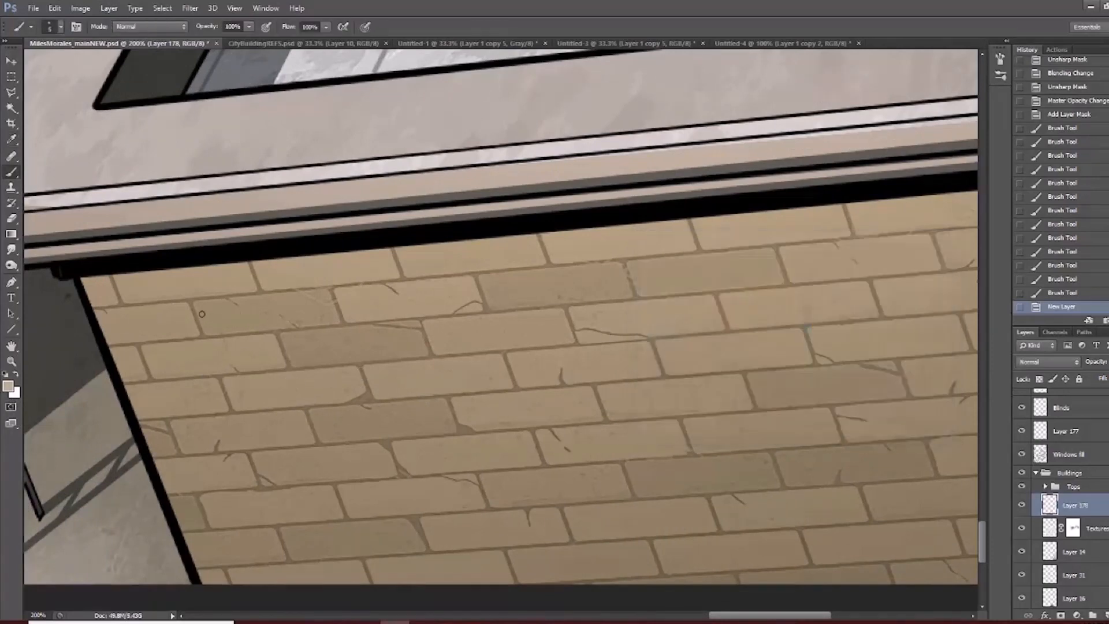
Paint a thin light highlight along the upper edge of the darker brick near the wall's corner.
drag(197, 306, 307, 293)
key(ctrl+z)
key(ctrl+z)
drag(198, 304, 327, 302)
click(267, 311)
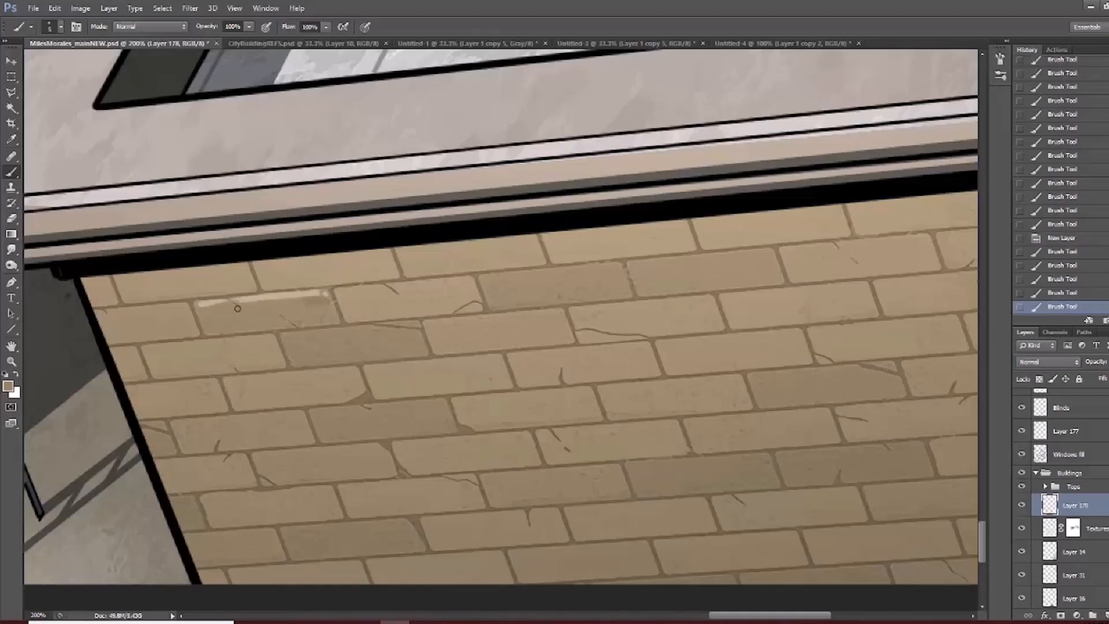
Resample the highlight colour and brighten the upper and outer edges of the bricks beside the wall's corner outline.
click(160, 370)
alt+click(215, 301)
drag(112, 311, 183, 305)
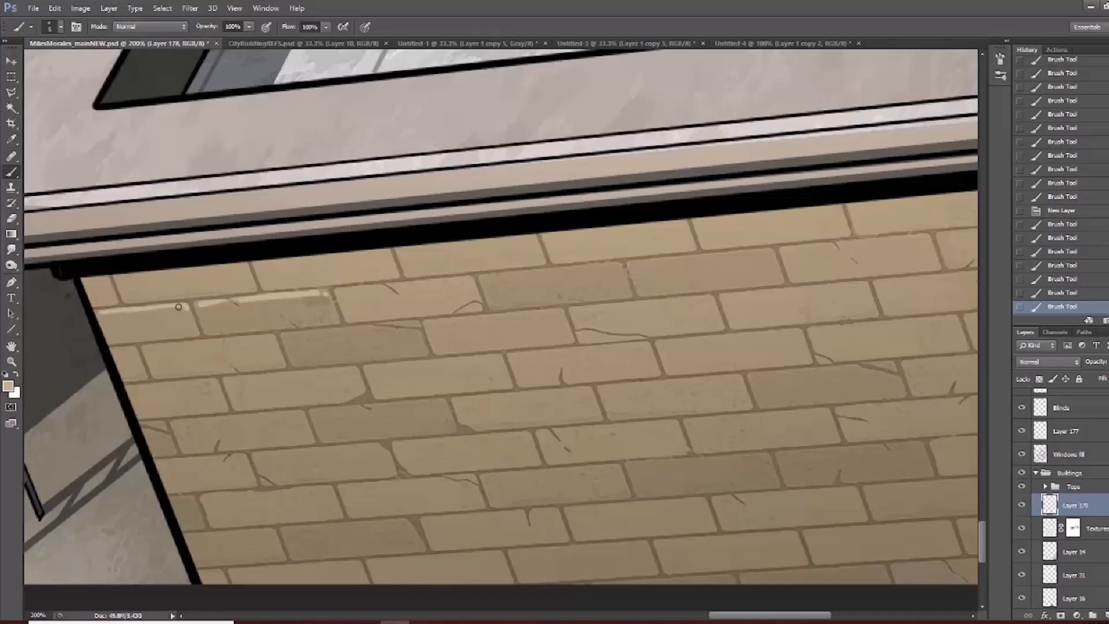
click(179, 307)
click(155, 310)
click(116, 316)
click(101, 315)
click(101, 327)
click(115, 354)
mouse_move(230, 394)
mouse_down()
mouse_move(307, 426)
mouse_move(317, 384)
mouse_up()
On the Outlines layer, notch the wall's corner outline with the Eraser and ink black joints around the uppermost corner bricks.
drag(200, 275, 203, 269)
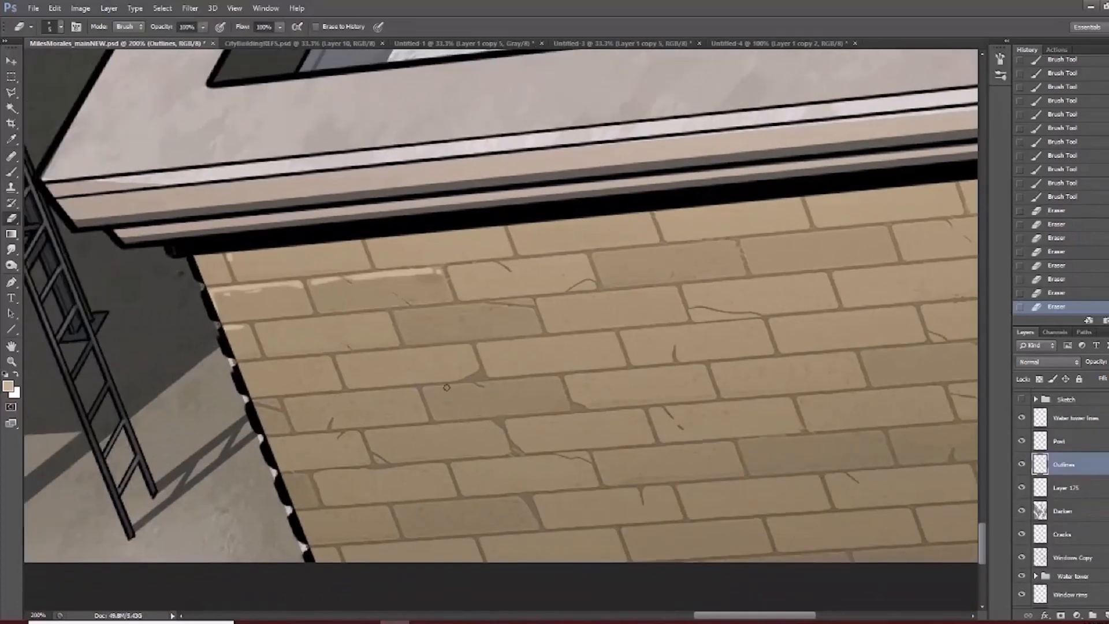
key(d)
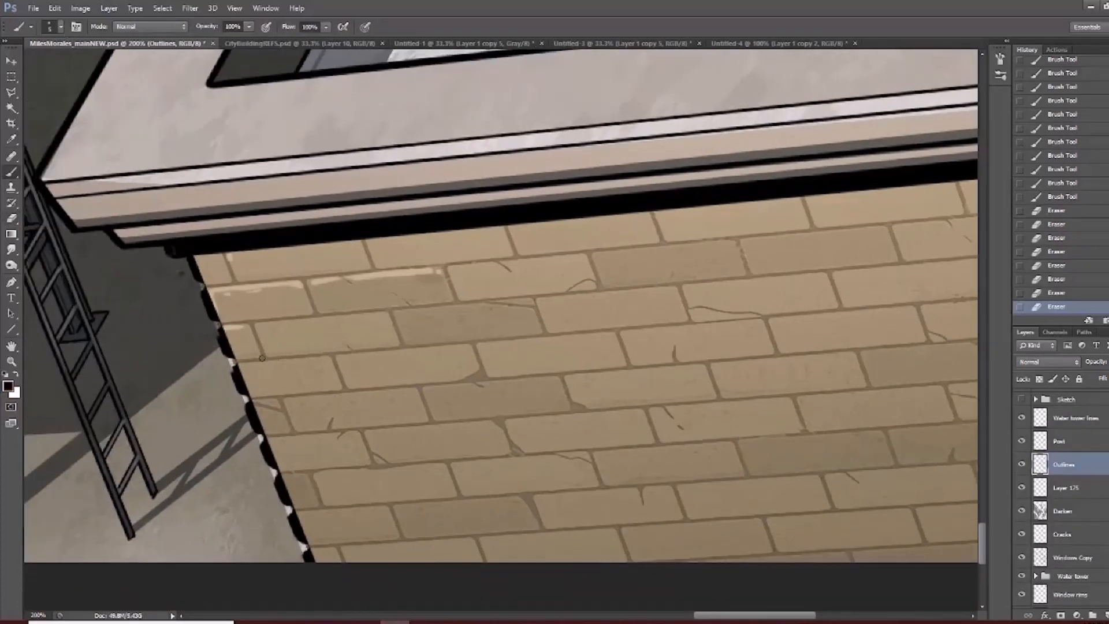
click(203, 286)
drag(203, 285, 232, 282)
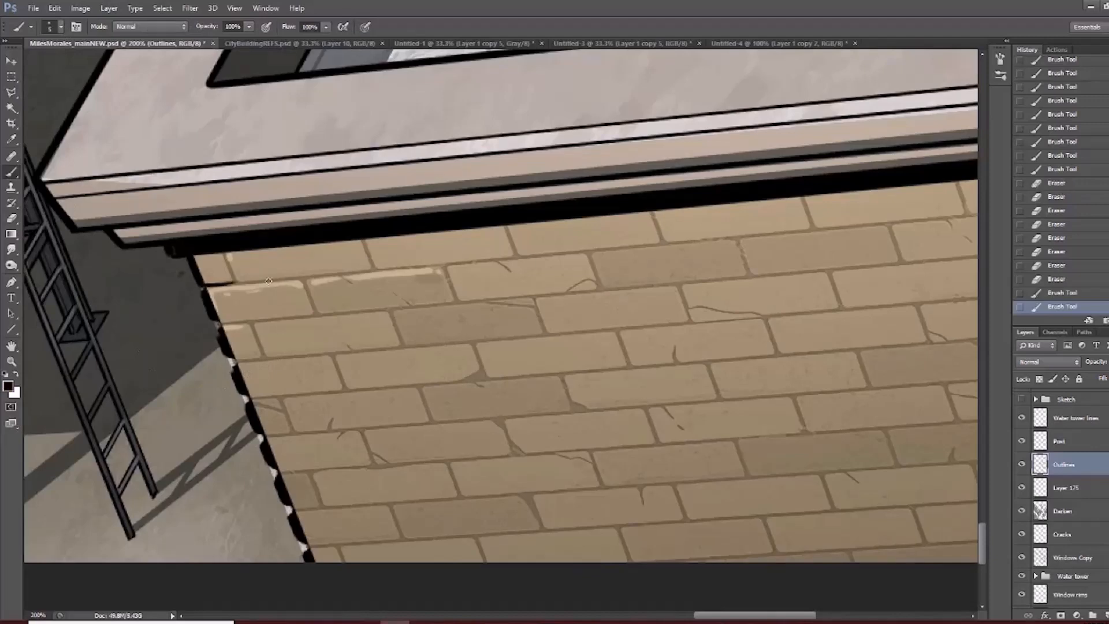
drag(308, 279, 374, 271)
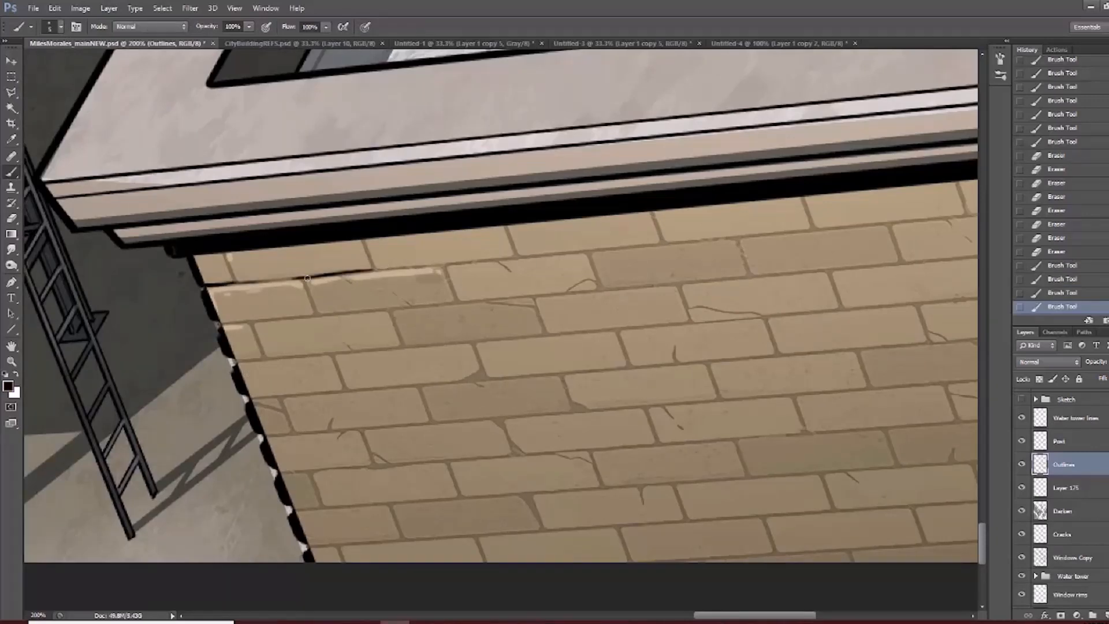
click(374, 268)
click(373, 268)
drag(375, 269, 366, 241)
click(375, 270)
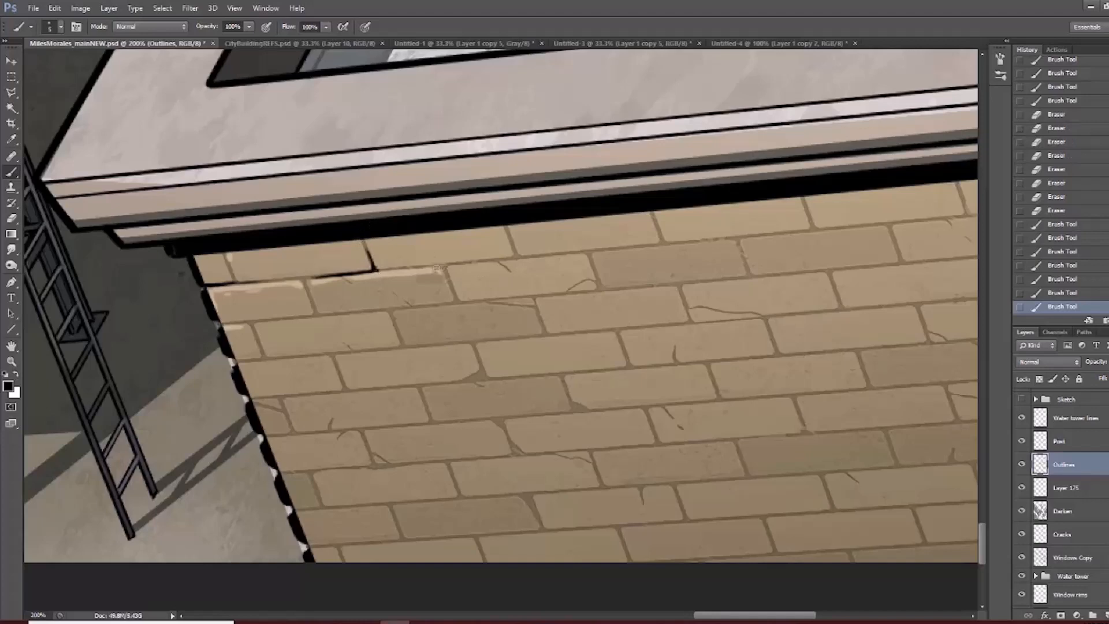
Ink broken black joint lines along the underside of the top brick row, below the cornice.
drag(428, 267, 515, 257)
key(ctrl+z)
mouse_move(516, 257)
mouse_down()
mouse_move(510, 239)
mouse_move(593, 252)
mouse_move(661, 243)
mouse_up()
key(ctrl+z)
click(506, 229)
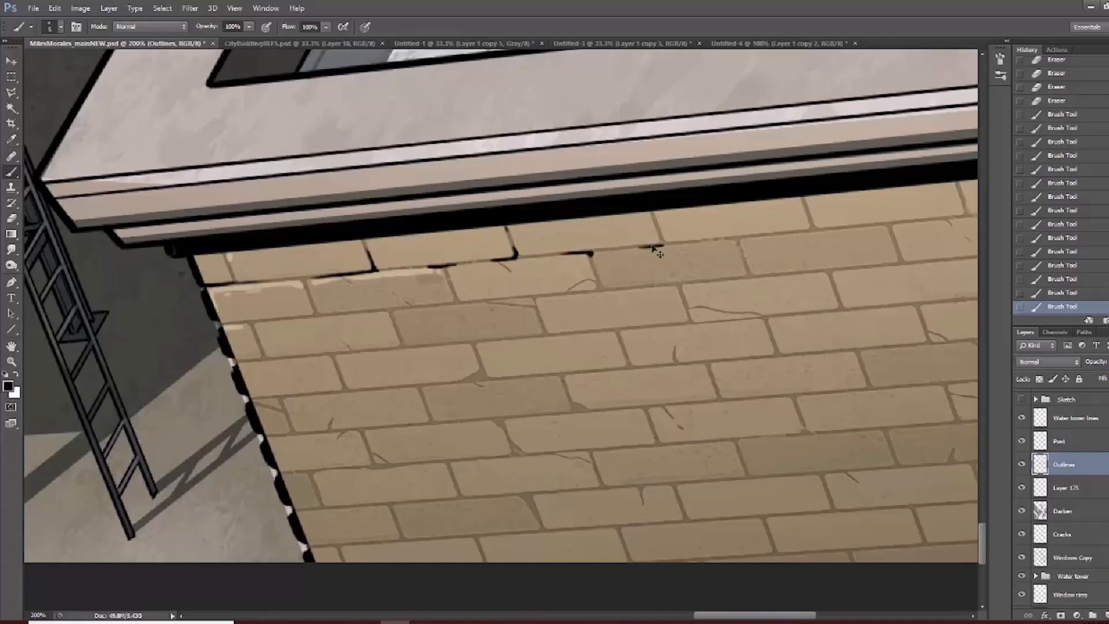
Ink black joint accents in the lower brick rows, starting from the notched corner edge of the wall.
drag(594, 289, 512, 298)
drag(532, 299, 534, 306)
drag(219, 323, 321, 315)
drag(234, 361, 266, 356)
drag(222, 254, 234, 284)
drag(252, 398, 281, 395)
drag(255, 403, 272, 406)
drag(269, 443, 369, 428)
drag(268, 474, 333, 464)
drag(282, 511, 331, 504)
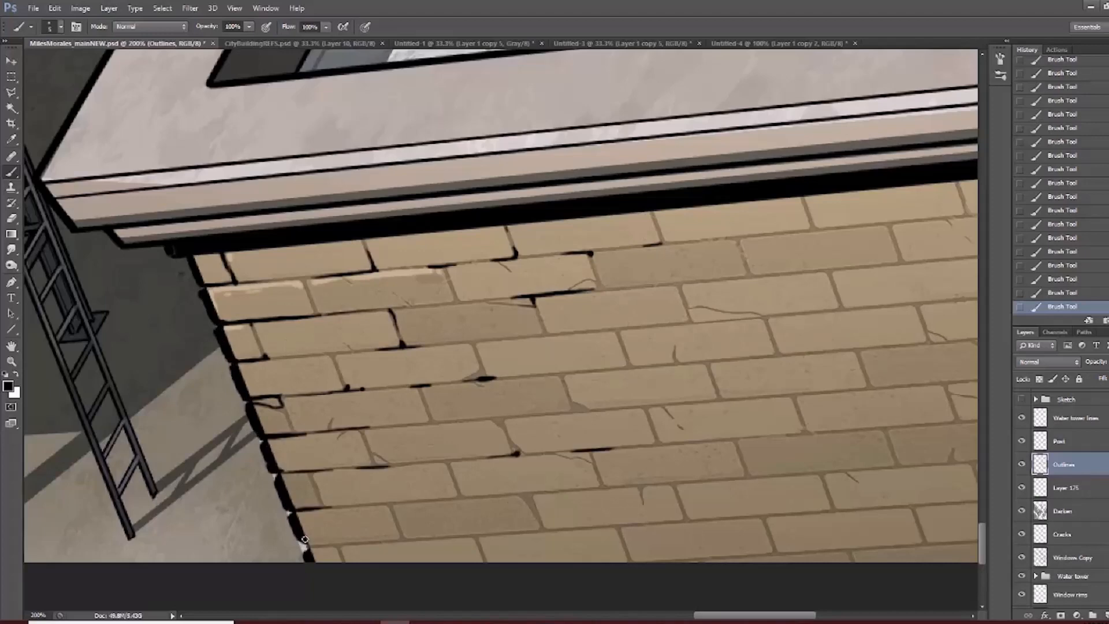
Continue the black joint accents along the wall's lowest rows and into the rows toward the canvas edge.
drag(295, 551, 390, 538)
mouse_move(360, 509)
mouse_down()
mouse_move(237, 391)
mouse_move(324, 428)
mouse_up()
drag(711, 475, 744, 465)
drag(973, 307, 592, 281)
drag(347, 288, 357, 325)
drag(406, 282, 456, 277)
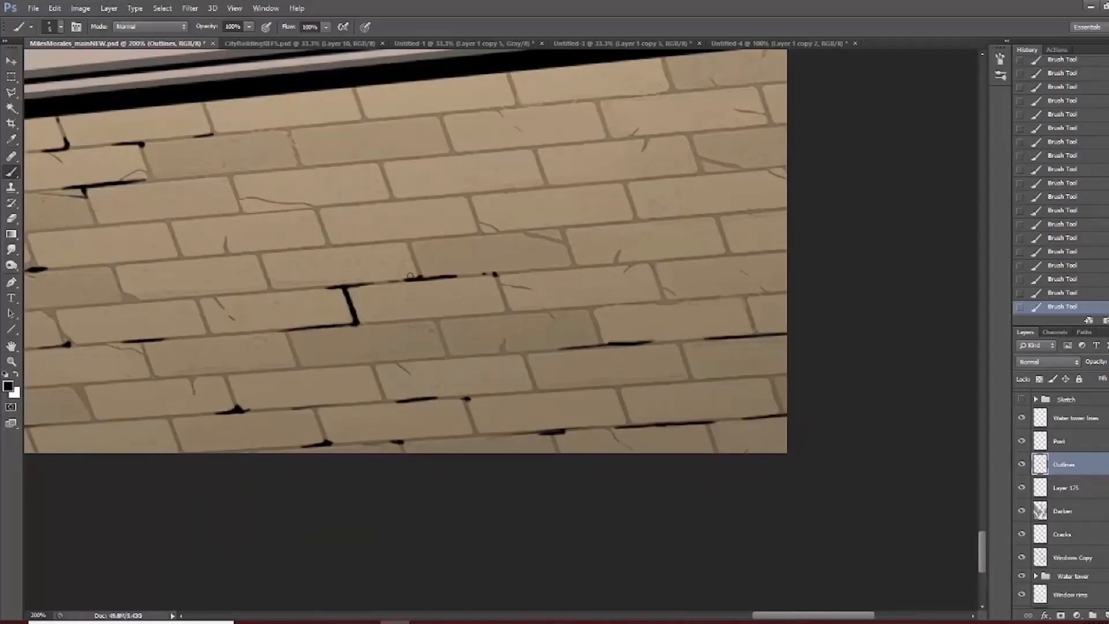
Ink further vertical joints and corner accents between the bricks across the middle and far end of the wall.
drag(410, 243, 421, 277)
drag(404, 260, 597, 271)
drag(427, 192, 436, 228)
drag(405, 242, 526, 251)
drag(722, 347, 390, 326)
mouse_move(604, 390)
mouse_down()
mouse_move(716, 382)
mouse_move(772, 399)
mouse_up()
drag(722, 322, 772, 292)
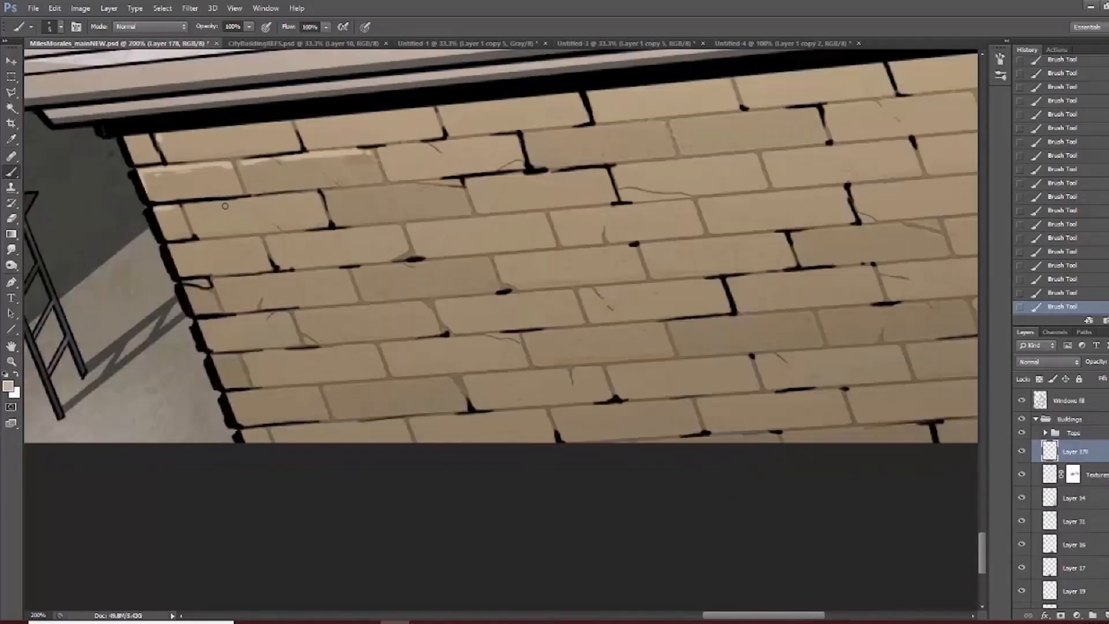
On the new brick detail layer, paint light tan highlights along the upper edges of bricks in the upper rows.
drag(185, 234, 316, 192)
mouse_move(266, 250)
mouse_down()
mouse_move(428, 222)
mouse_move(566, 172)
mouse_up()
drag(323, 203, 459, 179)
drag(383, 151, 475, 140)
drag(277, 277, 350, 270)
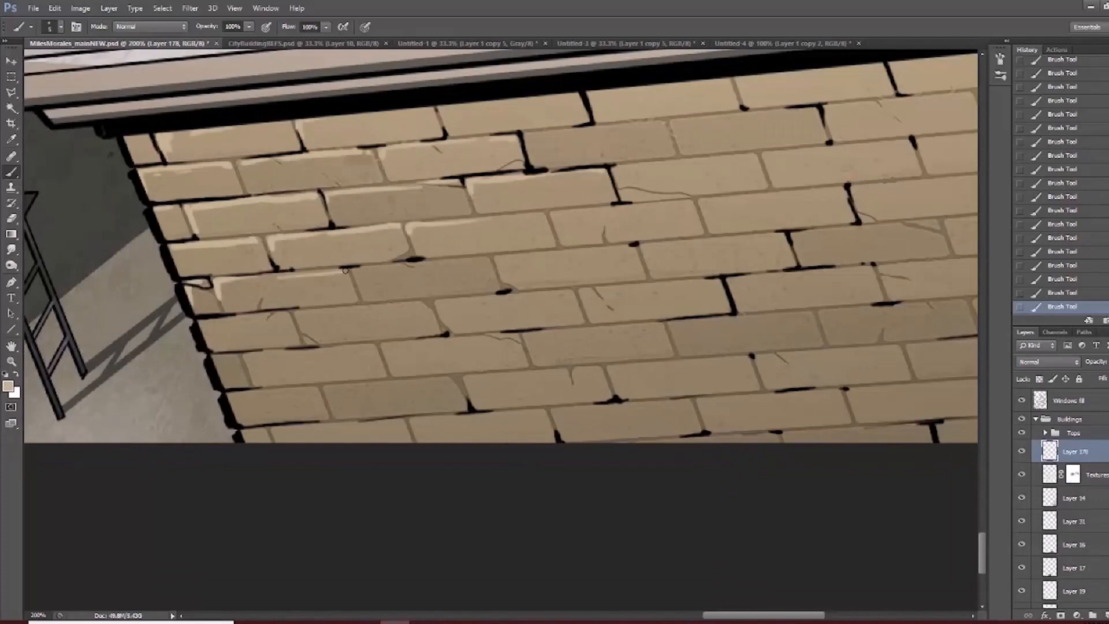
Extend the light edge highlights to the bricks in the lower rows and across the middle of the wall.
drag(295, 317, 423, 303)
drag(370, 272, 450, 263)
drag(156, 212, 173, 239)
drag(197, 306, 226, 292)
drag(265, 381, 342, 374)
drag(440, 411, 526, 401)
drag(626, 392, 475, 528)
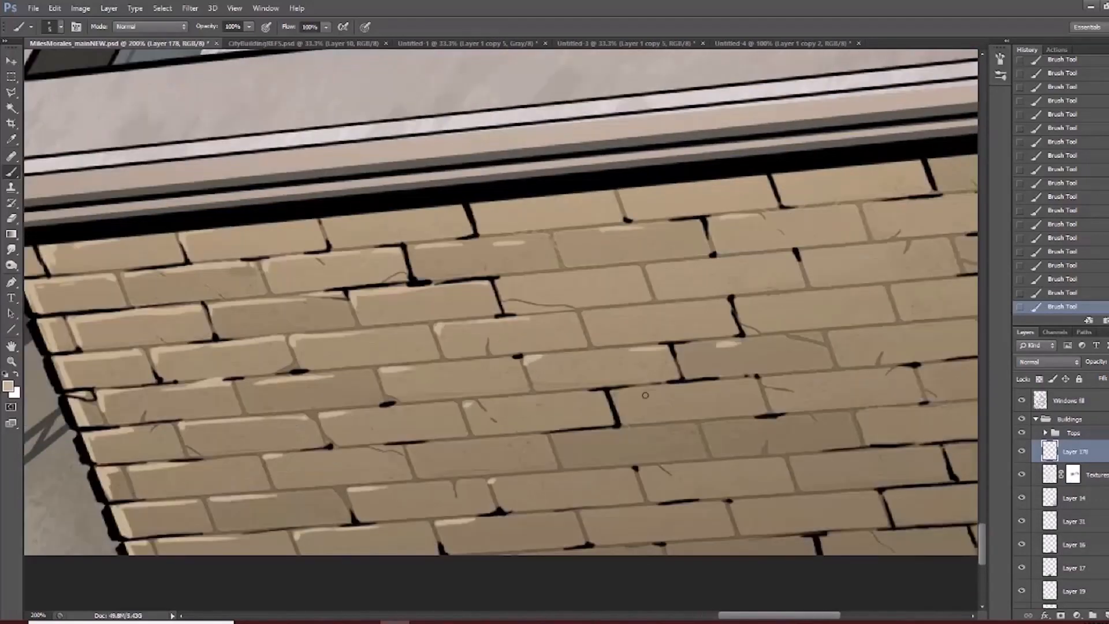
Erase parts of the painted highlights on the bricks in the middle of the wall.
key(e)
drag(591, 471, 626, 469)
drag(611, 398, 632, 391)
Examine the finished brick wall in the context of the whole cityscape, from the rooftops up to the sky.
key(ctrl+minus)
key(ctrl+minus)
key(ctrl+minus)
key(ctrl+minus)
key(v)
mouse_move(371, 310)
mouse_down()
mouse_move(401, 330)
mouse_move(413, 386)
mouse_move(433, 413)
mouse_up()
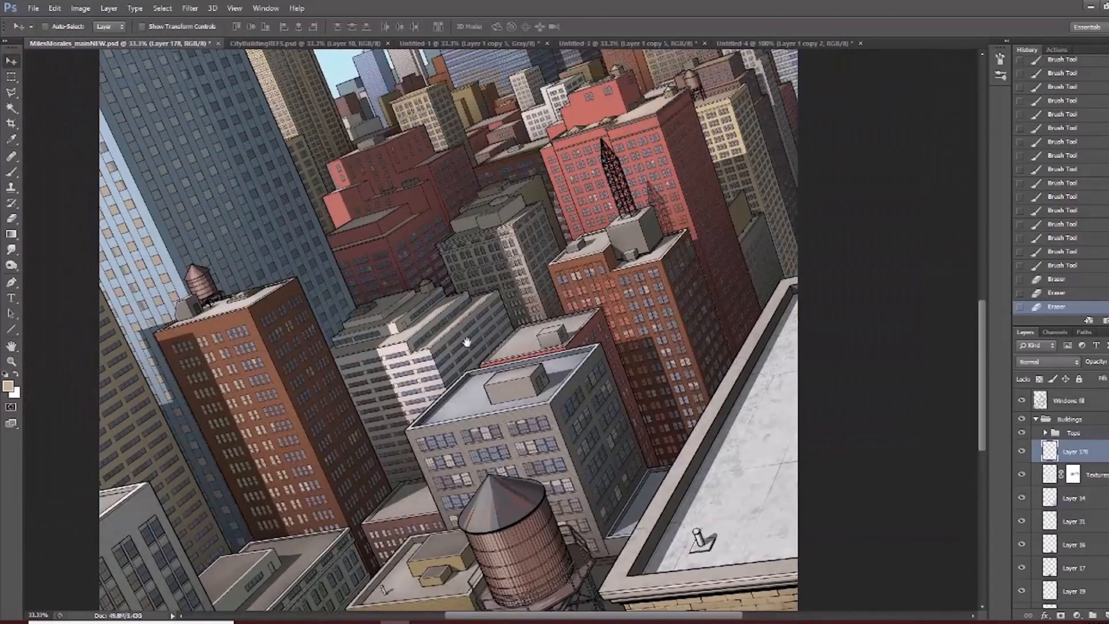
drag(579, 330, 591, 558)
key(ctrl+minus)
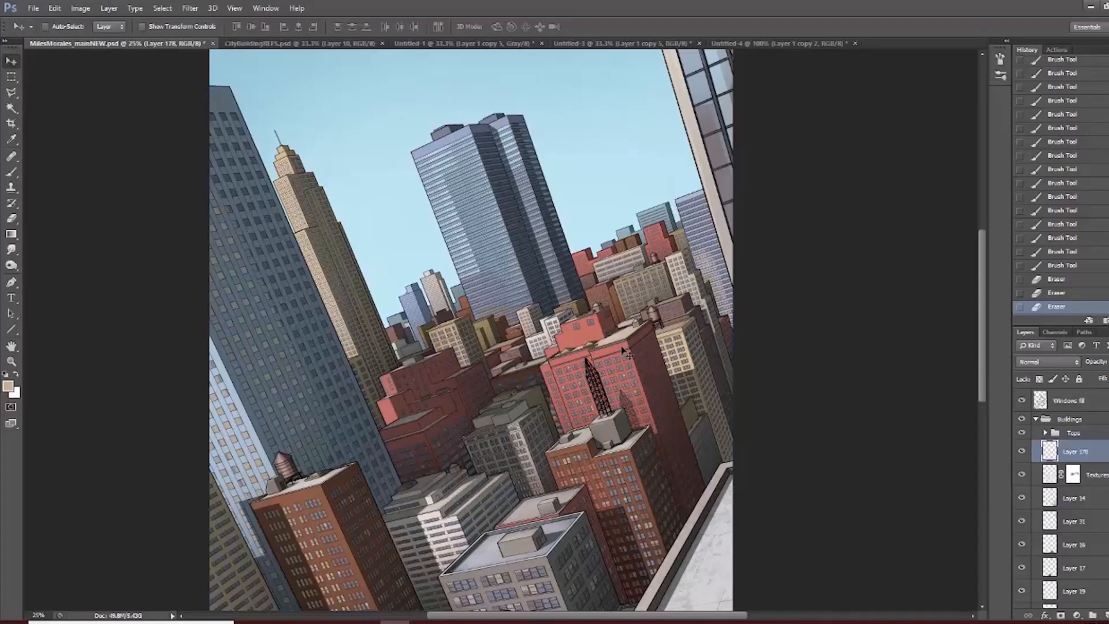
drag(344, 212, 382, 232)
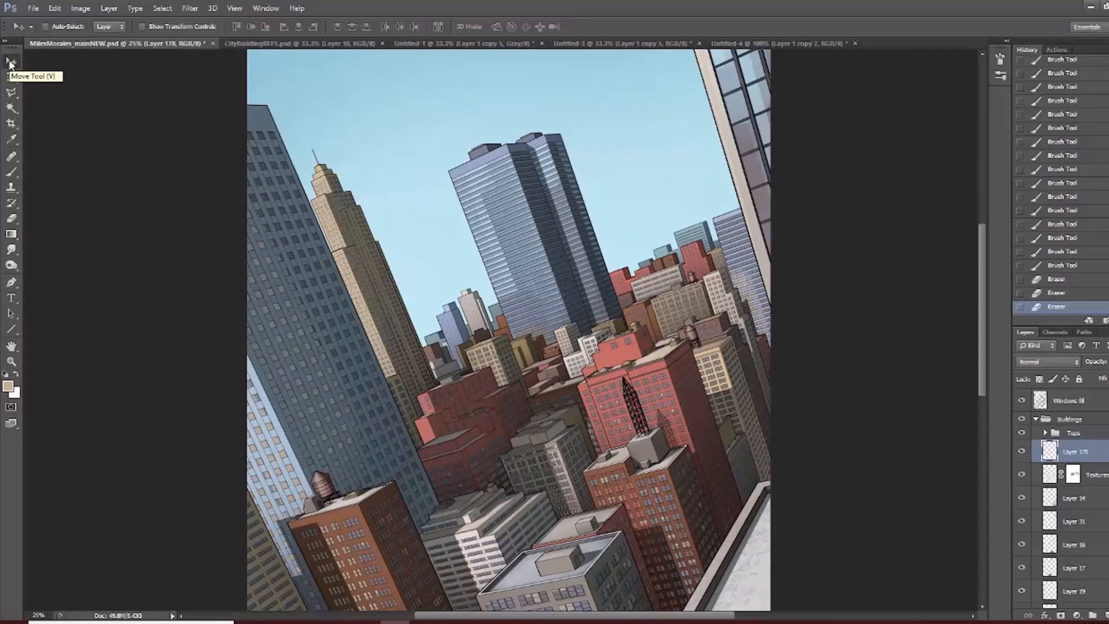
click(1036, 421)
click(1035, 421)
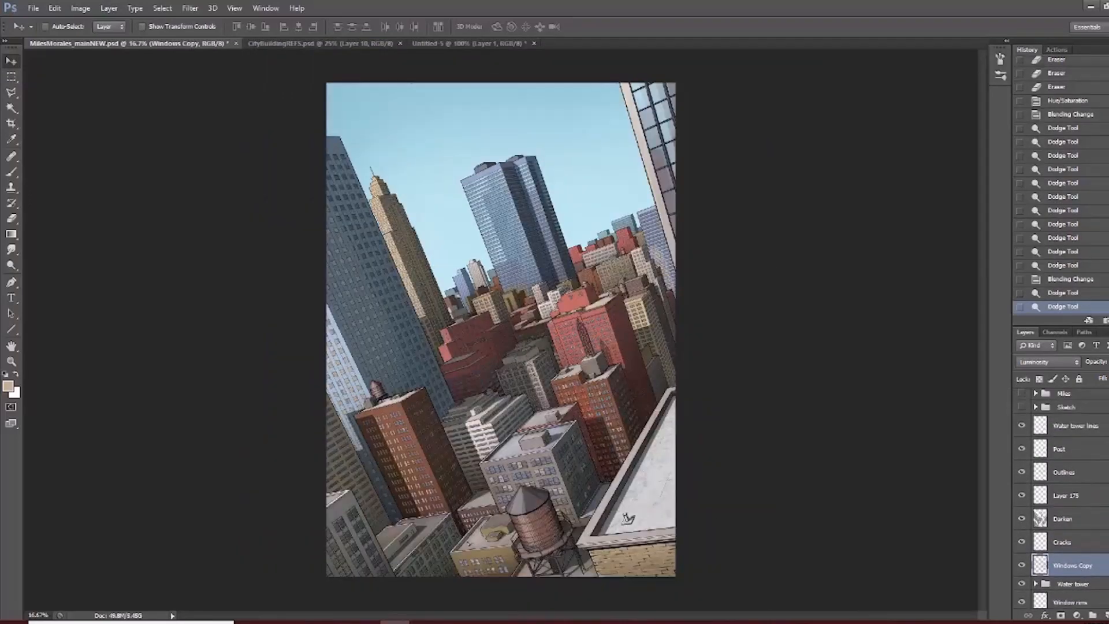
Select the blue sky layer, Layer 11, and compare the illustration with it hidden and shown.
scroll(1069, 454, up, 1)
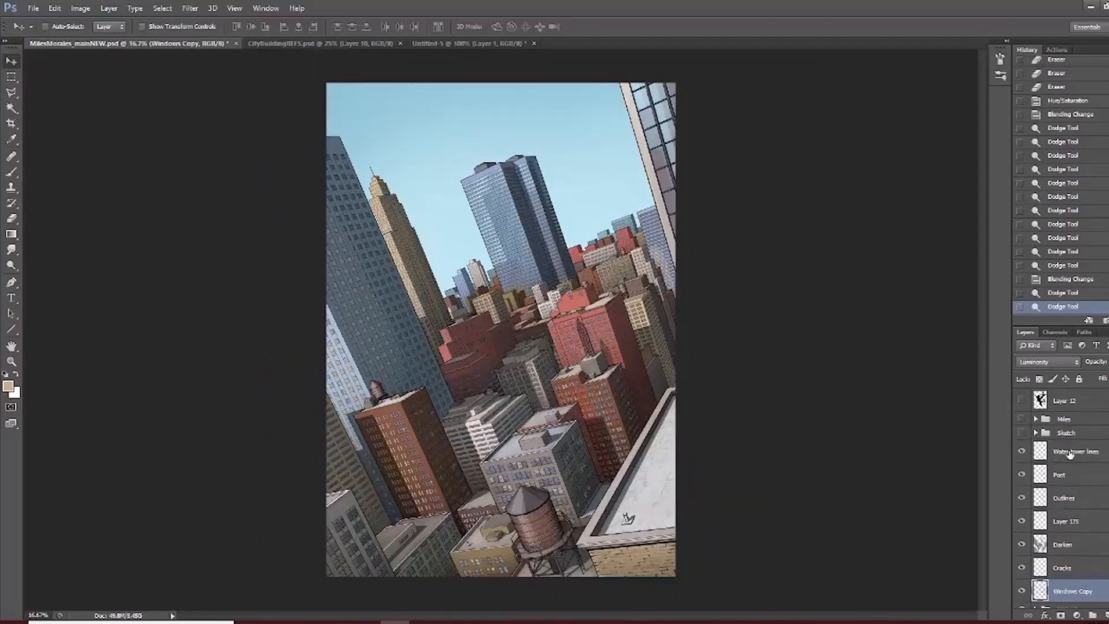
scroll(1066, 497, down, 5)
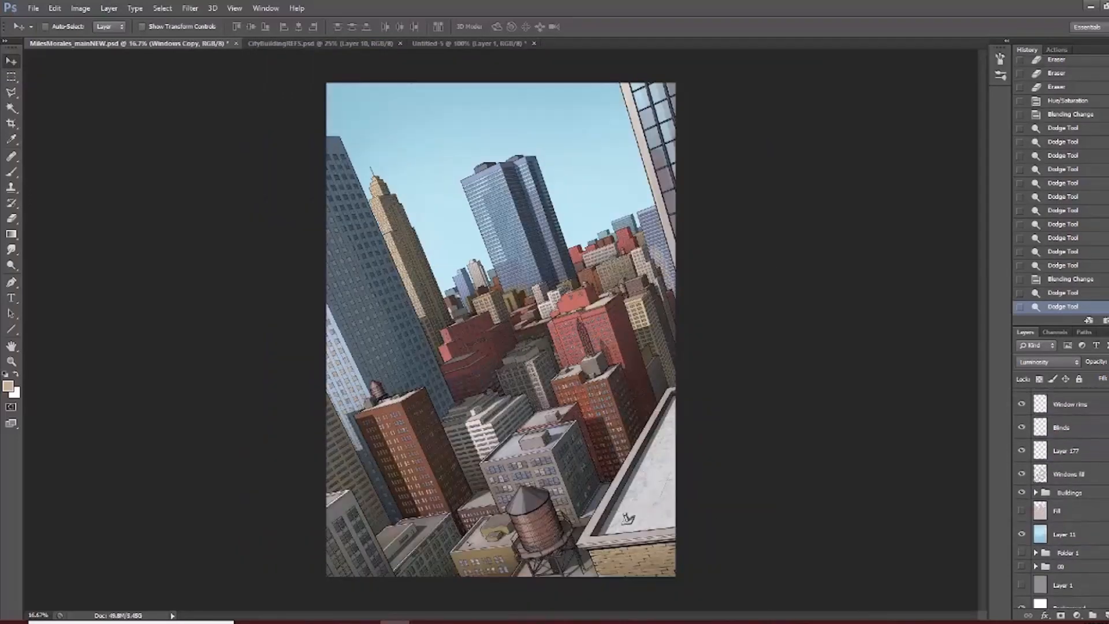
click(1065, 534)
click(1023, 535)
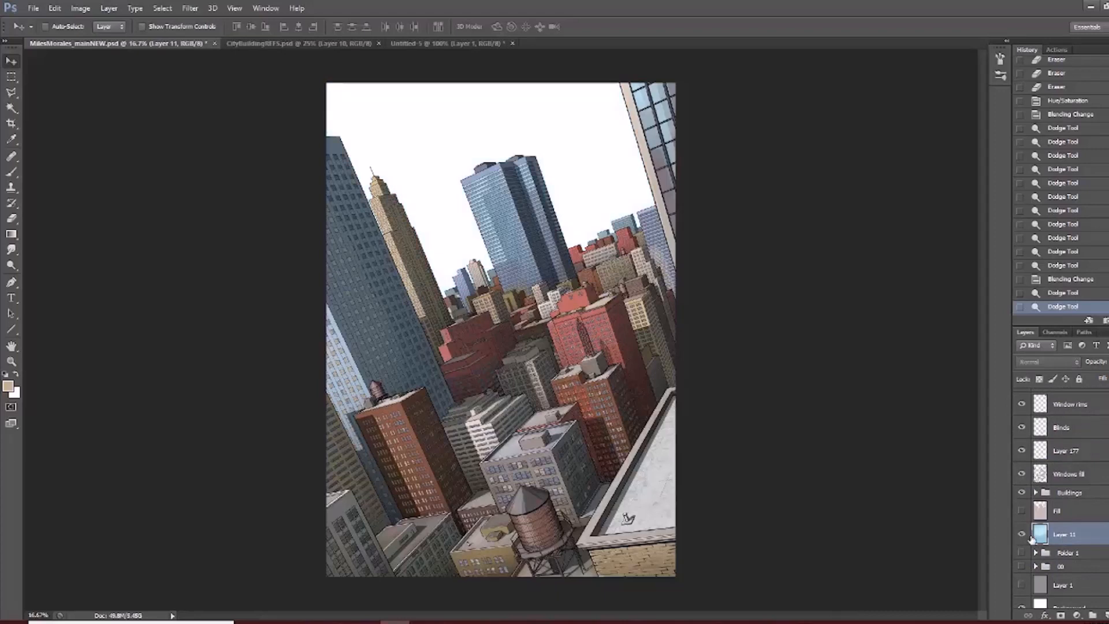
click(1023, 535)
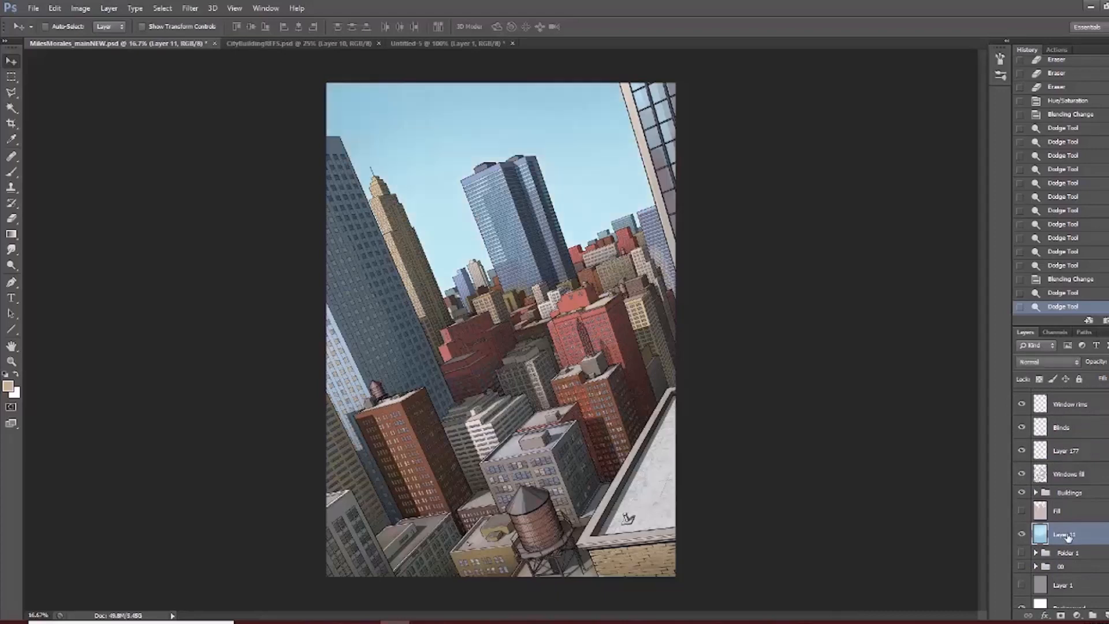
Copy the cloud photo from Untitled-5 without its caption strip and paste it above the sky layer in MilesMorales_mainNEW.psd.
click(451, 45)
key(m)
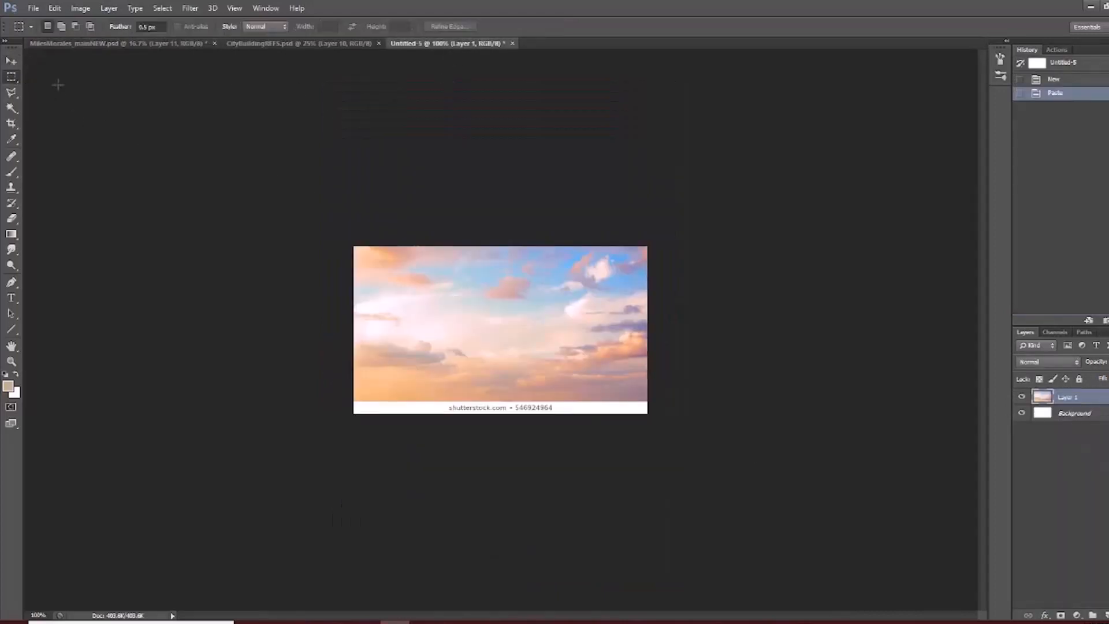
drag(338, 231, 729, 401)
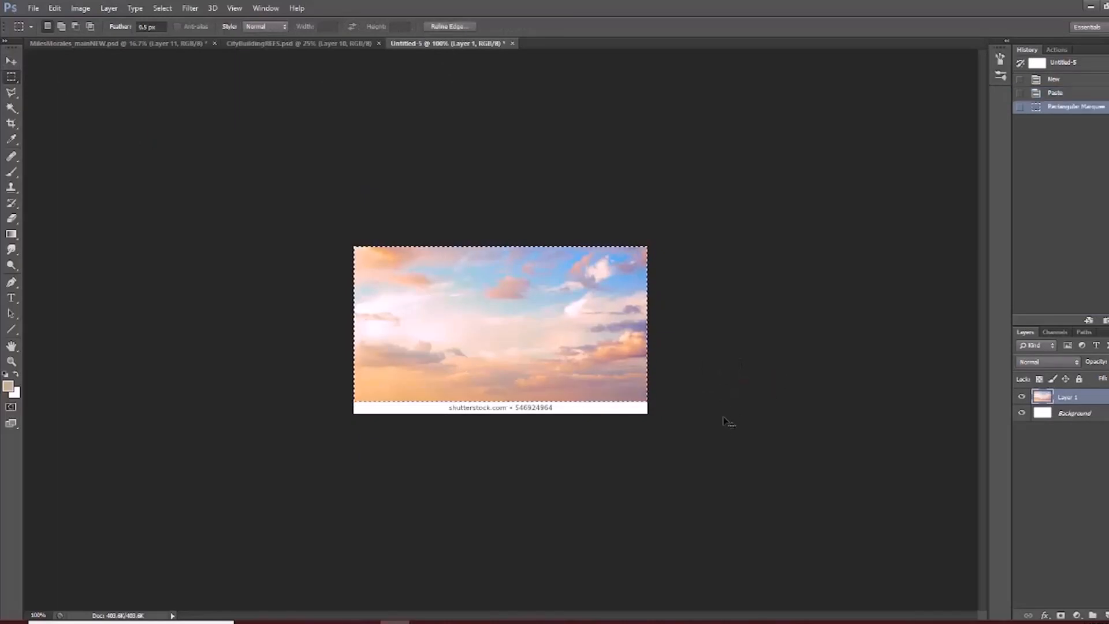
click(167, 42)
key(ctrl+v)
Scale the pasted clouds to about 991% width and 1000% height and tilt them about -19° over the sky.
key(ctrl+t)
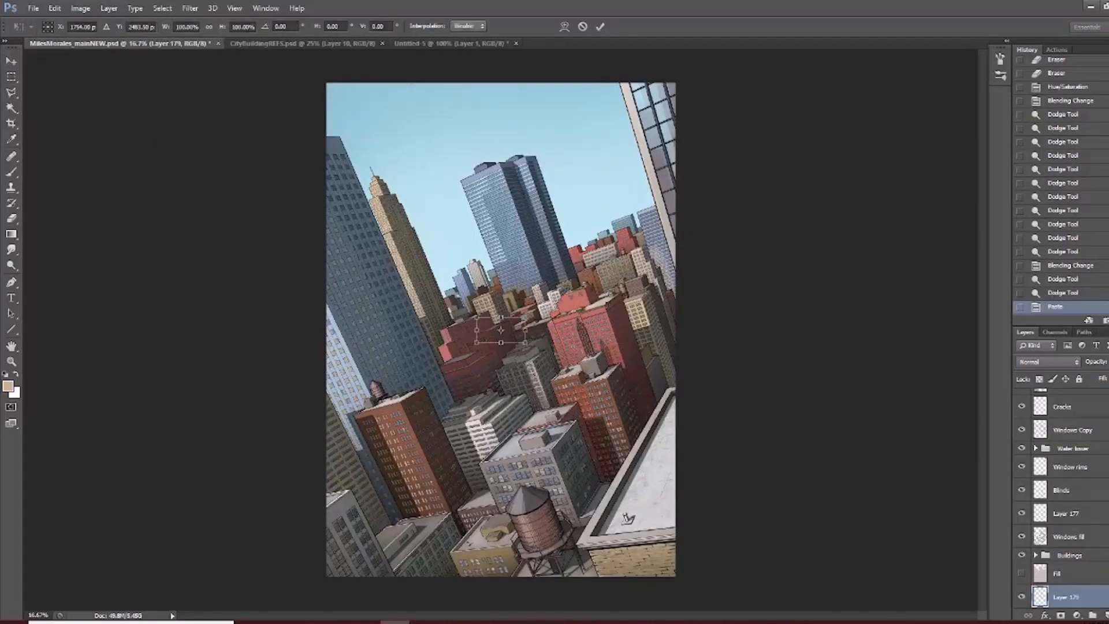
drag(525, 318, 452, 95)
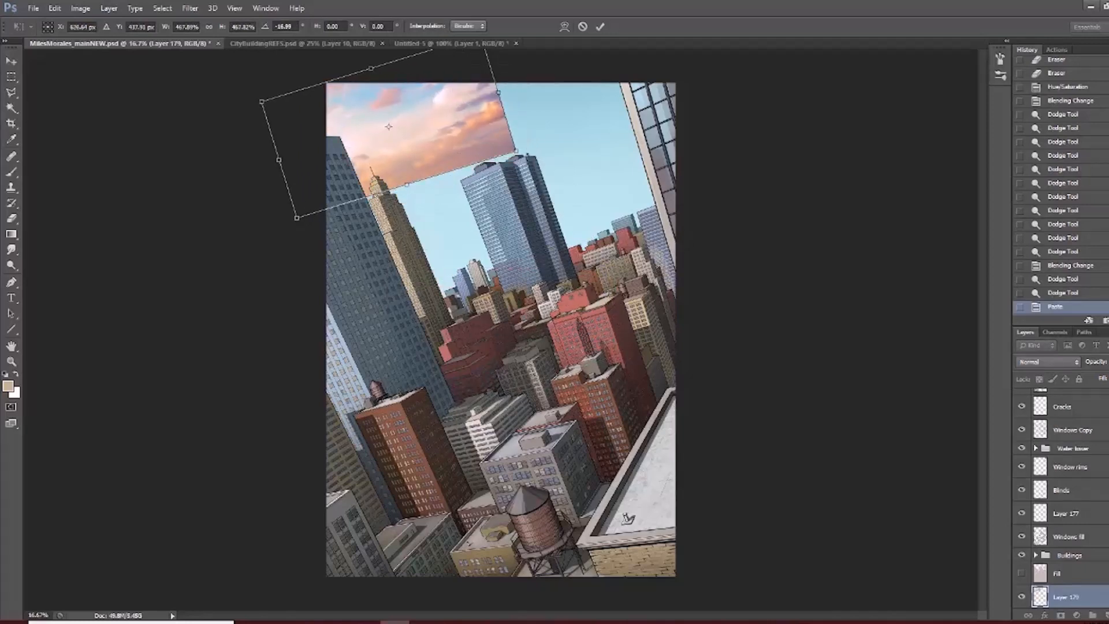
drag(518, 151, 620, 197)
drag(792, 198, 580, 171)
drag(483, 54, 467, 29)
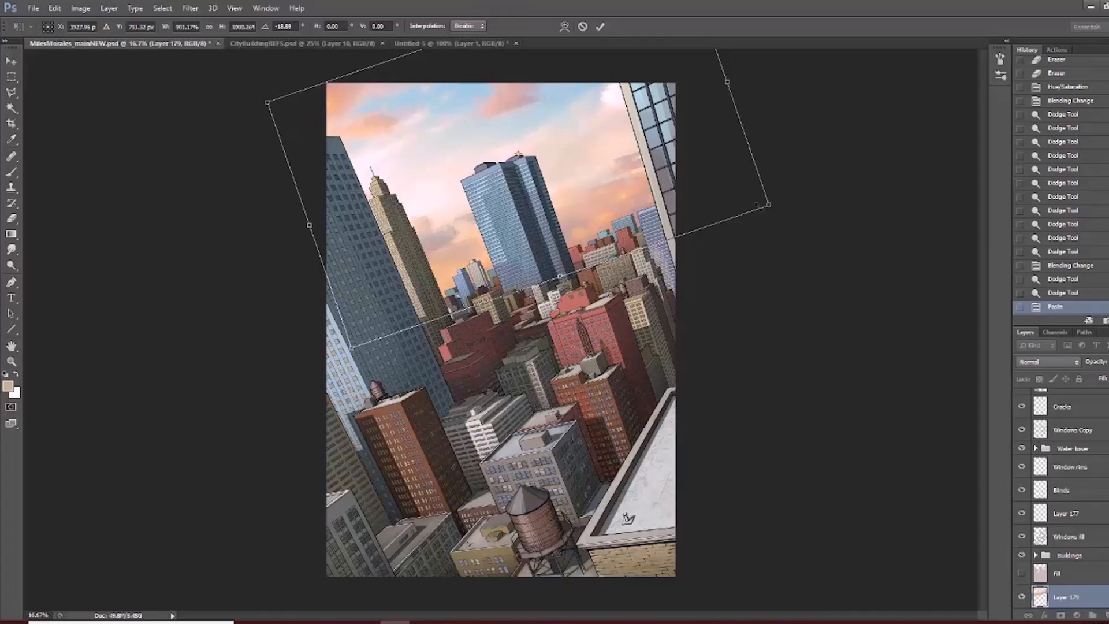
Reposition the clouds behind the skyscrapers, tilt them to about -20.7°, and apply the transform.
drag(682, 199, 763, 183)
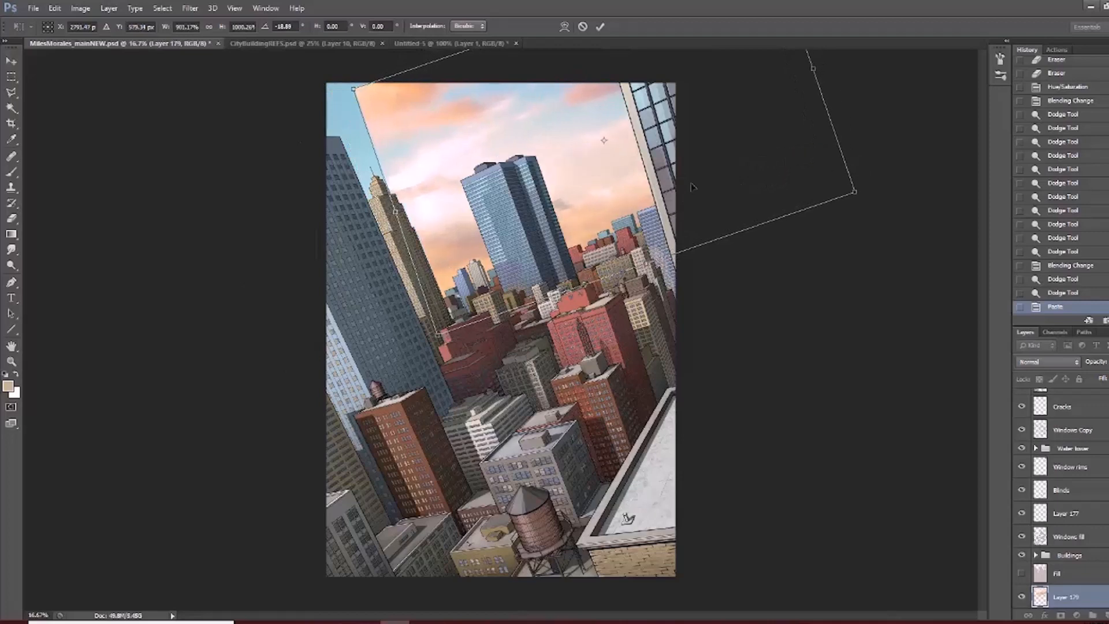
drag(693, 186, 518, 220)
drag(788, 226, 786, 218)
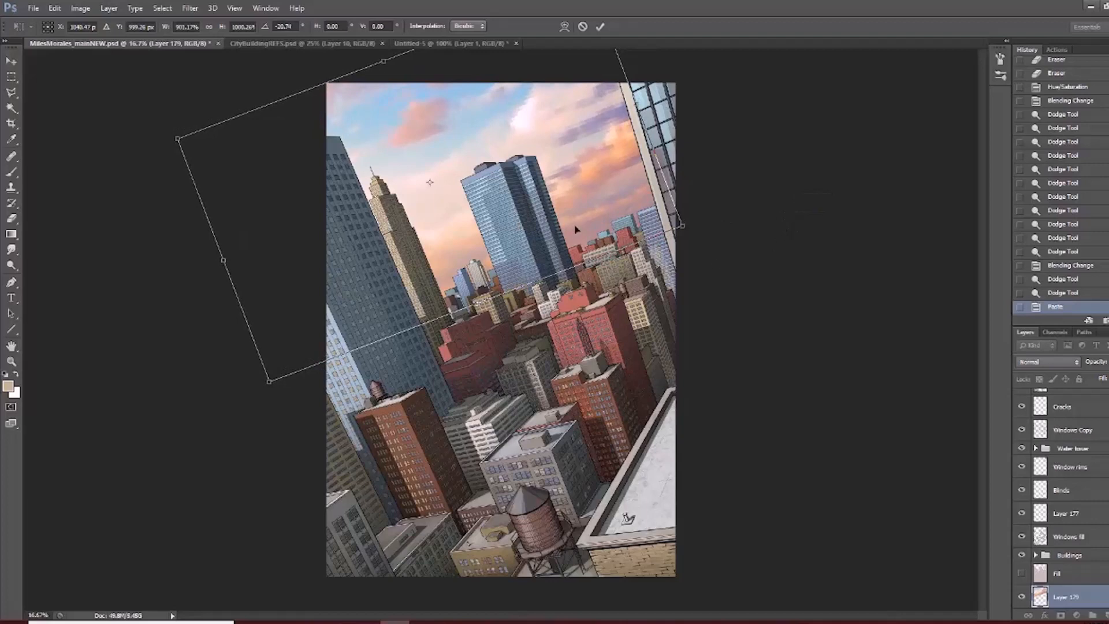
drag(586, 224, 589, 227)
key(Return)
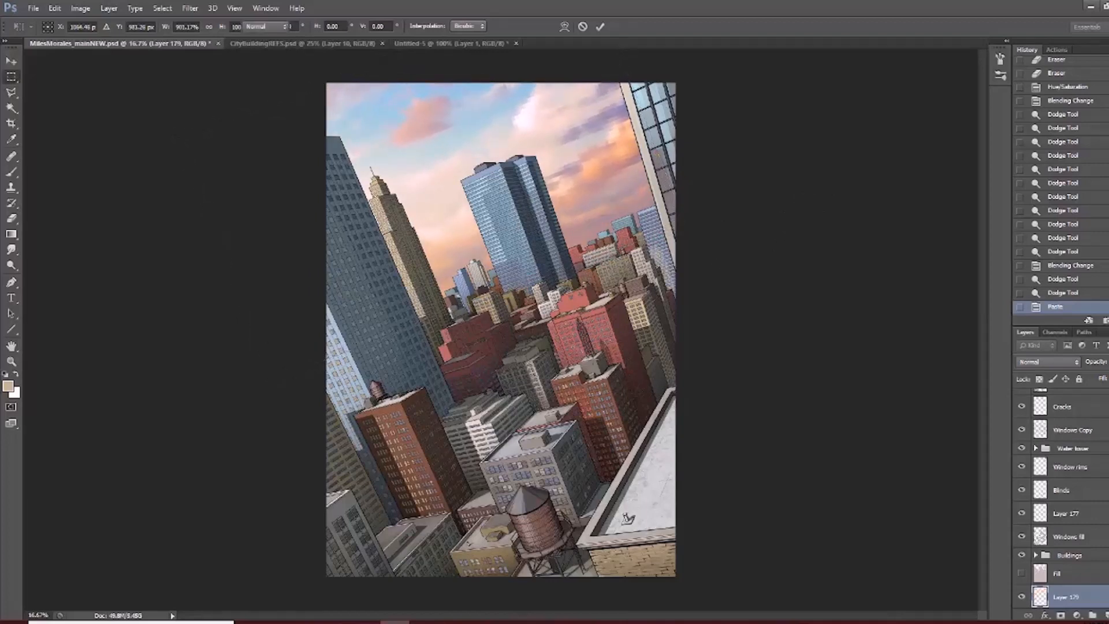
Rotate the cloud layer slightly clockwise behind the skyscrapers and apply the transform.
key(ctrl+t)
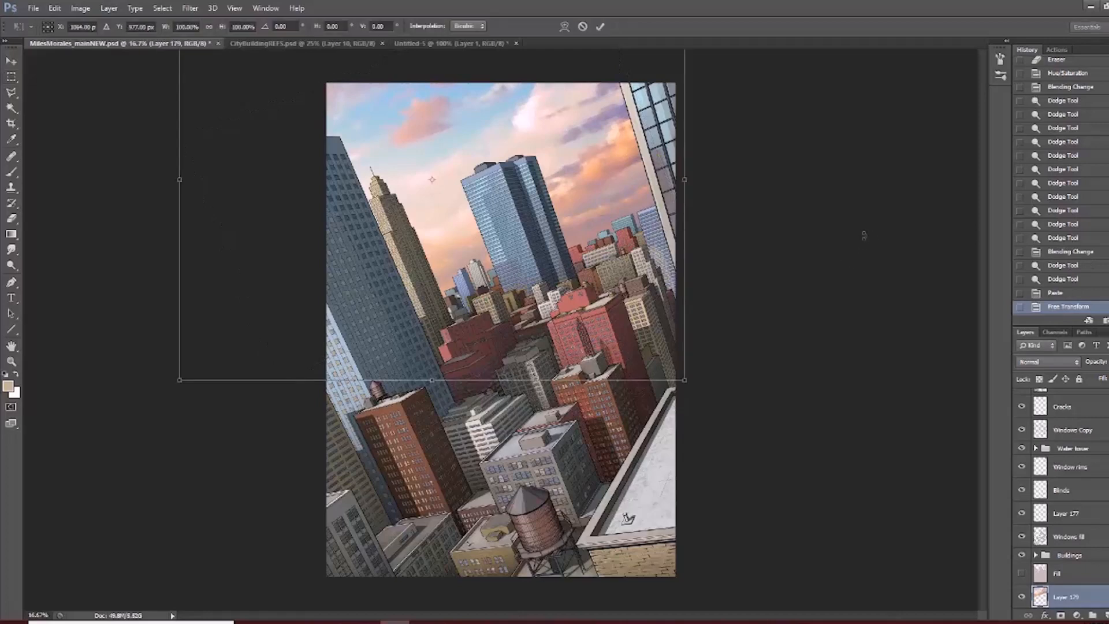
drag(865, 235, 859, 248)
key(Return)
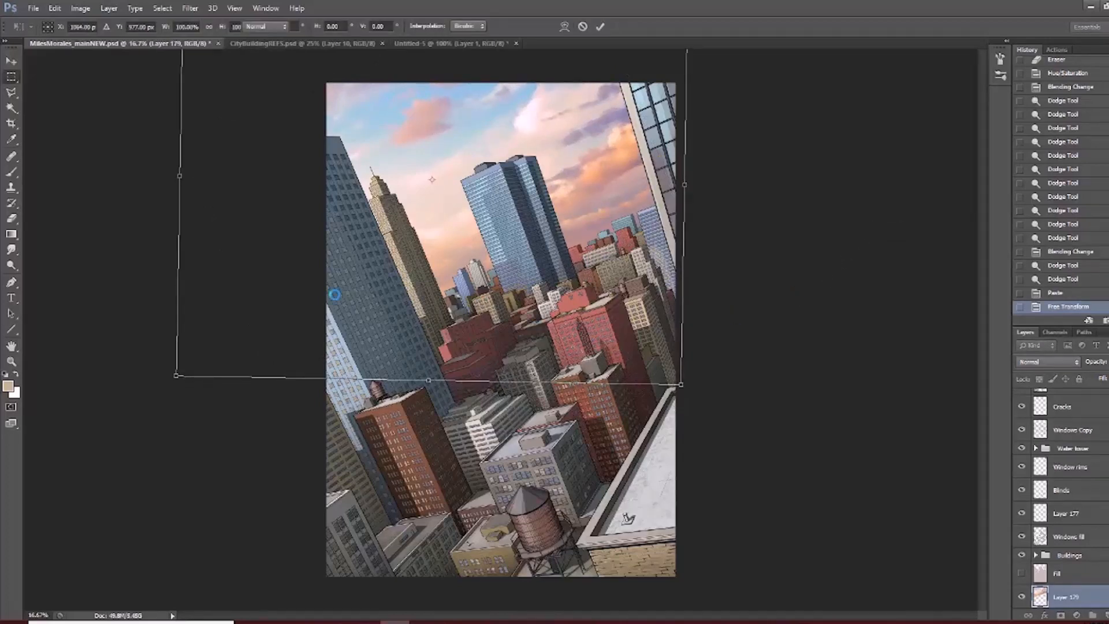
click(12, 61)
Examine the placement of the clouds against the skyline, both at full-page view and close up.
alt+click(438, 224)
alt+click(534, 292)
alt+click(533, 292)
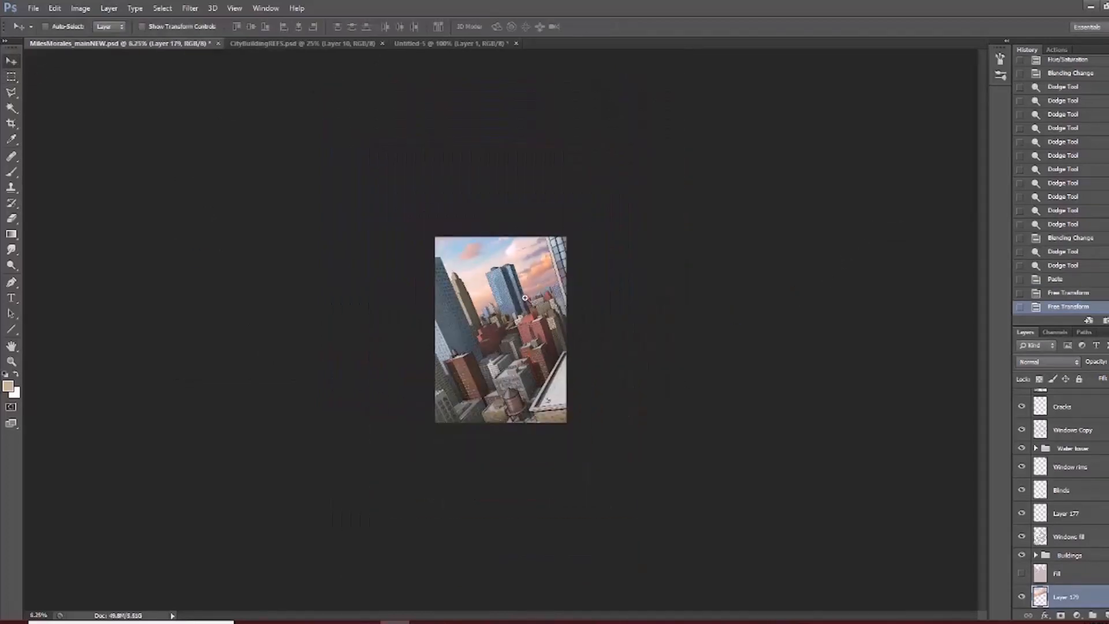
ctrl+click(529, 300)
ctrl+click(527, 306)
ctrl+click(527, 312)
ctrl+click(525, 315)
drag(538, 317, 498, 380)
drag(503, 319, 493, 398)
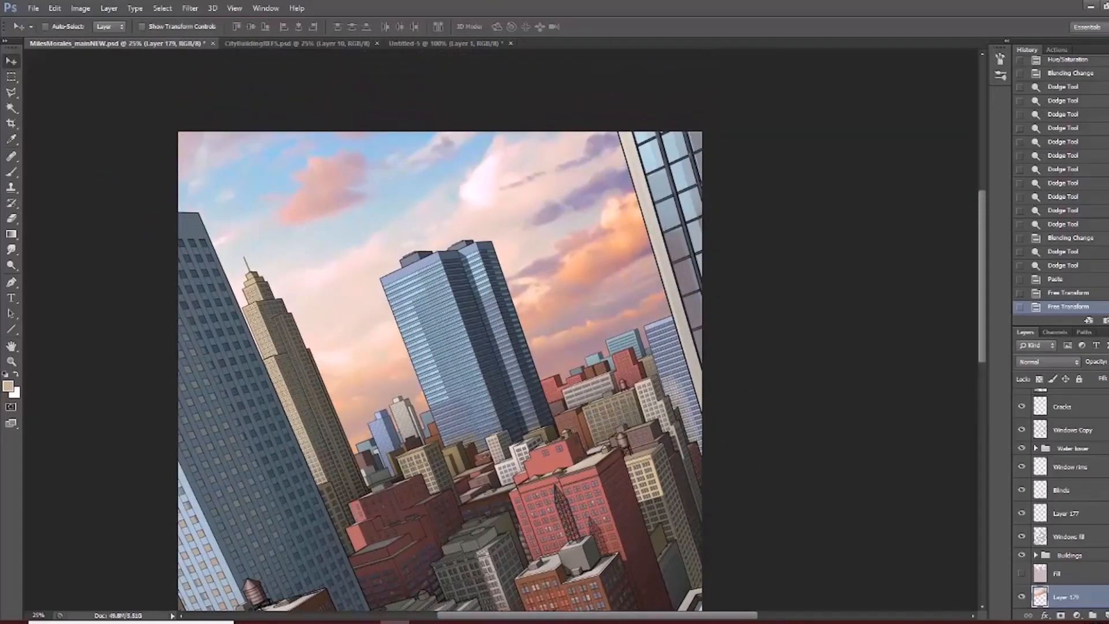
Check the figure against the new sky by briefly showing the Sketch group and the Miles group.
scroll(1063, 497, up, 6)
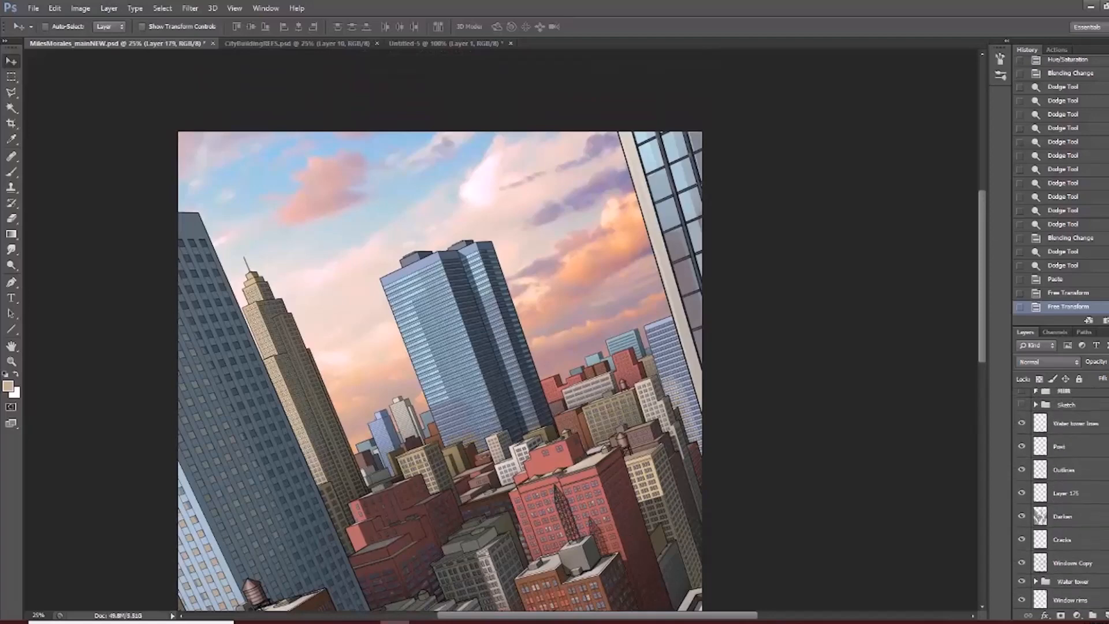
scroll(1091, 401, up, 1)
click(1022, 433)
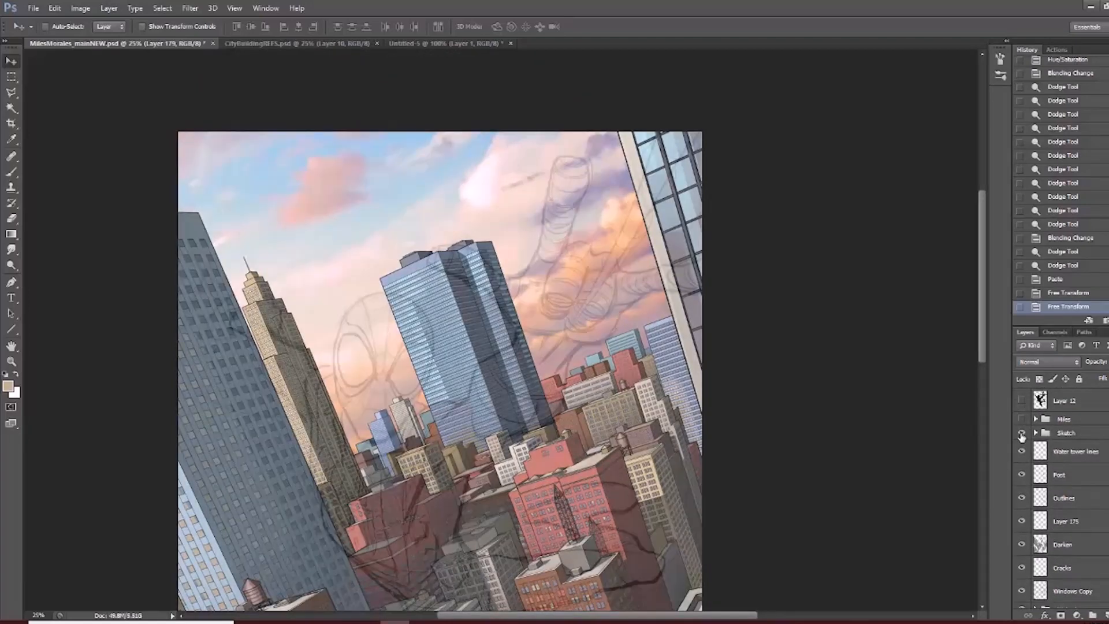
click(1022, 433)
click(1022, 419)
ctrl+alt+click(561, 339)
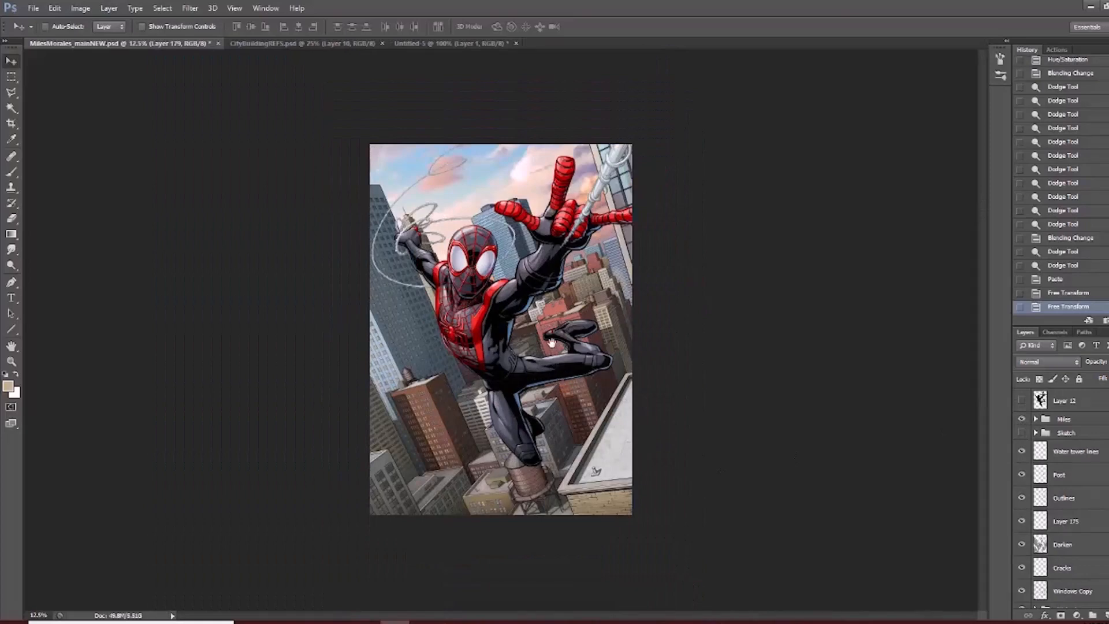
ctrl+click(549, 359)
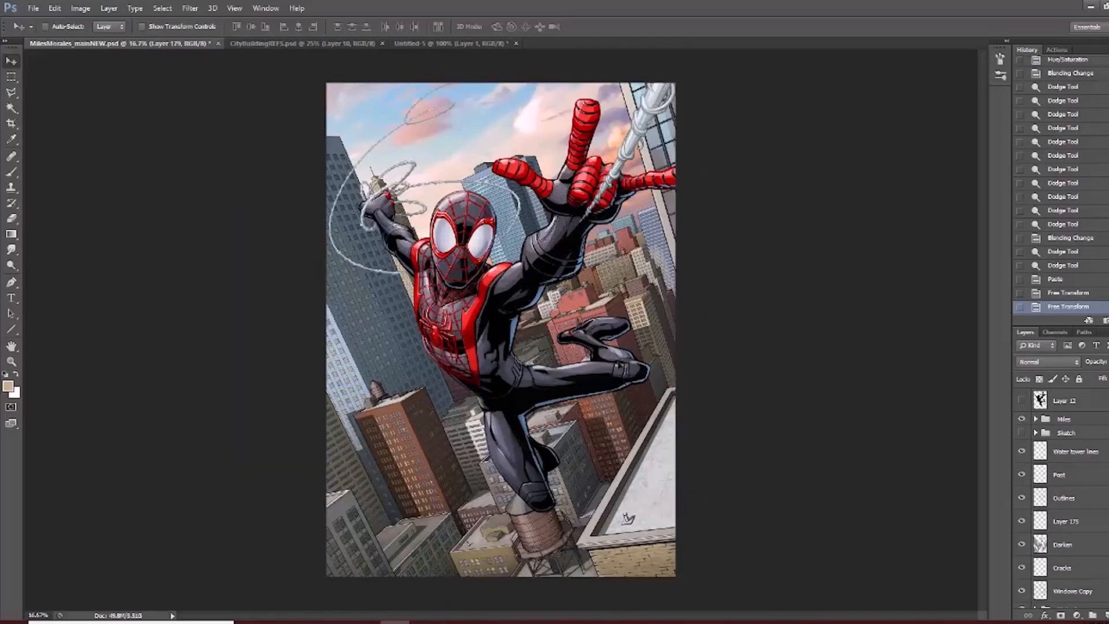
ctrl+click(570, 312)
drag(558, 330, 553, 317)
ctrl+alt+click(550, 335)
click(1022, 420)
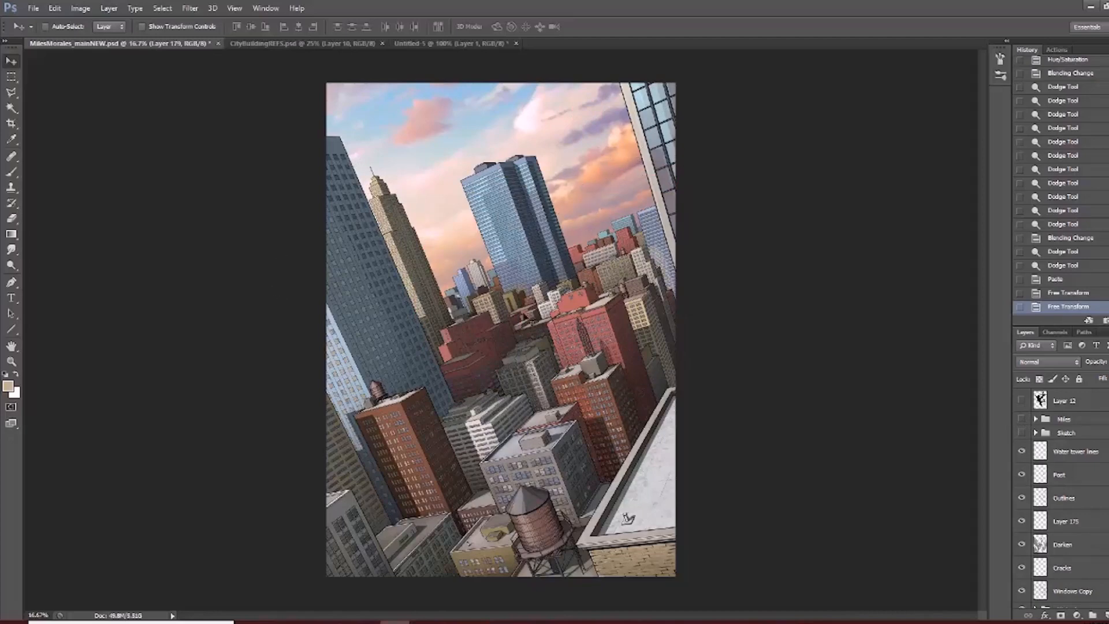
Inspect the buildings, rooftops and sky up close for areas that need further shading.
ctrl+click(474, 331)
drag(471, 341, 481, 354)
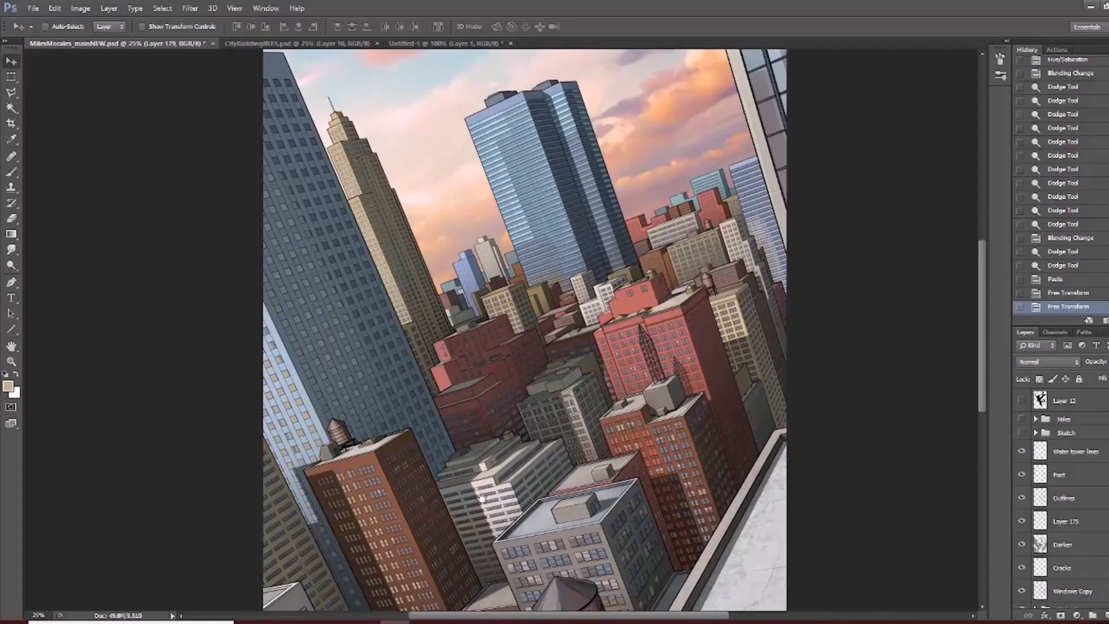
drag(482, 498, 396, 374)
drag(505, 252, 516, 390)
drag(507, 308, 512, 393)
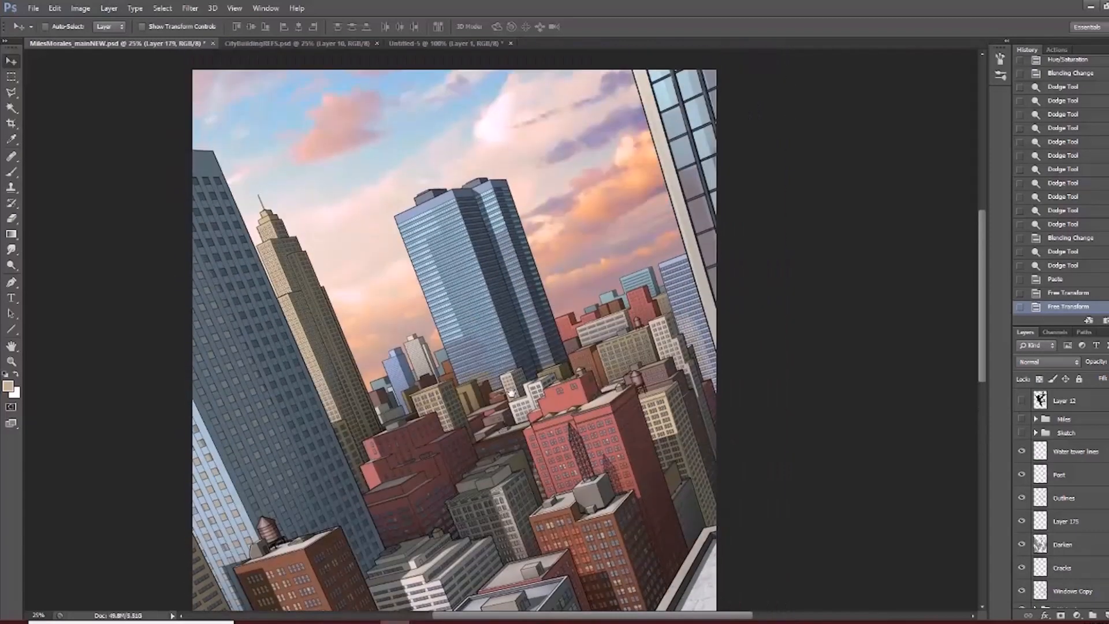
drag(620, 473, 560, 300)
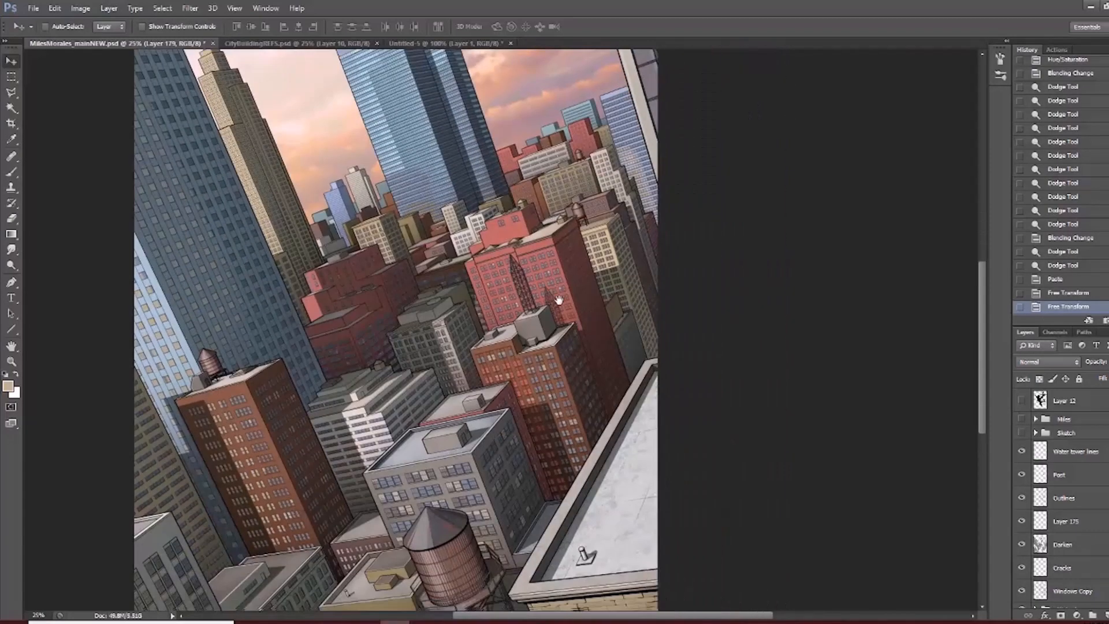
scroll(540, 385, down, 1)
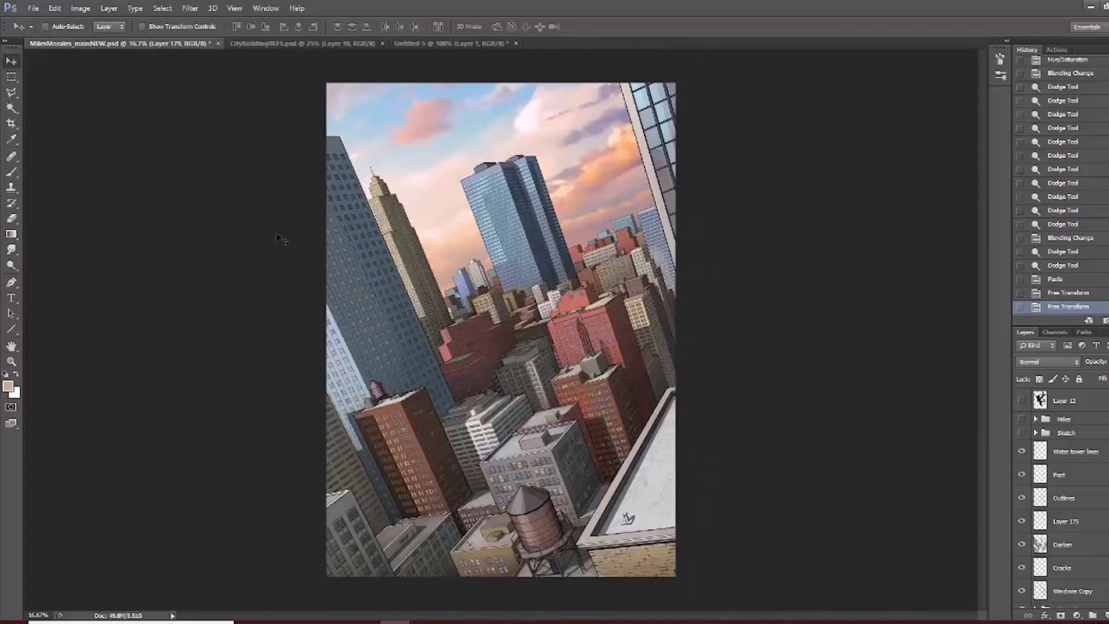
scroll(574, 469, up, 1)
drag(635, 482, 616, 441)
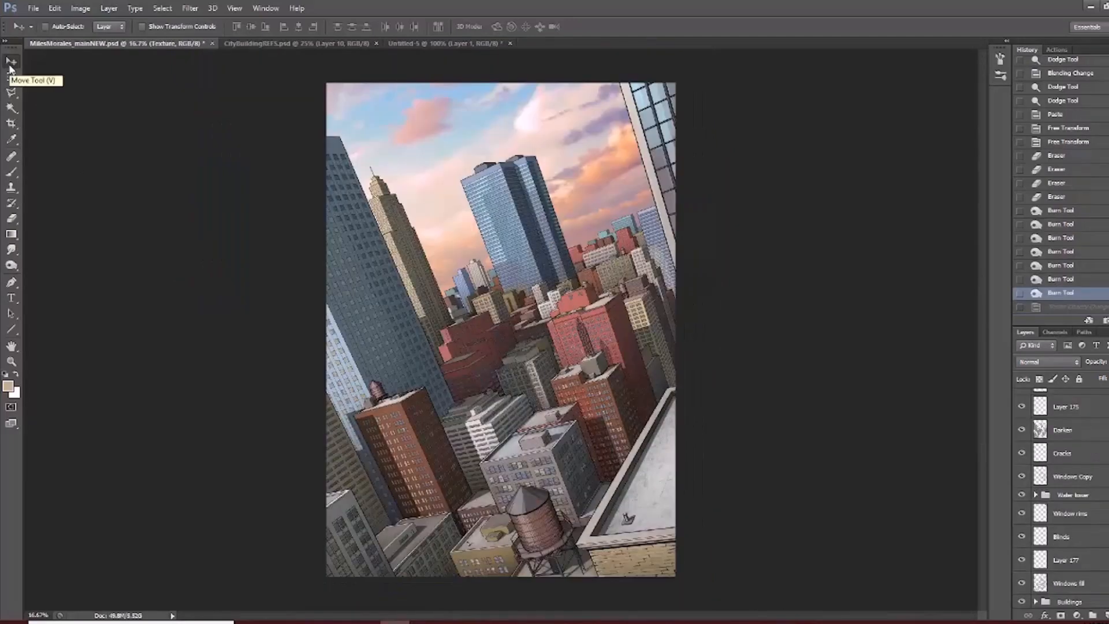
Gather the background layers into a group named BG and merge a duplicate of it above the cloud layer copy.
scroll(1058, 482, up, 3)
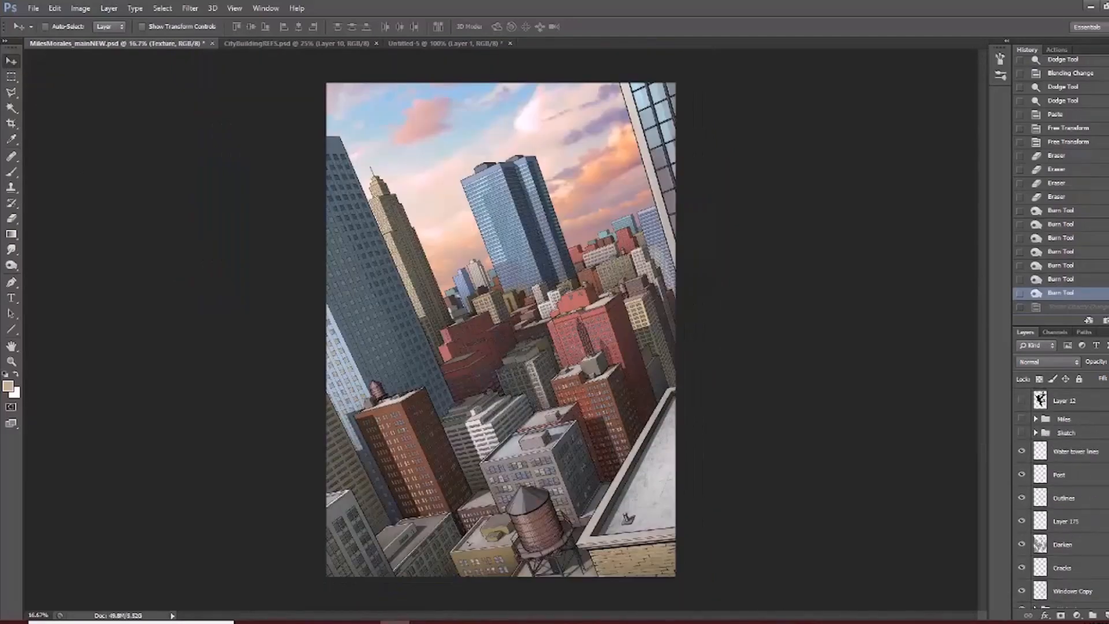
click(1083, 452)
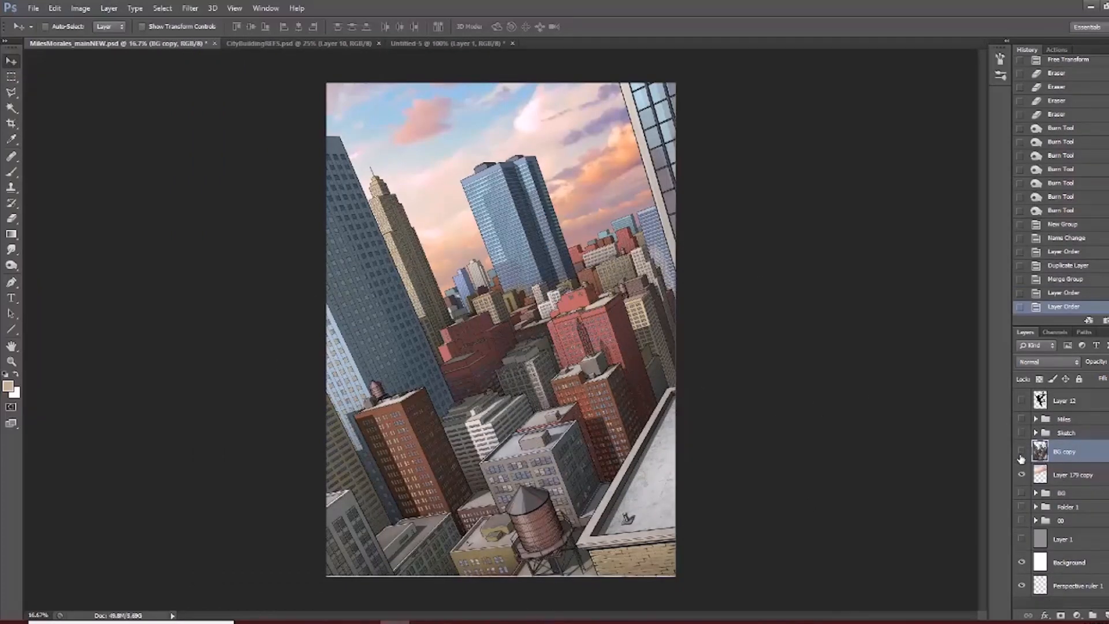
Compare the illustration with the merged BG copy layer and the Layer 179 copy clouds hidden and shown.
click(1021, 452)
click(1022, 451)
click(1022, 451)
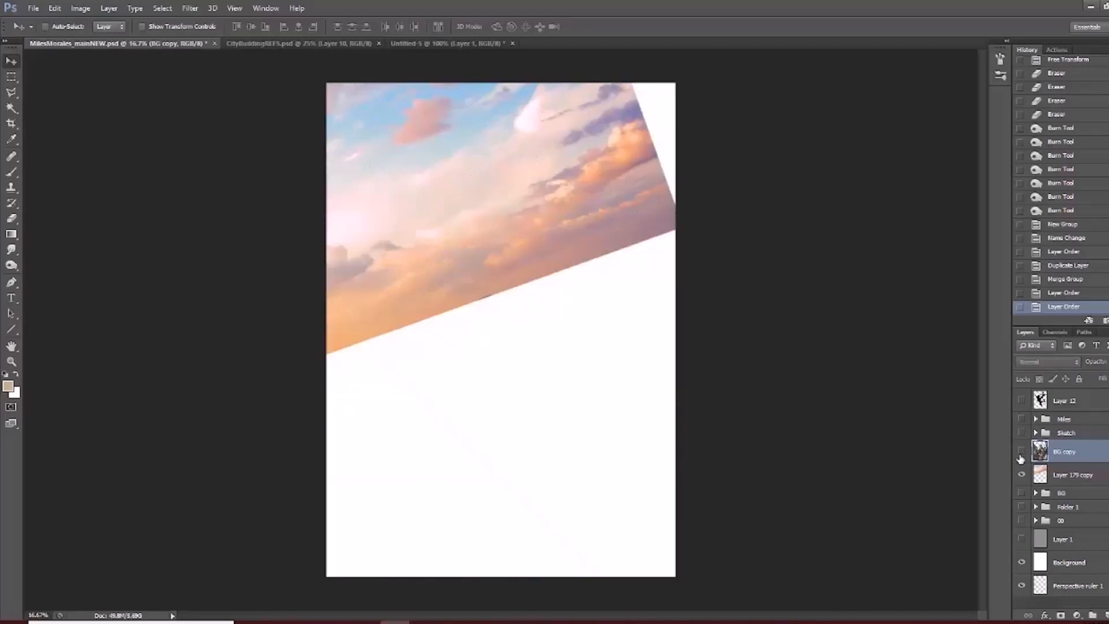
click(1022, 451)
click(1021, 474)
click(1022, 475)
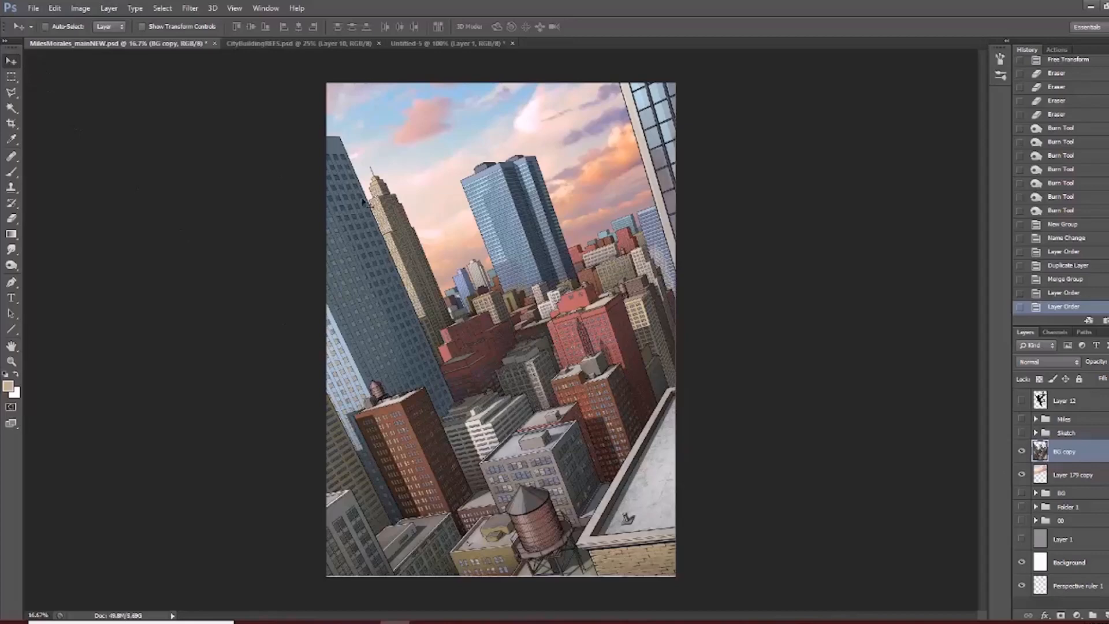
Set the Burn tool's range to Midtones and darken the base of the water tower on the BG copy layer.
ctrl+click(577, 412)
drag(536, 375, 541, 433)
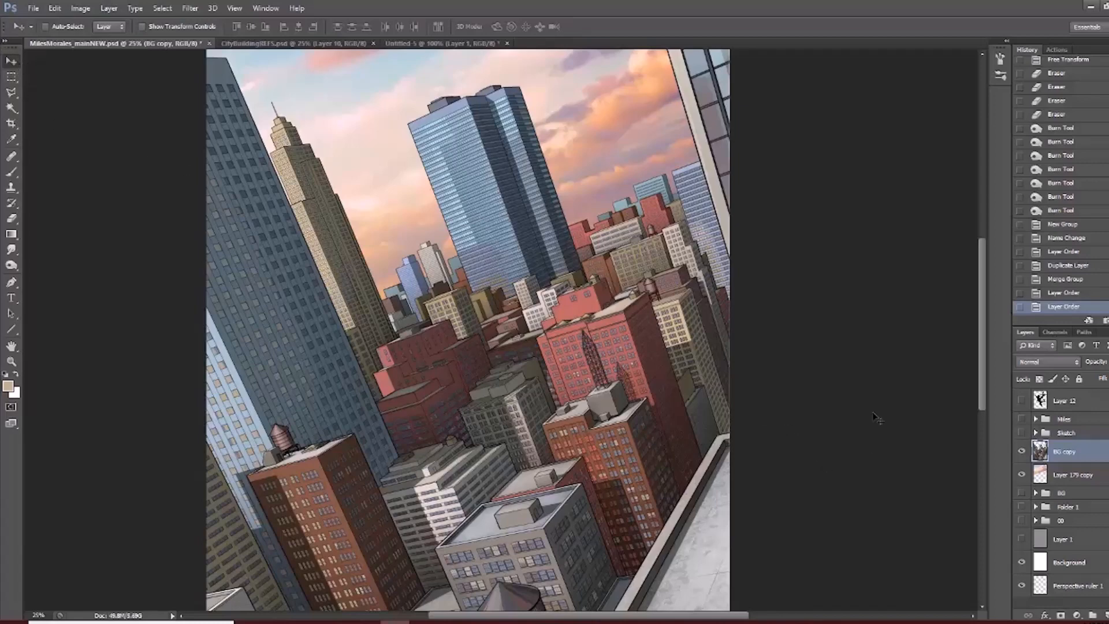
scroll(606, 396, down, 1)
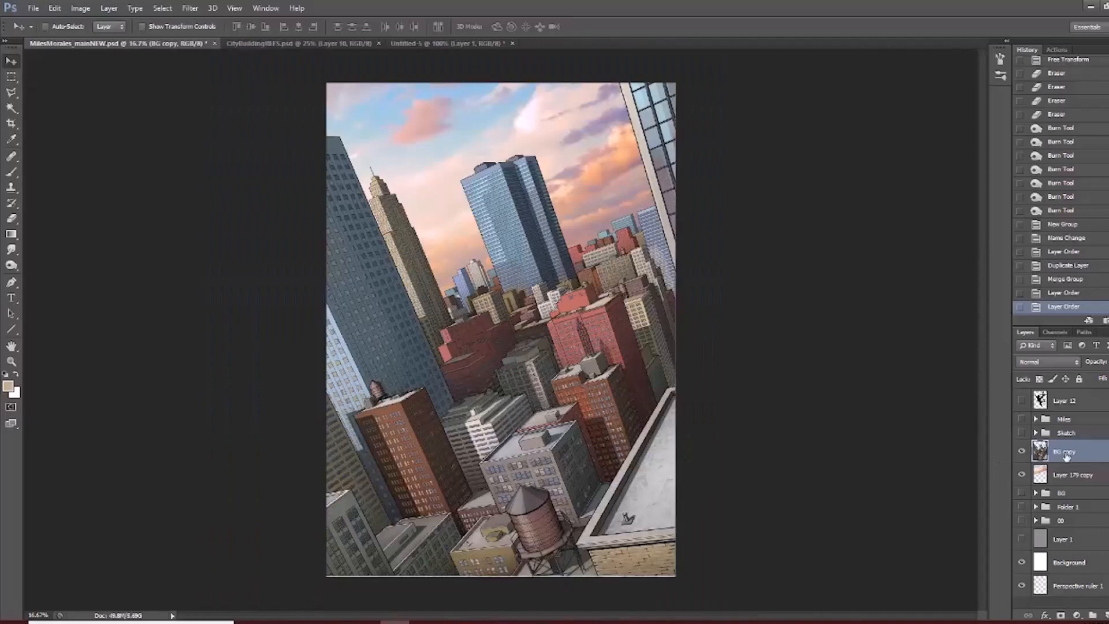
scroll(545, 560, up, 3)
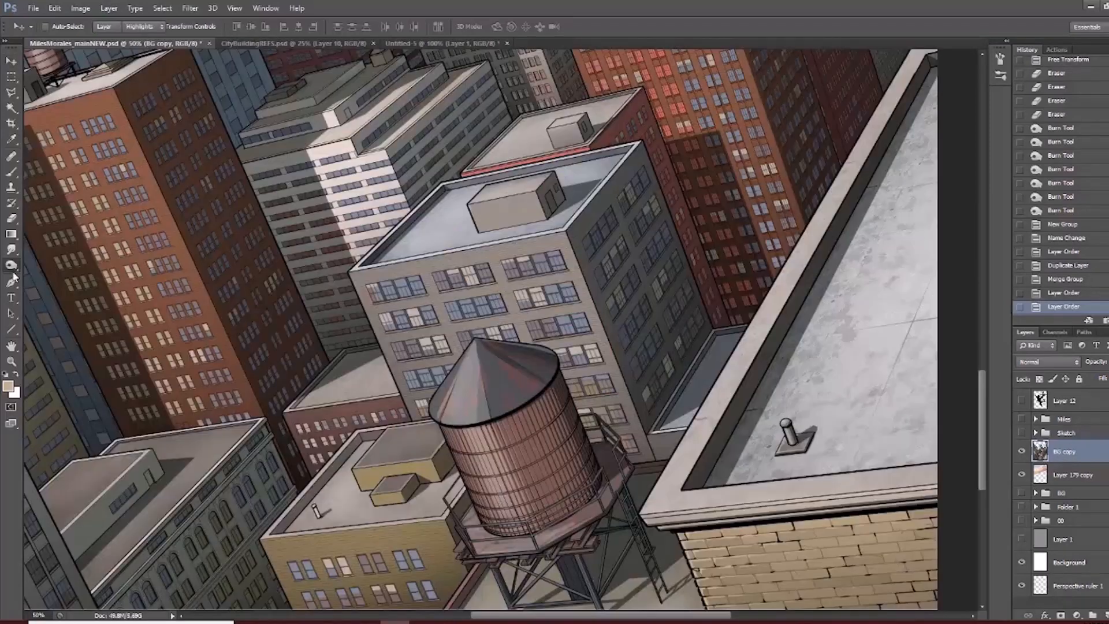
key(o)
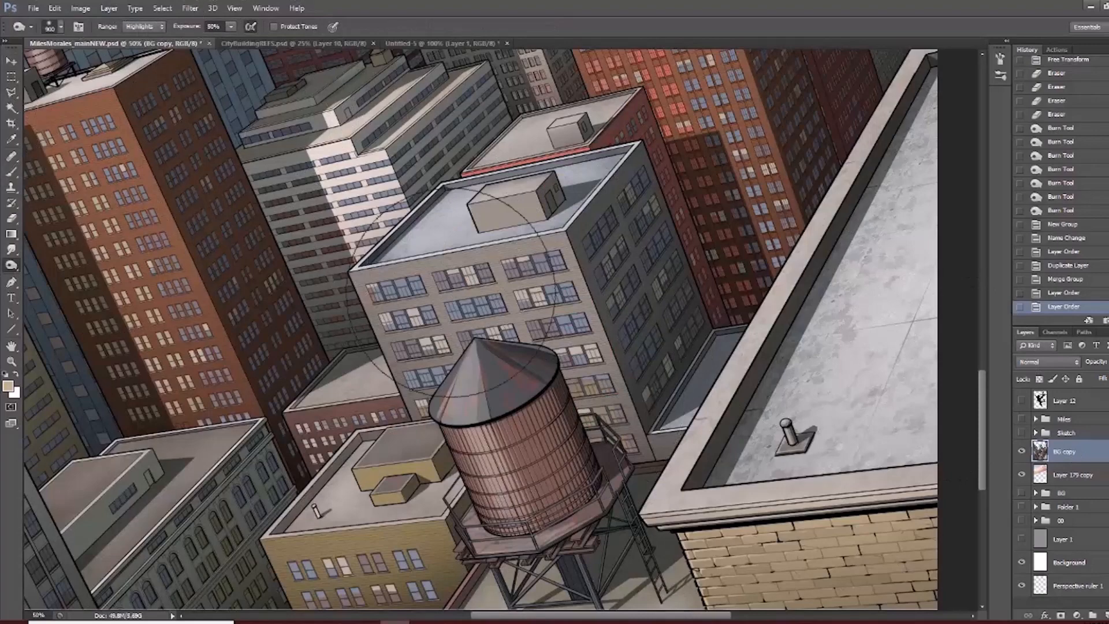
scroll(497, 421, down, 2)
drag(497, 422, 495, 447)
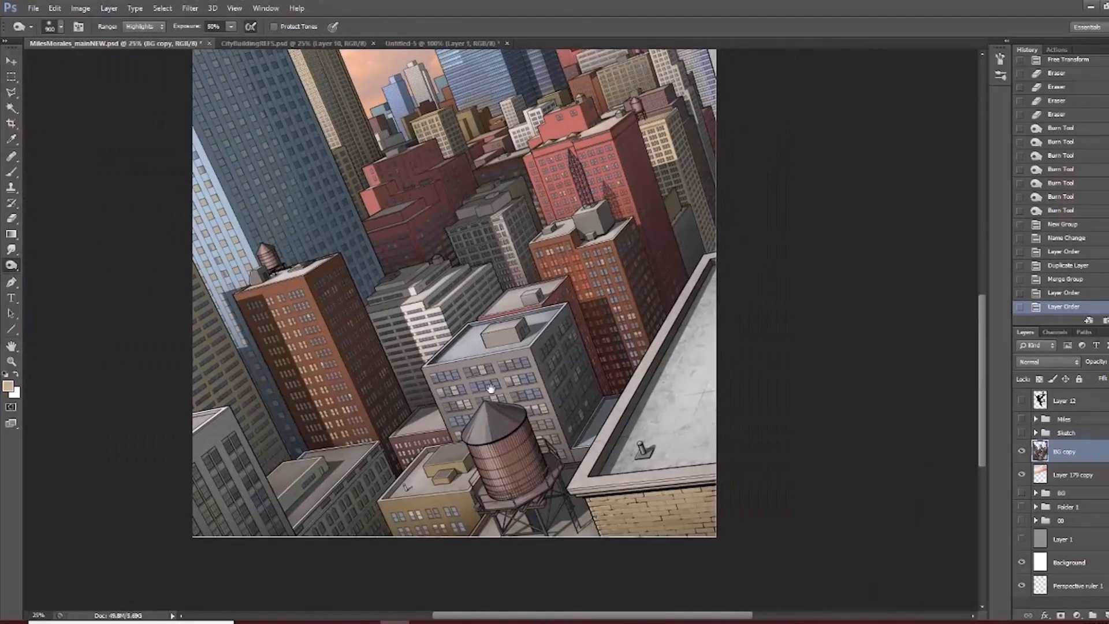
drag(492, 390, 476, 348)
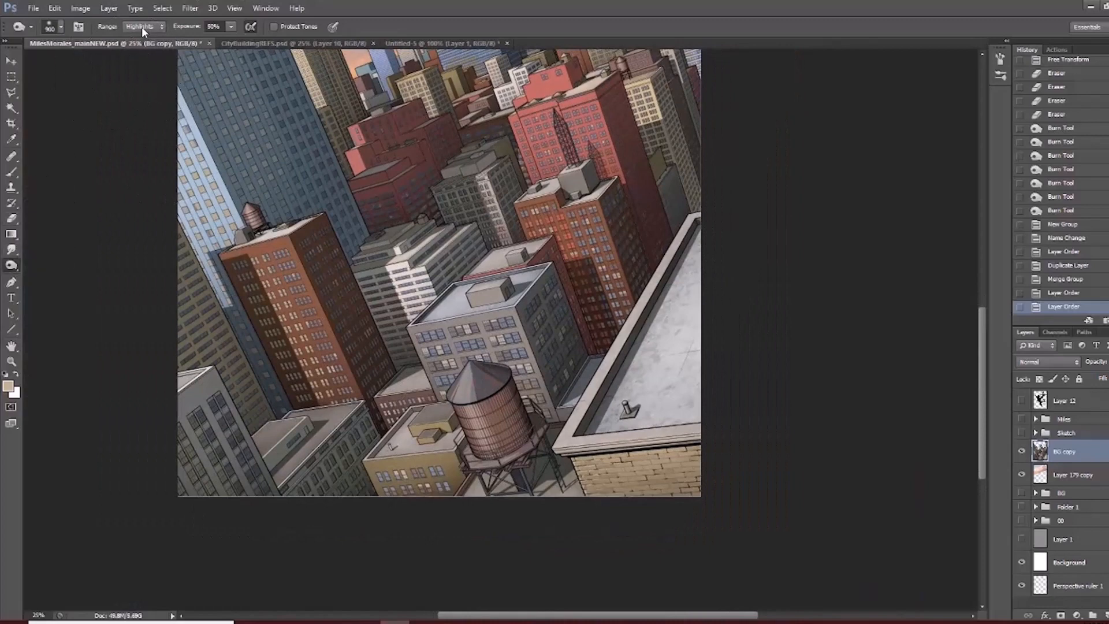
click(140, 50)
click(537, 419)
Burn a stroke from the water tower across to the foreground brick wall, redoing it with a larger brush.
key(bracketleft)
key(bracketleft)
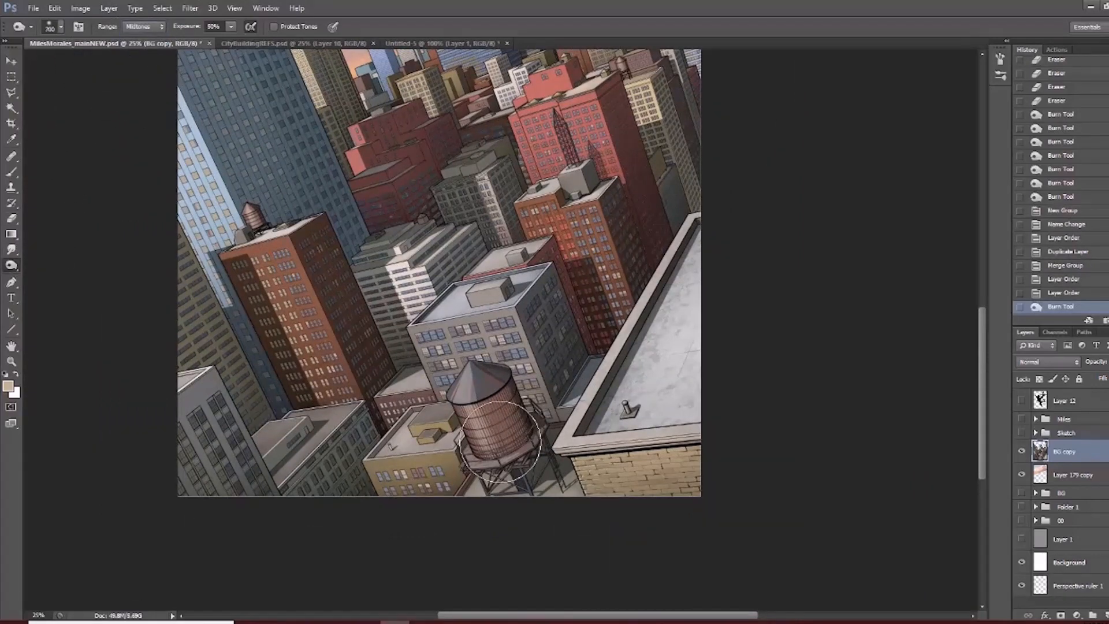
drag(483, 411, 614, 462)
key(bracketright)
key(ctrl+z)
drag(491, 414, 660, 495)
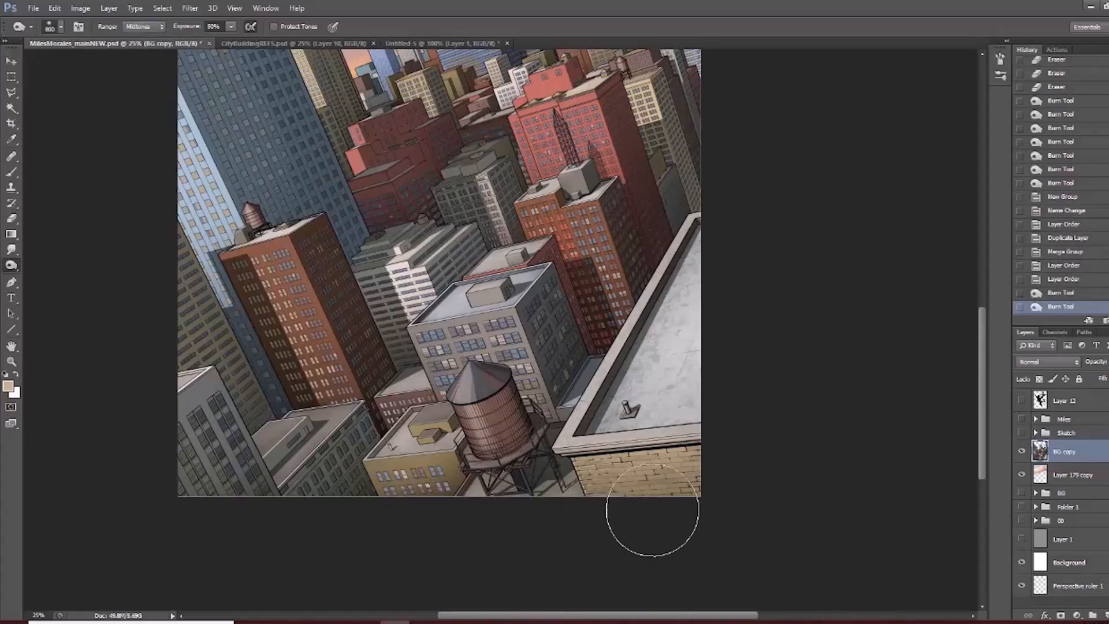
Enlarge the Burn brush to 1400 px and darken the bottom edge of the illustration.
key(bracketright)
key(bracketright)
key(bracketright)
key(bracketright)
key(bracketright)
key(bracketright)
mouse_move(562, 460)
mouse_down()
mouse_move(886, 369)
mouse_move(882, 390)
mouse_up()
key(ctrl+z)
mouse_move(575, 515)
mouse_down()
mouse_move(846, 408)
mouse_move(684, 591)
mouse_move(767, 511)
mouse_up()
ctrl+alt+click(805, 510)
ctrl+click(768, 561)
drag(532, 520, 277, 523)
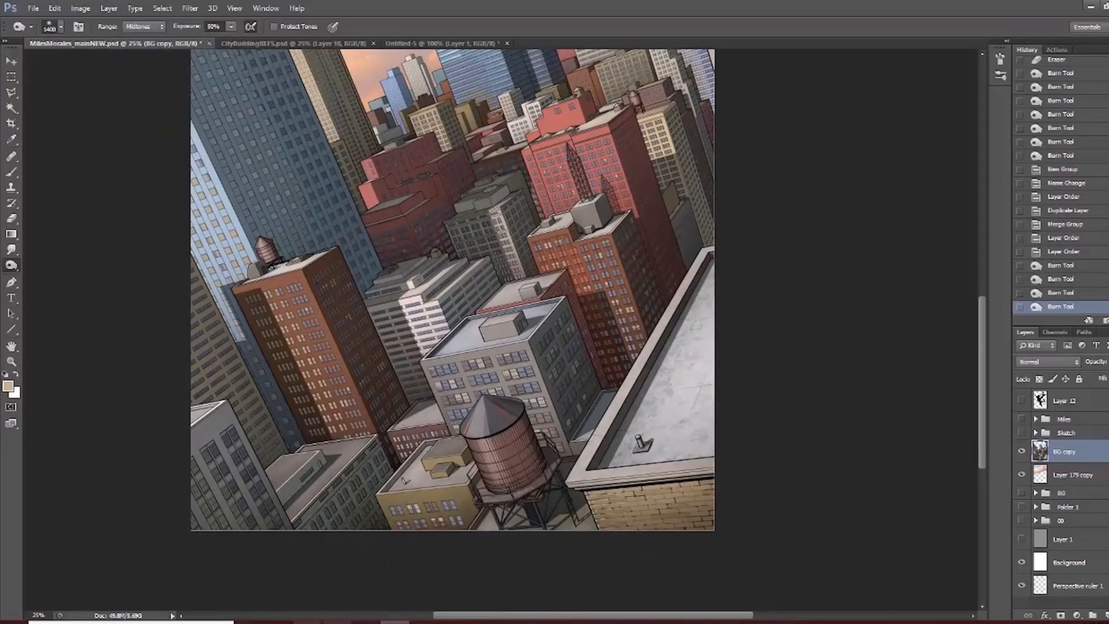
Reduce the Burn brush size and darken the low yellow building beside the water tower.
key(bracketleft)
key(bracketleft)
key(bracketleft)
key(bracketleft)
key(bracketleft)
key(bracketleft)
key(bracketleft)
key(bracketleft)
key(bracketleft)
key(bracketleft)
drag(429, 433, 478, 428)
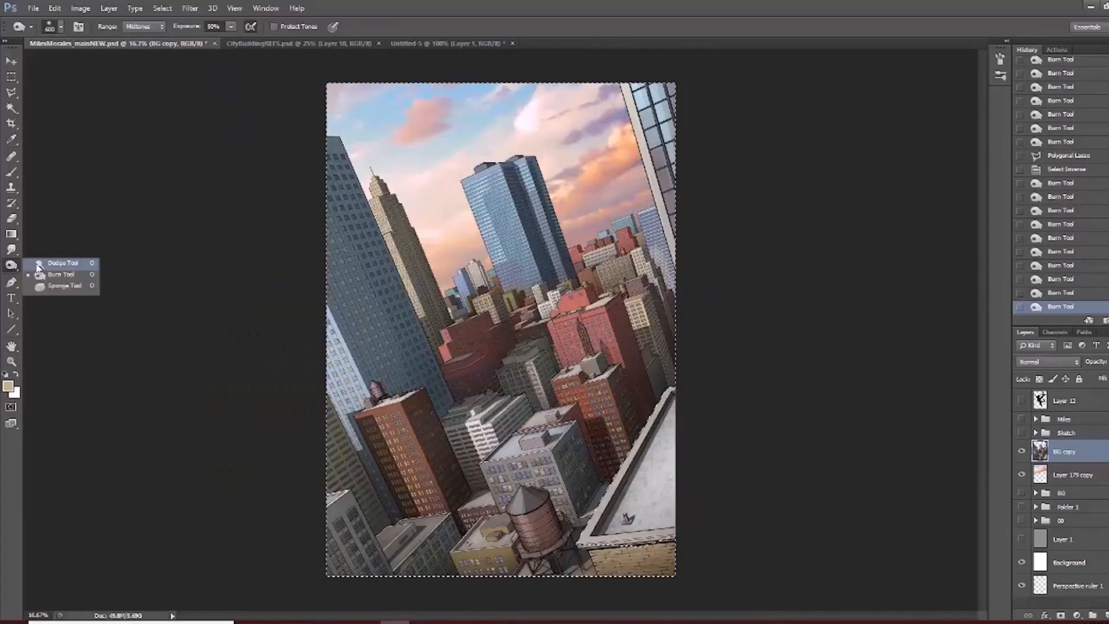
Clear the selection, set the Dodge tool's range to Highlights, and try it on the mid-distance buildings.
key(ctrl+plus)
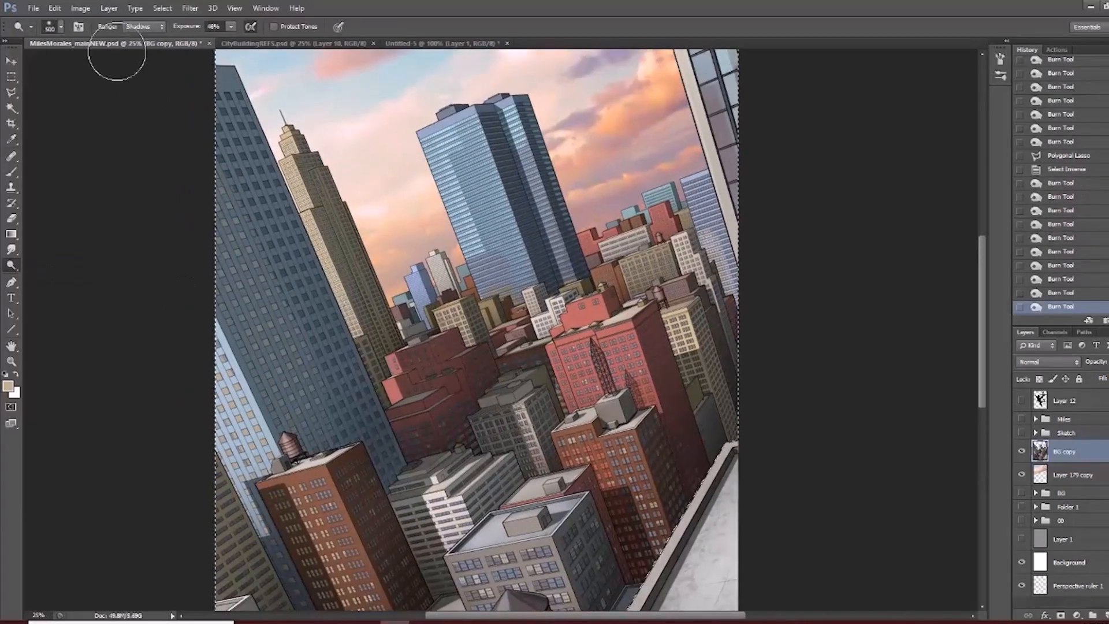
key(ctrl+d)
click(143, 26)
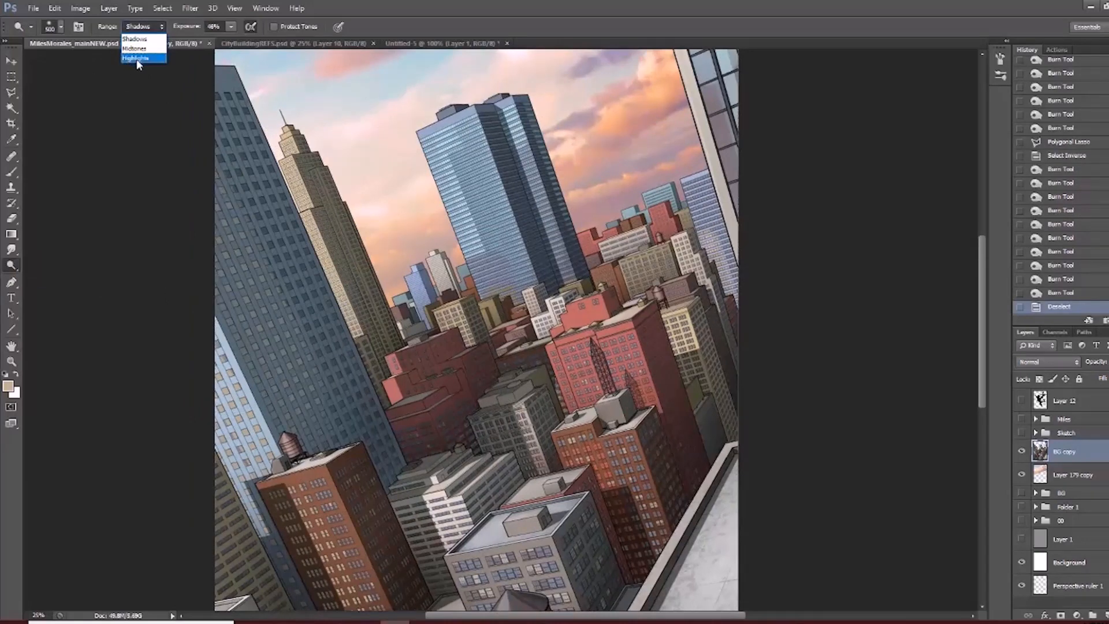
click(137, 59)
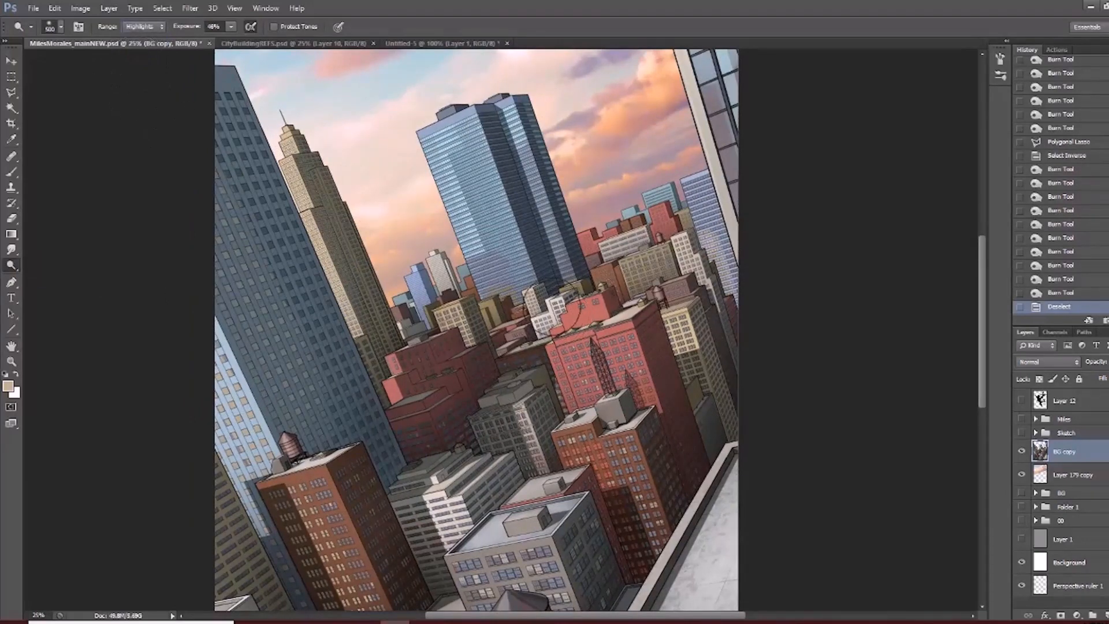
click(508, 314)
key(bracketright)
key(bracketright)
key(bracketright)
key(bracketright)
key(bracketright)
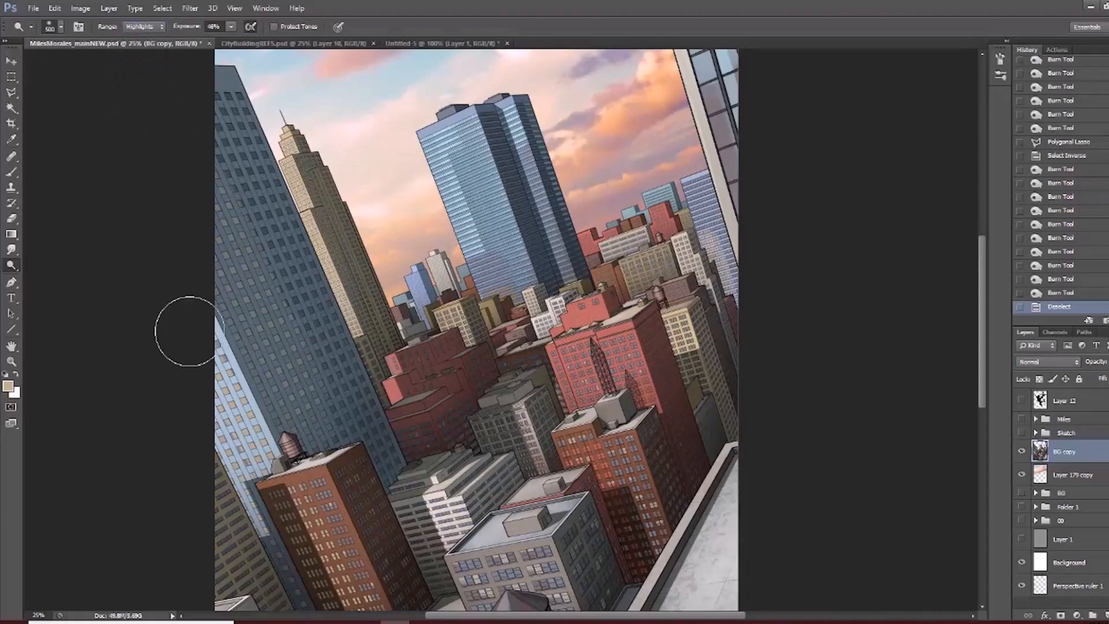
Switch the Dodge range to Midtones and lighten the mid-distance buildings with a 1000 px brush.
click(143, 28)
click(137, 50)
key(bracketright)
key(bracketright)
key(bracketright)
key(bracketright)
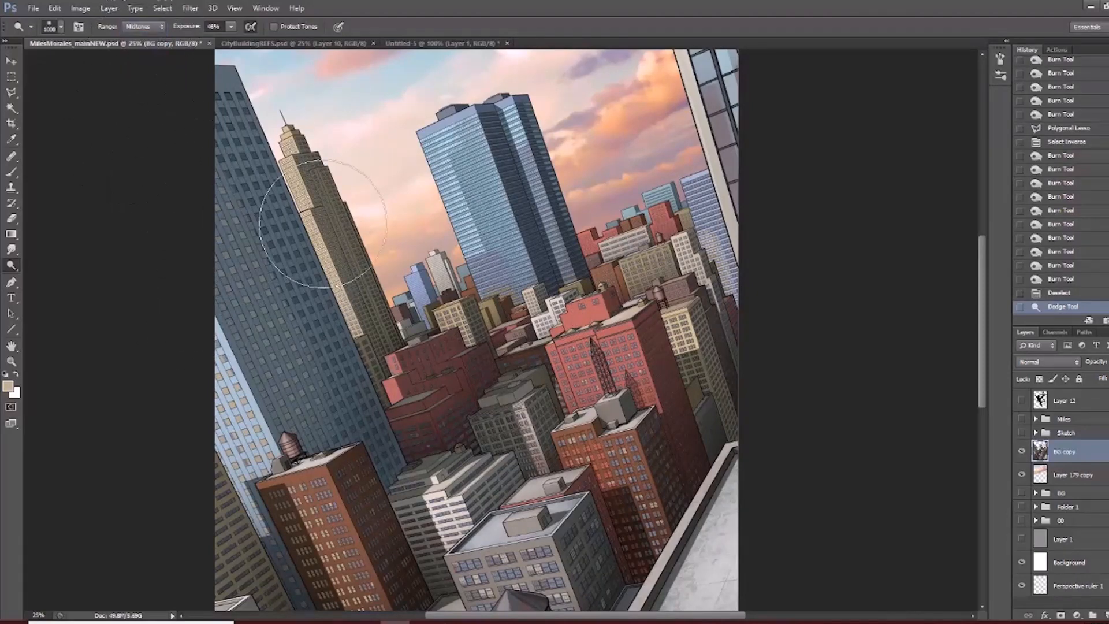
click(534, 305)
Enlarge the Dodge brush until it spans much of the skyline and lighten the distant buildings' midtones.
key(bracketright)
key(bracketright)
key(bracketright)
key(bracketright)
key(bracketright)
key(bracketright)
key(bracketright)
key(bracketright)
key(bracketright)
key(bracketright)
key(bracketright)
key(bracketright)
key(bracketright)
key(bracketright)
key(bracketright)
key(bracketright)
key(bracketright)
key(bracketright)
key(bracketright)
key(bracketright)
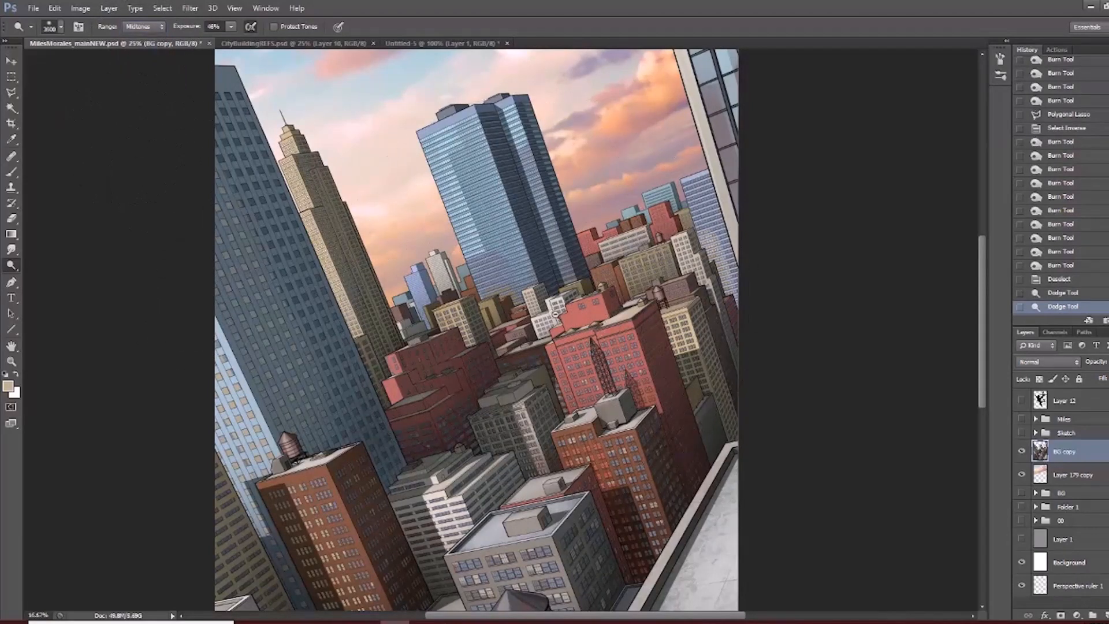
key(ctrl+minus)
click(520, 297)
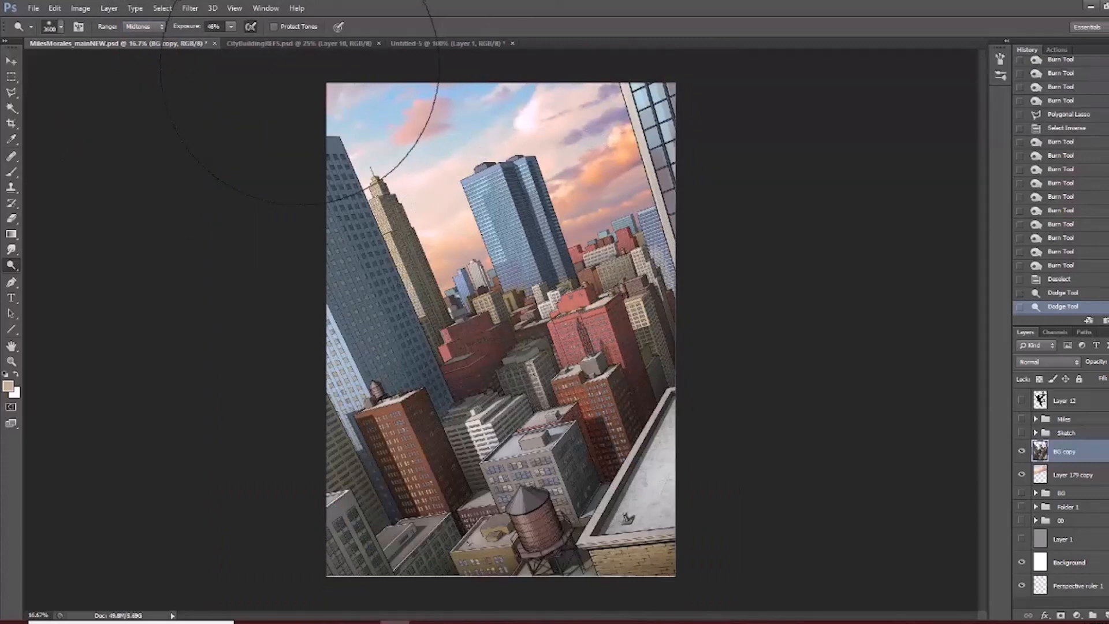
Reduce the Dodge brush to 1100 px, lighten the mid-distance buildings' midtones below the blue skyscraper, and enlarge the brush to 1500 px.
ctrl+click(564, 294)
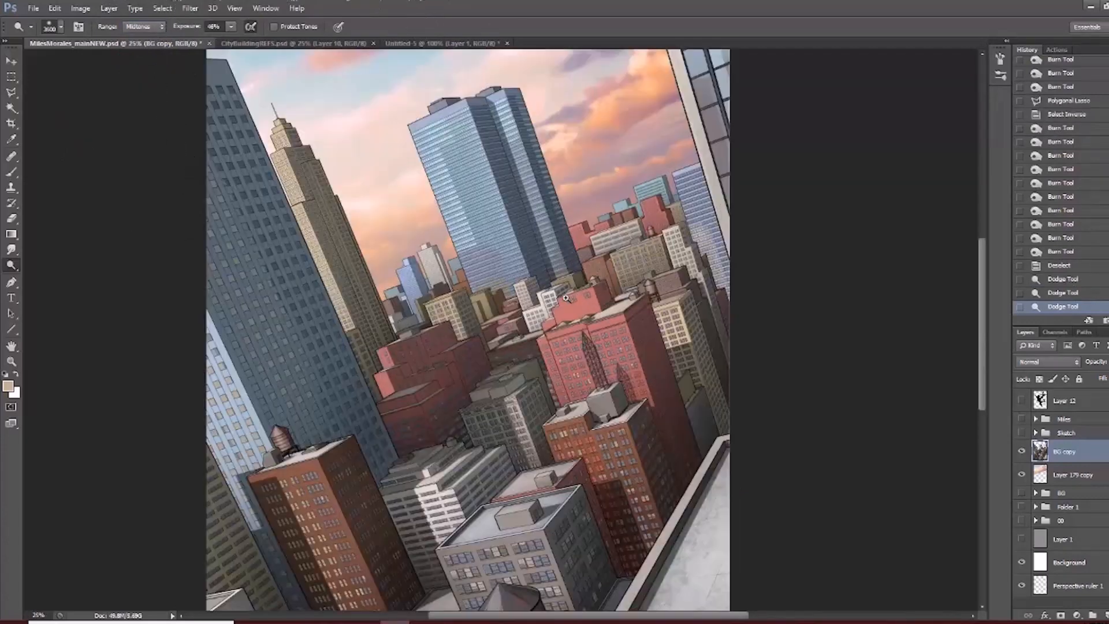
drag(554, 306, 557, 331)
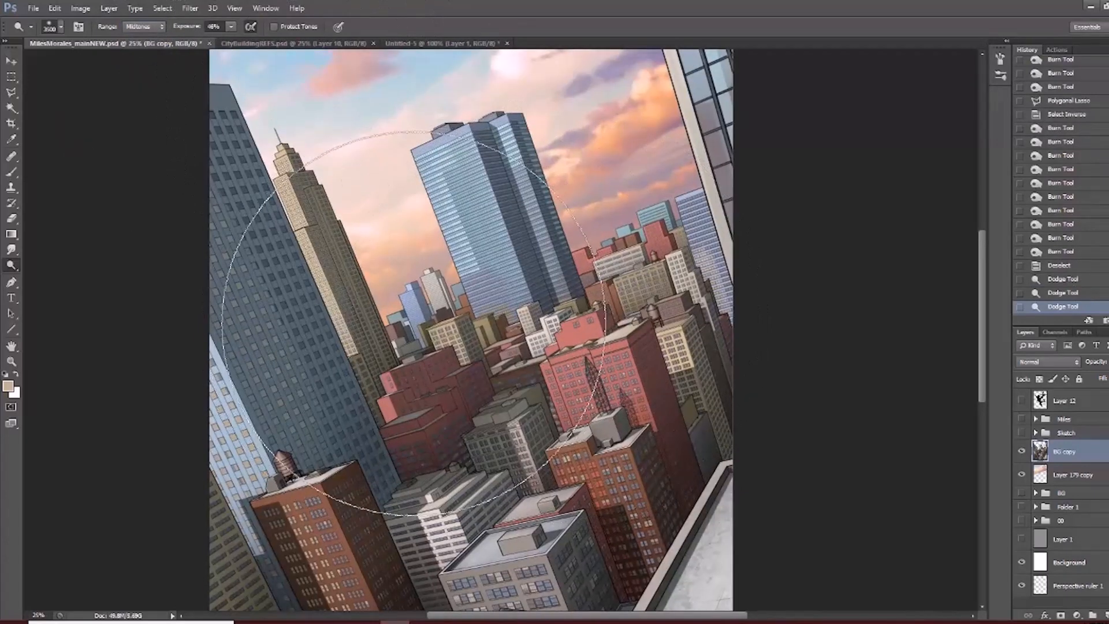
key([)
key([)
key([)
key([)
key([)
key([)
key([)
key([)
click(435, 333)
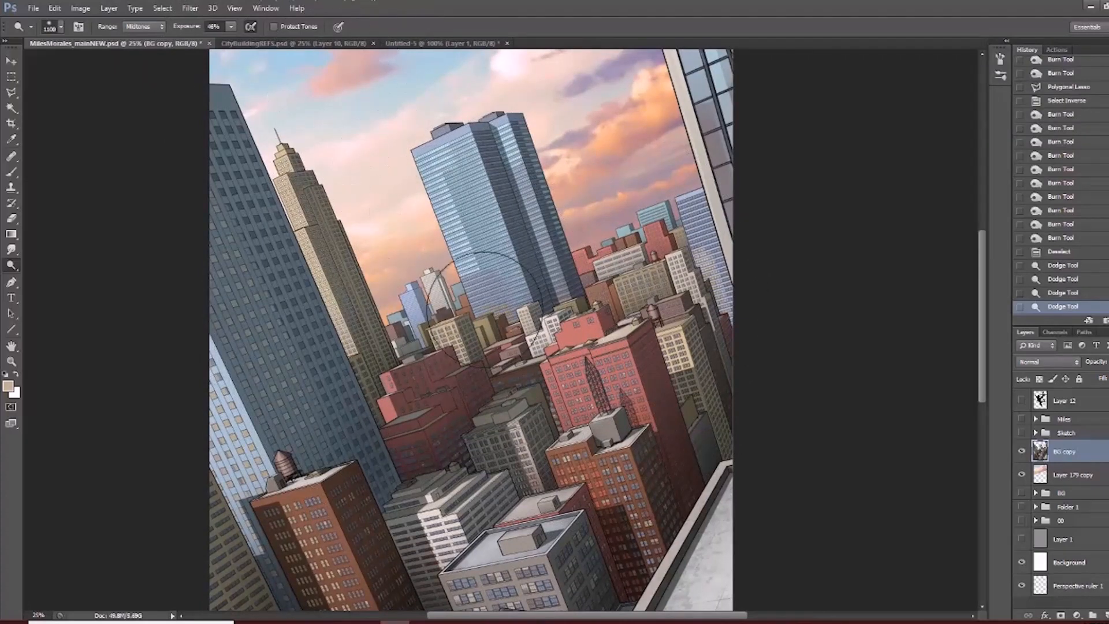
click(449, 341)
key(])
key(])
key(])
key(])
key(])
key(])
key(ctrl+minus)
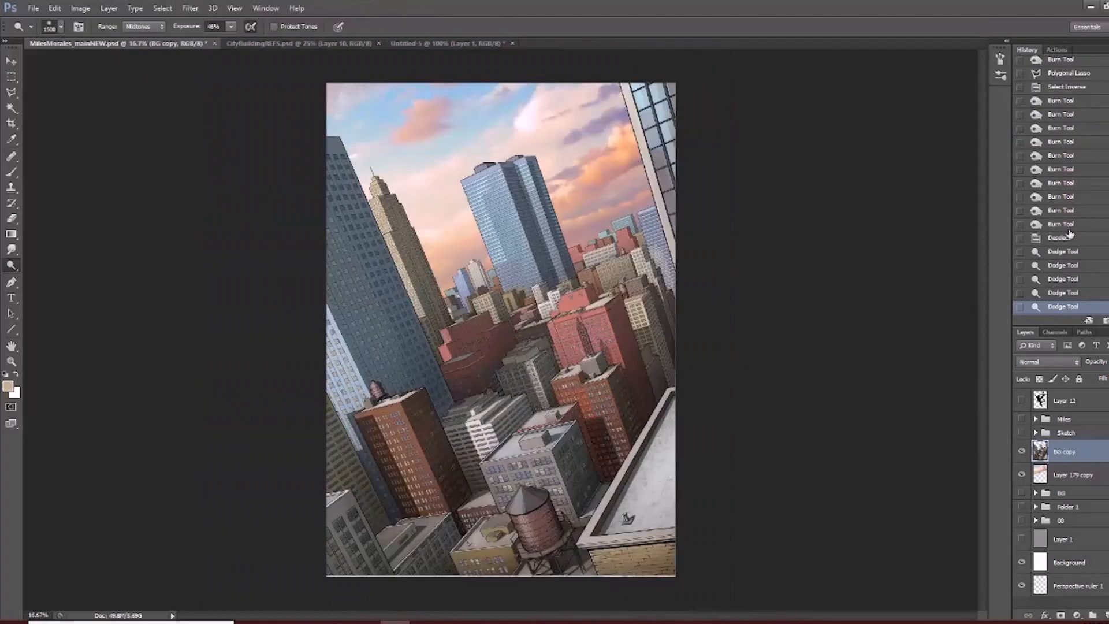
Compare the city before and after the burning and dodging by switching between the last Layer Order history state and the latest state.
scroll(1062, 185, up, 5)
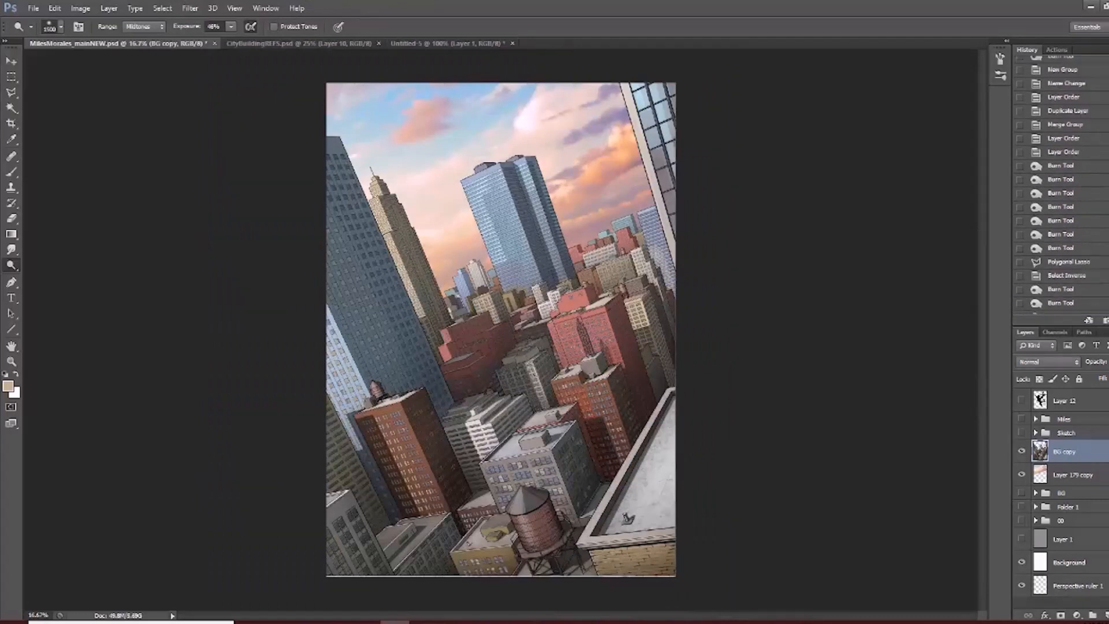
click(1064, 154)
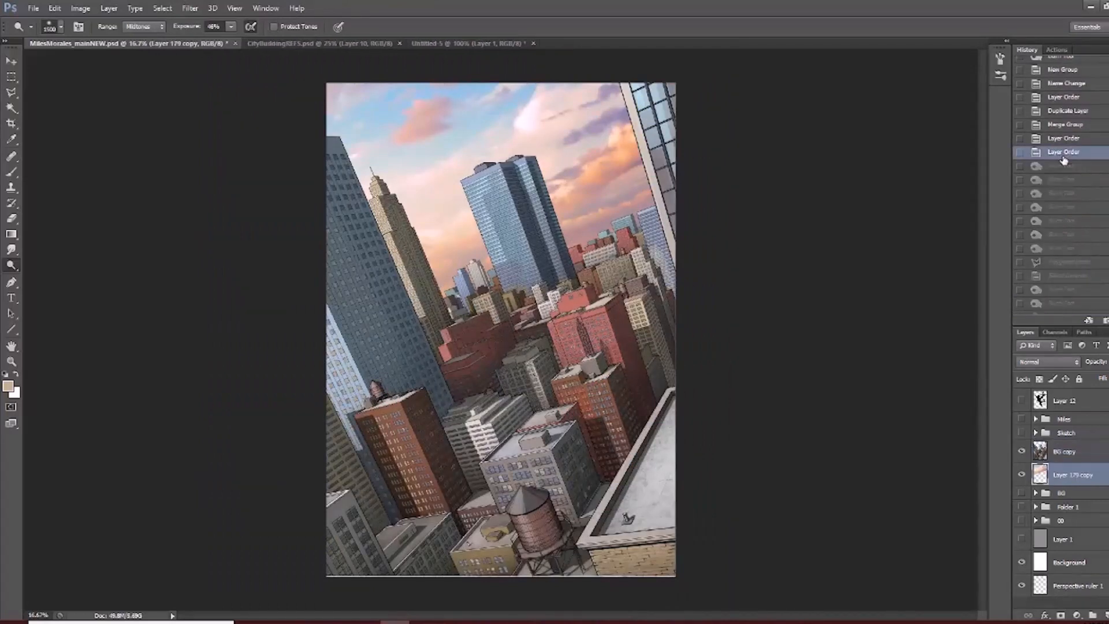
key(ctrl+z)
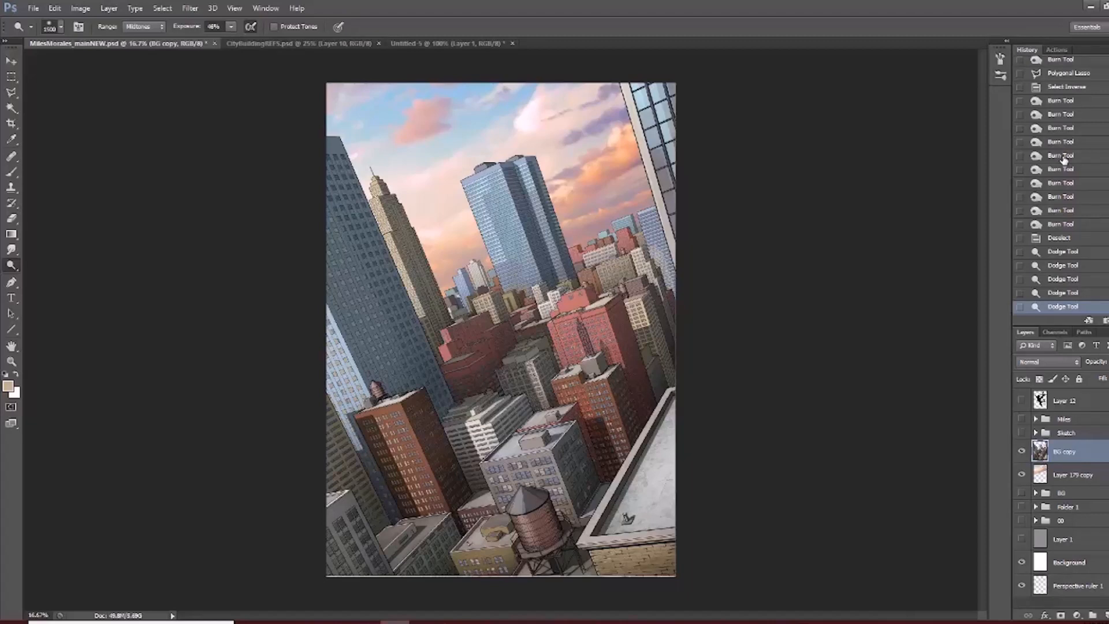
key(ctrl+z)
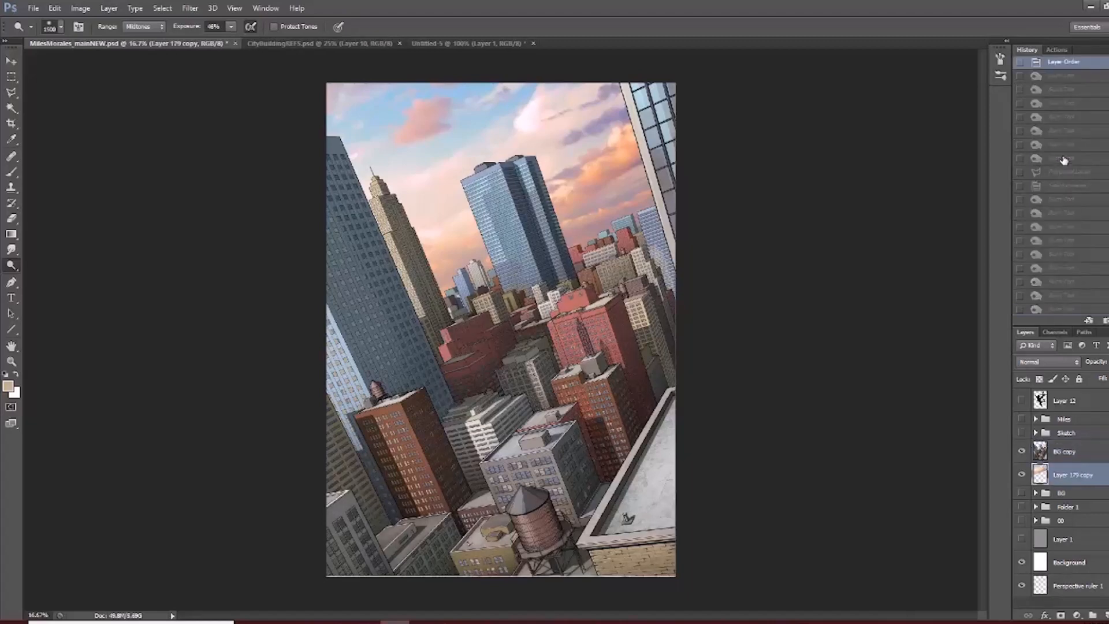
key(ctrl+shift+z)
key(ctrl+shift+z)
key(ctrl+shift+z)
key(ctrl+shift+z)
key(ctrl+shift+z)
key(ctrl+shift+z)
key(ctrl+shift+z)
key(ctrl+shift+z)
key(ctrl+shift+z)
key(ctrl+shift+z)
key(ctrl+shift+z)
key(ctrl+shift+z)
key(ctrl+shift+z)
key(ctrl+shift+z)
key(ctrl+shift+z)
key(ctrl+shift+z)
key(ctrl+shift+z)
key(ctrl+shift+z)
key(ctrl+shift+z)
key(ctrl+shift+z)
key(ctrl+alt+z)
key(ctrl+alt+z)
key(ctrl+alt+z)
key(ctrl+alt+z)
key(ctrl+alt+z)
key(ctrl+alt+z)
key(ctrl+alt+z)
key(ctrl+alt+z)
key(ctrl+alt+z)
key(ctrl+alt+z)
key(ctrl+alt+z)
key(ctrl+alt+z)
key(ctrl+alt+z)
key(ctrl+alt+z)
key(ctrl+alt+z)
key(ctrl+alt+z)
key(ctrl+alt+z)
key(ctrl+alt+z)
key(ctrl+alt+z)
key(ctrl+alt+z)
key(ctrl+shift+z)
key(ctrl+shift+z)
key(ctrl+shift+z)
key(ctrl+shift+z)
key(ctrl+shift+z)
key(ctrl+shift+z)
key(ctrl+shift+z)
key(ctrl+shift+z)
key(ctrl+shift+z)
key(ctrl+shift+z)
key(ctrl+shift+z)
key(ctrl+shift+z)
key(ctrl+shift+z)
key(ctrl+shift+z)
key(ctrl+shift+z)
key(ctrl+shift+z)
key(ctrl+shift+z)
key(ctrl+shift+z)
key(ctrl+shift+z)
key(ctrl+shift+z)
Load the BG copy layer's outline as a selection and create a new layer above it.
key(v)
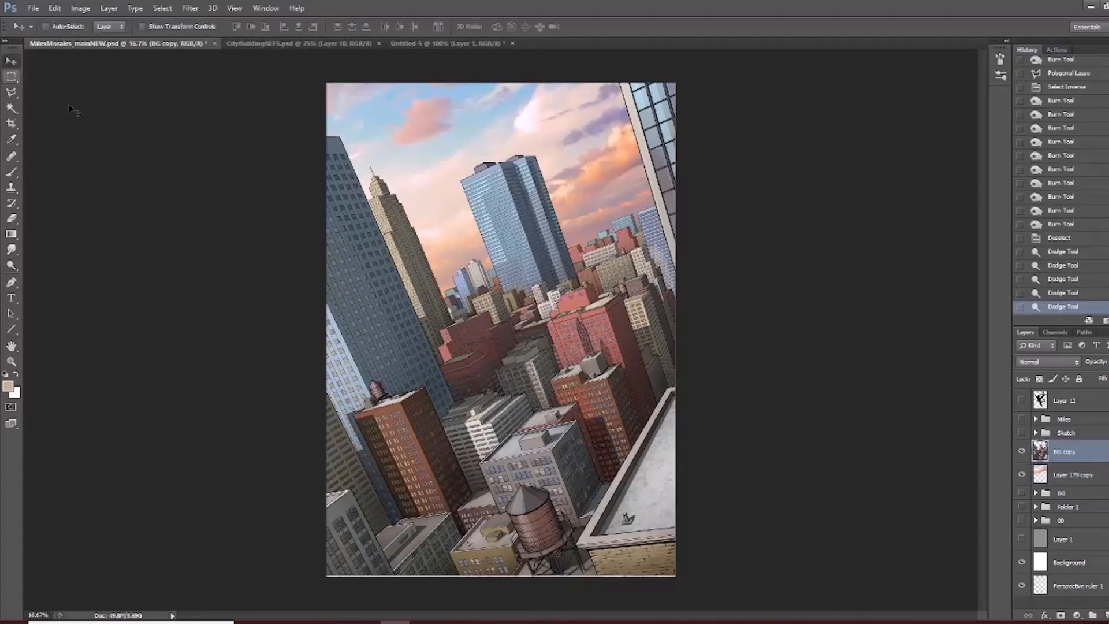
scroll(540, 396, up, 1)
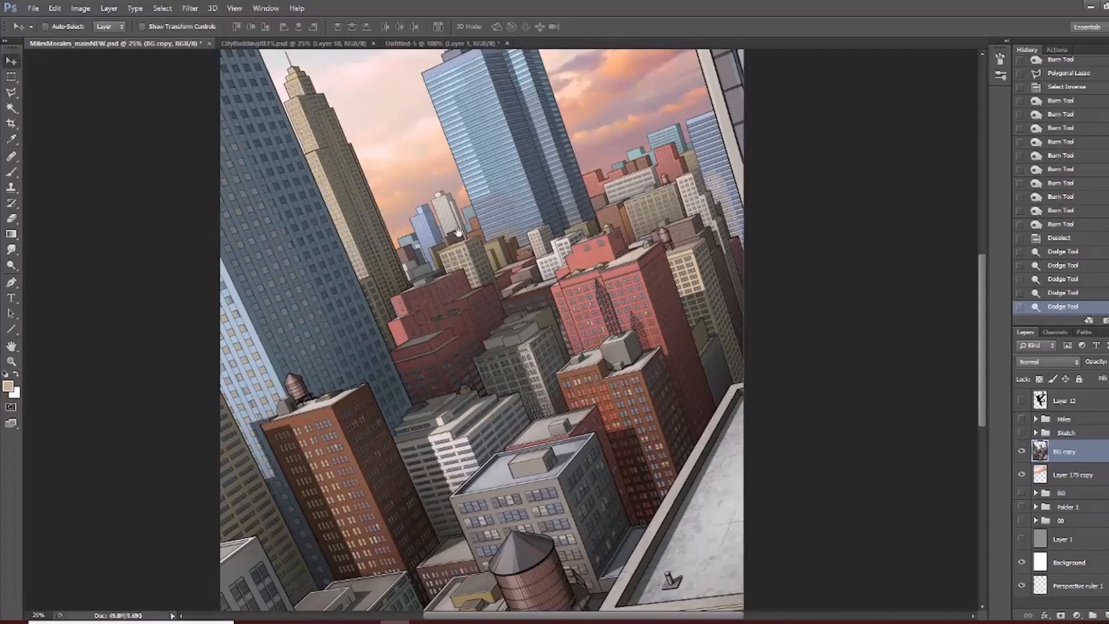
drag(458, 232, 485, 333)
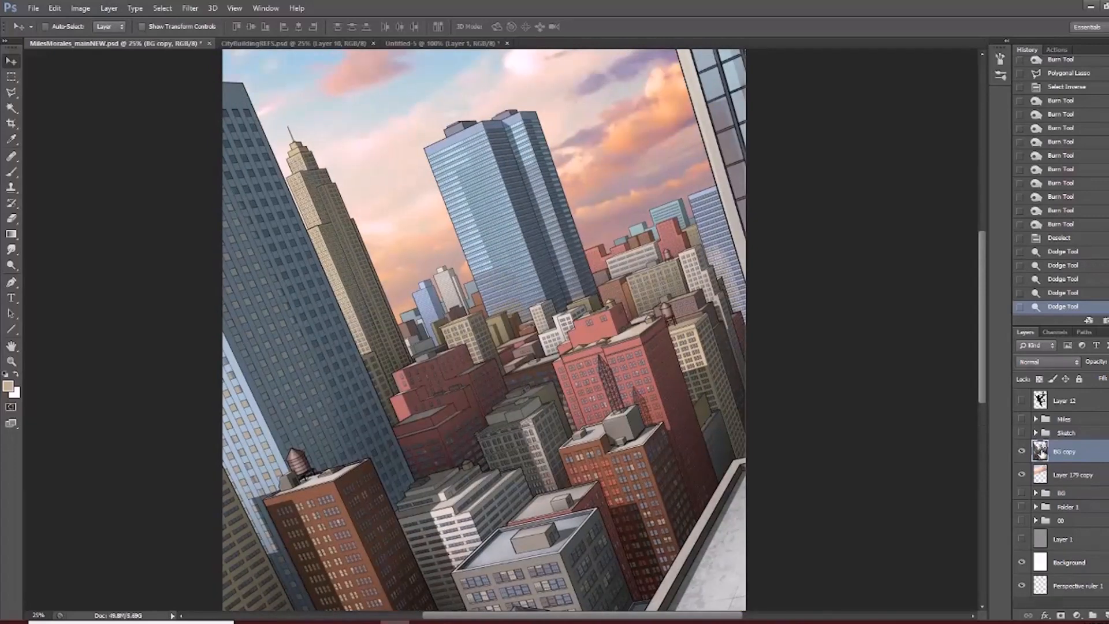
ctrl+click(1040, 453)
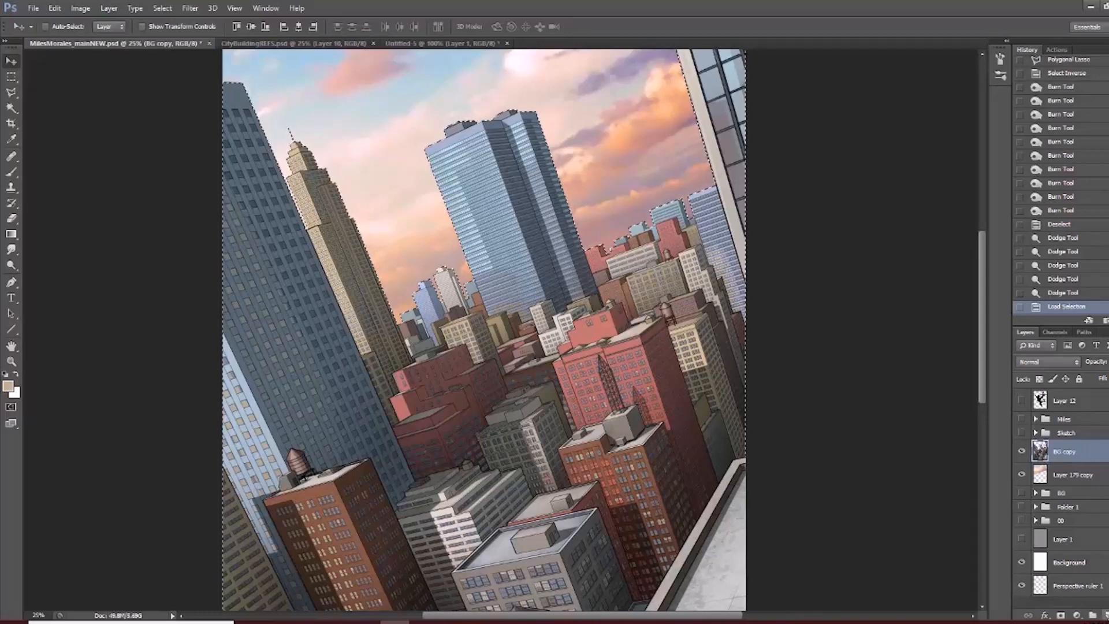
click(1105, 614)
Choose the soft round brush with 0% hardness and enlarge it to 1500 px.
key(b)
mouse_move(563, 324)
mouse_down()
mouse_move(554, 424)
mouse_move(552, 413)
mouse_up()
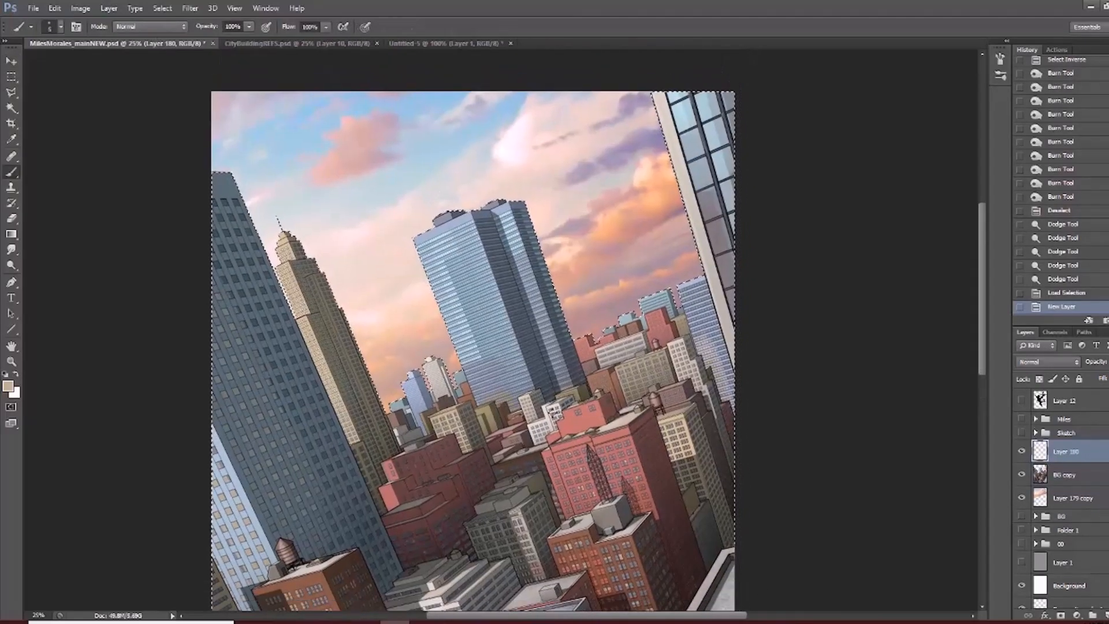
click(60, 27)
click(79, 142)
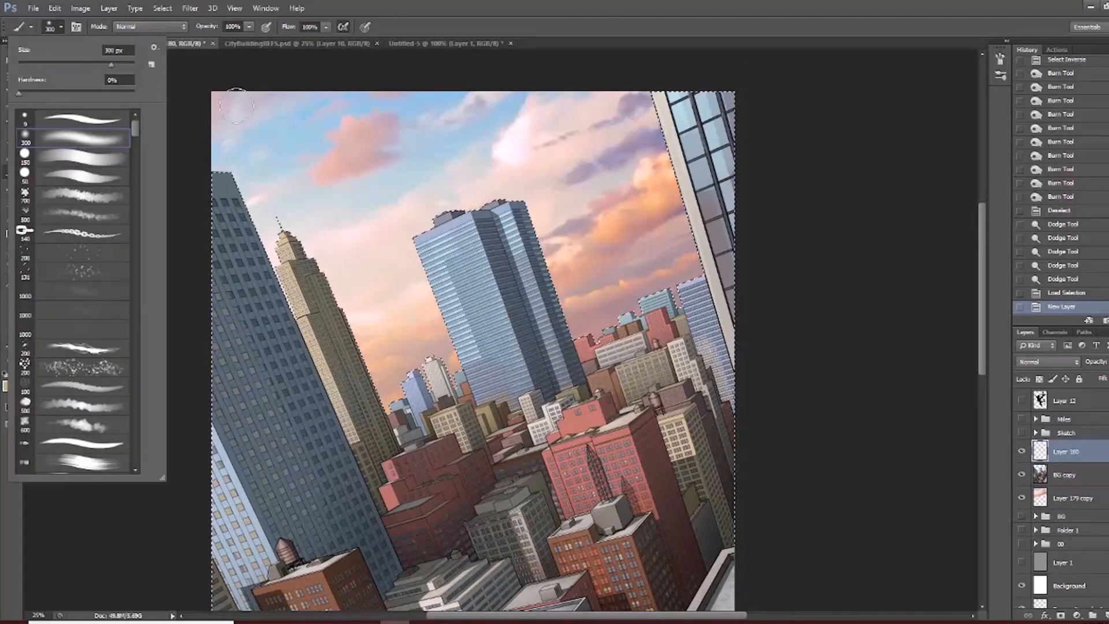
double_click(477, 16)
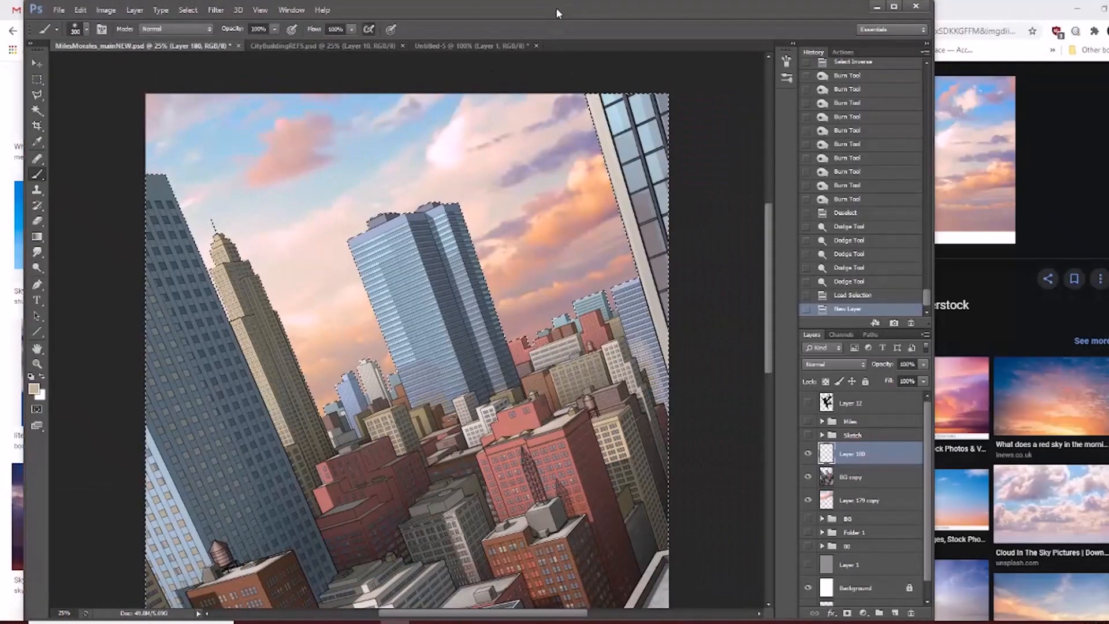
double_click(556, 9)
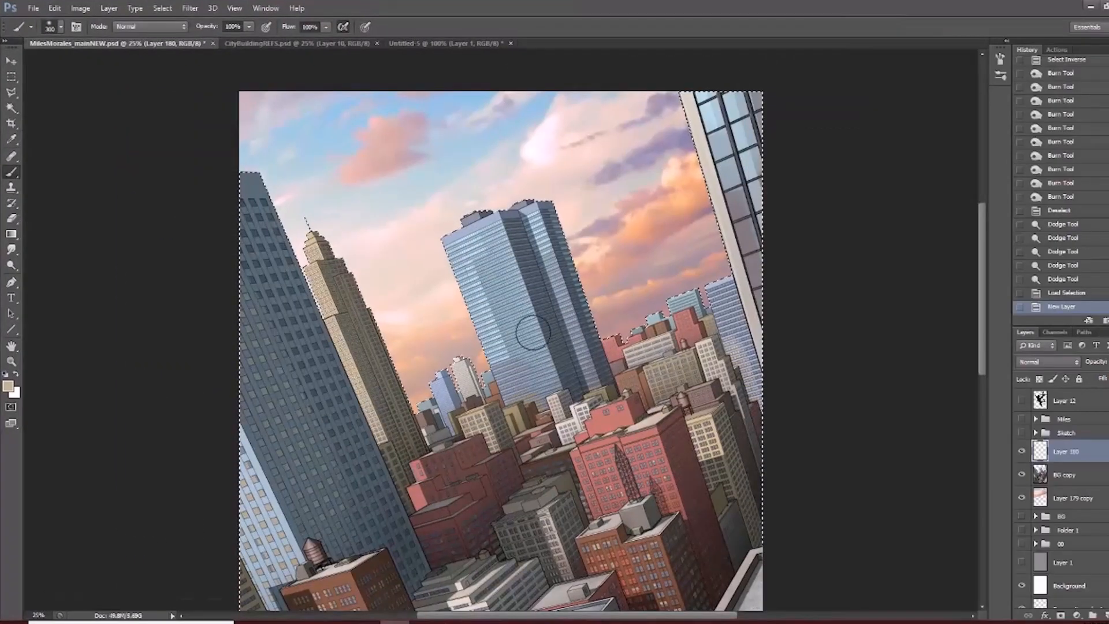
key(bracketright)
key(bracketright)
key(bracketright)
key(bracketright)
key(bracketright)
key(bracketright)
key(bracketright)
key(bracketright)
key(bracketright)
key(bracketright)
key(bracketright)
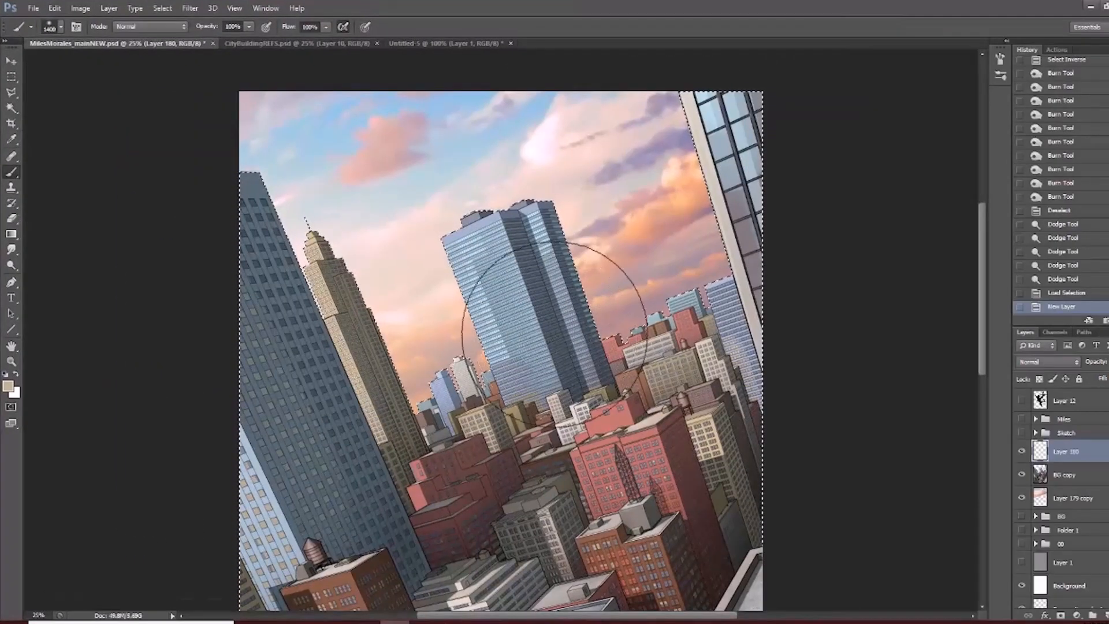
key(bracketright)
key(bracketright)
key(bracketright)
key(bracketright)
key(bracketright)
key(bracketright)
key(bracketright)
key(bracketright)
key(bracketright)
key(bracketright)
key(bracketright)
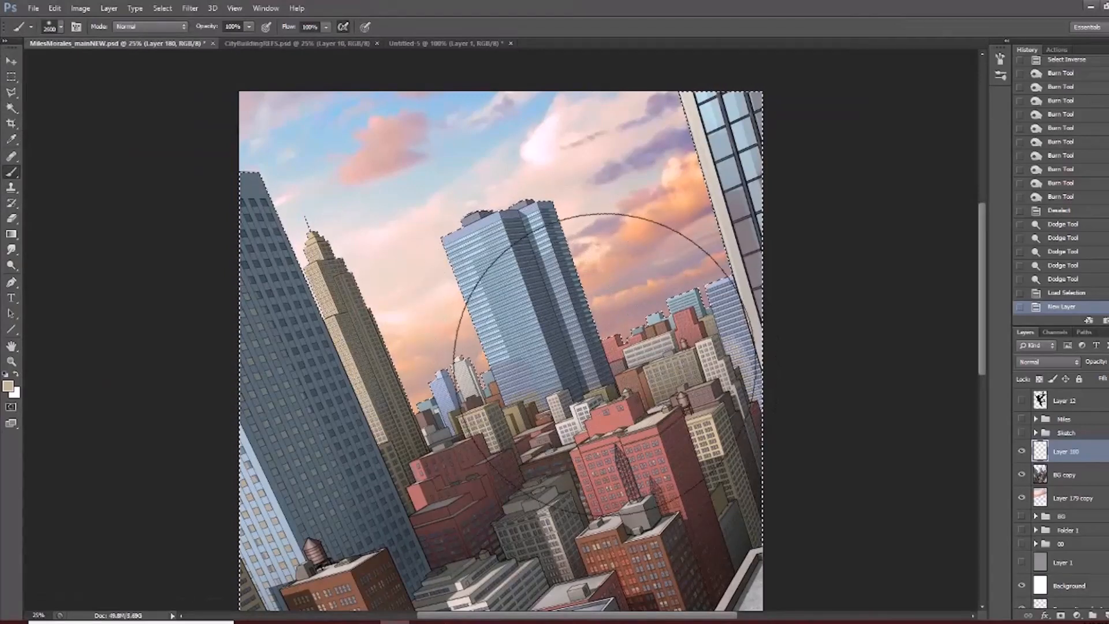
key(bracketleft)
key(bracketleft)
key(bracketleft)
key(bracketleft)
key(bracketleft)
key(bracketleft)
key(bracketleft)
key(bracketleft)
key(bracketleft)
key(bracketleft)
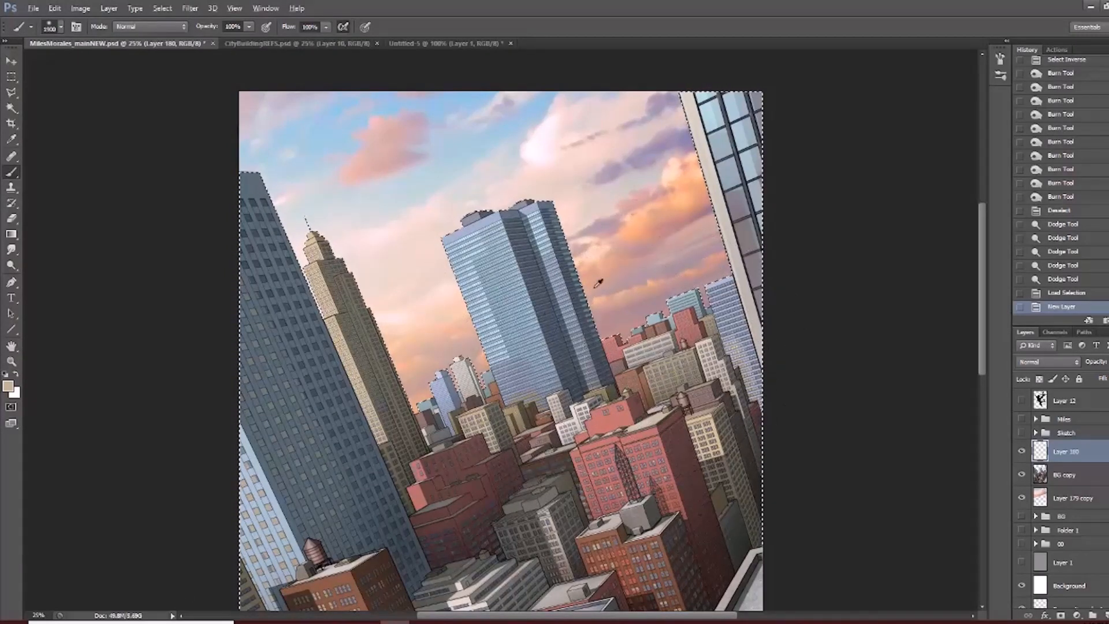
Sample the purple of the clouds and adjust the foreground colour to hue 240, saturation 32%, brightness 65%.
alt+click(635, 152)
key(ctrl+h)
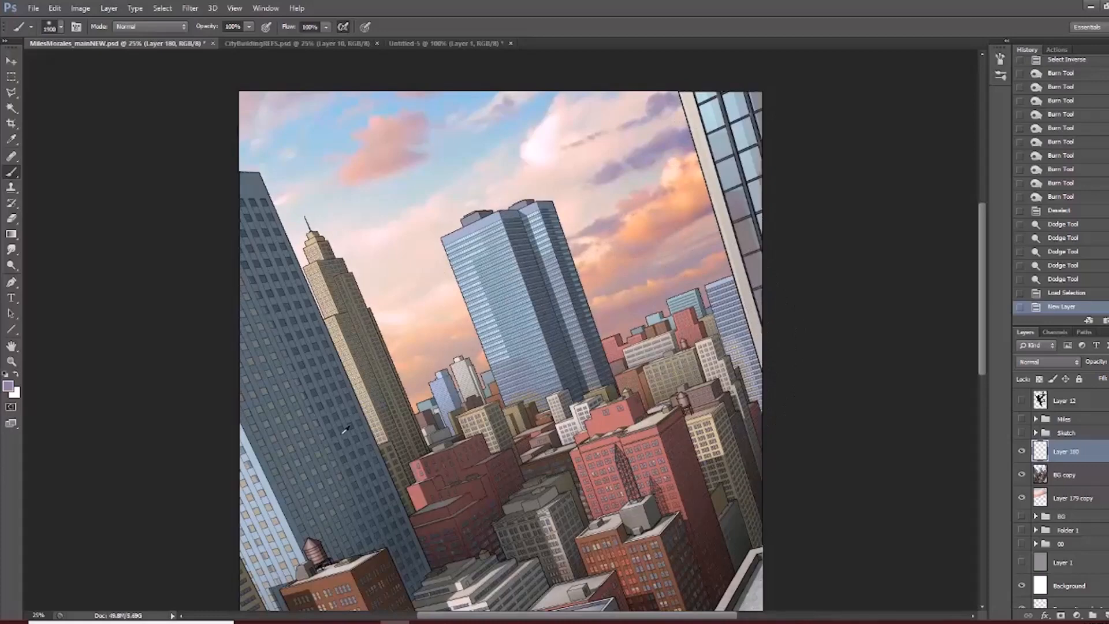
key(ctrl+shift+d)
click(8, 386)
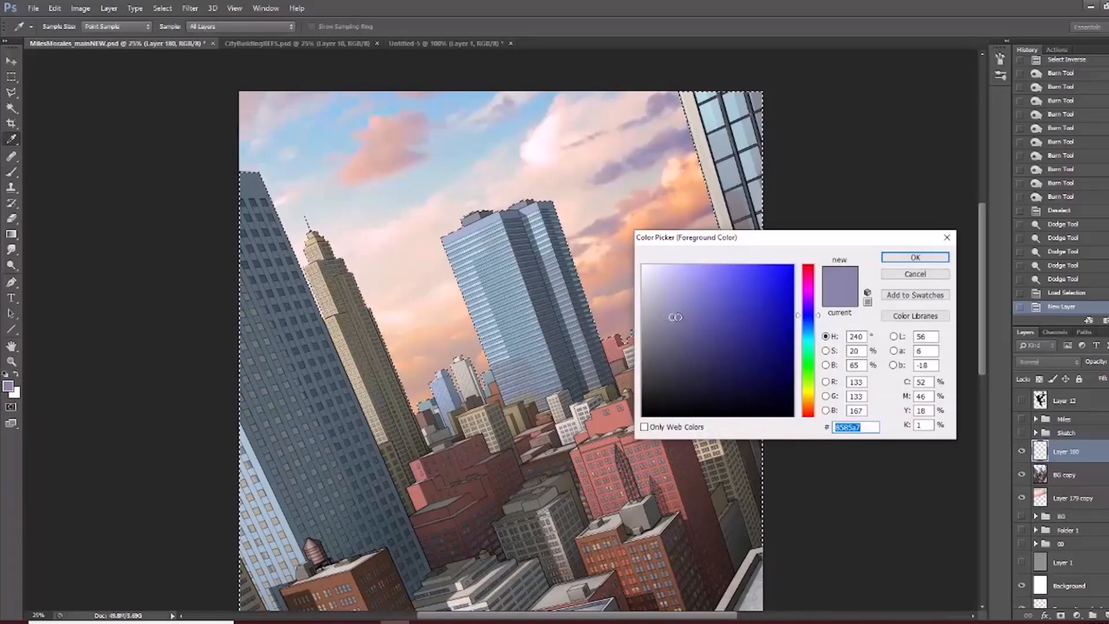
click(696, 319)
drag(695, 318, 690, 316)
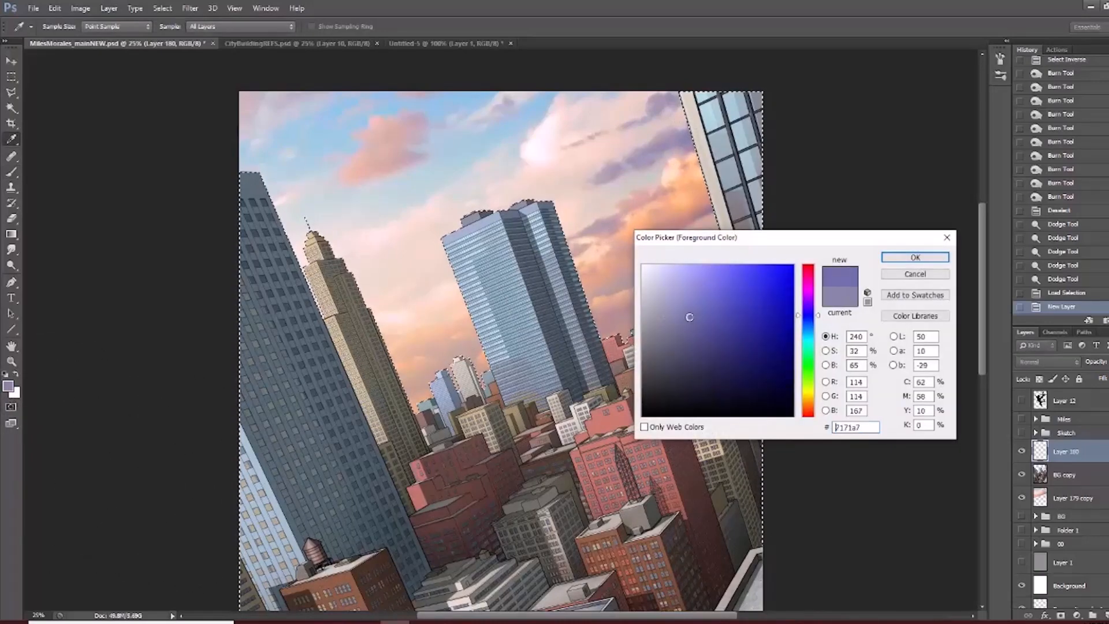
click(915, 257)
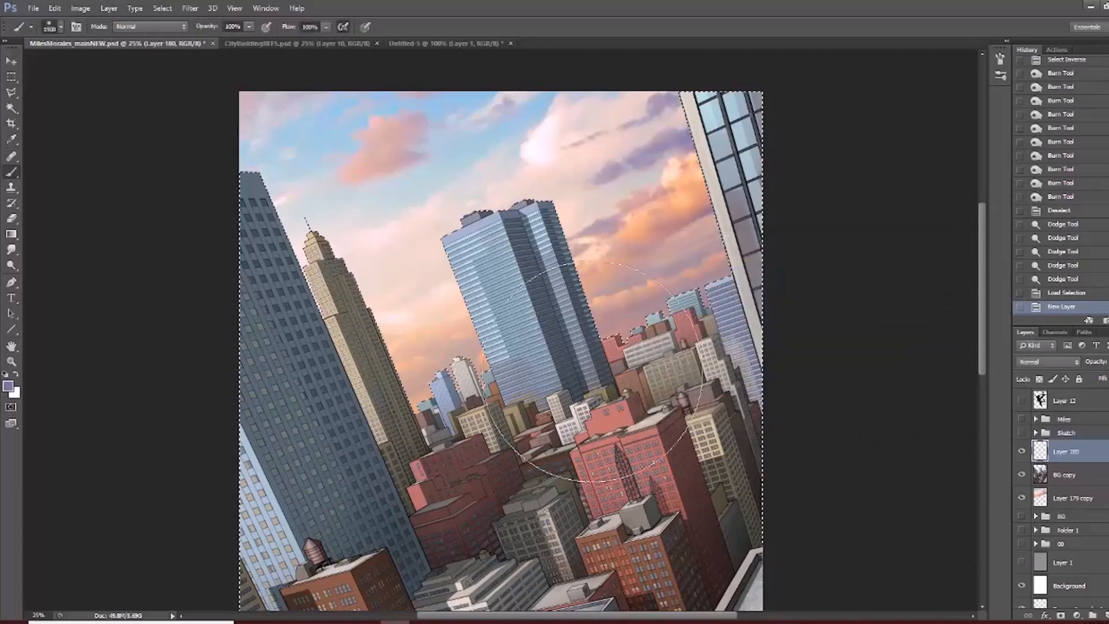
Exclude the foreground towers at both sides of the picture from the selection and brush purple haze over the distant skyscrapers with an enlarged brush.
mouse_move(545, 469)
mouse_down()
mouse_move(566, 457)
mouse_move(567, 387)
mouse_move(552, 431)
mouse_up()
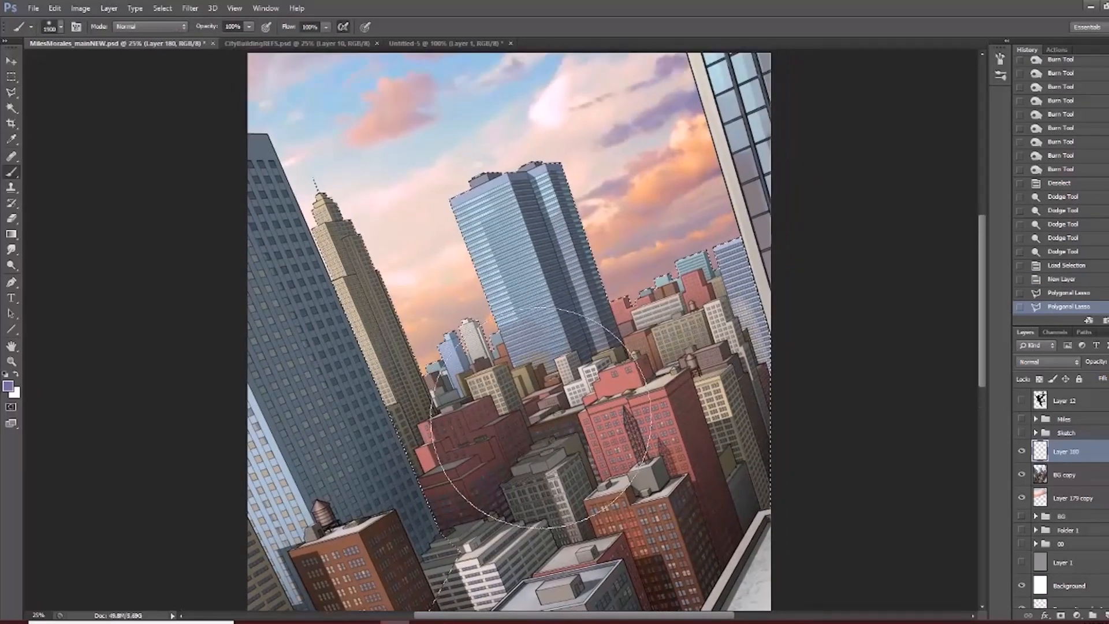
key(bracketright)
key(bracketright)
mouse_move(377, 252)
mouse_down()
mouse_move(396, 136)
mouse_move(396, 409)
mouse_move(515, 272)
mouse_up()
drag(386, 87, 248, 382)
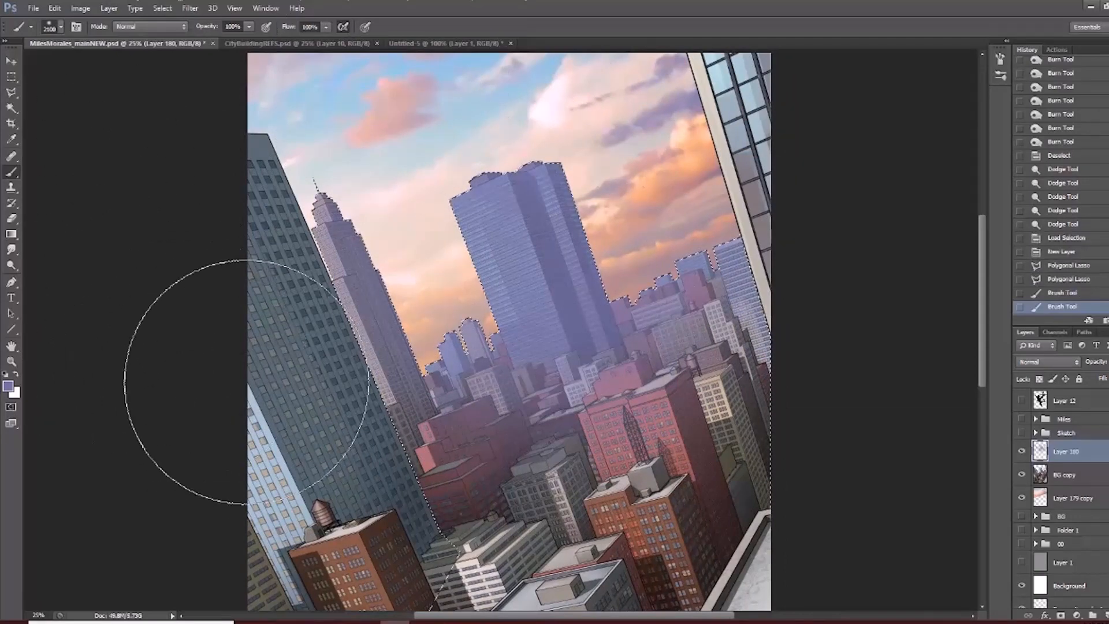
Try adding more purple haze over the small distant buildings beside the blue skyscraper with a smaller brush, and undo the stroke.
key(bracketleft)
key(bracketleft)
key(bracketleft)
key(bracketleft)
key(bracketleft)
key(bracketleft)
key(bracketleft)
key(bracketleft)
key(bracketleft)
key(bracketleft)
key(bracketleft)
key(bracketleft)
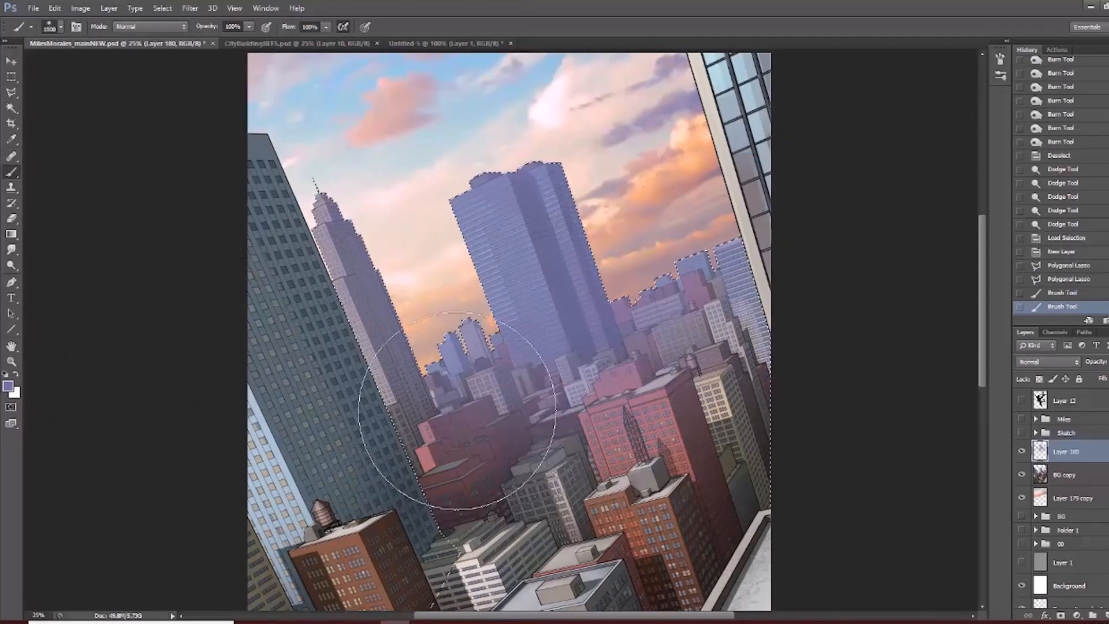
drag(396, 245, 242, 324)
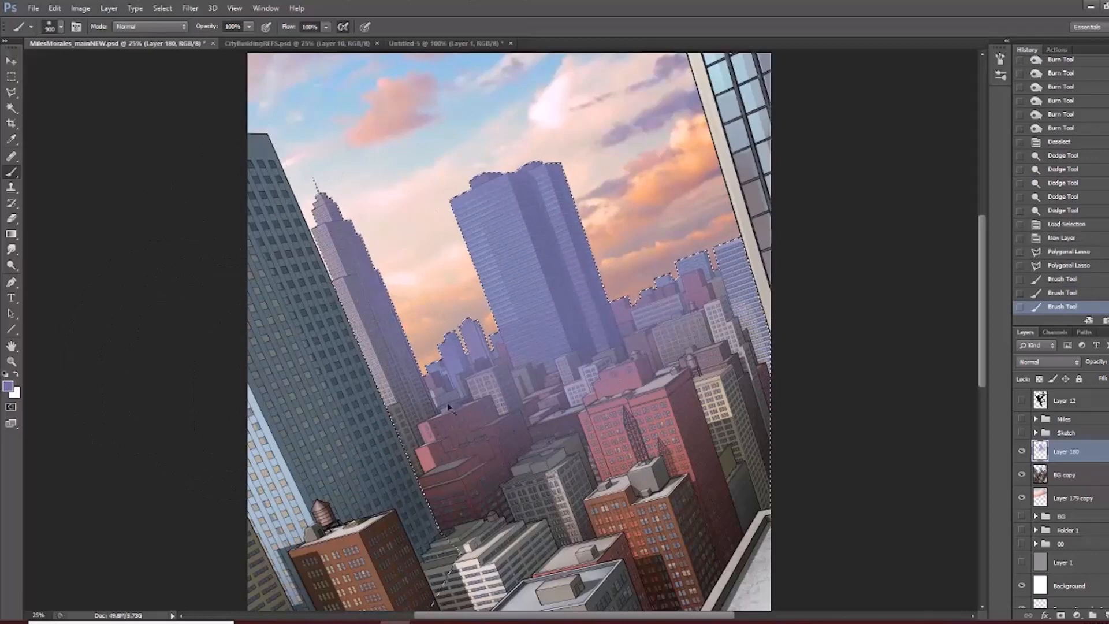
key(ctrl+z)
Reduce the brush size further and paint purple haze over the small distant buildings between the stepped tower and the blue skyscraper.
drag(294, 273, 303, 341)
key(ctrl+plus)
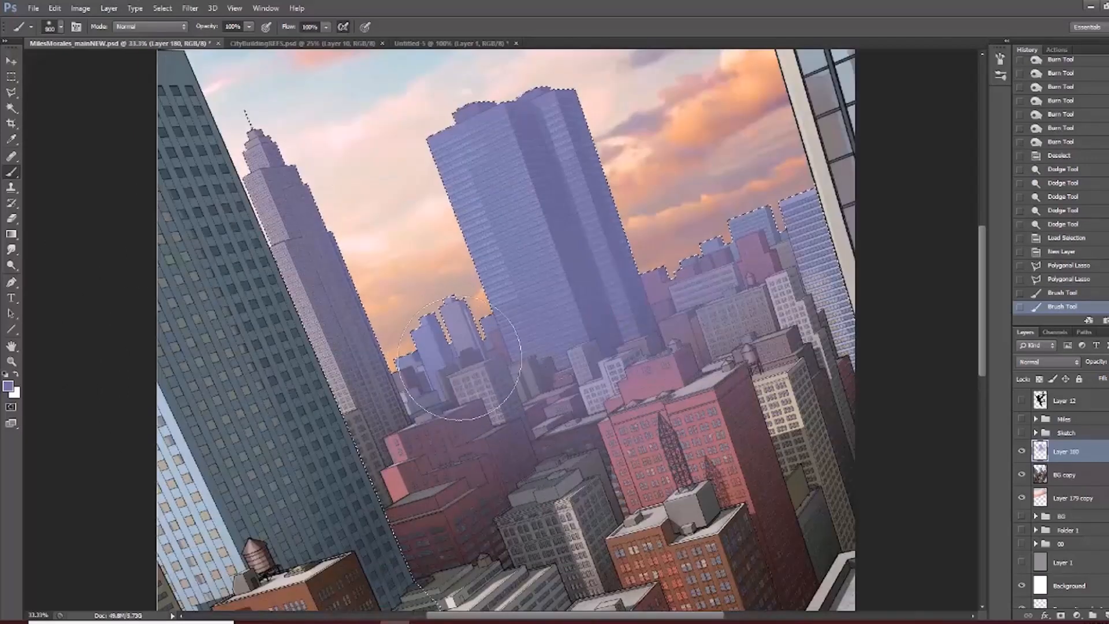
key(bracketleft)
key(bracketleft)
key(bracketleft)
drag(427, 368, 488, 366)
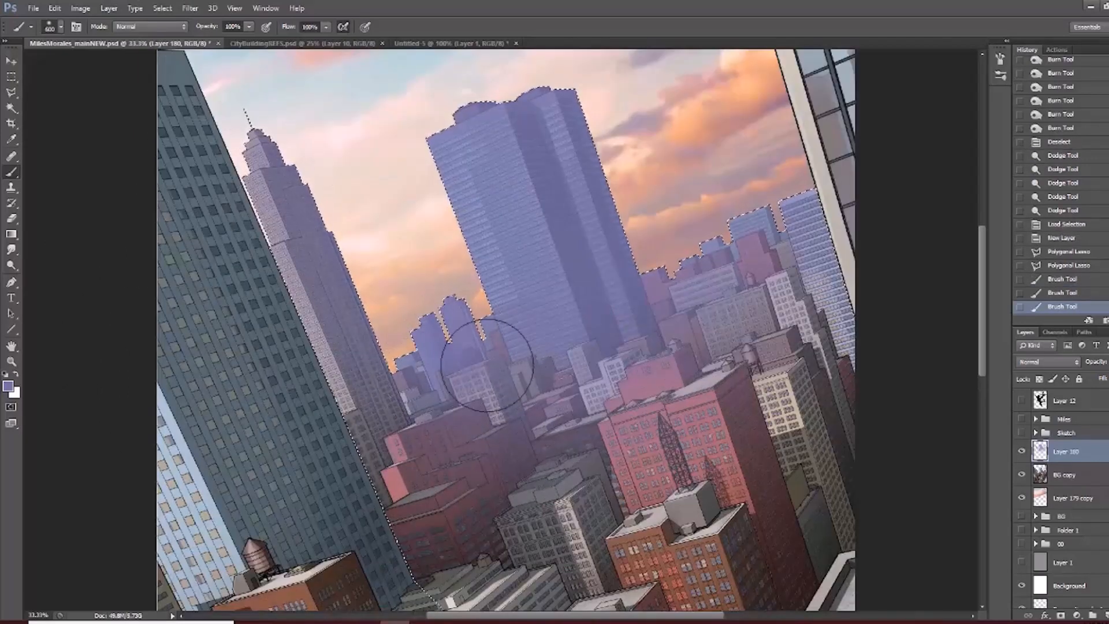
Brush purple haze over the distant buildings right of the blue skyscraper, and tint the stepped tower with a light blue sampled from the picture.
mouse_move(734, 268)
mouse_down()
mouse_move(703, 277)
mouse_move(669, 387)
mouse_up()
key(bracketright)
key(bracketright)
alt+click(442, 126)
drag(340, 293, 347, 320)
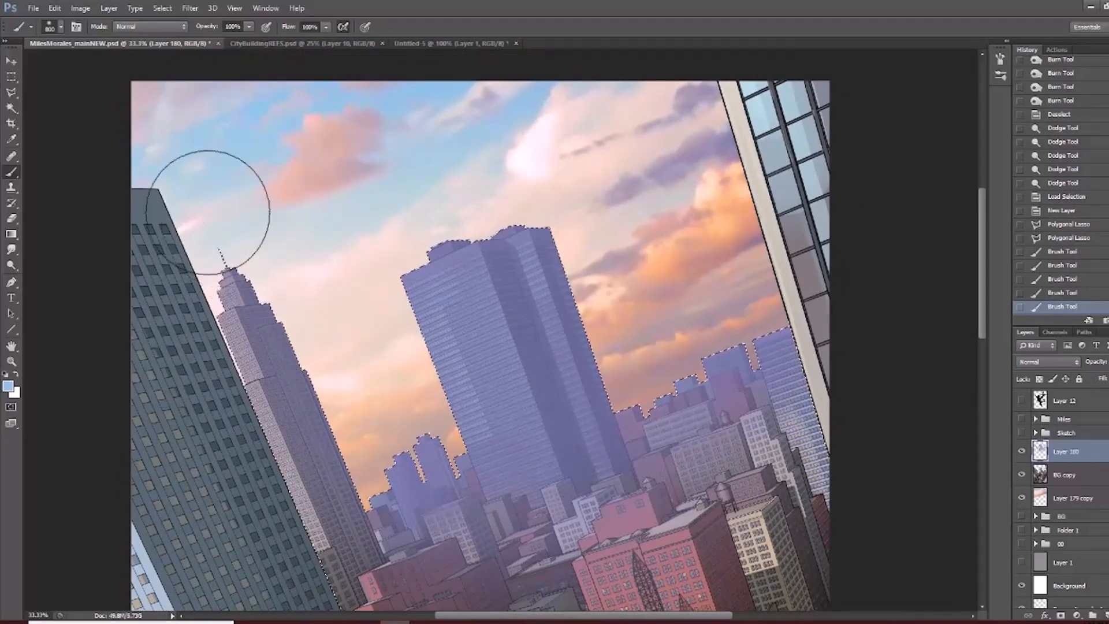
mouse_move(211, 210)
mouse_down()
mouse_move(443, 588)
mouse_move(280, 276)
mouse_move(455, 612)
mouse_move(432, 563)
mouse_move(467, 529)
mouse_move(208, 168)
mouse_up()
drag(420, 578, 423, 530)
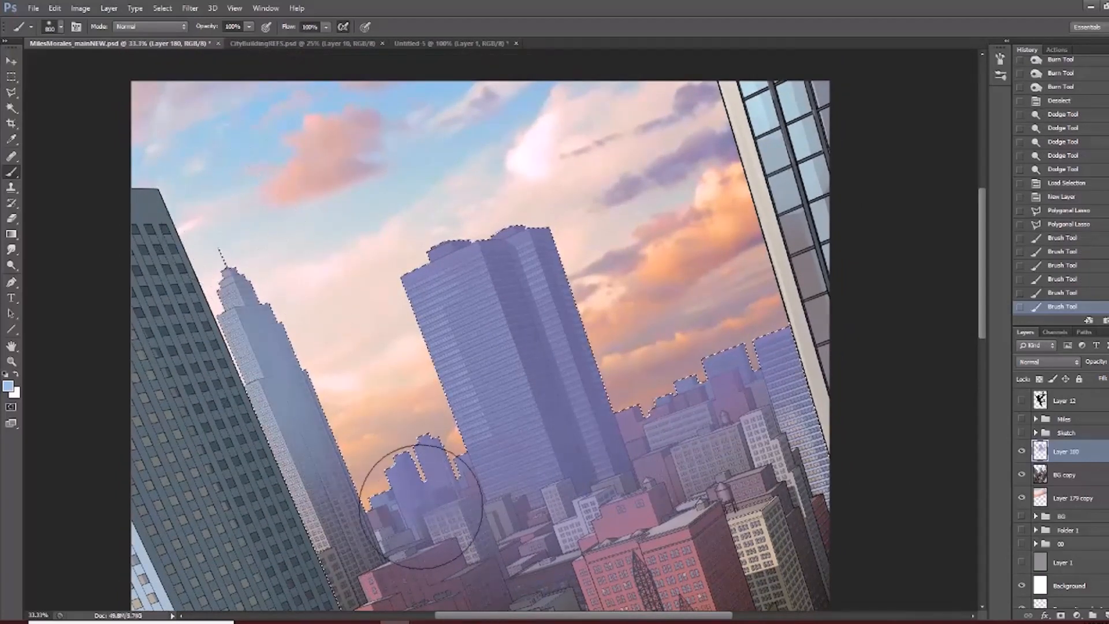
key(ctrl+z)
drag(200, 159, 399, 607)
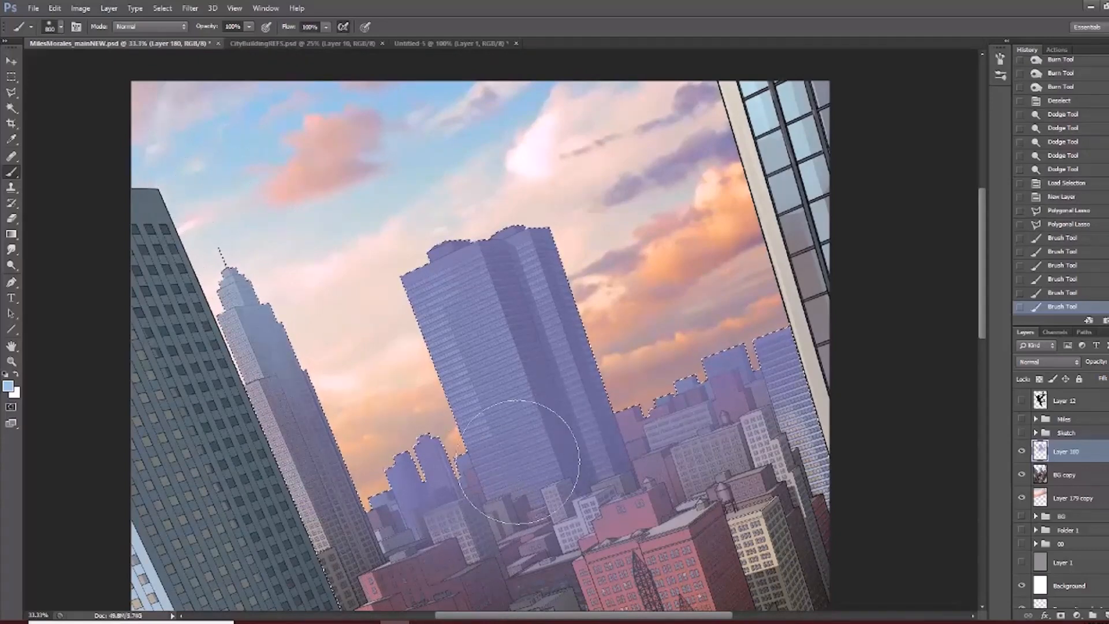
Brush light blue haze over the upper part of the large blue skyscraper with an enlarged brush.
key(bracketright)
key(bracketright)
key(bracketright)
key(bracketright)
key(bracketright)
mouse_move(459, 383)
mouse_down()
mouse_move(225, 76)
mouse_move(331, 347)
mouse_move(517, 351)
mouse_move(428, 393)
mouse_move(369, 301)
mouse_up()
drag(689, 268, 629, 203)
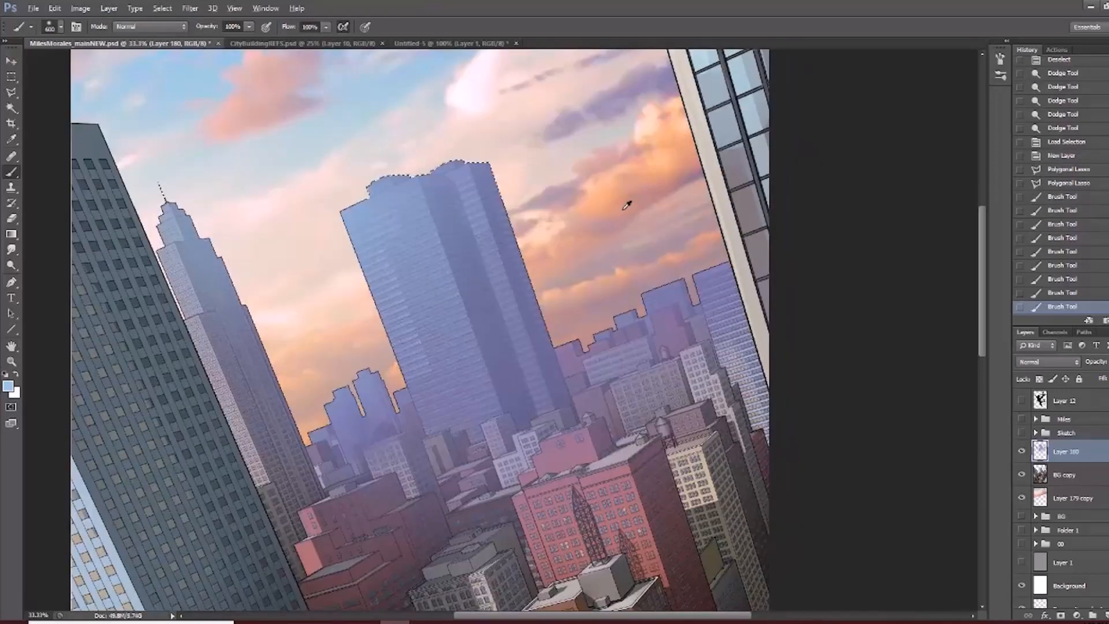
Sample a muted pink from the clouds and paint it over the small distant buildings beside the stepped tower with a smaller brush.
alt+click(621, 220)
key(bracketleft)
key(bracketleft)
key(bracketleft)
key(bracketleft)
key(bracketleft)
key(bracketleft)
mouse_move(339, 390)
mouse_down()
mouse_move(325, 421)
mouse_move(320, 347)
mouse_move(268, 398)
mouse_move(342, 443)
mouse_move(206, 369)
mouse_move(340, 452)
mouse_up()
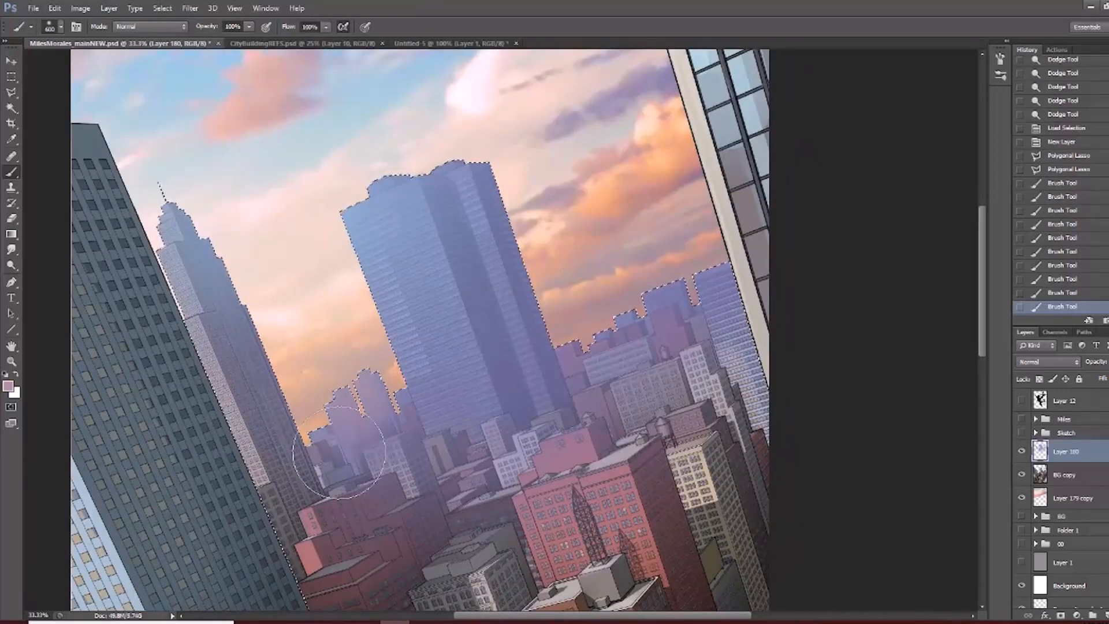
Add more pink haze to the tops of the small distant buildings using different brush sizes, and deselect the skyline.
key(bracketleft)
key(bracketleft)
key(bracketleft)
key(bracketleft)
mouse_move(357, 388)
mouse_down()
mouse_move(333, 410)
mouse_move(343, 351)
mouse_move(307, 367)
mouse_up()
key(bracketright)
key(bracketright)
key(bracketright)
click(334, 401)
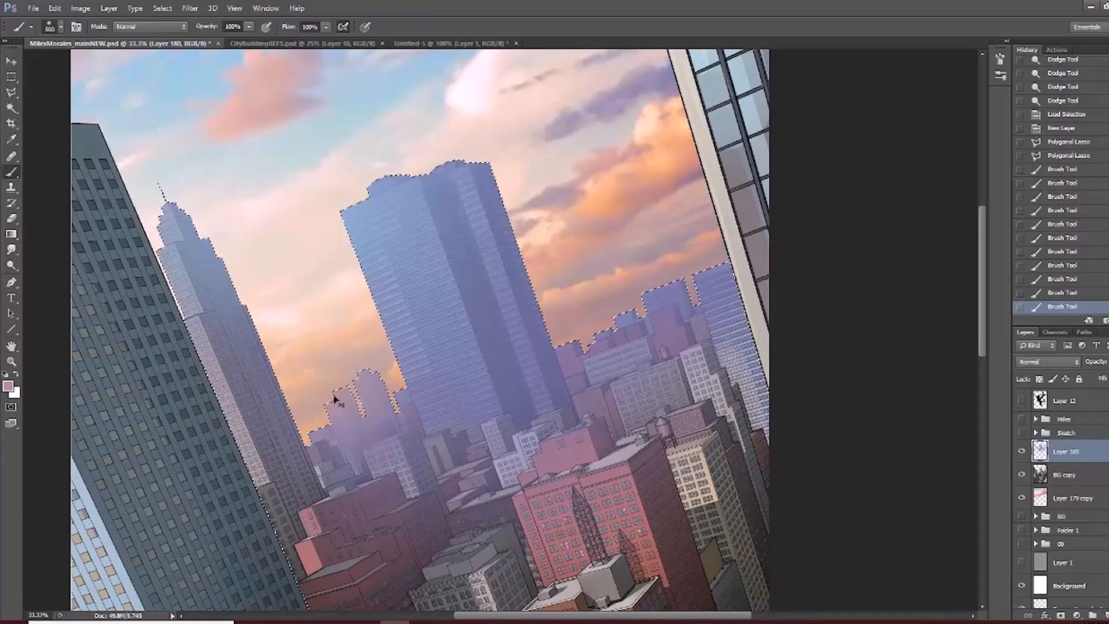
key(ctrl+minus)
key(ctrl+d)
drag(465, 389, 481, 314)
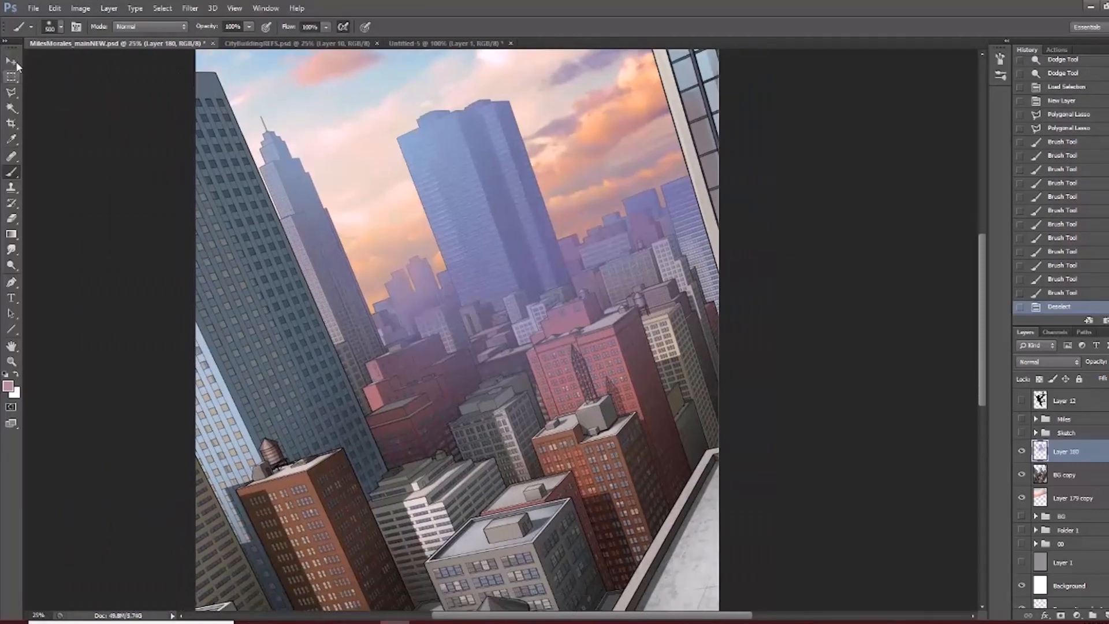
Switch the haze layer off and on to compare the skyline with and without it.
key(v)
drag(661, 284, 648, 264)
ctrl+alt+click(451, 288)
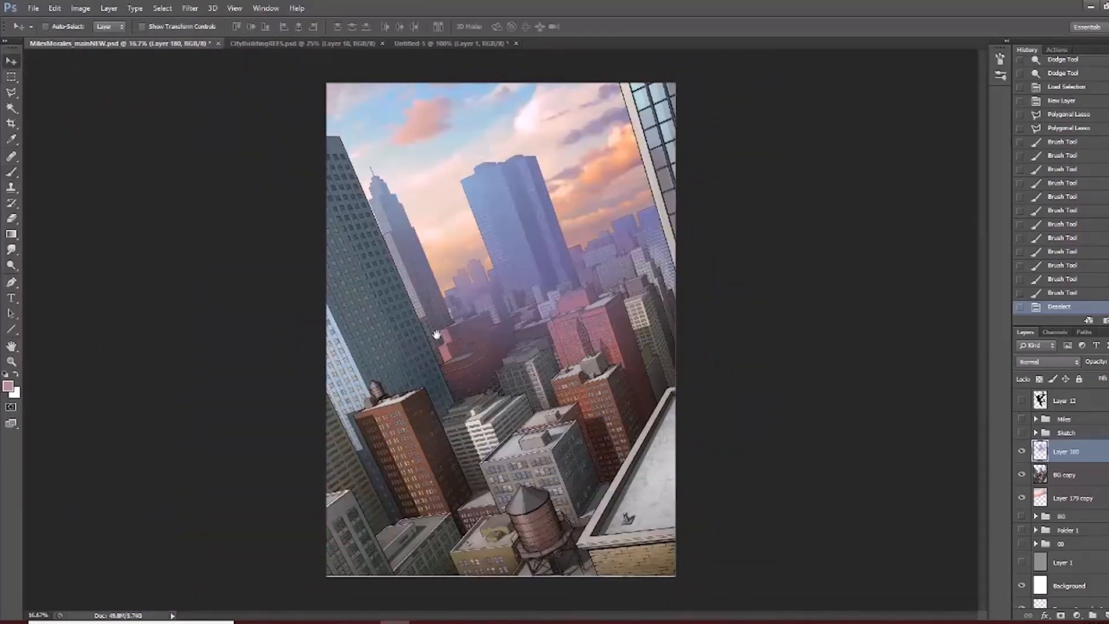
click(1021, 455)
ctrl+click(502, 248)
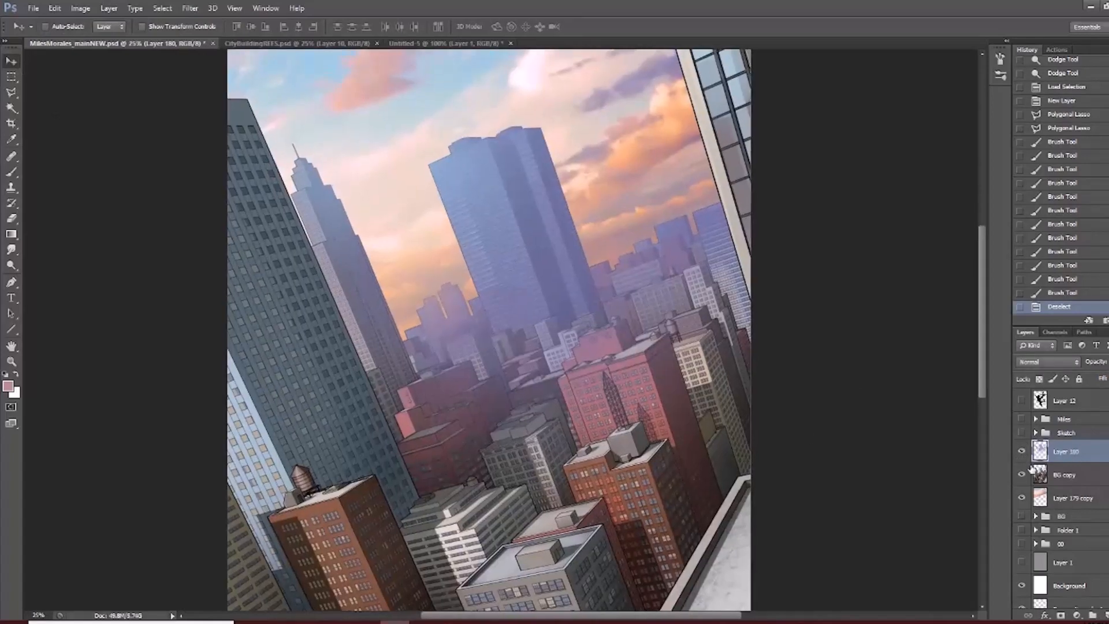
click(1022, 453)
click(1021, 455)
Try successive blending modes on the haze layer, including Color Burn, Darker Color, Color Dodge and Hard Light, and settle on Soft Light.
scroll(1034, 363, down, 2)
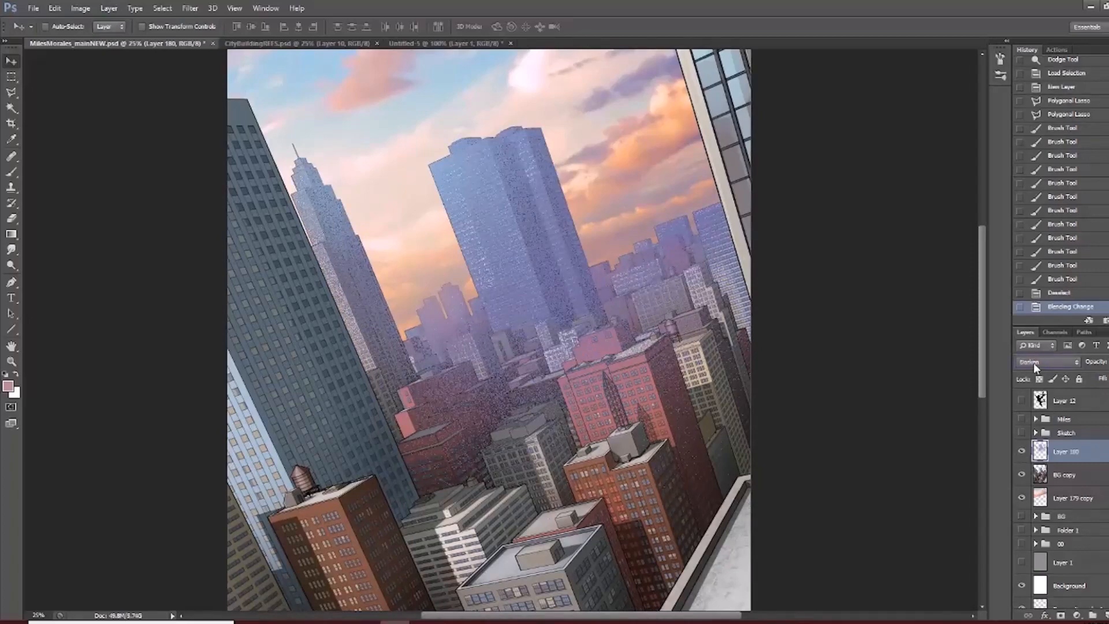
scroll(1034, 363, down, 2)
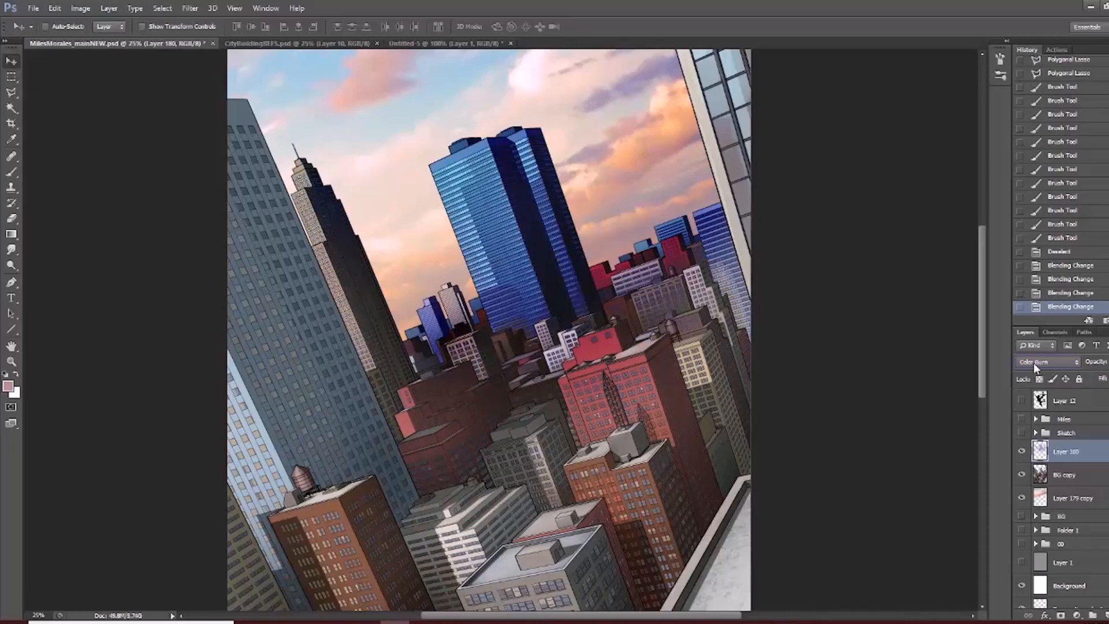
scroll(1034, 362, down, 2)
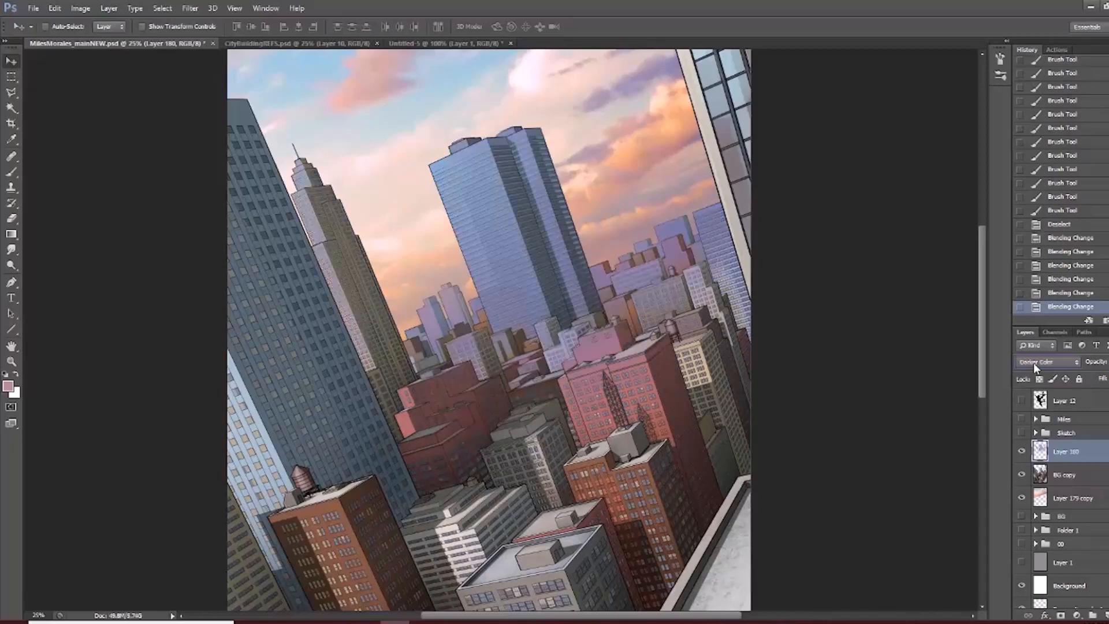
scroll(1034, 362, down, 1)
scroll(1034, 363, up, 1)
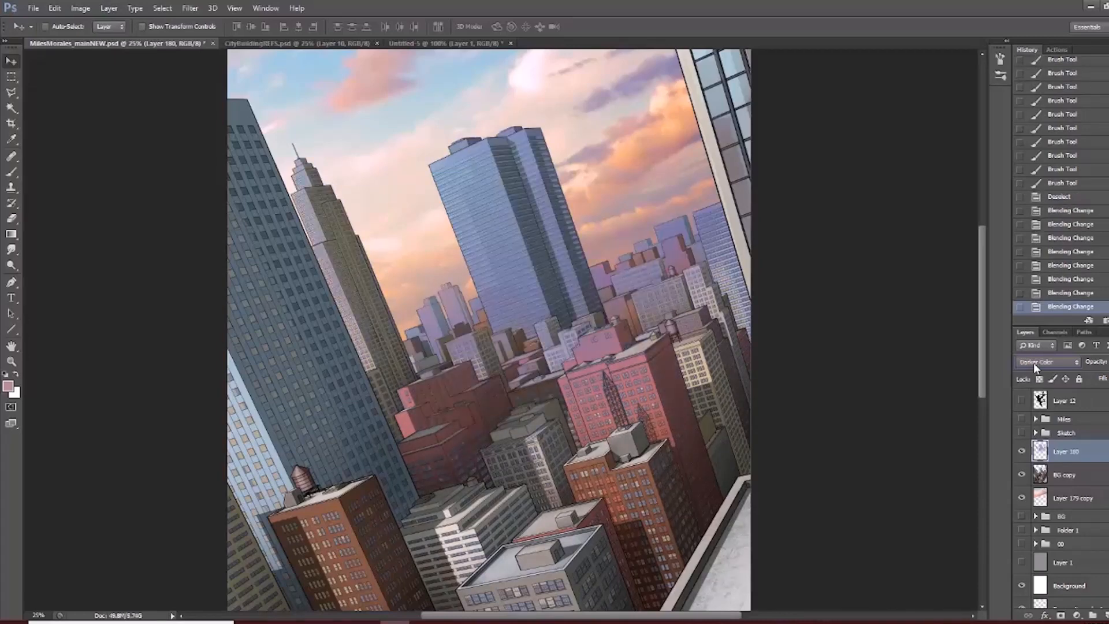
scroll(1034, 363, down, 2)
scroll(1034, 363, down, 1)
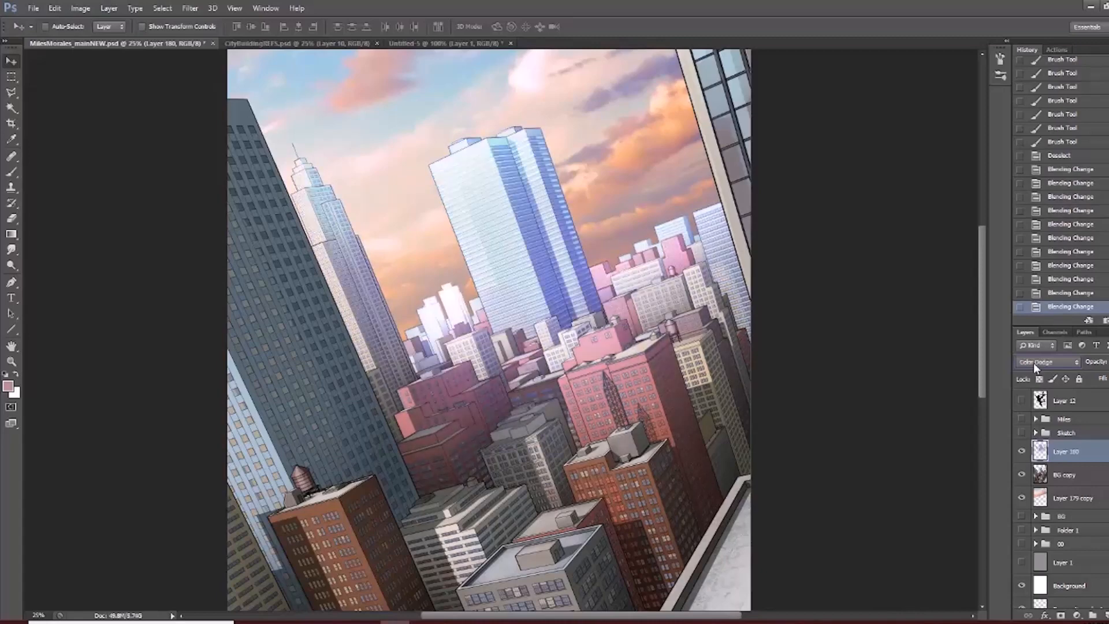
scroll(1034, 363, down, 4)
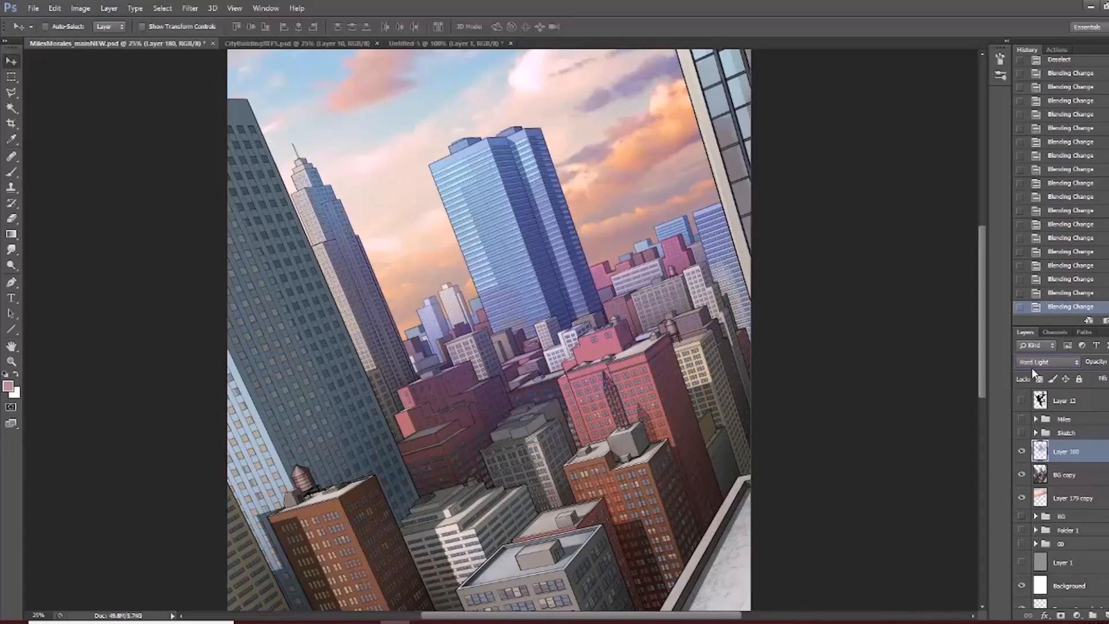
scroll(1032, 367, up, 2)
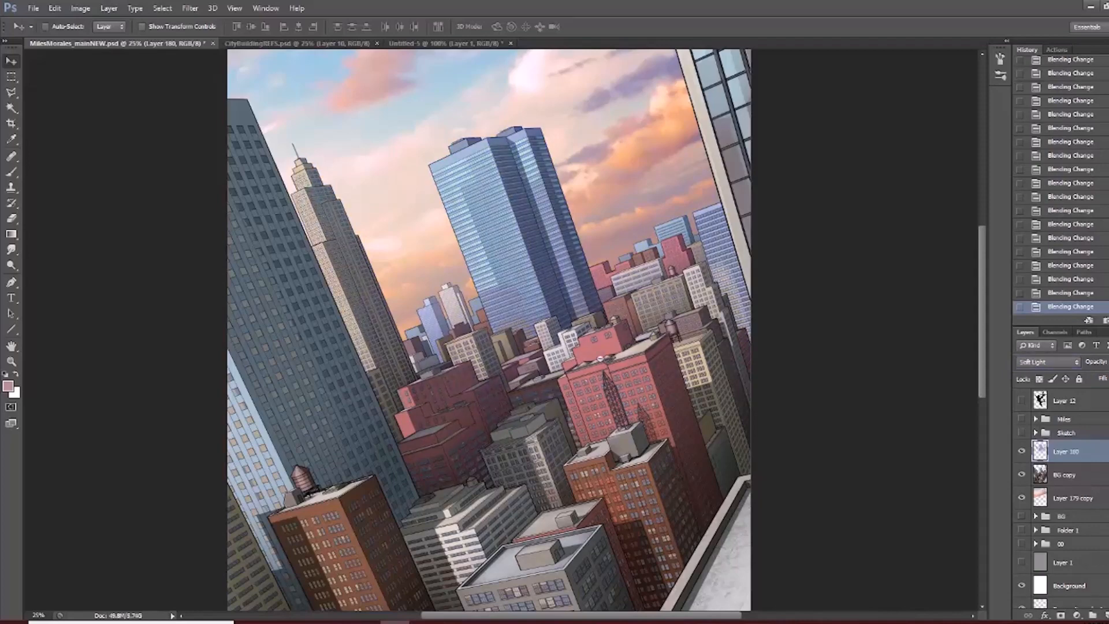
Compare the whole picture with the Soft Light haze layer hidden and shown.
key(ctrl+minus)
click(1020, 456)
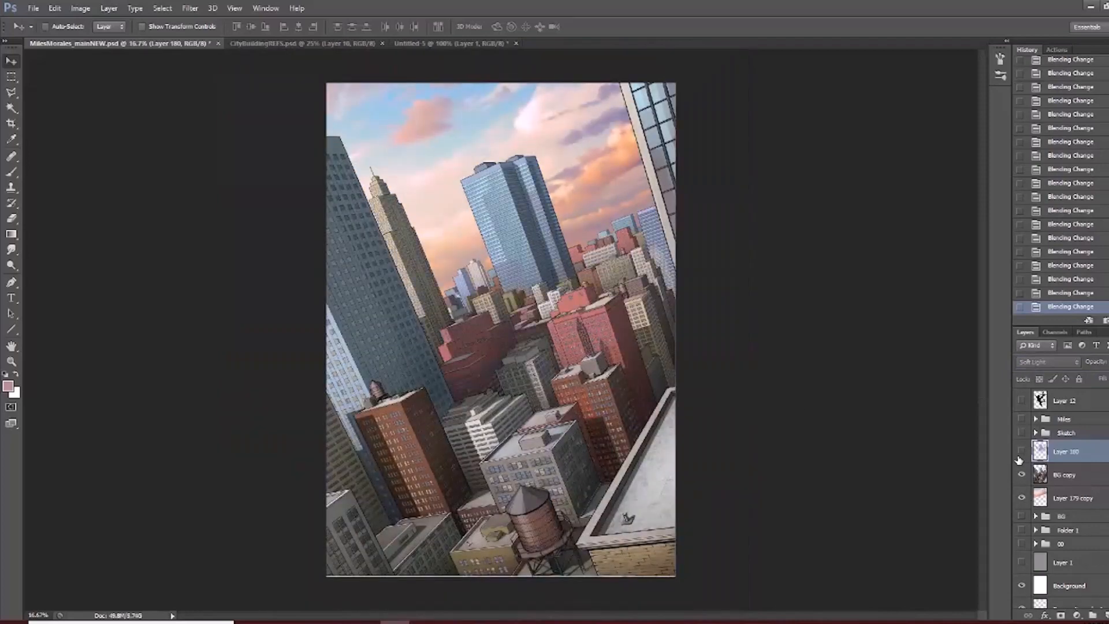
click(1020, 455)
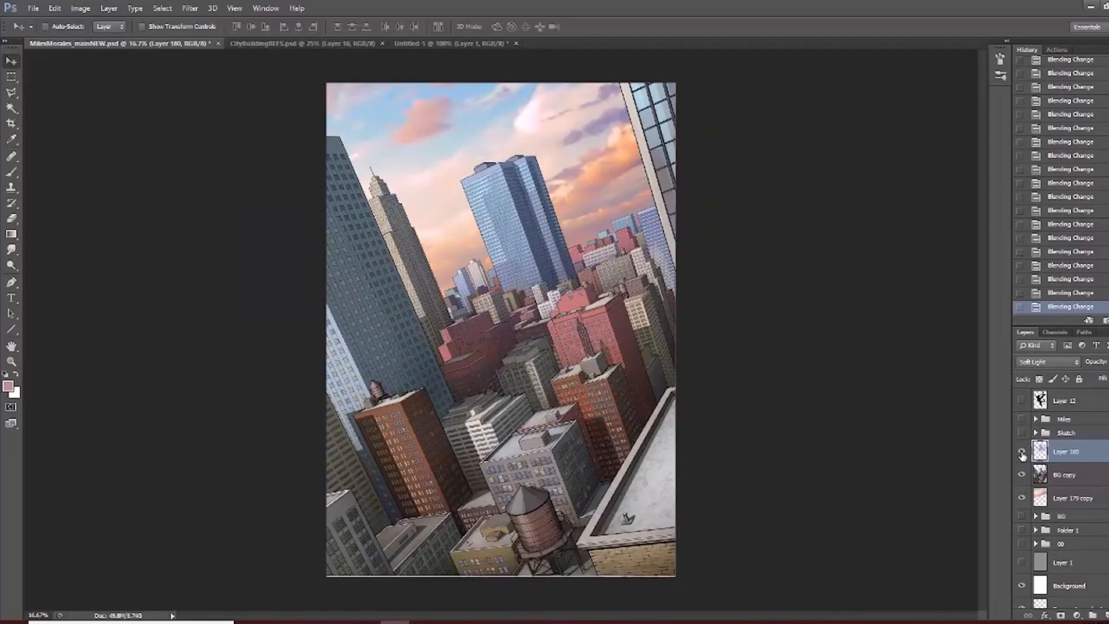
click(1022, 455)
click(1021, 455)
Duplicate the Soft Light haze layer, and set the original Layer 180 to Normal blending with reduced opacity.
key(ctrl+j)
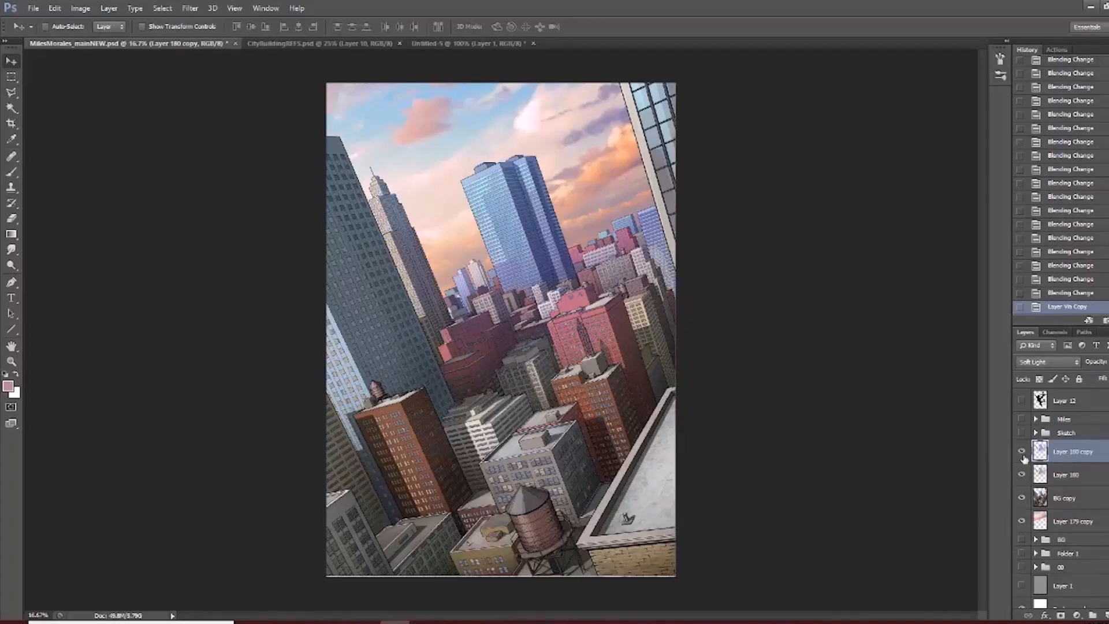
scroll(653, 379, up, 1)
click(1077, 476)
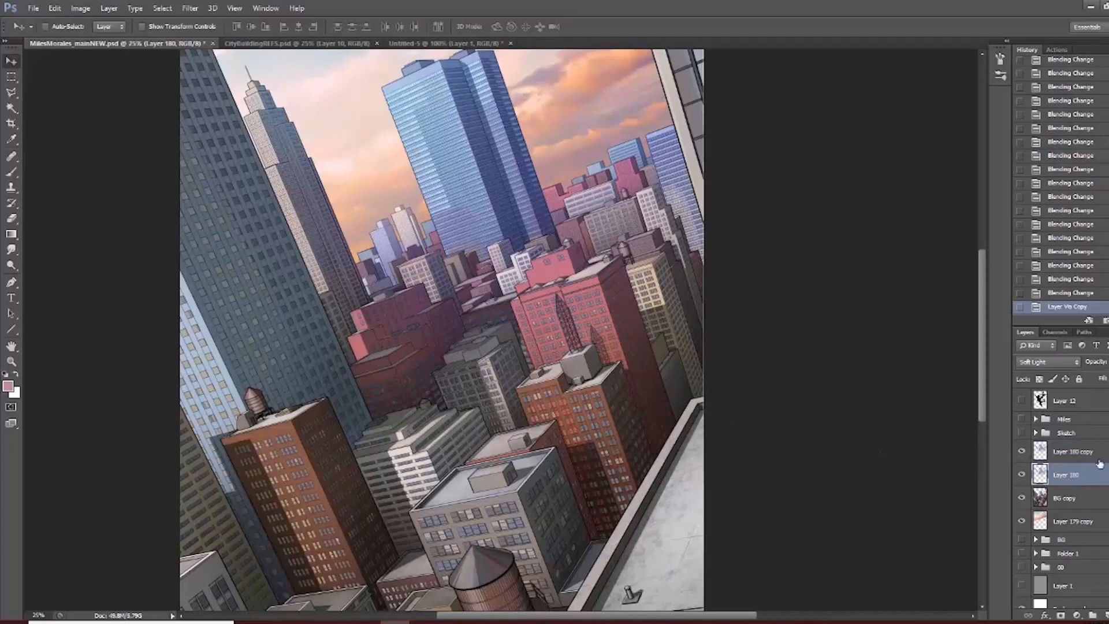
click(1047, 361)
click(1022, 56)
click(1108, 362)
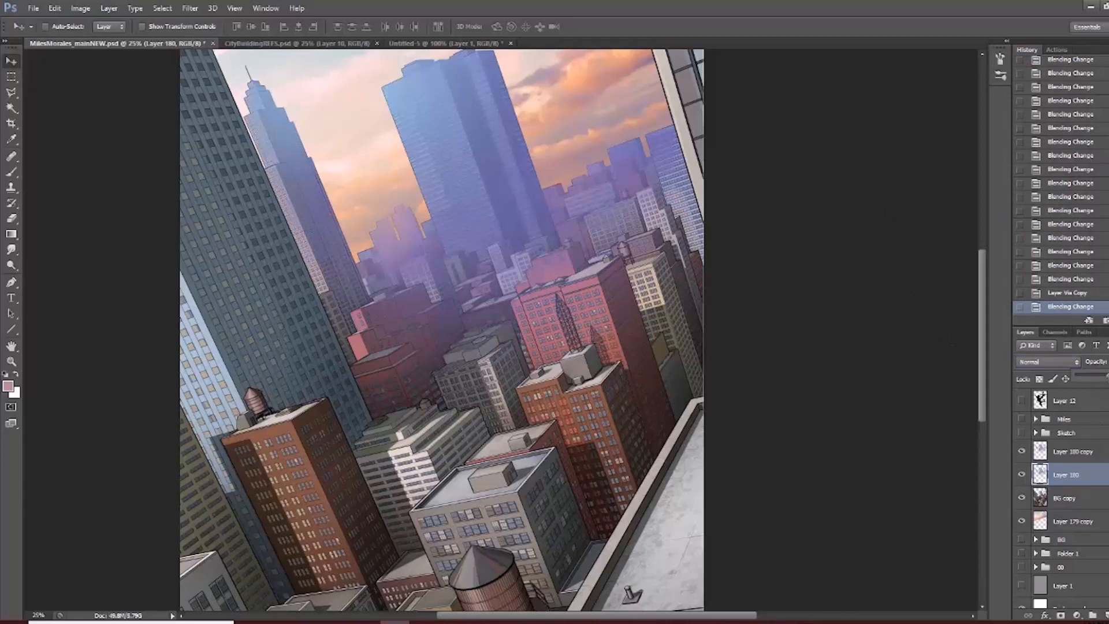
drag(1098, 379, 1086, 381)
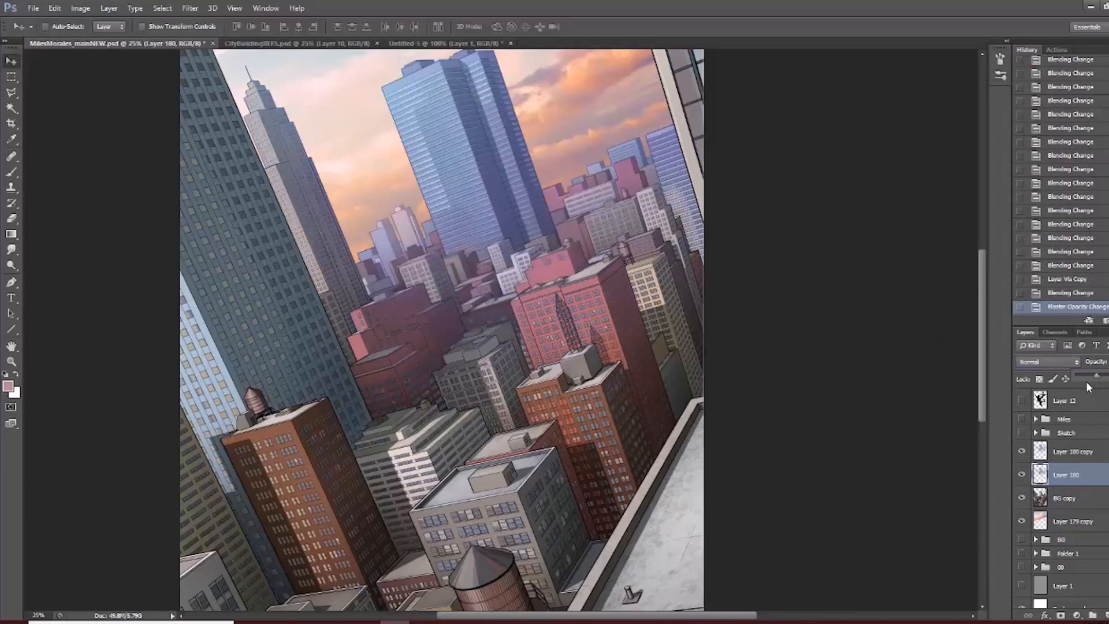
click(1022, 475)
click(1022, 475)
Select the Layer 180 copy haze layer and apply a Hue/Saturation adjustment.
click(1063, 454)
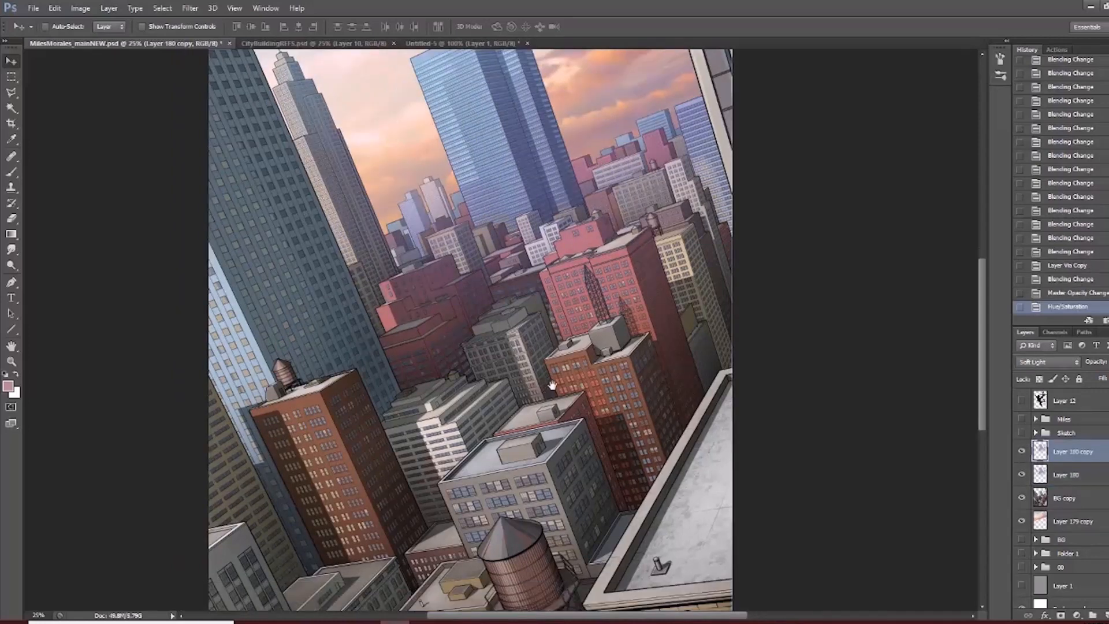
drag(552, 386, 556, 346)
drag(649, 453, 663, 314)
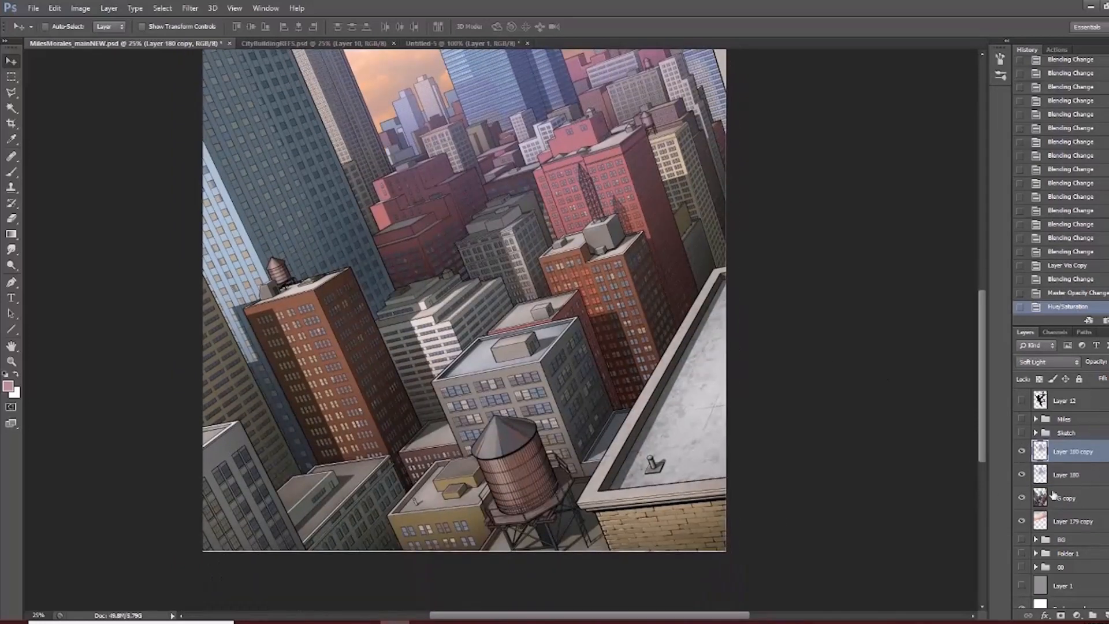
Load the outline of the Darken layer inside the BG group as a selection, and collapse the group.
scroll(1062, 474, down, 2)
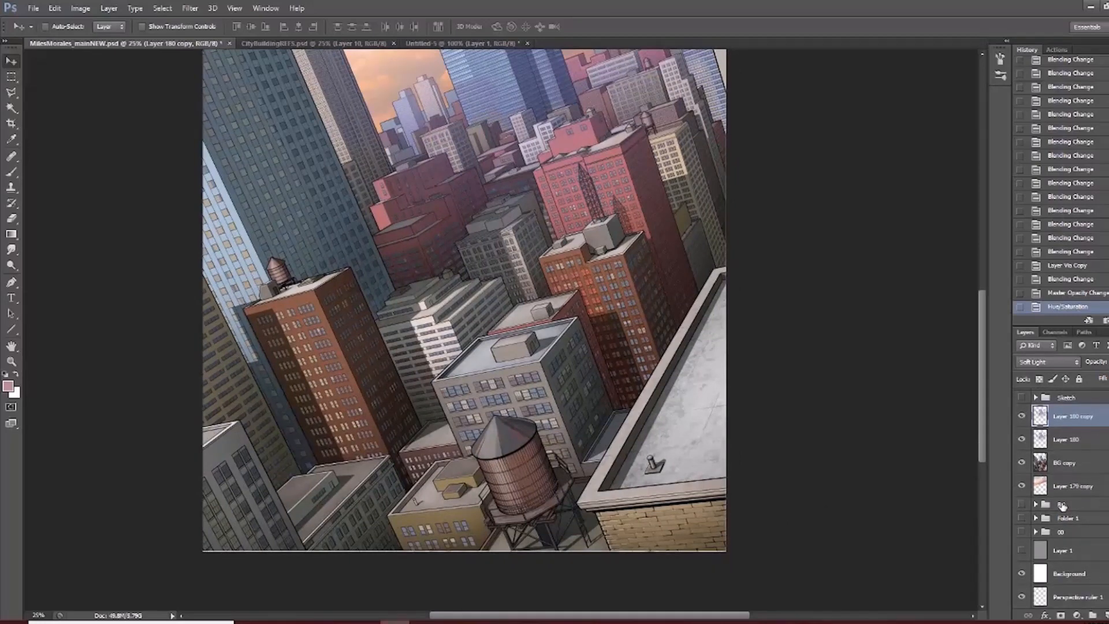
click(1063, 506)
scroll(1063, 497, down, 6)
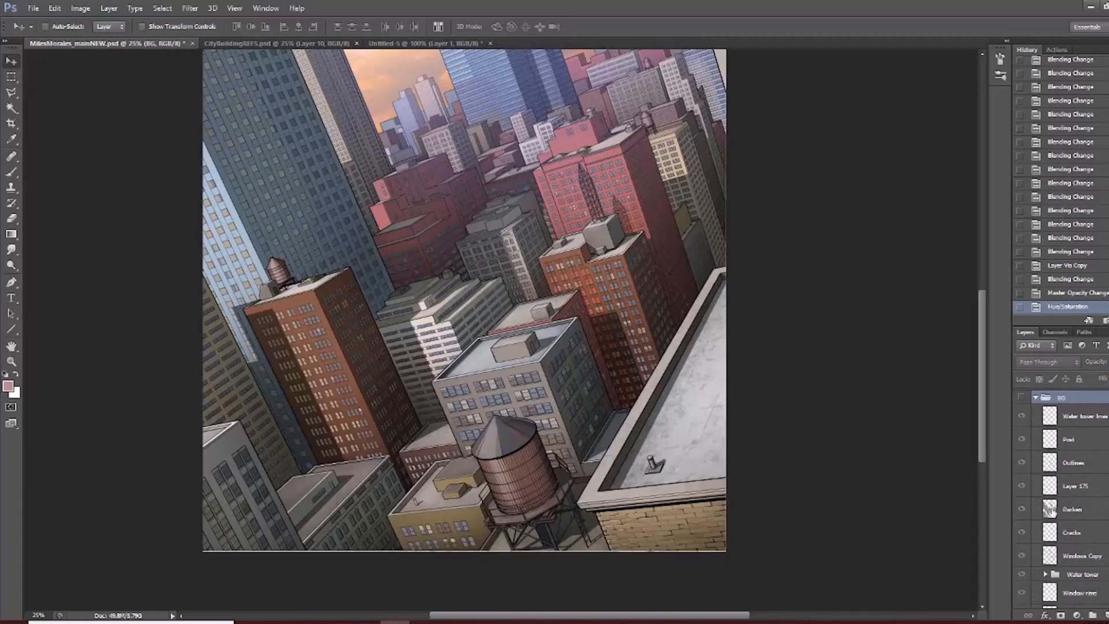
ctrl+click(1051, 511)
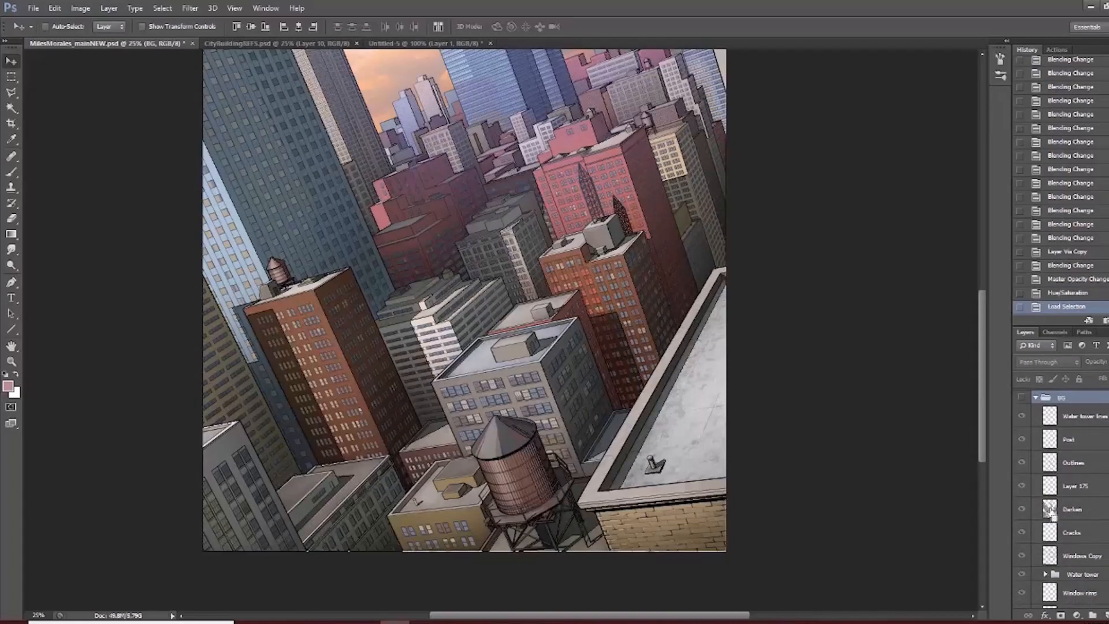
scroll(1050, 511, up, 6)
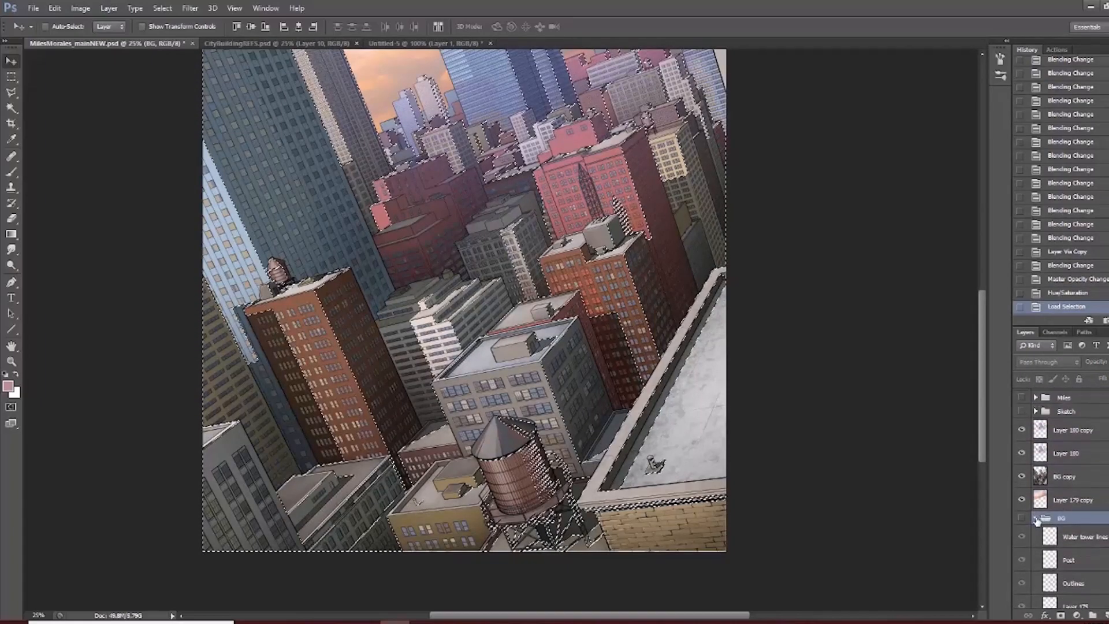
click(1036, 517)
drag(609, 357, 612, 468)
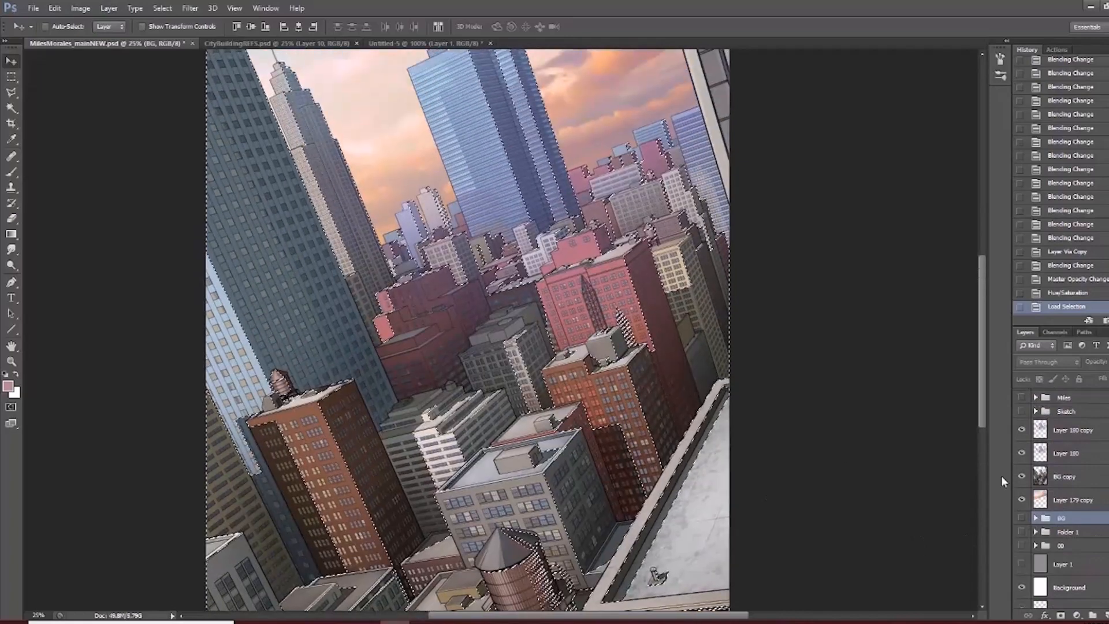
Copy the selected areas of the BG copy layer onto a new layer.
click(1065, 478)
drag(541, 356, 543, 380)
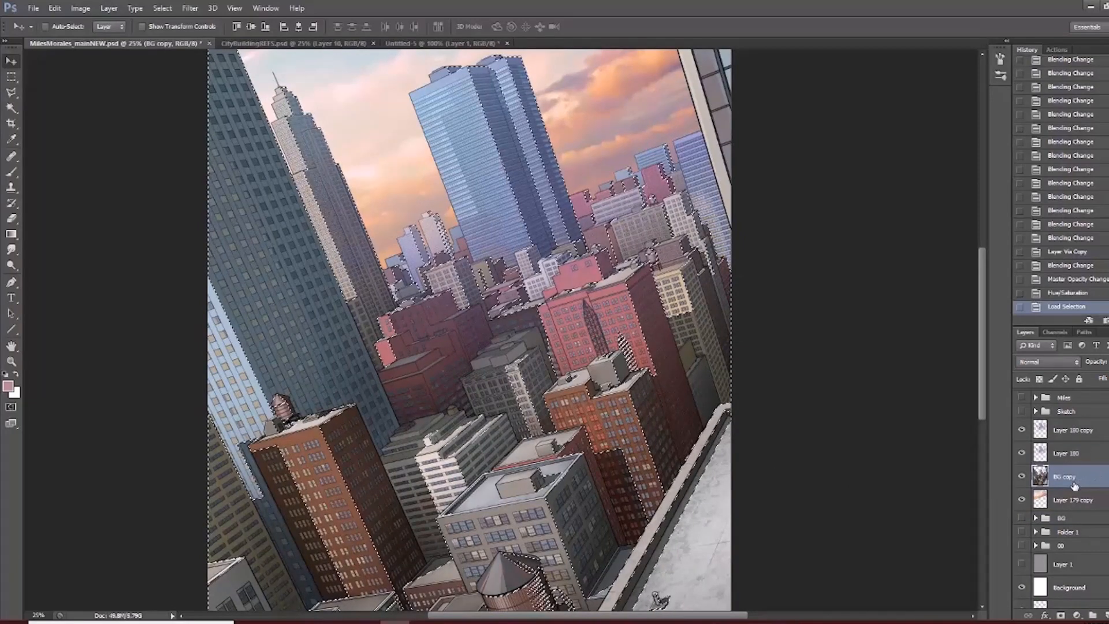
key(ctrl+j)
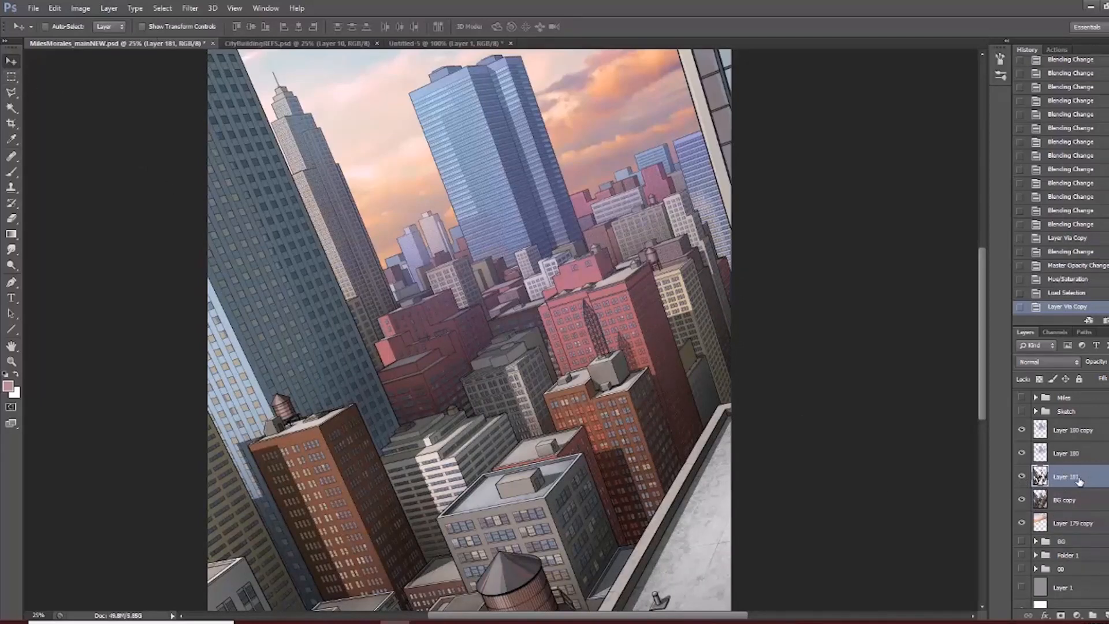
Inspect the new layer's extent by loading and clearing its selection and toggling its visibility.
ctrl+click(1040, 476)
key(ctrl+plus)
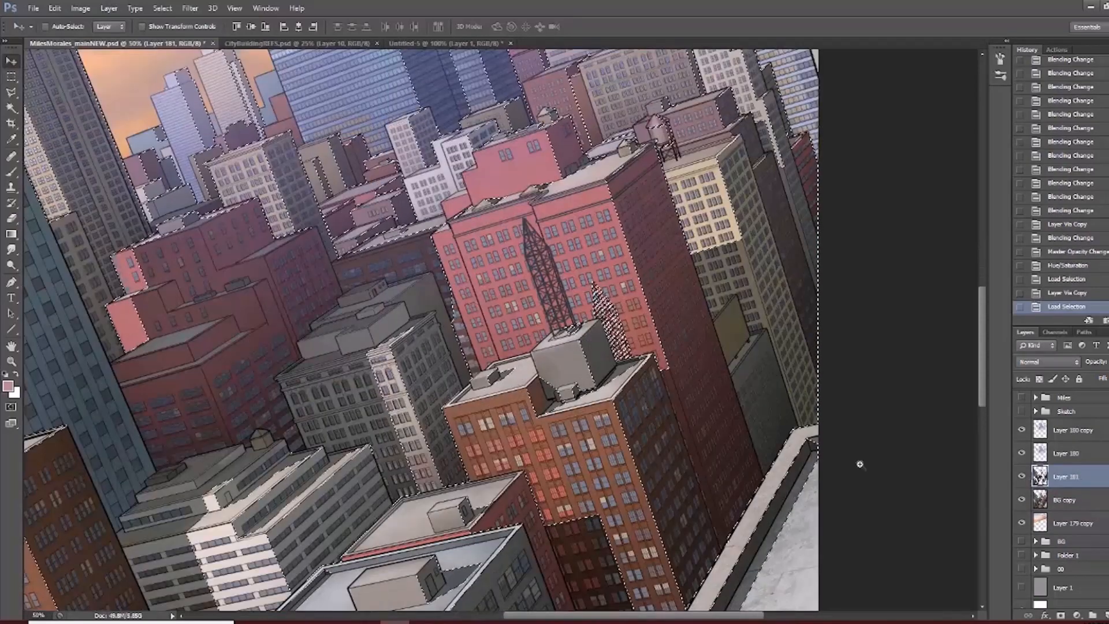
key(ctrl+d)
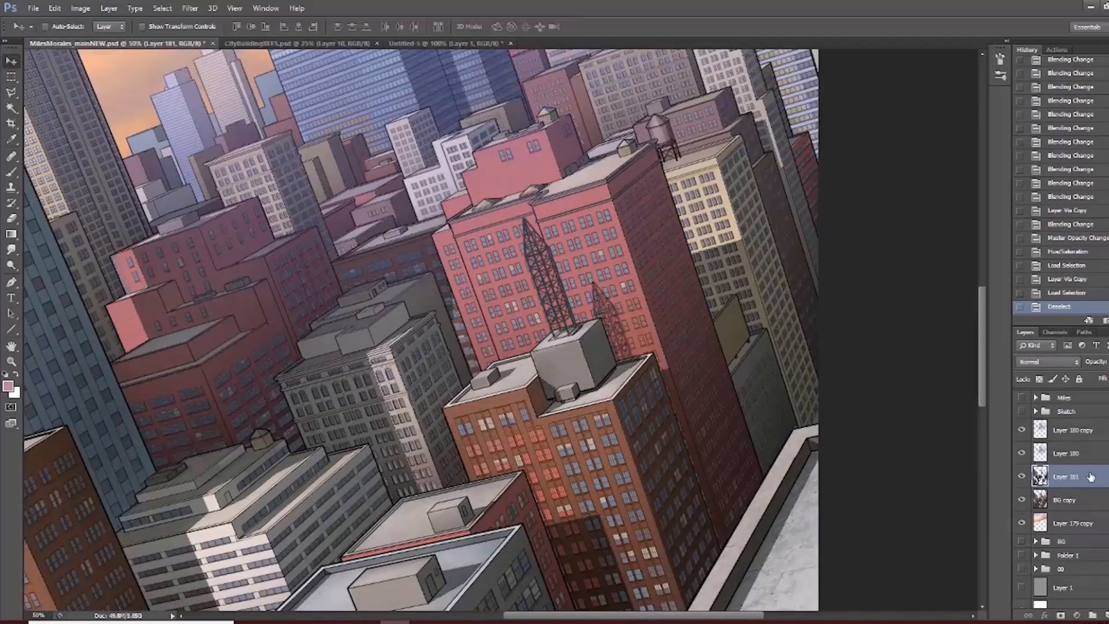
click(1021, 478)
click(1021, 477)
click(1021, 477)
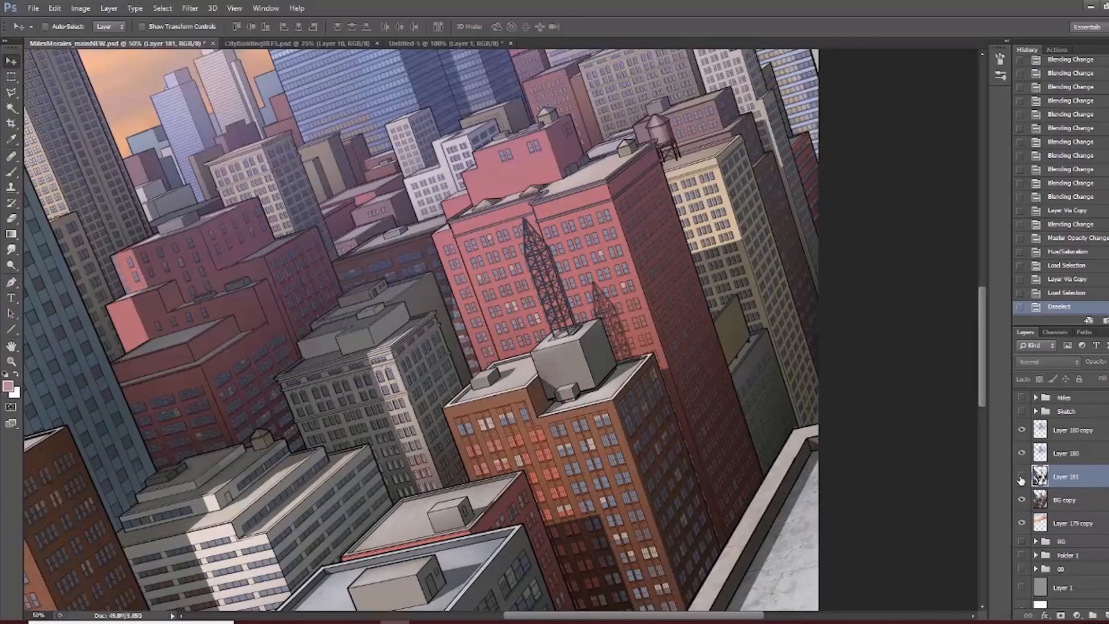
click(1020, 479)
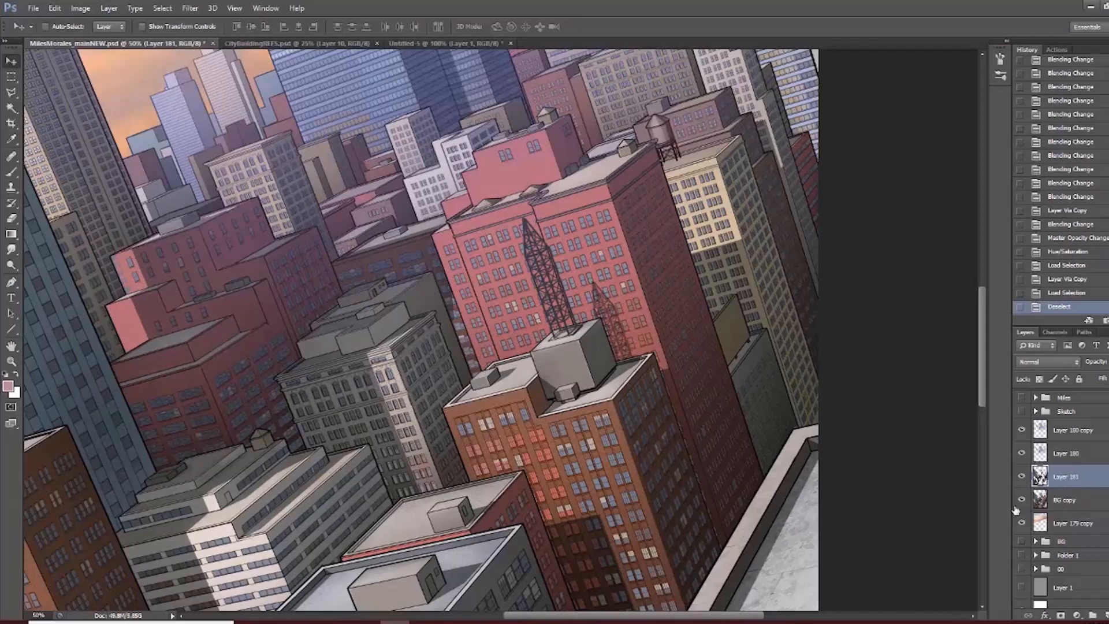
Shift the Layer 181 shadow areas toward cyan and blue with a Color Balance adjustment, and compare the artwork with and without the layer.
key(ctrl+b)
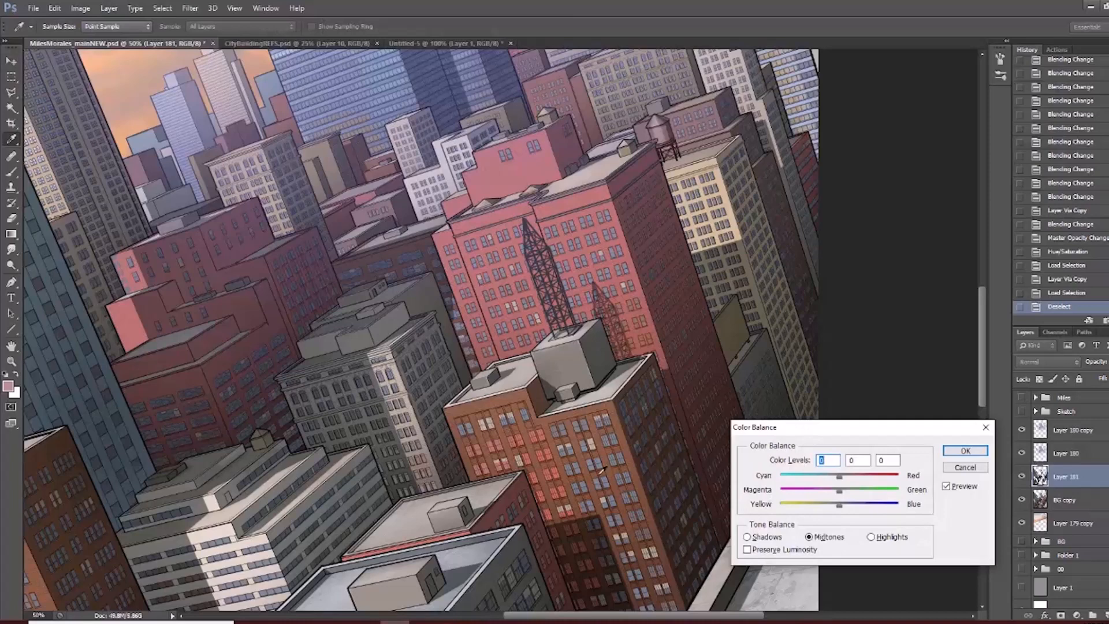
click(777, 537)
click(826, 538)
mouse_move(837, 477)
mouse_down()
mouse_move(819, 478)
mouse_move(866, 511)
mouse_move(851, 510)
mouse_move(819, 477)
mouse_up()
key(Return)
key(ctrl+minus)
key(ctrl+minus)
key(ctrl+minus)
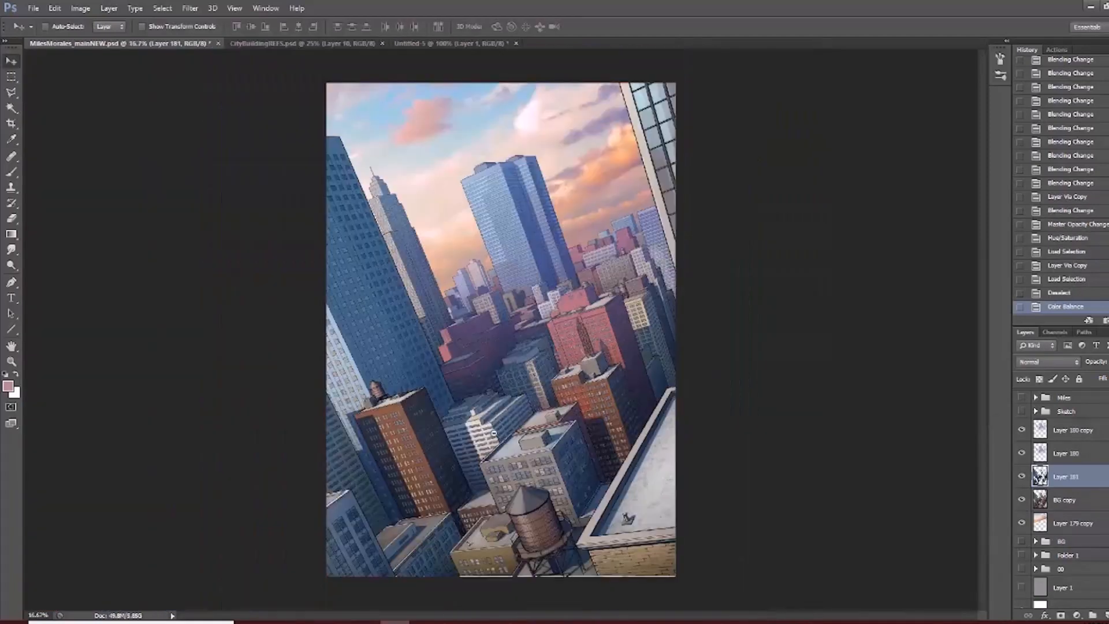
click(1022, 482)
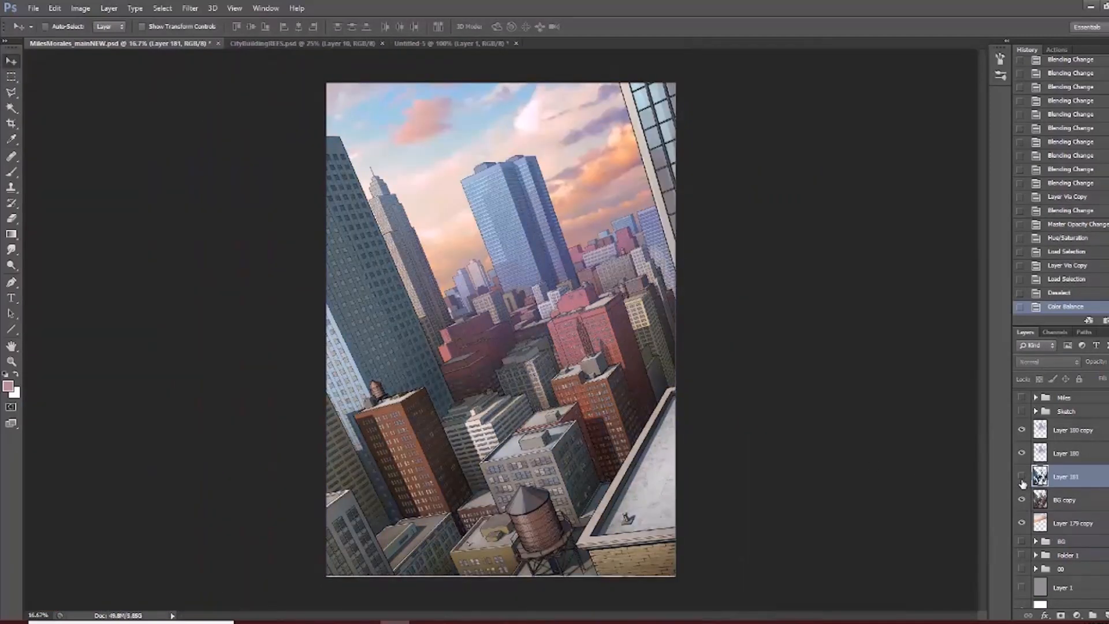
click(1022, 479)
Lower the opacity of Layer 181 slightly to soften the blue shadows, and compare the artwork with and without it.
scroll(572, 469, up, 2)
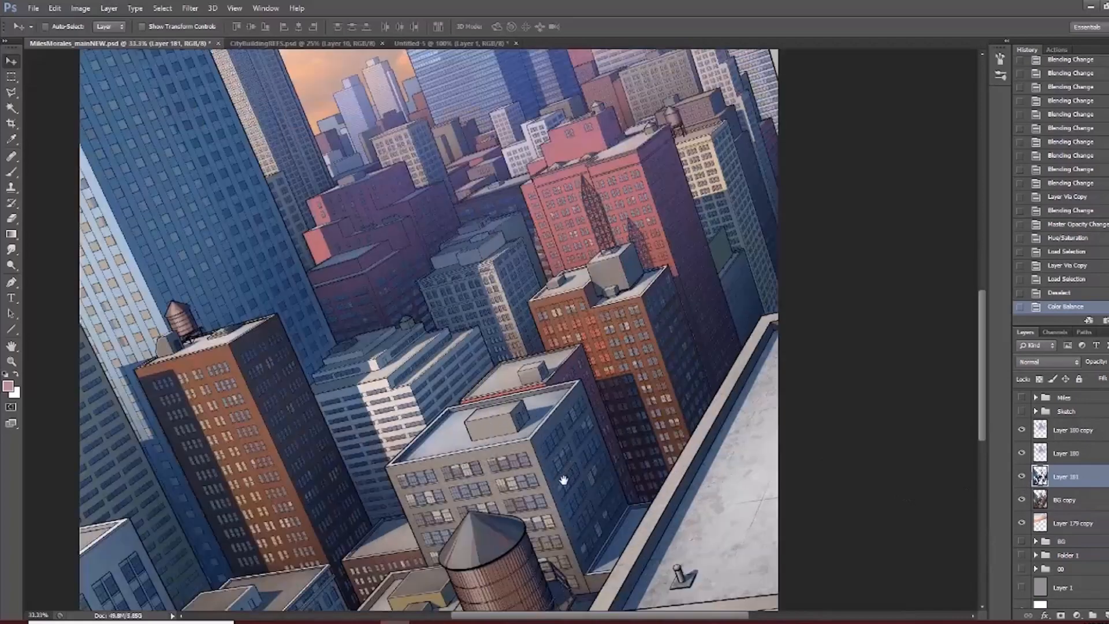
drag(563, 480, 586, 412)
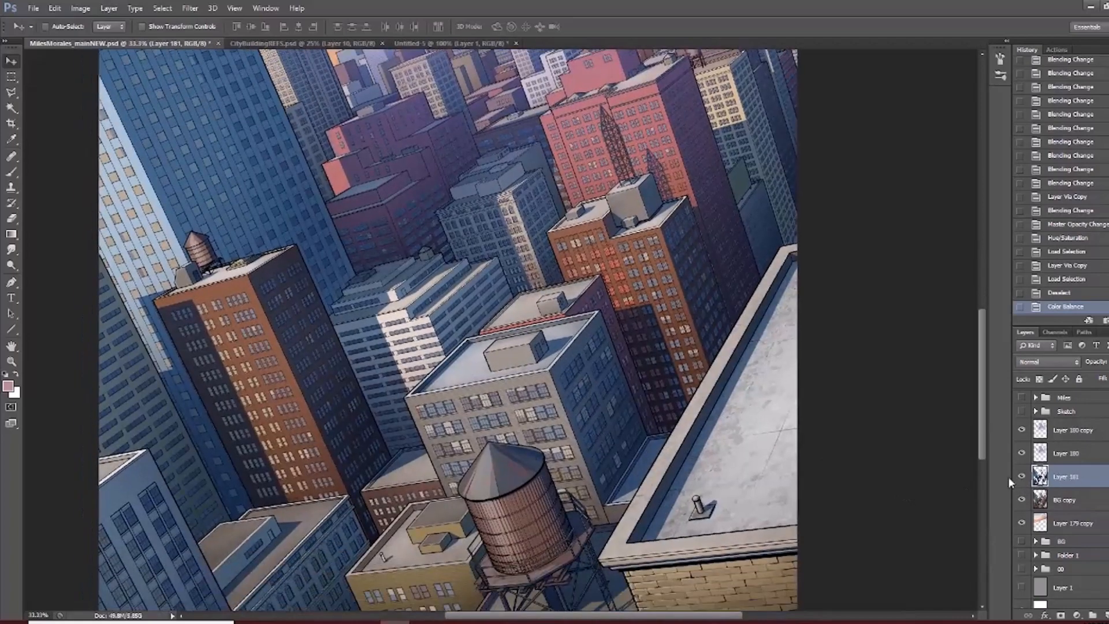
click(1108, 362)
drag(1108, 376, 1105, 377)
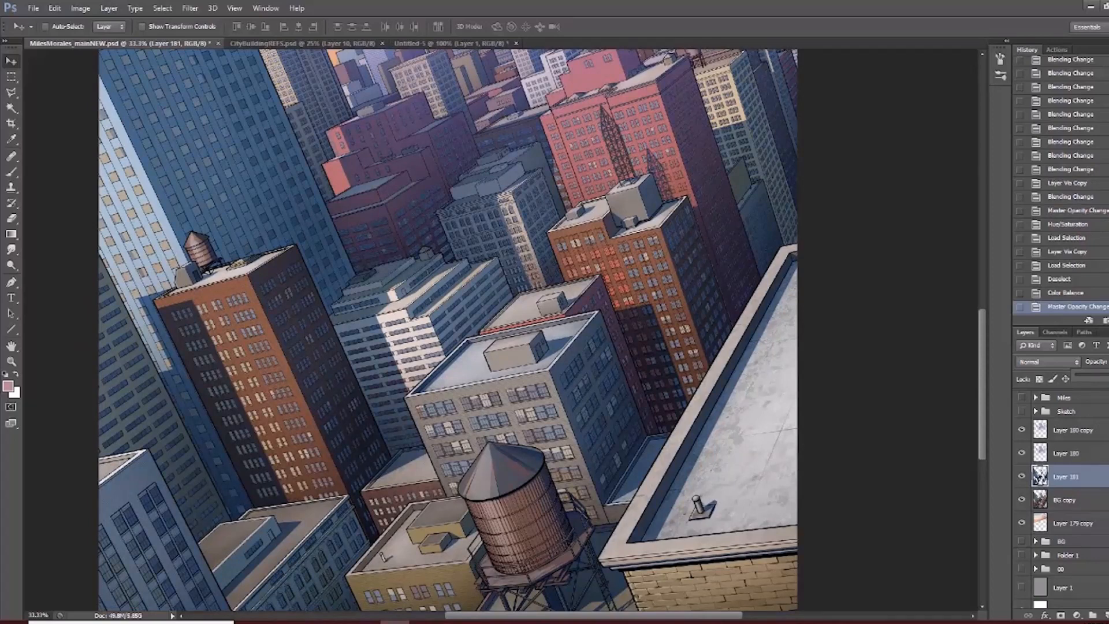
drag(683, 361, 663, 466)
alt+click(663, 466)
click(1021, 476)
click(1022, 477)
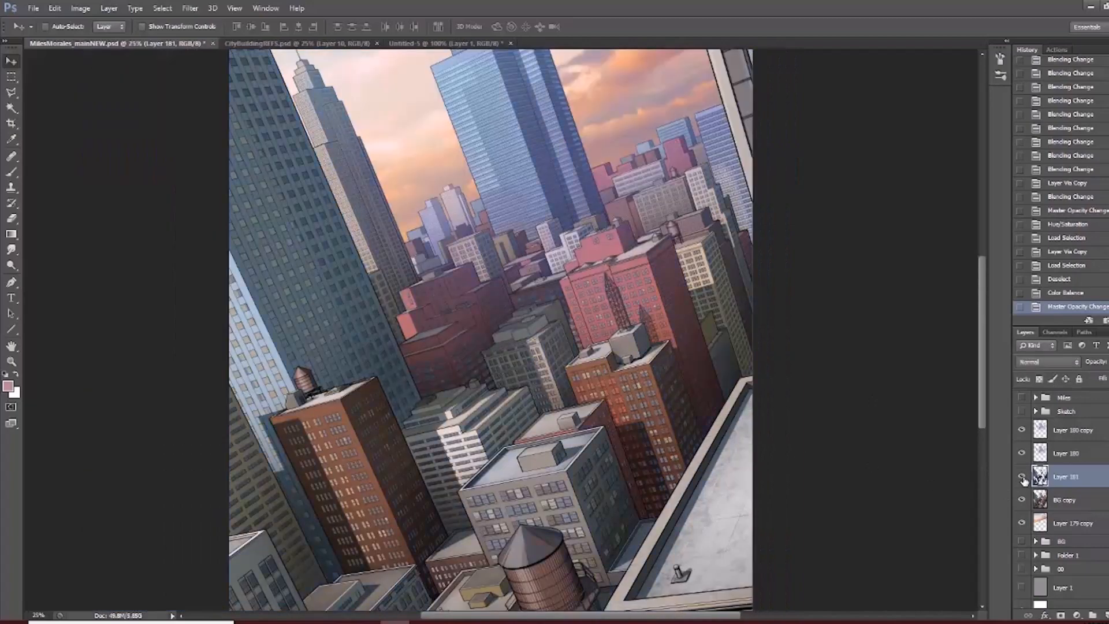
Duplicate the BG copy layer and apply a midtone Color Balance of +21, +6 and -10 to the duplicate.
alt+click(632, 399)
click(560, 412)
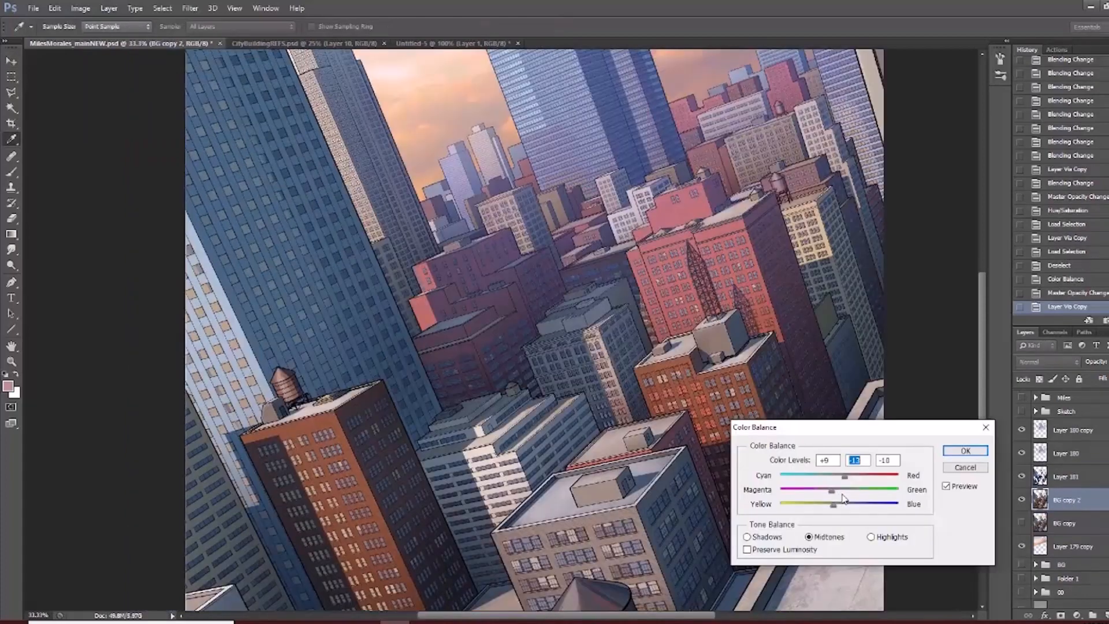
mouse_move(847, 495)
mouse_down()
mouse_move(825, 508)
mouse_move(852, 477)
mouse_up()
key(ctrl+z)
scroll(563, 341, down, 1)
scroll(563, 341, up, 3)
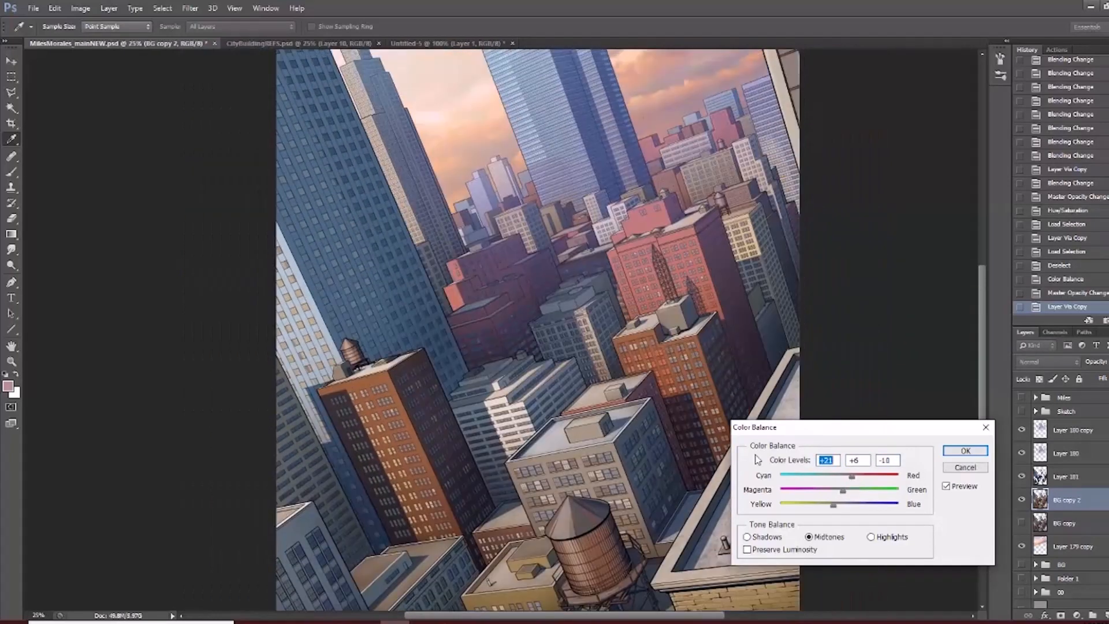
click(962, 452)
Show the original BG copy layer and toggle BG copy 2 to compare the two colour versions.
drag(627, 413, 639, 458)
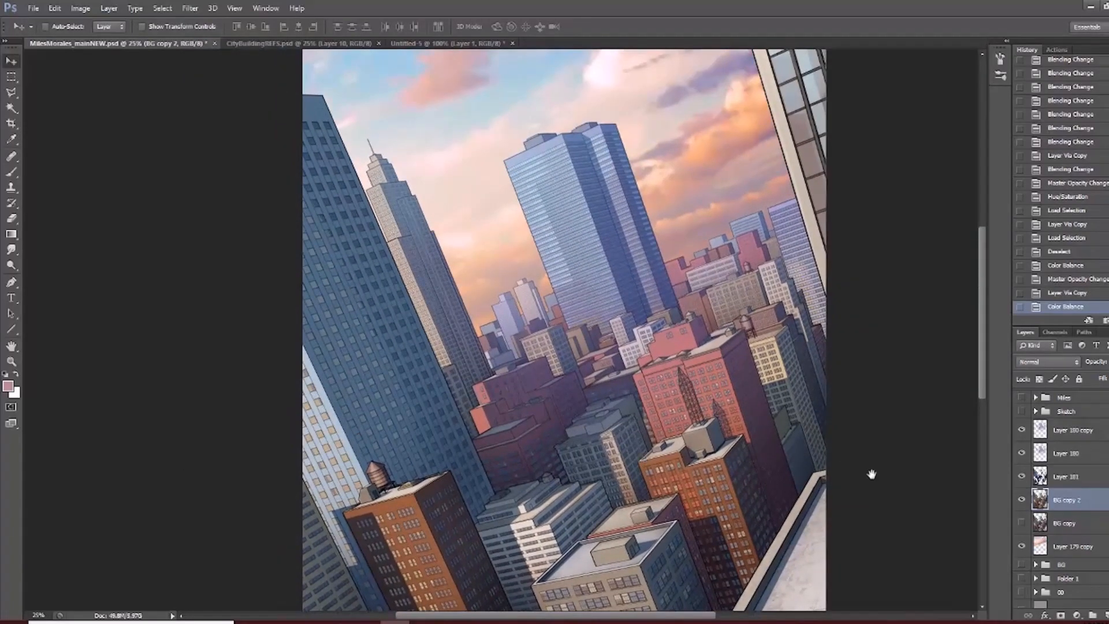
click(1022, 500)
click(1022, 523)
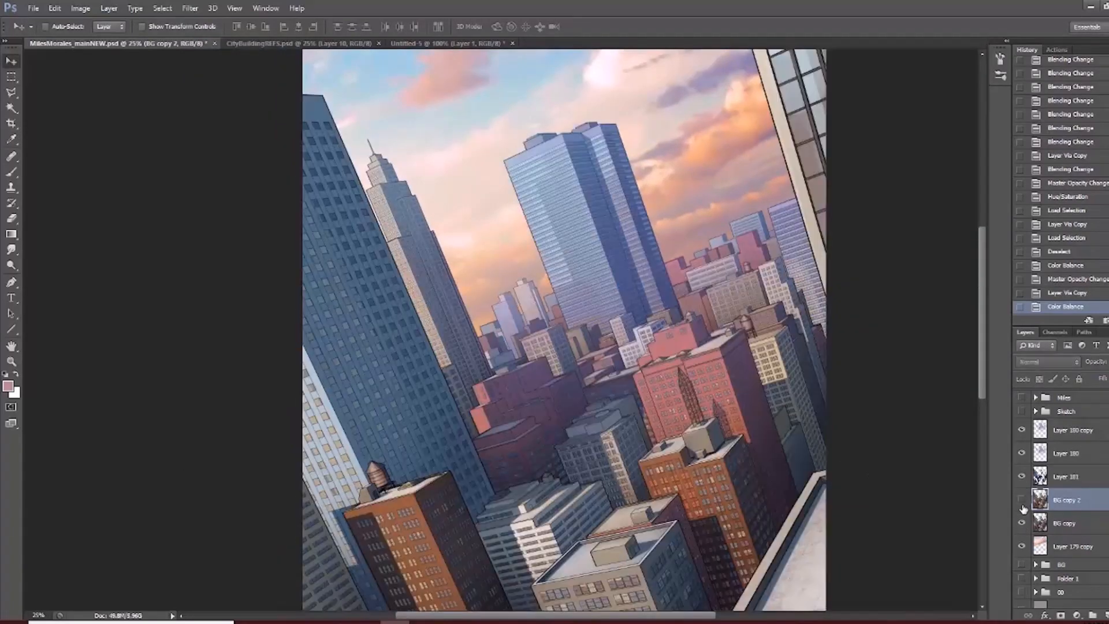
drag(702, 479, 687, 355)
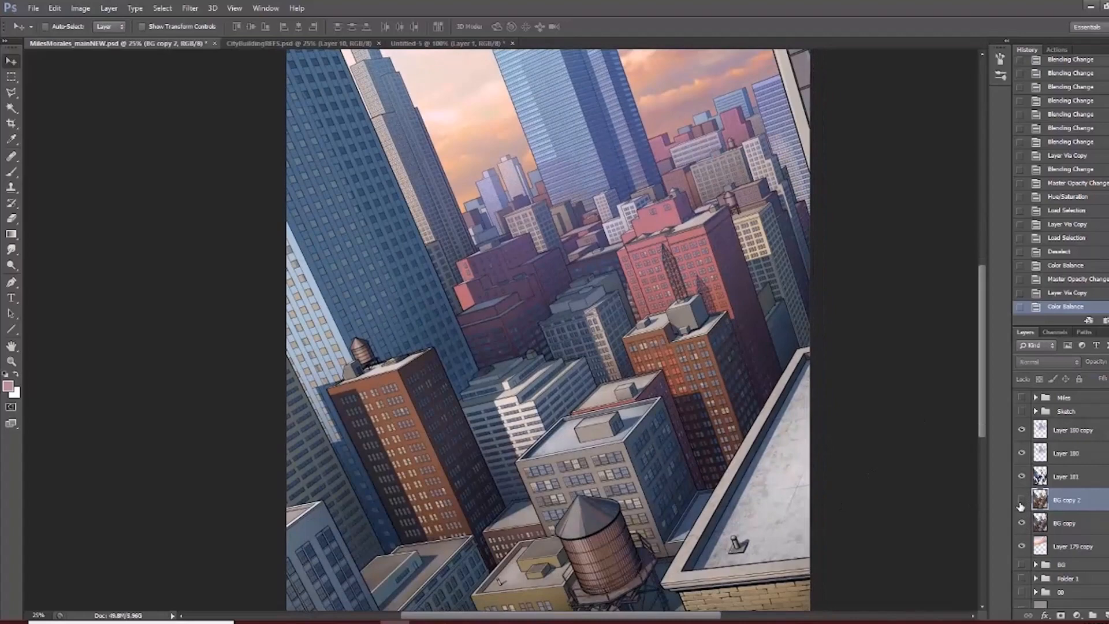
click(1022, 506)
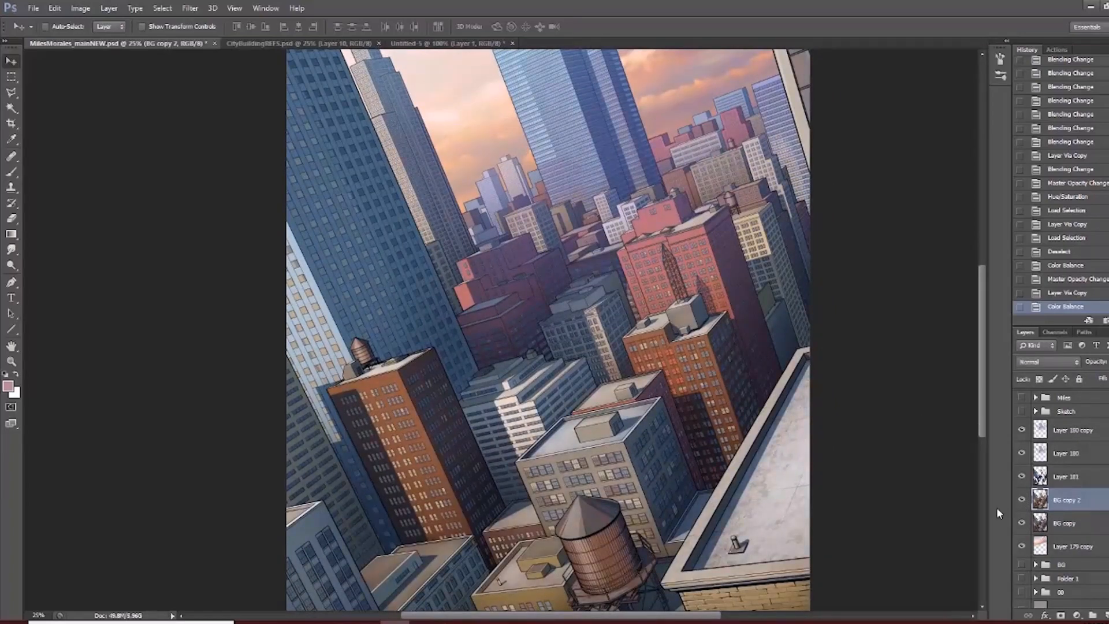
Compare the buildings with Layer 181 and BG copy 2 switched on and off, and leave only BG copy 2 hidden.
key(ctrl+minus)
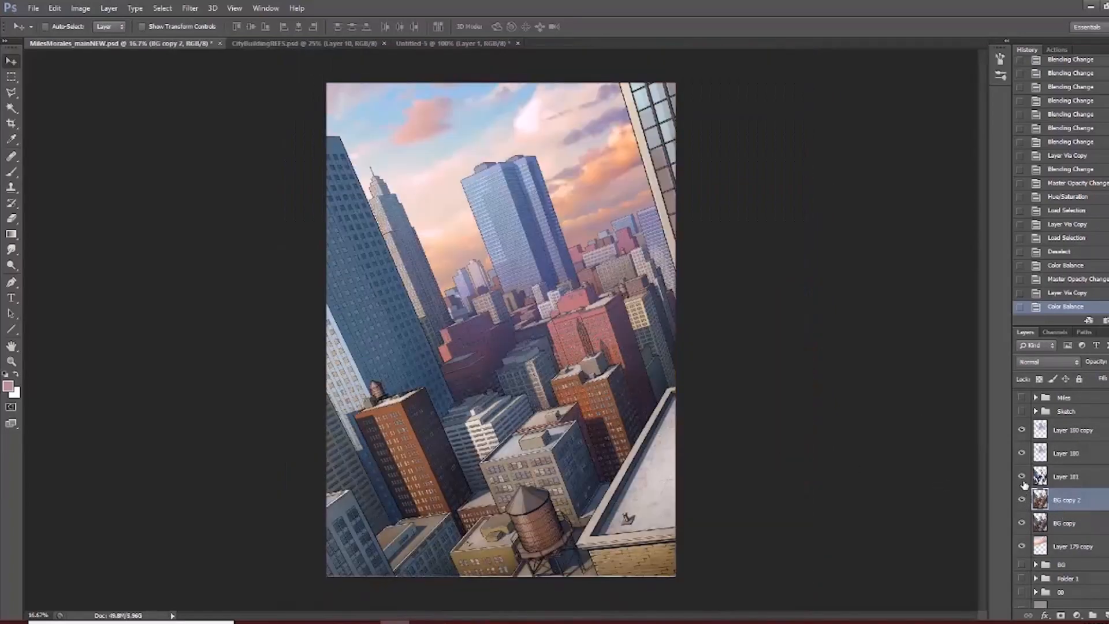
ctrl+click(548, 374)
drag(639, 246, 688, 272)
drag(726, 437, 720, 386)
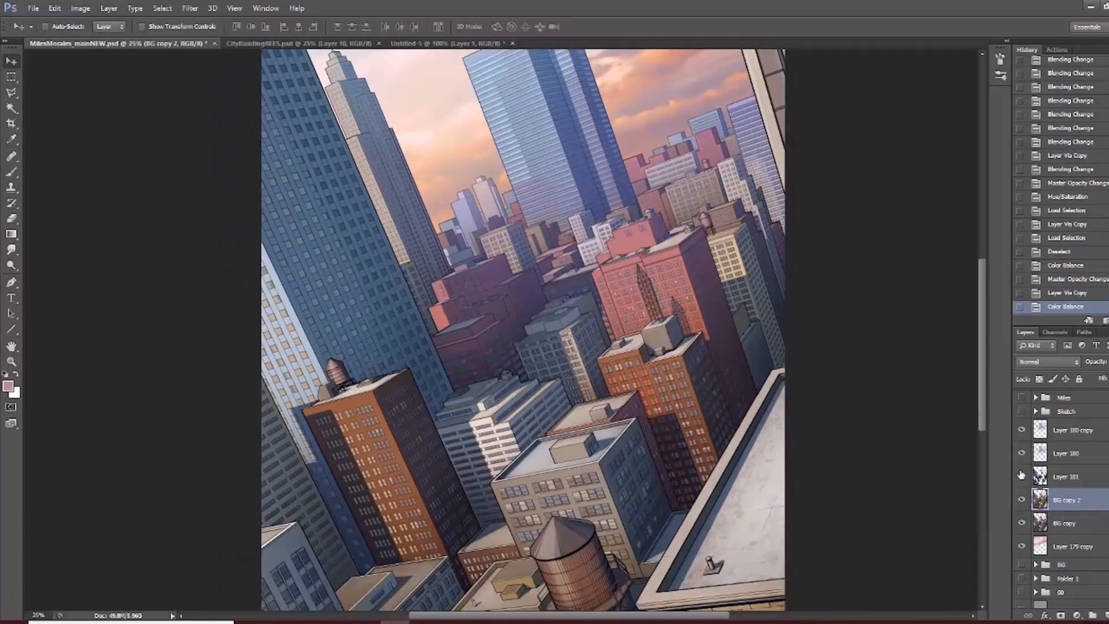
drag(1023, 478, 1024, 501)
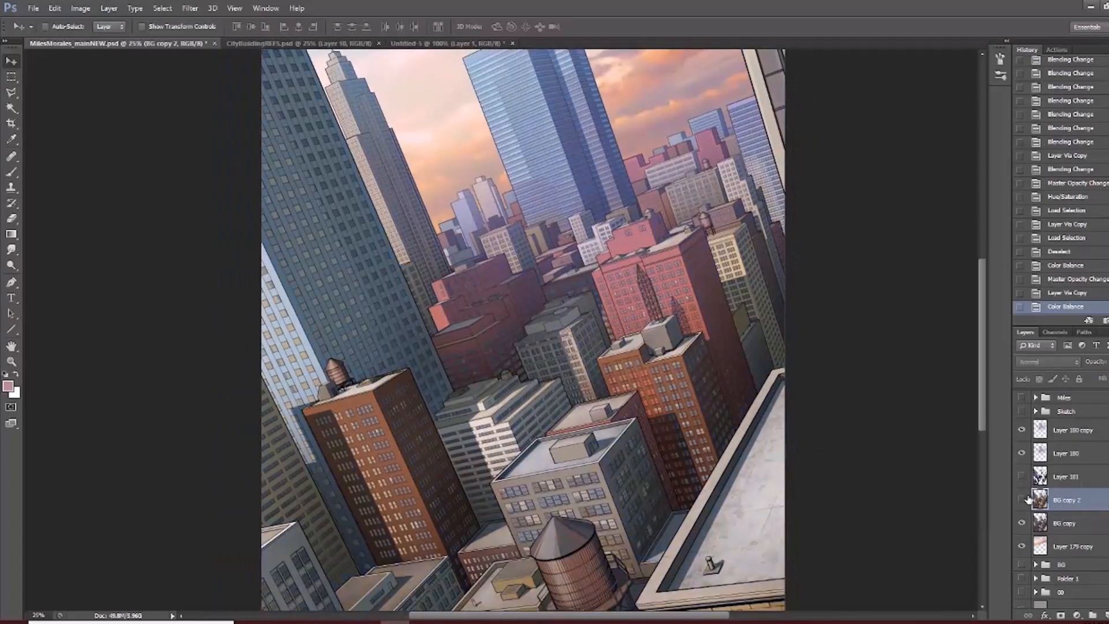
mouse_move(633, 461)
mouse_down()
mouse_move(658, 487)
mouse_move(651, 465)
mouse_up()
drag(1023, 477, 1024, 502)
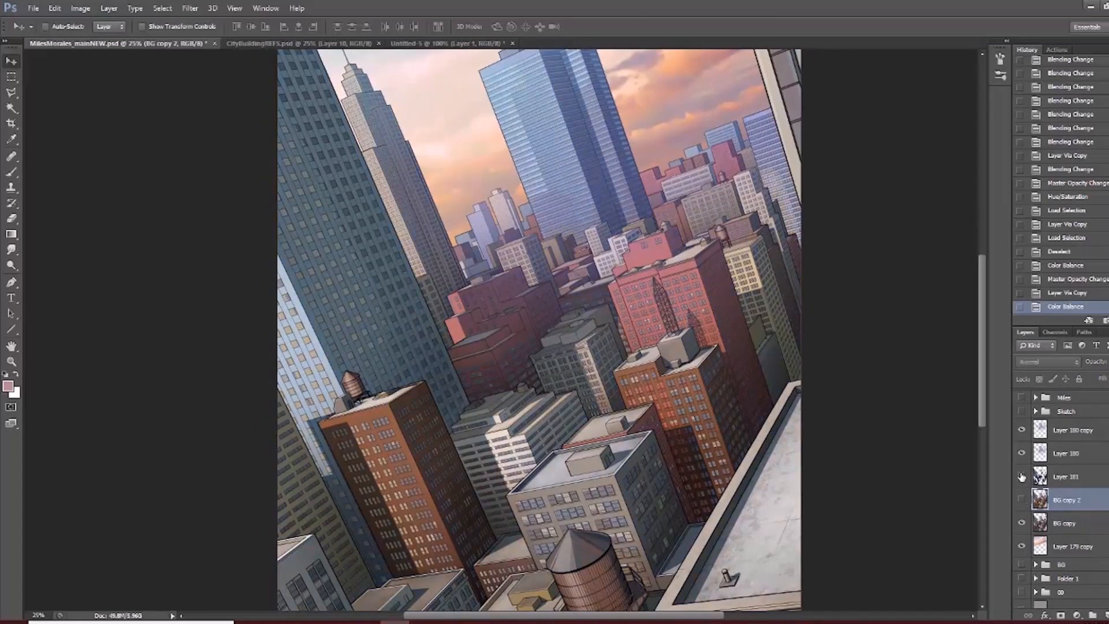
click(1022, 502)
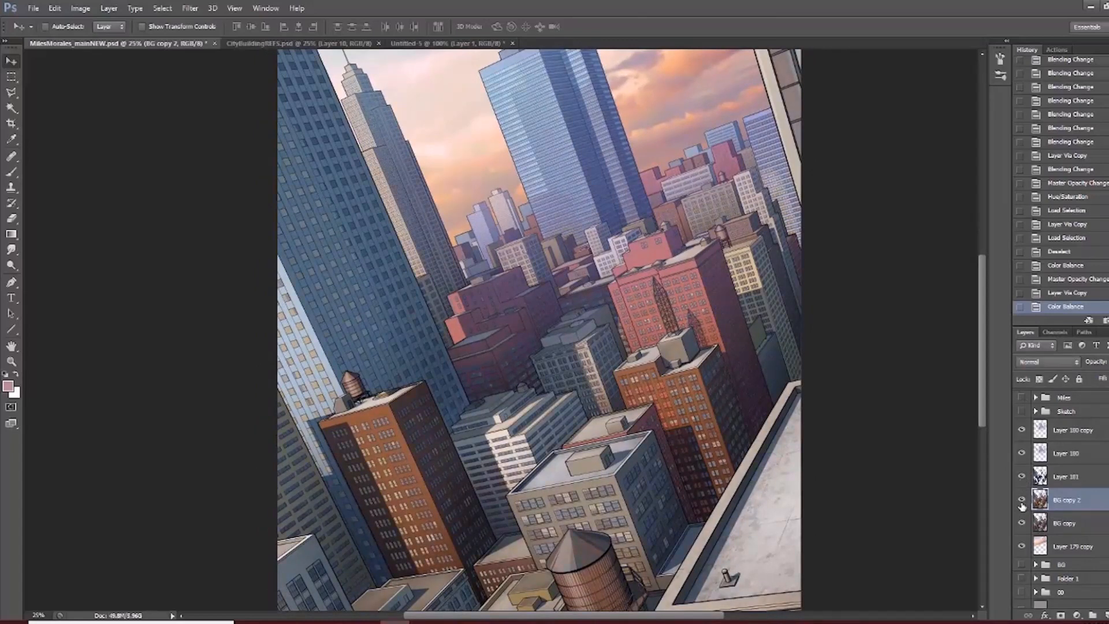
click(1022, 477)
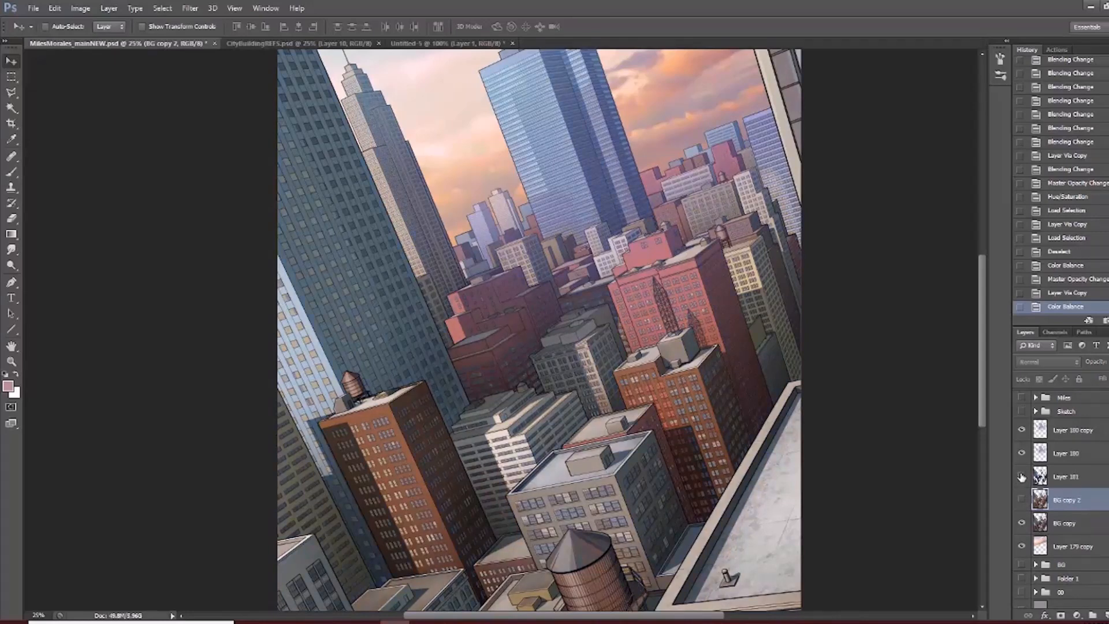
click(1022, 500)
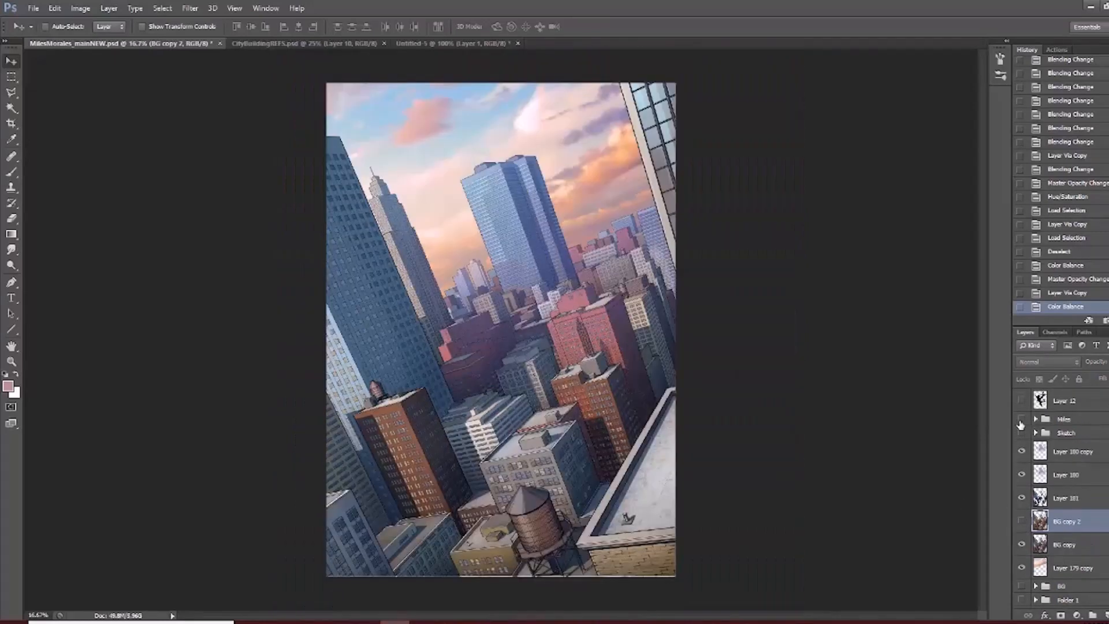
Check the background colours against the character by showing the Miles group, and hide the group again.
click(1022, 419)
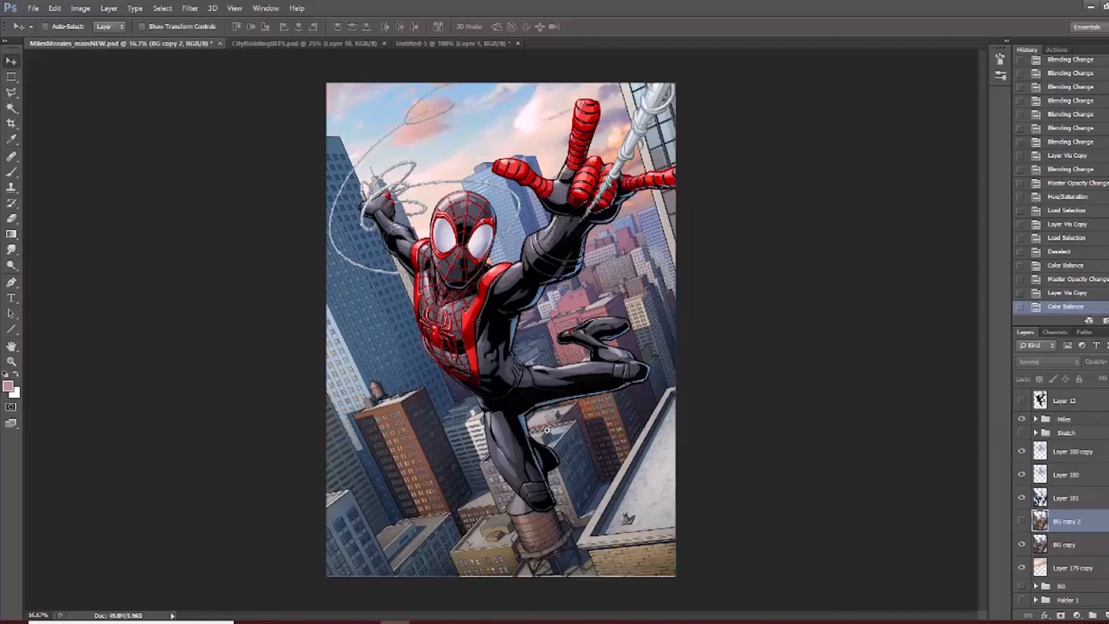
scroll(547, 431, up, 1)
click(1021, 419)
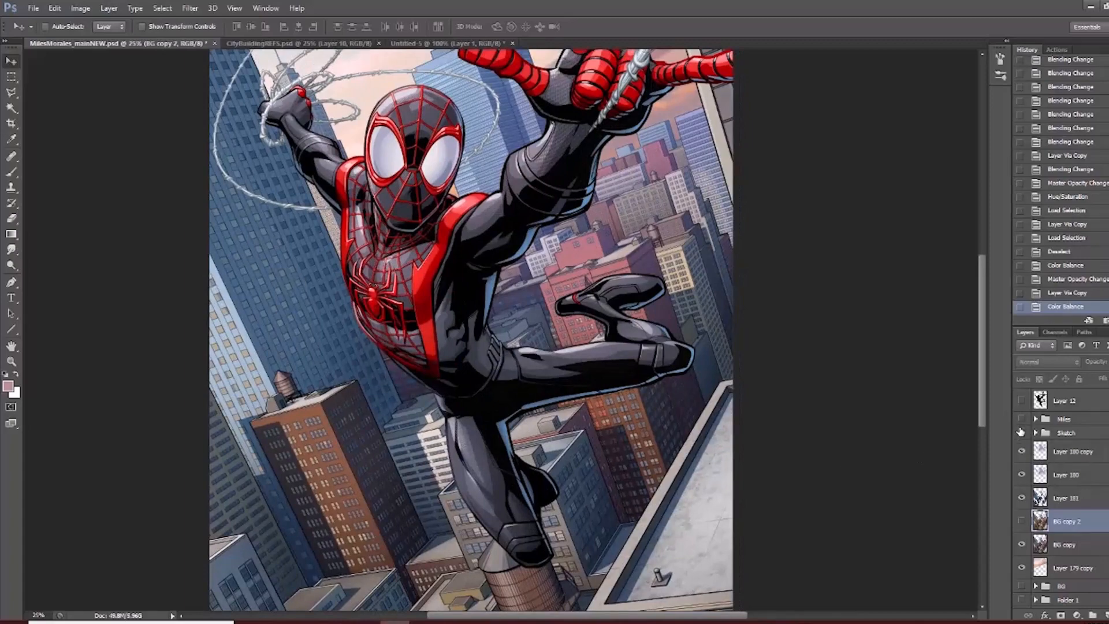
Add a new layer above Layer 180 copy and sample a peach tone from the sky as the Brush colour.
click(1057, 454)
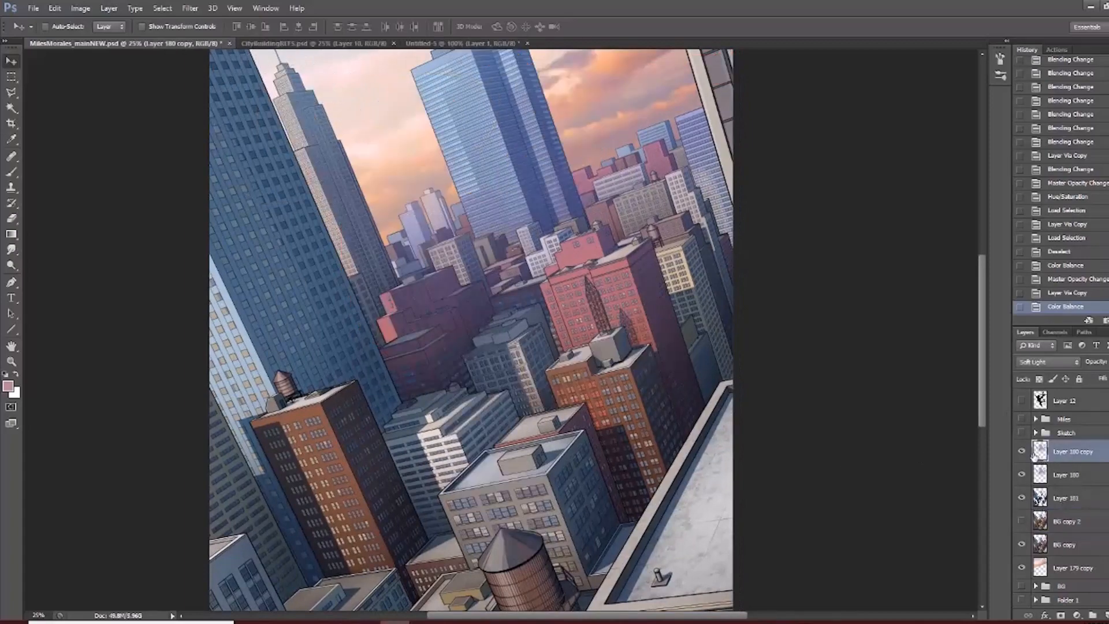
click(1105, 616)
key(b)
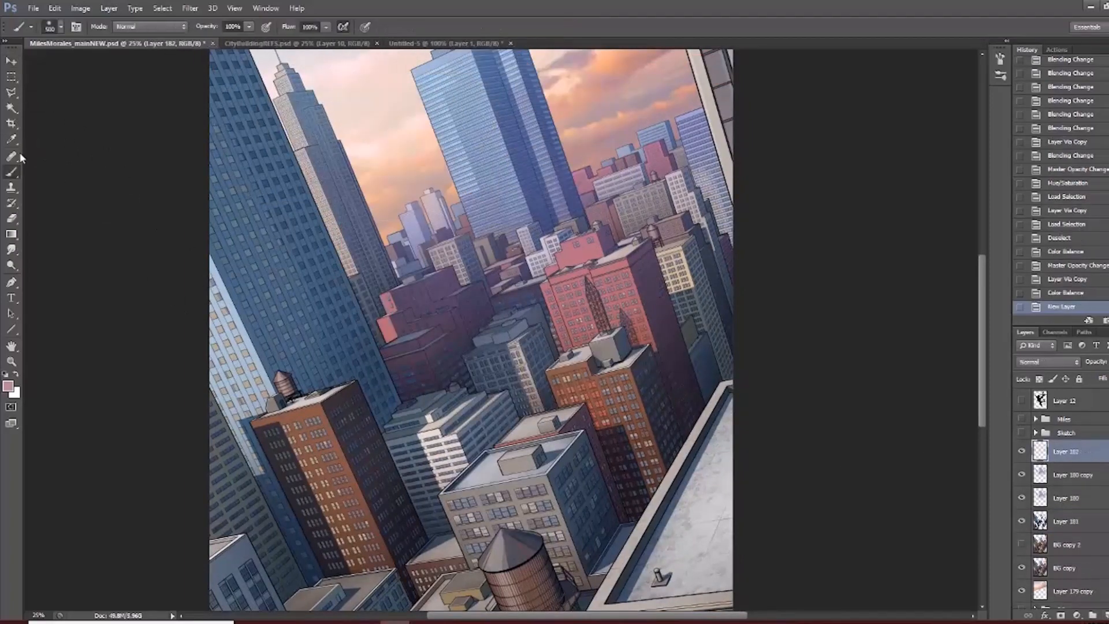
drag(162, 320, 148, 333)
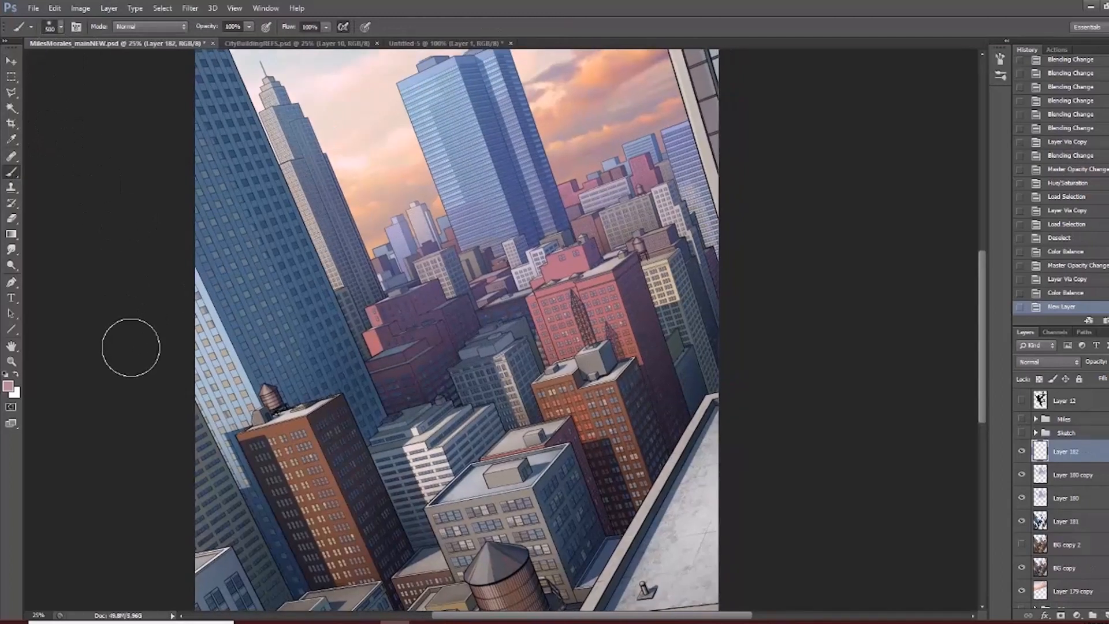
click(131, 347)
alt+click(408, 171)
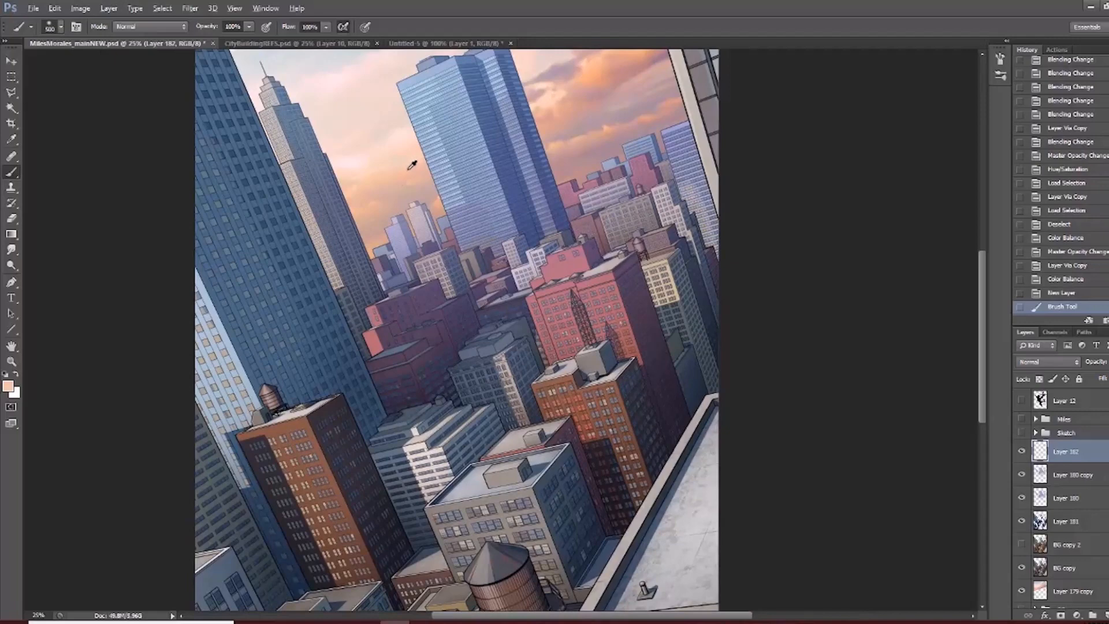
Show the Miles group, dab peach haze behind the character with a greatly enlarged brush, and compare the haze layer on and off.
key(bracketright)
key(bracketright)
key(bracketright)
key(bracketright)
key(bracketright)
key(bracketright)
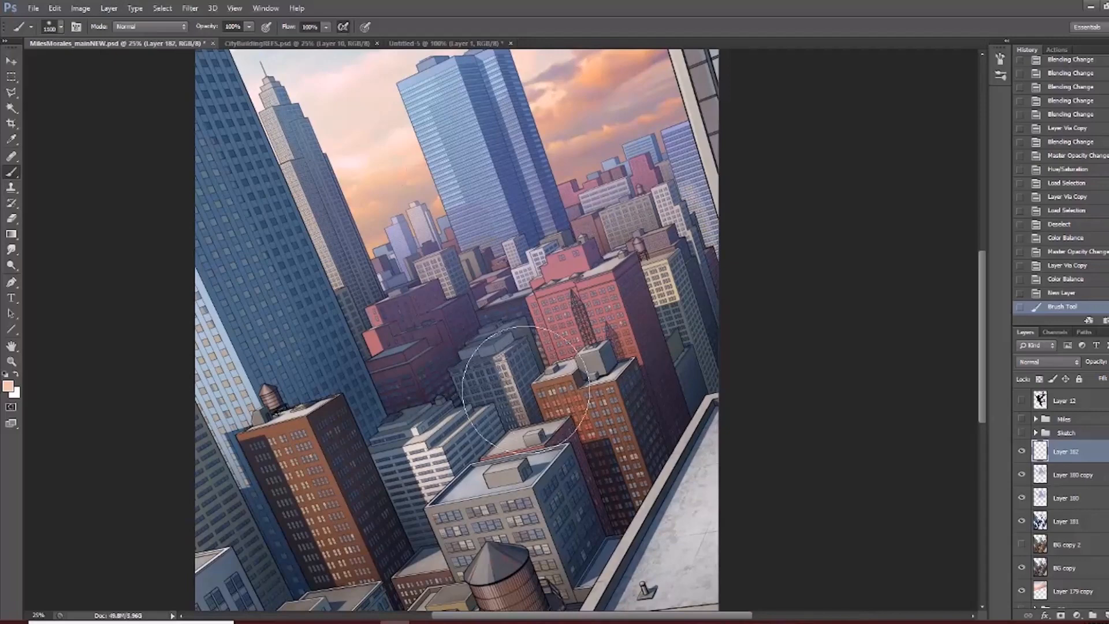
click(1022, 419)
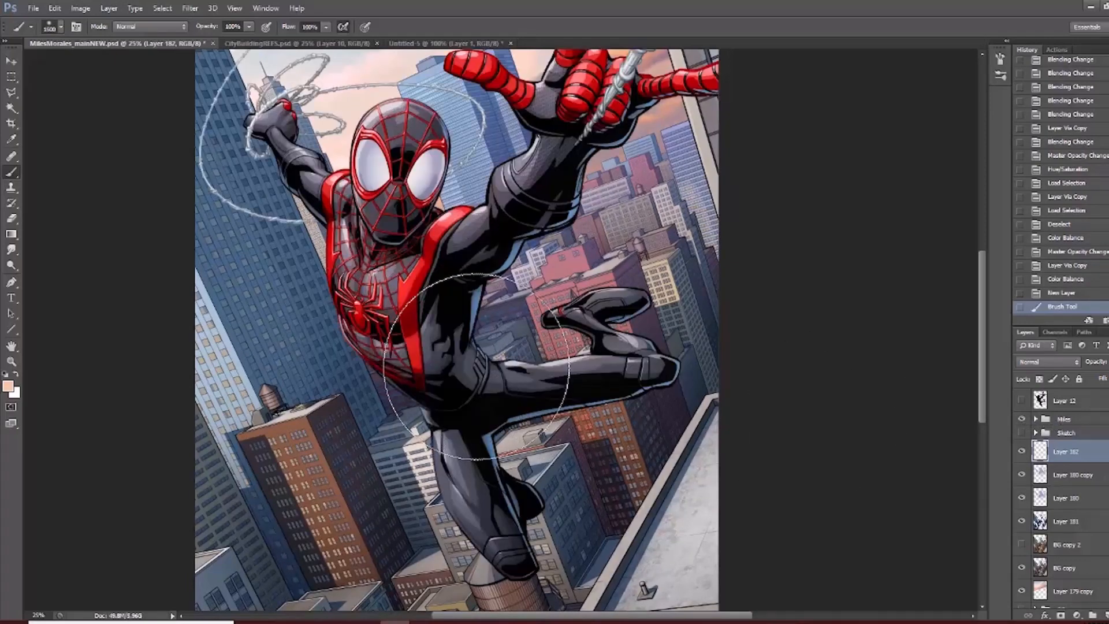
key(bracketright)
key(bracketright)
key(bracketright)
key(bracketright)
key(bracketright)
key(bracketright)
key(bracketright)
key(bracketright)
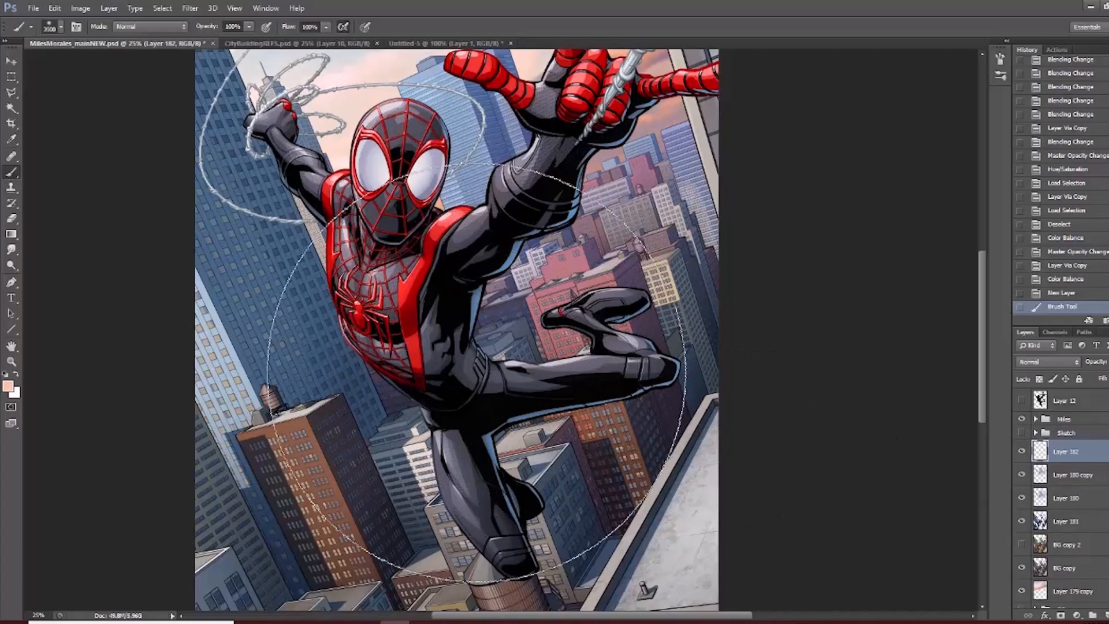
click(459, 298)
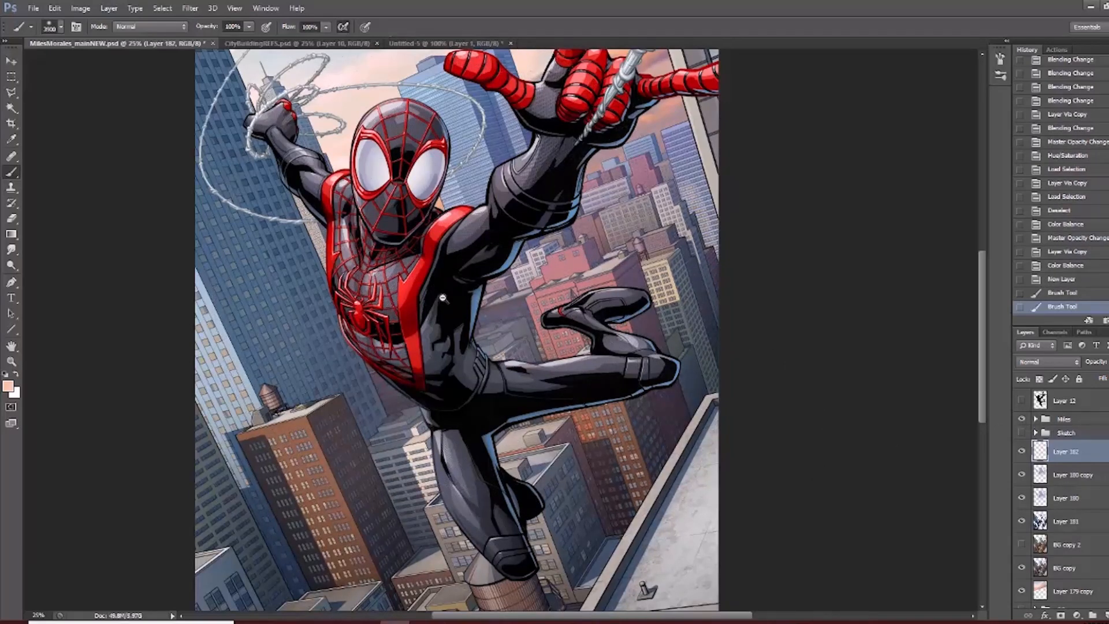
alt+click(442, 298)
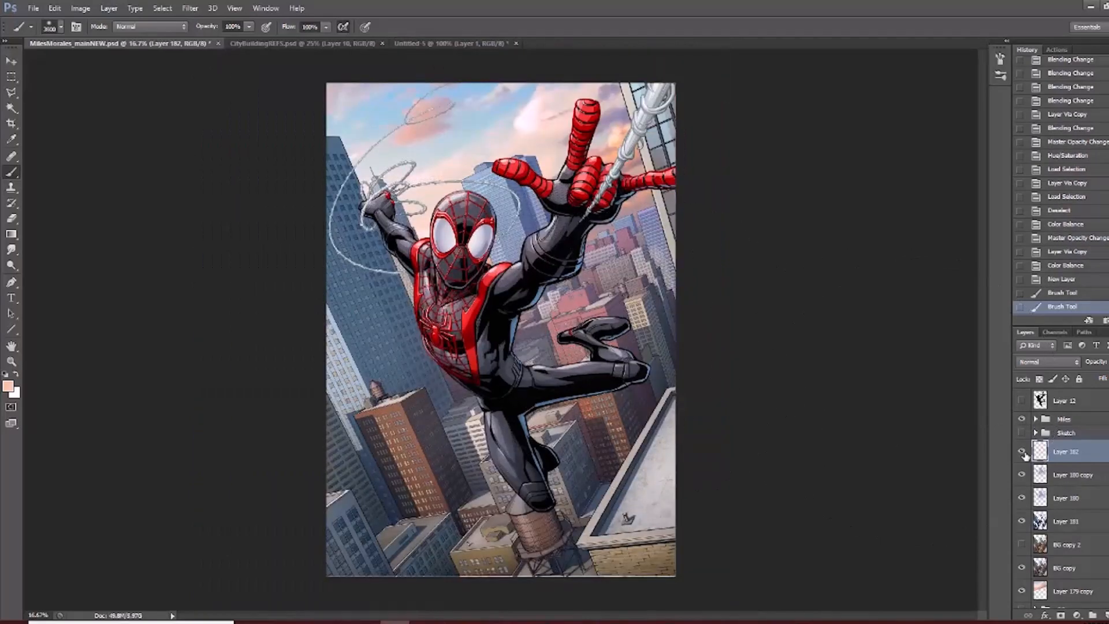
click(1022, 453)
click(1022, 453)
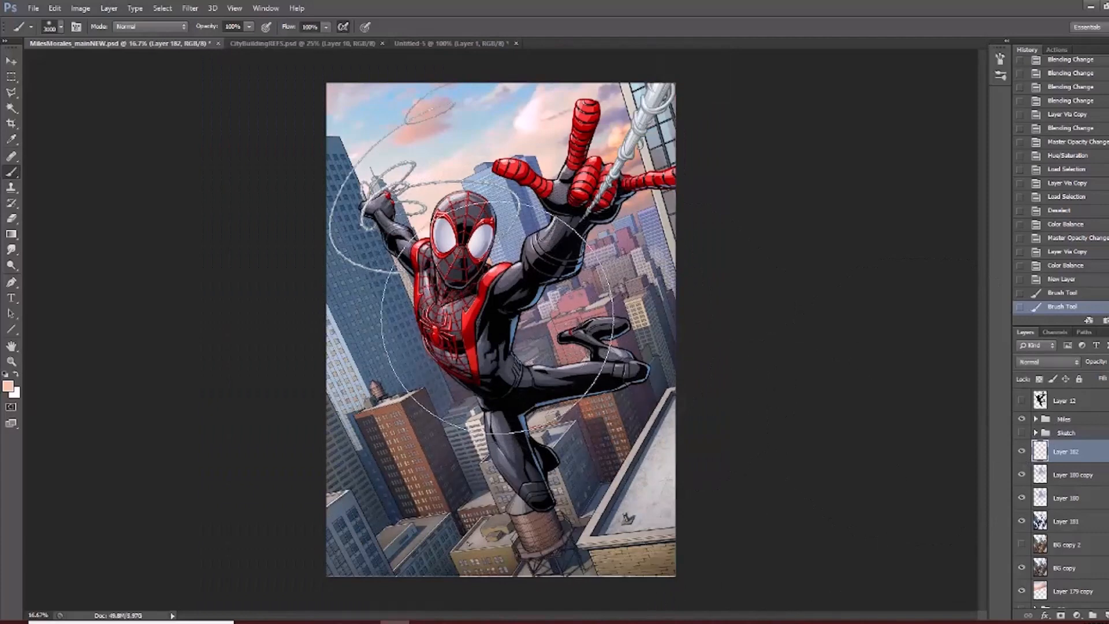
Build up peach haze over the buildings around the character on Layer 182, reducing the brush size to 400.
mouse_move(497, 317)
mouse_down()
mouse_move(491, 254)
mouse_move(479, 283)
mouse_up()
key(ctrl+z)
key(bracketleft)
key(bracketleft)
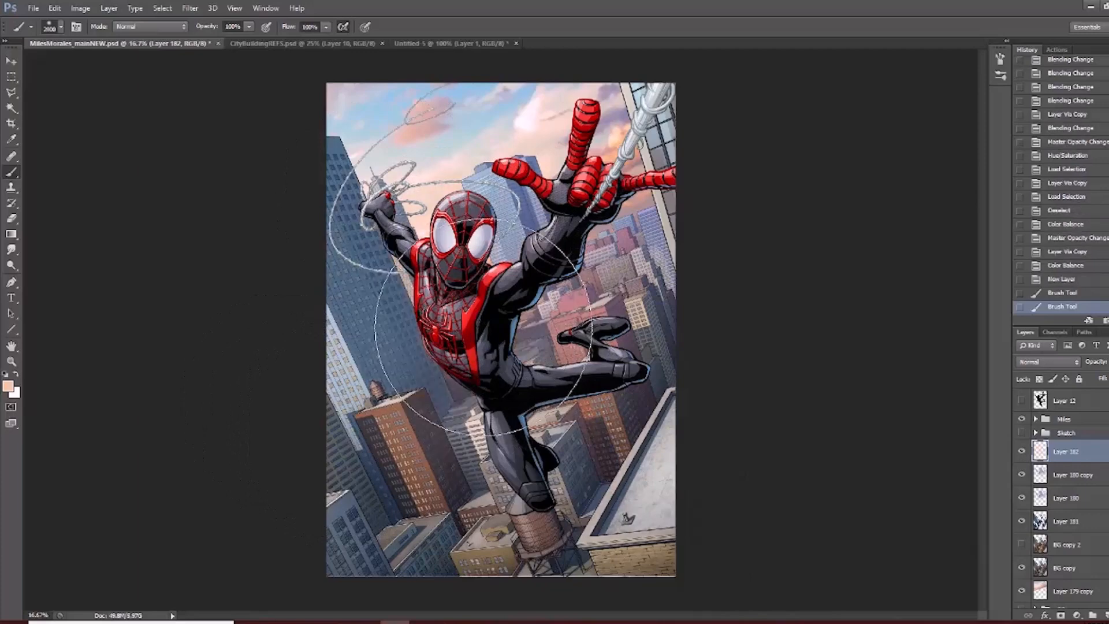
key(bracketleft)
key(bracketleft)
key(bracketleft)
key(bracketleft)
key(bracketleft)
key(bracketleft)
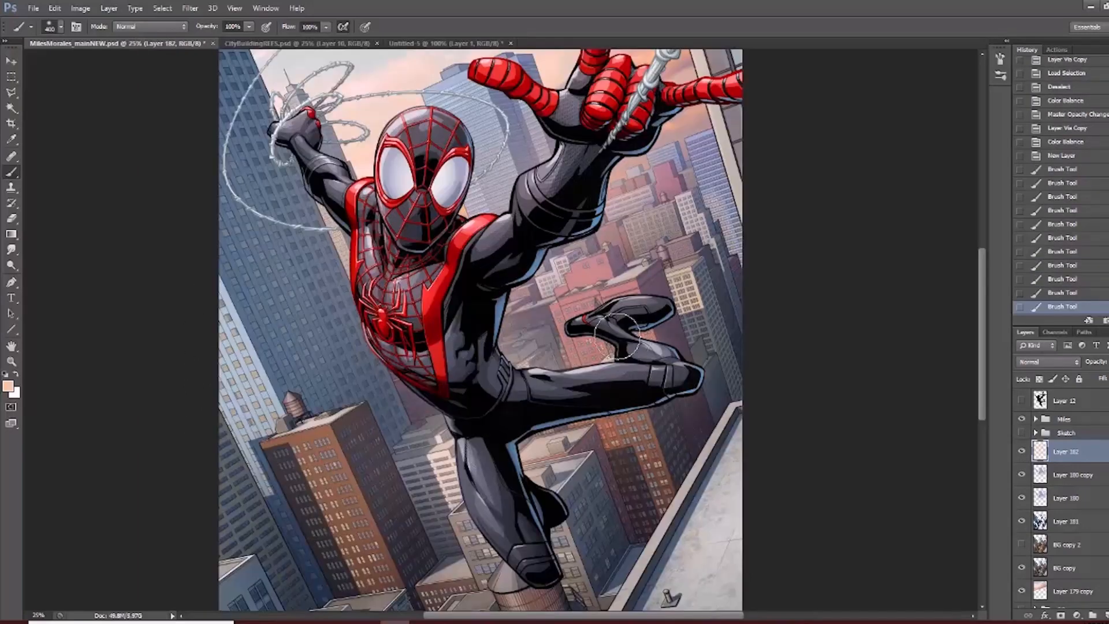
drag(750, 324, 693, 363)
drag(603, 431, 580, 352)
alt+click(580, 351)
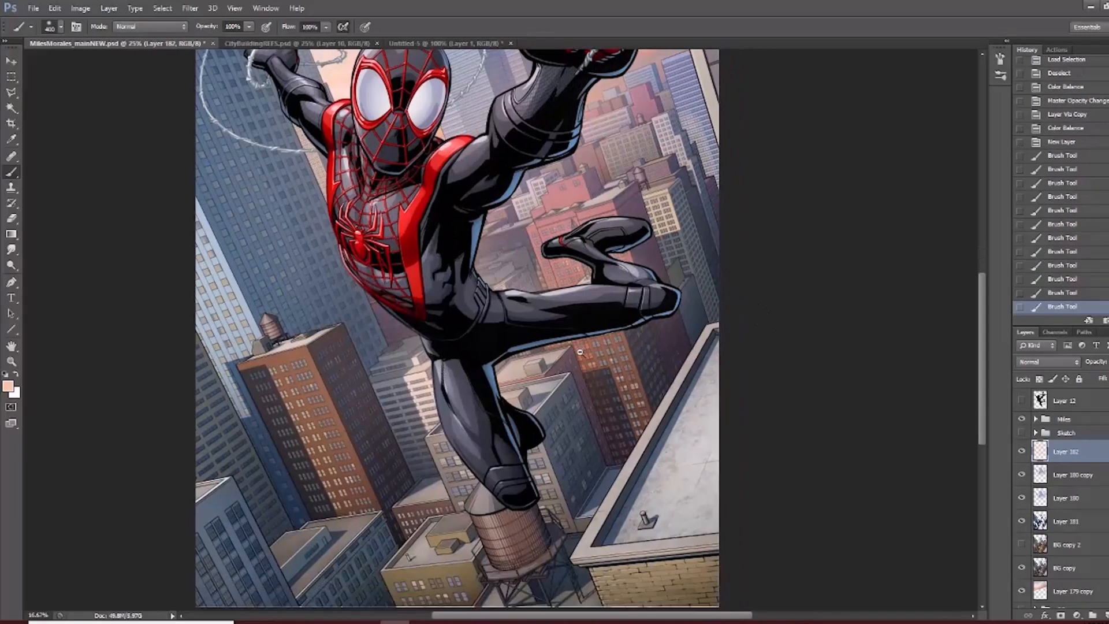
Add another dab of peach haze behind the character on Layer 182 with the brush enlarged to 700.
ctrl+click(589, 321)
drag(539, 297, 533, 293)
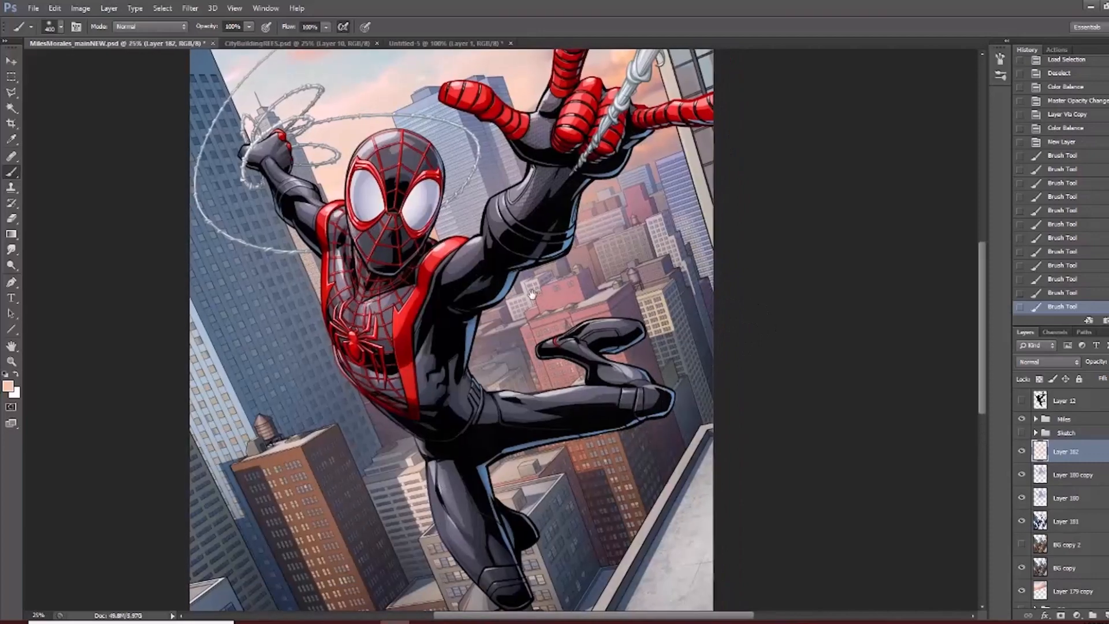
key(bracketleft)
key(bracketleft)
key(bracketleft)
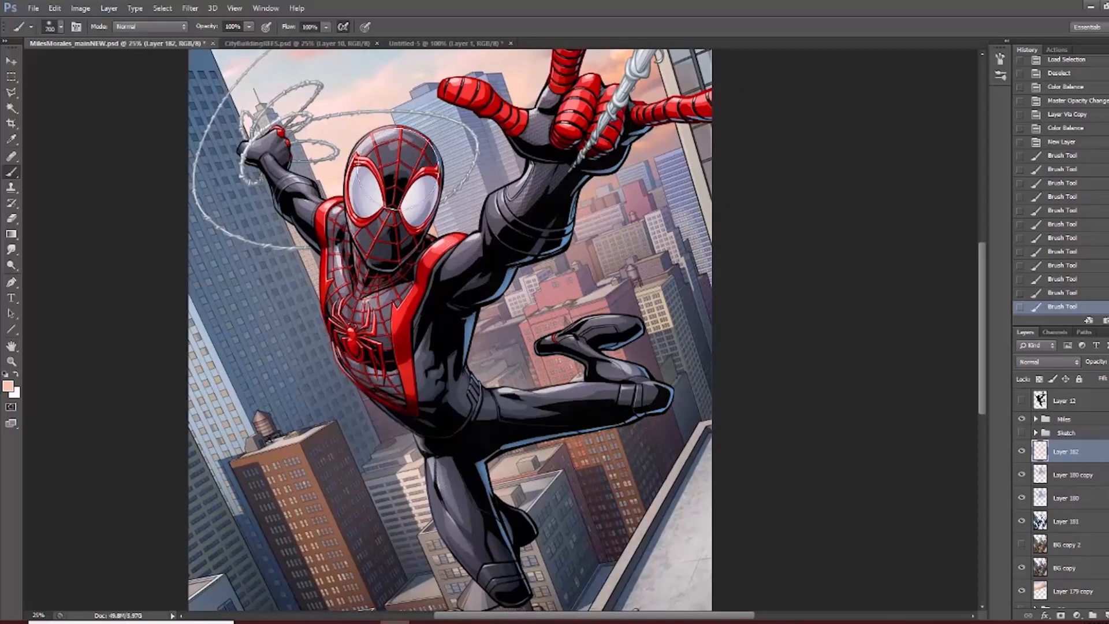
click(395, 256)
drag(398, 398, 384, 330)
drag(423, 430, 420, 408)
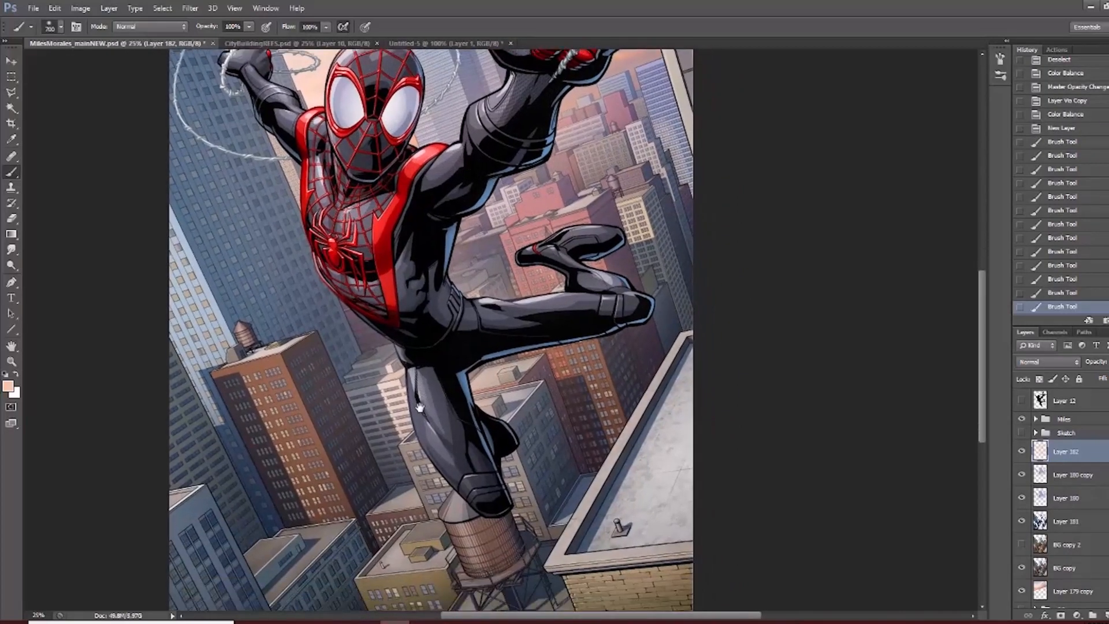
drag(527, 411, 521, 409)
Compare the whole artwork with the peach haze of Layer 182 off and on, and hide the Miles group.
key(v)
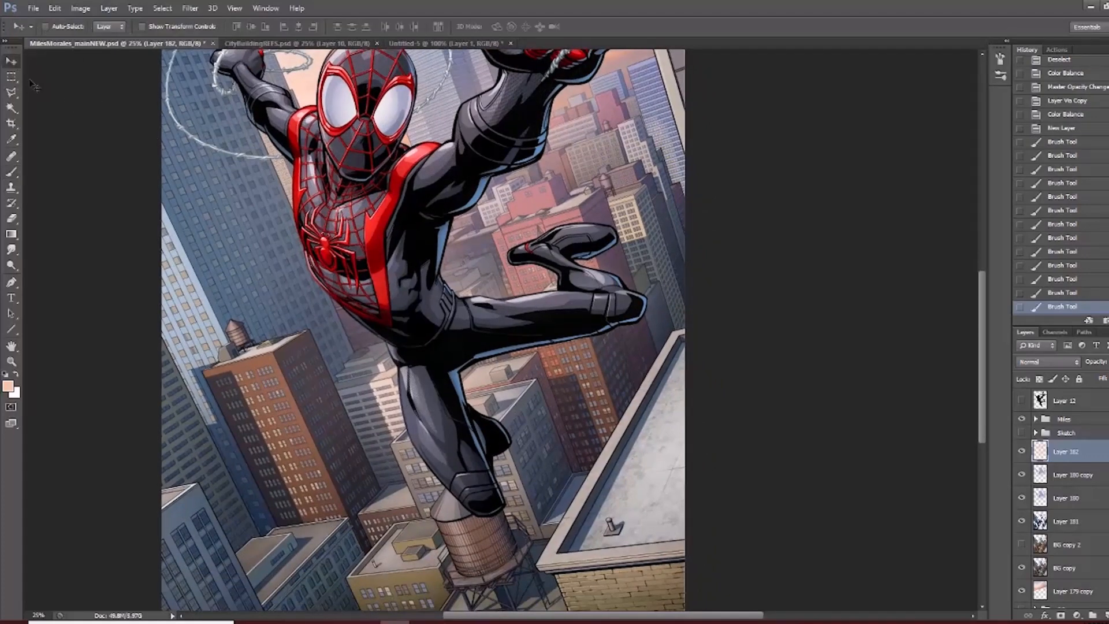
click(1021, 452)
key(ctrl+minus)
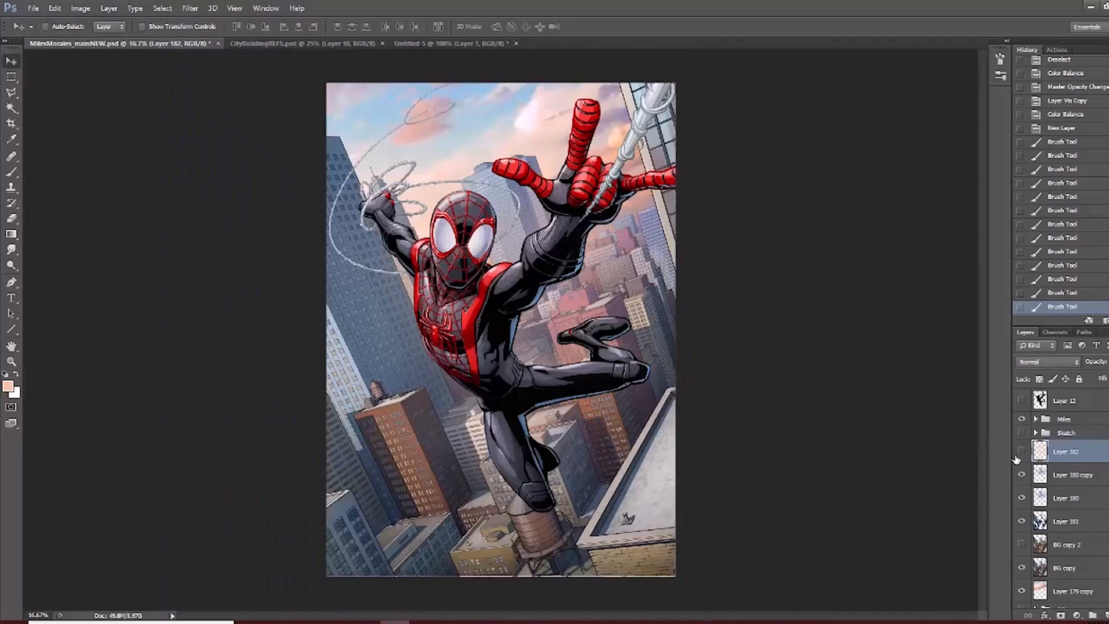
click(1021, 453)
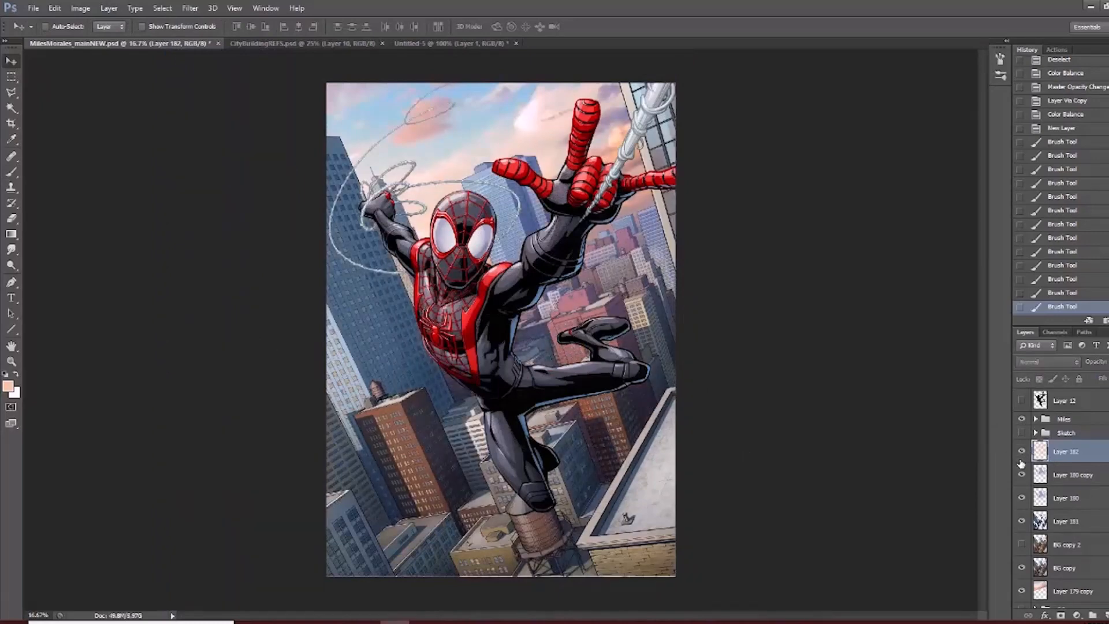
click(1020, 462)
scroll(609, 406, up, 1)
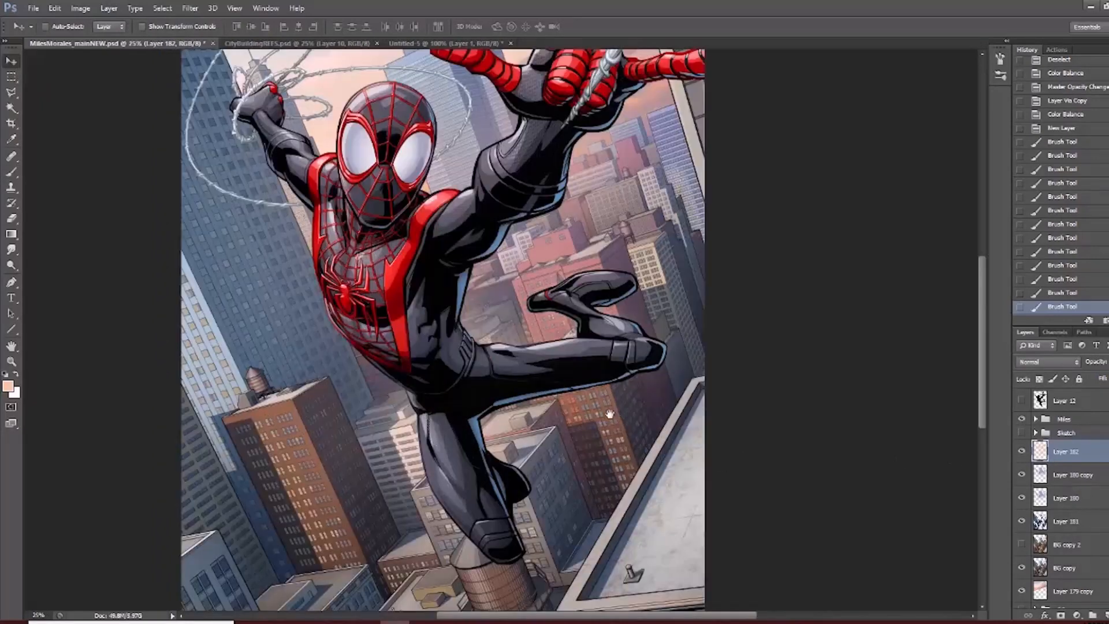
click(1022, 422)
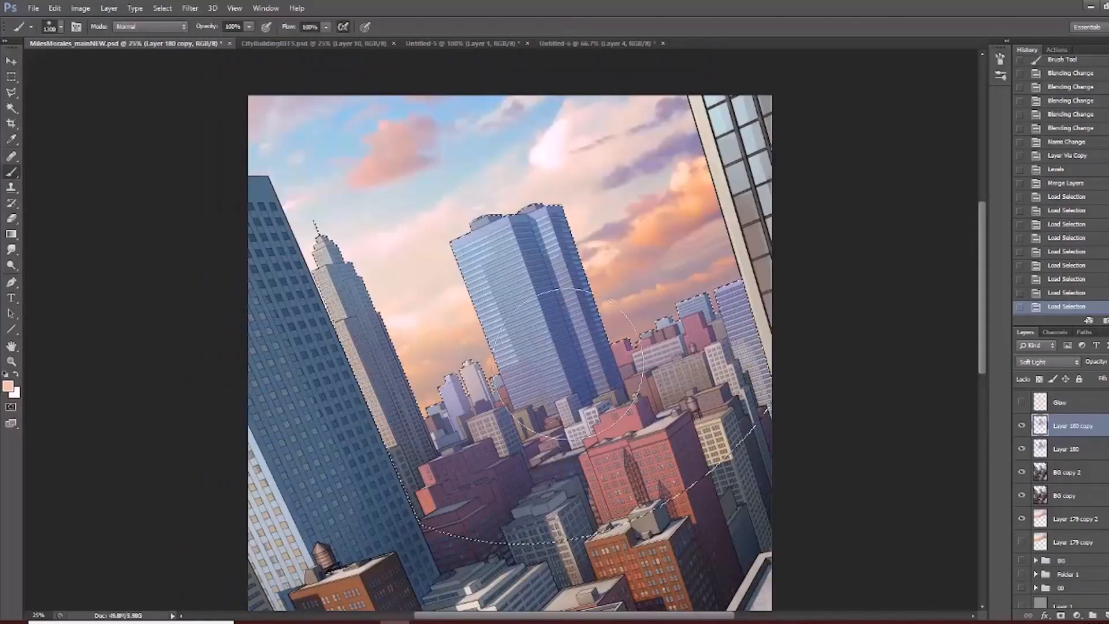
Switch to the Untitled-6 reference document and examine the lighting in the snowy night trailer screenshots.
scroll(574, 420, up, 1)
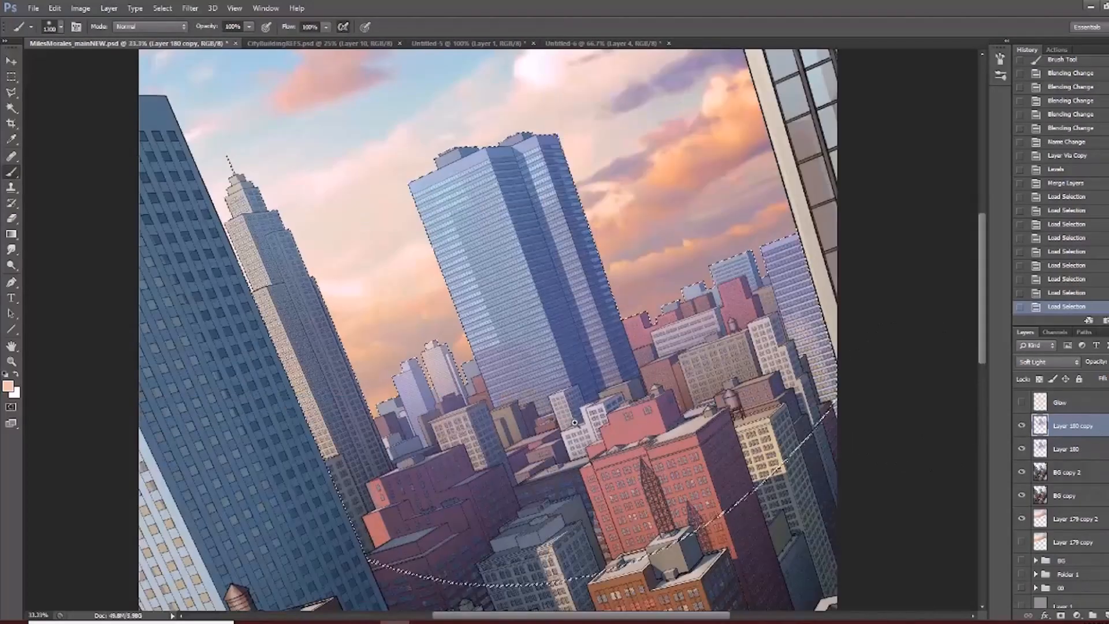
drag(575, 423, 549, 382)
drag(649, 264, 623, 301)
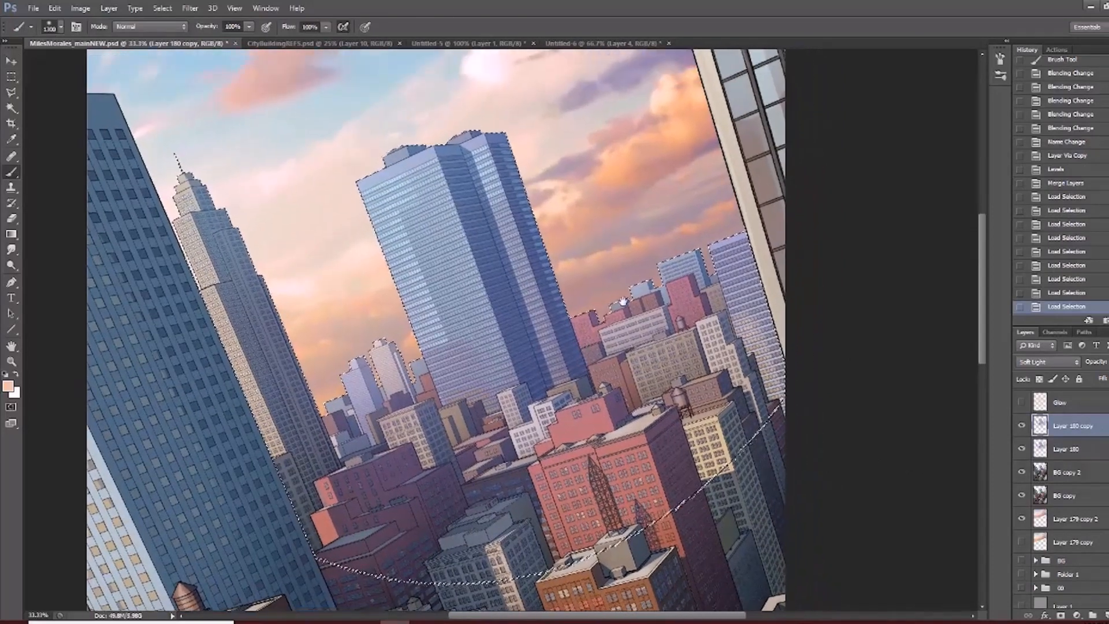
click(588, 44)
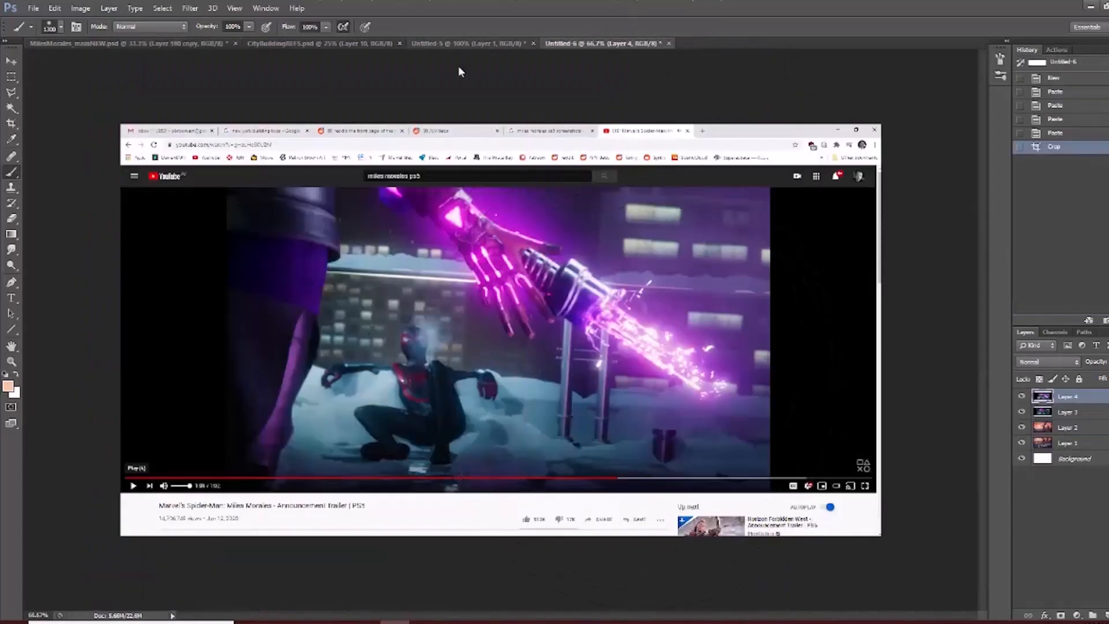
ctrl+click(517, 391)
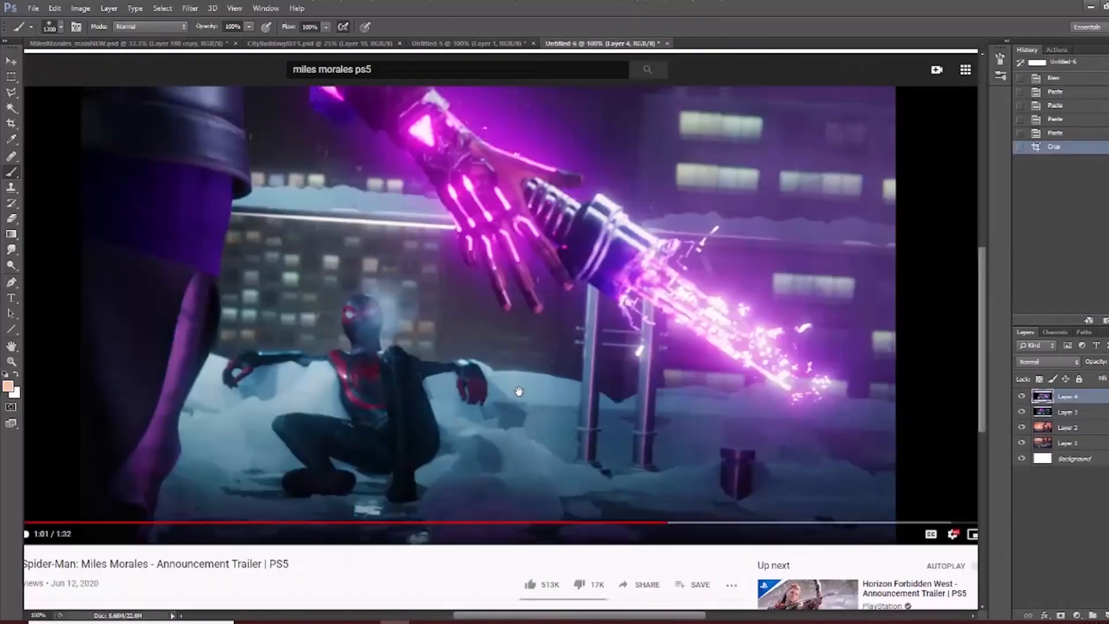
drag(517, 391, 544, 408)
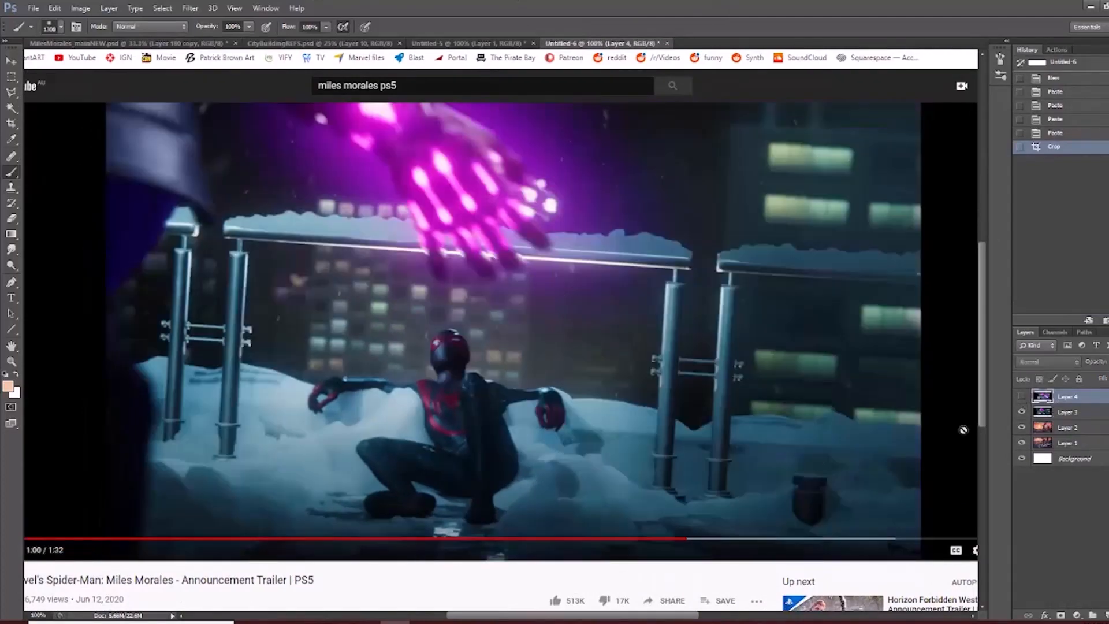
drag(407, 411, 380, 421)
ctrl+click(340, 425)
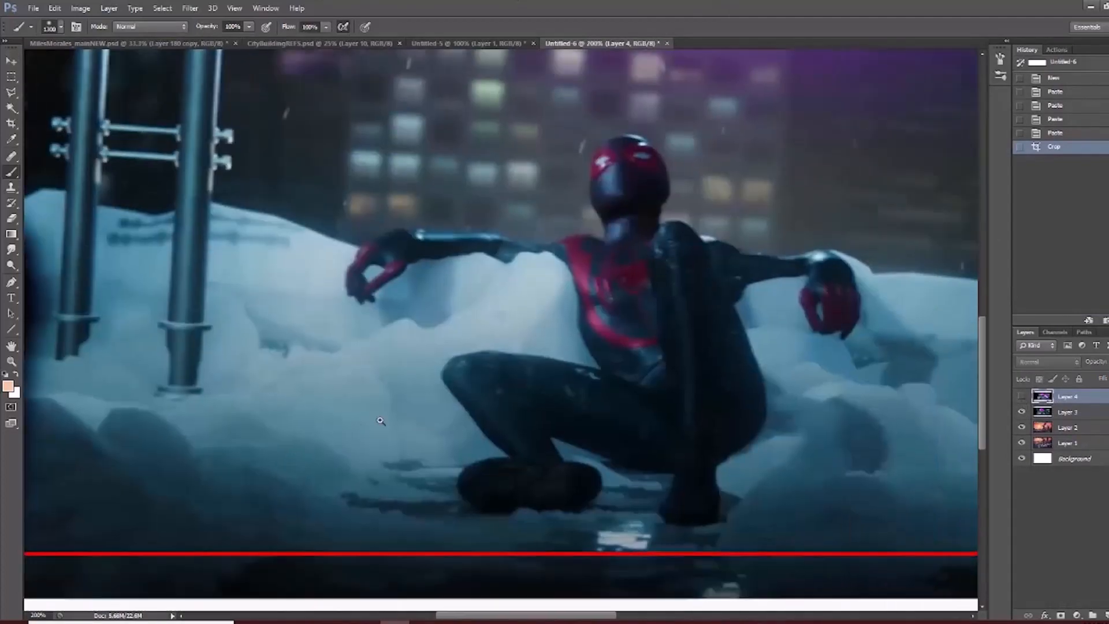
alt+click(380, 421)
Hide Layer 3 and Layer 2 in the reference document and examine the sunset screenshot's snowy rooftops and shadows around the character.
click(1021, 412)
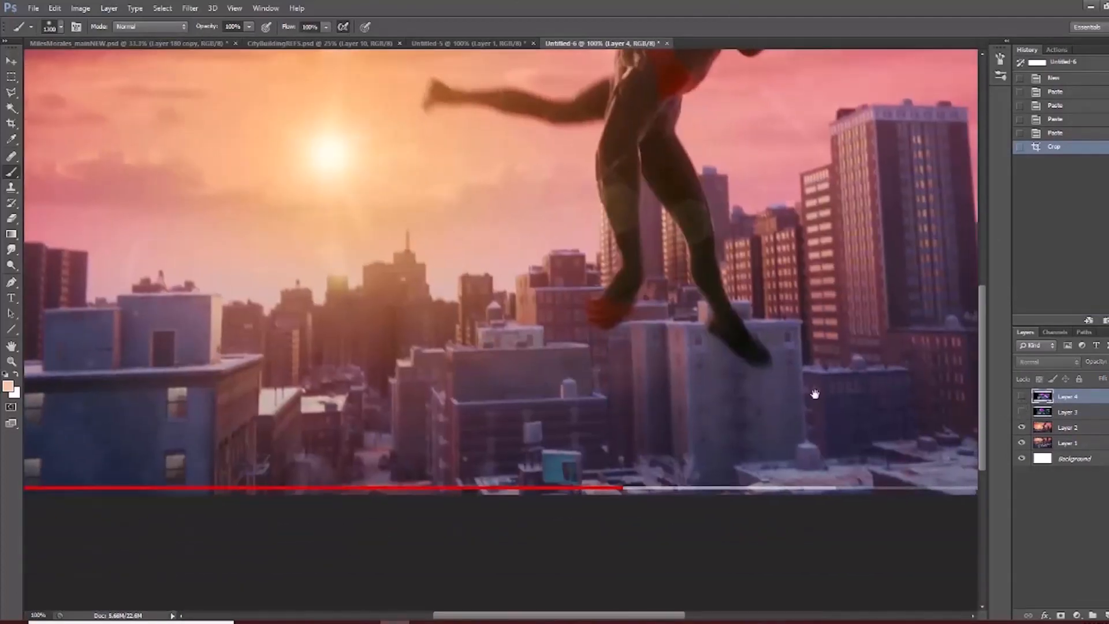
click(1022, 427)
drag(685, 373, 654, 515)
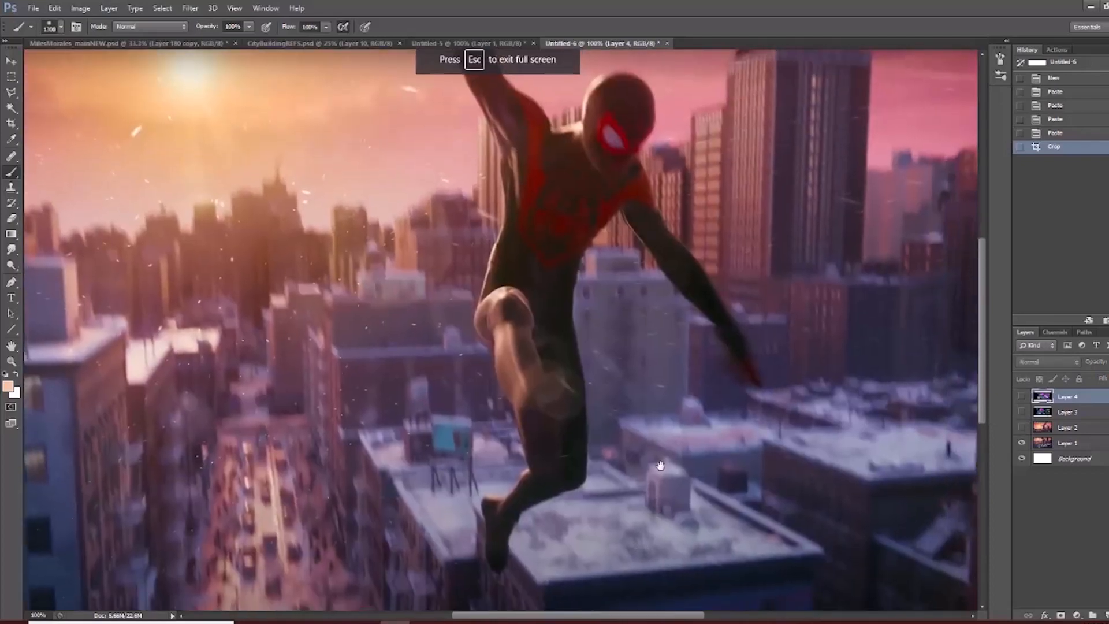
alt+click(658, 471)
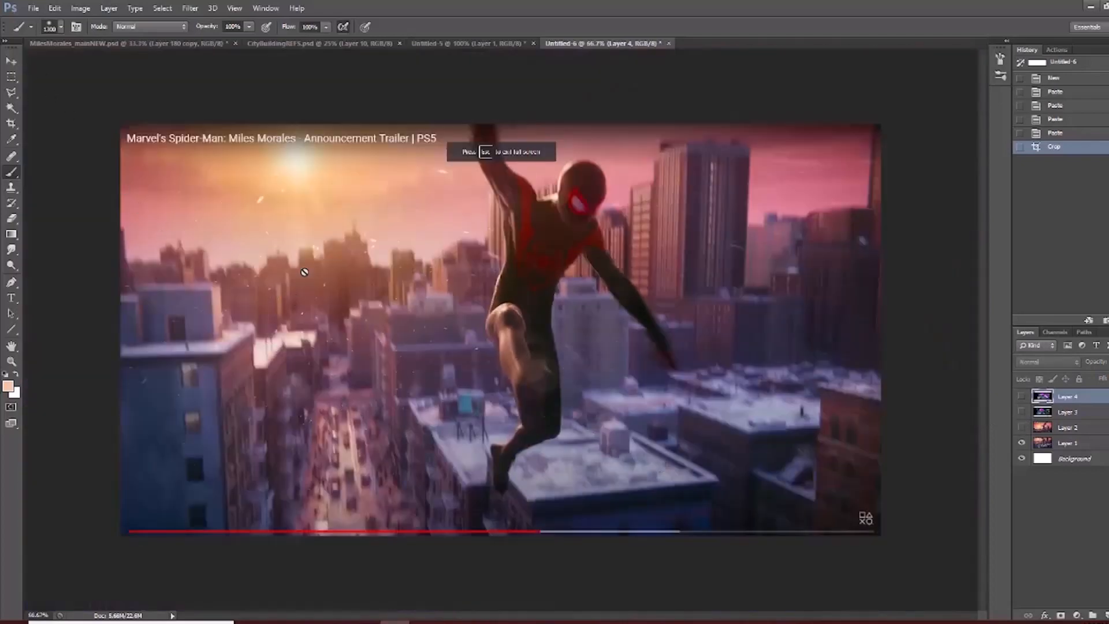
ctrl+click(605, 481)
drag(591, 471, 615, 483)
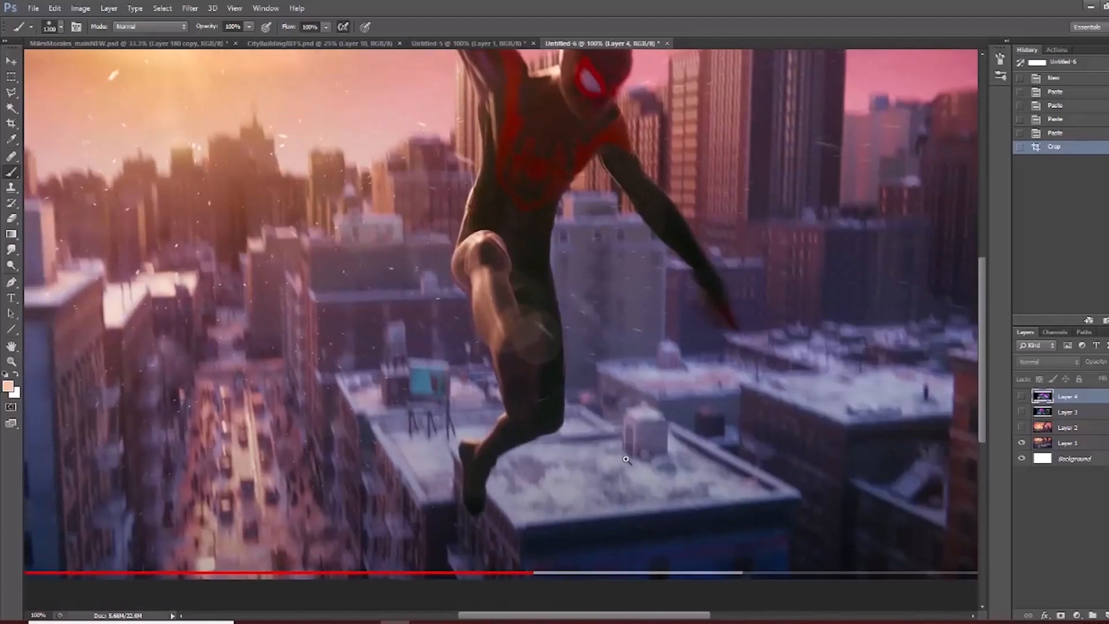
ctrl+click(626, 457)
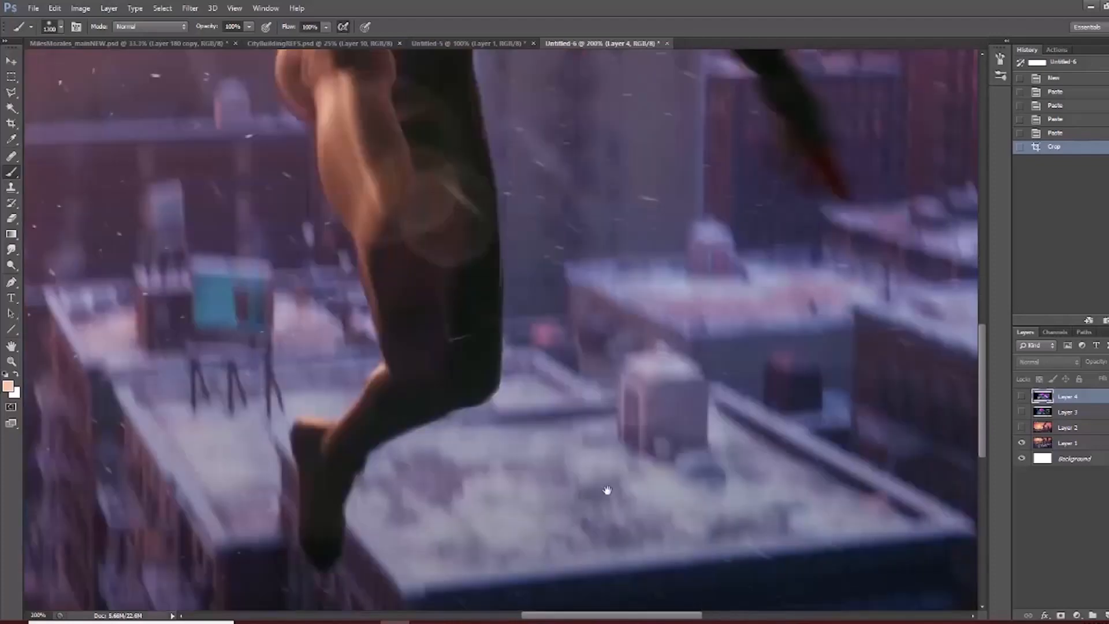
alt+click(706, 469)
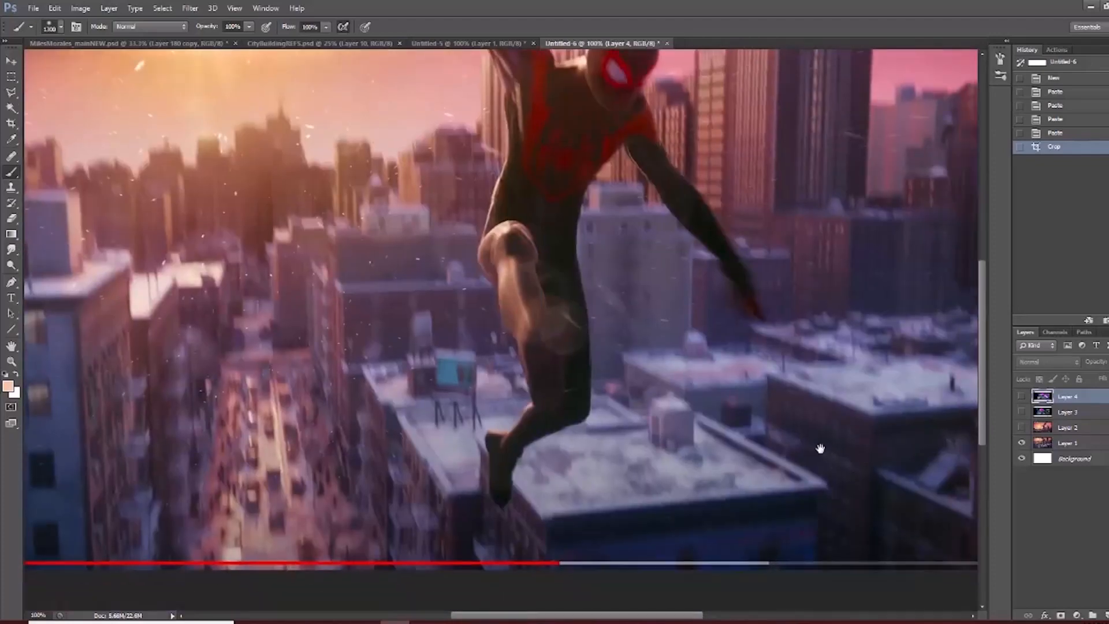
drag(820, 449, 684, 458)
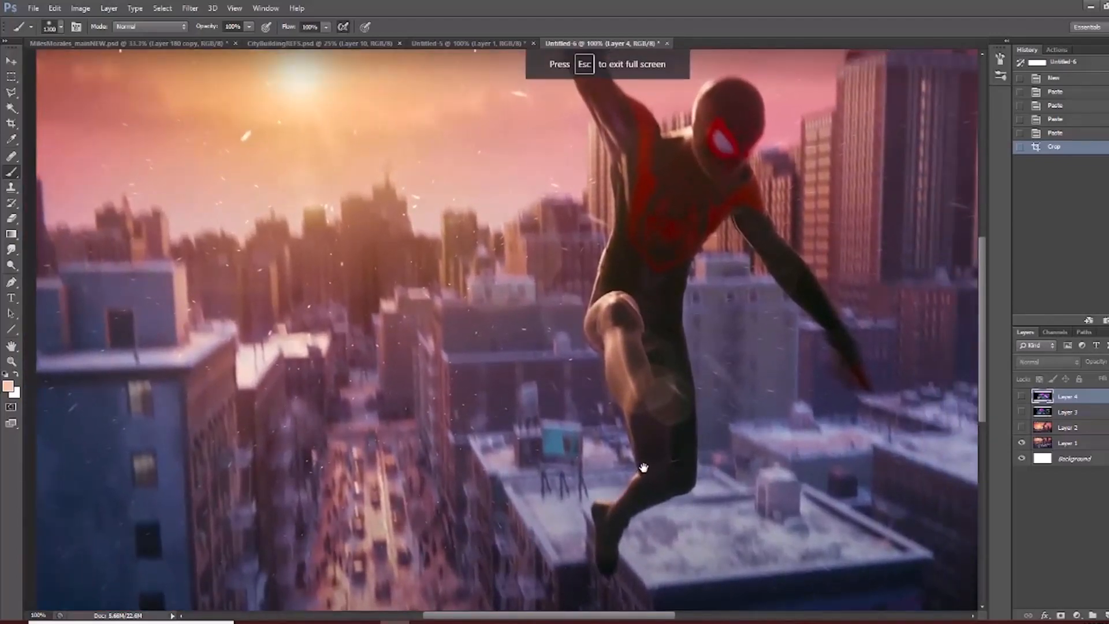
Examine how the sun's haze colours the distant skyline and midground buildings in the sunset screenshot.
drag(644, 467, 660, 506)
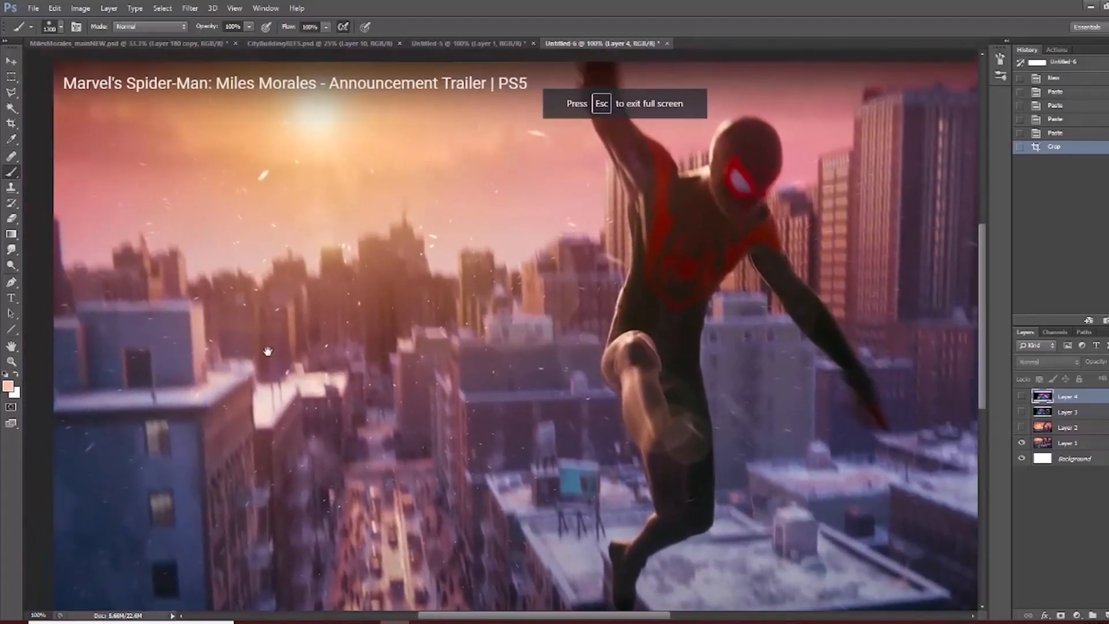
drag(495, 368, 536, 425)
key(ctrl+plus)
drag(421, 323, 490, 297)
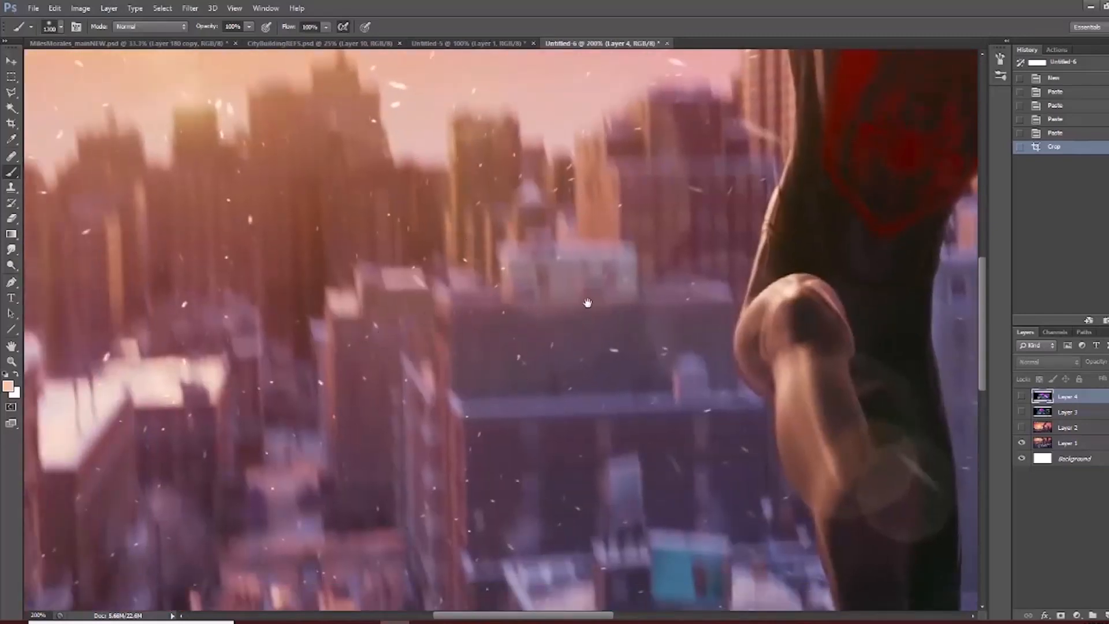
key(ctrl+minus)
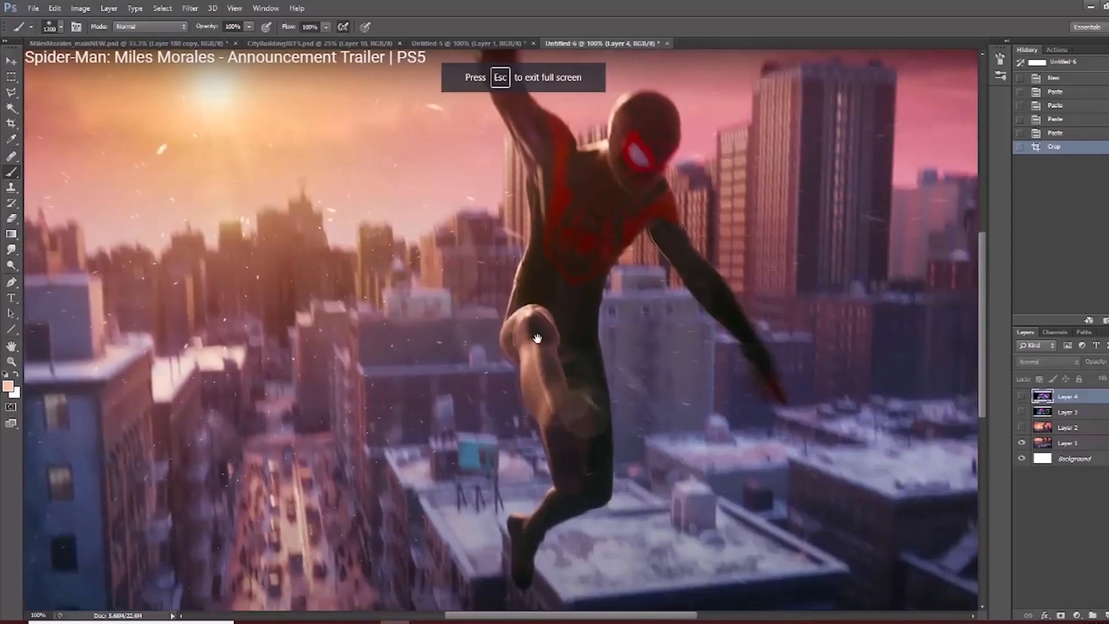
drag(178, 219, 366, 232)
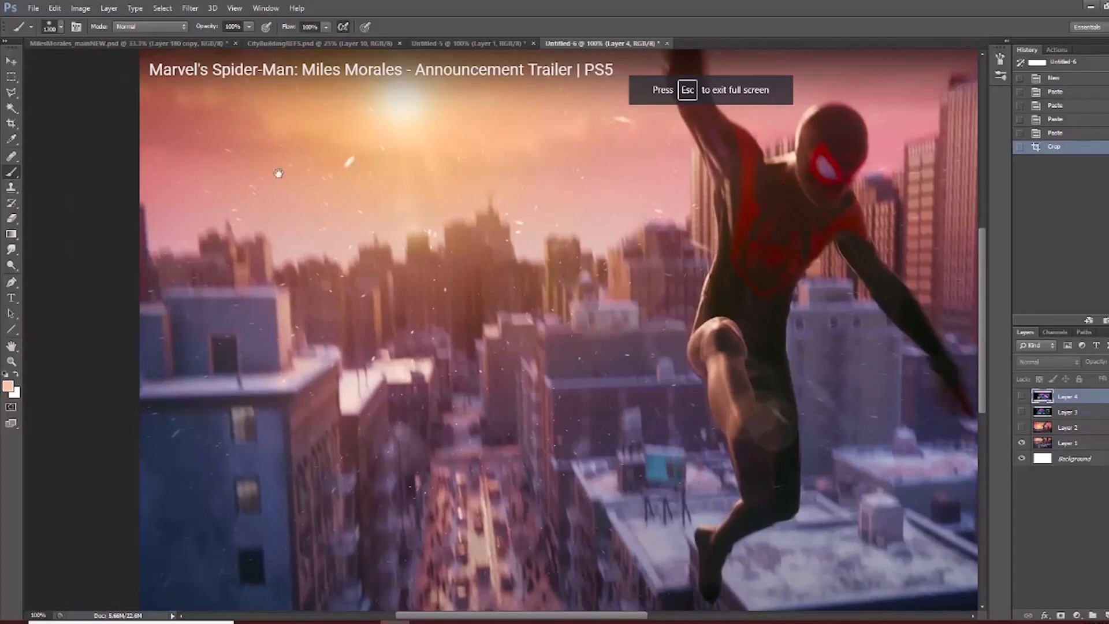
Back in MilesMorales_mainNEW.psd, add a Multiply layer above Layer 180 copy and shade the selected distant buildings in dusty pink with brush size 700.
click(185, 44)
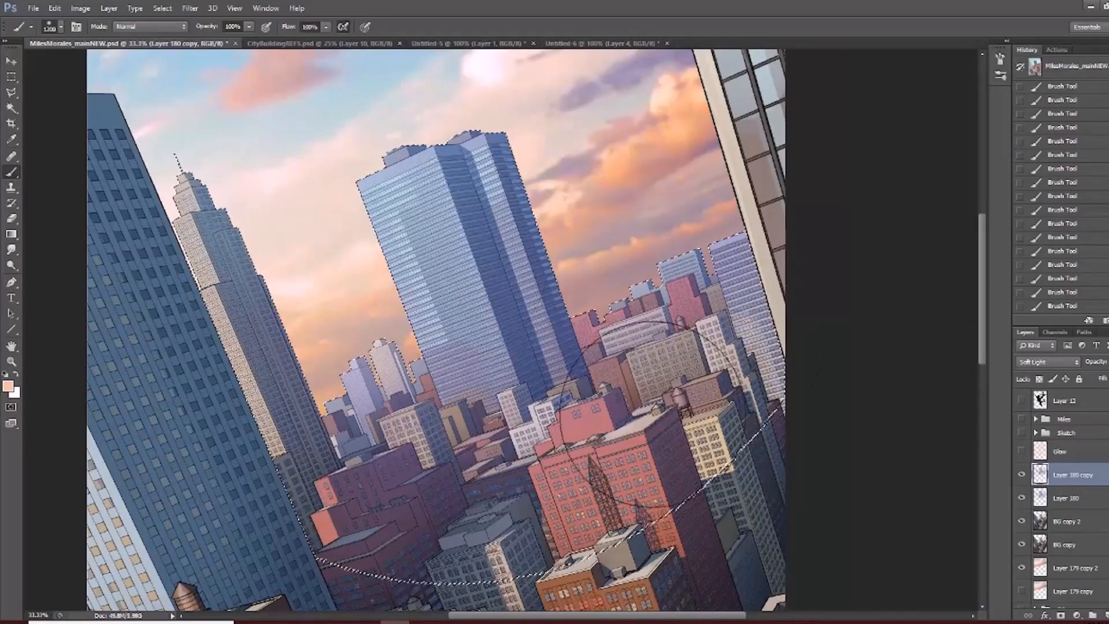
key(ctrl+shift+alt+n)
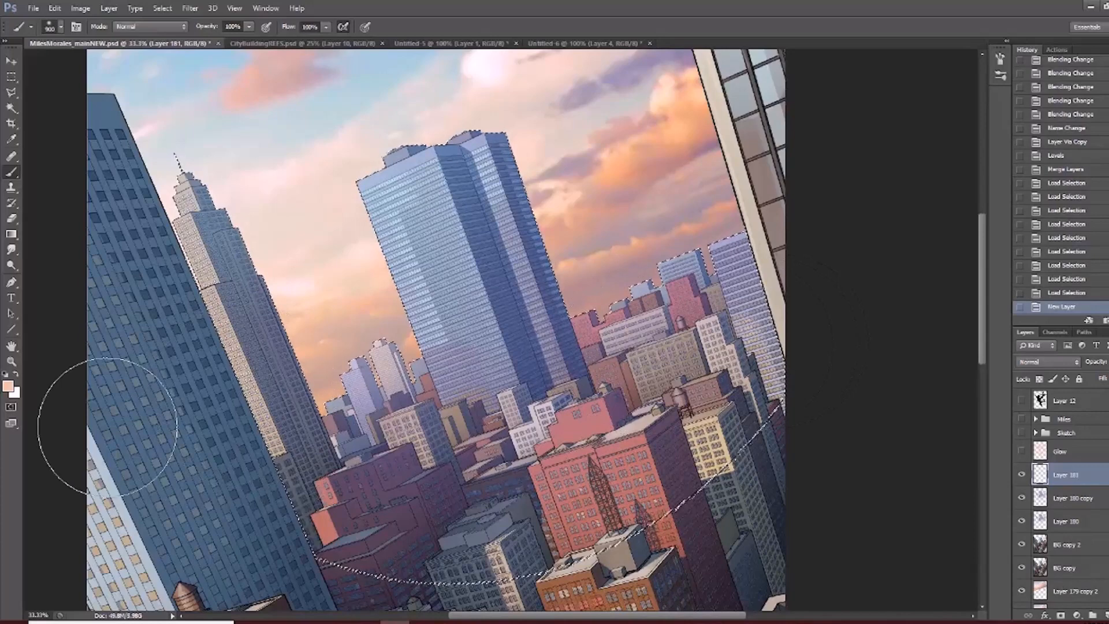
click(8, 386)
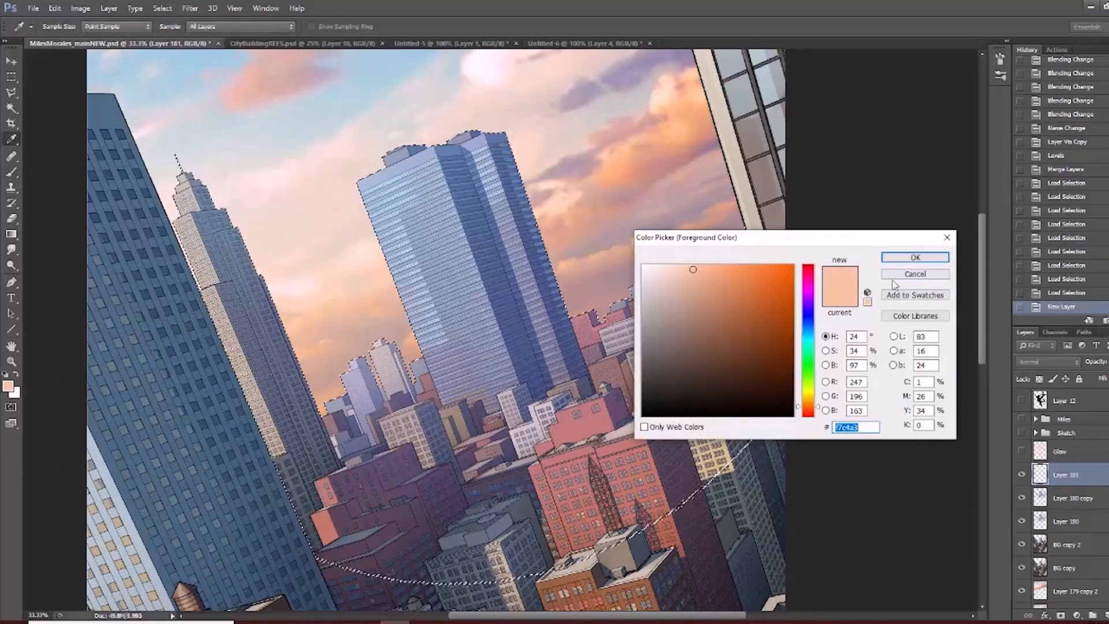
click(916, 257)
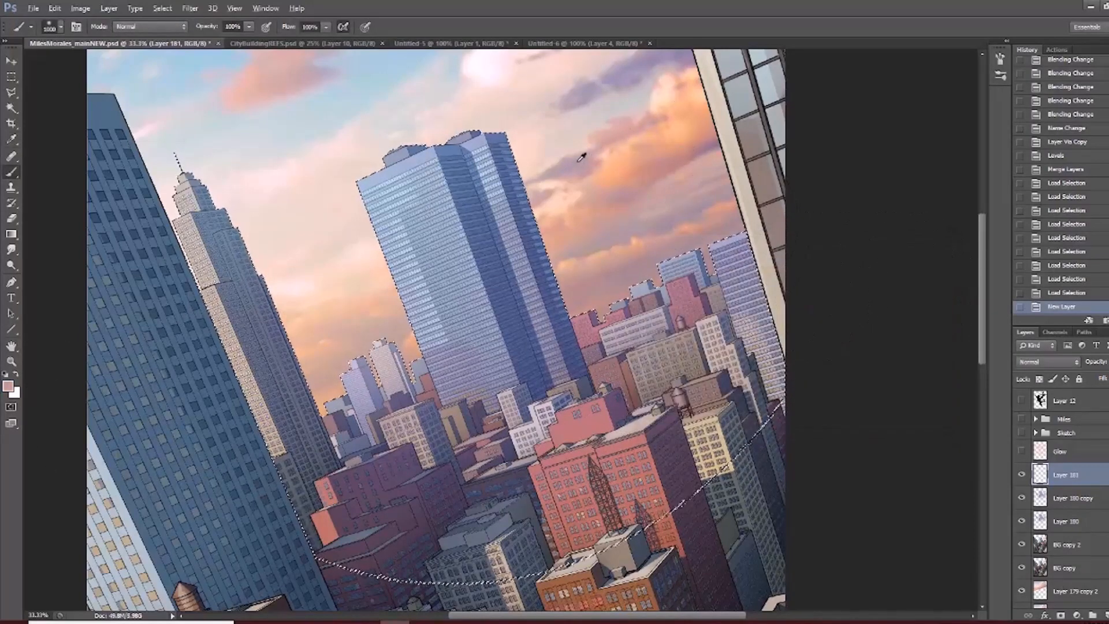
click(1041, 361)
click(1046, 88)
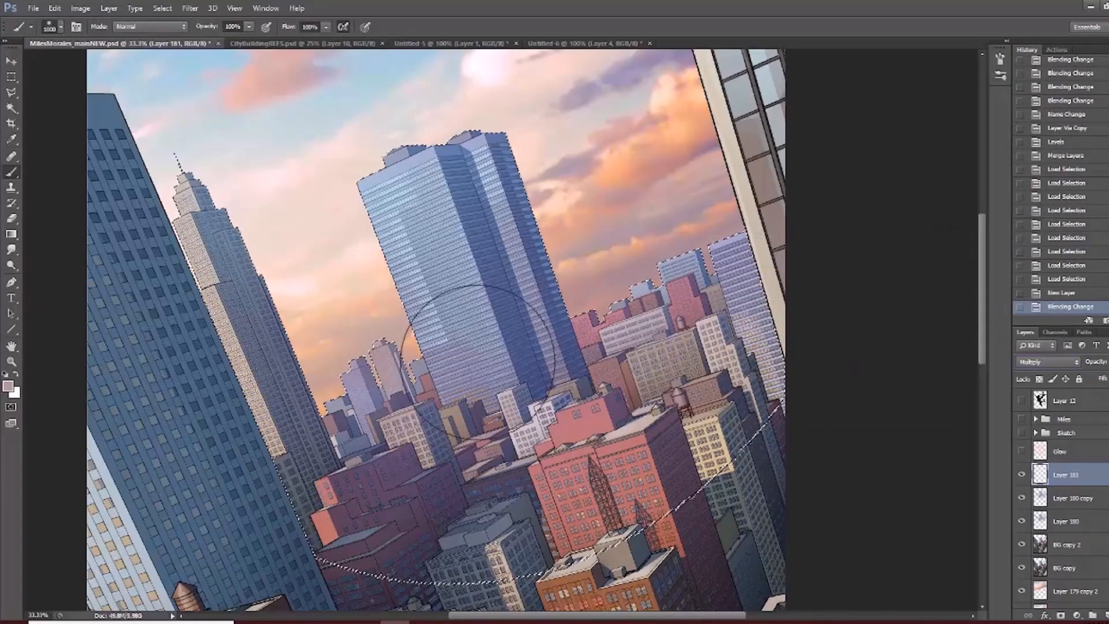
key(bracketleft)
key(bracketleft)
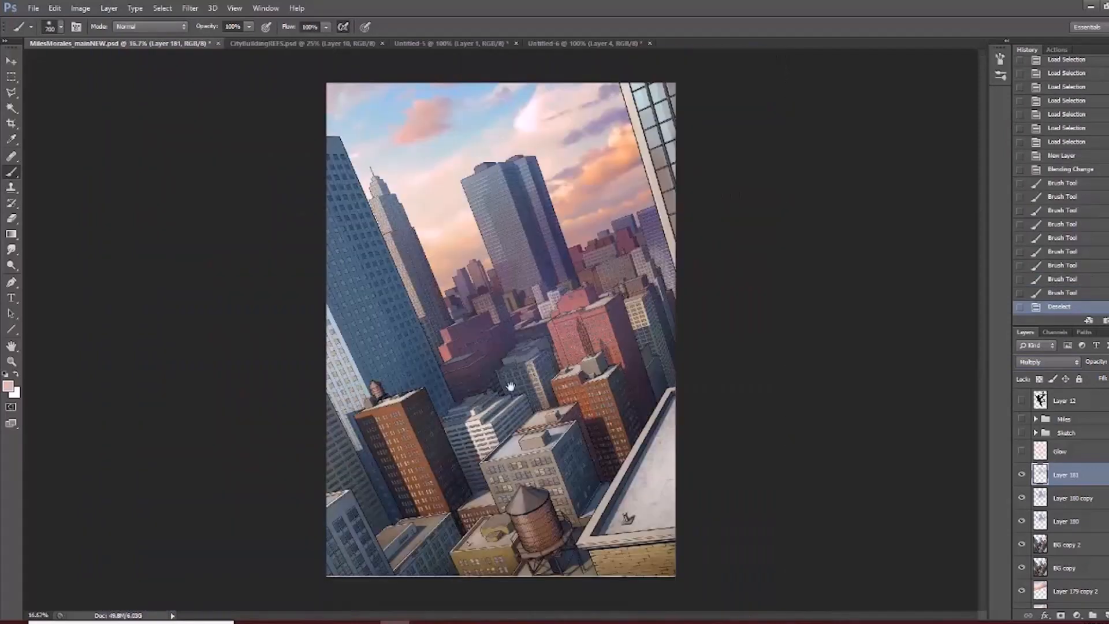
Compare the distant buildings with the Multiply shading of Layer 181 off and on.
key(v)
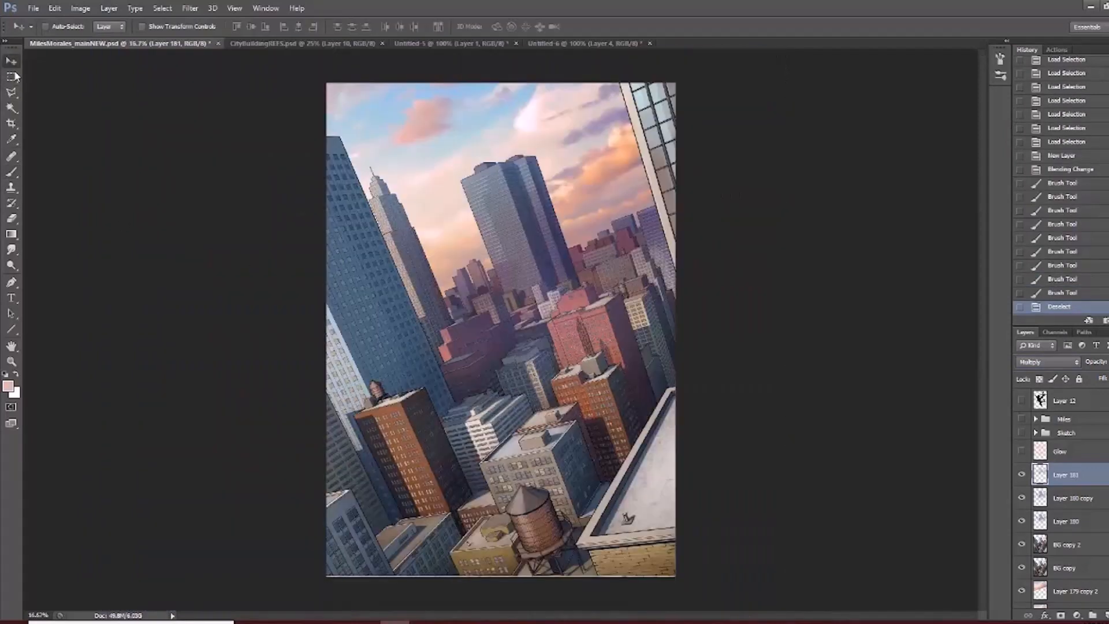
click(1021, 476)
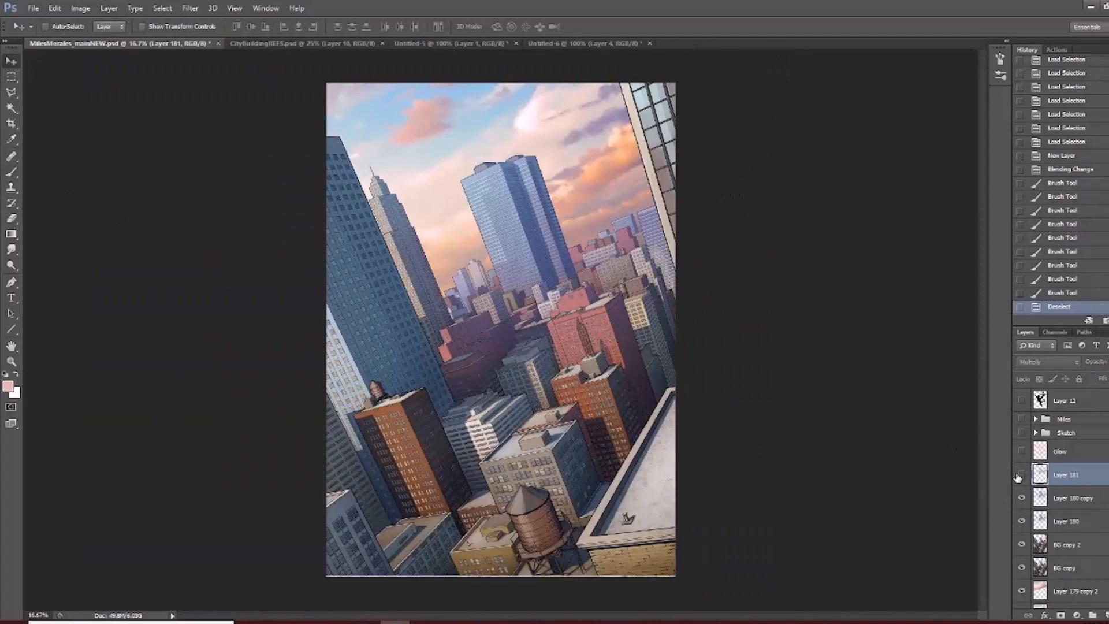
click(1021, 476)
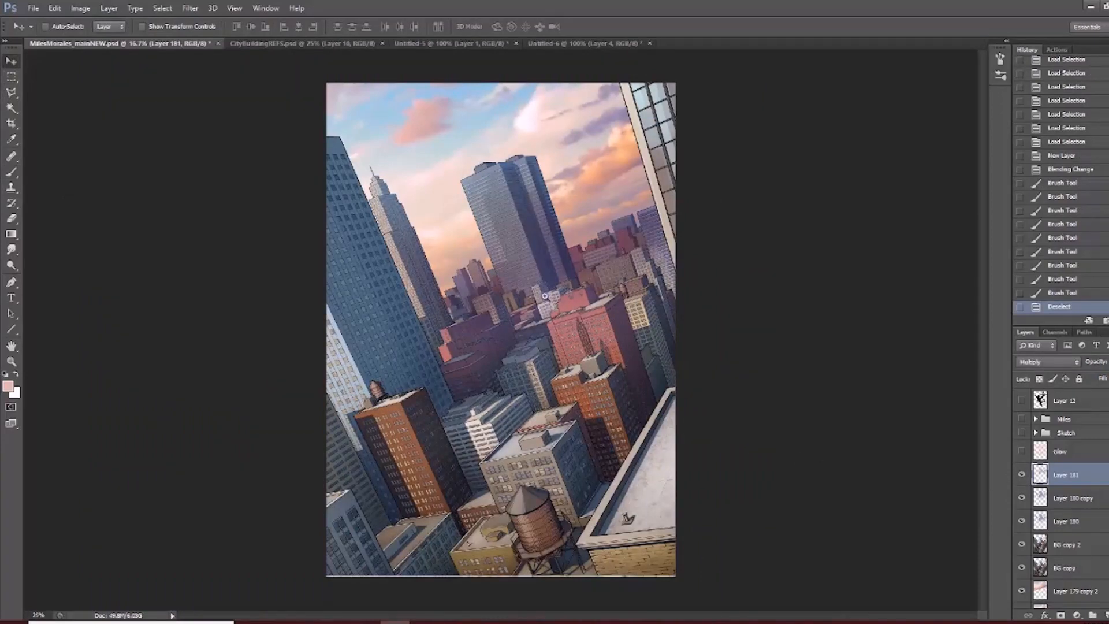
key(ctrl+plus)
click(1021, 475)
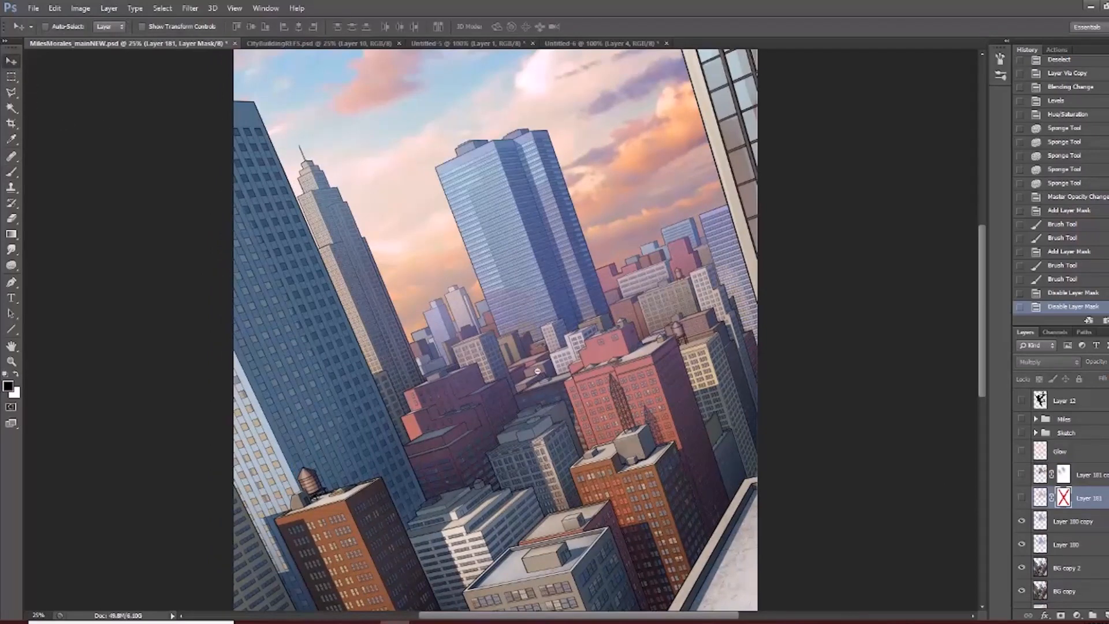
Show Layer 181 and Layer 181 copy again and judge the distant building shading across the whole artwork.
key(ctrl+minus)
drag(1022, 498, 1021, 475)
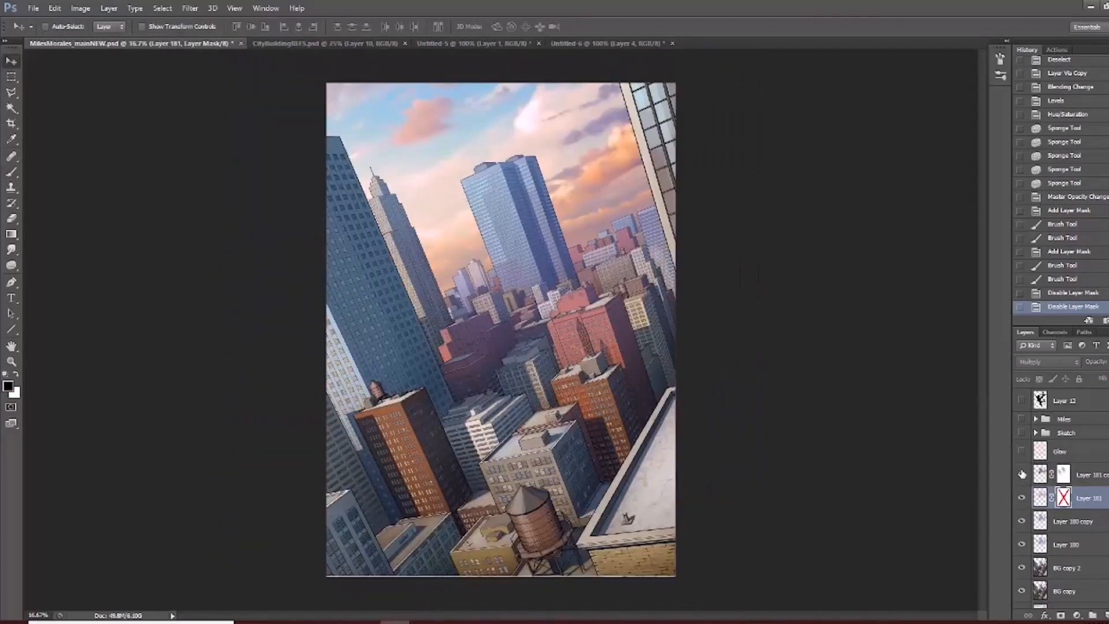
key(ctrl+minus)
key(ctrl+minus)
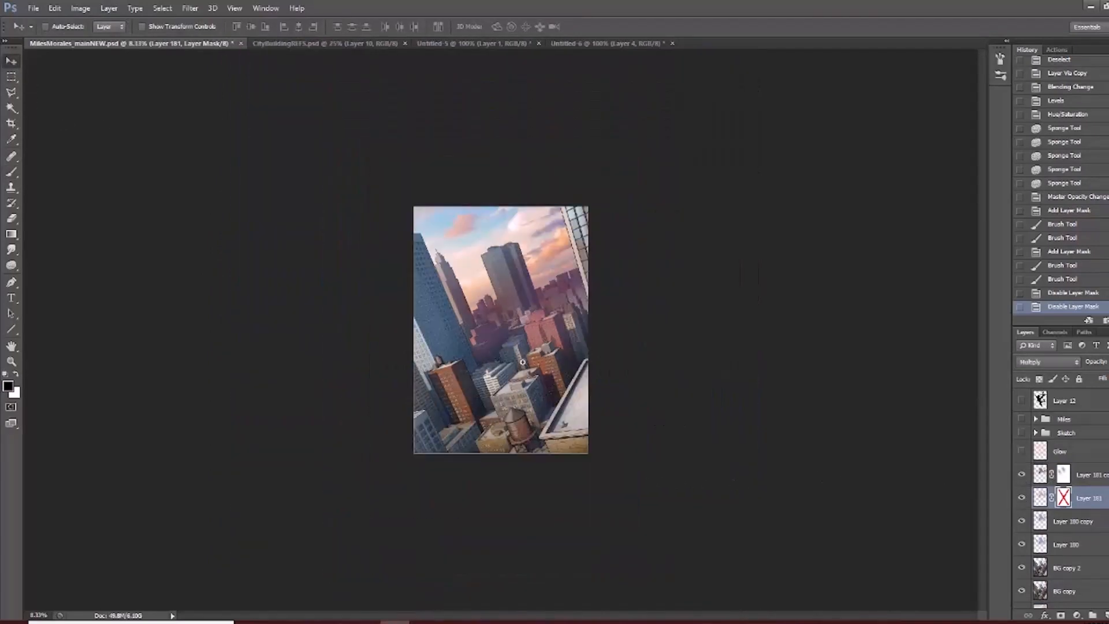
key(ctrl+plus)
key(ctrl+plus)
Group Layer 181 and Layer 181 copy together and collapse the group.
shift+click(1079, 475)
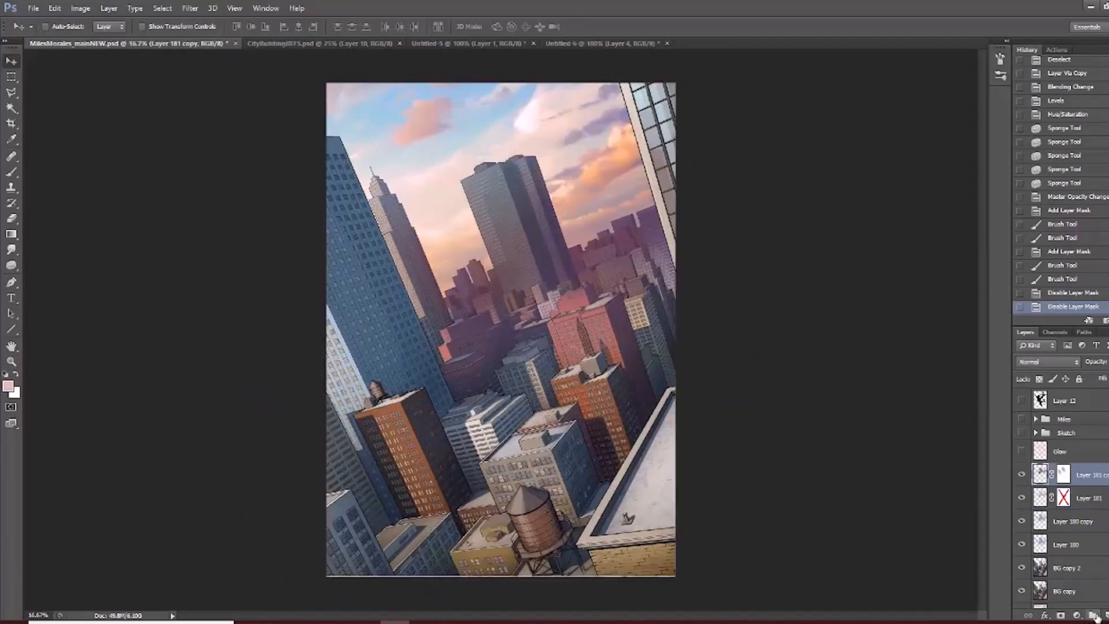
key(ctrl+g)
drag(1089, 500, 1063, 471)
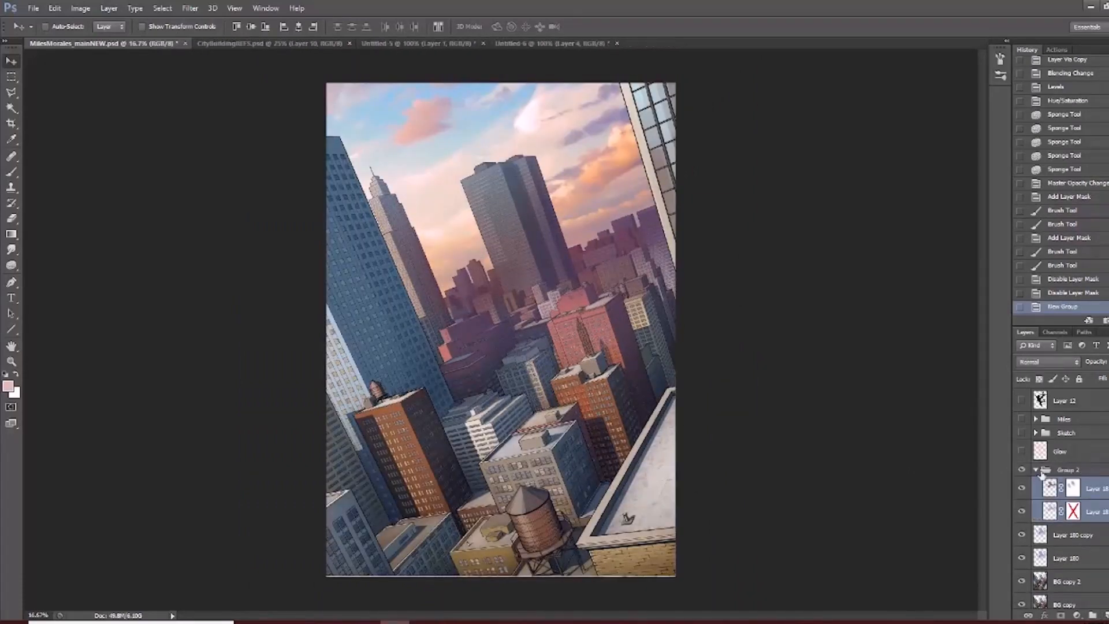
click(1036, 469)
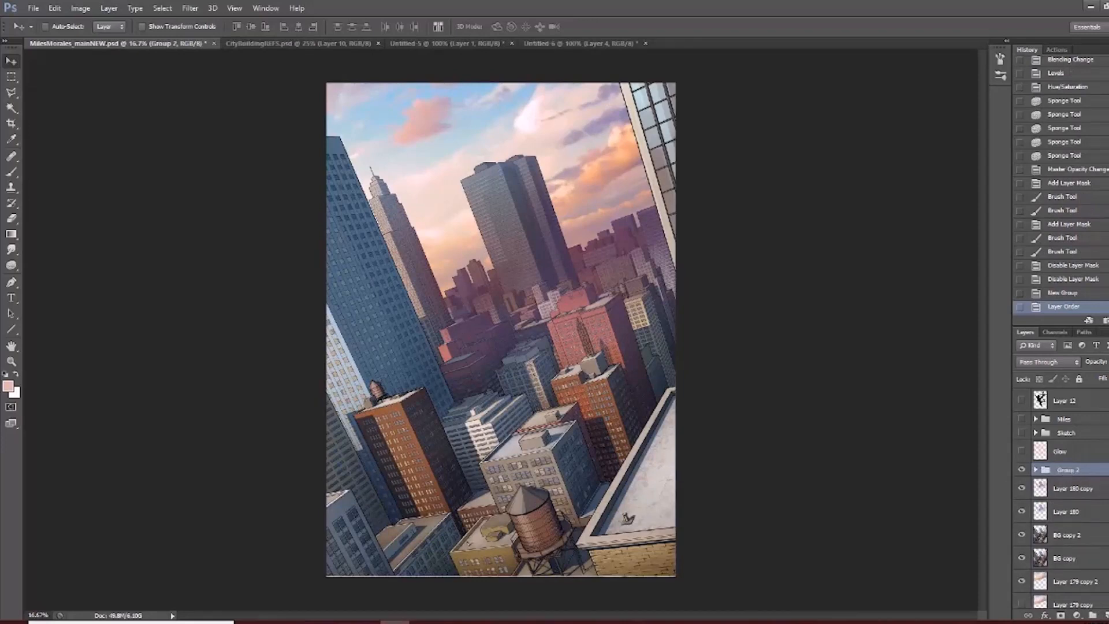
Lower the opacity of the building shading group and compare the buildings with the shading off and on.
click(1106, 362)
drag(1106, 376, 1095, 376)
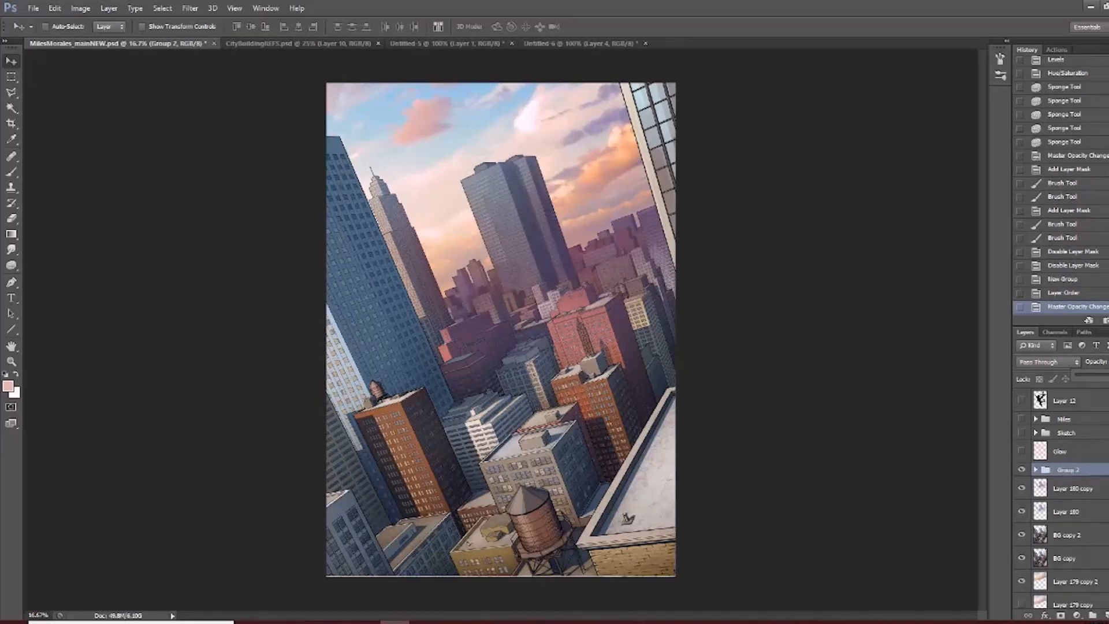
key(Return)
click(1049, 297)
click(1054, 308)
click(1022, 471)
click(1022, 471)
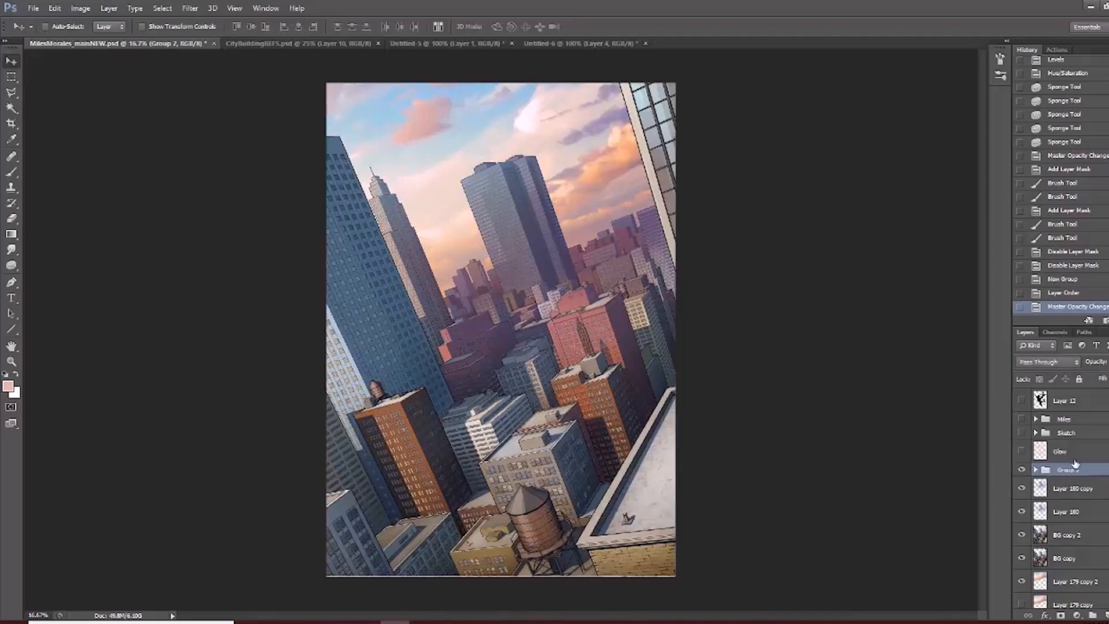
click(1107, 362)
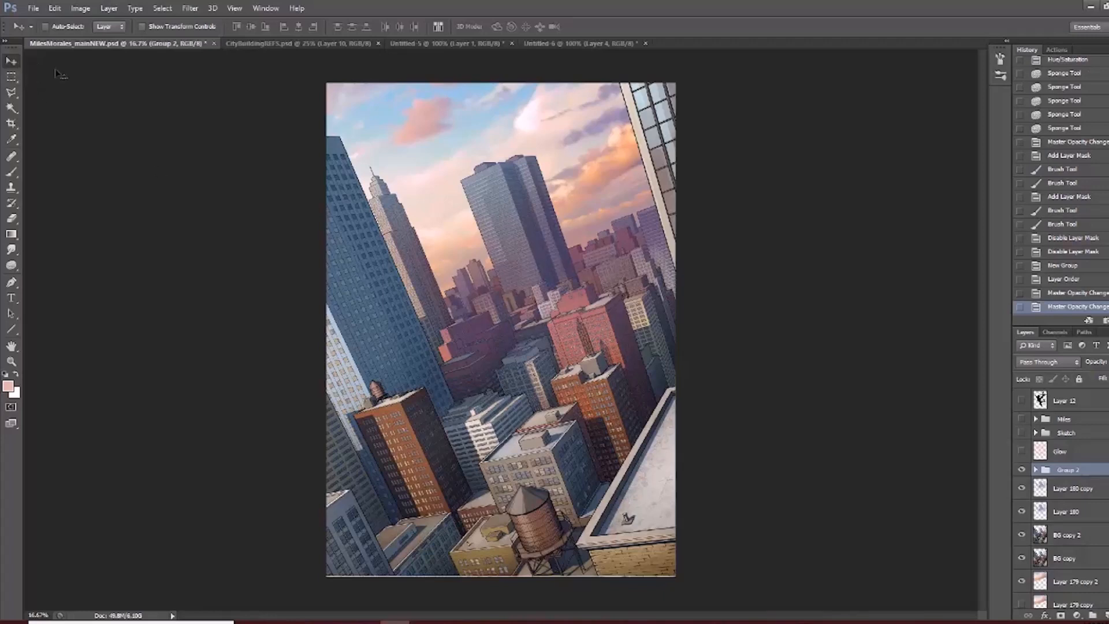
Show the Glow layer and check the building shading group off and on against the Miles character, leaving Miles hidden.
key(ctrl+minus)
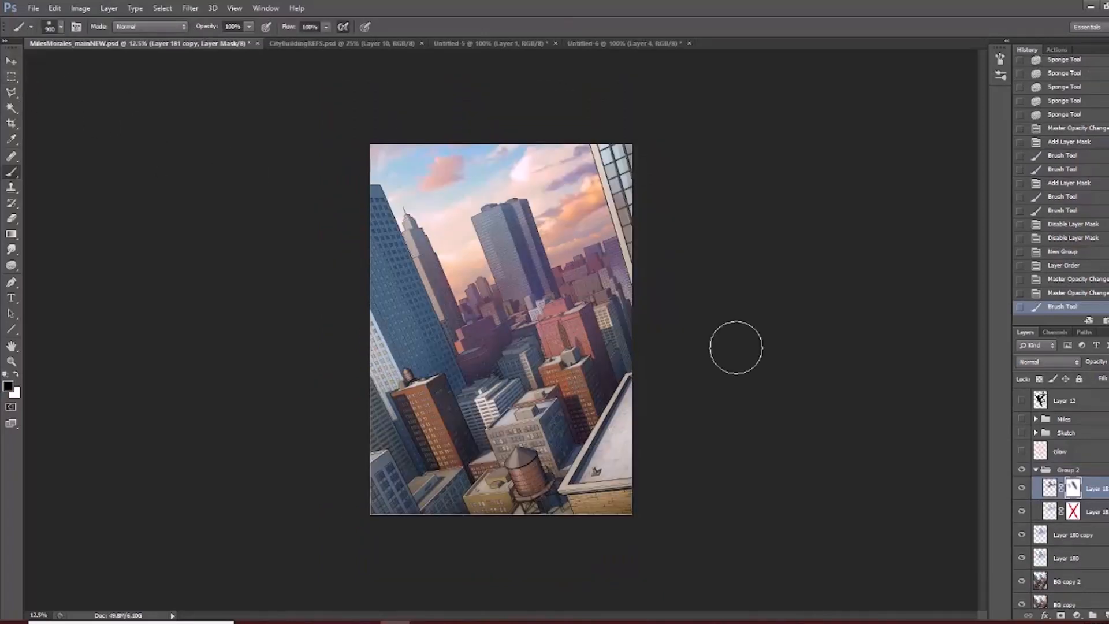
click(1021, 456)
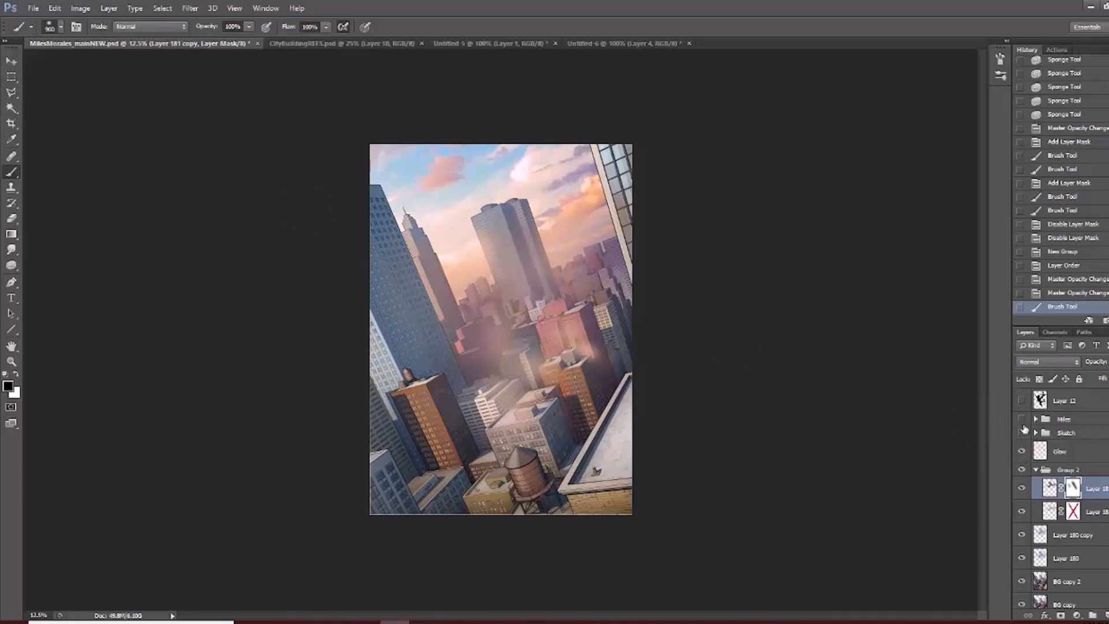
click(1022, 420)
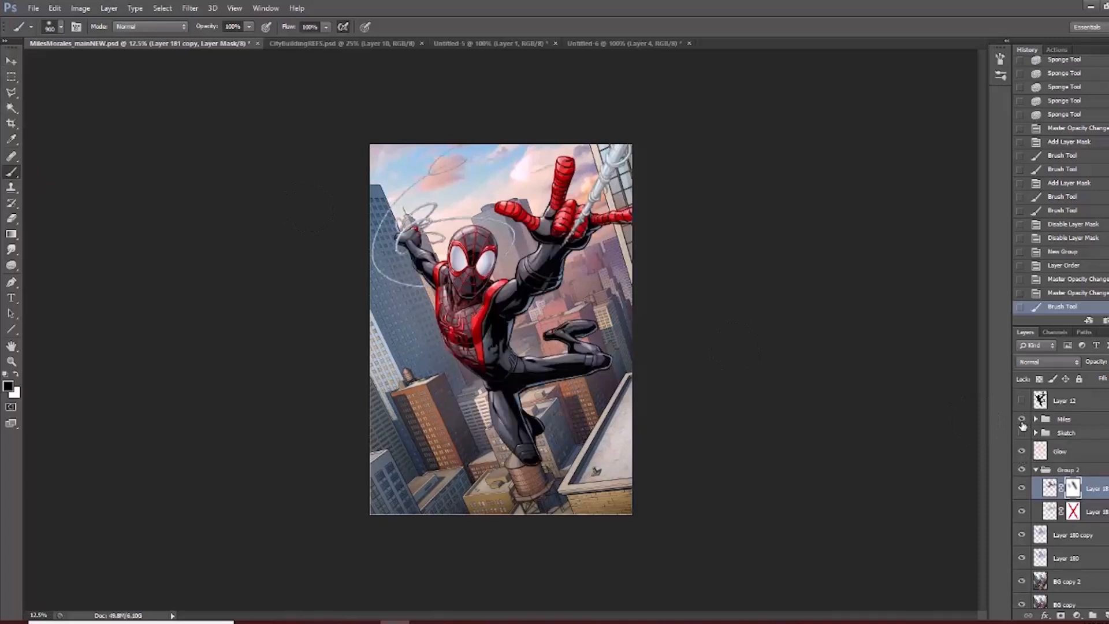
click(1022, 470)
click(1022, 470)
click(1037, 470)
ctrl+click(463, 407)
click(11, 60)
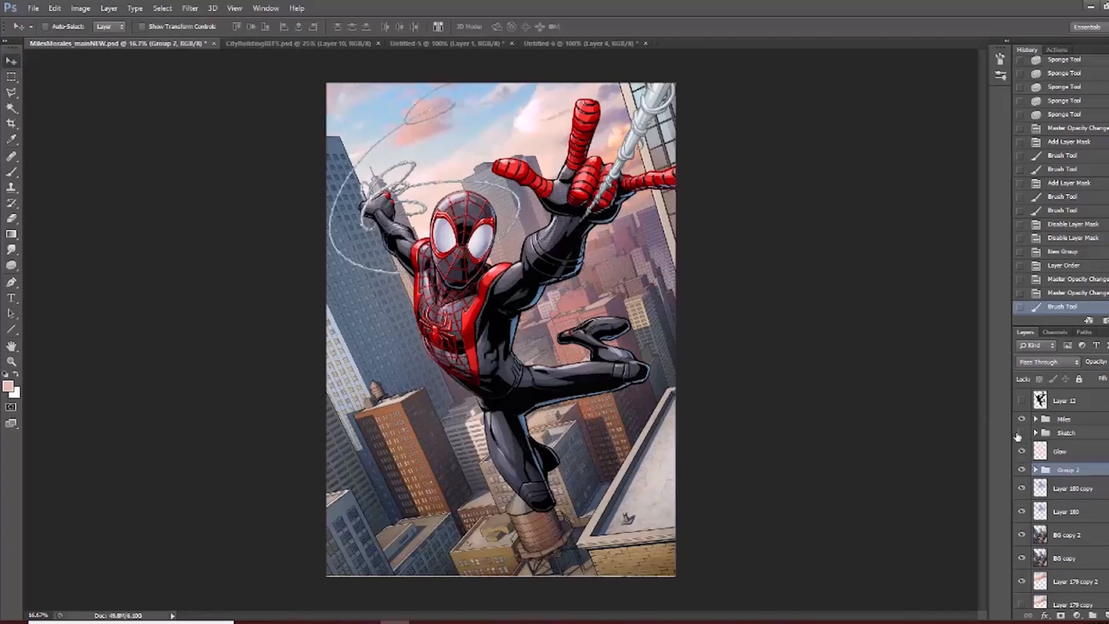
drag(1019, 434, 1022, 419)
Preview the Cutout filter on the sky in Layer 179 copy 2, then apply a painterly Filter Gallery effect such as Dry Brush instead.
scroll(1069, 503, down, 3)
click(1074, 511)
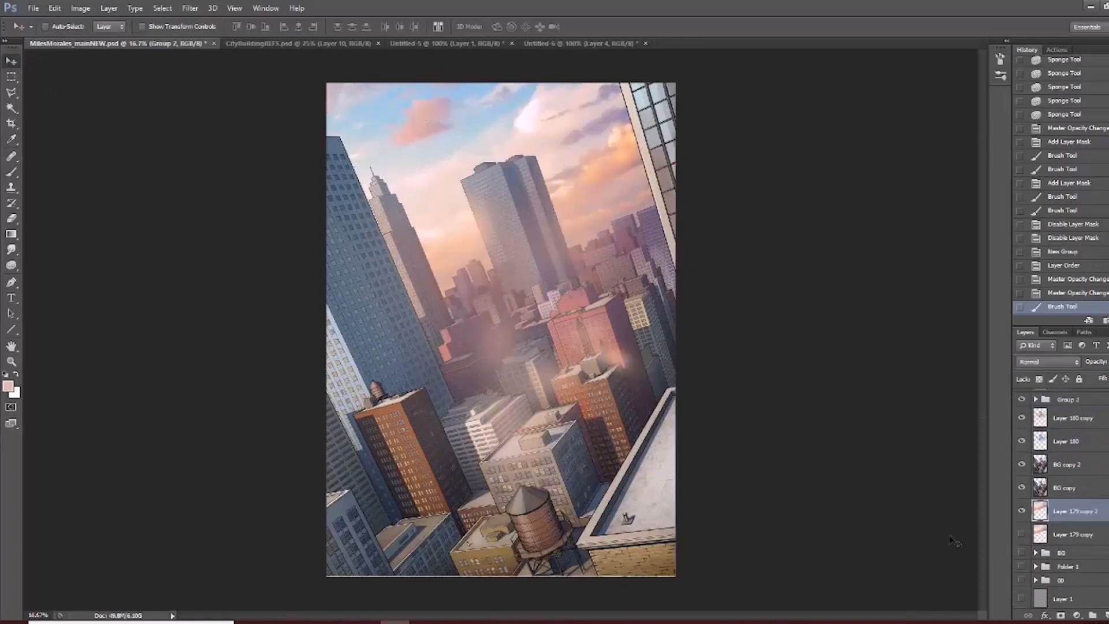
ctrl+click(508, 178)
ctrl+click(507, 178)
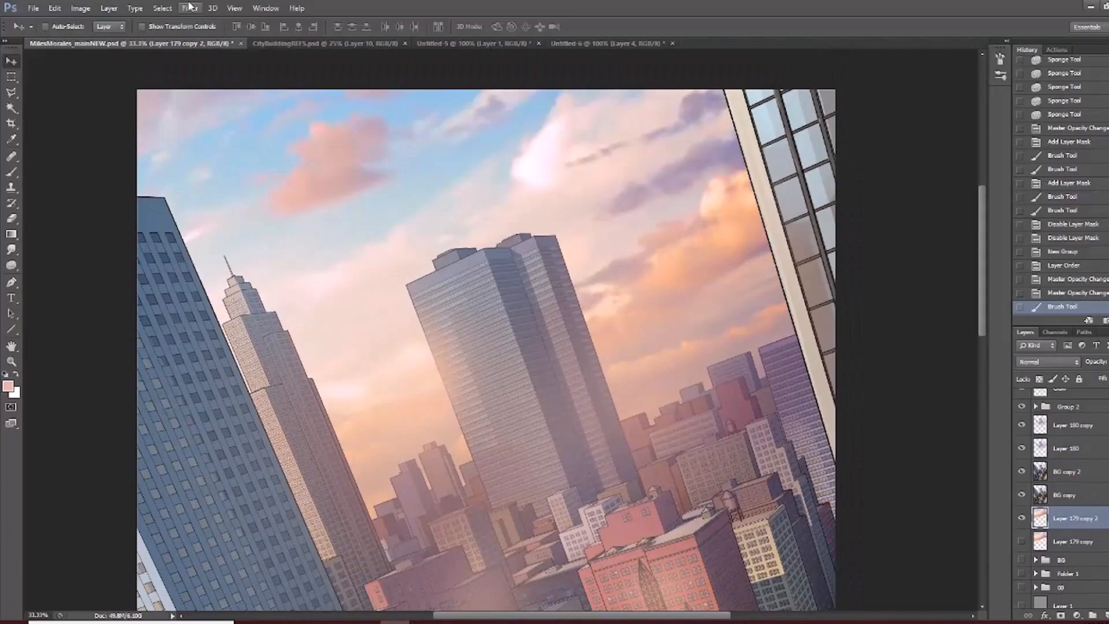
click(191, 8)
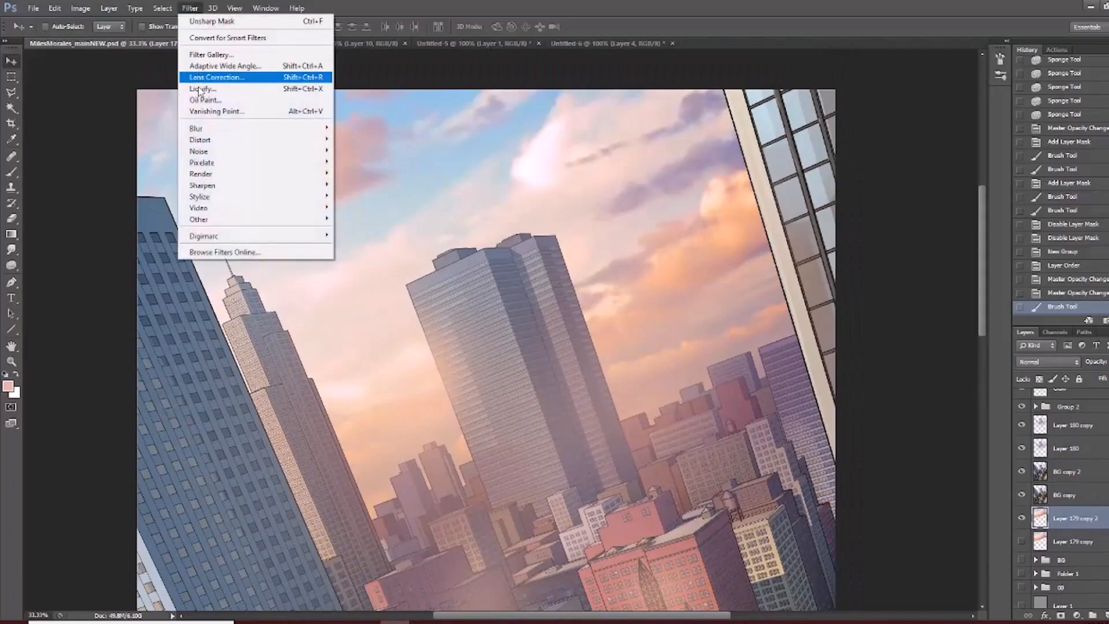
click(211, 55)
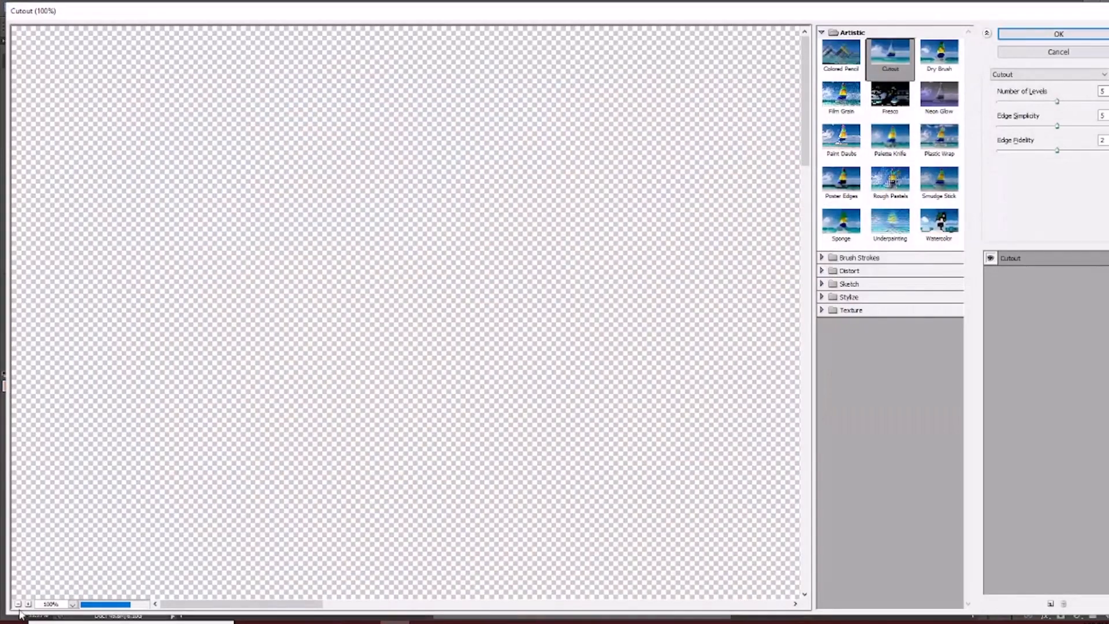
click(18, 604)
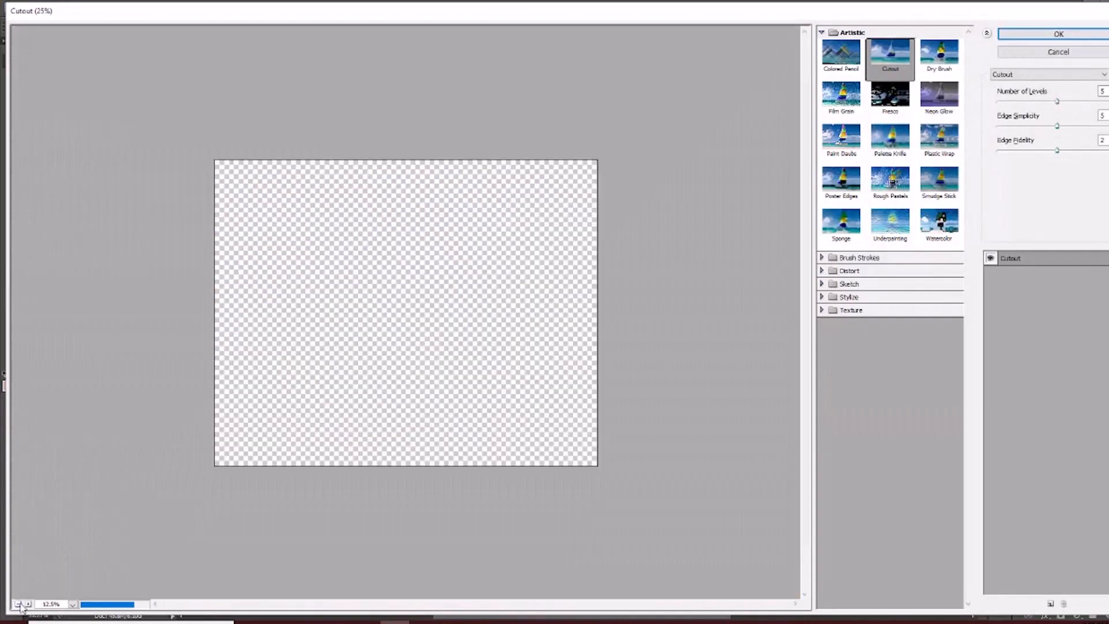
drag(1076, 96, 1071, 106)
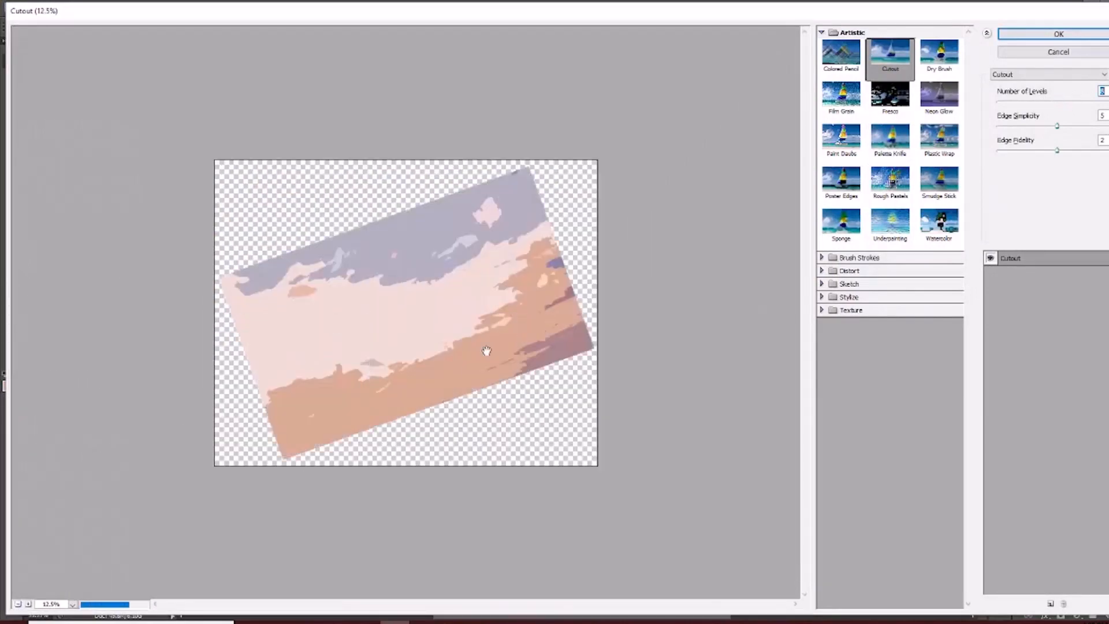
click(28, 605)
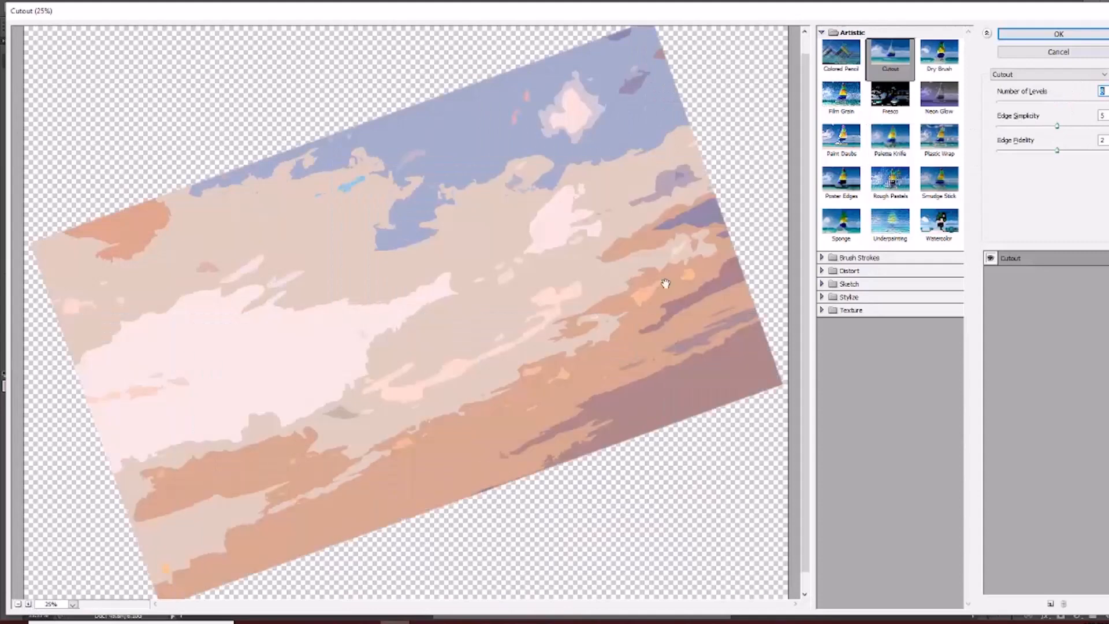
click(927, 63)
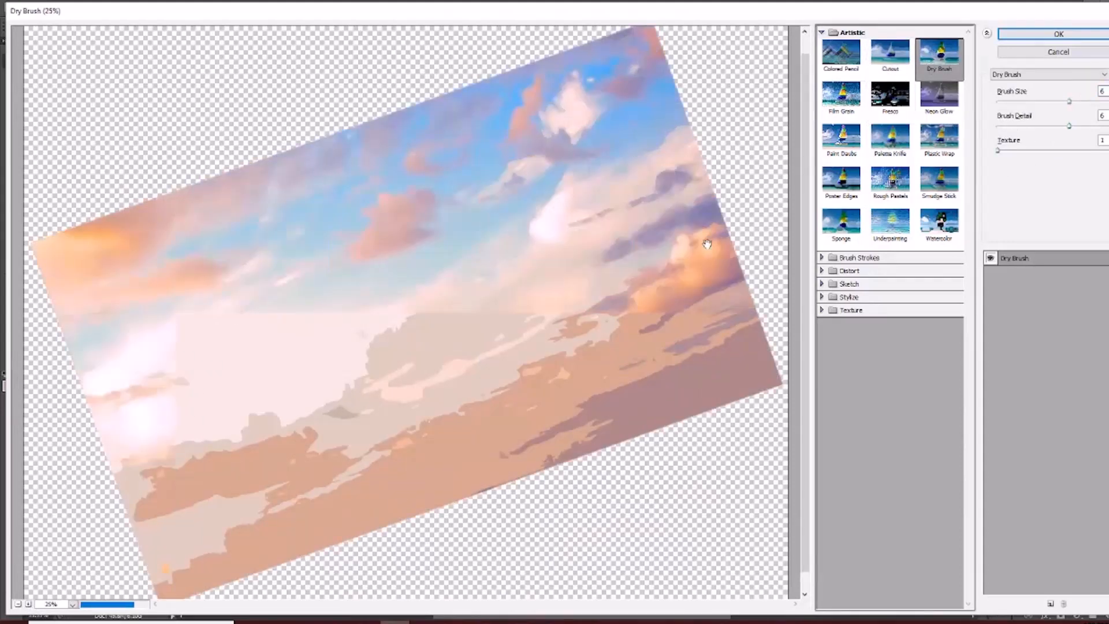
key(Return)
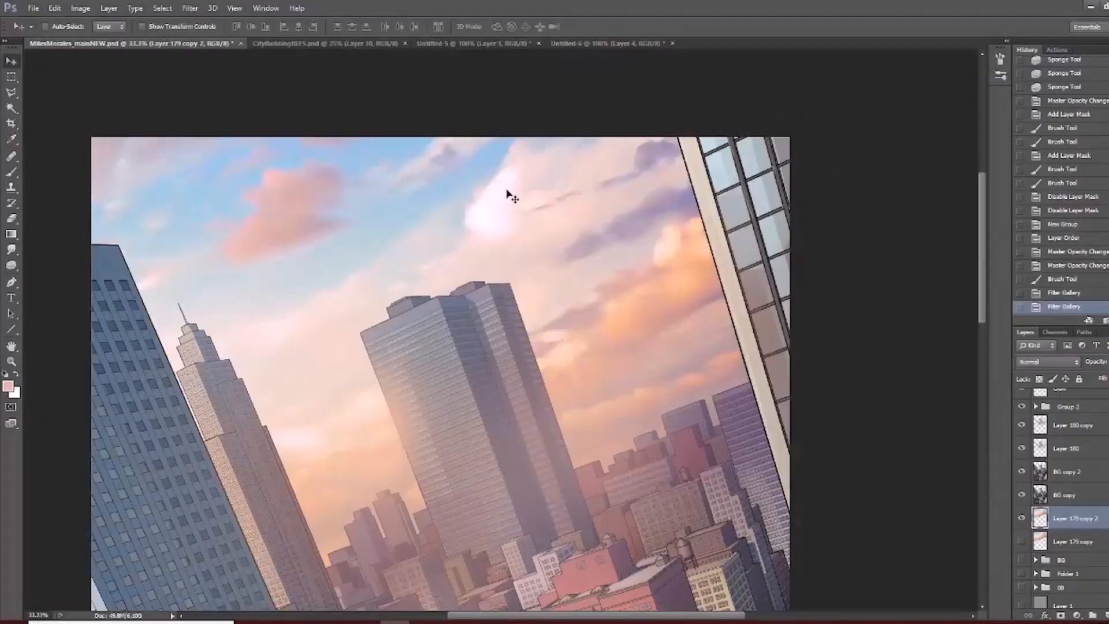
Apply a Motion Blur at an angle of 17° to the sky layer and compare it with the unblurred sky.
click(190, 8)
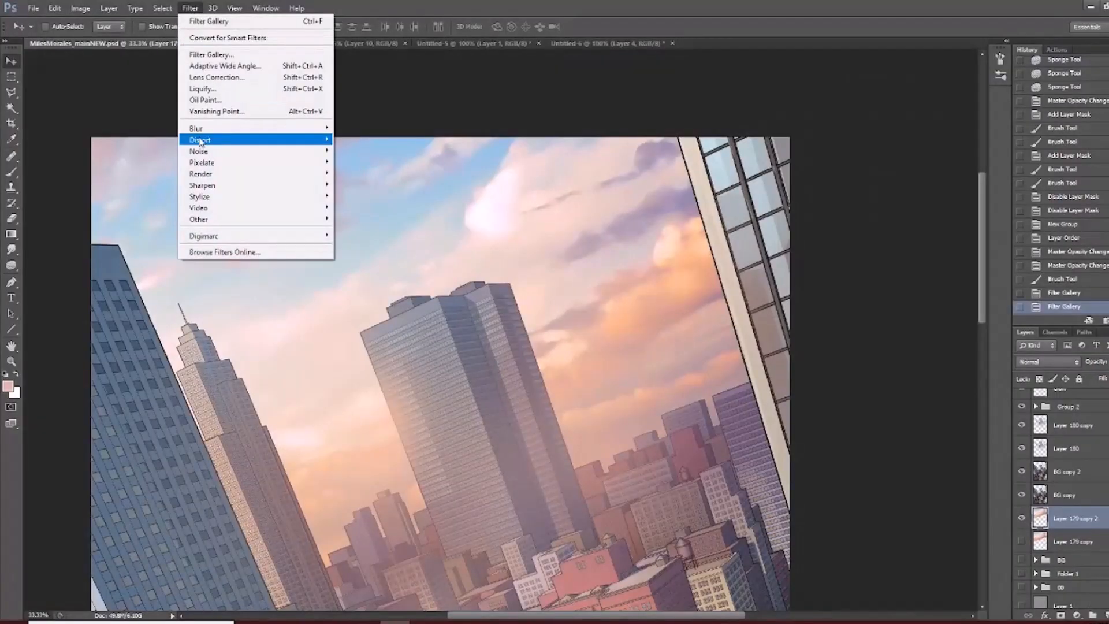
mouse_move(196, 128)
click(361, 235)
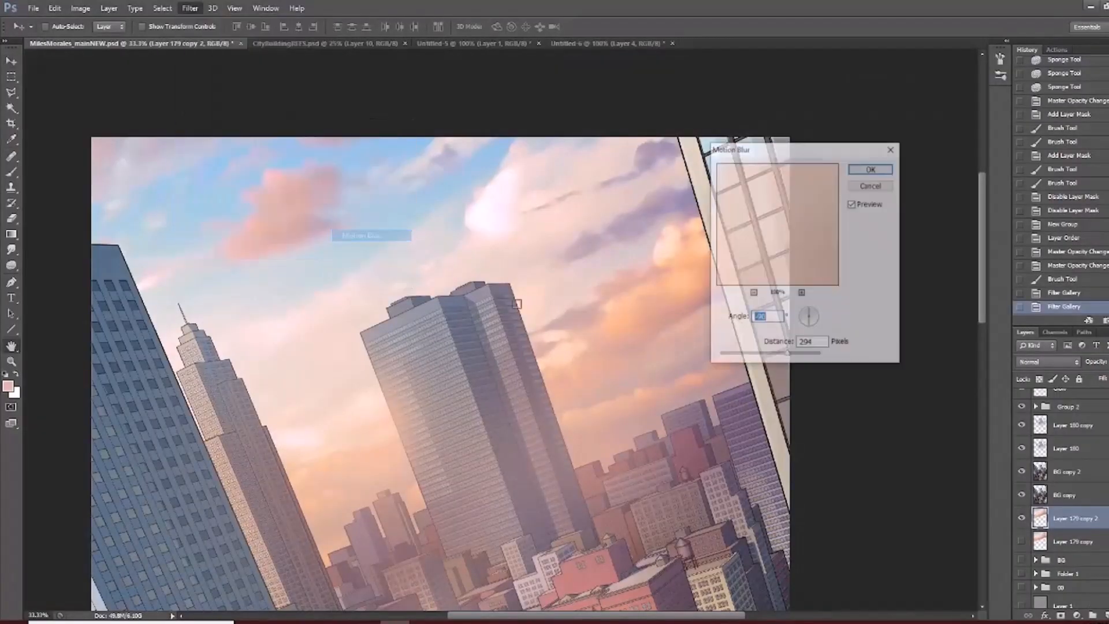
click(815, 315)
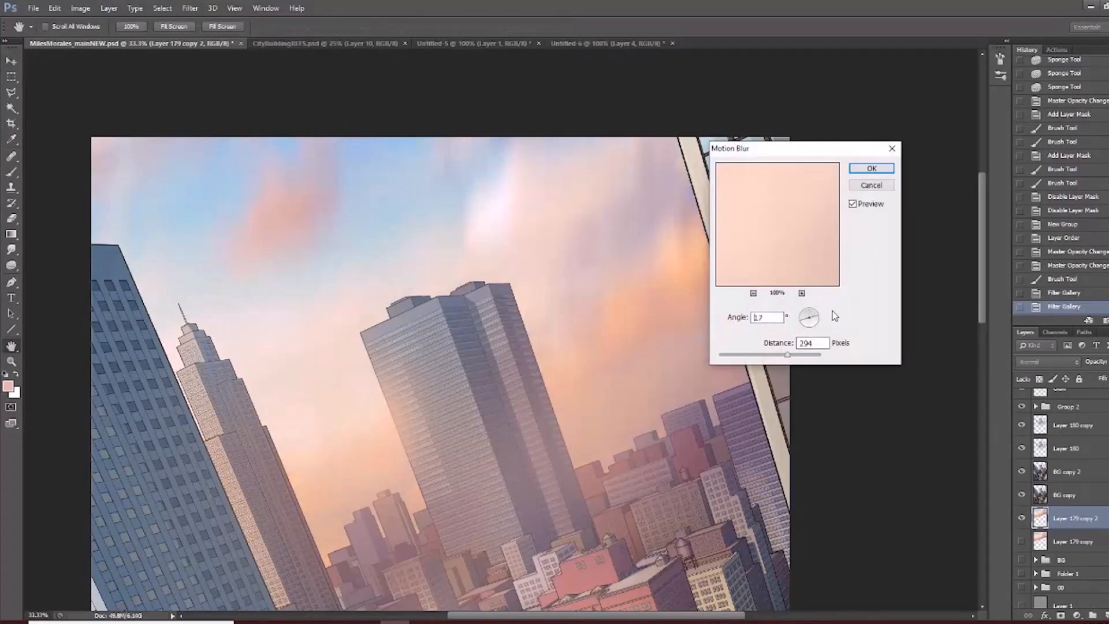
click(871, 168)
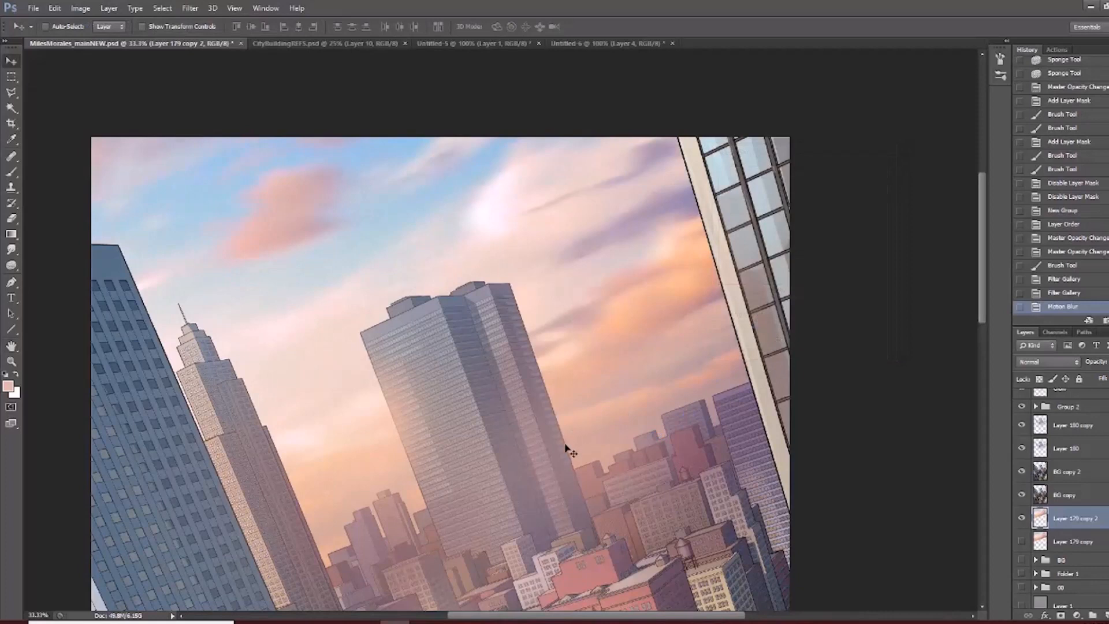
key(ctrl+z)
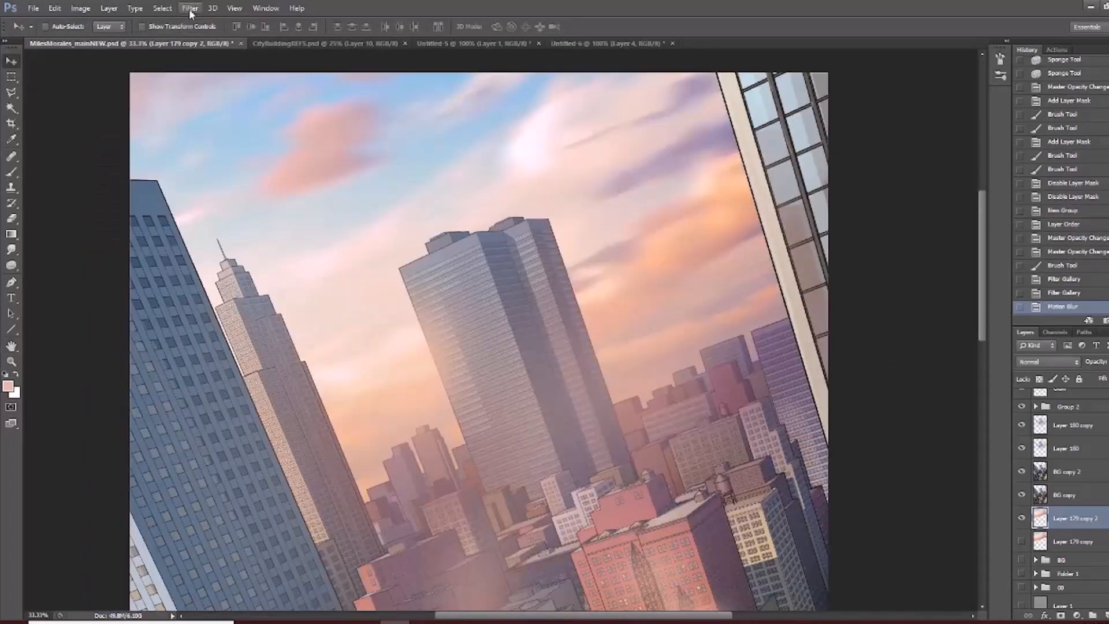
Stylize the blurred sky with the Filter Gallery's Palette Knife filter, checking the clouds in the preview.
click(190, 8)
click(208, 56)
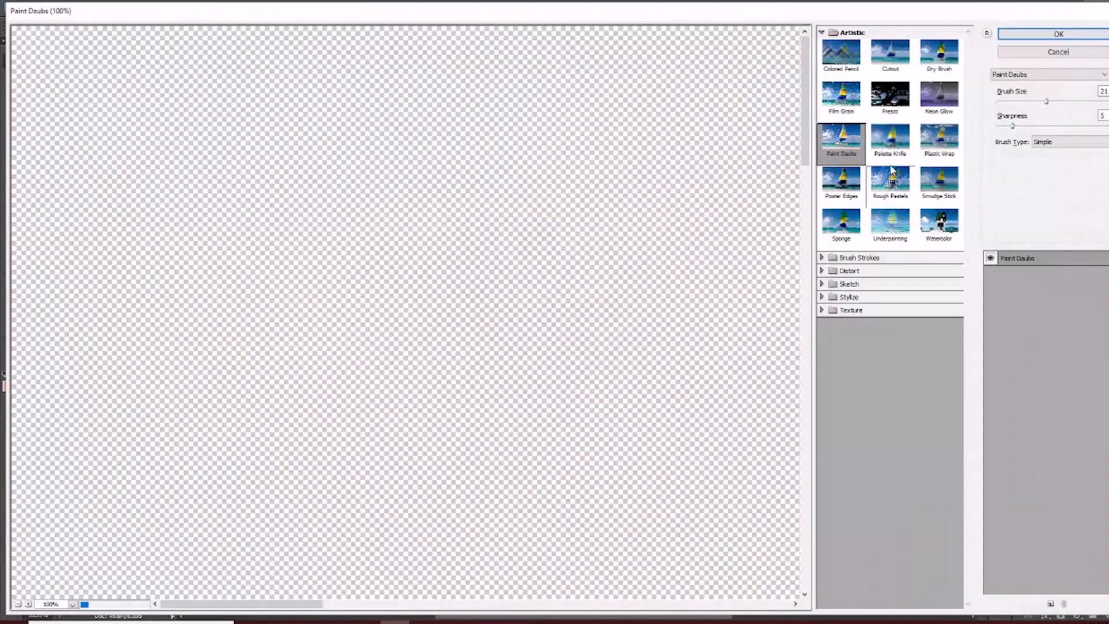
click(892, 162)
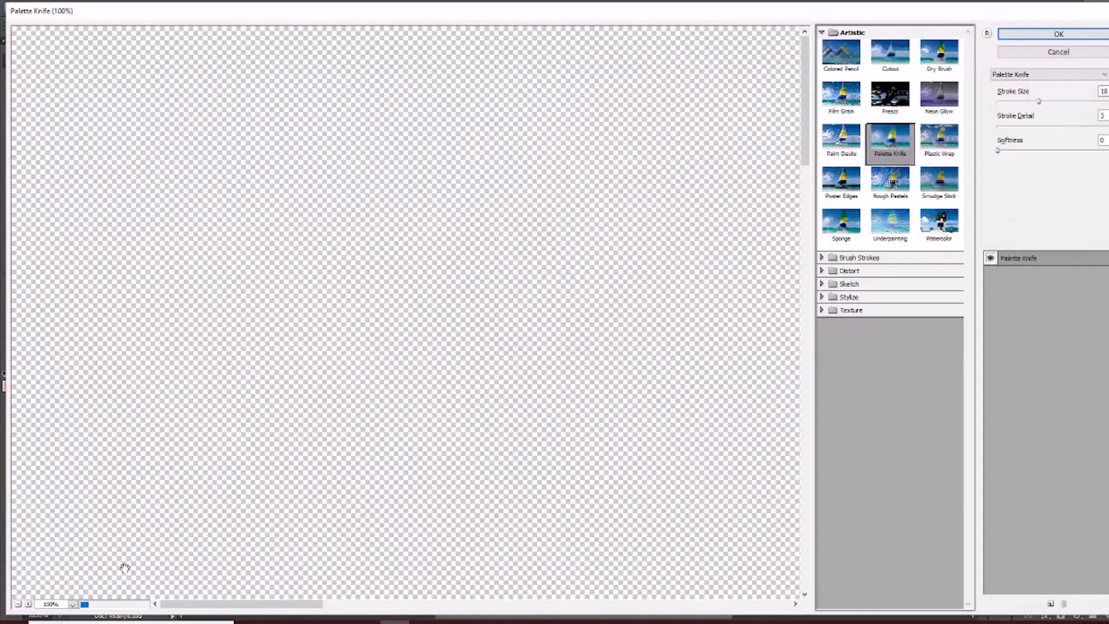
click(16, 605)
click(17, 605)
click(16, 605)
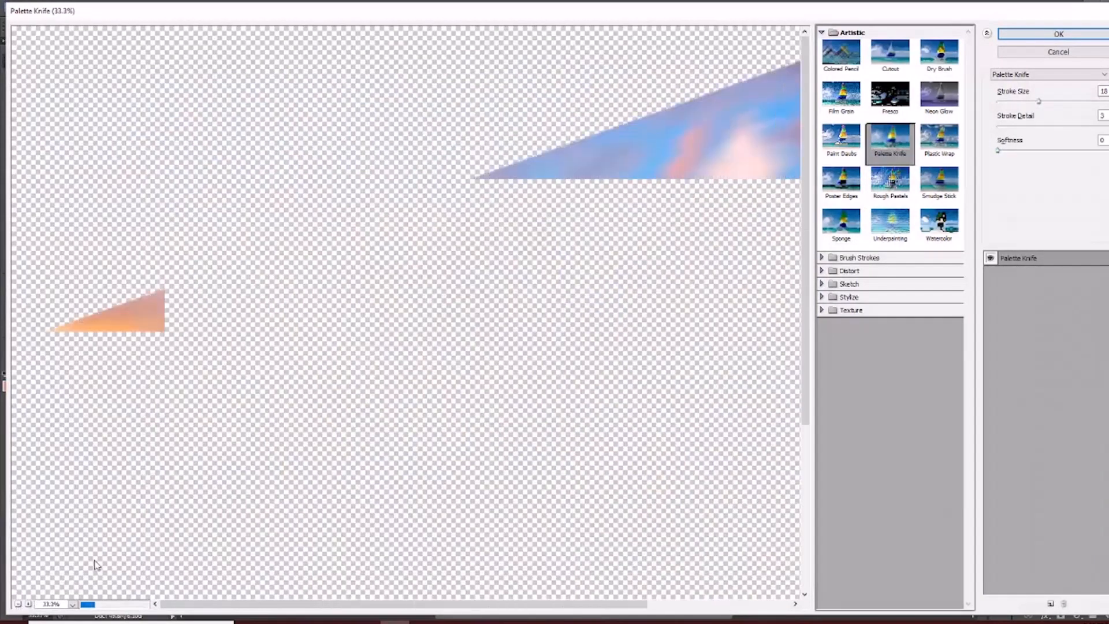
drag(530, 366, 323, 241)
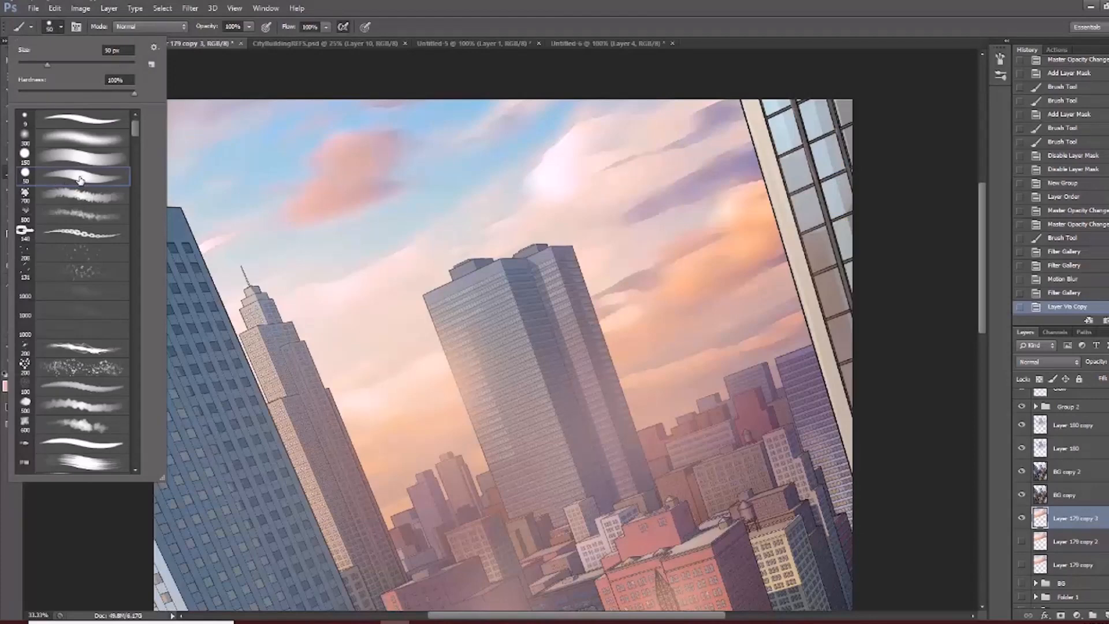
Set up a 50 px hard brush on Layer 179 copy 3 with lavender sampled from the cloud beside the glass building.
key(Escape)
scroll(612, 214, up, 1)
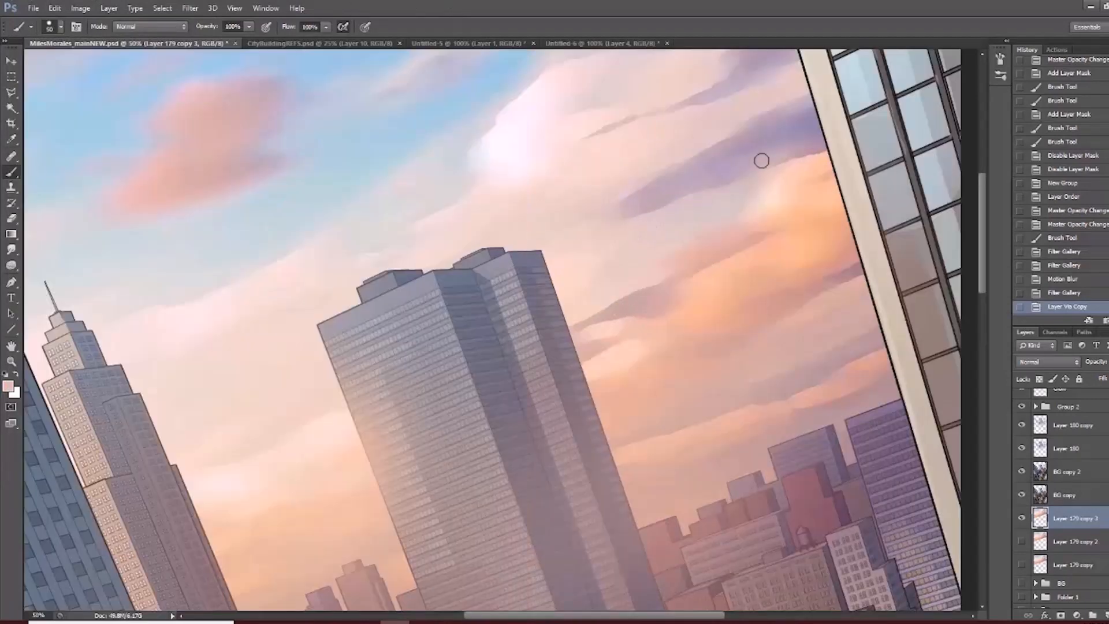
alt+click(808, 125)
mouse_move(488, 145)
mouse_down()
mouse_move(352, 263)
mouse_move(192, 252)
mouse_move(112, 283)
mouse_up()
mouse_move(258, 226)
mouse_down()
mouse_move(478, 236)
mouse_move(643, 168)
mouse_up()
key(ctrl+z)
mouse_move(389, 209)
mouse_down()
mouse_move(632, 183)
mouse_move(409, 250)
mouse_move(267, 331)
mouse_move(240, 192)
mouse_move(131, 324)
mouse_up()
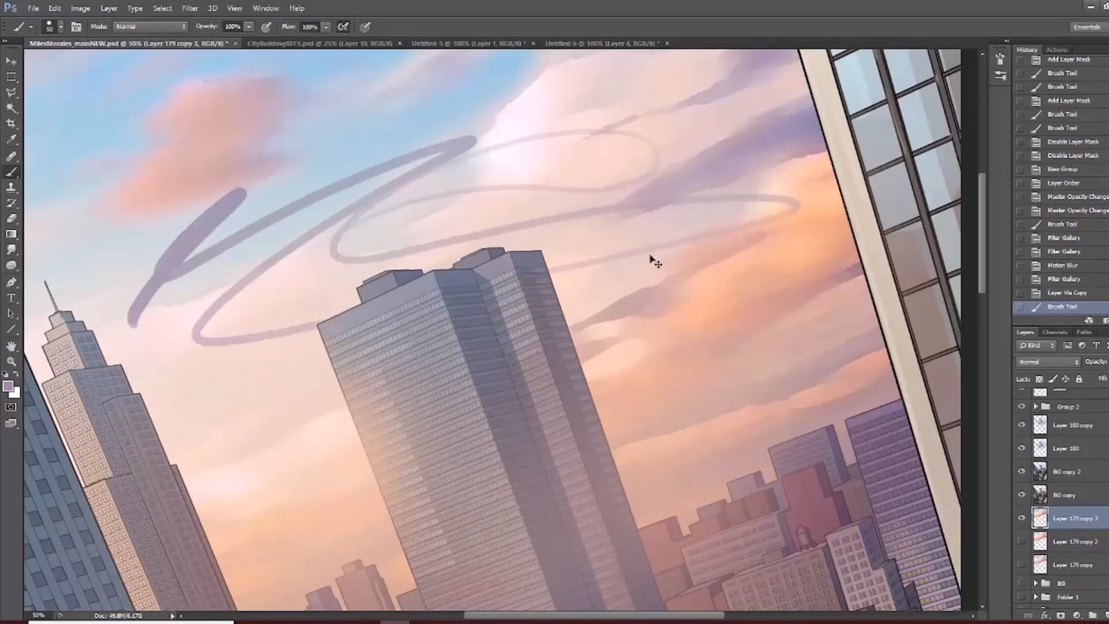
key(ctrl+z)
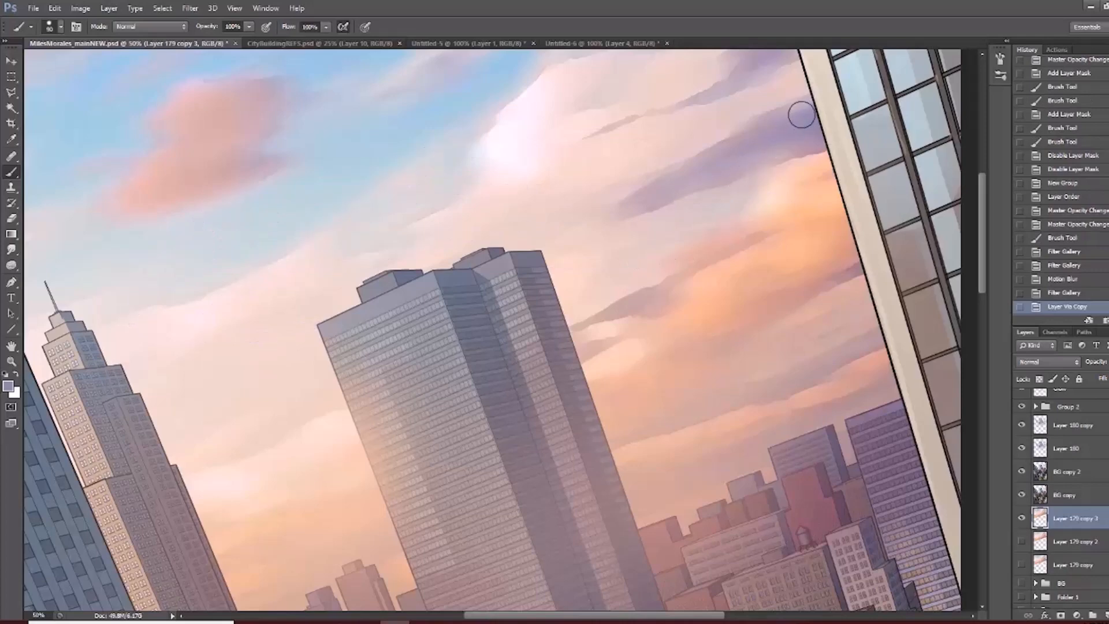
Paint lavender strokes along the purple cloud beside the glass building, undoing and redrawing them to shape its edges and tapered tip.
mouse_move(811, 109)
mouse_down()
mouse_move(749, 131)
mouse_move(762, 135)
mouse_move(634, 212)
mouse_up()
key(ctrl+z)
mouse_move(595, 270)
mouse_down()
mouse_move(704, 168)
mouse_move(648, 190)
mouse_move(612, 221)
mouse_move(808, 151)
mouse_up()
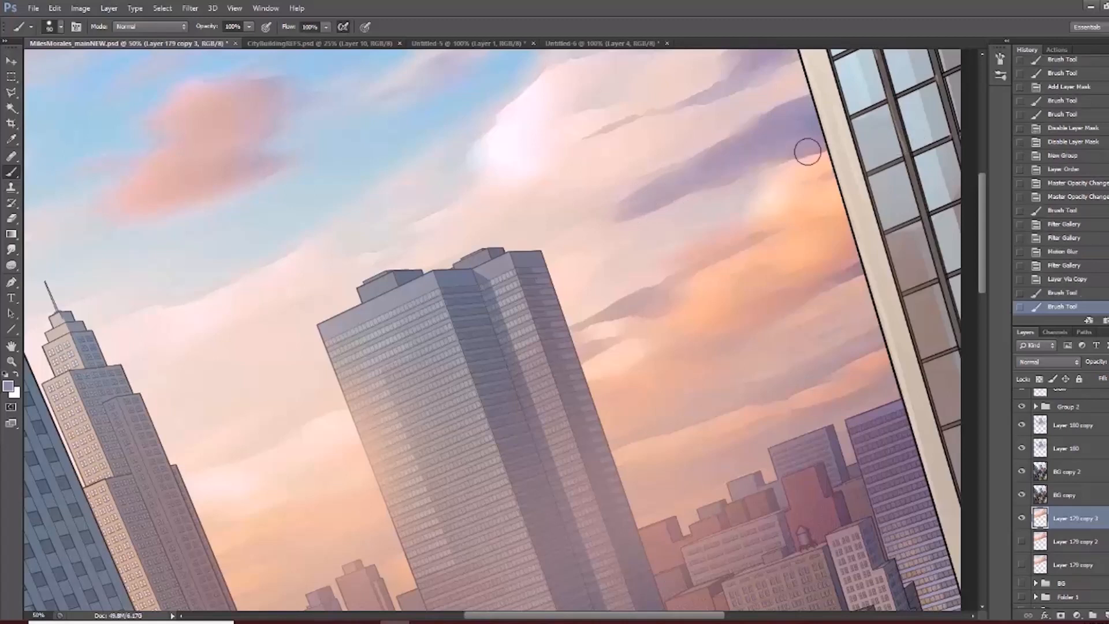
key(ctrl+z)
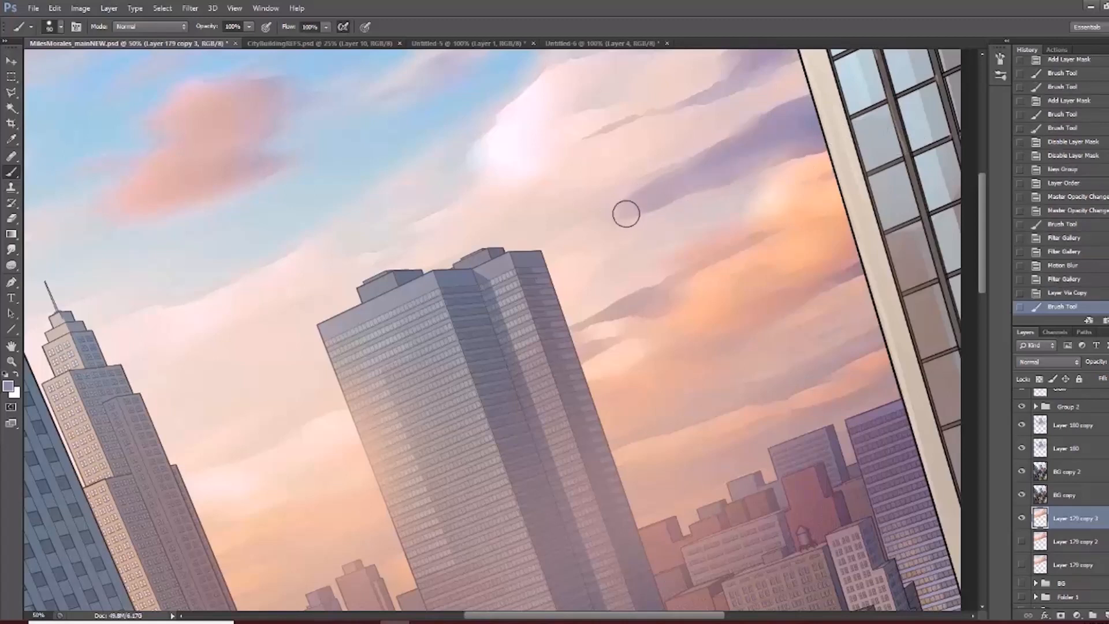
drag(626, 215, 818, 133)
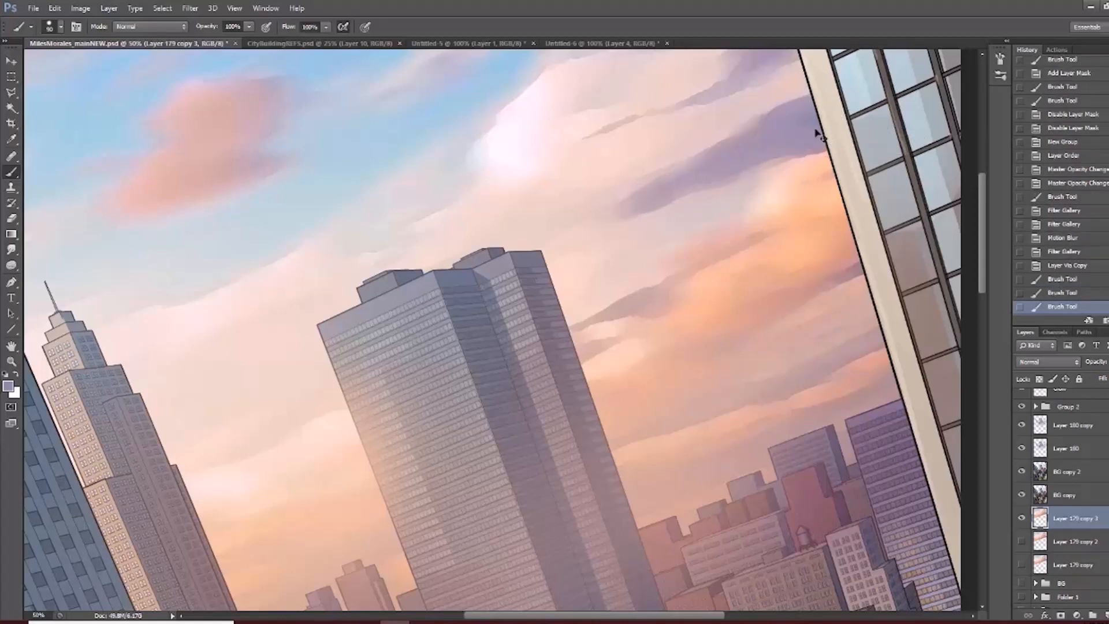
key(ctrl+z)
key(ctrl+z)
key(ctrl+z)
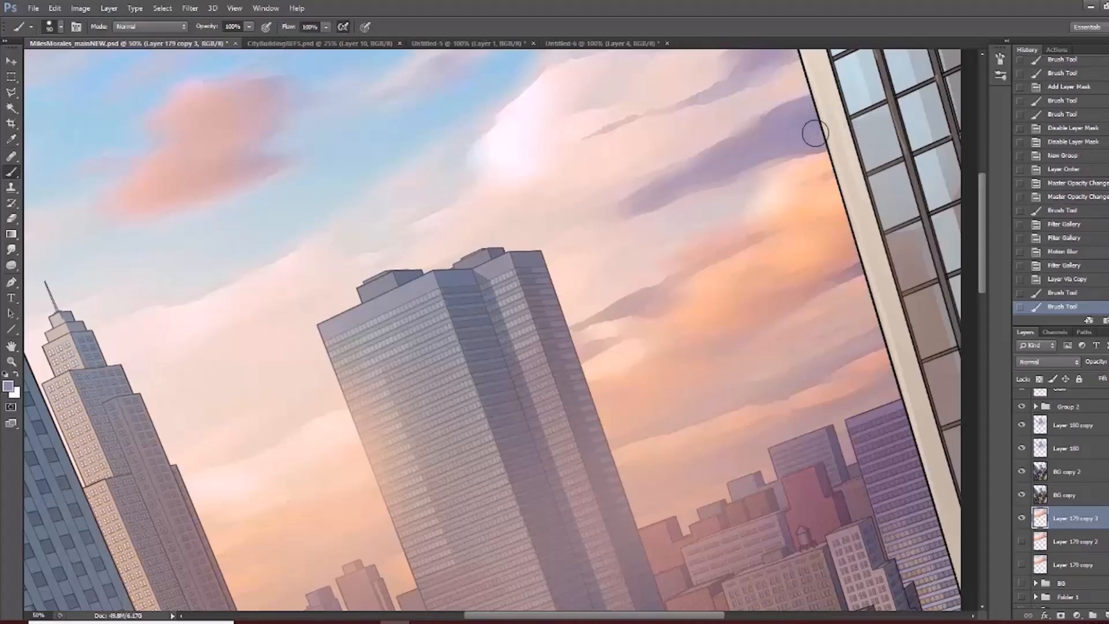
key(ctrl+z)
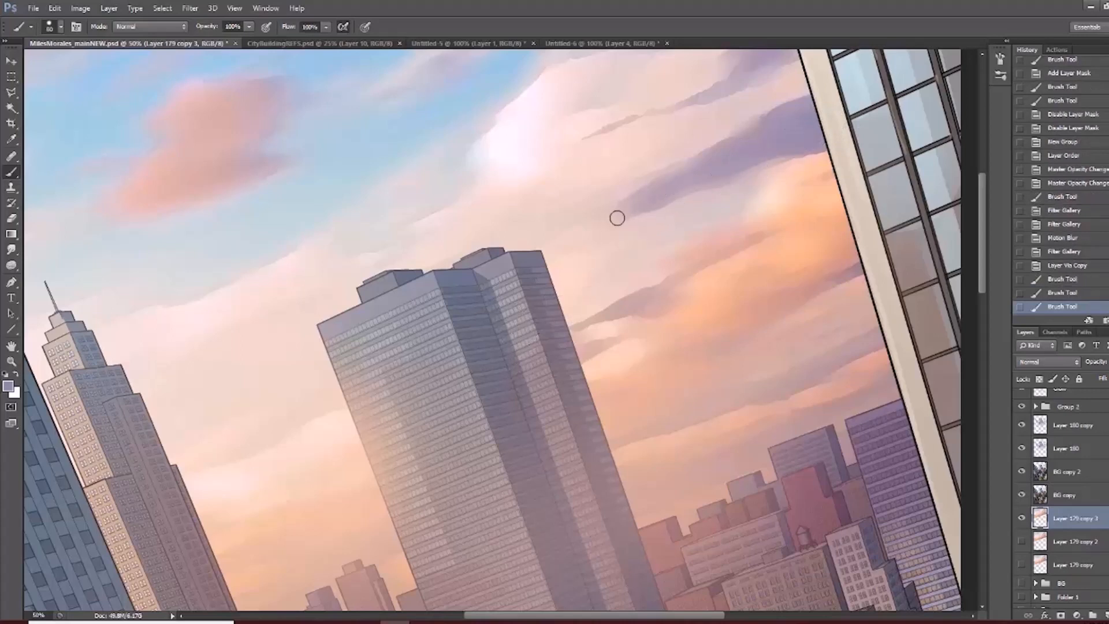
drag(620, 217, 578, 234)
key(ctrl+z)
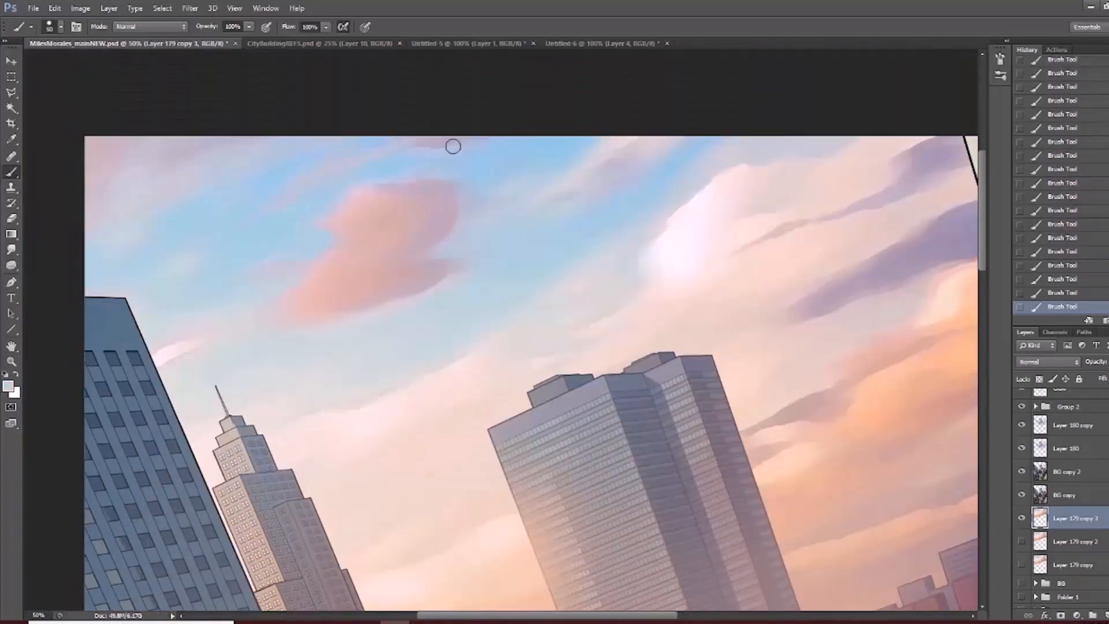
Hide the Glow layer and refine the pink cloud and surrounding blue sky above the spired building with brush strokes.
drag(607, 477, 358, 332)
click(1022, 413)
drag(173, 231, 530, 347)
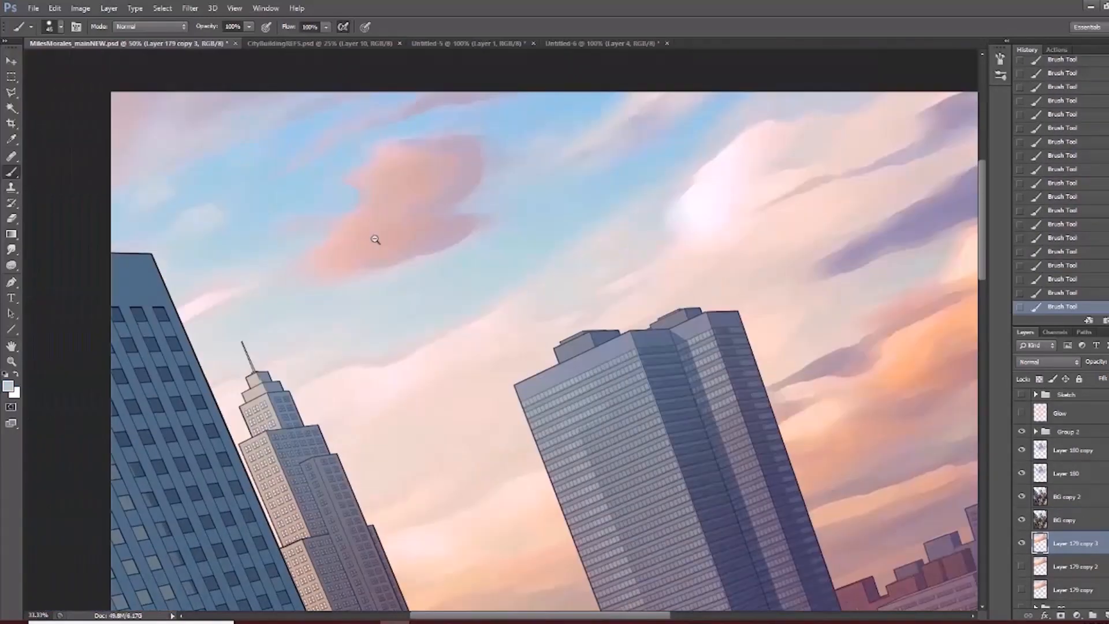
key(ctrl+minus)
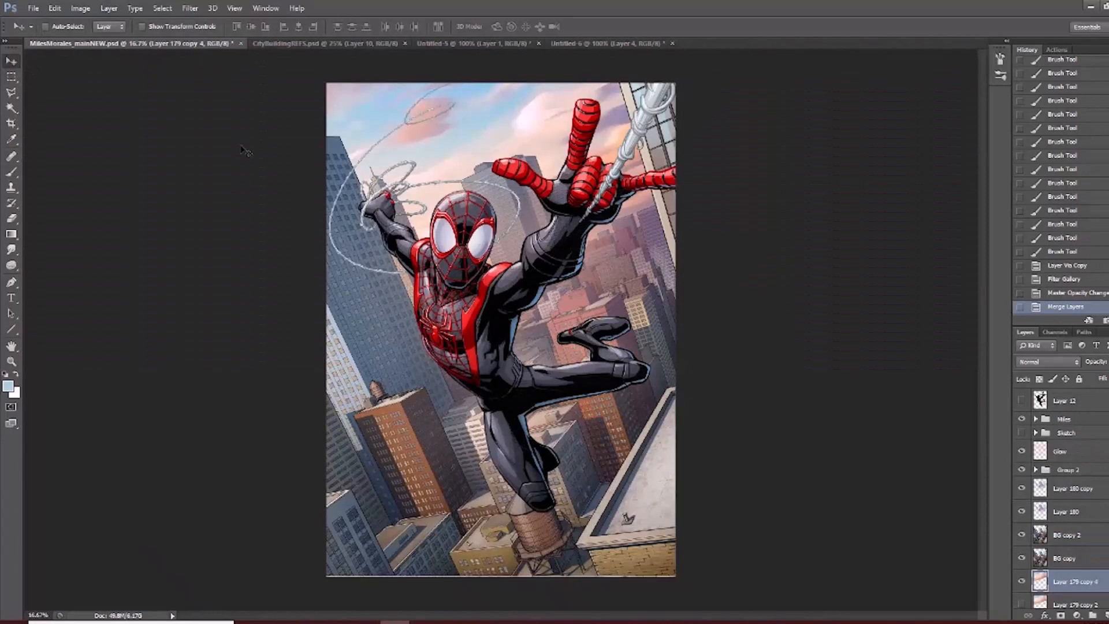
Examine the snowy rooftops and city lighting in the Miles Morales trailer screenshot in the Untitled-6 document.
ctrl+click(574, 386)
drag(586, 462, 546, 403)
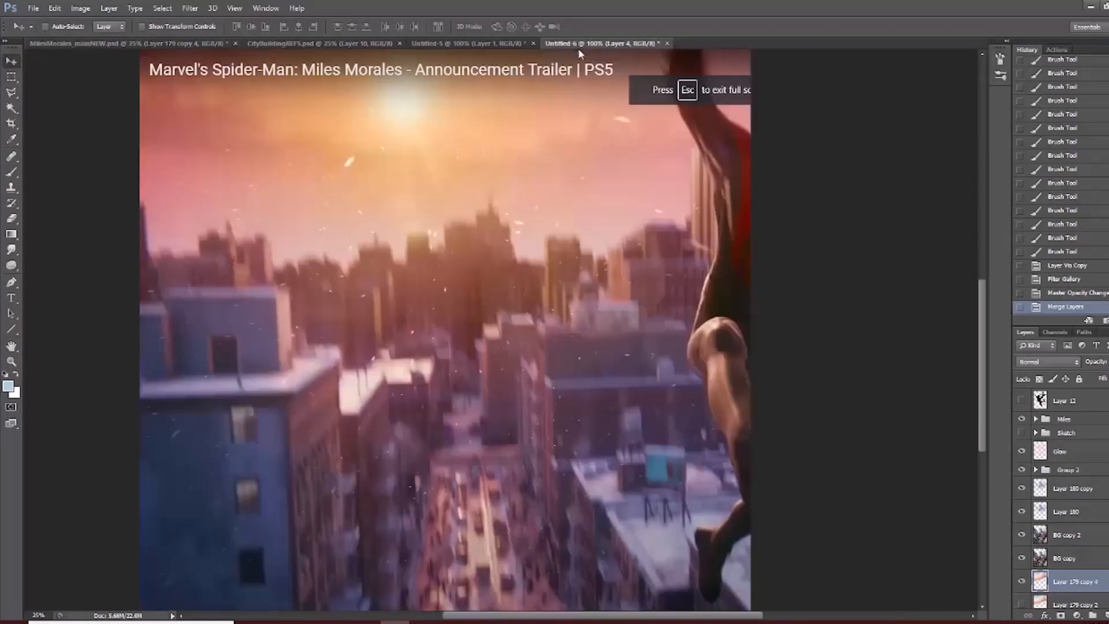
click(583, 43)
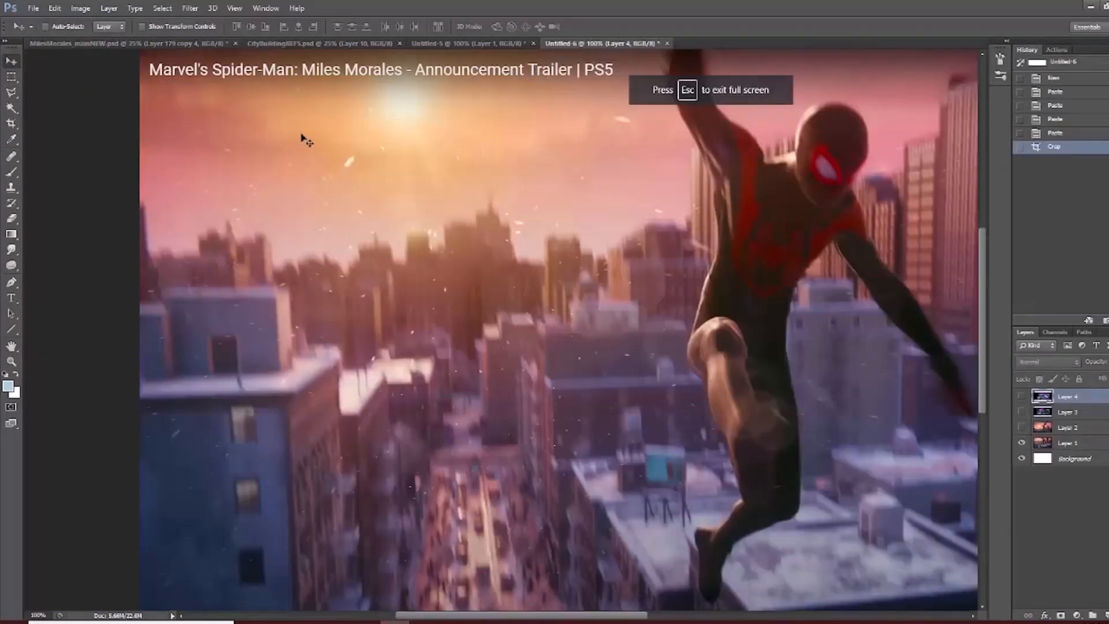
drag(664, 423, 497, 314)
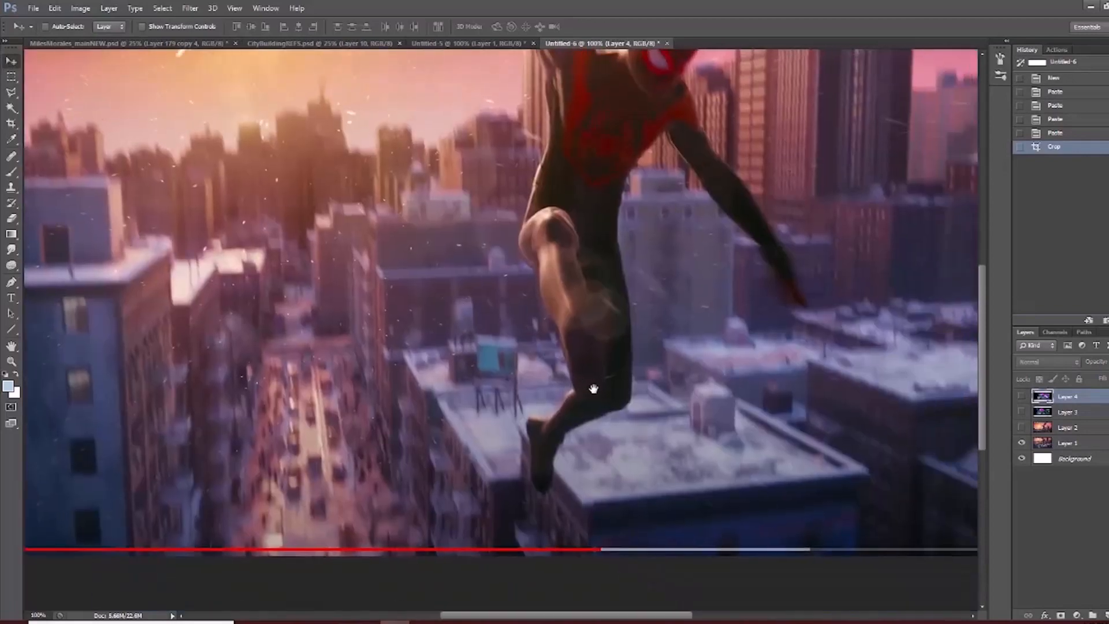
drag(607, 385, 440, 411)
drag(789, 419, 651, 398)
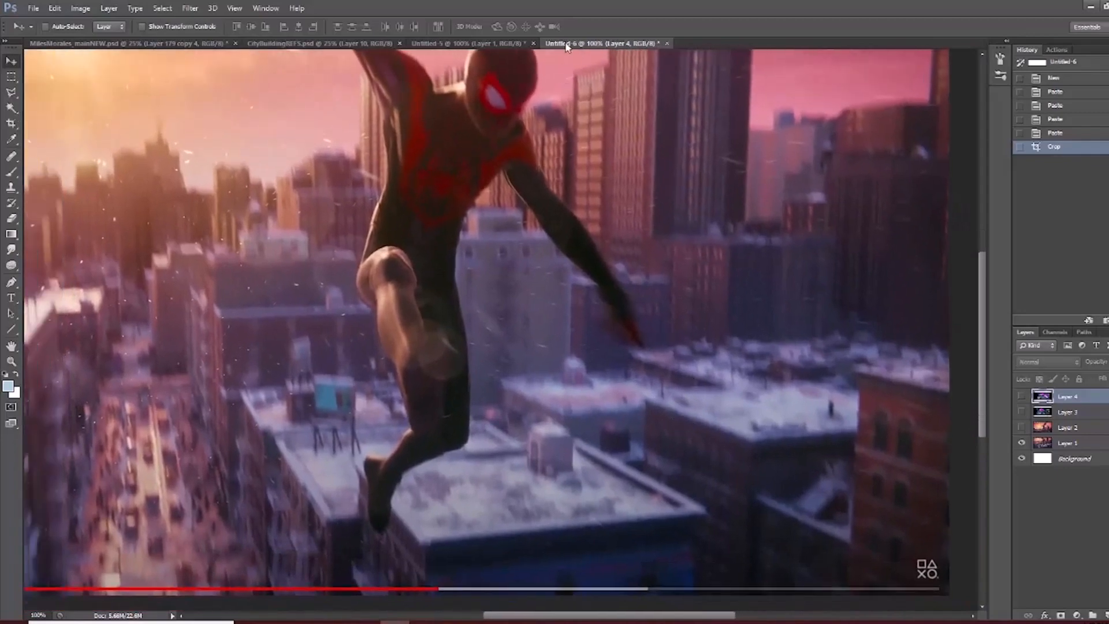
Float the Untitled-6 reference document in its own window beside the Miles artwork.
drag(572, 44, 162, 56)
drag(52, 49, 649, 45)
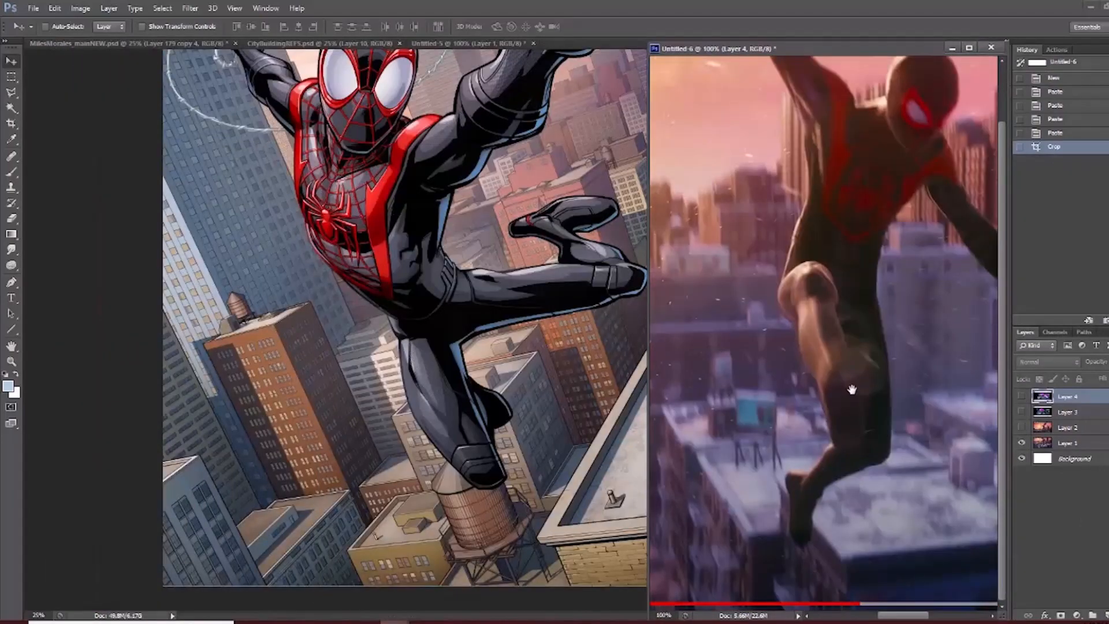
drag(636, 421, 387, 400)
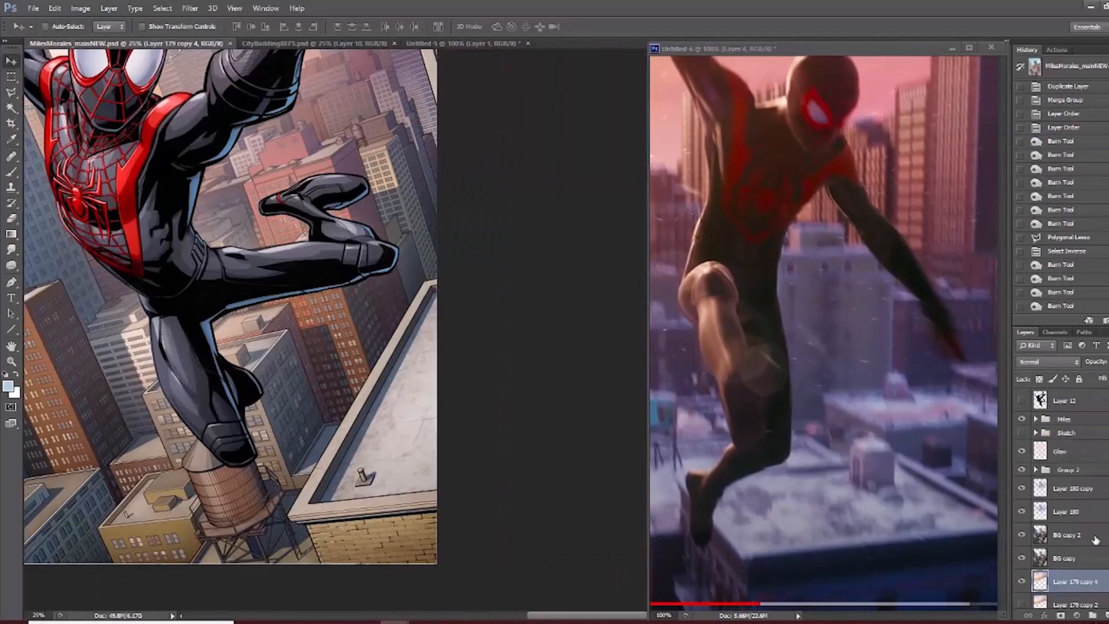
Add a new layer above Group 2 with the Miles group and Glow hidden, and set up a hard white brush for the foreground rooftop.
click(1071, 531)
click(1065, 489)
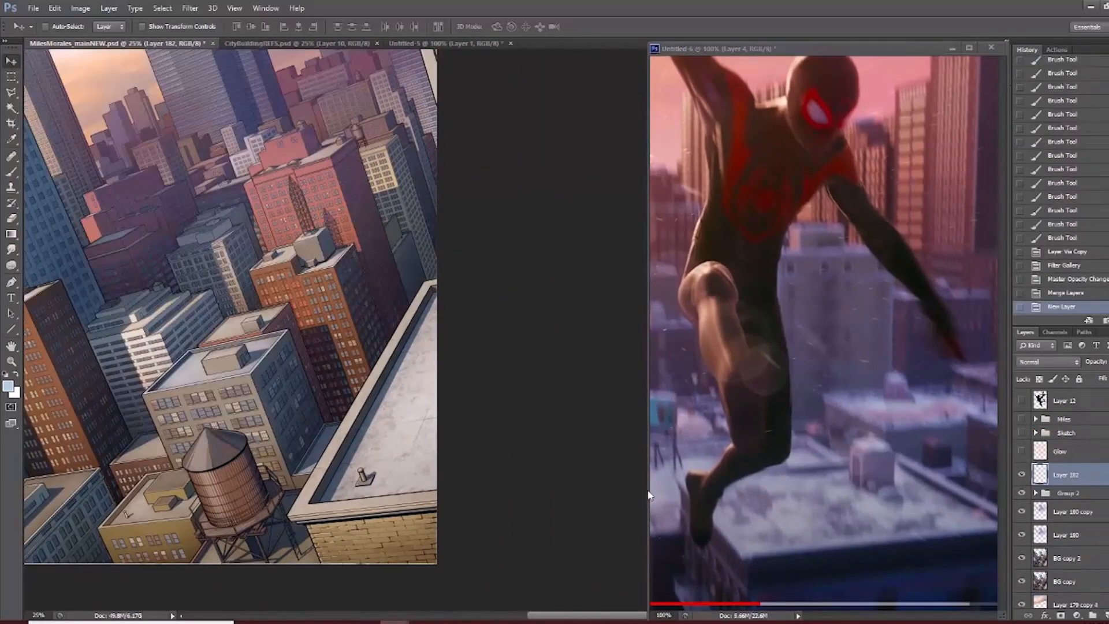
key(b)
drag(383, 373, 384, 371)
key(ctrl+plus)
mouse_move(368, 502)
mouse_down()
mouse_move(385, 399)
mouse_move(388, 444)
mouse_up()
key(ctrl+plus)
key(bracketright)
click(60, 27)
click(86, 121)
click(448, 29)
key(bracketright)
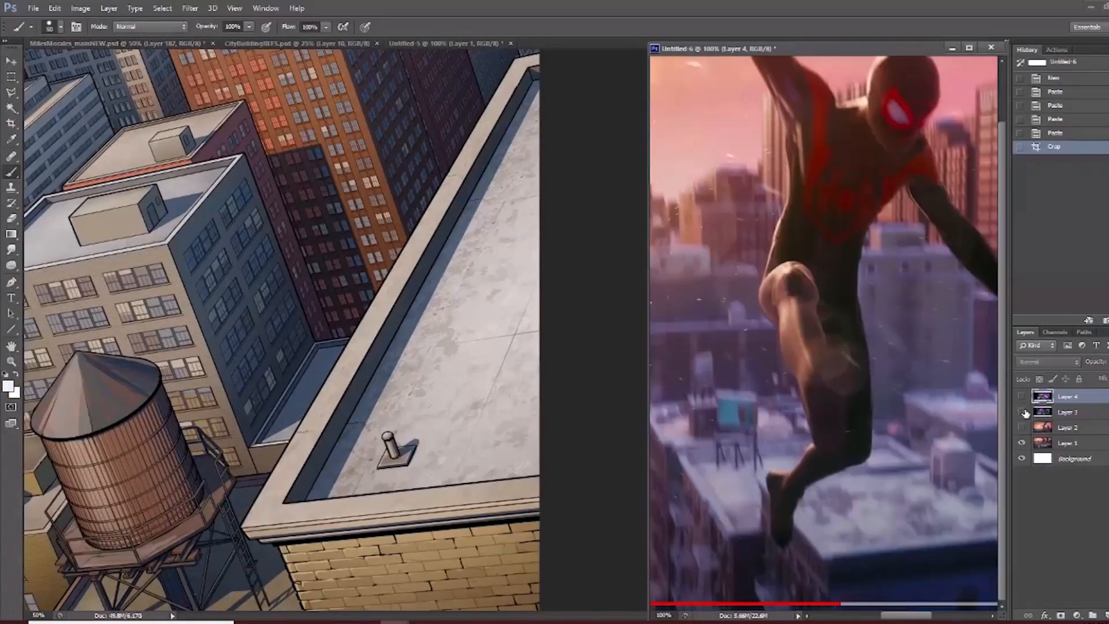
Show Layer 3 in the reference document and frame the snow bank beside the railing.
click(1022, 412)
drag(696, 398, 759, 414)
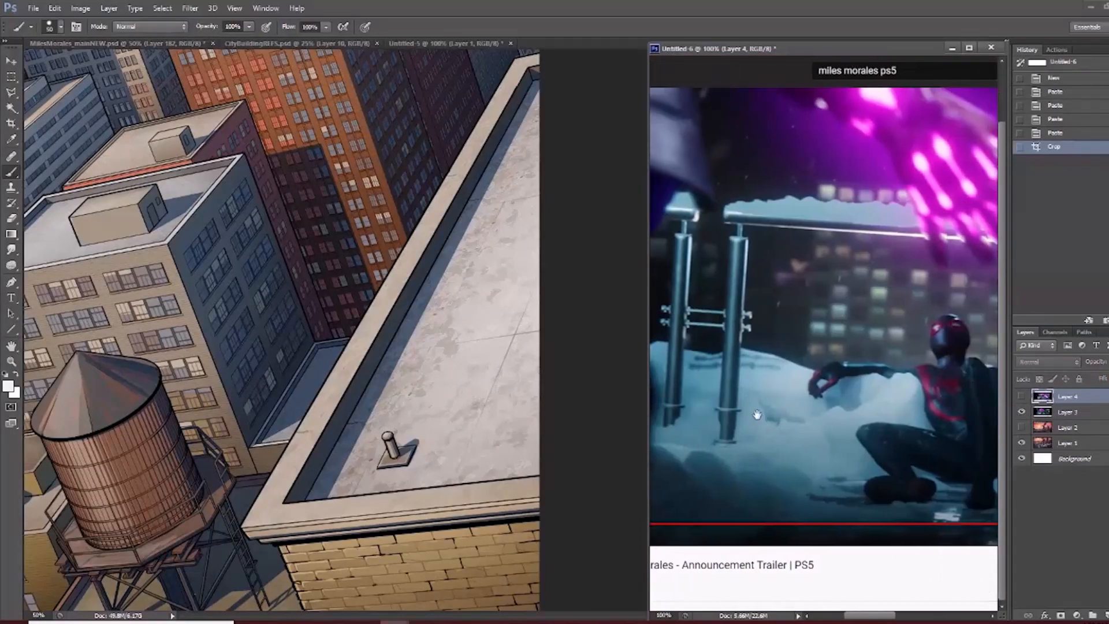
drag(881, 429, 880, 393)
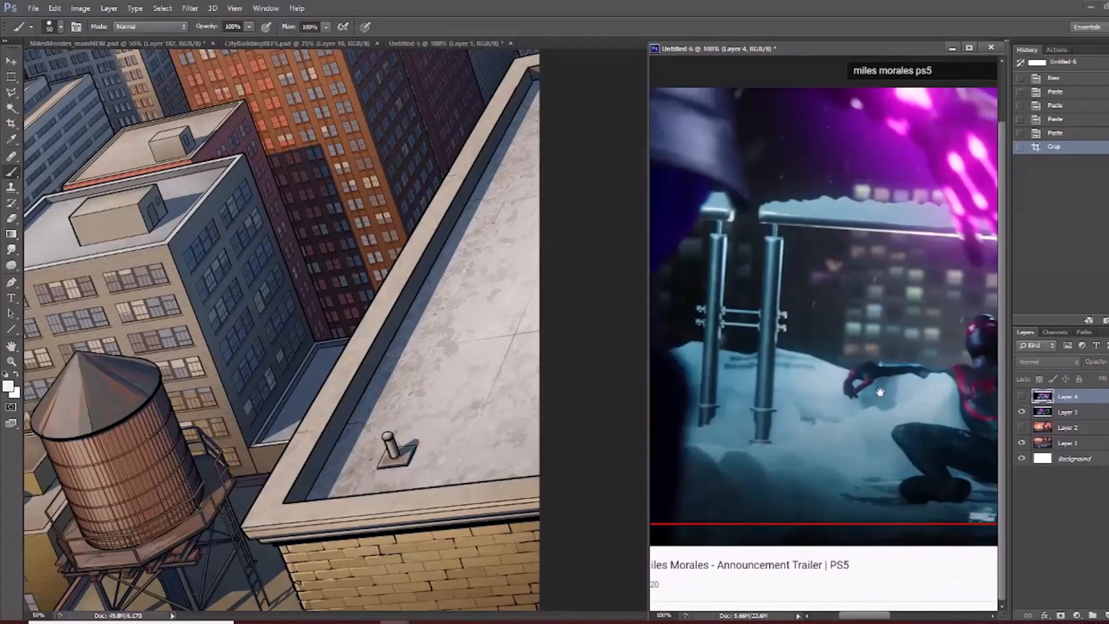
Block in white snow mounds over the foreground roof's corner and along its ledges, using smaller brush sizes for the edges.
click(447, 447)
mouse_move(308, 490)
mouse_down()
mouse_move(336, 438)
mouse_move(373, 402)
mouse_move(319, 471)
mouse_move(354, 451)
mouse_move(369, 407)
mouse_move(405, 393)
mouse_move(378, 402)
mouse_move(405, 416)
mouse_up()
key(ctrl+z)
mouse_move(338, 460)
mouse_down()
mouse_move(367, 417)
mouse_move(445, 345)
mouse_up()
mouse_move(387, 407)
mouse_down()
mouse_move(388, 446)
mouse_move(446, 440)
mouse_move(441, 453)
mouse_move(488, 454)
mouse_move(496, 466)
mouse_move(449, 468)
mouse_move(441, 445)
mouse_move(381, 477)
mouse_move(317, 478)
mouse_move(340, 475)
mouse_move(301, 495)
mouse_move(404, 469)
mouse_up()
key(bracketleft)
key(bracketleft)
key(bracketleft)
key(bracketleft)
key(bracketleft)
mouse_move(342, 479)
mouse_down()
mouse_move(399, 456)
mouse_move(373, 479)
mouse_move(320, 493)
mouse_move(459, 469)
mouse_move(369, 485)
mouse_move(378, 512)
mouse_up()
drag(470, 485, 465, 497)
mouse_move(303, 451)
mouse_down()
mouse_move(262, 518)
mouse_move(245, 525)
mouse_move(261, 493)
mouse_move(251, 505)
mouse_up()
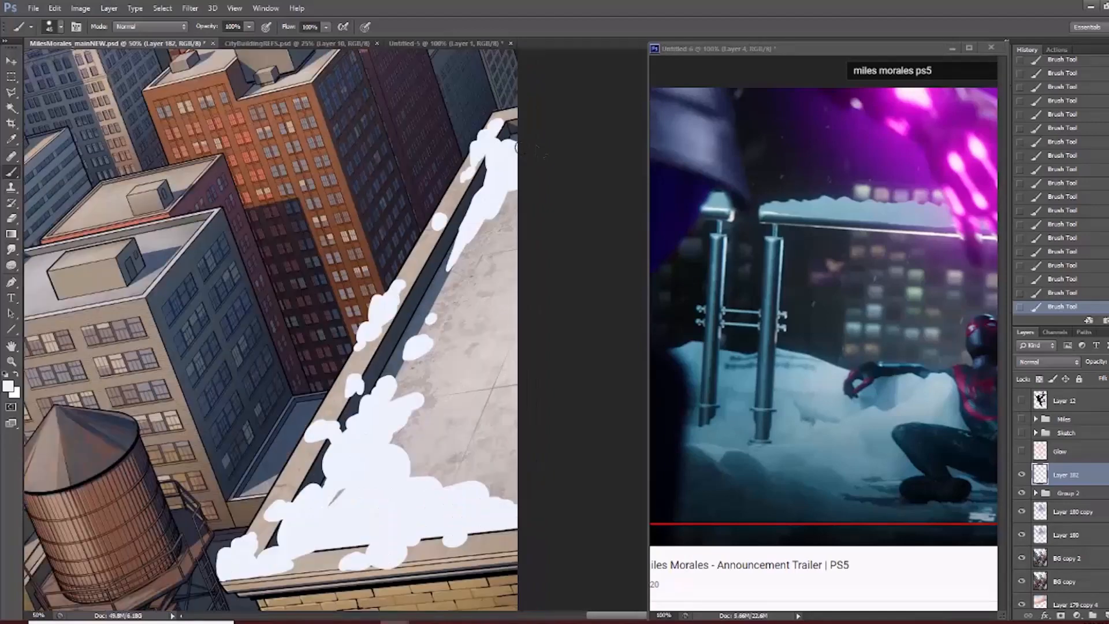
Build up snow at the far end of the roof ledge and add separate clumps along the roof's outer edge.
mouse_move(516, 151)
mouse_down()
mouse_move(513, 128)
mouse_move(542, 120)
mouse_move(535, 140)
mouse_move(525, 128)
mouse_move(488, 130)
mouse_move(509, 114)
mouse_up()
key(ctrl+alt+z)
key(ctrl+alt+z)
drag(494, 122, 516, 109)
key(bracketleft)
key(bracketleft)
drag(508, 240, 536, 206)
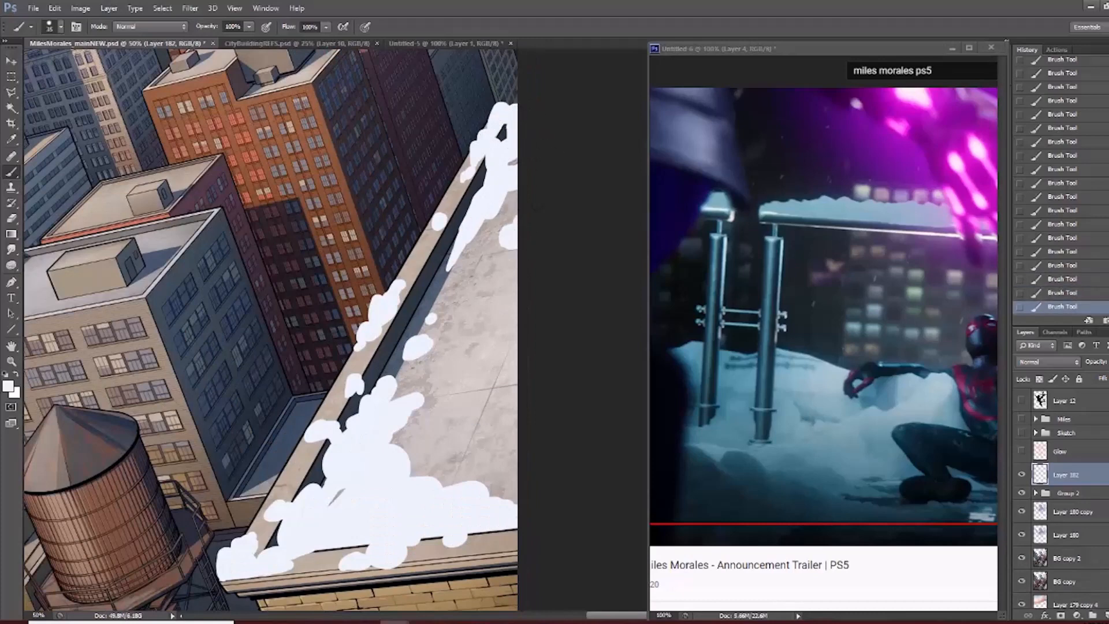
drag(491, 295, 507, 283)
drag(483, 350, 491, 361)
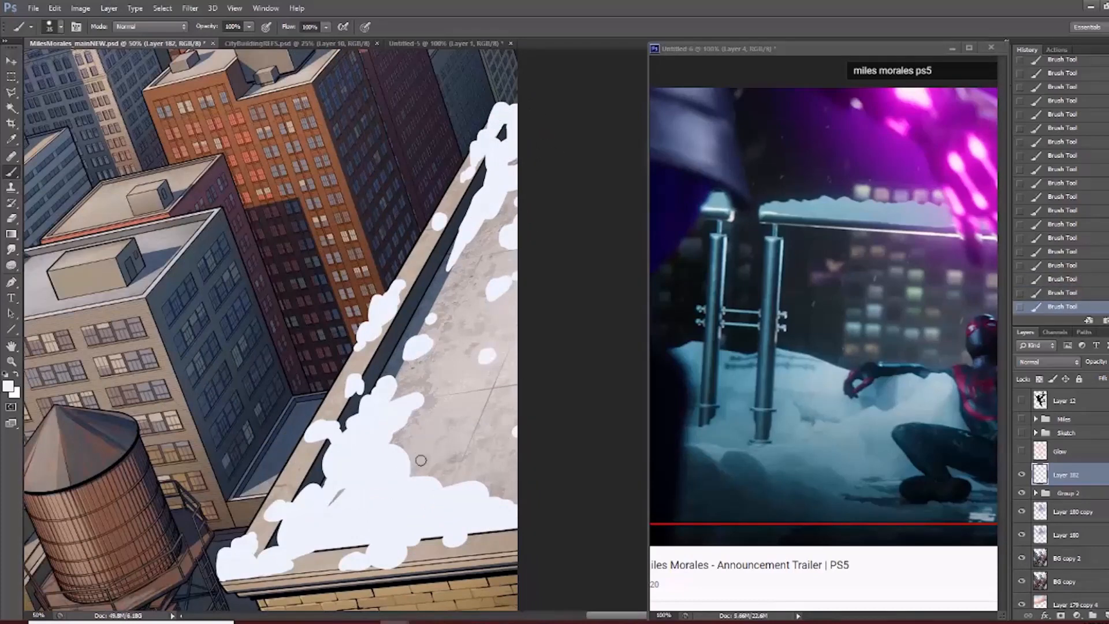
Add smaller snow patches and scattered specks across the rooftop, its ledge and the brick wall below.
mouse_move(421, 460)
mouse_down()
mouse_move(430, 393)
mouse_move(479, 387)
mouse_move(439, 385)
mouse_move(419, 414)
mouse_move(455, 419)
mouse_move(459, 481)
mouse_move(523, 483)
mouse_move(509, 421)
mouse_up()
click(437, 444)
click(512, 548)
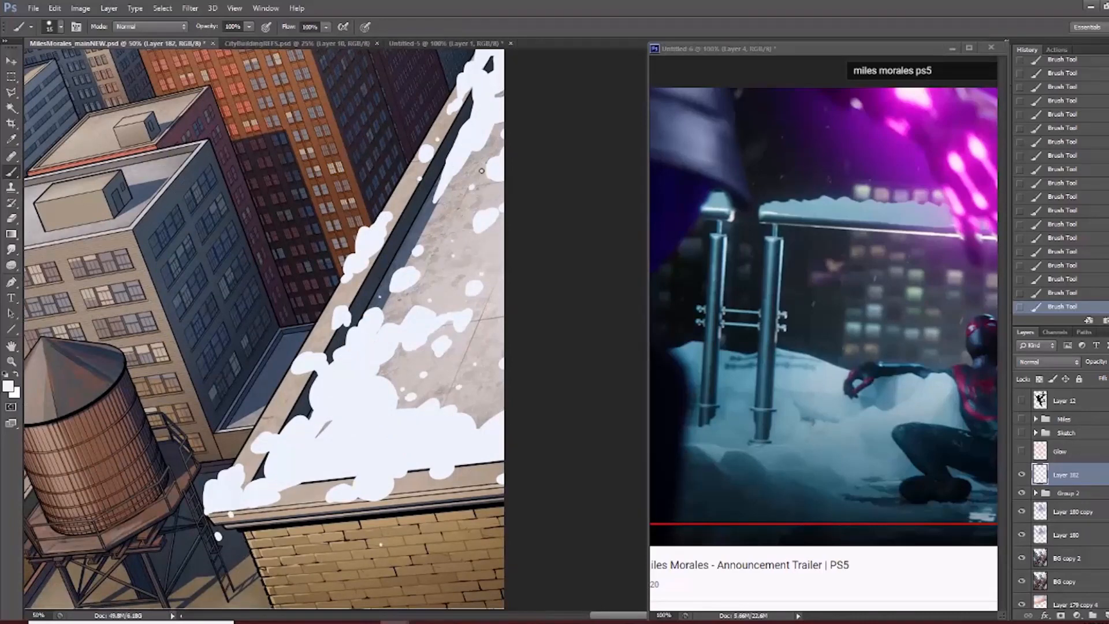
drag(482, 171, 492, 158)
drag(382, 390, 396, 317)
click(422, 479)
drag(390, 365, 396, 461)
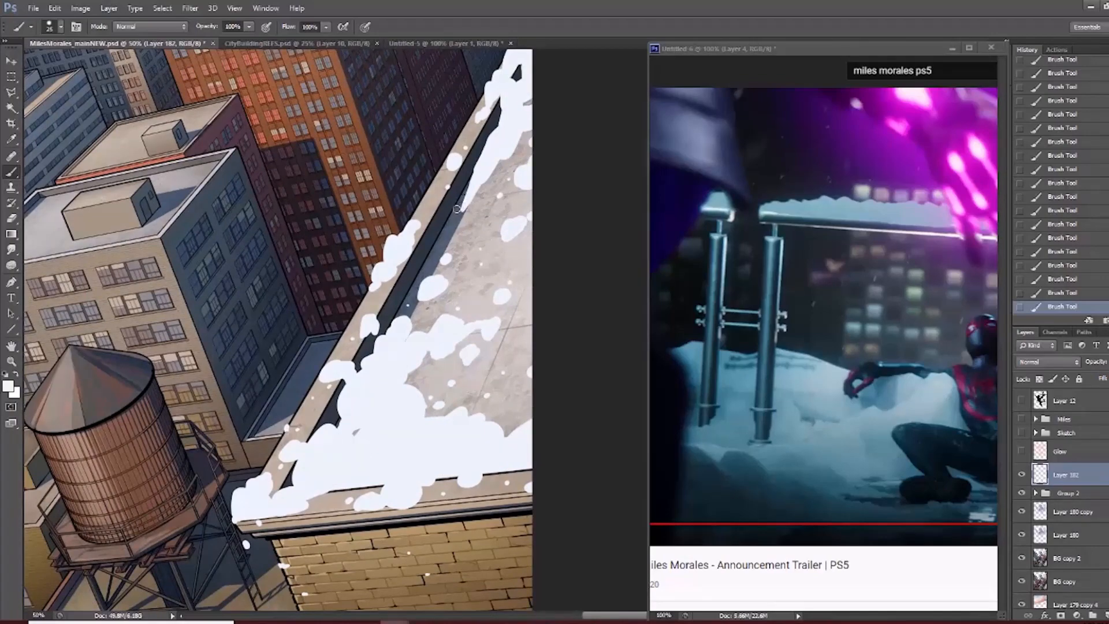
Tint the snow light blue with Hue/Saturation, and paint white highlights on a new layer inside the snow's selection.
key(ctrl+u)
drag(923, 452, 950, 421)
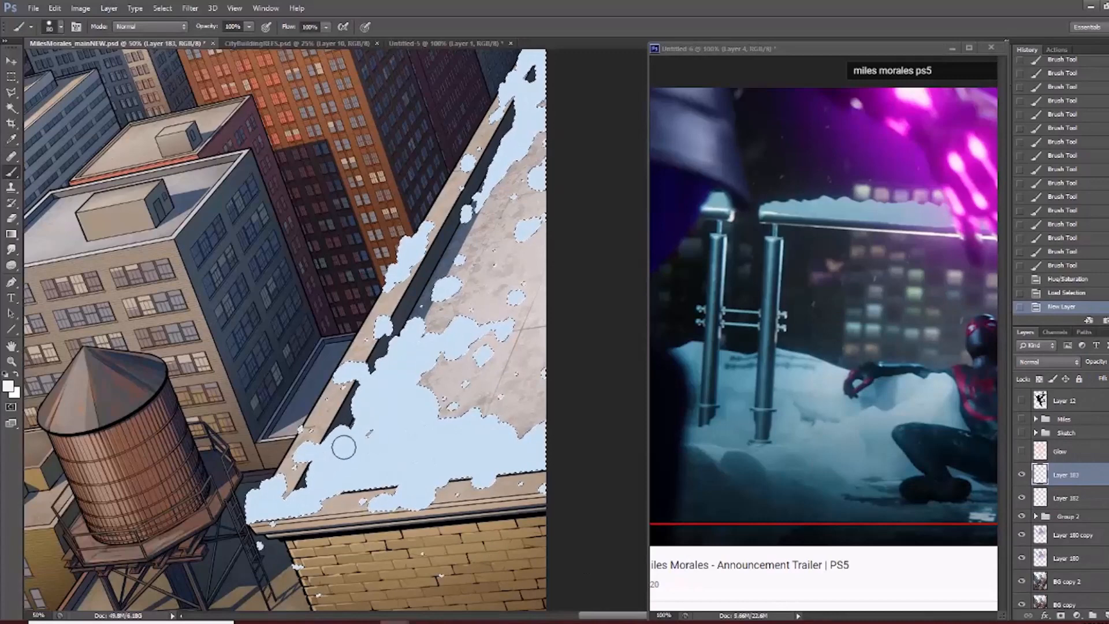
mouse_move(330, 466)
mouse_down()
mouse_move(373, 460)
mouse_move(300, 507)
mouse_move(322, 464)
mouse_move(304, 450)
mouse_move(290, 474)
mouse_move(304, 471)
mouse_move(296, 466)
mouse_move(255, 508)
mouse_move(264, 497)
mouse_move(270, 511)
mouse_move(305, 494)
mouse_move(310, 504)
mouse_move(328, 497)
mouse_move(307, 505)
mouse_move(383, 486)
mouse_move(390, 471)
mouse_move(385, 484)
mouse_move(414, 487)
mouse_move(391, 511)
mouse_move(389, 500)
mouse_move(375, 509)
mouse_move(424, 494)
mouse_move(438, 470)
mouse_move(434, 459)
mouse_move(408, 463)
mouse_move(412, 443)
mouse_move(450, 474)
mouse_move(425, 481)
mouse_move(391, 461)
mouse_move(369, 478)
mouse_move(435, 479)
mouse_move(375, 440)
mouse_up()
click(373, 461)
click(307, 508)
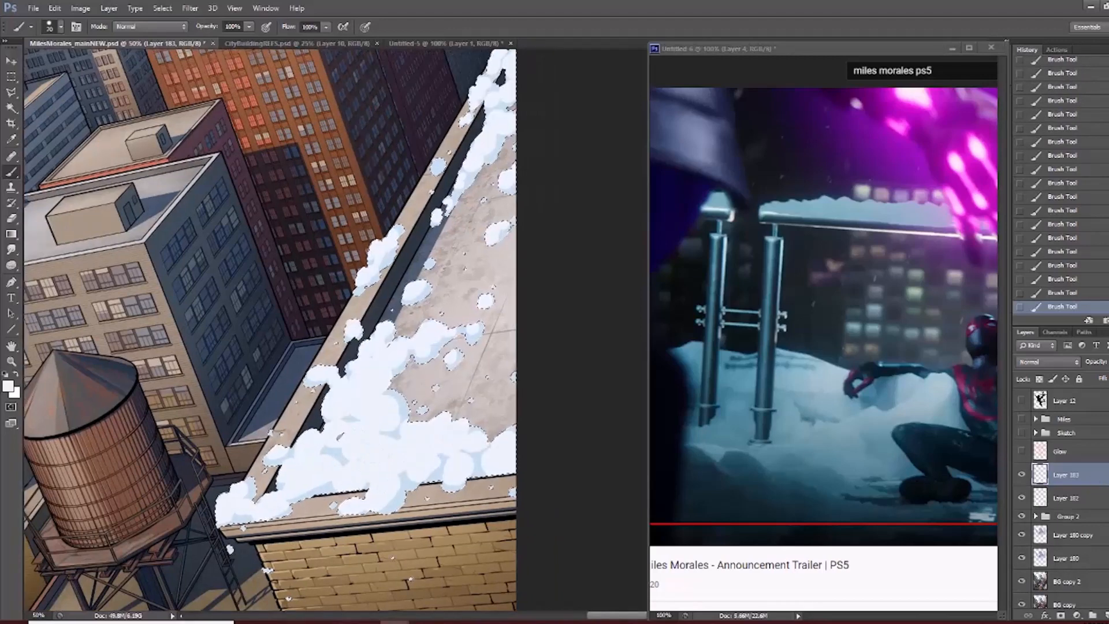
Add a new layer named Outlines above the snow highlights.
key(ctrl+shift+alt+n)
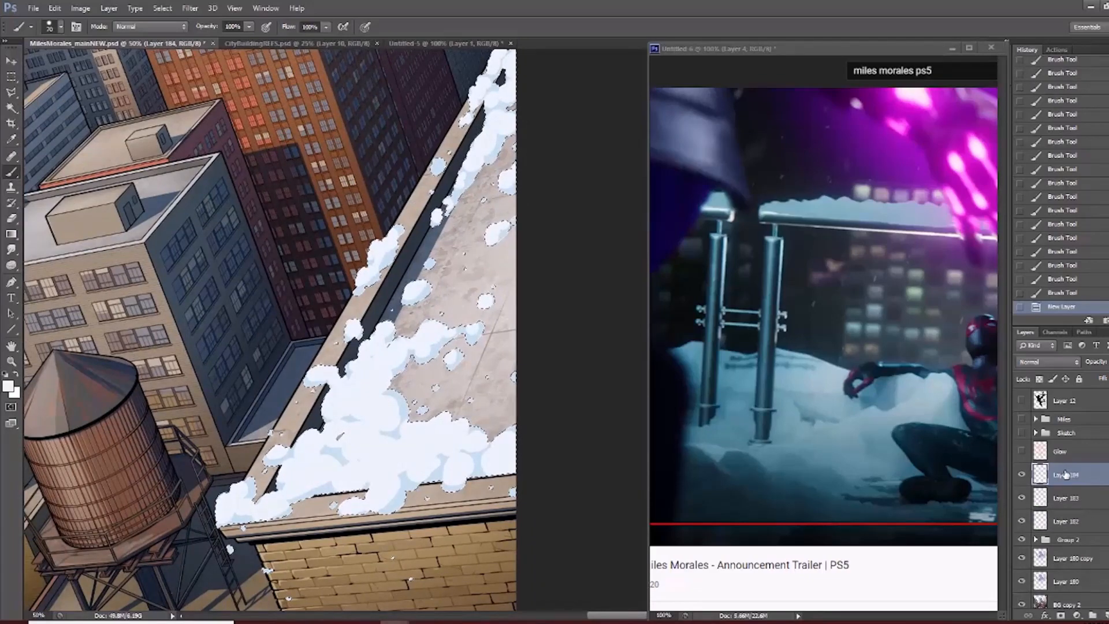
double_click(1052, 478)
text(Outlines)
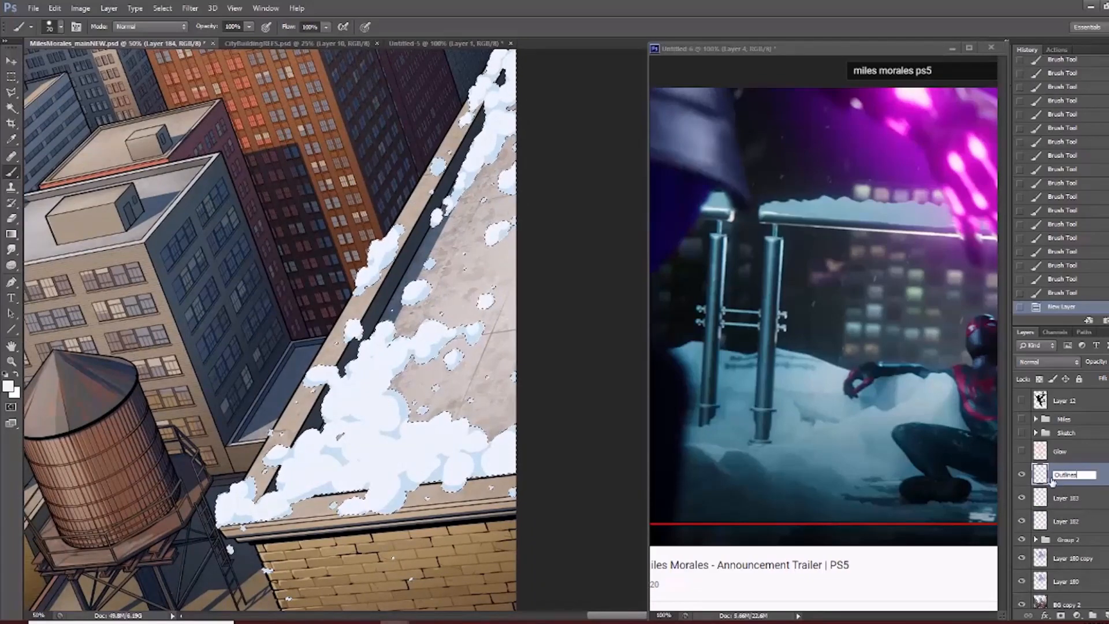
key(Return)
Paint thin grey-blue outlines along the outer and lower edges of the snow at the roof's corner, undoing a misplaced stroke.
drag(303, 461, 415, 312)
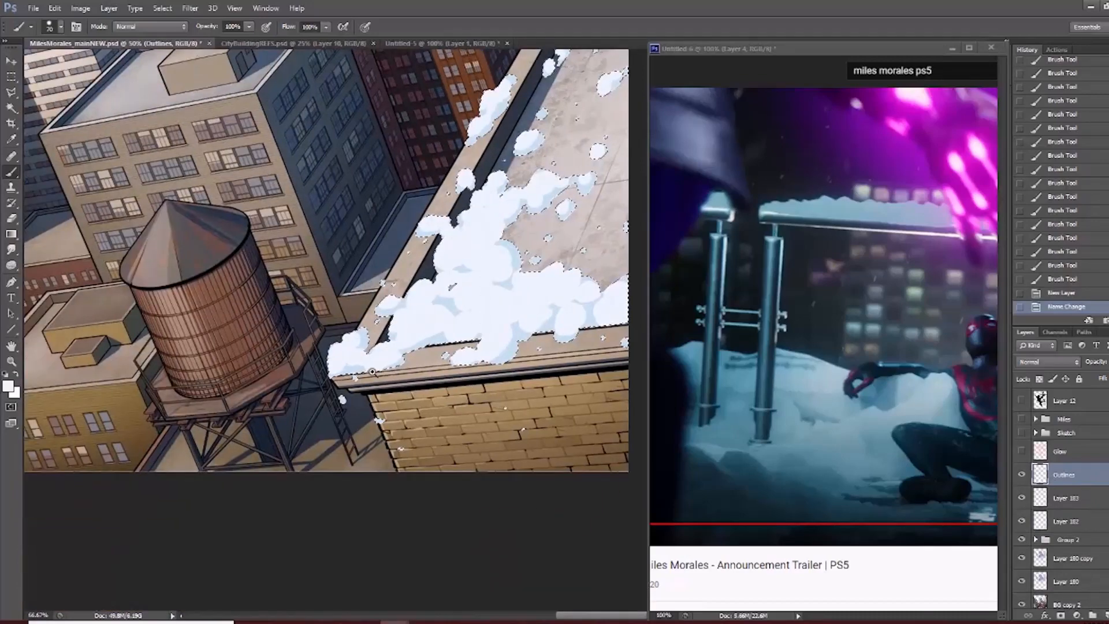
ctrl+click(376, 368)
scroll(293, 383, up, 2)
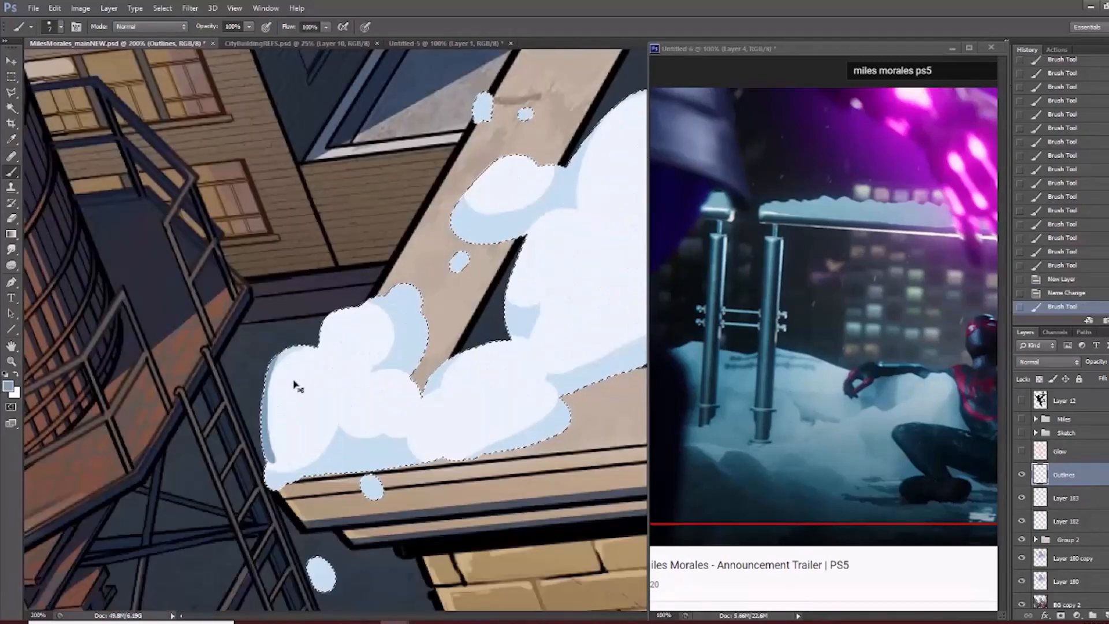
mouse_move(270, 417)
mouse_down()
mouse_move(271, 461)
mouse_move(270, 376)
mouse_up()
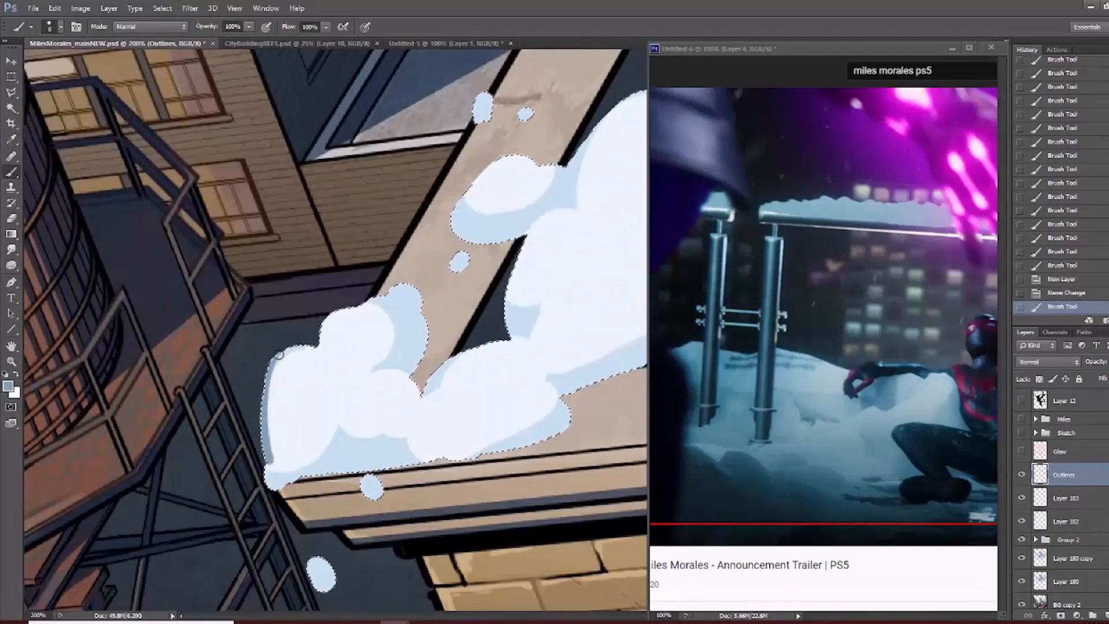
mouse_move(330, 350)
mouse_down()
mouse_move(304, 347)
mouse_move(324, 322)
mouse_move(318, 346)
mouse_up()
drag(321, 470, 297, 480)
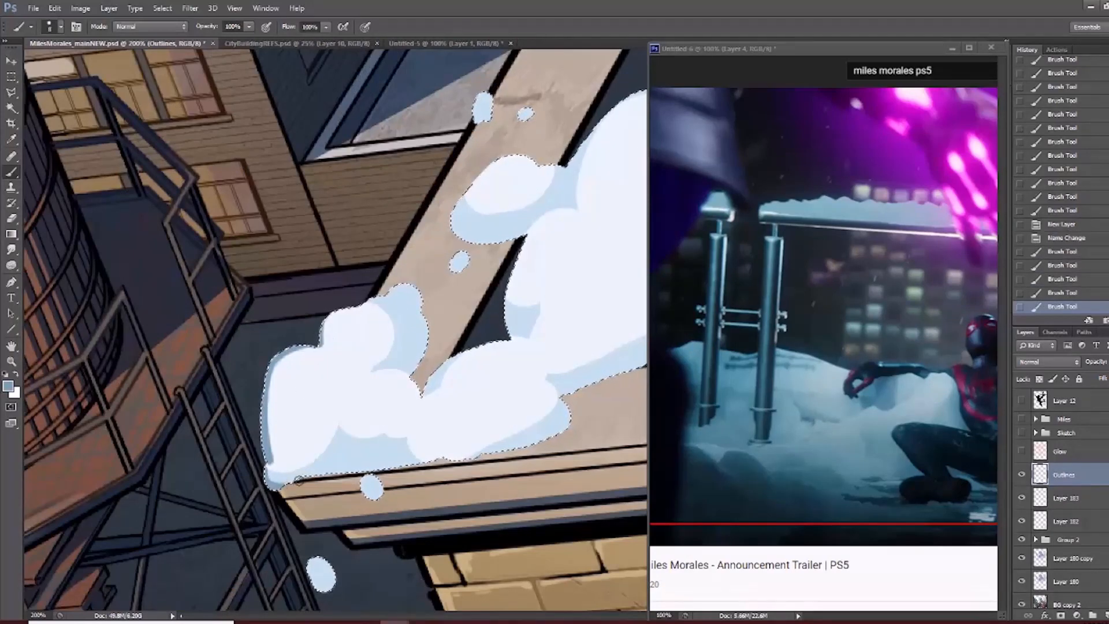
mouse_move(389, 465)
mouse_down()
mouse_move(356, 468)
mouse_move(419, 456)
mouse_up()
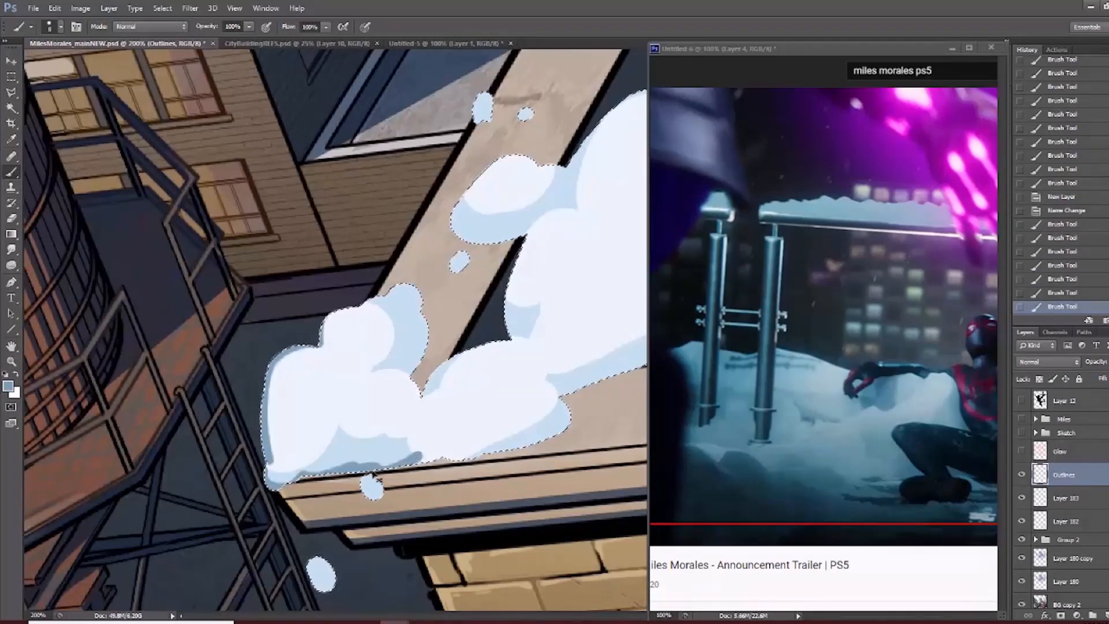
key(ctrl+z)
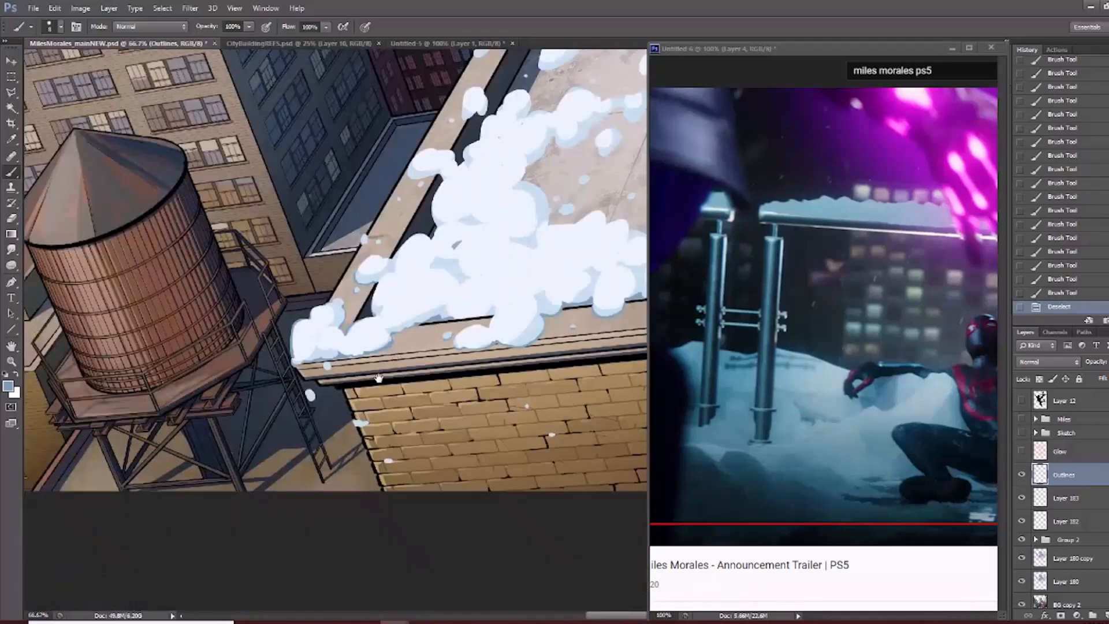
Compare the snow at the roof's corner with and without the Outlines layer.
drag(314, 369, 354, 360)
key(ctrl+plus)
key(ctrl+plus)
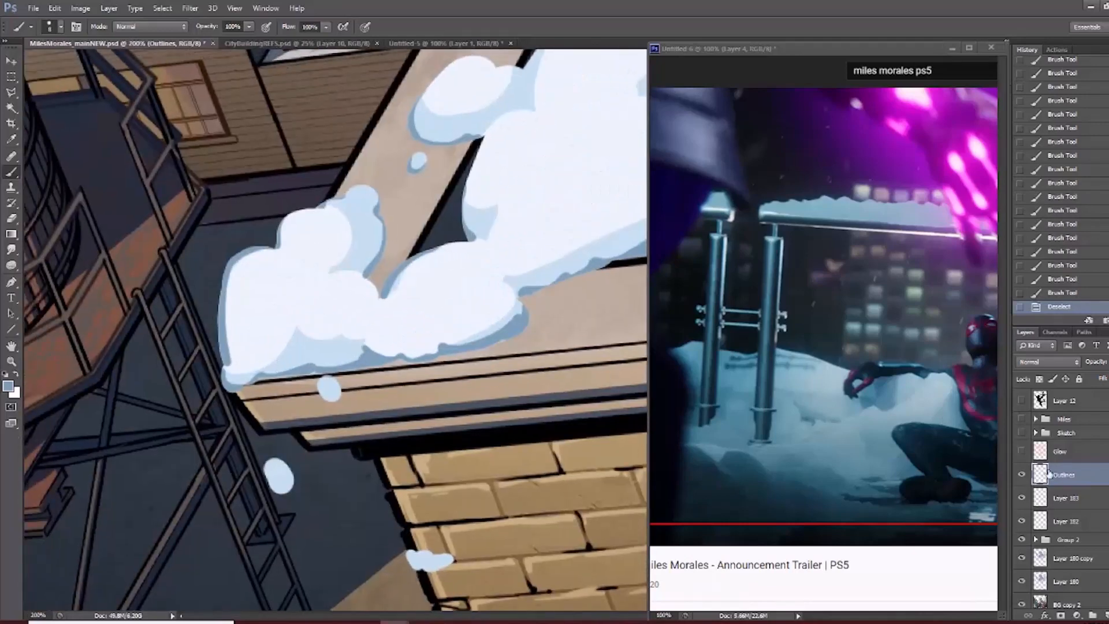
click(1021, 476)
click(1021, 475)
drag(484, 321, 446, 387)
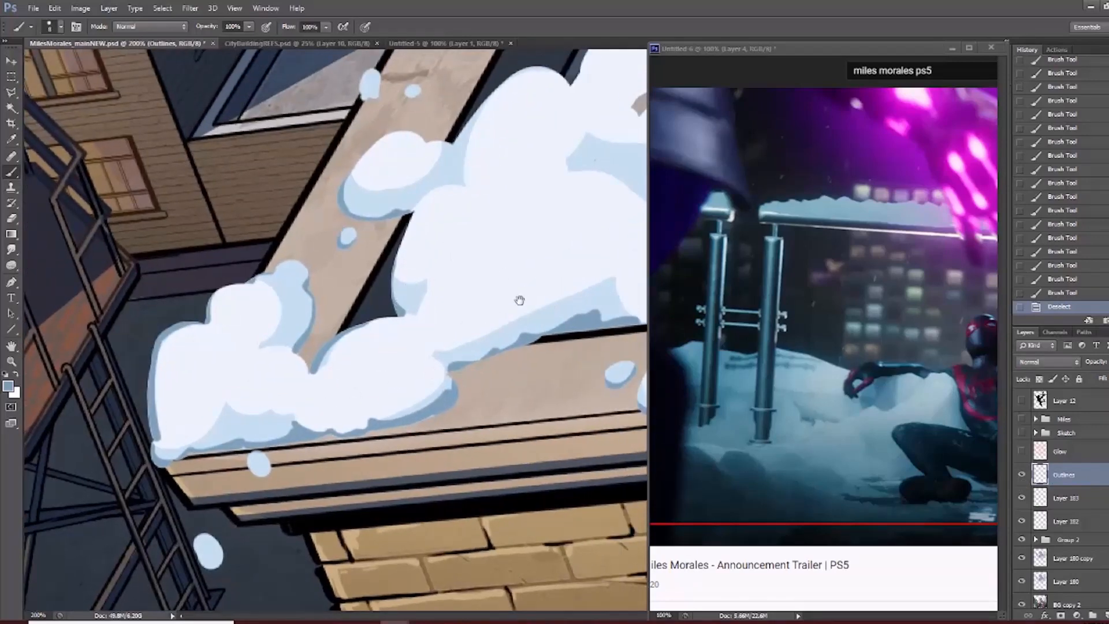
drag(520, 299, 287, 366)
drag(421, 411, 245, 394)
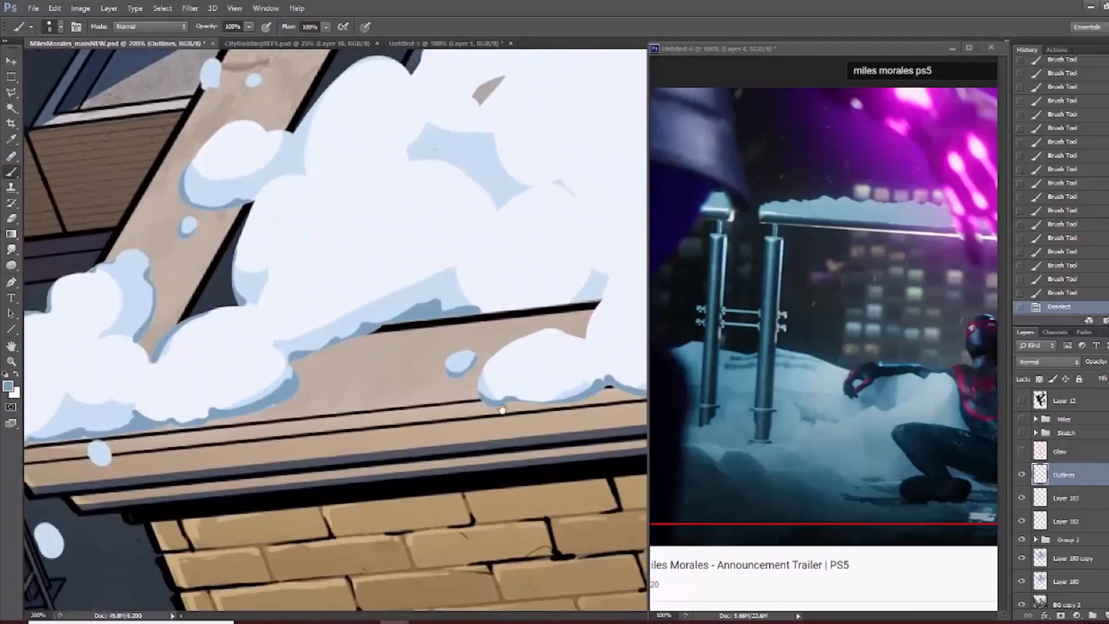
drag(496, 363, 384, 364)
drag(453, 354, 559, 359)
drag(287, 415, 471, 349)
drag(314, 381, 310, 395)
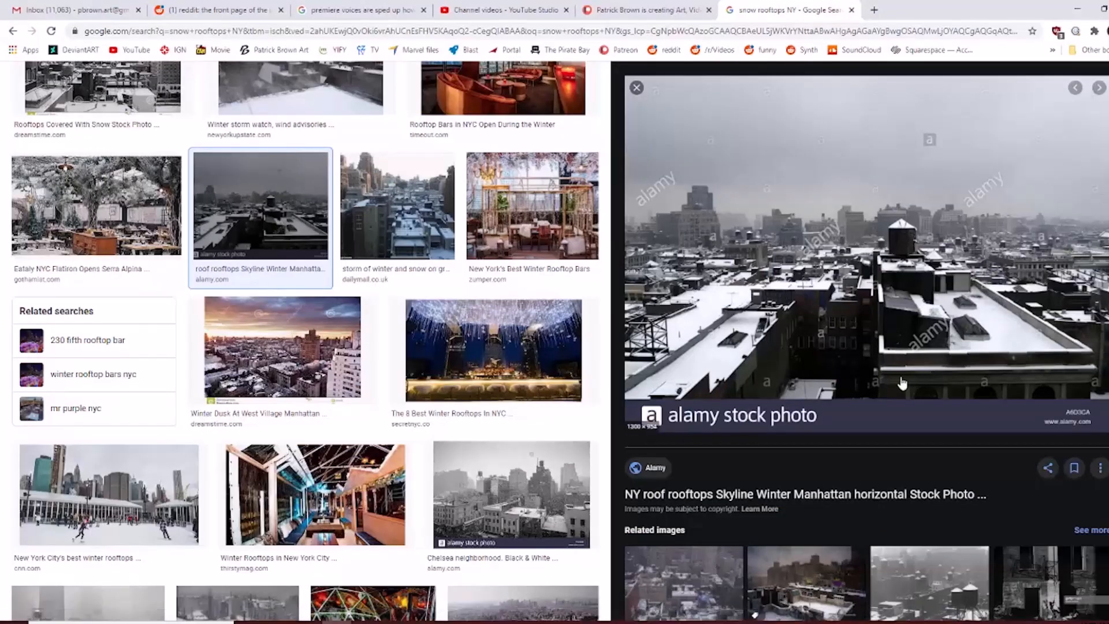
Browse the snowy New York rooftop image results in the web browser and view the foggy photo of snow-covered water towers.
scroll(474, 386, down, 5)
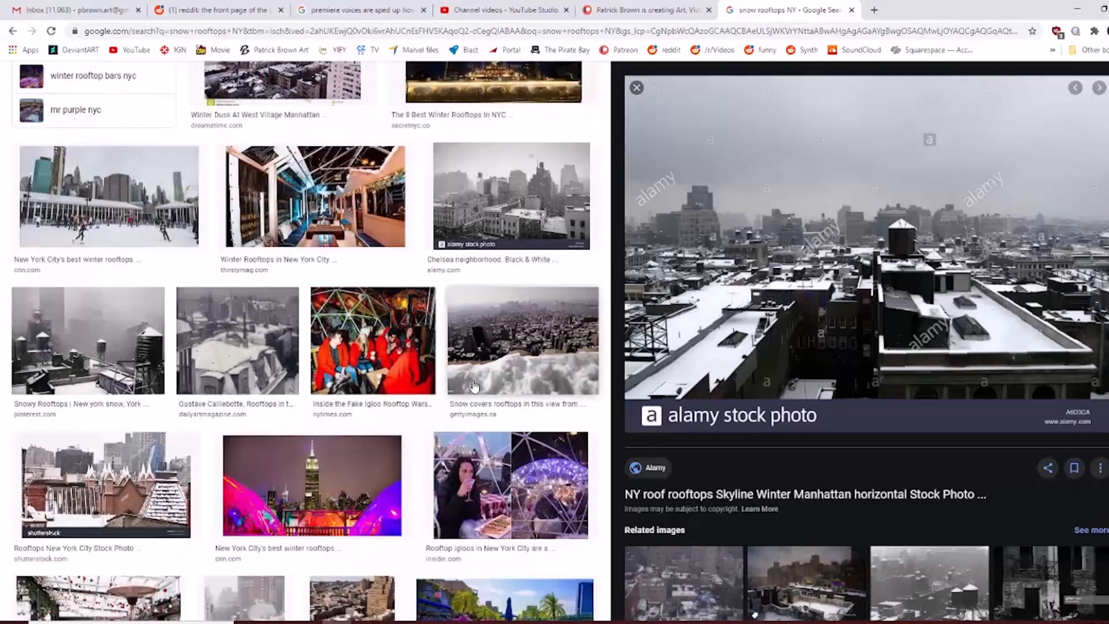
click(128, 337)
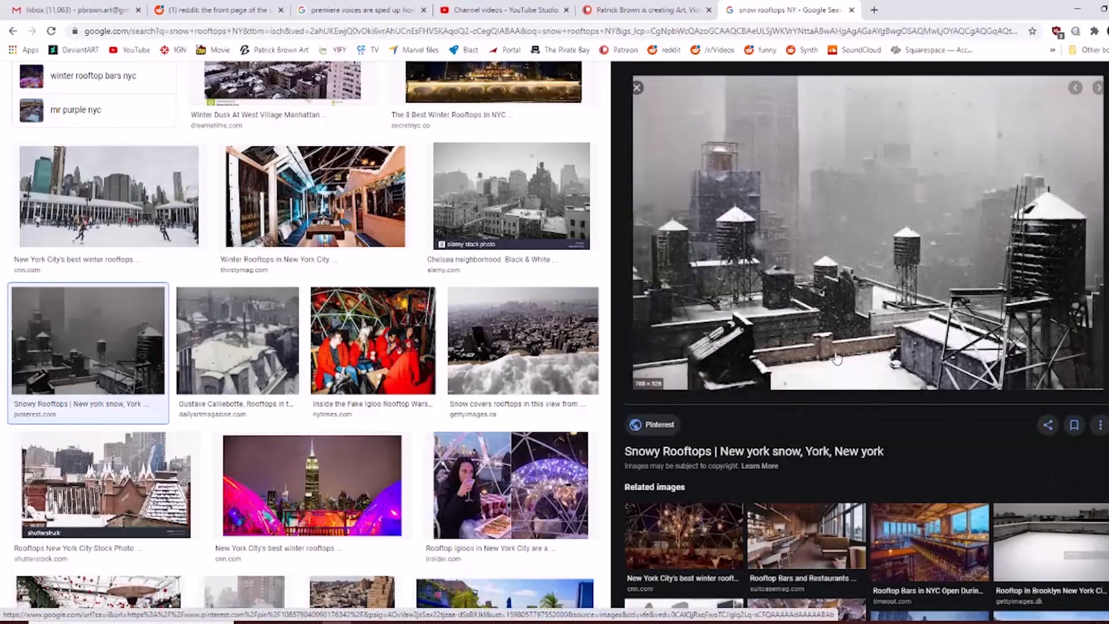
scroll(392, 359, up, 8)
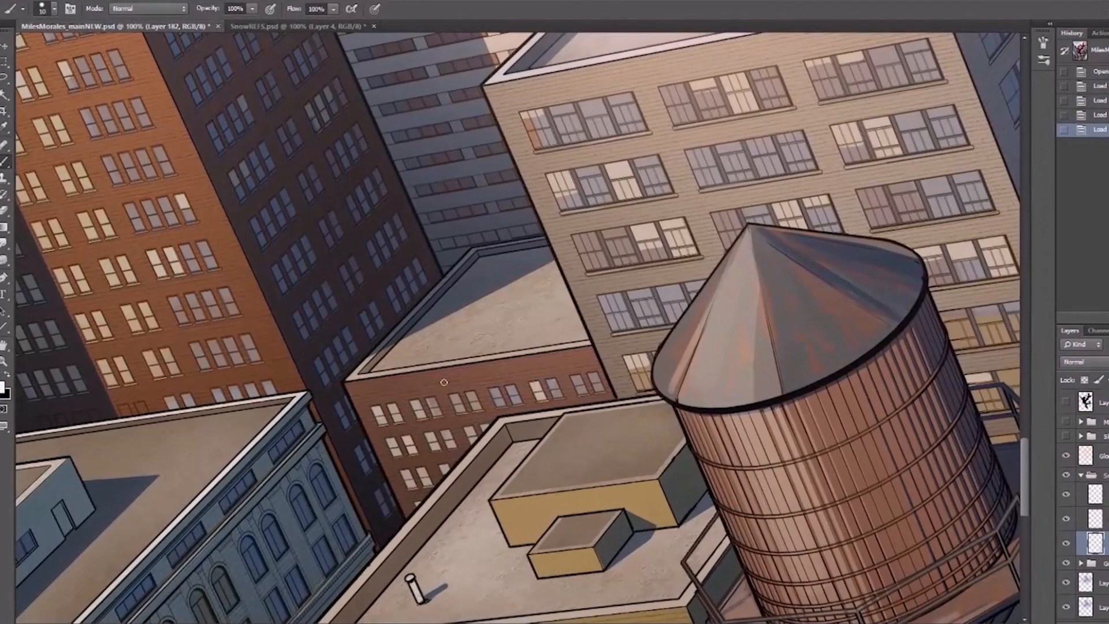
In Photoshop, show the rooftop selection's edges and paint white snow on Layer 182 across the flat roof of the small red-brick building.
key(ctrl+h)
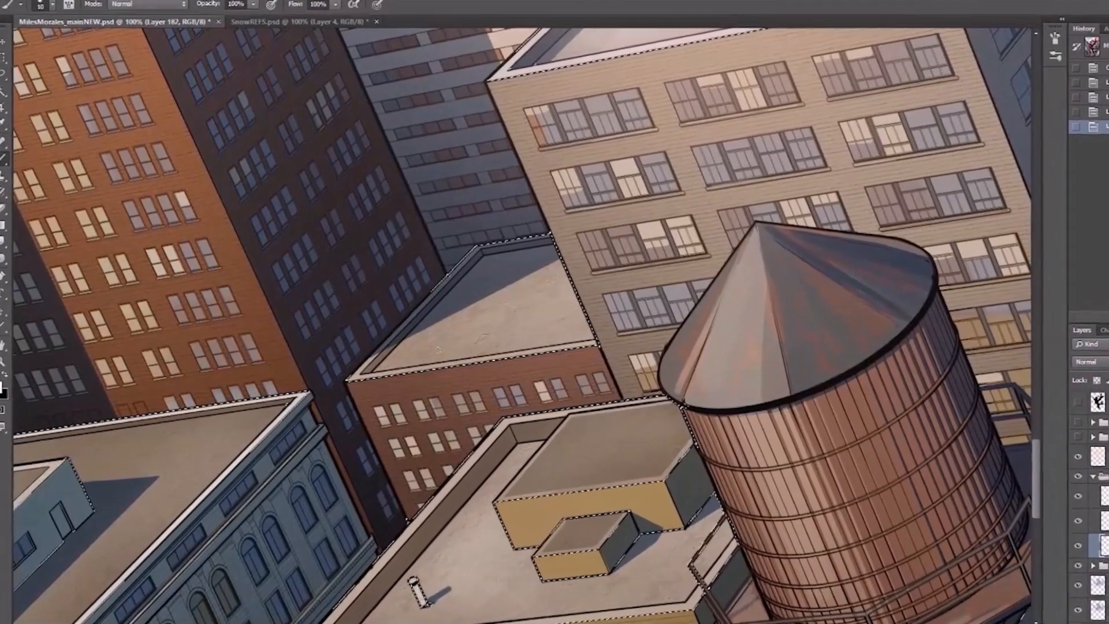
mouse_move(444, 343)
mouse_down()
mouse_move(427, 361)
mouse_move(549, 327)
mouse_up()
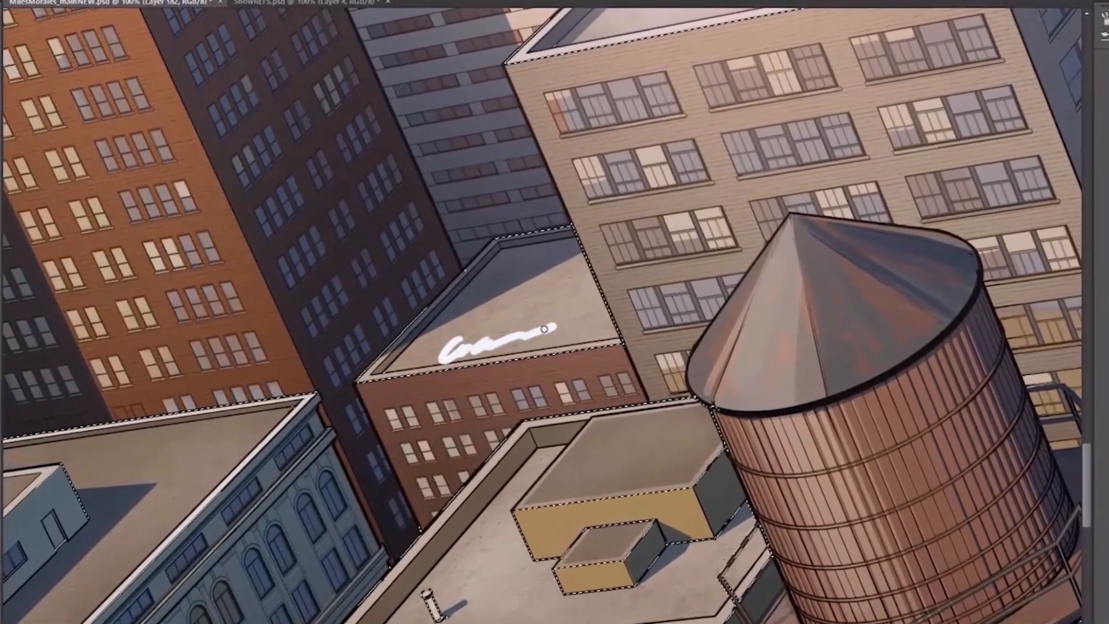